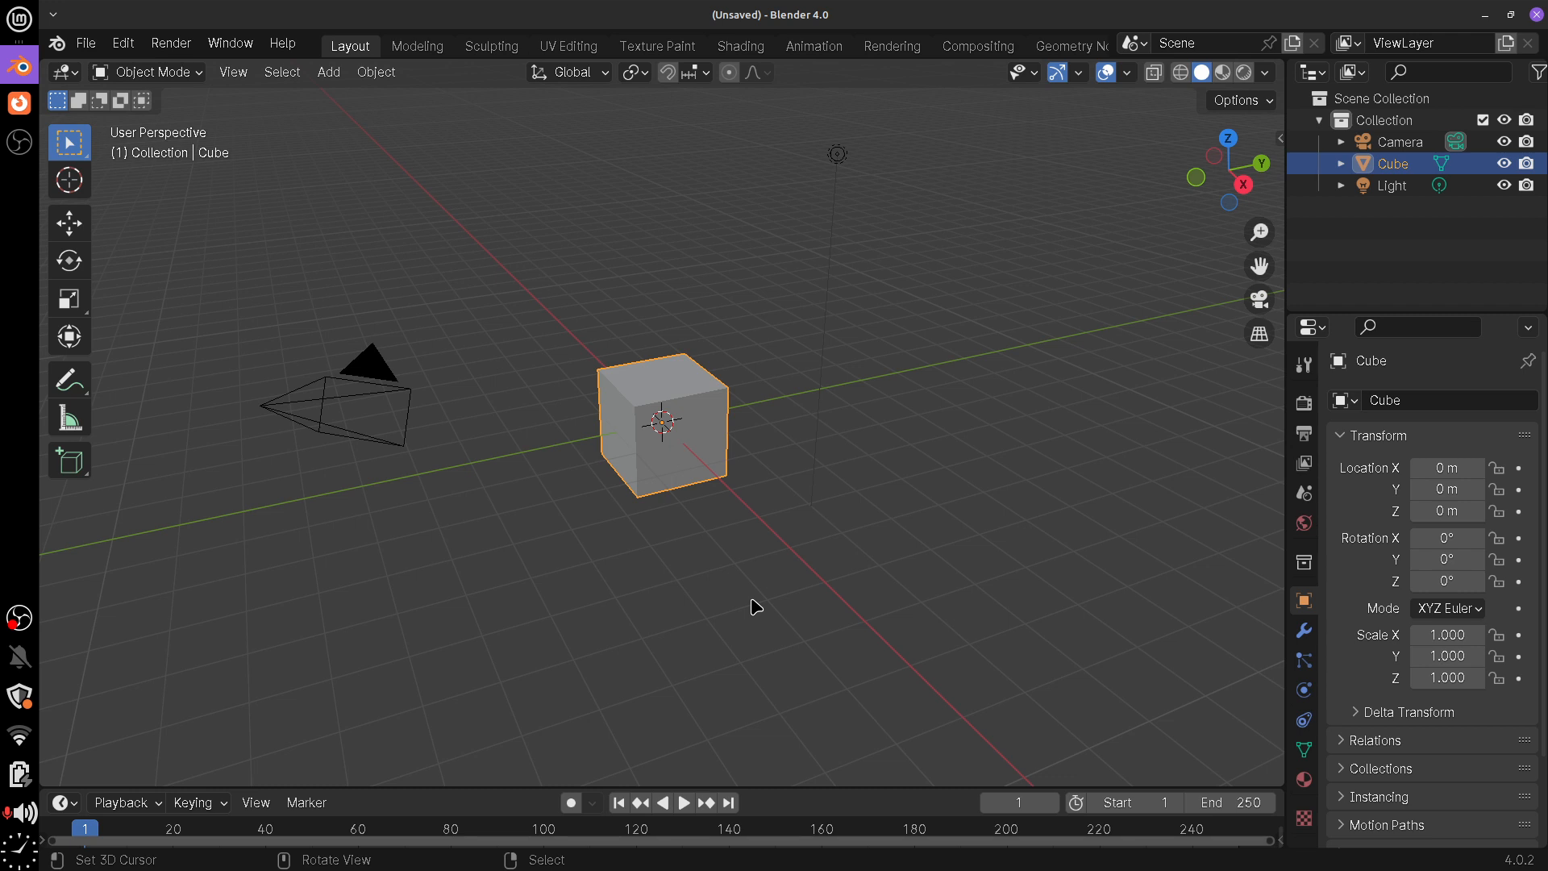
# Switch to Firefox, review the course pages "Ferramentas de Pintura Digital" and "Configurações de ferramentas", and return to Blender
pyautogui.click(20, 103)
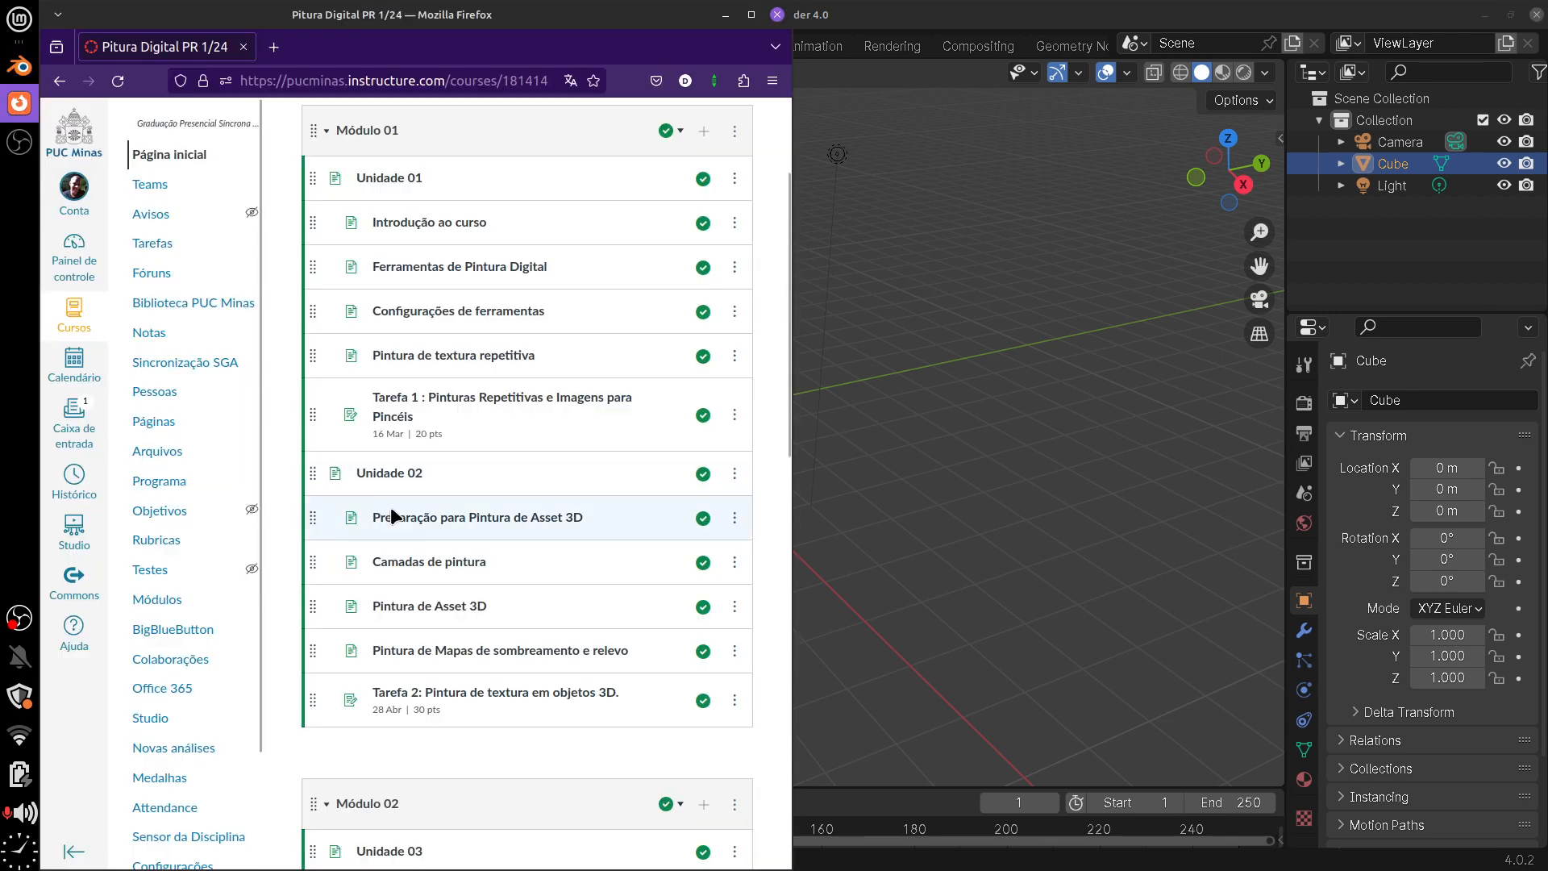
pyautogui.scroll(2, 787, 427)
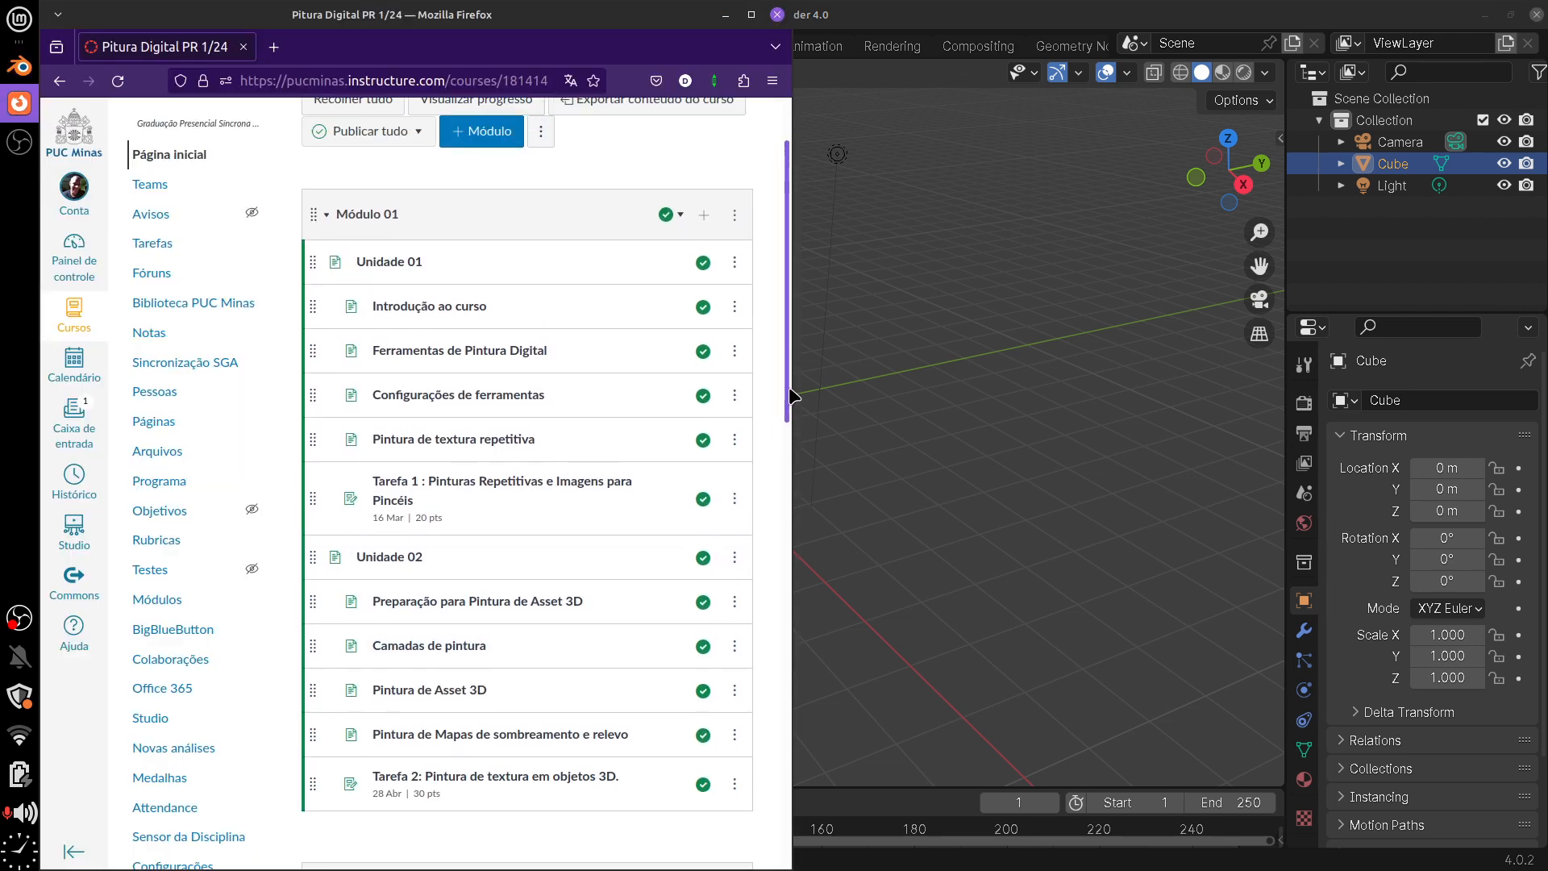
pyautogui.scroll(-1, 794, 411)
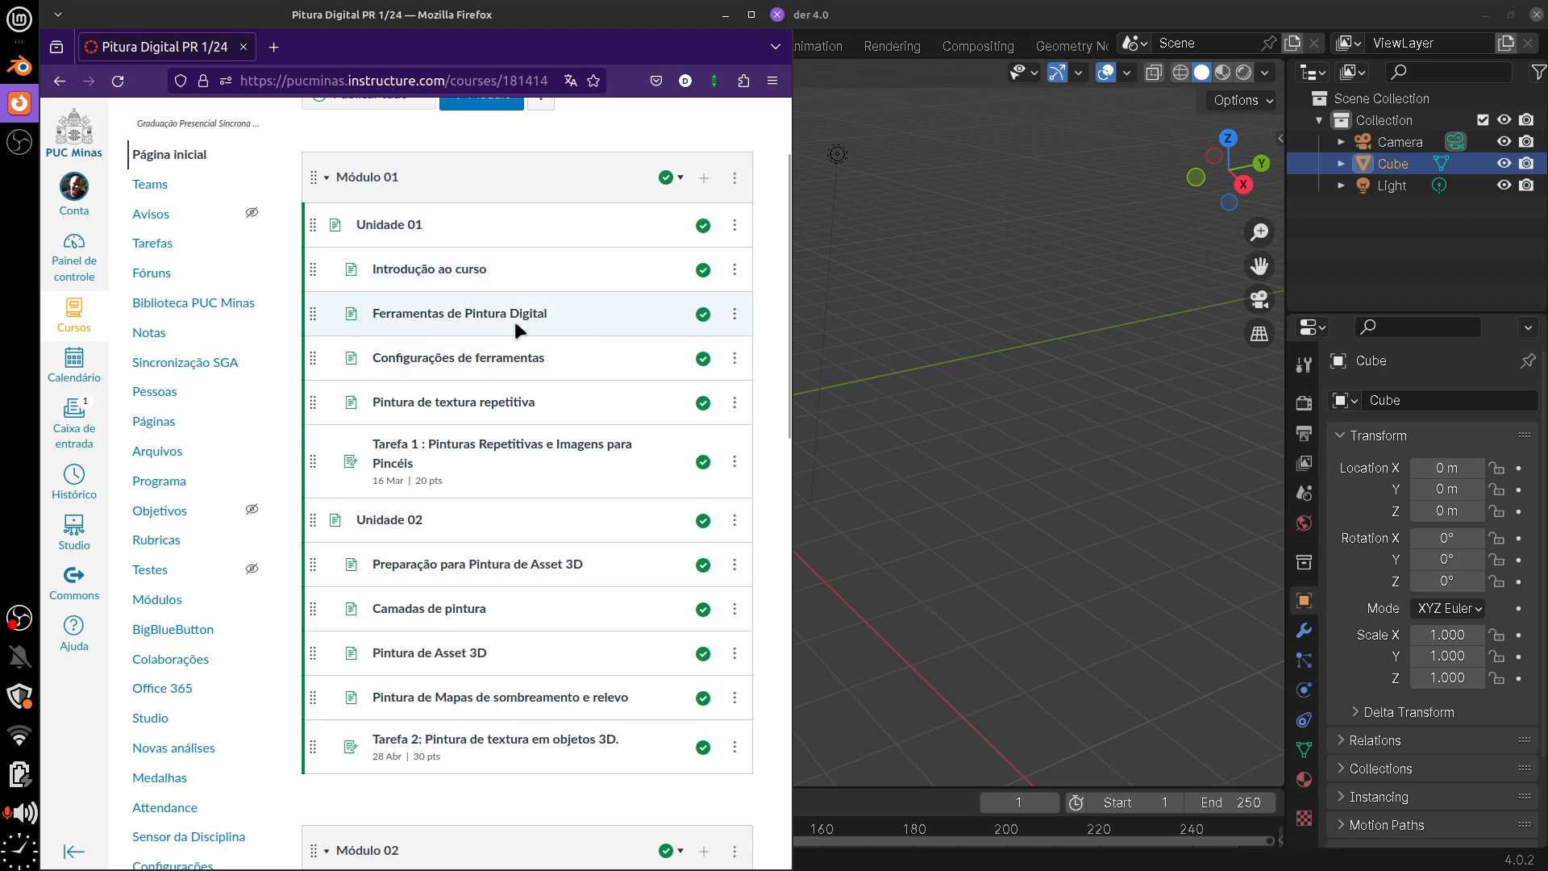
pyautogui.click(457, 316)
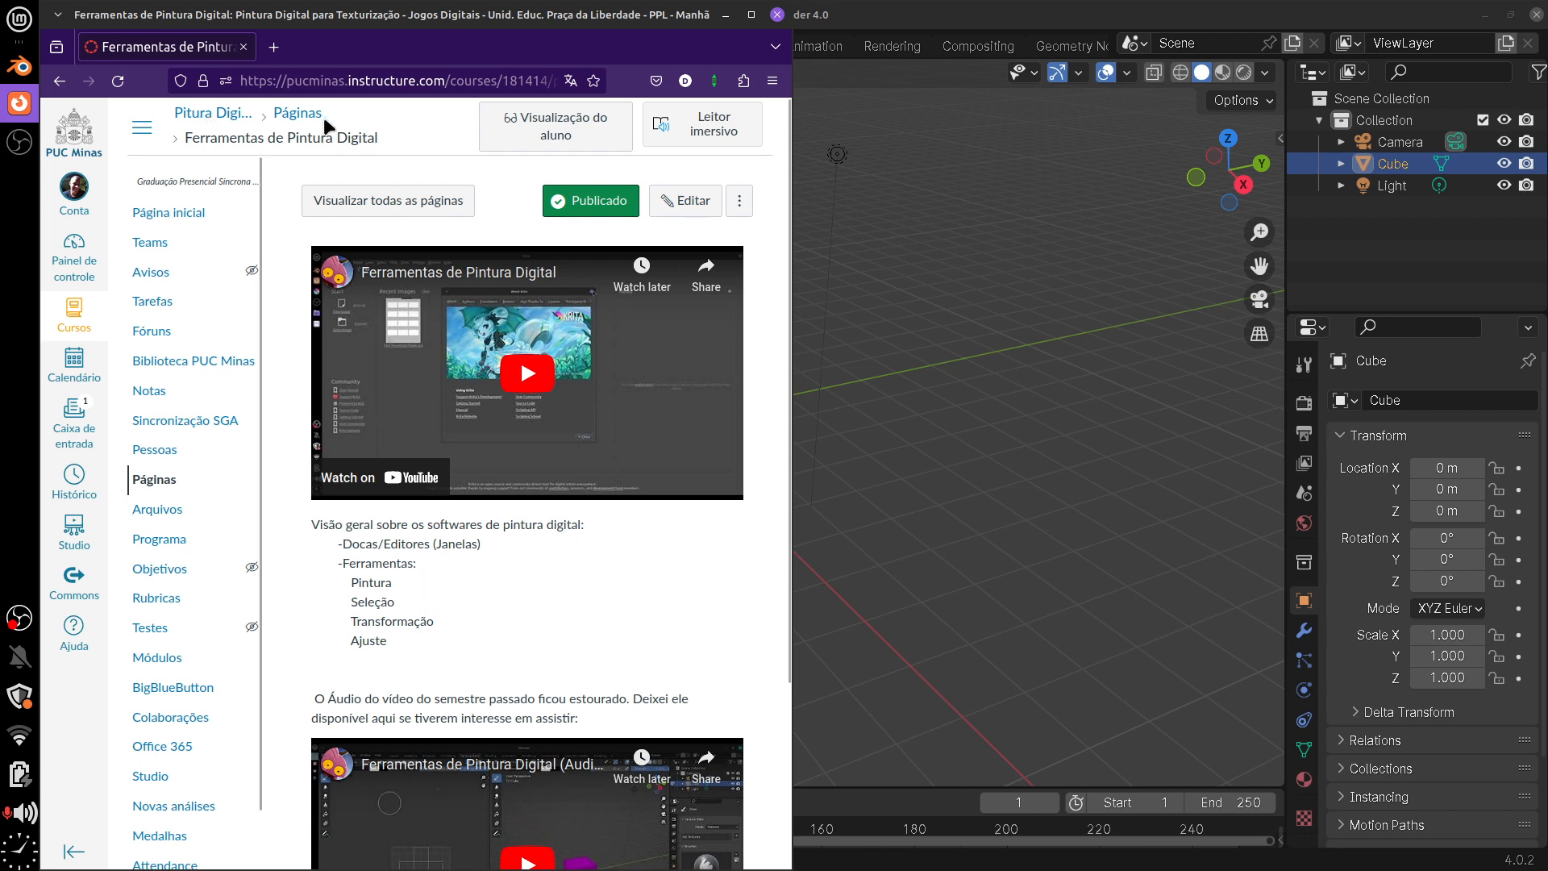
pyautogui.click(217, 118)
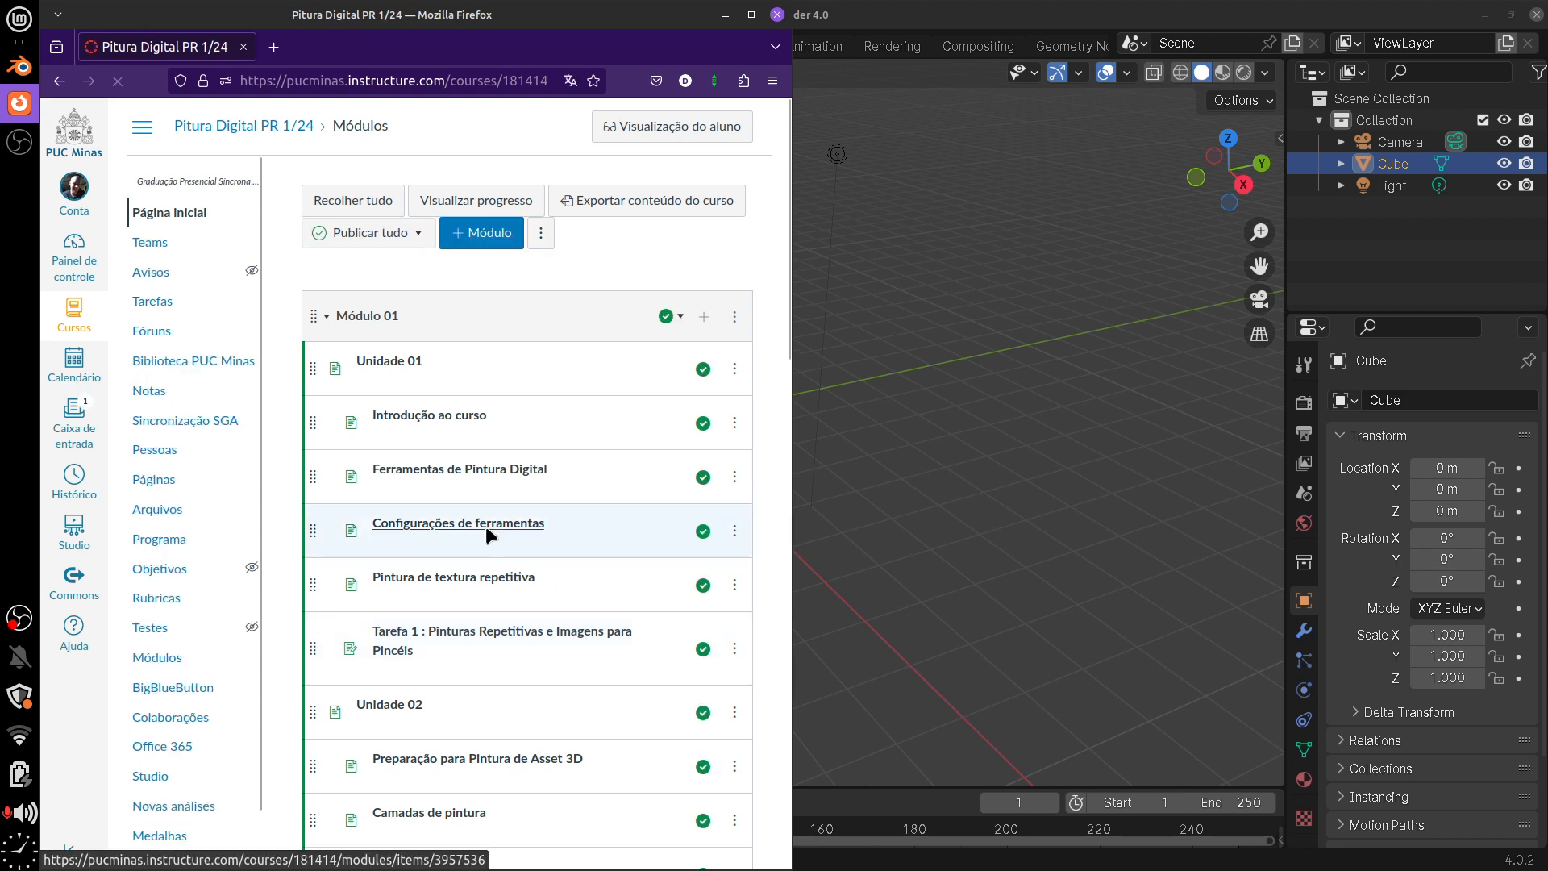
pyautogui.click(502, 497)
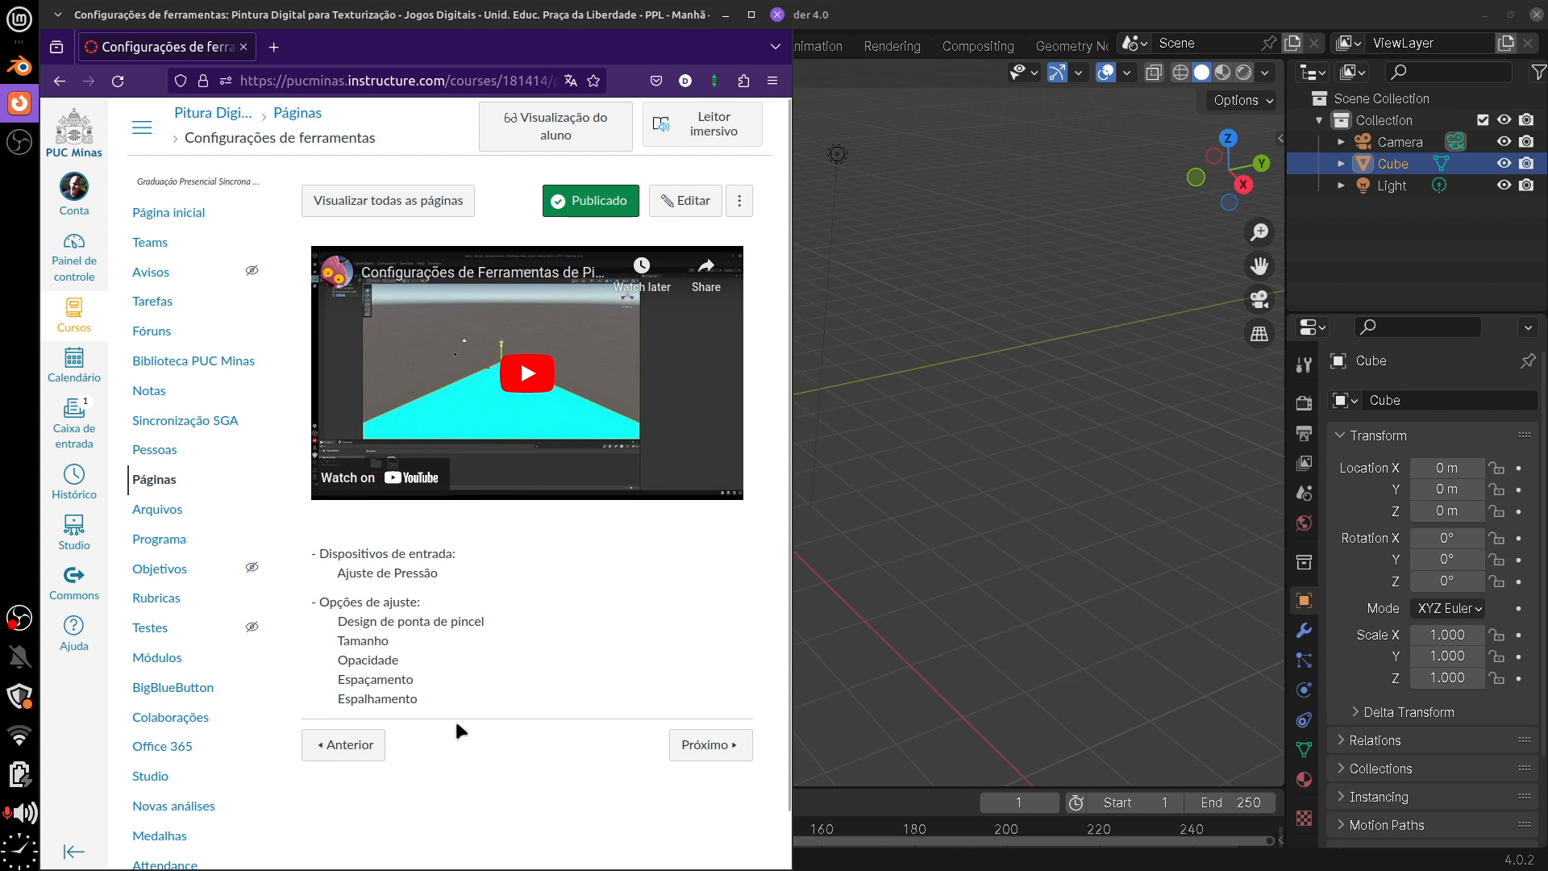
pyautogui.click(725, 15)
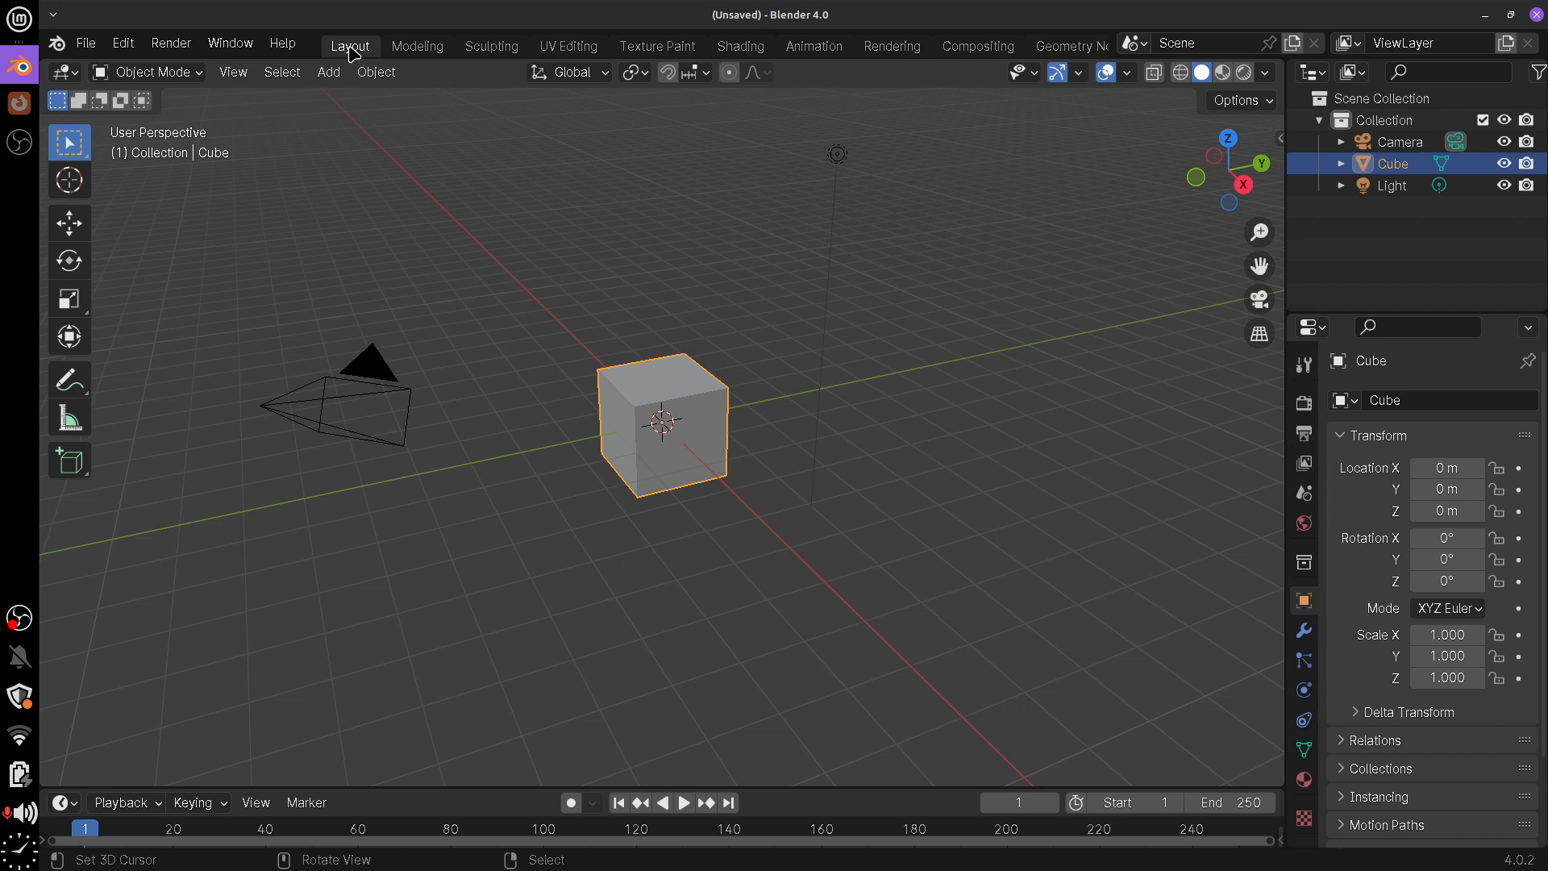
# Look at the Texture Paint workspace in comparison with Layout, finishing in the Layout workspace
pyautogui.click(668, 46)
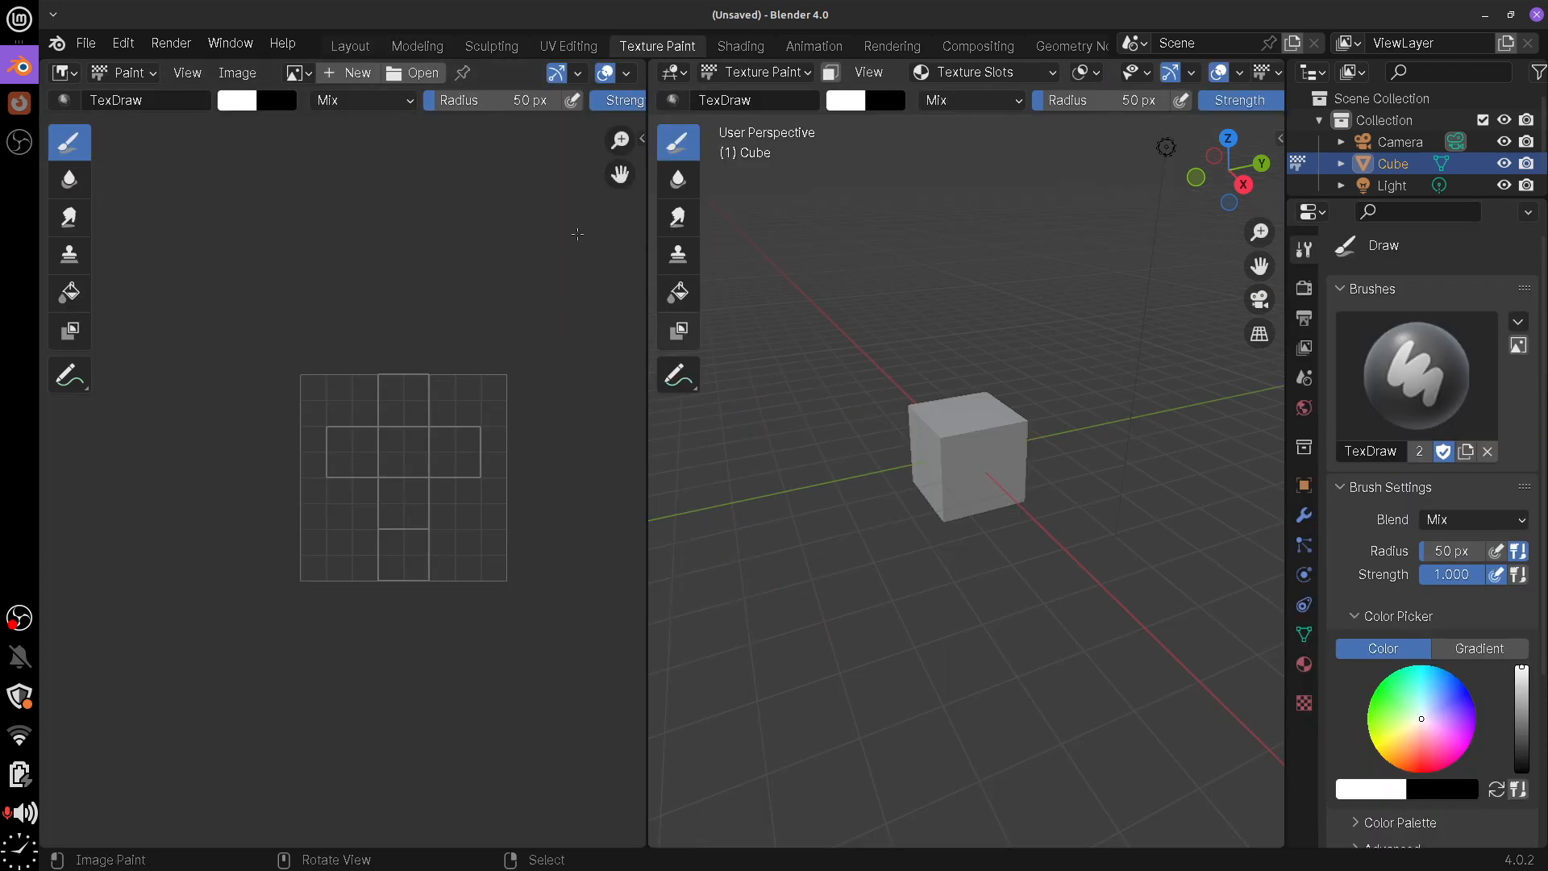
pyautogui.click(351, 48)
pyautogui.click(654, 46)
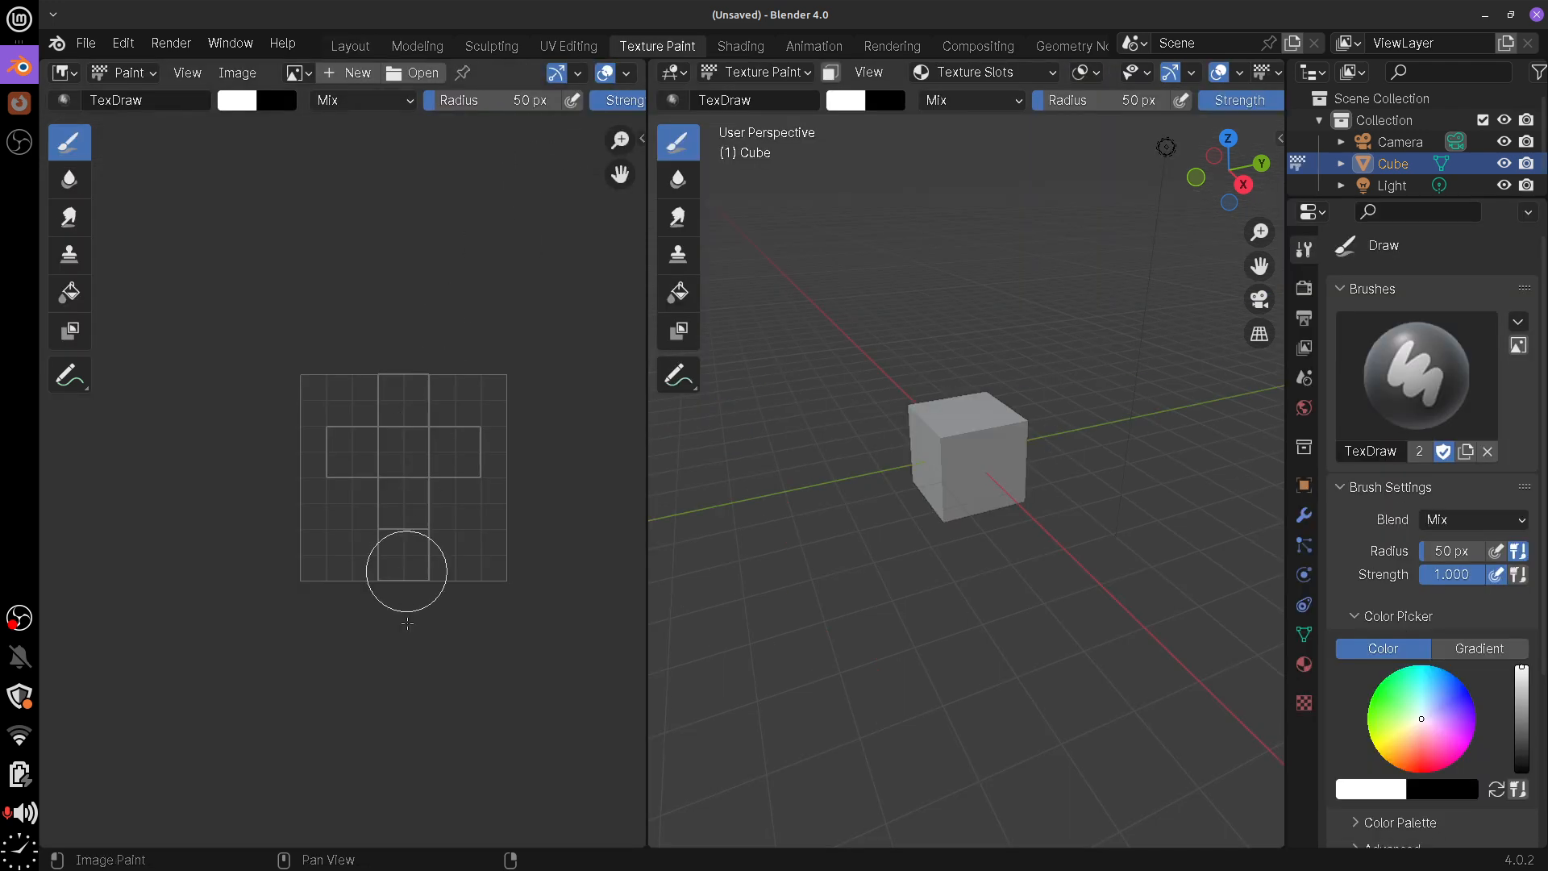
pyautogui.click(352, 48)
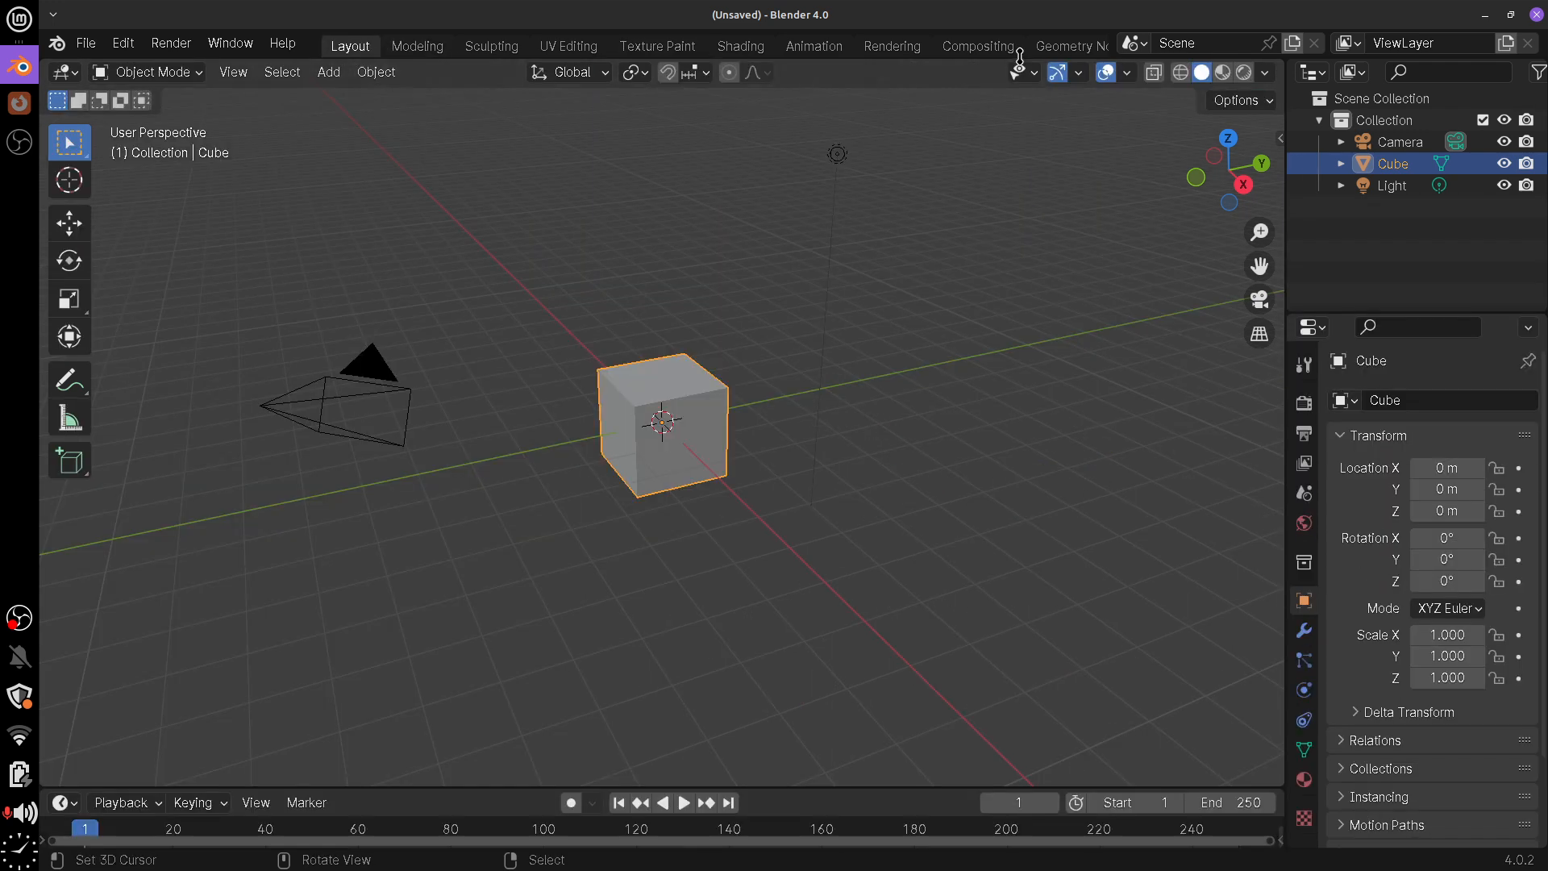
# Delete the Geometry Nodes, Compositing, Scripting, Rendering and Animation workspaces
pyautogui.rightClick(1065, 47)
pyautogui.click(968, 116)
pyautogui.rightClick(978, 48)
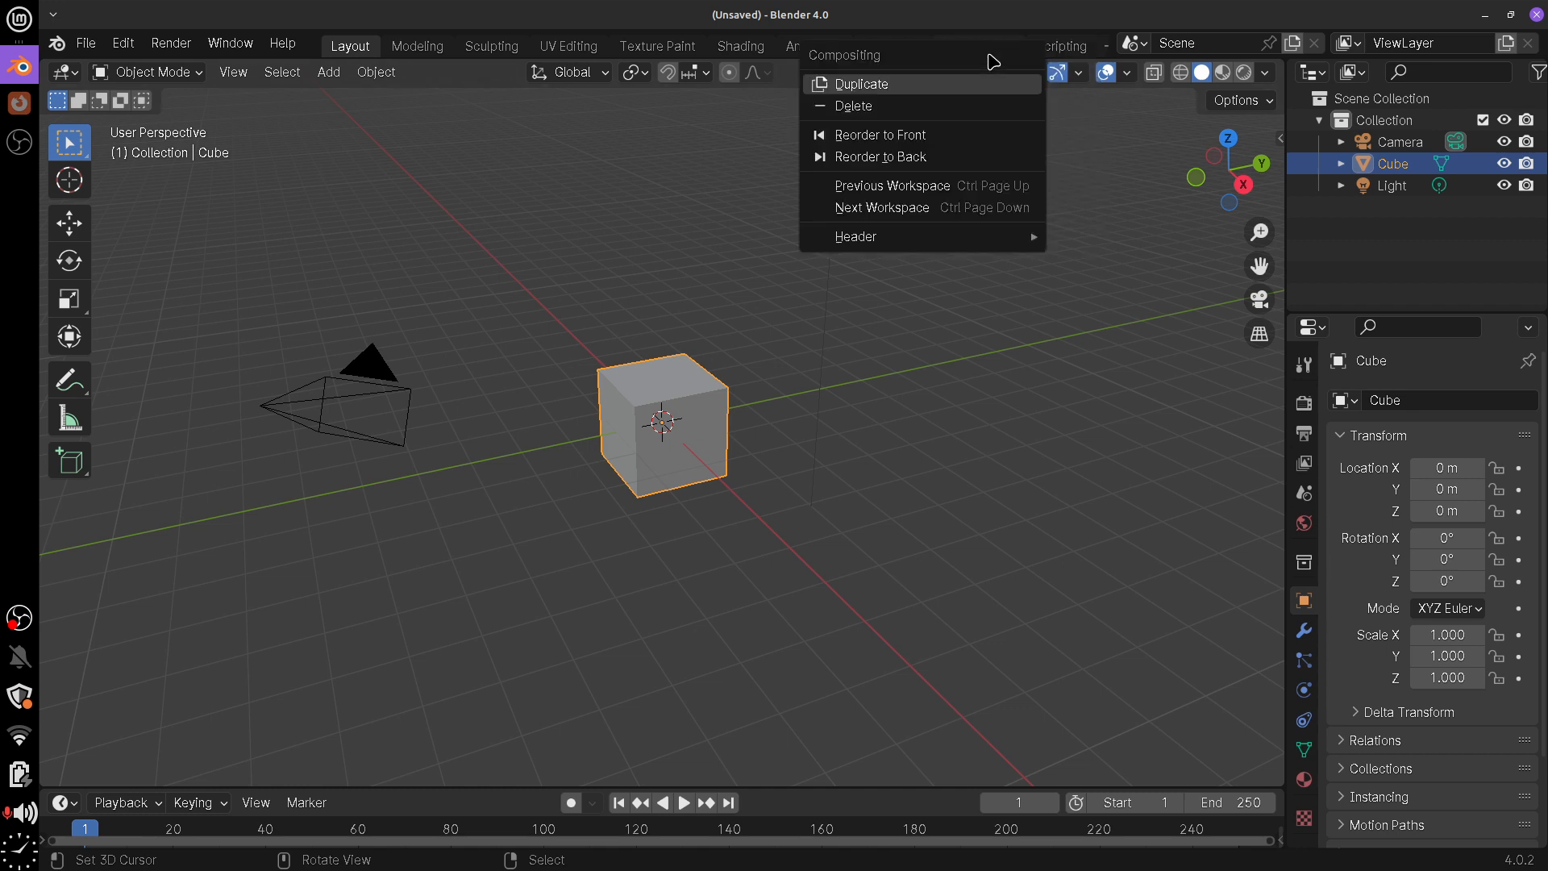
pyautogui.click(926, 108)
pyautogui.rightClick(959, 50)
pyautogui.click(893, 111)
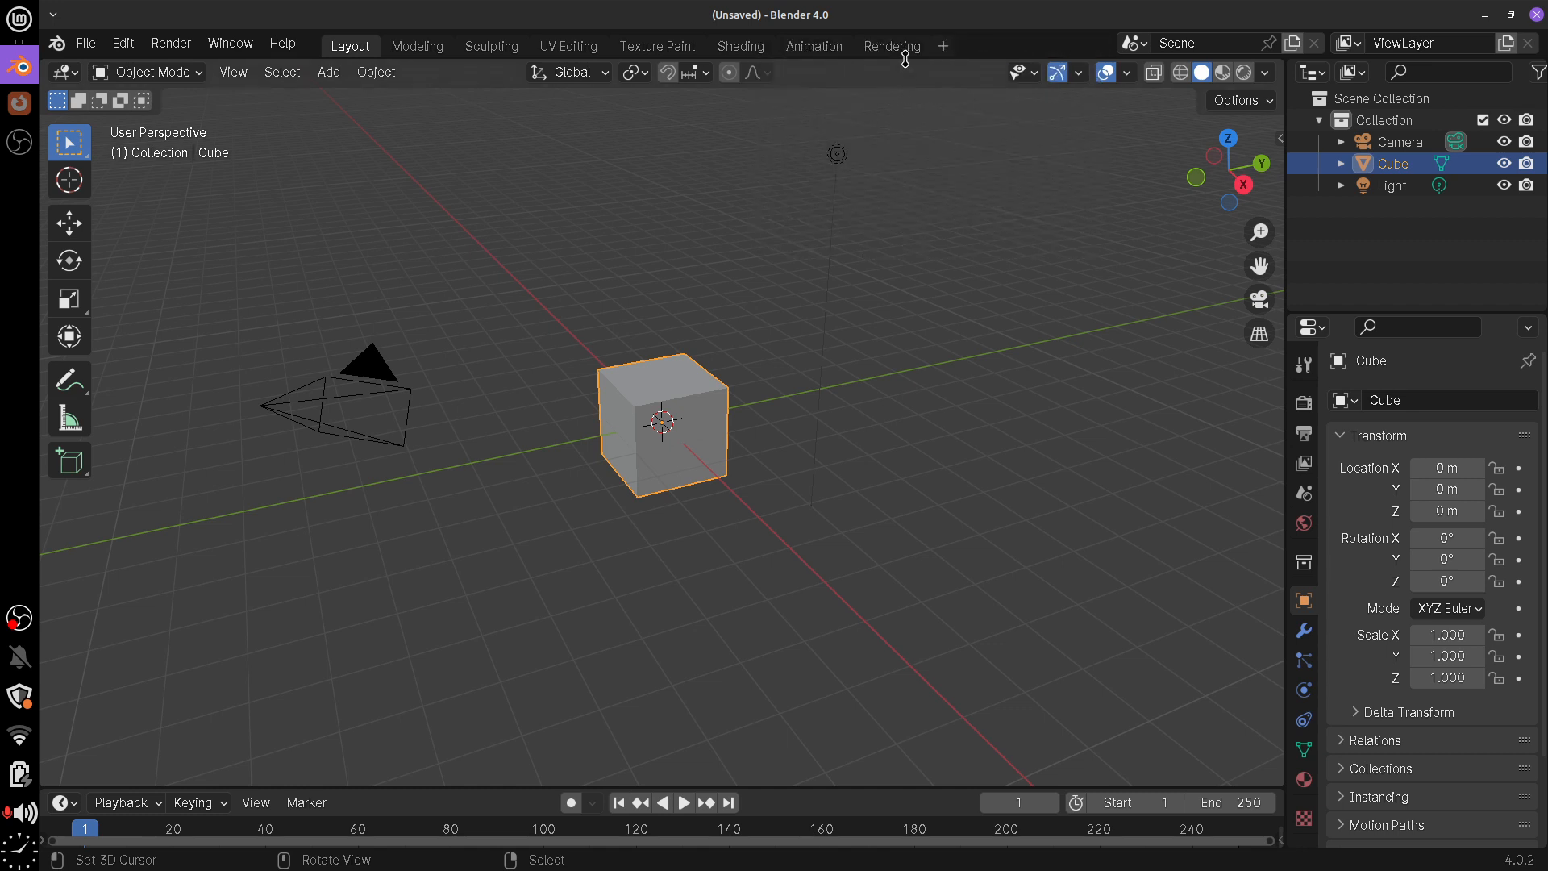
pyautogui.rightClick(900, 48)
pyautogui.click(832, 108)
pyautogui.rightClick(831, 47)
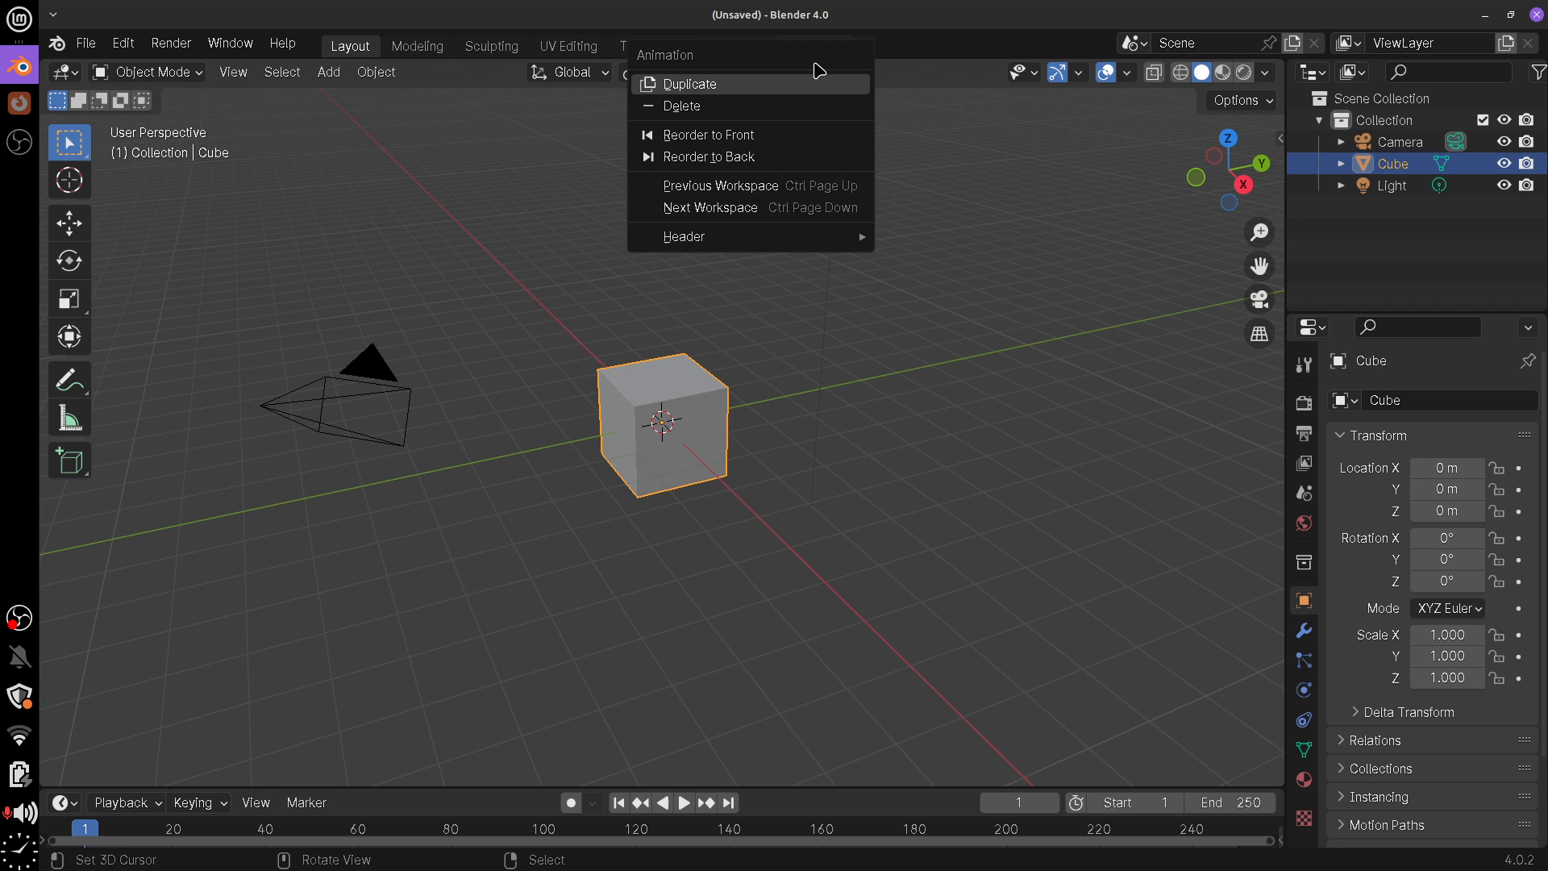
pyautogui.click(772, 107)
# Delete the Shading, Texture Paint, UV Editing, Sculpting and Modeling workspaces, keeping only Layout
pyautogui.rightClick(741, 48)
pyautogui.click(700, 107)
pyautogui.rightClick(673, 49)
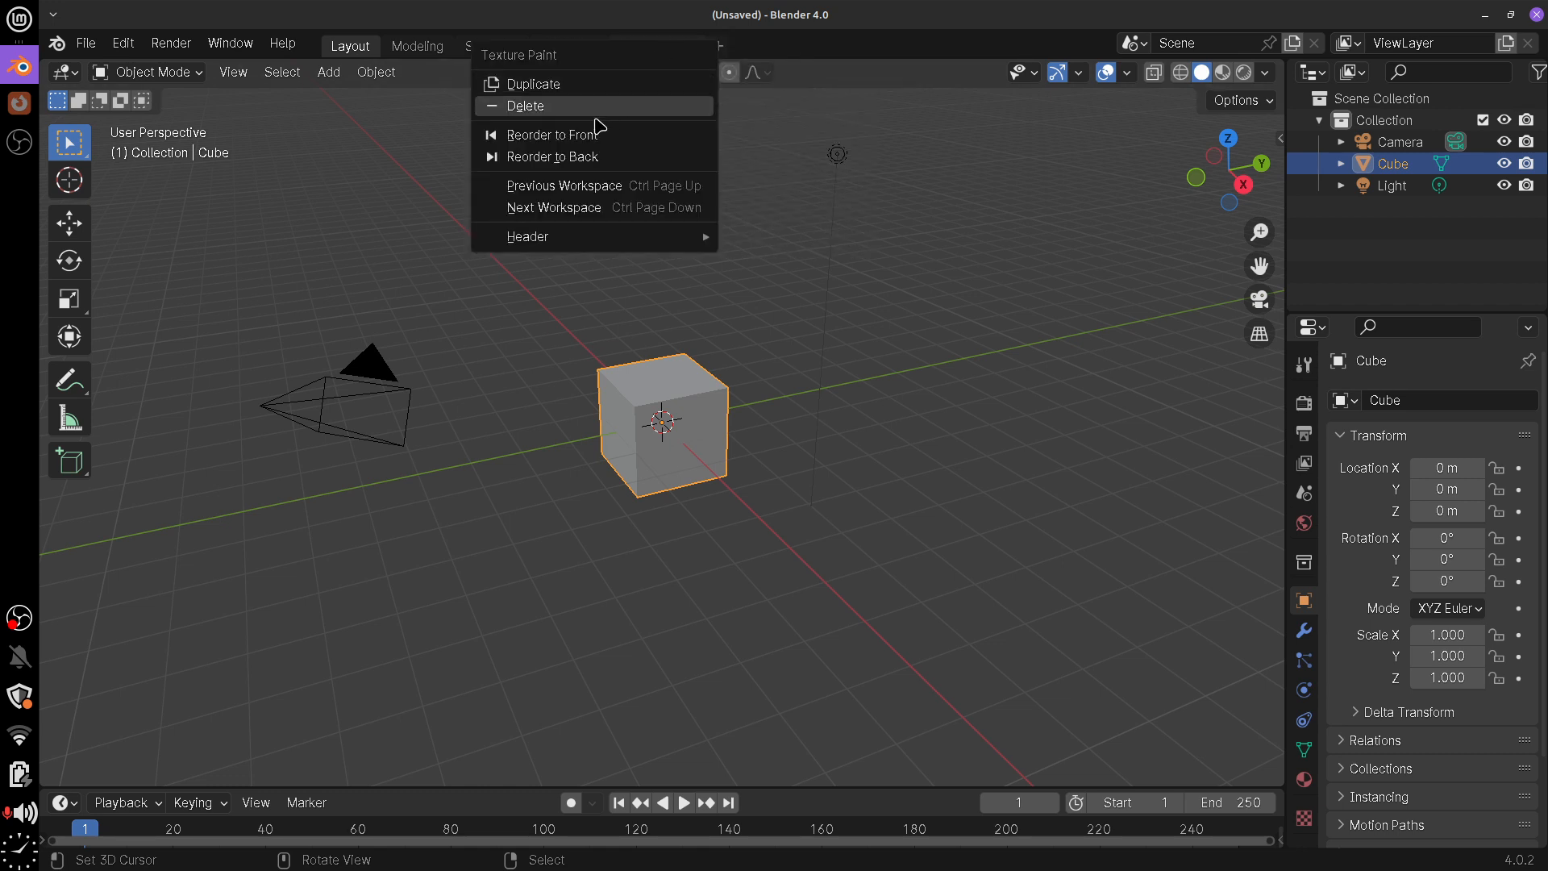
pyautogui.click(524, 108)
pyautogui.rightClick(568, 47)
pyautogui.click(536, 113)
pyautogui.rightClick(487, 47)
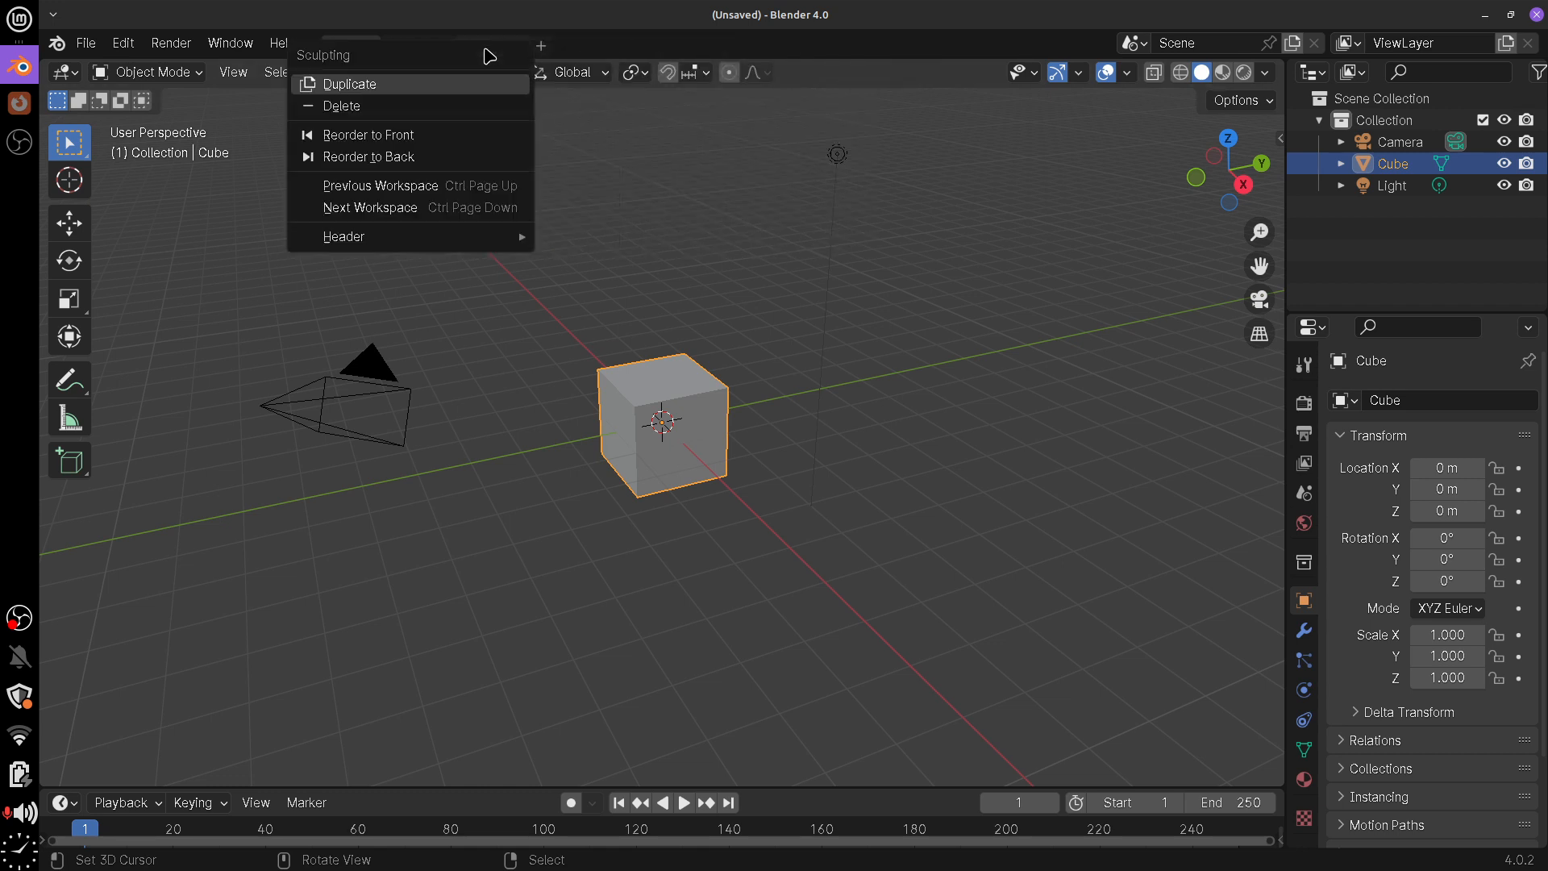
pyautogui.click(460, 107)
pyautogui.rightClick(417, 49)
pyautogui.click(410, 107)
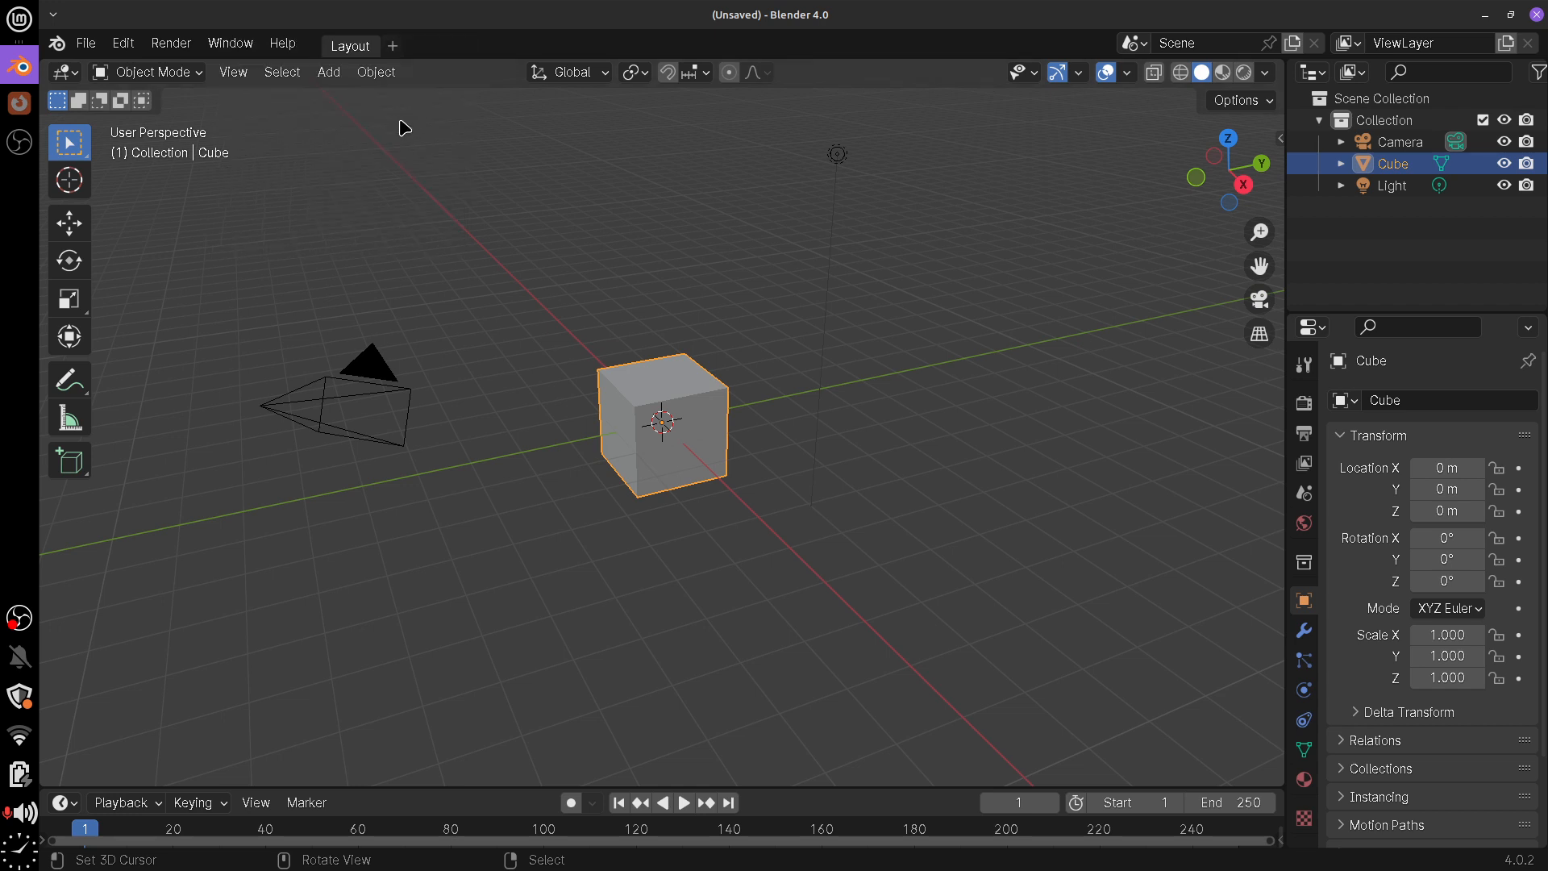
# Add a Texture Paint workspace from the General category
pyautogui.click(396, 50)
pyautogui.moveTo(399, 87)
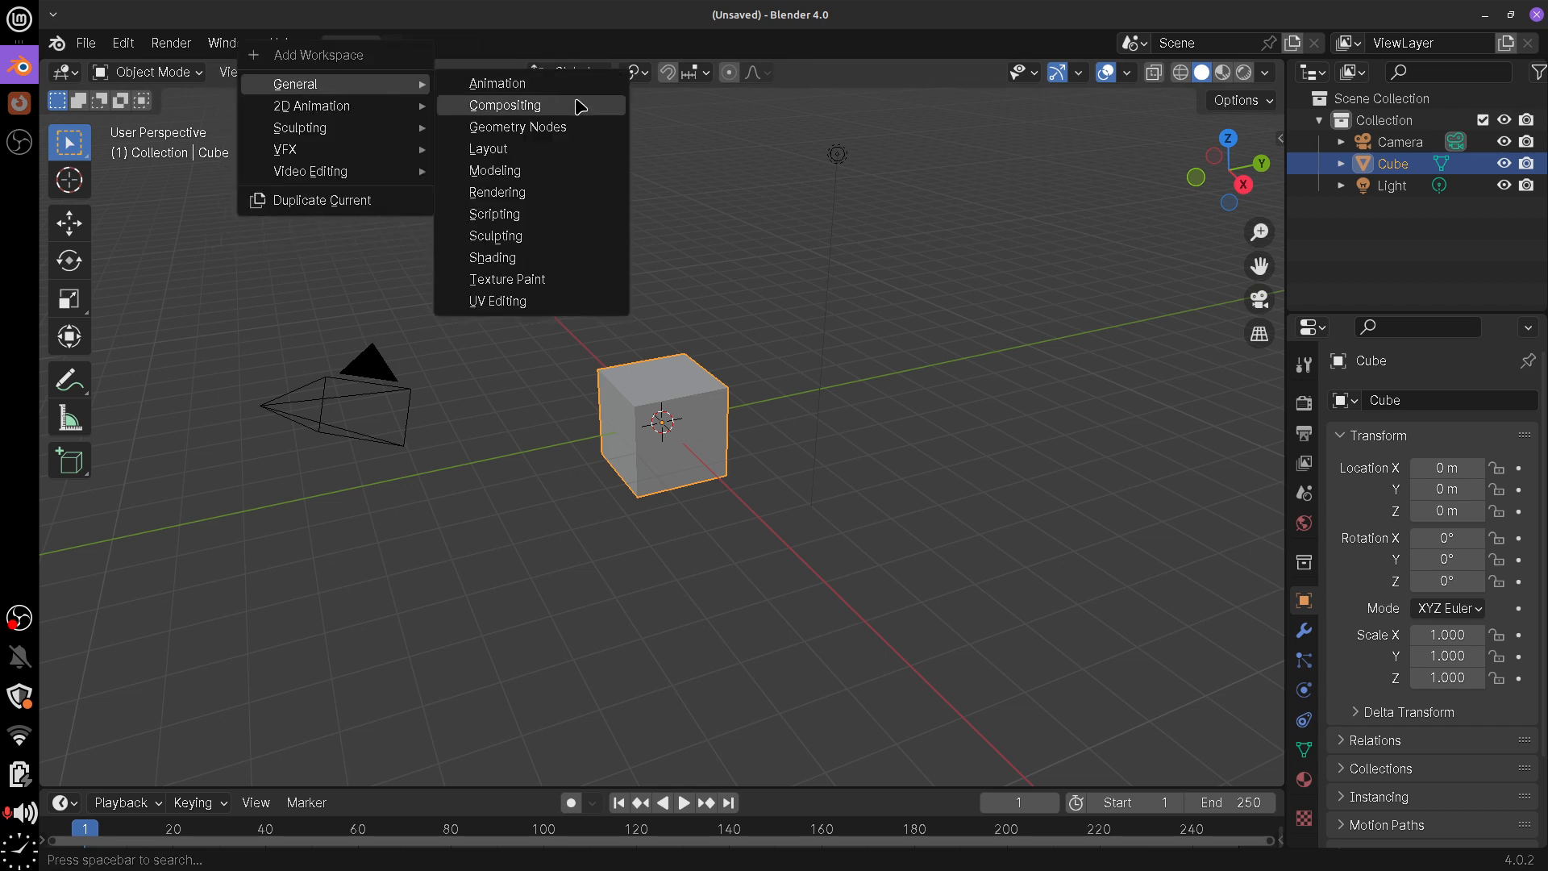
pyautogui.click(558, 290)
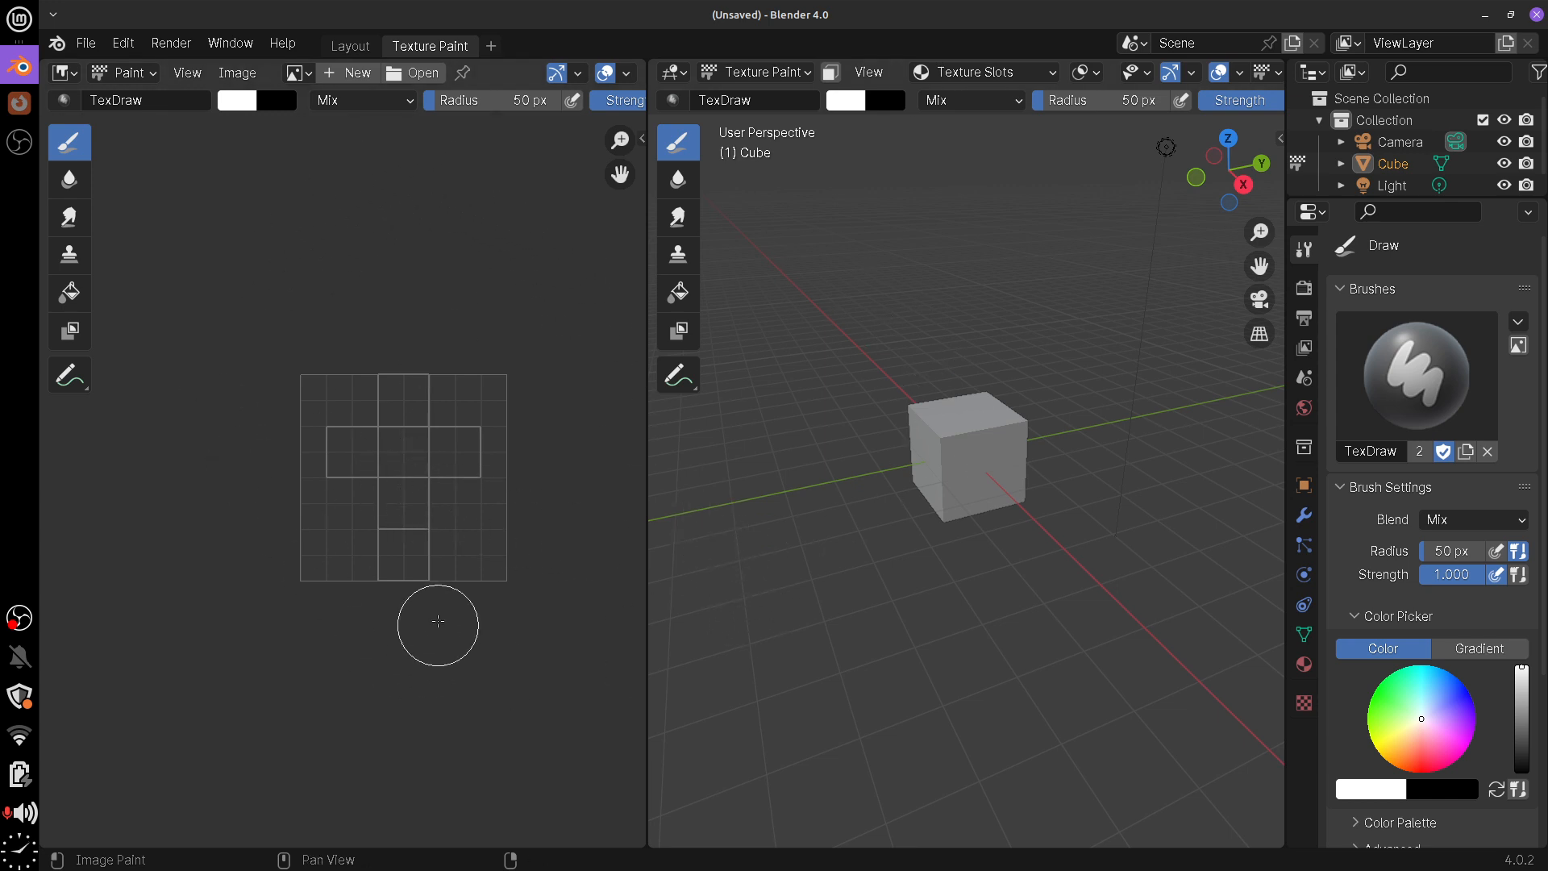
# Add a Base Color texture paint slot to the cube's material, named Material Base Color, 1024 by 1024 px with a blank fill
pyautogui.scroll(3, 440, 622)
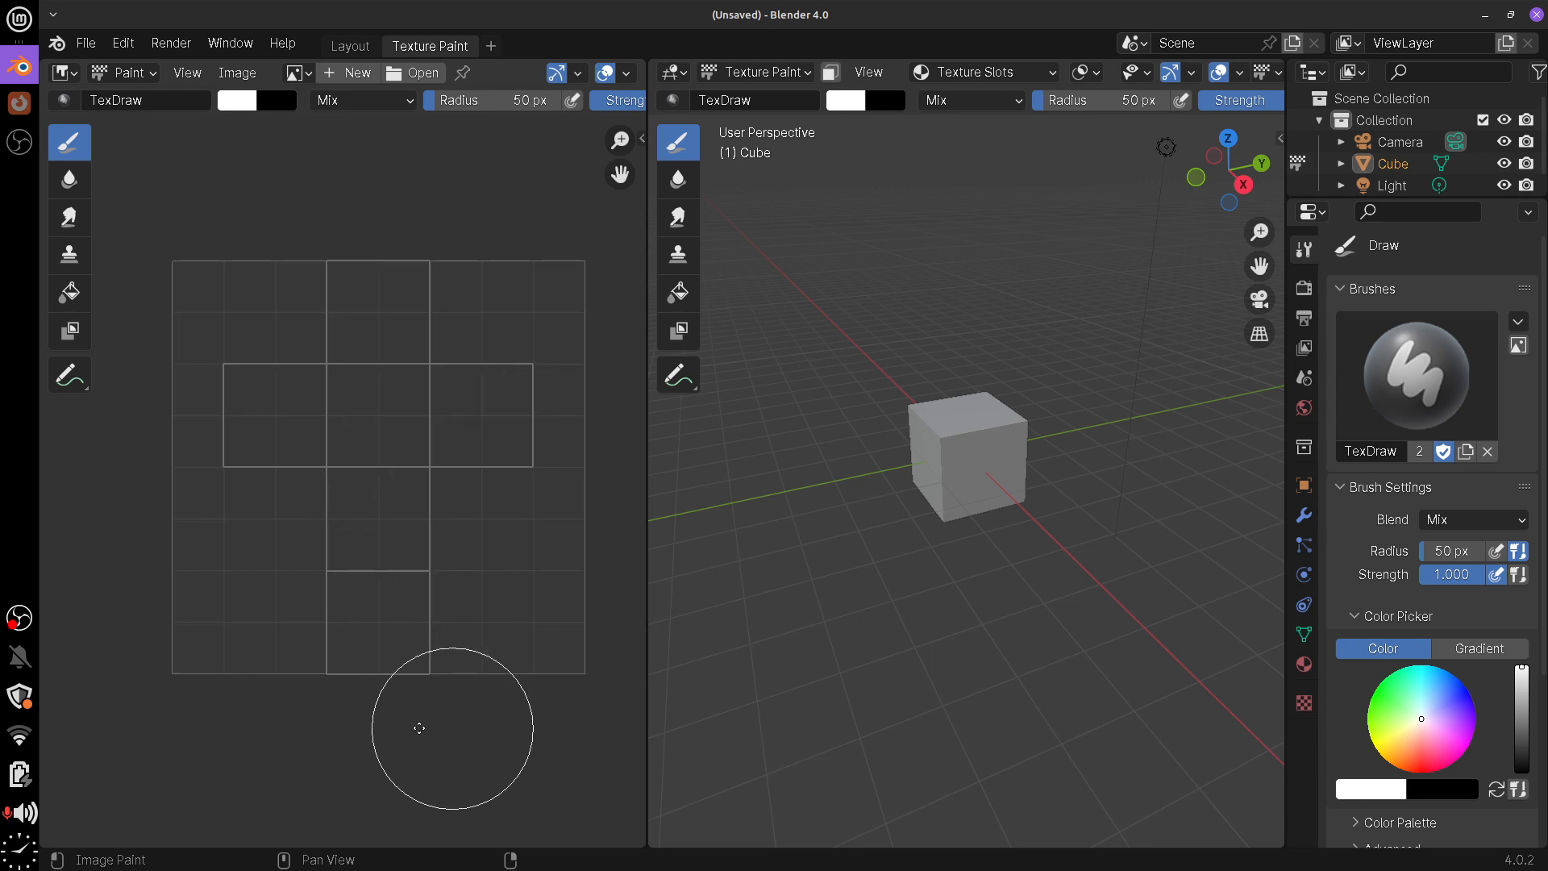
pyautogui.moveTo(452, 728); pyautogui.dragTo(431, 735, button='middle')
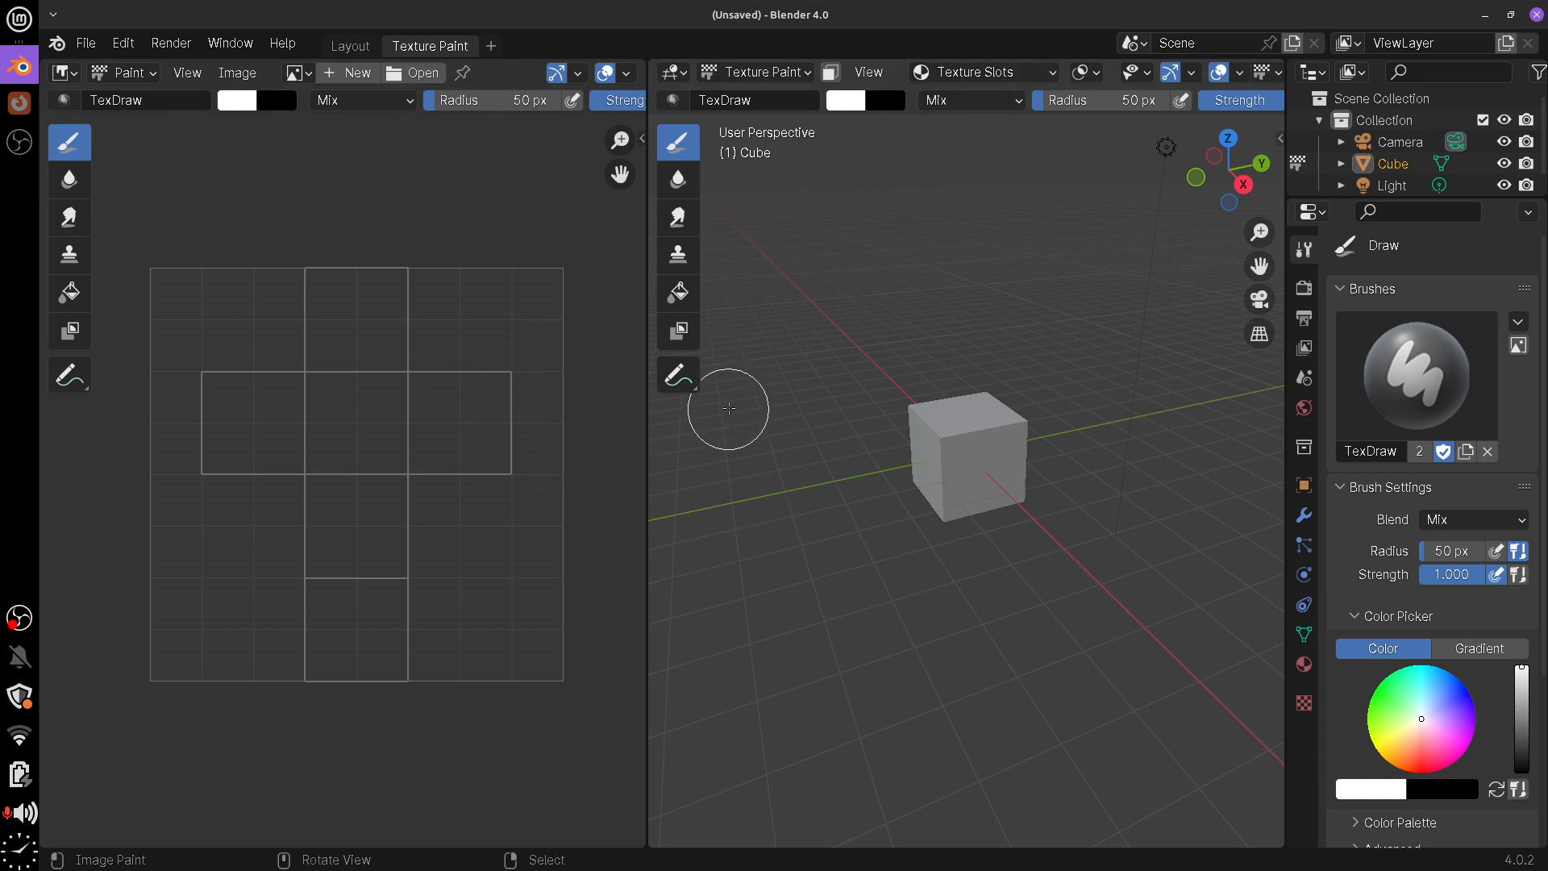
pyautogui.click(987, 77)
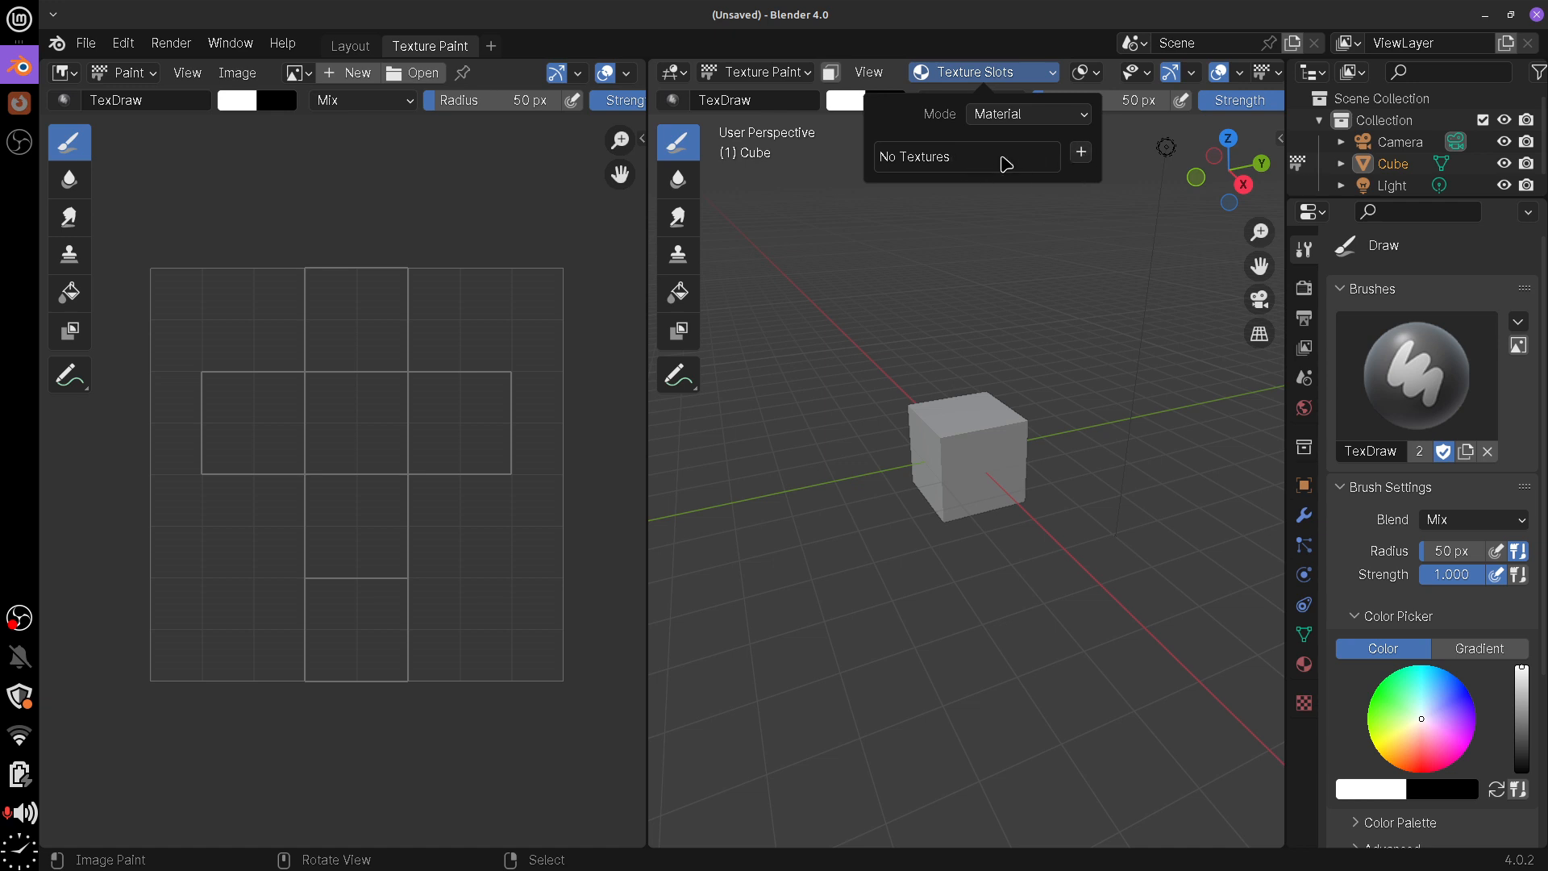
pyautogui.click(1082, 155)
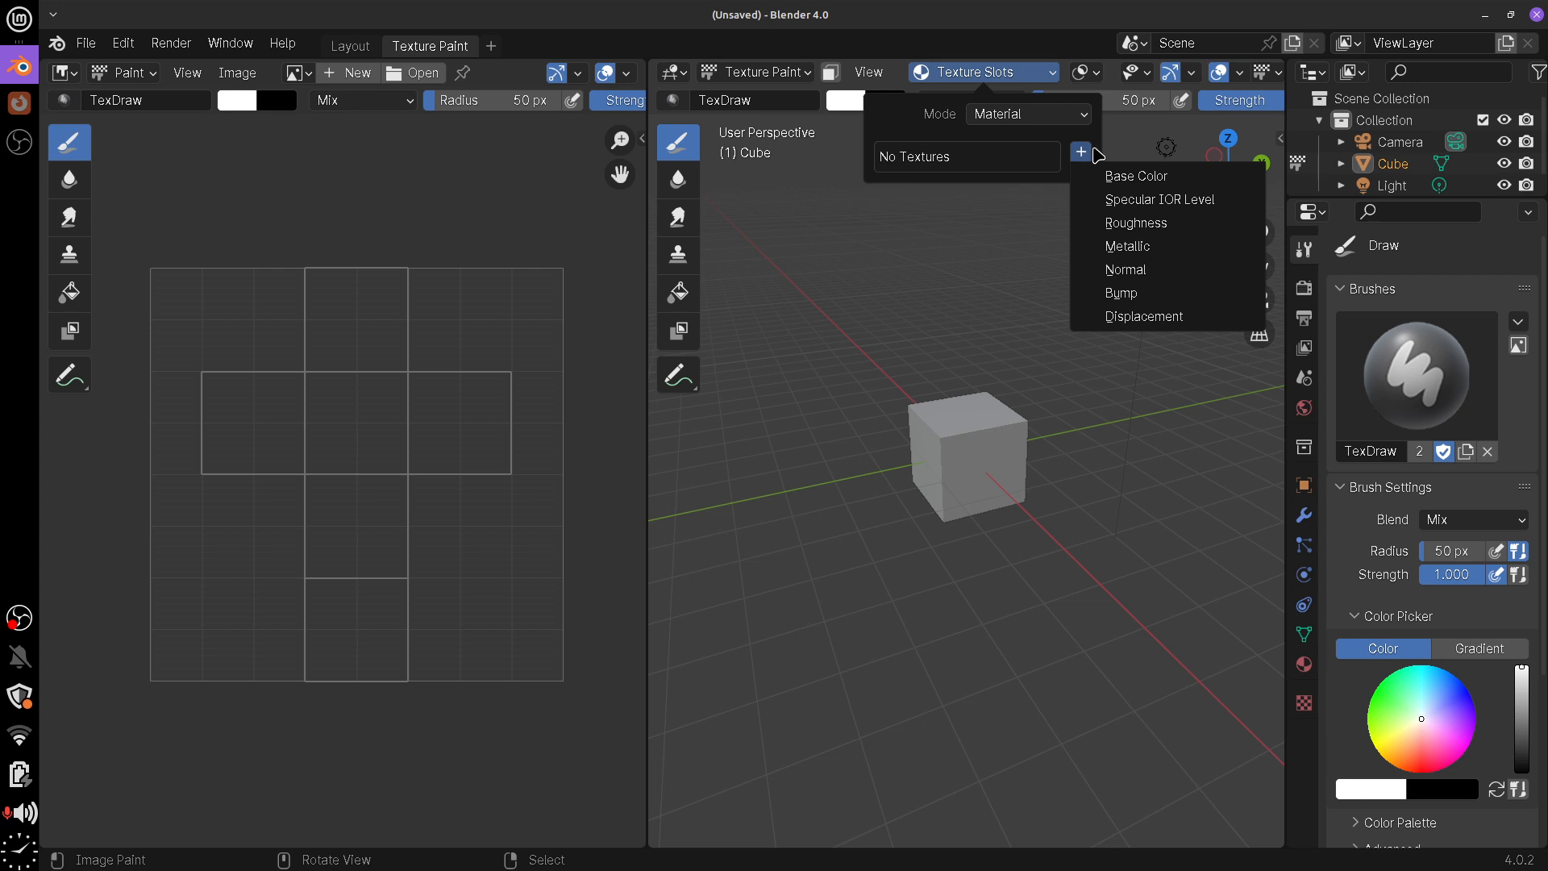
pyautogui.click(1168, 178)
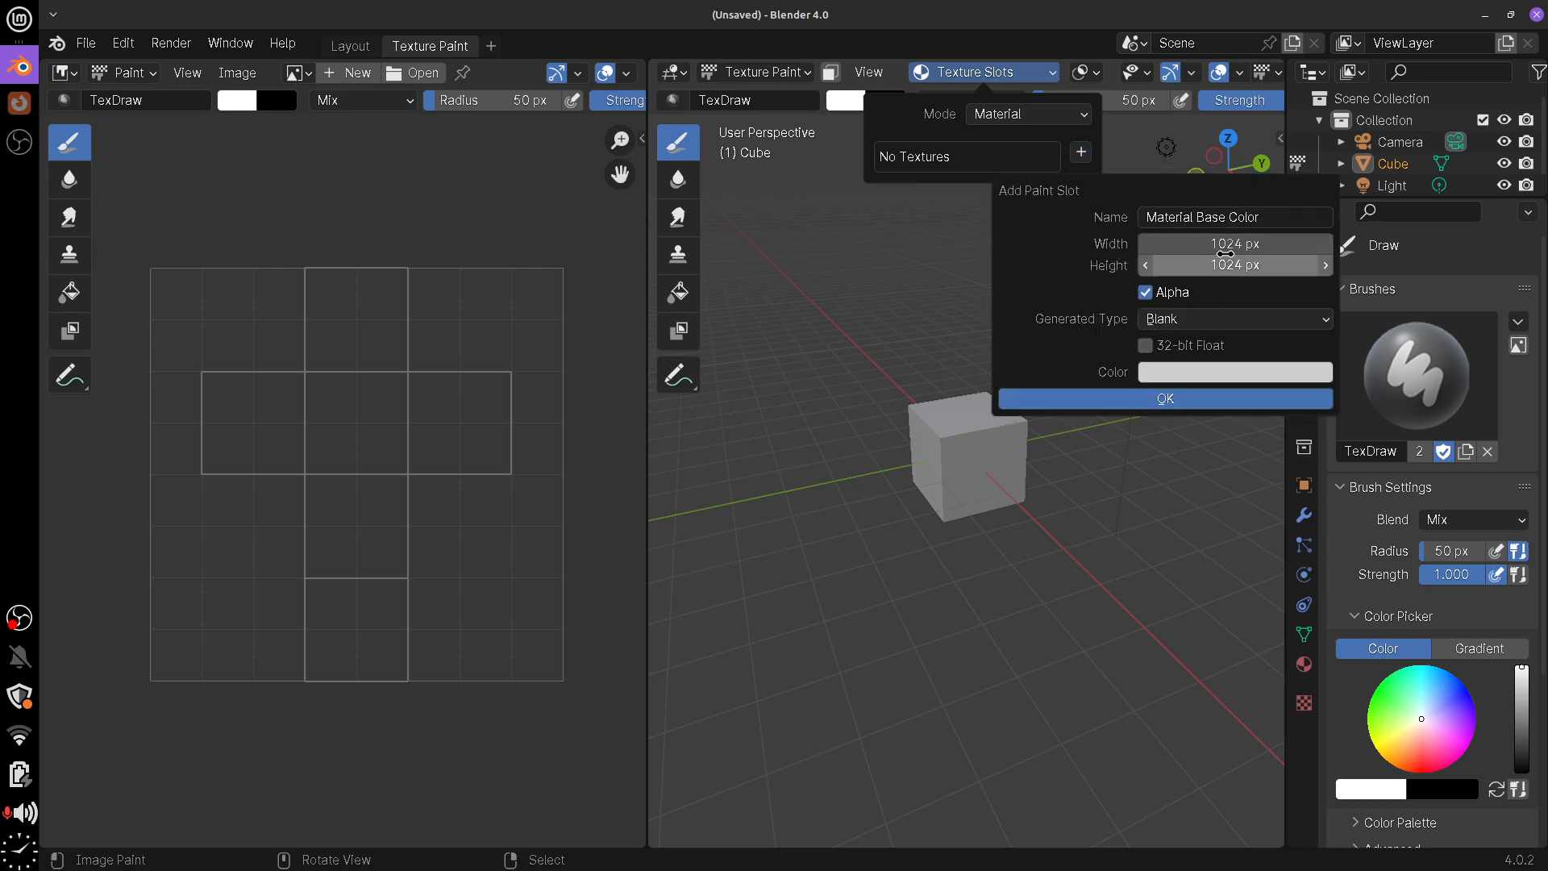
pyautogui.click(1158, 400)
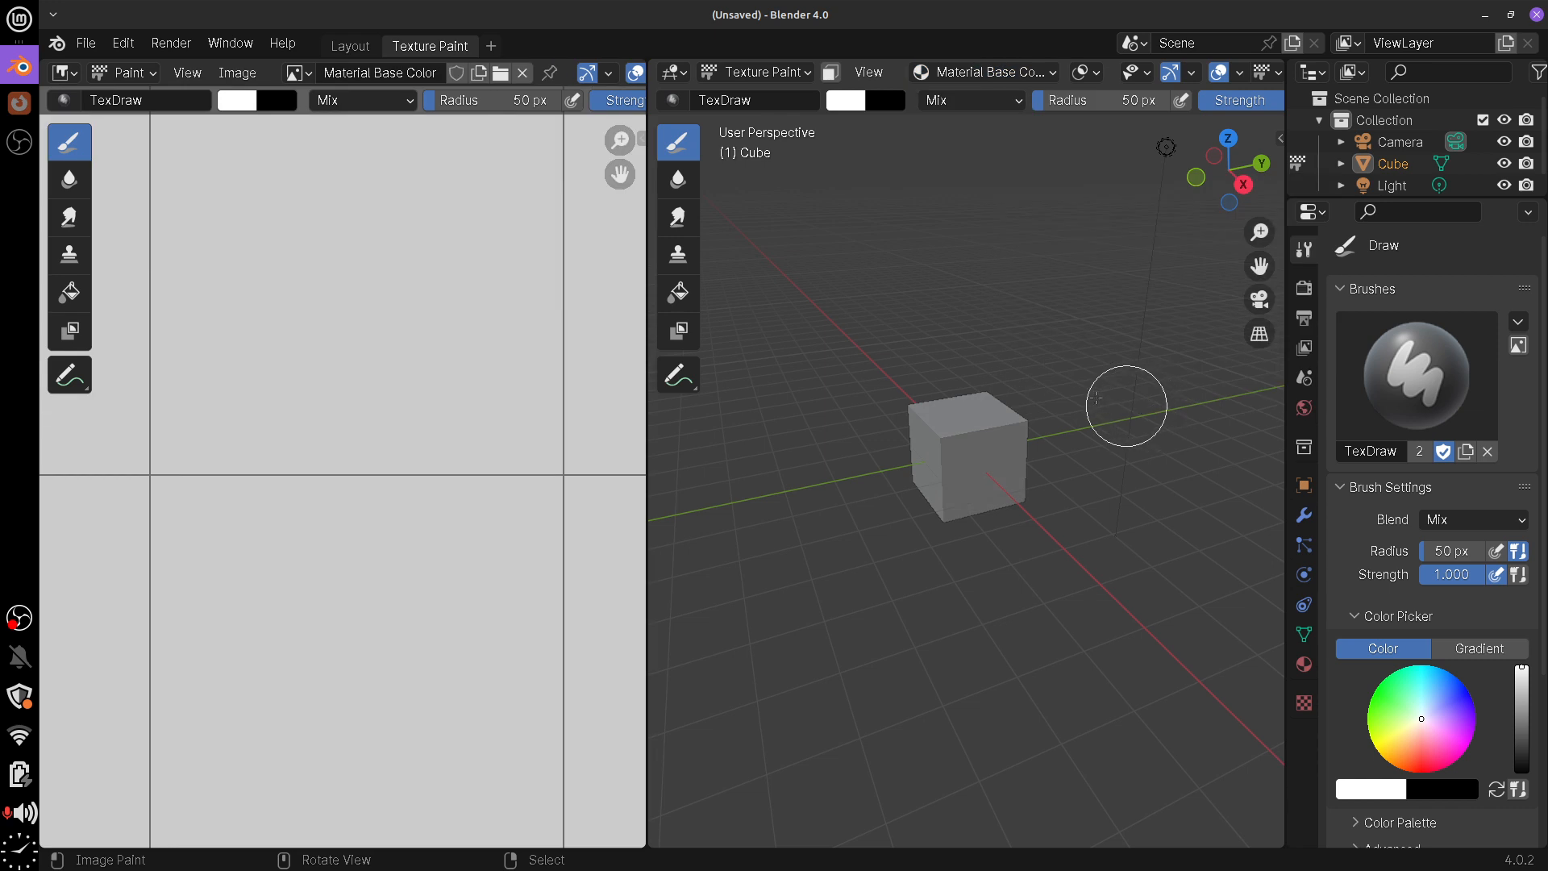
# Paint a white test stroke over the cube's top and side faces, and undo it
pyautogui.scroll(-5, 367, 461)
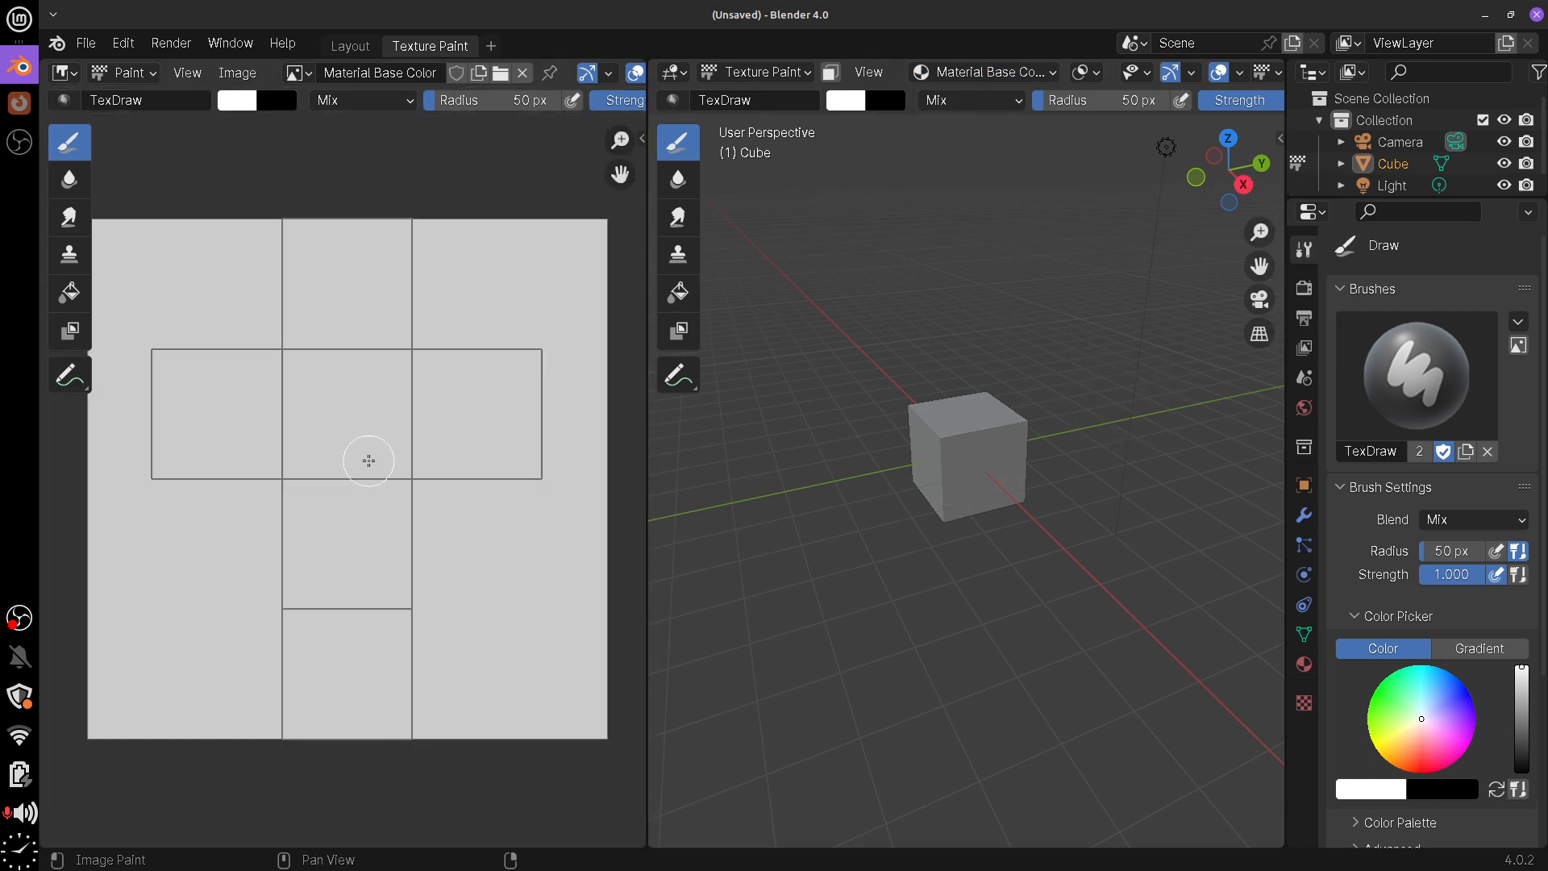
pyautogui.scroll(1, 369, 456)
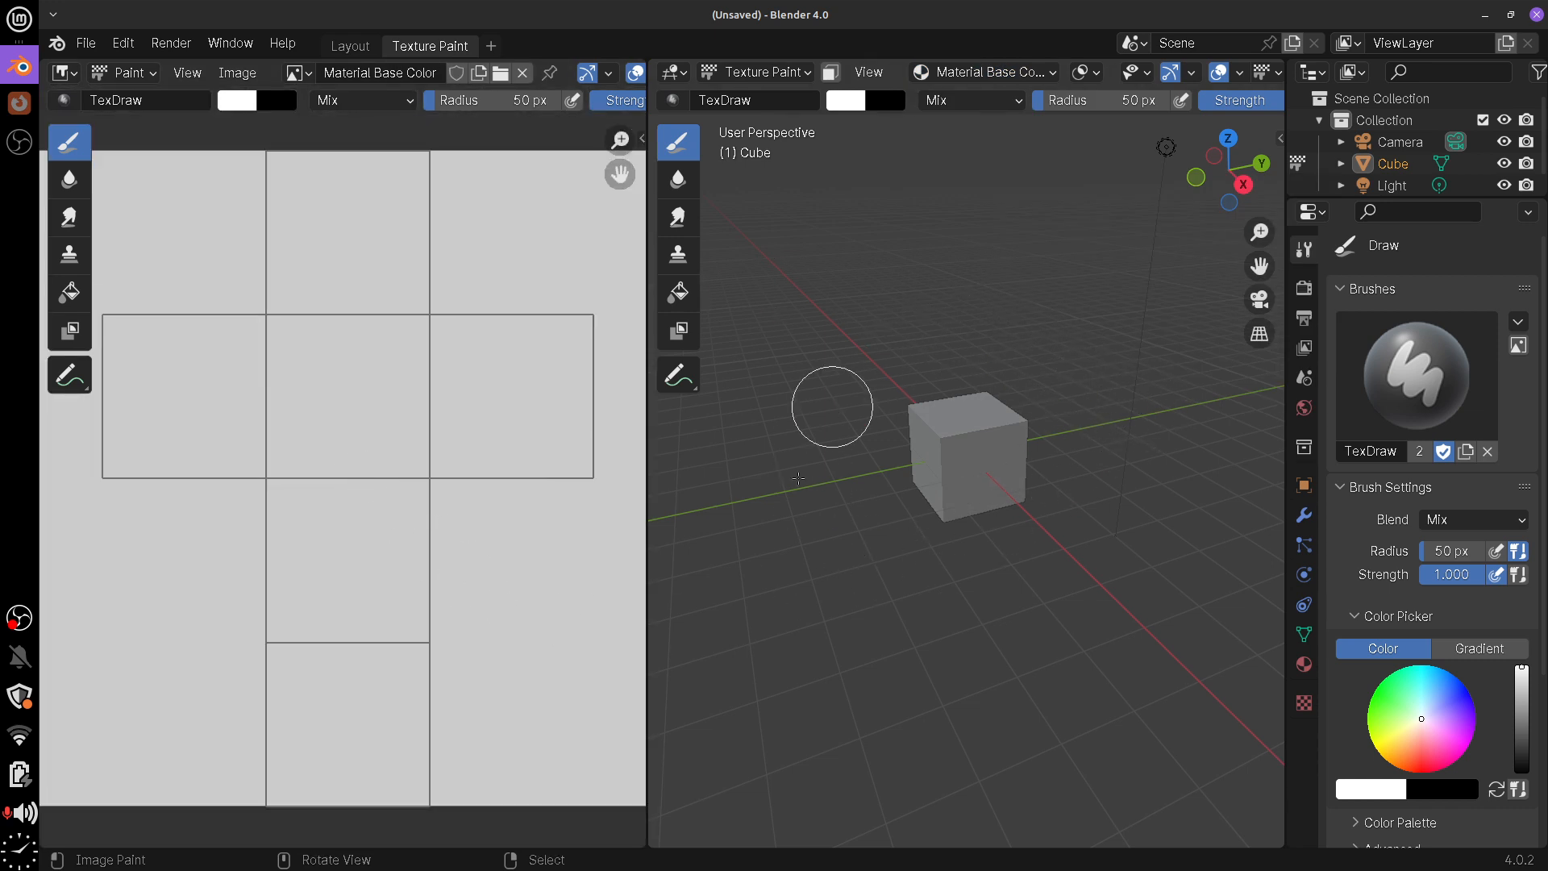
pyautogui.moveTo(967, 586); pyautogui.dragTo(932, 569, button='middle')
pyautogui.scroll(3, 957, 565)
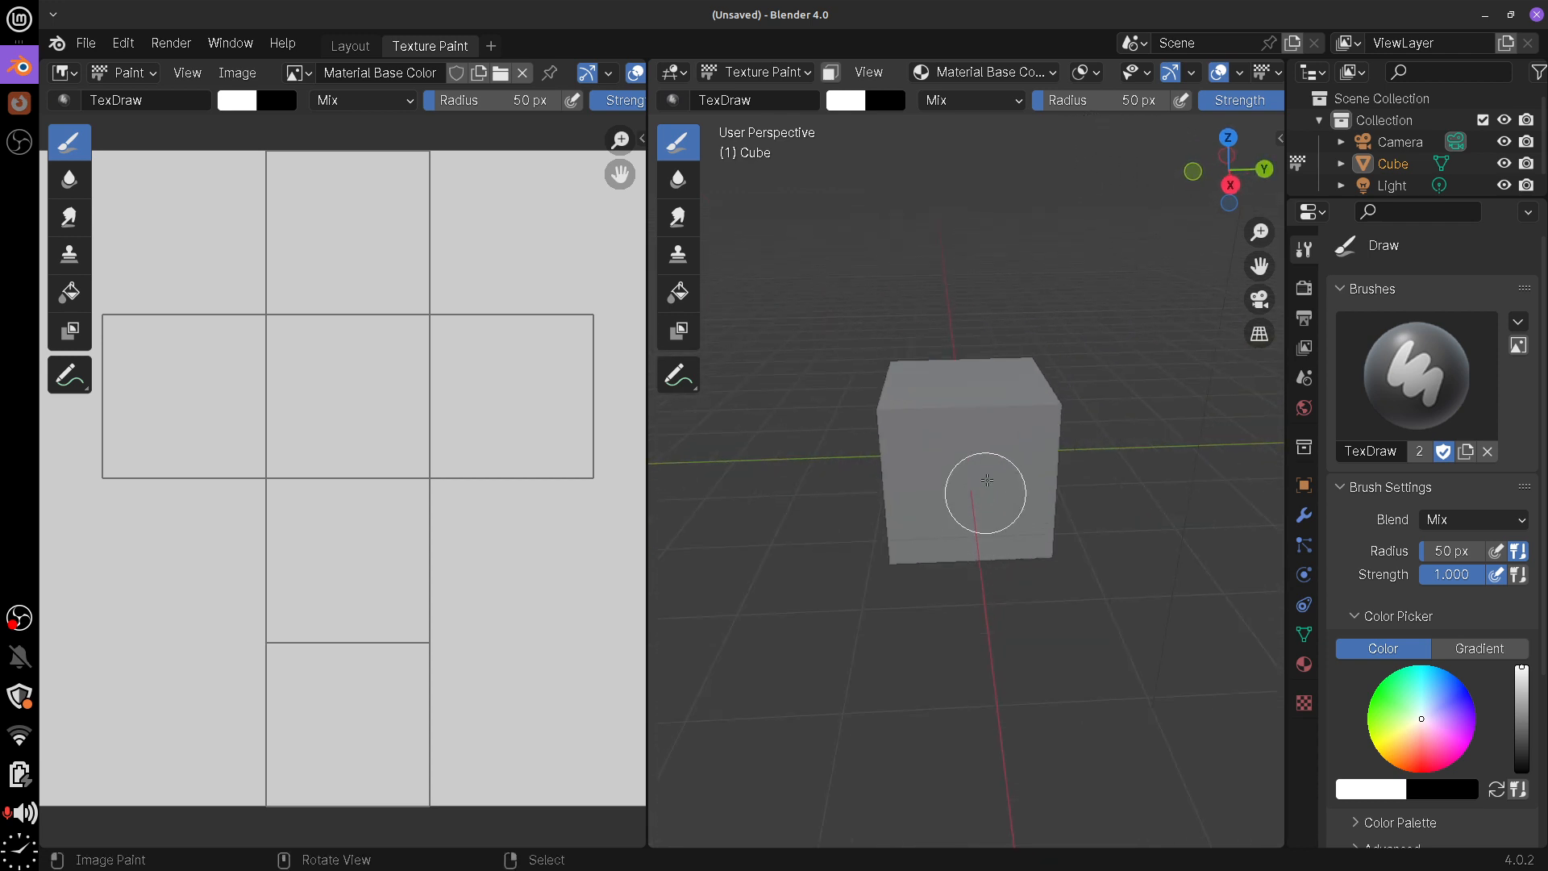
pyautogui.moveTo(992, 501)
pyautogui.mouseDown(button='middle')
pyautogui.moveTo(1081, 500)
pyautogui.moveTo(1003, 442)
pyautogui.mouseUp(button='middle')
pyautogui.moveTo(1002, 442)
pyautogui.mouseDown()
pyautogui.moveTo(978, 390)
pyautogui.moveTo(981, 542)
pyautogui.mouseUp()
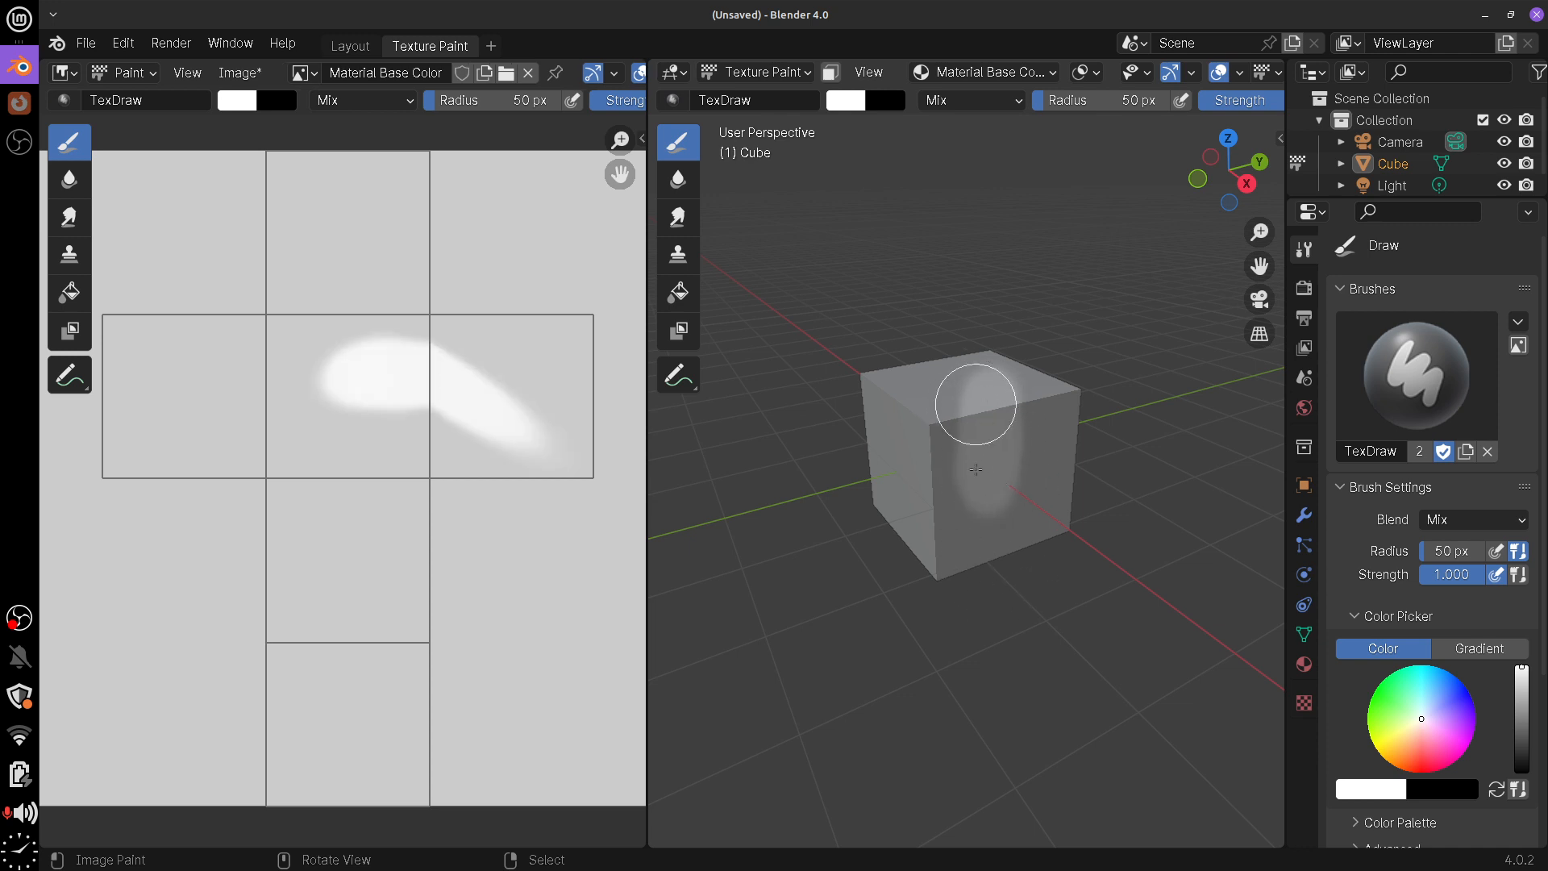
pyautogui.hotkey('ctrl', 'z')
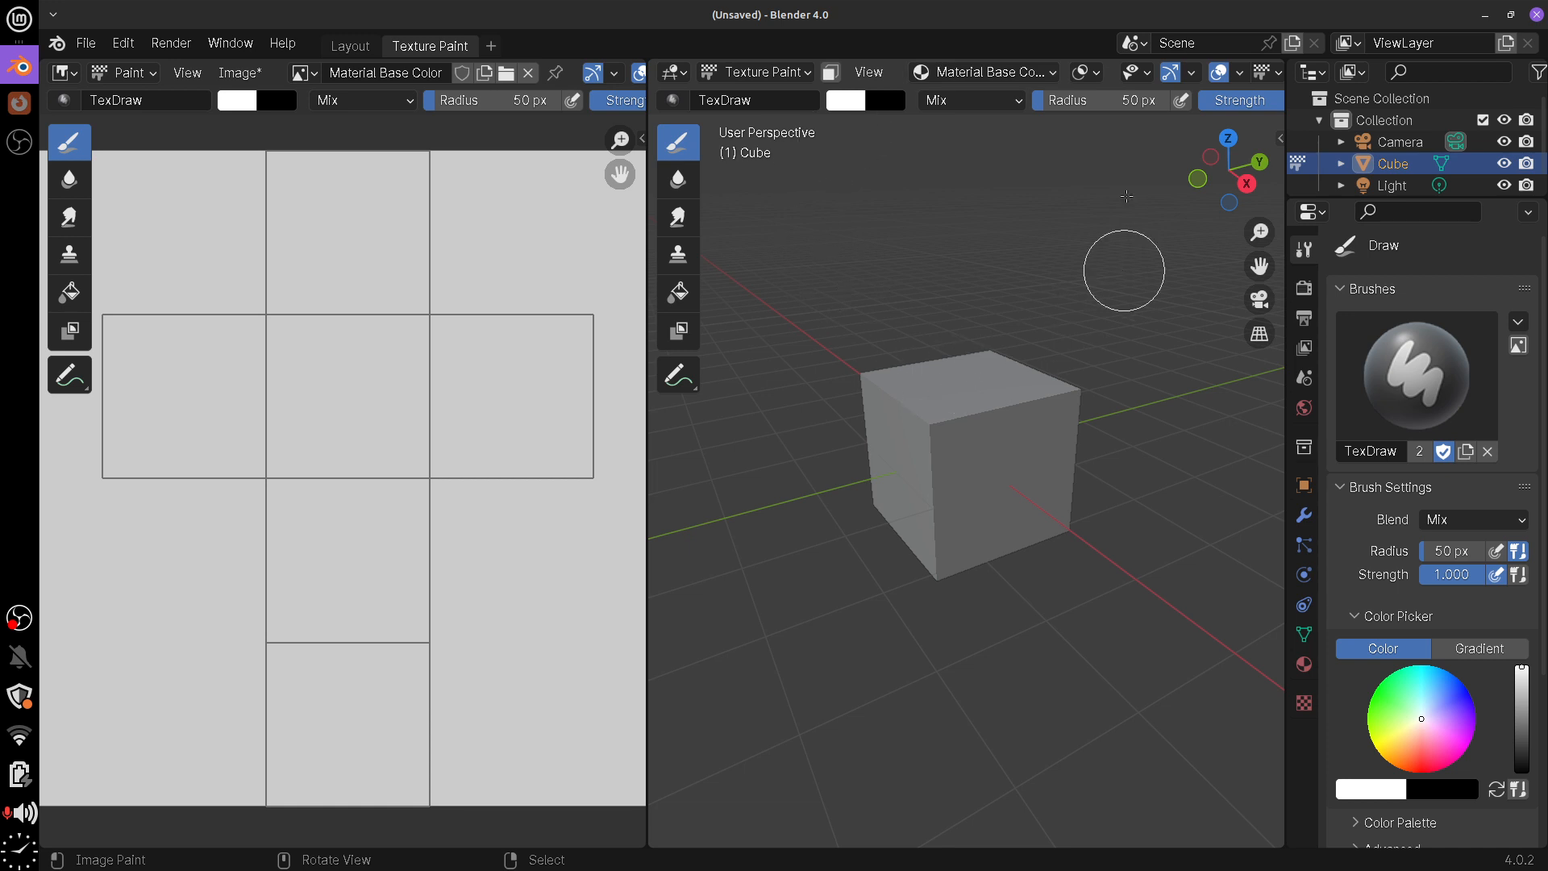
# Add a Shading workspace from the General category and frame all the material's nodes
pyautogui.click(492, 47)
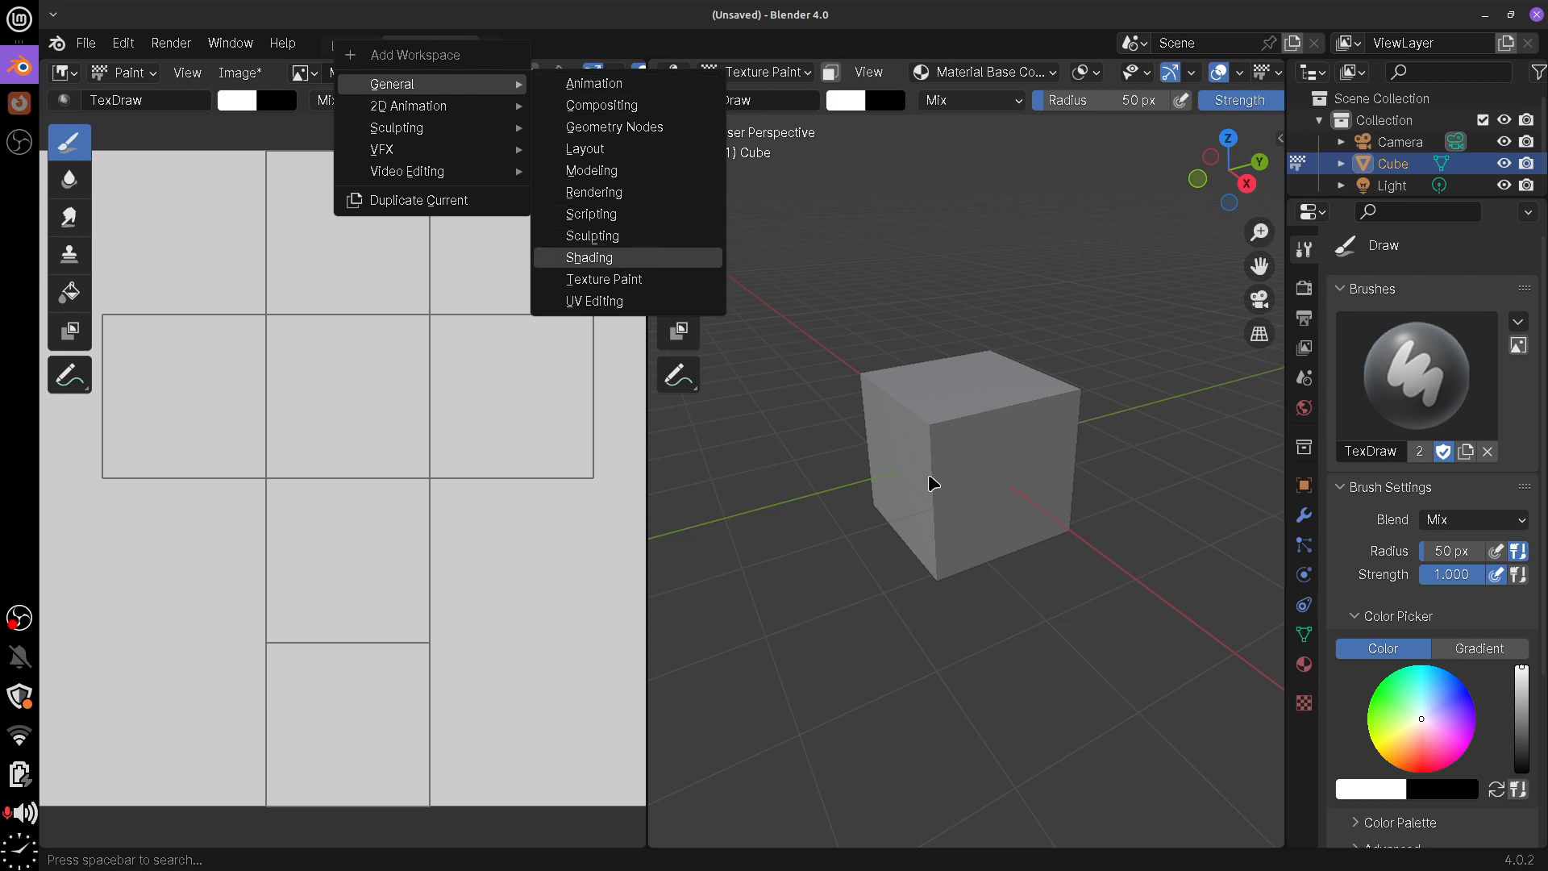
pyautogui.press('Return')
pyautogui.press('Home')
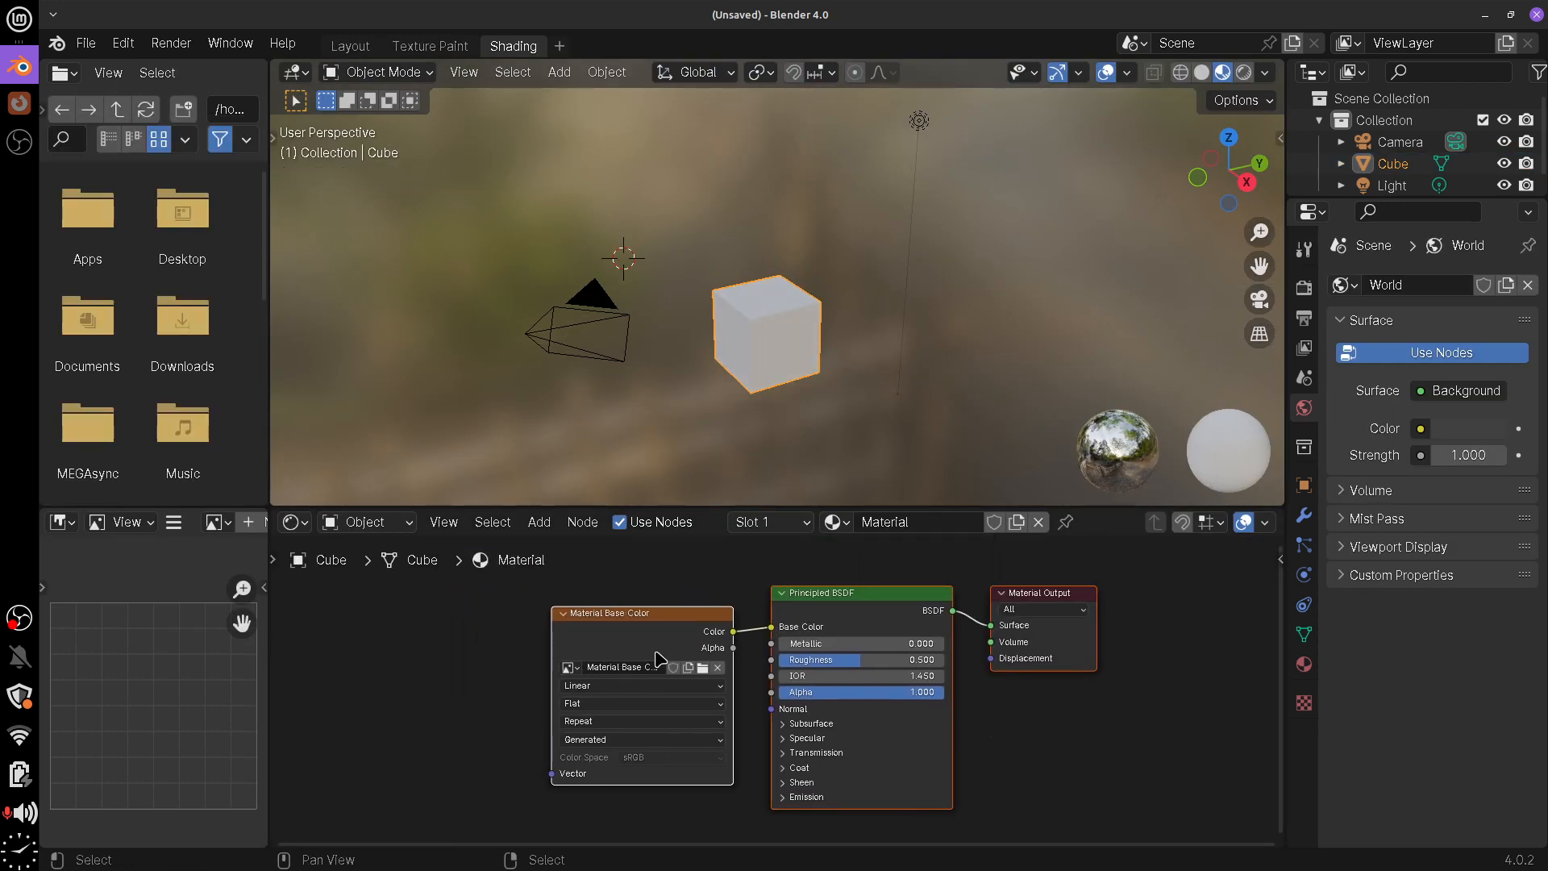
# Slightly reposition the Material Base Color and Principled BSDF nodes in the cube's material graph
pyautogui.moveTo(611, 622)
pyautogui.mouseDown()
pyautogui.moveTo(645, 621)
pyautogui.moveTo(625, 648)
pyautogui.moveTo(622, 617)
pyautogui.mouseUp()
pyautogui.moveTo(871, 714); pyautogui.dragTo(861, 710)
pyautogui.moveTo(672, 617); pyautogui.dragTo(679, 620)
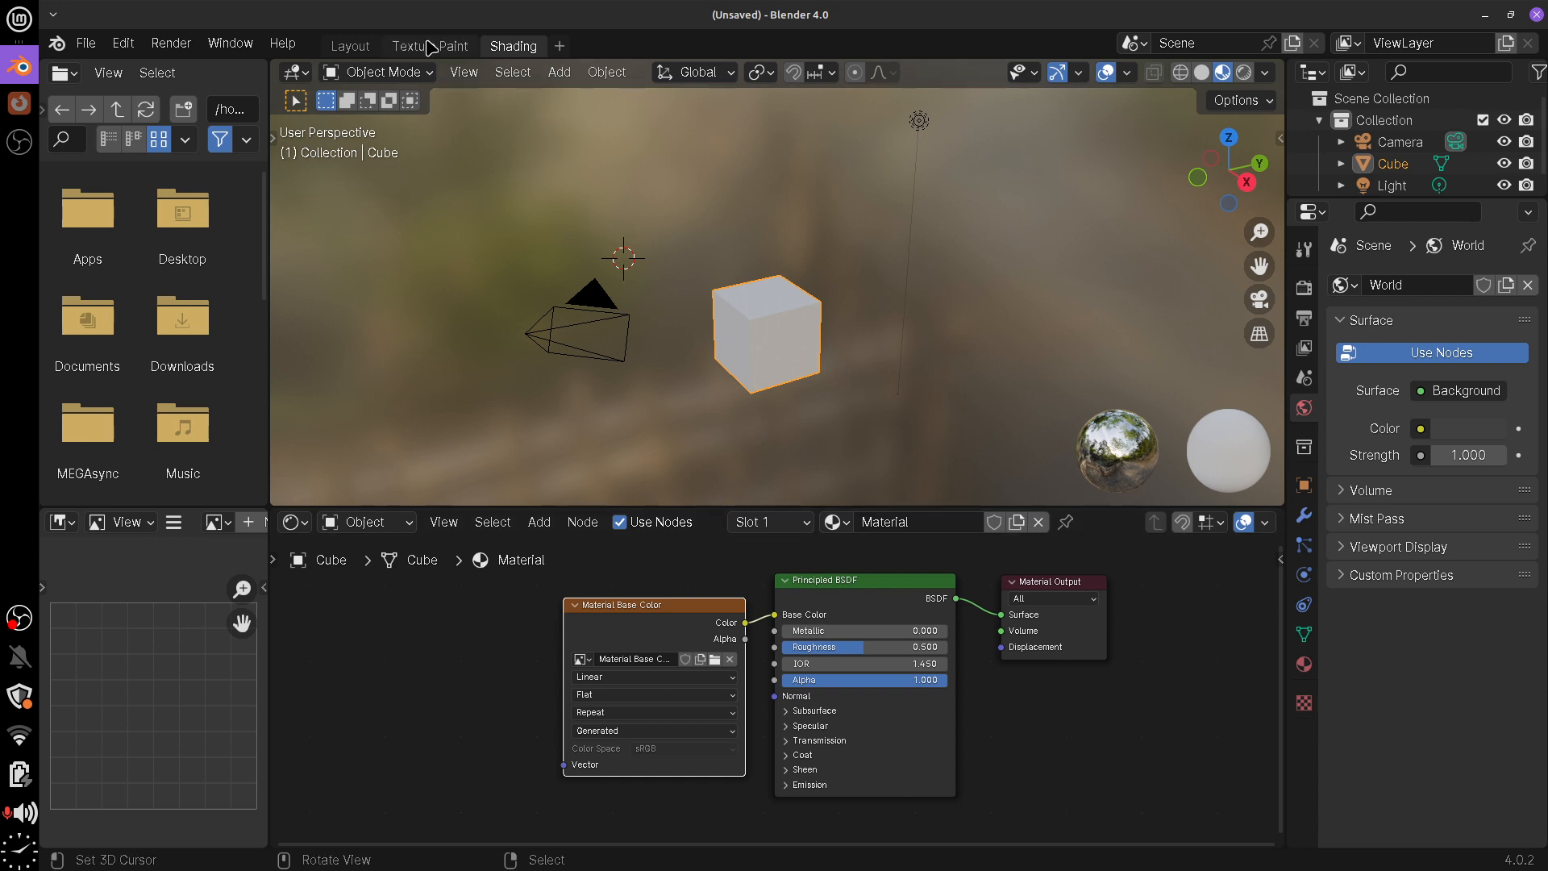
# Check the texture slots in the Texture Paint workspace and return to the Shading workspace
pyautogui.click(427, 46)
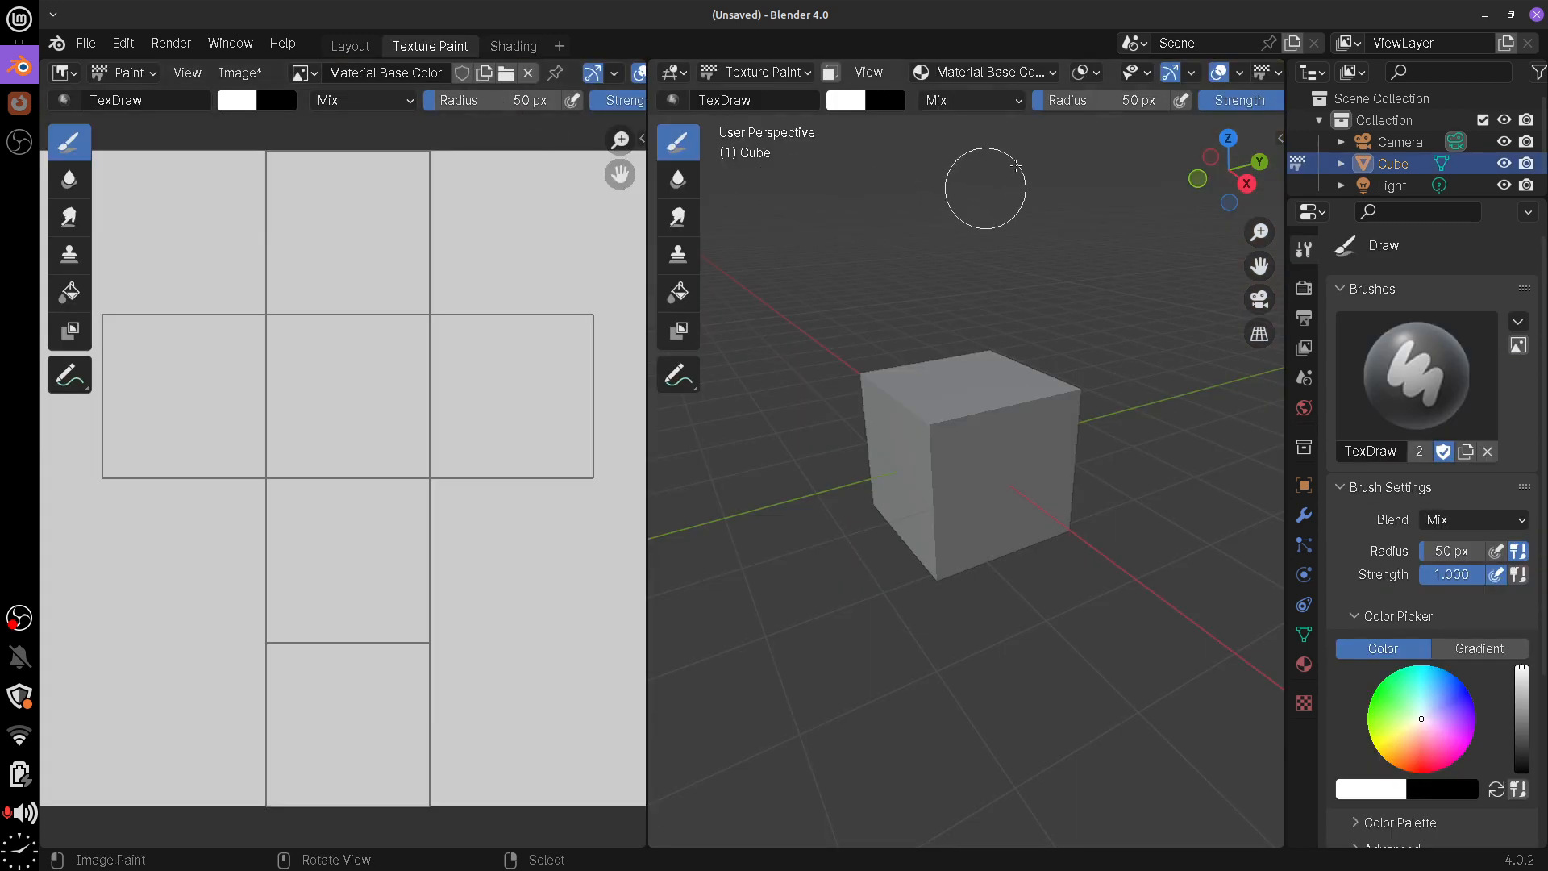
pyautogui.click(997, 78)
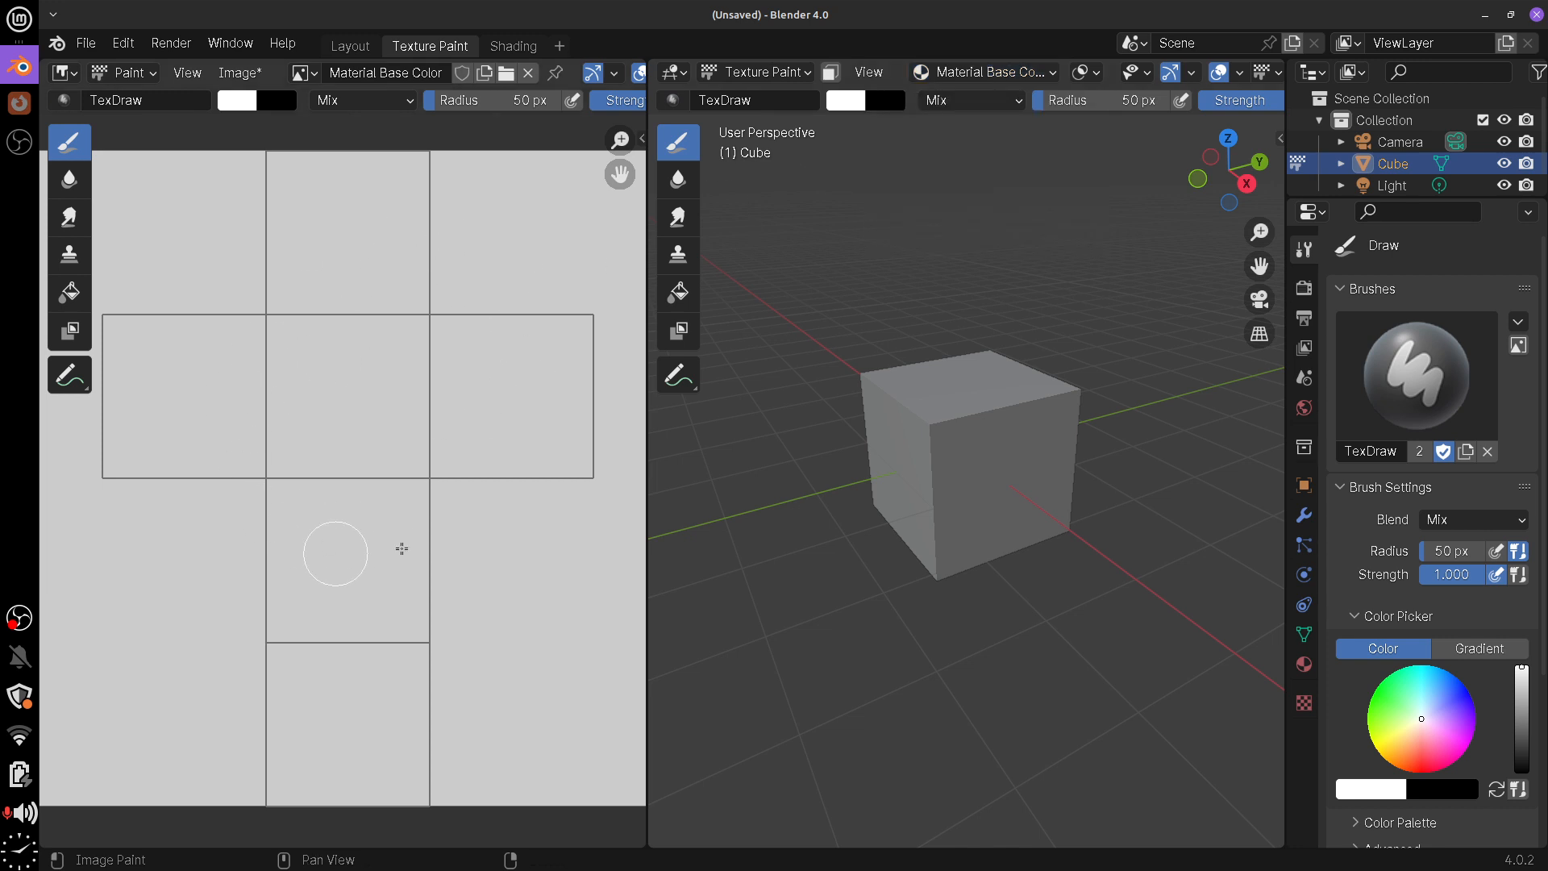
pyautogui.click(513, 46)
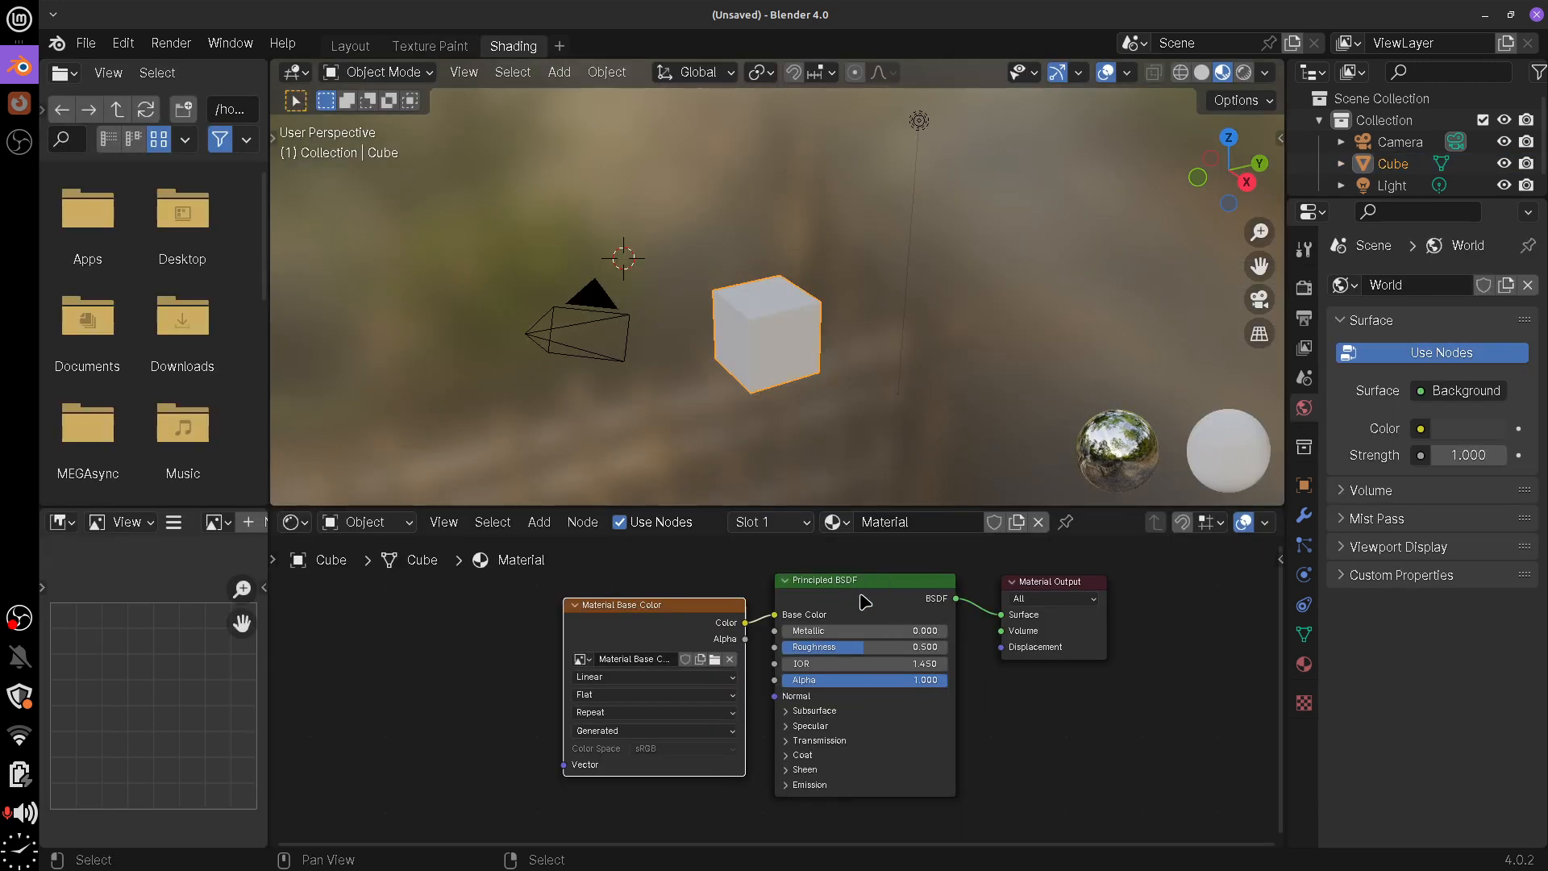
# Move the Material Output, Principled BSDF and Material Base Color nodes closer together in the cube's material graph
pyautogui.moveTo(1042, 578)
pyautogui.mouseDown()
pyautogui.moveTo(1080, 581)
pyautogui.moveTo(1043, 592)
pyautogui.moveTo(1019, 576)
pyautogui.mouseUp()
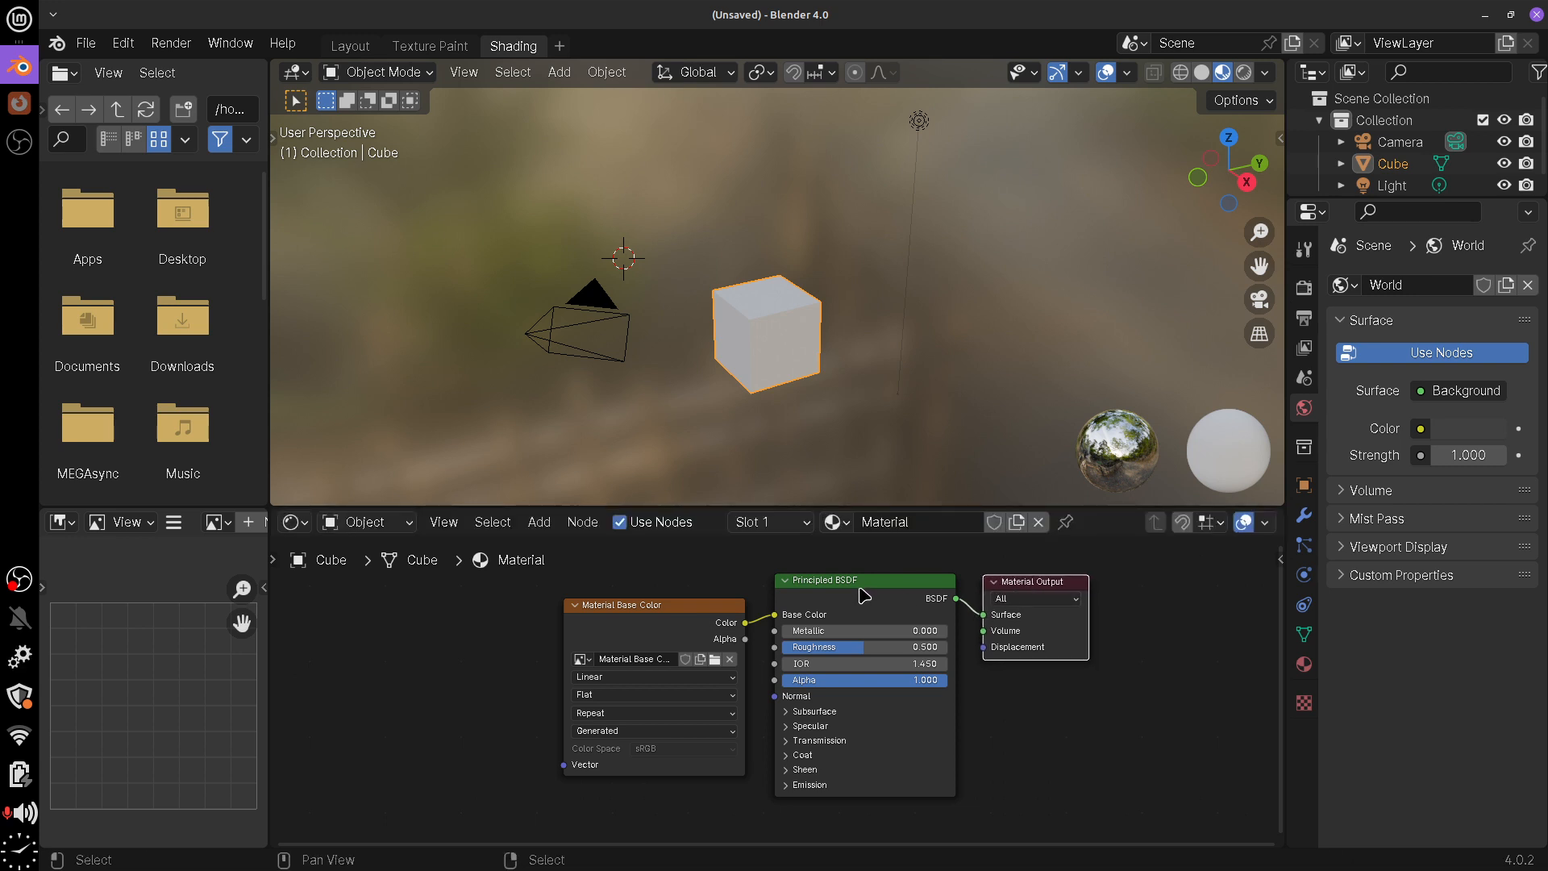
pyautogui.moveTo(854, 631)
pyautogui.mouseDown()
pyautogui.moveTo(845, 610)
pyautogui.moveTo(863, 627)
pyautogui.mouseUp()
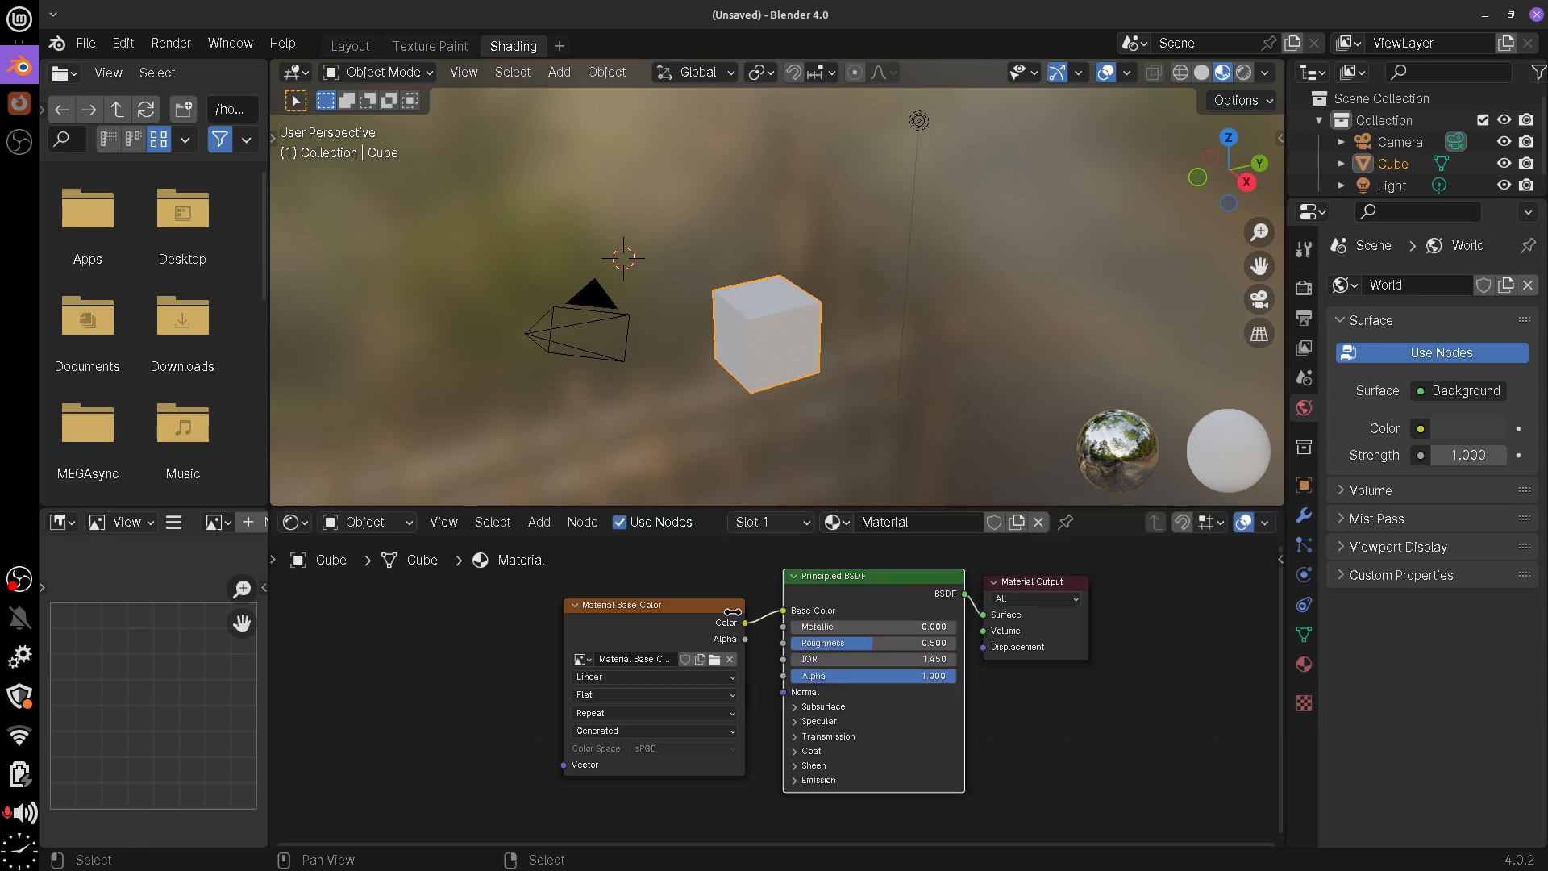
pyautogui.moveTo(674, 604)
pyautogui.mouseDown()
pyautogui.moveTo(690, 613)
pyautogui.moveTo(676, 591)
pyautogui.moveTo(665, 608)
pyautogui.moveTo(658, 596)
pyautogui.moveTo(678, 622)
pyautogui.mouseUp()
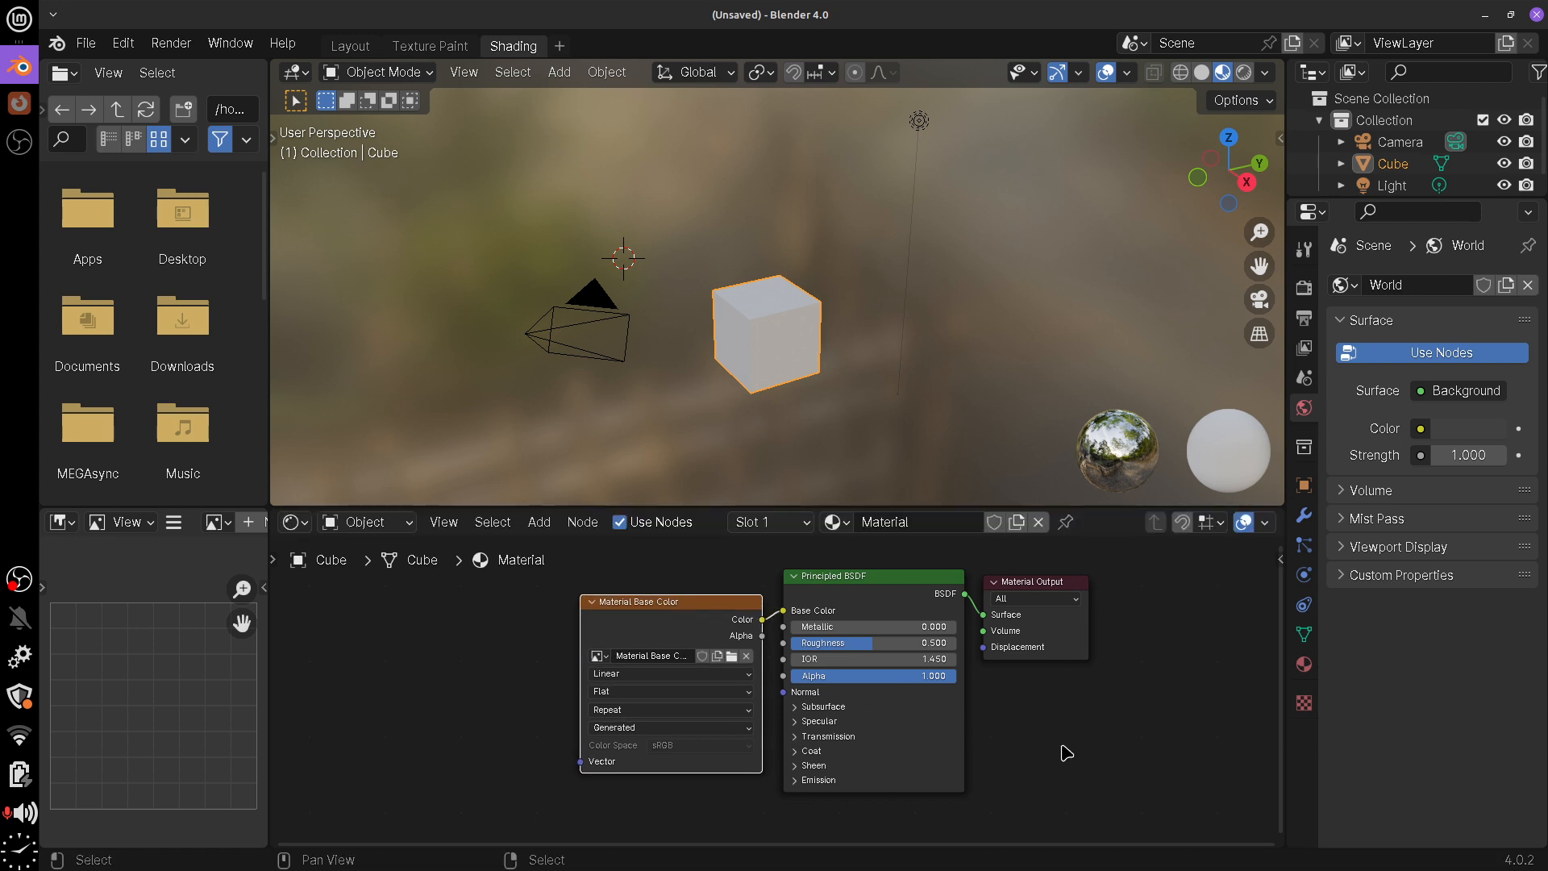
# Go back to the Texture Paint workspace and rebalance its layout by narrowing the image editor and widening the properties editor
pyautogui.click(431, 46)
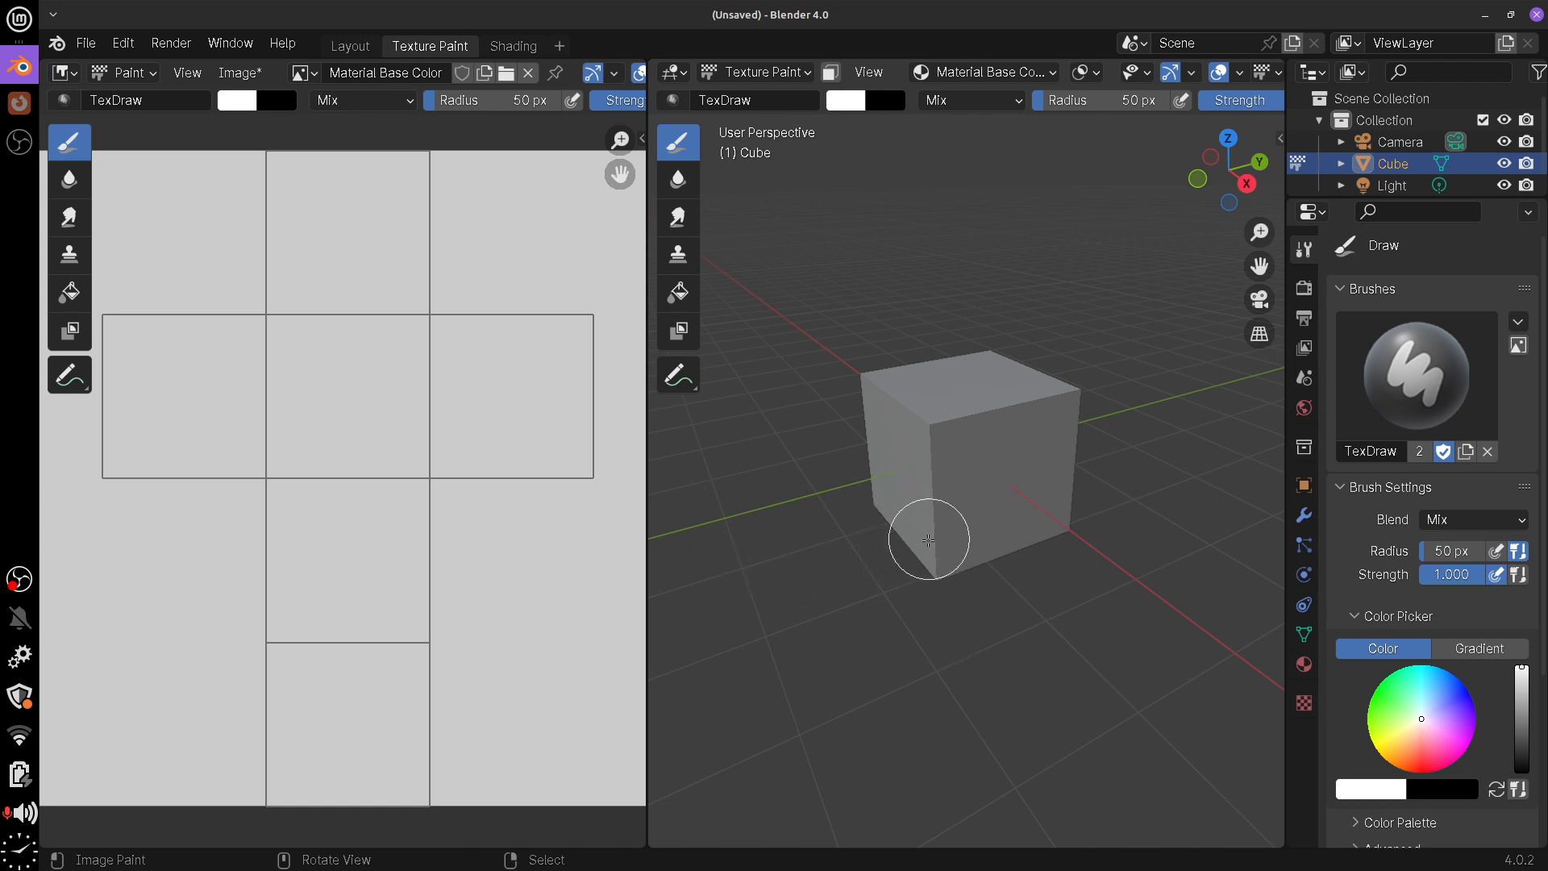
pyautogui.moveTo(927, 536)
pyautogui.mouseDown(button='middle')
pyautogui.moveTo(938, 557)
pyautogui.moveTo(995, 553)
pyautogui.moveTo(997, 626)
pyautogui.moveTo(988, 612)
pyautogui.mouseUp(button='middle')
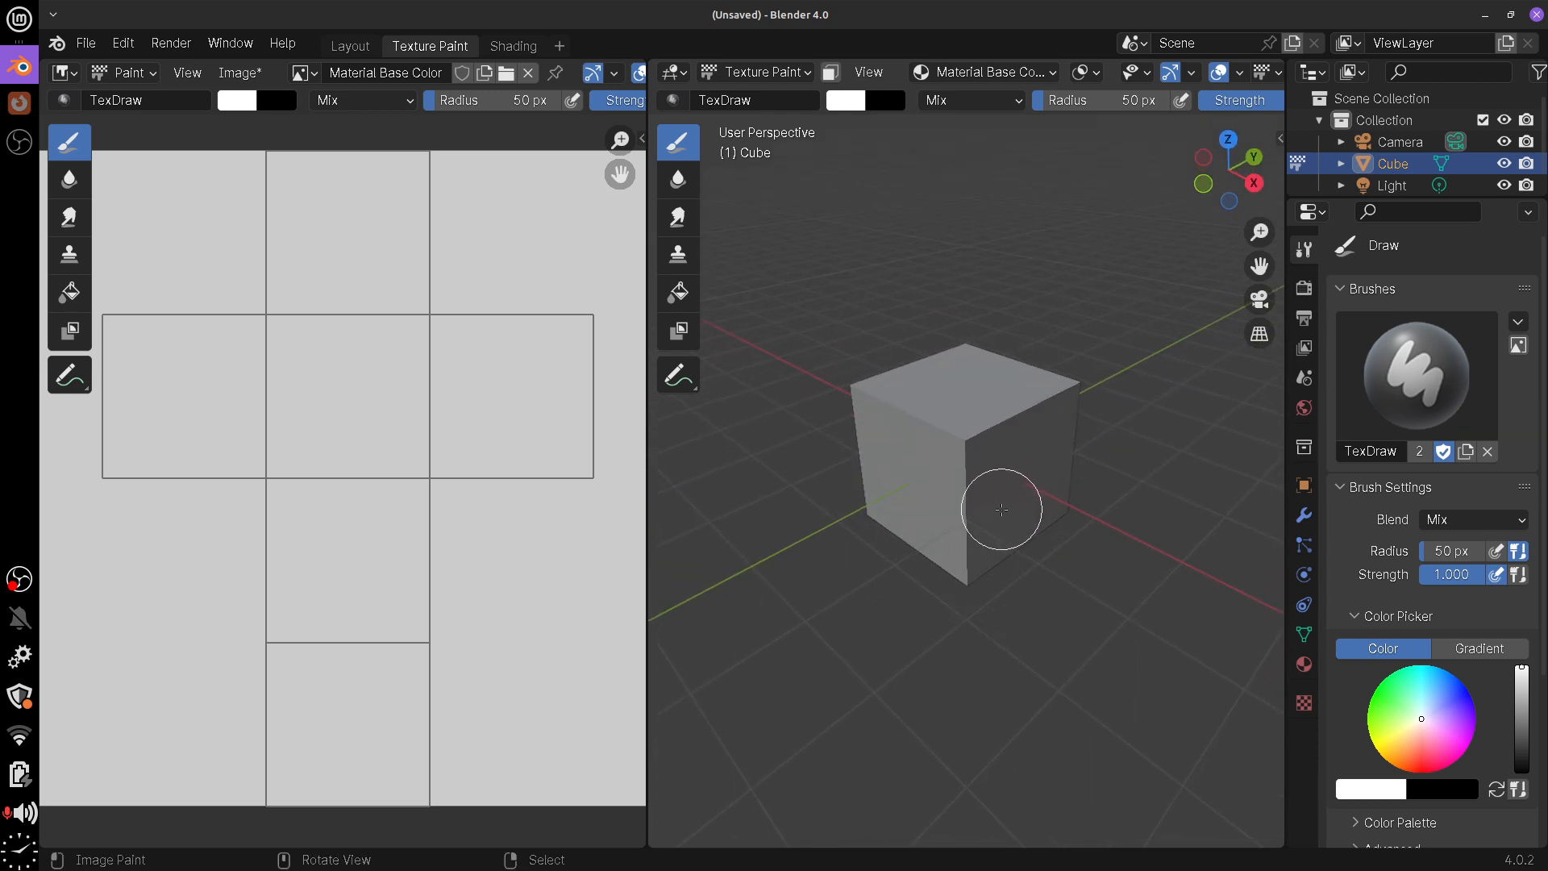
pyautogui.moveTo(1009, 593); pyautogui.dragTo(1046, 587, button='middle')
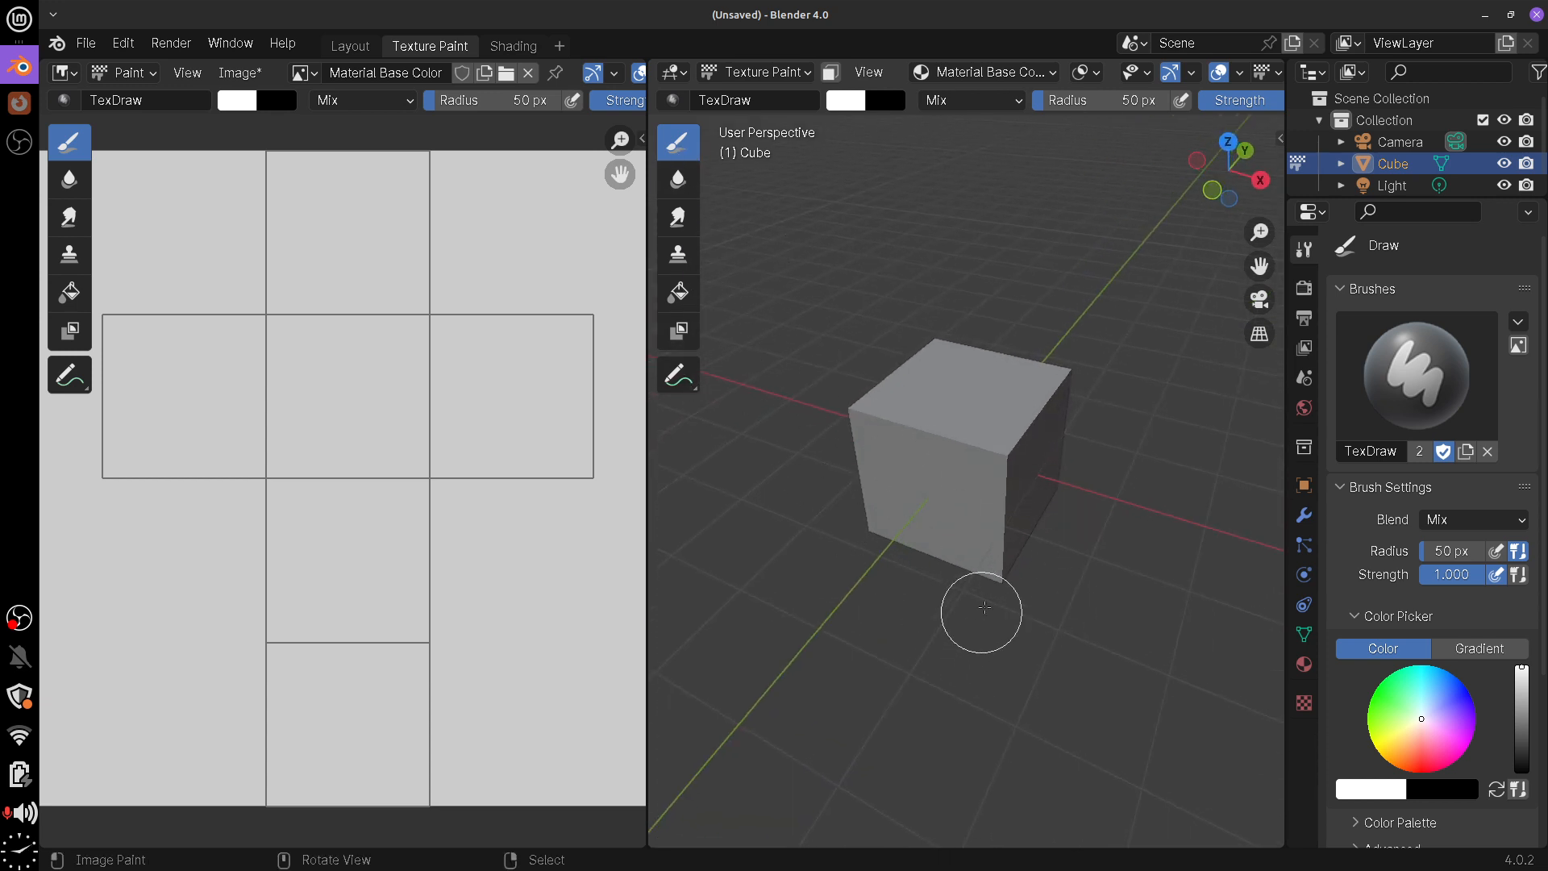
pyautogui.moveTo(995, 633)
pyautogui.mouseDown(button='middle')
pyautogui.moveTo(915, 563)
pyautogui.moveTo(817, 354)
pyautogui.mouseUp(button='middle')
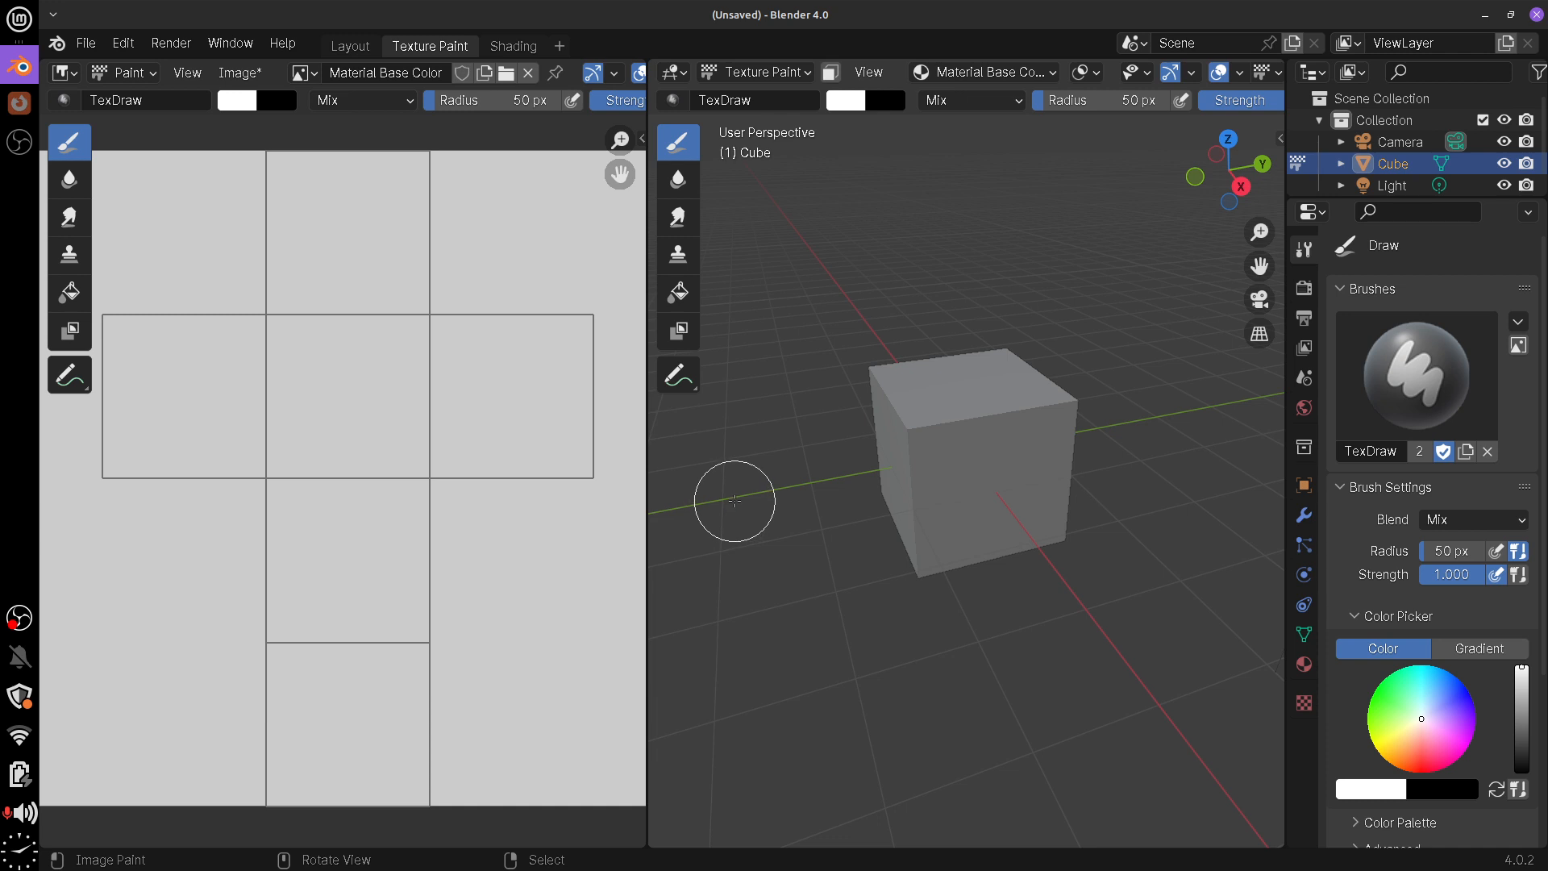
pyautogui.moveTo(647, 539); pyautogui.dragTo(555, 532)
pyautogui.moveTo(1084, 603); pyautogui.dragTo(1099, 605, button='middle')
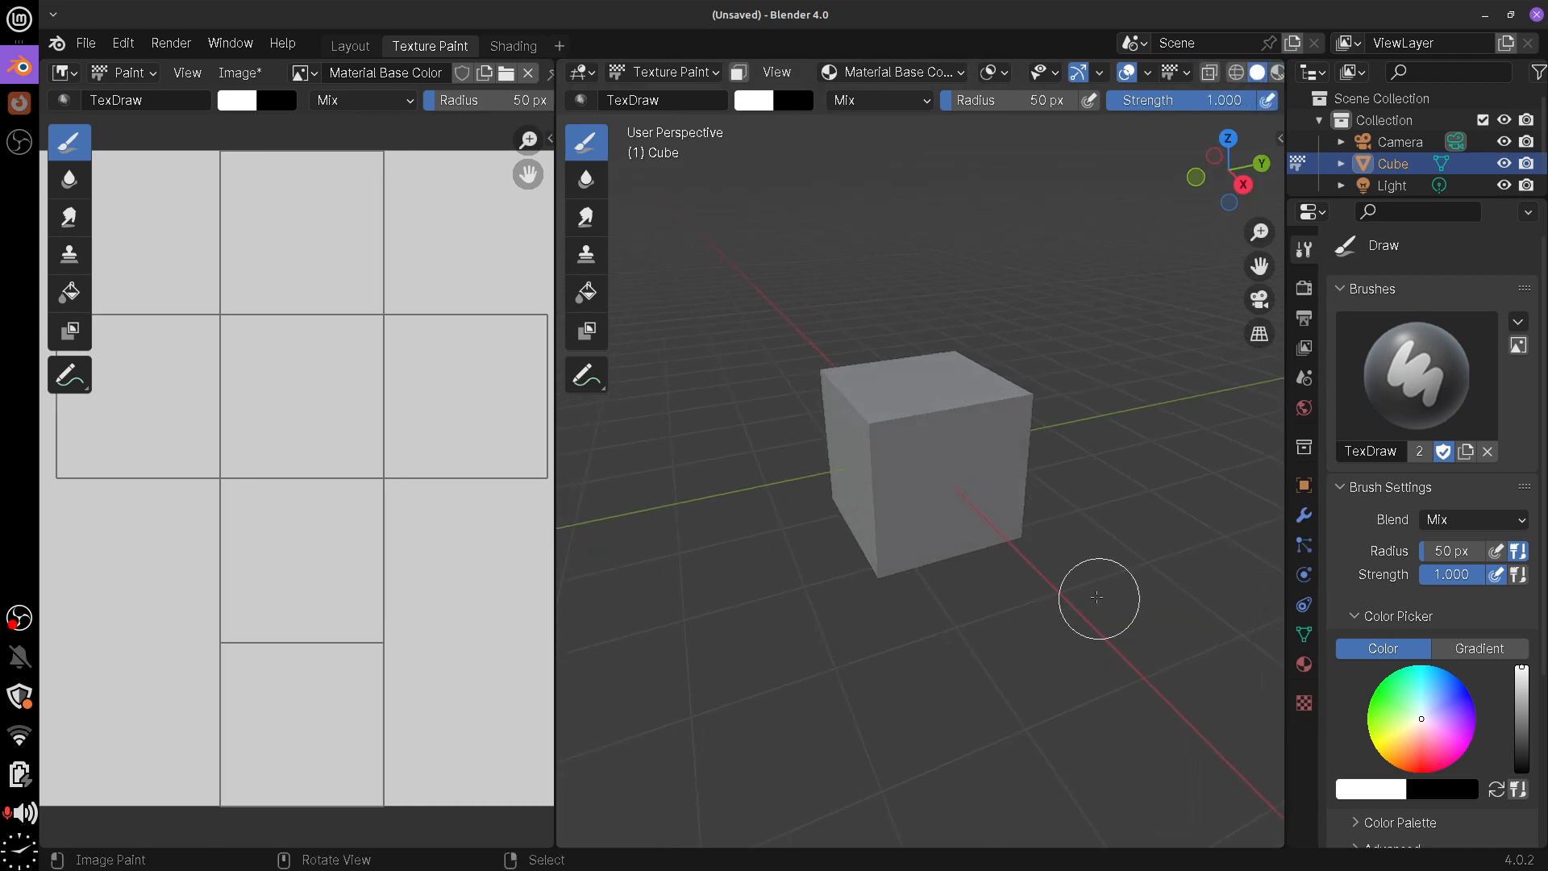
pyautogui.moveTo(1284, 538); pyautogui.dragTo(1190, 543)
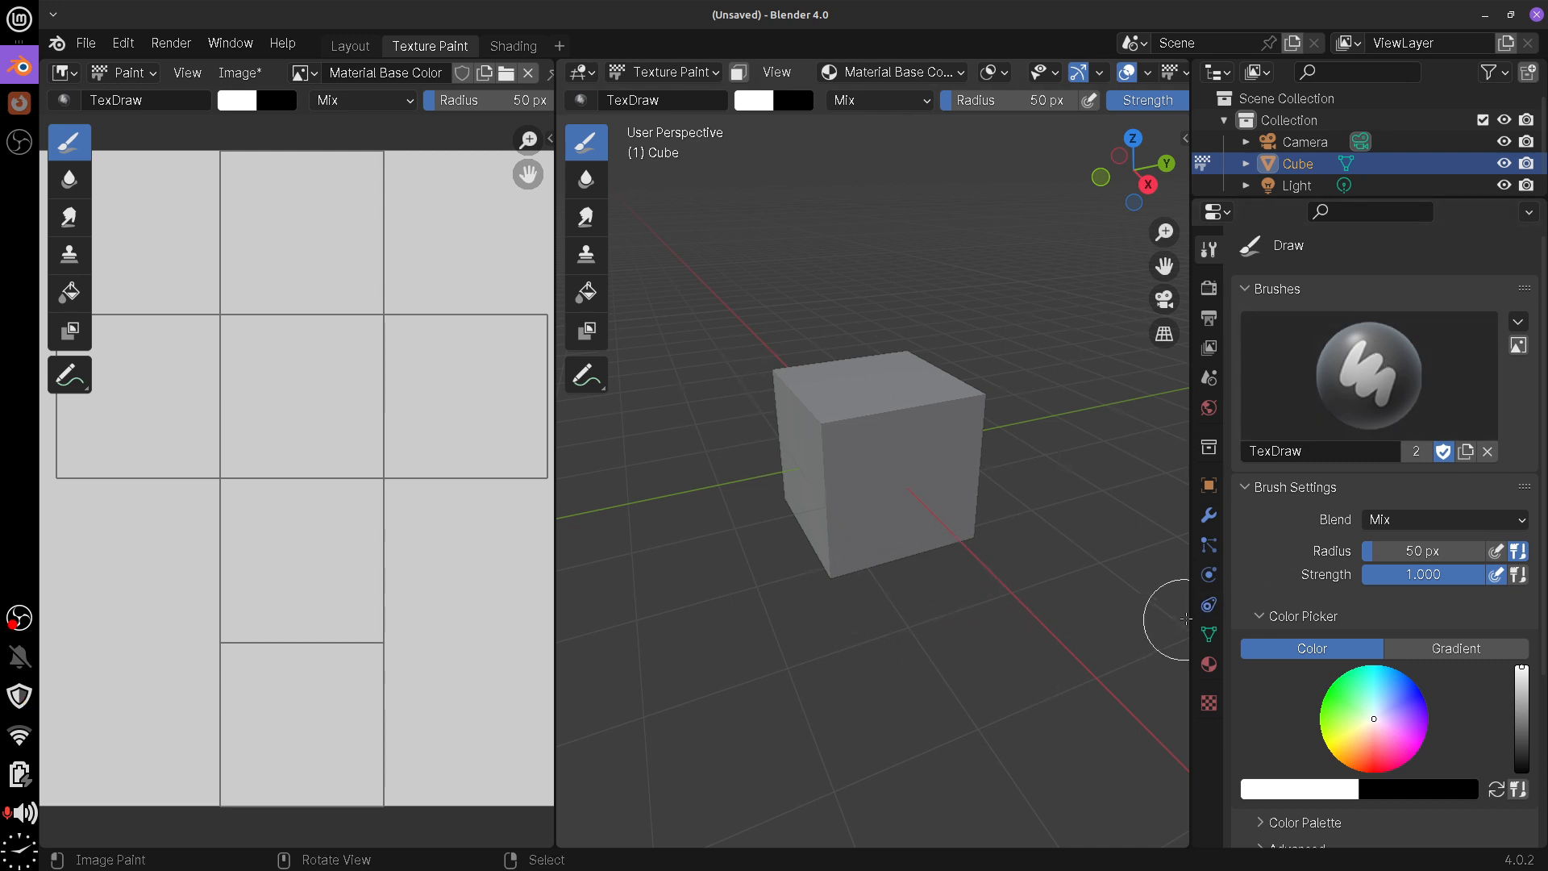
pyautogui.moveTo(1190, 612); pyautogui.dragTo(1161, 564)
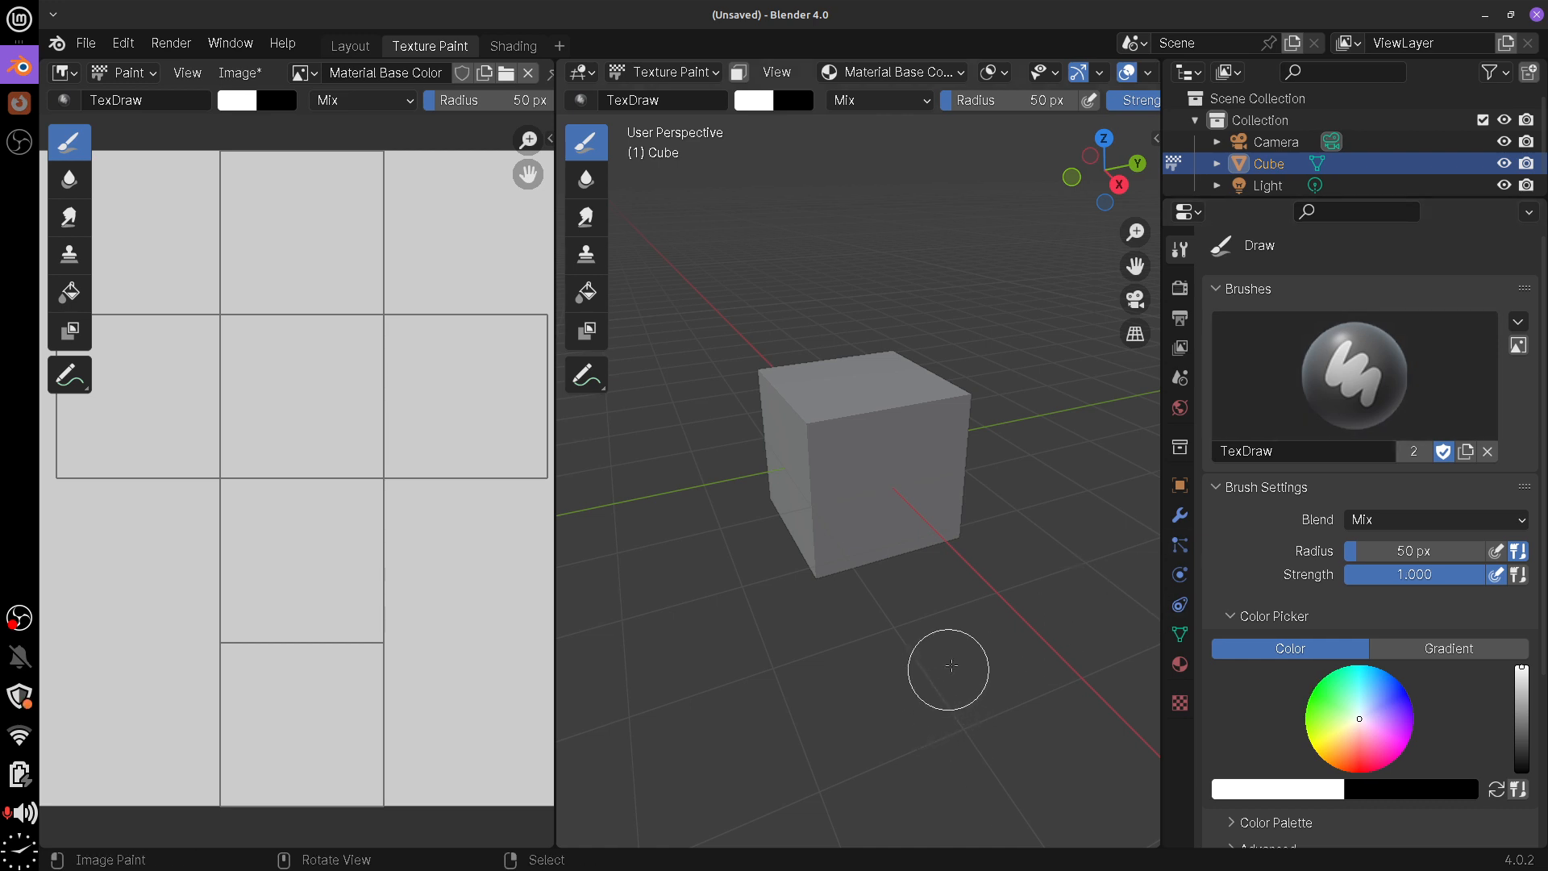
# Compare the brush settings of the Soften and Draw tools, ending with the Draw tool active
pyautogui.moveTo(946, 674); pyautogui.dragTo(927, 671, button='middle')
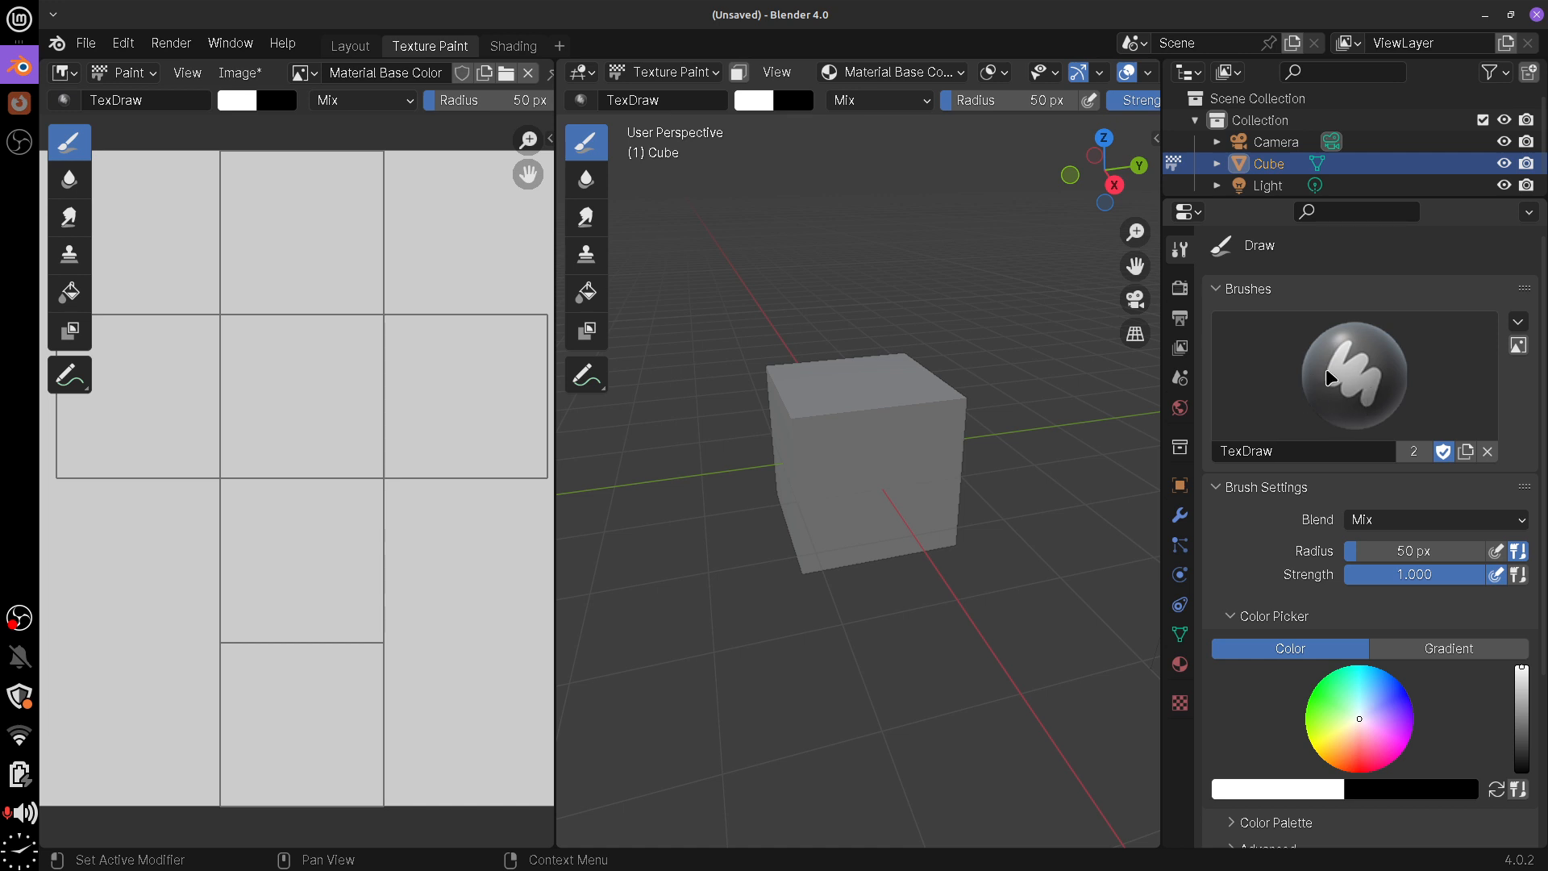
pyautogui.click(586, 179)
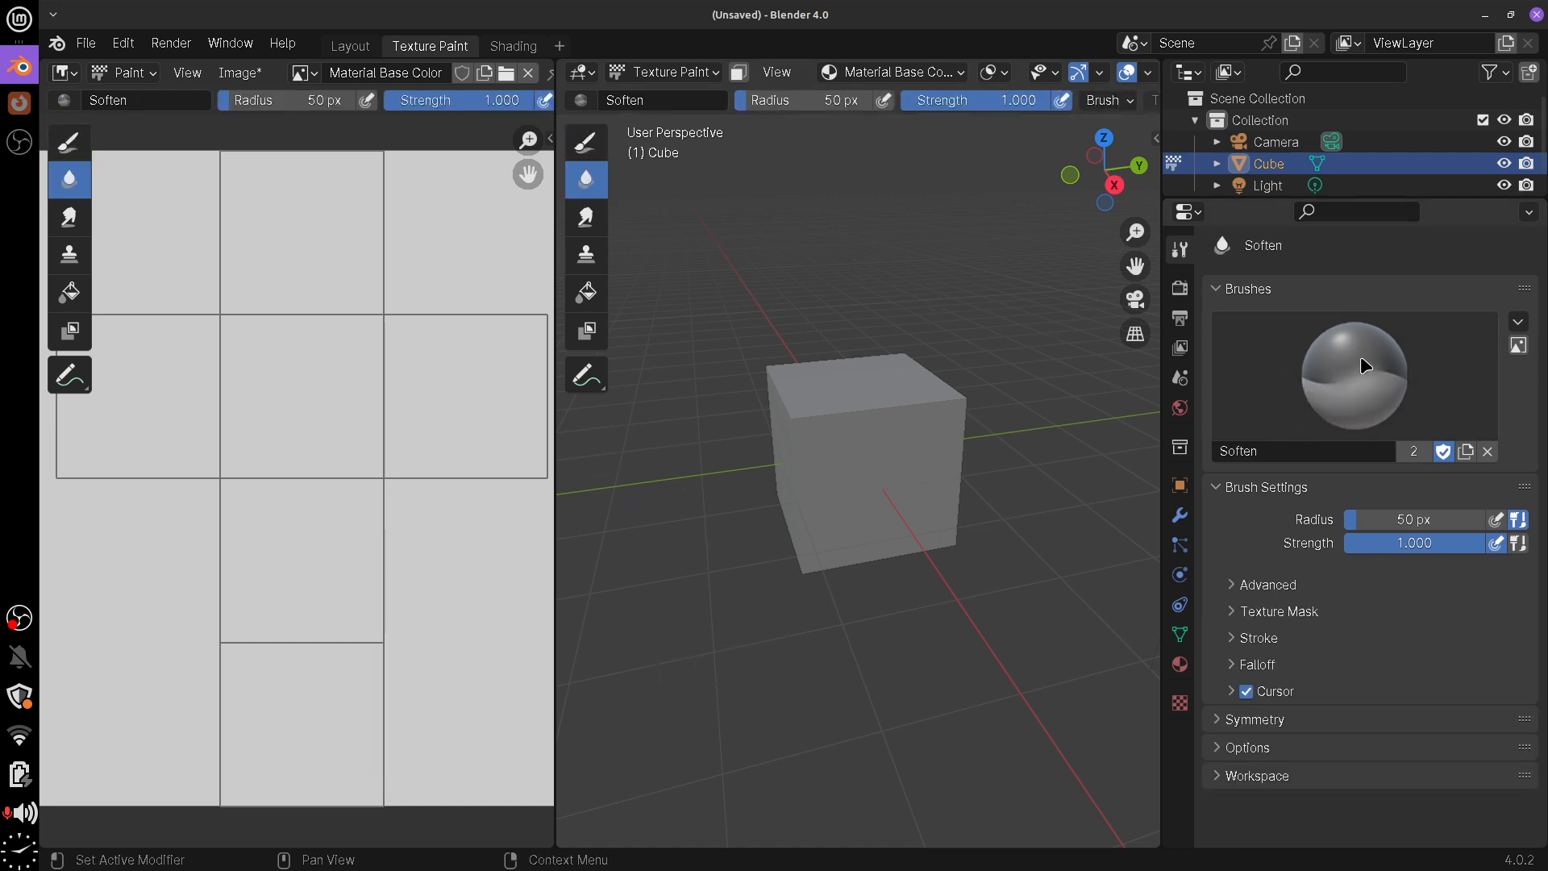
pyautogui.click(586, 142)
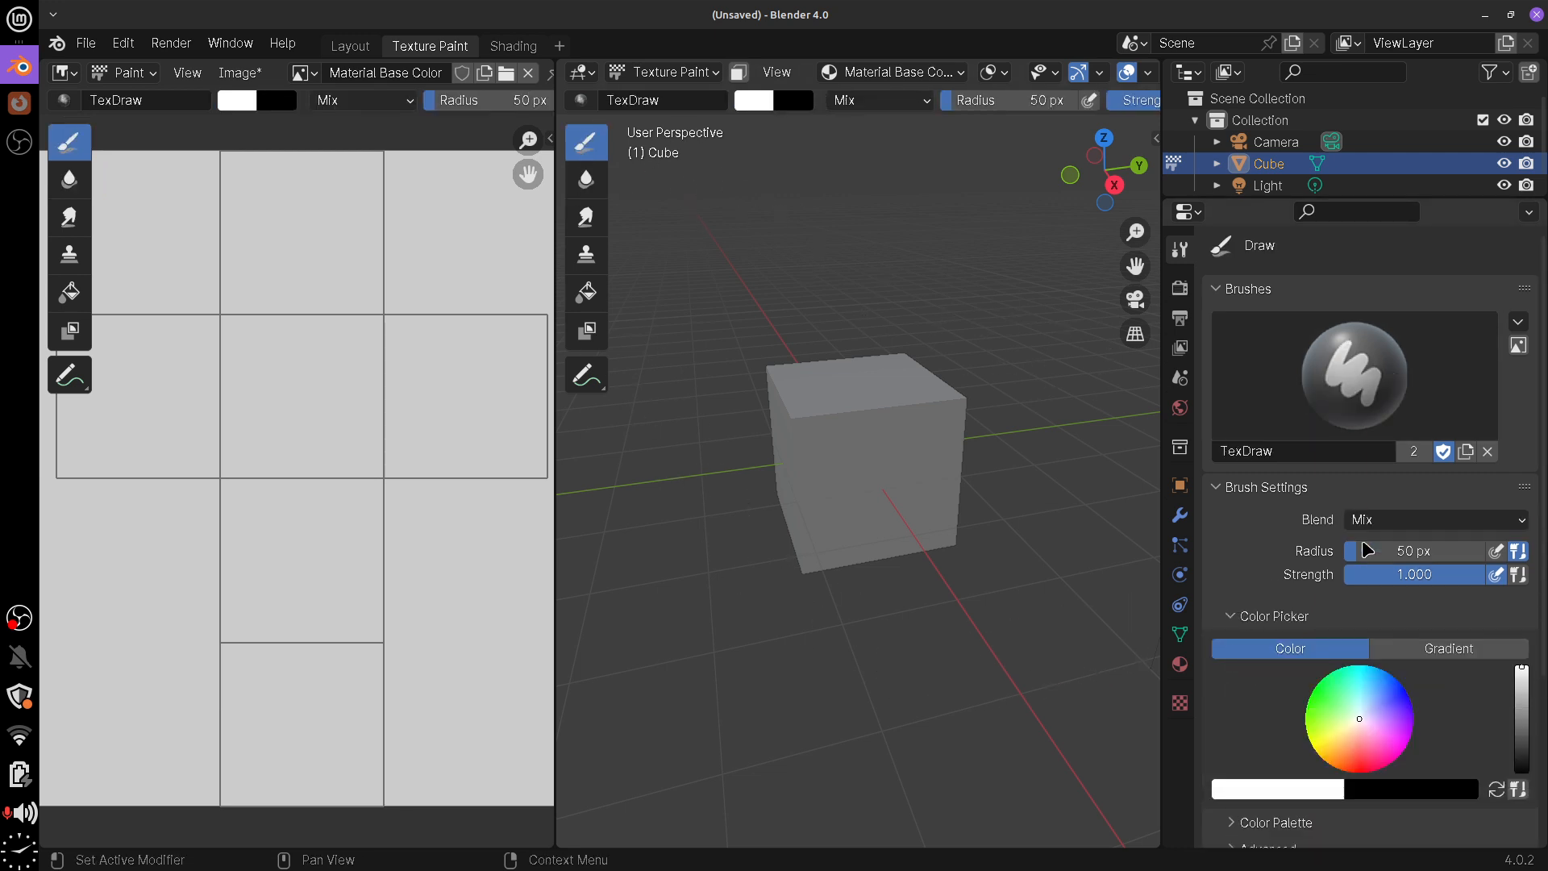
pyautogui.moveTo(1541, 382)
pyautogui.mouseDown()
pyautogui.moveTo(1542, 629)
pyautogui.moveTo(1541, 514)
pyautogui.moveTo(1451, 426)
pyautogui.mouseUp()
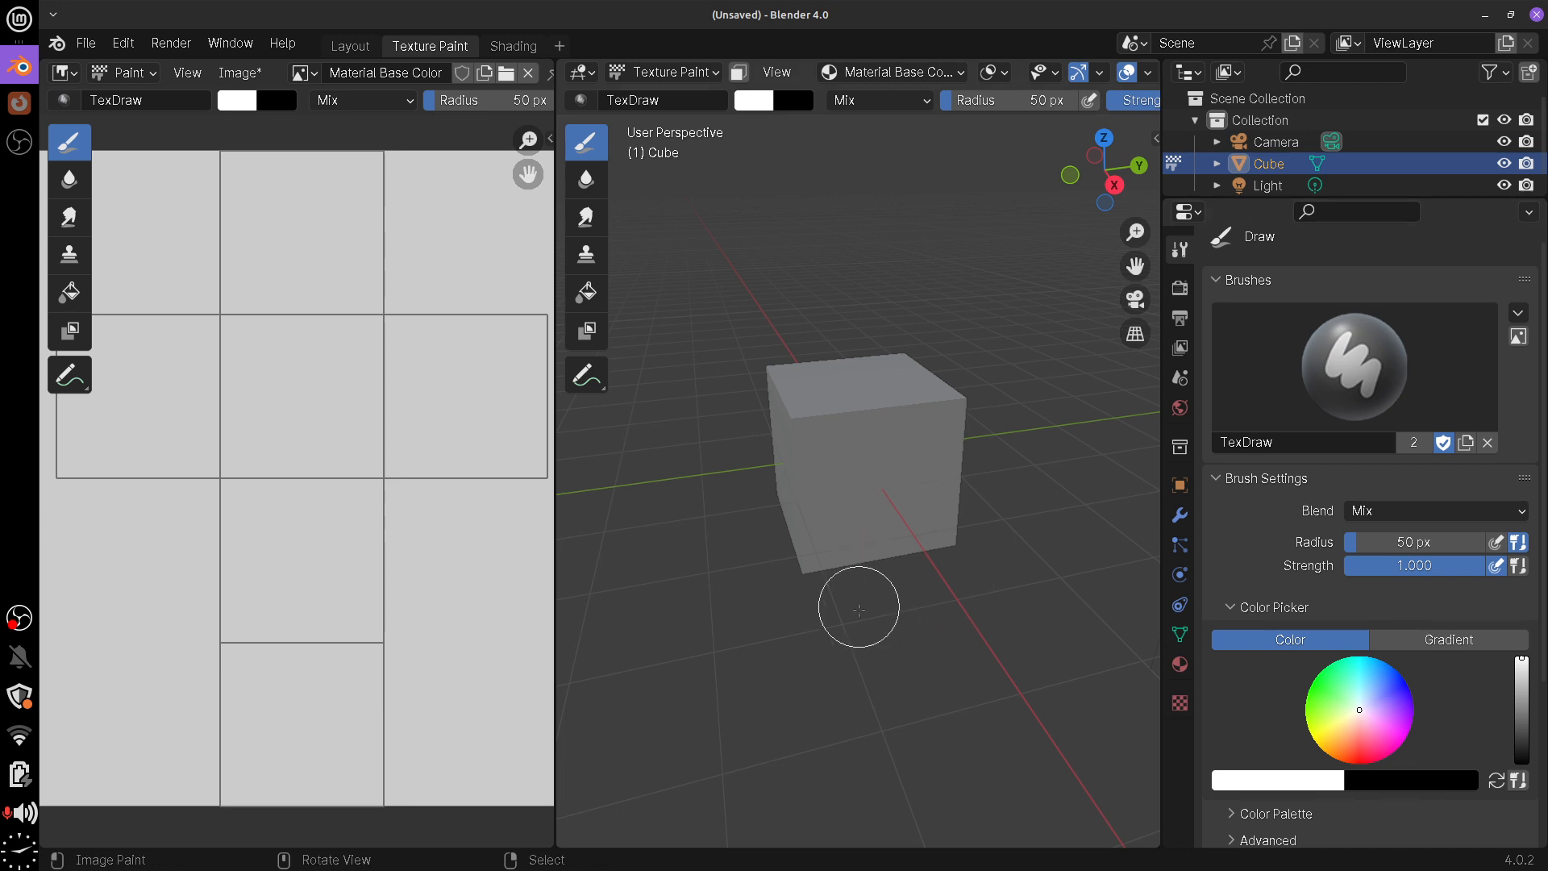
pyautogui.moveTo(857, 604)
pyautogui.mouseDown(button='middle')
pyautogui.moveTo(909, 615)
pyautogui.moveTo(902, 677)
pyautogui.mouseUp(button='middle')
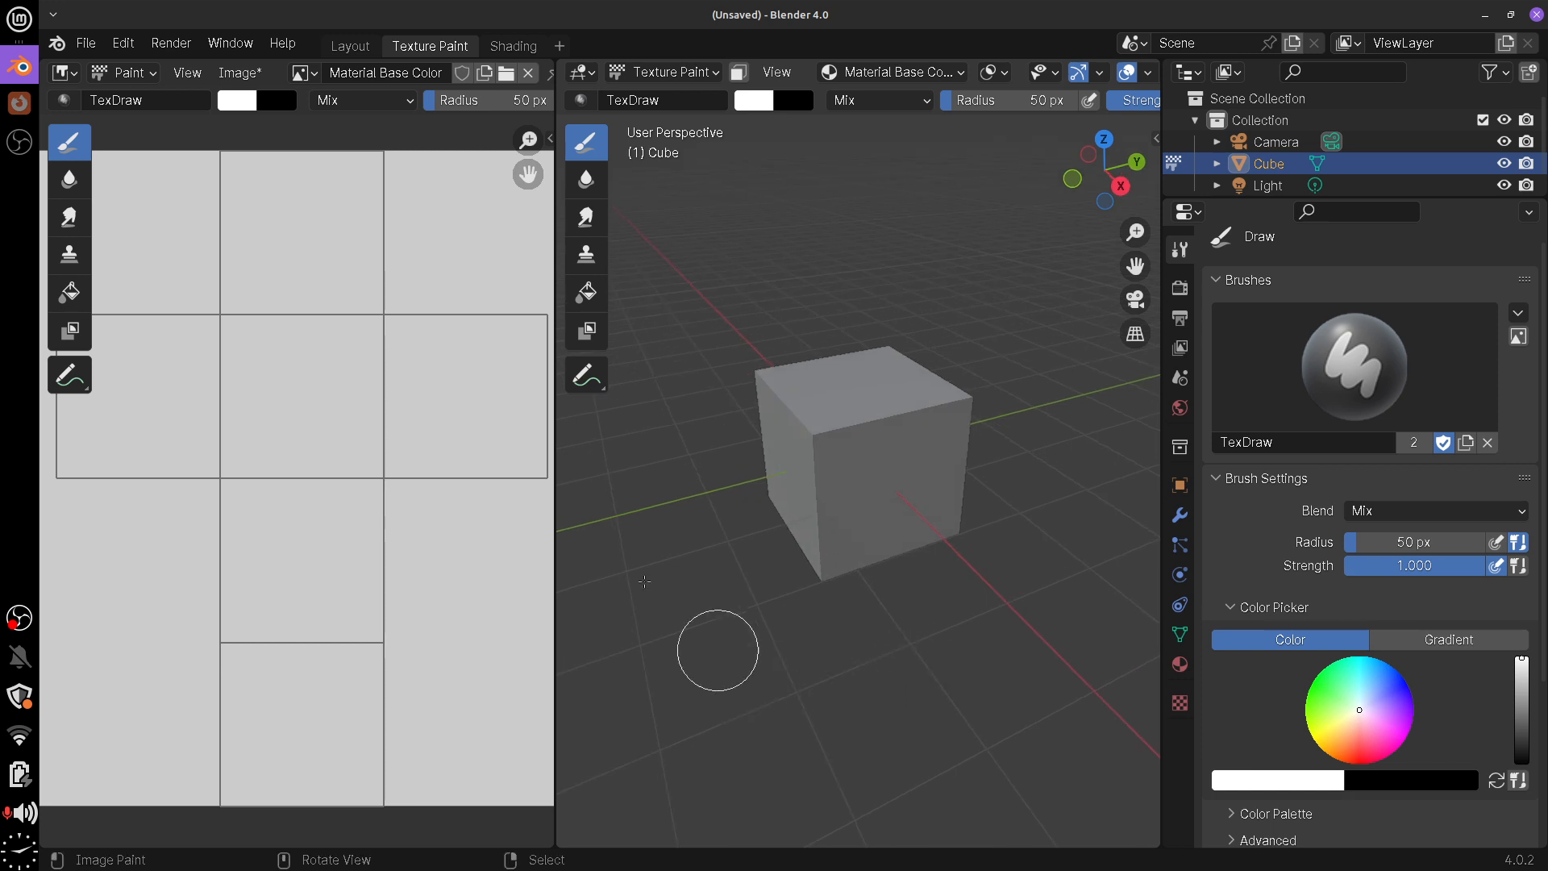
# Switch to Krita and create a new document from the "Texture 2048x2048 8bit srgb" template
pyautogui.click(19, 18)
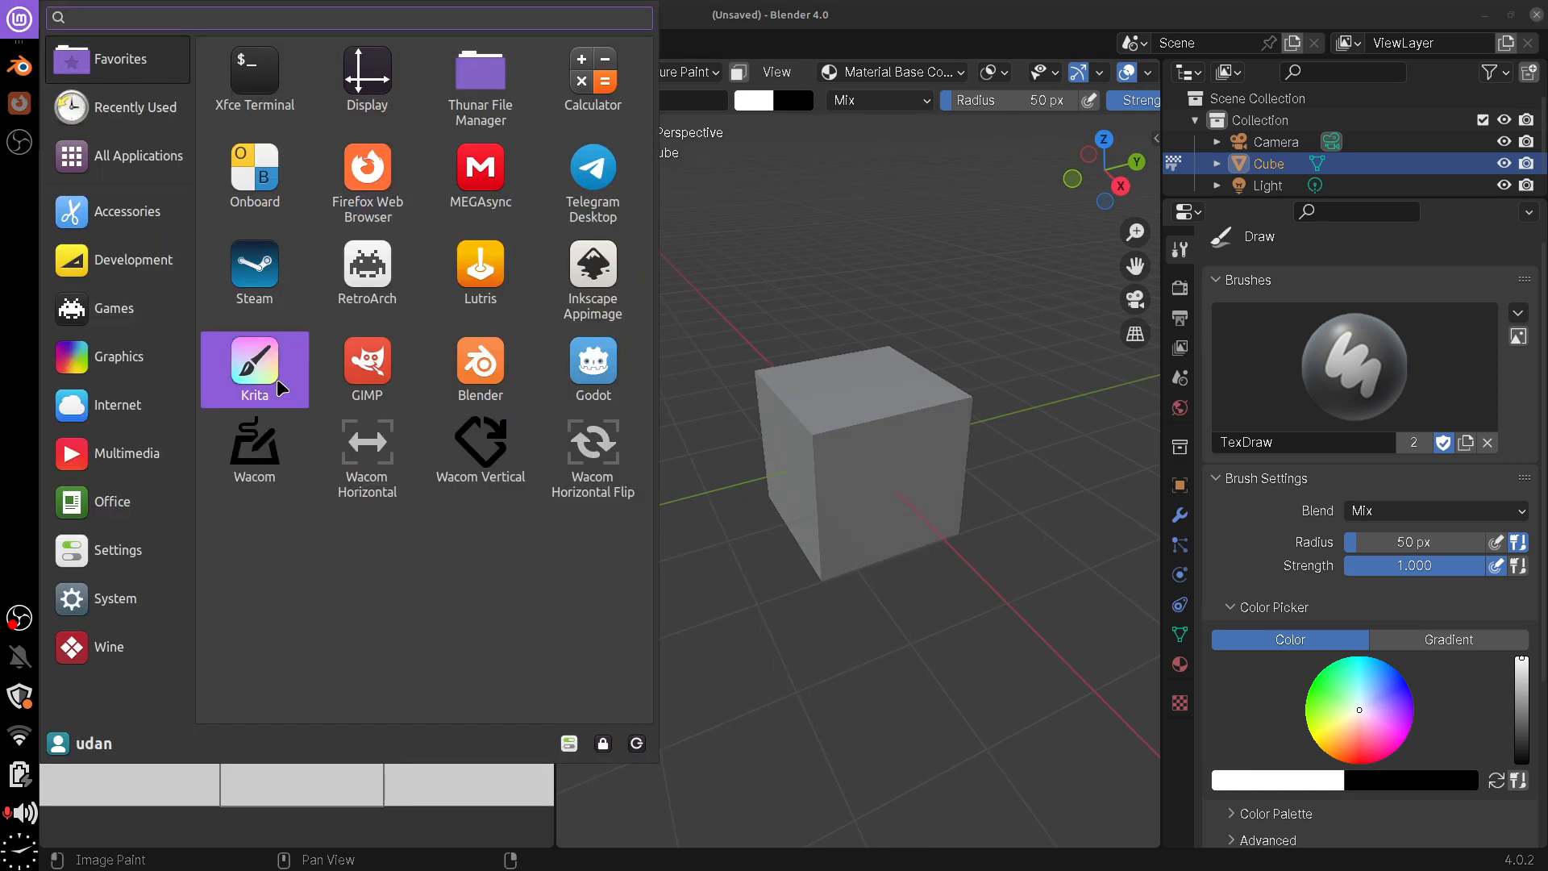
pyautogui.click(255, 365)
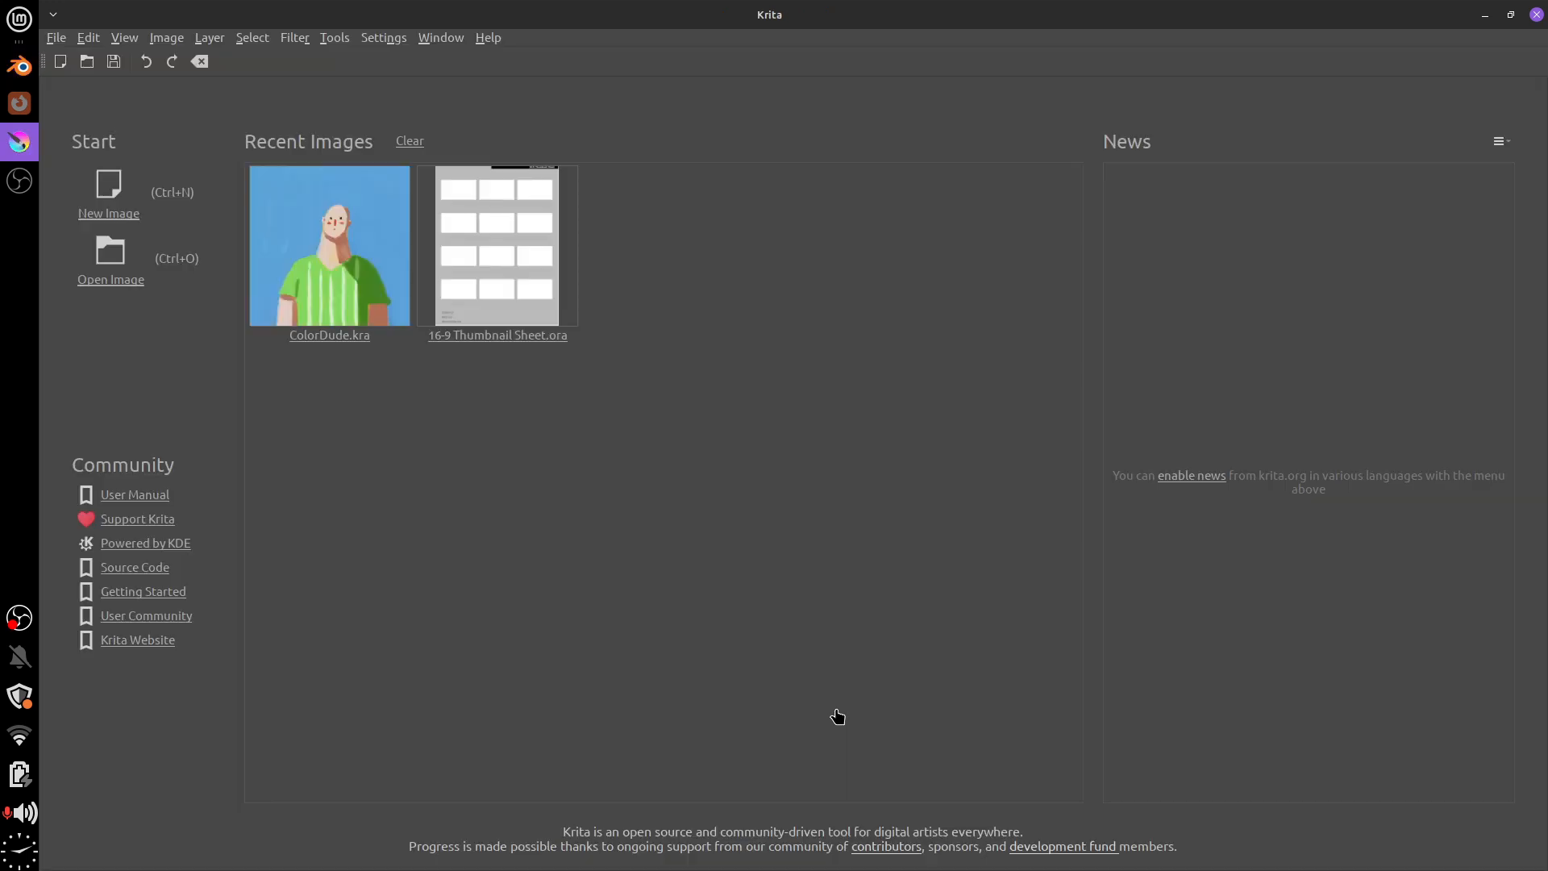
pyautogui.click(56, 37)
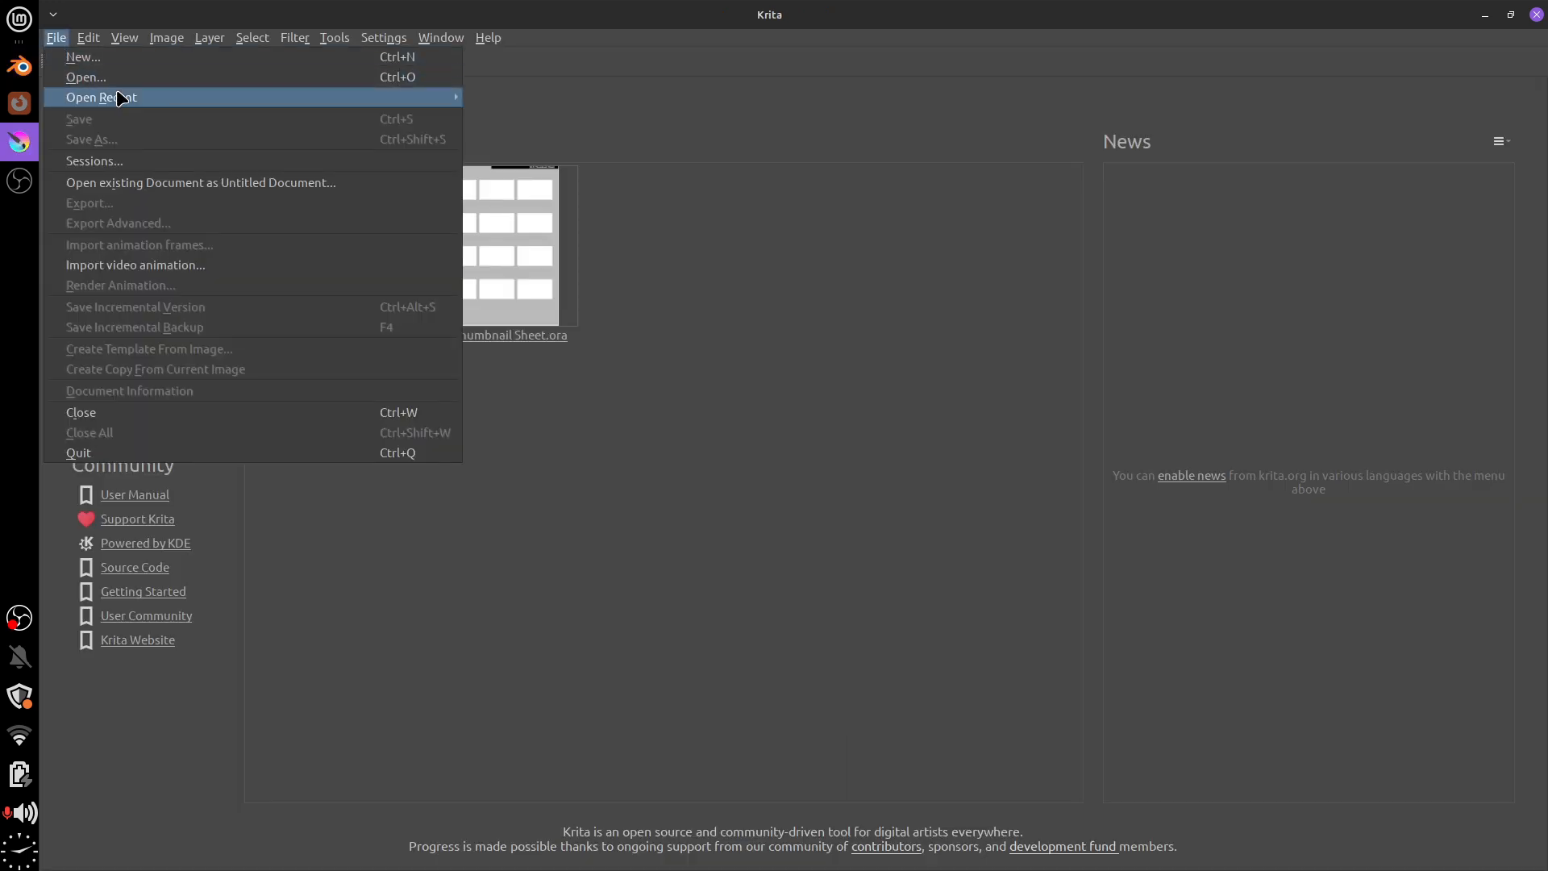
pyautogui.click(113, 53)
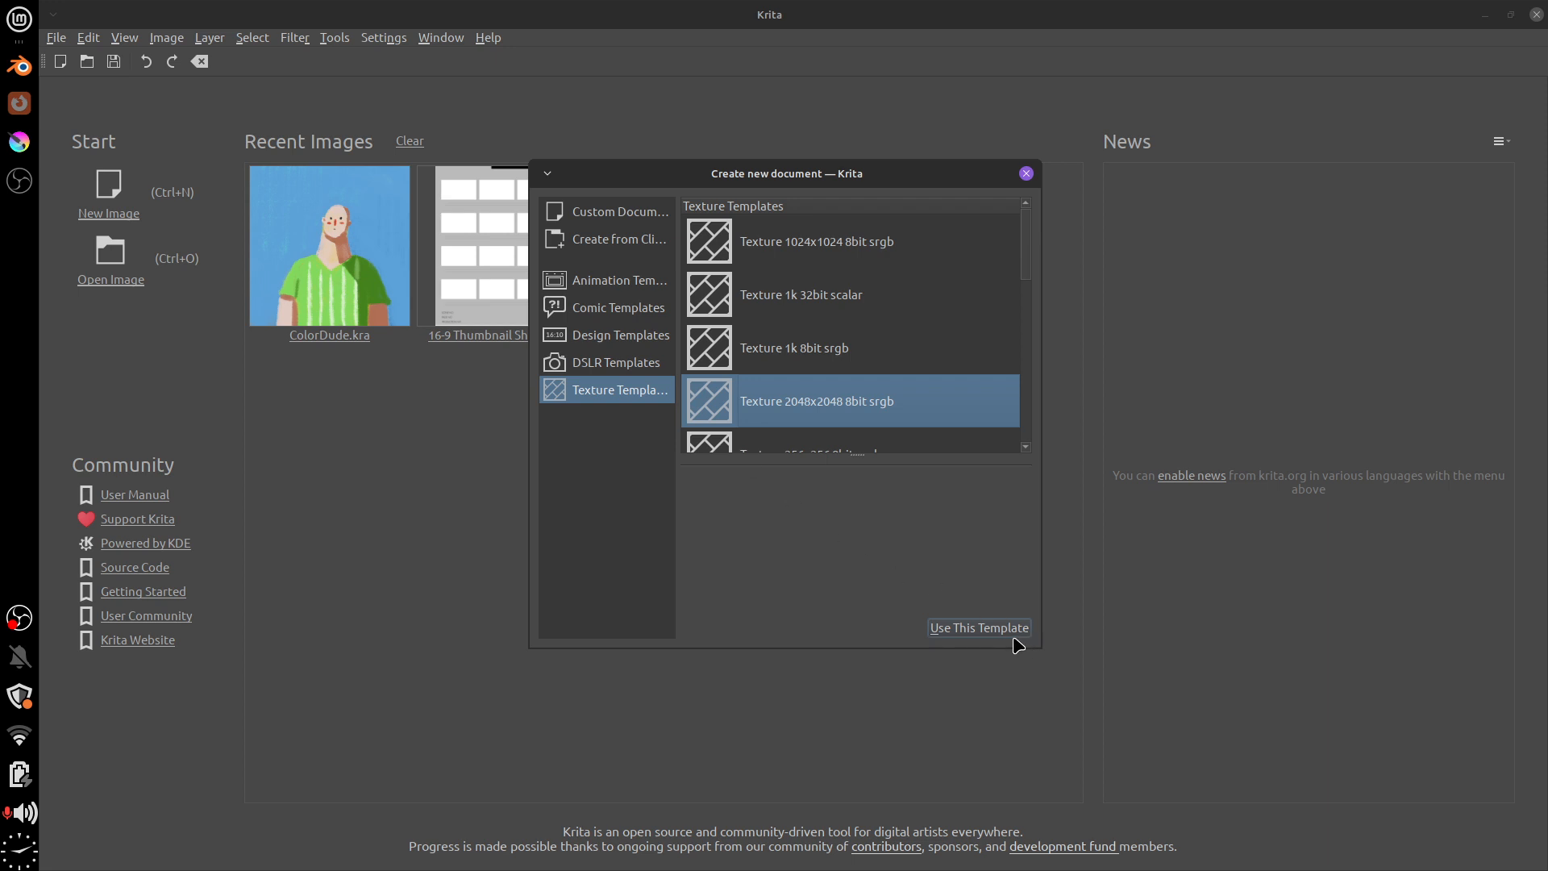
pyautogui.click(1004, 633)
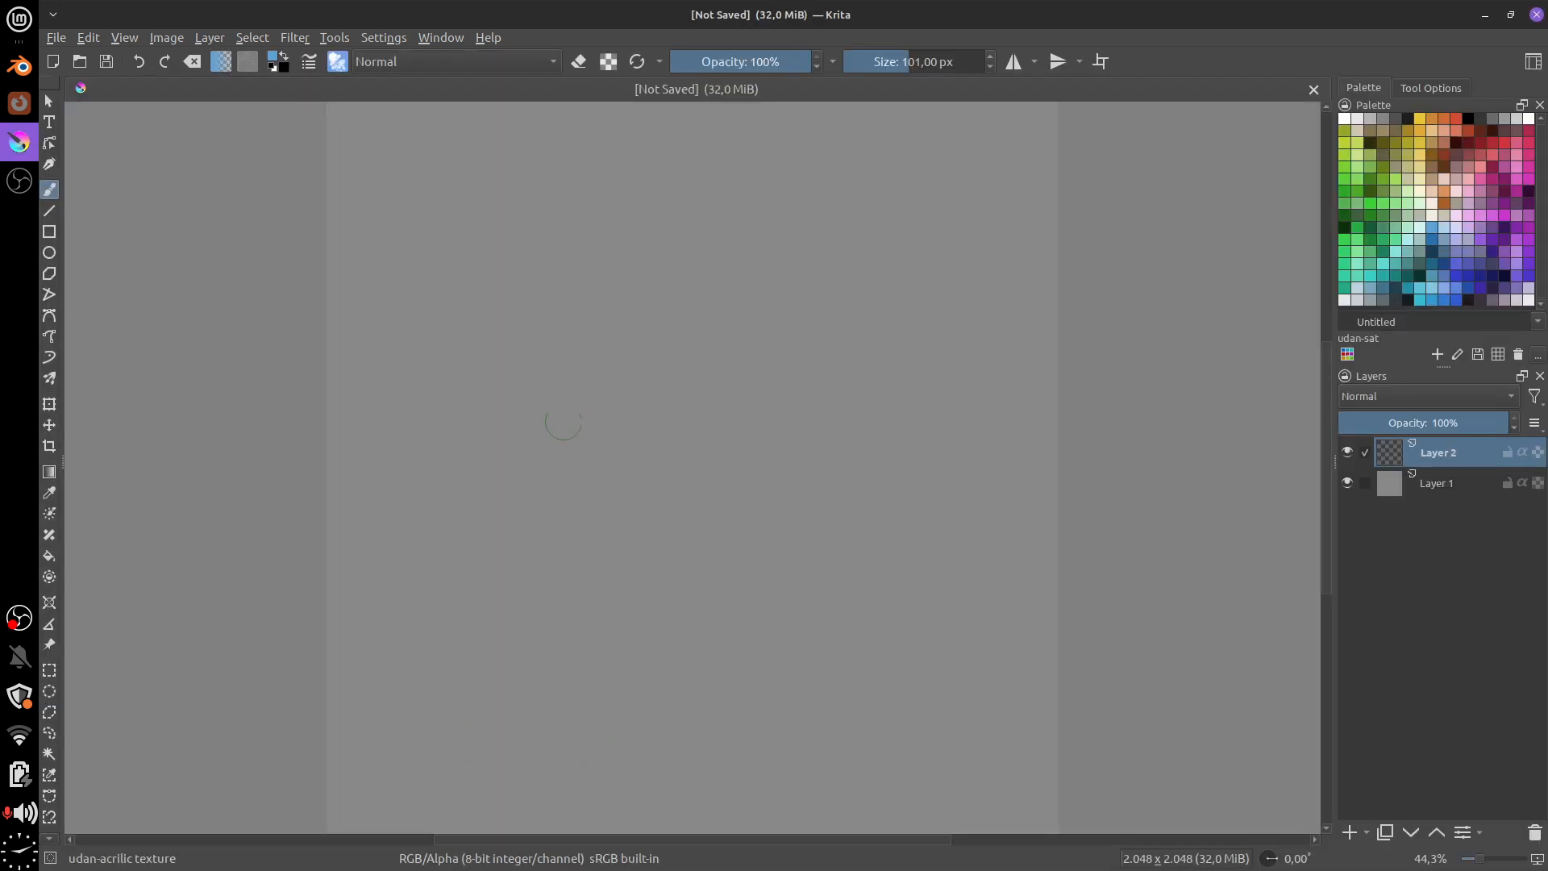
# Apply Krita's Default workspace and widen the docker column holding the color selector, layers and brush presets
pyautogui.click(442, 38)
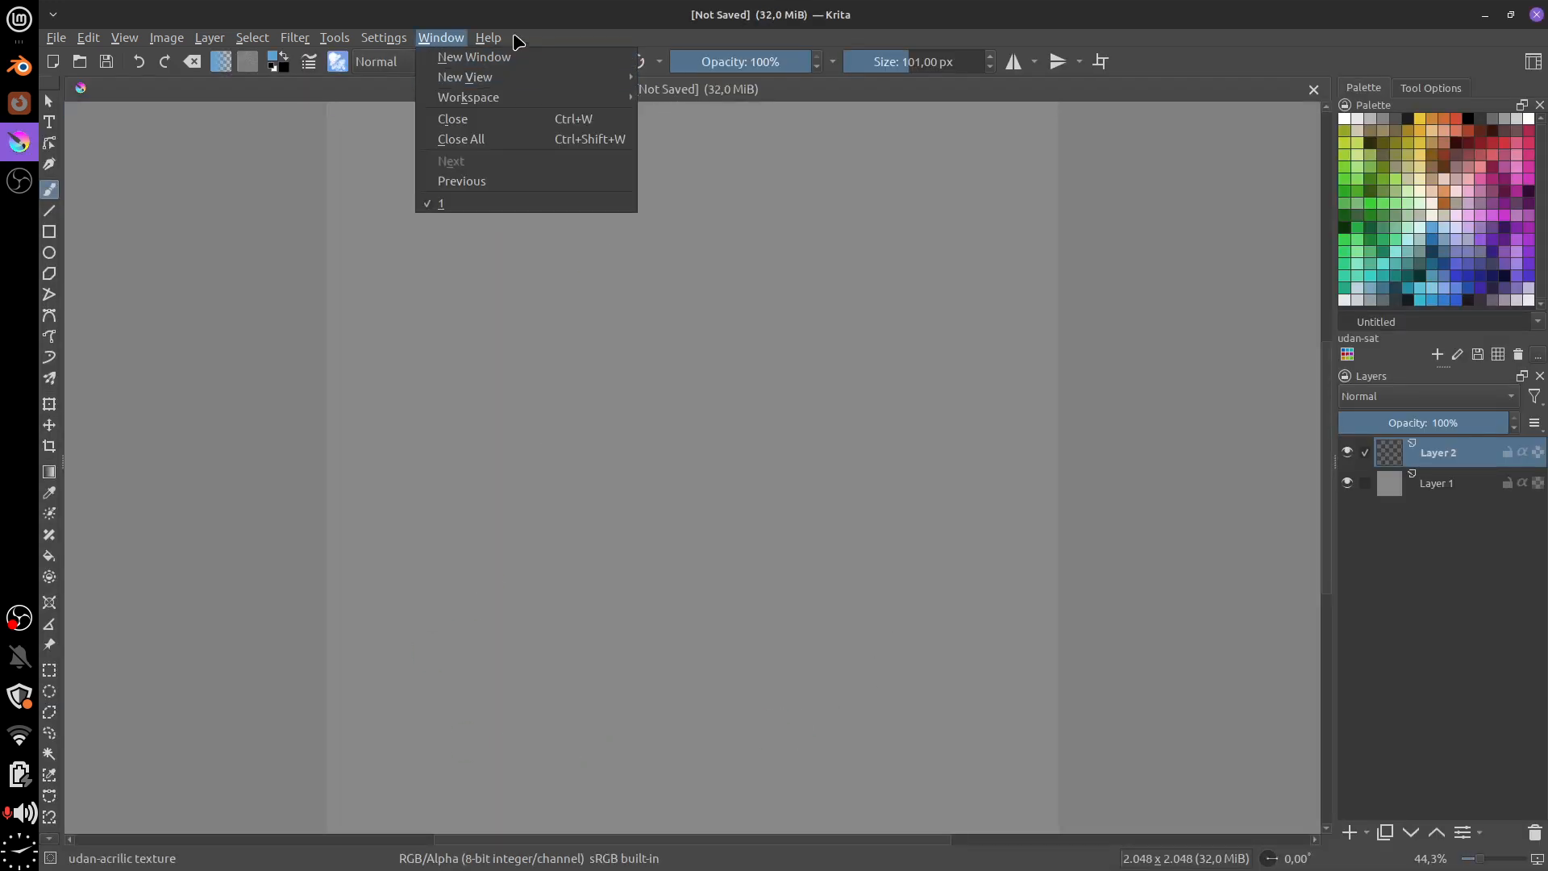
pyautogui.moveTo(384, 38)
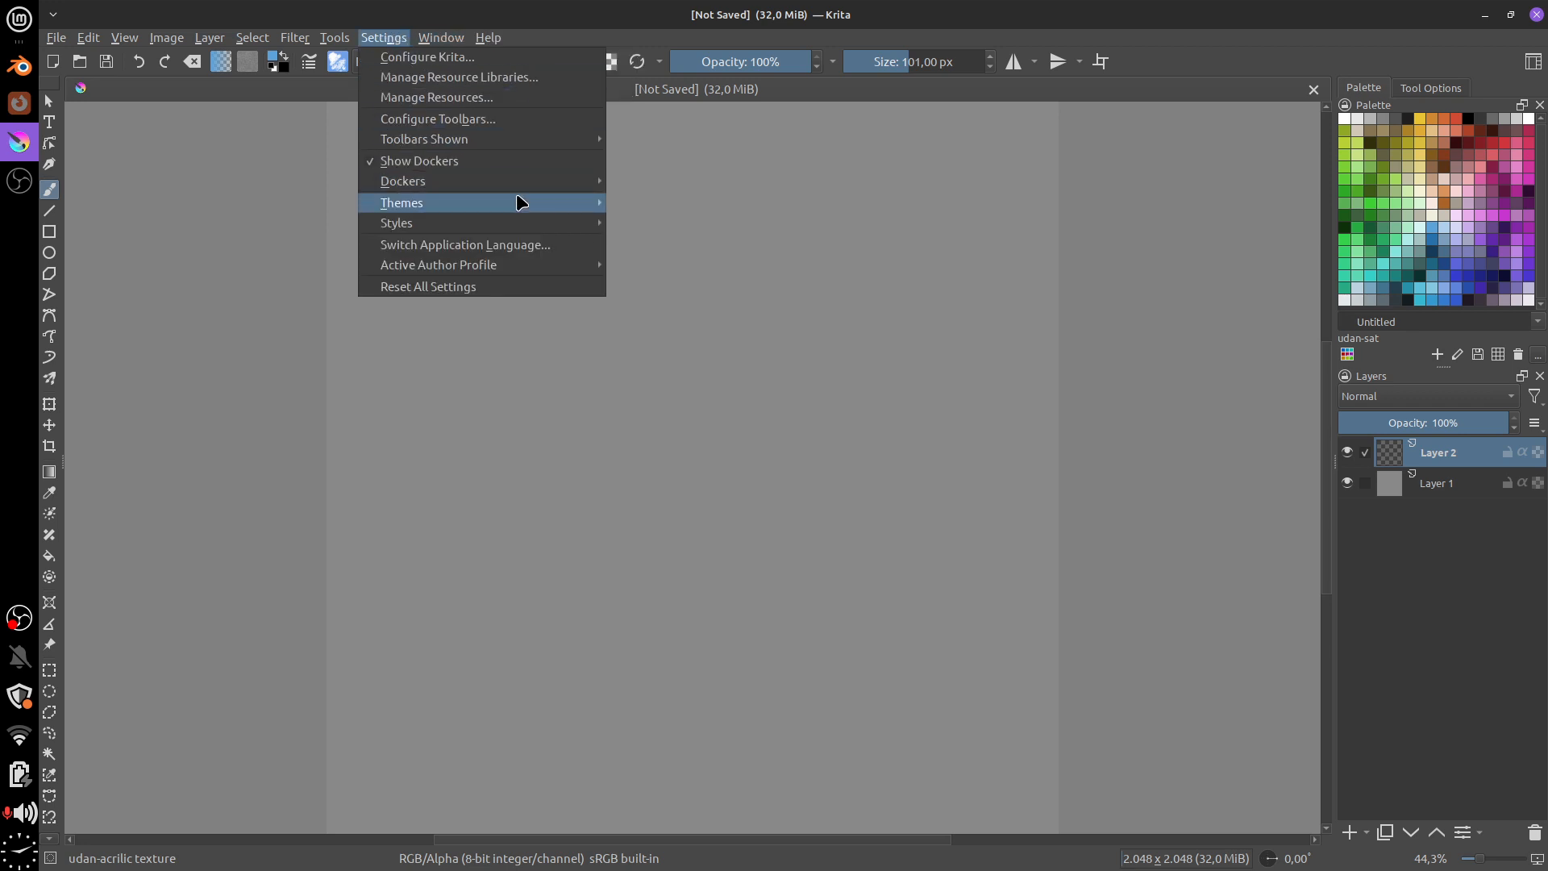
pyautogui.moveTo(520, 203)
pyautogui.moveTo(442, 38)
pyautogui.moveTo(524, 99)
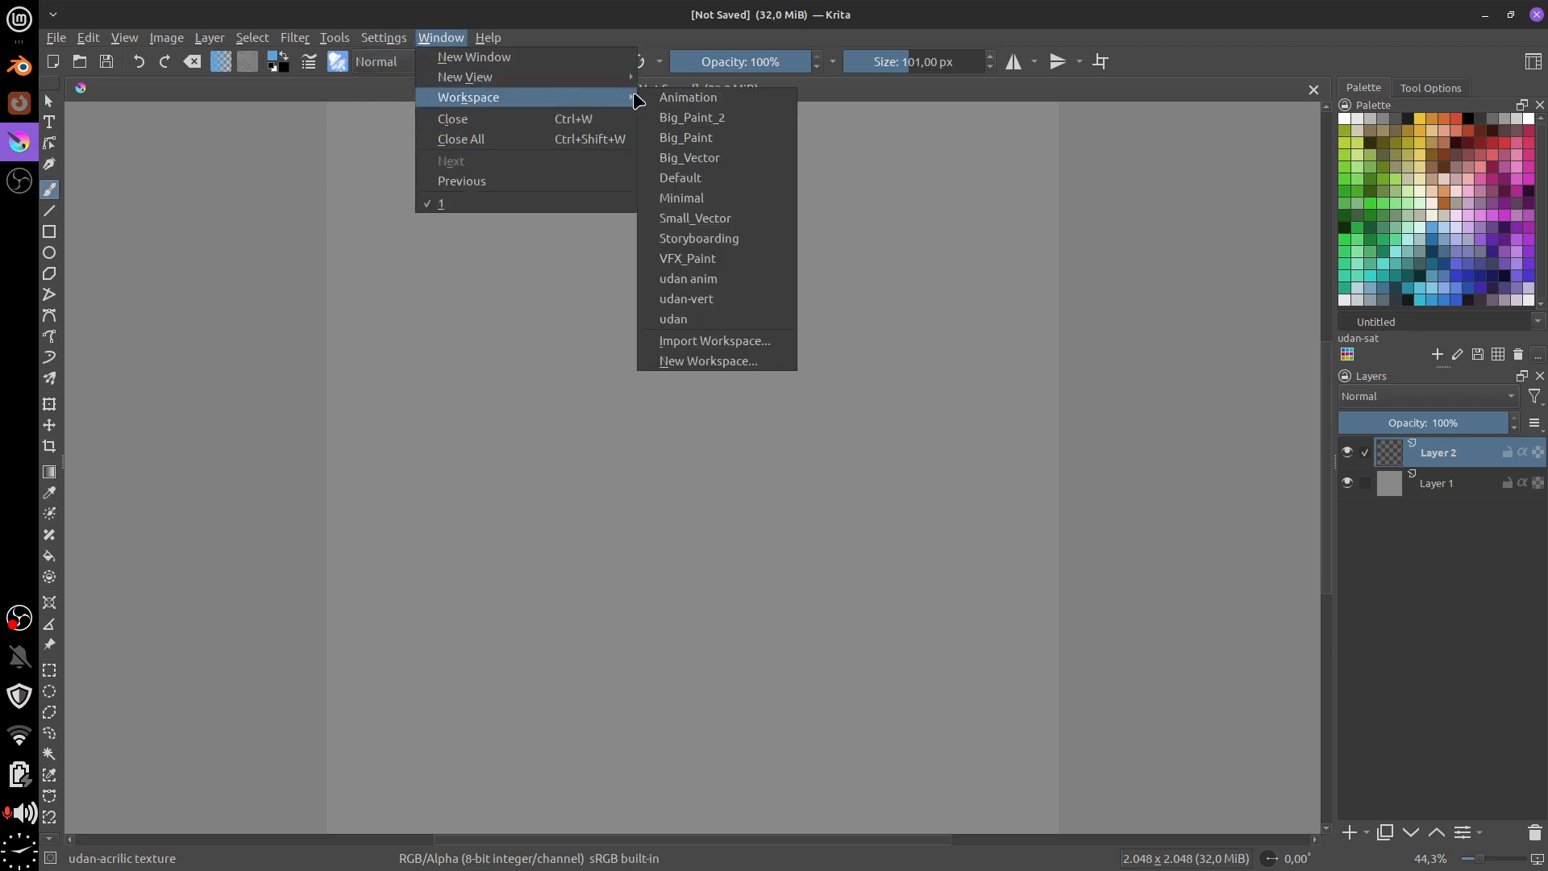
pyautogui.click(749, 178)
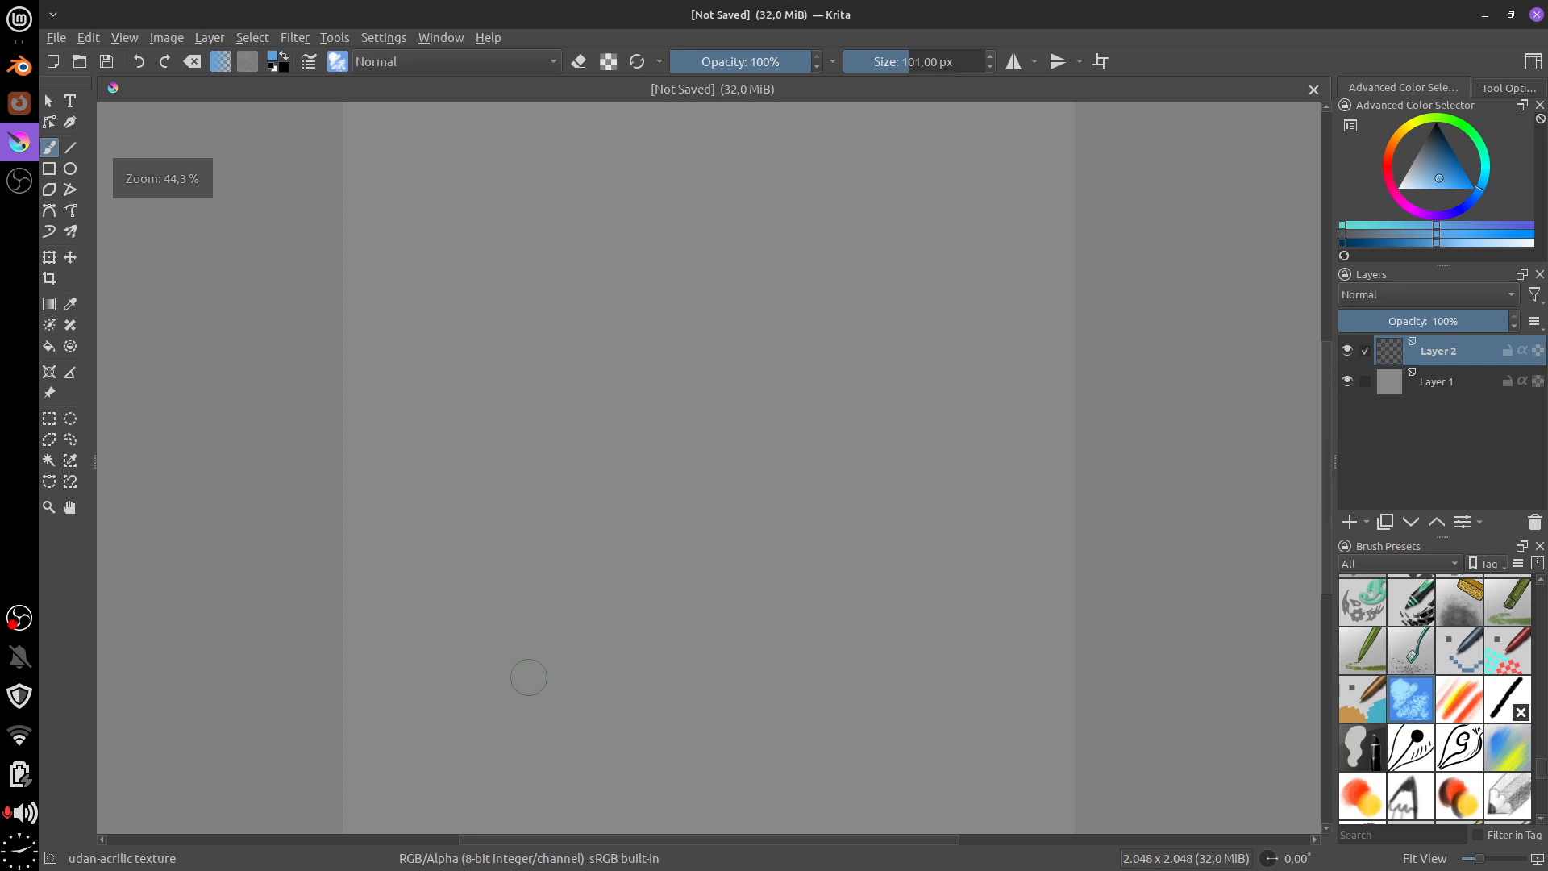
pyautogui.moveTo(1331, 677); pyautogui.dragTo(1252, 678)
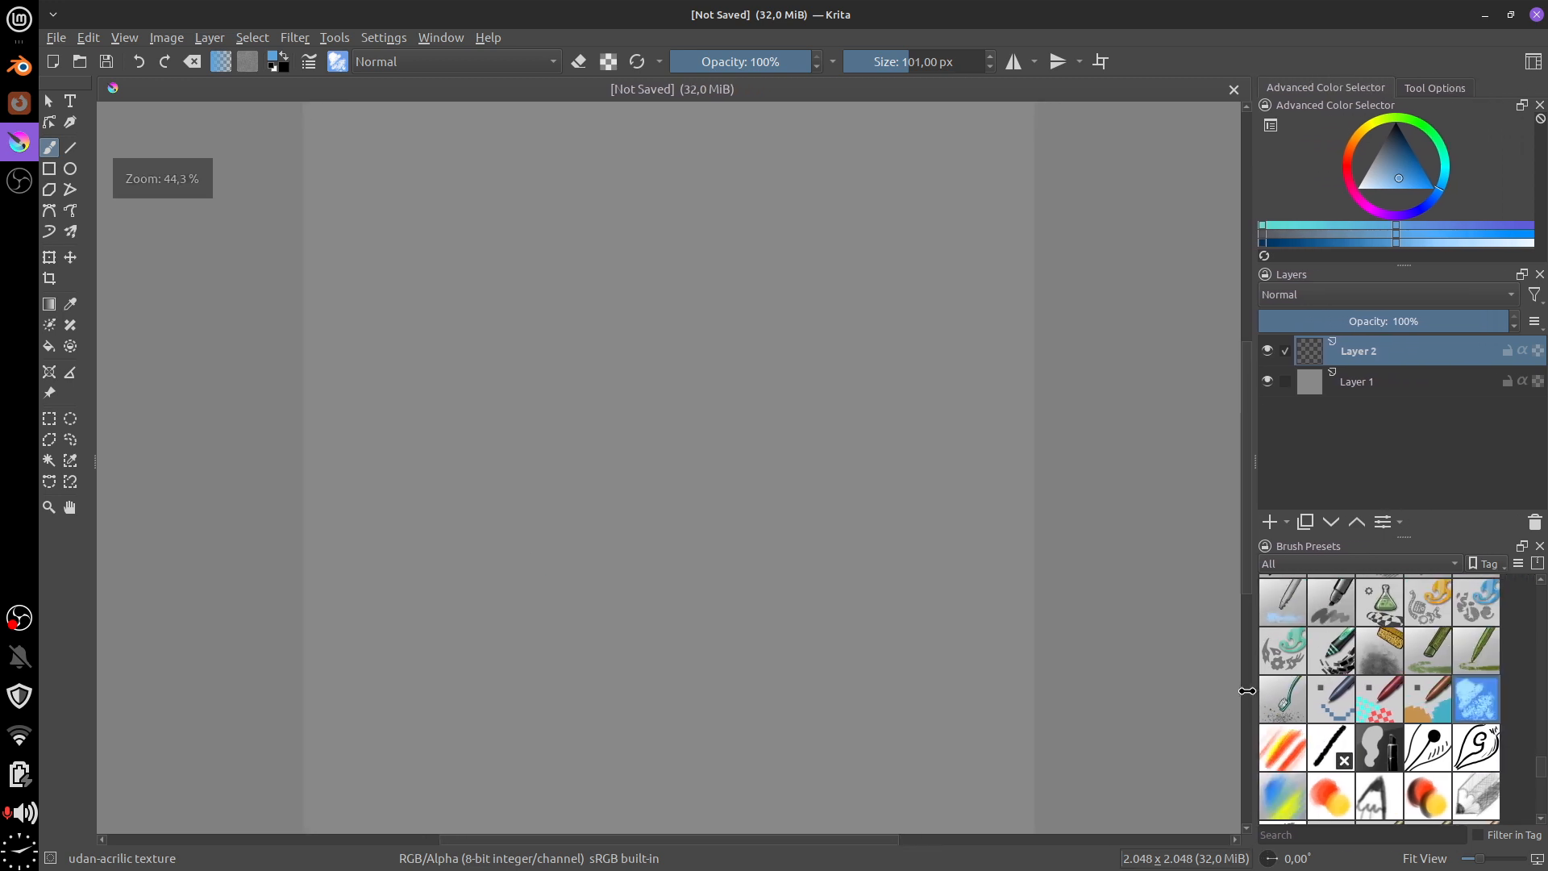
# Open the Brush Editor, place it clear of the dockers, and browse to the Basic brush presets
pyautogui.click(309, 61)
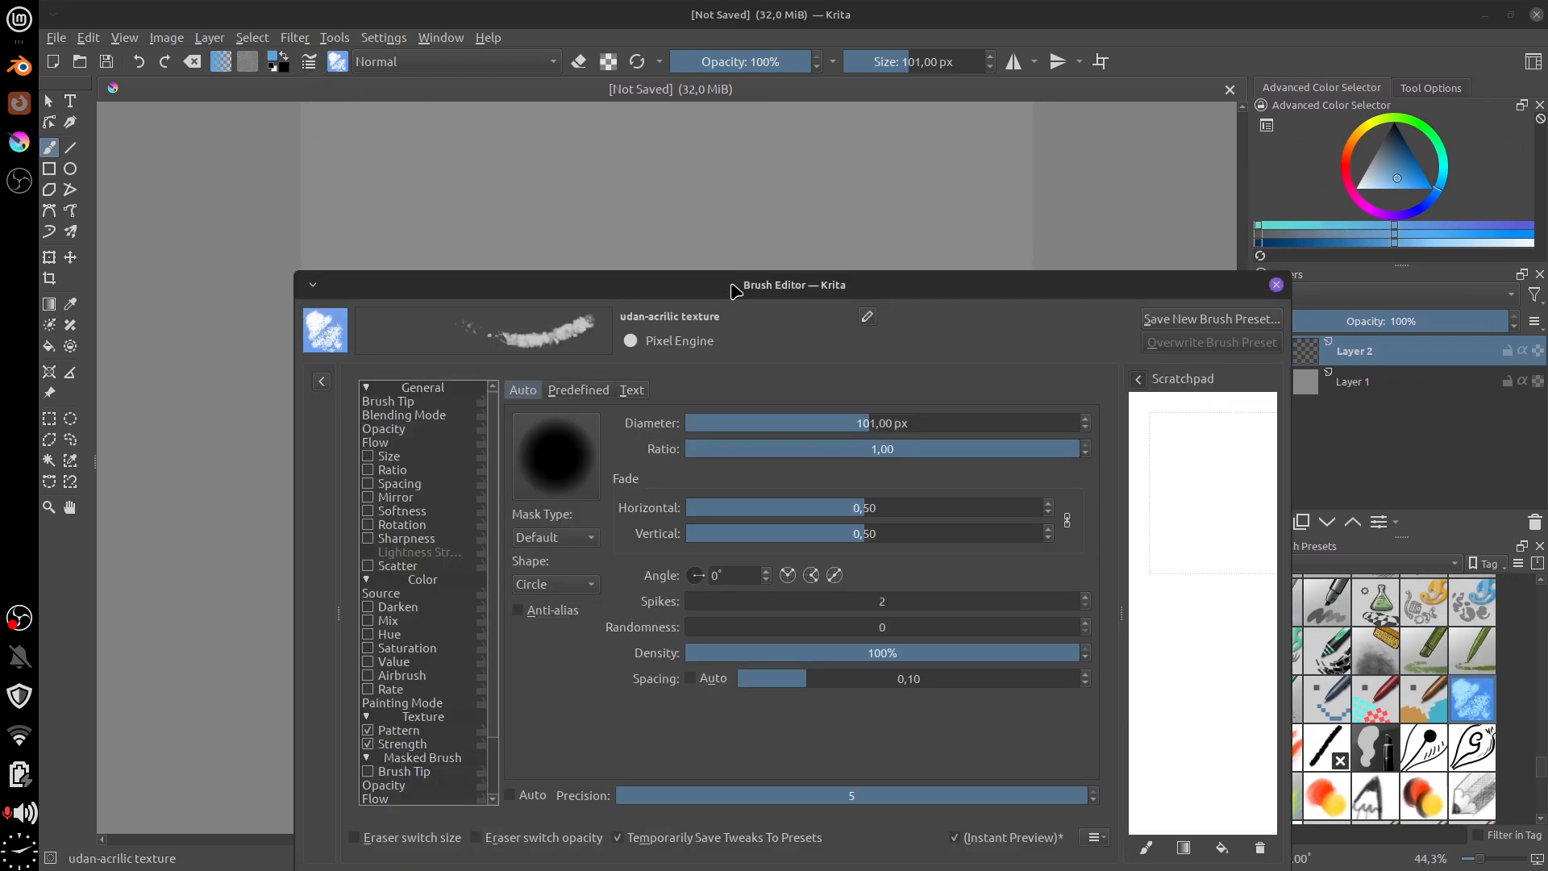
pyautogui.moveTo(726, 280); pyautogui.dragTo(564, 157)
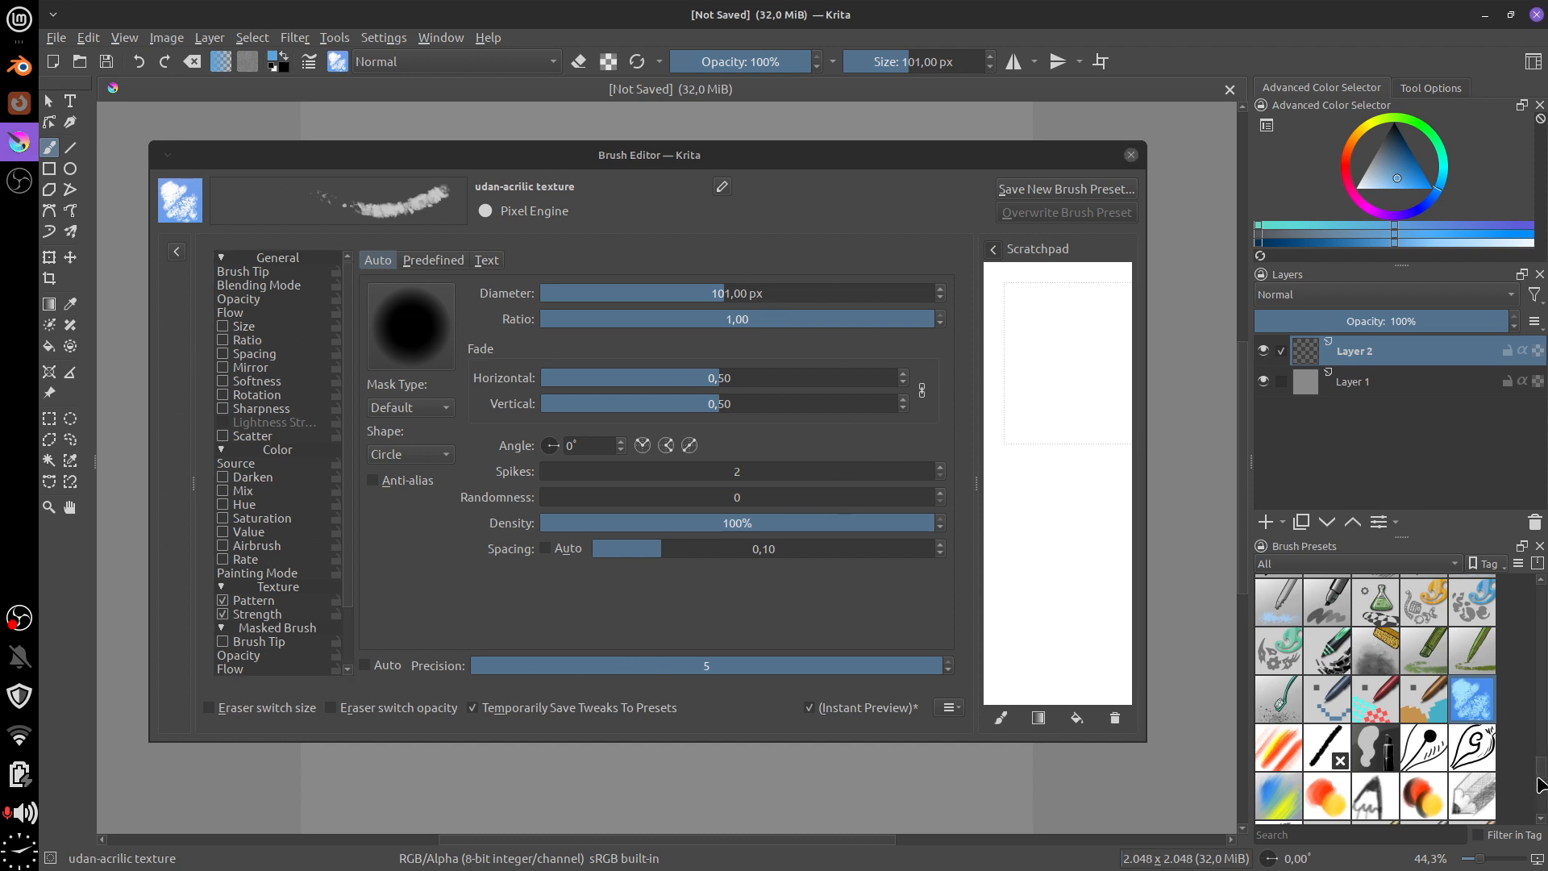
pyautogui.moveTo(1542, 764); pyautogui.dragTo(1542, 611)
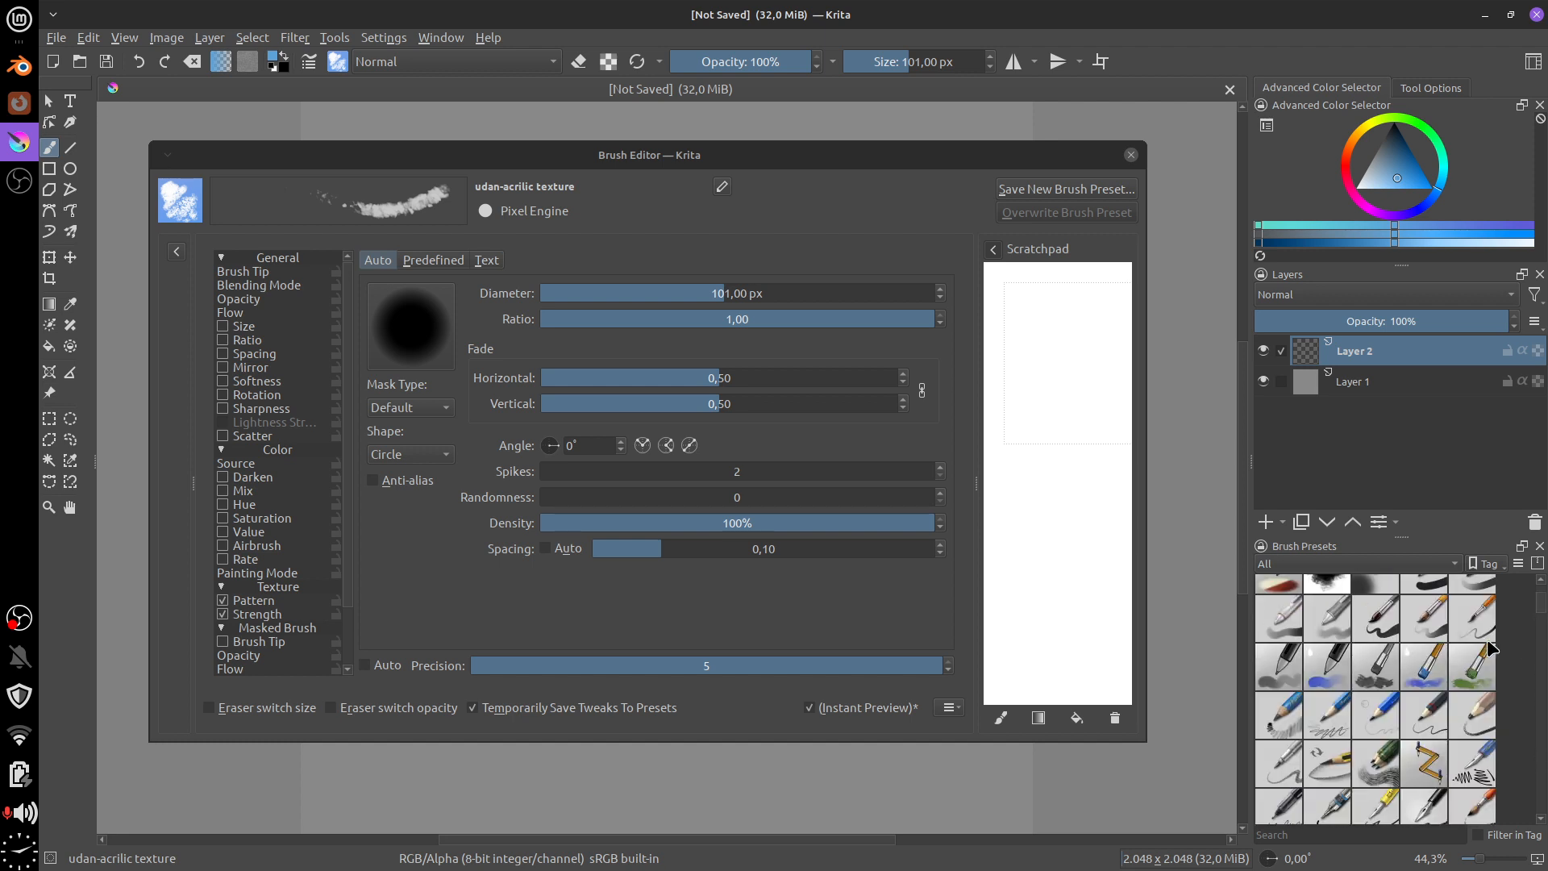
# Examine the Brush Editor settings of several Basic presets and neighbouring ones, including Basic-3 Flow, Basic-5 Size, Basic-6 Details and Bristles soft
pyautogui.click(1330, 619)
pyautogui.click(1379, 622)
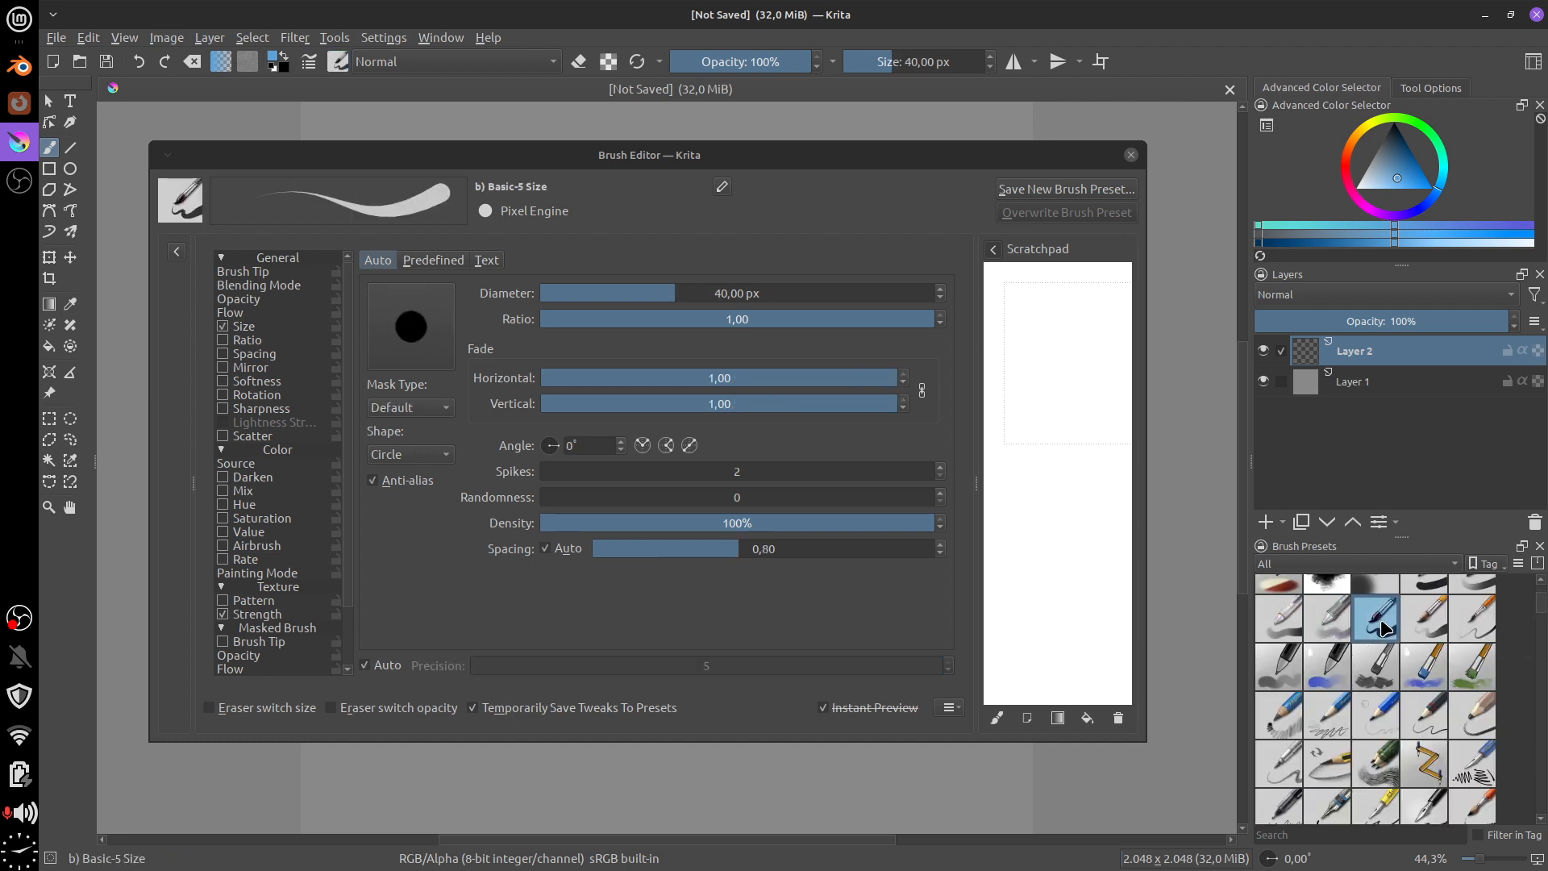
pyautogui.click(1425, 630)
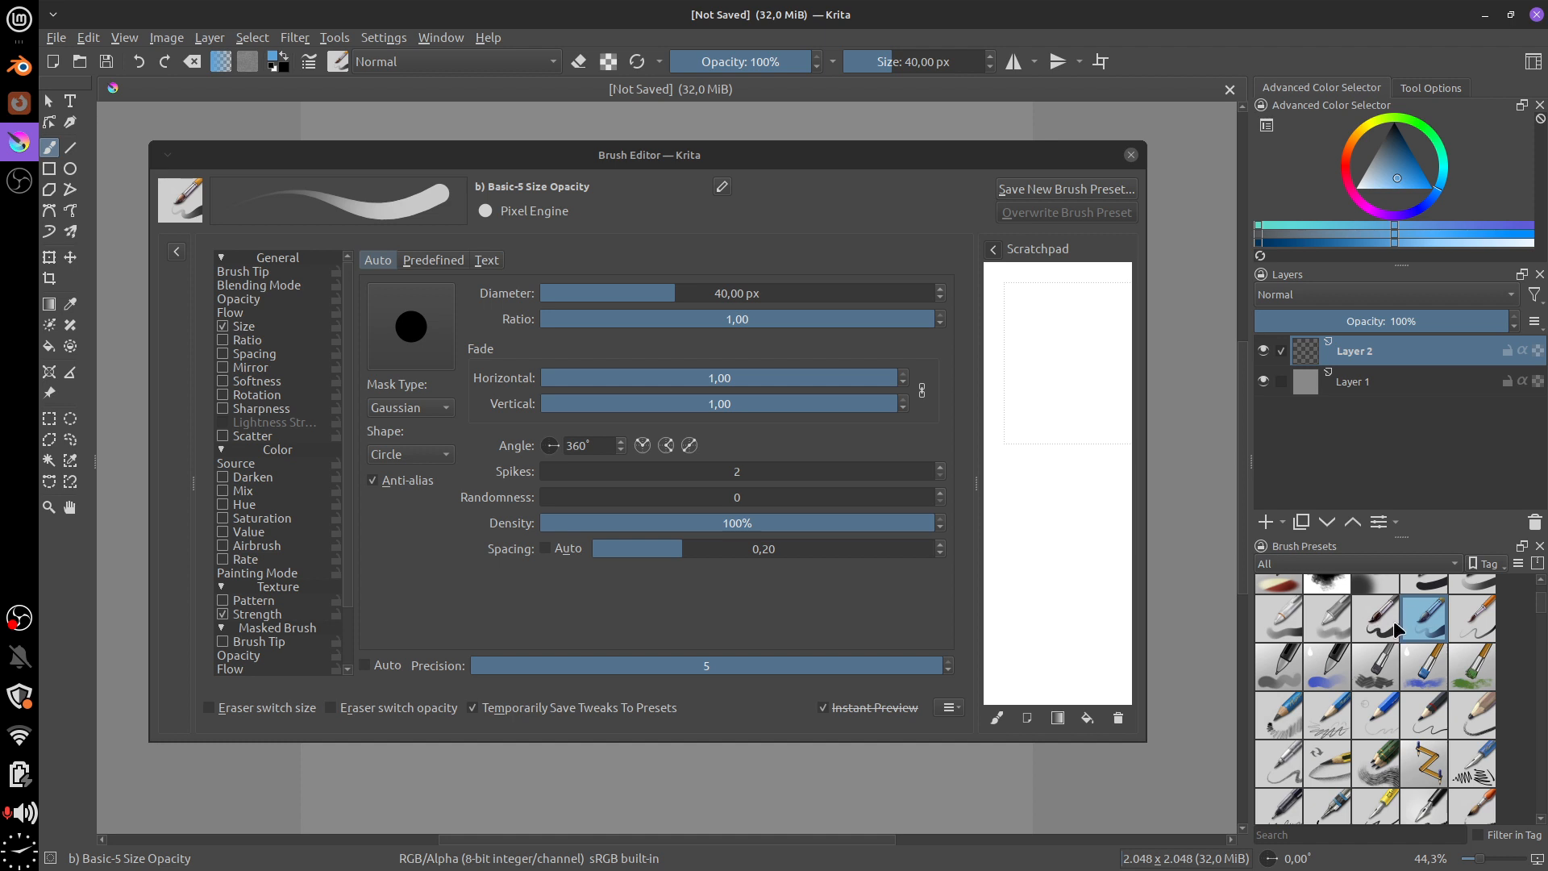
pyautogui.click(1393, 621)
pyautogui.click(1335, 616)
pyautogui.click(1280, 616)
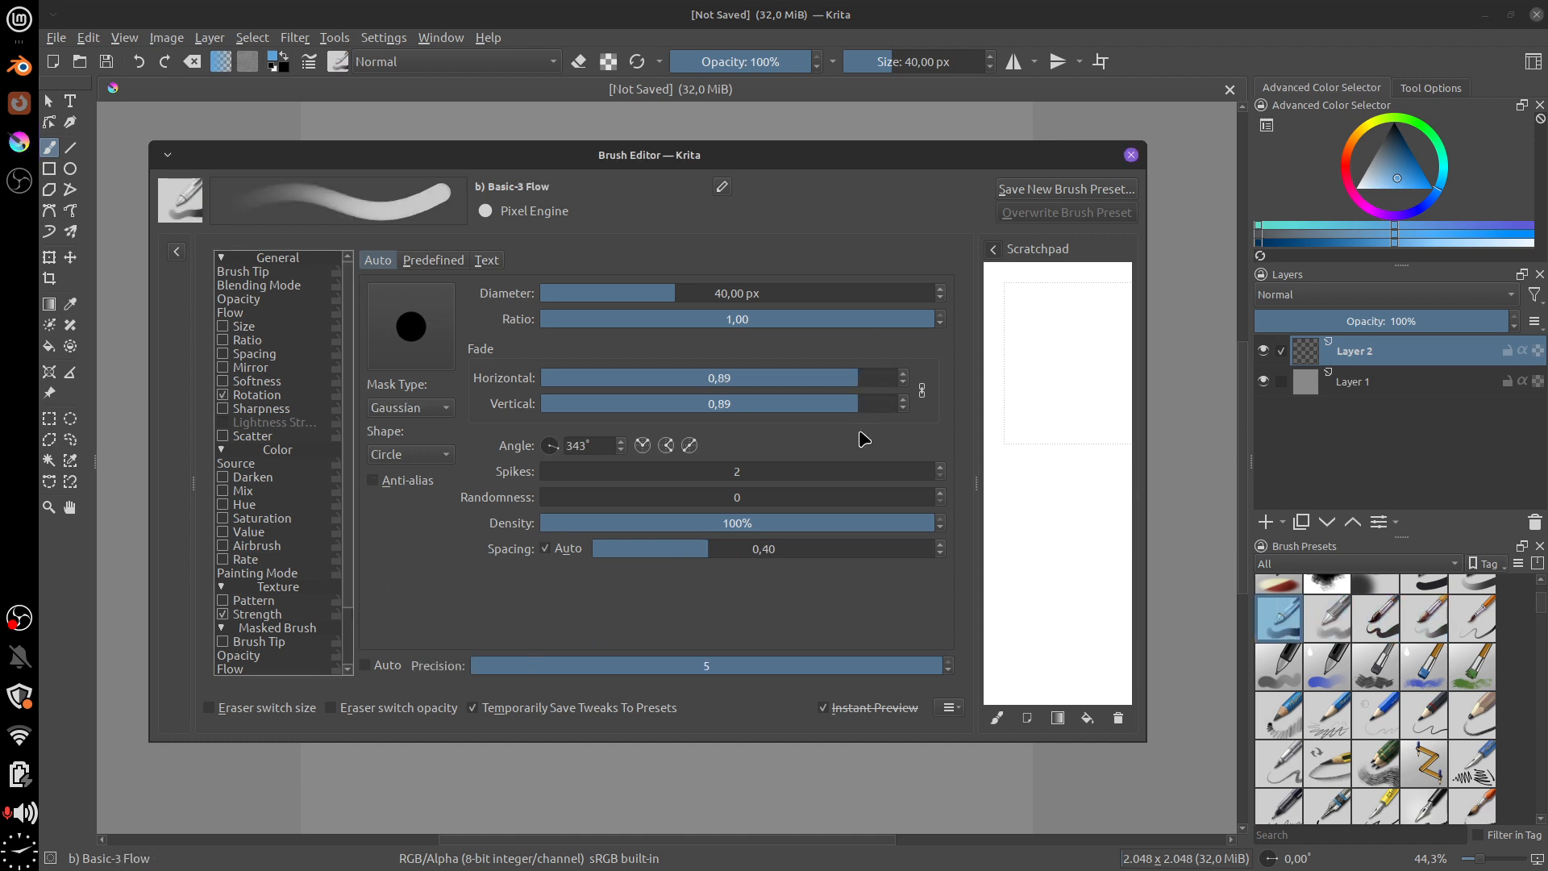
pyautogui.click(1327, 617)
pyautogui.click(1377, 618)
pyautogui.click(1425, 619)
pyautogui.click(1470, 619)
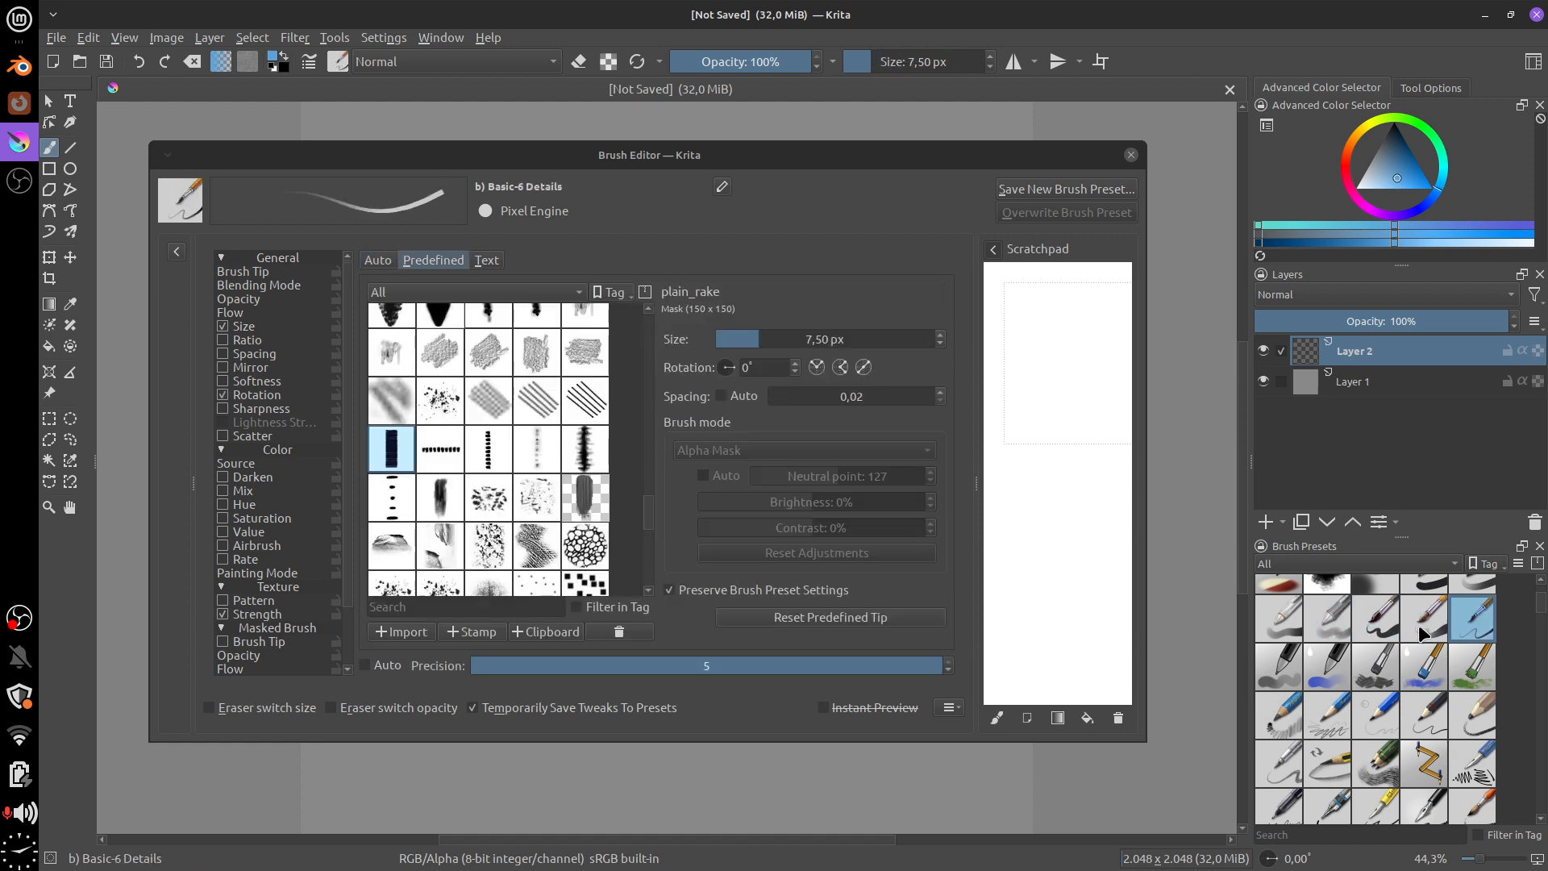
pyautogui.click(1282, 664)
pyautogui.click(1327, 665)
pyautogui.click(1376, 666)
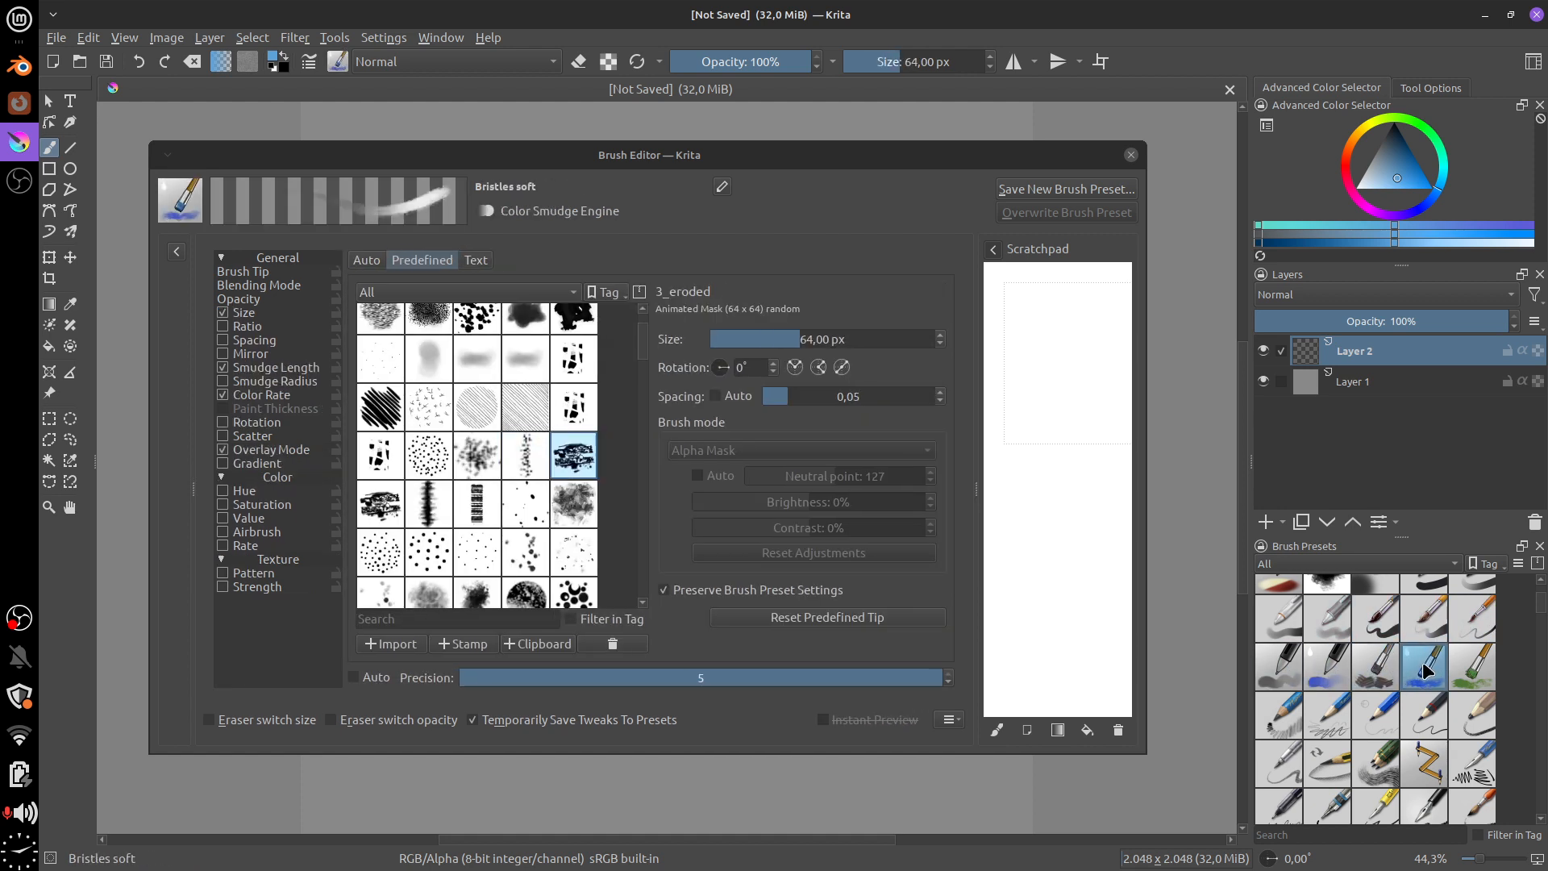
pyautogui.click(1425, 666)
# Minimize Krita to return to Blender and show the brushes available for the Draw tool
pyautogui.click(1486, 16)
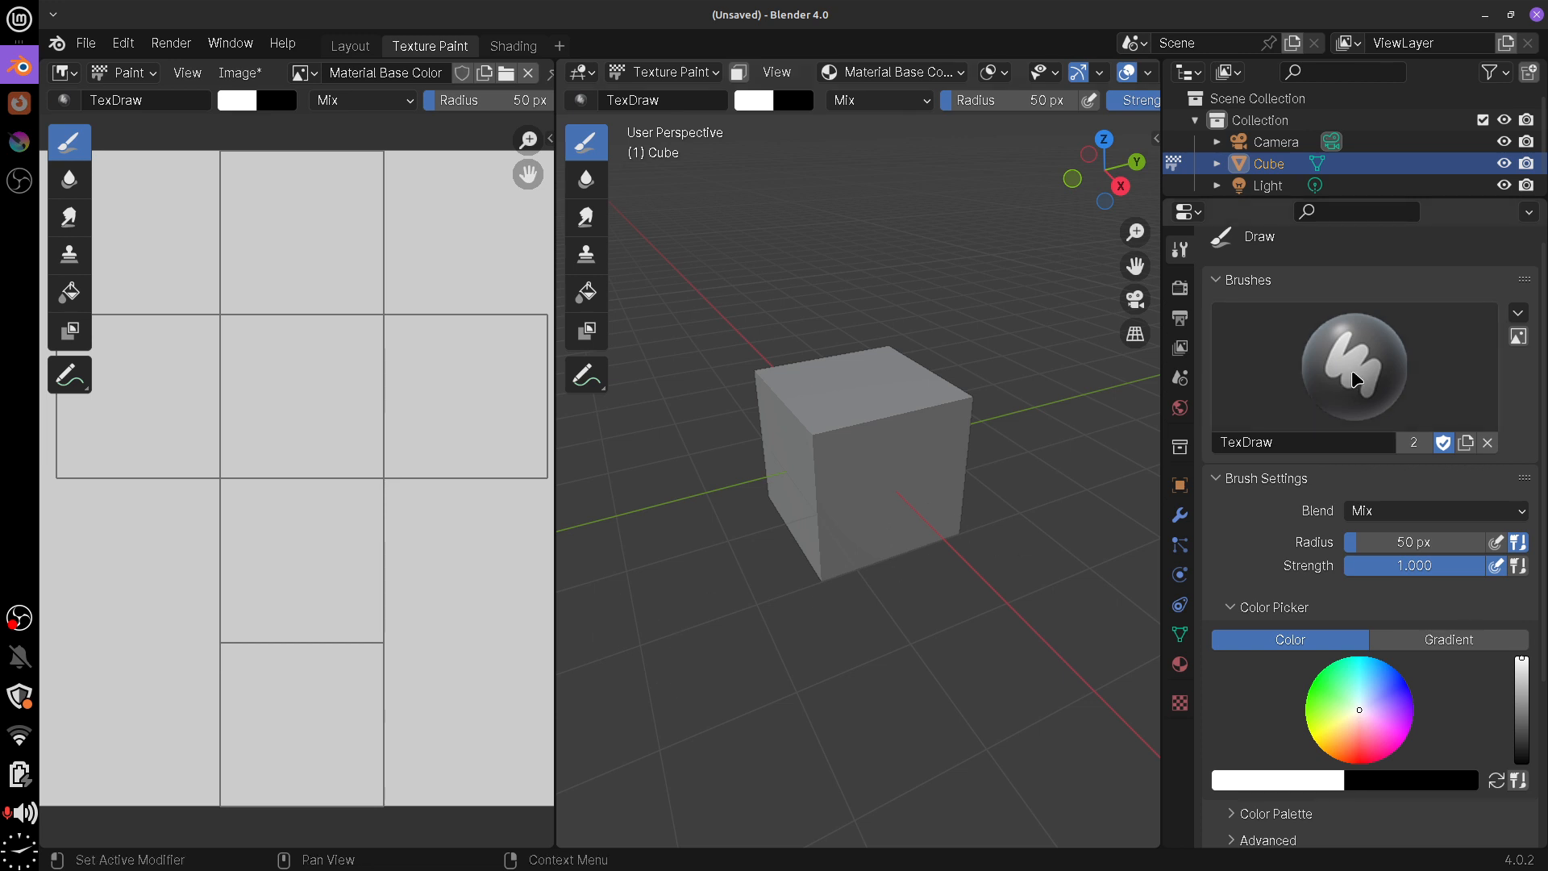
pyautogui.click(1314, 380)
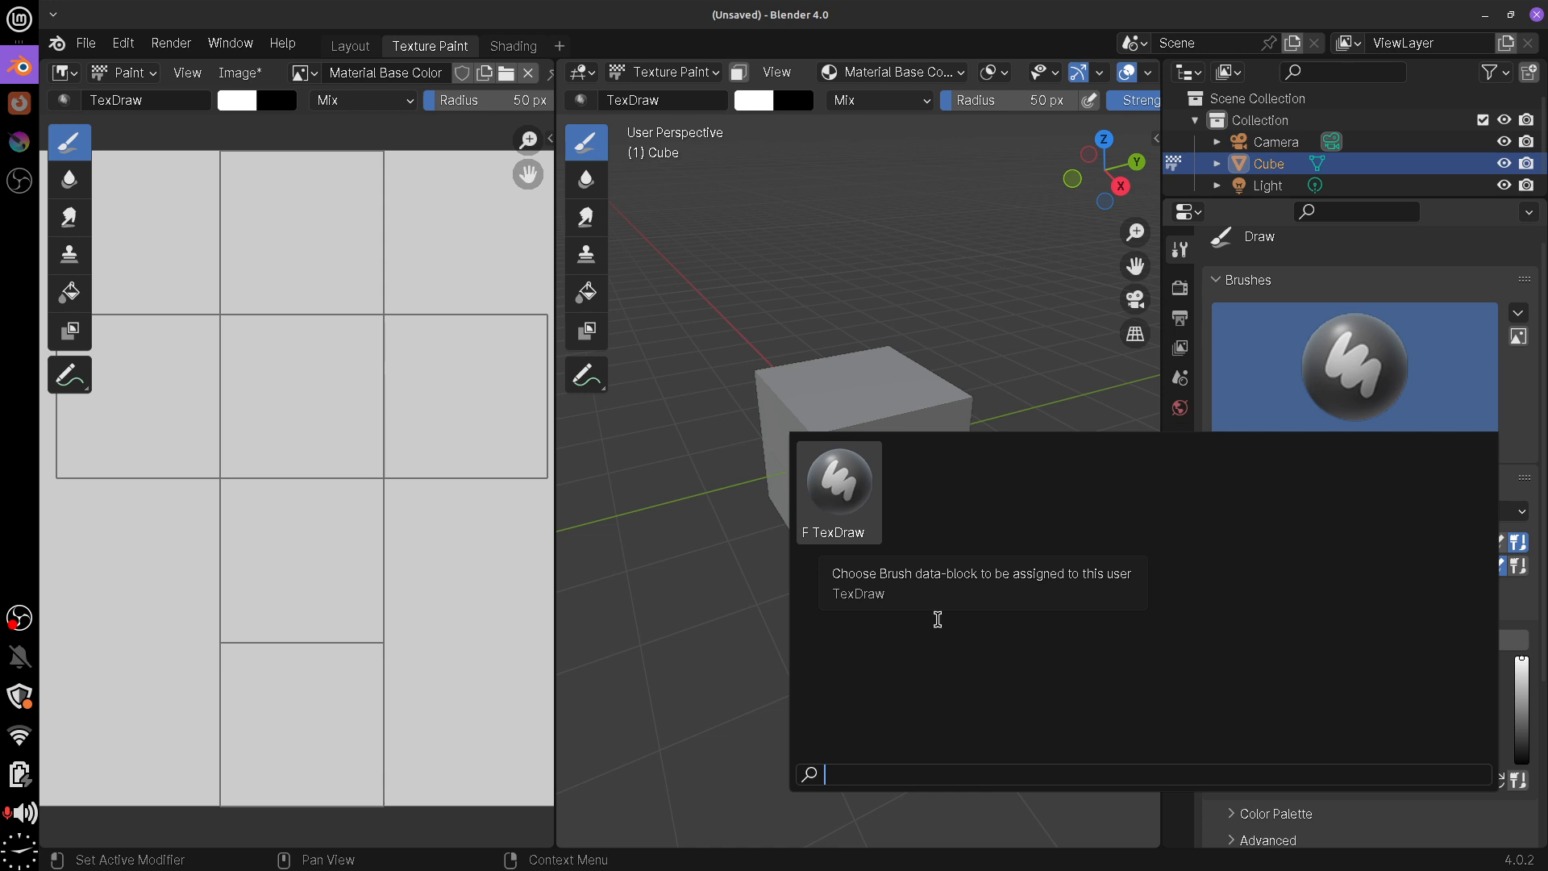
pyautogui.click(670, 661)
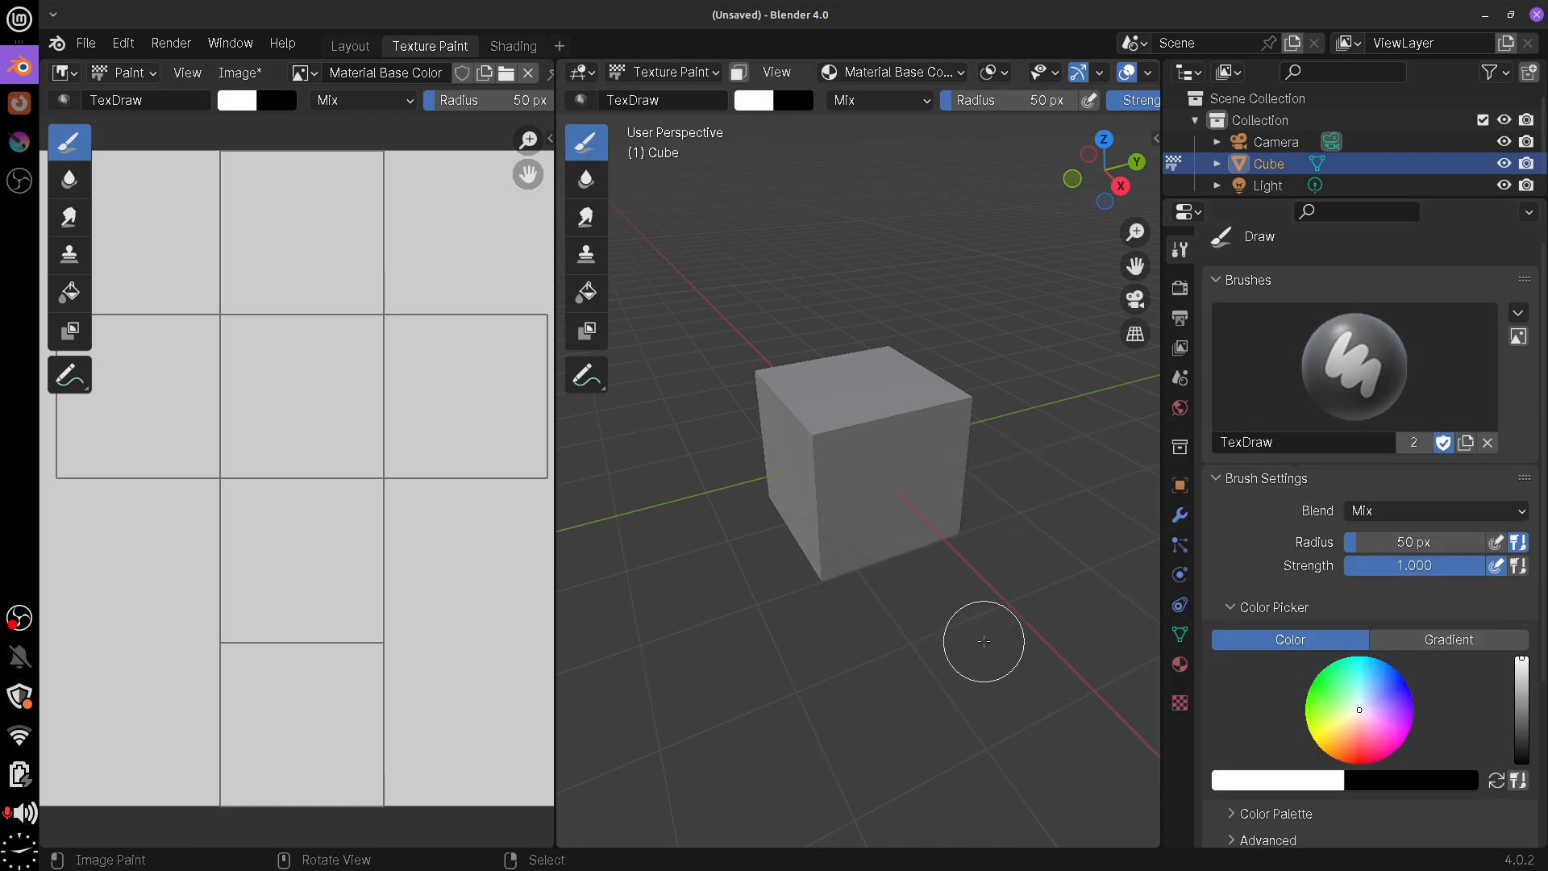
pyautogui.click(1340, 366)
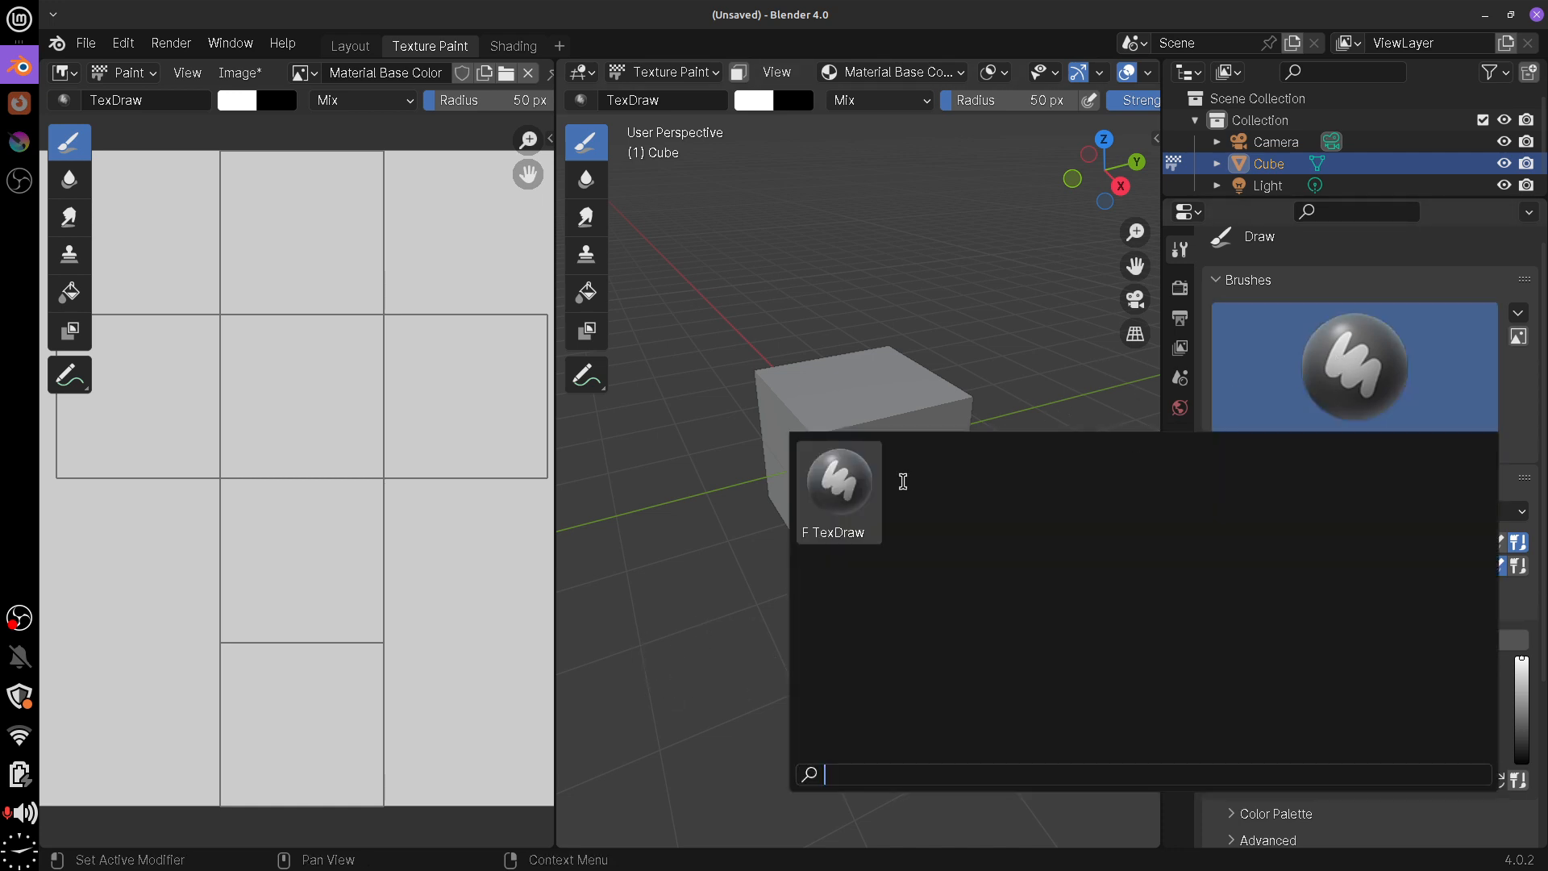
pyautogui.click(706, 650)
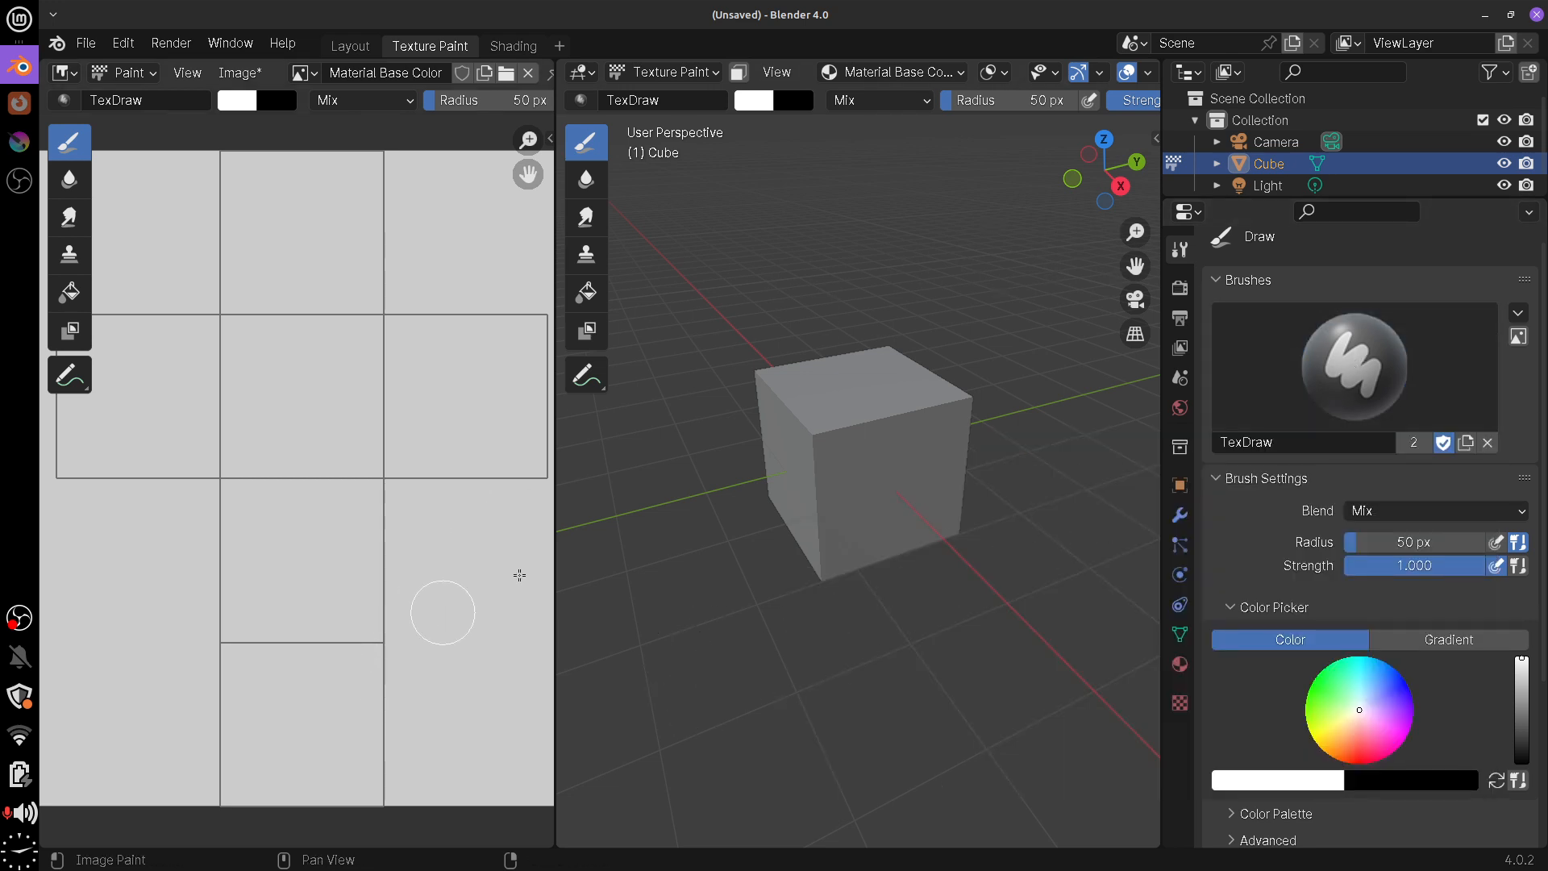
pyautogui.click(1352, 372)
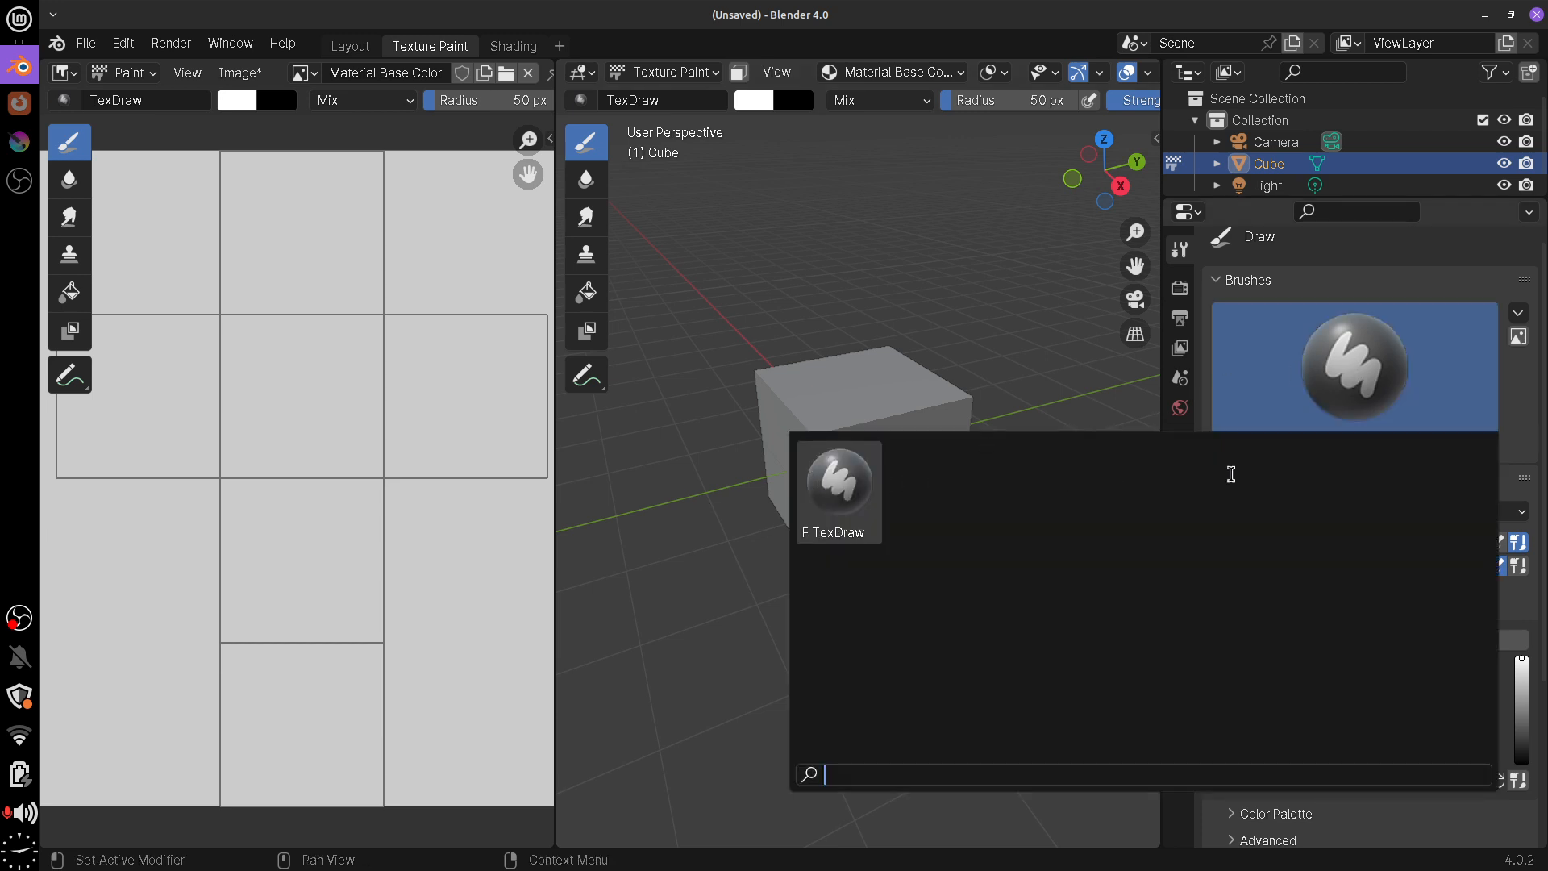
pyautogui.click(712, 597)
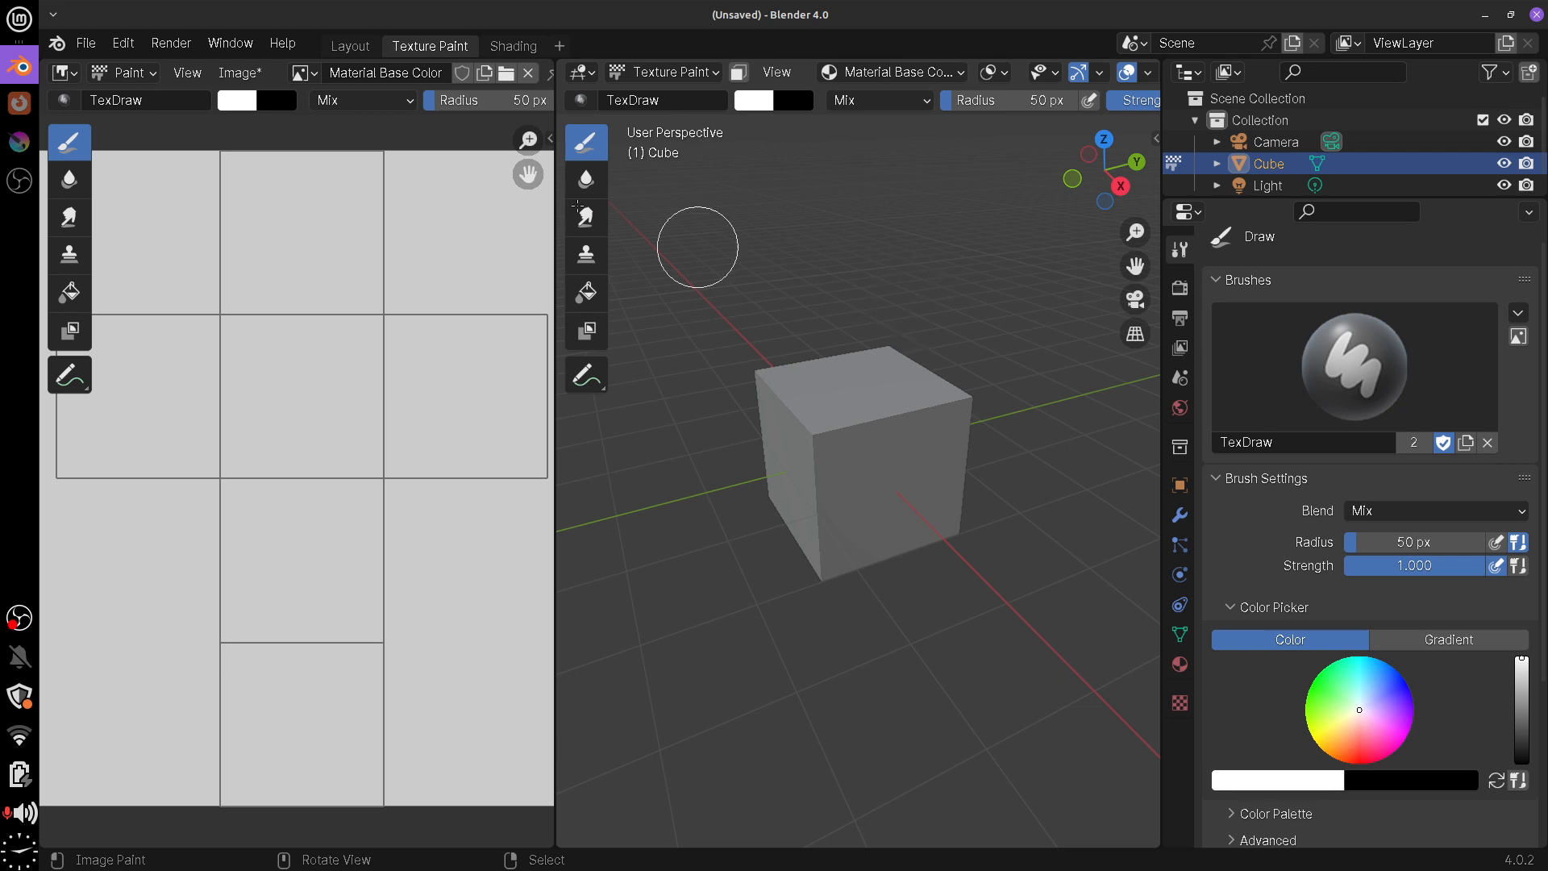
# Start appending data from another Blender file and browse to the model_aulas folder inside JD_ASSETS_2
pyautogui.click(86, 44)
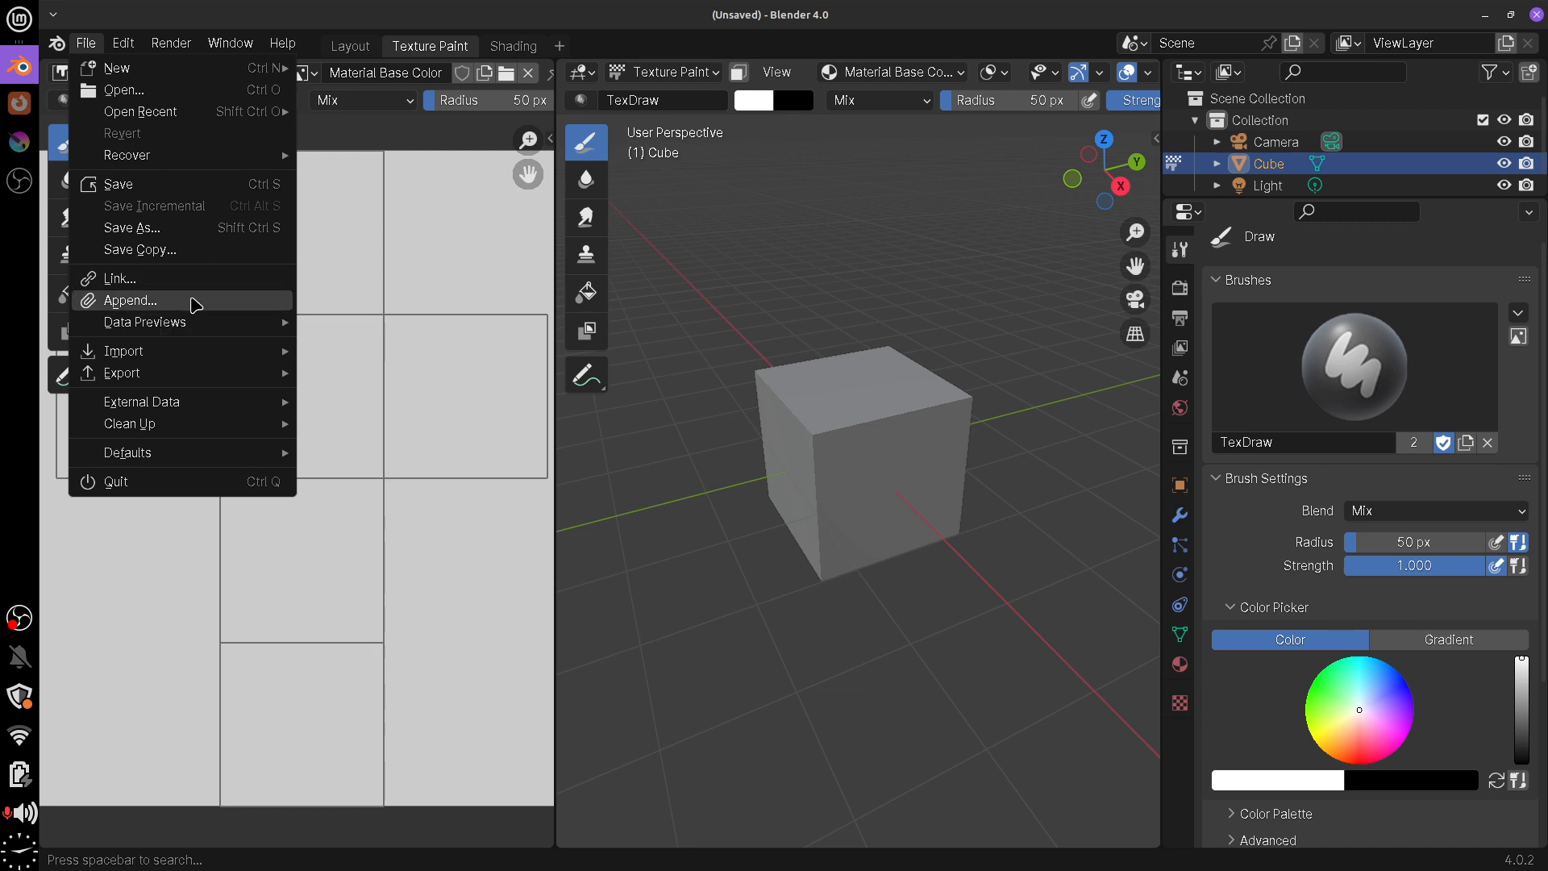
pyautogui.click(194, 307)
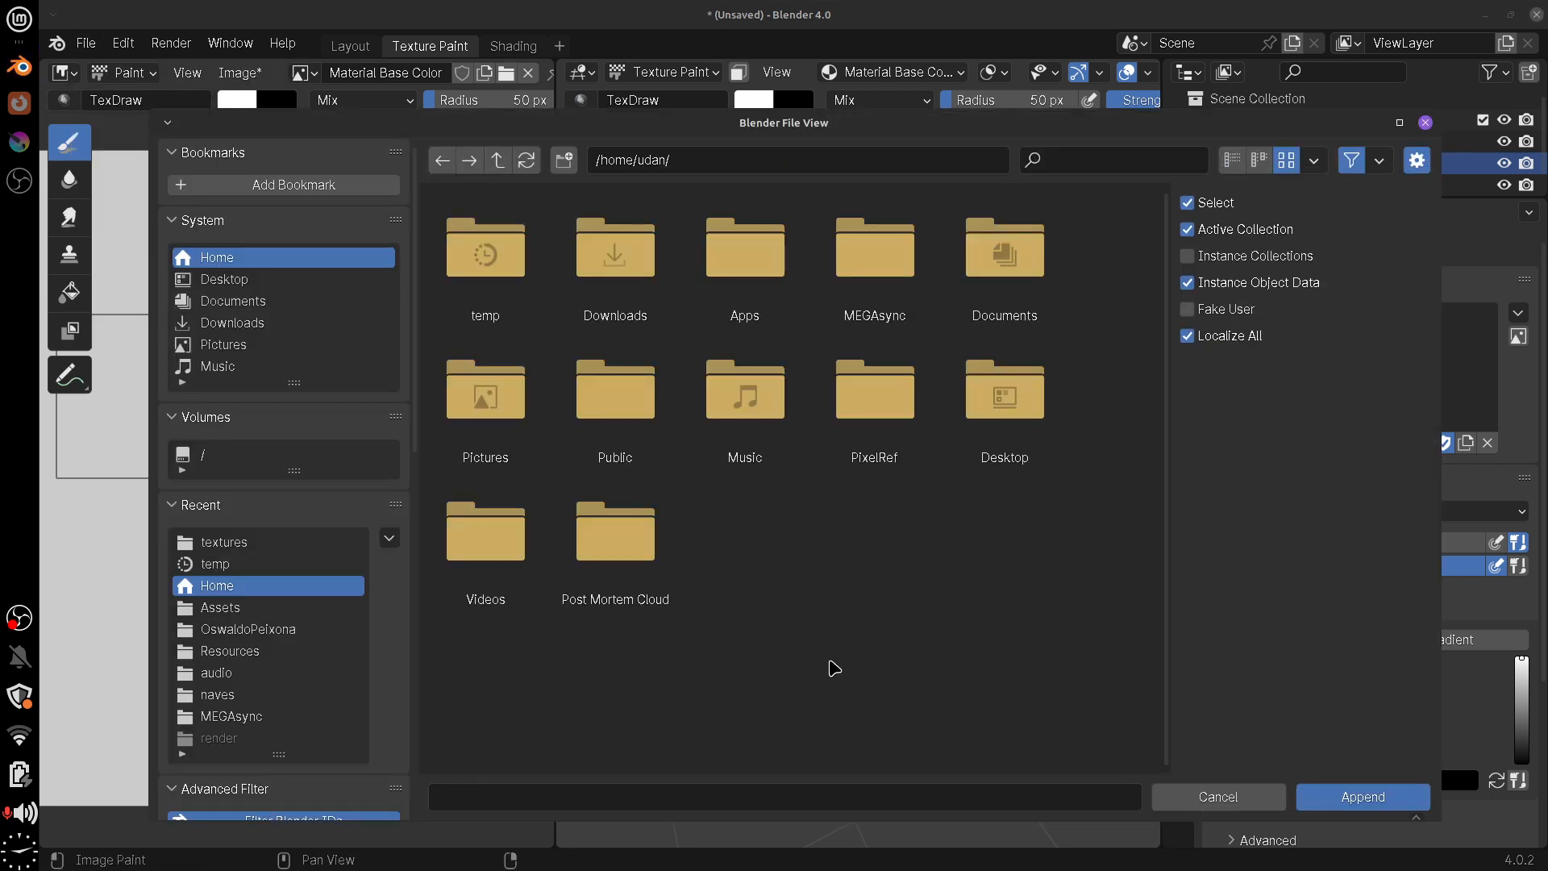
pyautogui.click(292, 610)
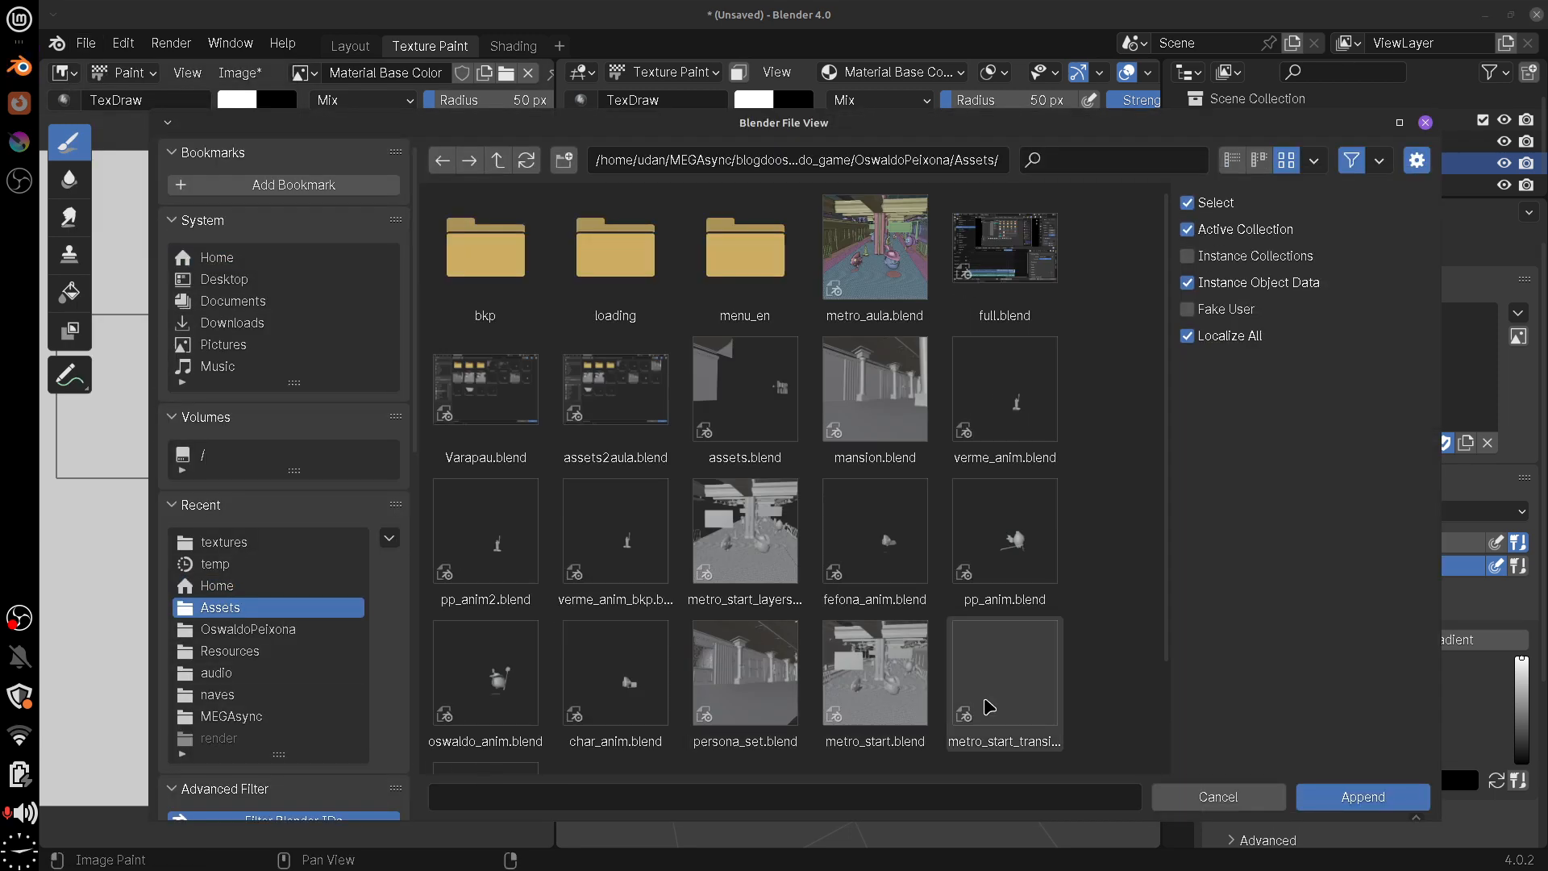
pyautogui.click(242, 542)
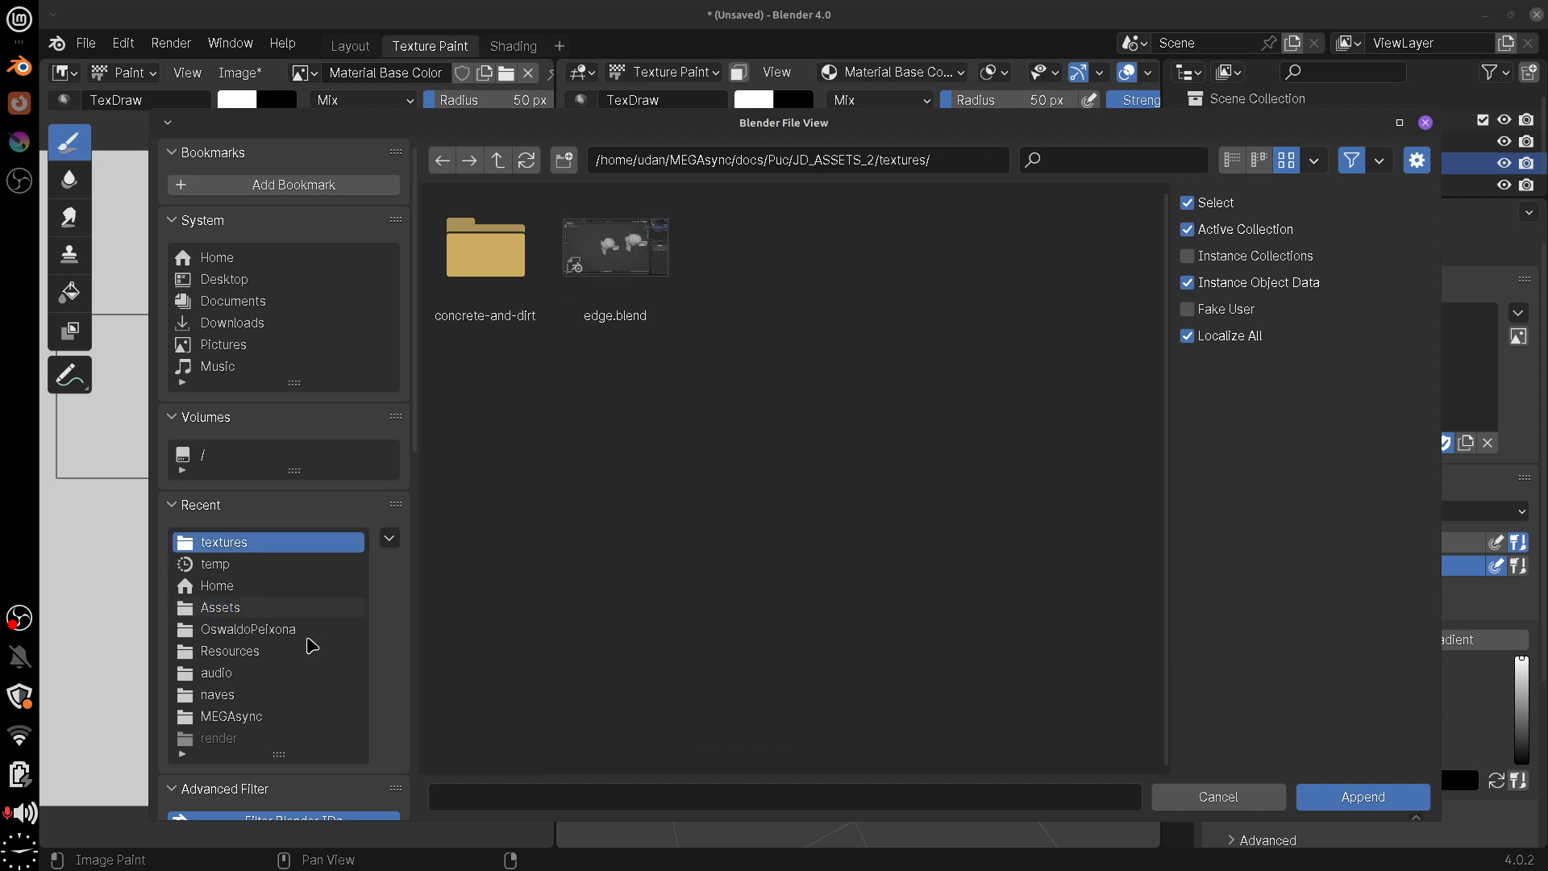
pyautogui.click(498, 161)
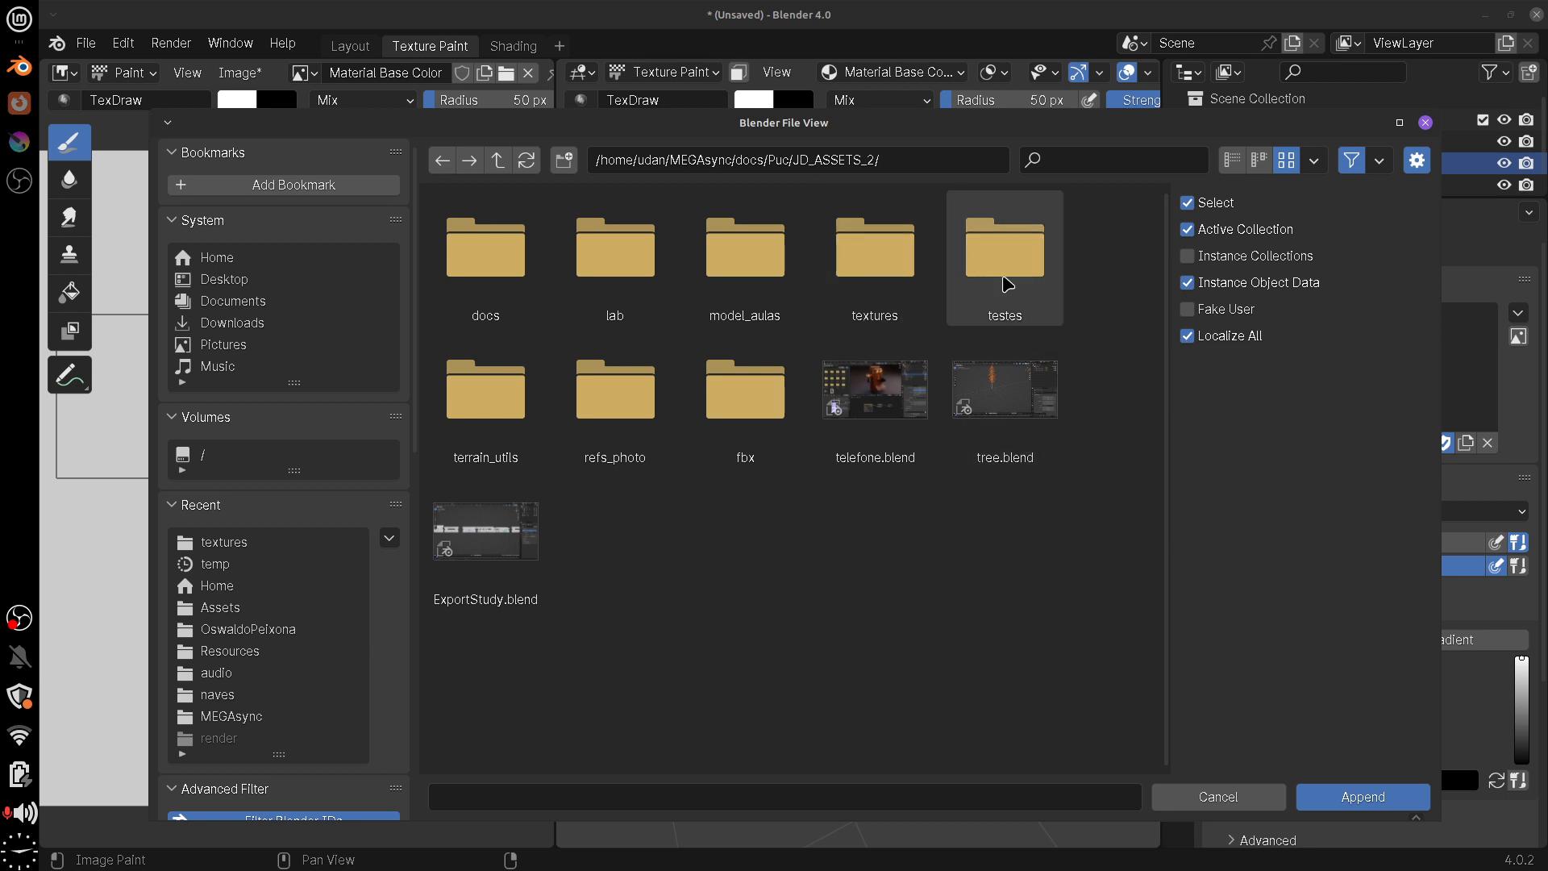
pyautogui.click(758, 280)
pyautogui.doubleClick(754, 258)
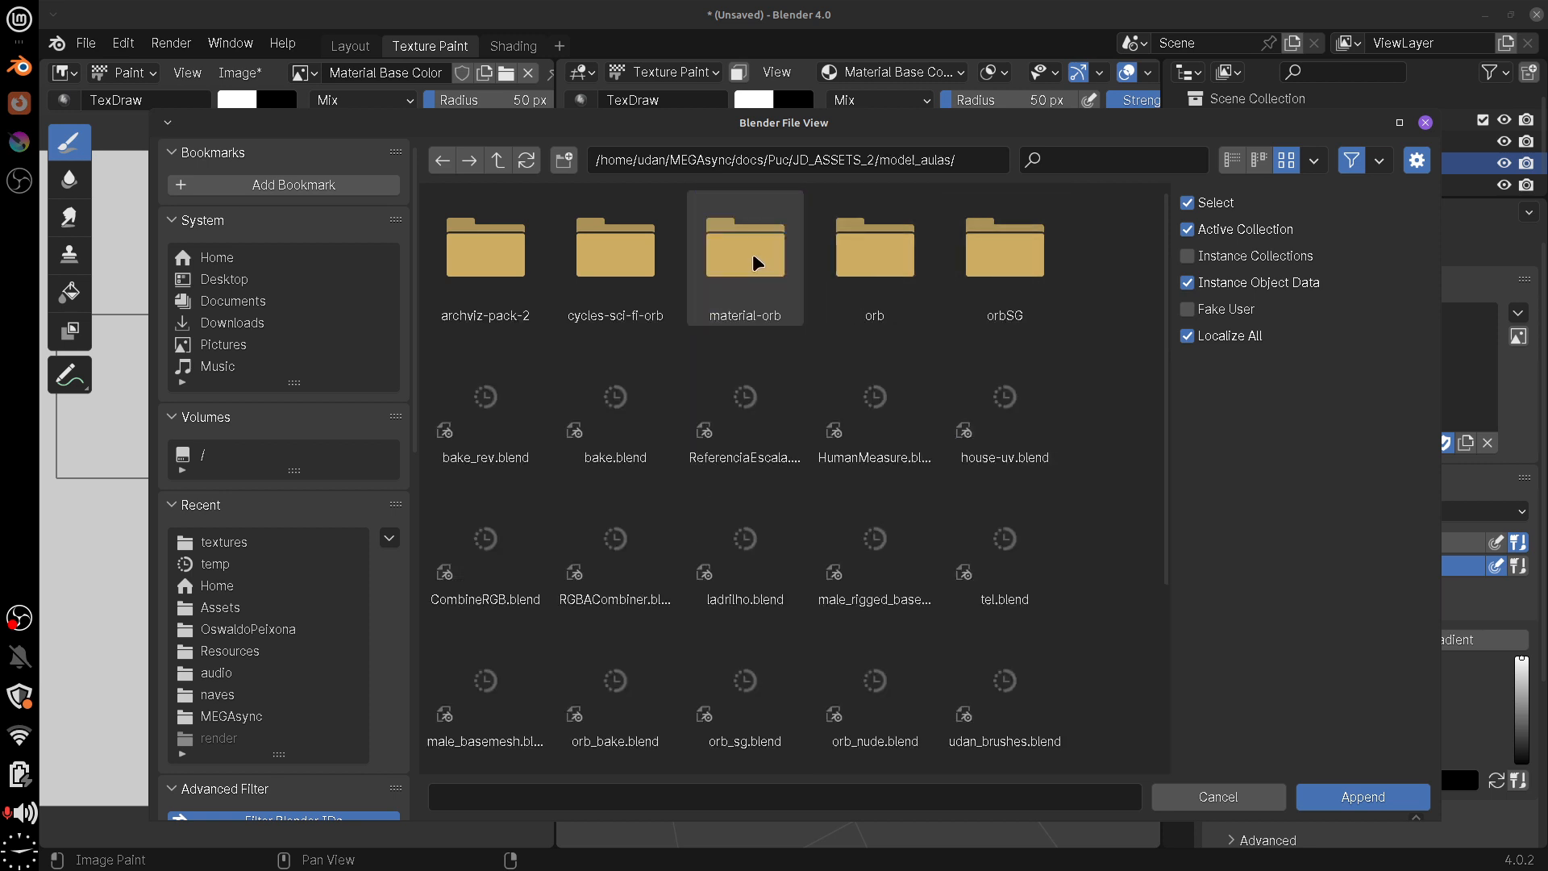
# Open udan_brushes.blend in the model_aulas folder to browse the data it contains
pyautogui.moveTo(1162, 303); pyautogui.dragTo(1169, 516)
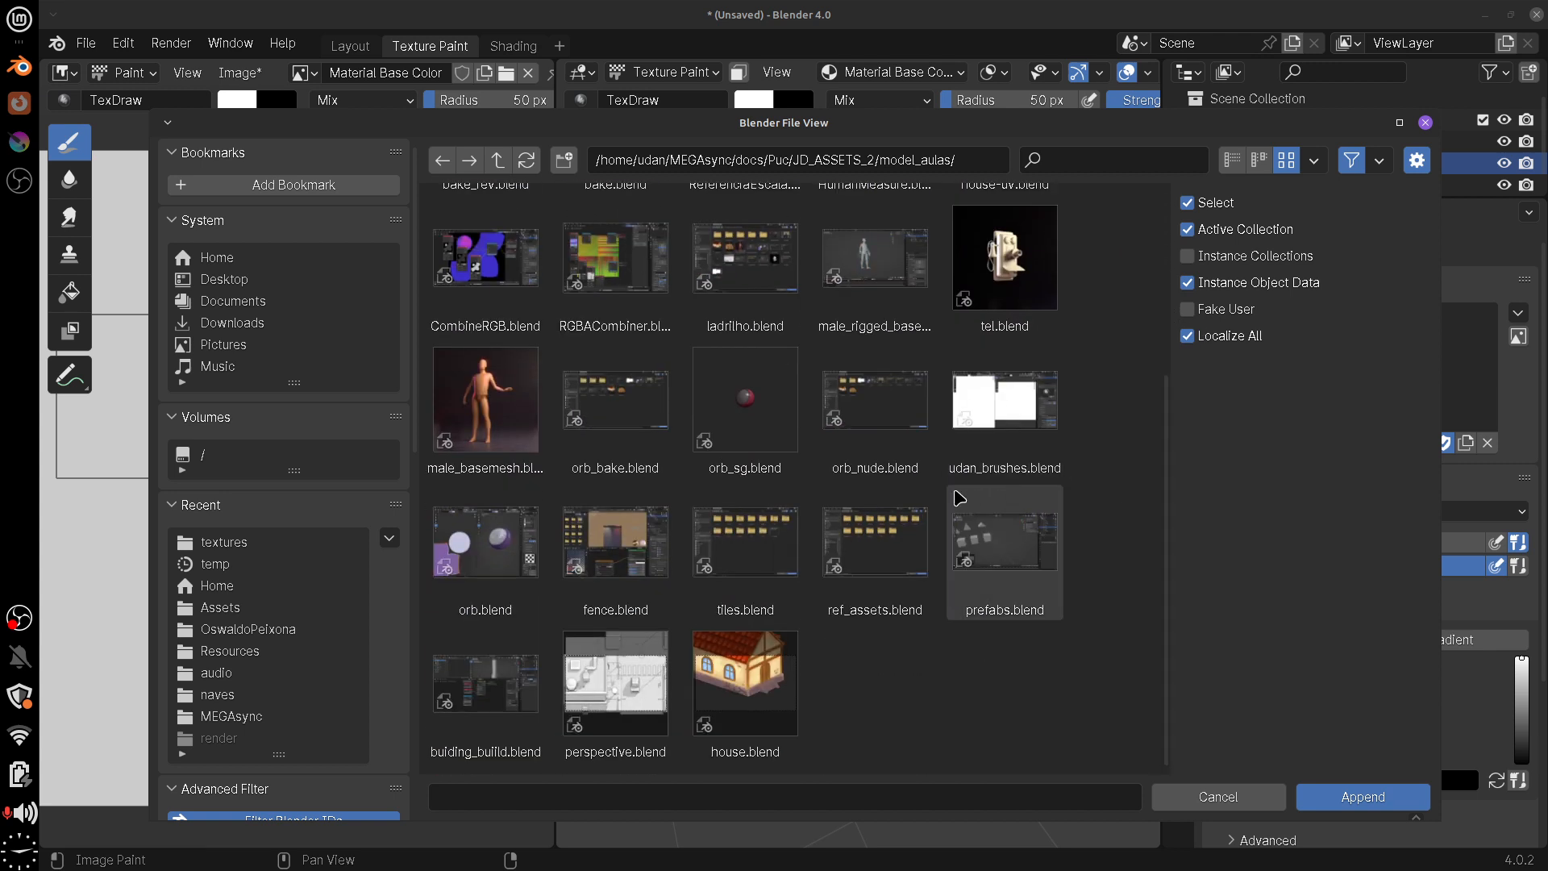
pyautogui.click(1005, 416)
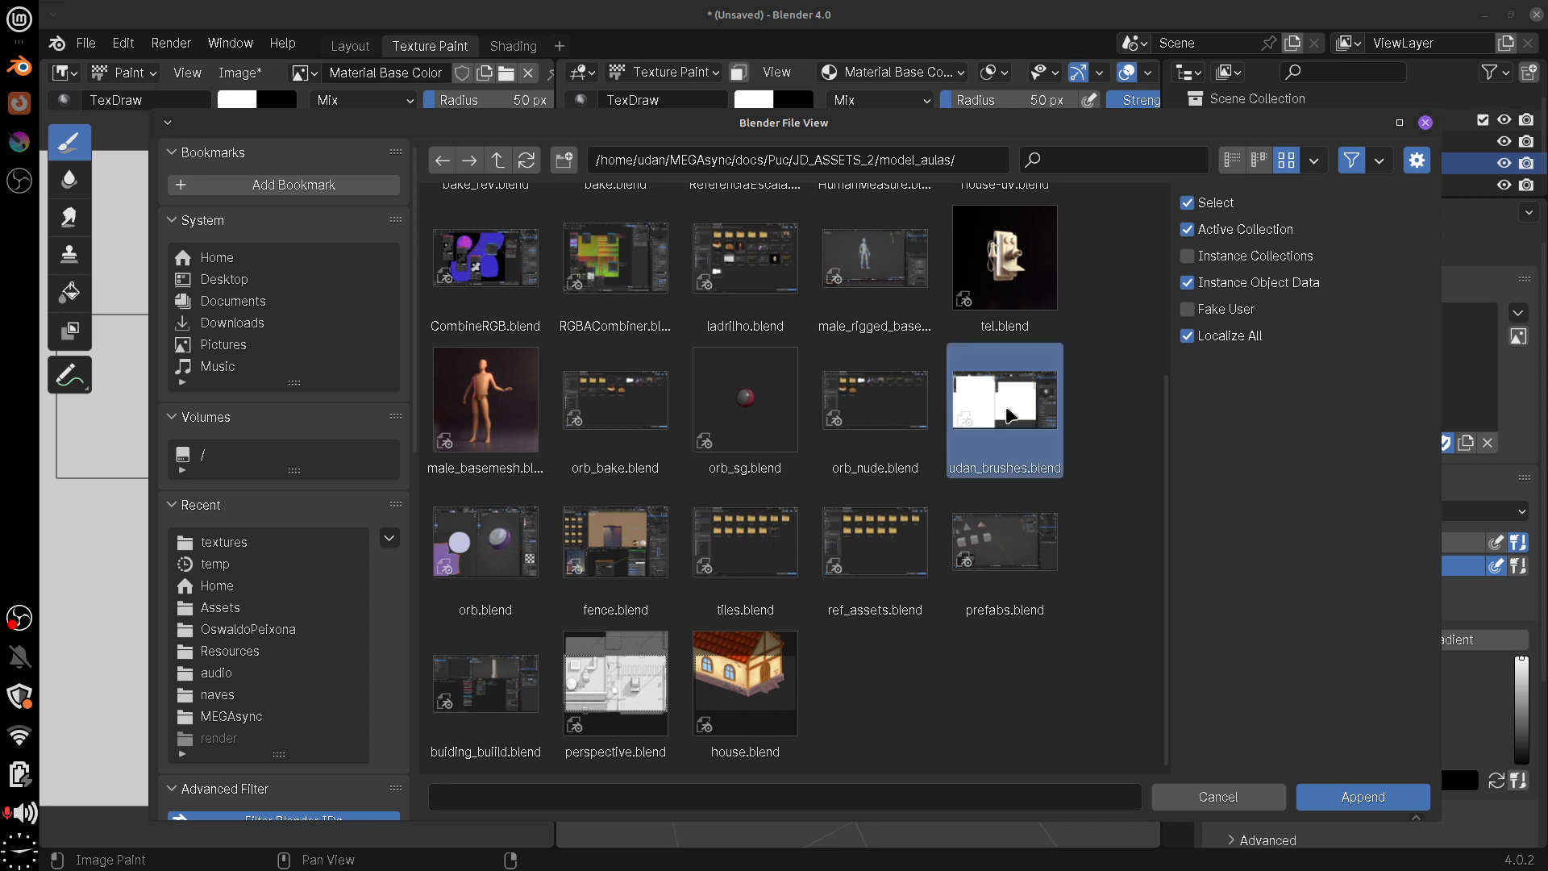
pyautogui.doubleClick(1008, 416)
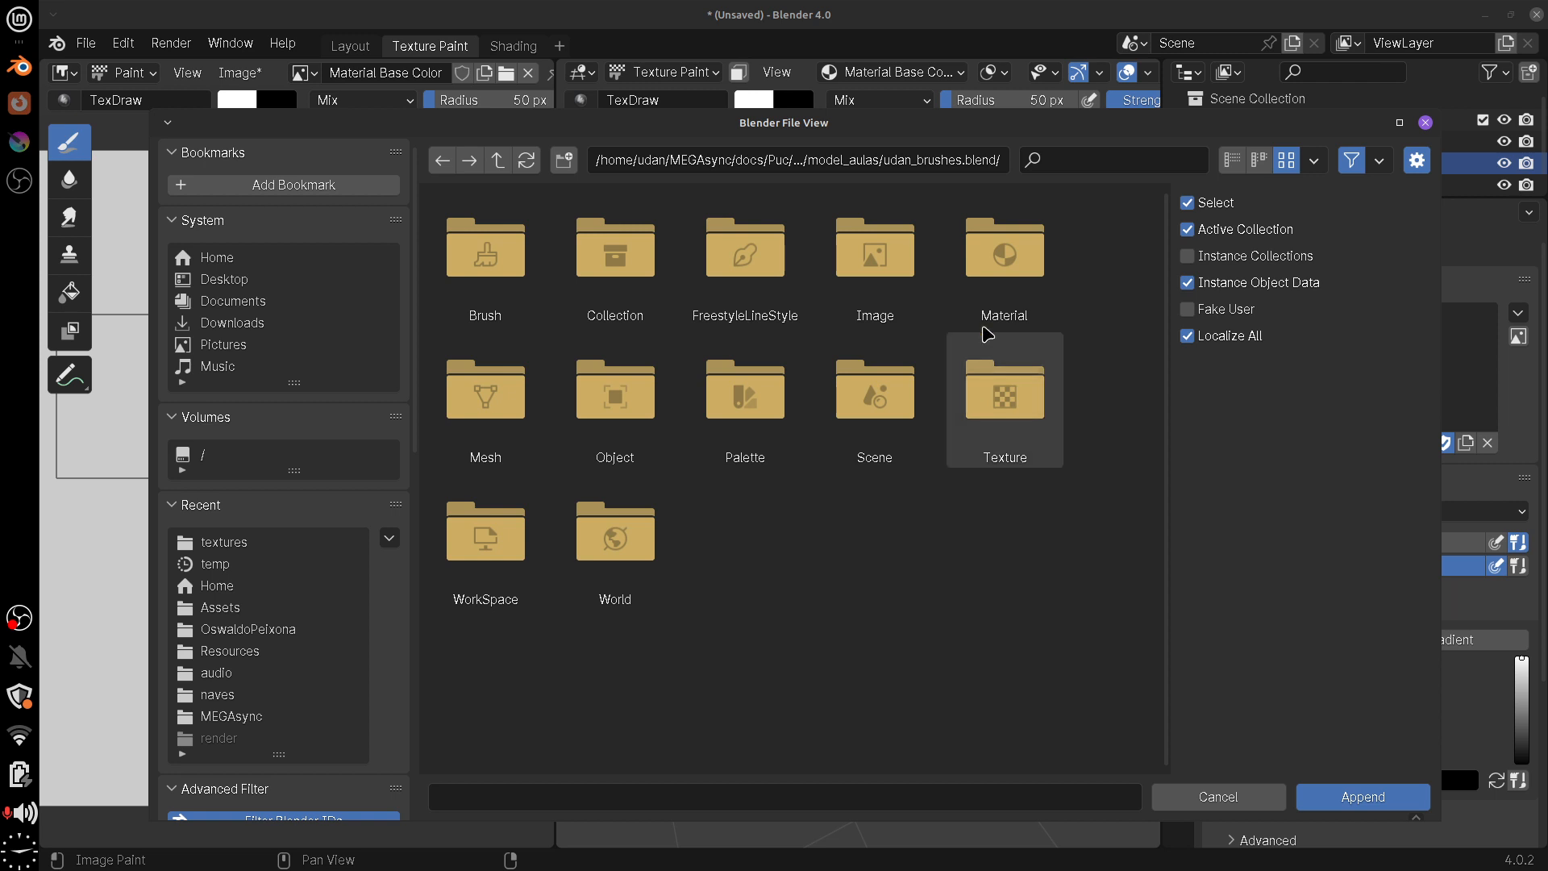
# Look through the Material and Image data stored in udan_brushes.blend, returning to its list of data categories
pyautogui.click(1002, 249)
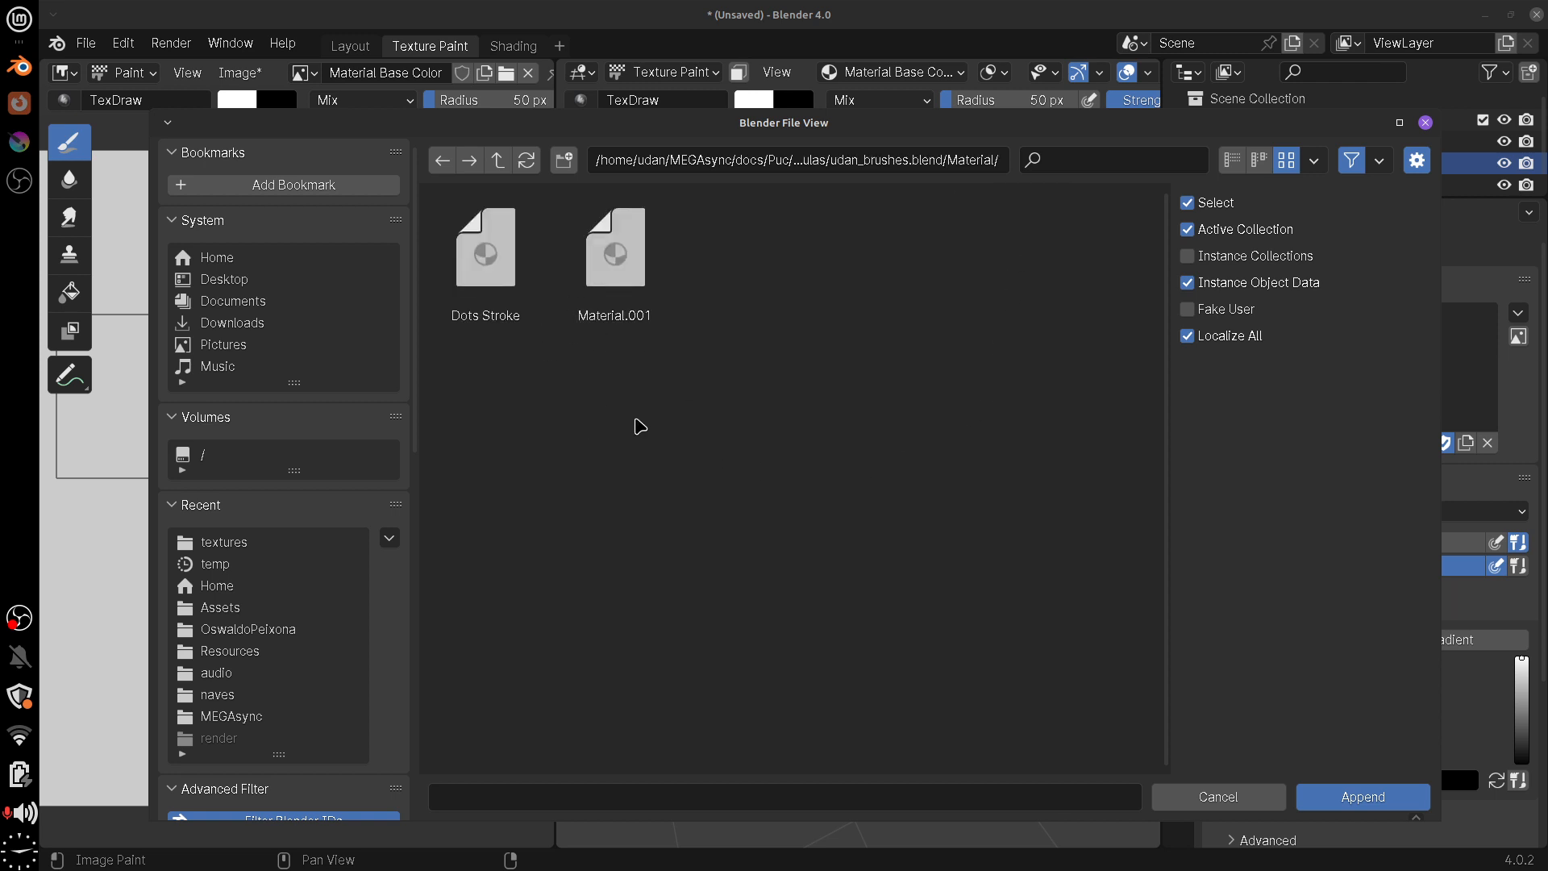
pyautogui.click(516, 332)
pyautogui.click(450, 159)
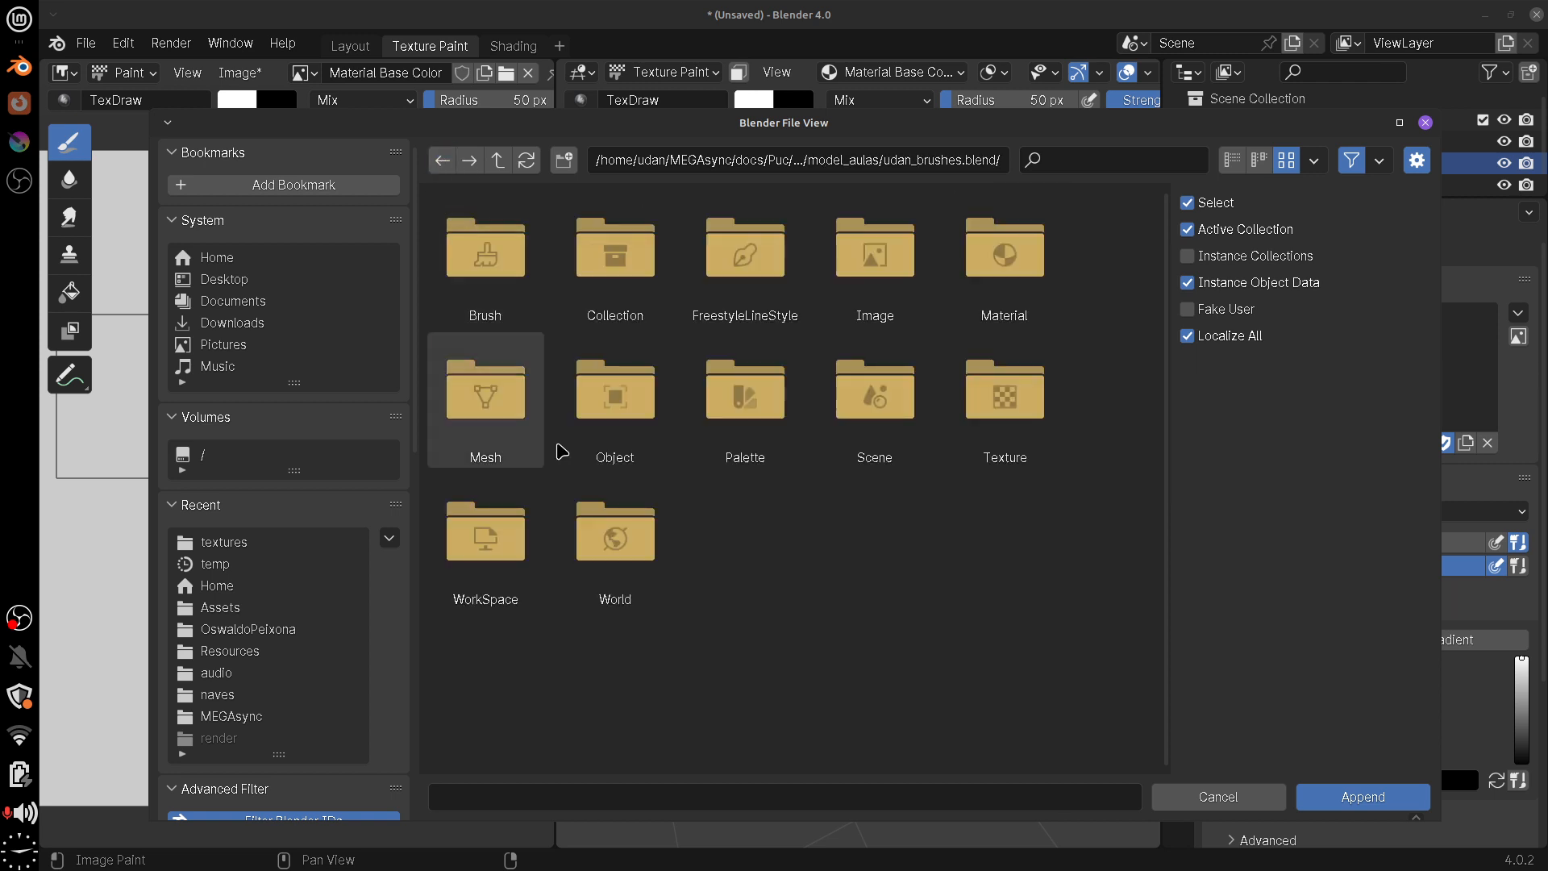
pyautogui.click(876, 254)
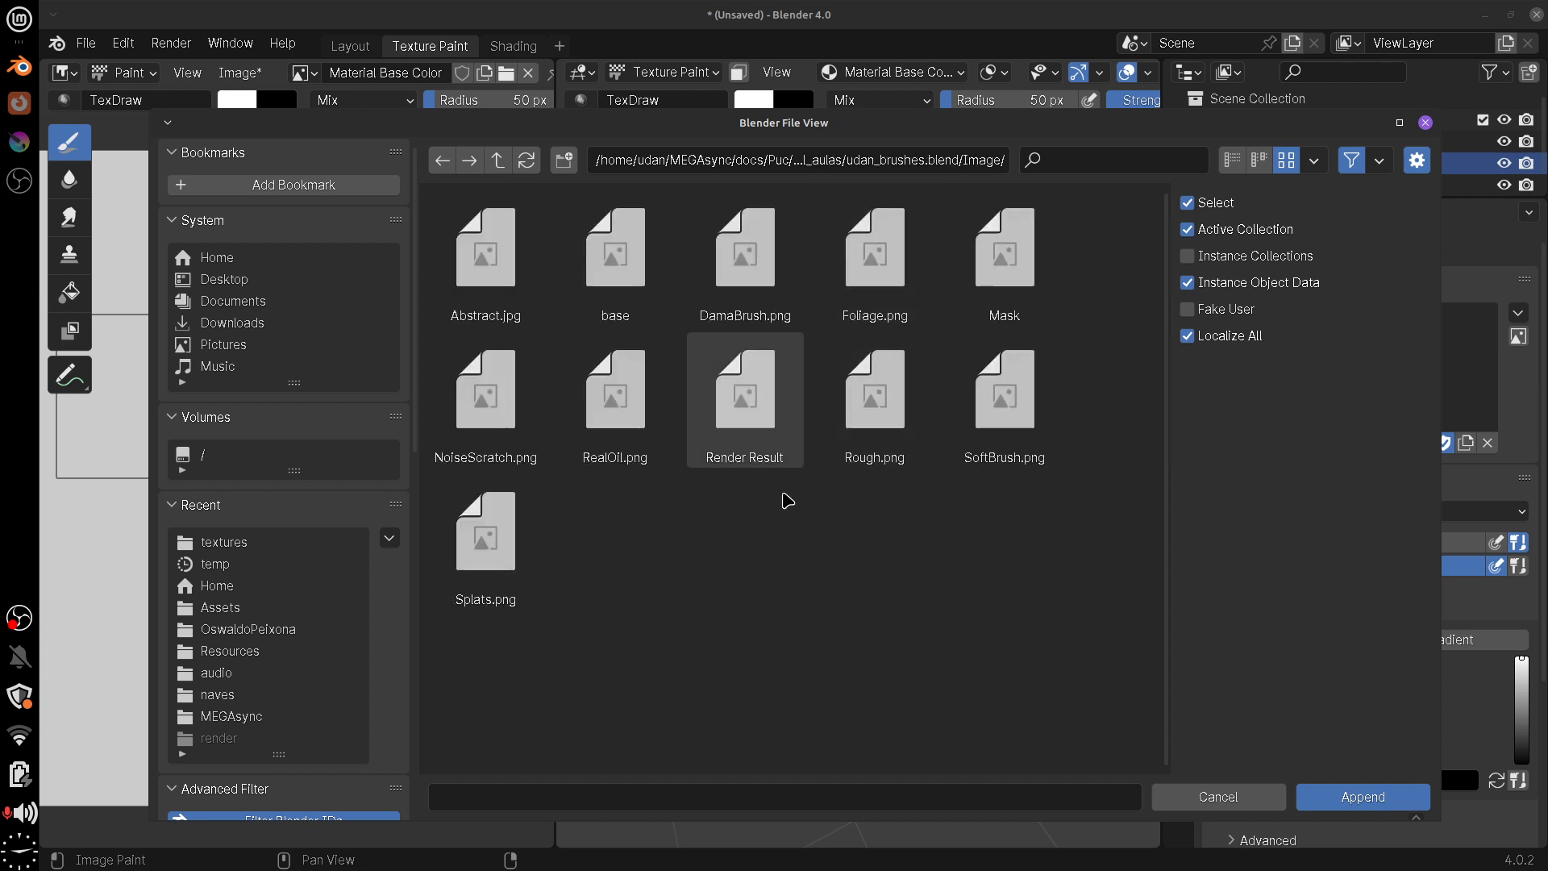
pyautogui.click(441, 160)
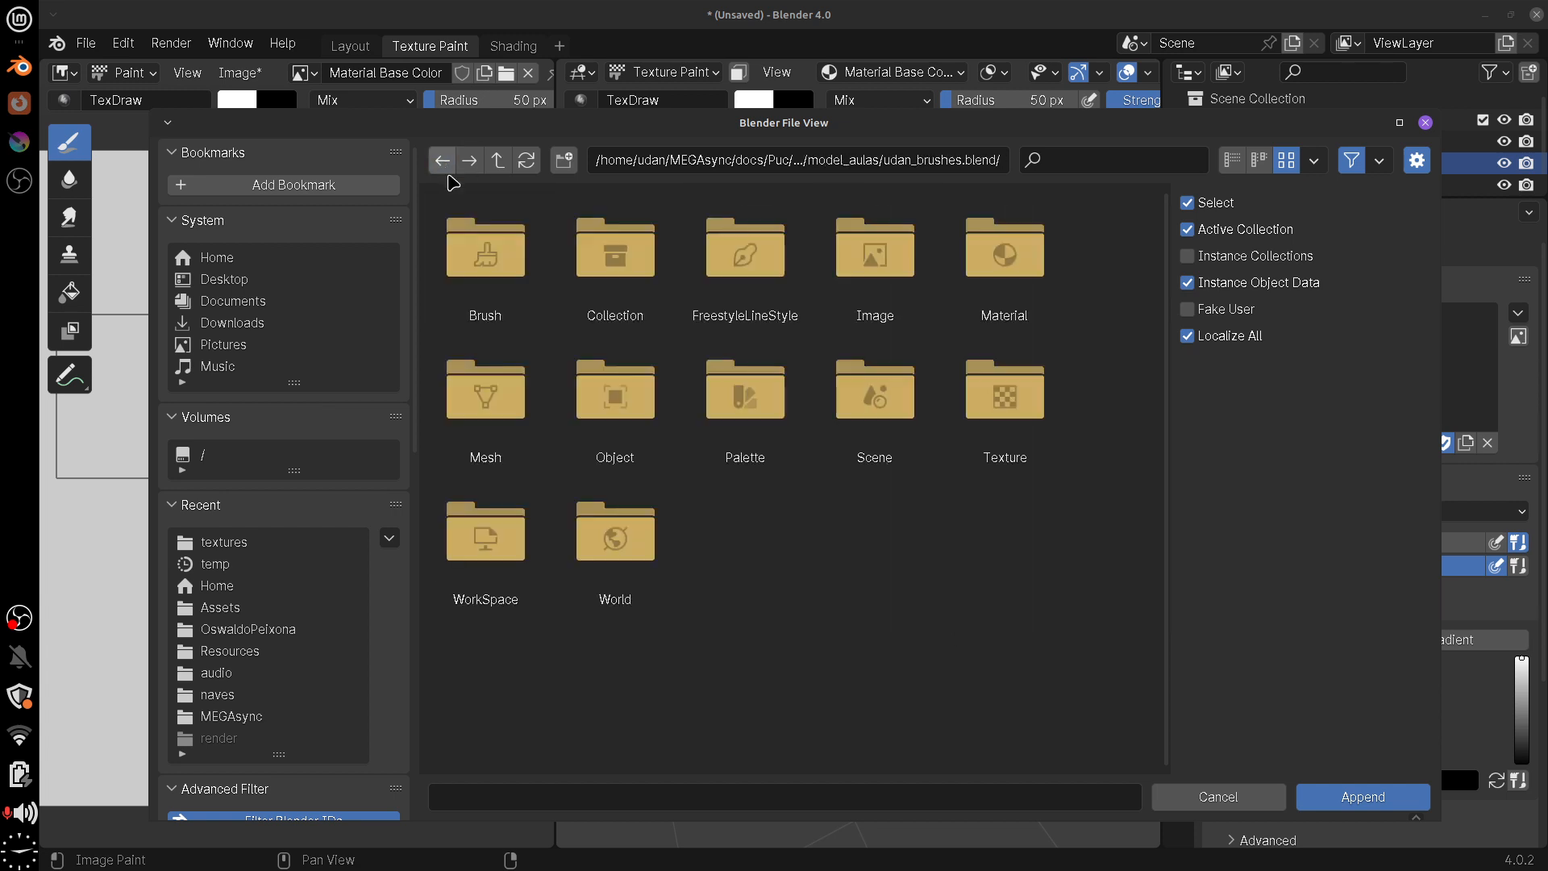
# Append the AcrylicJitter brush from the Brush data of udan_brushes.blend
pyautogui.click(498, 268)
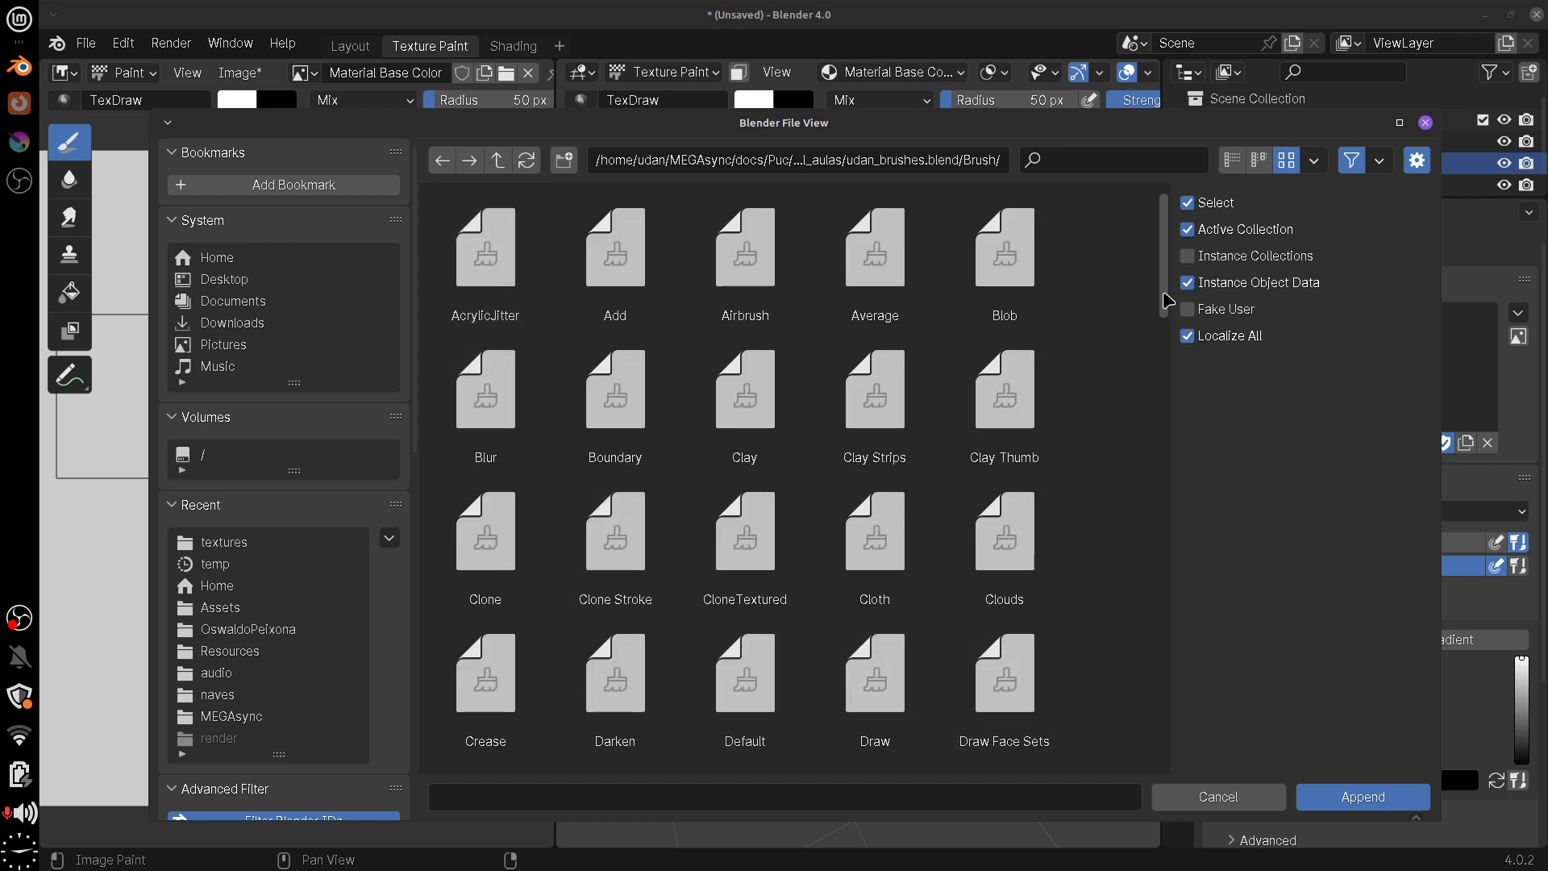
pyautogui.moveTo(1169, 300)
pyautogui.mouseDown()
pyautogui.moveTo(1143, 741)
pyautogui.moveTo(1123, 276)
pyautogui.moveTo(1104, 245)
pyautogui.mouseUp()
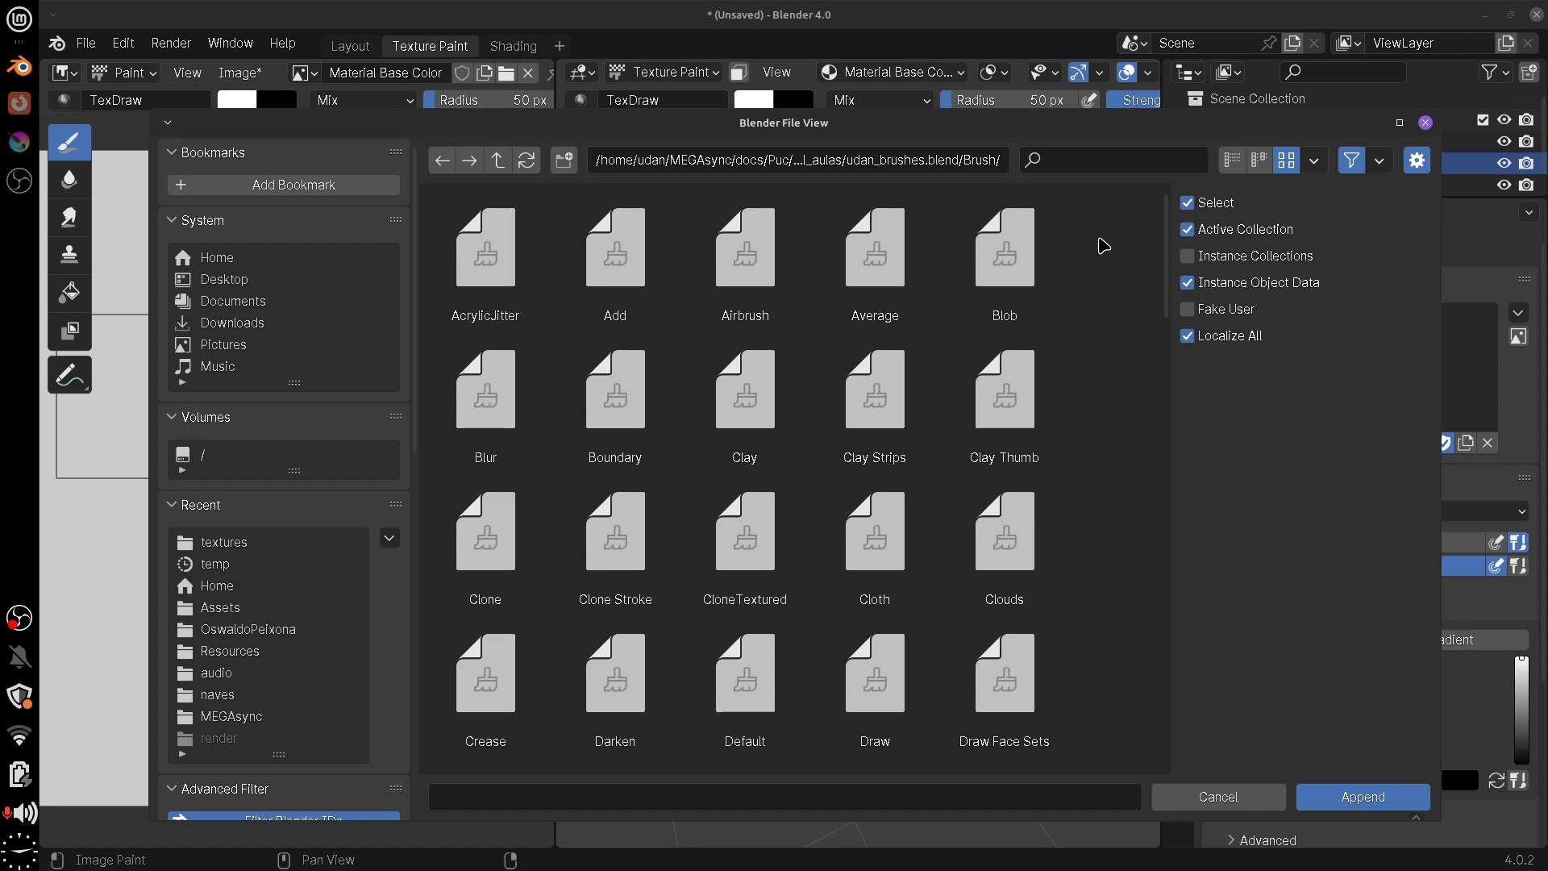
pyautogui.click(487, 283)
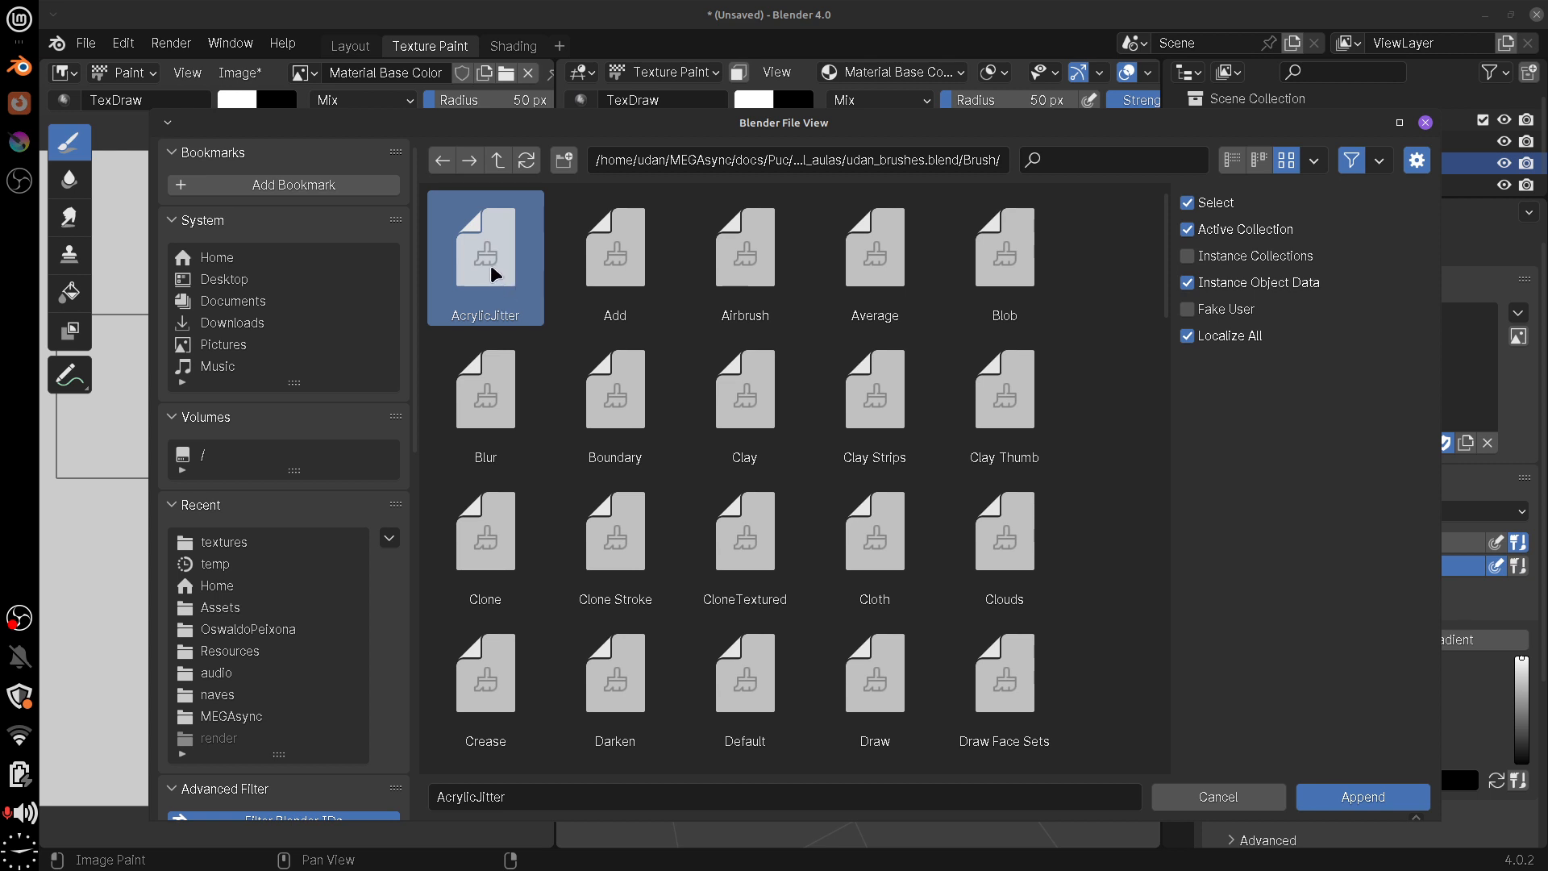
pyautogui.doubleClick(484, 270)
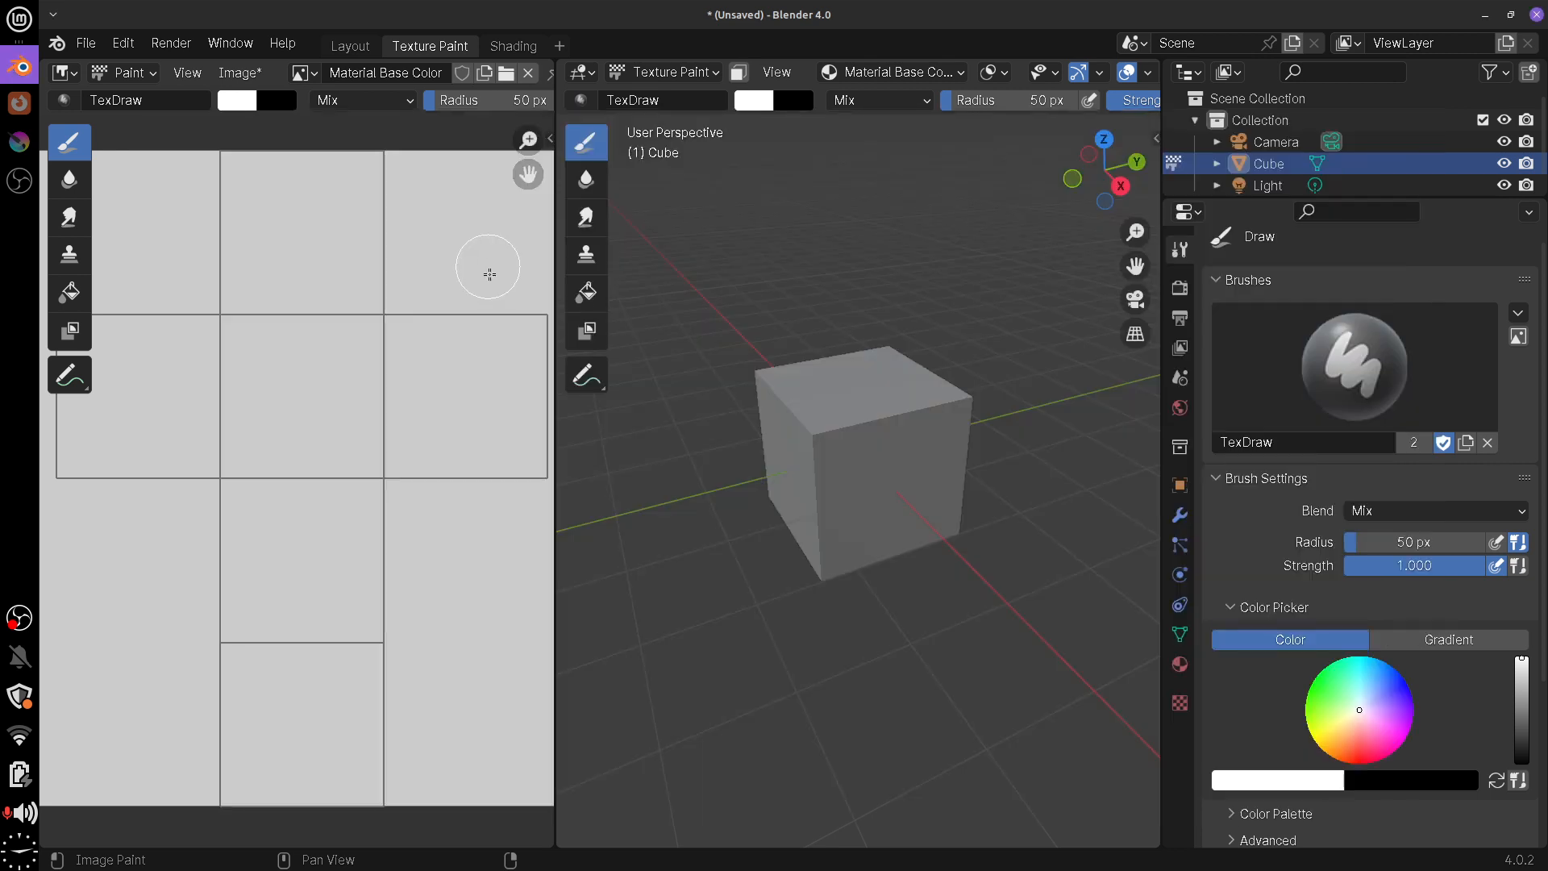
# Select the TexDraw brush and paint a soft white patch in the middle of the cube's X-facing side
pyautogui.click(1347, 369)
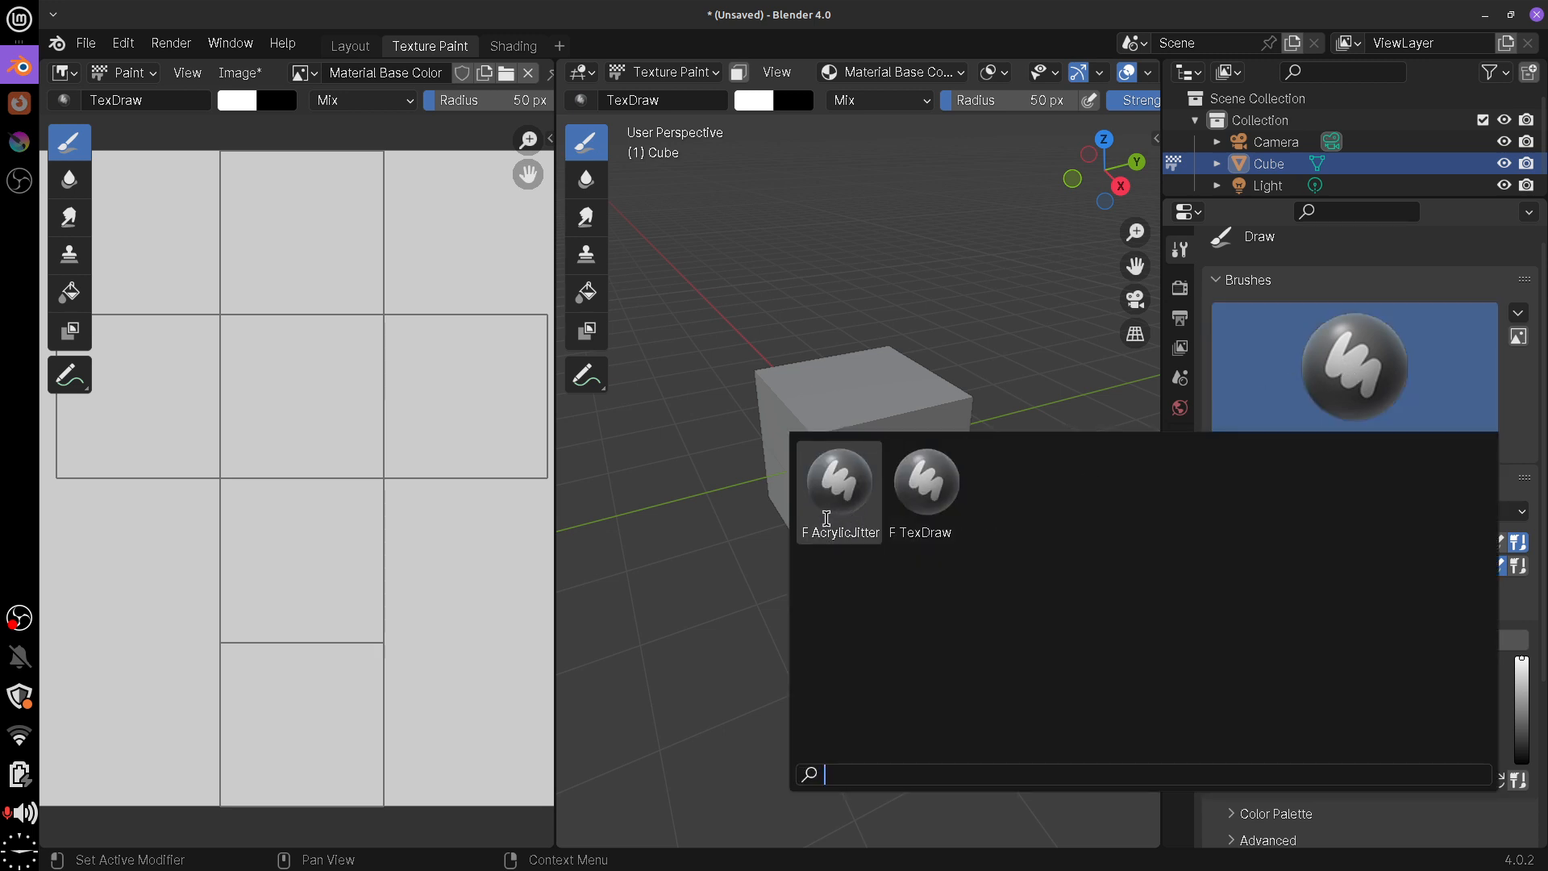
pyautogui.click(936, 497)
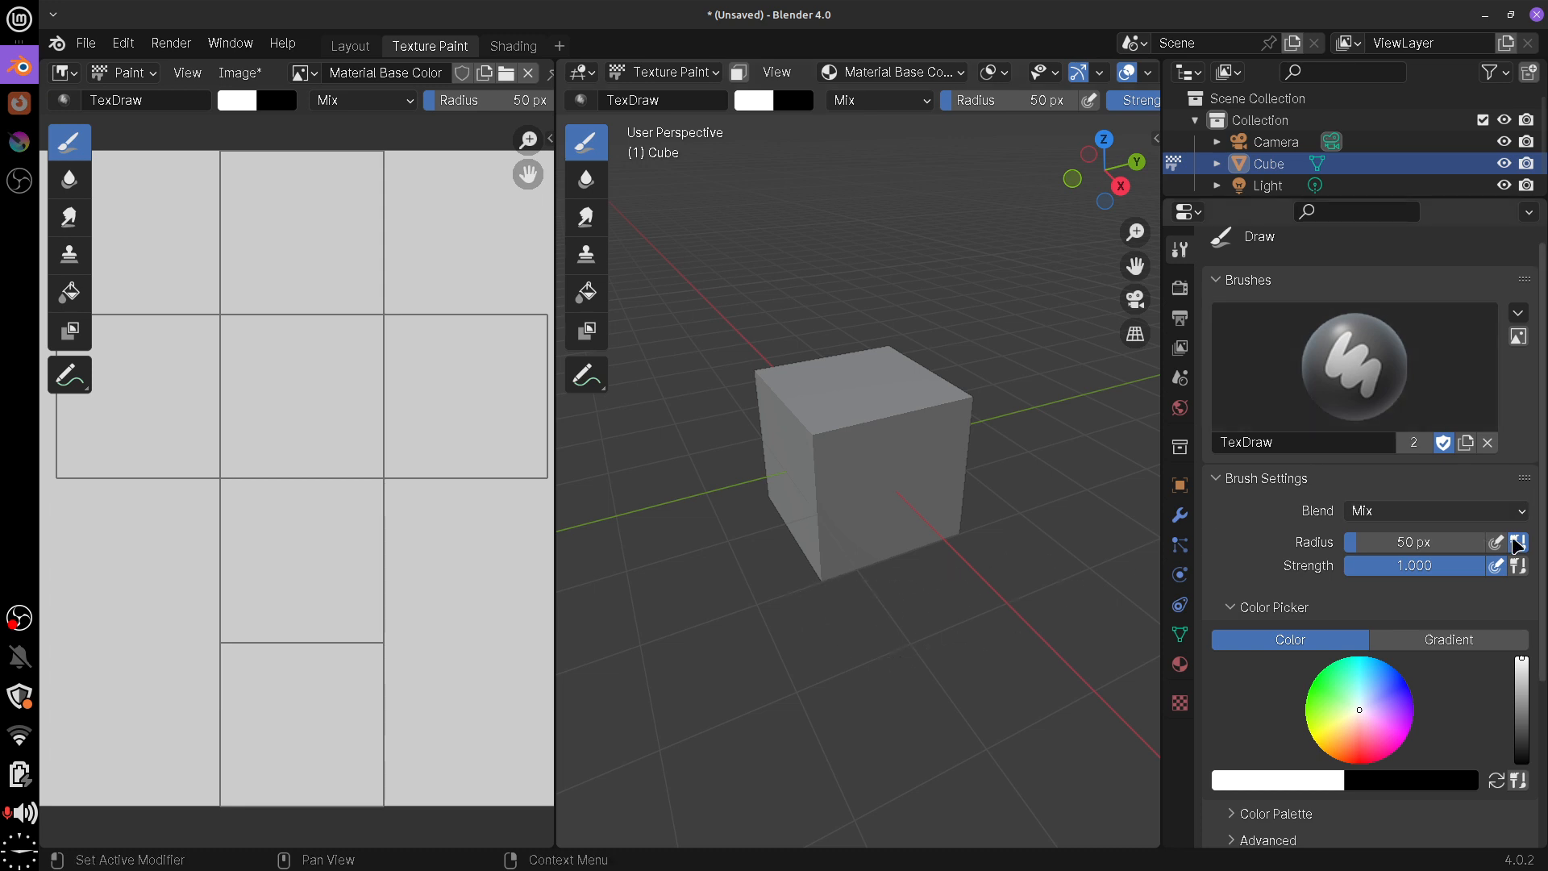
pyautogui.moveTo(871, 467); pyautogui.dragTo(844, 442, button='middle')
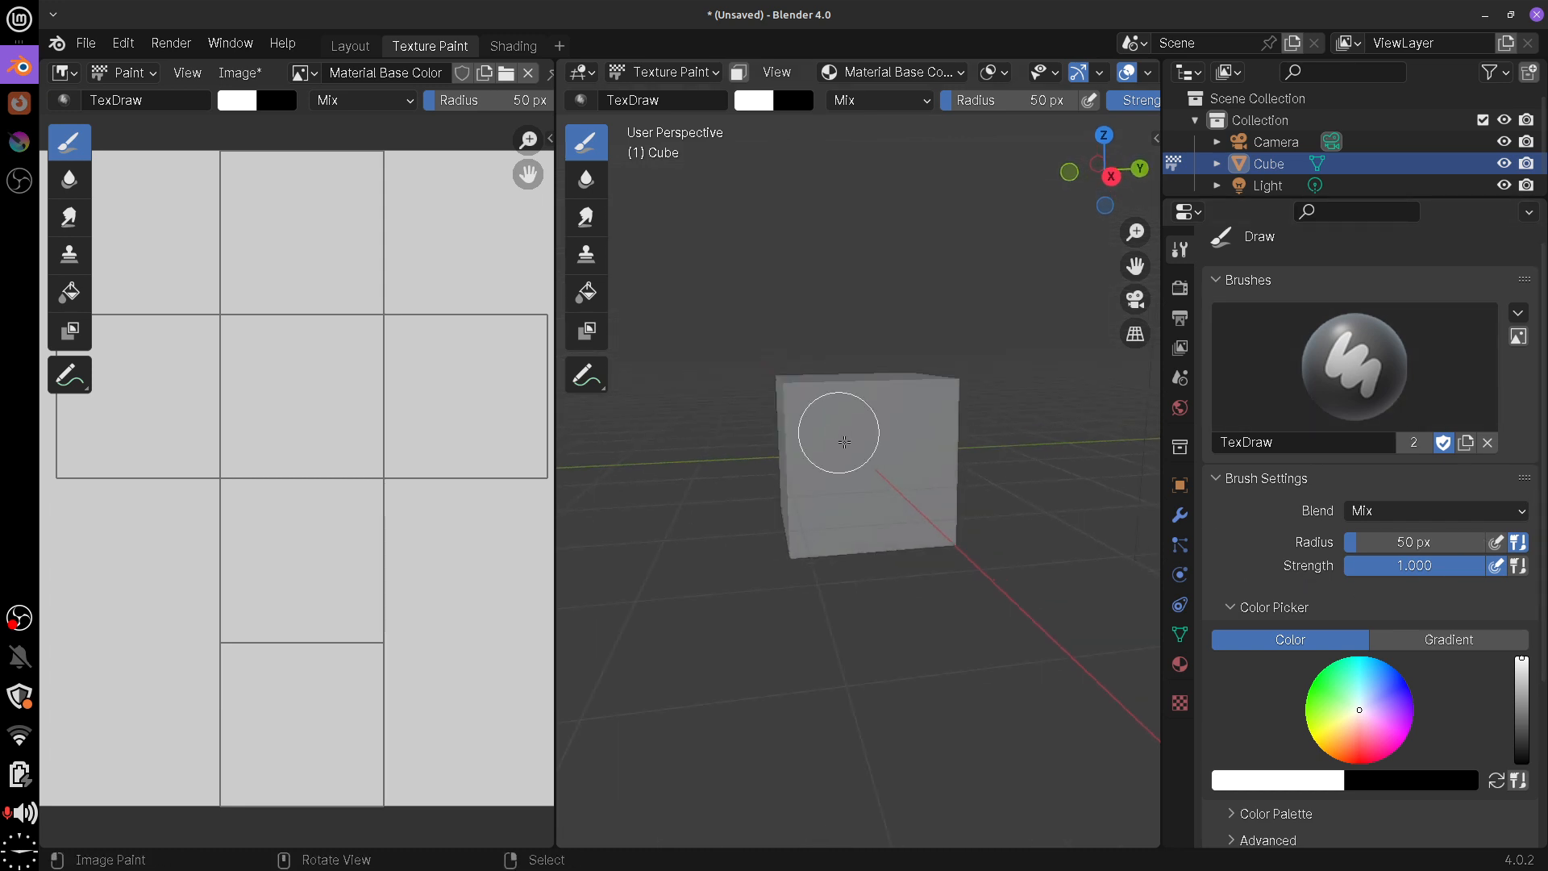
pyautogui.scroll(4, 903, 500)
pyautogui.moveTo(824, 387)
pyautogui.mouseDown()
pyautogui.moveTo(801, 448)
pyautogui.moveTo(892, 425)
pyautogui.moveTo(940, 480)
pyautogui.moveTo(947, 524)
pyautogui.mouseUp()
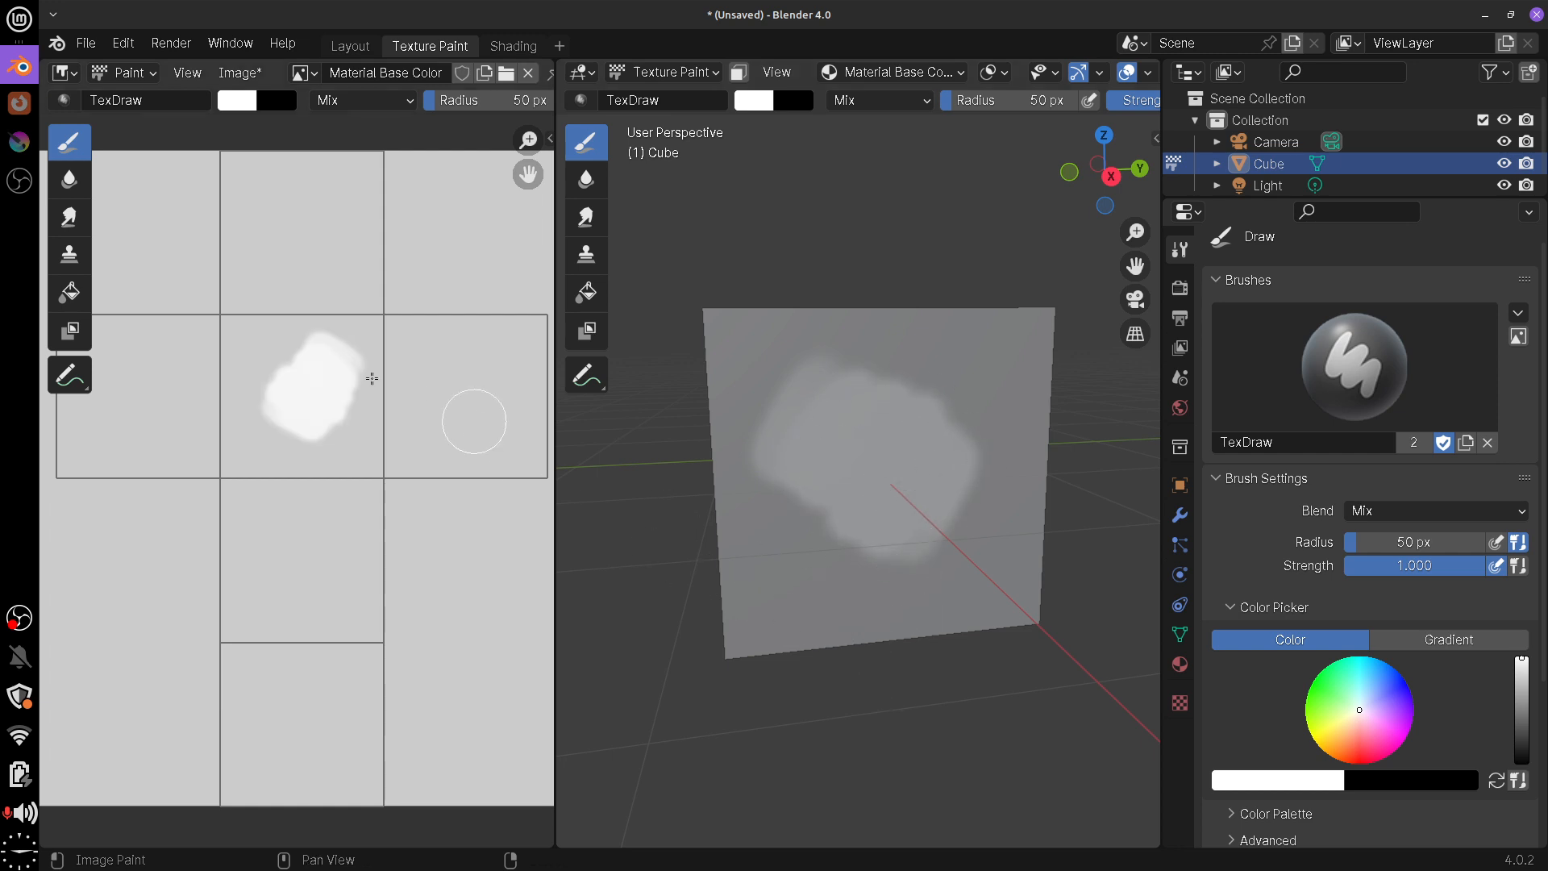
# Select the AcrylicJitter brush and paint a dark textured patch on the adjacent blank side of the cube
pyautogui.click(1421, 643)
pyautogui.click(1363, 379)
pyautogui.click(832, 474)
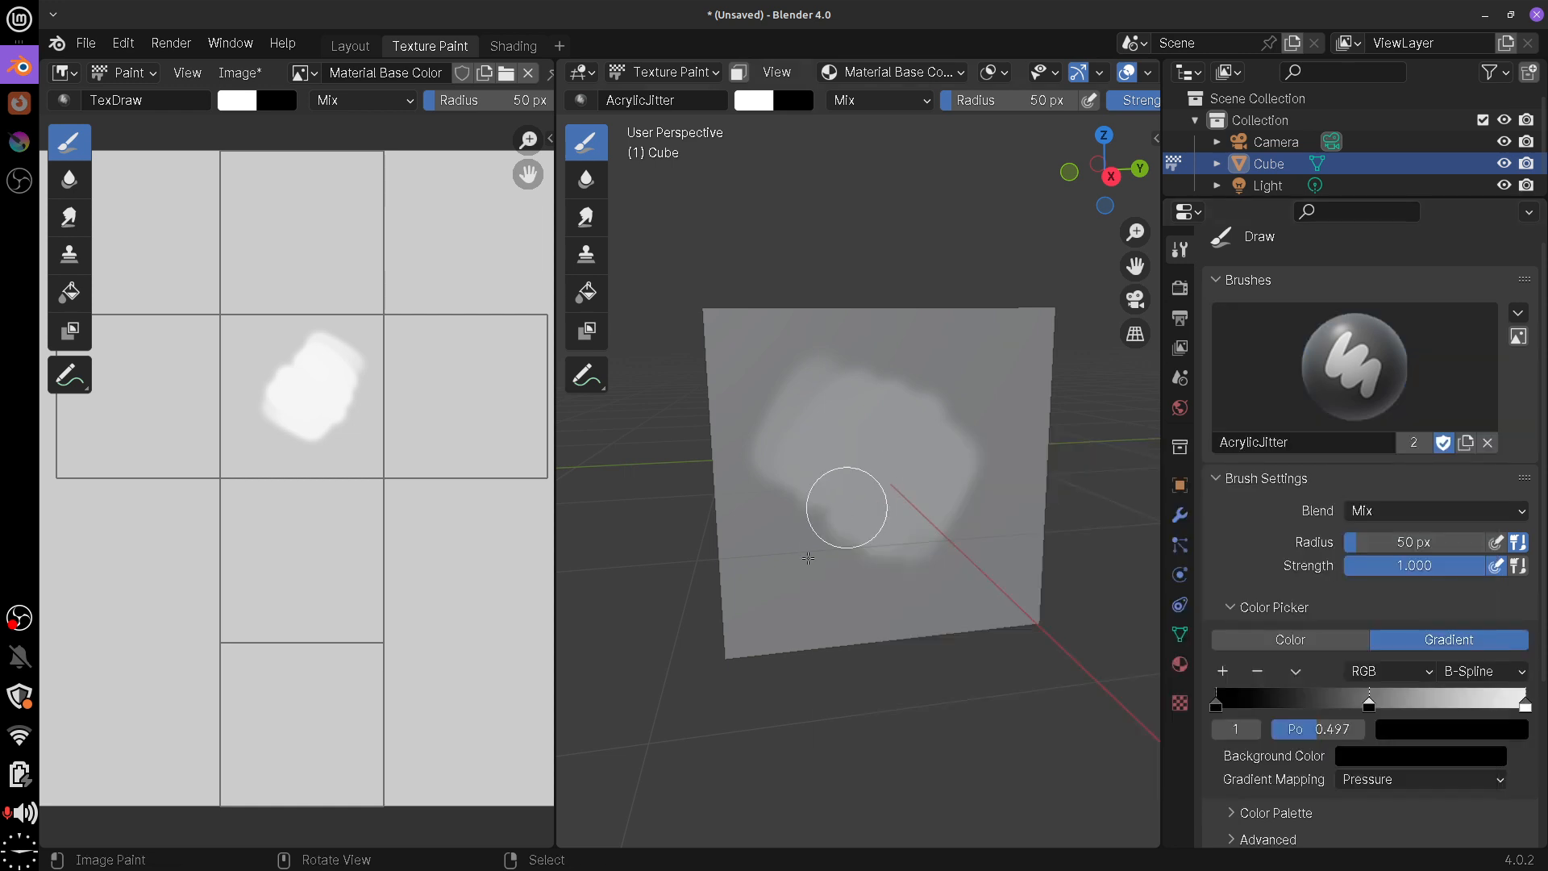
pyautogui.moveTo(1078, 631)
pyautogui.mouseDown(button='middle')
pyautogui.moveTo(1065, 571)
pyautogui.moveTo(1005, 563)
pyautogui.mouseUp(button='middle')
pyautogui.moveTo(809, 363)
pyautogui.mouseDown()
pyautogui.moveTo(881, 398)
pyautogui.moveTo(854, 519)
pyautogui.moveTo(857, 615)
pyautogui.moveTo(766, 545)
pyautogui.moveTo(736, 428)
pyautogui.moveTo(802, 499)
pyautogui.moveTo(884, 518)
pyautogui.moveTo(920, 556)
pyautogui.mouseUp()
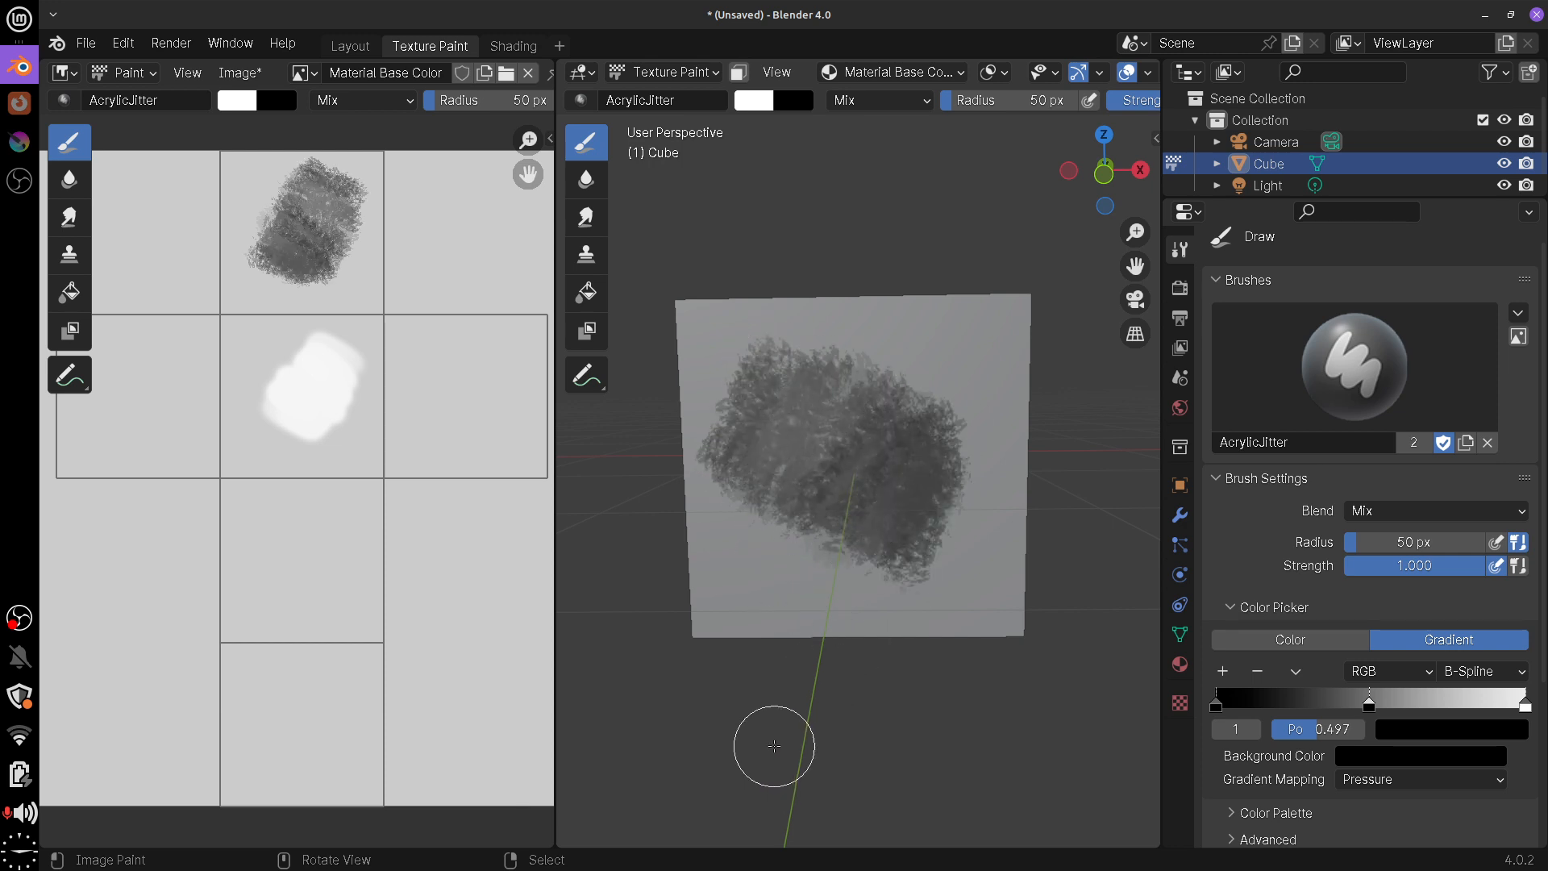
# Switch back to the TexDraw brush and cover the dark textured patch on the cube with soft white paint
pyautogui.click(1345, 356)
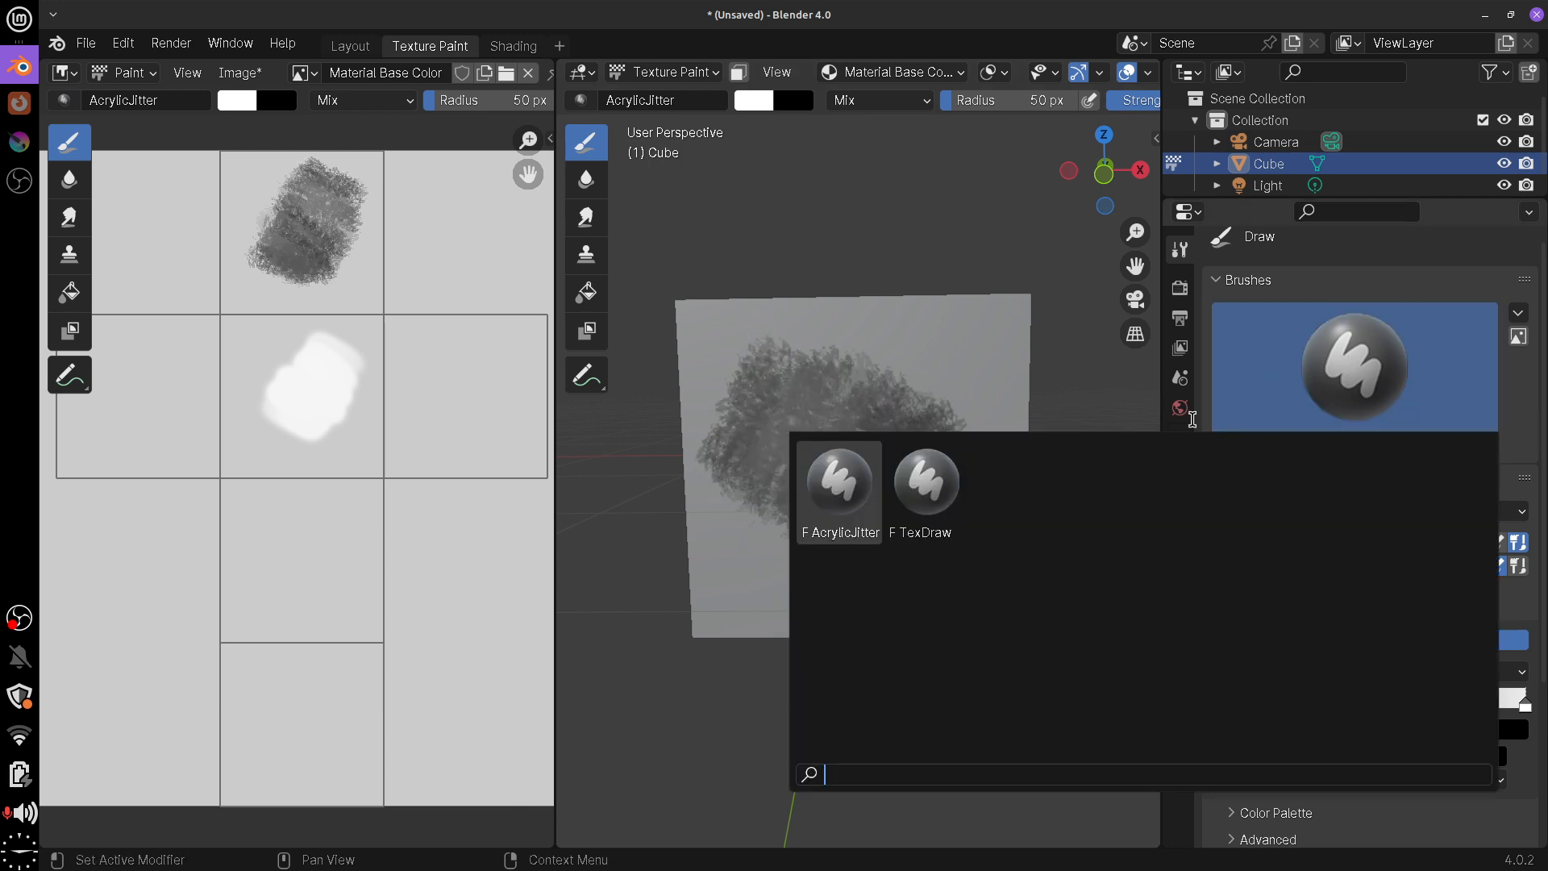
pyautogui.click(924, 475)
pyautogui.moveTo(948, 500); pyautogui.dragTo(848, 489, button='middle')
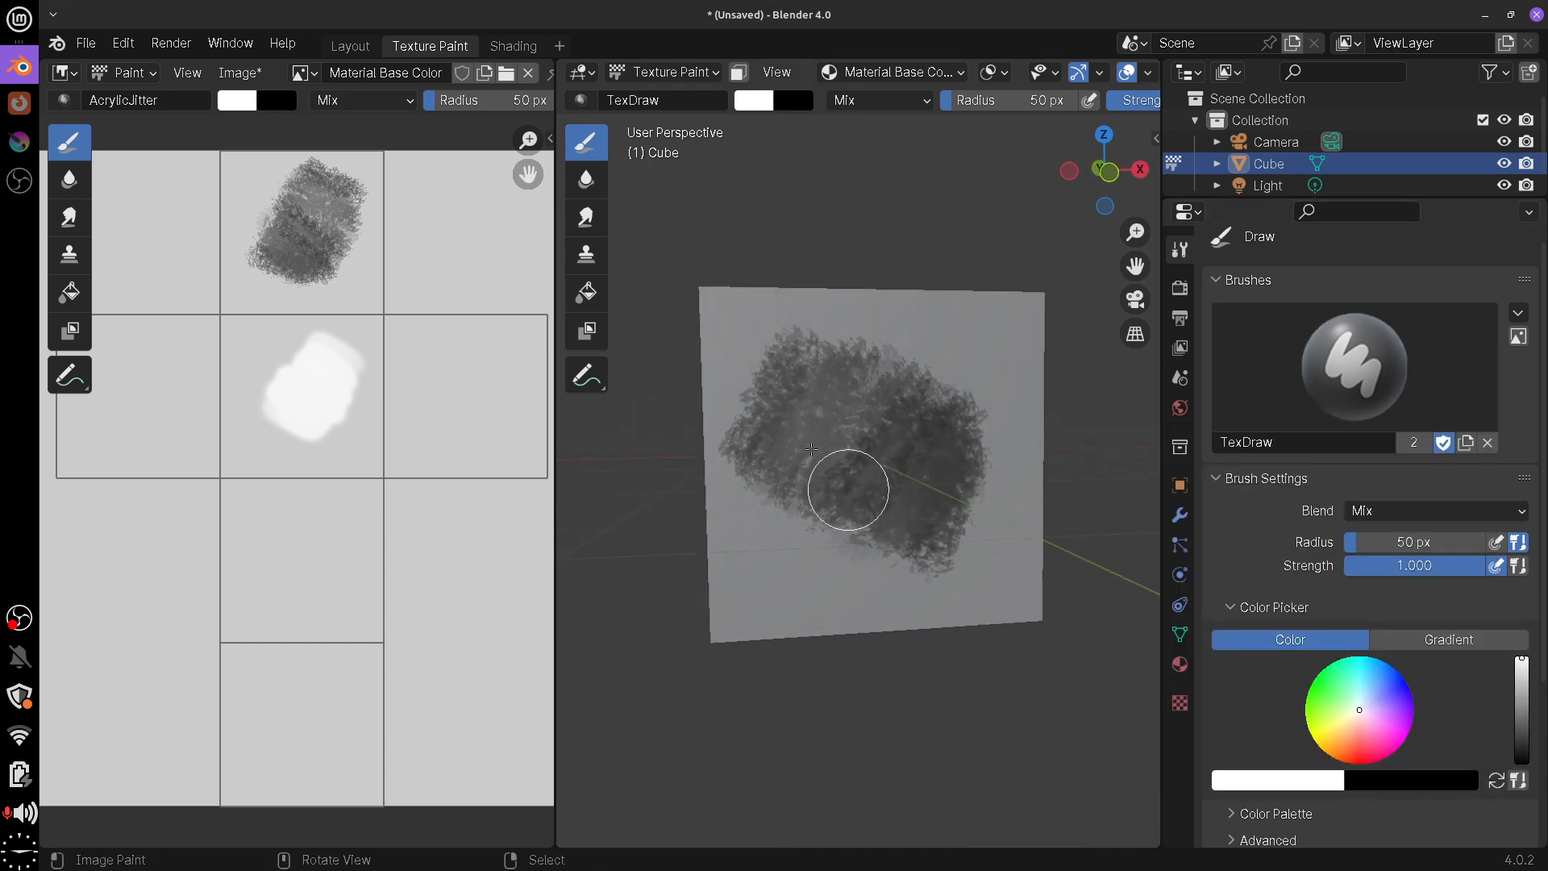
pyautogui.moveTo(758, 354)
pyautogui.mouseDown()
pyautogui.moveTo(760, 387)
pyautogui.moveTo(819, 349)
pyautogui.moveTo(912, 528)
pyautogui.moveTo(965, 513)
pyautogui.moveTo(887, 556)
pyautogui.moveTo(891, 415)
pyautogui.moveTo(743, 415)
pyautogui.moveTo(787, 362)
pyautogui.moveTo(933, 477)
pyautogui.mouseUp()
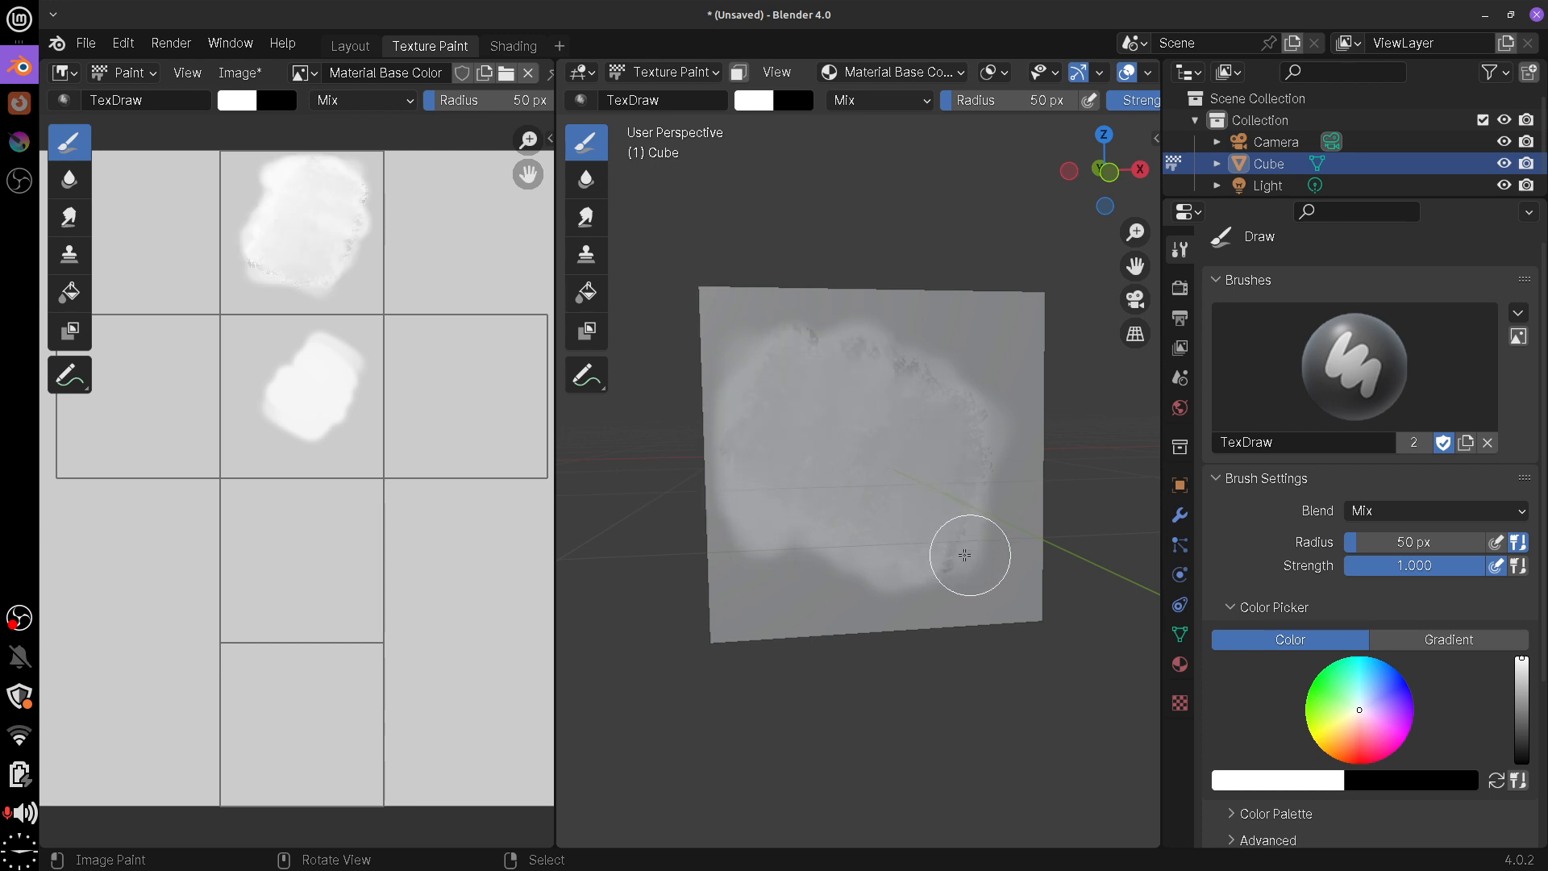
pyautogui.moveTo(965, 554)
pyautogui.mouseDown()
pyautogui.moveTo(922, 519)
pyautogui.moveTo(895, 446)
pyautogui.moveTo(774, 377)
pyautogui.moveTo(892, 474)
pyautogui.mouseUp()
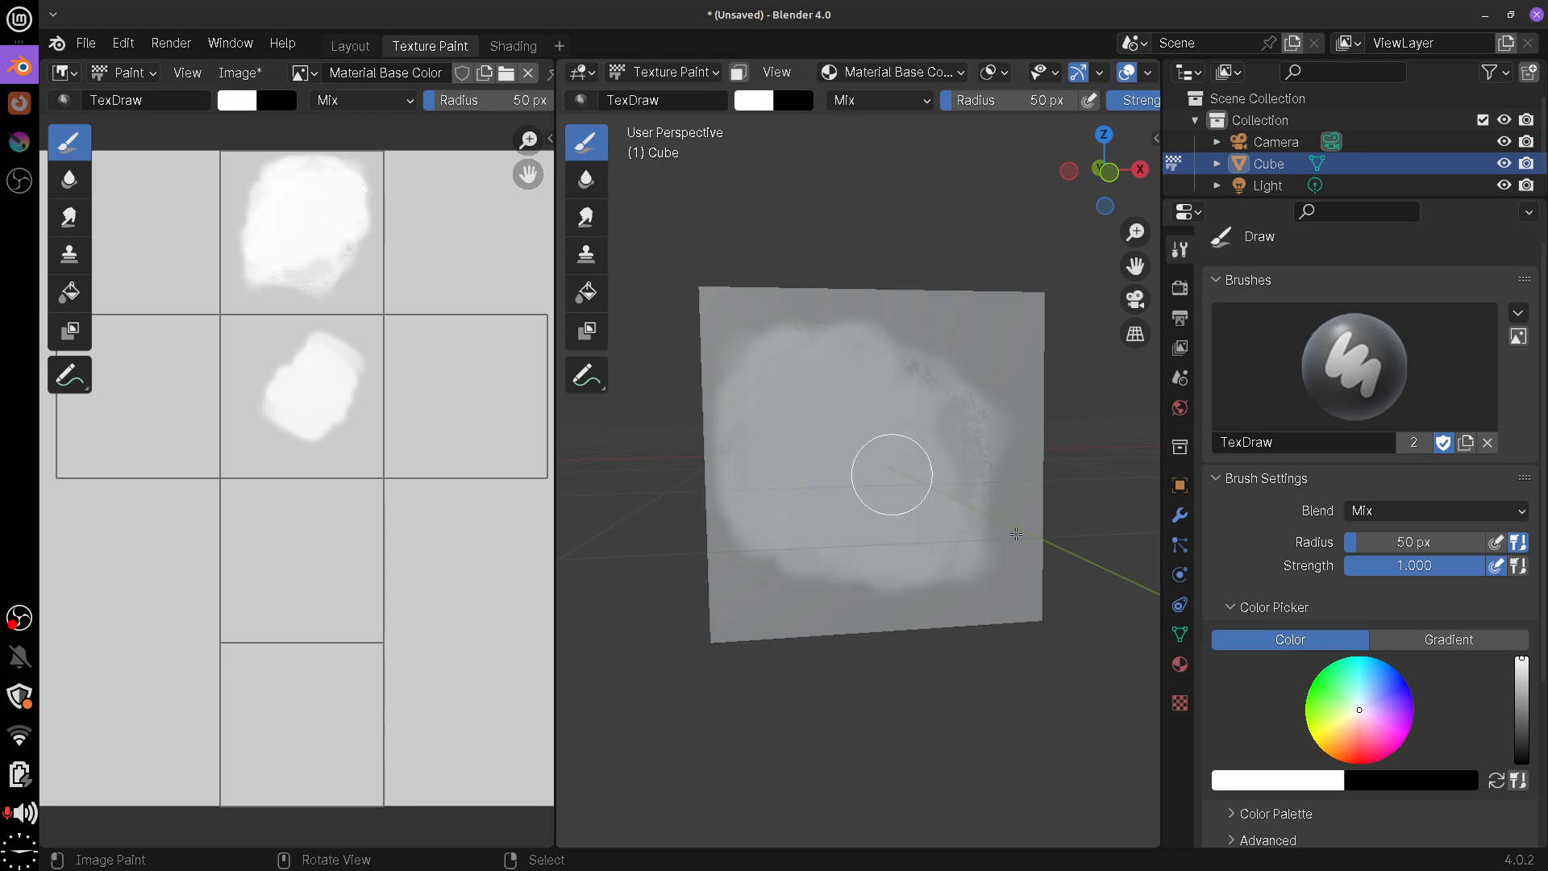
pyautogui.moveTo(1035, 552)
pyautogui.mouseDown()
pyautogui.moveTo(967, 525)
pyautogui.moveTo(867, 380)
pyautogui.moveTo(798, 483)
pyautogui.moveTo(746, 504)
pyautogui.mouseUp()
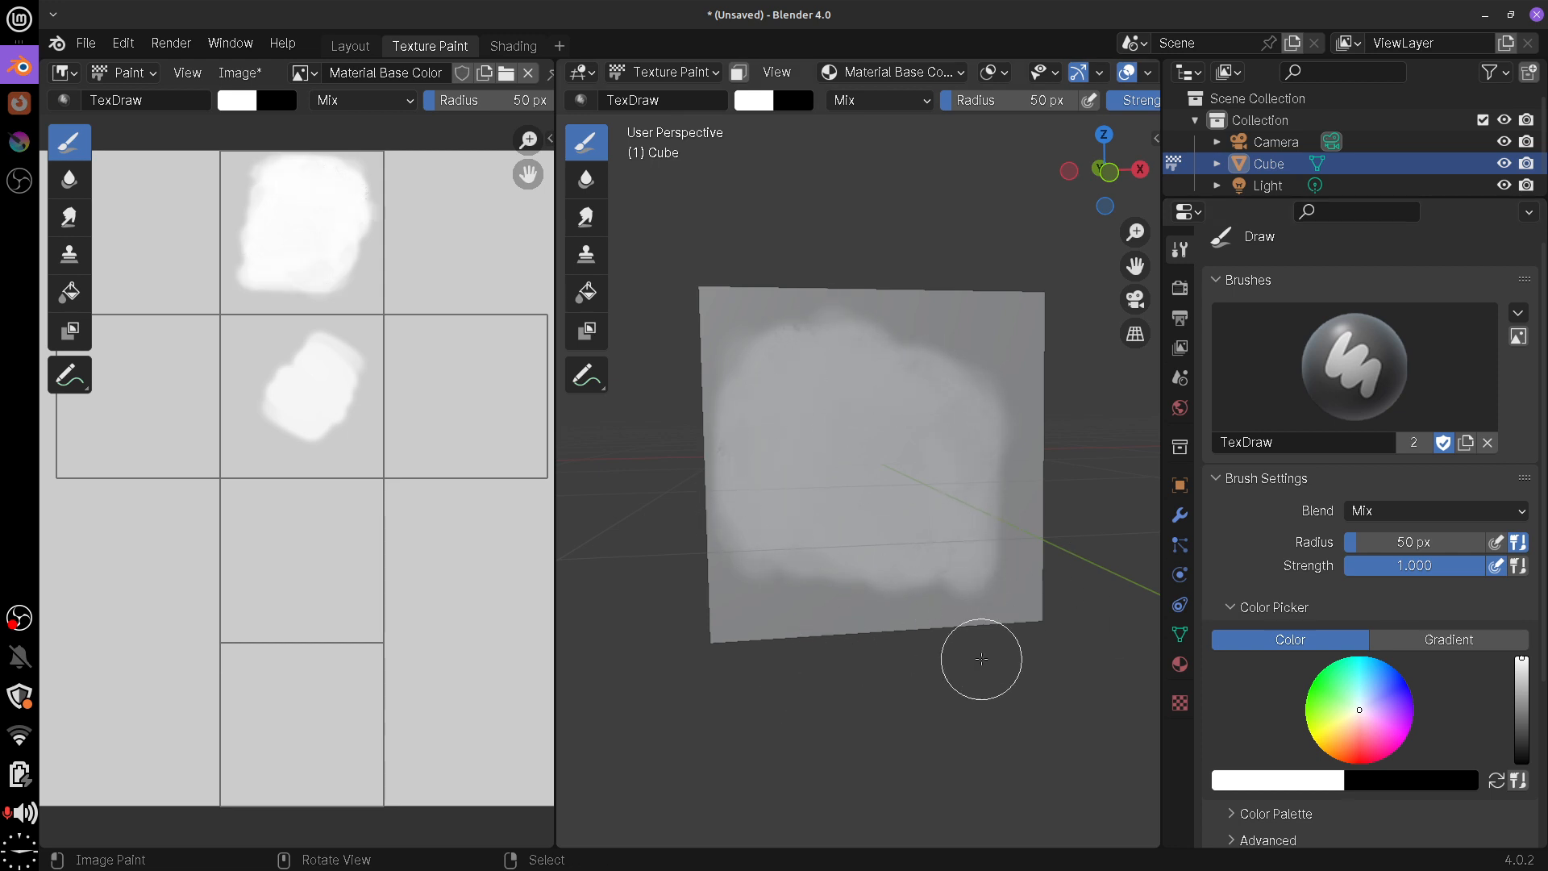
pyautogui.moveTo(943, 616); pyautogui.dragTo(814, 516, button='middle')
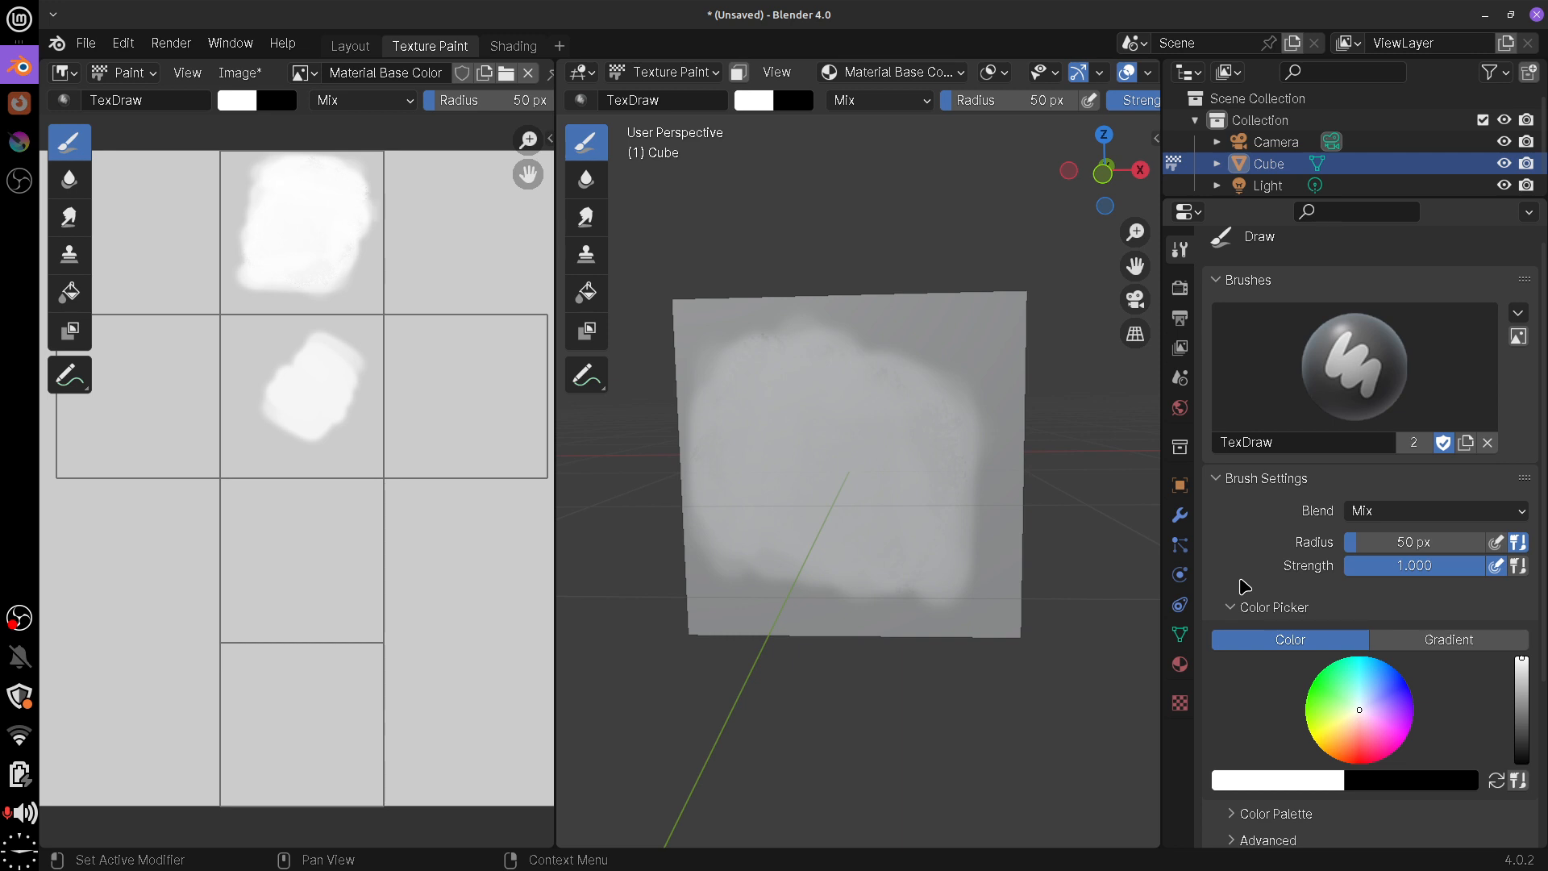
pyautogui.moveTo(805, 519); pyautogui.dragTo(932, 542, button='middle')
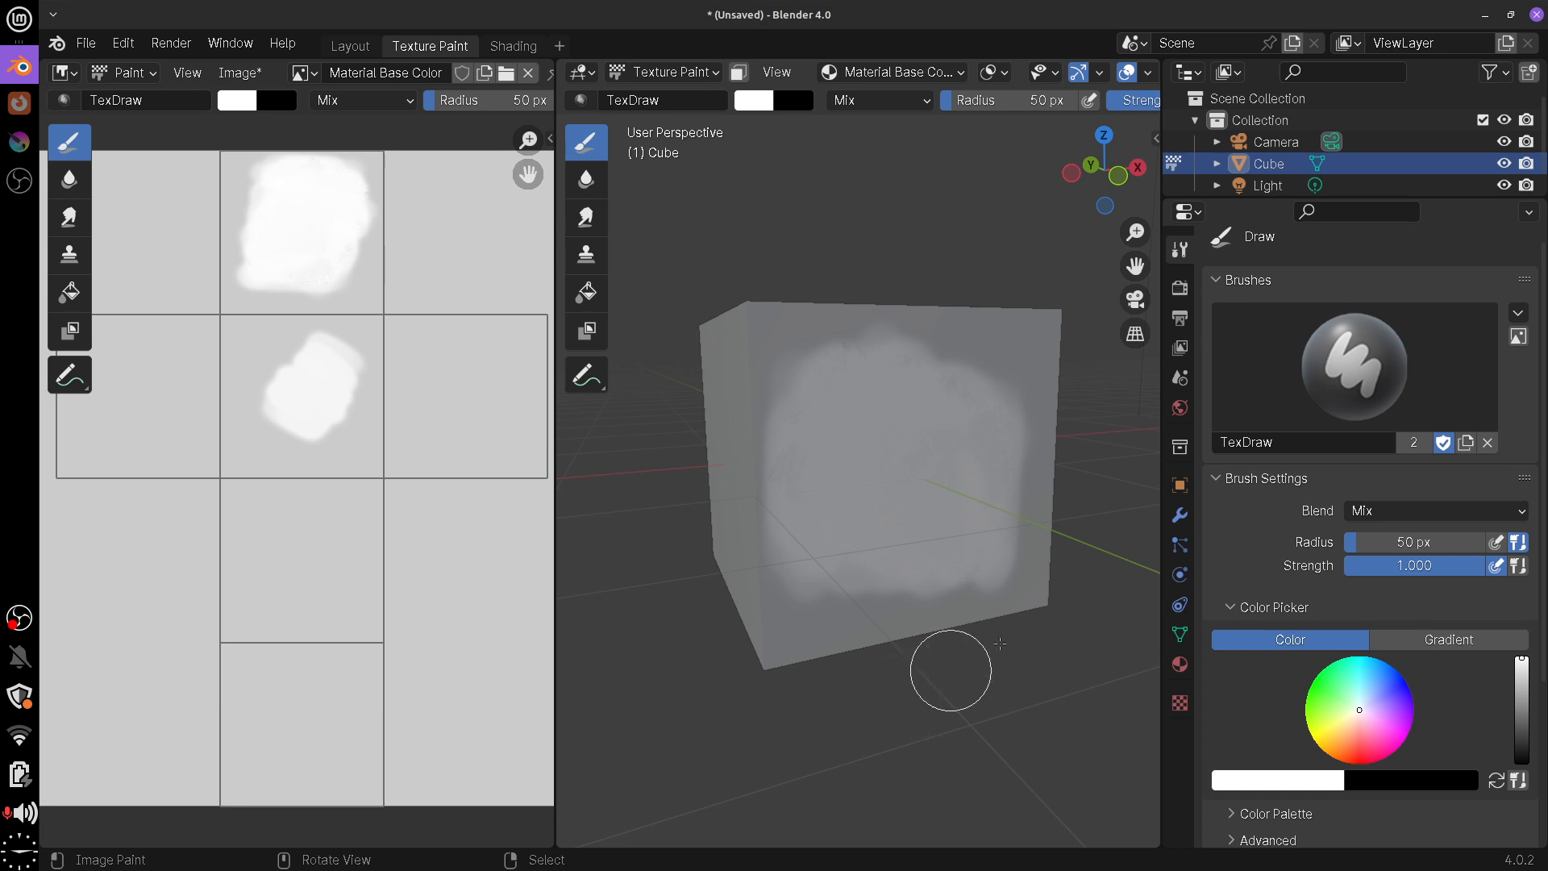
# Examine the TexDraw brush's special options, including its enabled modes and image paint tool settings
pyautogui.click(1342, 358)
pyautogui.click(1358, 355)
pyautogui.click(1518, 314)
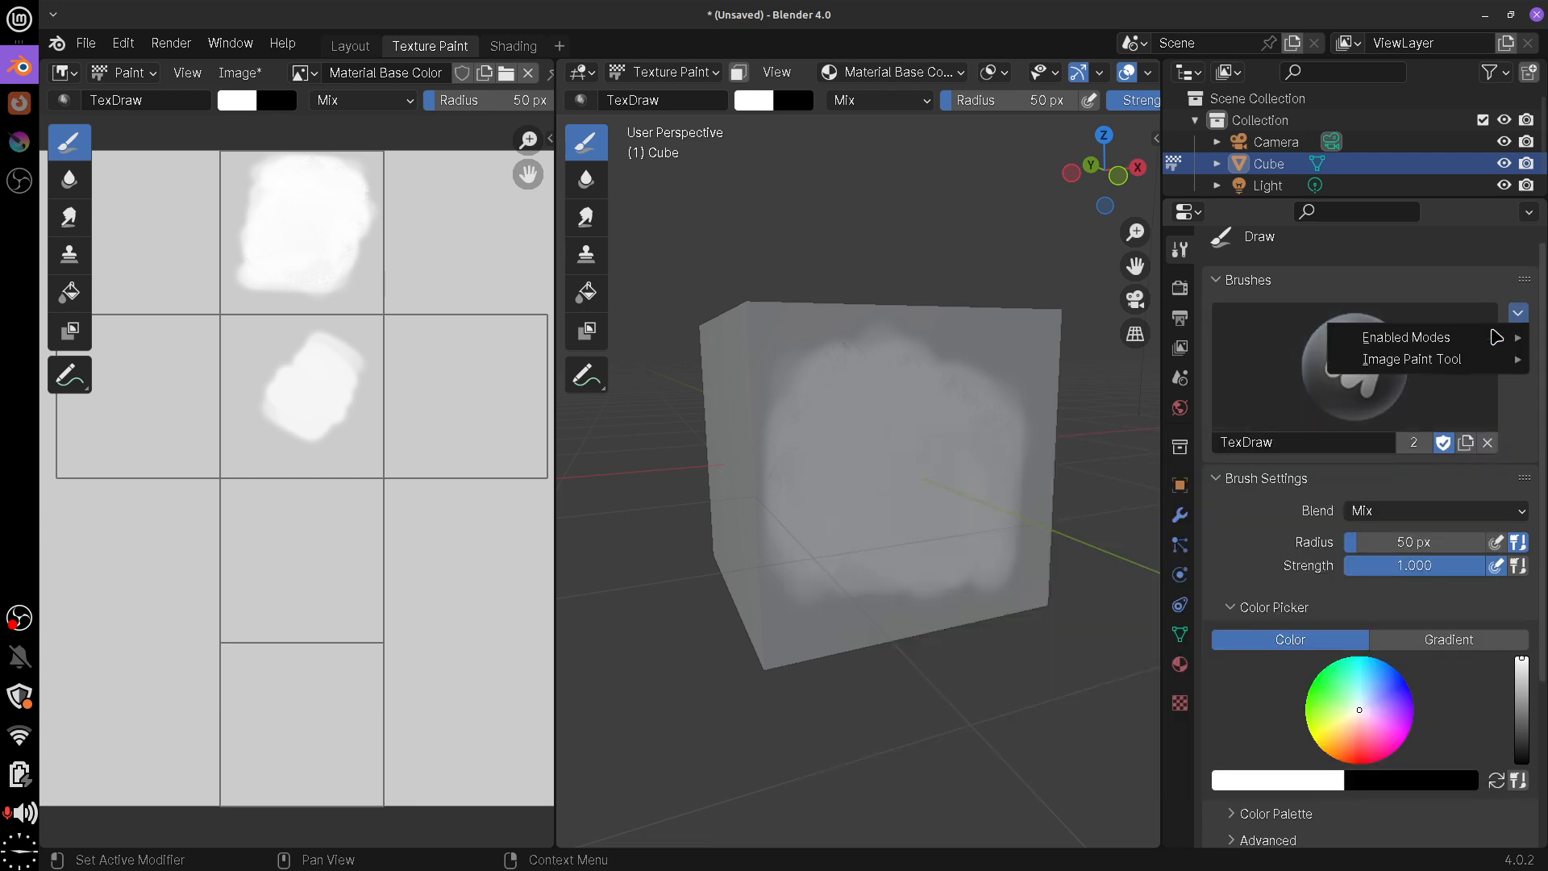
pyautogui.moveTo(1474, 345)
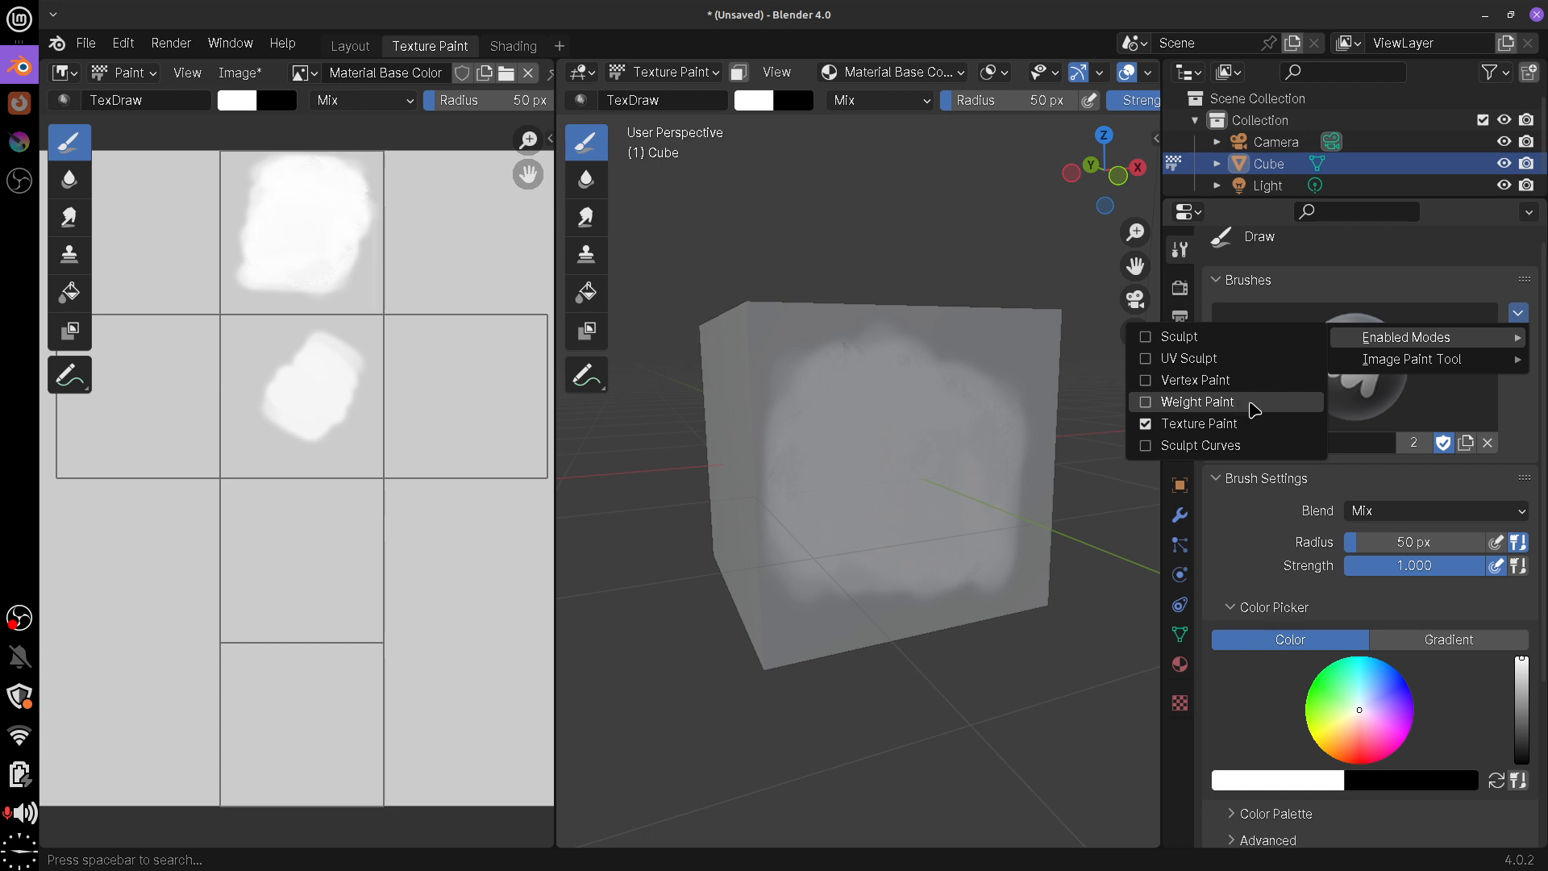
pyautogui.moveTo(1435, 362)
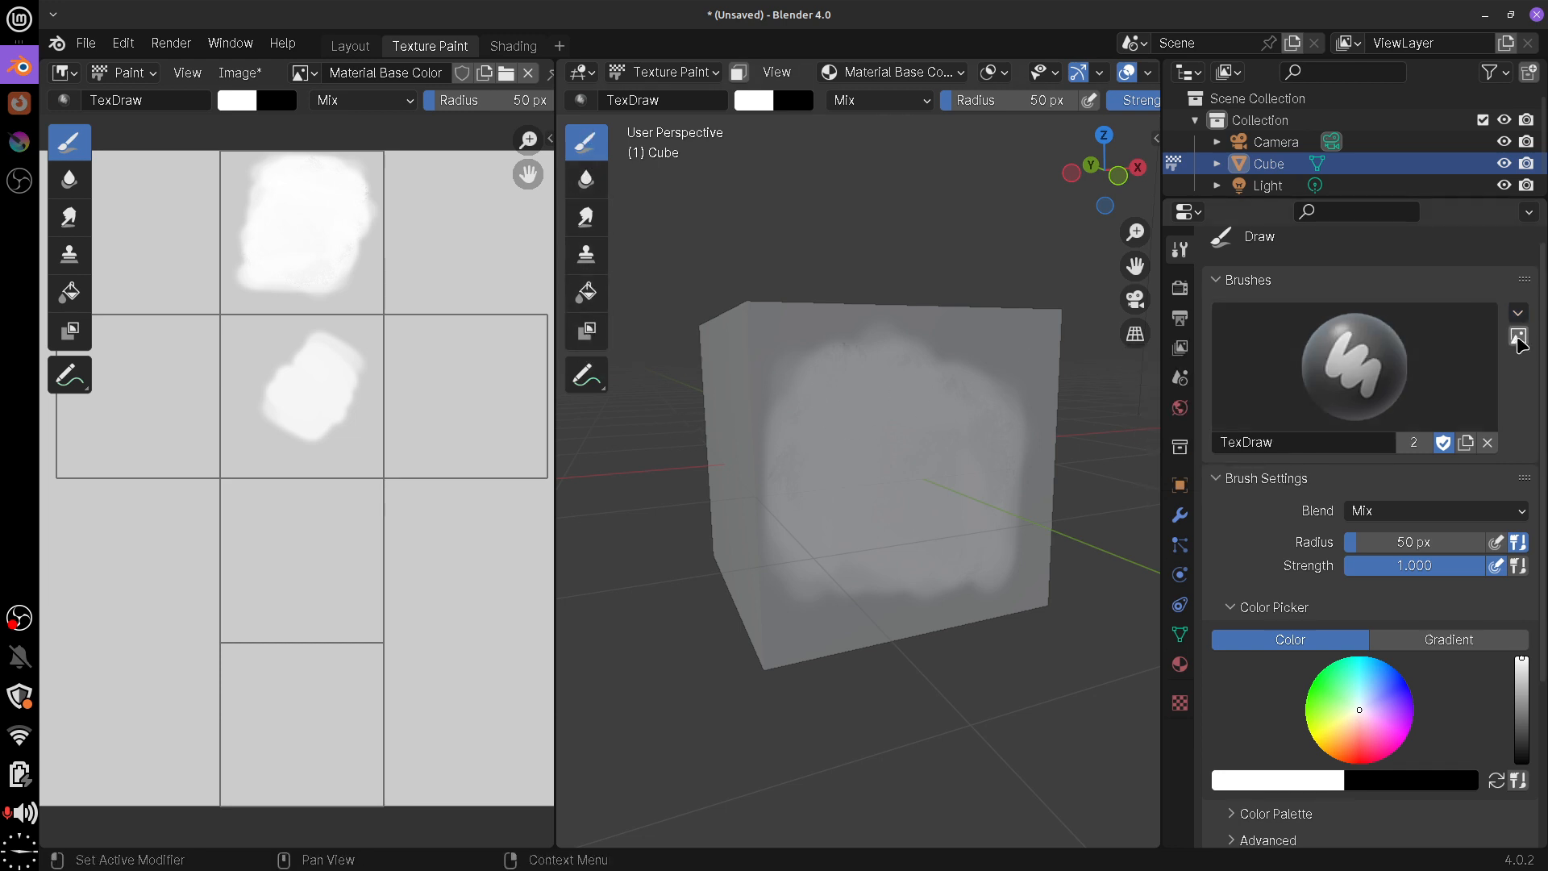
pyautogui.click(1518, 312)
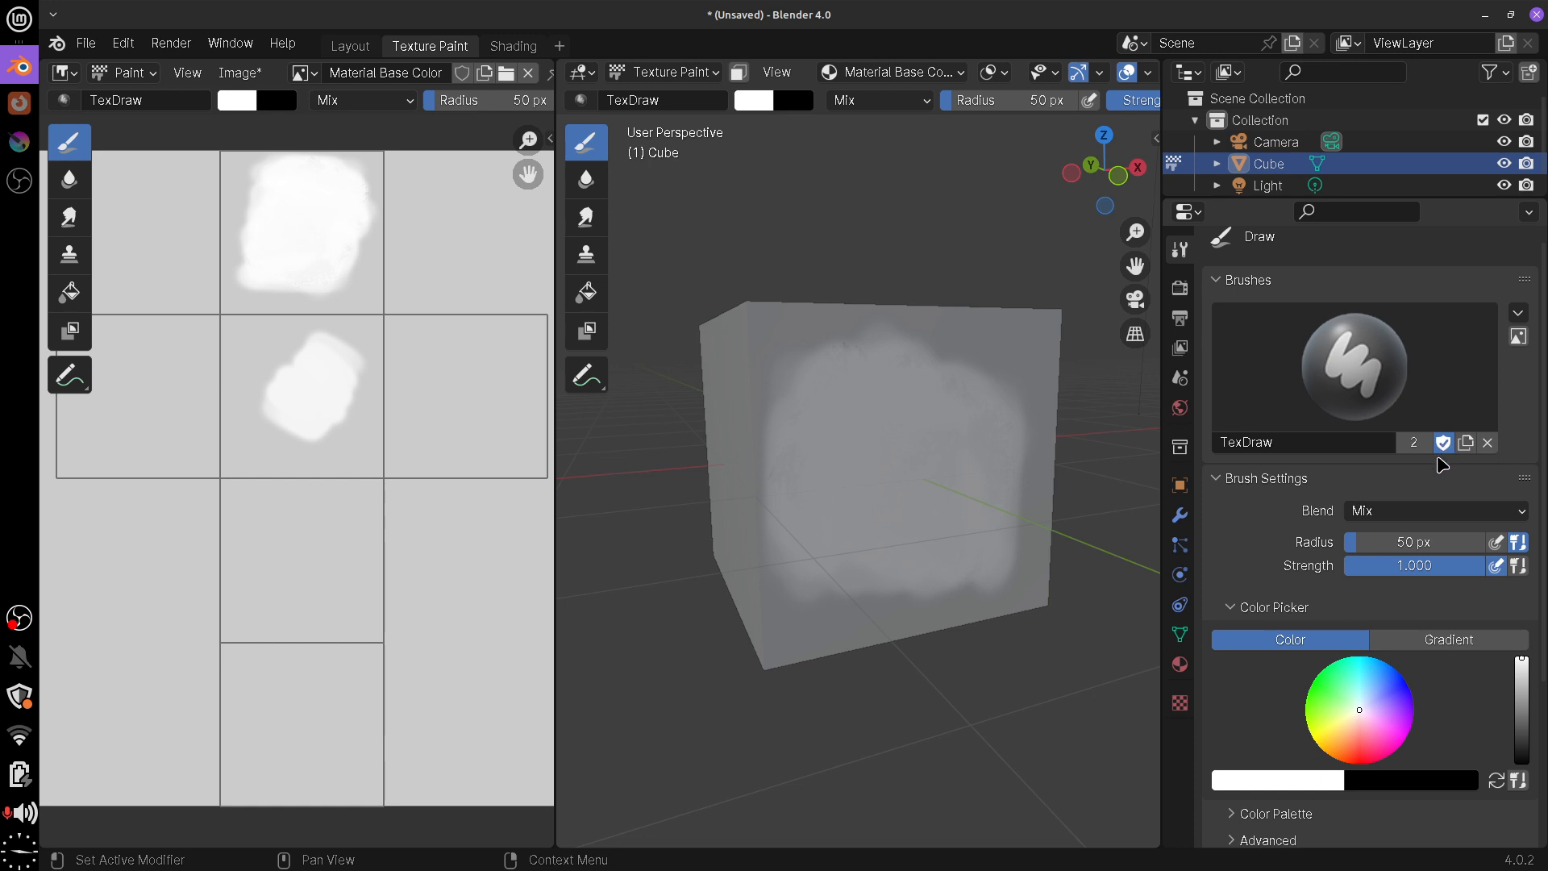
# Select the AcrylicJitter brush and unlink it from the active brush slot
pyautogui.click(1348, 363)
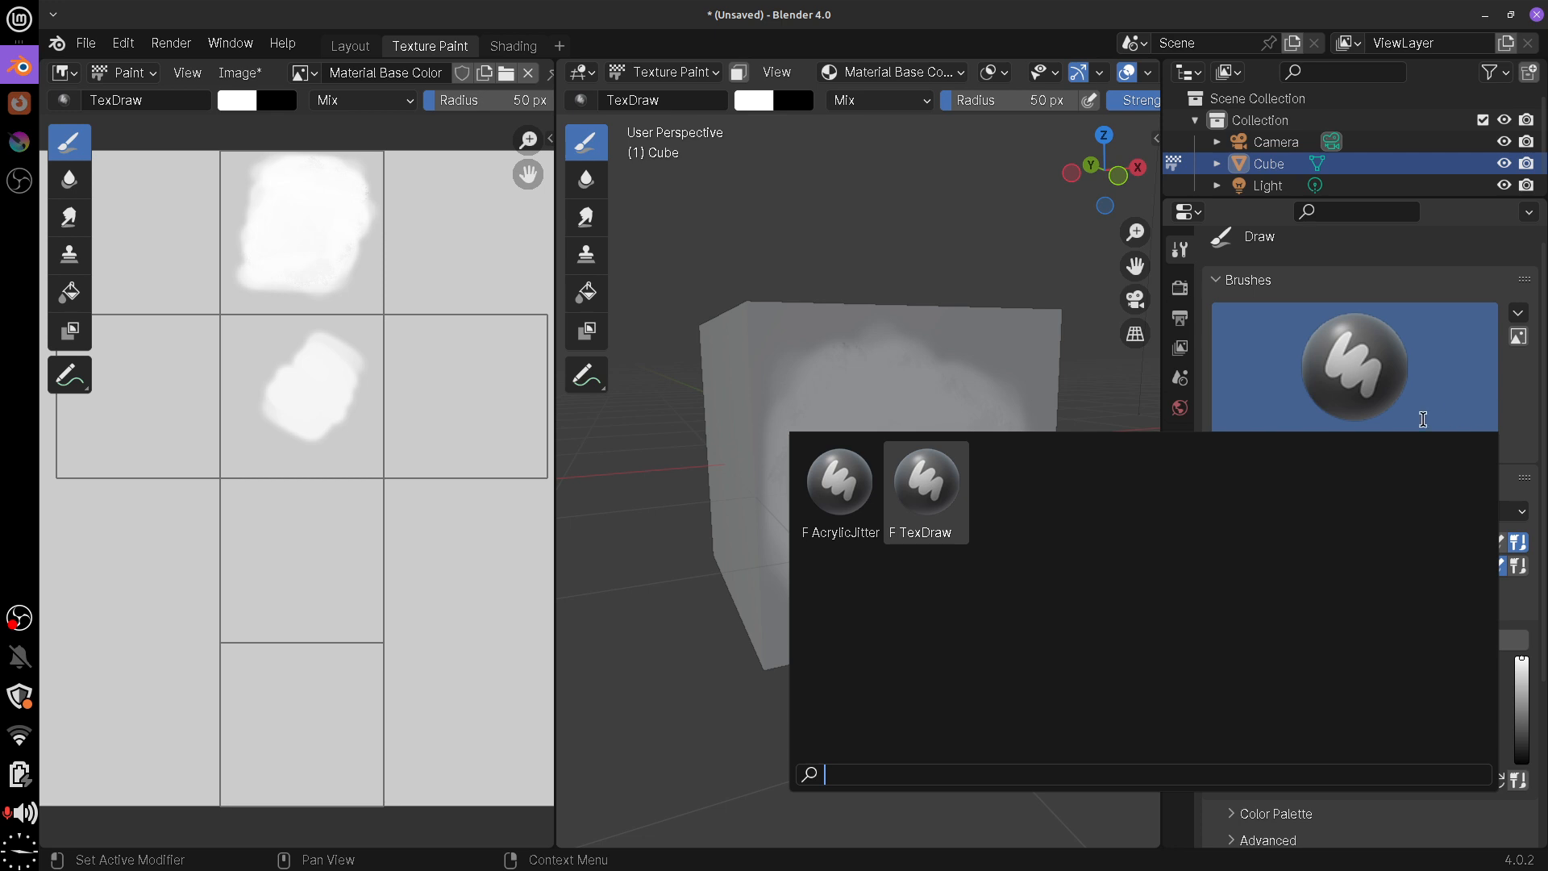
pyautogui.click(839, 483)
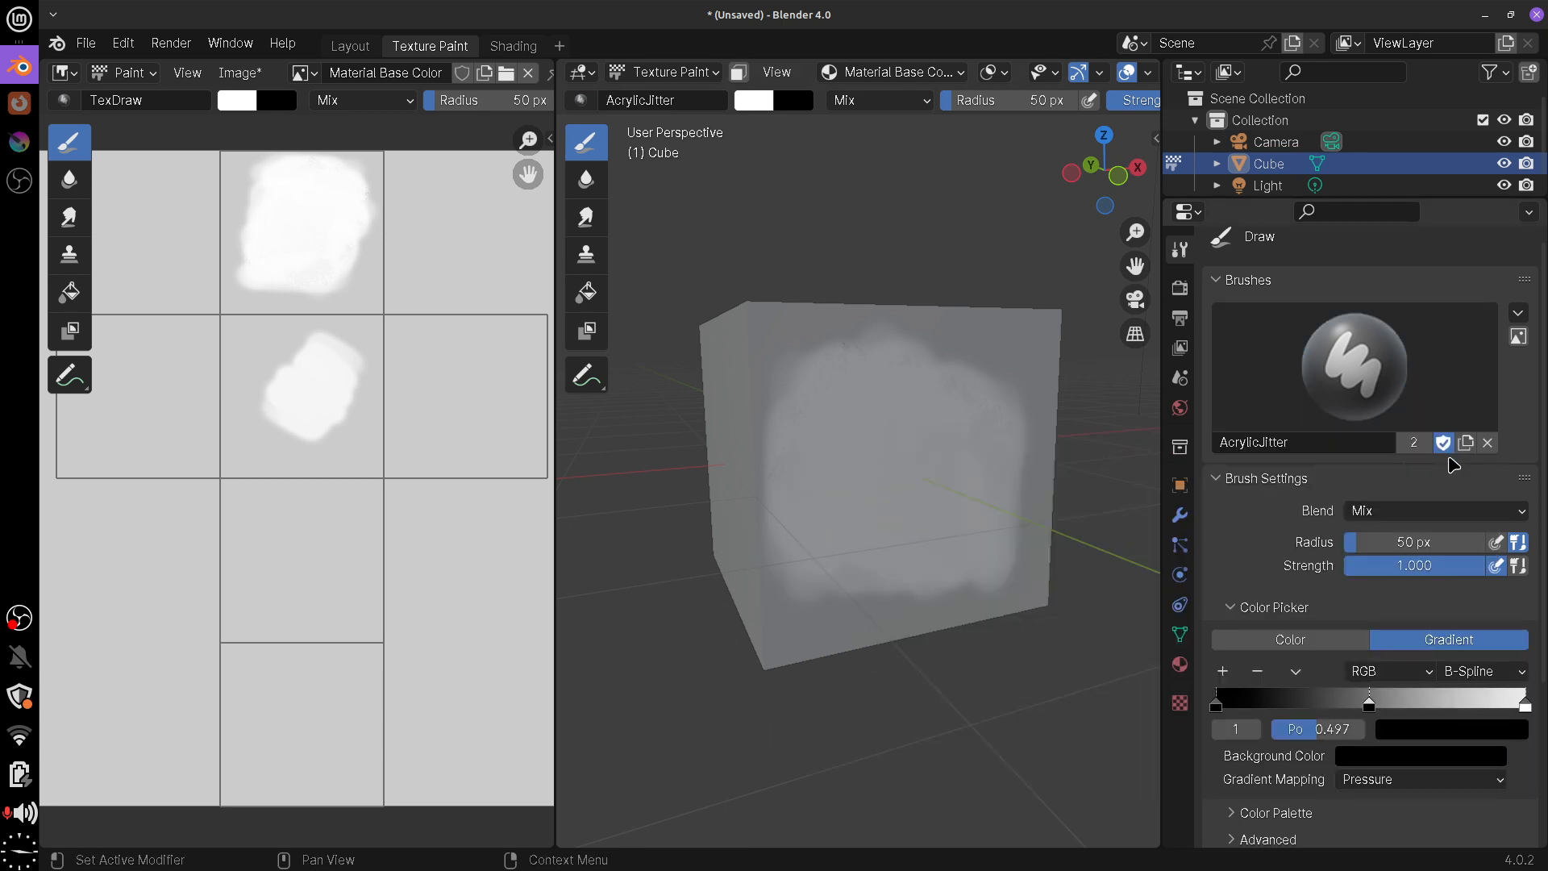
pyautogui.click(1488, 443)
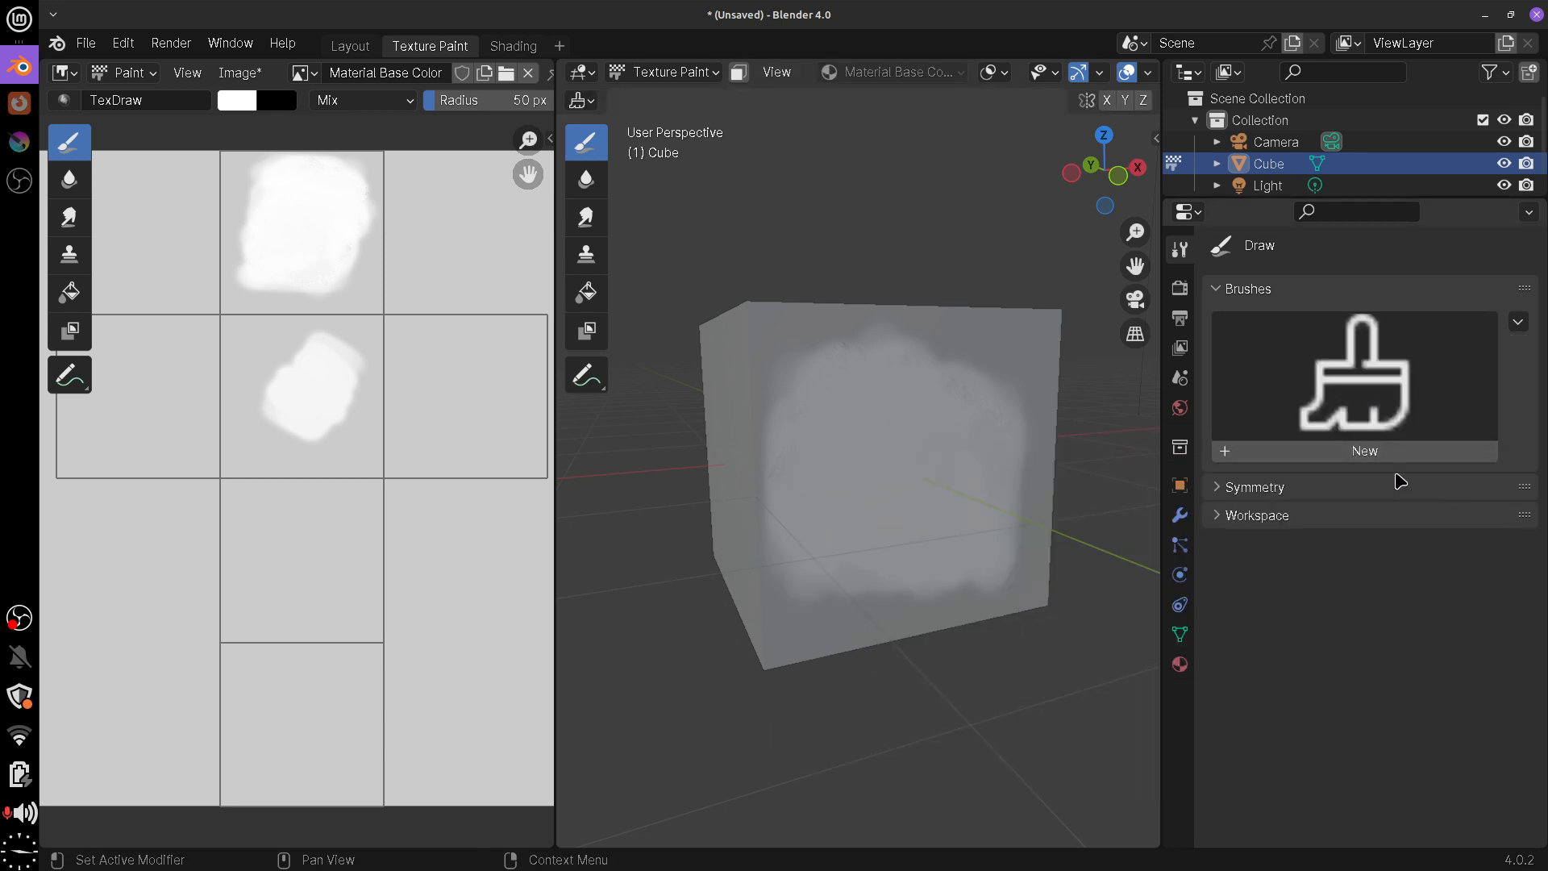
# Assign the AcrylicJitter brush to the empty slot again and turn on its fake user
pyautogui.click(1352, 370)
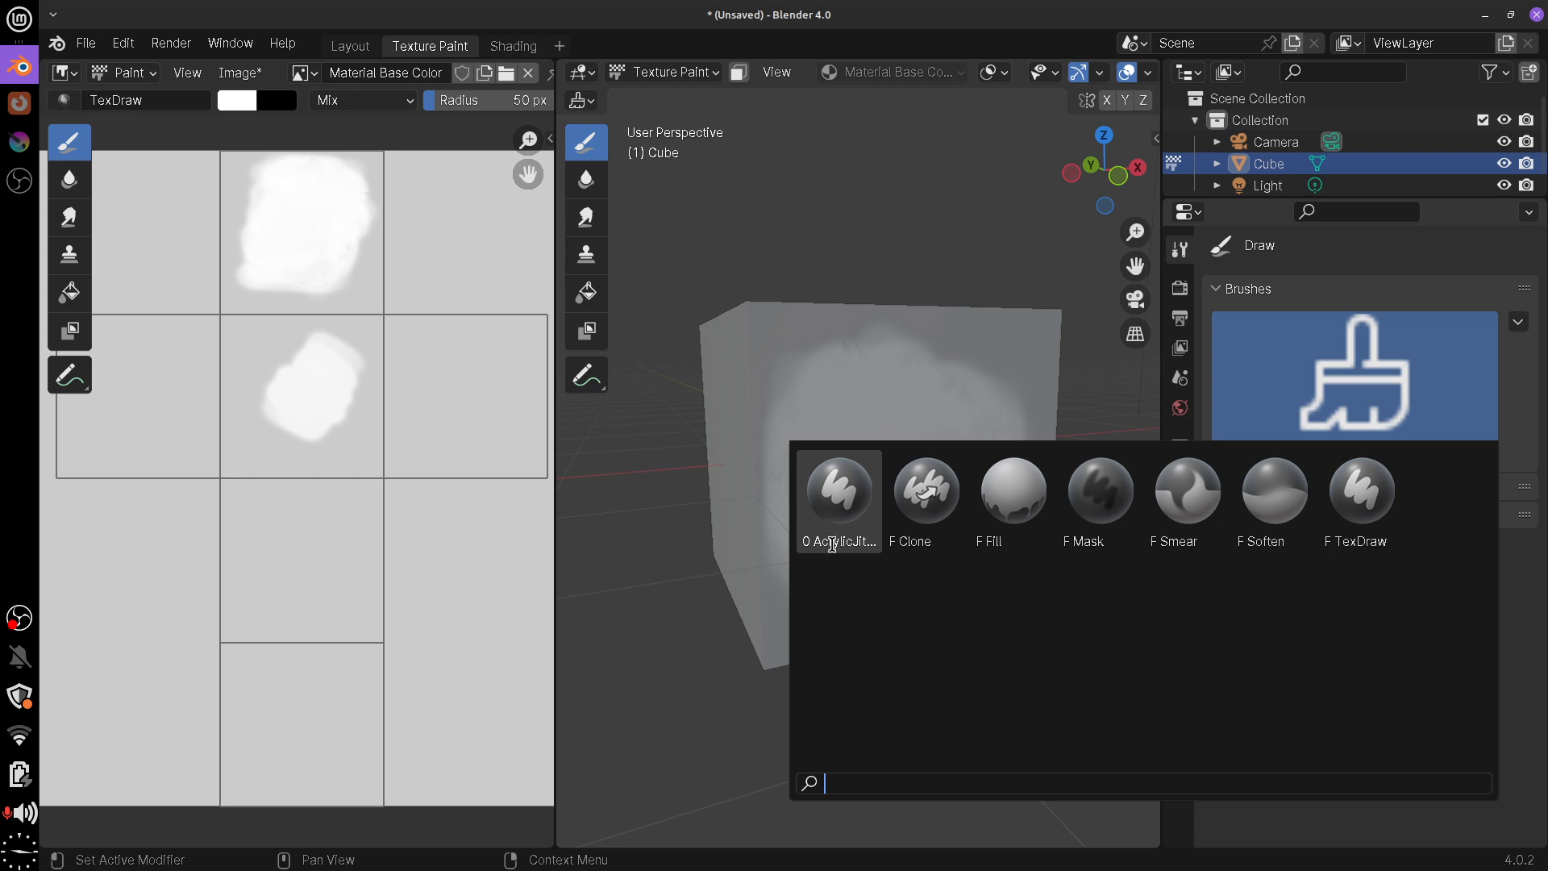
pyautogui.click(839, 513)
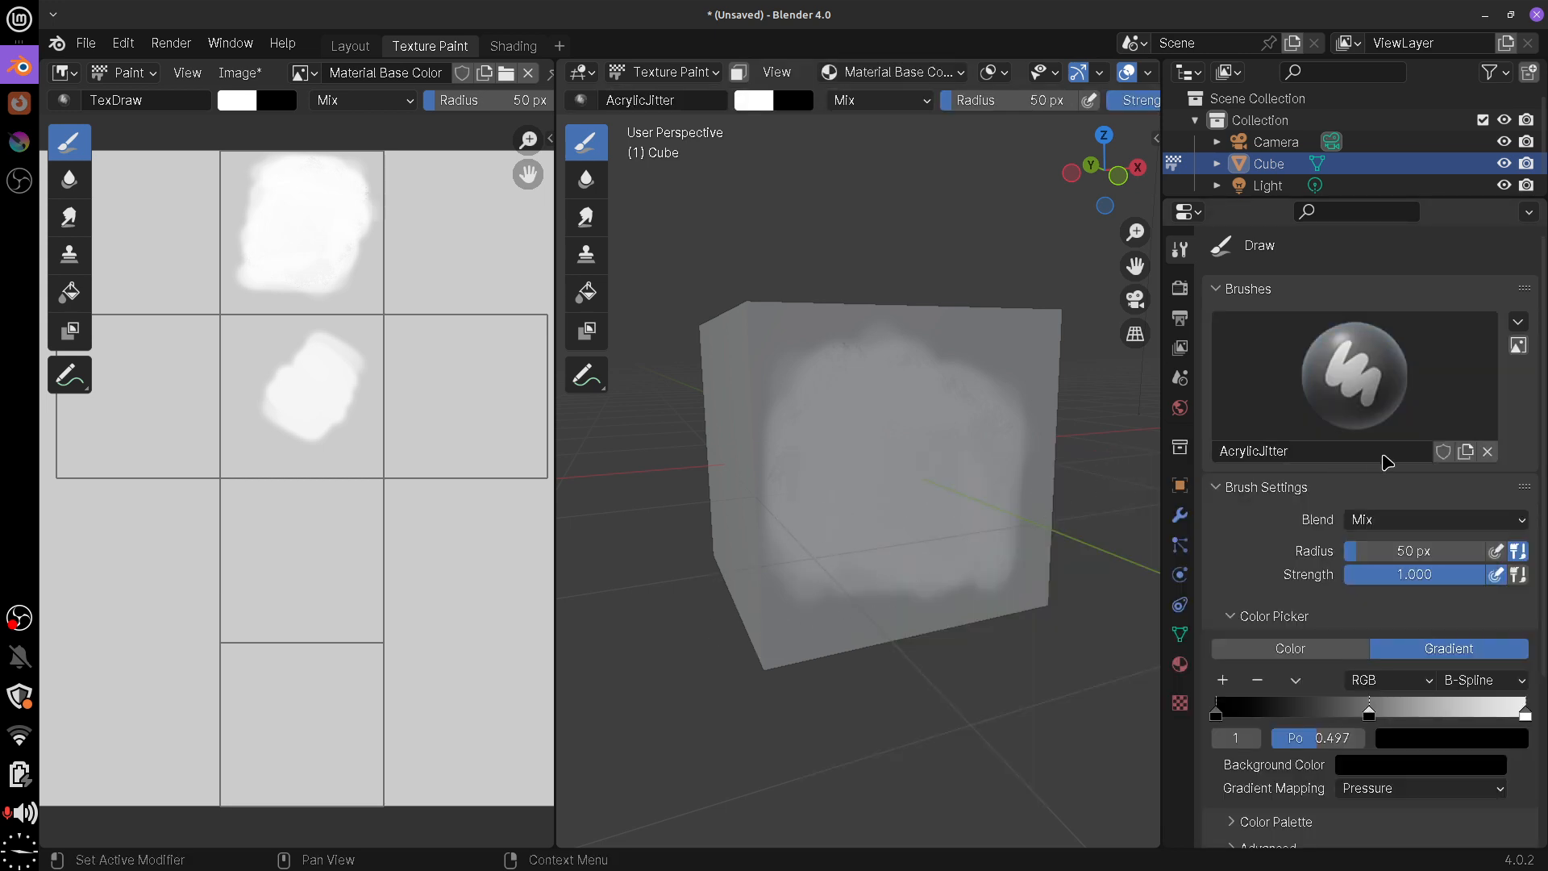
pyautogui.click(1442, 454)
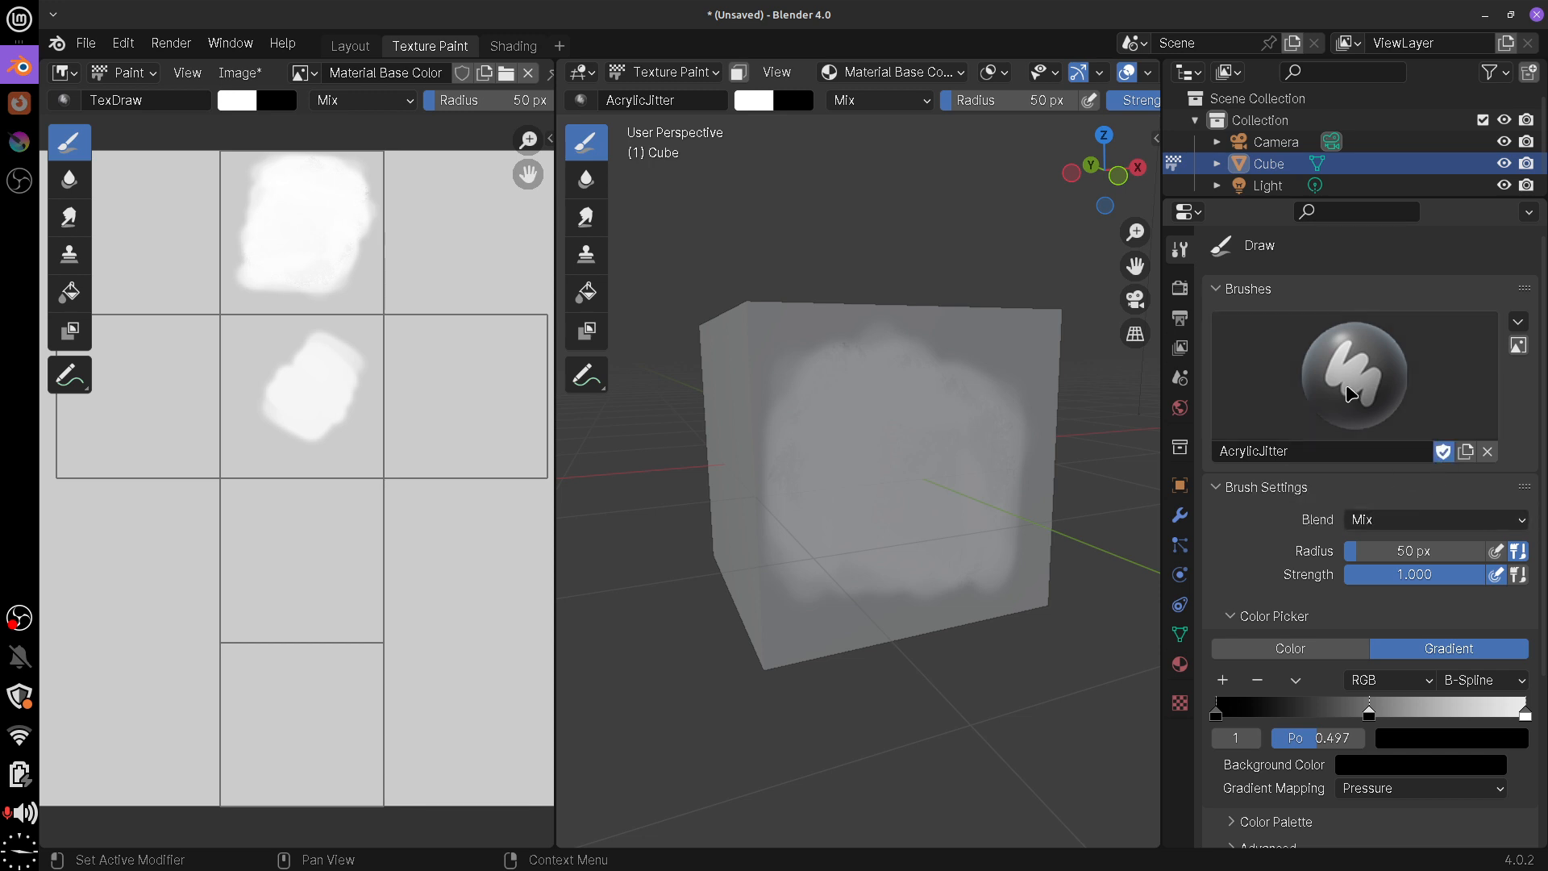
# Switch to the TexDraw brush and duplicate it as a new brush
pyautogui.click(1351, 394)
pyautogui.click(1383, 413)
pyautogui.click(926, 494)
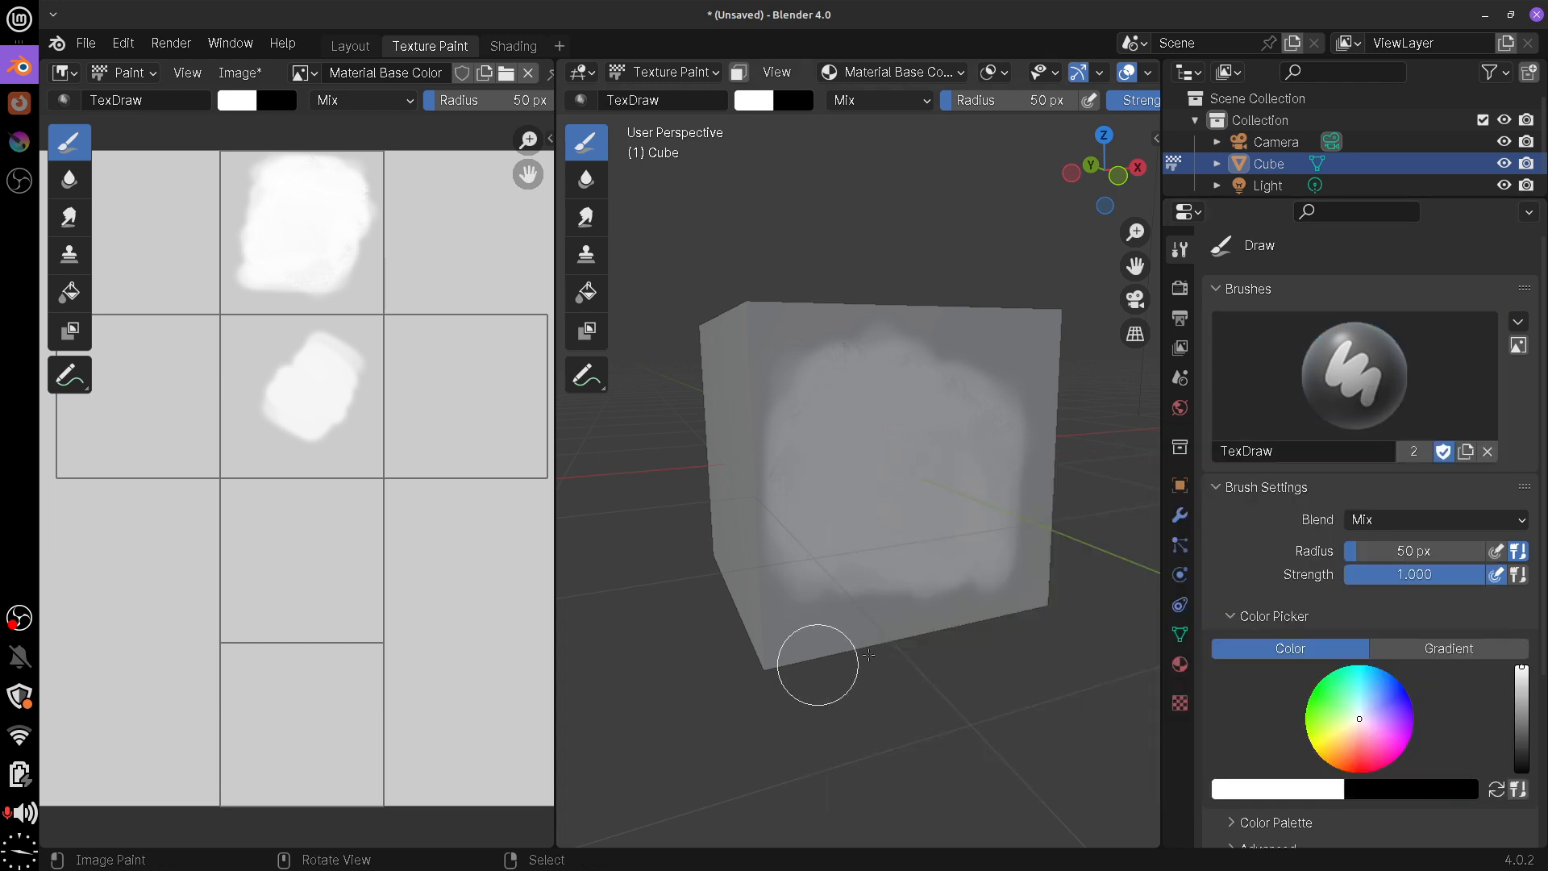
pyautogui.click(1466, 453)
pyautogui.click(1355, 378)
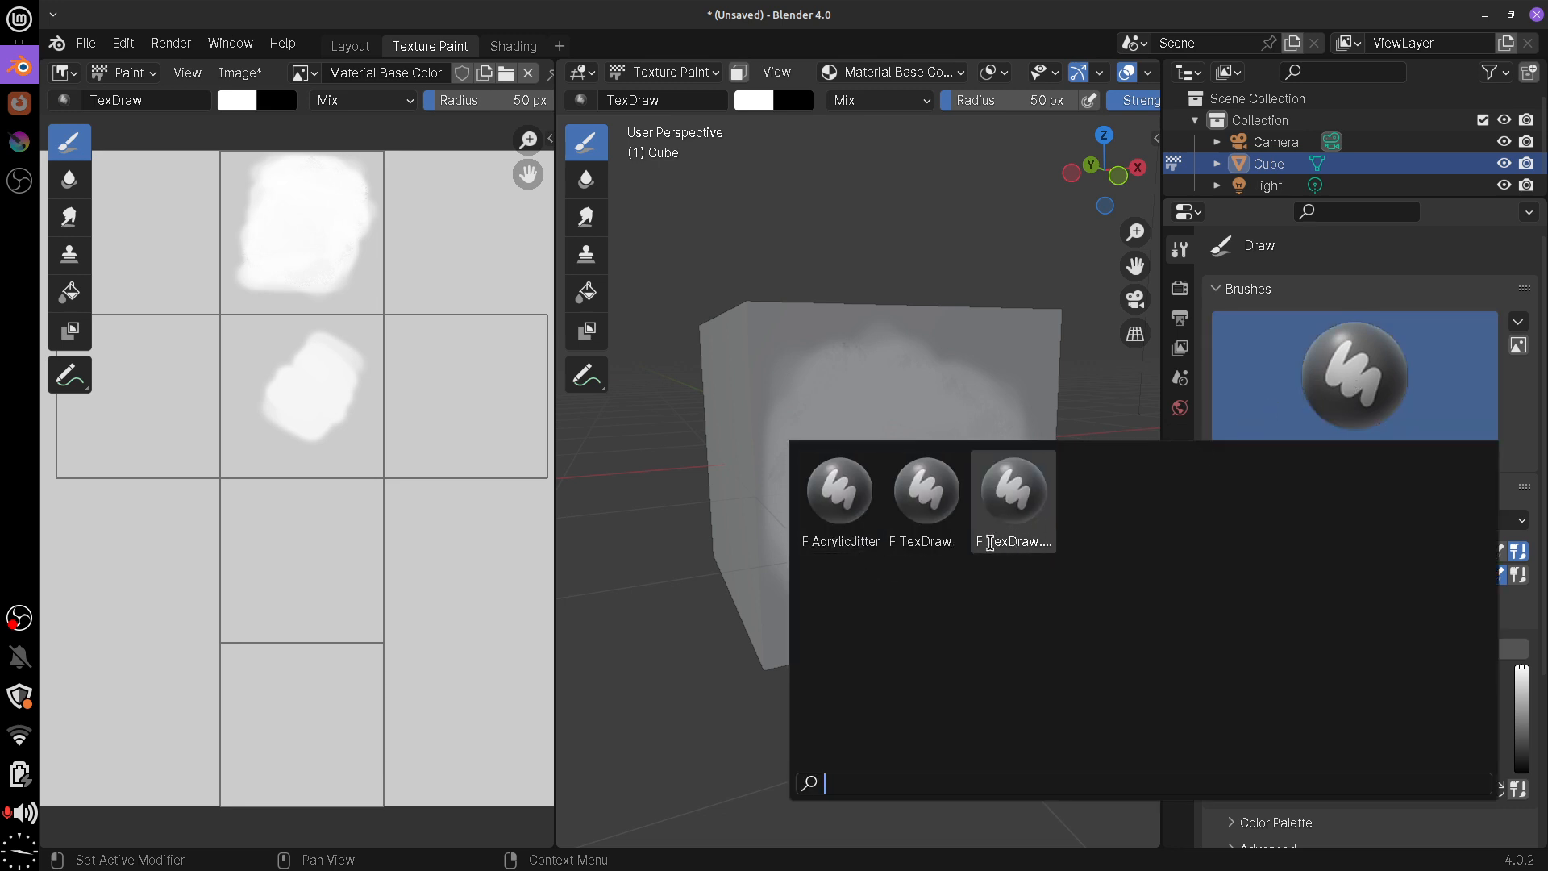
# Rename the duplicated TexDraw brush as UdanBrush
pyautogui.click(1311, 450)
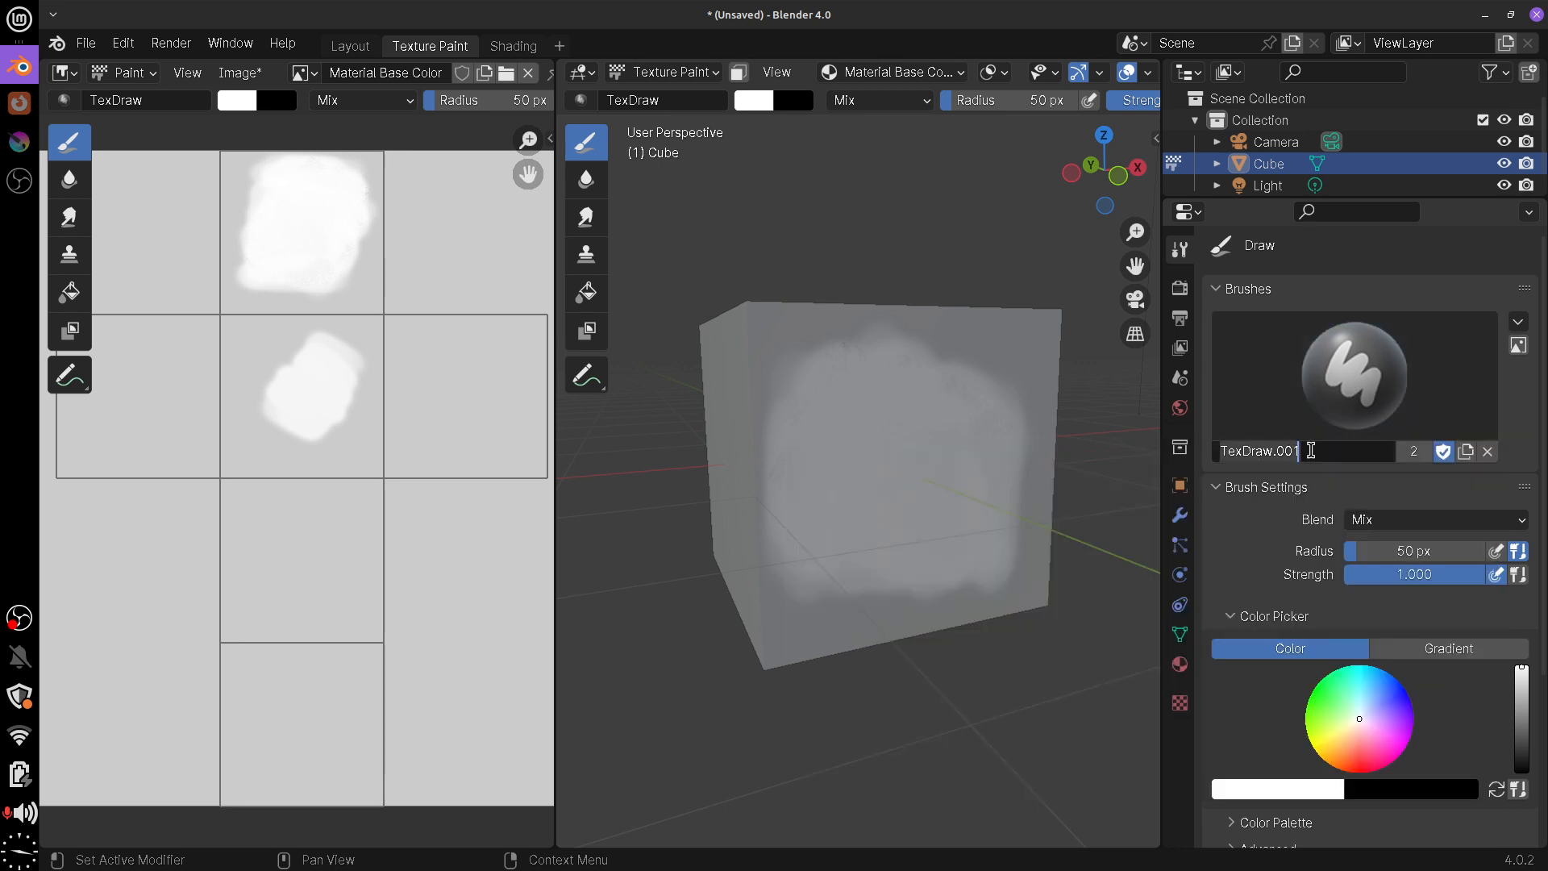
pyautogui.hotkey('ctrl', 'a')
pyautogui.press('BackSpace')
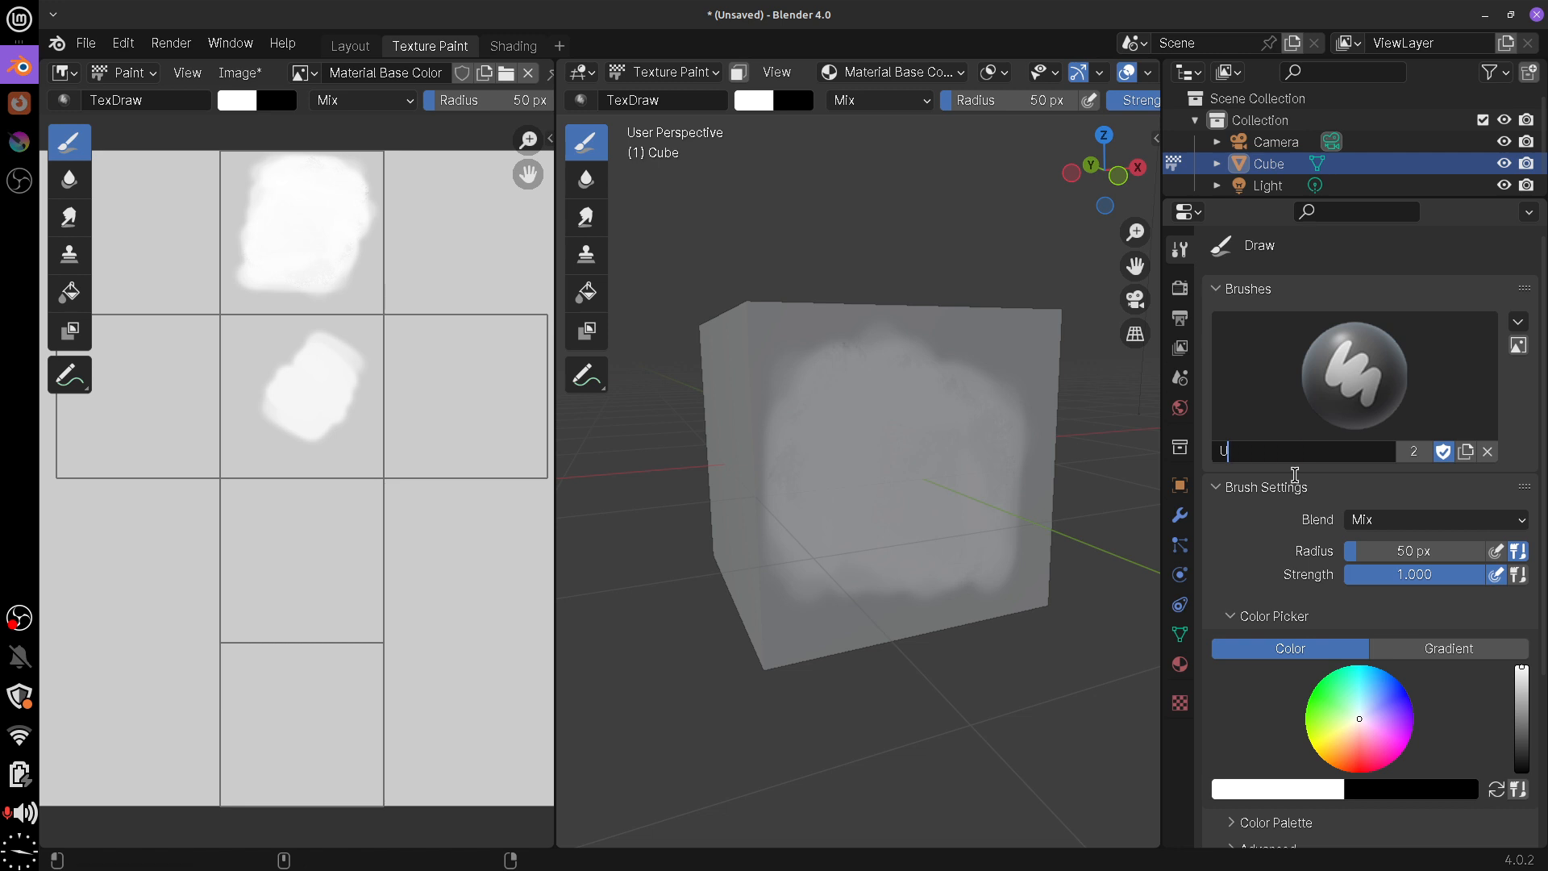
pyautogui.write('UdanBrush')
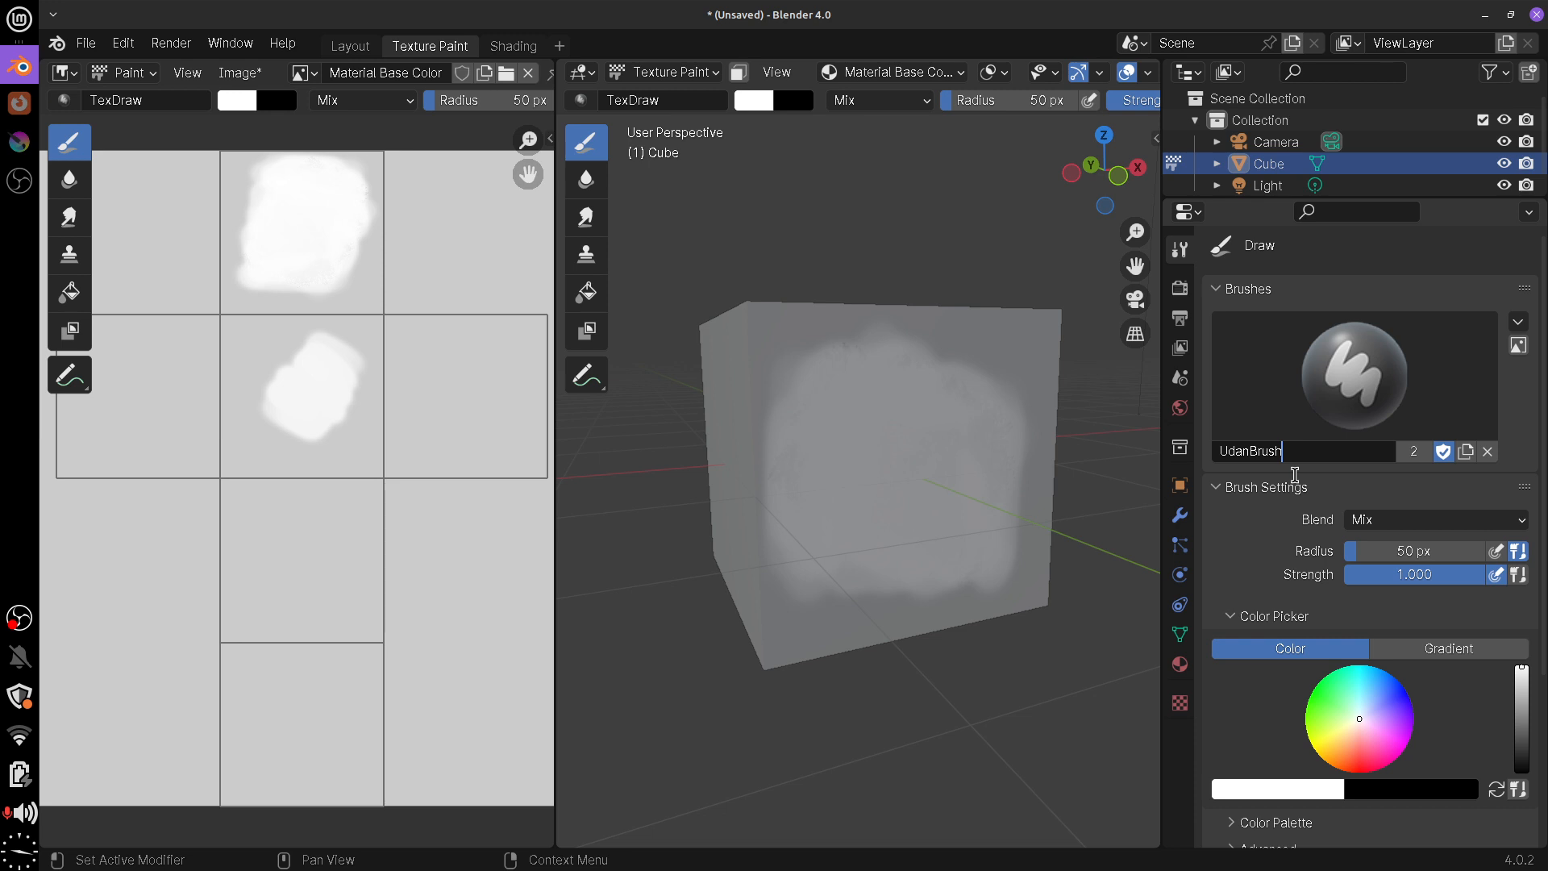
pyautogui.press('Return')
# Turn on the custom icon for UdanBrush, browse for an icon image without choosing one, and turn the custom icon off
pyautogui.click(1518, 347)
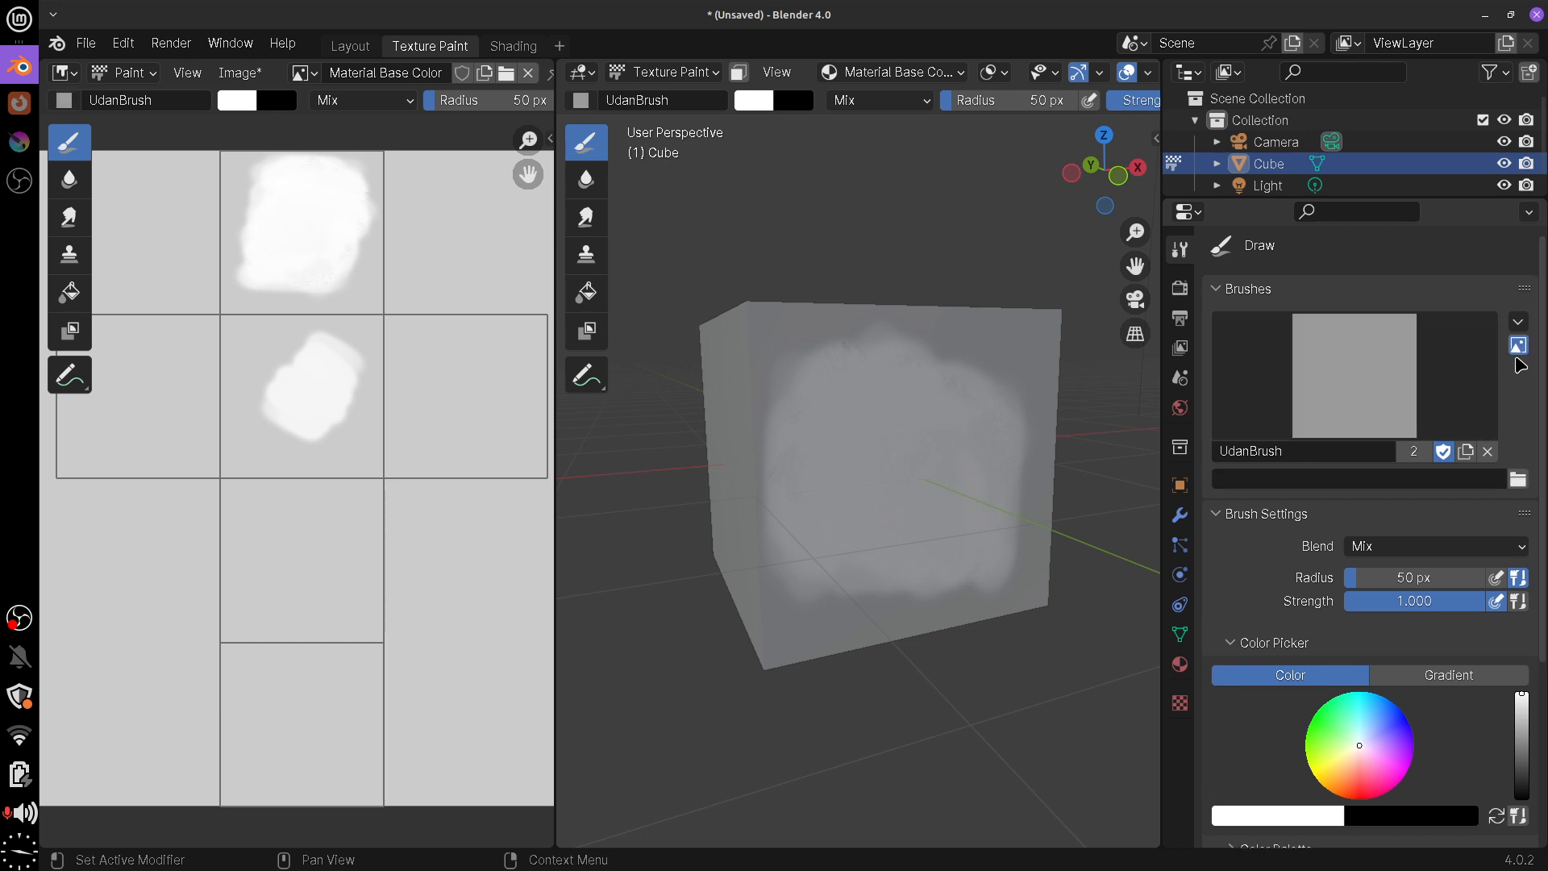
pyautogui.click(1518, 353)
pyautogui.click(1518, 353)
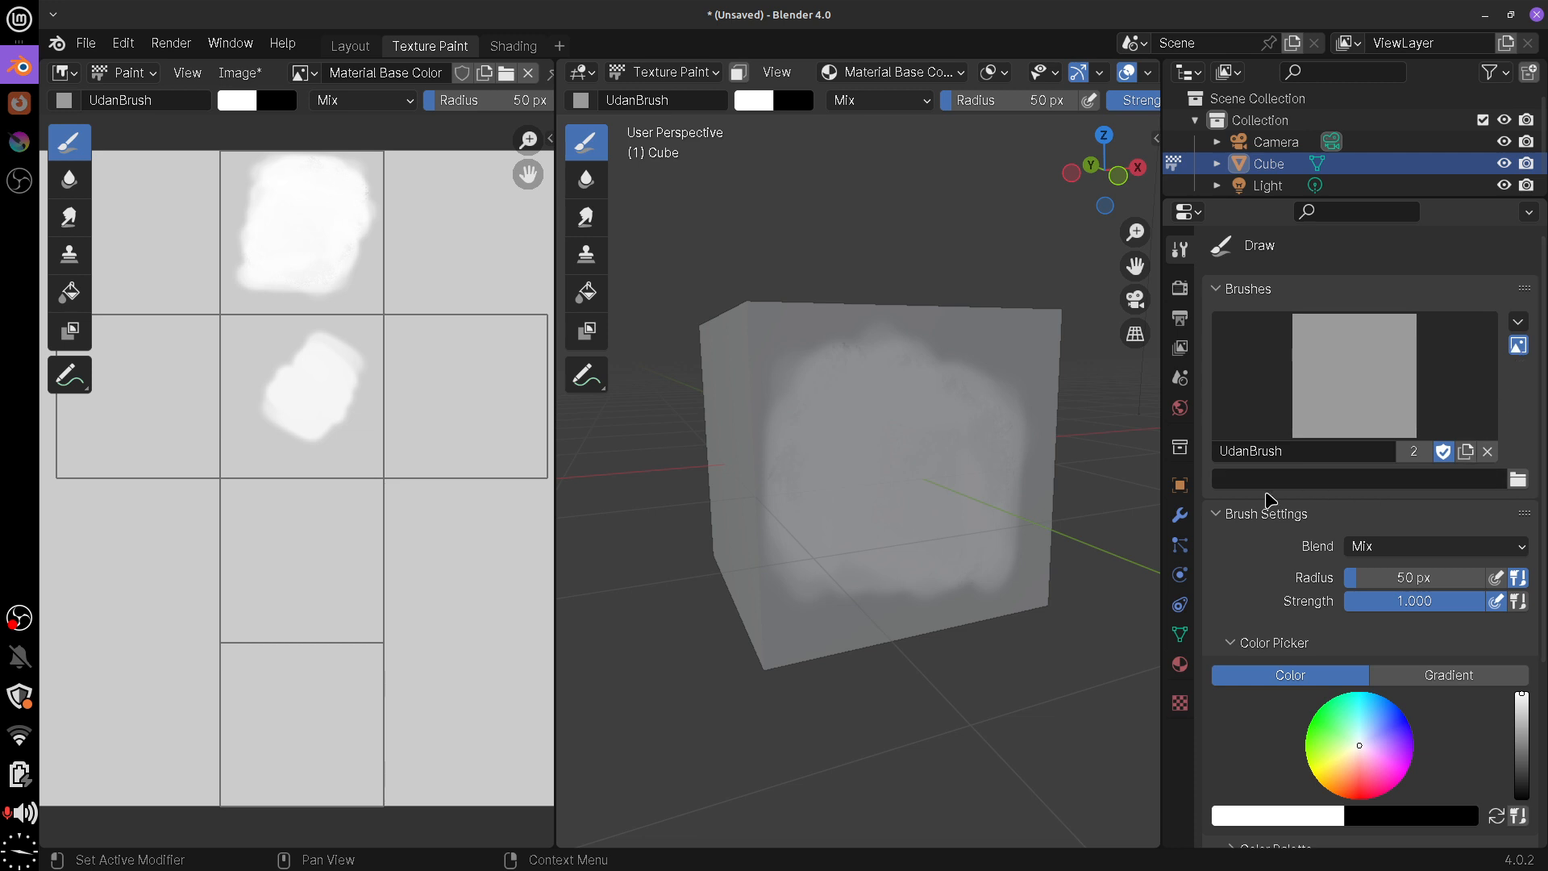
pyautogui.click(1518, 480)
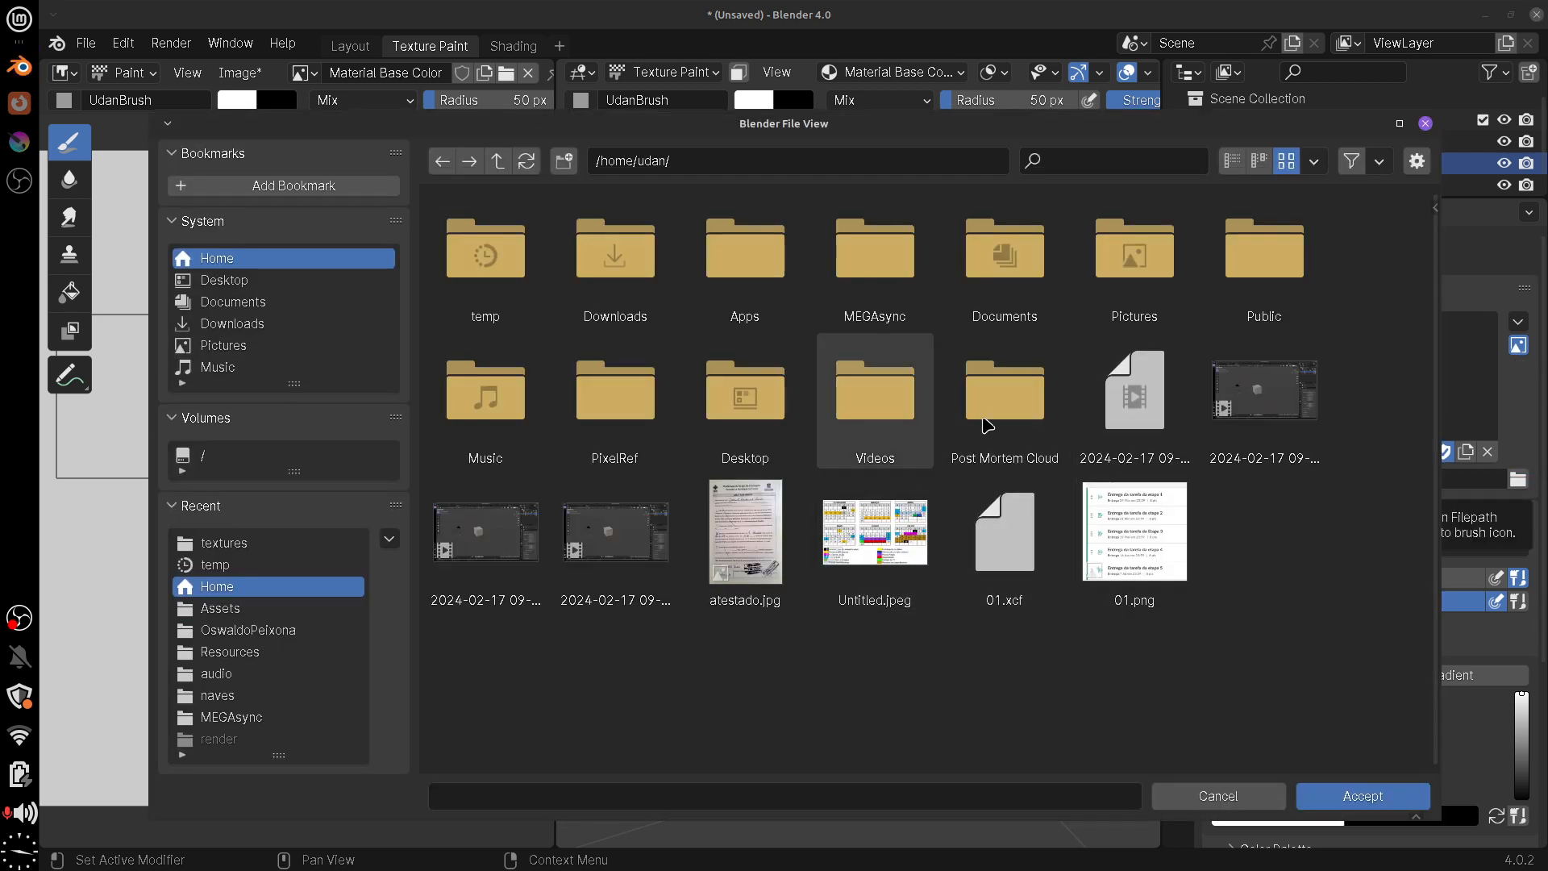
pyautogui.click(1426, 123)
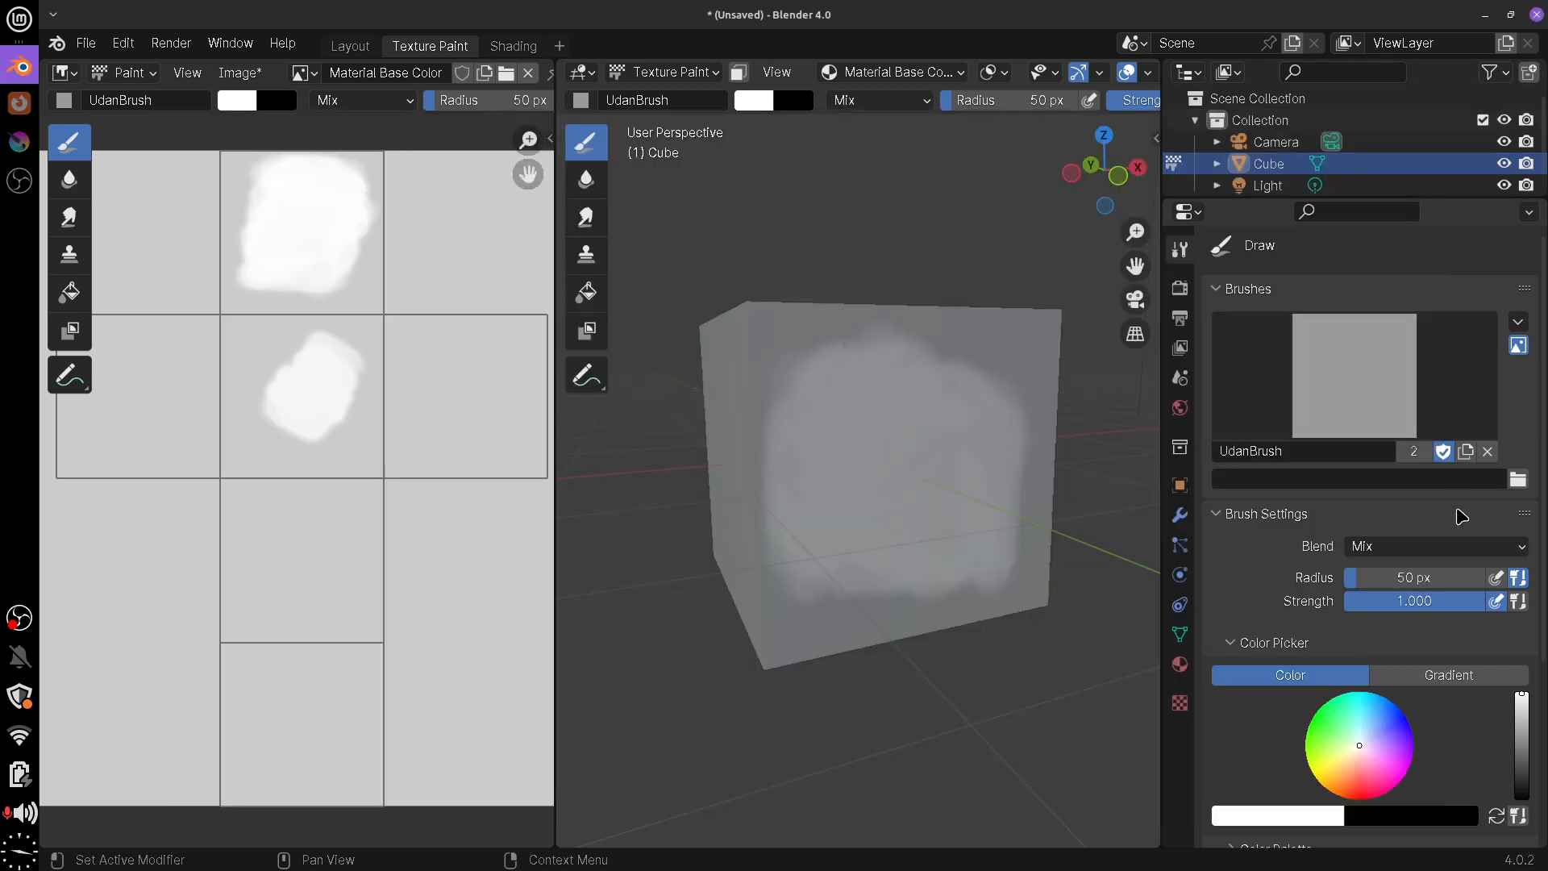
pyautogui.click(1518, 345)
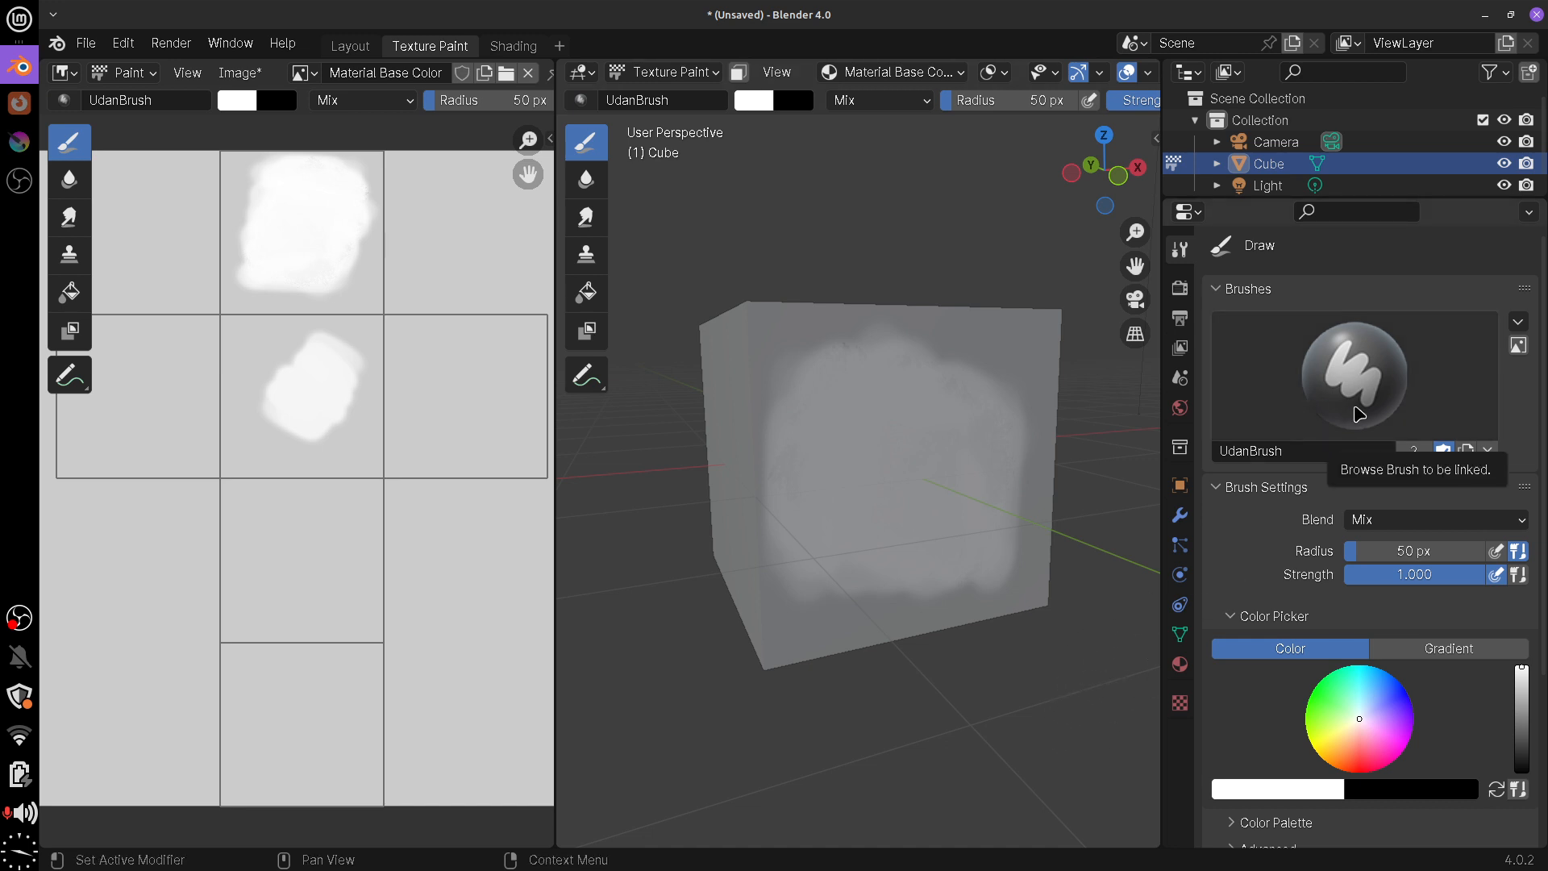
# Switch to Krita to view its illustrated brush presets, and return to Blender
pyautogui.hotkey('alt', 'Tab')
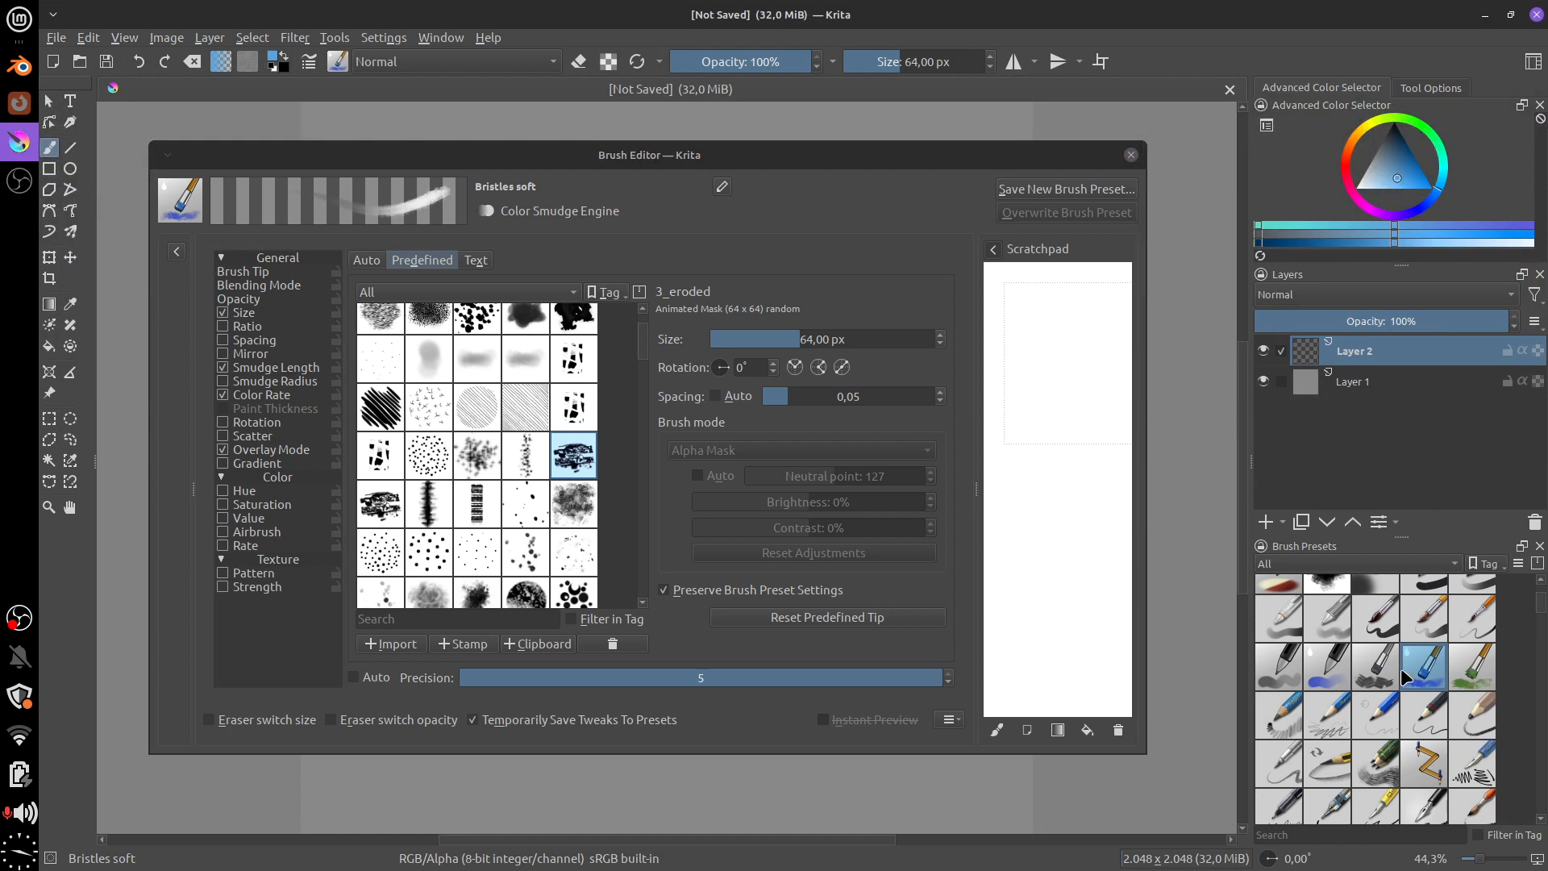
pyautogui.moveTo(1401, 668)
pyautogui.click(1485, 15)
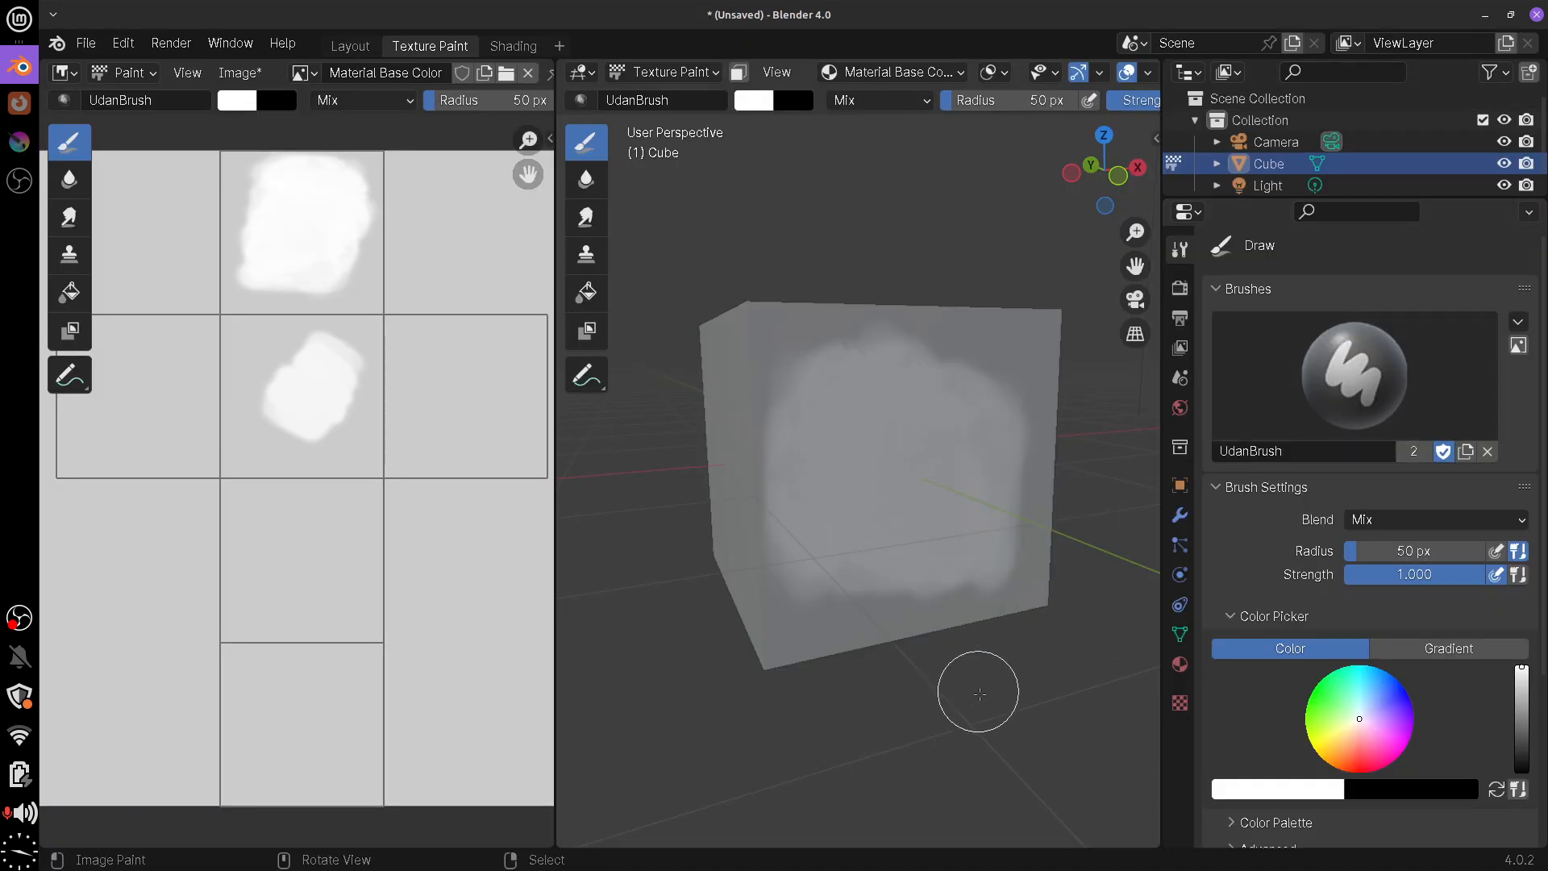
# Select the AcrylicJitter brush and paint a dark textured patch on the cube's blank Y-facing side
pyautogui.moveTo(978, 691); pyautogui.dragTo(944, 685, button='middle')
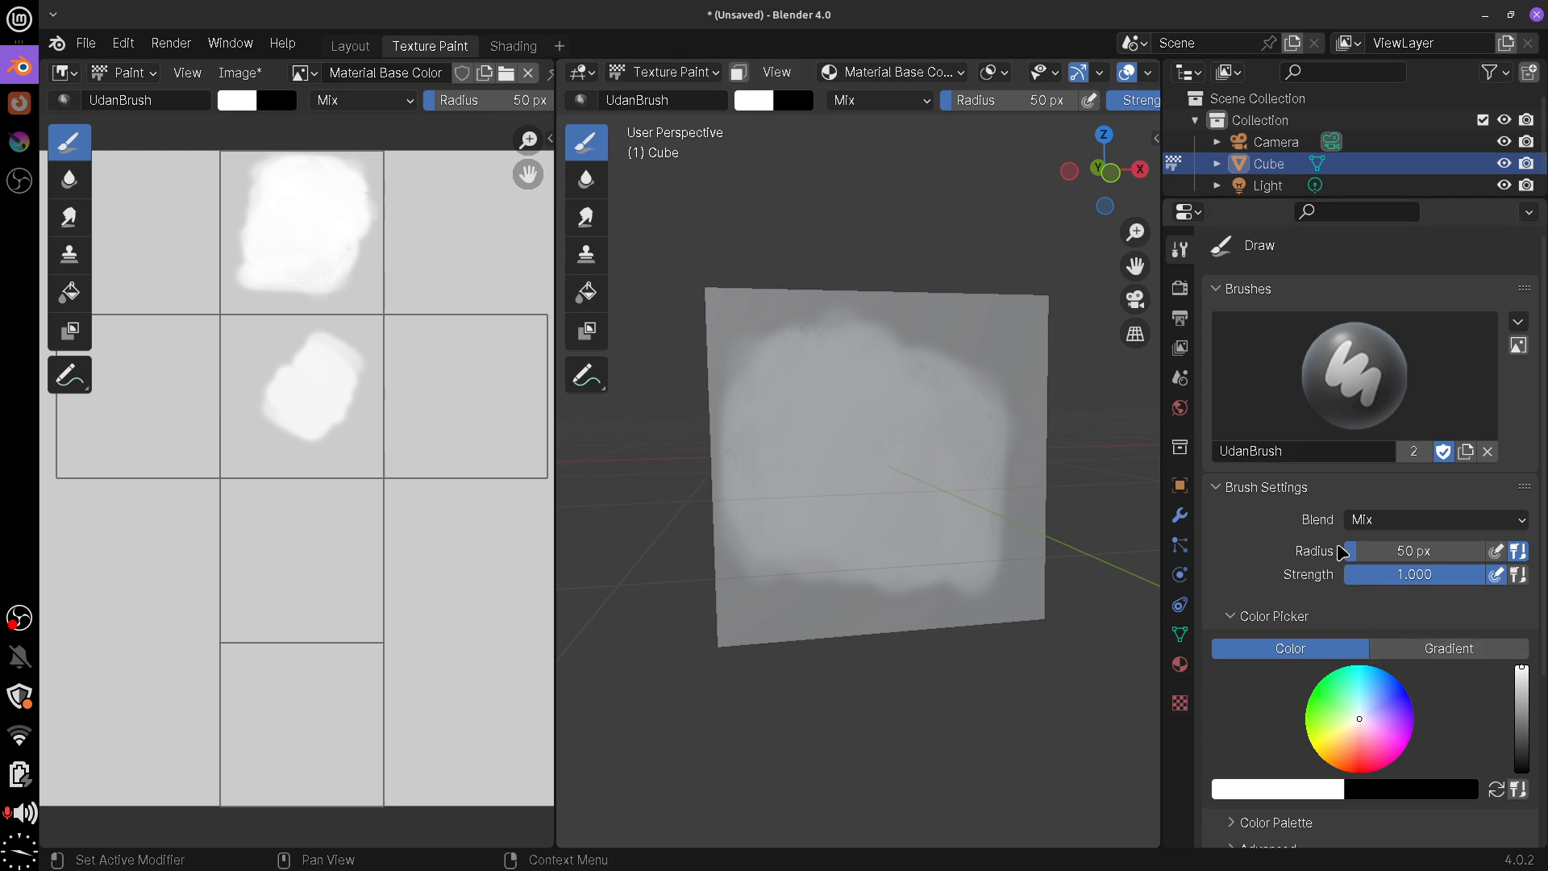
pyautogui.moveTo(1019, 573)
pyautogui.mouseDown(button='middle')
pyautogui.moveTo(1048, 564)
pyautogui.moveTo(829, 560)
pyautogui.moveTo(1053, 556)
pyautogui.moveTo(1040, 556)
pyautogui.mouseUp(button='middle')
pyautogui.moveTo(1132, 491)
pyautogui.mouseDown(button='middle')
pyautogui.moveTo(847, 519)
pyautogui.moveTo(927, 536)
pyautogui.moveTo(1048, 508)
pyautogui.mouseUp(button='middle')
pyautogui.click(1389, 379)
pyautogui.click(836, 501)
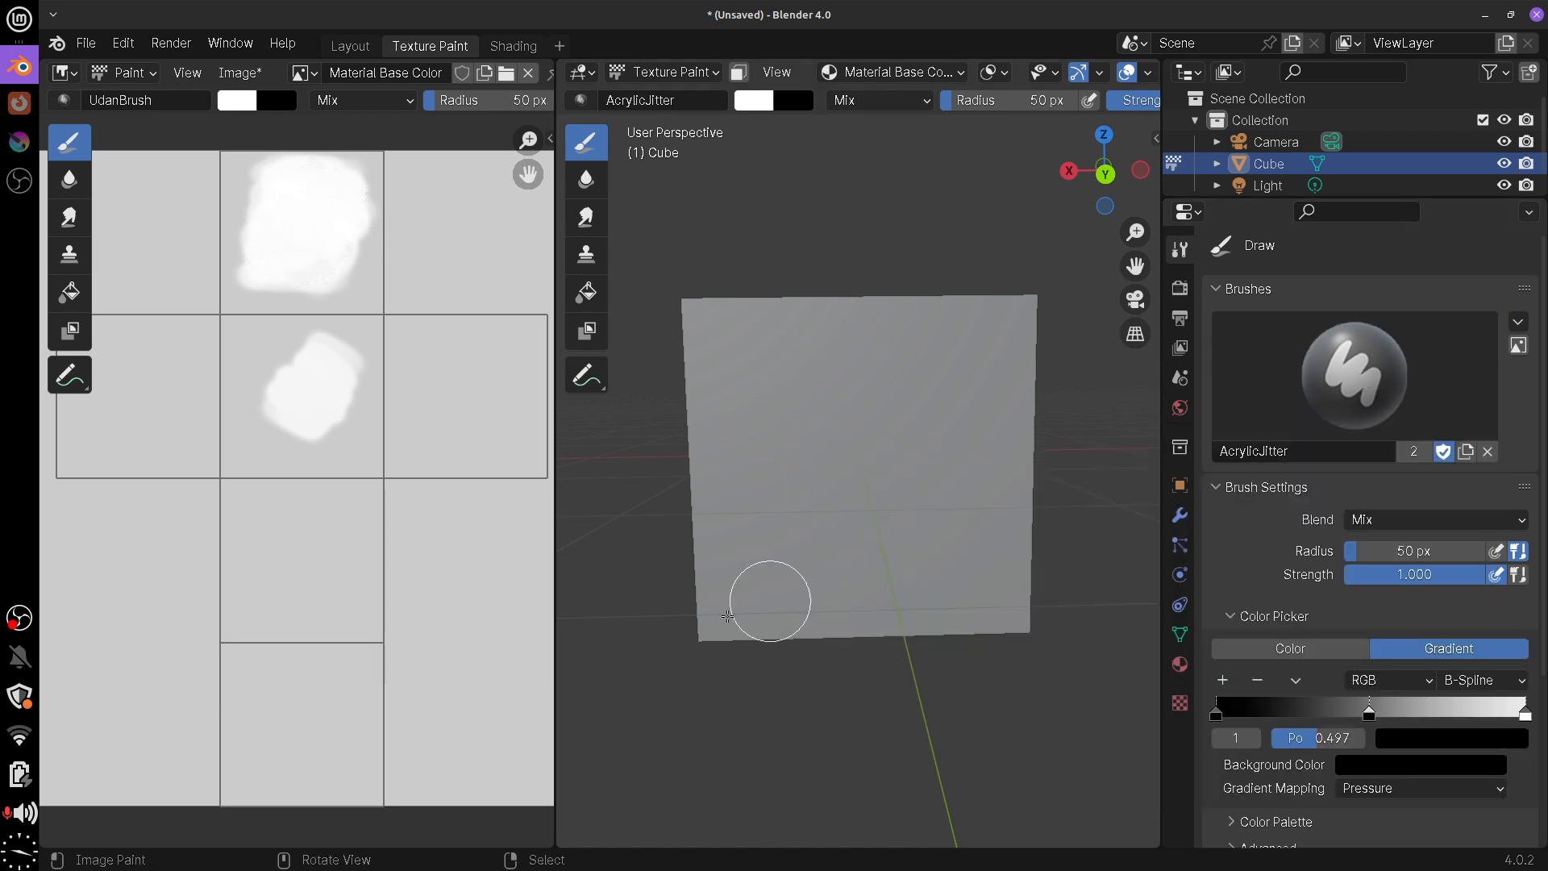
pyautogui.moveTo(734, 484)
pyautogui.mouseDown()
pyautogui.moveTo(815, 387)
pyautogui.moveTo(884, 412)
pyautogui.moveTo(915, 545)
pyautogui.moveTo(943, 518)
pyautogui.moveTo(955, 580)
pyautogui.mouseUp()
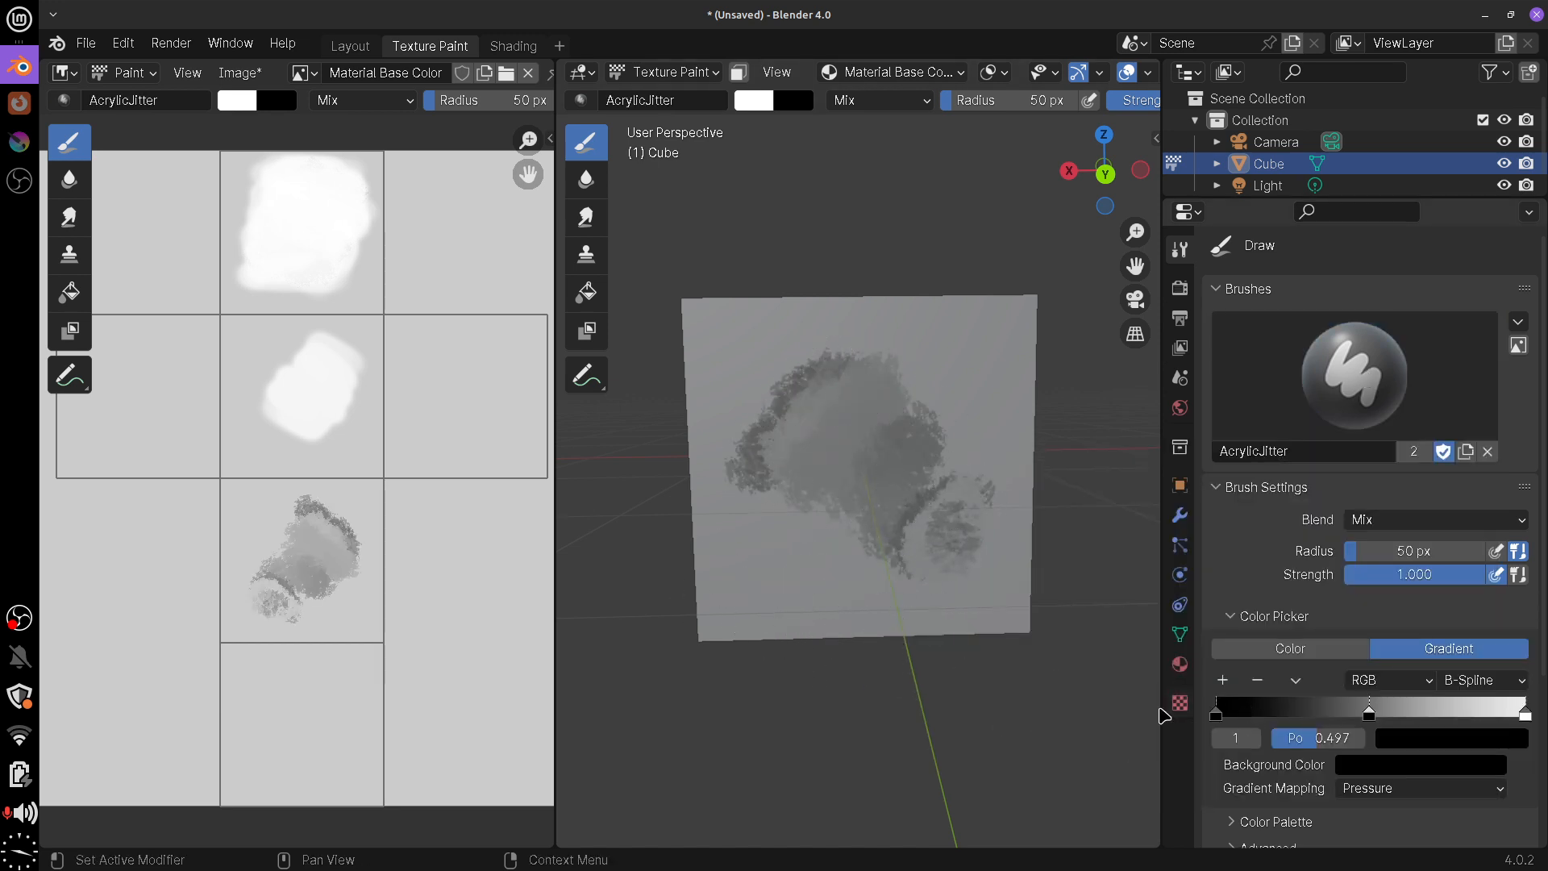
# Select the UdanBrush brush and set its paint colour to bright red
pyautogui.moveTo(895, 677); pyautogui.dragTo(916, 666, button='middle')
pyautogui.click(1383, 395)
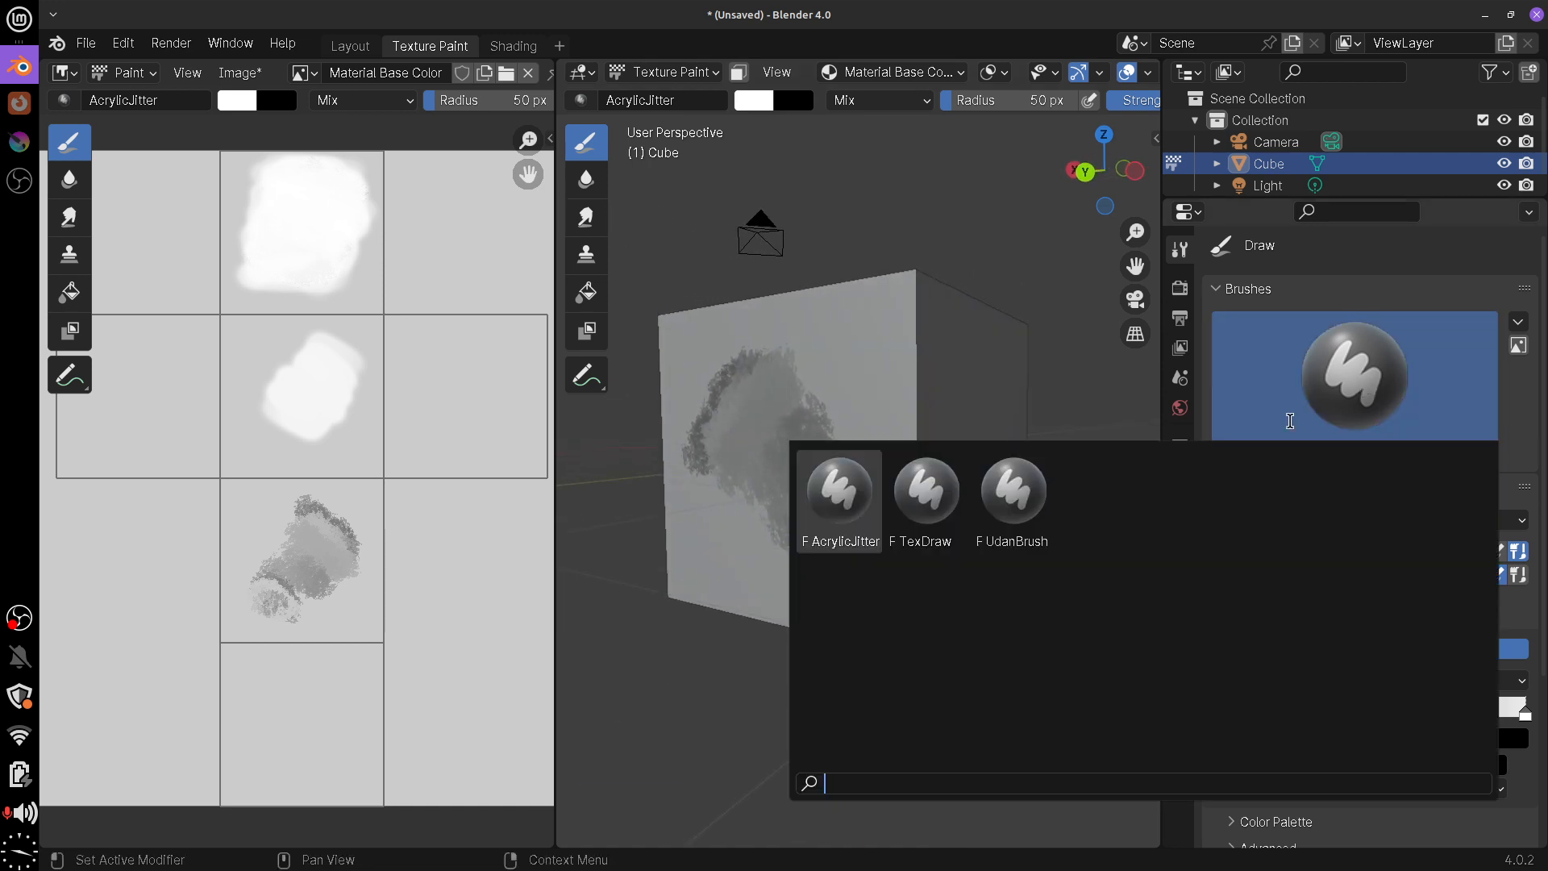
pyautogui.click(1020, 496)
pyautogui.moveTo(1017, 598); pyautogui.dragTo(953, 640, button='middle')
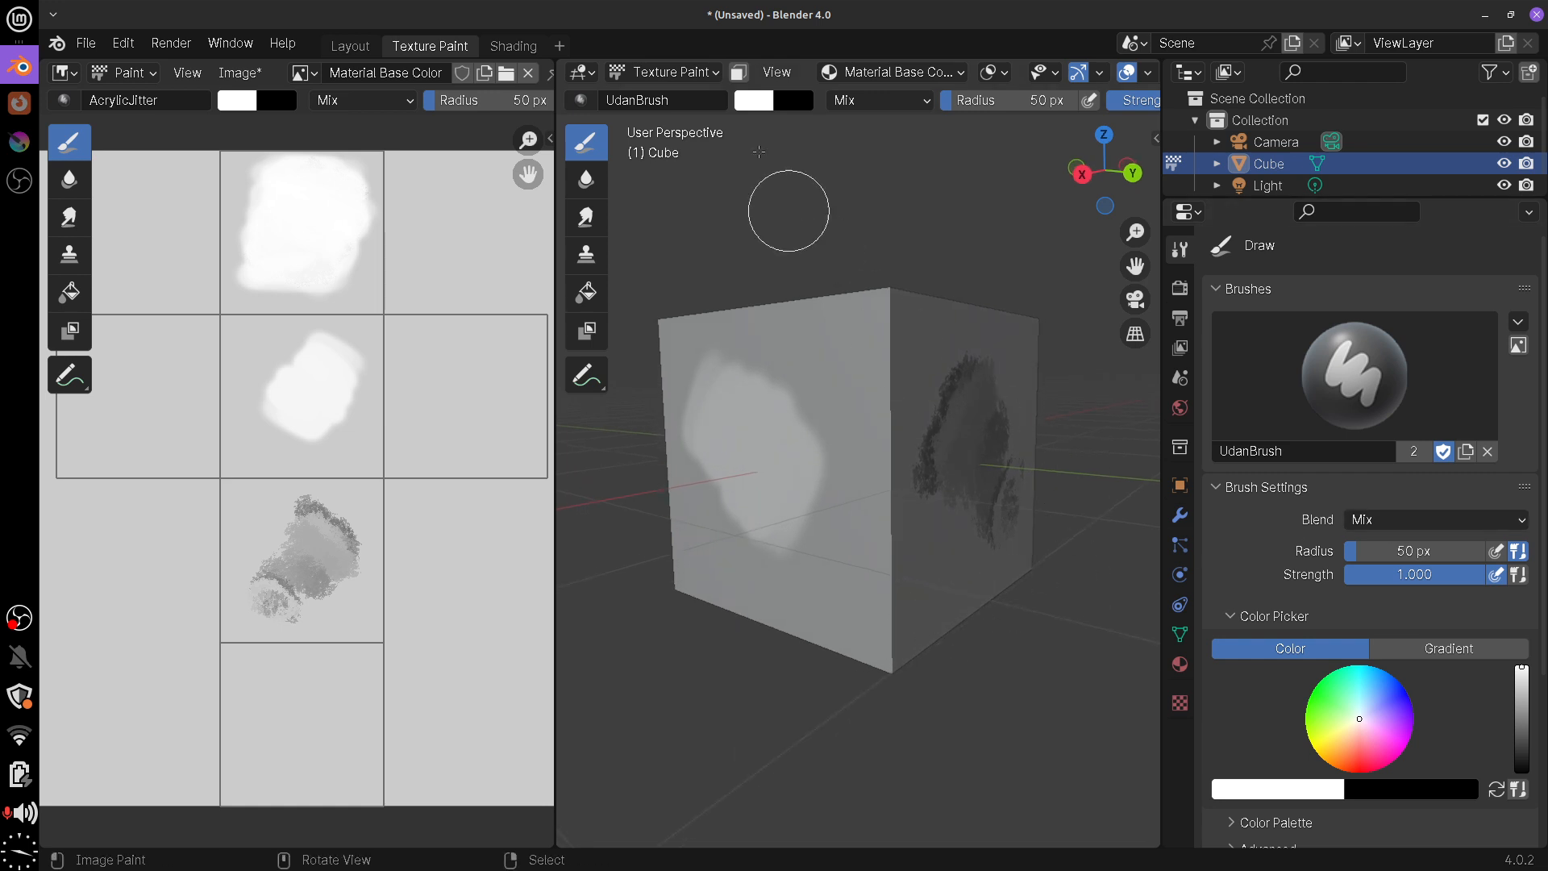
pyautogui.click(755, 102)
pyautogui.click(842, 316)
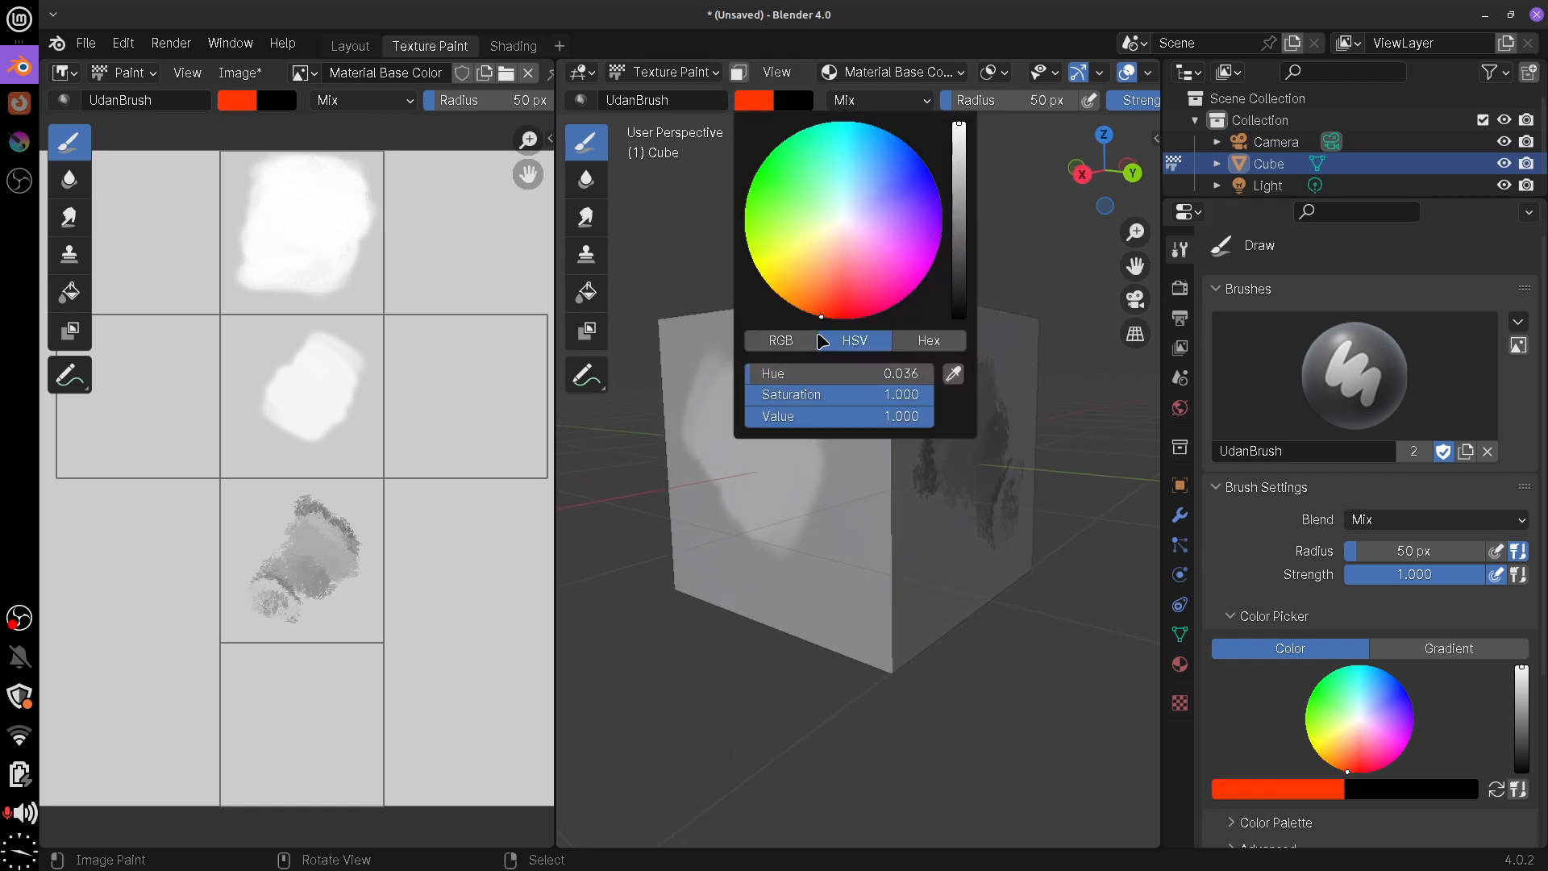
# Try a red stroke over the middle white patch in the 2D image view and undo it
pyautogui.moveTo(934, 716); pyautogui.dragTo(1026, 712, button='middle')
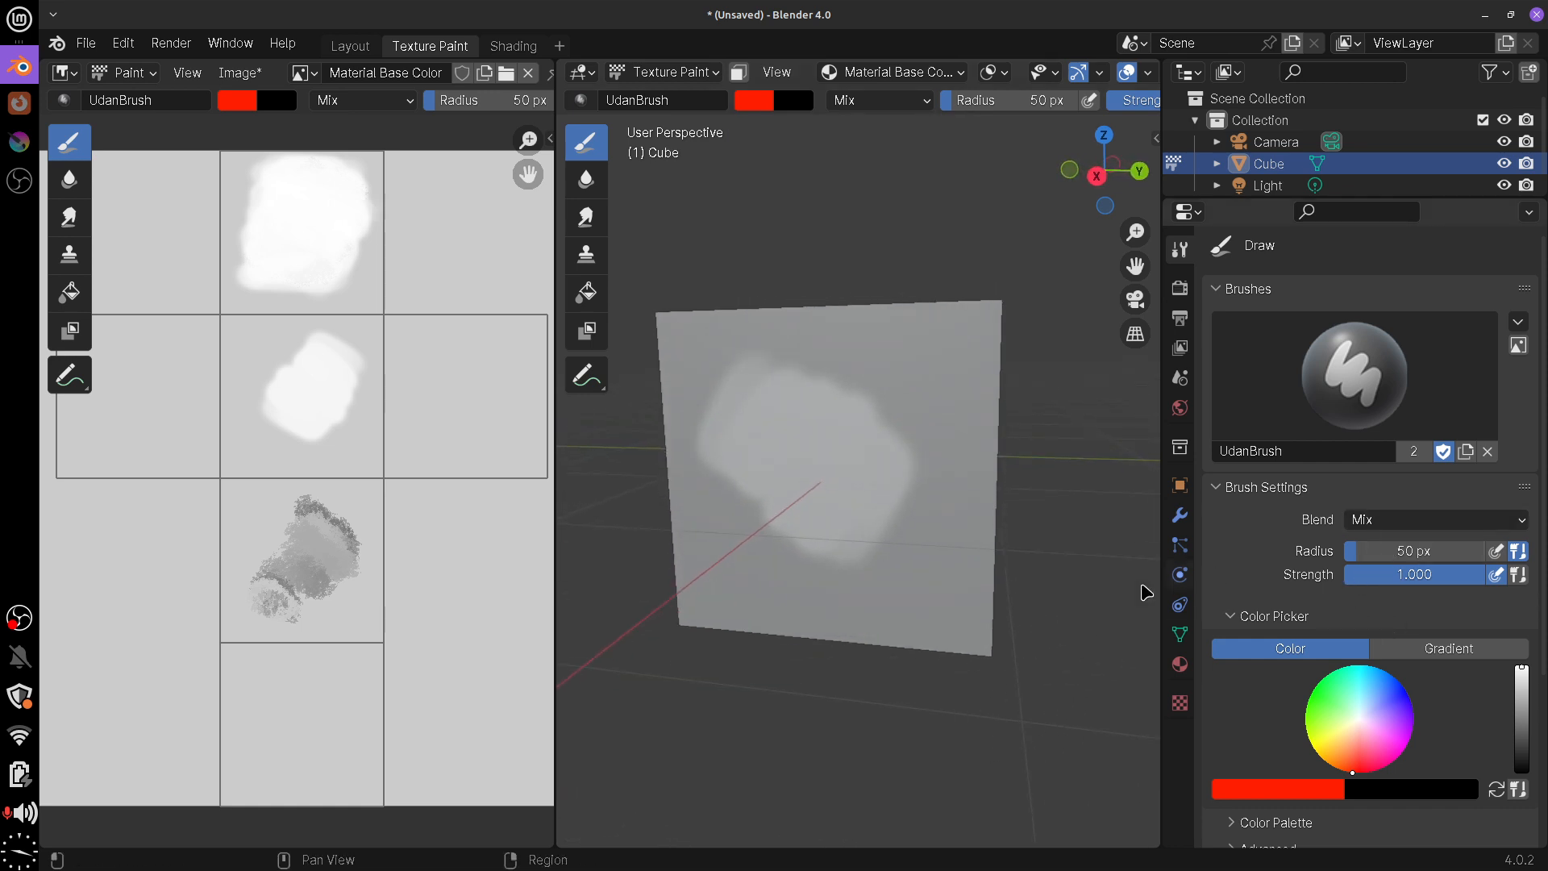
pyautogui.moveTo(892, 505)
pyautogui.mouseDown(button='middle')
pyautogui.moveTo(960, 505)
pyautogui.moveTo(874, 493)
pyautogui.mouseUp(button='middle')
pyautogui.moveTo(422, 578); pyautogui.dragTo(446, 601, button='middle')
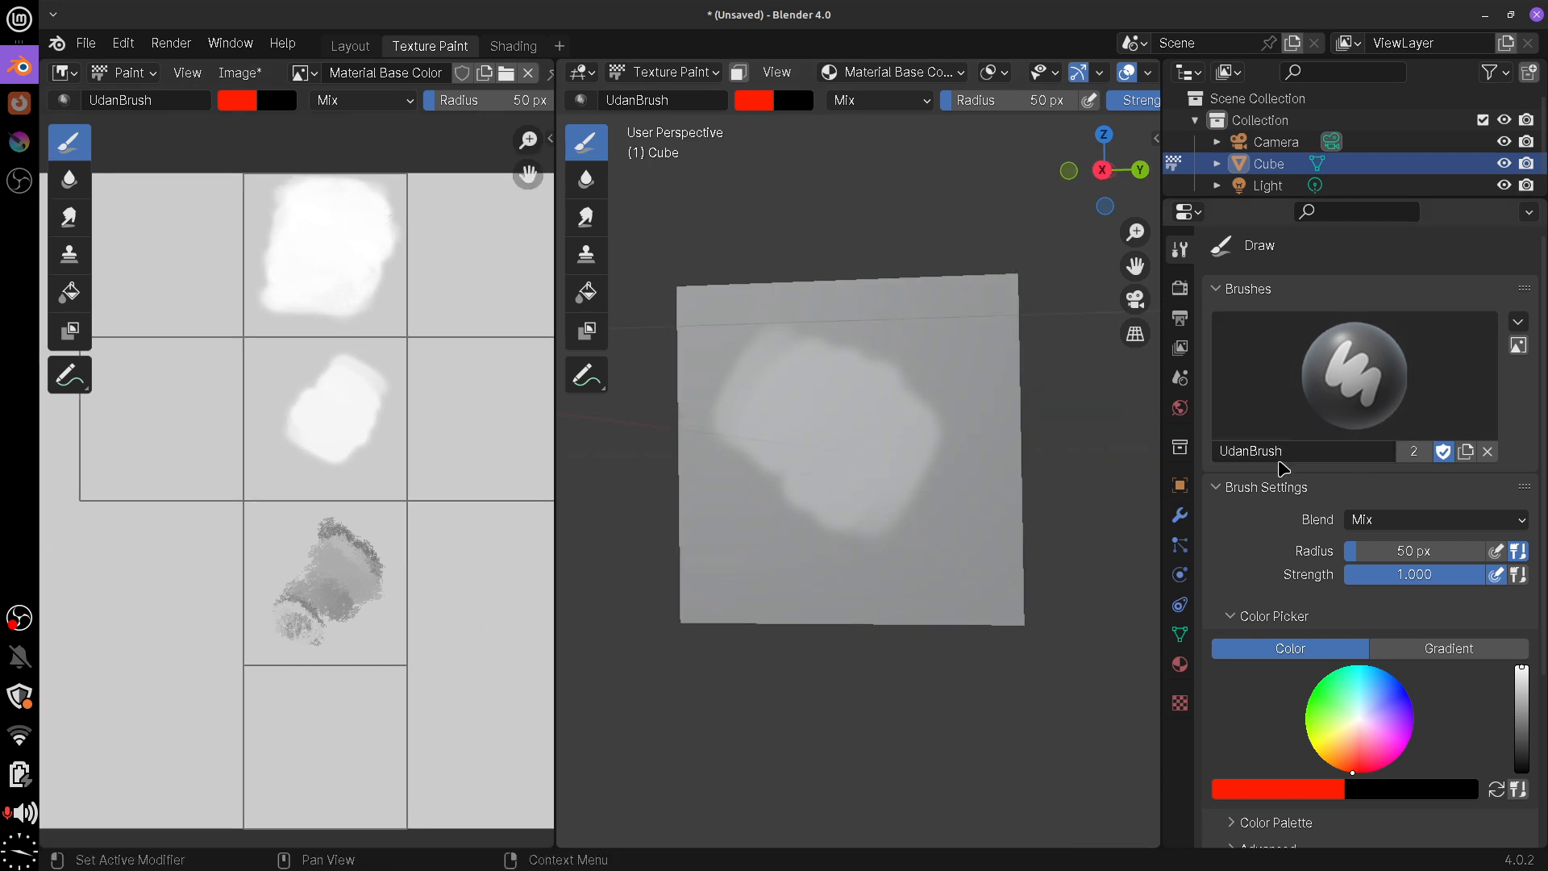
pyautogui.moveTo(341, 378)
pyautogui.mouseDown()
pyautogui.moveTo(315, 452)
pyautogui.moveTo(300, 403)
pyautogui.mouseUp()
pyautogui.hotkey('ctrl', 'z')
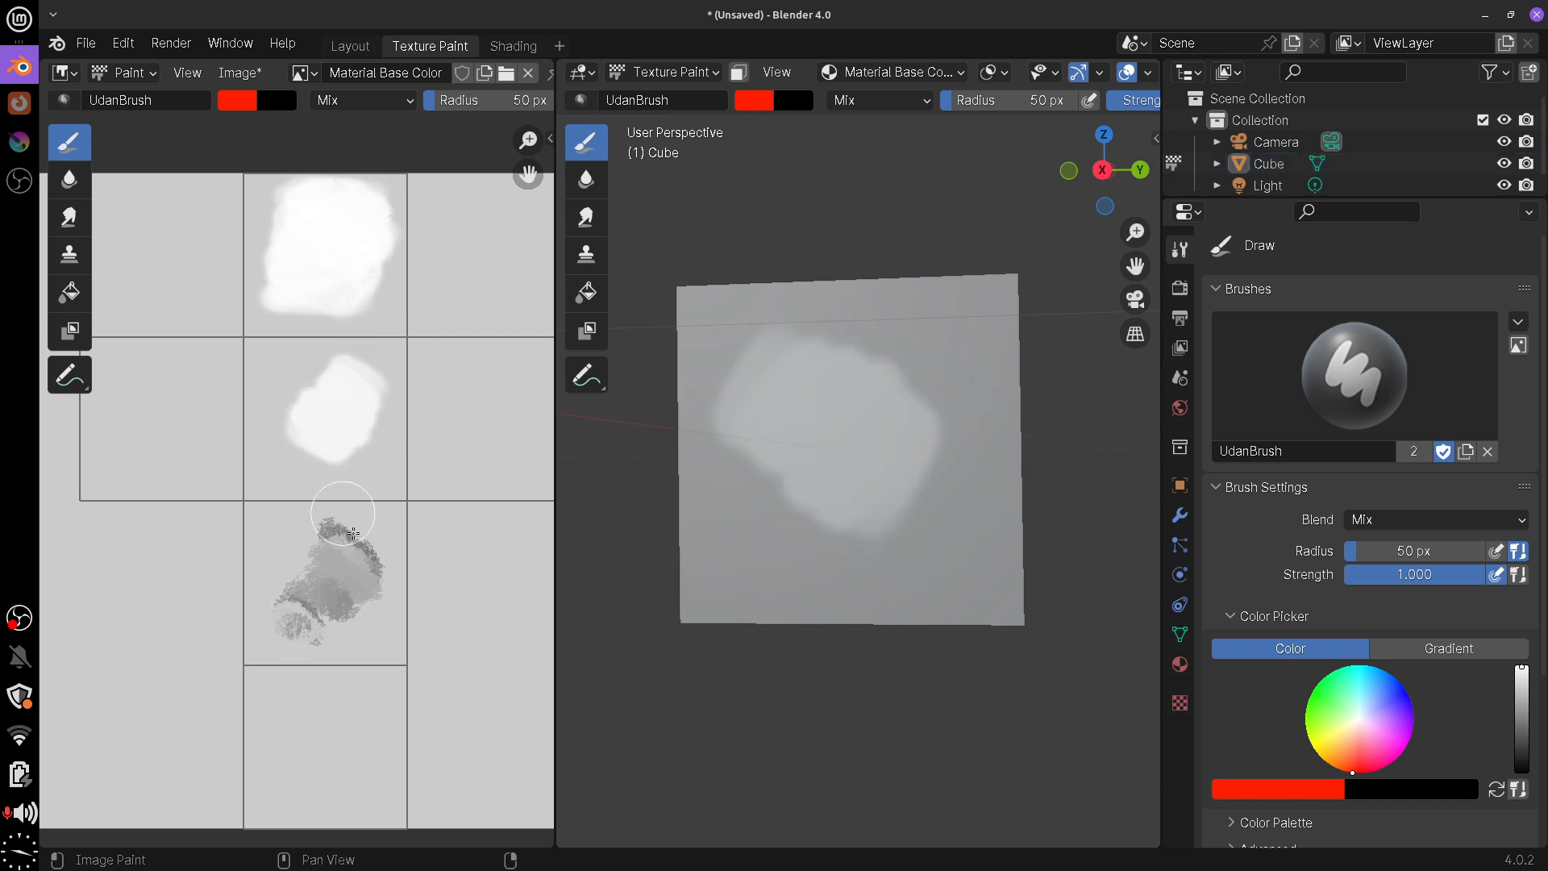
# Try a red stroke directly on the cube's X-facing side in the 3D view and undo it
pyautogui.moveTo(871, 518); pyautogui.dragTo(950, 432, button='middle')
pyautogui.moveTo(951, 432)
pyautogui.mouseDown()
pyautogui.moveTo(901, 456)
pyautogui.moveTo(847, 397)
pyautogui.moveTo(746, 427)
pyautogui.mouseUp()
pyautogui.hotkey('ctrl', 'z')
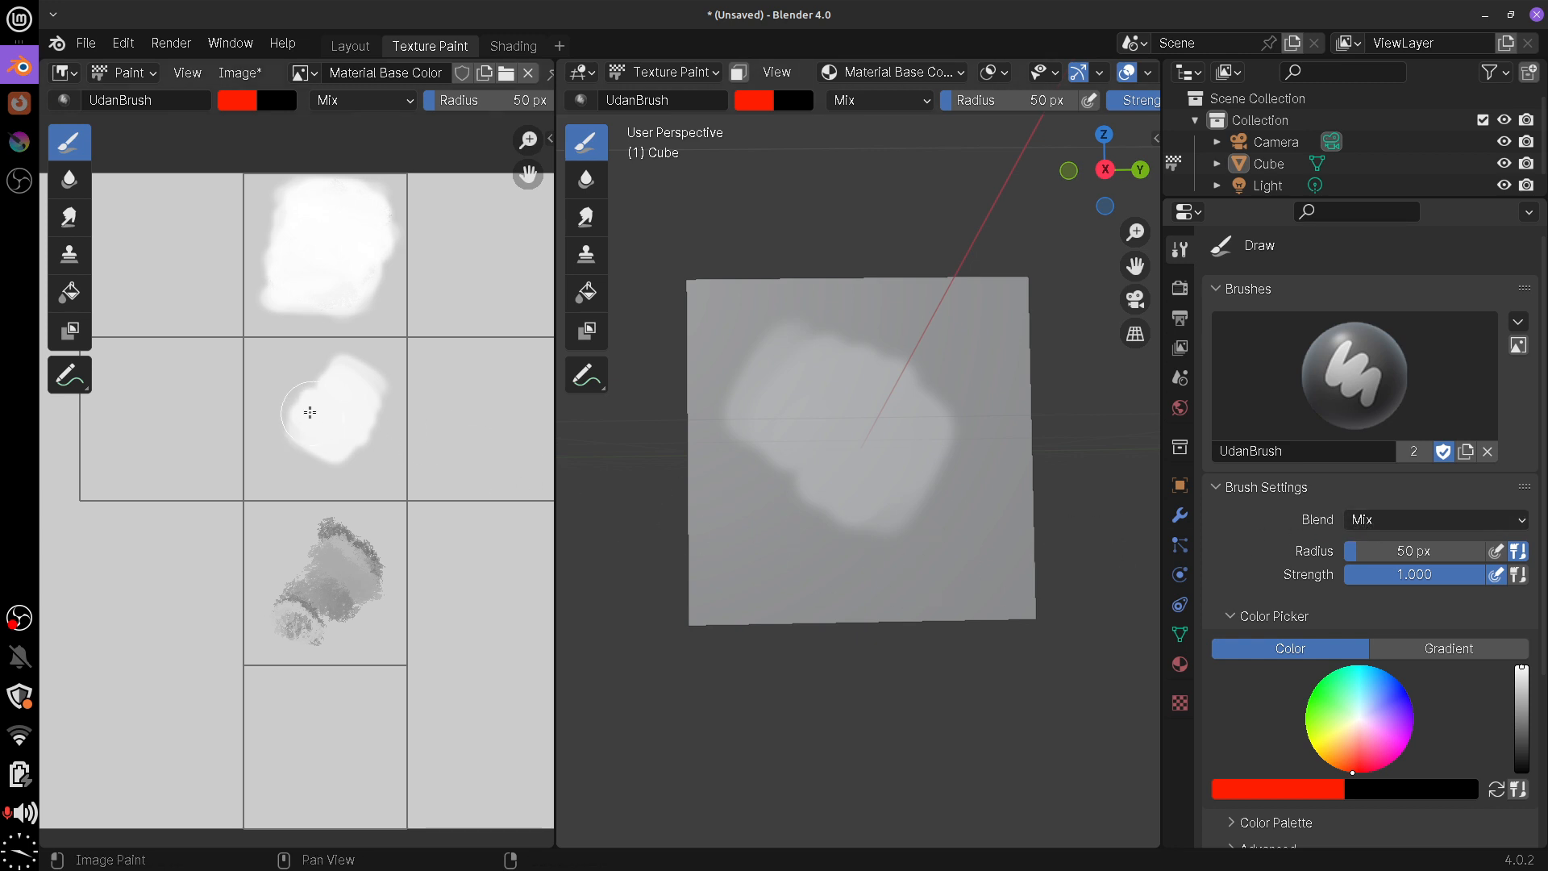
# Try covering the middle white patch with soft red paint in the 2D image view, and undo the red strokes
pyautogui.moveTo(298, 435)
pyautogui.mouseDown()
pyautogui.moveTo(270, 390)
pyautogui.moveTo(292, 384)
pyautogui.moveTo(310, 447)
pyautogui.moveTo(335, 379)
pyautogui.moveTo(377, 407)
pyautogui.moveTo(379, 427)
pyautogui.mouseUp()
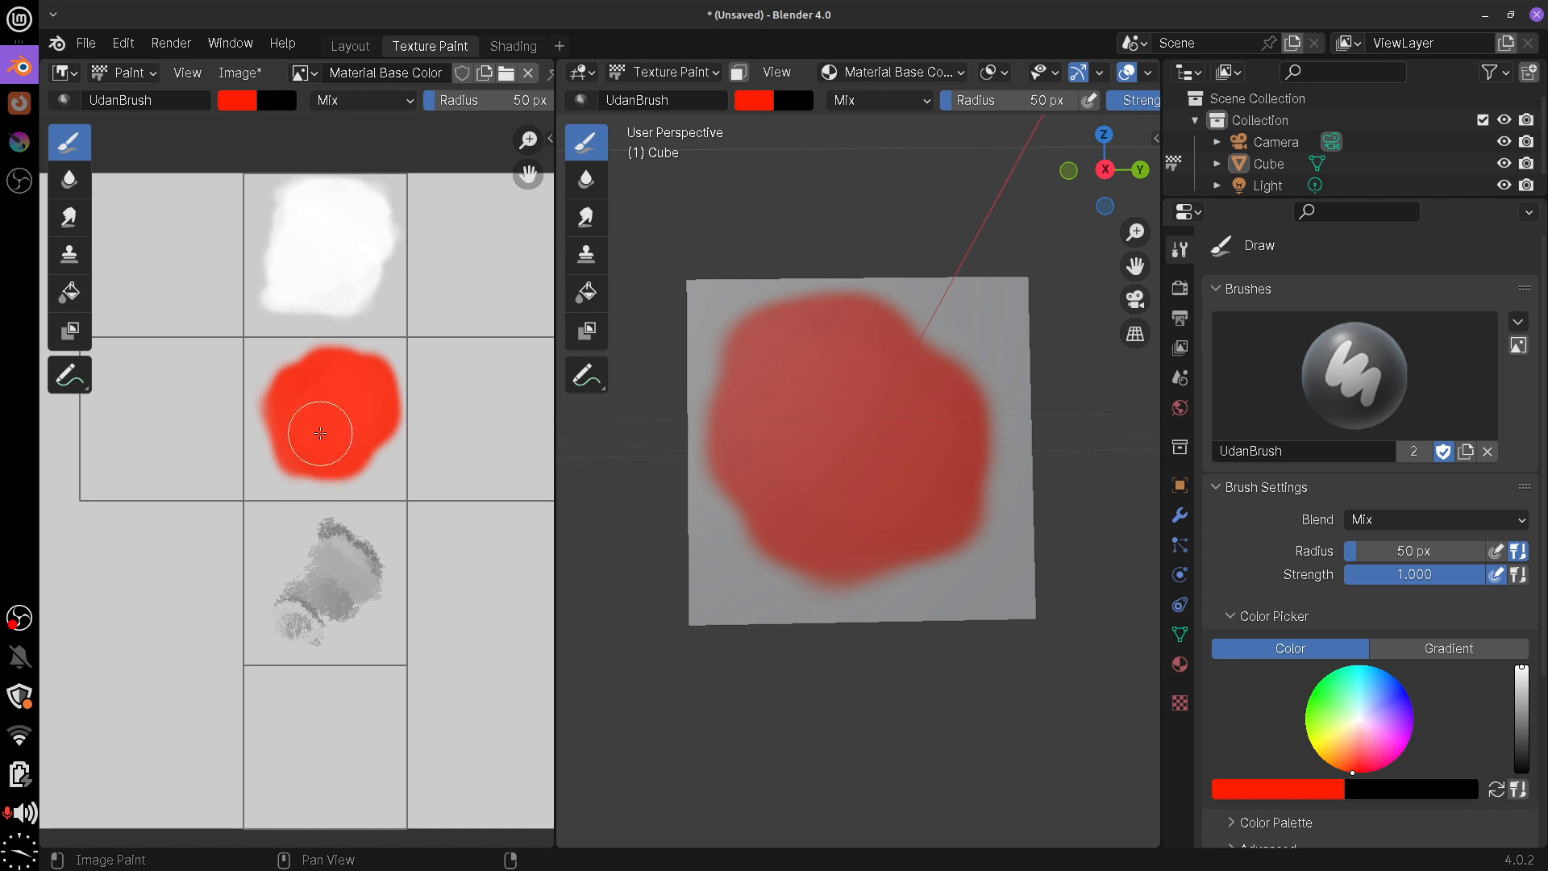
pyautogui.scroll(5, 320, 431)
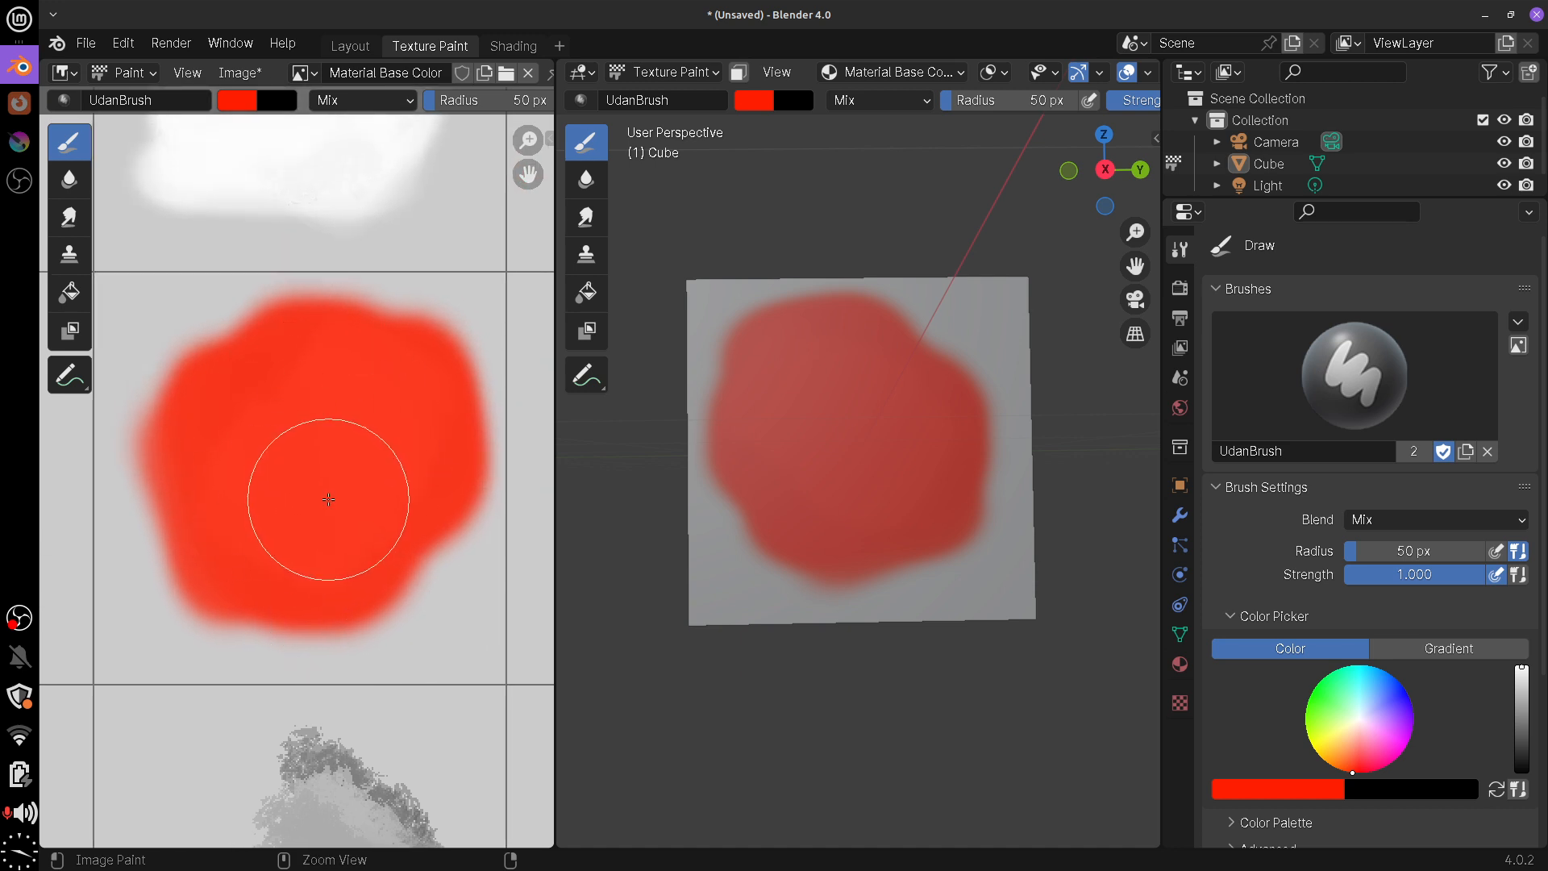
pyautogui.hotkey('ctrl', 'z')
pyautogui.moveTo(187, 407)
pyautogui.mouseDown()
pyautogui.moveTo(214, 525)
pyautogui.moveTo(242, 544)
pyautogui.moveTo(312, 439)
pyautogui.moveTo(415, 398)
pyautogui.moveTo(369, 583)
pyautogui.mouseUp()
pyautogui.hotkey('ctrl', 'z')
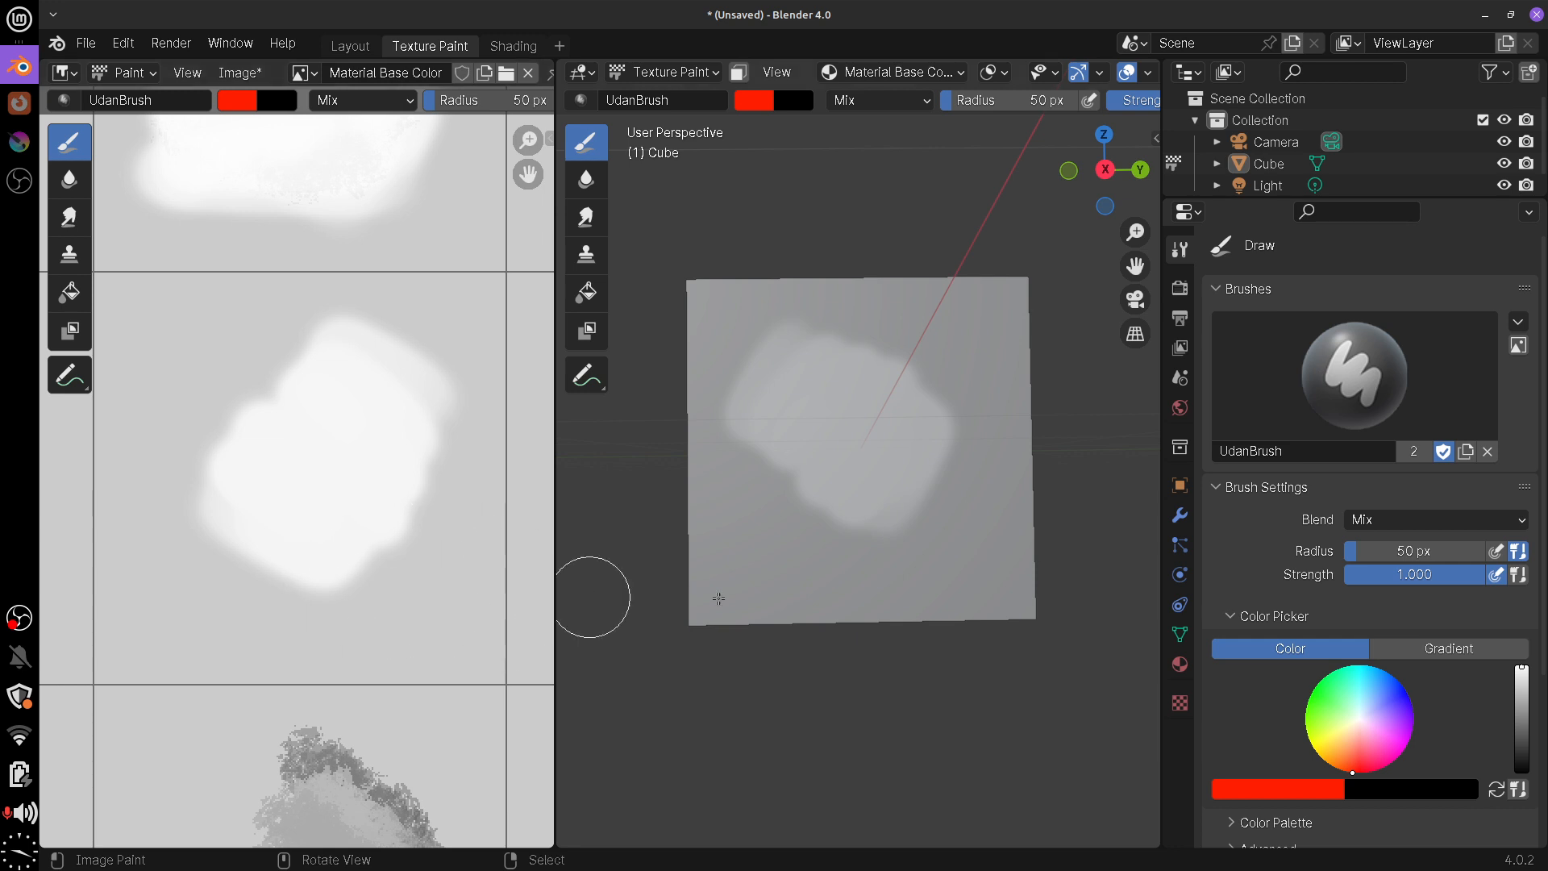
# Try red strokes in Multiply blend mode over the grey smudged patch in the 2D image view, and undo them
pyautogui.click(1422, 525)
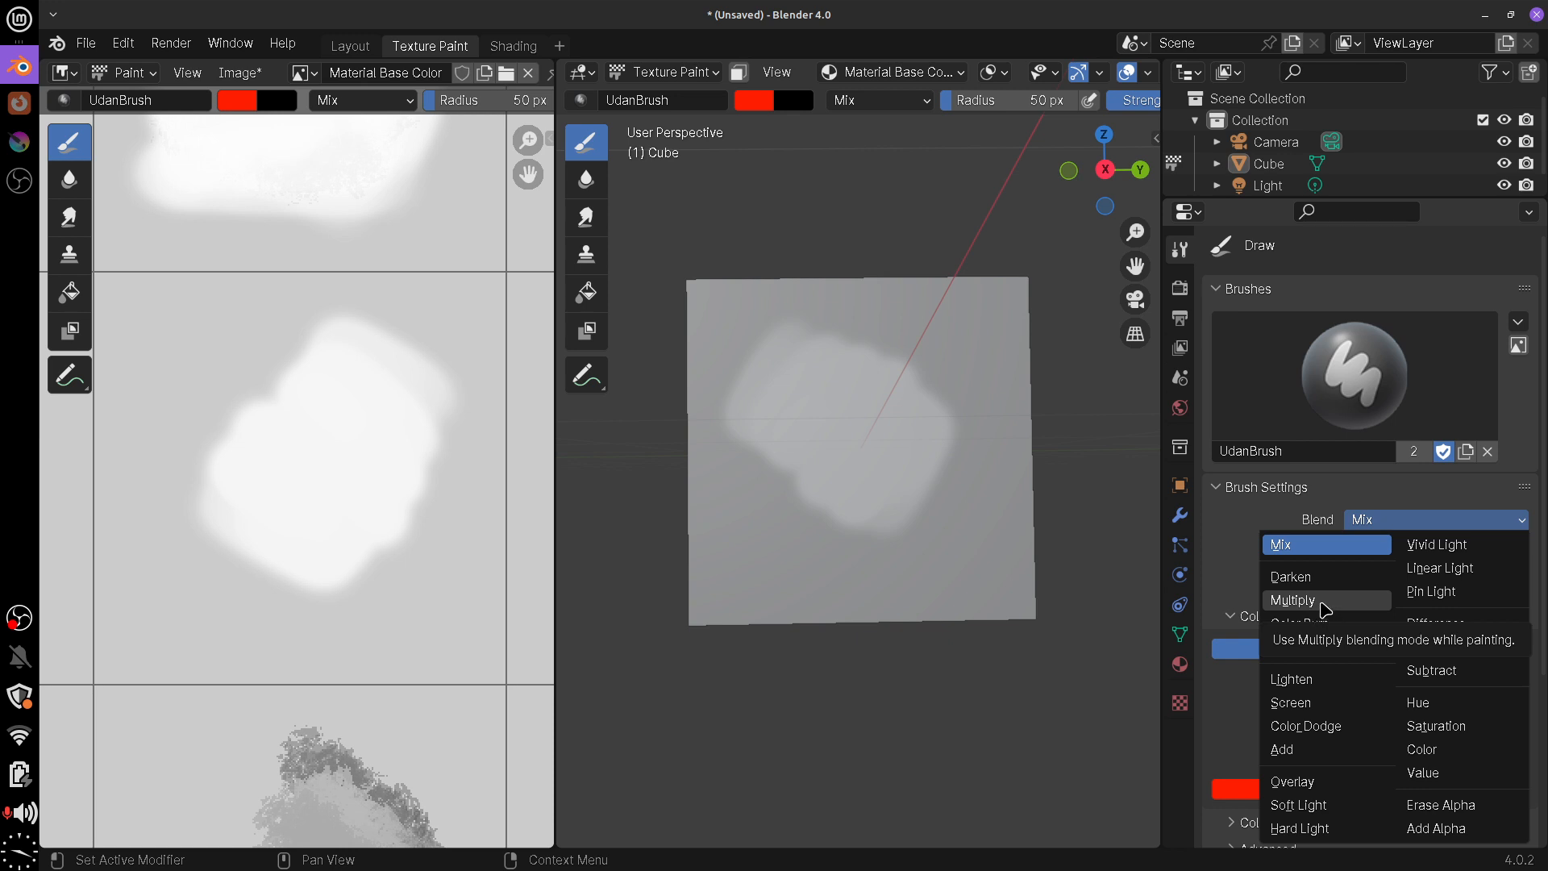
pyautogui.click(1324, 603)
pyautogui.moveTo(458, 683); pyautogui.dragTo(475, 390, button='middle')
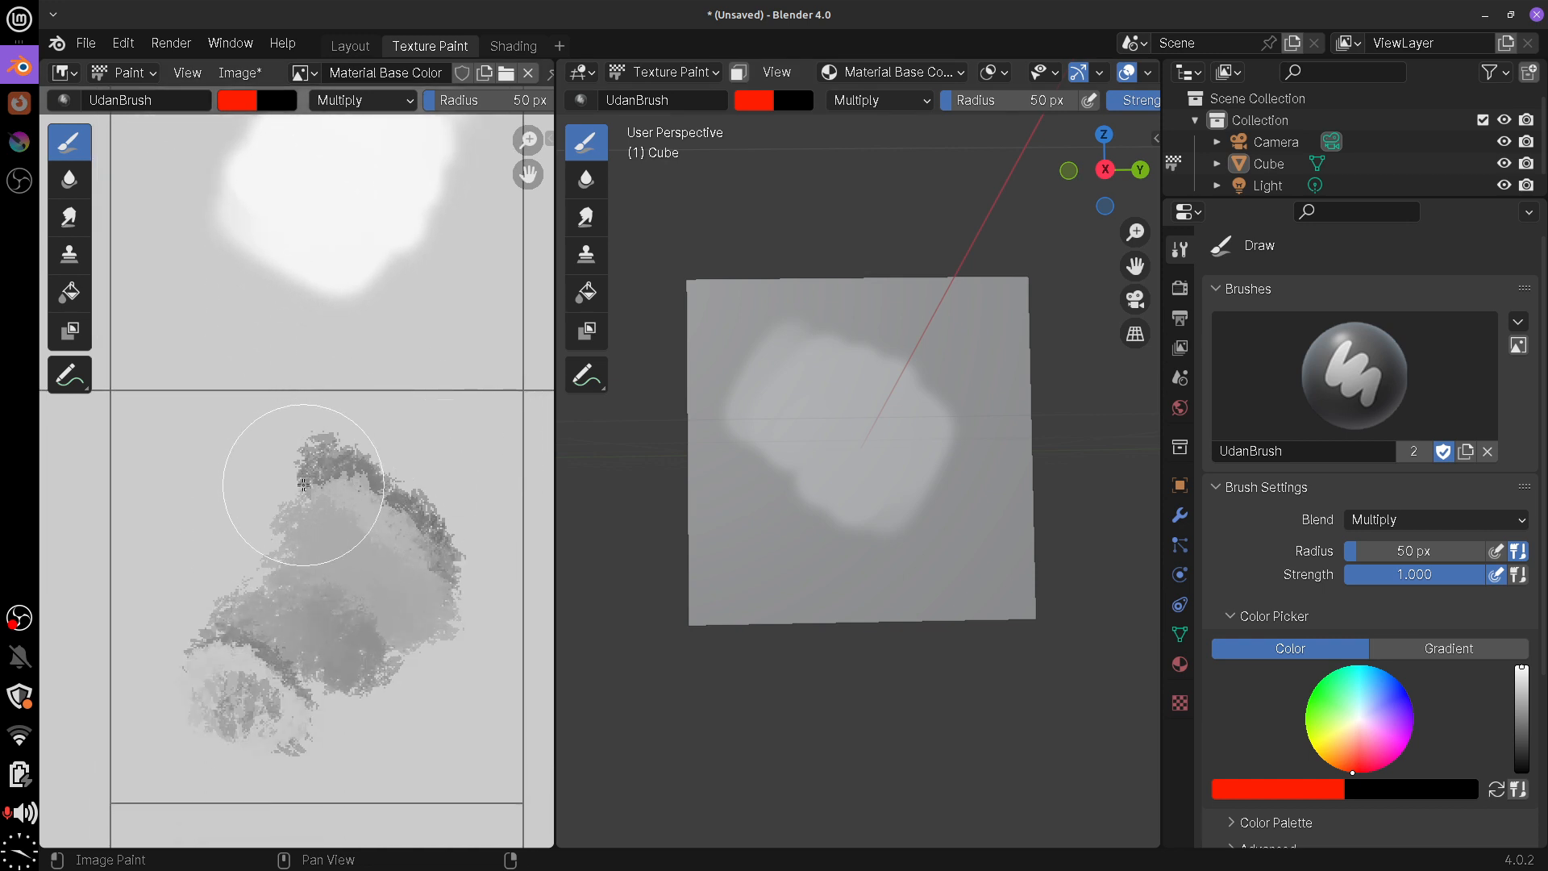
pyautogui.moveTo(323, 445)
pyautogui.mouseDown()
pyautogui.moveTo(329, 432)
pyautogui.moveTo(286, 488)
pyautogui.moveTo(410, 465)
pyautogui.moveTo(379, 507)
pyautogui.moveTo(425, 546)
pyautogui.moveTo(357, 702)
pyautogui.mouseUp()
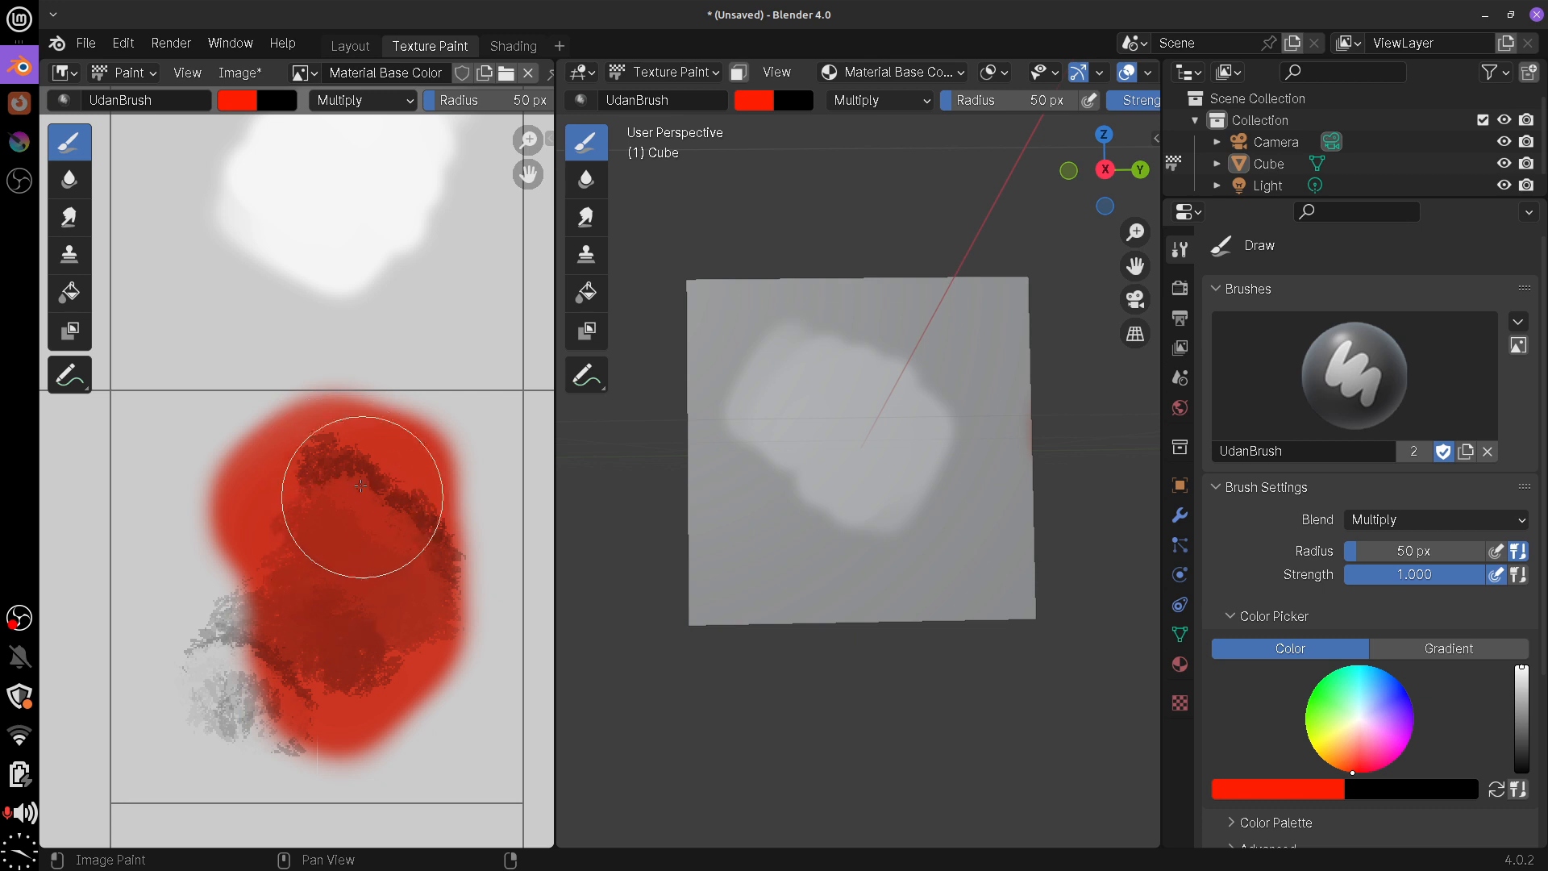
pyautogui.moveTo(359, 513)
pyautogui.mouseDown()
pyautogui.moveTo(331, 484)
pyautogui.moveTo(318, 498)
pyautogui.moveTo(380, 518)
pyautogui.moveTo(368, 683)
pyautogui.mouseUp()
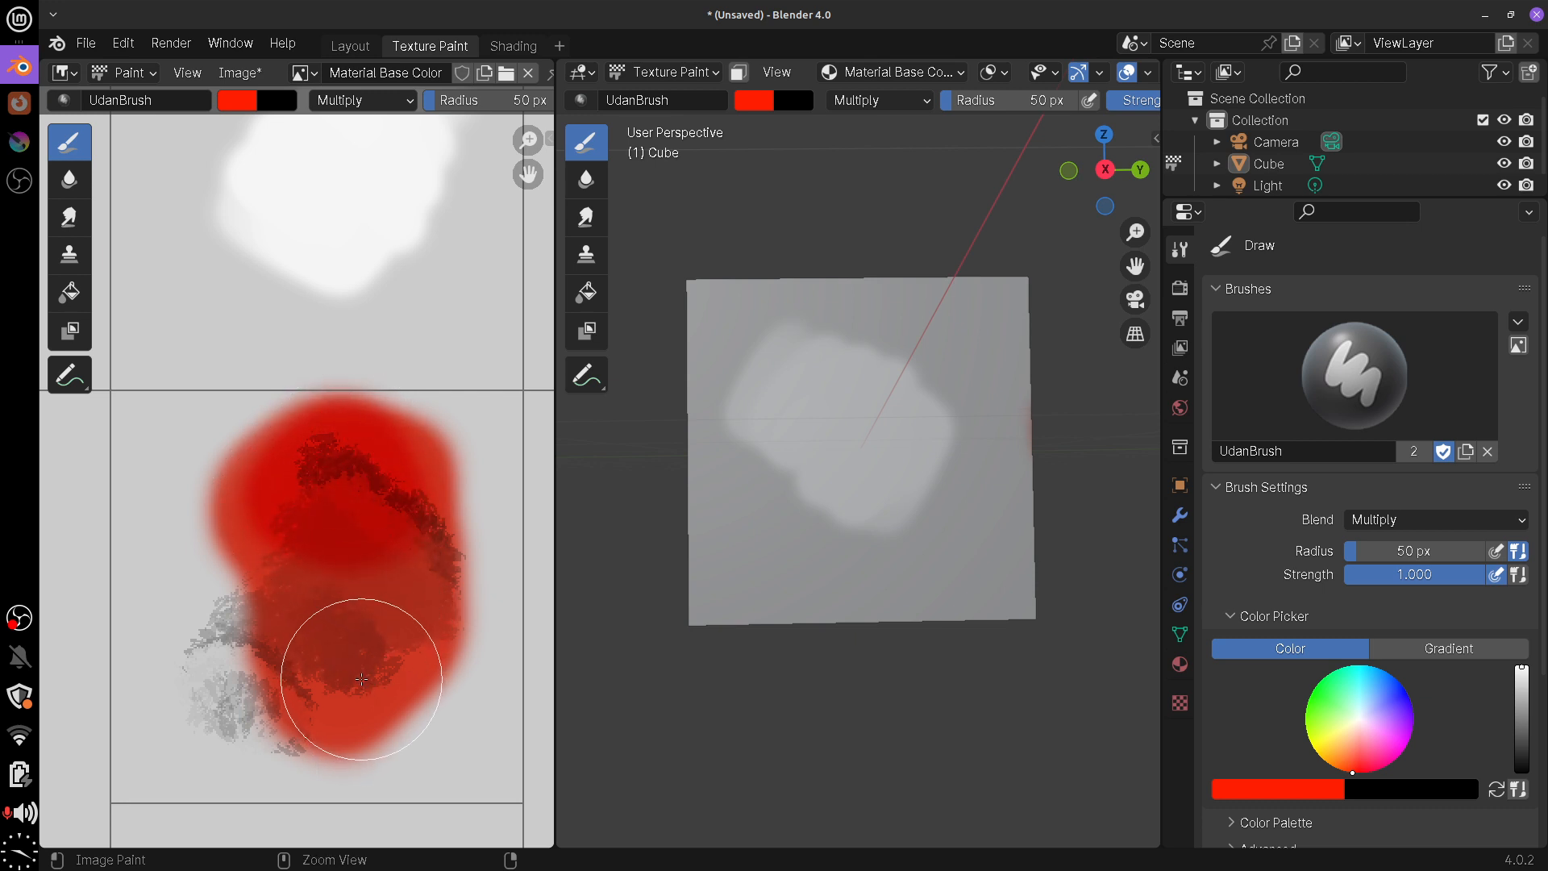
pyautogui.hotkey('ctrl', 'z')
pyautogui.hotkey('ctrl', 'z')
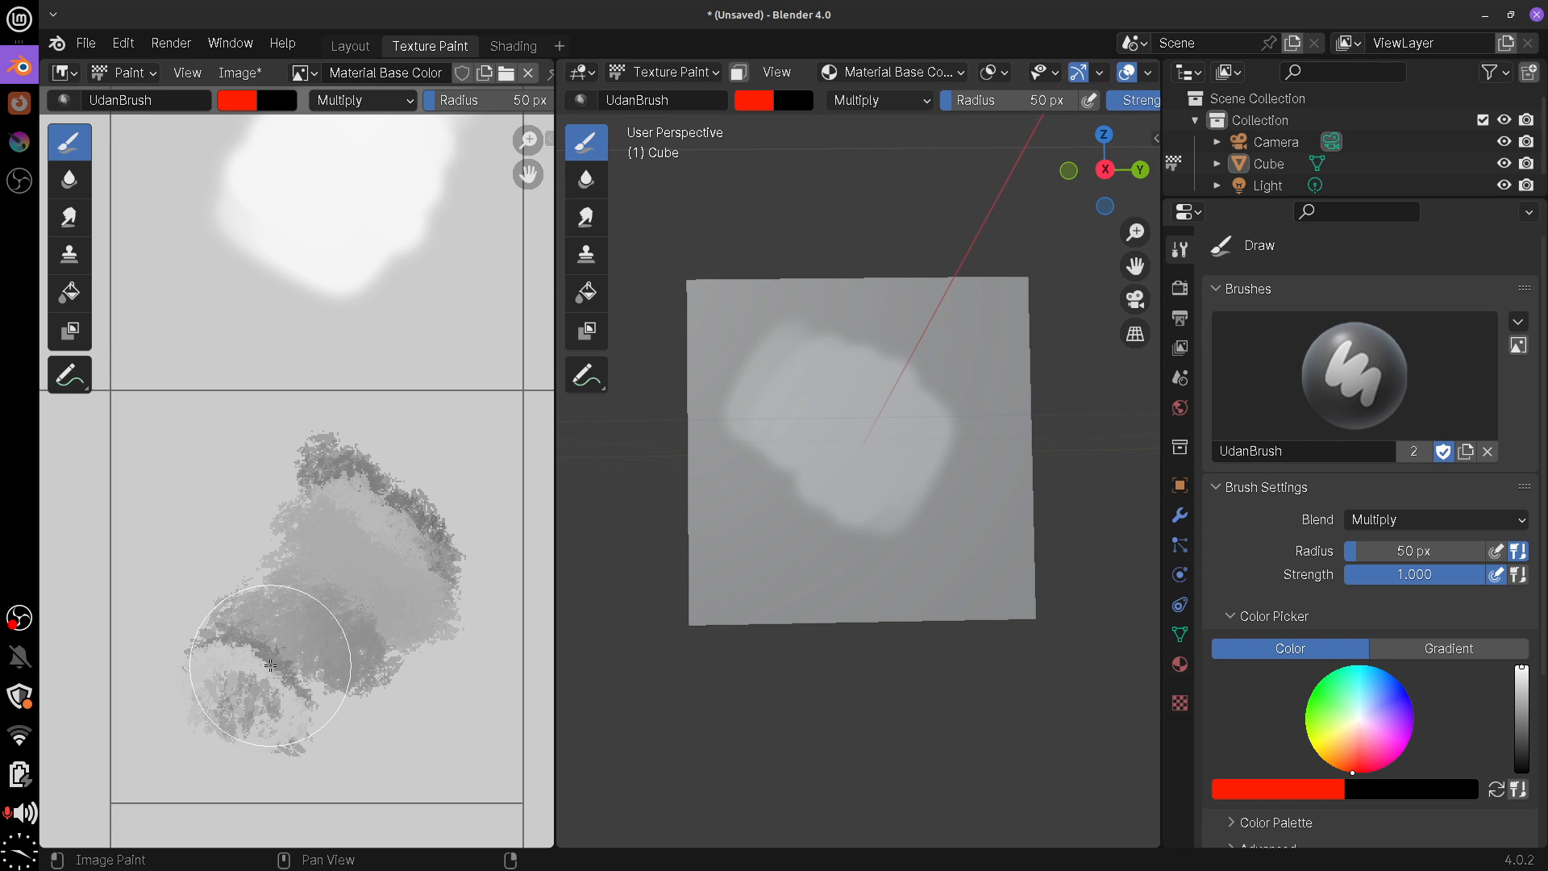
# Try red strokes in Add blend mode over the grey smudged patch in the 2D image view, and undo them
pyautogui.click(1416, 529)
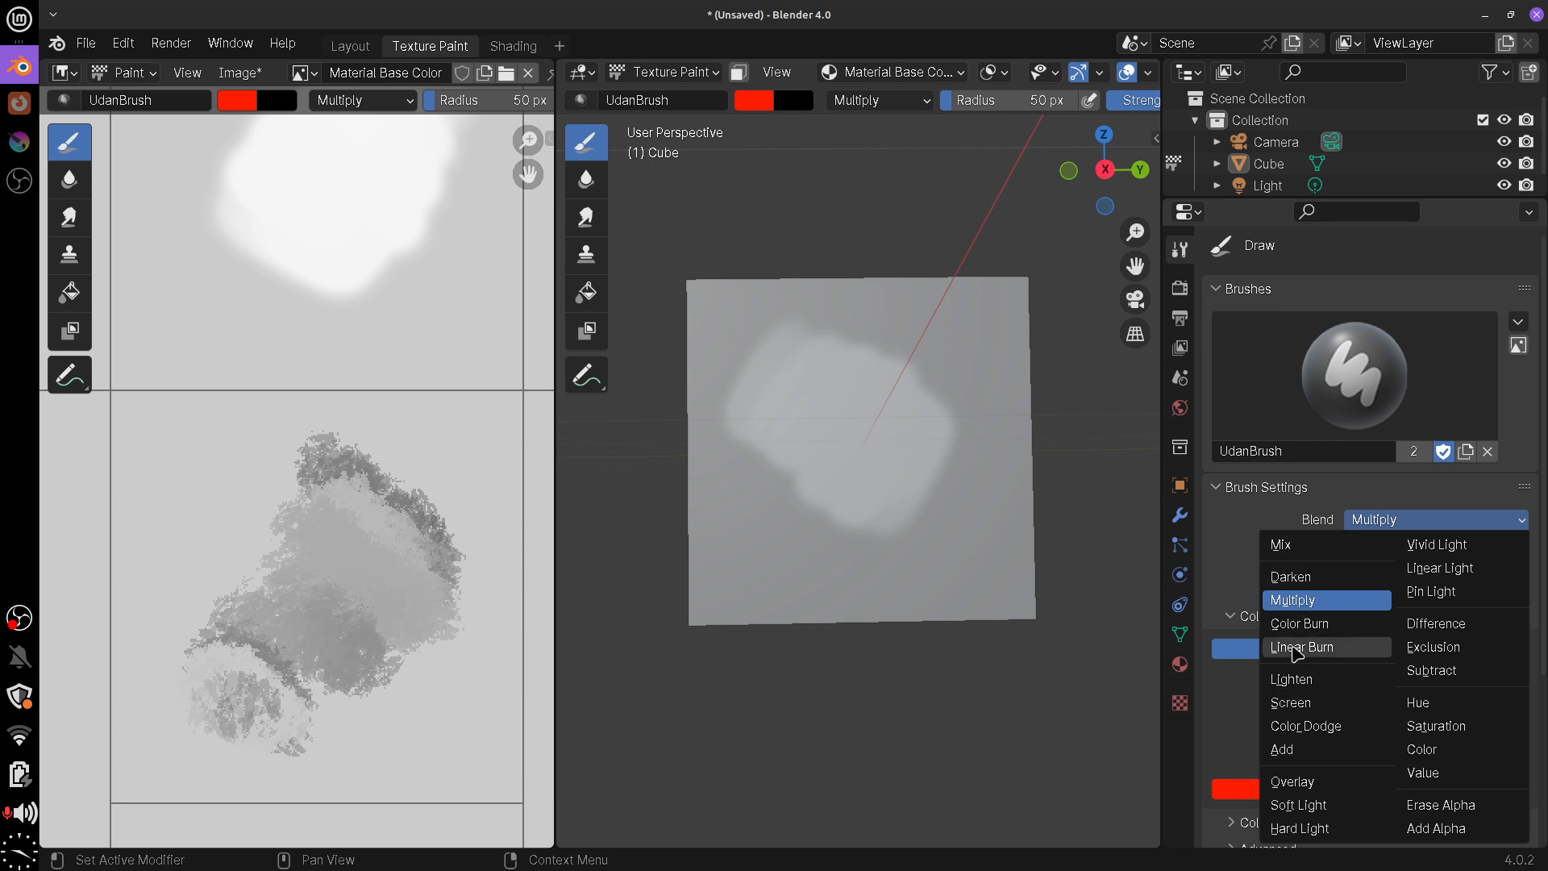
pyautogui.click(1293, 754)
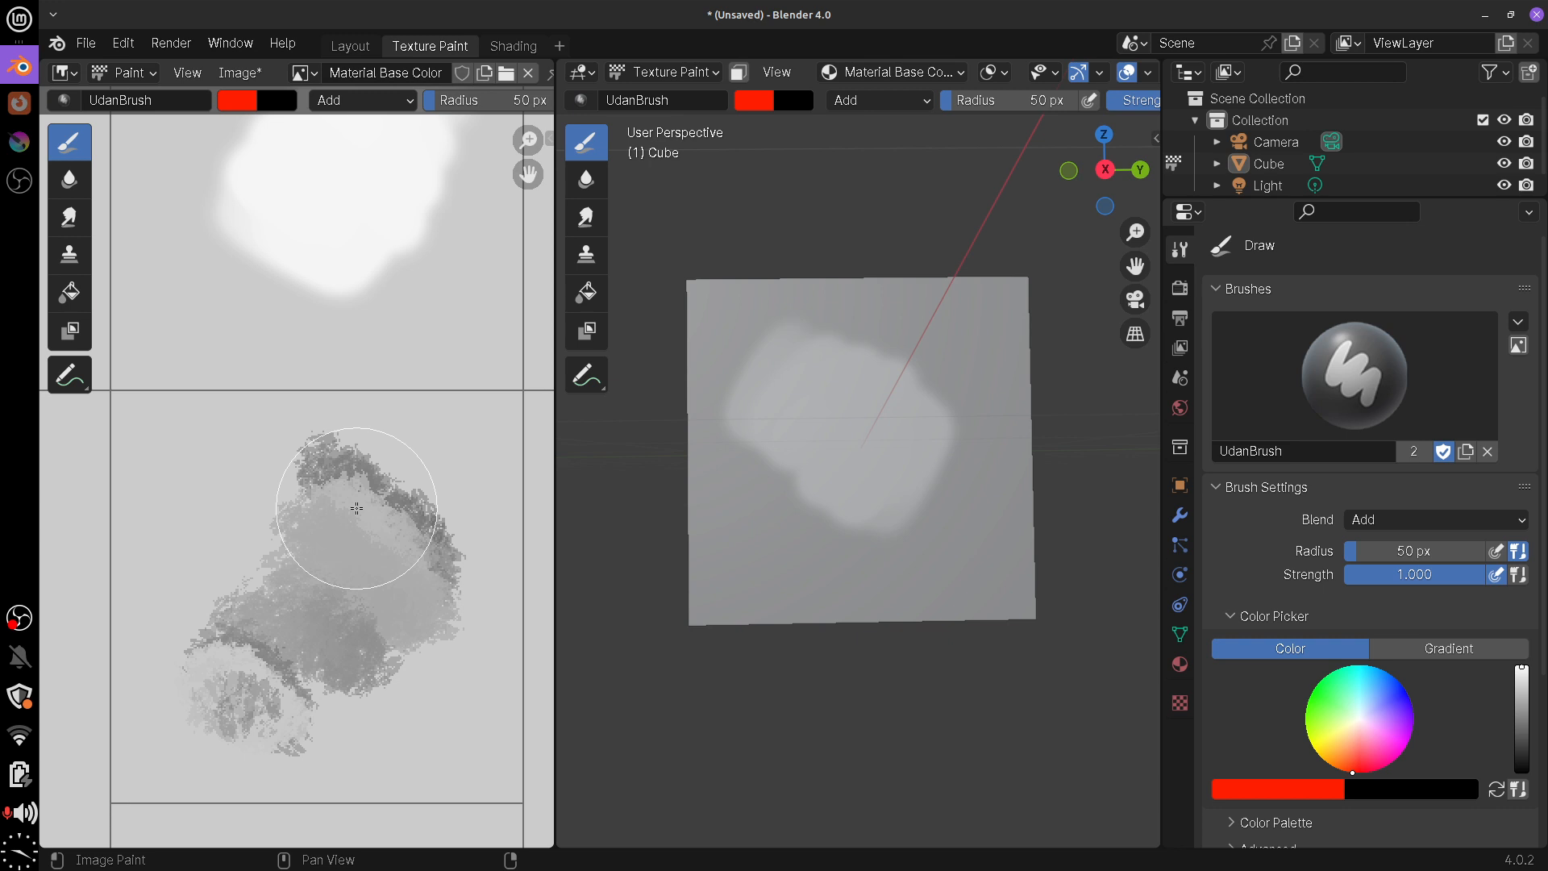
pyautogui.moveTo(300, 452)
pyautogui.mouseDown()
pyautogui.moveTo(347, 342)
pyautogui.moveTo(270, 594)
pyautogui.moveTo(339, 594)
pyautogui.moveTo(258, 621)
pyautogui.moveTo(259, 518)
pyautogui.moveTo(386, 548)
pyautogui.mouseUp()
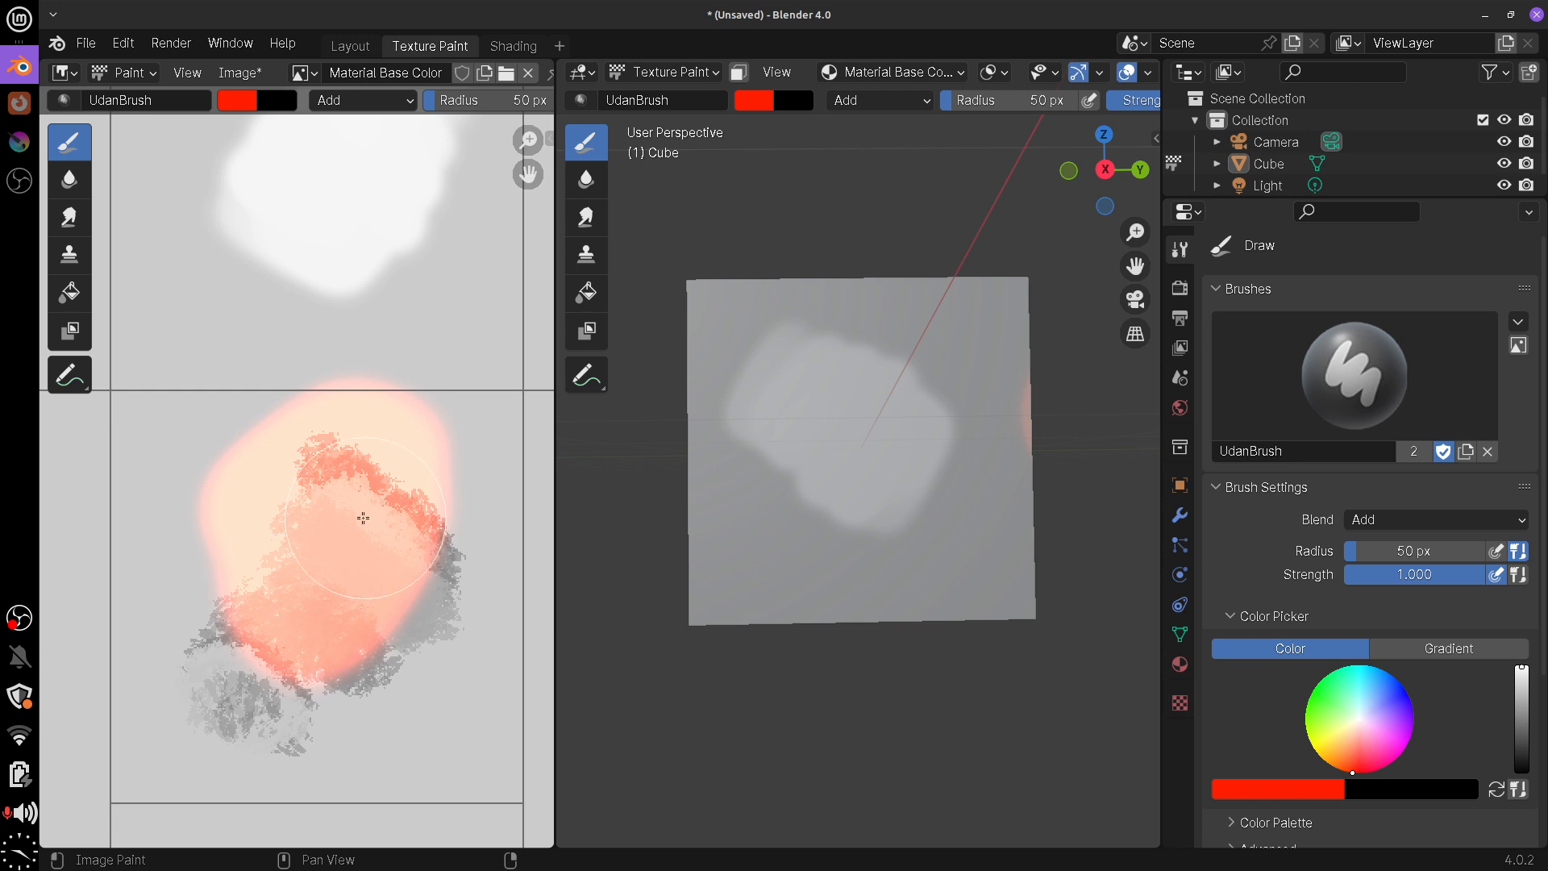
pyautogui.moveTo(355, 448); pyautogui.dragTo(315, 549)
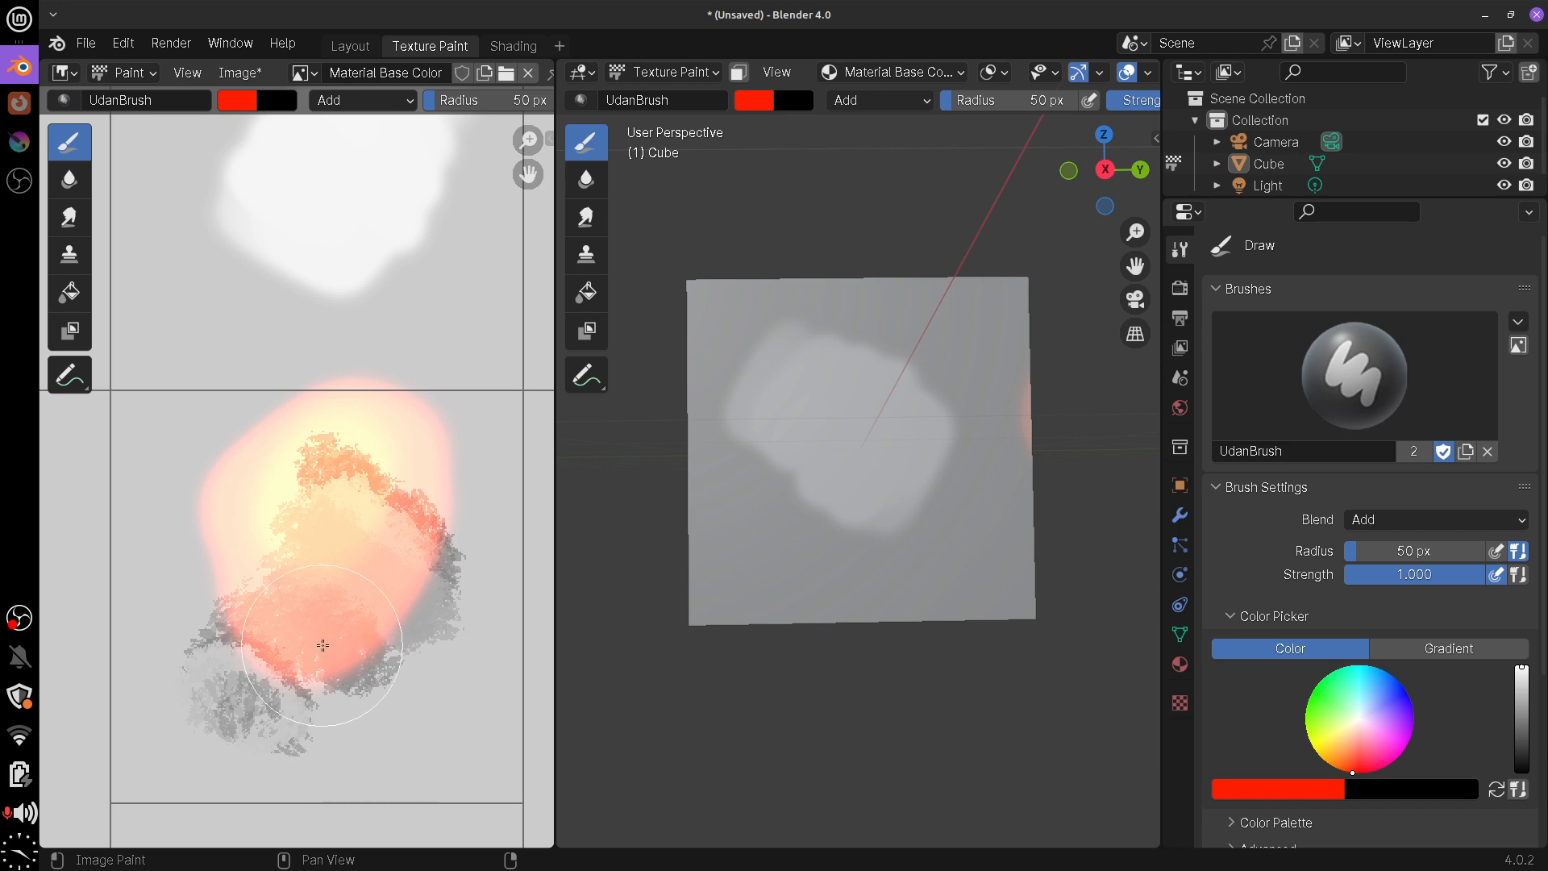
pyautogui.hotkey('ctrl', 'z')
pyautogui.hotkey('ctrl', 'z')
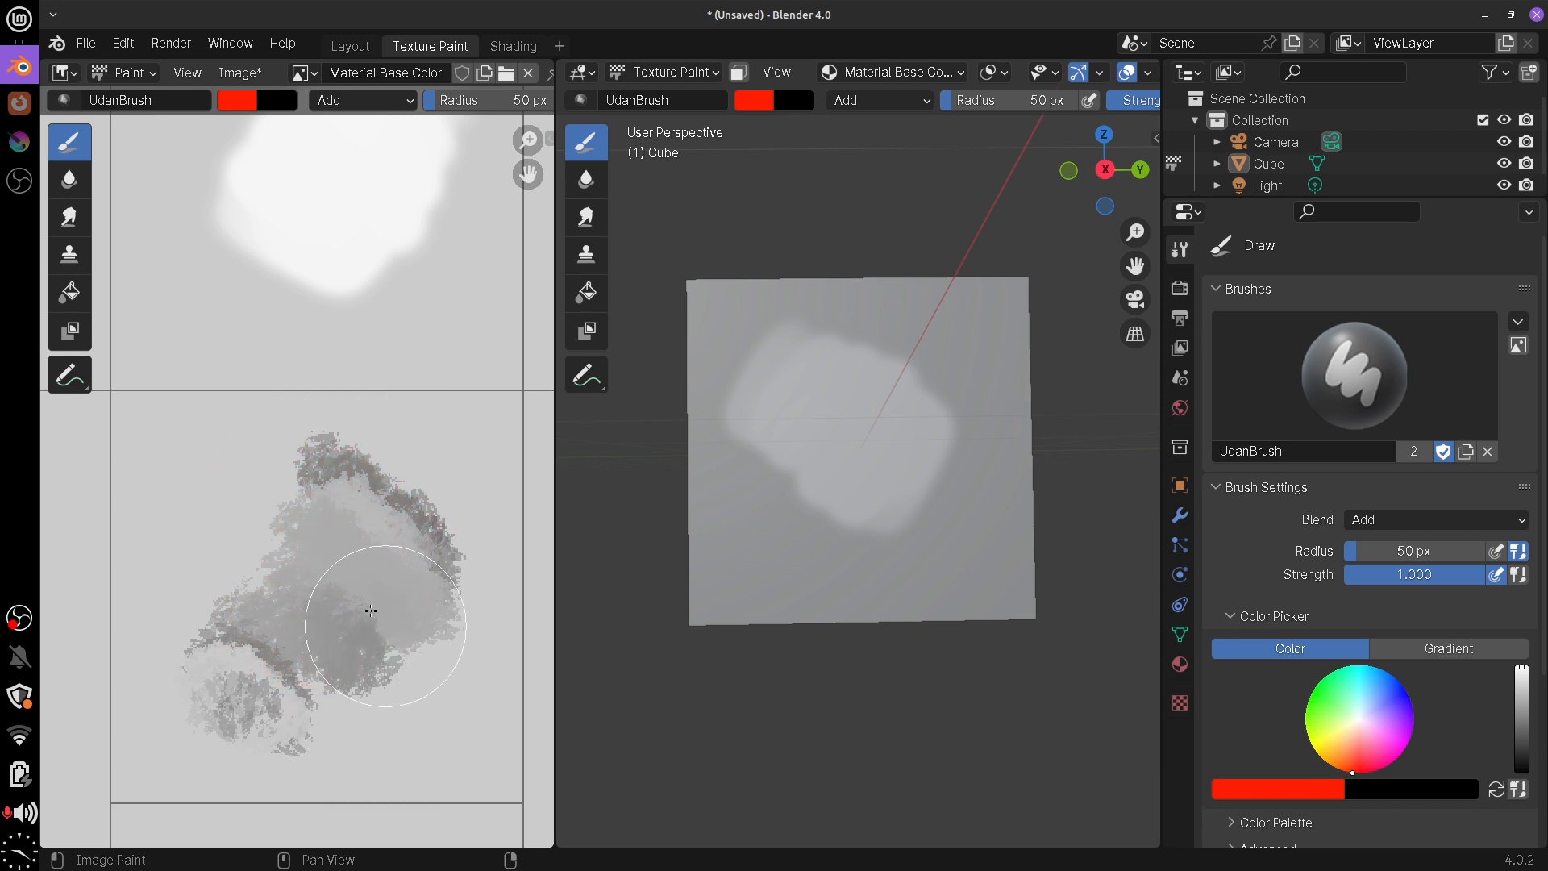
pyautogui.moveTo(323, 589); pyautogui.dragTo(313, 550, button='middle')
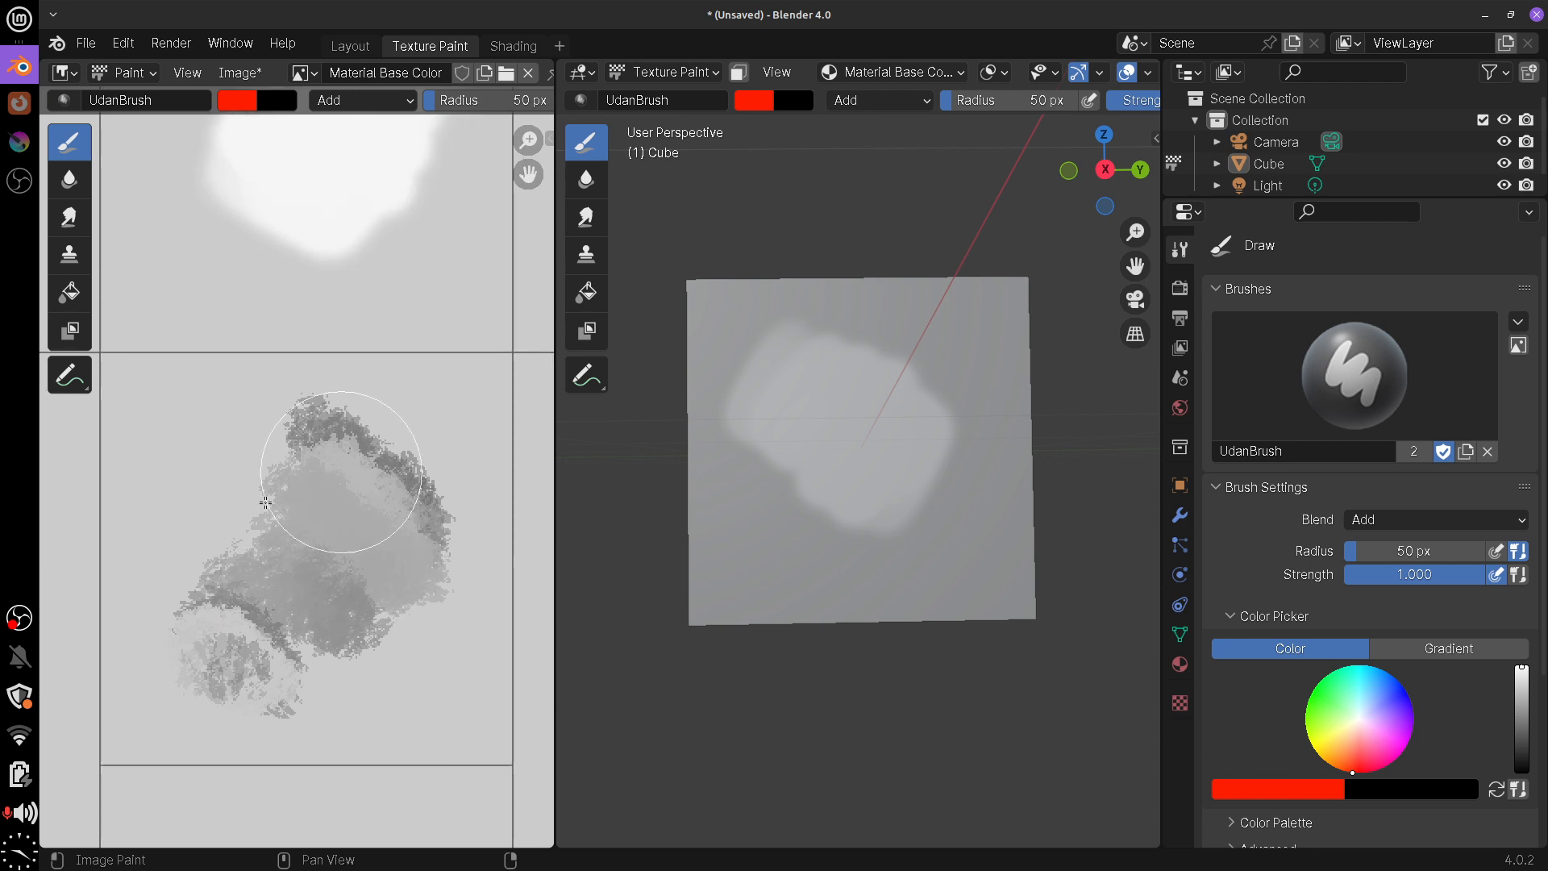
# Erase a vertical band across the grey patch's outer edge in the 2D view using Erase Alpha blending, and inspect it on the cube
pyautogui.click(1429, 523)
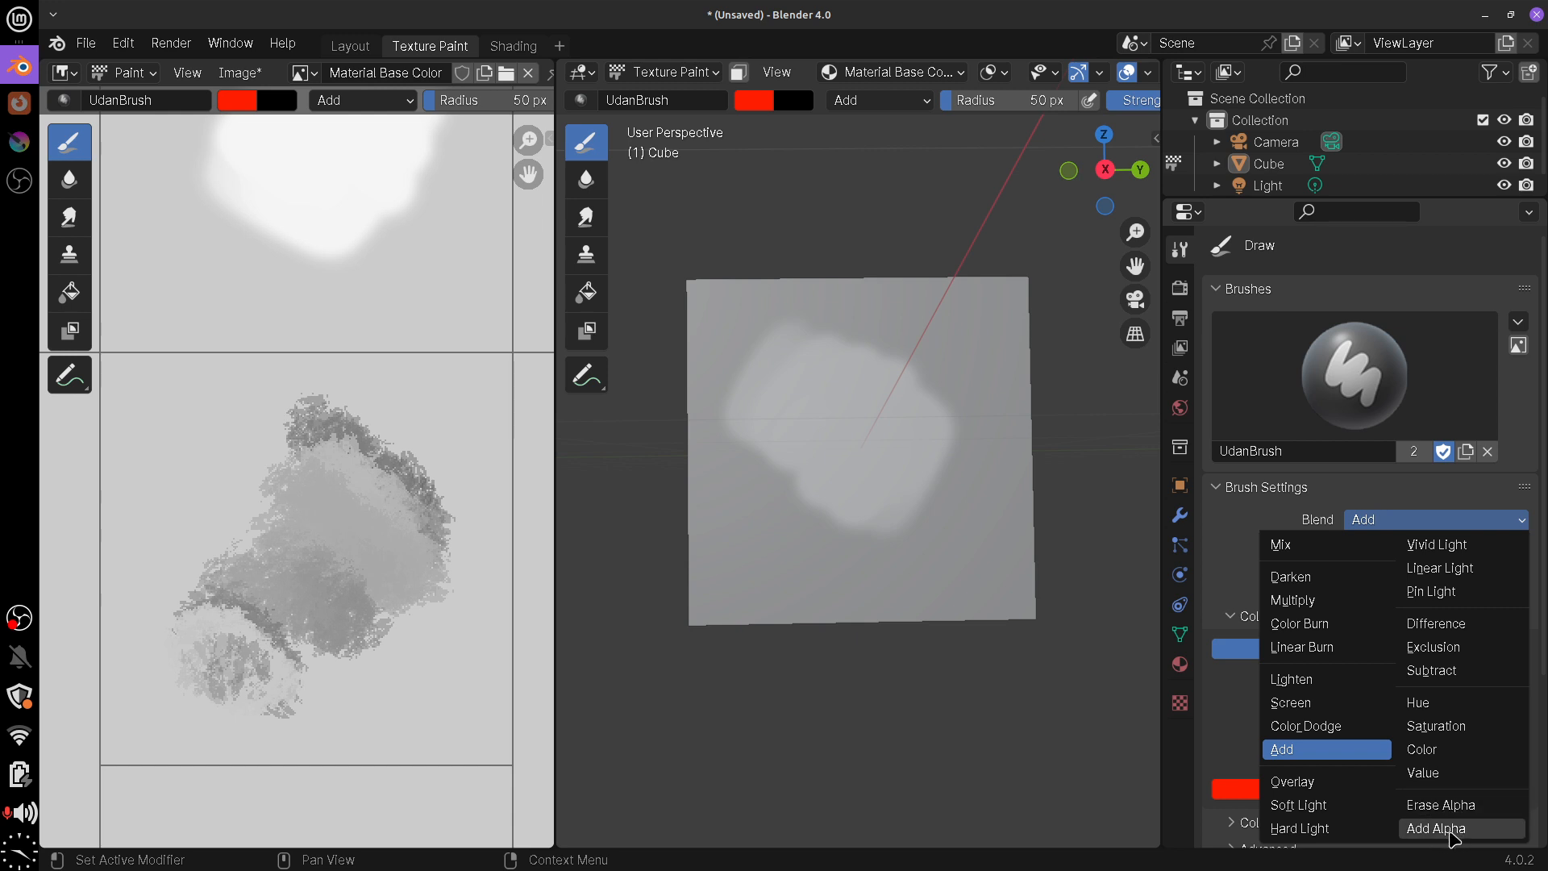
pyautogui.click(1442, 806)
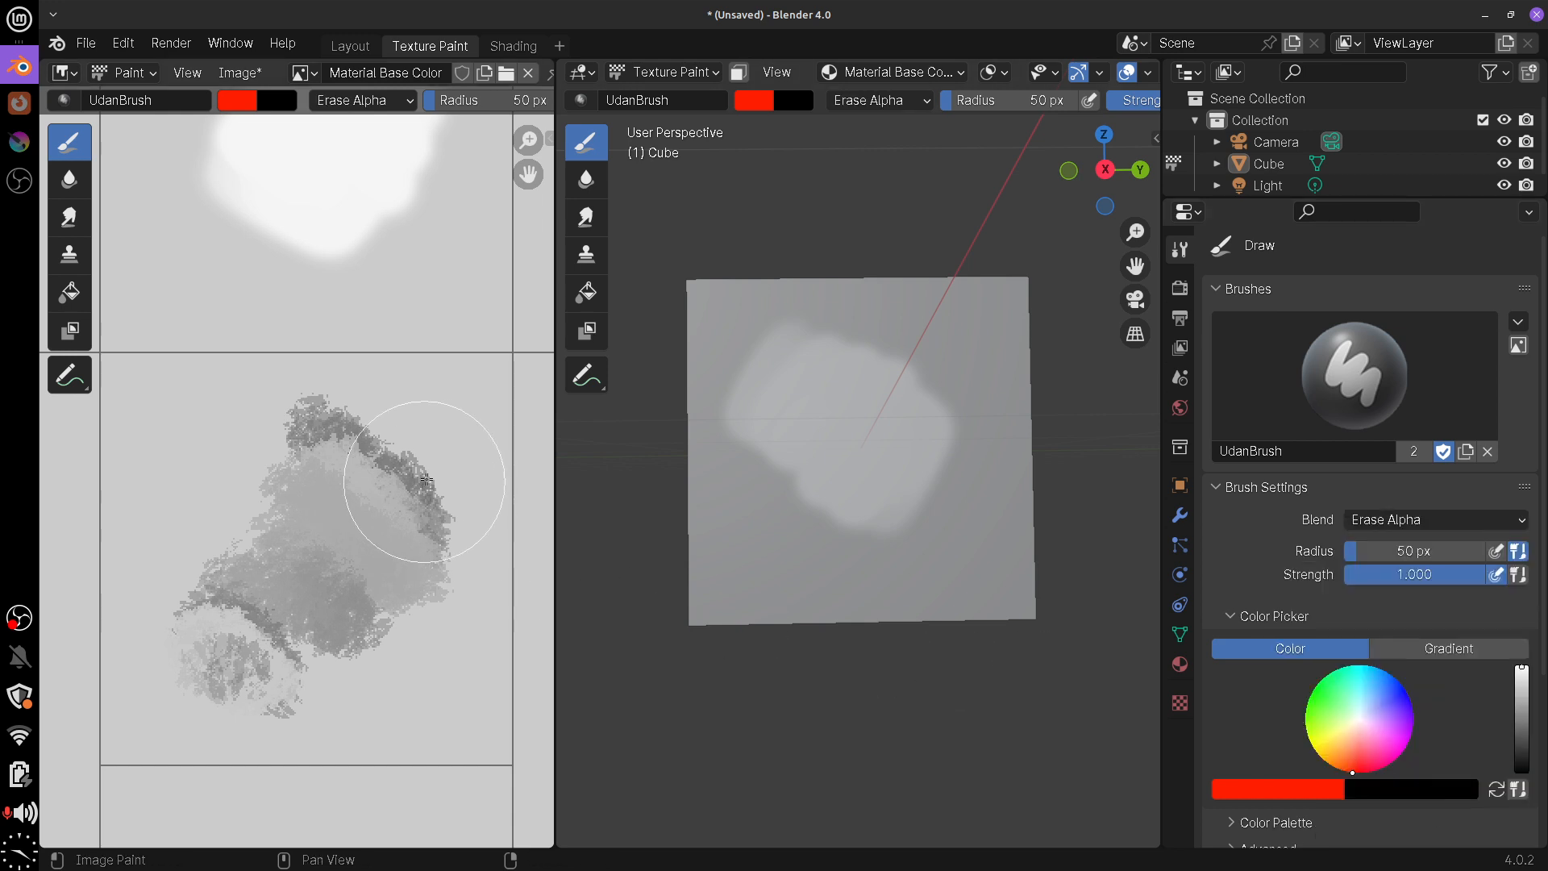
pyautogui.moveTo(440, 474)
pyautogui.mouseDown()
pyautogui.moveTo(433, 556)
pyautogui.moveTo(438, 454)
pyautogui.moveTo(428, 581)
pyautogui.moveTo(435, 451)
pyautogui.moveTo(452, 725)
pyautogui.mouseUp()
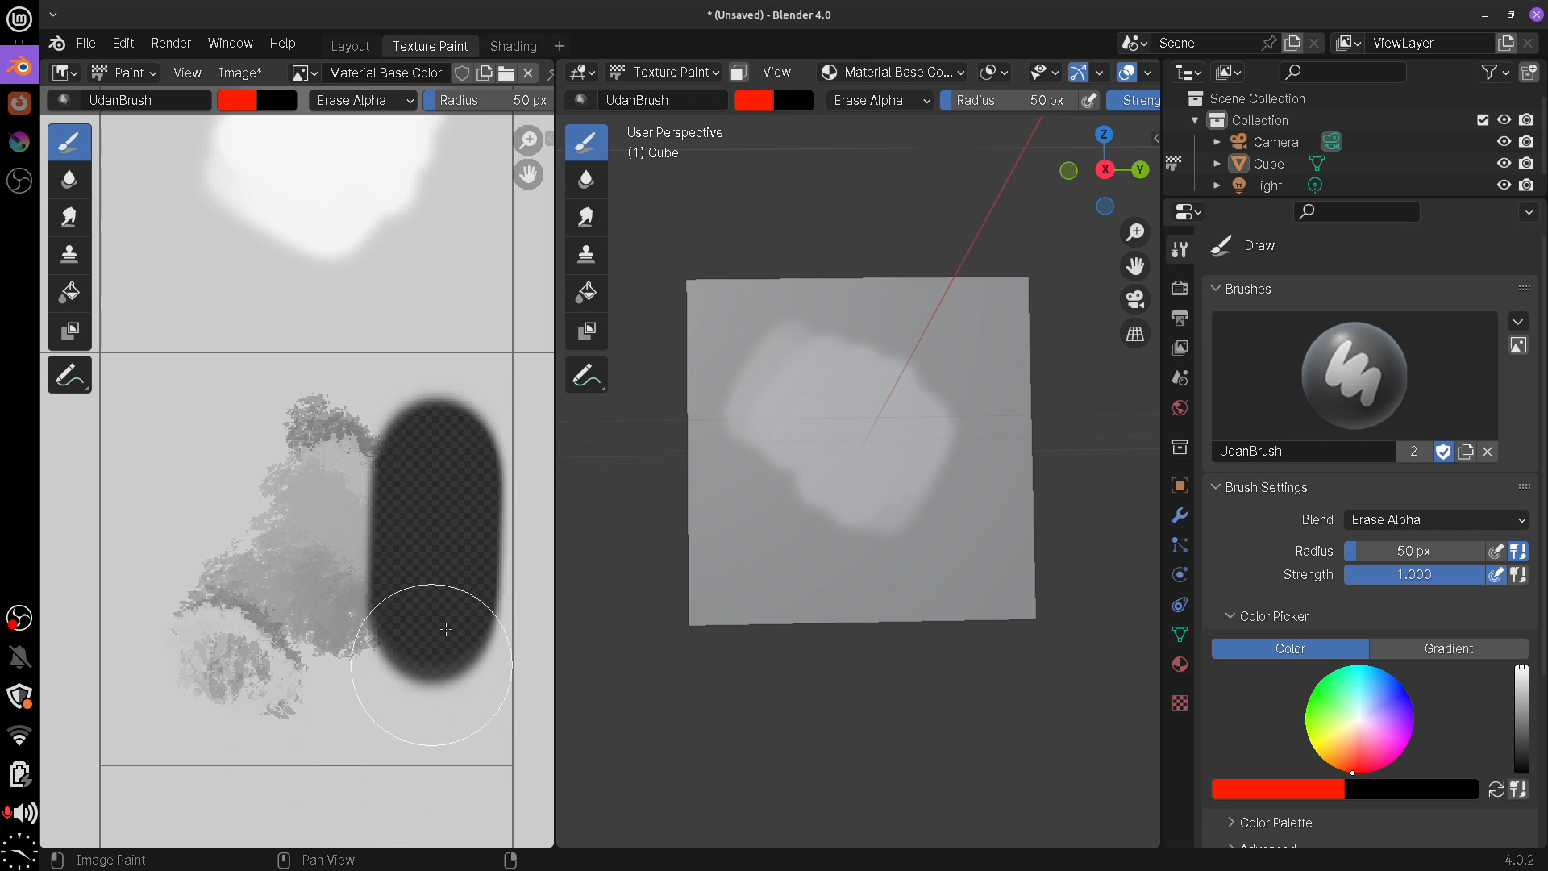
pyautogui.moveTo(874, 595)
pyautogui.mouseDown(button='middle')
pyautogui.moveTo(1104, 570)
pyautogui.moveTo(1037, 546)
pyautogui.moveTo(1022, 586)
pyautogui.moveTo(884, 600)
pyautogui.moveTo(943, 621)
pyautogui.moveTo(922, 629)
pyautogui.mouseUp(button='middle')
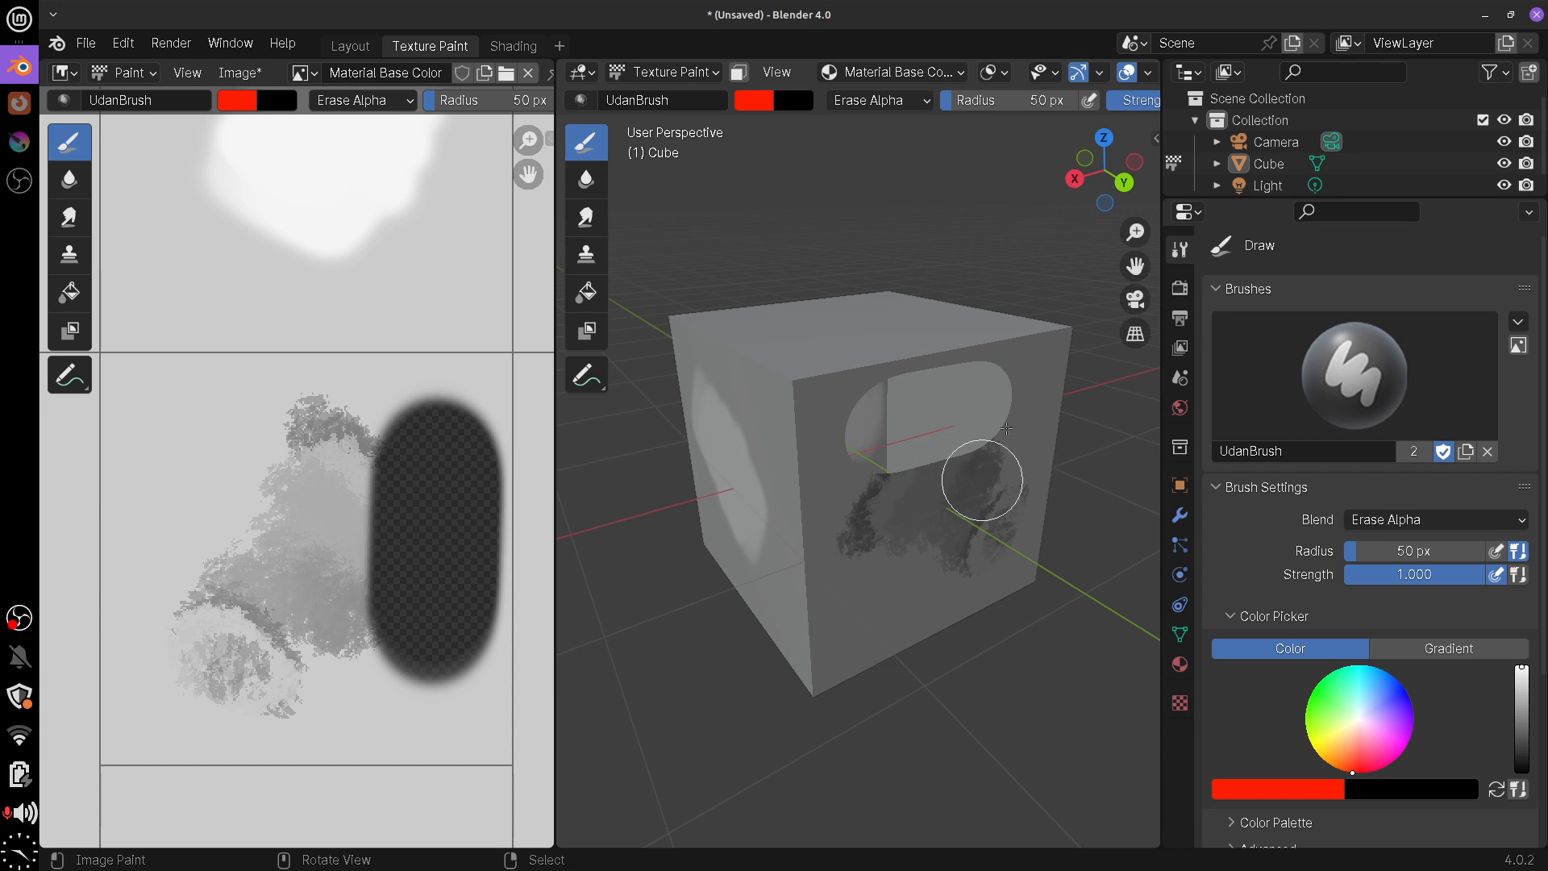
pyautogui.moveTo(975, 561); pyautogui.dragTo(954, 408, button='middle')
pyautogui.moveTo(927, 595)
pyautogui.mouseDown(button='middle')
pyautogui.moveTo(1021, 552)
pyautogui.moveTo(979, 553)
pyautogui.moveTo(964, 573)
pyautogui.mouseUp(button='middle')
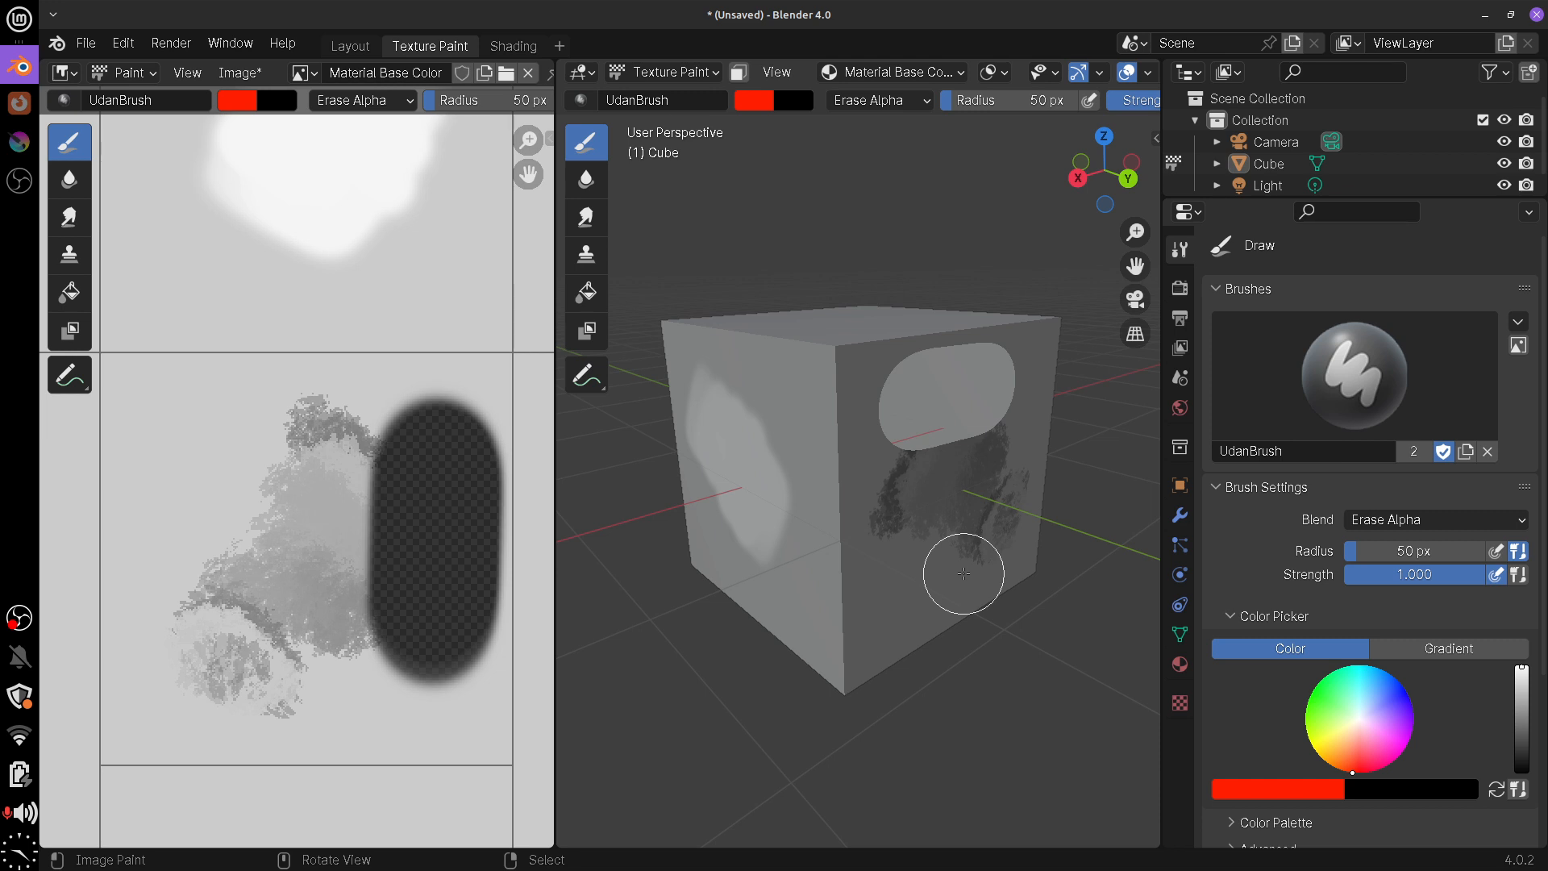
pyautogui.moveTo(975, 518); pyautogui.dragTo(998, 718, button='middle')
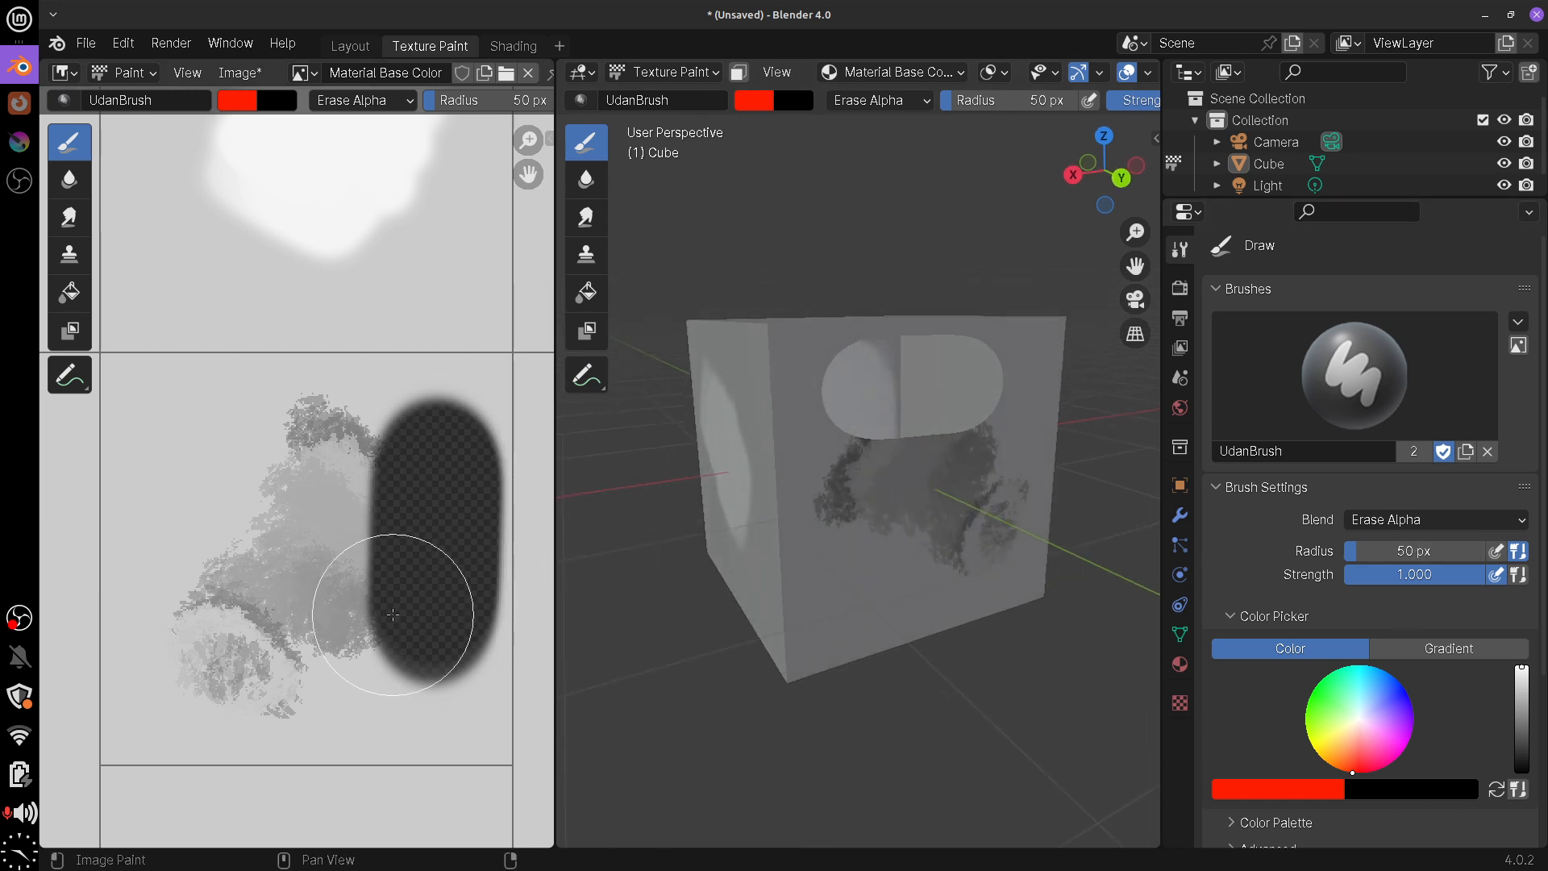
# Switch the brush blend mode to Add Alpha and paint over the erased band in the 2D view to restore it
pyautogui.click(1437, 520)
pyautogui.click(1452, 830)
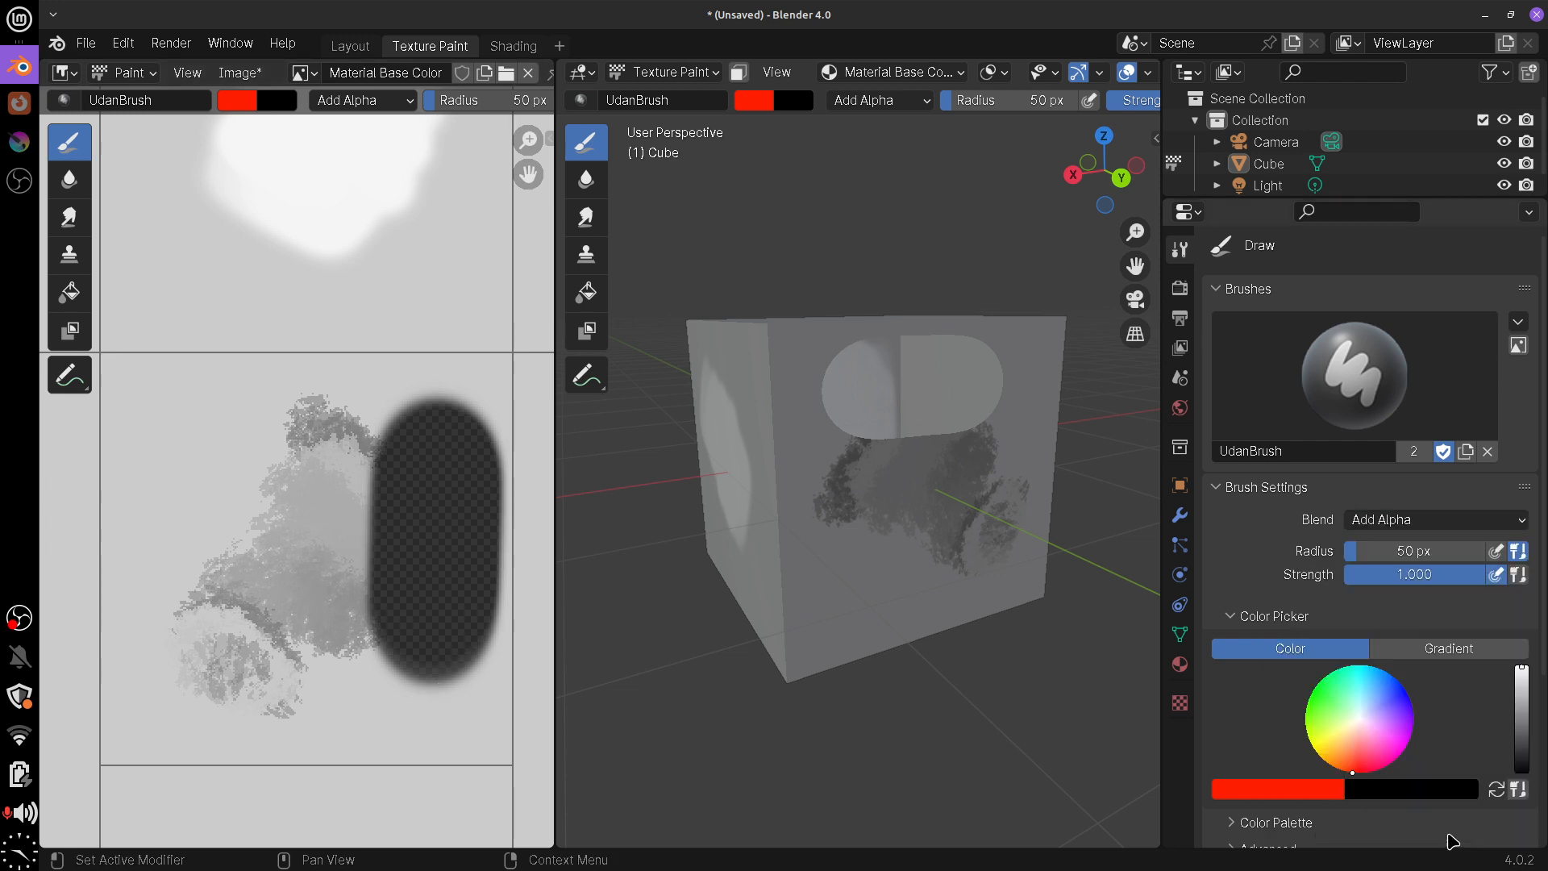
pyautogui.moveTo(429, 488)
pyautogui.mouseDown()
pyautogui.moveTo(381, 497)
pyautogui.moveTo(371, 564)
pyautogui.moveTo(388, 660)
pyautogui.moveTo(387, 559)
pyautogui.moveTo(449, 387)
pyautogui.moveTo(434, 679)
pyautogui.moveTo(448, 436)
pyautogui.moveTo(490, 511)
pyautogui.moveTo(473, 432)
pyautogui.moveTo(451, 596)
pyautogui.moveTo(355, 621)
pyautogui.moveTo(346, 532)
pyautogui.mouseUp()
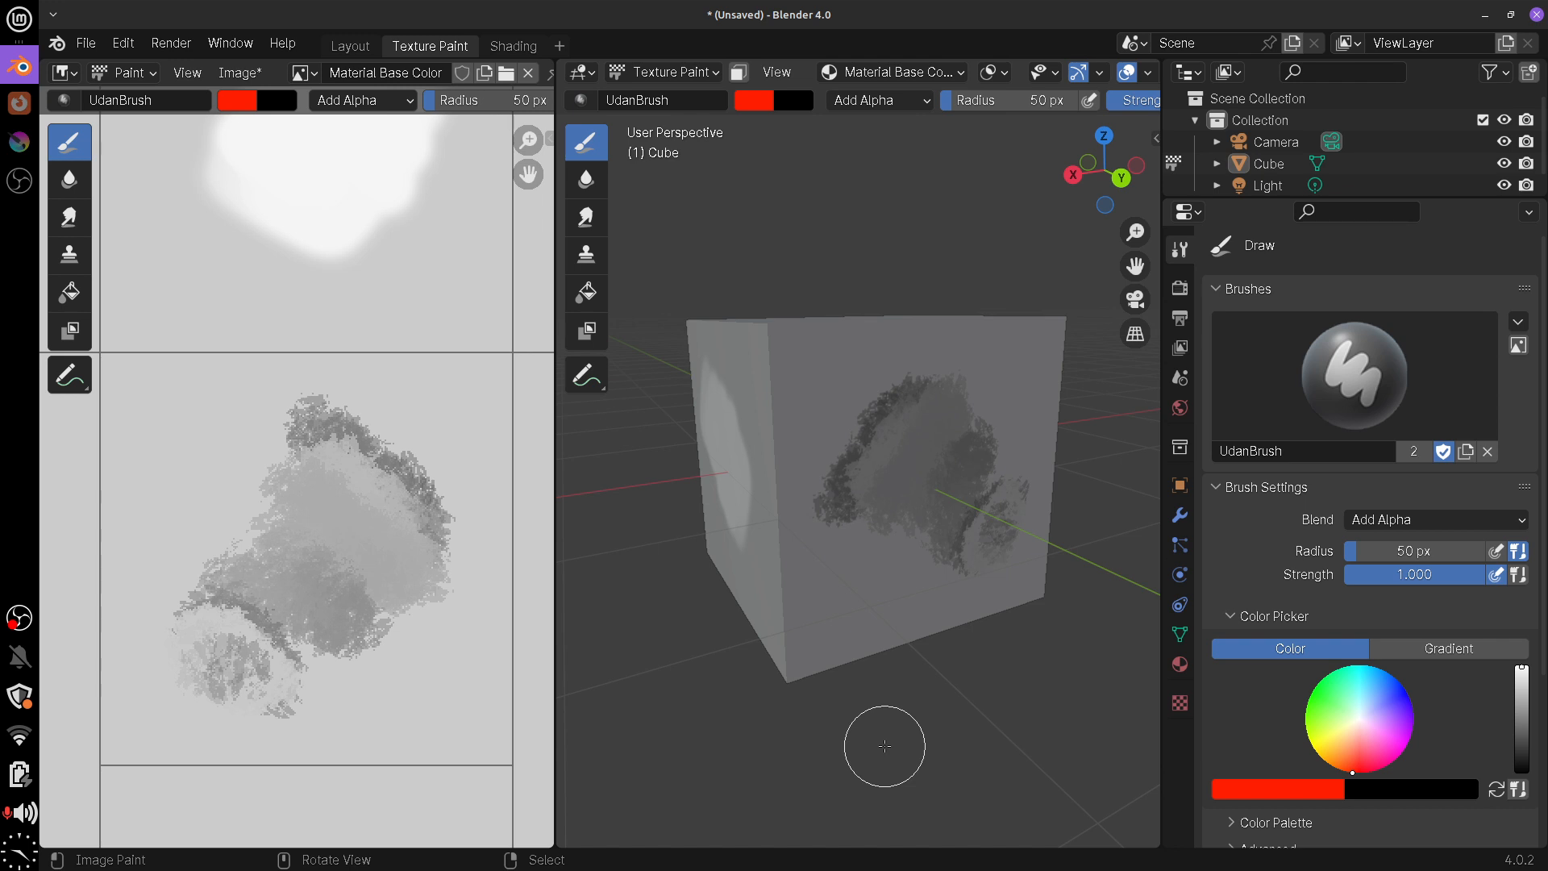
pyautogui.click(1338, 356)
# Try larger brush radii, and set the radius to exactly 70 px
pyautogui.moveTo(906, 609)
pyautogui.mouseDown(button='middle')
pyautogui.moveTo(749, 581)
pyautogui.moveTo(855, 587)
pyautogui.mouseUp(button='middle')
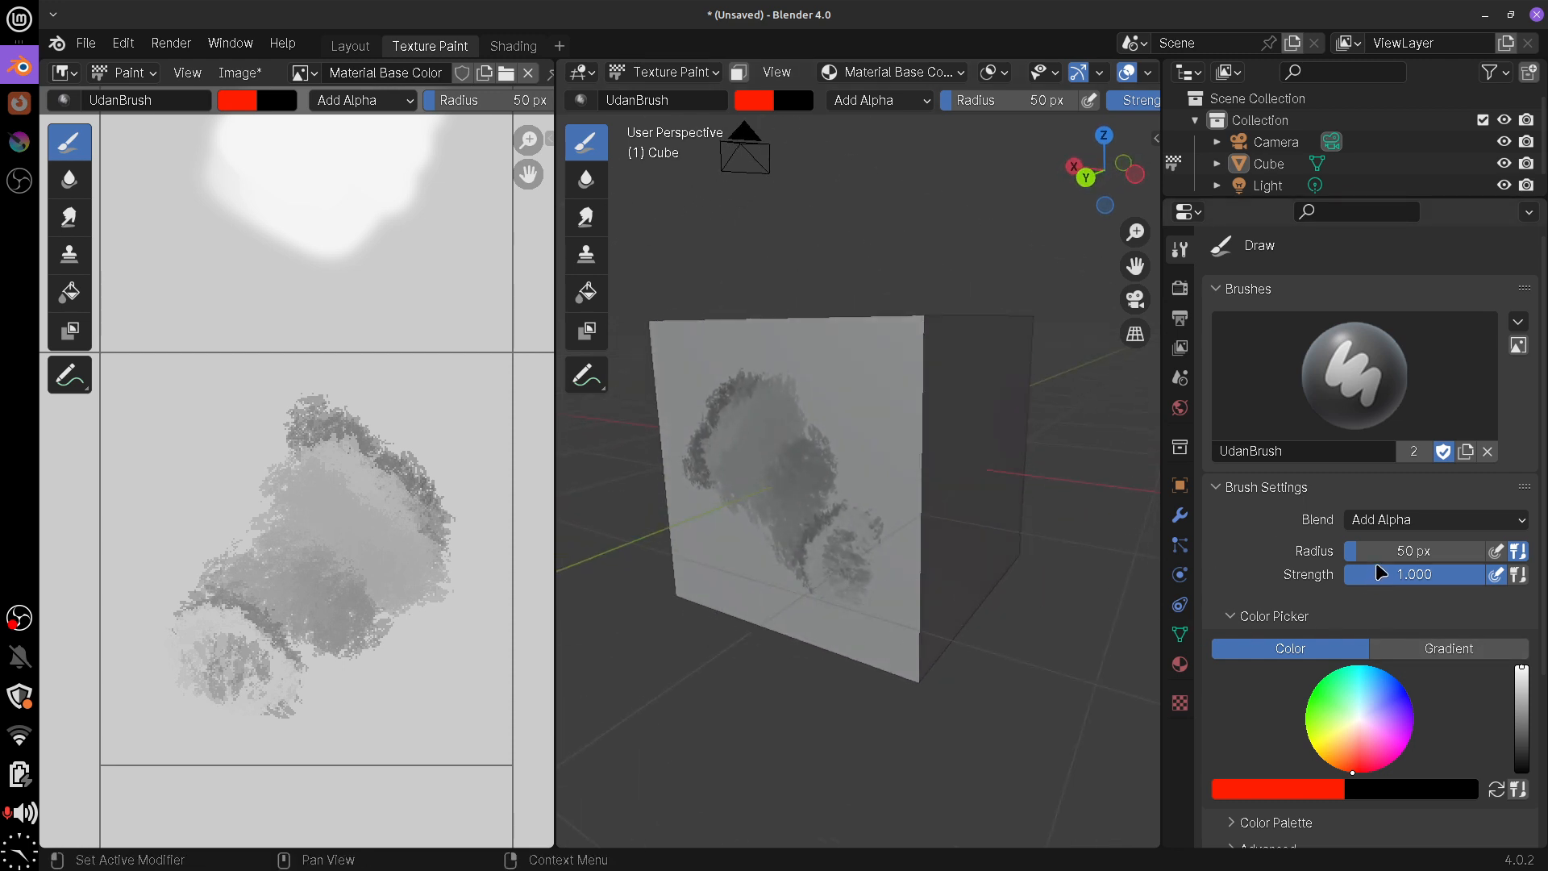
pyautogui.moveTo(484, 587); pyautogui.dragTo(529, 585, button='middle')
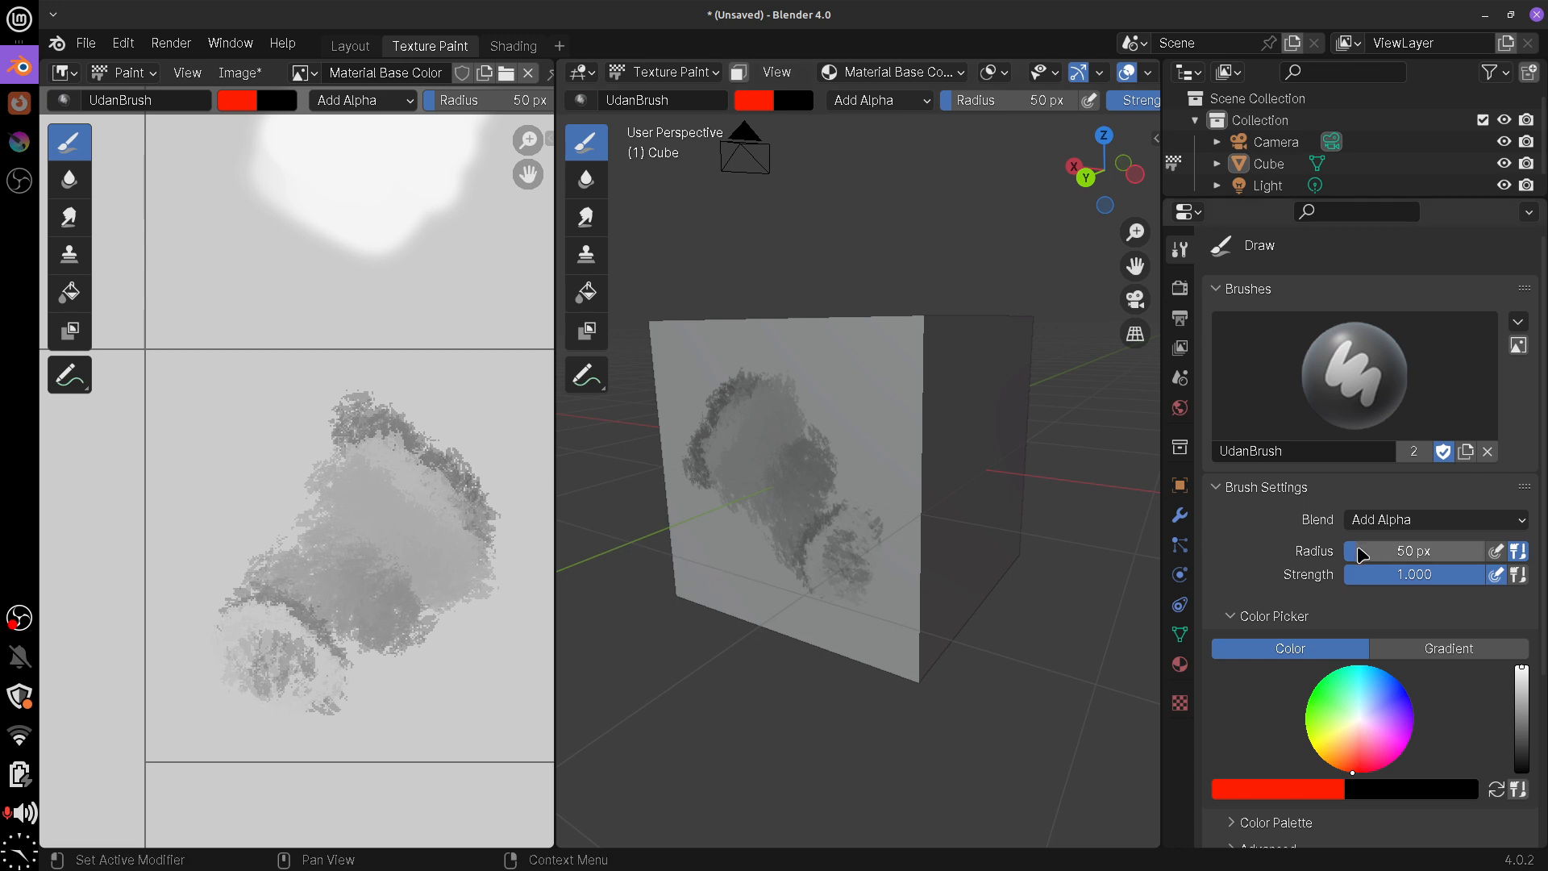
pyautogui.moveTo(1354, 555); pyautogui.dragTo(1429, 558)
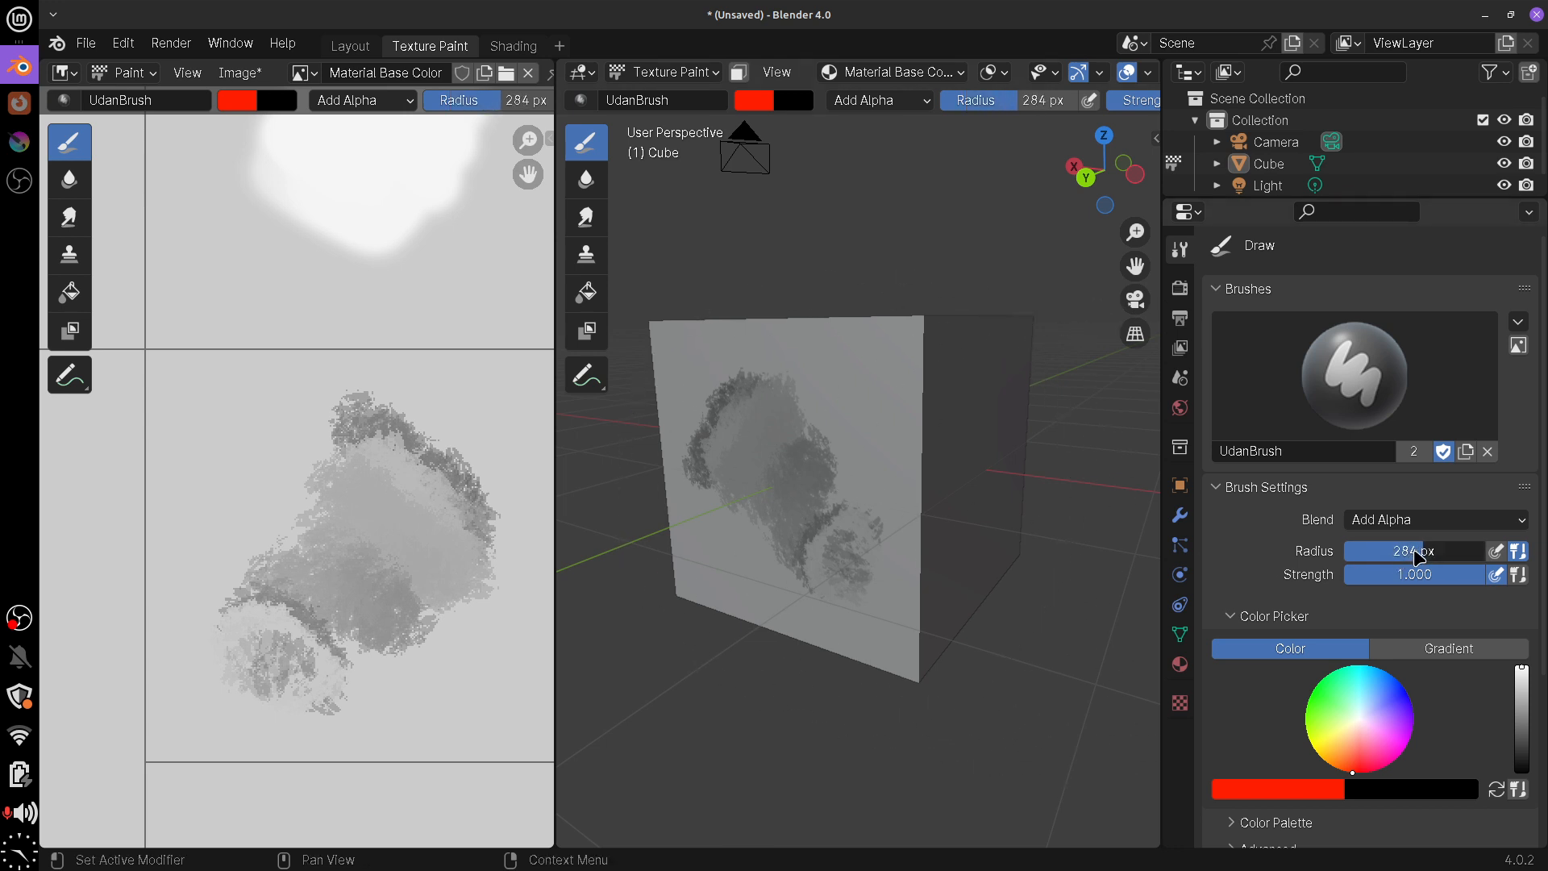
pyautogui.moveTo(1419, 556); pyautogui.dragTo(1375, 556)
pyautogui.click(1414, 556)
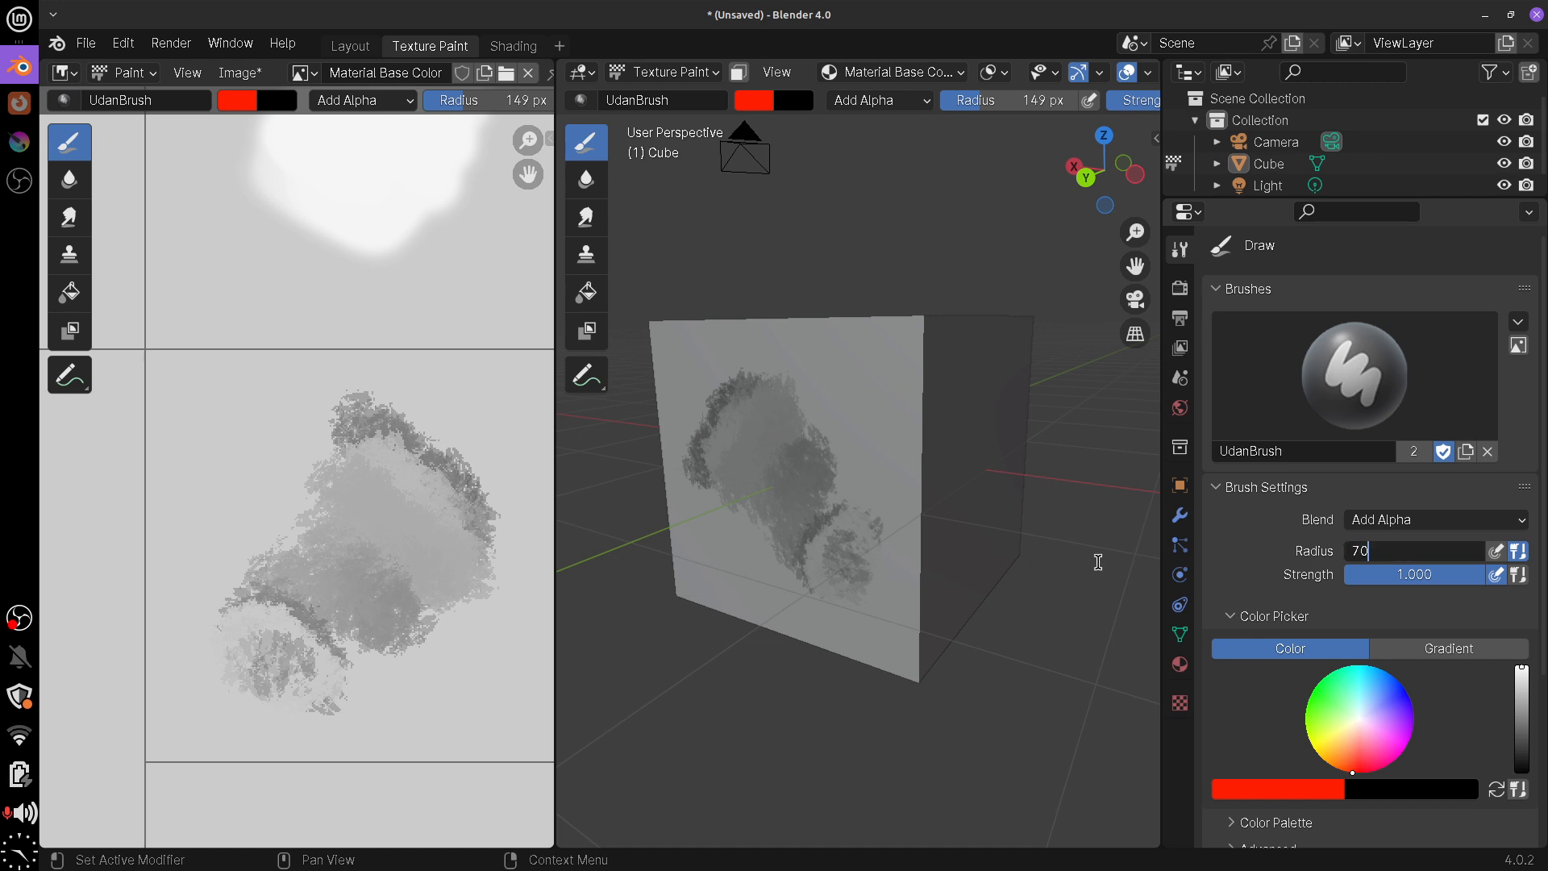
pyautogui.press('Return')
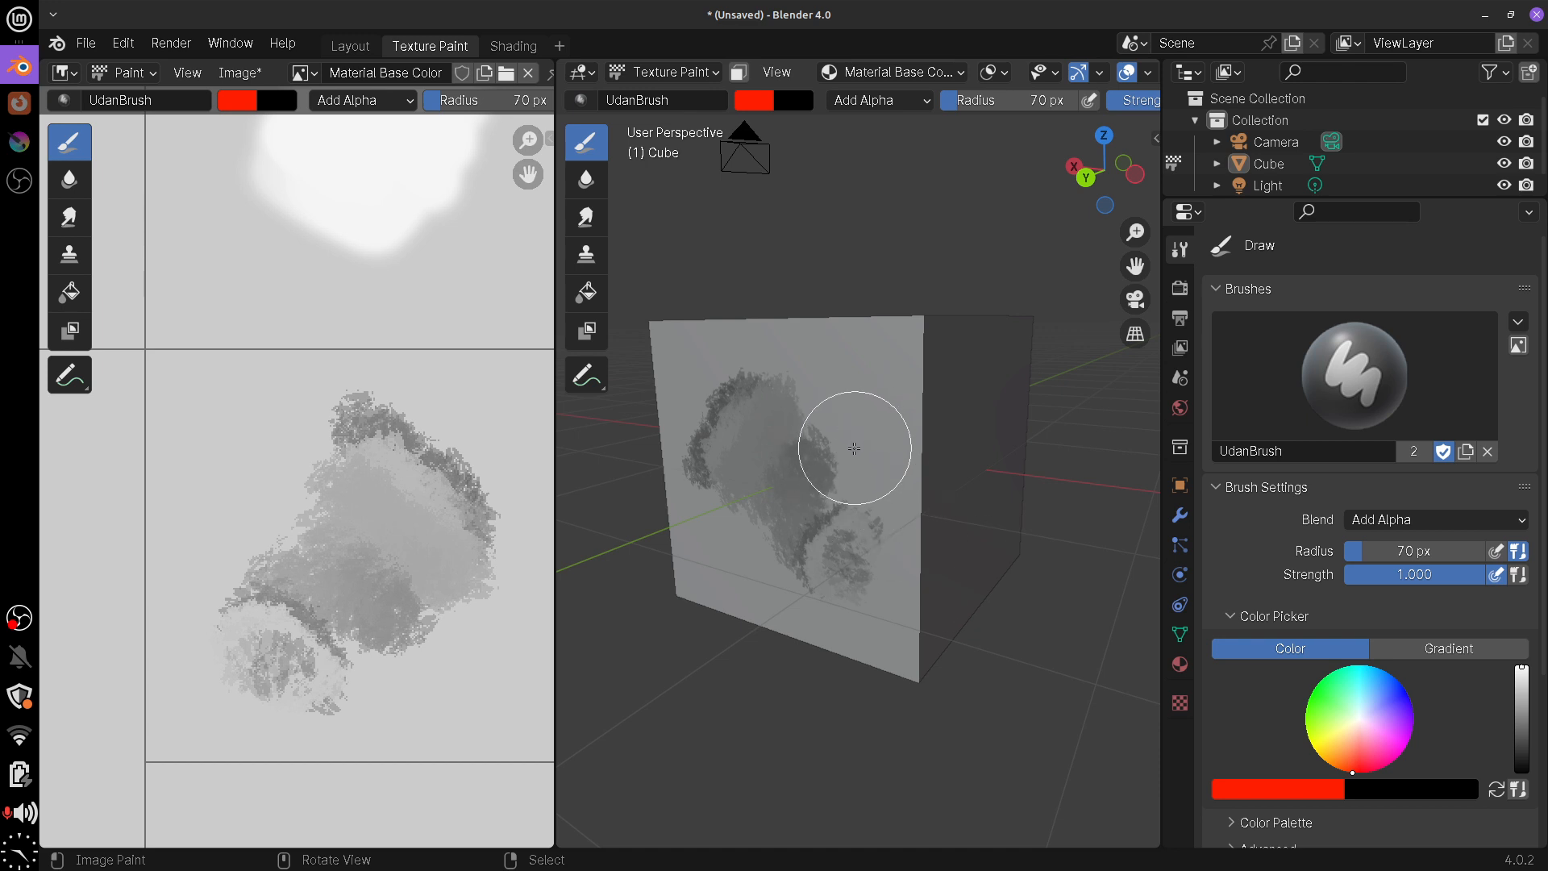
# Resize the brush interactively over the cube in the 3D view, first to 187 px and finally to 80 px
pyautogui.moveTo(807, 493); pyautogui.dragTo(864, 454, button='middle')
pyautogui.press('f')
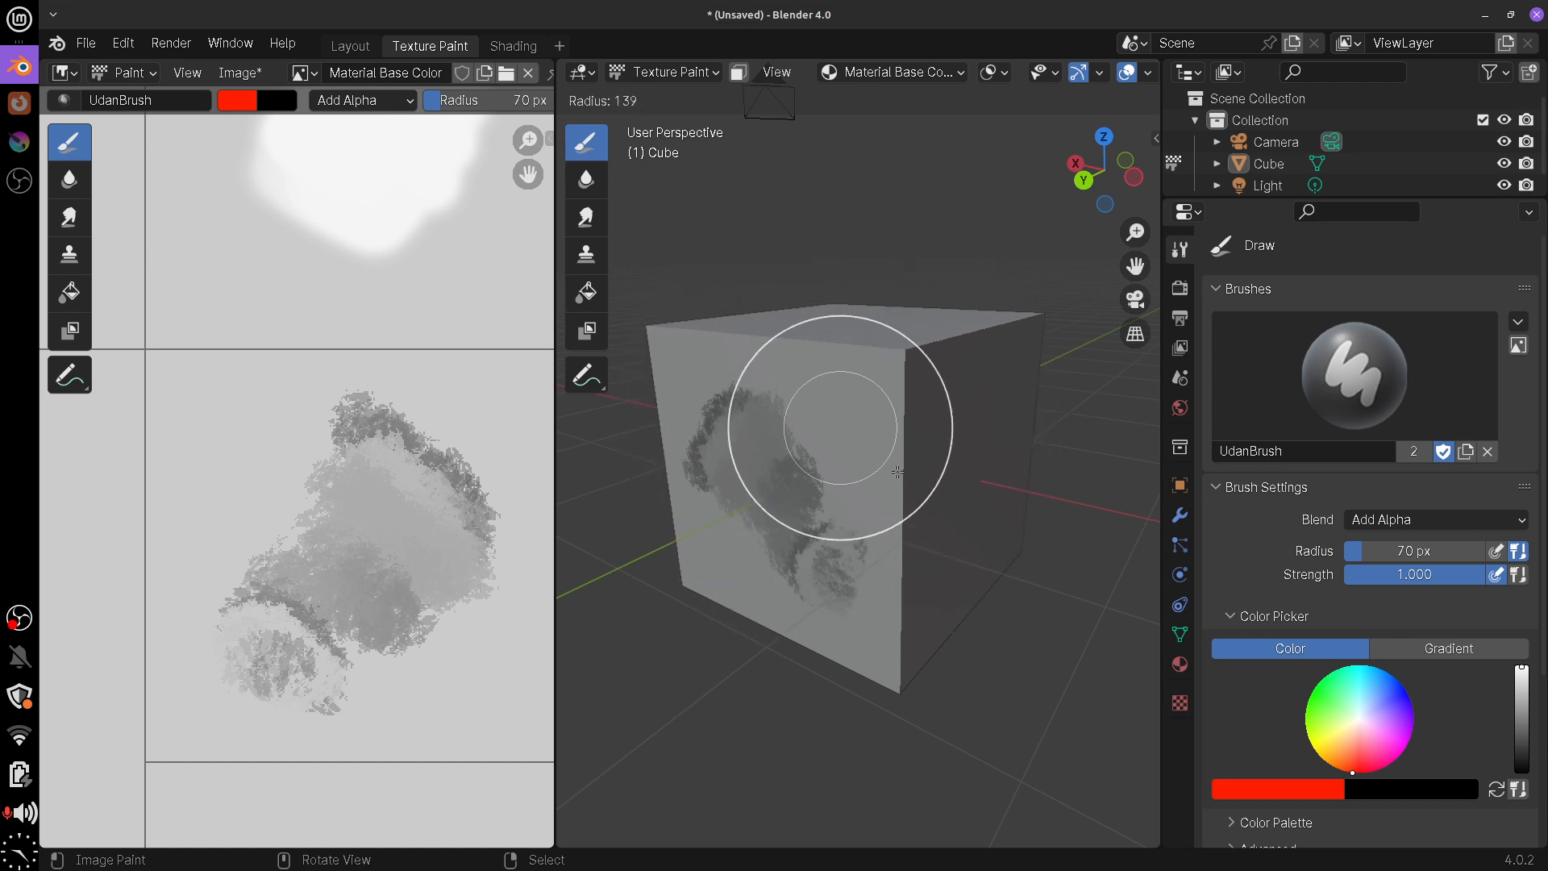
pyautogui.click(933, 515)
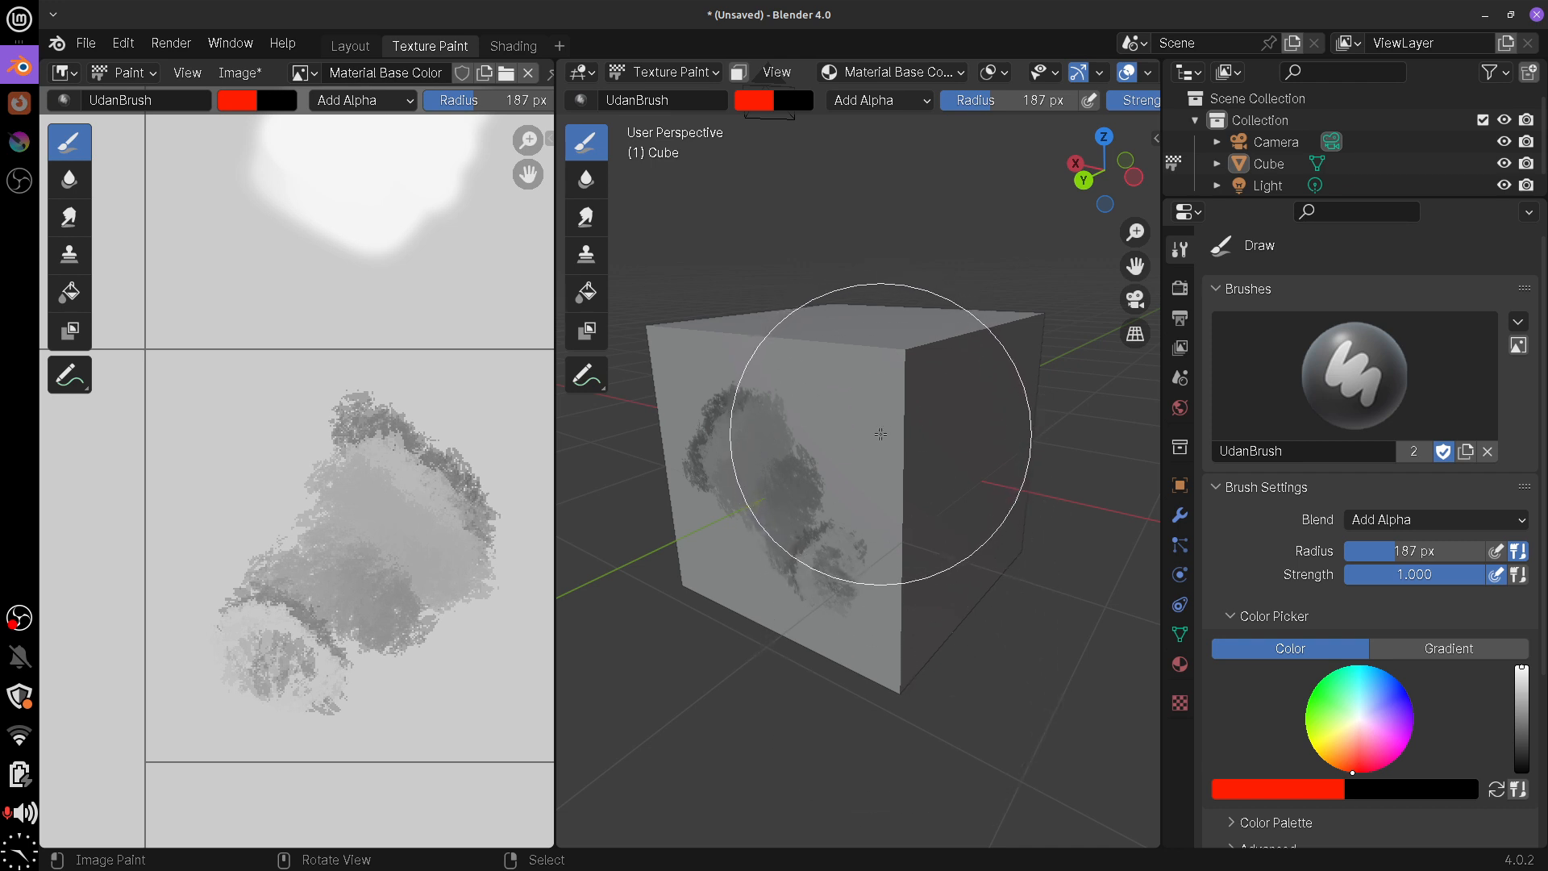
pyautogui.press('f')
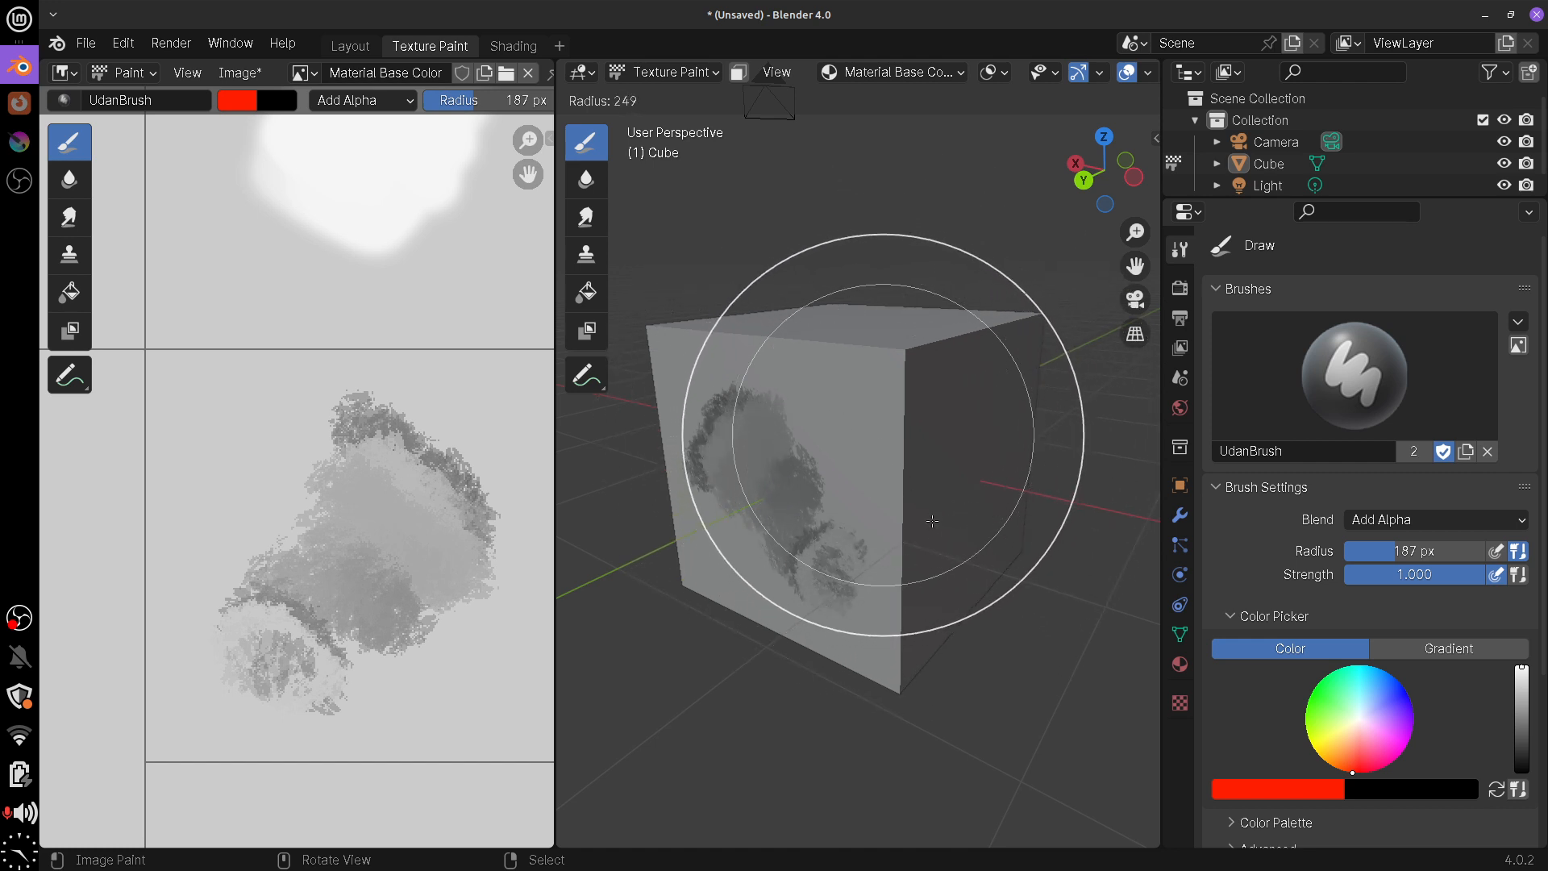
pyautogui.press('Escape')
pyautogui.press('f')
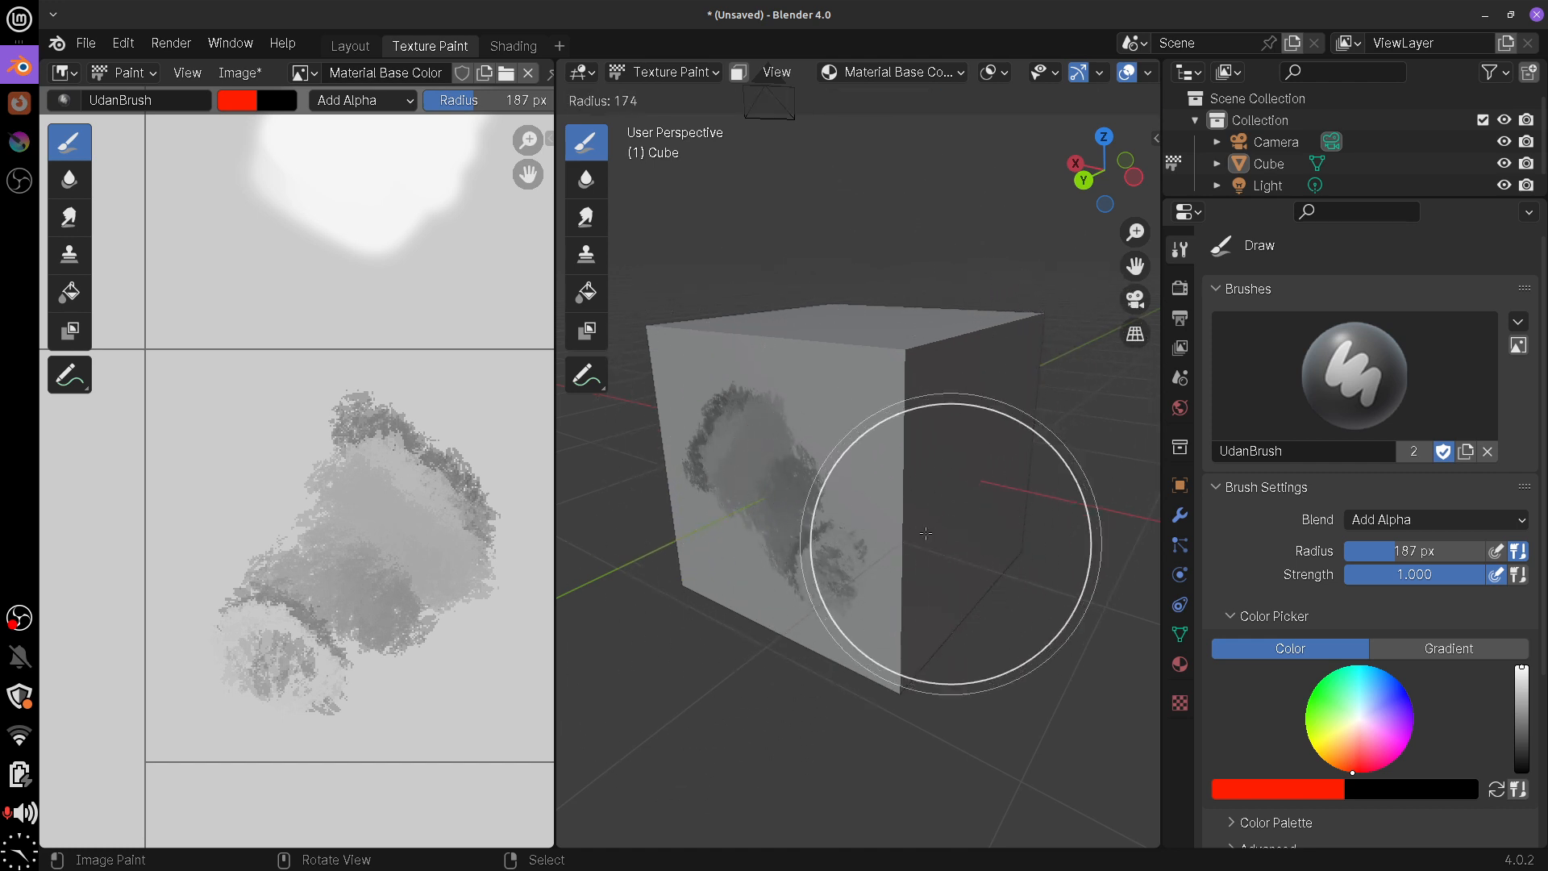
pyautogui.click(887, 516)
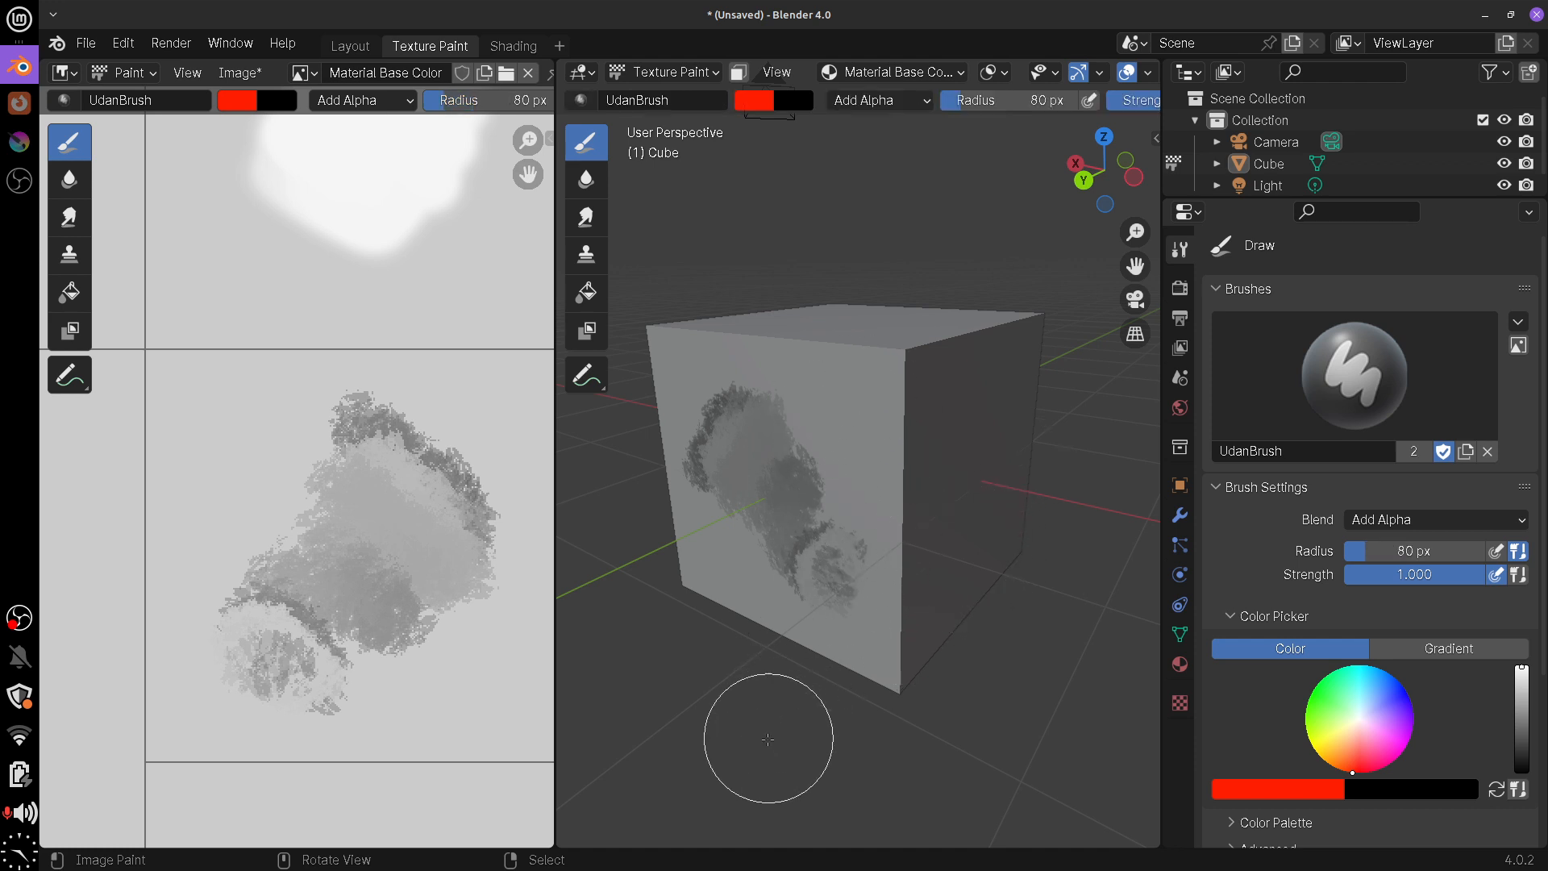
# Handwrite the annotation "F" -> RADIUS below the cube in the 3D view
pyautogui.press('d')
pyautogui.moveTo(746, 720)
pyautogui.mouseDown()
pyautogui.moveTo(738, 771)
pyautogui.moveTo(770, 714)
pyautogui.moveTo(763, 736)
pyautogui.moveTo(721, 707)
pyautogui.mouseUp()
pyautogui.moveTo(734, 701)
pyautogui.mouseDown()
pyautogui.moveTo(726, 713)
pyautogui.moveTo(792, 713)
pyautogui.mouseUp()
pyautogui.moveTo(794, 699); pyautogui.dragTo(798, 710)
pyautogui.moveTo(826, 754); pyautogui.dragTo(862, 755)
pyautogui.moveTo(871, 740); pyautogui.dragTo(872, 766)
pyautogui.moveTo(948, 731)
pyautogui.mouseDown()
pyautogui.moveTo(929, 768)
pyautogui.moveTo(948, 723)
pyautogui.moveTo(961, 760)
pyautogui.mouseUp()
pyautogui.hotkey('ctrl', 'z')
pyautogui.moveTo(962, 760); pyautogui.dragTo(982, 746)
pyautogui.moveTo(990, 731); pyautogui.dragTo(990, 764)
pyautogui.moveTo(1018, 741)
pyautogui.mouseDown()
pyautogui.moveTo(1015, 764)
pyautogui.moveTo(1059, 738)
pyautogui.moveTo(1070, 761)
pyautogui.mouseUp()
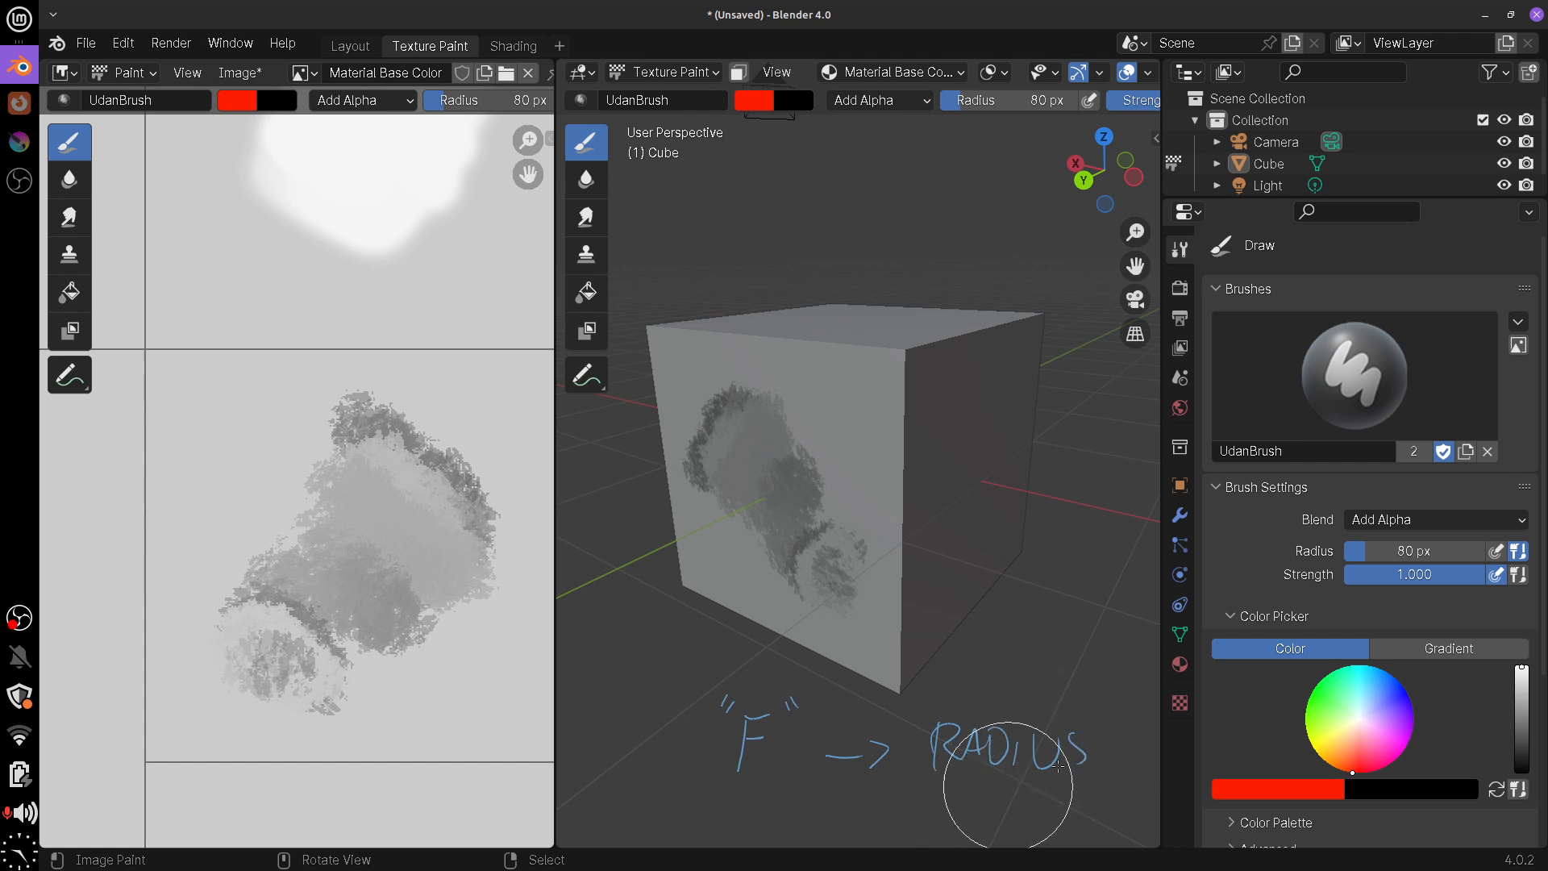
# Undo all strokes of the handwritten radius shortcut note
pyautogui.hotkey('ctrl', 'z')
pyautogui.hotkey('ctrl', 'z')
pyautogui.hotkey('ctrl', 'z')
pyautogui.hotkey('ctrl', 'z')
pyautogui.hotkey('ctrl', 'z')
pyautogui.hotkey('ctrl', 'z')
pyautogui.hotkey('ctrl', 'z')
pyautogui.hotkey('ctrl', 'z')
pyautogui.hotkey('ctrl', 'z')
pyautogui.hotkey('ctrl', 'z')
pyautogui.hotkey('ctrl', 'z')
pyautogui.hotkey('ctrl', 'z')
pyautogui.hotkey('ctrl', 'z')
pyautogui.hotkey('ctrl', 'z')
pyautogui.hotkey('ctrl', 'z')
pyautogui.hotkey('ctrl', 'z')
pyautogui.hotkey('ctrl', 'z')
pyautogui.hotkey('ctrl', 'z')
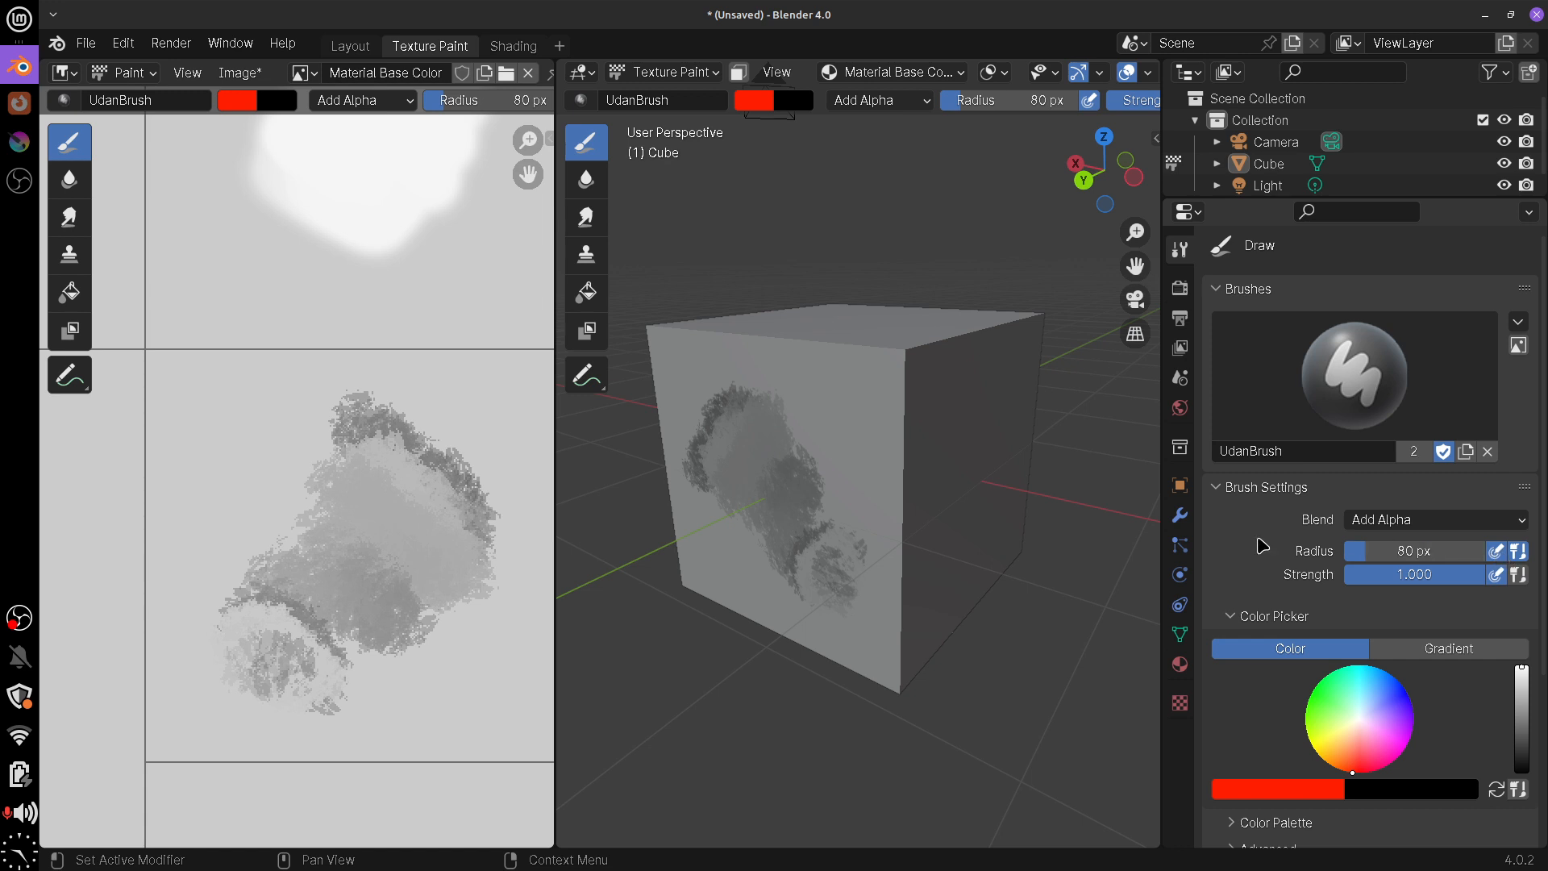
# Sketch an annotation of a stylus touching a drawing surface beside the cube in the 3D view, and erase it
pyautogui.moveTo(794, 514); pyautogui.dragTo(826, 492, button='middle')
pyautogui.moveTo(288, 640)
pyautogui.mouseDown()
pyautogui.moveTo(298, 626)
pyautogui.moveTo(277, 625)
pyautogui.mouseUp()
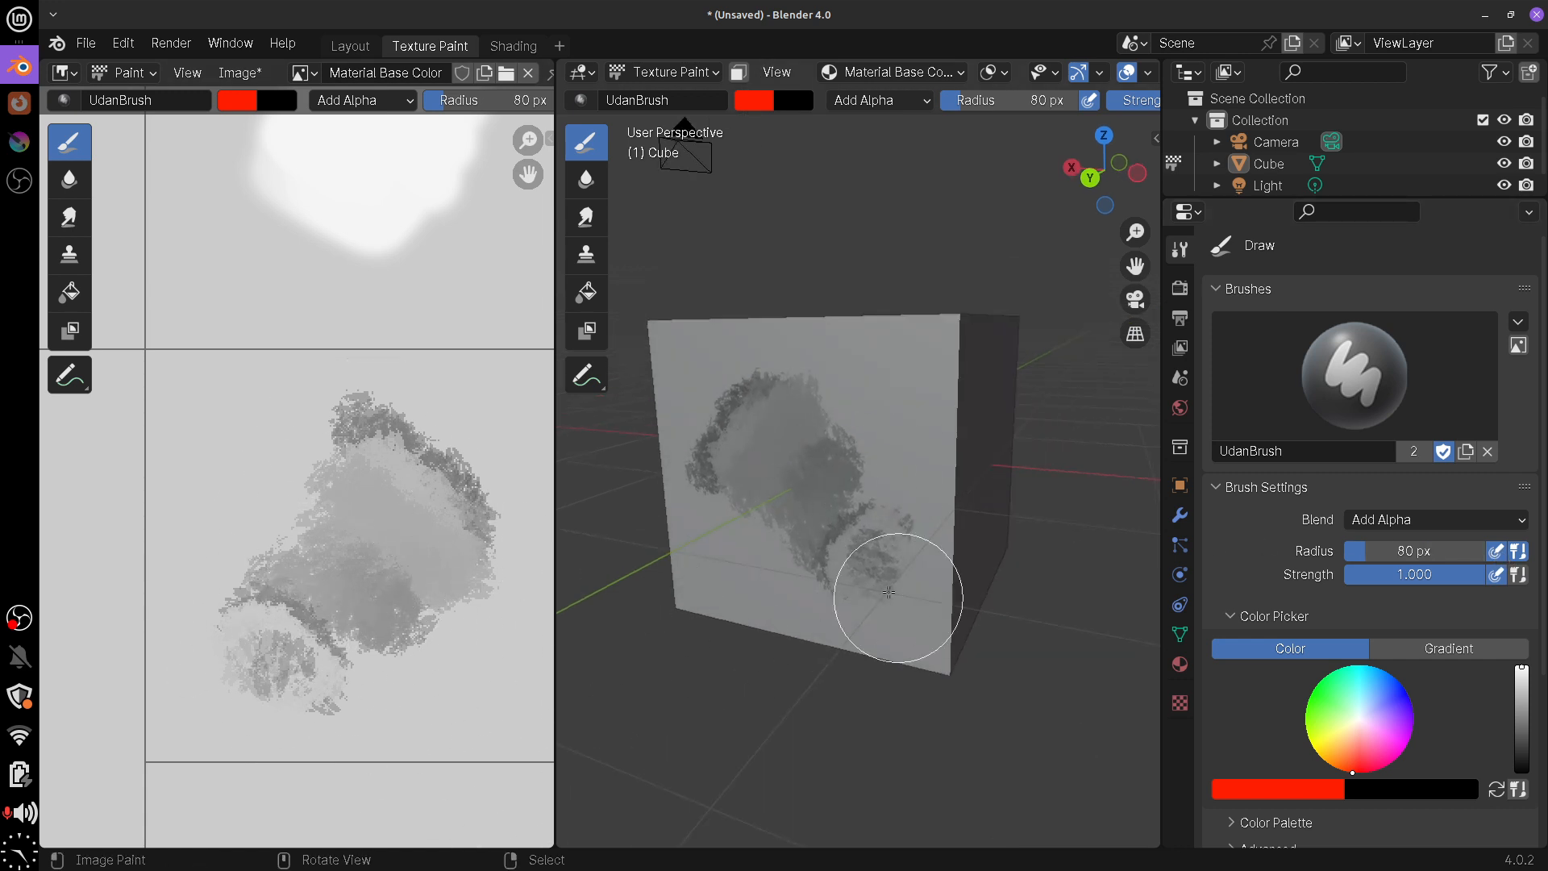
pyautogui.moveTo(888, 591)
pyautogui.mouseDown(button='middle')
pyautogui.moveTo(911, 565)
pyautogui.moveTo(892, 546)
pyautogui.mouseUp(button='middle')
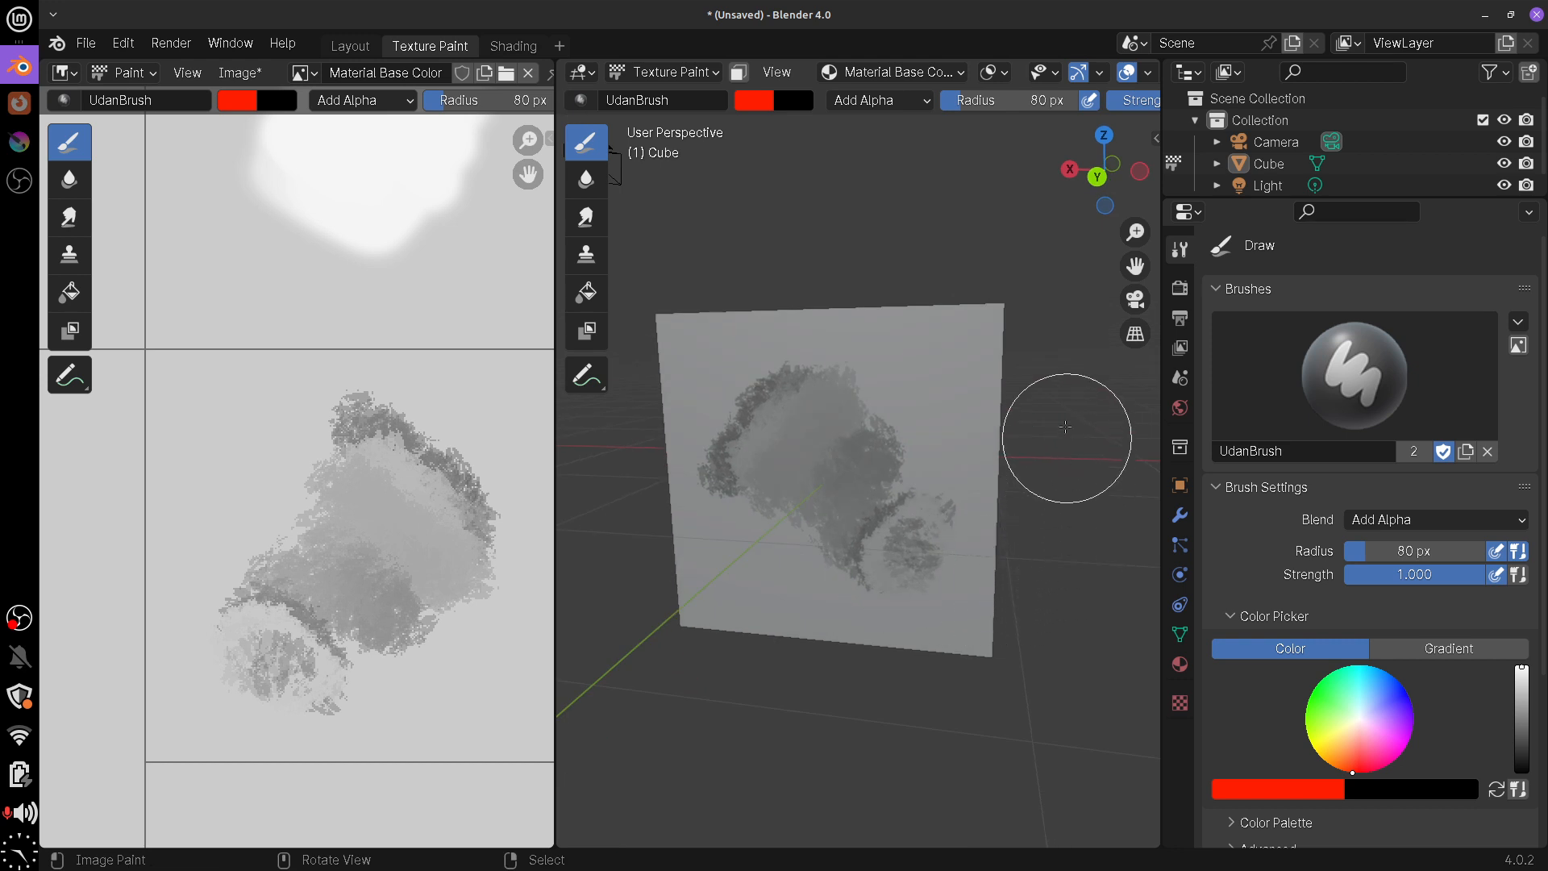
pyautogui.moveTo(1065, 427)
pyautogui.mouseDown()
pyautogui.moveTo(1043, 528)
pyautogui.moveTo(1057, 636)
pyautogui.moveTo(1067, 627)
pyautogui.mouseUp()
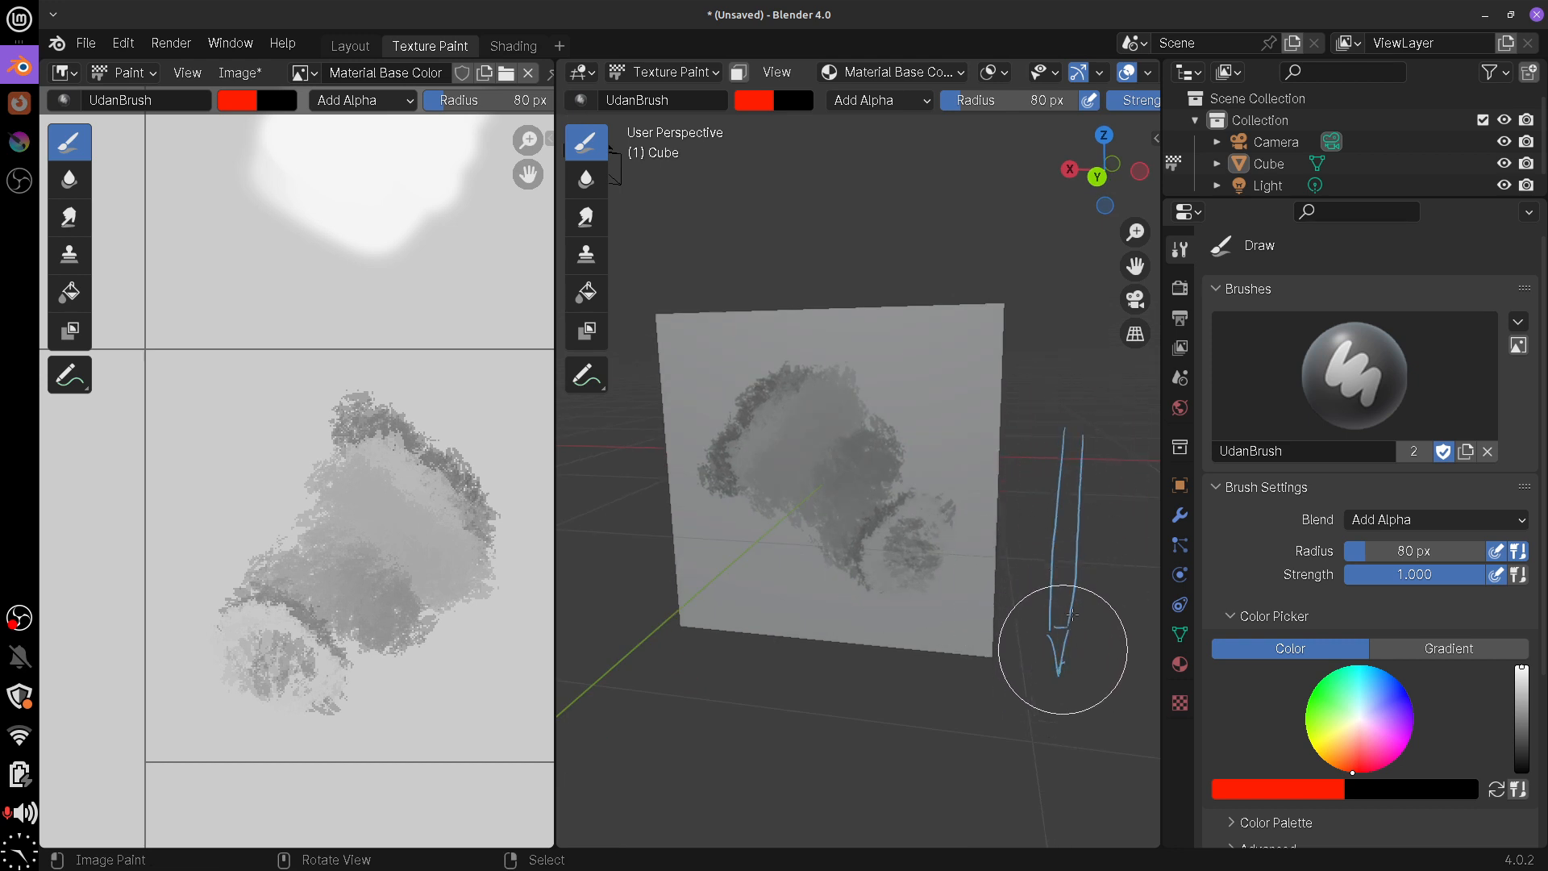
pyautogui.moveTo(1061, 553); pyautogui.dragTo(1064, 601)
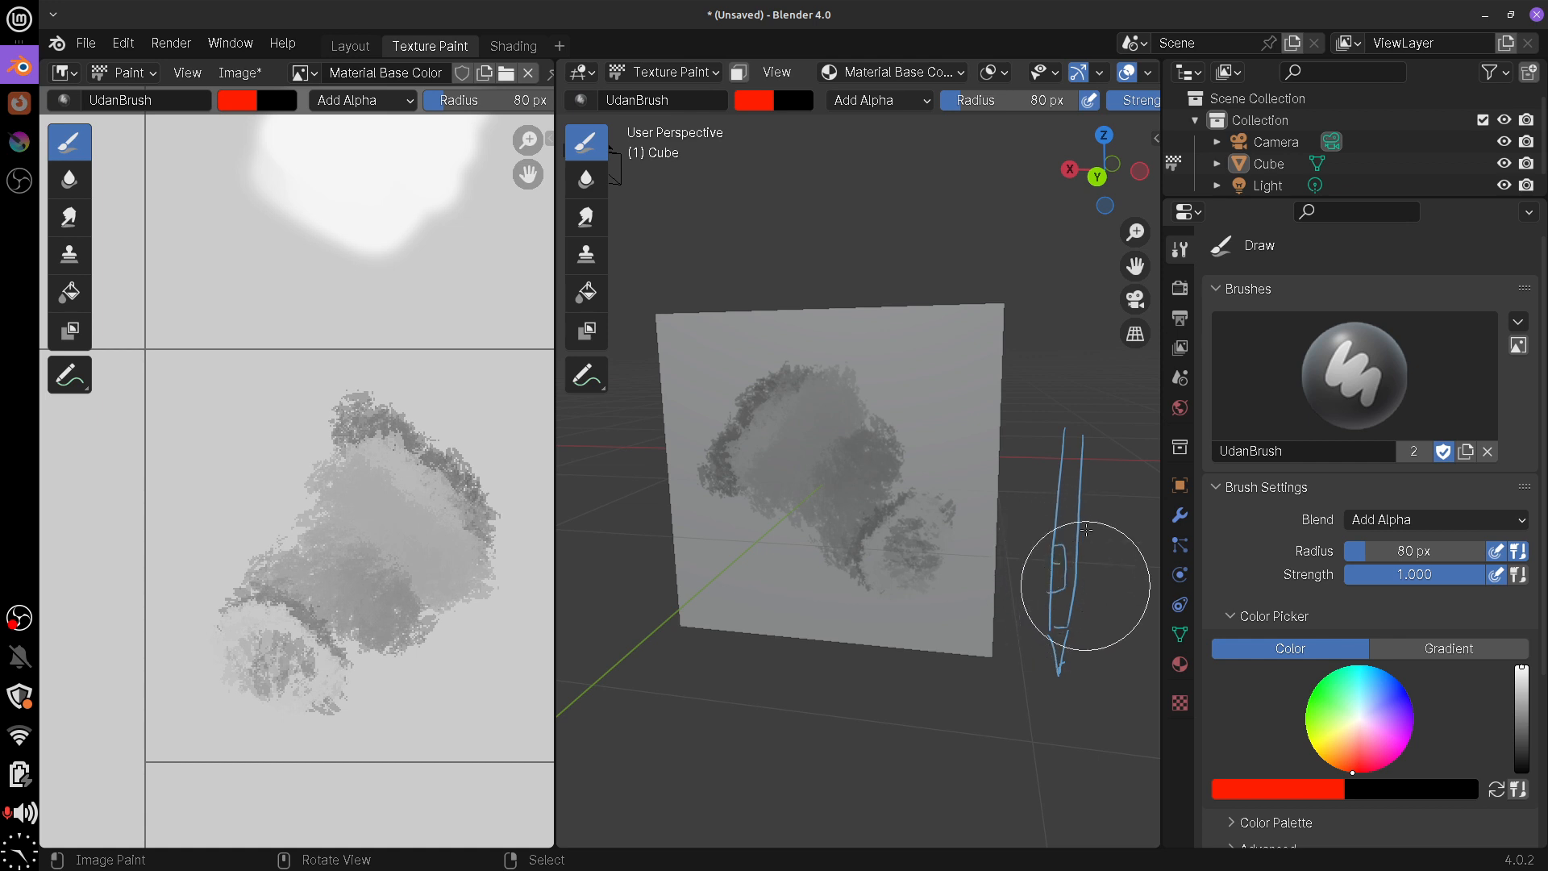
pyautogui.moveTo(1031, 665)
pyautogui.mouseDown()
pyautogui.moveTo(921, 736)
pyautogui.moveTo(1115, 769)
pyautogui.moveTo(1126, 730)
pyautogui.mouseUp()
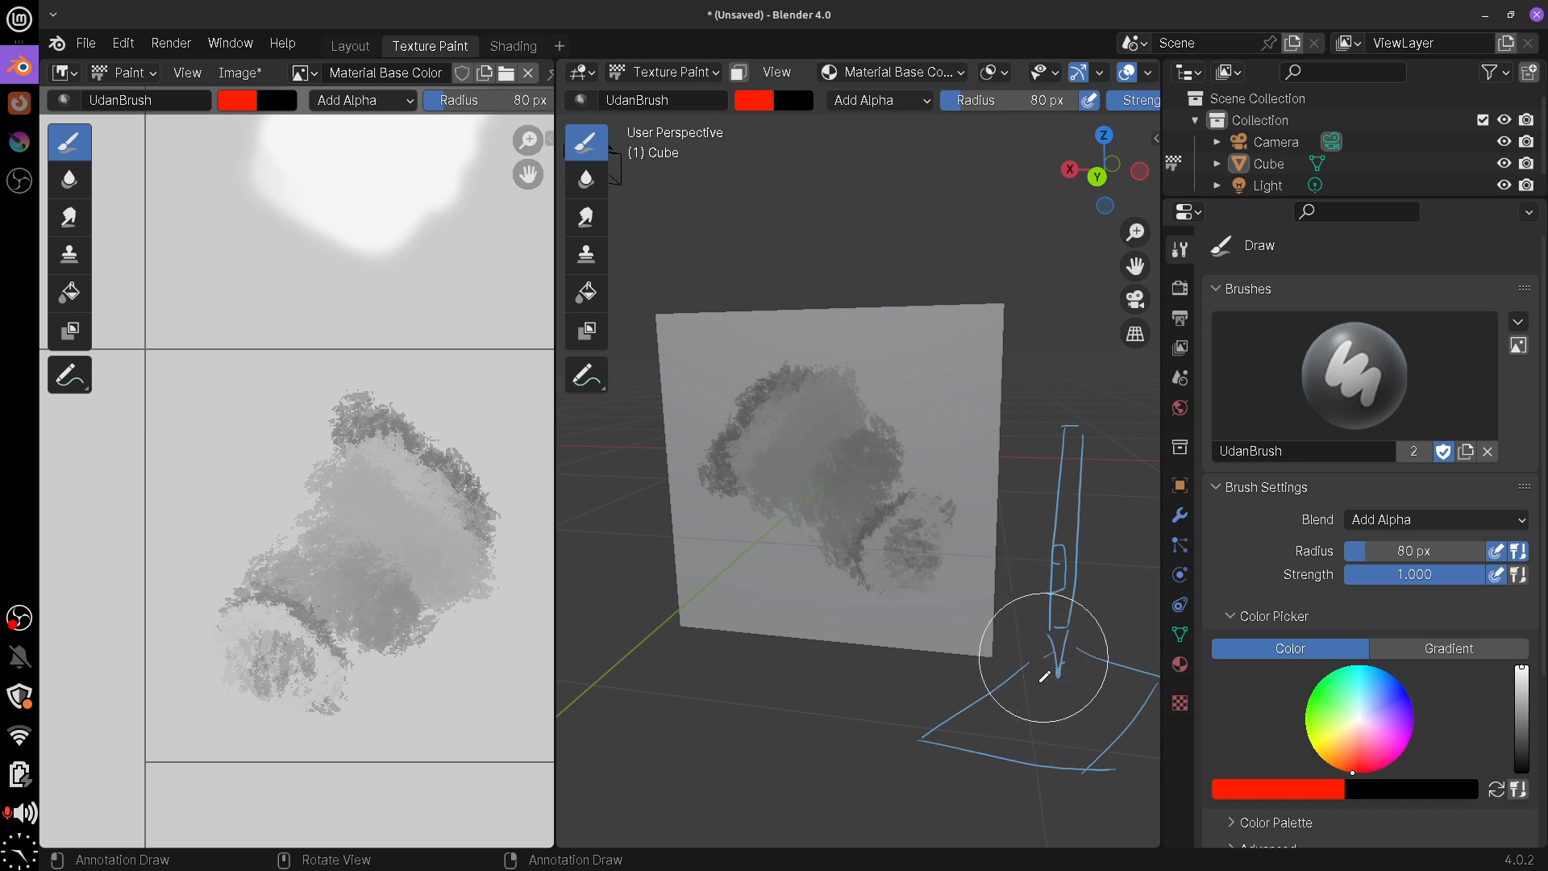
pyautogui.moveTo(1044, 675)
pyautogui.mouseDown(button='right')
pyautogui.moveTo(1056, 745)
pyautogui.moveTo(1069, 484)
pyautogui.moveTo(932, 763)
pyautogui.moveTo(1003, 732)
pyautogui.moveTo(1077, 732)
pyautogui.moveTo(1113, 650)
pyautogui.moveTo(1058, 608)
pyautogui.moveTo(1030, 494)
pyautogui.moveTo(892, 742)
pyautogui.moveTo(892, 708)
pyautogui.mouseUp(button='right')
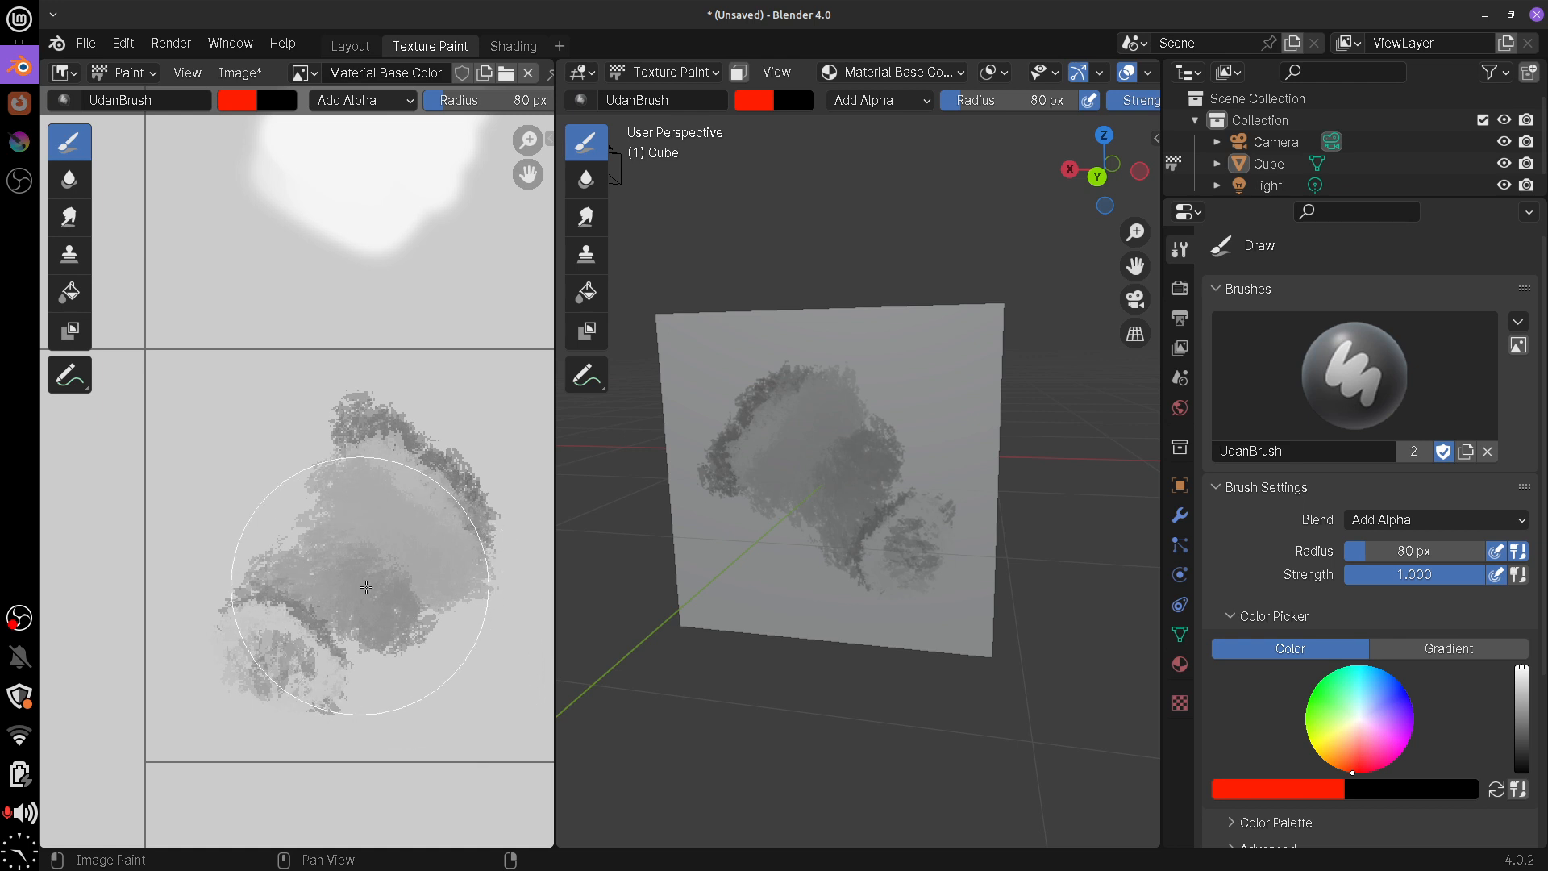
# Set the brush's blend mode to Mix and try red strokes of varying pen pressure in the image editor, undoing them
pyautogui.click(1403, 522)
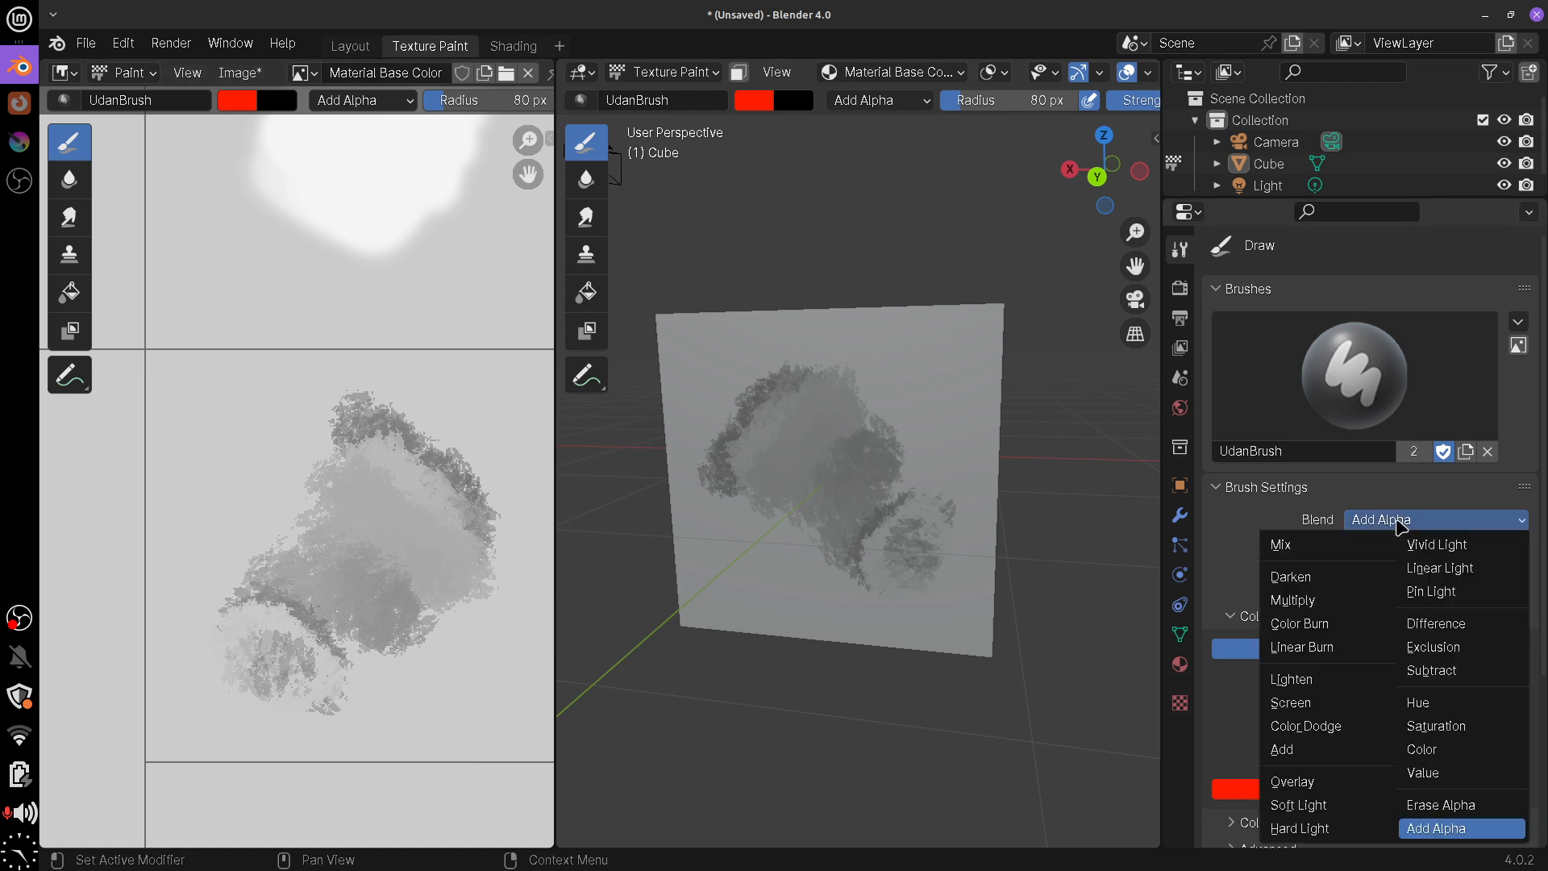
pyautogui.click(1318, 551)
pyautogui.moveTo(258, 653); pyautogui.dragTo(472, 335)
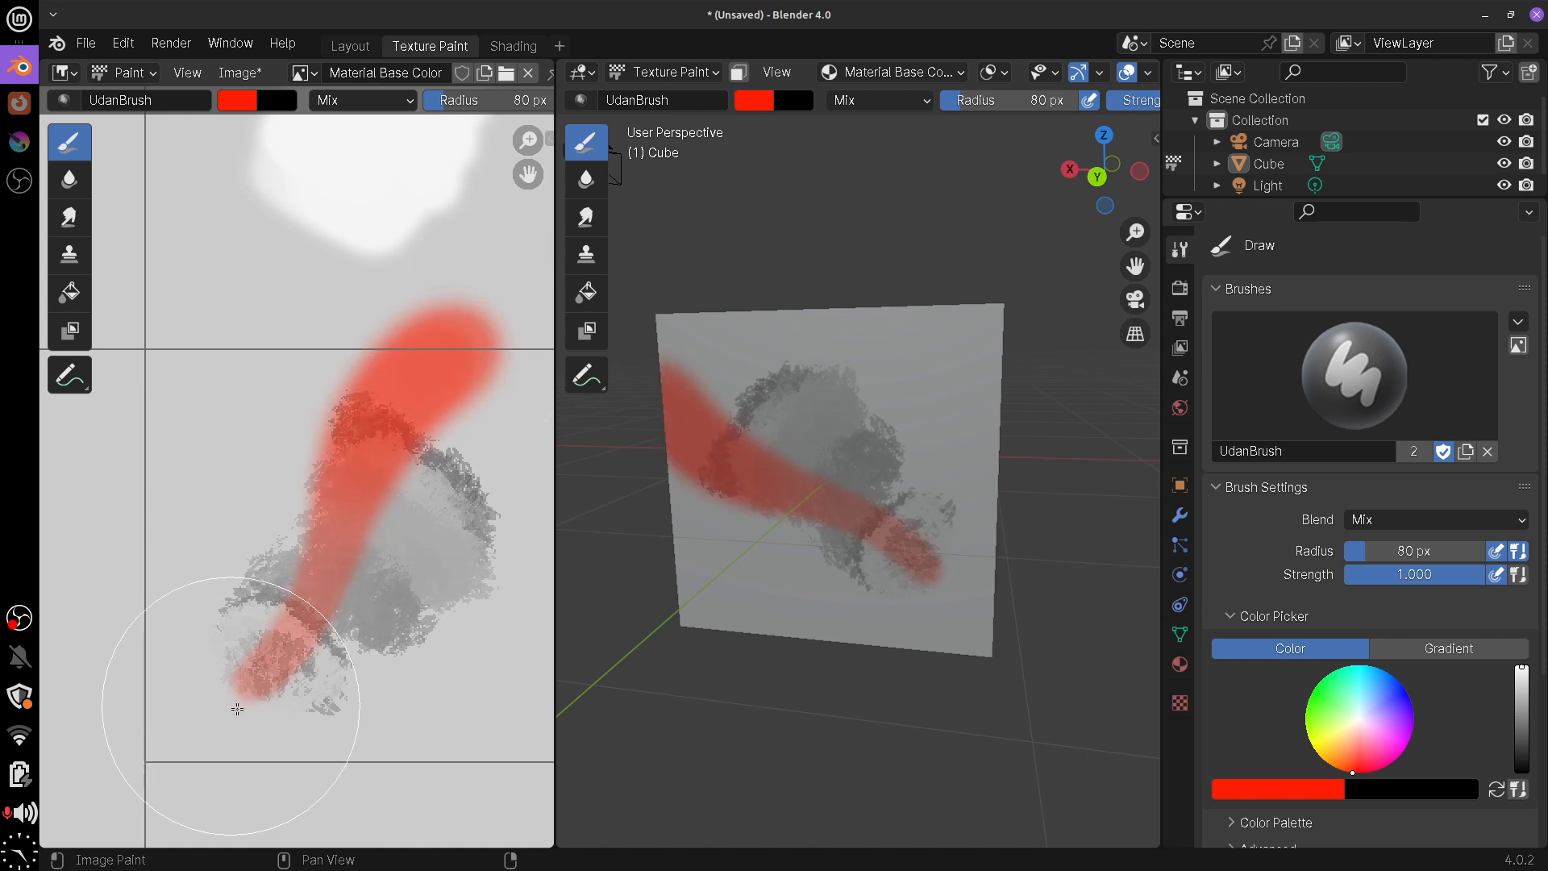
pyautogui.hotkey('ctrl', 'z')
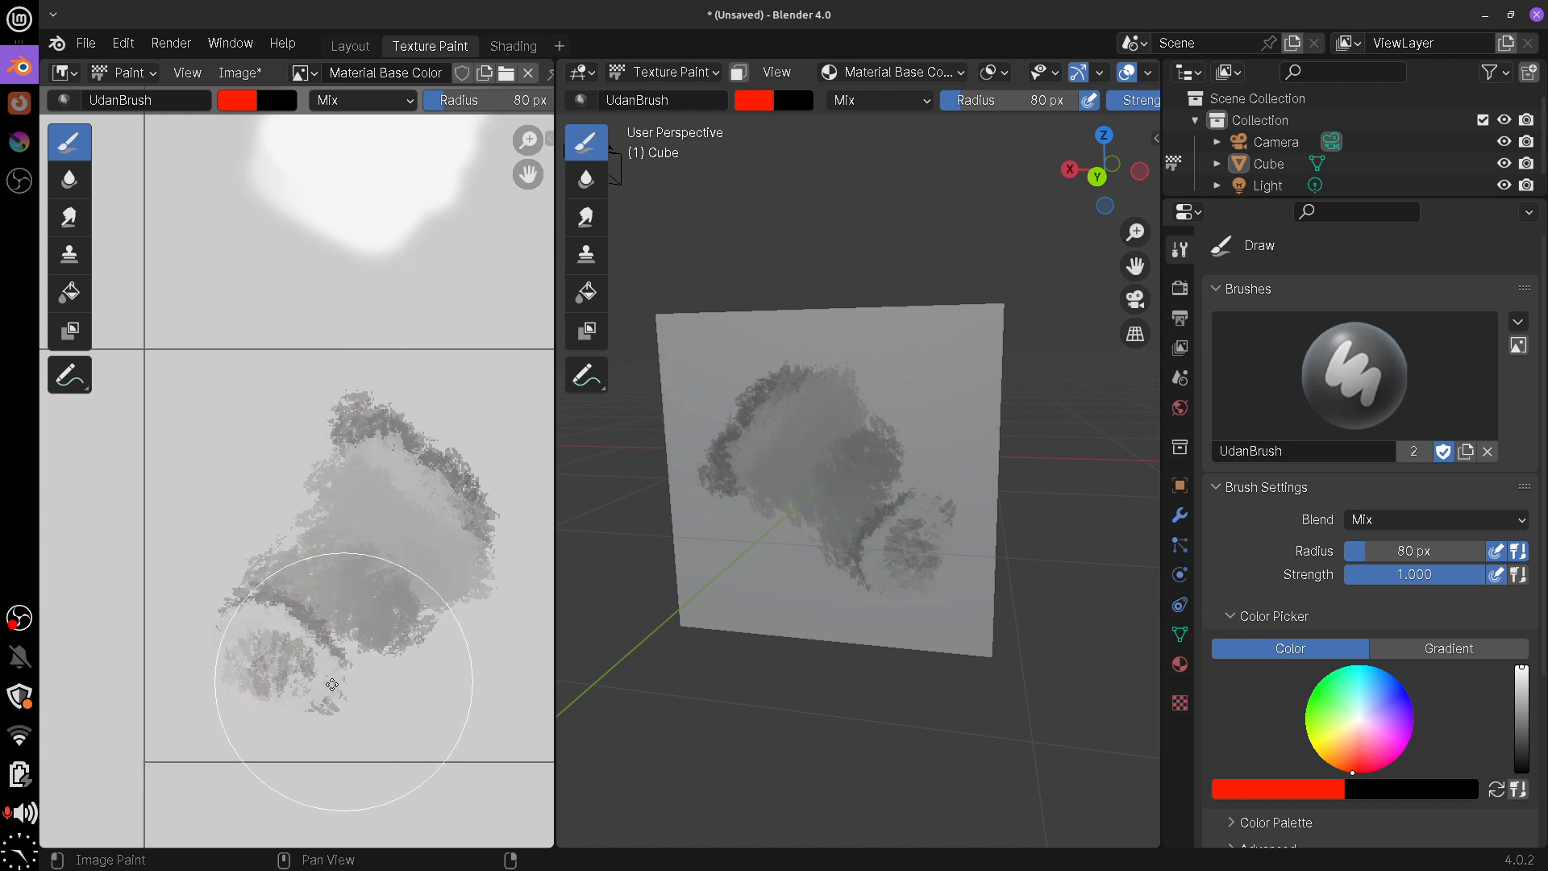
pyautogui.moveTo(333, 685); pyautogui.dragTo(284, 685, button='middle')
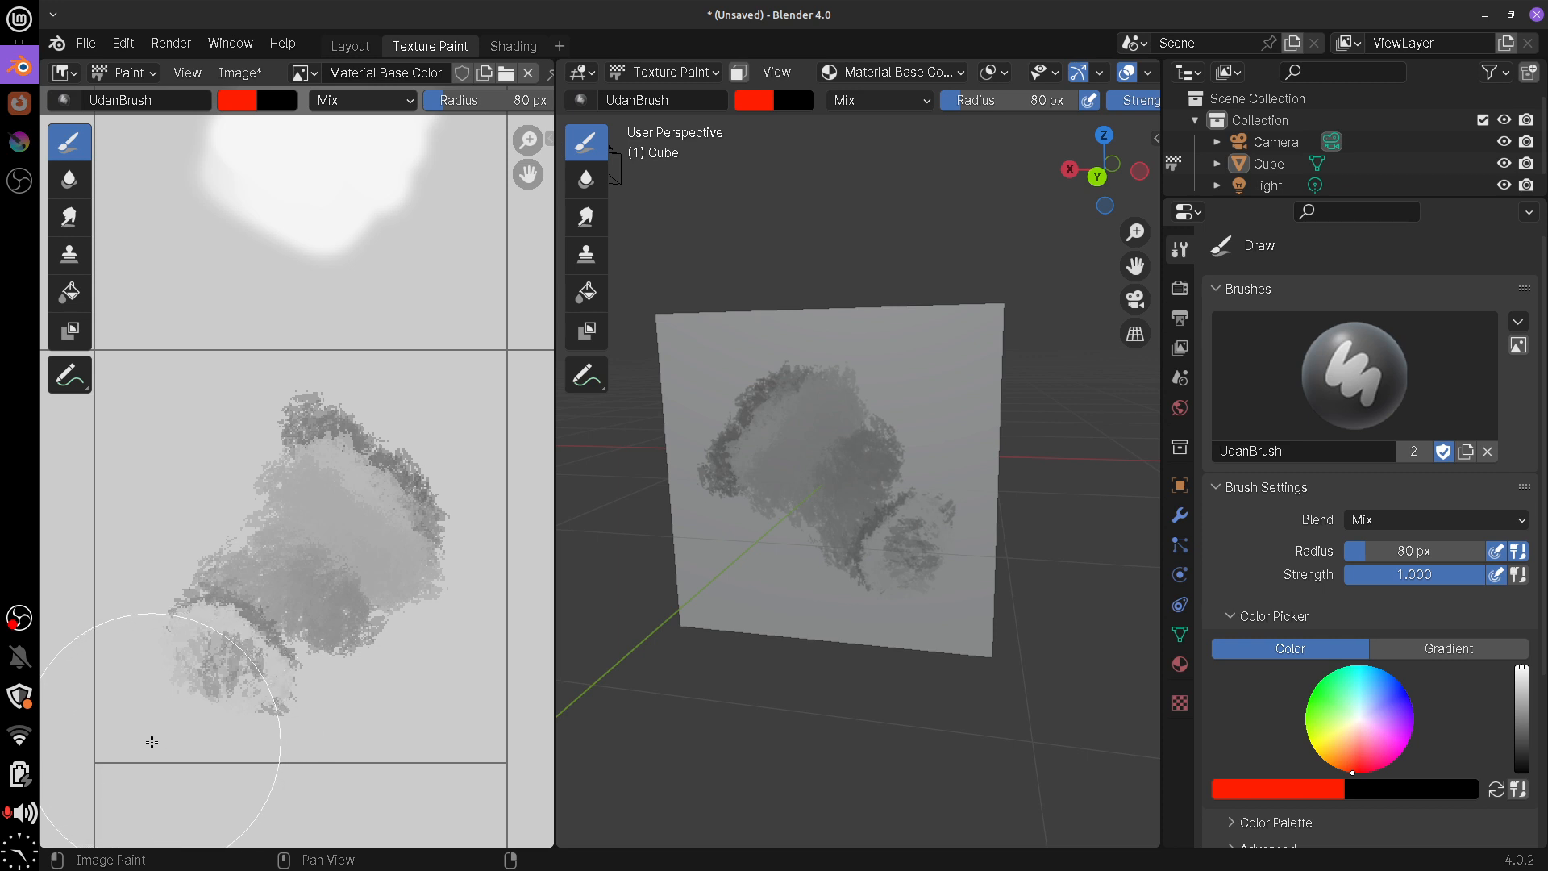
pyautogui.moveTo(157, 741)
pyautogui.mouseDown()
pyautogui.moveTo(195, 674)
pyautogui.moveTo(299, 208)
pyautogui.mouseUp()
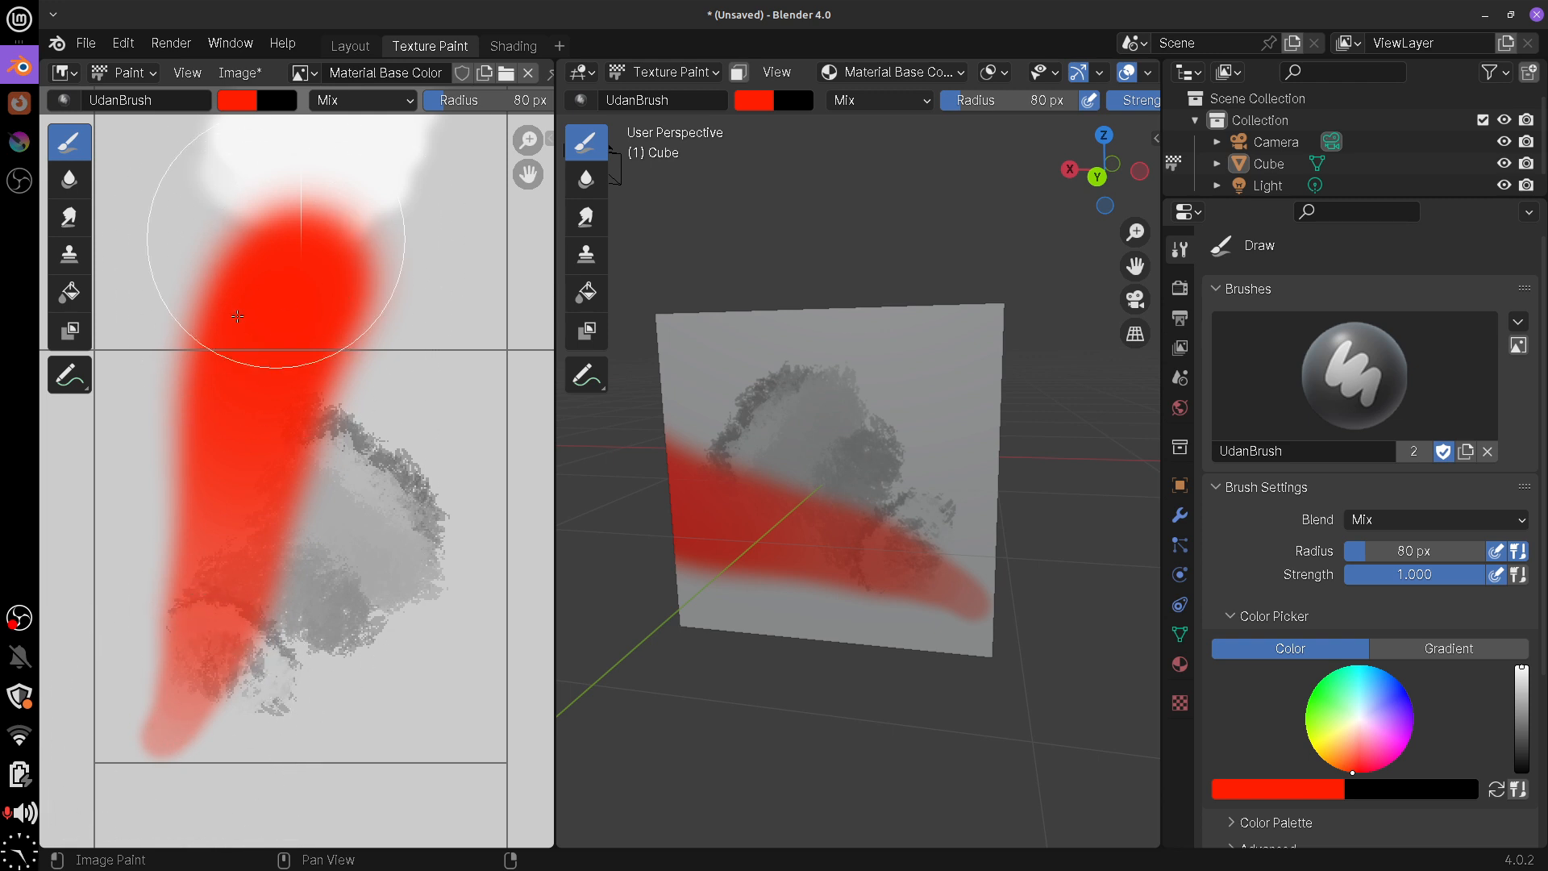
pyautogui.hotkey('ctrl', 'z')
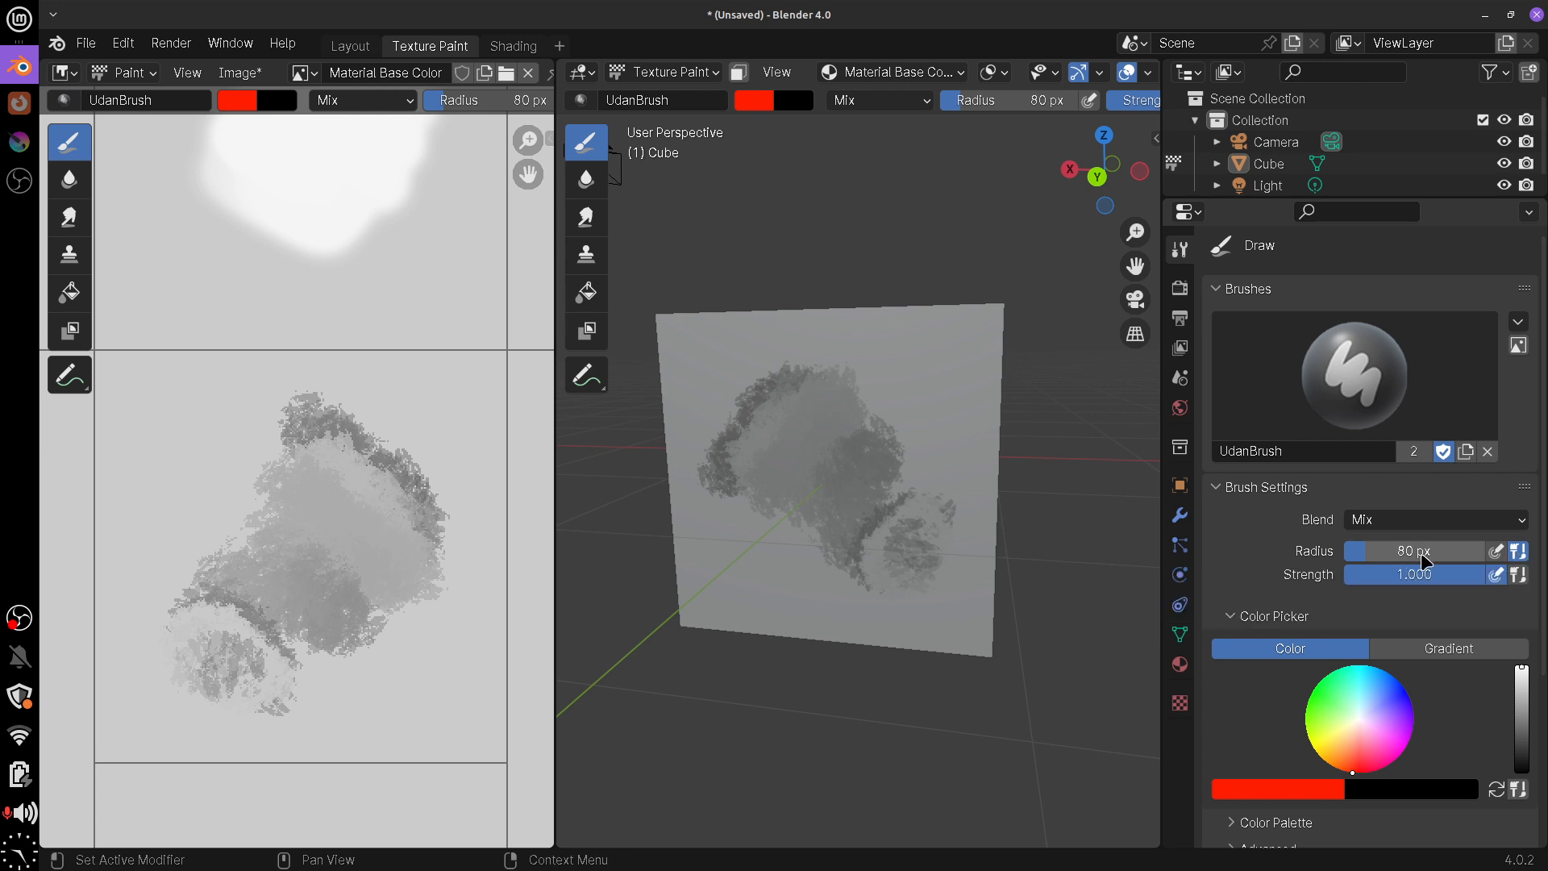
# Switch through the AcrylicJitter and TexDraw brushes to compare their radius settings, and return to UdanBrush
pyautogui.click(1376, 410)
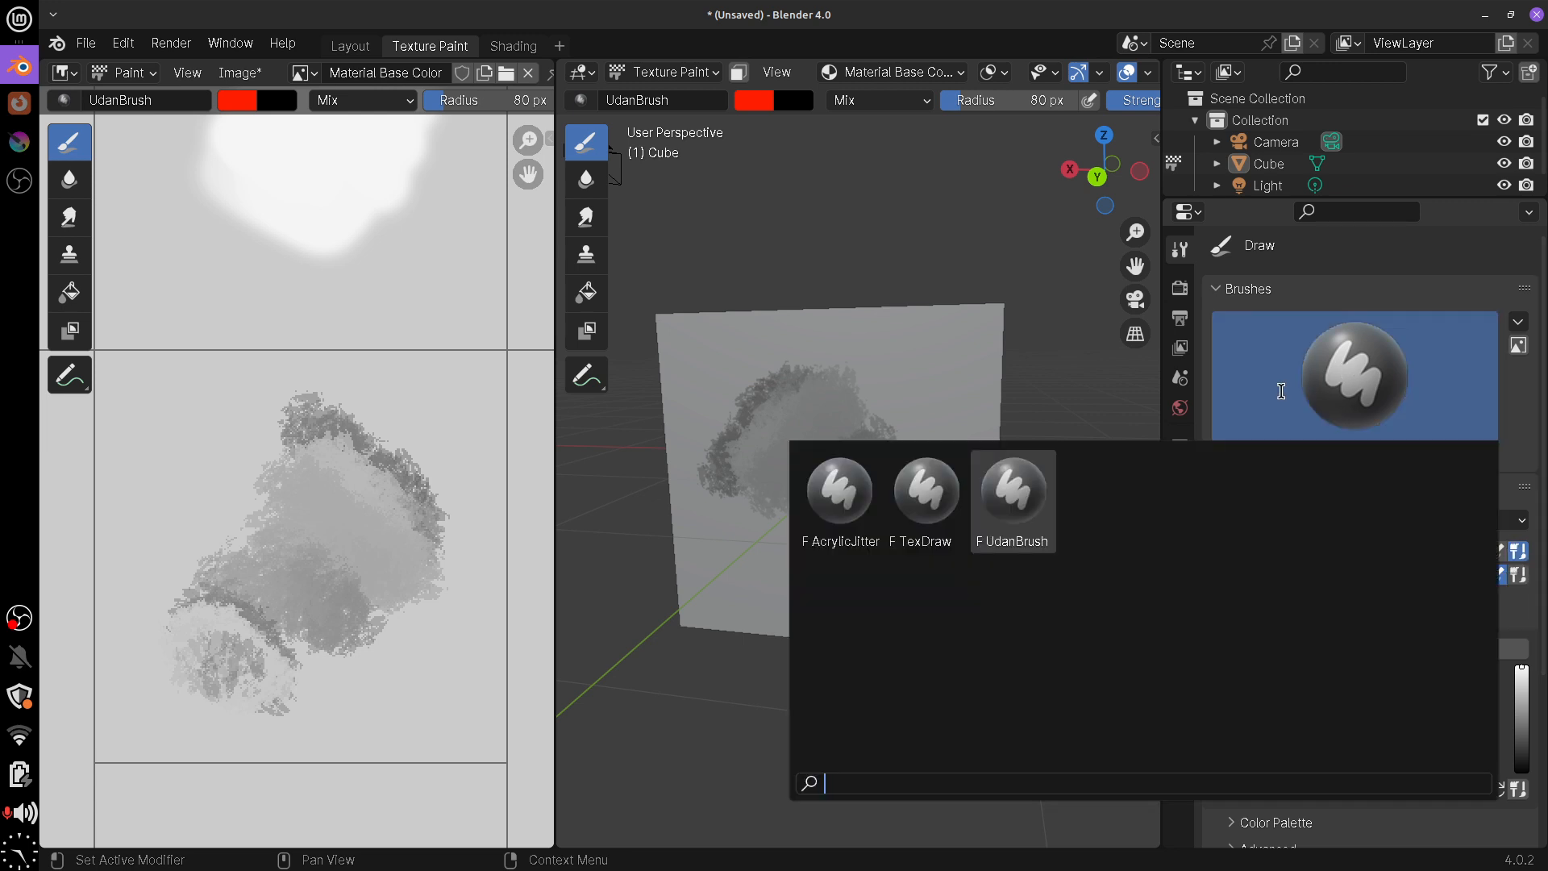
pyautogui.click(835, 500)
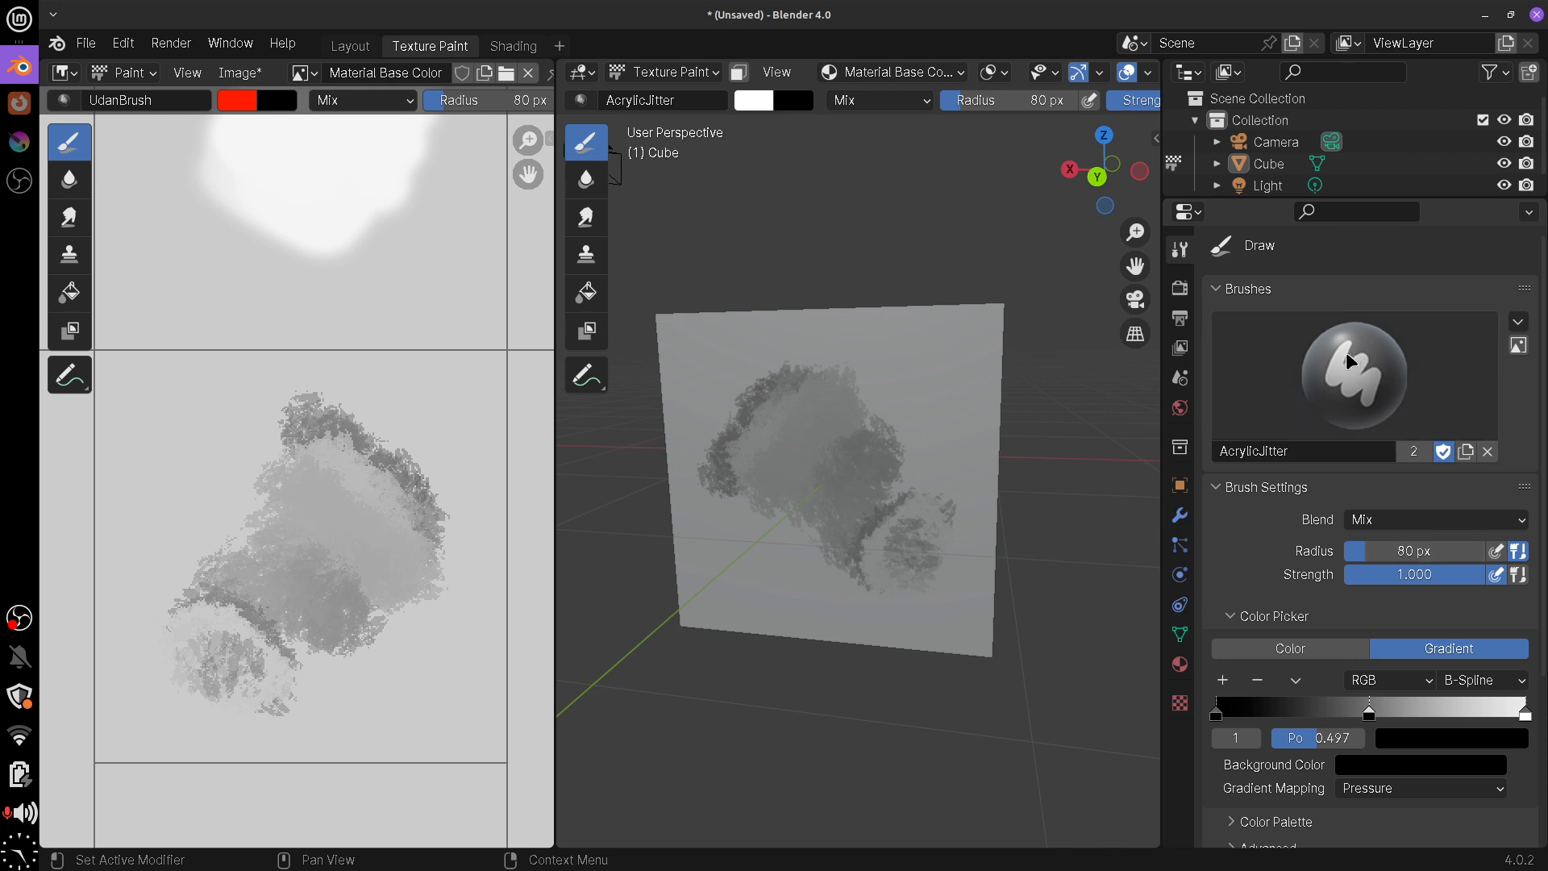
pyautogui.click(1363, 387)
pyautogui.click(926, 496)
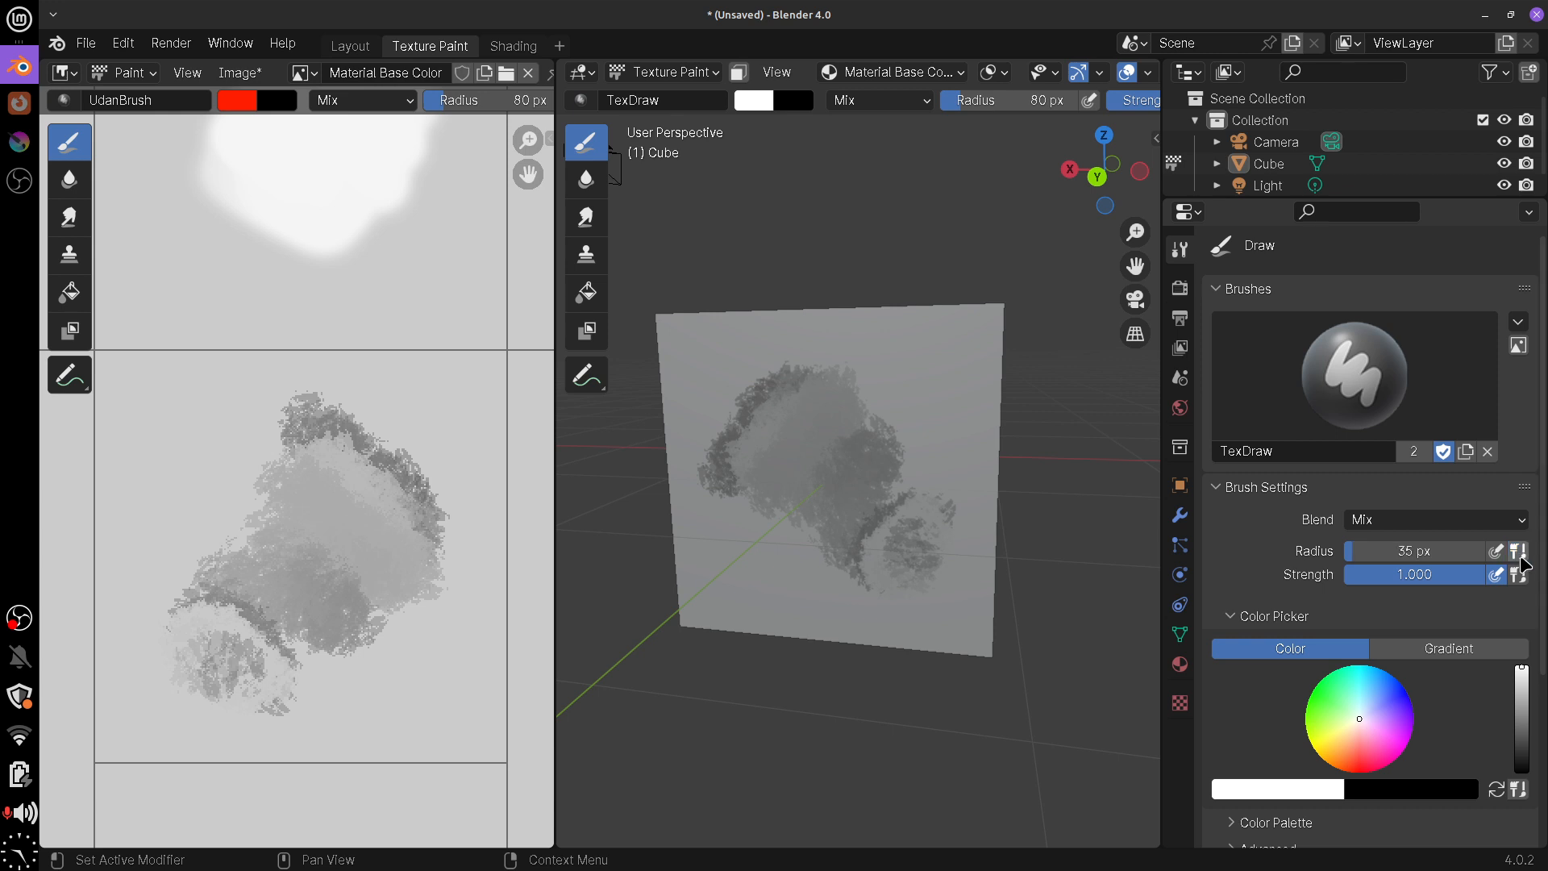
pyautogui.click(1390, 418)
pyautogui.click(1016, 496)
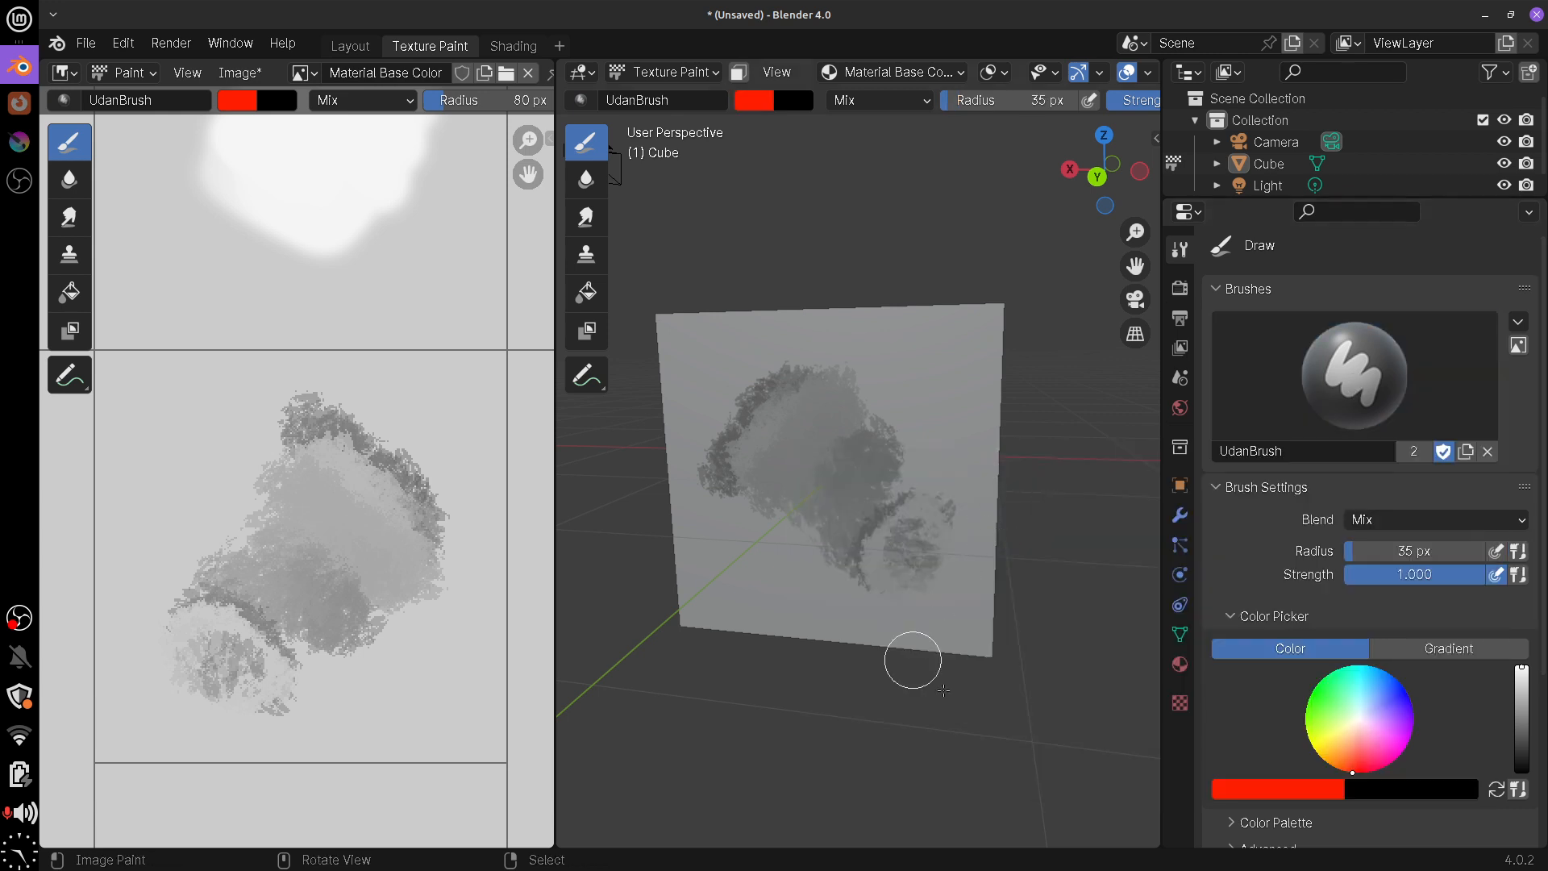
# Set the UdanBrush radius to 80 px and try a diagonal stroke on the cube's painted face, undoing it
pyautogui.click(1419, 551)
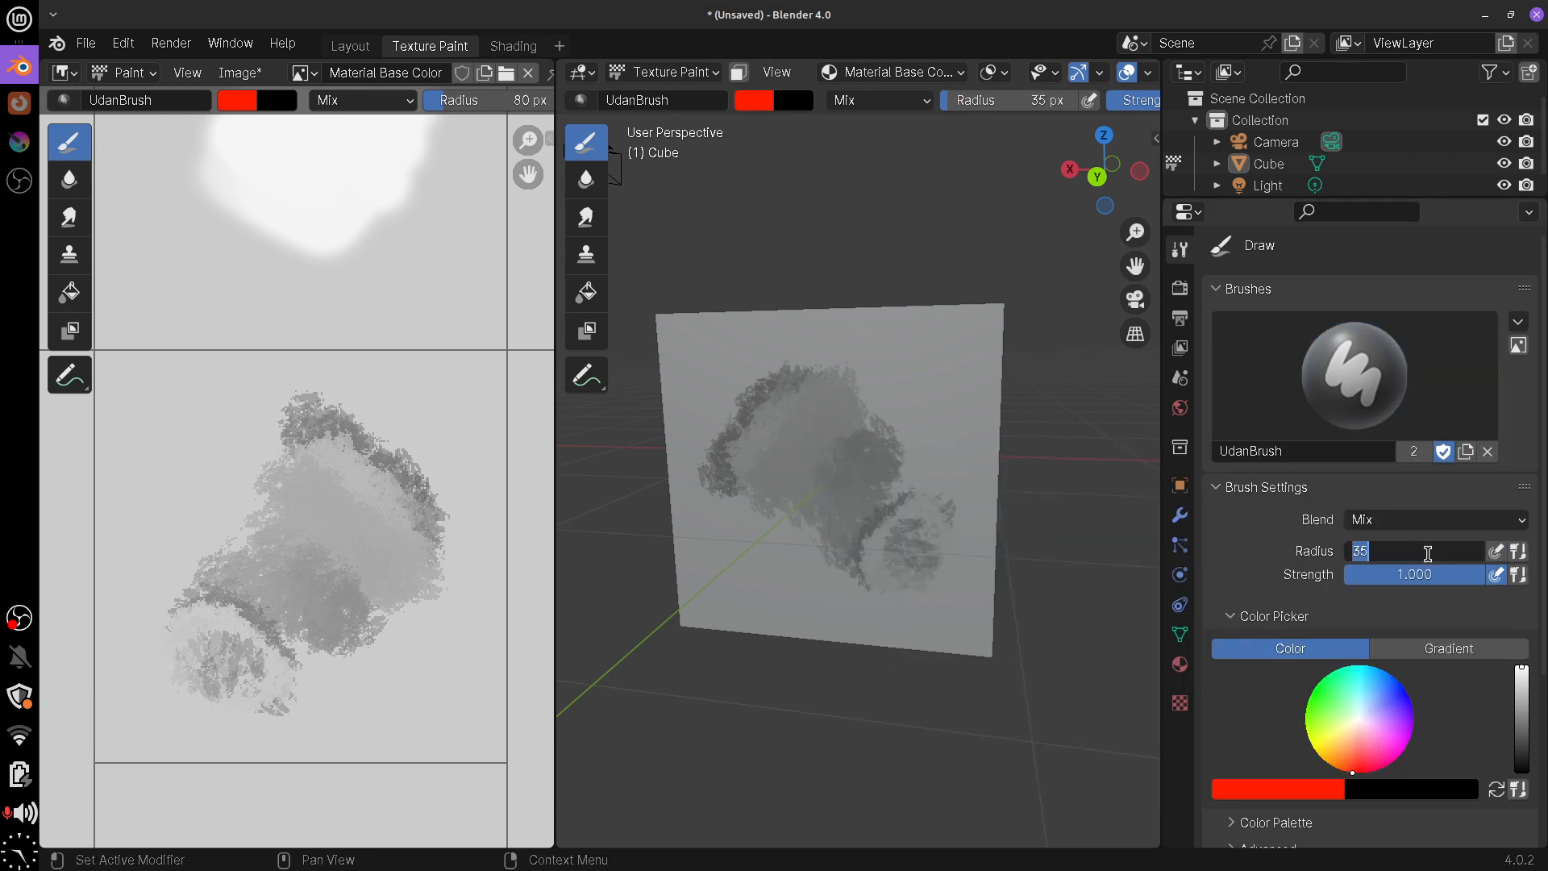
pyautogui.press('Return')
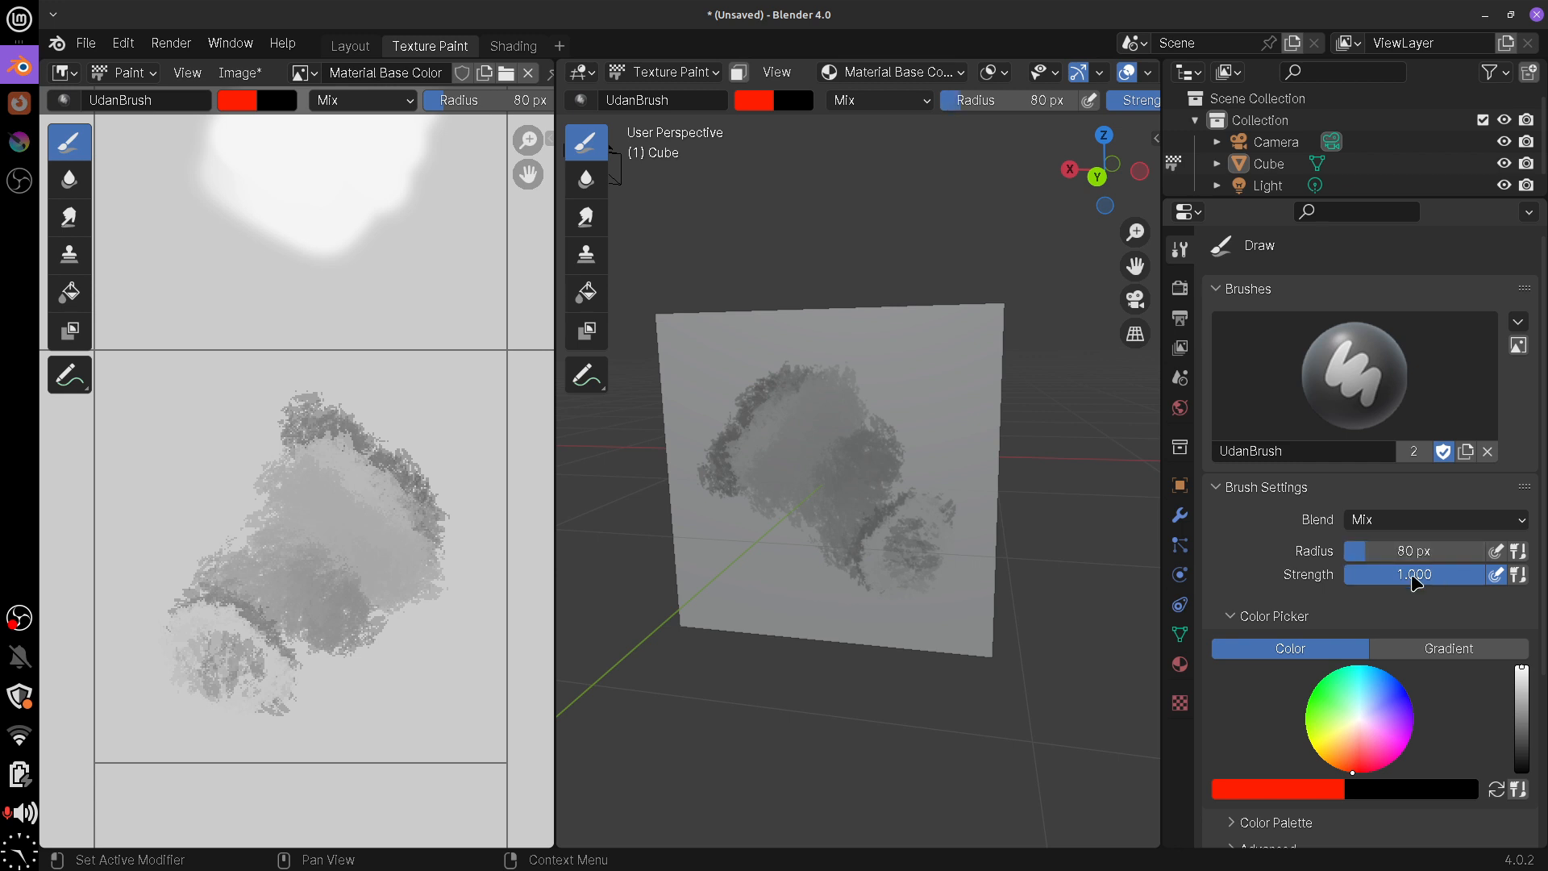
pyautogui.moveTo(910, 393)
pyautogui.mouseDown()
pyautogui.moveTo(795, 483)
pyautogui.moveTo(776, 553)
pyautogui.mouseUp()
pyautogui.hotkey('ctrl', 'z')
# Activate the TexDraw brush and try a diagonal stroke on the cube's painted face, undoing it
pyautogui.click(1277, 403)
pyautogui.click(942, 500)
pyautogui.moveTo(907, 380); pyautogui.dragTo(746, 621)
pyautogui.hotkey('ctrl', 'z')
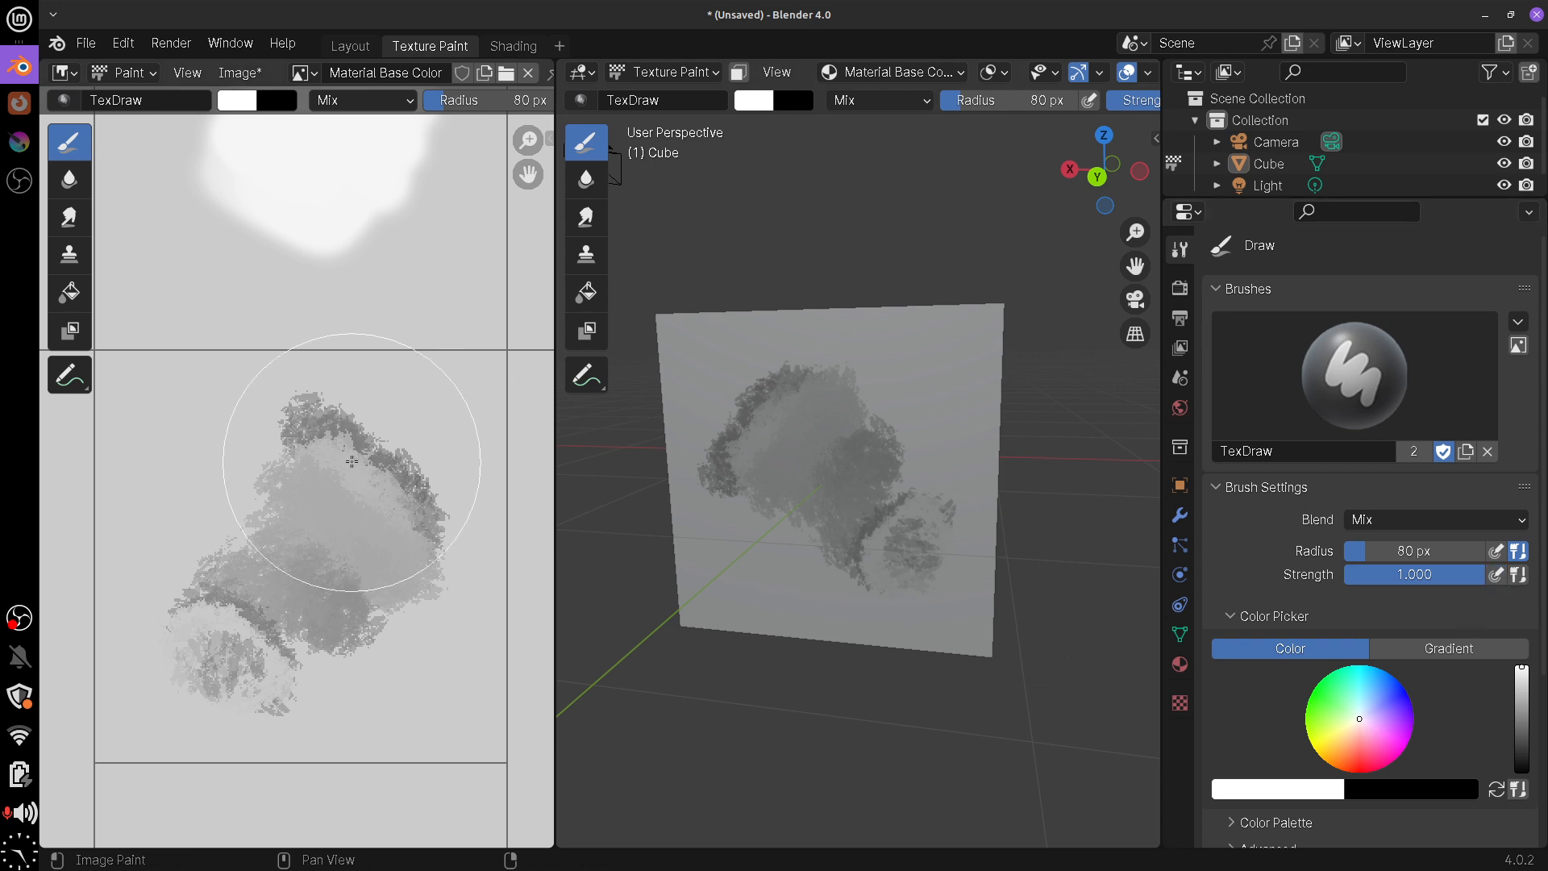
# Reactivate UdanBrush and try a diagonal red stroke across the cube's painted face, undoing it
pyautogui.click(1351, 411)
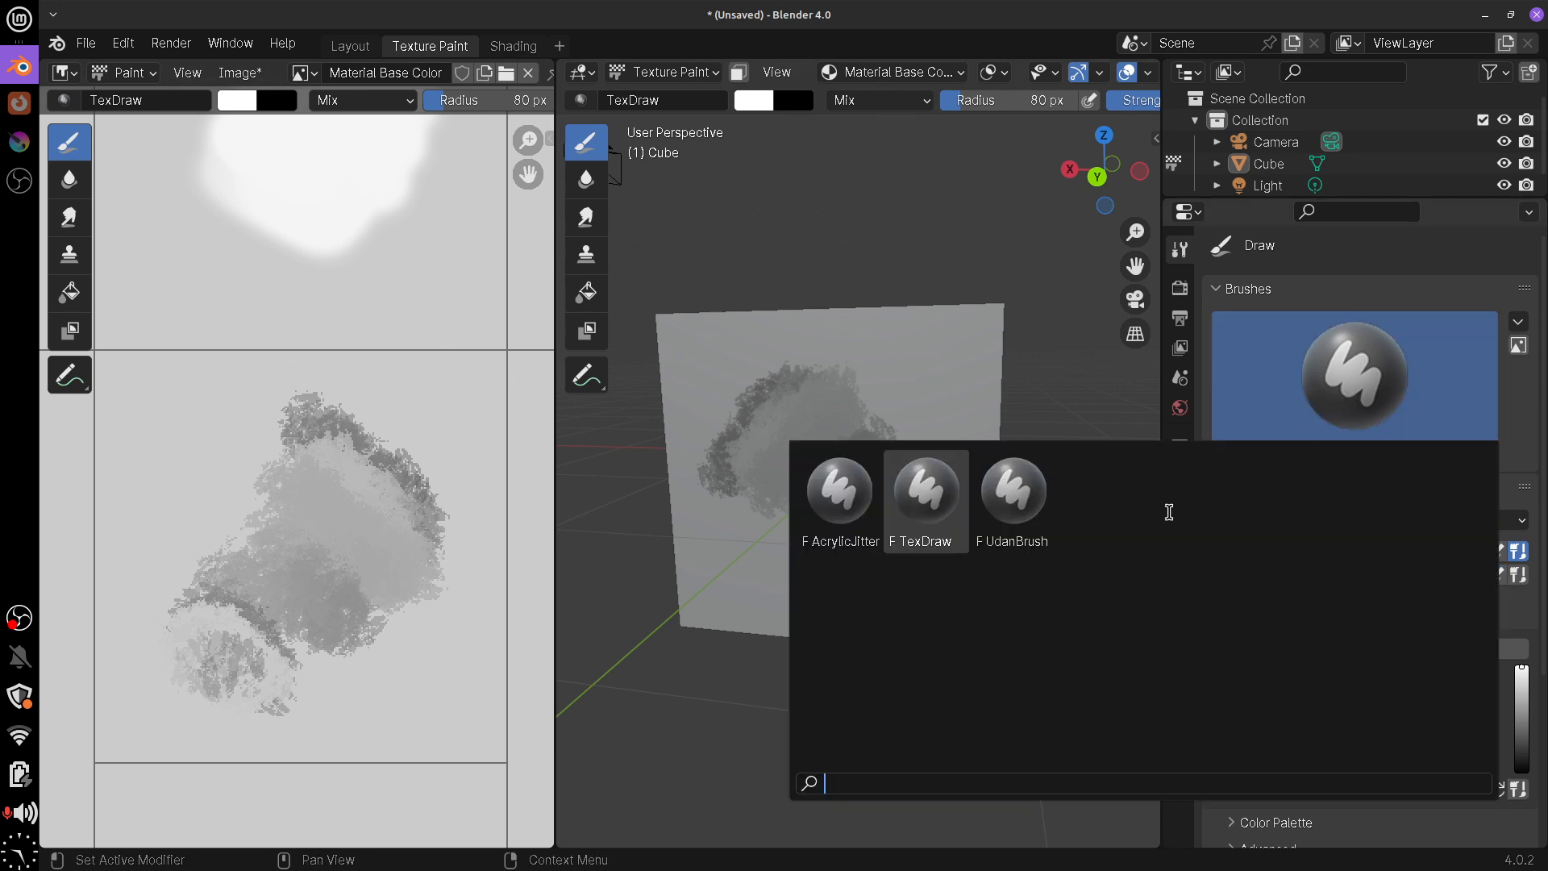
pyautogui.click(1012, 498)
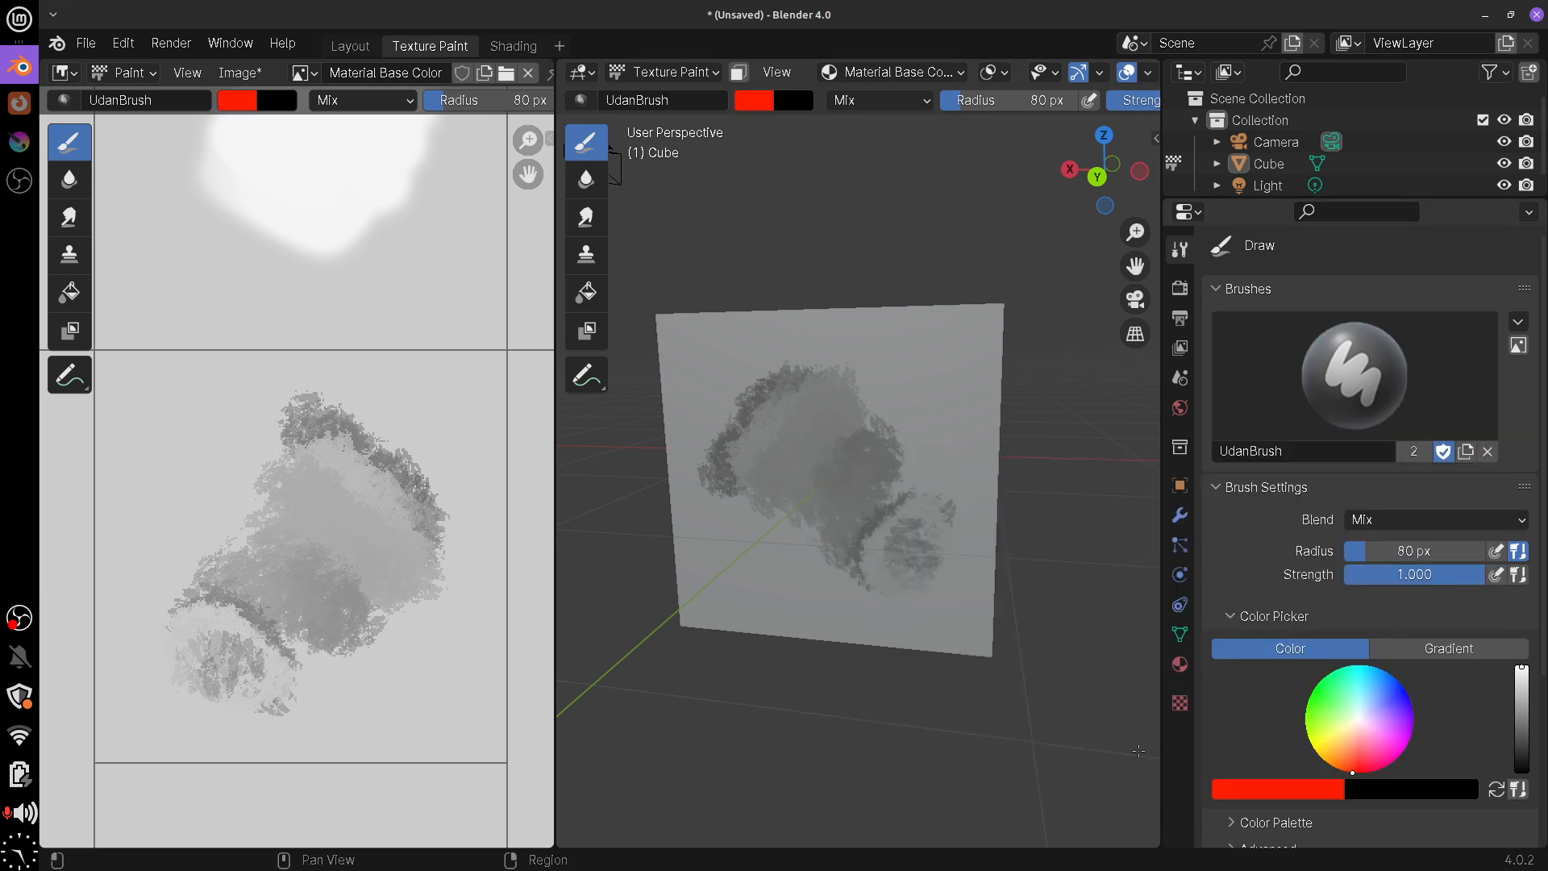
pyautogui.moveTo(919, 358); pyautogui.dragTo(744, 637)
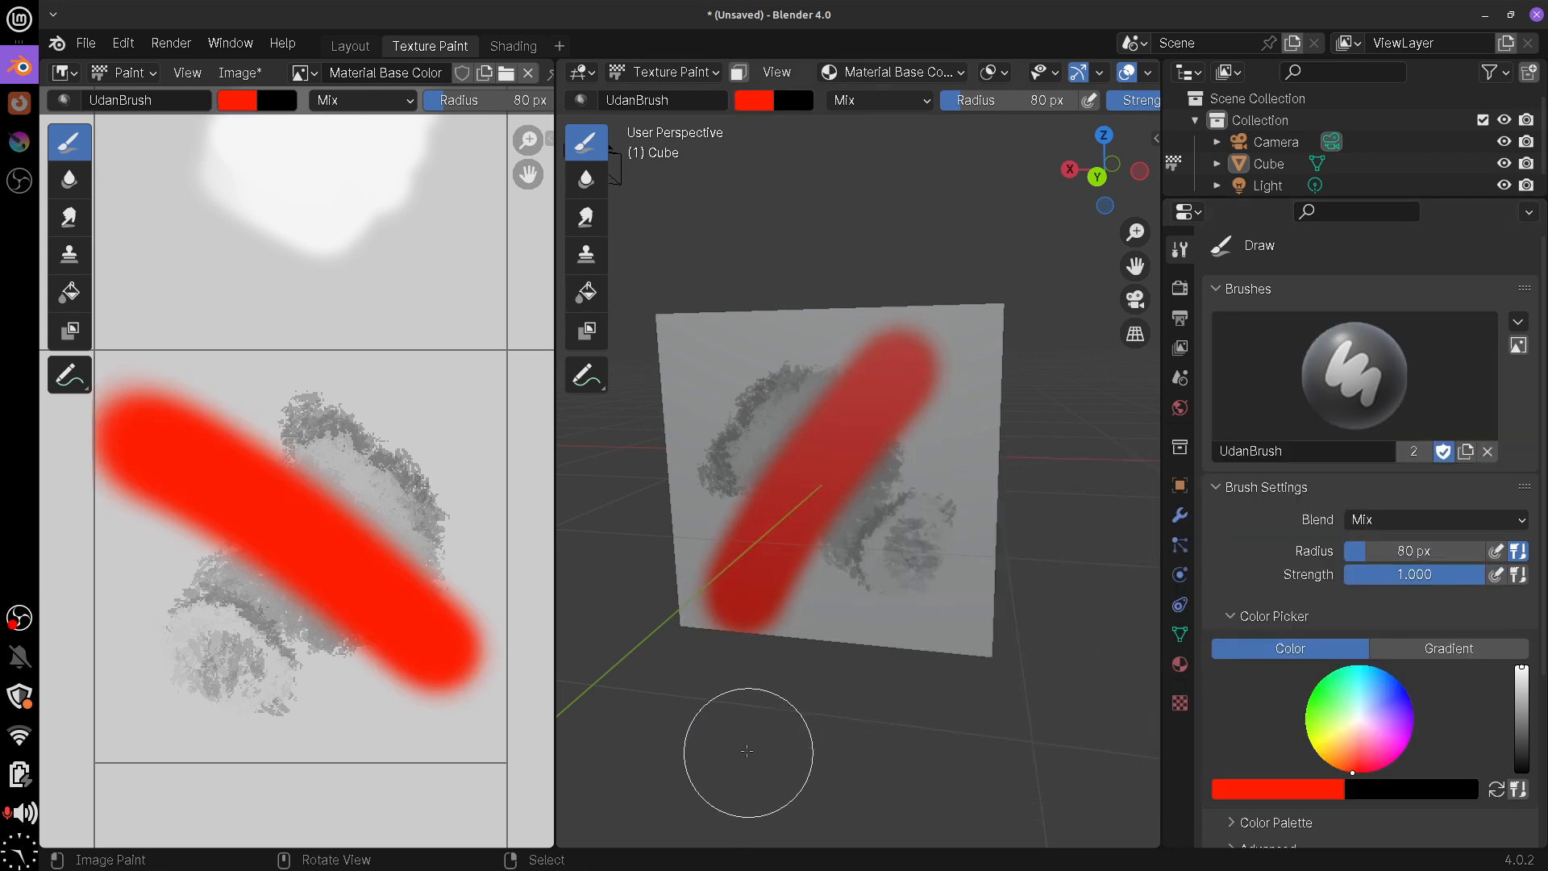
pyautogui.hotkey('ctrl', 'z')
# Try four full-strength red strokes over the grey patch in the image editor, undoing each one
pyautogui.moveTo(365, 391); pyautogui.dragTo(343, 694)
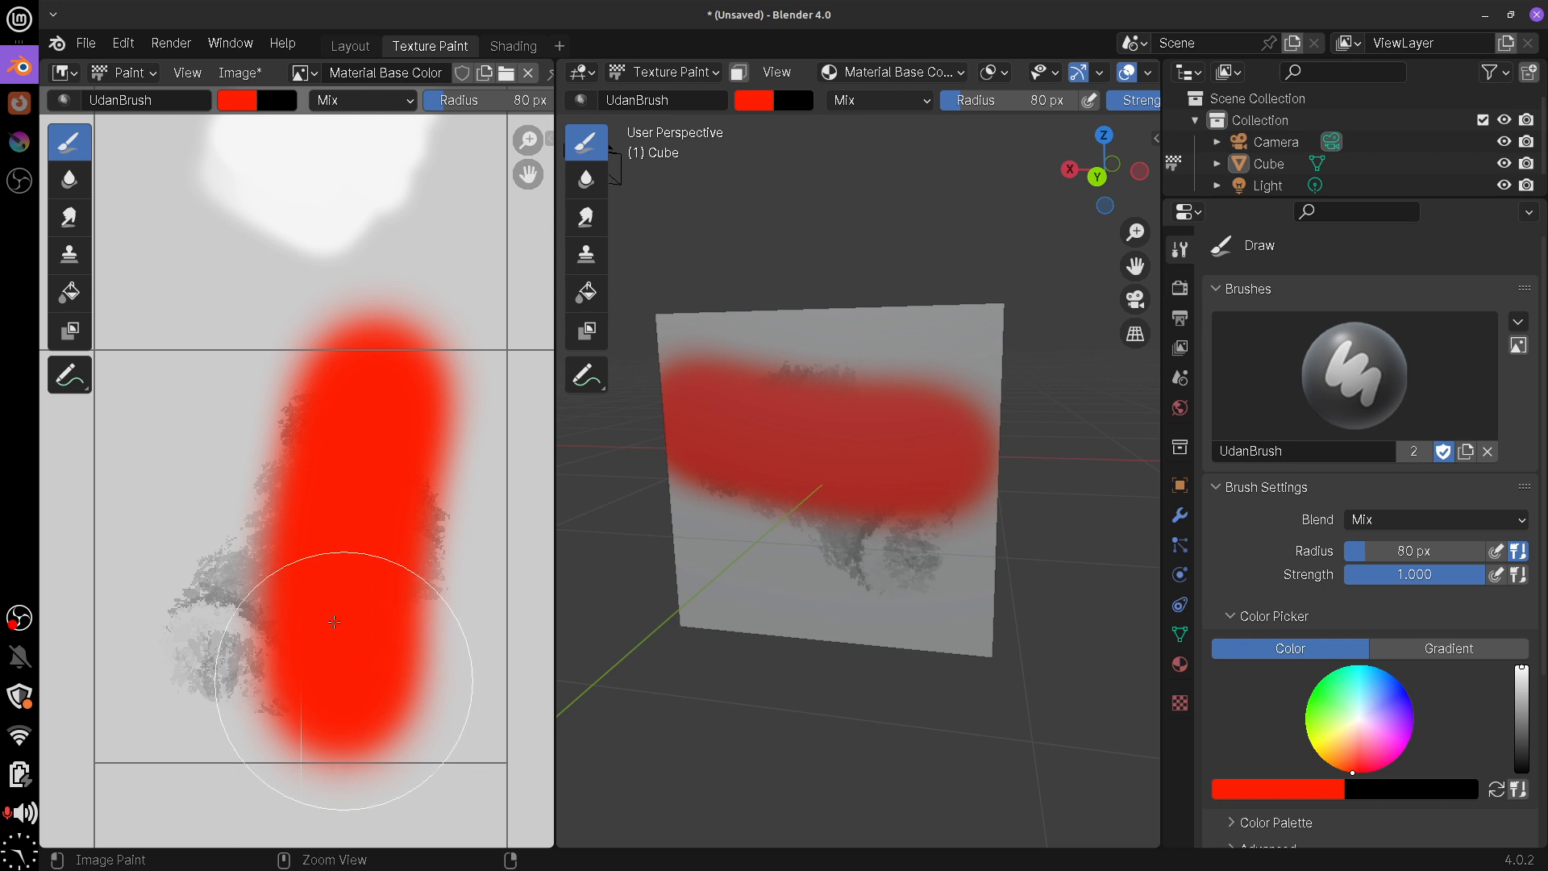
pyautogui.hotkey('ctrl', 'z')
pyautogui.moveTo(218, 403); pyautogui.dragTo(290, 717)
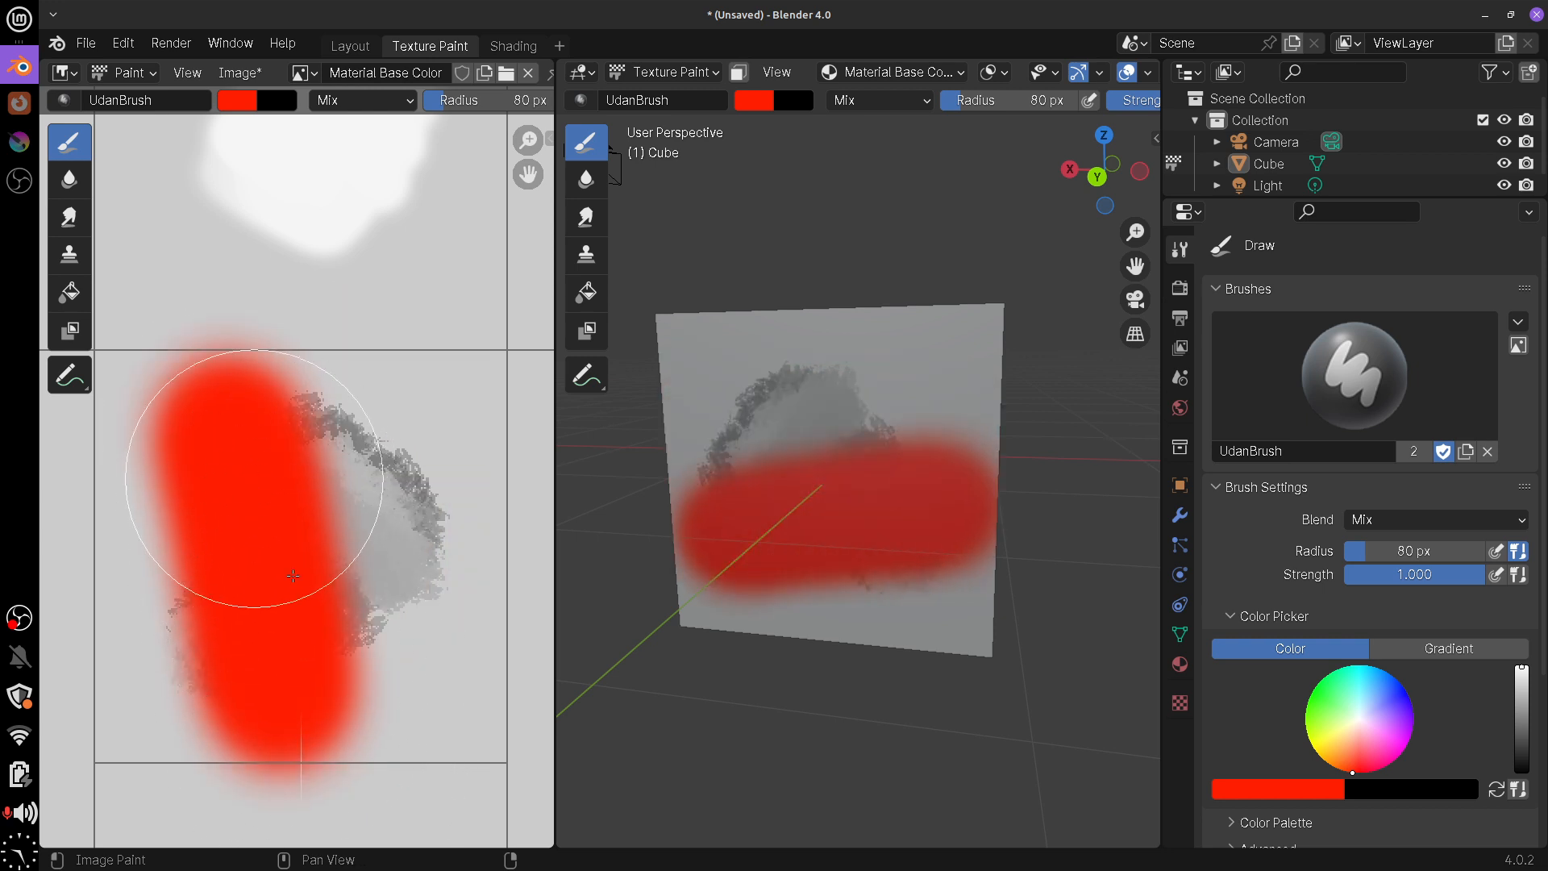
pyautogui.hotkey('ctrl', 'z')
pyautogui.moveTo(254, 379); pyautogui.dragTo(287, 669)
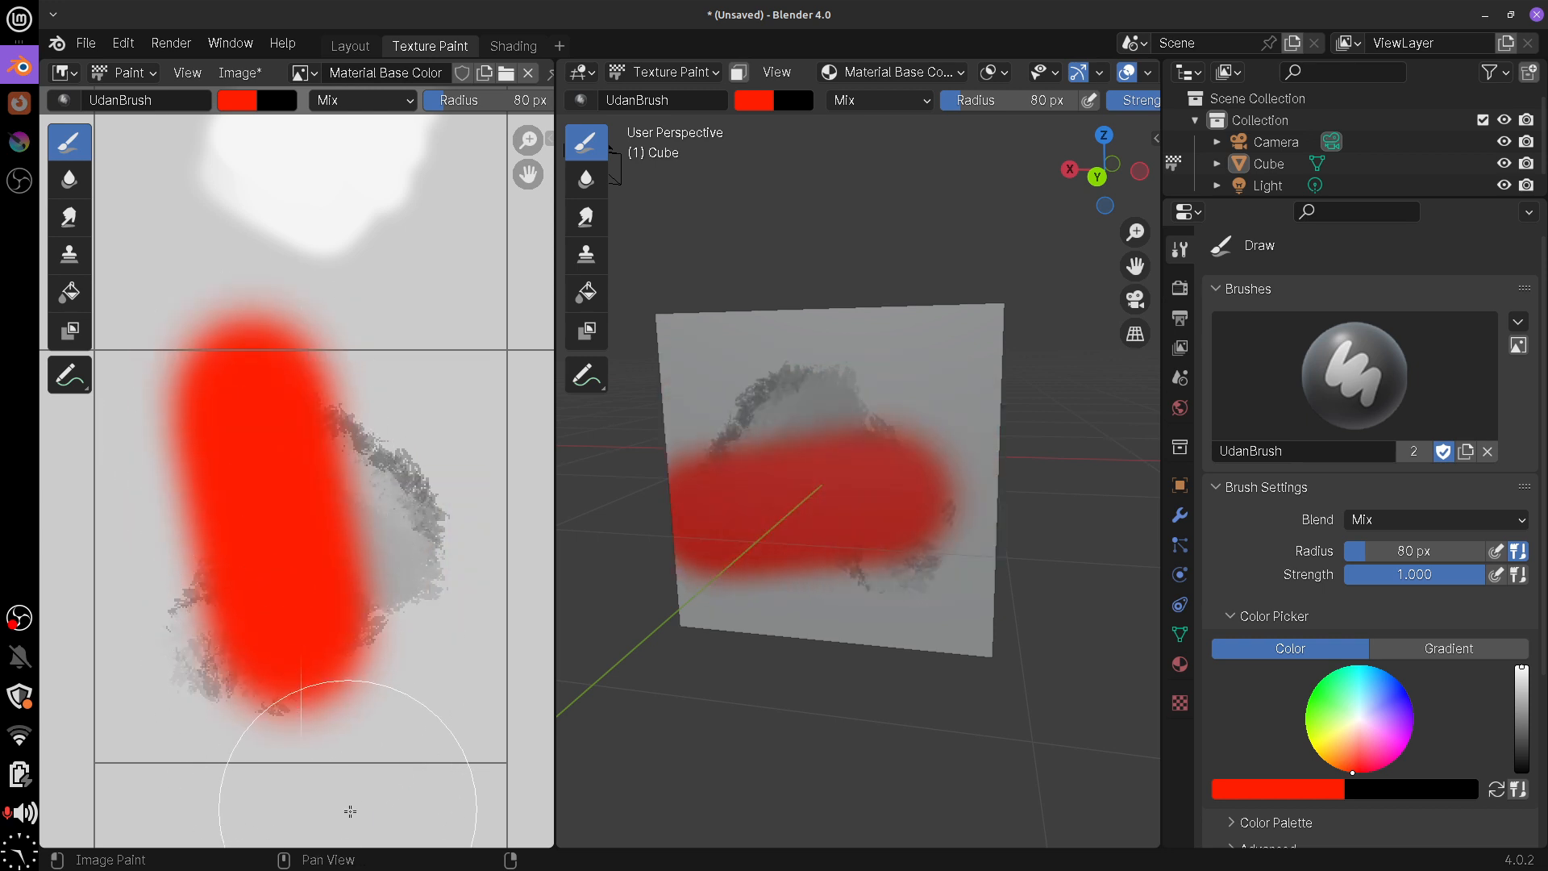
pyautogui.hotkey('ctrl', 'z')
pyautogui.moveTo(246, 379); pyautogui.dragTo(287, 669)
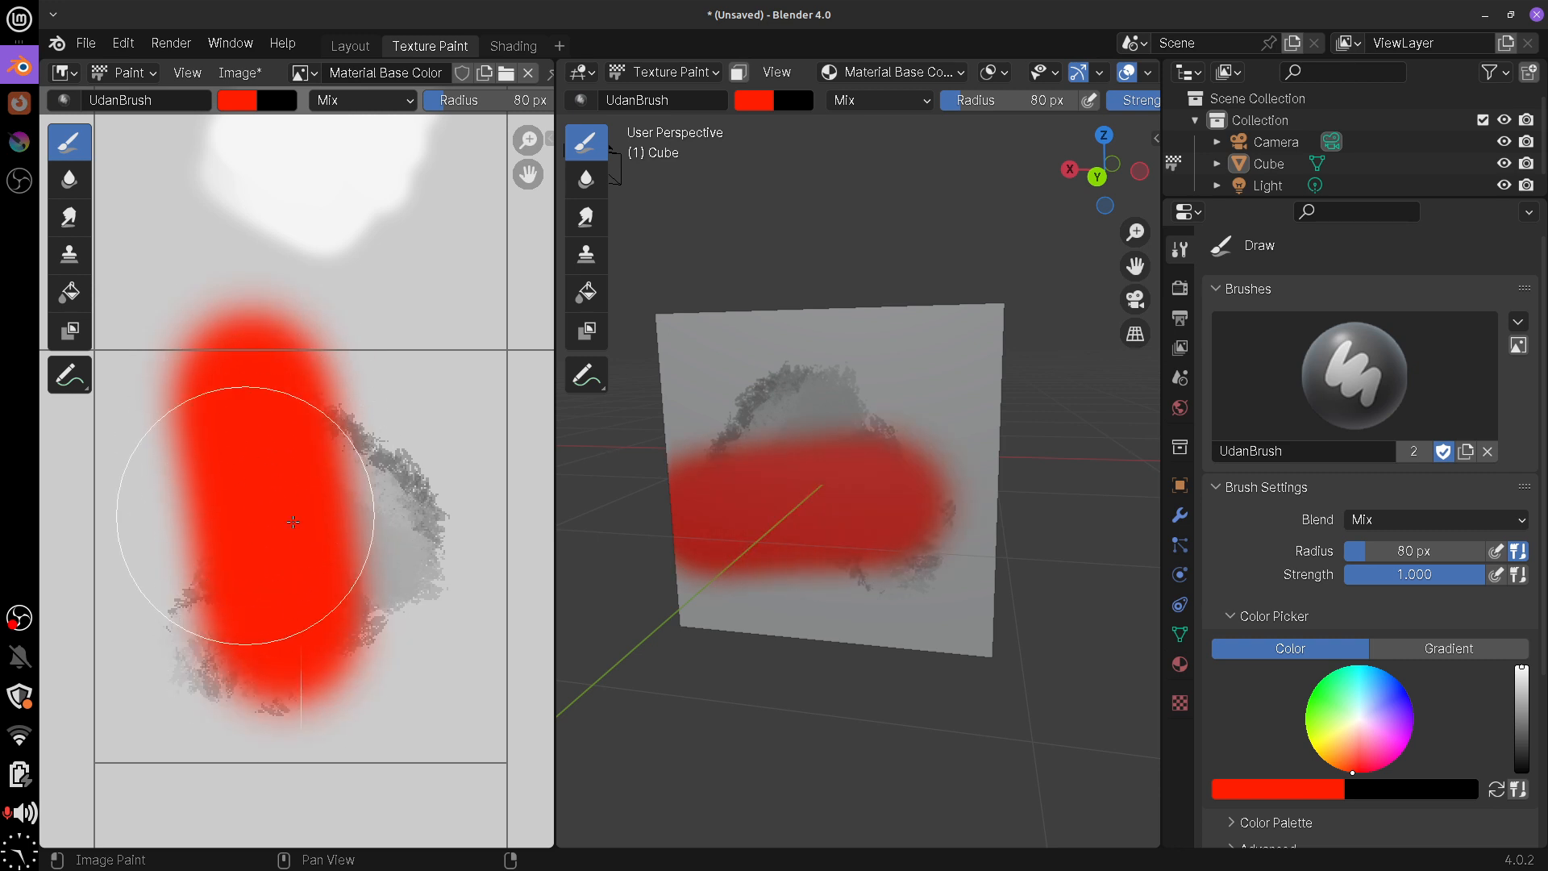
pyautogui.hotkey('ctrl', 'z')
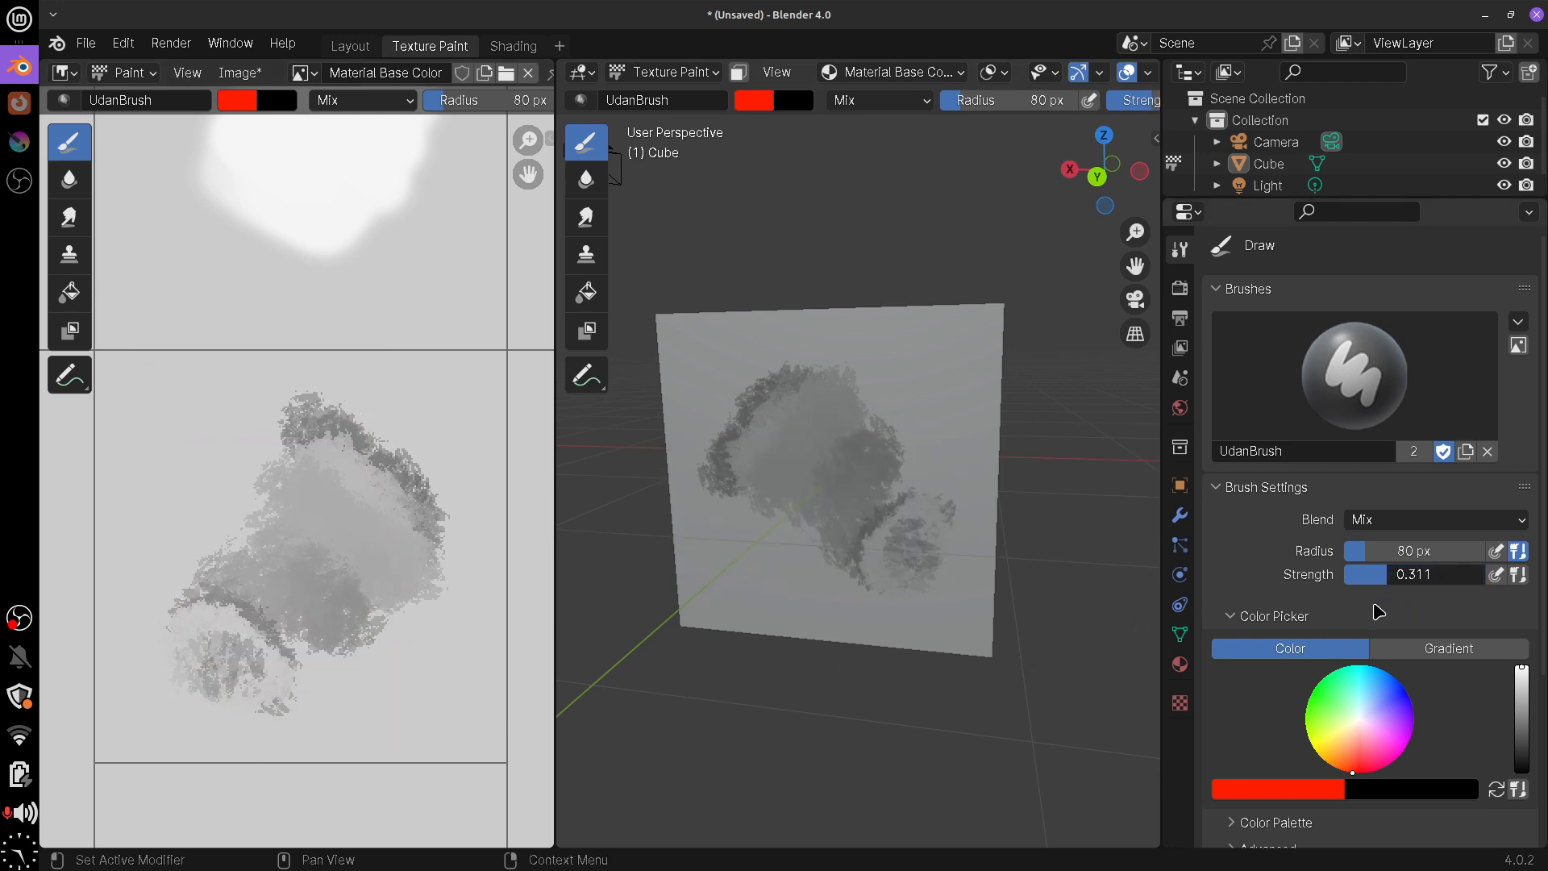
# Set the brush strength to 0.200 and paint a translucent red wash over the grey patch in the image editor
pyautogui.click(1437, 574)
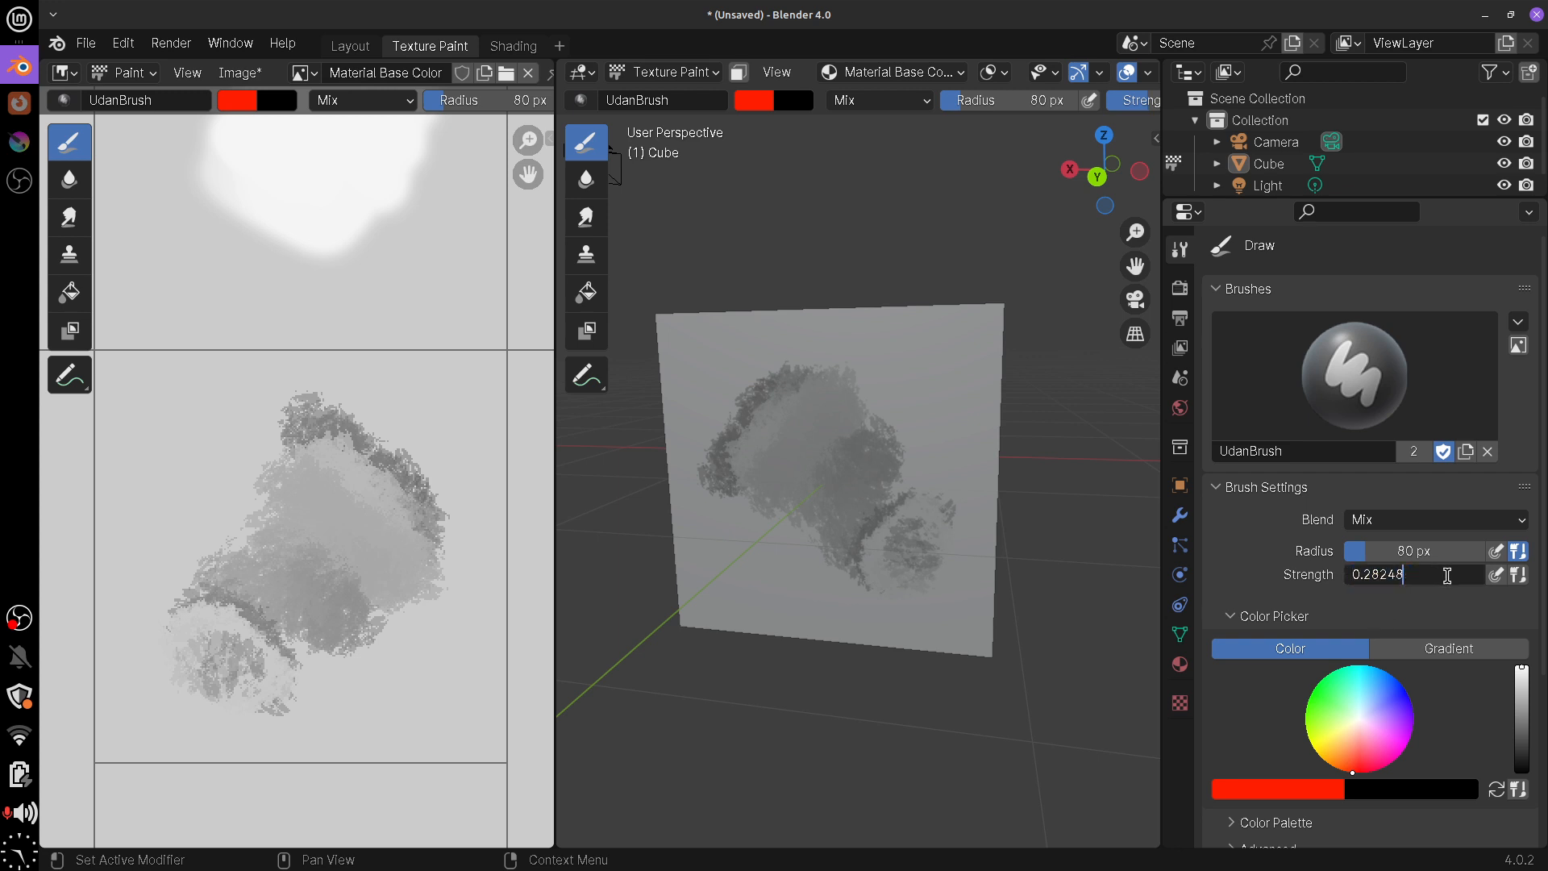
pyautogui.press('Return')
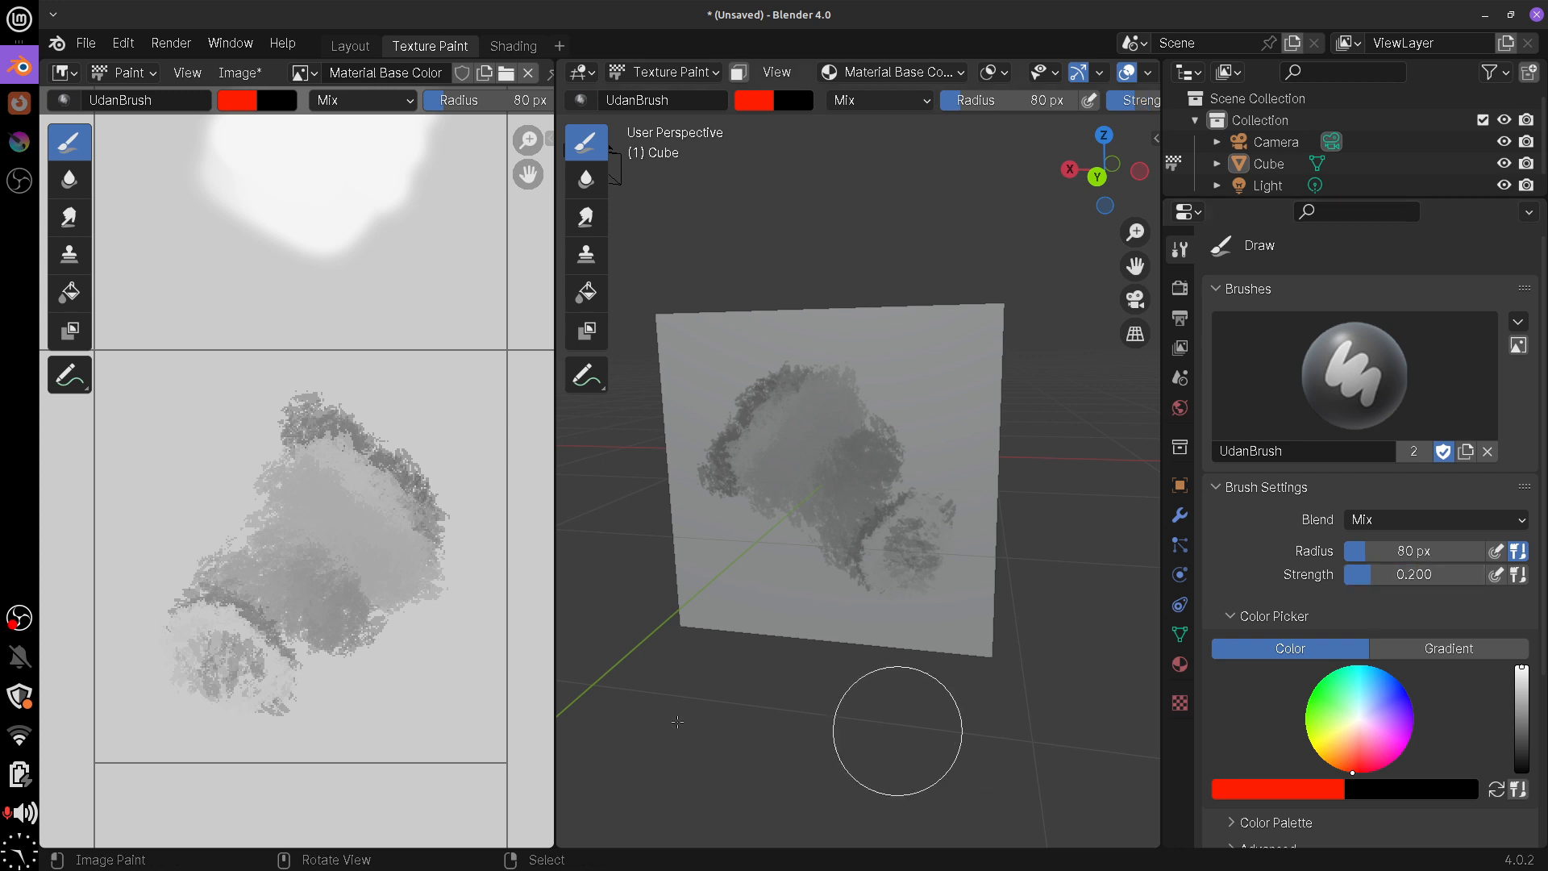
pyautogui.moveTo(282, 346)
pyautogui.mouseDown()
pyautogui.moveTo(294, 362)
pyautogui.moveTo(252, 605)
pyautogui.mouseUp()
pyautogui.moveTo(333, 577)
pyautogui.mouseDown()
pyautogui.moveTo(321, 685)
pyautogui.moveTo(242, 636)
pyautogui.moveTo(270, 615)
pyautogui.mouseUp()
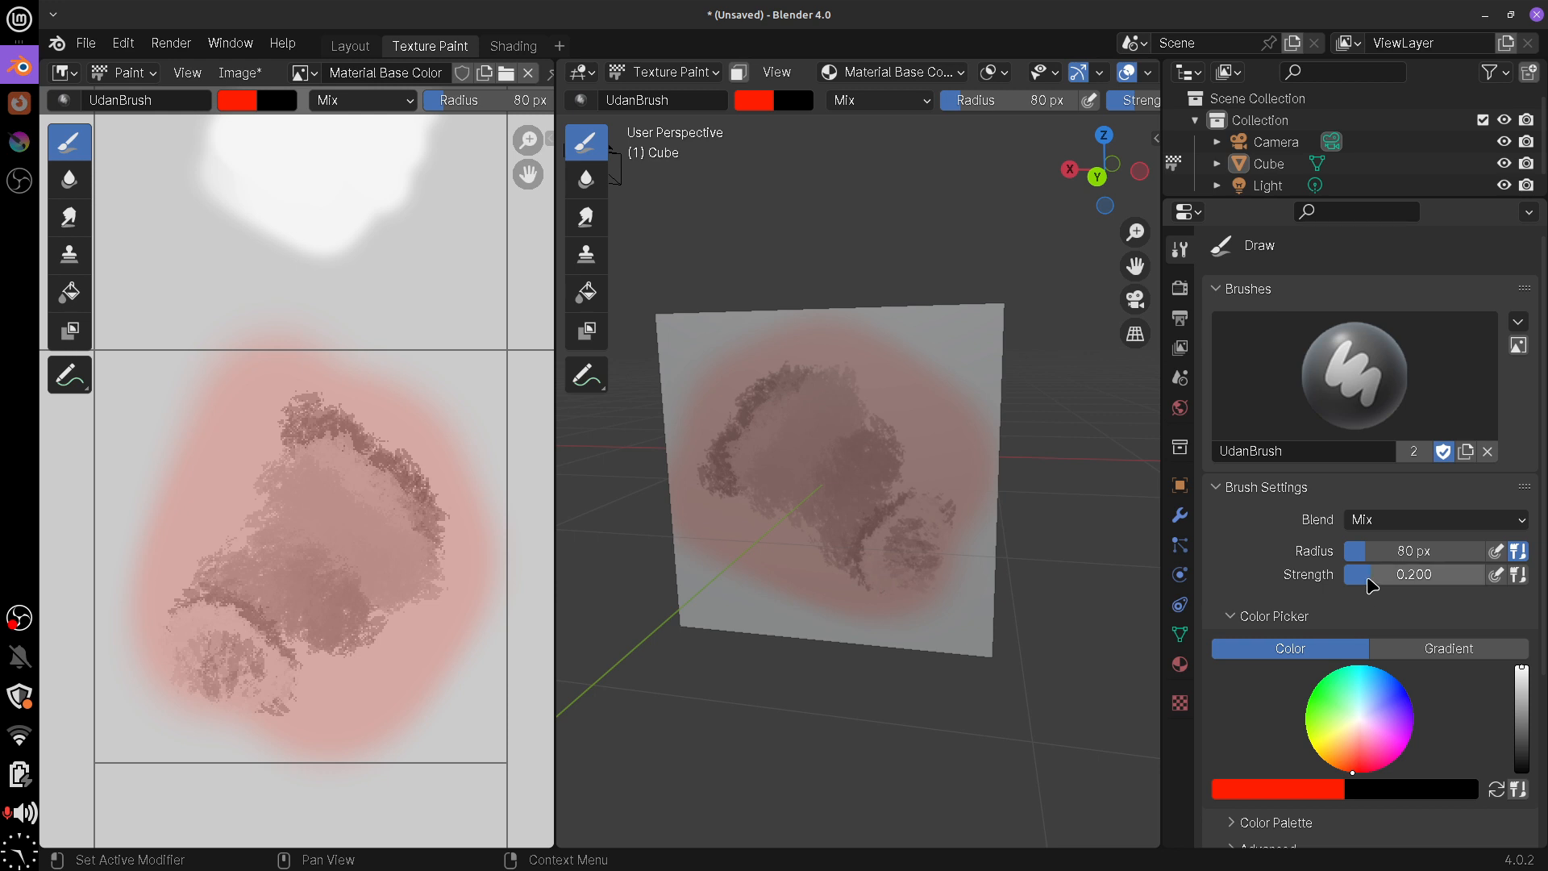
# Raise the brush strength to 1.000 and undo the translucent red wash
pyautogui.moveTo(1371, 575); pyautogui.dragTo(1487, 608)
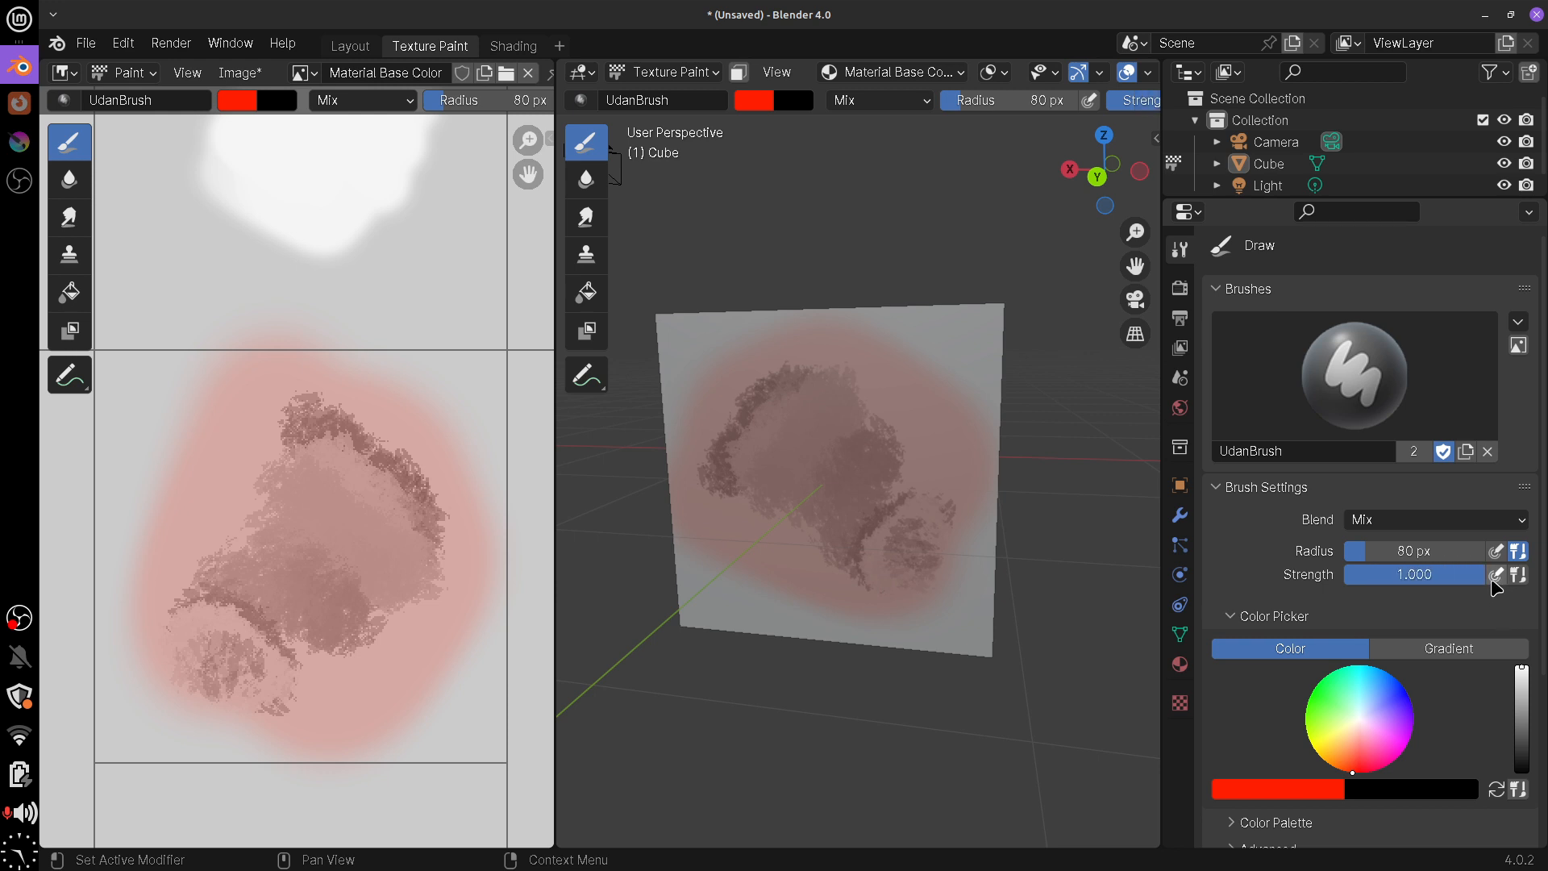
pyautogui.hotkey('ctrl', 'z')
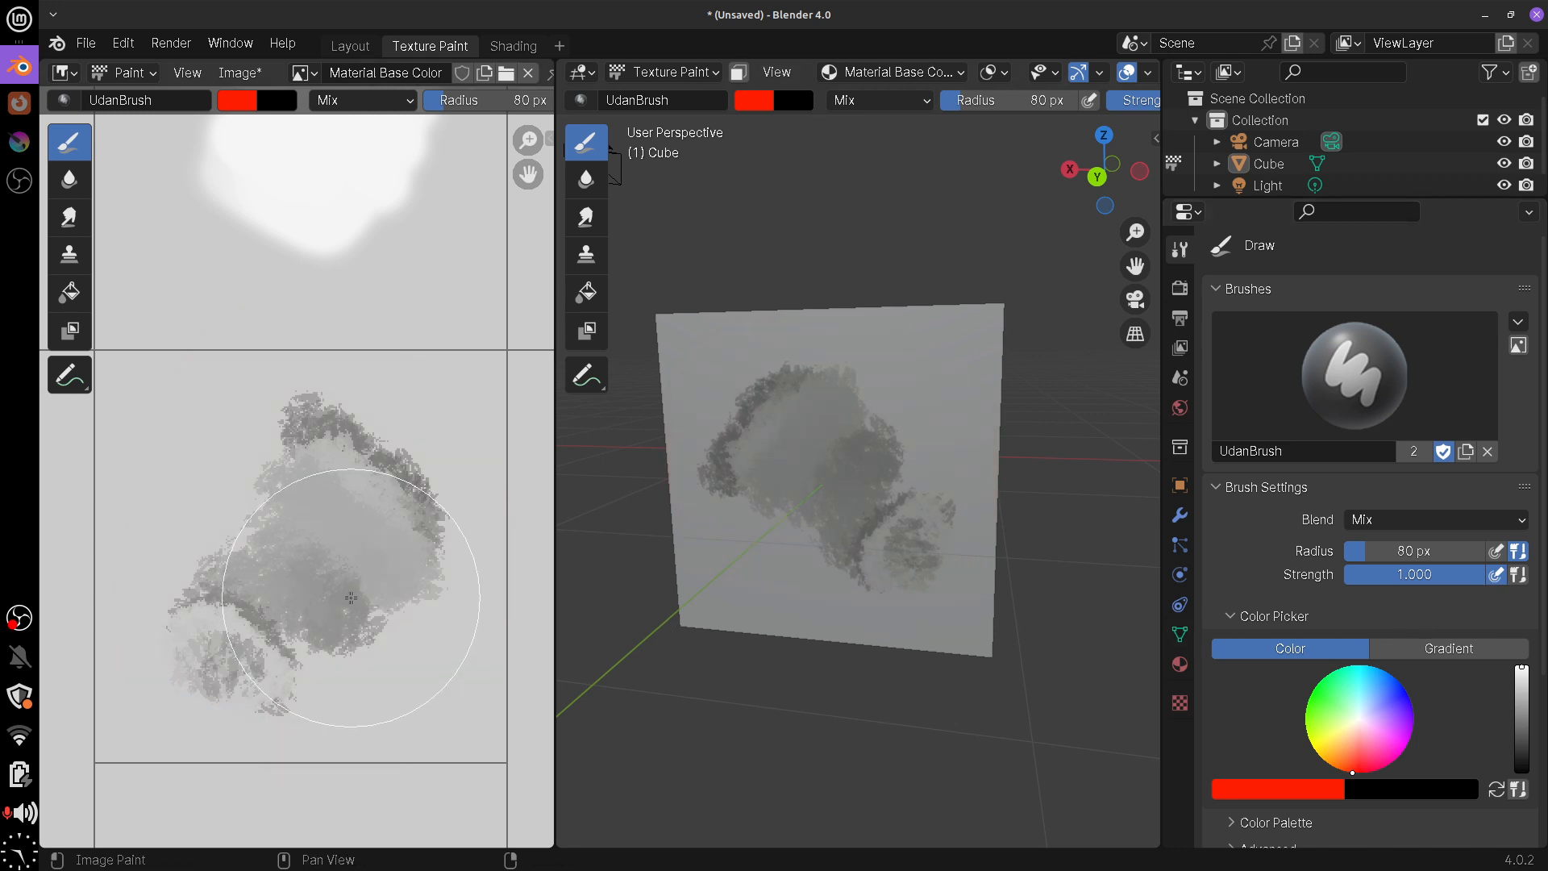
# With pen pressure controlling strength, paint red strokes fading in over the grey patch in the image editor, undoing the first
pyautogui.moveTo(226, 645)
pyautogui.mouseDown()
pyautogui.moveTo(242, 645)
pyautogui.moveTo(287, 543)
pyautogui.moveTo(346, 291)
pyautogui.mouseUp()
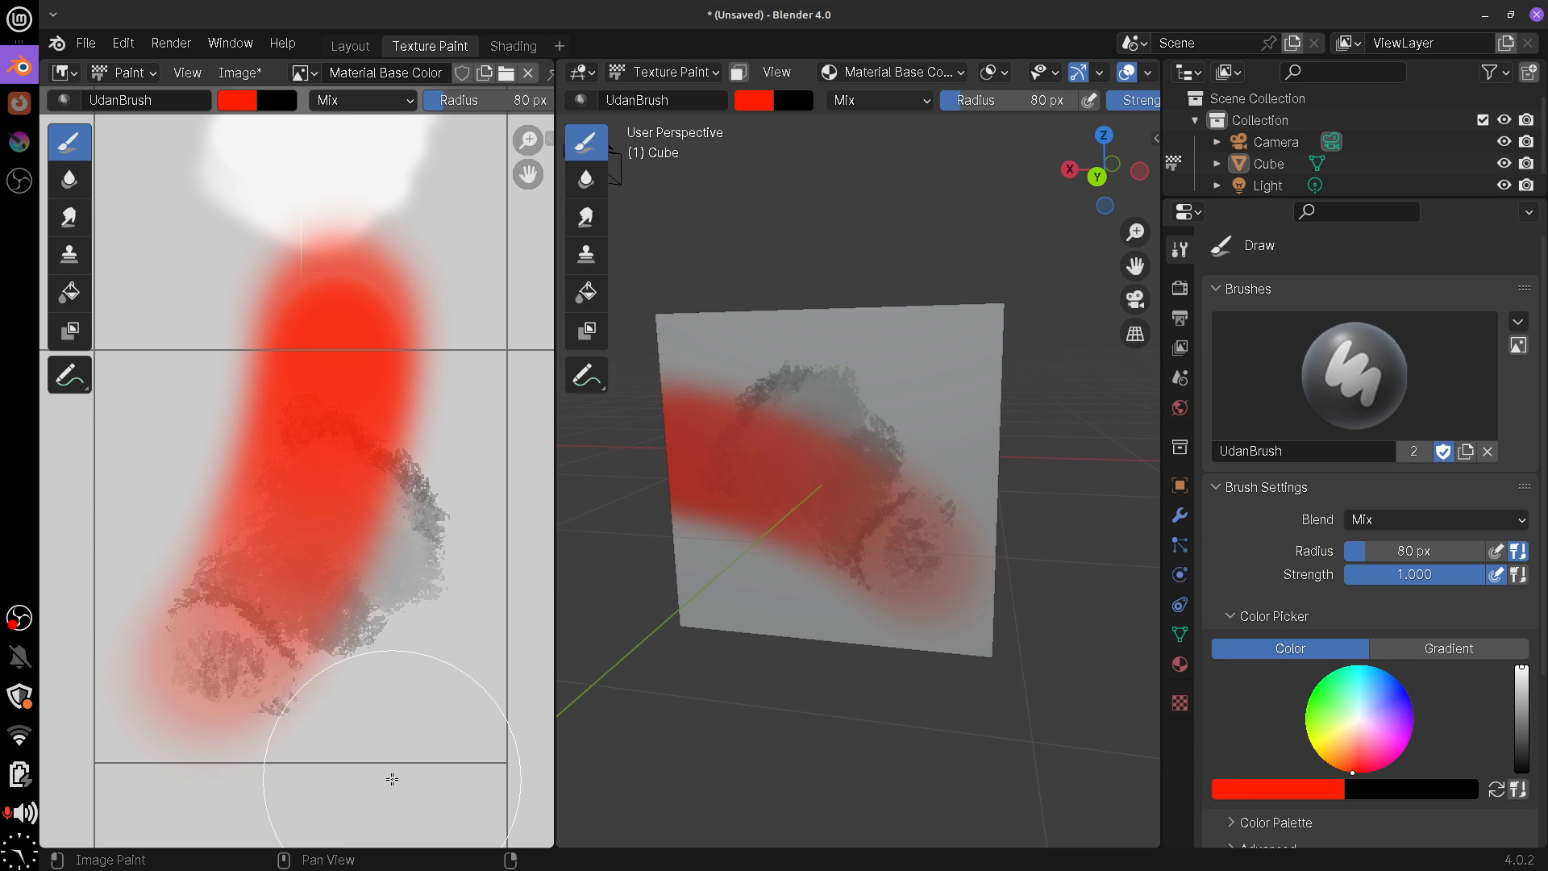
pyautogui.hotkey('ctrl', 'z')
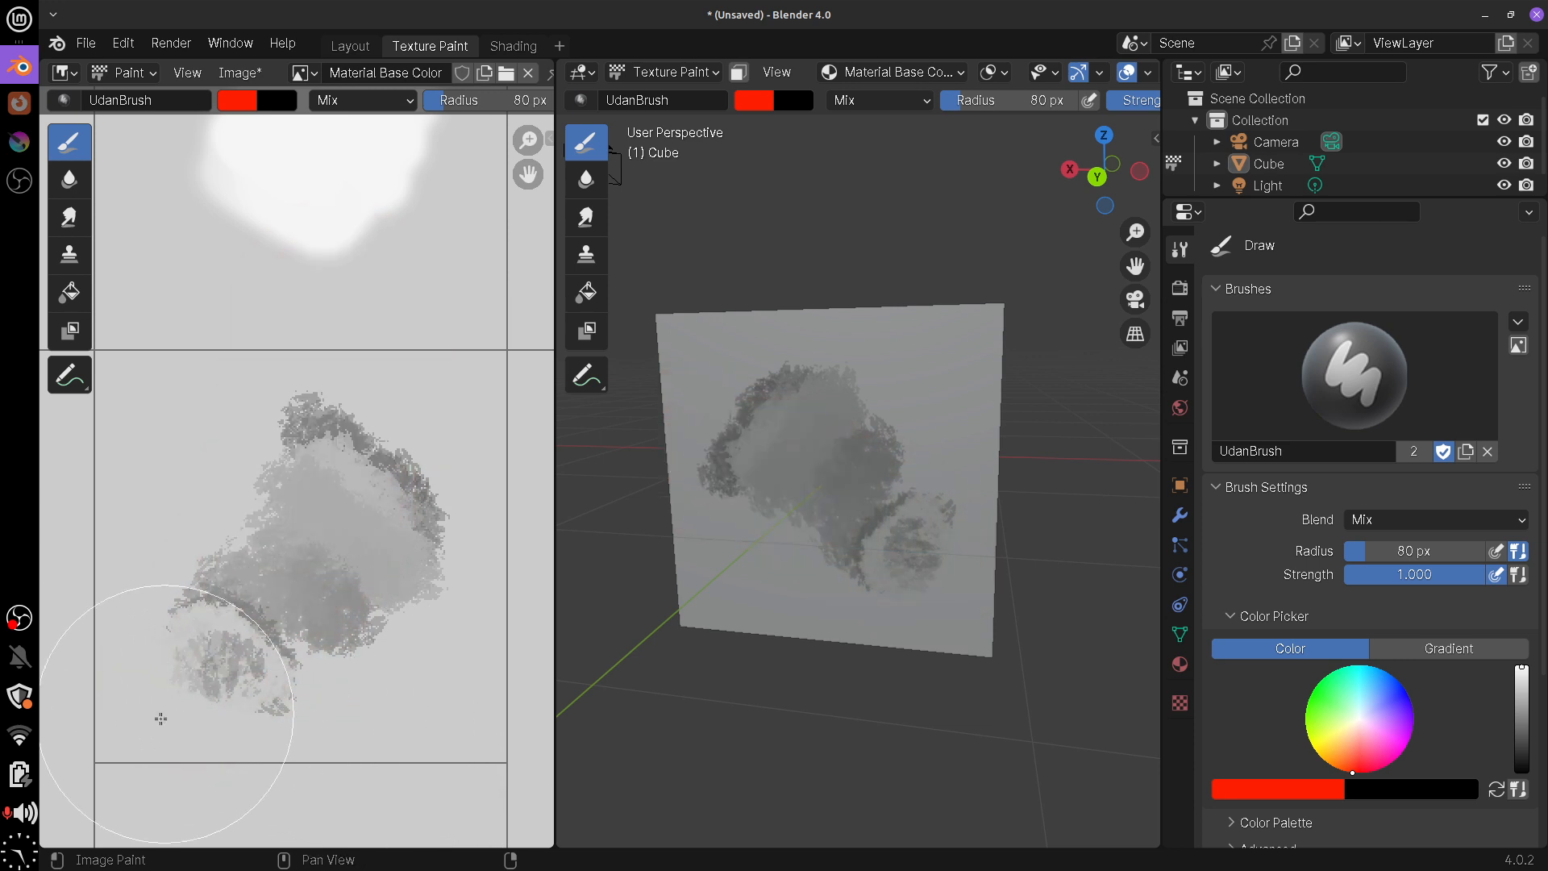
pyautogui.moveTo(173, 662)
pyautogui.mouseDown()
pyautogui.moveTo(235, 545)
pyautogui.moveTo(276, 242)
pyautogui.mouseUp()
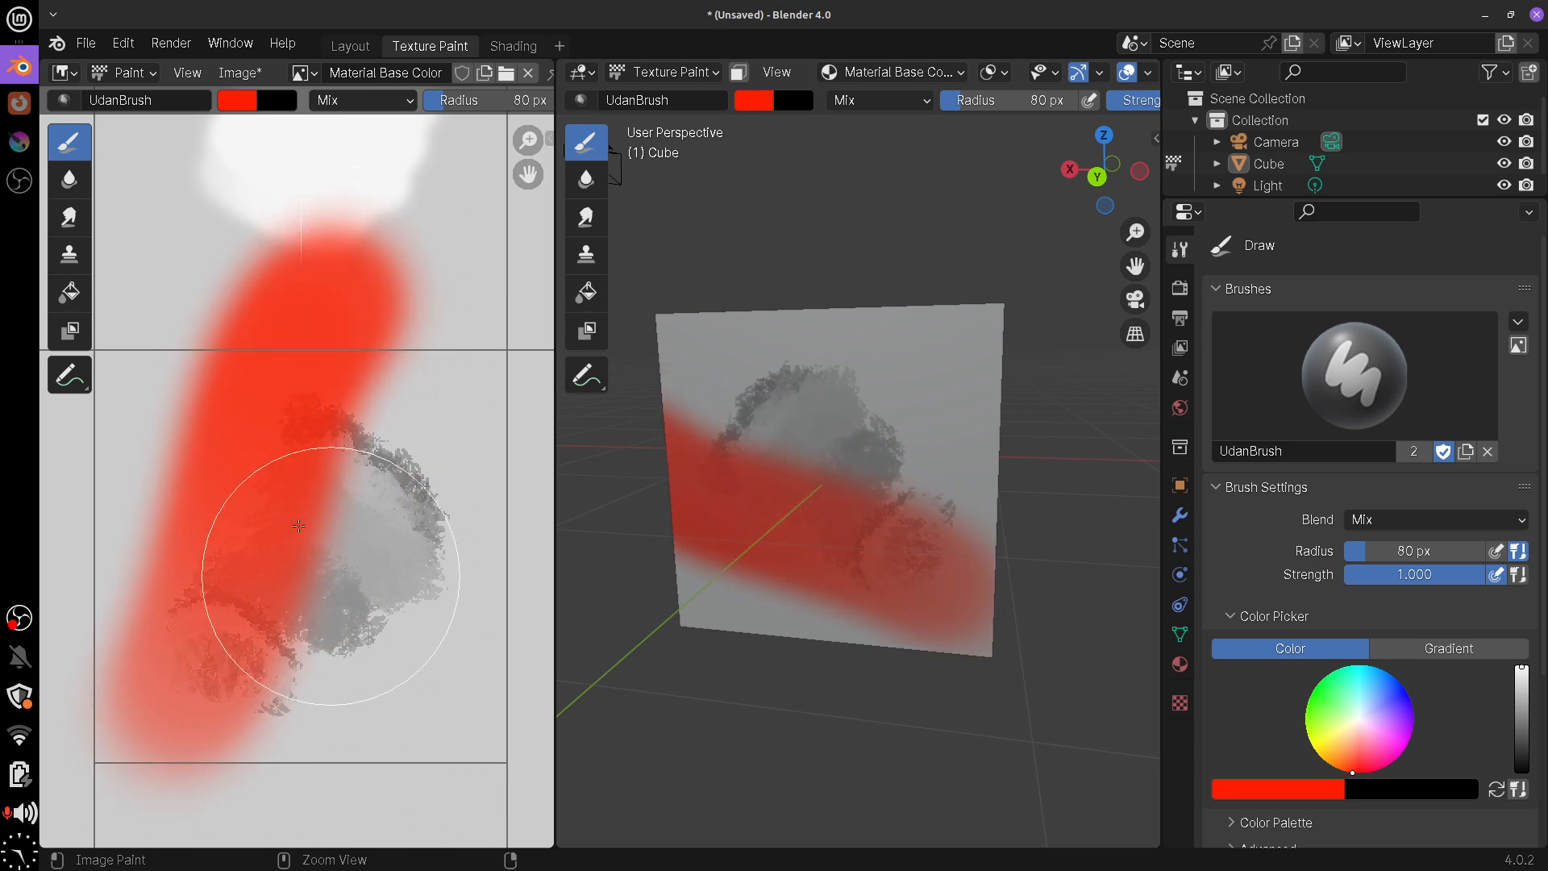
# Undo the fading red stroke in the image editor, then try another red stroke across the grey patch and undo it
pyautogui.hotkey('ctrl', 'z')
pyautogui.moveTo(161, 561); pyautogui.dragTo(485, 549)
pyautogui.hotkey('ctrl', 'z')
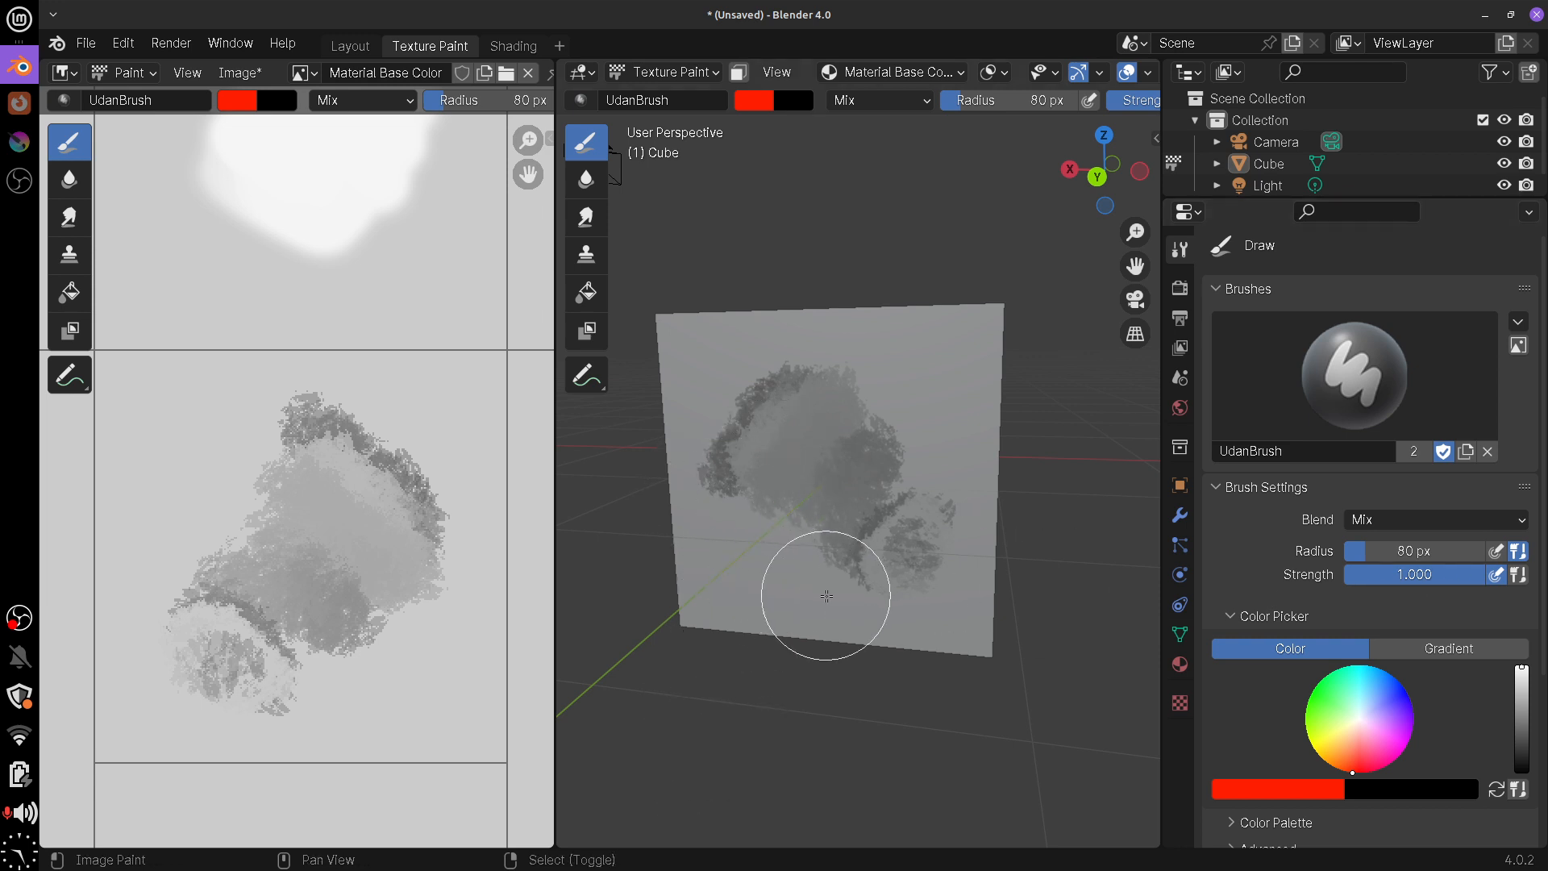
# Lower the brush strength to 0.438 interactively in the 3D viewport
pyautogui.hotkey('shift', 'f')
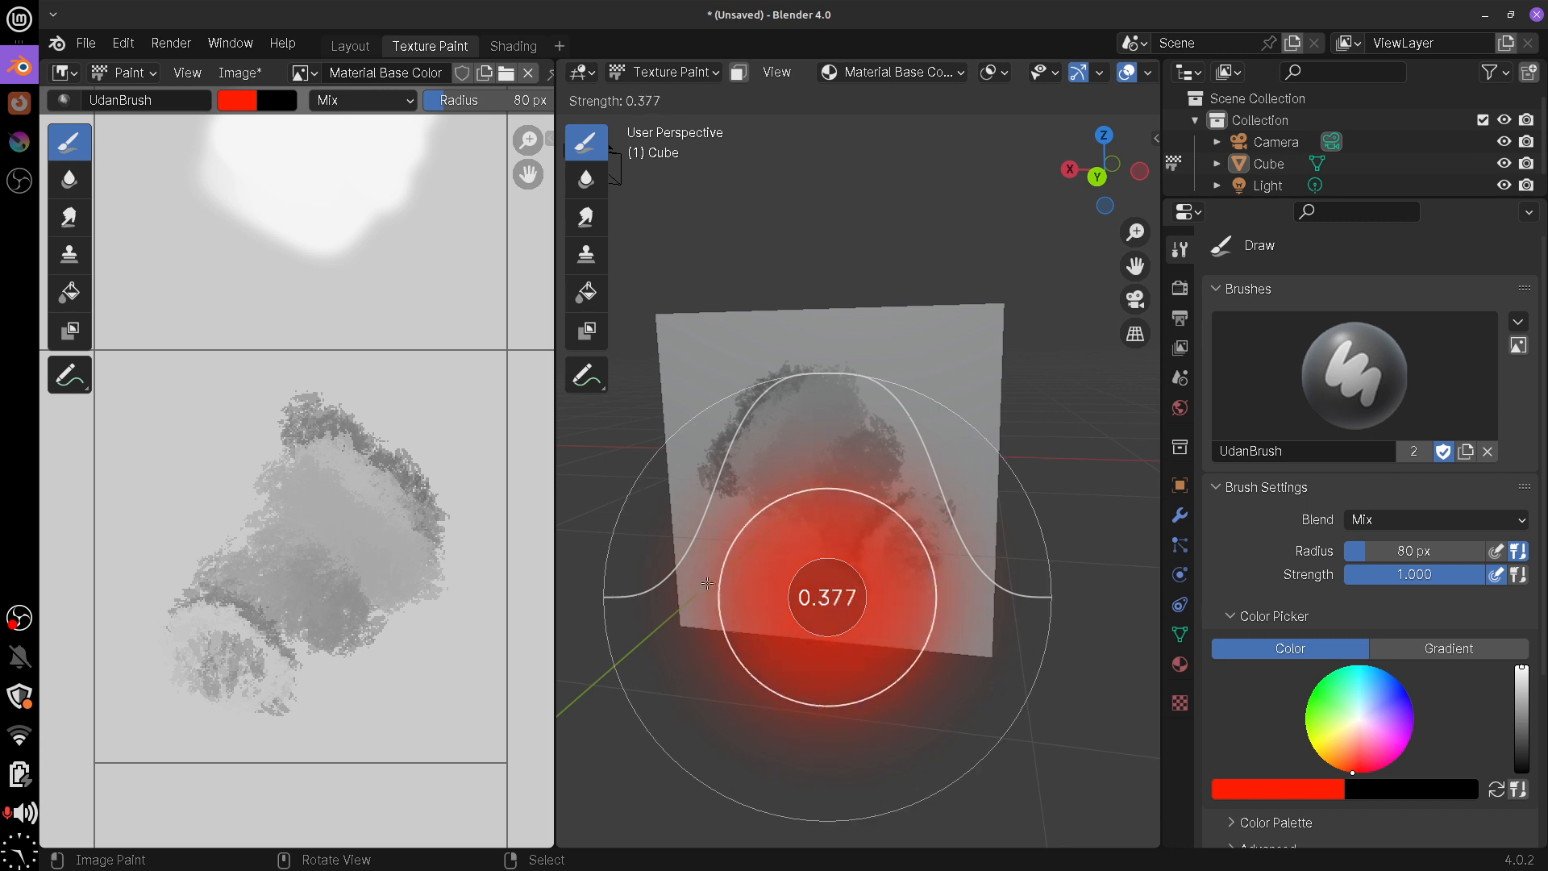
pyautogui.click(694, 606)
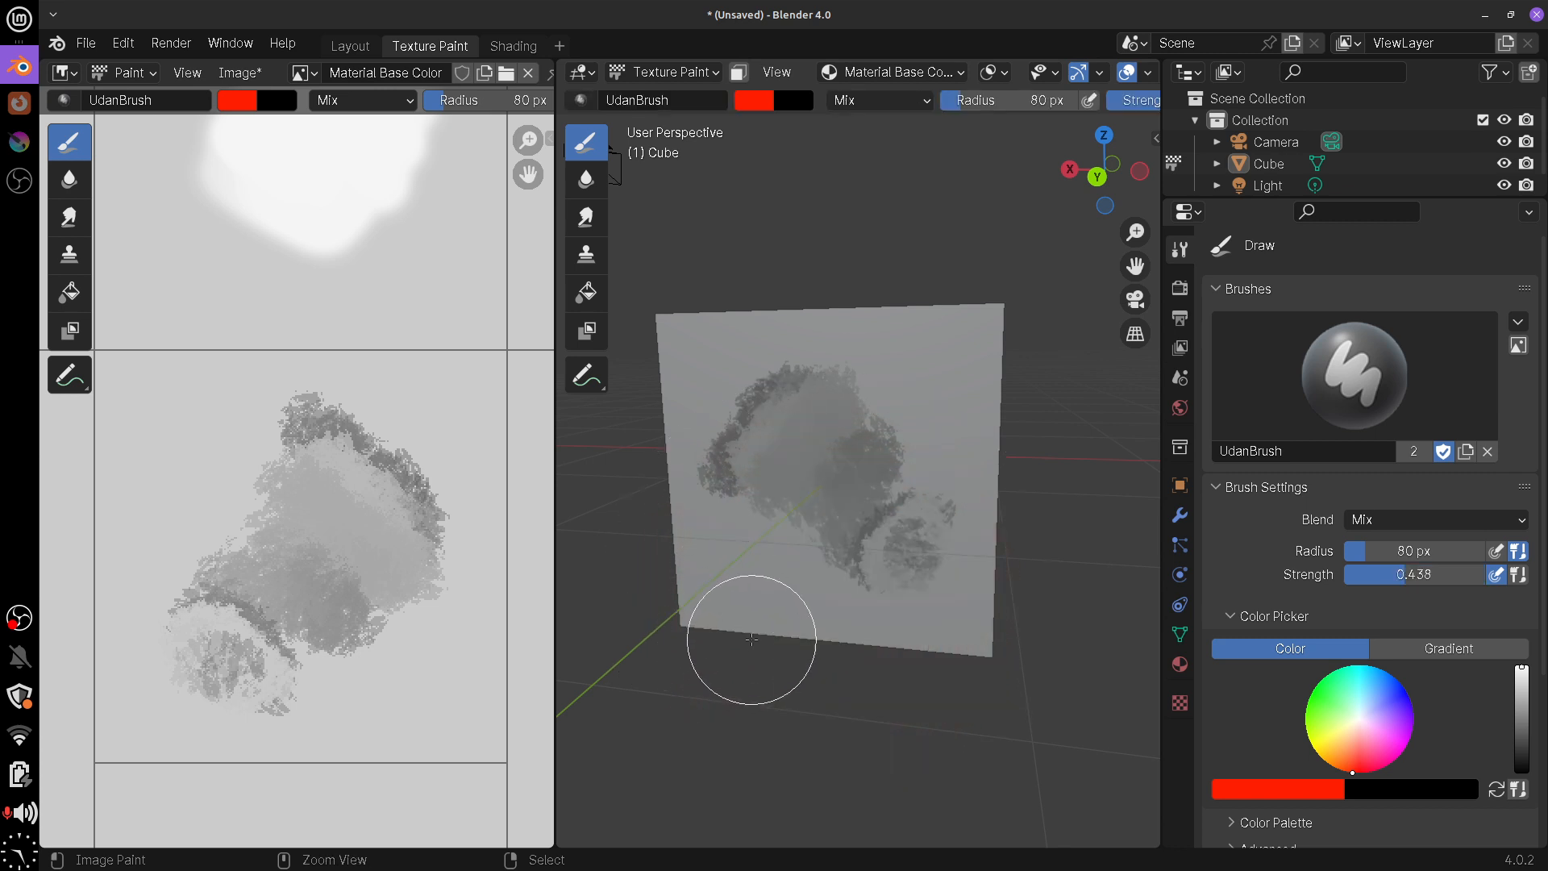
# Handwrite the annotation "Shift + F → Strenght" below the plane in the 3D viewport, then erase it
pyautogui.press('d')
pyautogui.moveTo(657, 732); pyautogui.dragTo(624, 774)
pyautogui.moveTo(661, 743); pyautogui.dragTo(678, 768)
pyautogui.moveTo(685, 747)
pyautogui.mouseDown()
pyautogui.moveTo(686, 767)
pyautogui.moveTo(736, 741)
pyautogui.moveTo(722, 768)
pyautogui.moveTo(746, 745)
pyautogui.moveTo(785, 767)
pyautogui.moveTo(799, 724)
pyautogui.mouseUp()
pyautogui.click(687, 732)
pyautogui.moveTo(786, 740); pyautogui.dragTo(903, 763)
pyautogui.moveTo(891, 735)
pyautogui.mouseDown()
pyautogui.moveTo(919, 732)
pyautogui.moveTo(928, 761)
pyautogui.moveTo(963, 735)
pyautogui.mouseUp()
pyautogui.moveTo(976, 738); pyautogui.dragTo(977, 748)
pyautogui.moveTo(983, 735); pyautogui.dragTo(980, 758)
pyautogui.moveTo(981, 750); pyautogui.dragTo(998, 756)
pyautogui.moveTo(1020, 725); pyautogui.dragTo(1014, 761)
pyautogui.moveTo(1008, 736); pyautogui.dragTo(1034, 734)
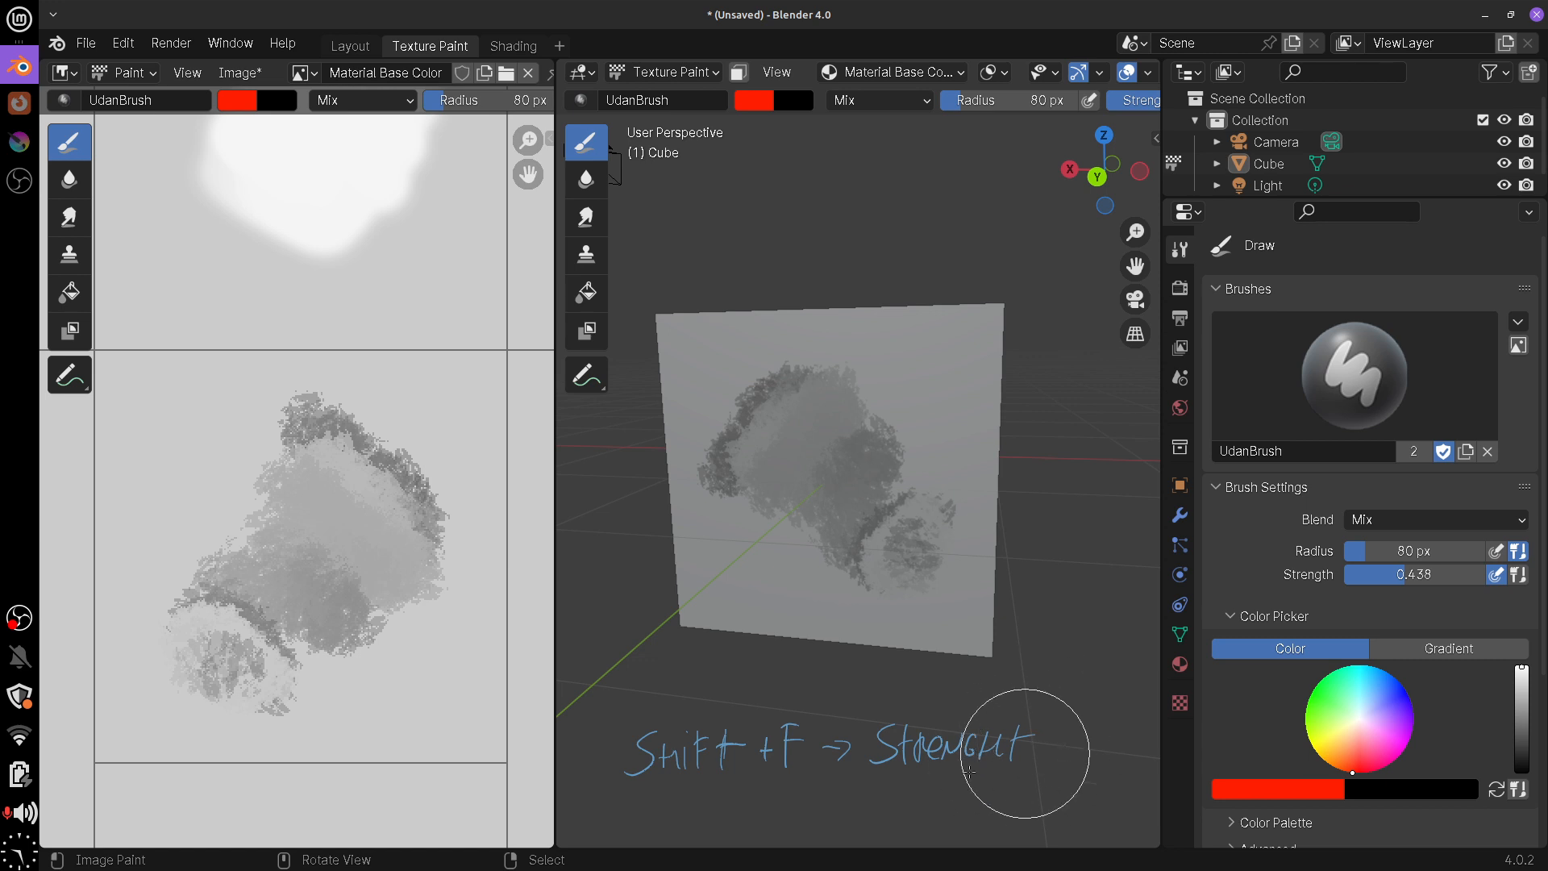
pyautogui.moveTo(1029, 743)
pyautogui.mouseDown(button='right')
pyautogui.moveTo(695, 724)
pyautogui.moveTo(788, 726)
pyautogui.moveTo(669, 742)
pyautogui.mouseUp(button='right')
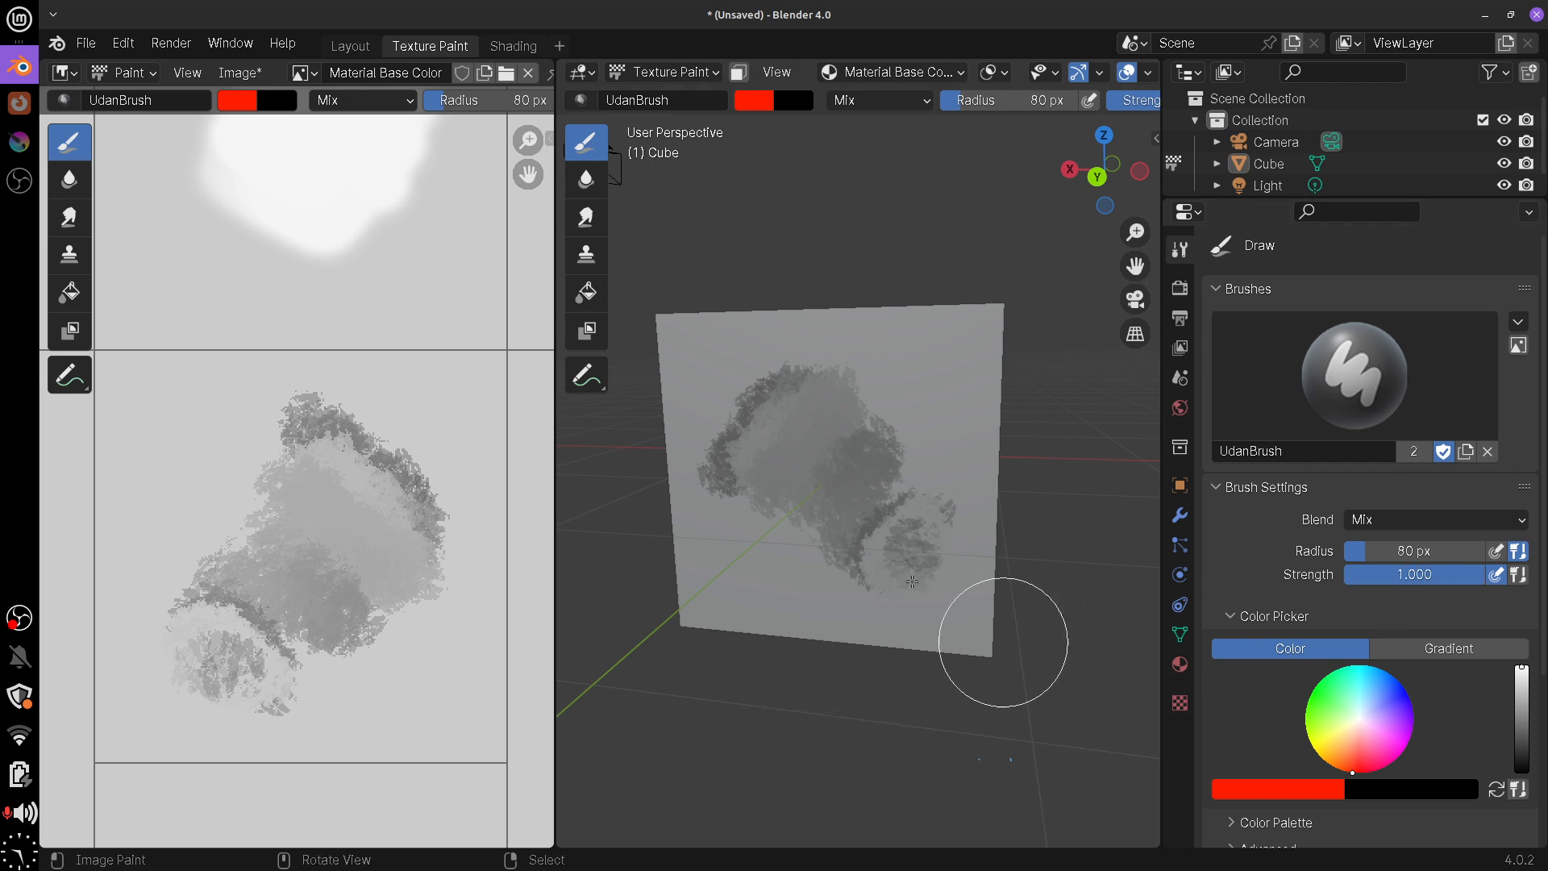
# Try three red painting passes at strength 1.000 over the grey patch on the plane in the 3D viewport, then undo them all
pyautogui.moveTo(830, 423)
pyautogui.mouseDown()
pyautogui.moveTo(736, 500)
pyautogui.moveTo(833, 559)
pyautogui.moveTo(838, 581)
pyautogui.mouseUp()
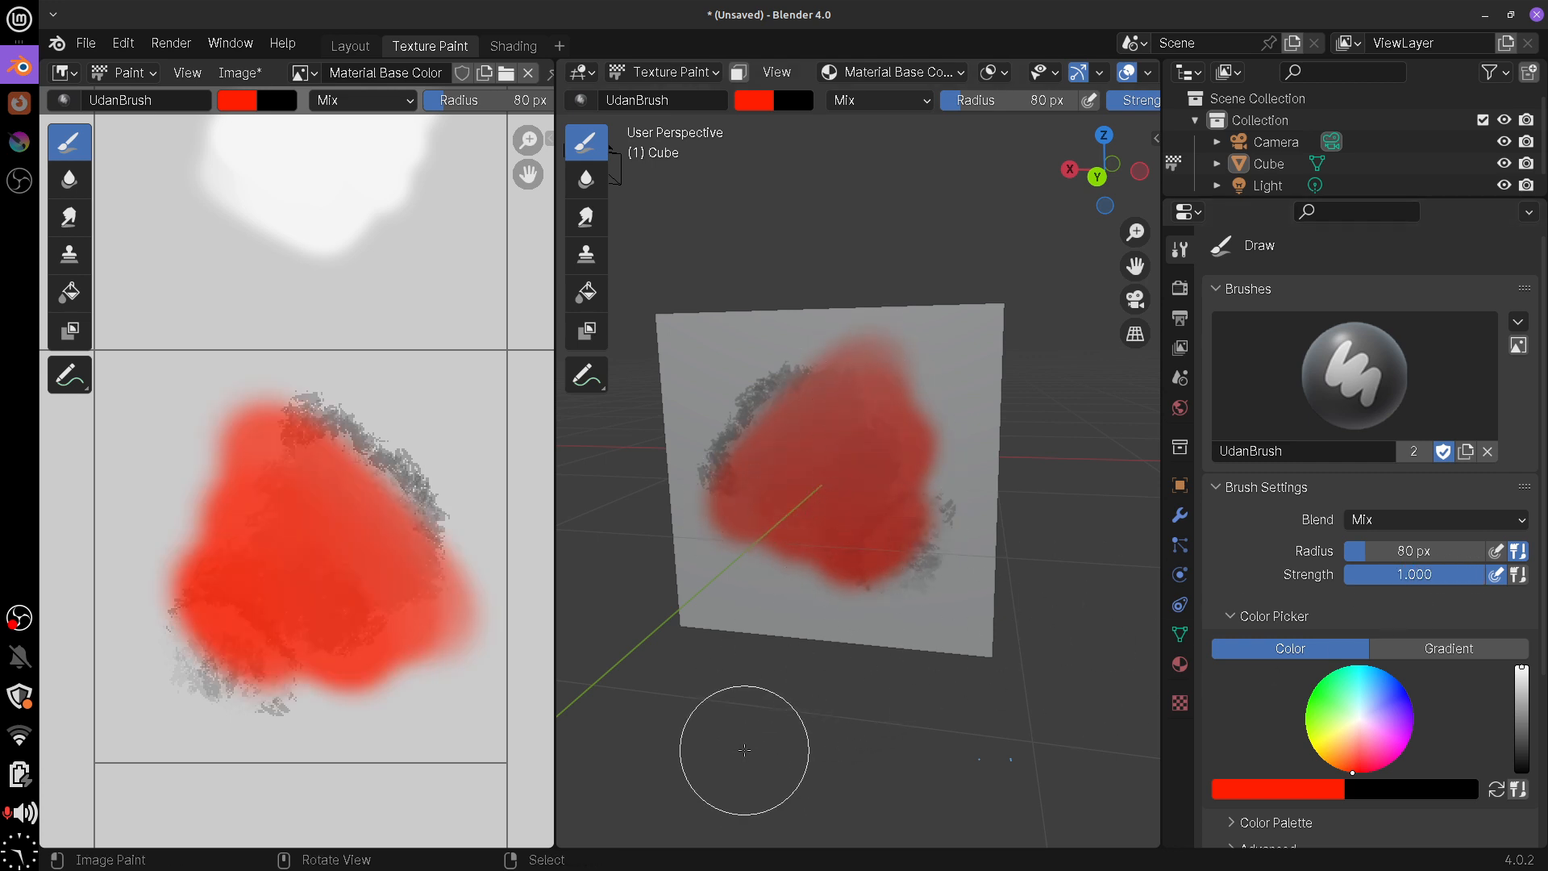
pyautogui.moveTo(745, 750)
pyautogui.mouseDown()
pyautogui.moveTo(743, 408)
pyautogui.moveTo(791, 535)
pyautogui.moveTo(863, 646)
pyautogui.mouseUp()
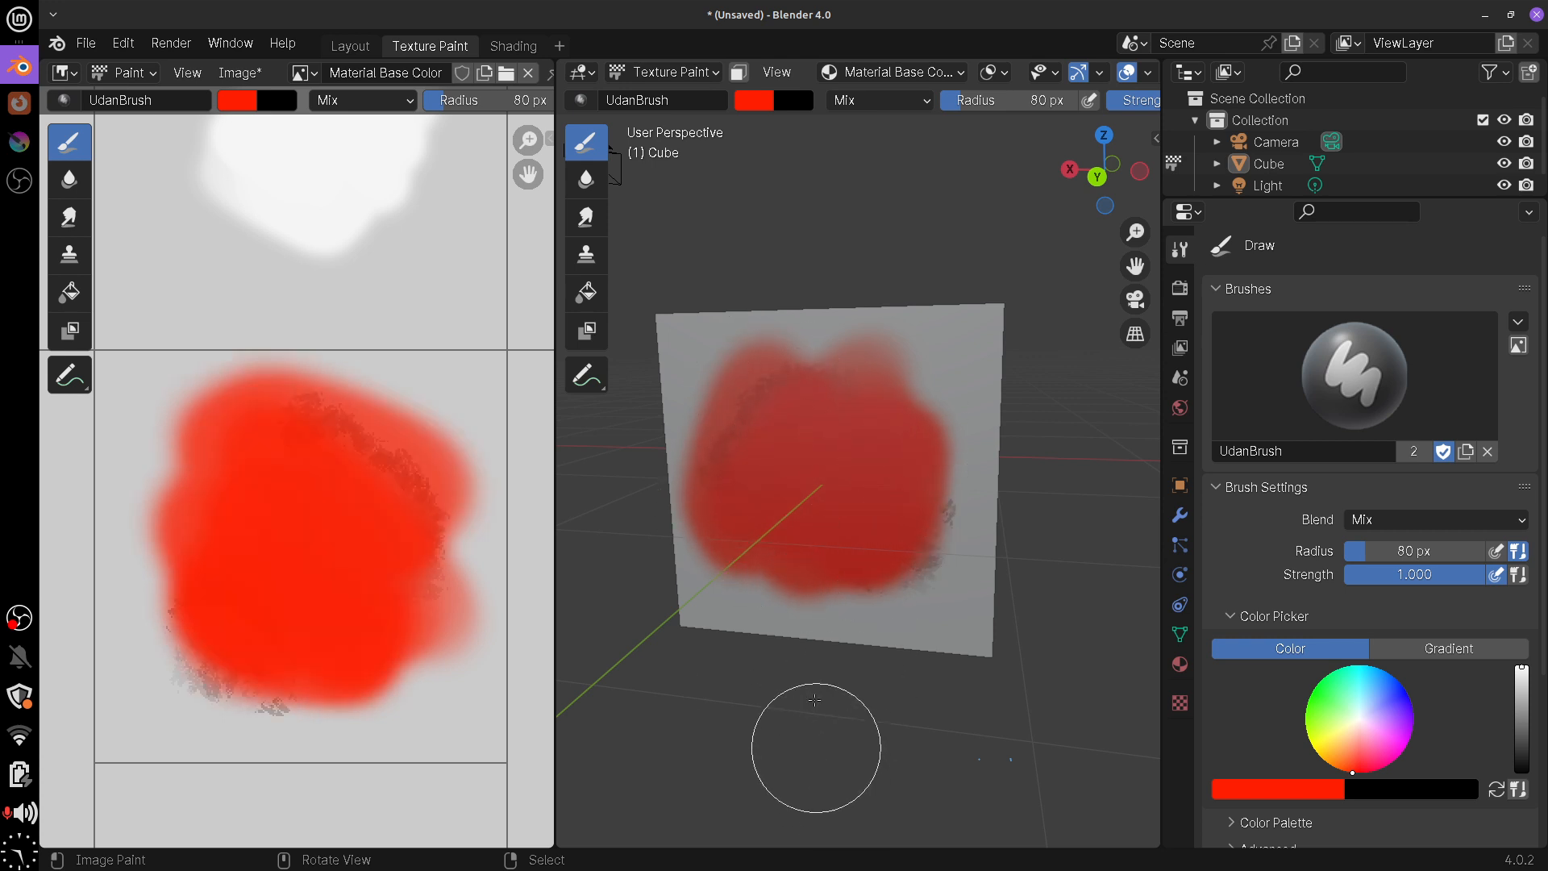
pyautogui.moveTo(815, 700)
pyautogui.mouseDown()
pyautogui.moveTo(791, 403)
pyautogui.moveTo(874, 449)
pyautogui.moveTo(846, 588)
pyautogui.mouseUp()
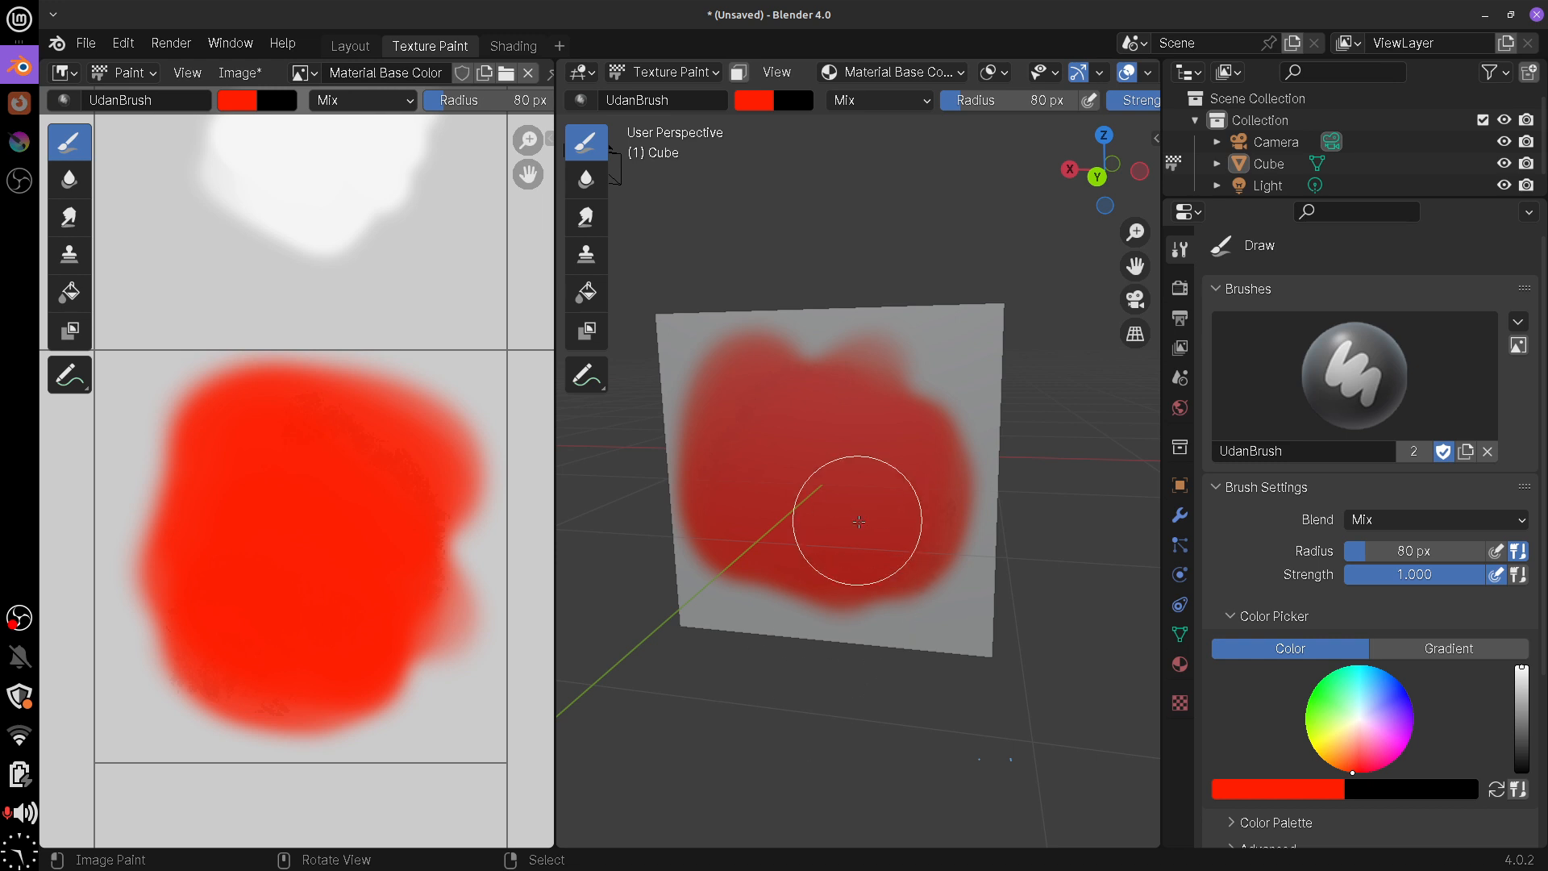
pyautogui.hotkey('ctrl', 'z')
pyautogui.hotkey('ctrl', 'z')
pyautogui.hotkey('ctrl', 'z')
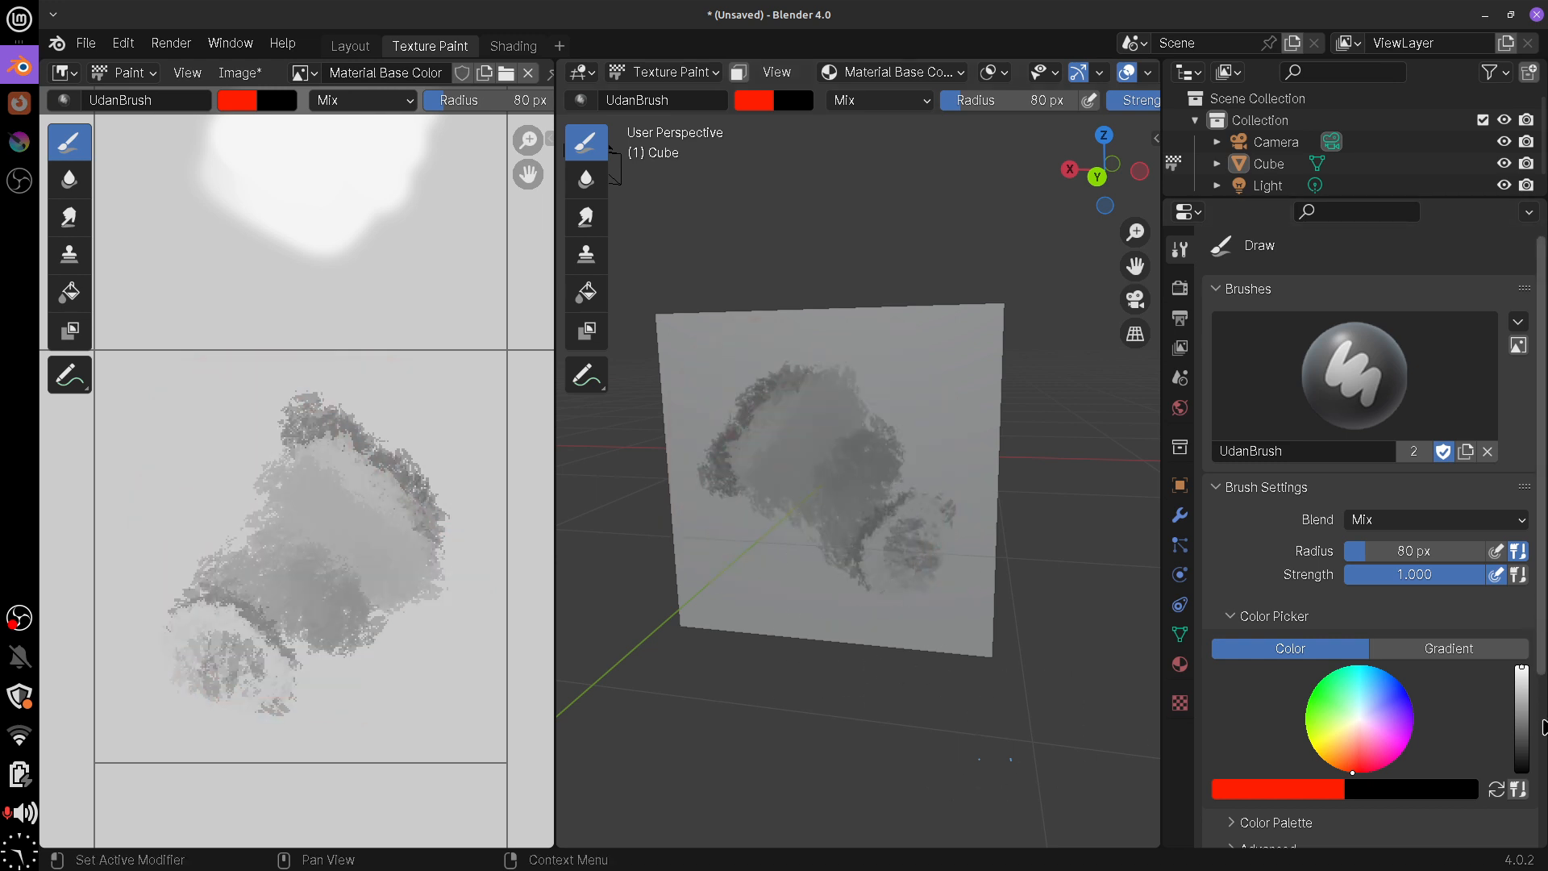
# Switch the active brush to TexDraw to compare its settings, then switch back to UdanBrush
pyautogui.scroll(-5, 1541, 725)
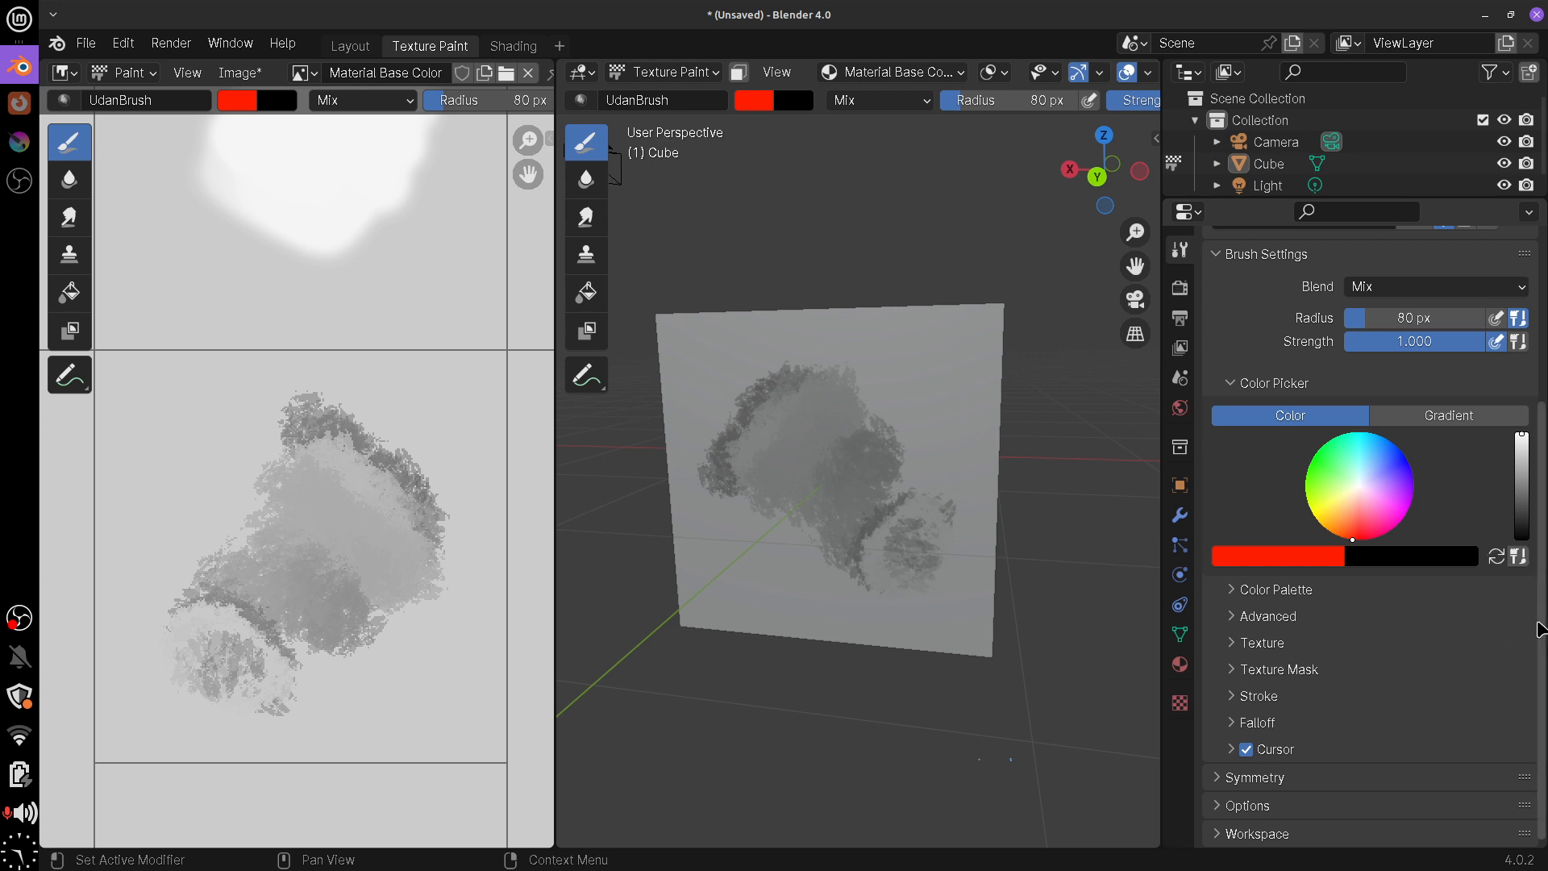
pyautogui.scroll(4, 1541, 528)
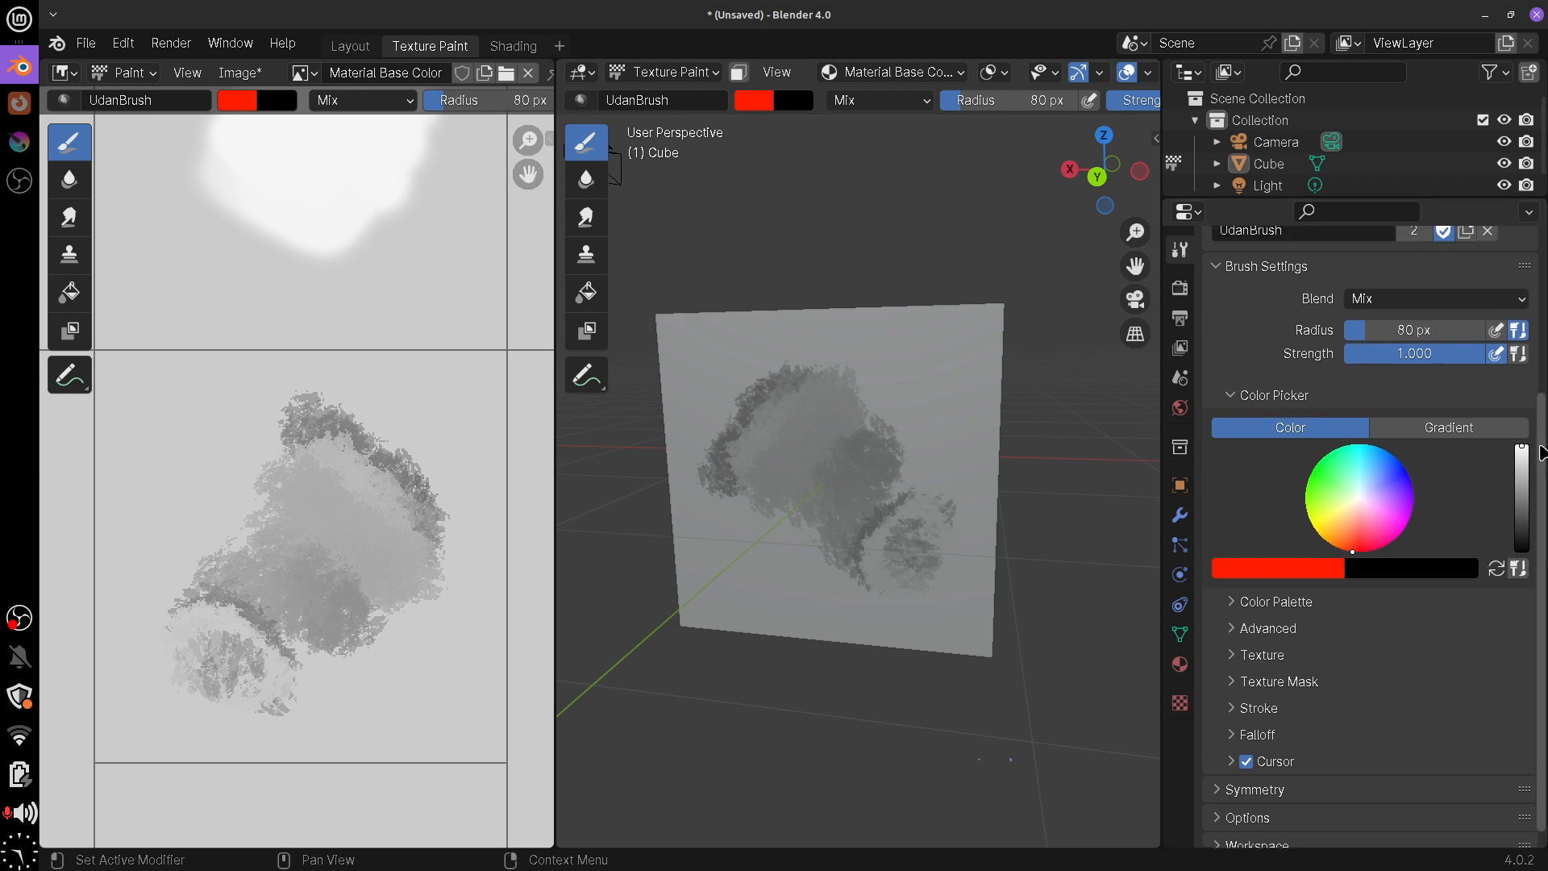
pyautogui.click(1362, 326)
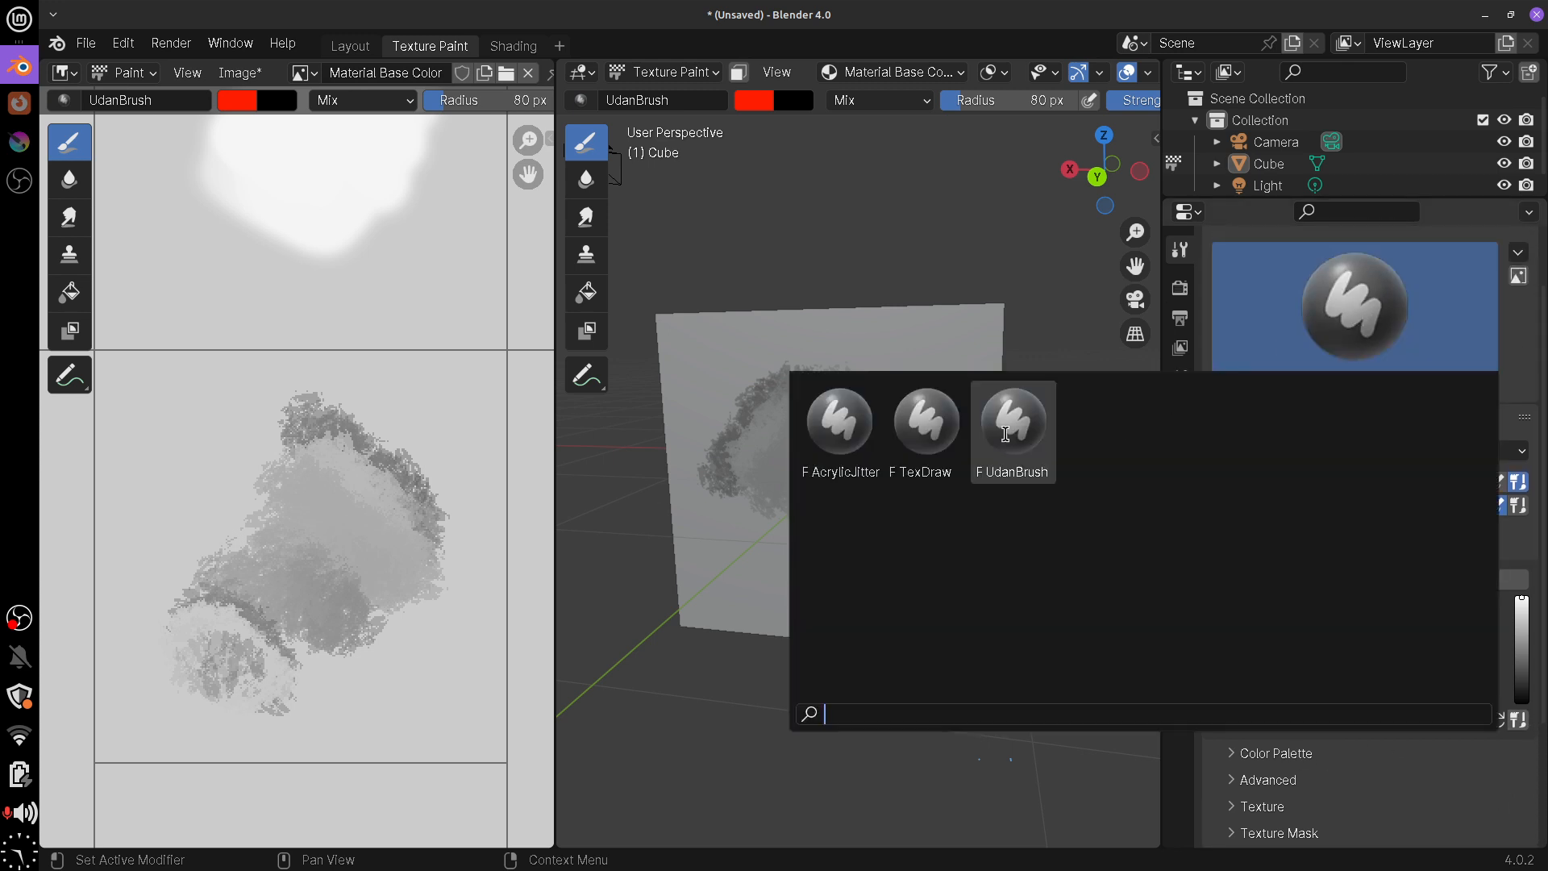
pyautogui.click(909, 423)
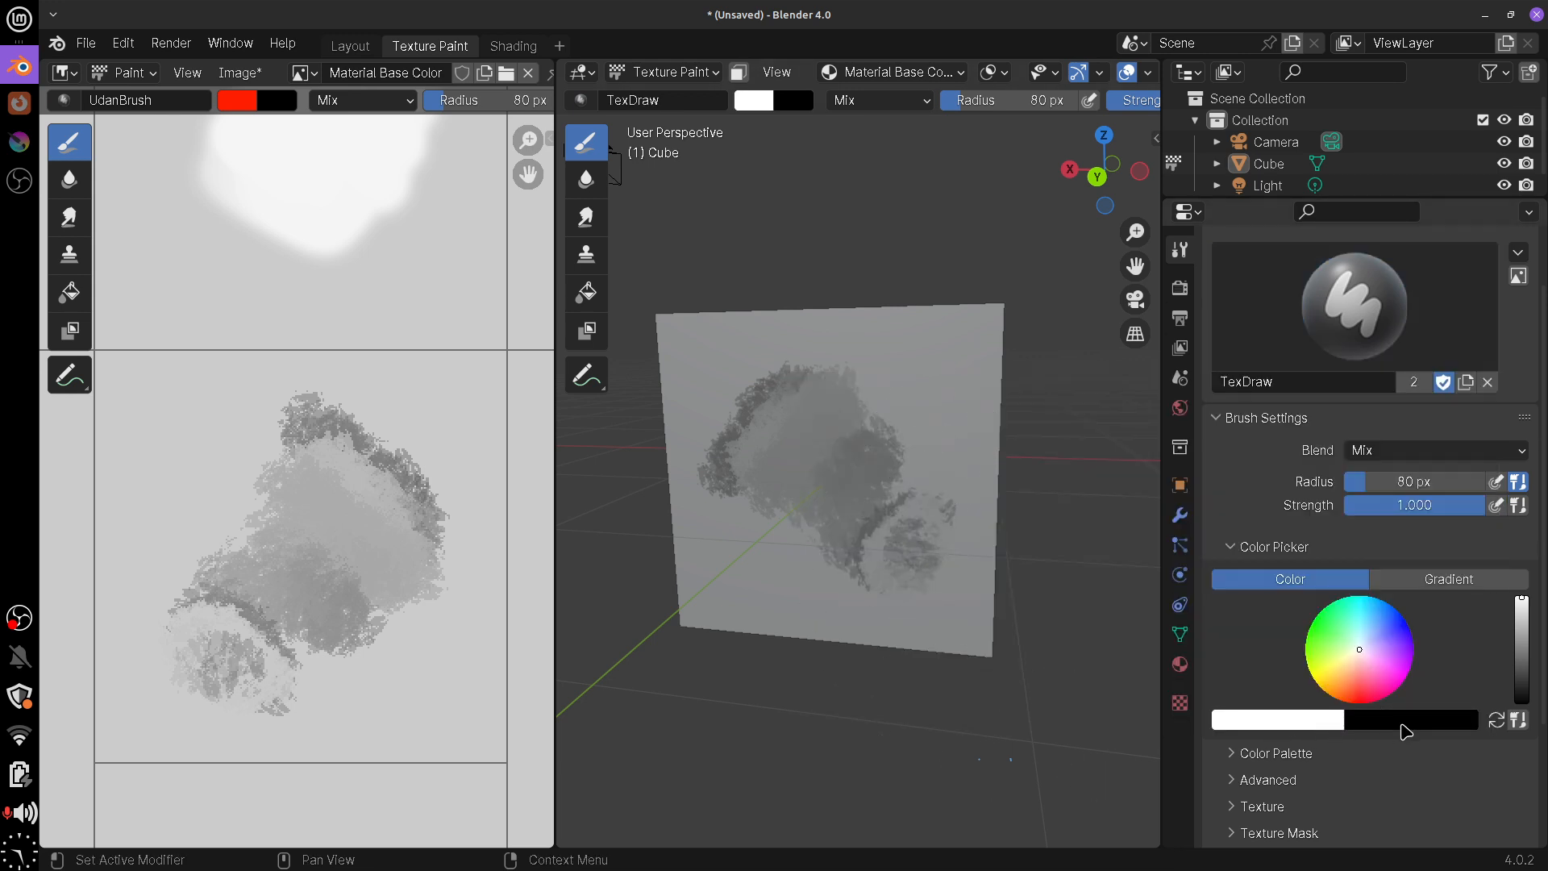
pyautogui.click(1371, 295)
pyautogui.click(1014, 426)
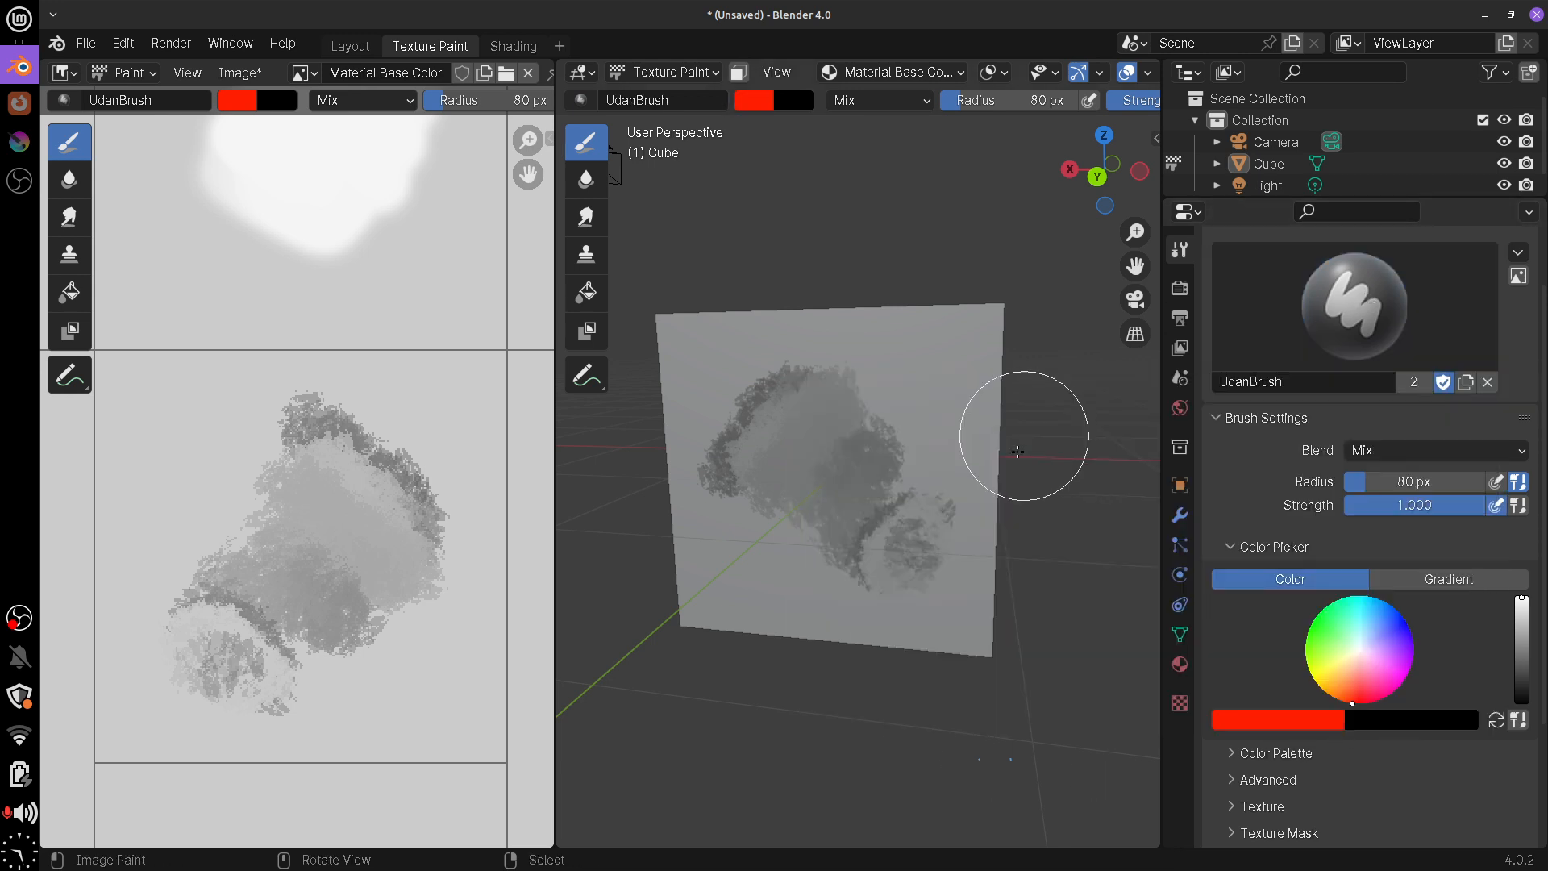
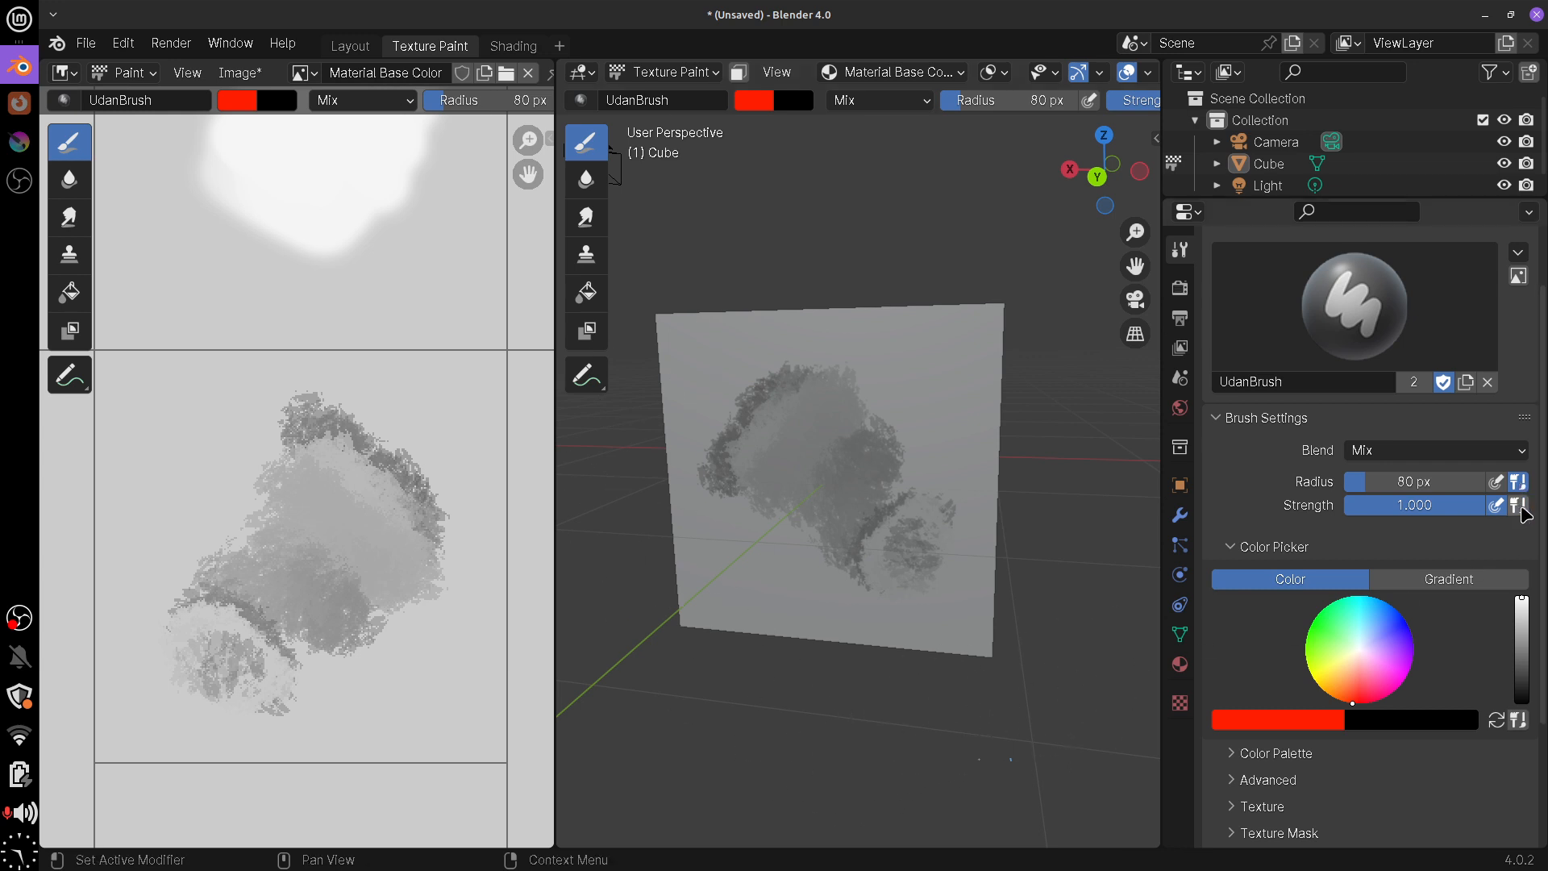
# Toggle the shared (unified) brush colour on and off several times, leaving it off
pyautogui.click(1518, 722)
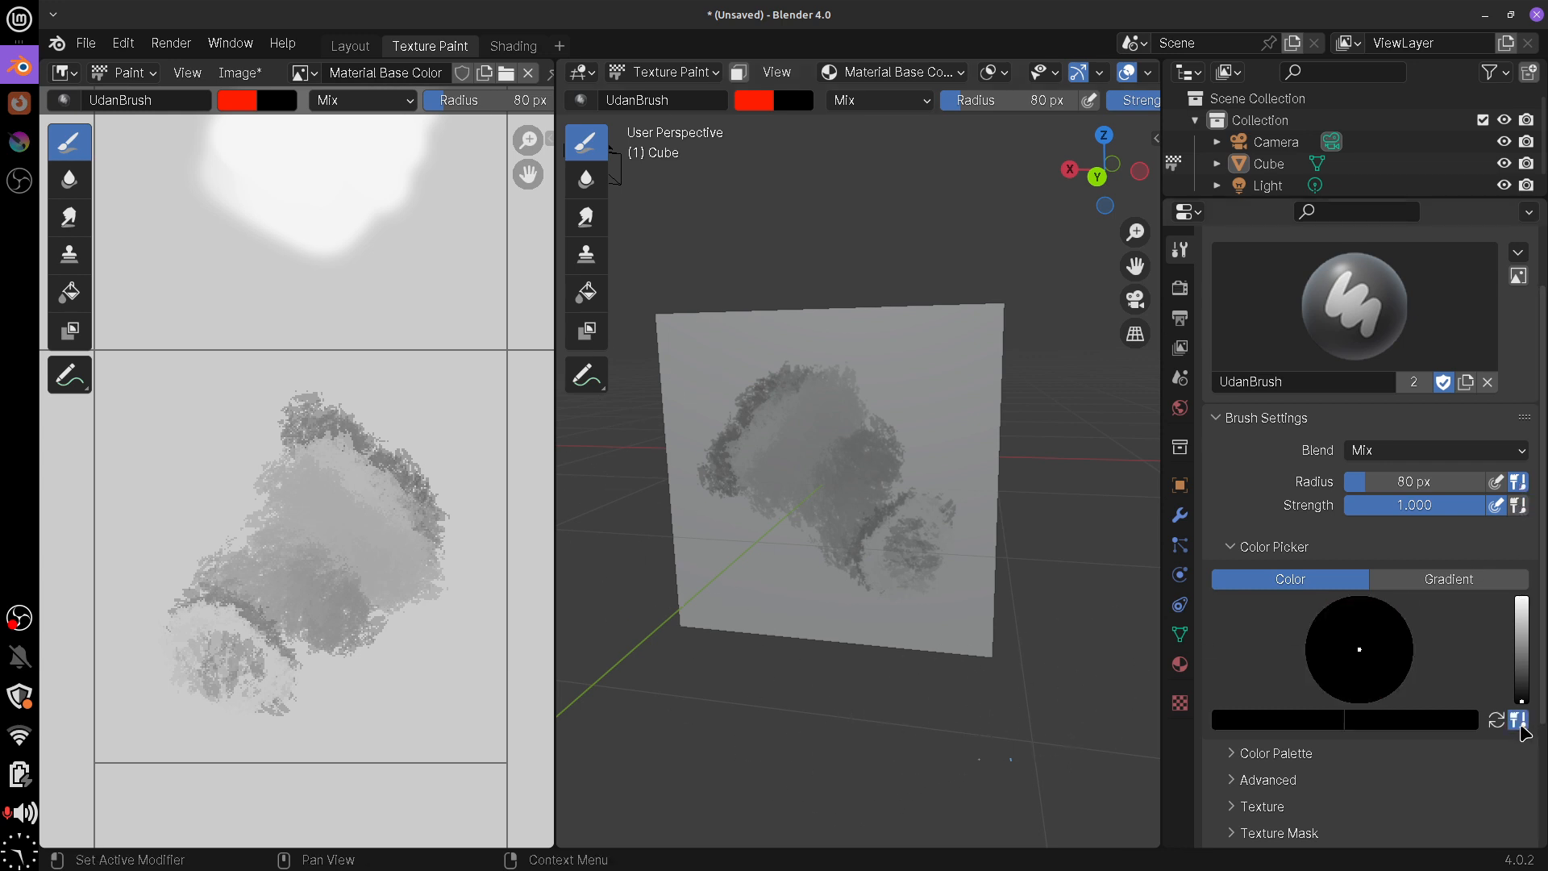
pyautogui.click(1520, 720)
pyautogui.click(1523, 721)
pyautogui.click(1521, 721)
pyautogui.click(1520, 721)
pyautogui.click(1521, 720)
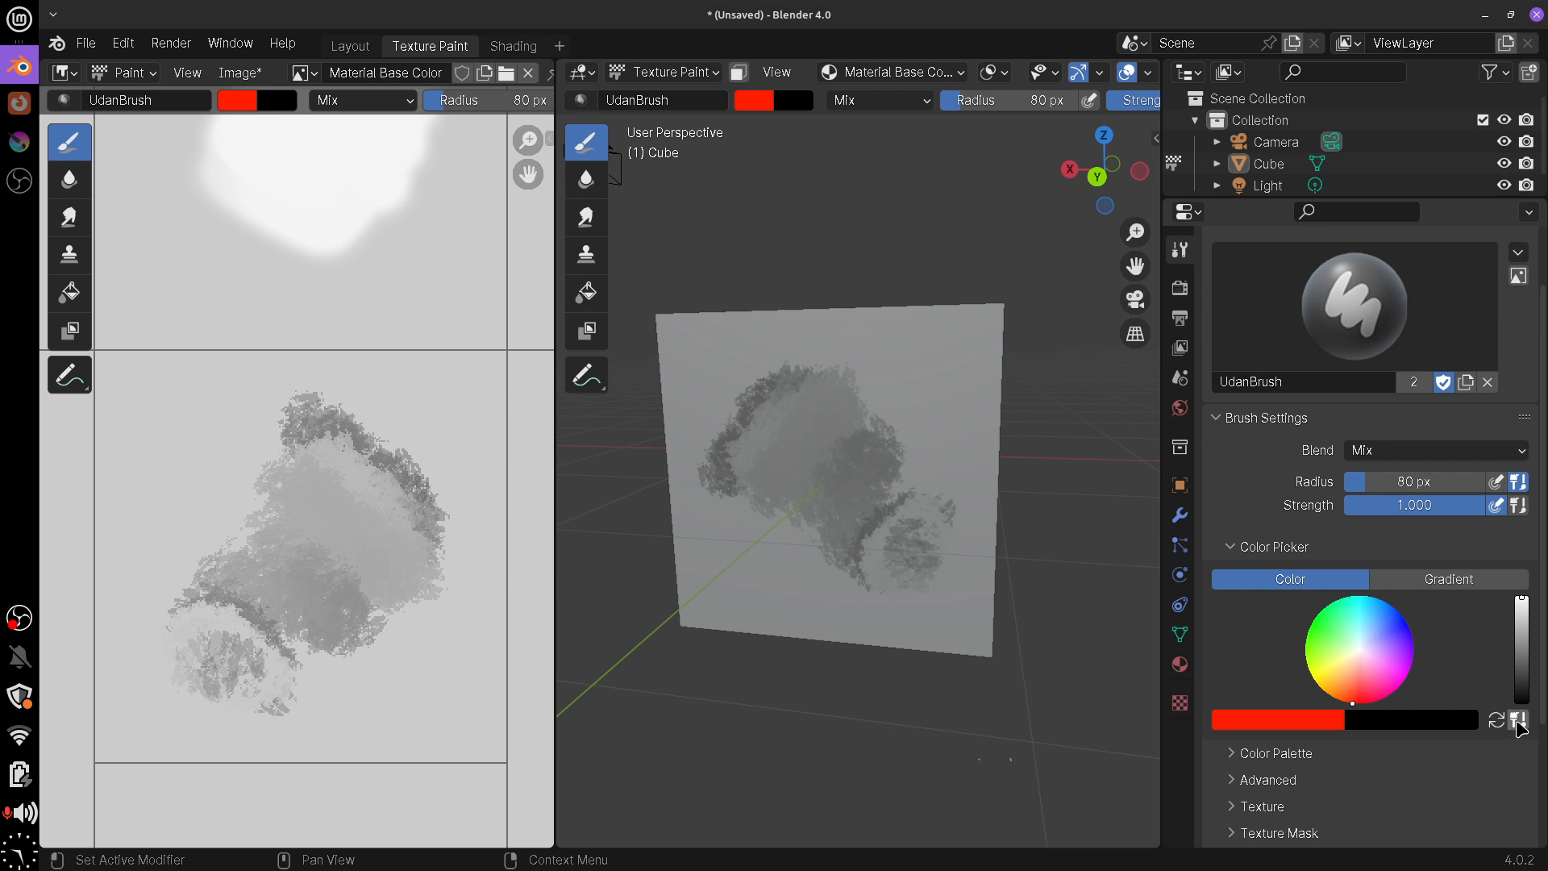
# Set the brush colour to a pale pinkish white and compare its Hex, HSV and RGB values
pyautogui.moveTo(1352, 705)
pyautogui.mouseDown()
pyautogui.moveTo(1306, 646)
pyautogui.moveTo(1337, 608)
pyautogui.moveTo(1397, 614)
pyautogui.moveTo(1398, 685)
pyautogui.moveTo(1323, 694)
pyautogui.moveTo(1348, 610)
pyautogui.moveTo(1424, 653)
pyautogui.moveTo(1371, 726)
pyautogui.moveTo(1312, 632)
pyautogui.moveTo(1365, 632)
pyautogui.moveTo(1336, 713)
pyautogui.moveTo(1322, 621)
pyautogui.moveTo(1396, 691)
pyautogui.moveTo(1310, 645)
pyautogui.moveTo(1426, 678)
pyautogui.moveTo(1381, 716)
pyautogui.moveTo(1361, 656)
pyautogui.mouseUp()
pyautogui.moveTo(1526, 694); pyautogui.dragTo(1522, 597)
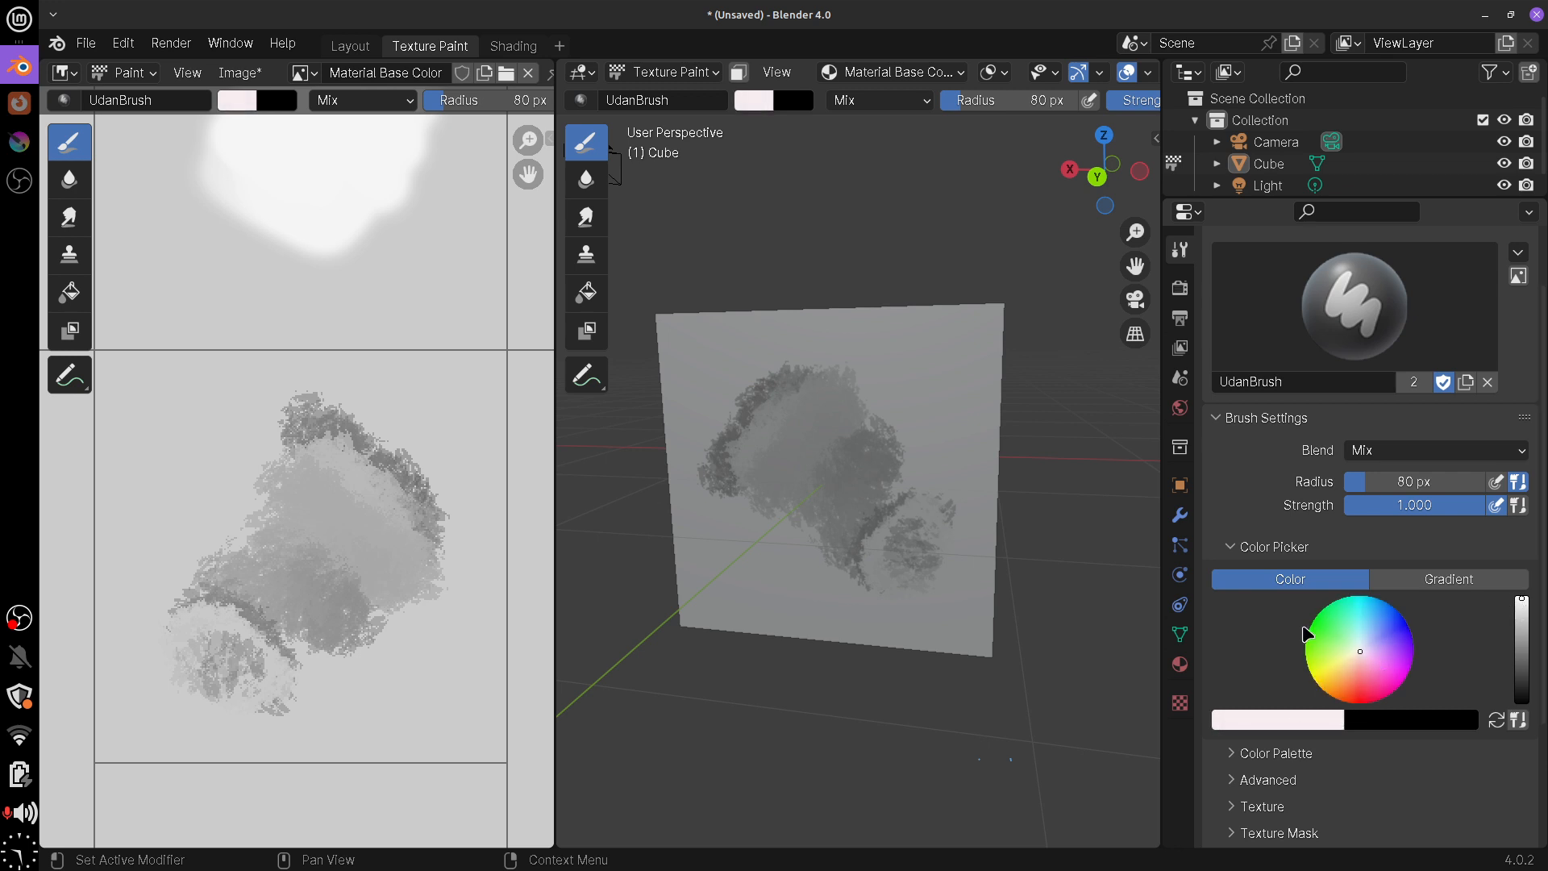
pyautogui.click(755, 102)
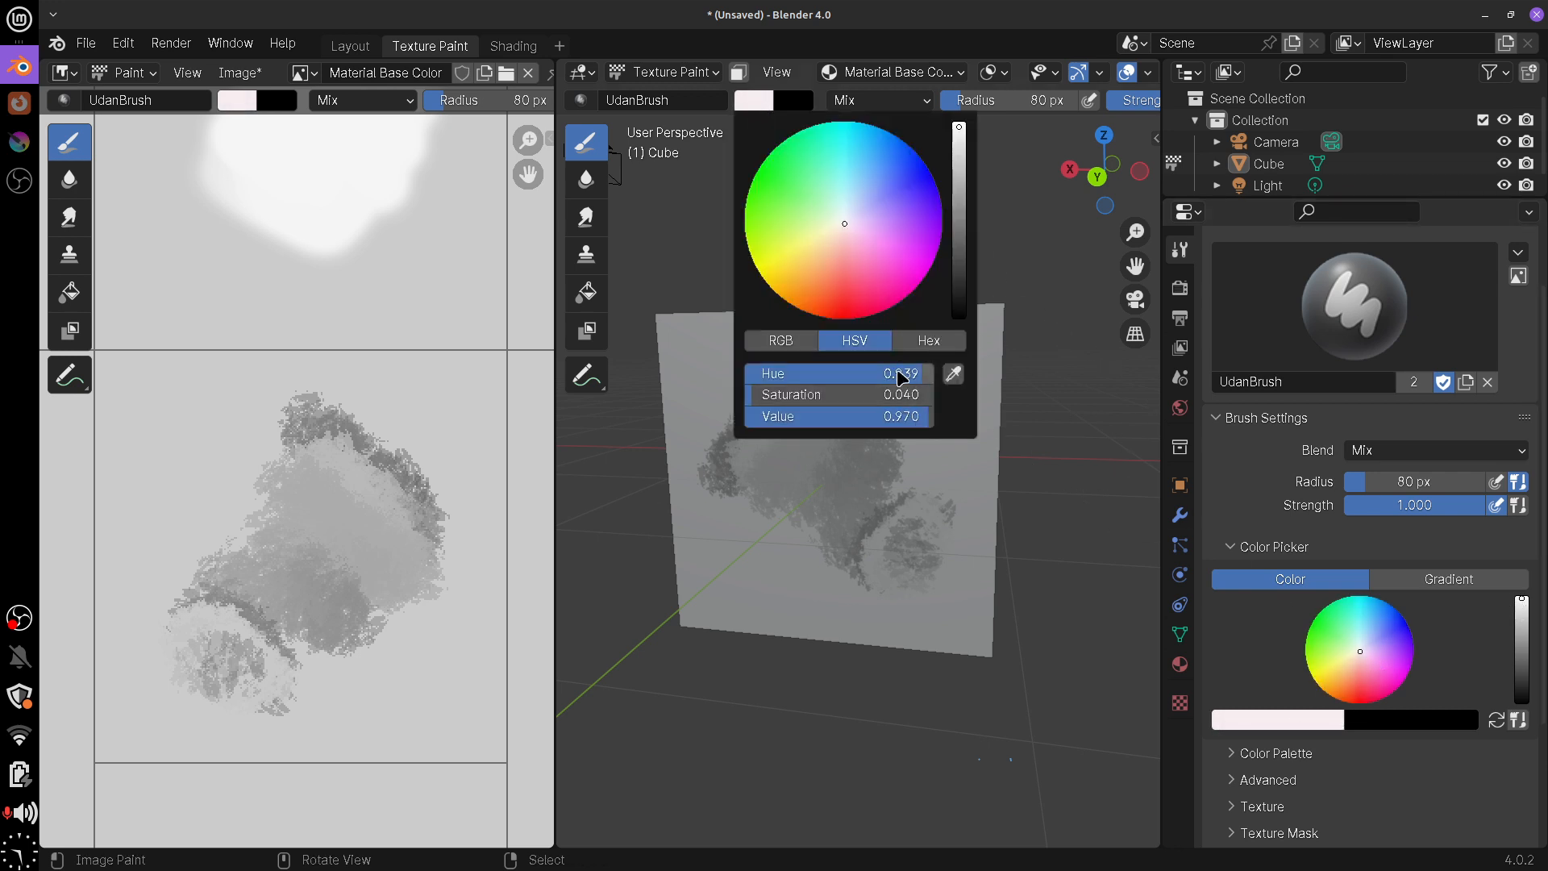
pyautogui.click(921, 356)
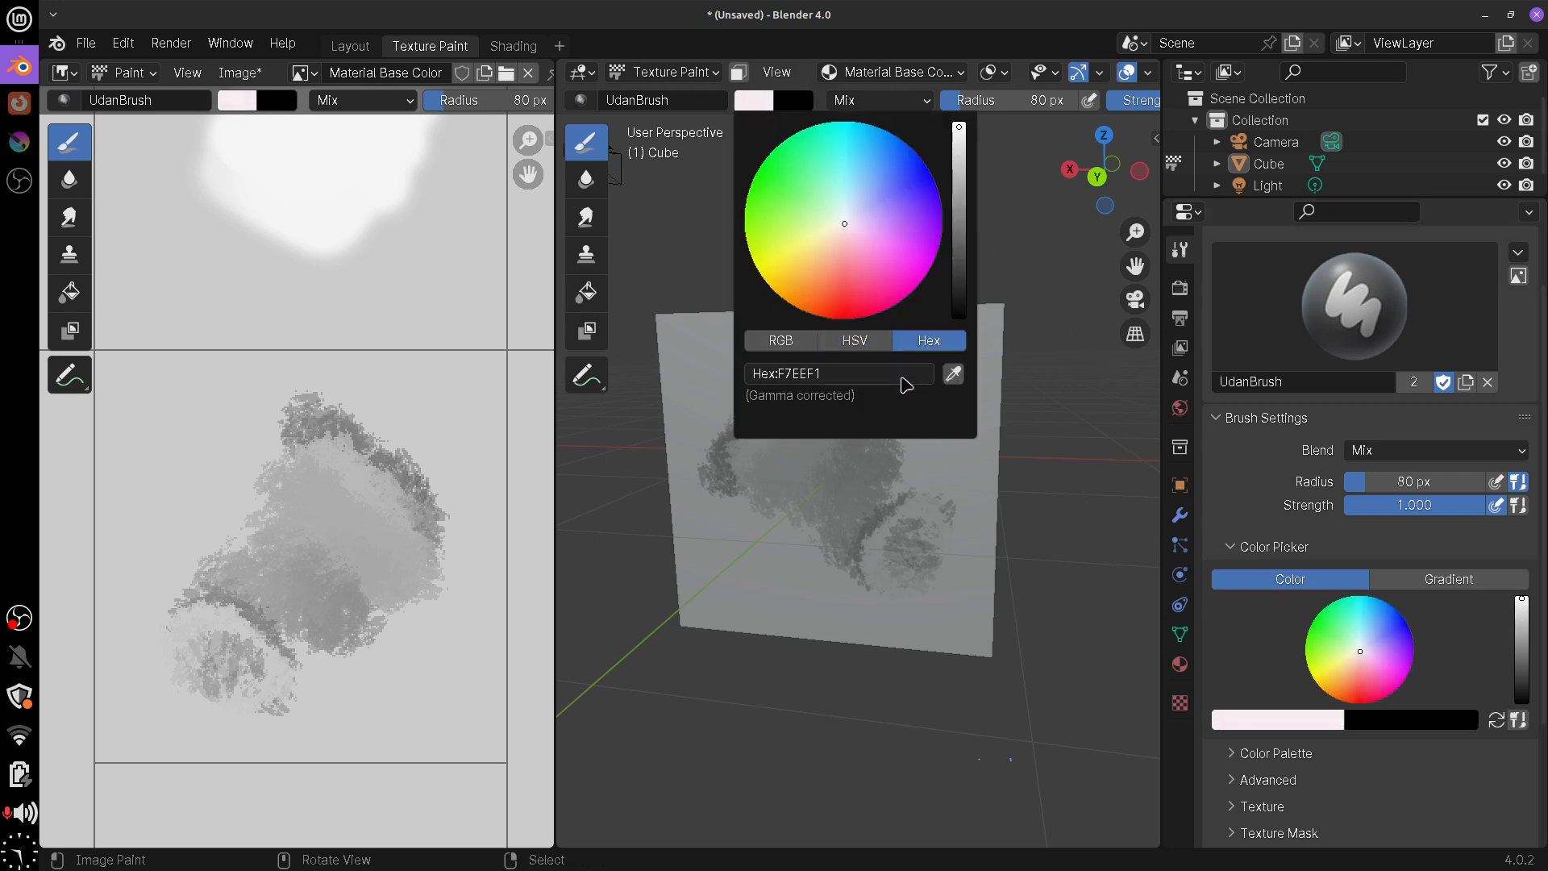
pyautogui.click(861, 353)
pyautogui.click(782, 349)
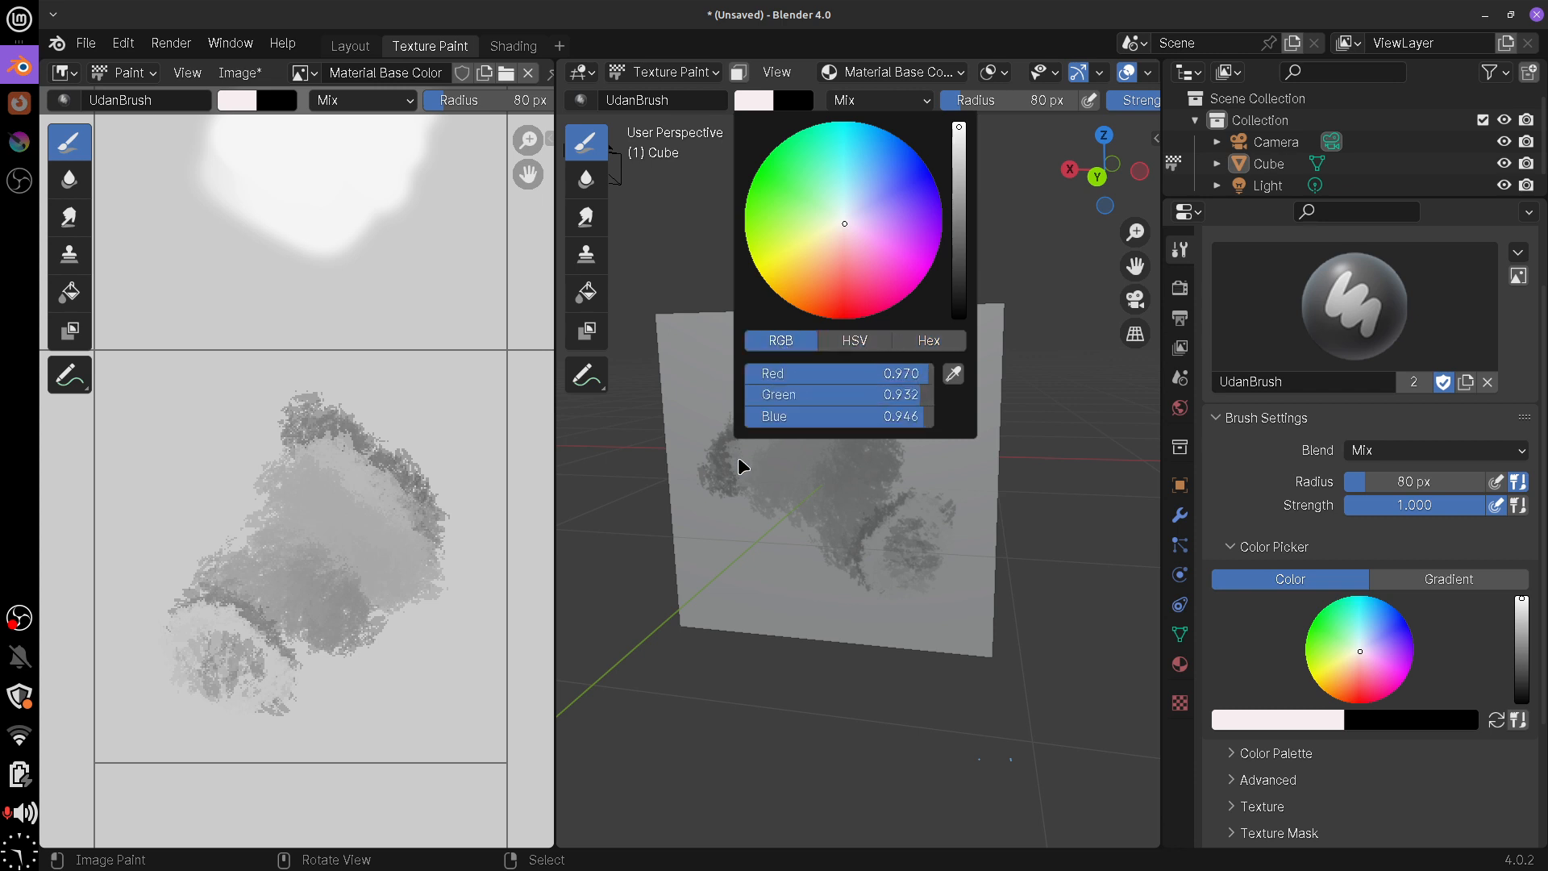
# Use the colour eyedropper to sample light green from the colour wheel, then blue from the interface's Strength slider
pyautogui.click(954, 375)
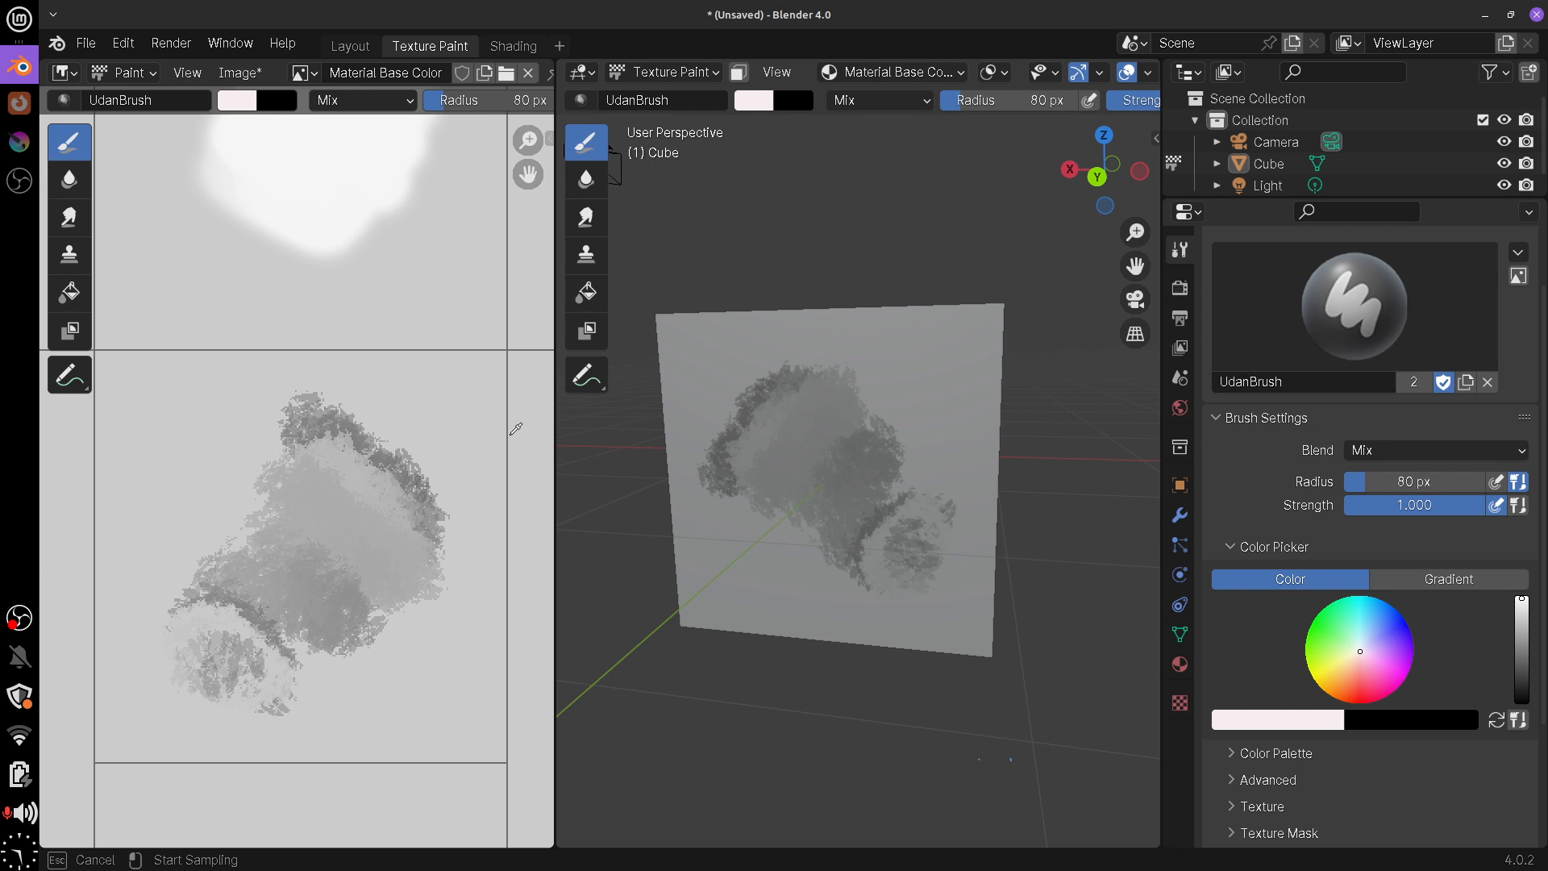
pyautogui.click(1340, 619)
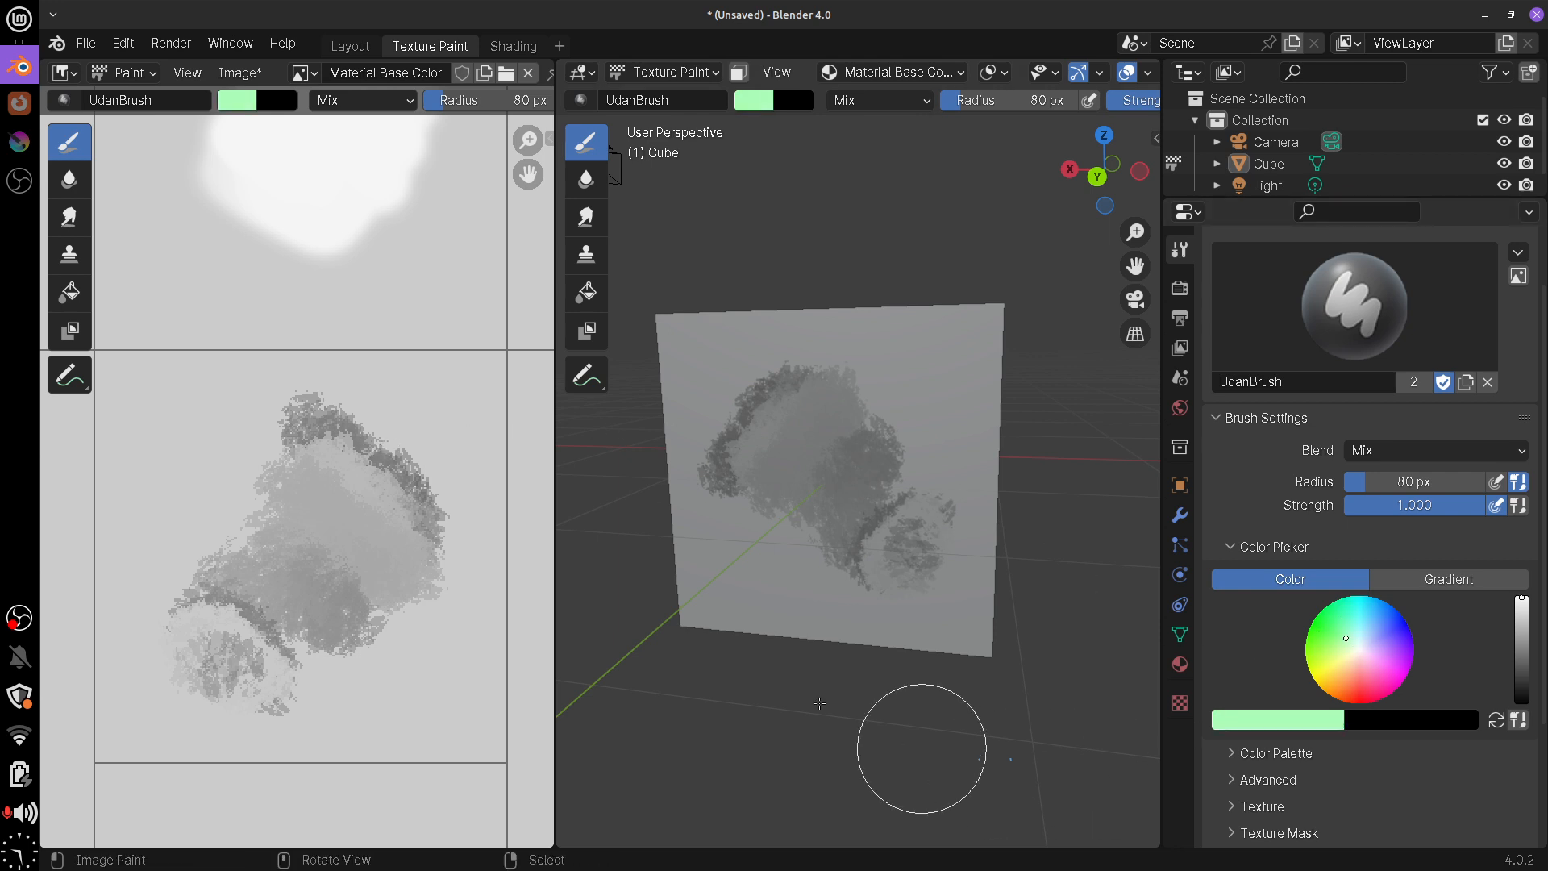
pyautogui.click(760, 104)
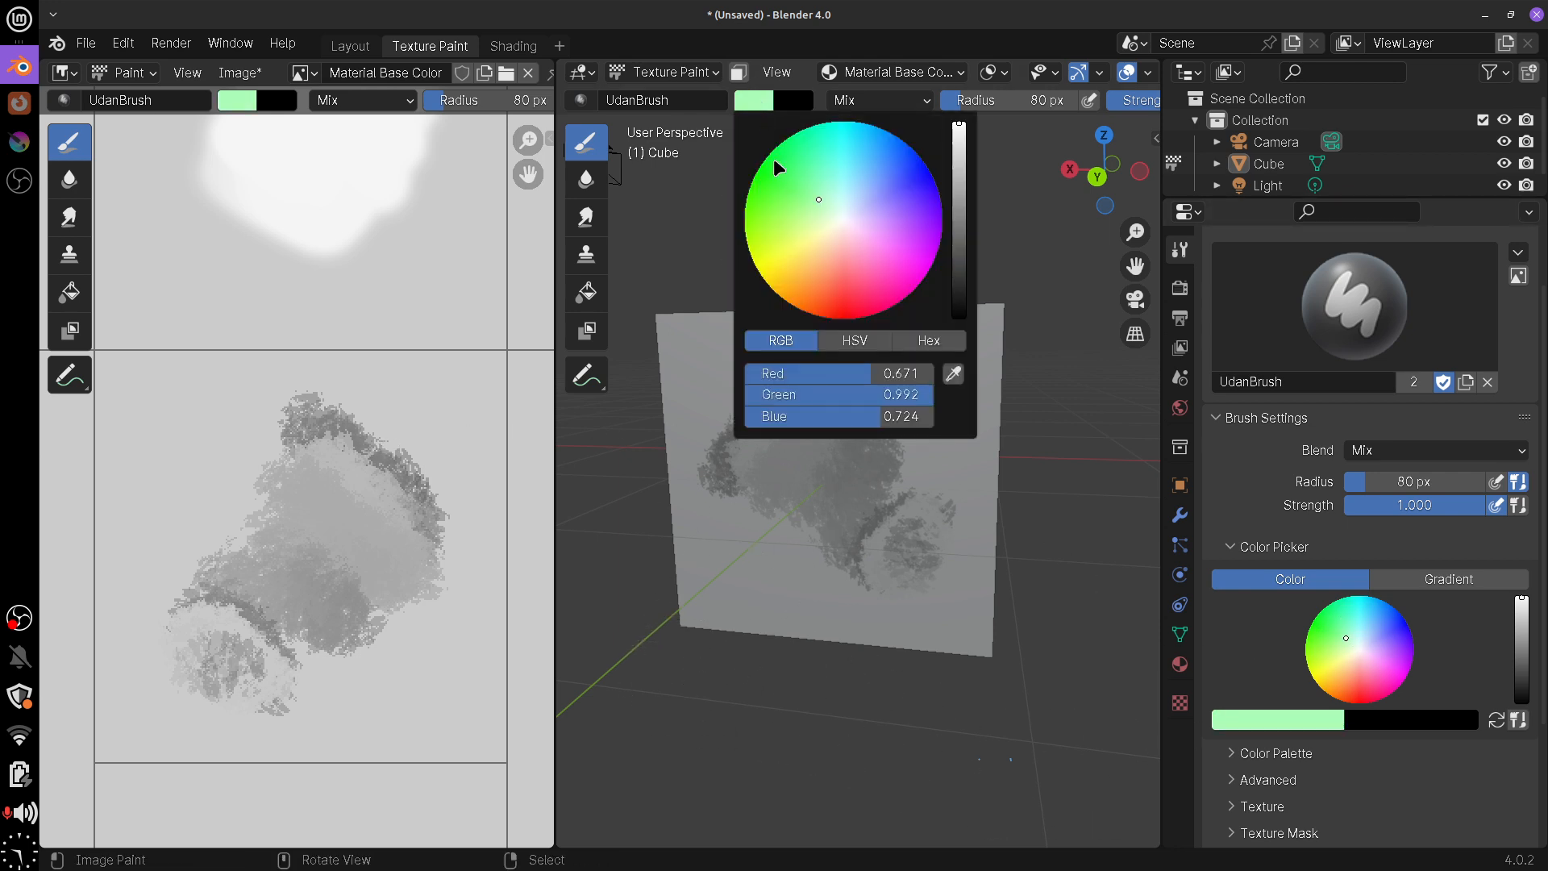
pyautogui.click(951, 375)
pyautogui.click(1127, 99)
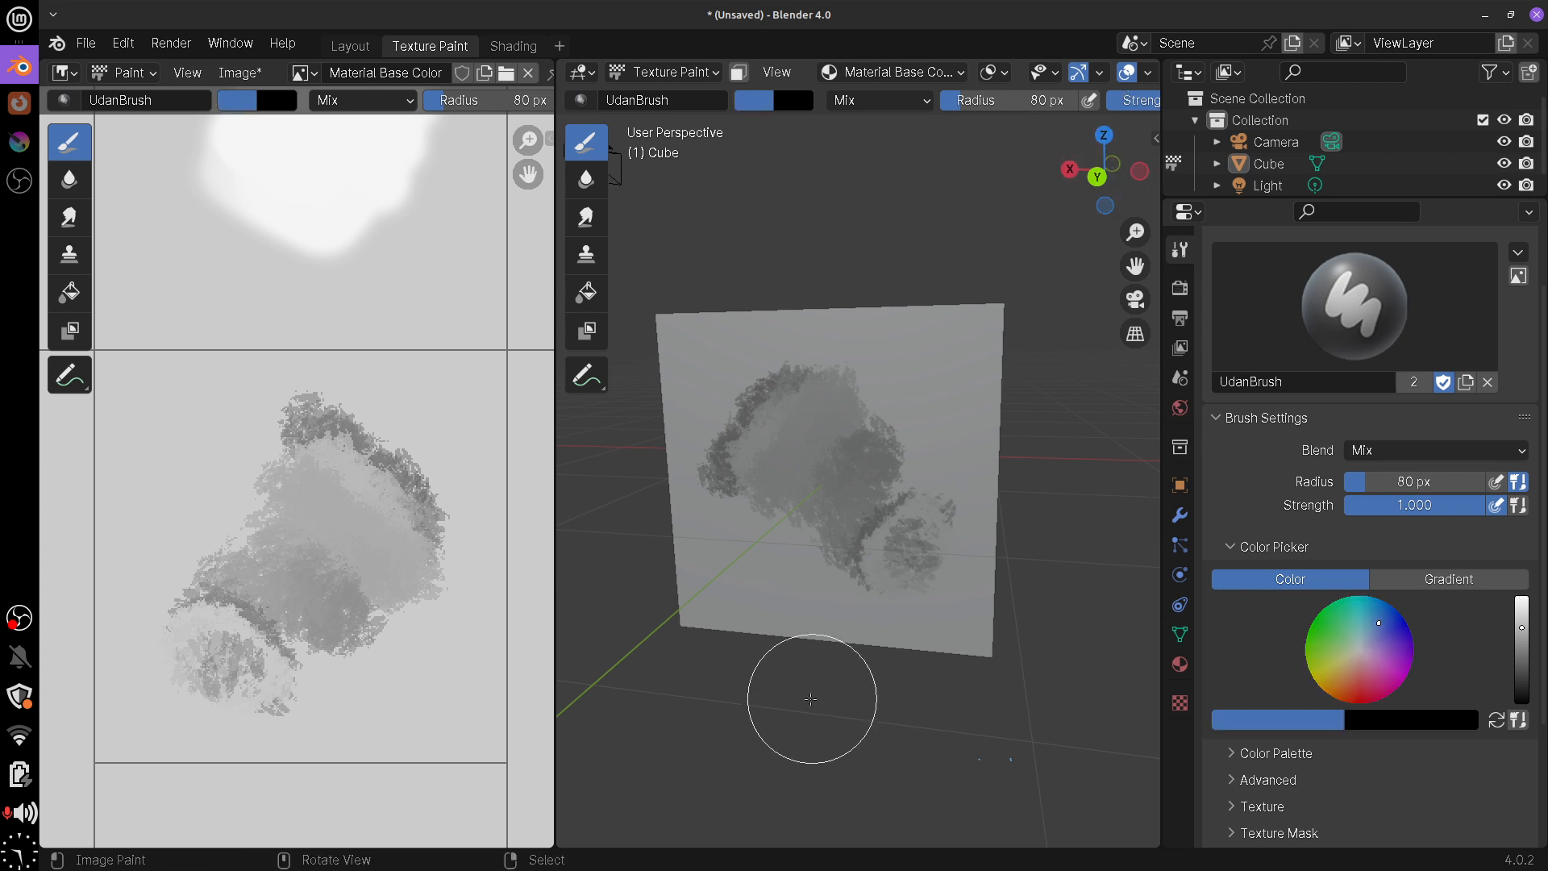
# Sample a grey brush colour from the top of the patch in the image editor, then a darker grey from the plane's patch
pyautogui.click(761, 103)
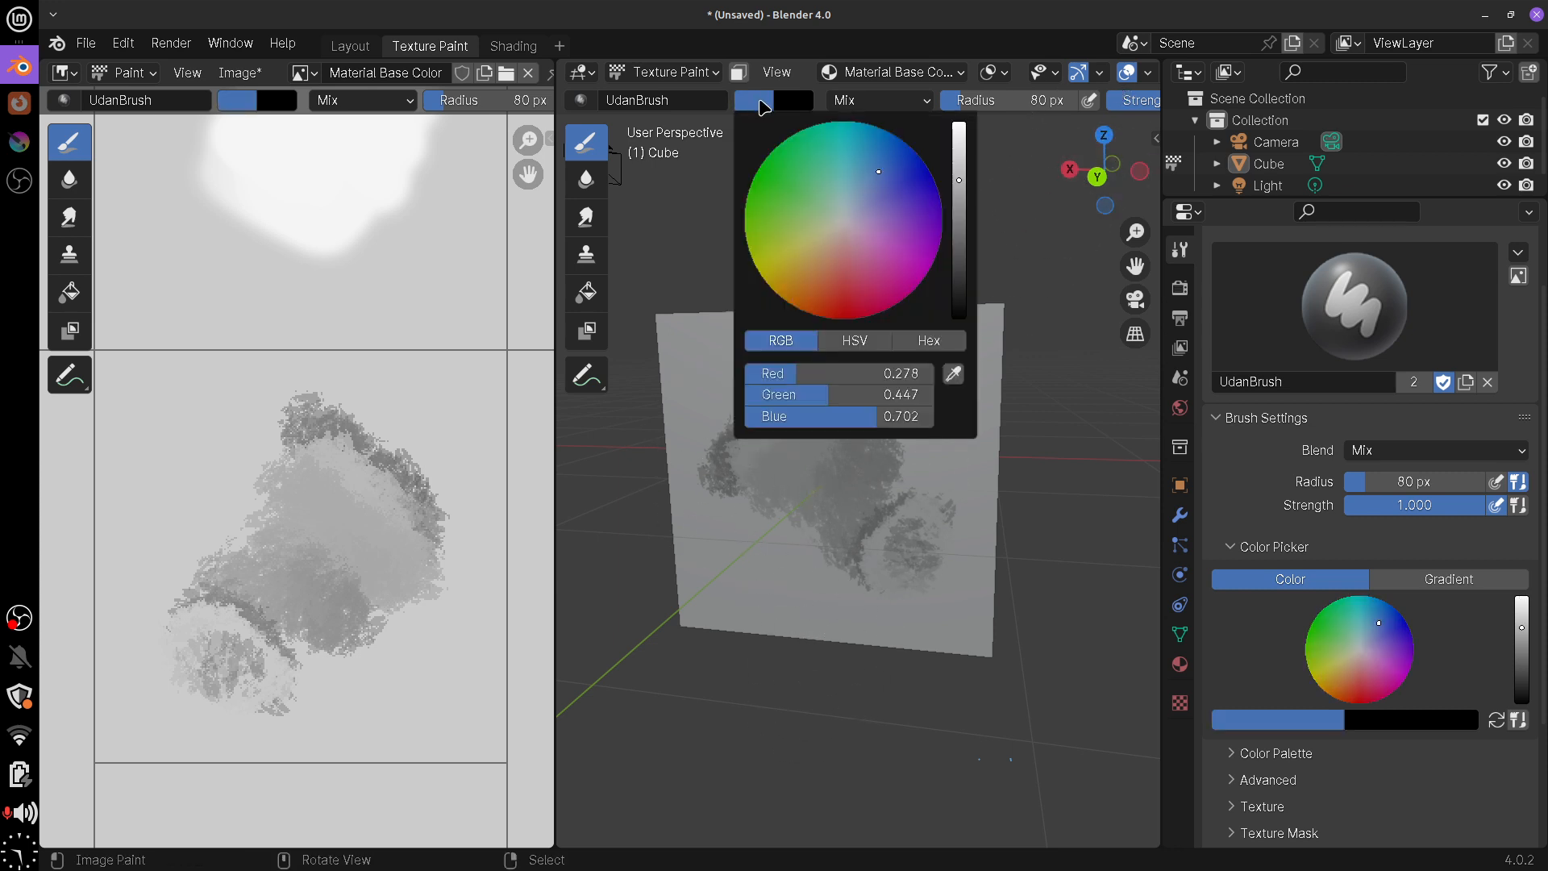
pyautogui.click(954, 372)
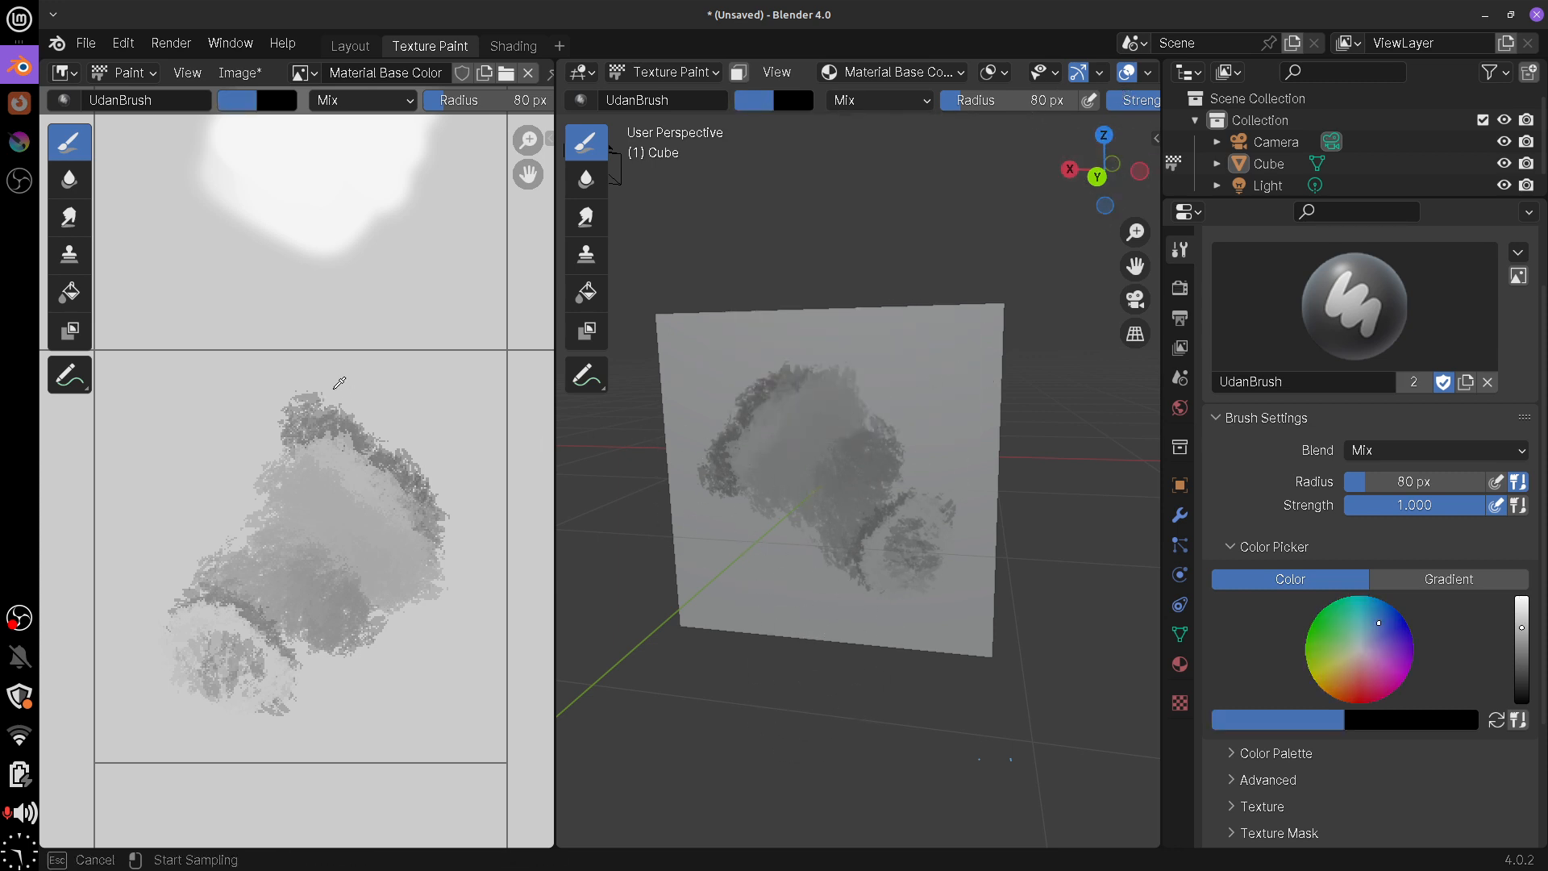
pyautogui.click(314, 410)
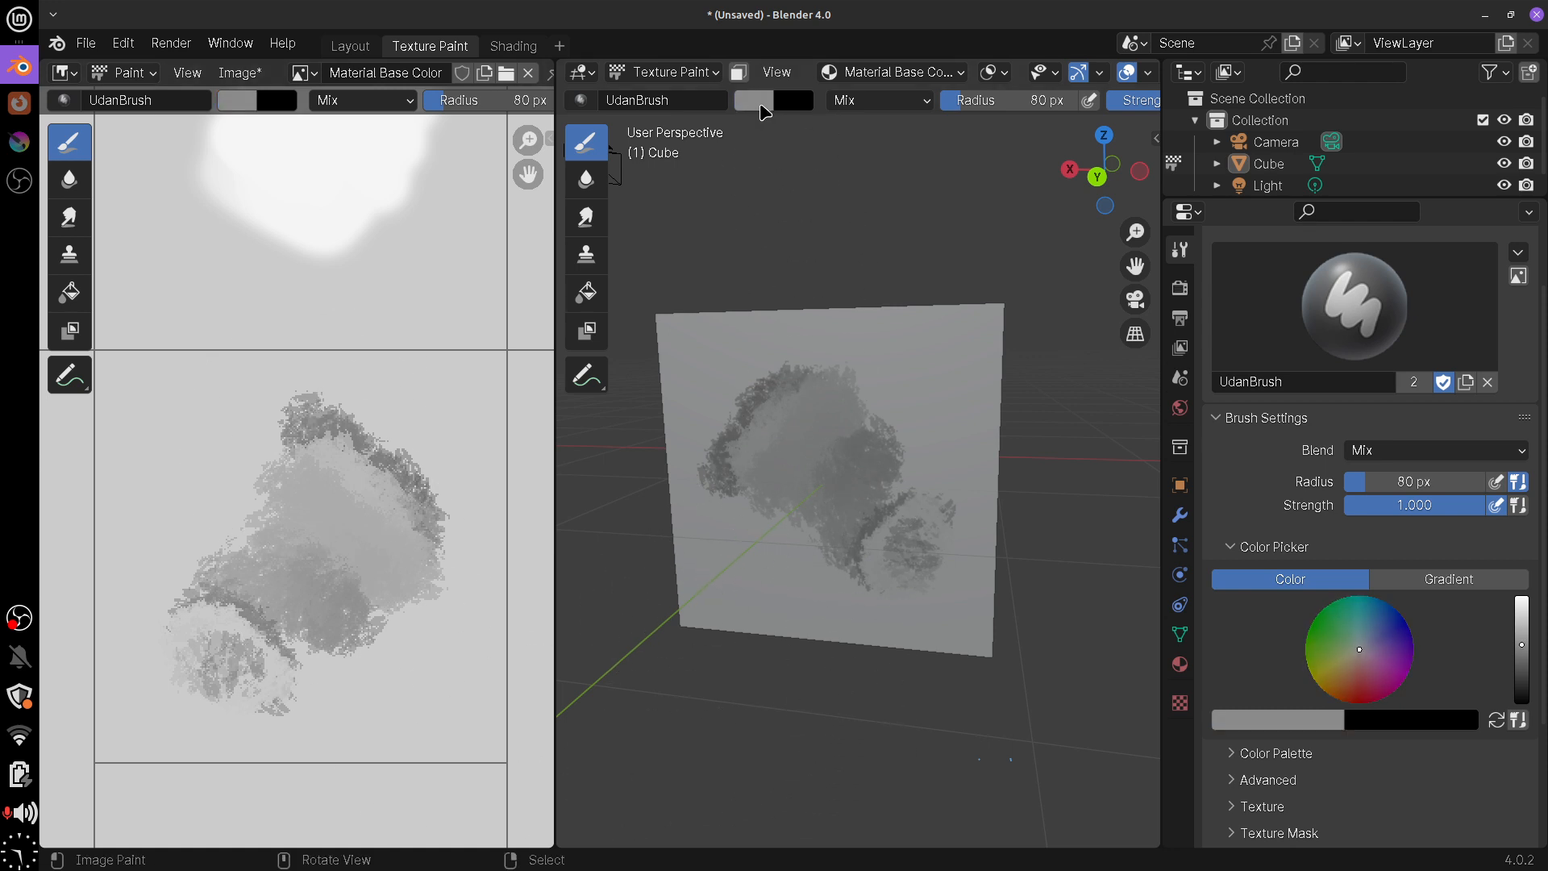
pyautogui.press('e')
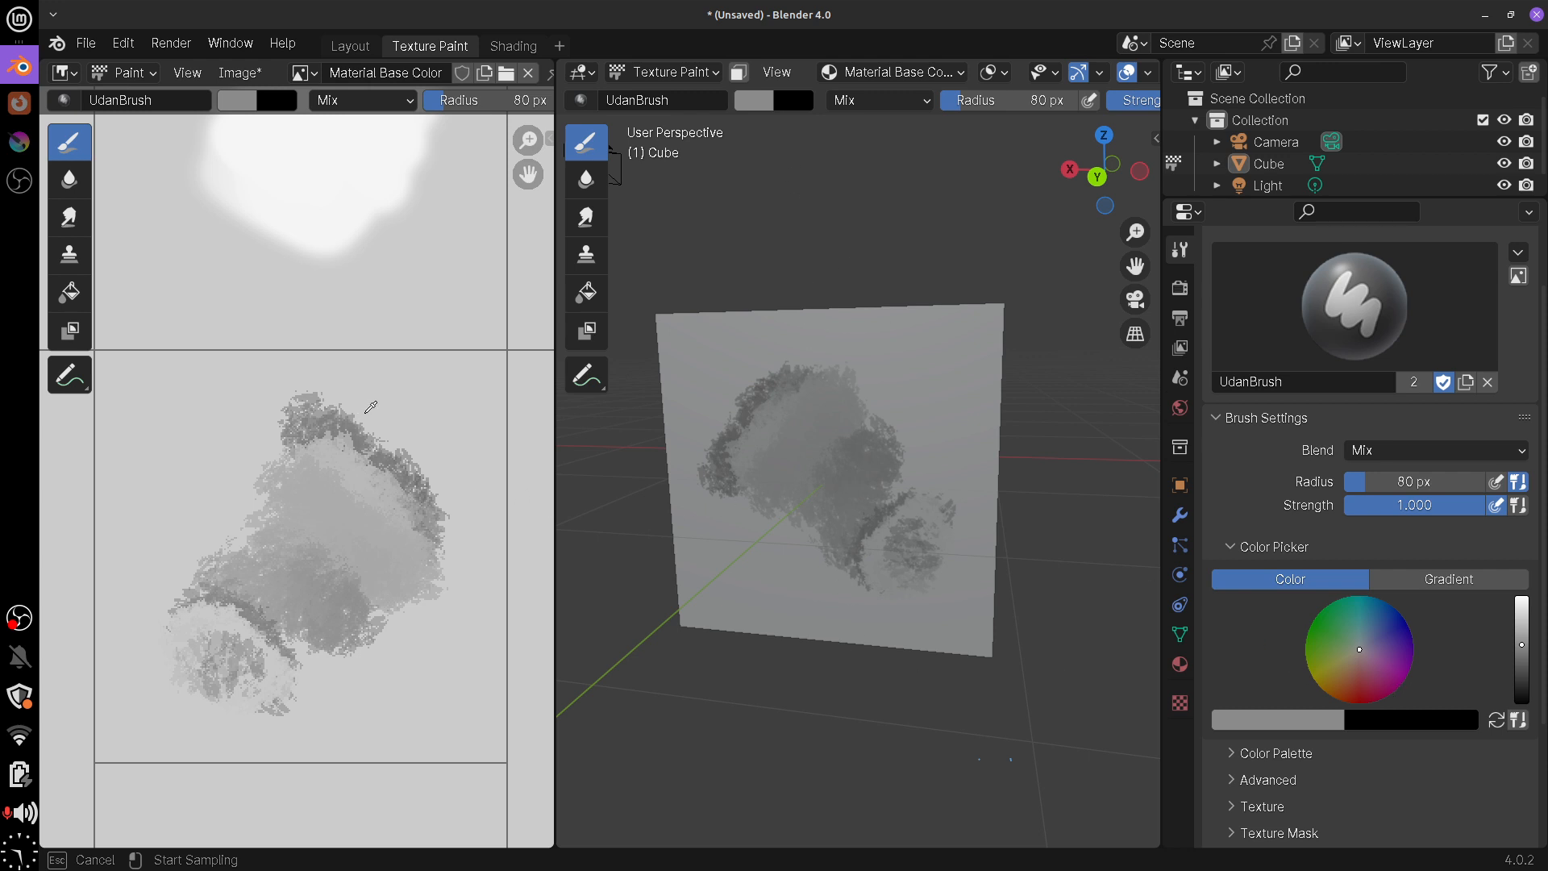
pyautogui.click(796, 482)
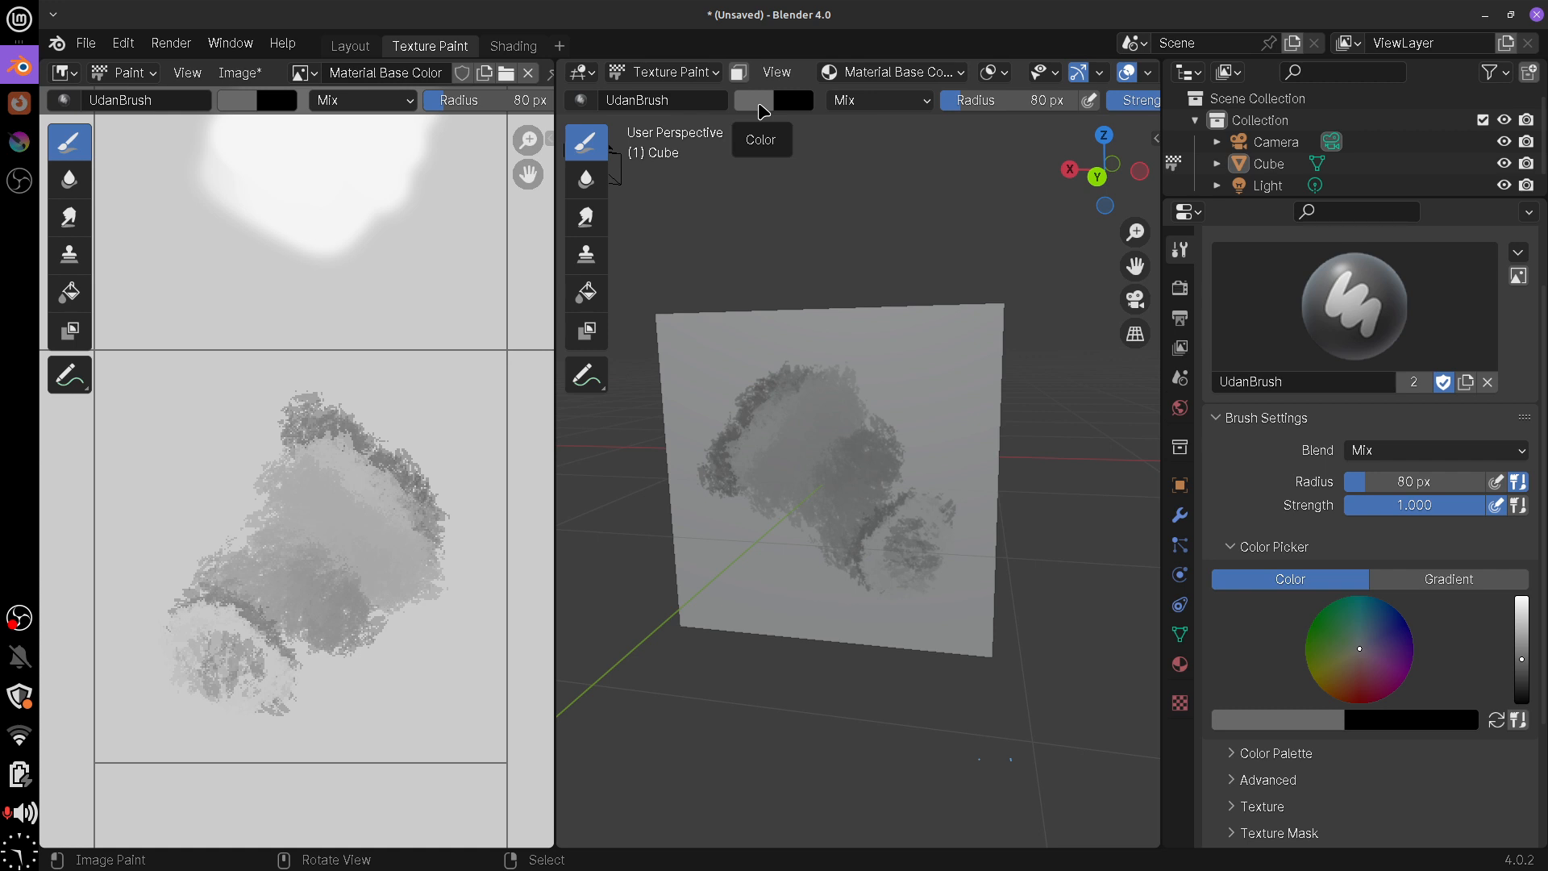
# Sample the plane's lighter grey as the brush colour, then try a short stroke near the plane's lower part and undo it
pyautogui.press('e')
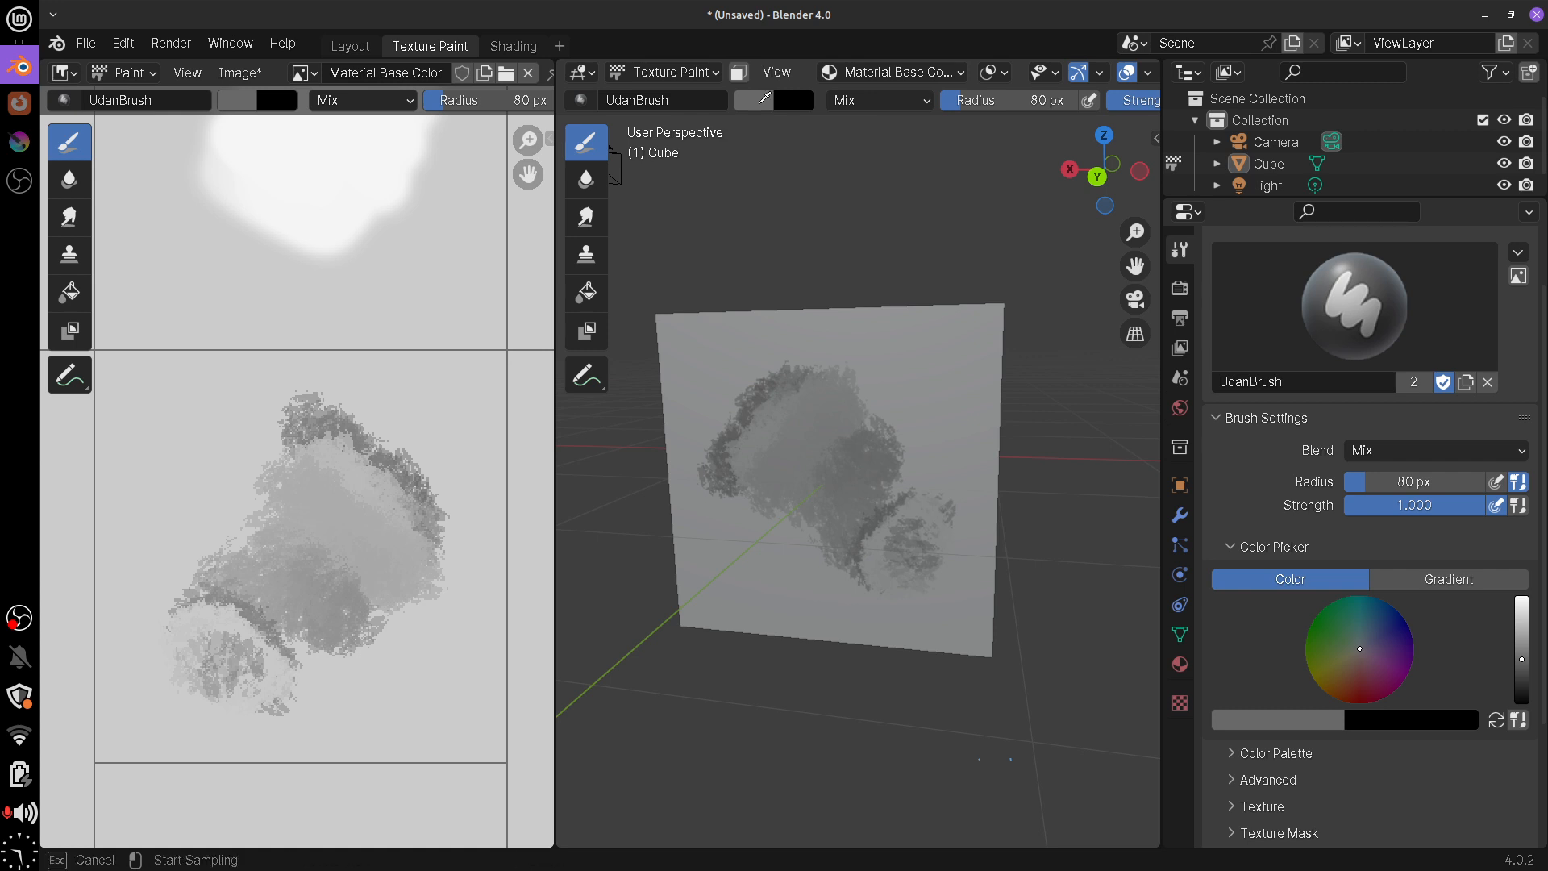
pyautogui.click(716, 378)
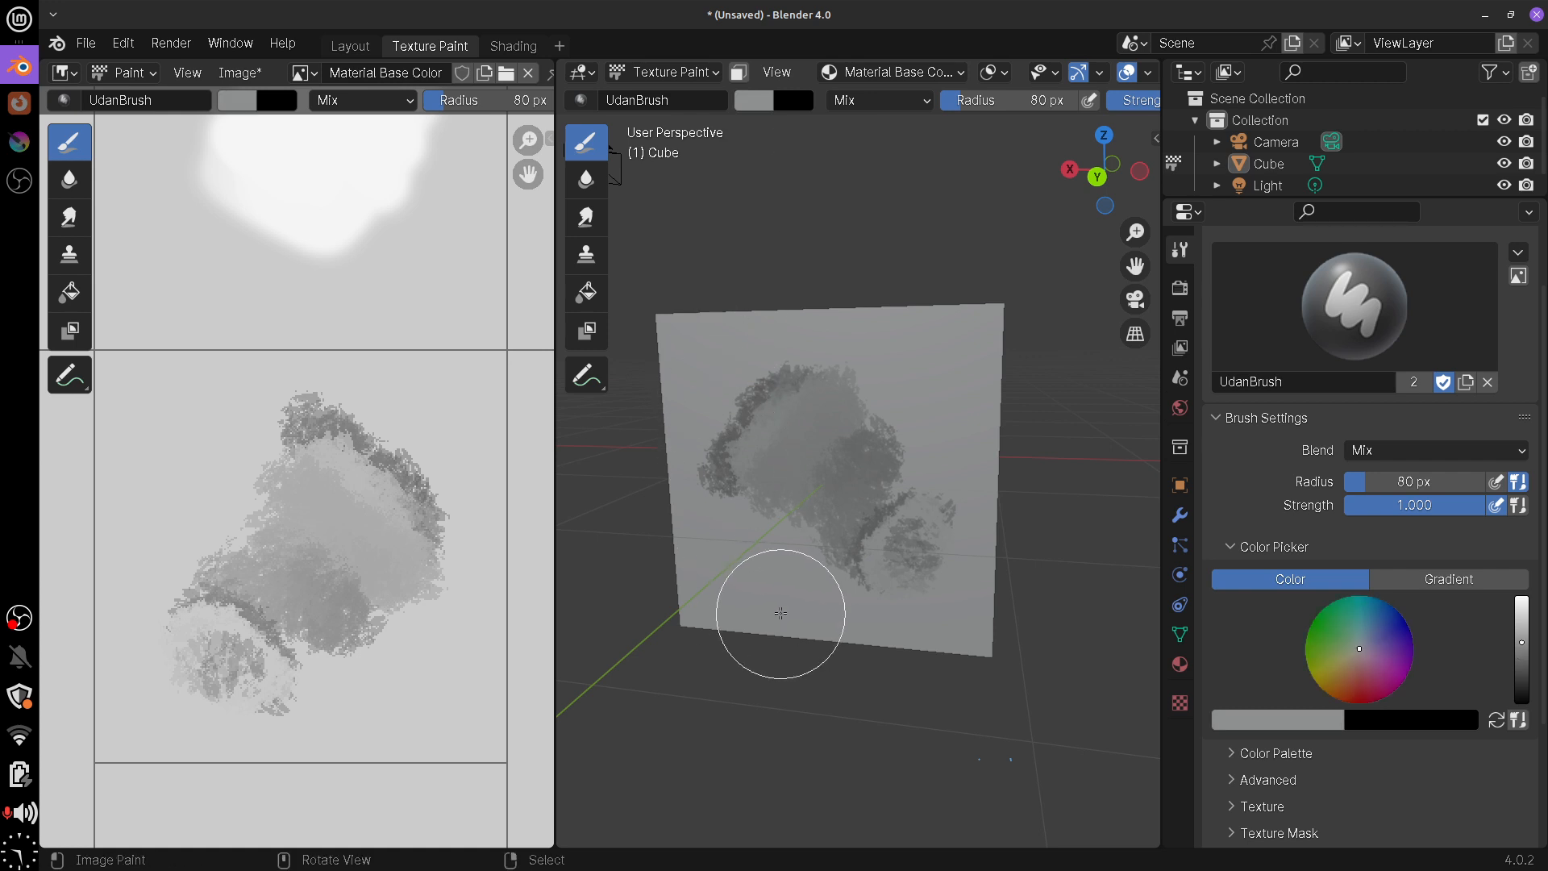
pyautogui.moveTo(781, 574)
pyautogui.mouseDown()
pyautogui.moveTo(732, 390)
pyautogui.moveTo(815, 565)
pyautogui.mouseUp()
pyautogui.hotkey('ctrl', 'z')
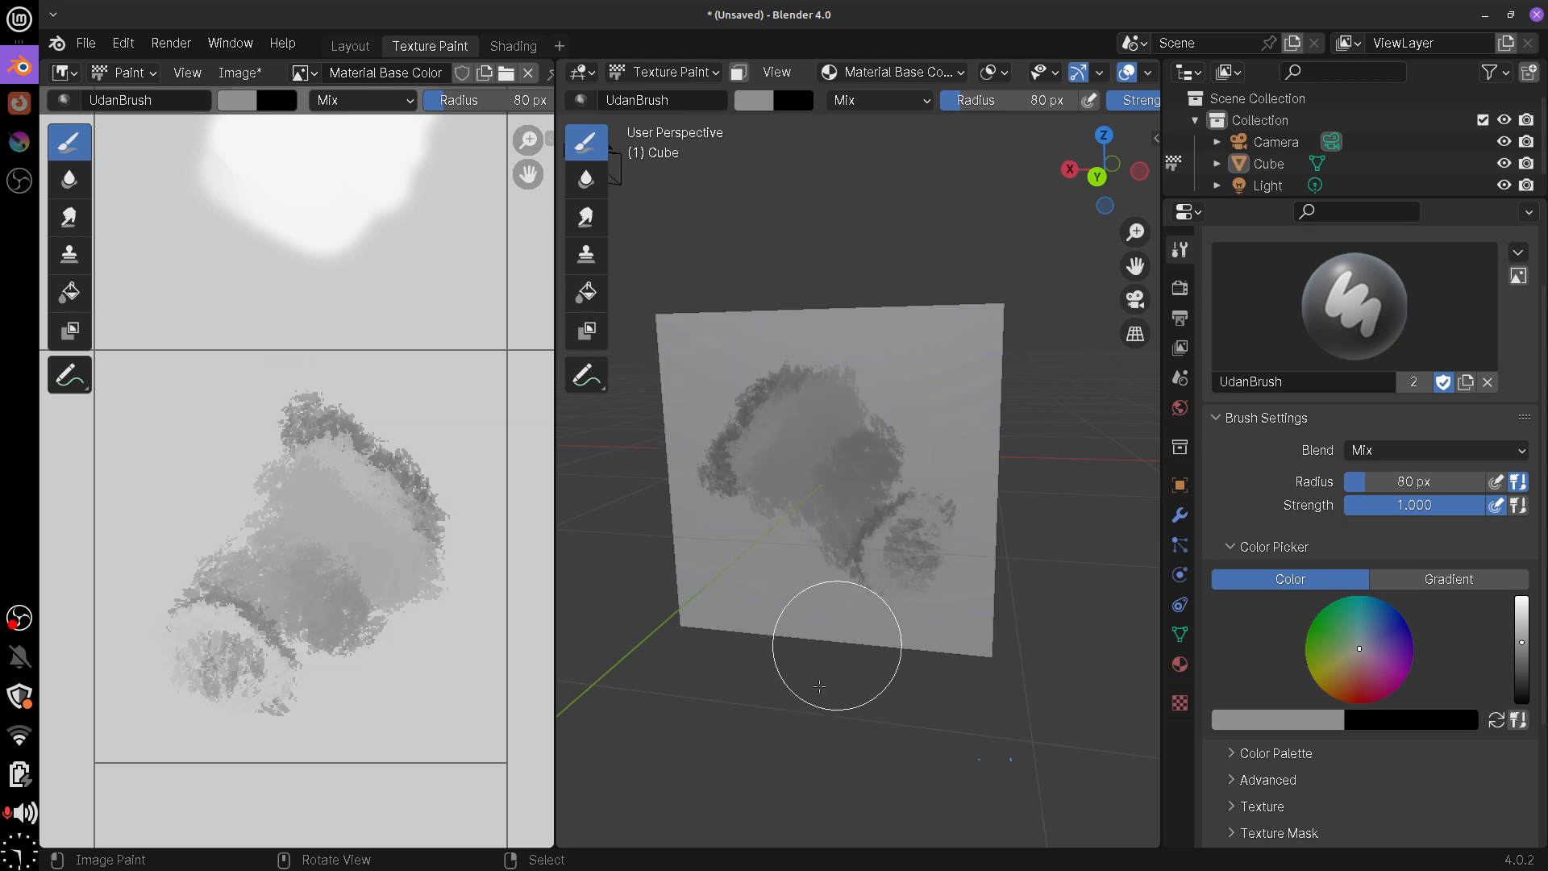
# Annotate an arrow pointing to a quoted letter "E" in the empty area above the painted plane
pyautogui.moveTo(819, 686)
pyautogui.mouseDown(button='middle')
pyautogui.moveTo(854, 677)
pyautogui.moveTo(806, 673)
pyautogui.moveTo(829, 667)
pyautogui.mouseUp(button='middle')
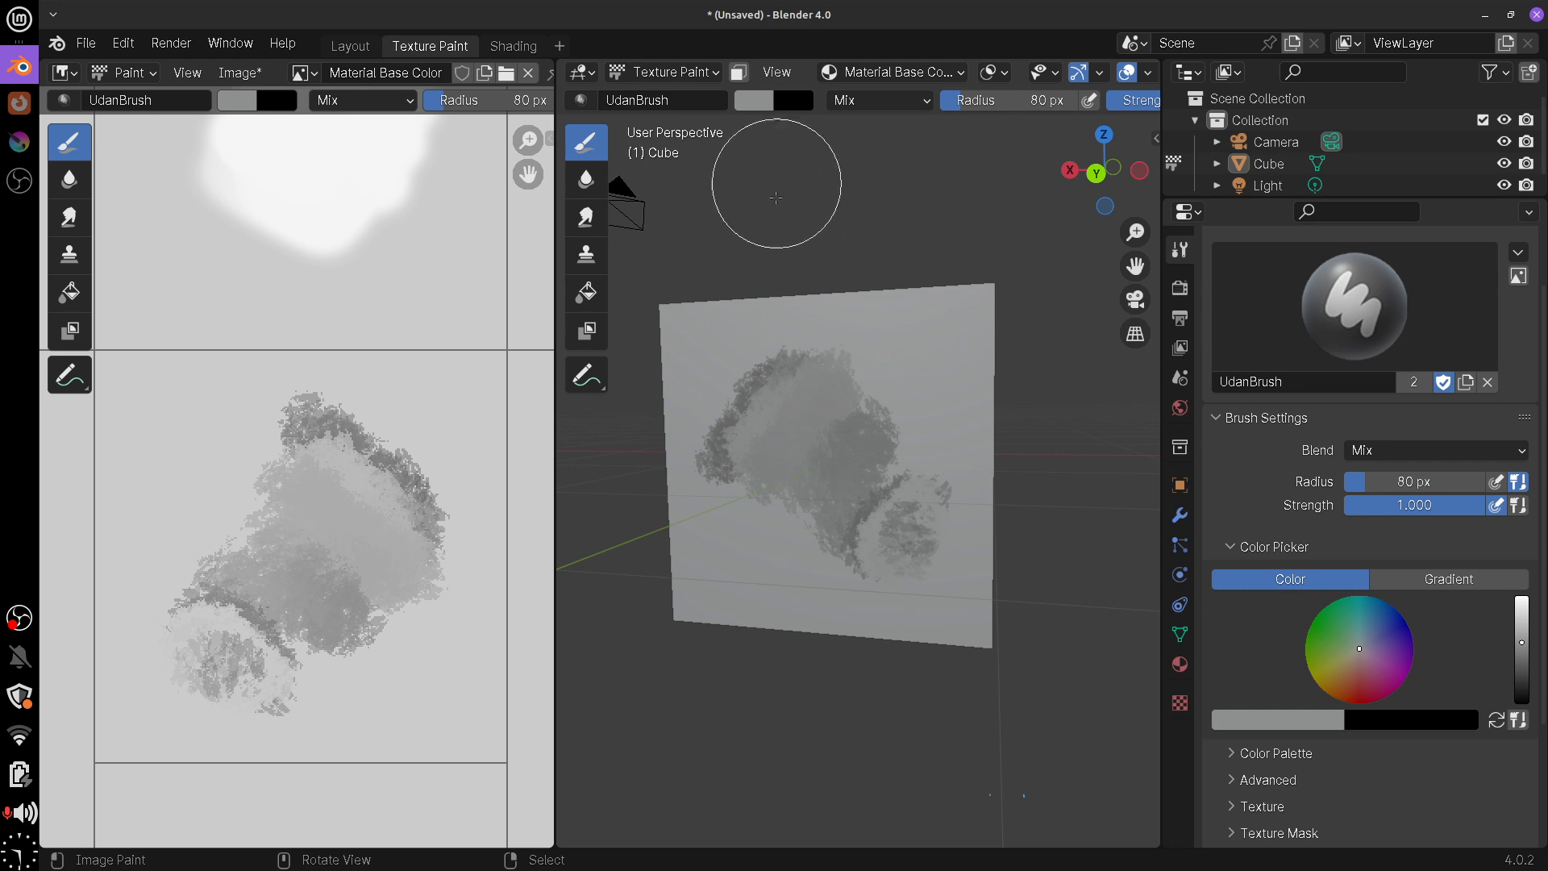
pyautogui.press('d')
pyautogui.moveTo(762, 143); pyautogui.dragTo(784, 185)
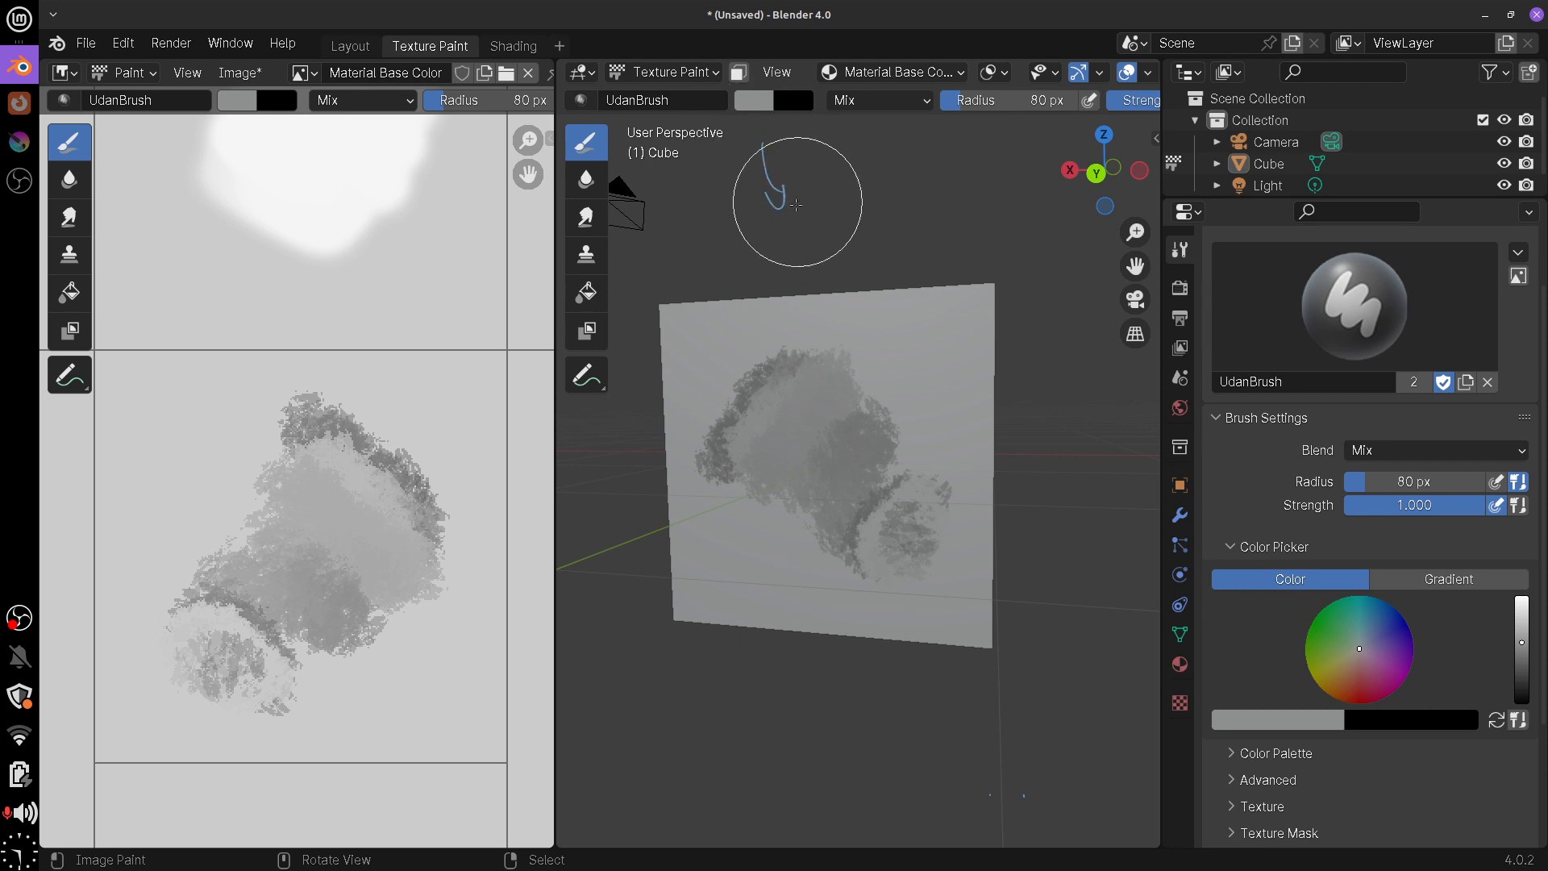
pyautogui.press('d')
pyautogui.moveTo(768, 192); pyautogui.dragTo(777, 190, button='right')
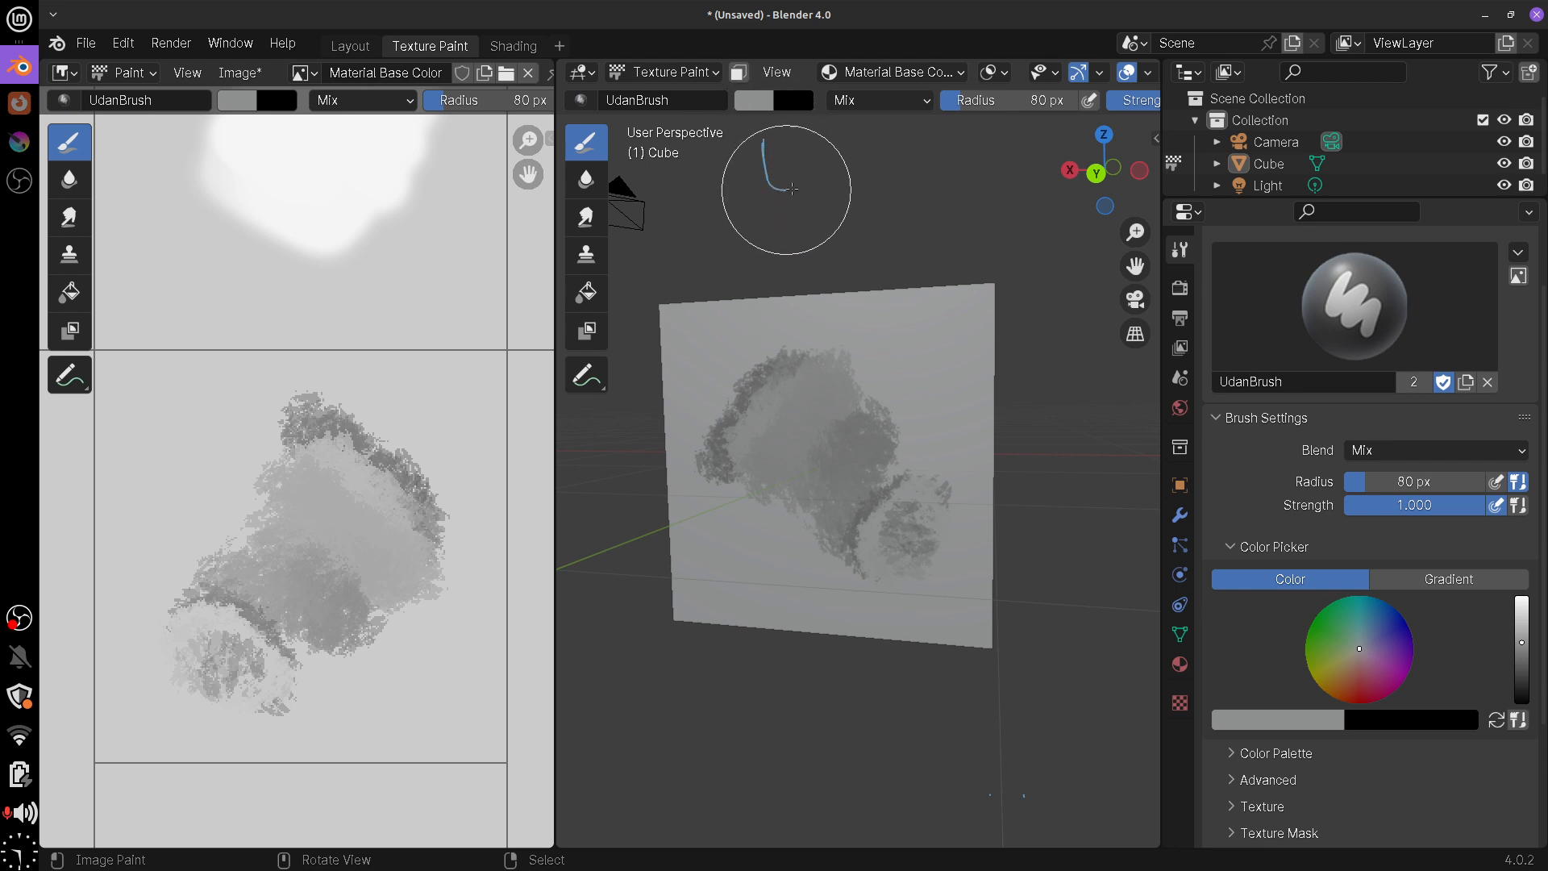
pyautogui.moveTo(792, 189); pyautogui.dragTo(797, 191)
pyautogui.moveTo(789, 181)
pyautogui.mouseDown()
pyautogui.moveTo(792, 200)
pyautogui.moveTo(837, 208)
pyautogui.mouseUp()
pyautogui.moveTo(823, 196); pyautogui.dragTo(841, 182)
pyautogui.moveTo(819, 173); pyautogui.dragTo(819, 164)
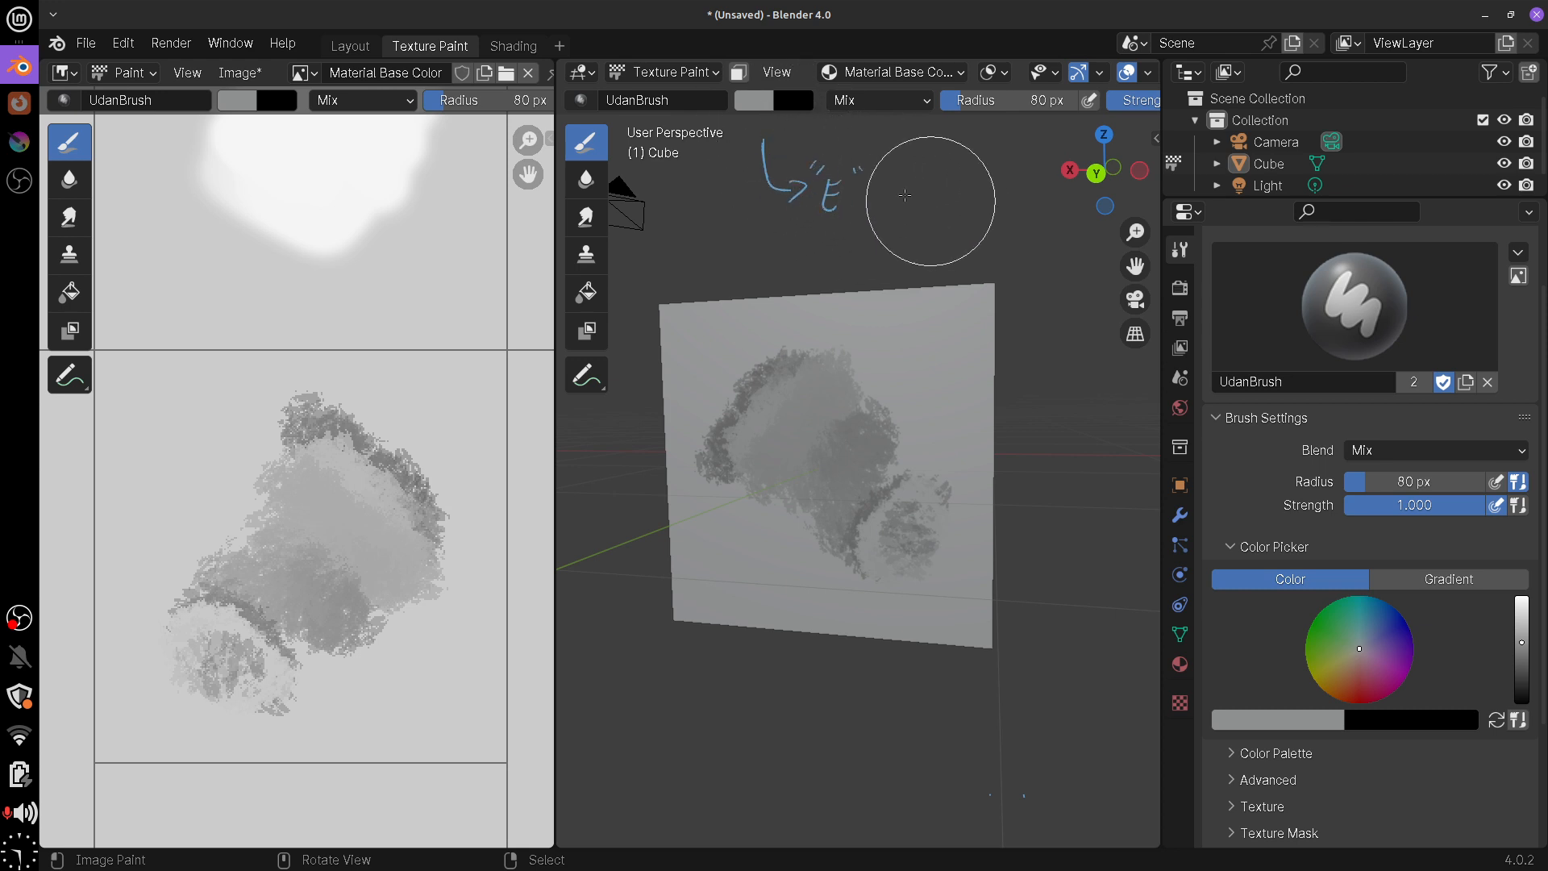
# Extend the handwritten note beside the letter "E", then erase all the annotations
pyautogui.moveTo(879, 203); pyautogui.dragTo(916, 202)
pyautogui.moveTo(904, 192)
pyautogui.mouseDown()
pyautogui.moveTo(906, 214)
pyautogui.moveTo(964, 197)
pyautogui.mouseUp()
pyautogui.moveTo(978, 161)
pyautogui.mouseDown()
pyautogui.moveTo(978, 213)
pyautogui.moveTo(1025, 197)
pyautogui.moveTo(963, 256)
pyautogui.moveTo(975, 250)
pyautogui.mouseUp()
pyautogui.moveTo(977, 229); pyautogui.dragTo(1005, 253)
pyautogui.moveTo(1017, 231)
pyautogui.mouseDown()
pyautogui.moveTo(1023, 252)
pyautogui.moveTo(1072, 236)
pyautogui.moveTo(1002, 173)
pyautogui.moveTo(905, 214)
pyautogui.moveTo(830, 129)
pyautogui.moveTo(783, 127)
pyautogui.mouseUp()
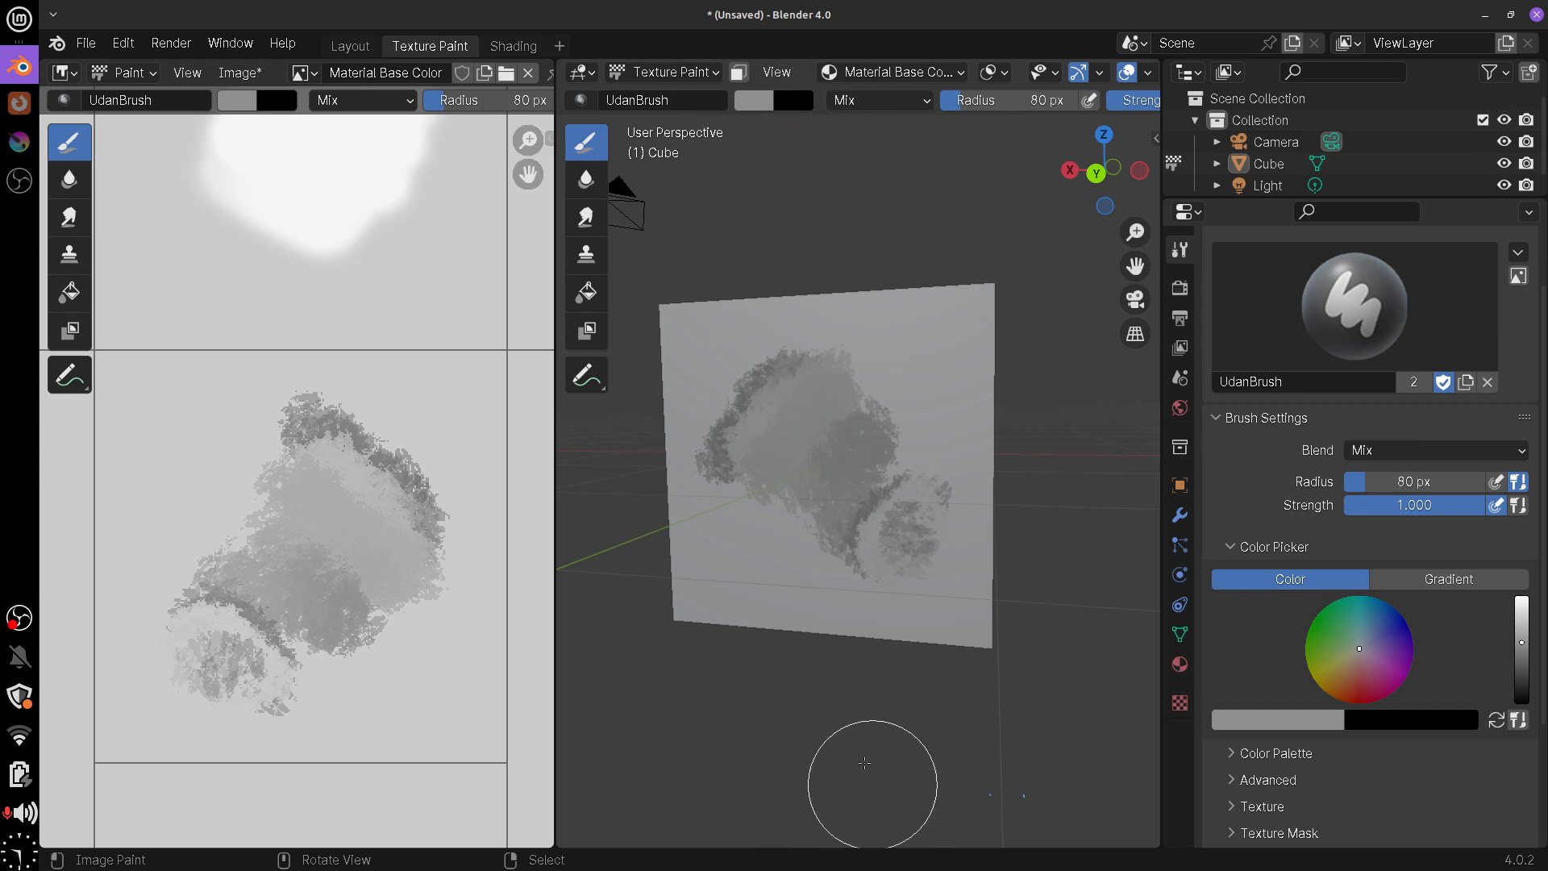
# Set the primary brush colour to dark red and sample the grey of the cube's painted face as the secondary colour
pyautogui.moveTo(894, 770); pyautogui.dragTo(975, 715, button='middle')
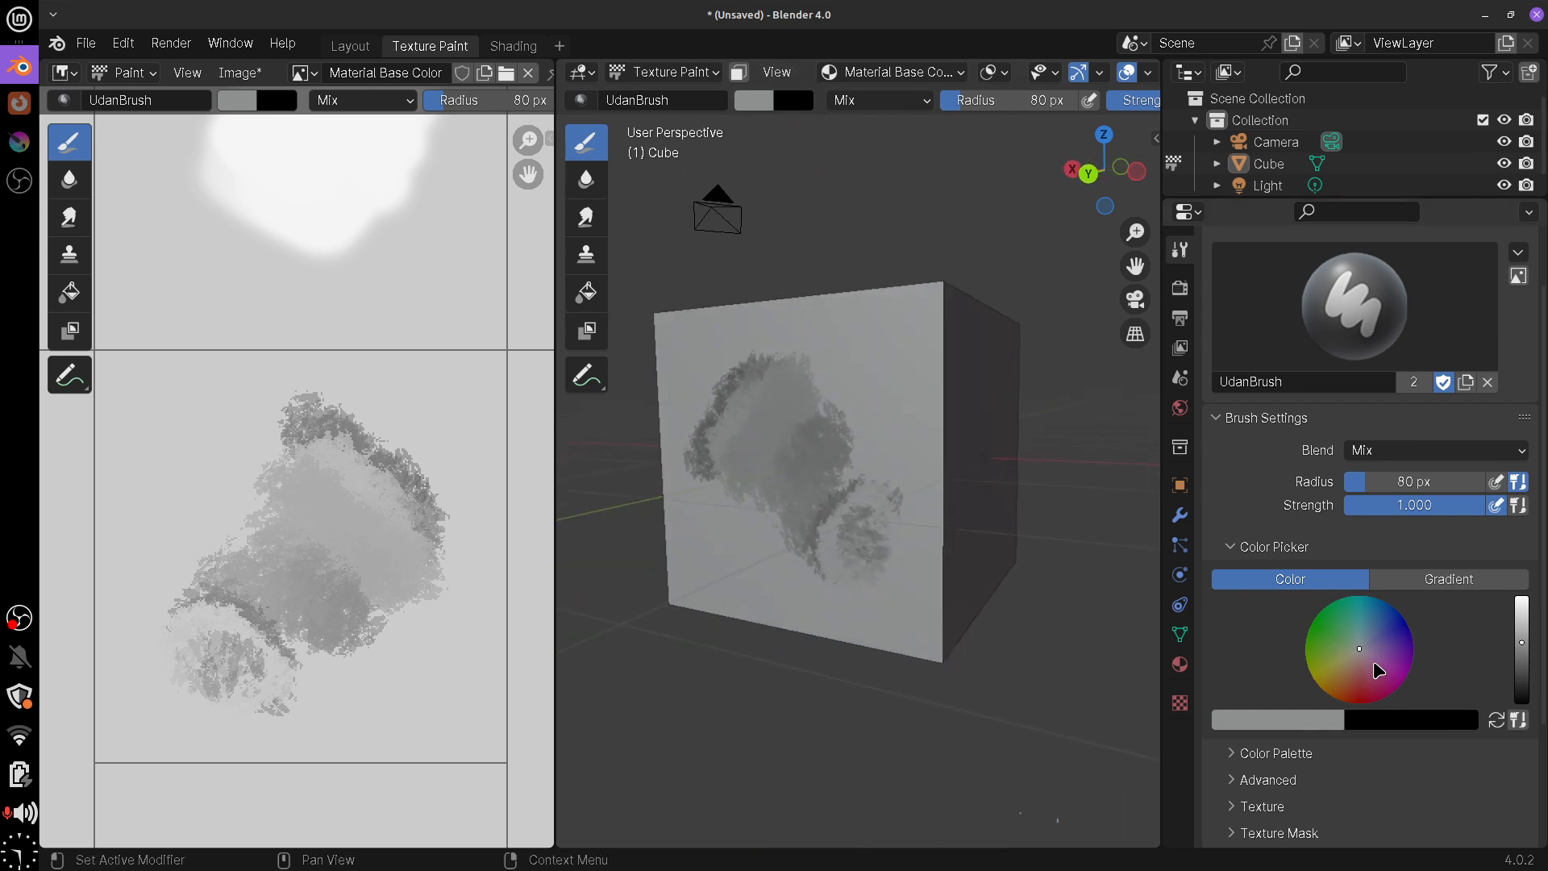
pyautogui.moveTo(1373, 655)
pyautogui.mouseDown()
pyautogui.moveTo(1326, 624)
pyautogui.moveTo(1327, 655)
pyautogui.moveTo(1326, 628)
pyautogui.moveTo(1403, 678)
pyautogui.moveTo(1373, 703)
pyautogui.mouseUp()
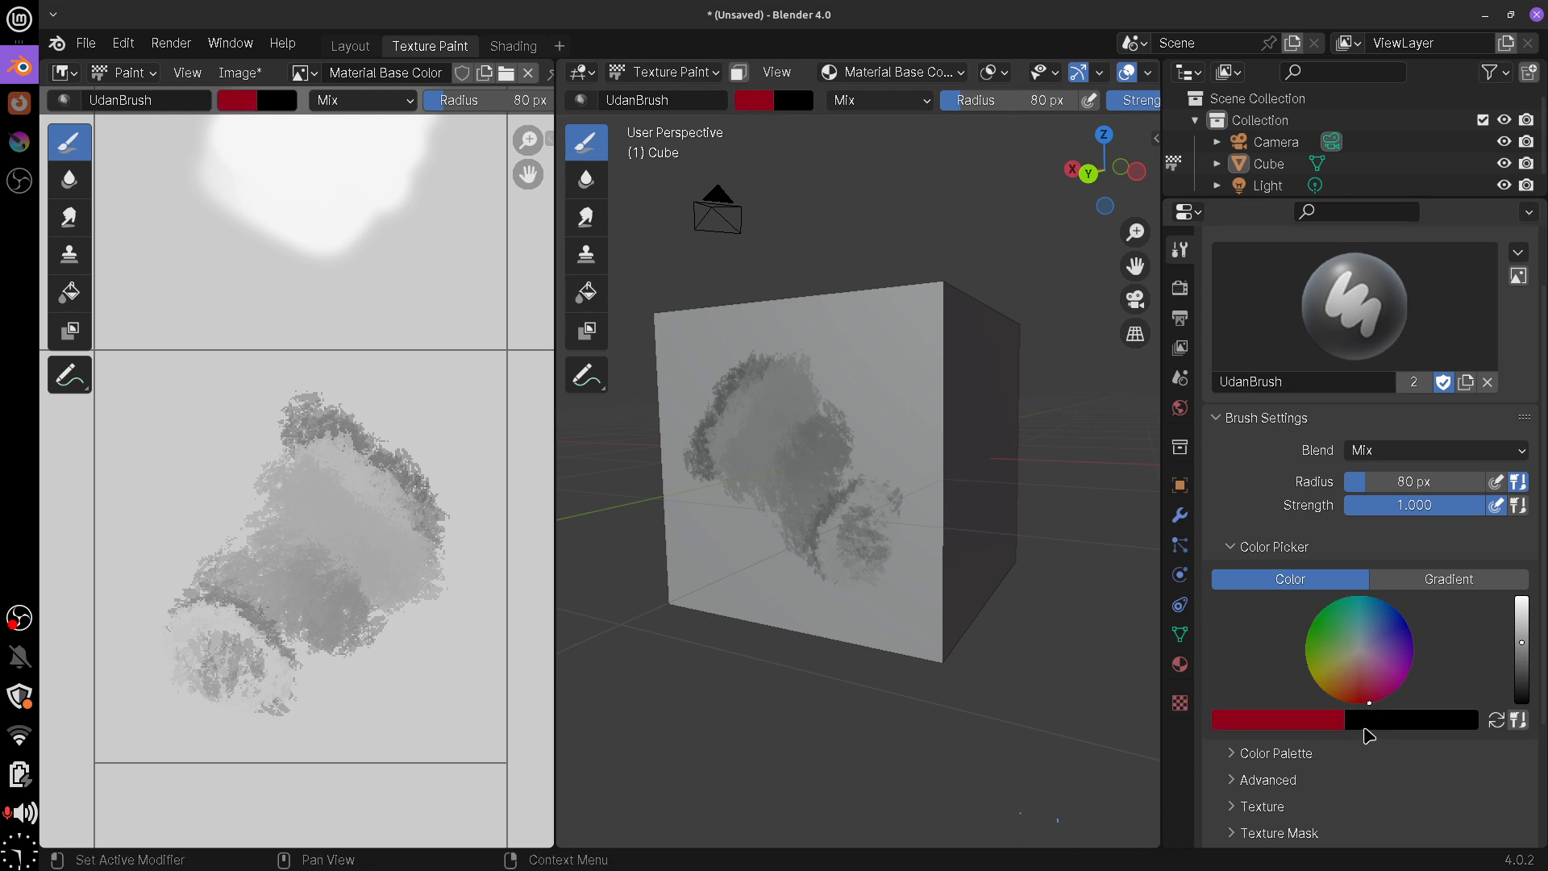
pyautogui.click(1394, 727)
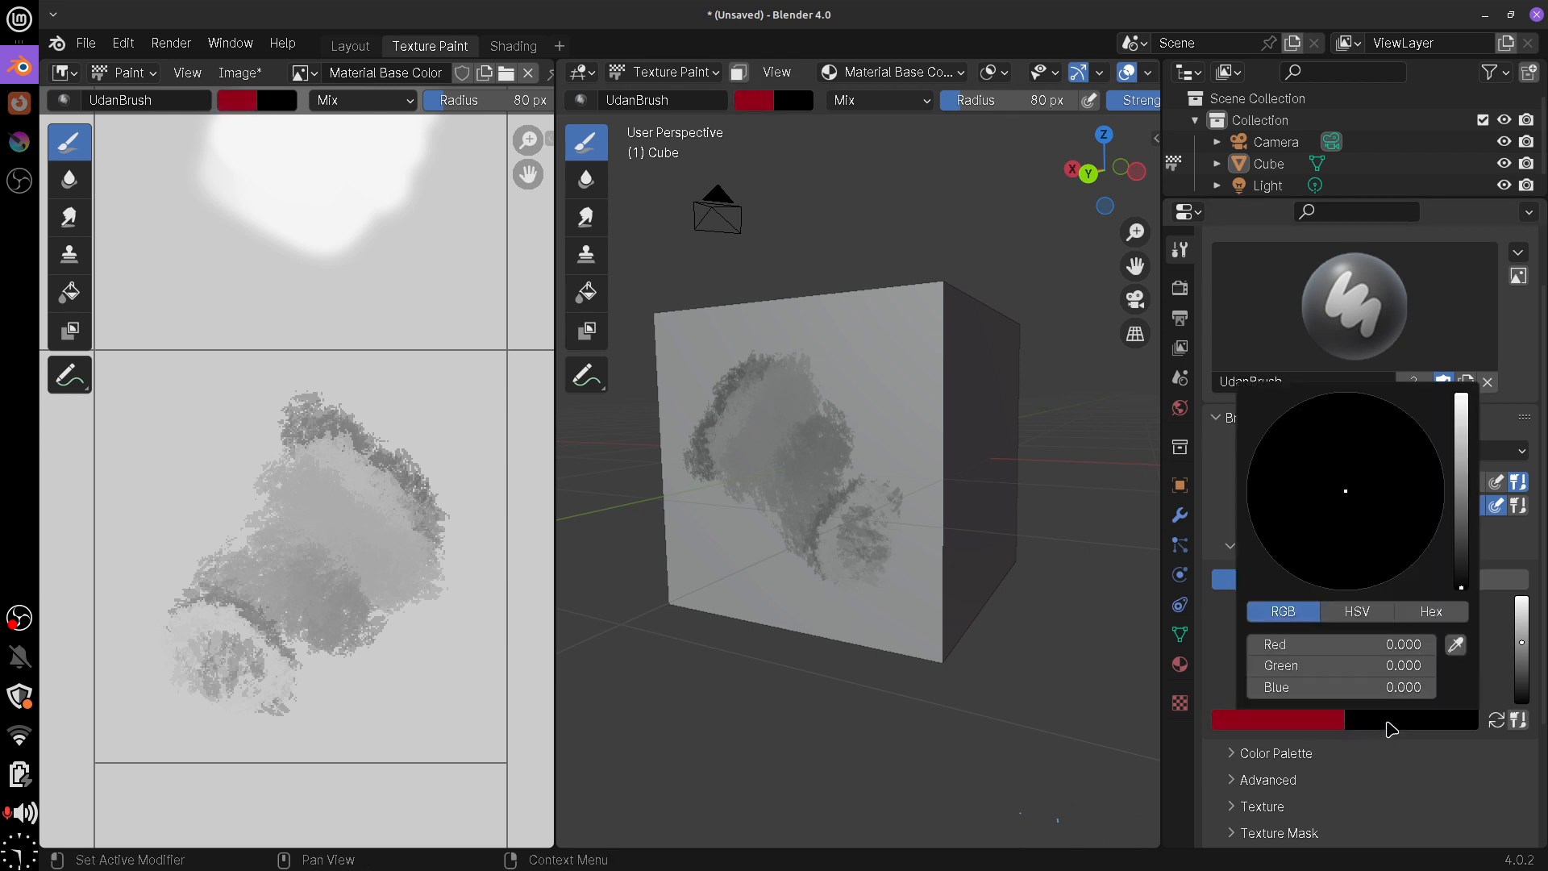
pyautogui.click(1455, 644)
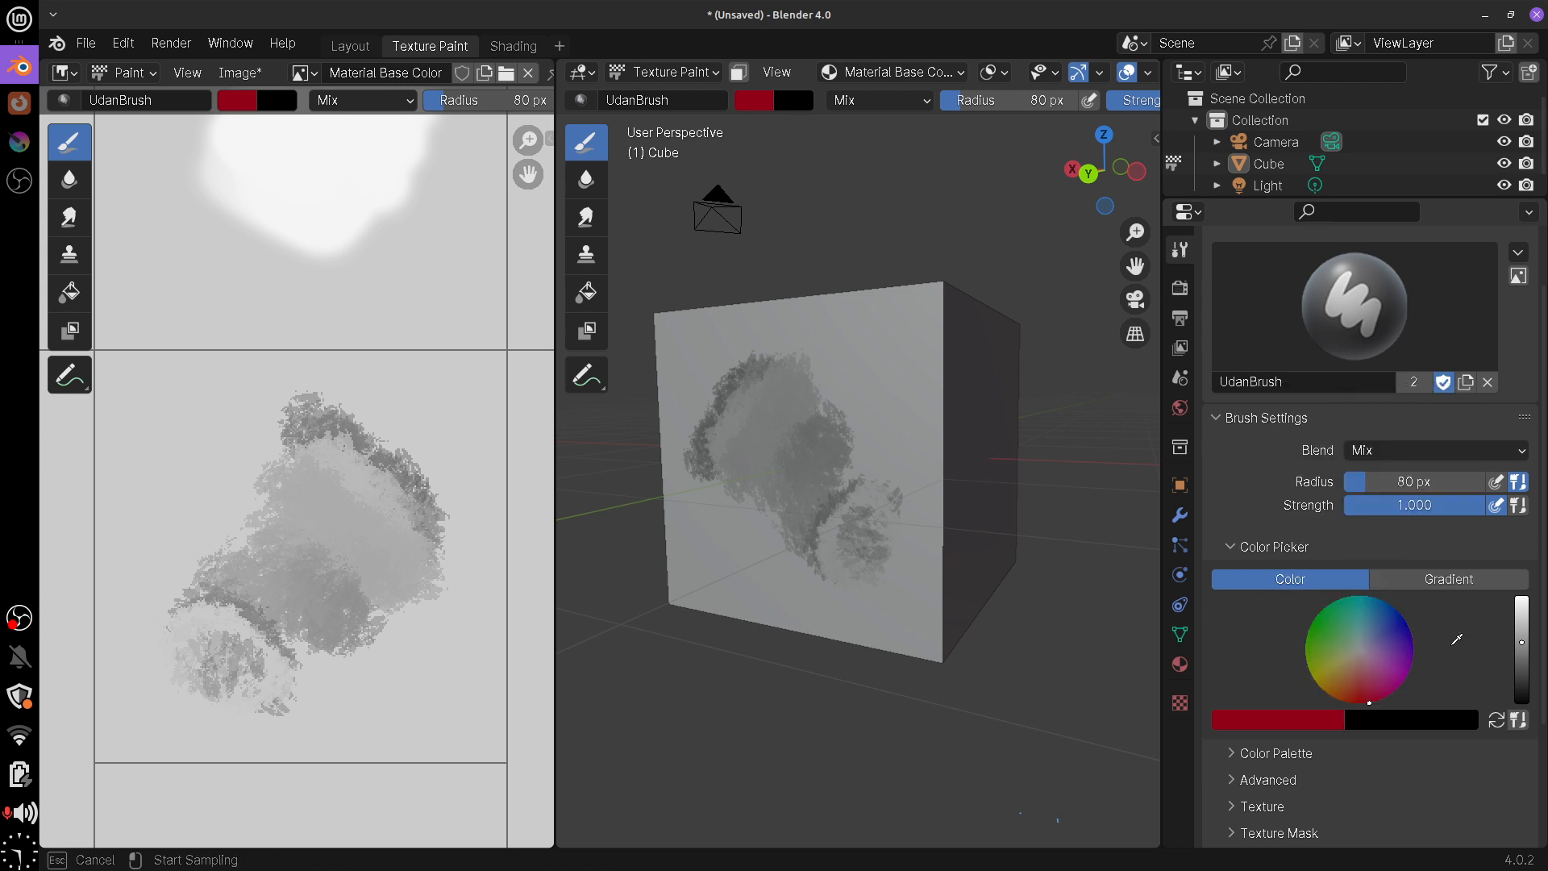
pyautogui.click(886, 341)
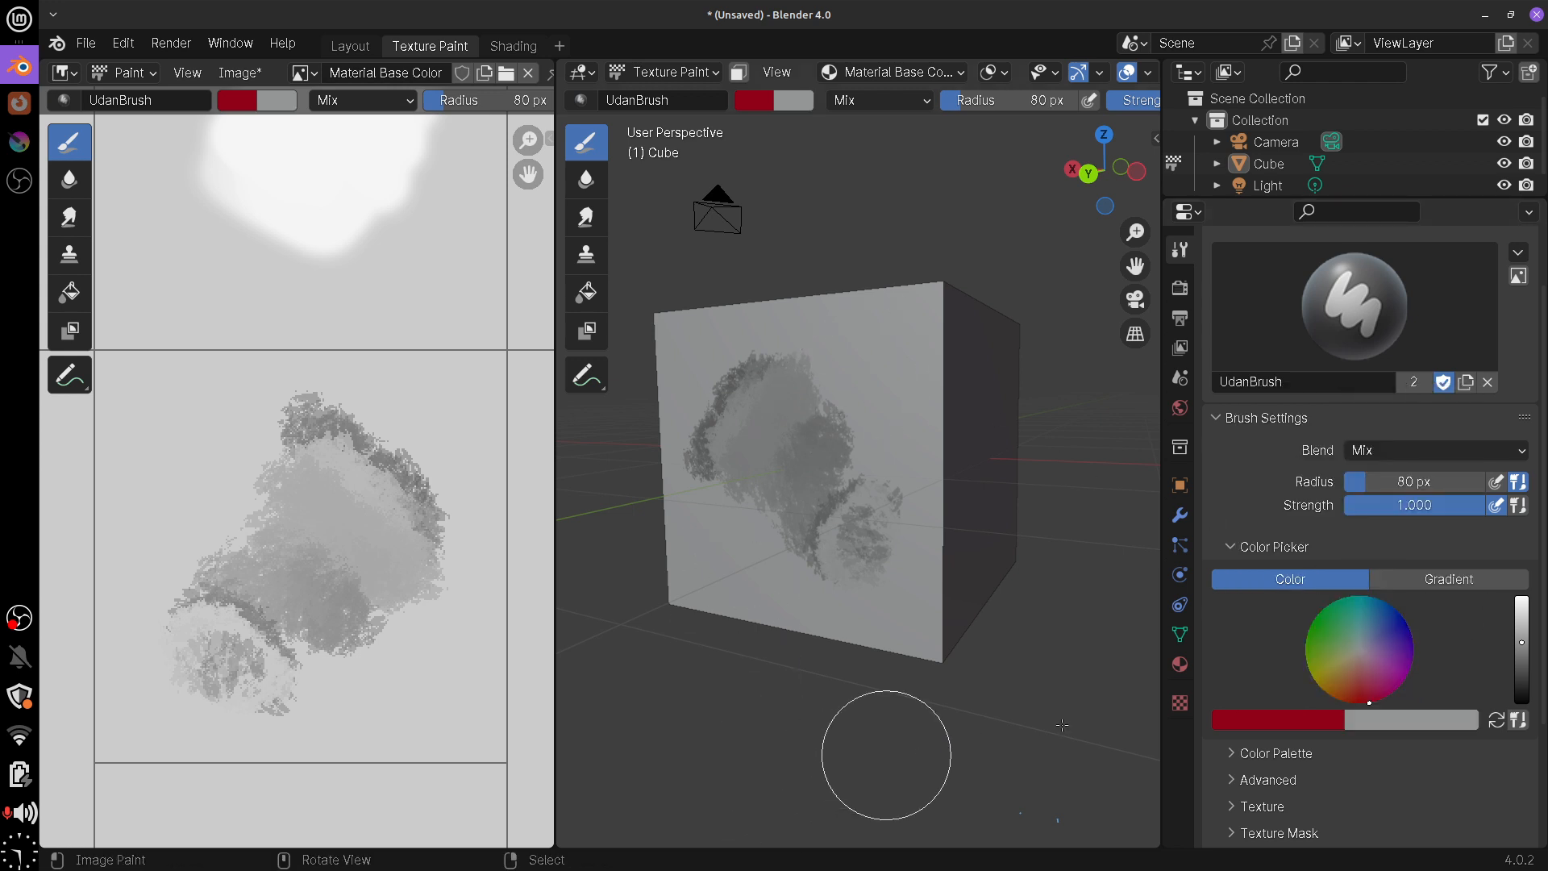
# Resample the secondary brush colour from the light grey background of the texture in the image editor
pyautogui.click(1440, 724)
pyautogui.click(1455, 644)
pyautogui.click(425, 677)
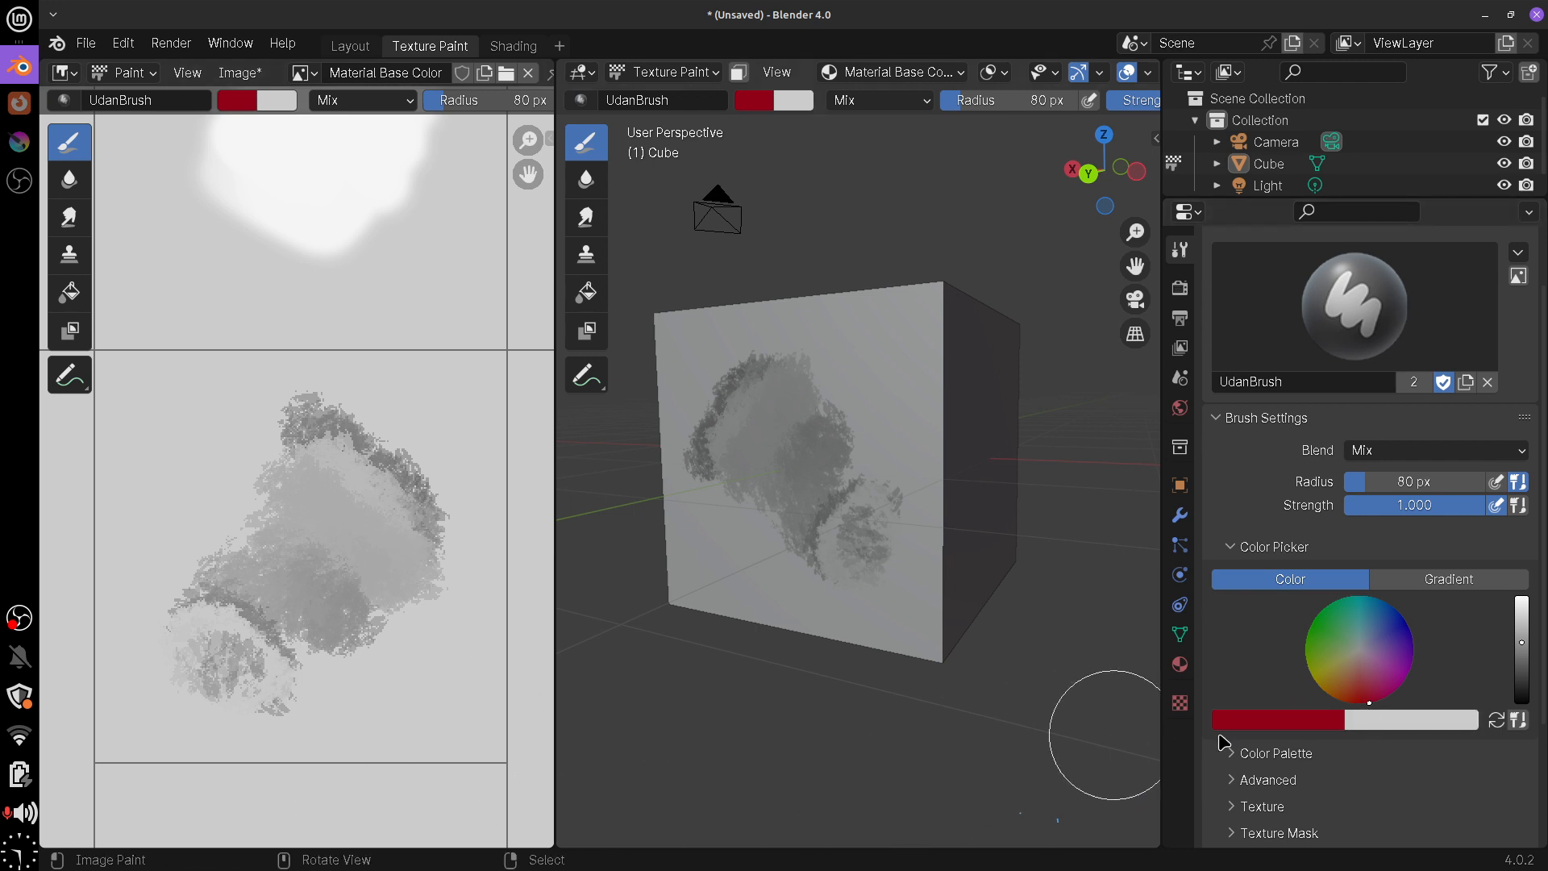
# Paint dark red over the whole grey patch on the cube's front face
pyautogui.moveTo(940, 615)
pyautogui.mouseDown(button='middle')
pyautogui.moveTo(928, 569)
pyautogui.moveTo(857, 597)
pyautogui.mouseUp(button='middle')
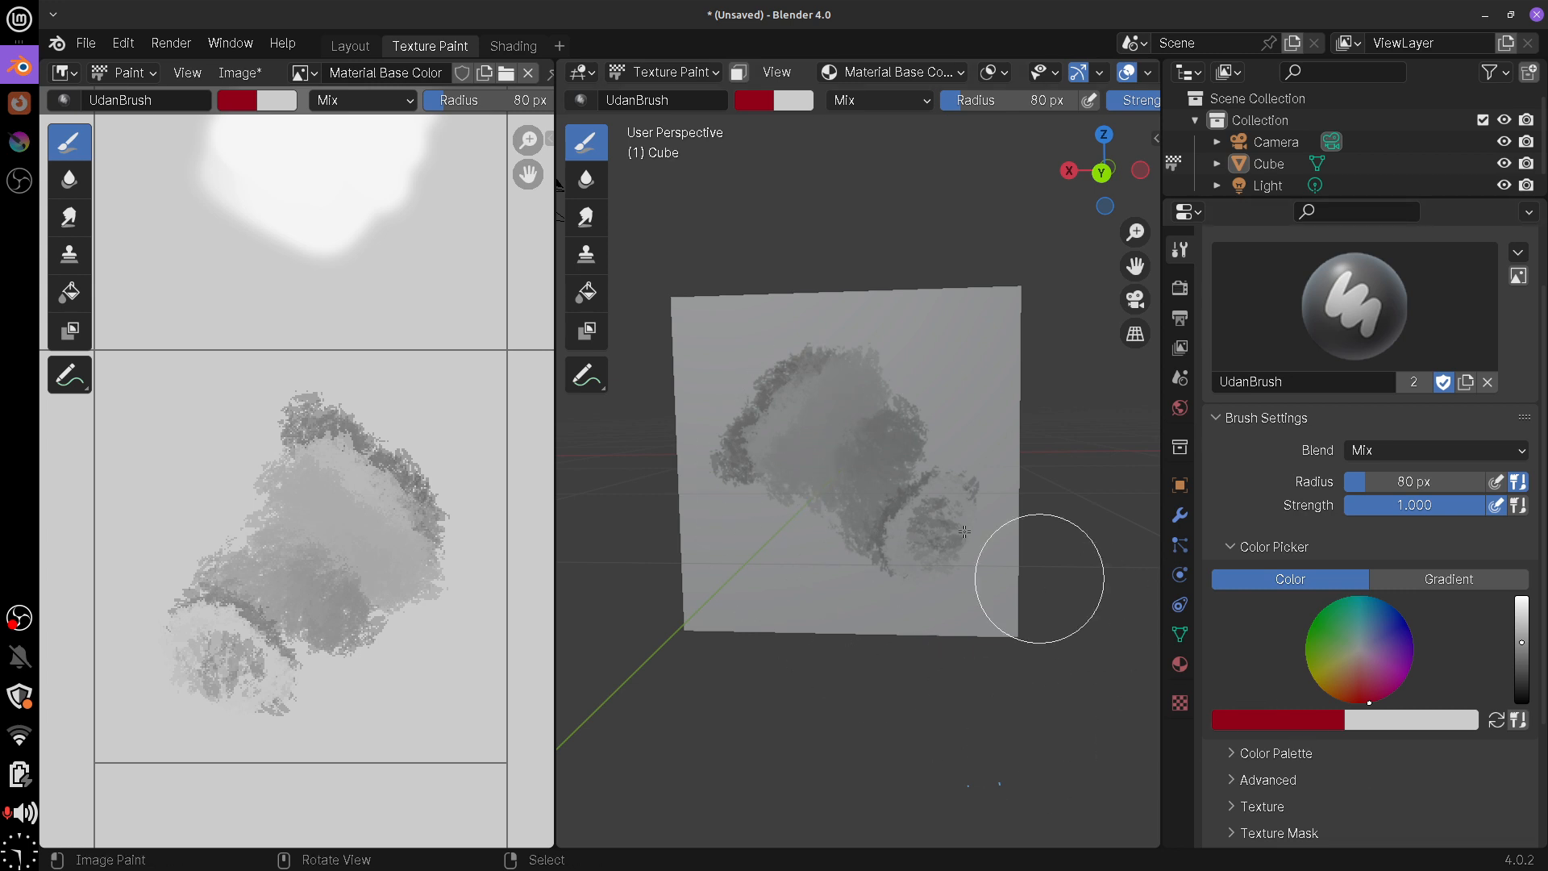
pyautogui.moveTo(787, 401); pyautogui.dragTo(767, 388)
pyautogui.moveTo(820, 404)
pyautogui.mouseDown()
pyautogui.moveTo(891, 397)
pyautogui.moveTo(908, 501)
pyautogui.moveTo(830, 381)
pyautogui.moveTo(791, 449)
pyautogui.moveTo(927, 483)
pyautogui.moveTo(887, 404)
pyautogui.mouseUp()
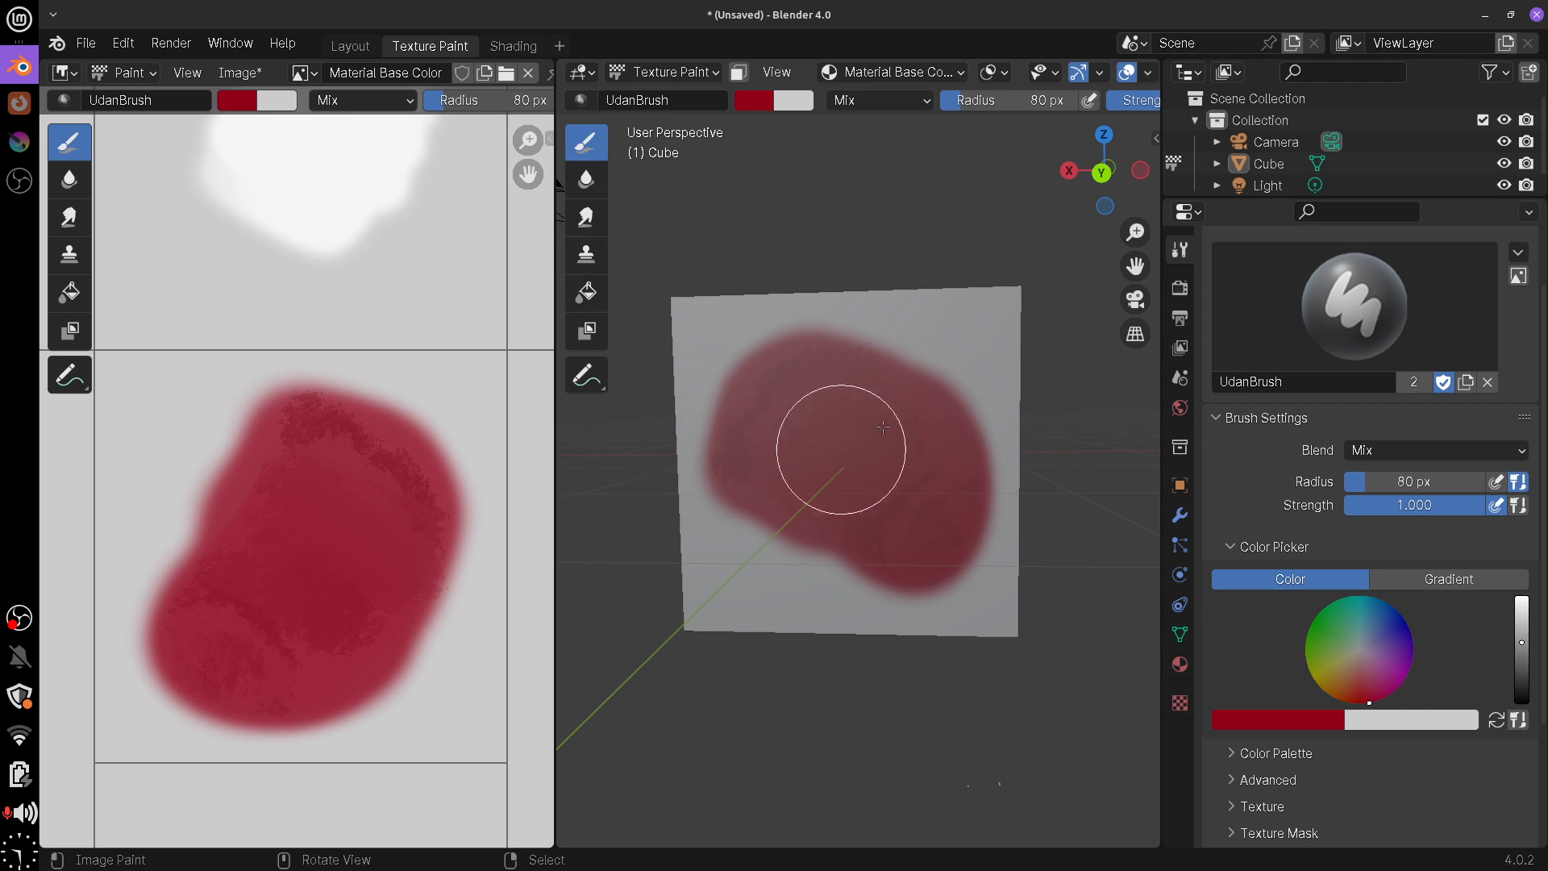
# Swap the primary and secondary colours and paint light grey over the red patch on the cube's face
pyautogui.click(1496, 720)
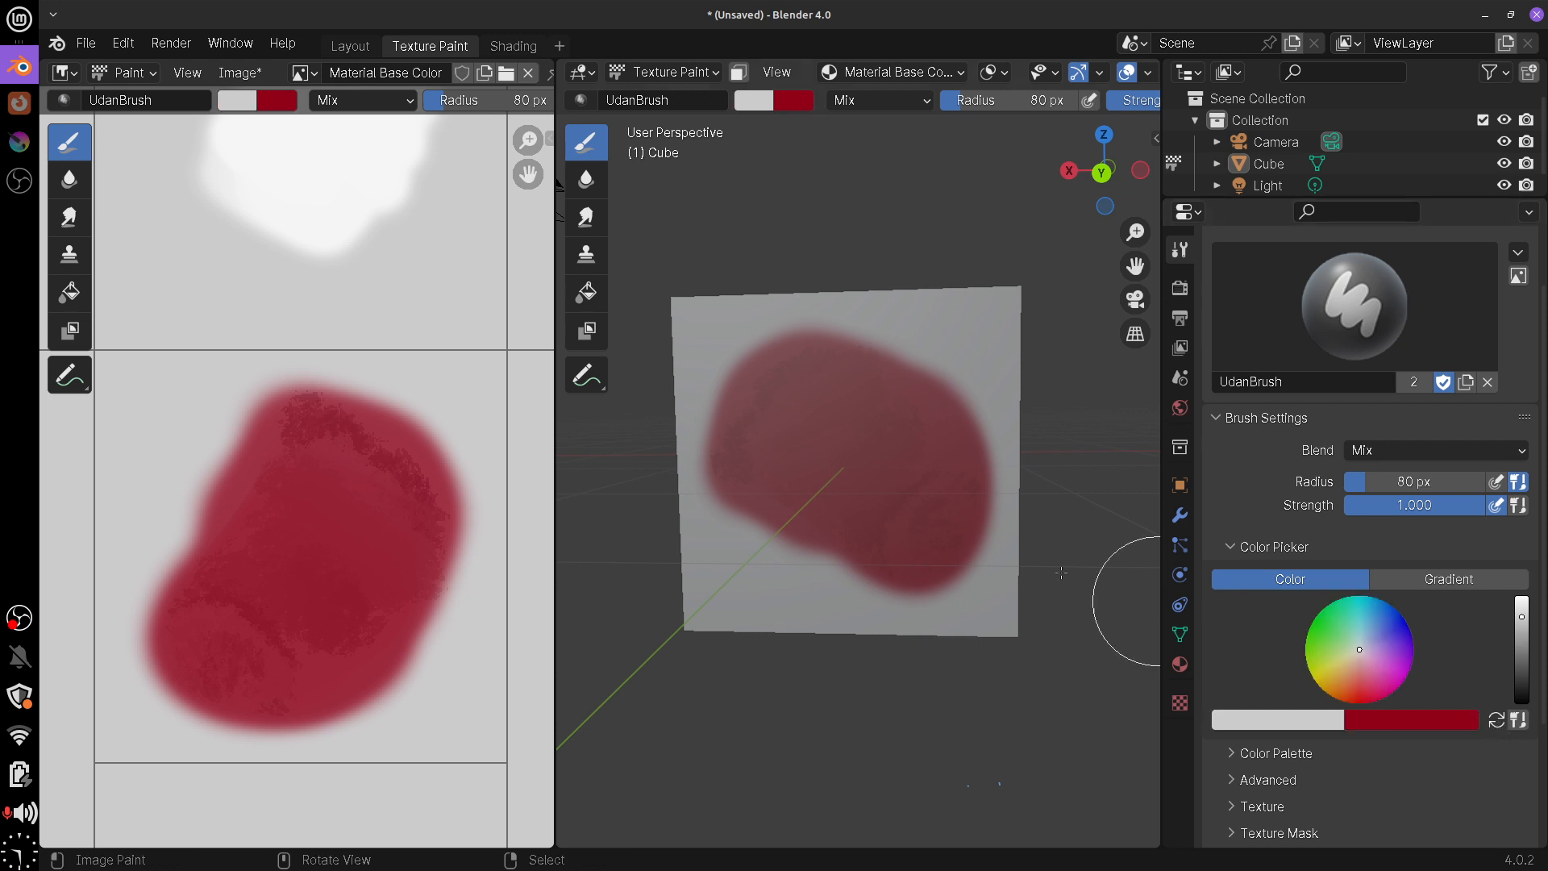
pyautogui.moveTo(804, 424)
pyautogui.mouseDown()
pyautogui.moveTo(718, 467)
pyautogui.moveTo(757, 474)
pyautogui.moveTo(870, 387)
pyautogui.moveTo(926, 467)
pyautogui.moveTo(927, 542)
pyautogui.moveTo(873, 466)
pyautogui.moveTo(732, 432)
pyautogui.moveTo(766, 460)
pyautogui.mouseUp()
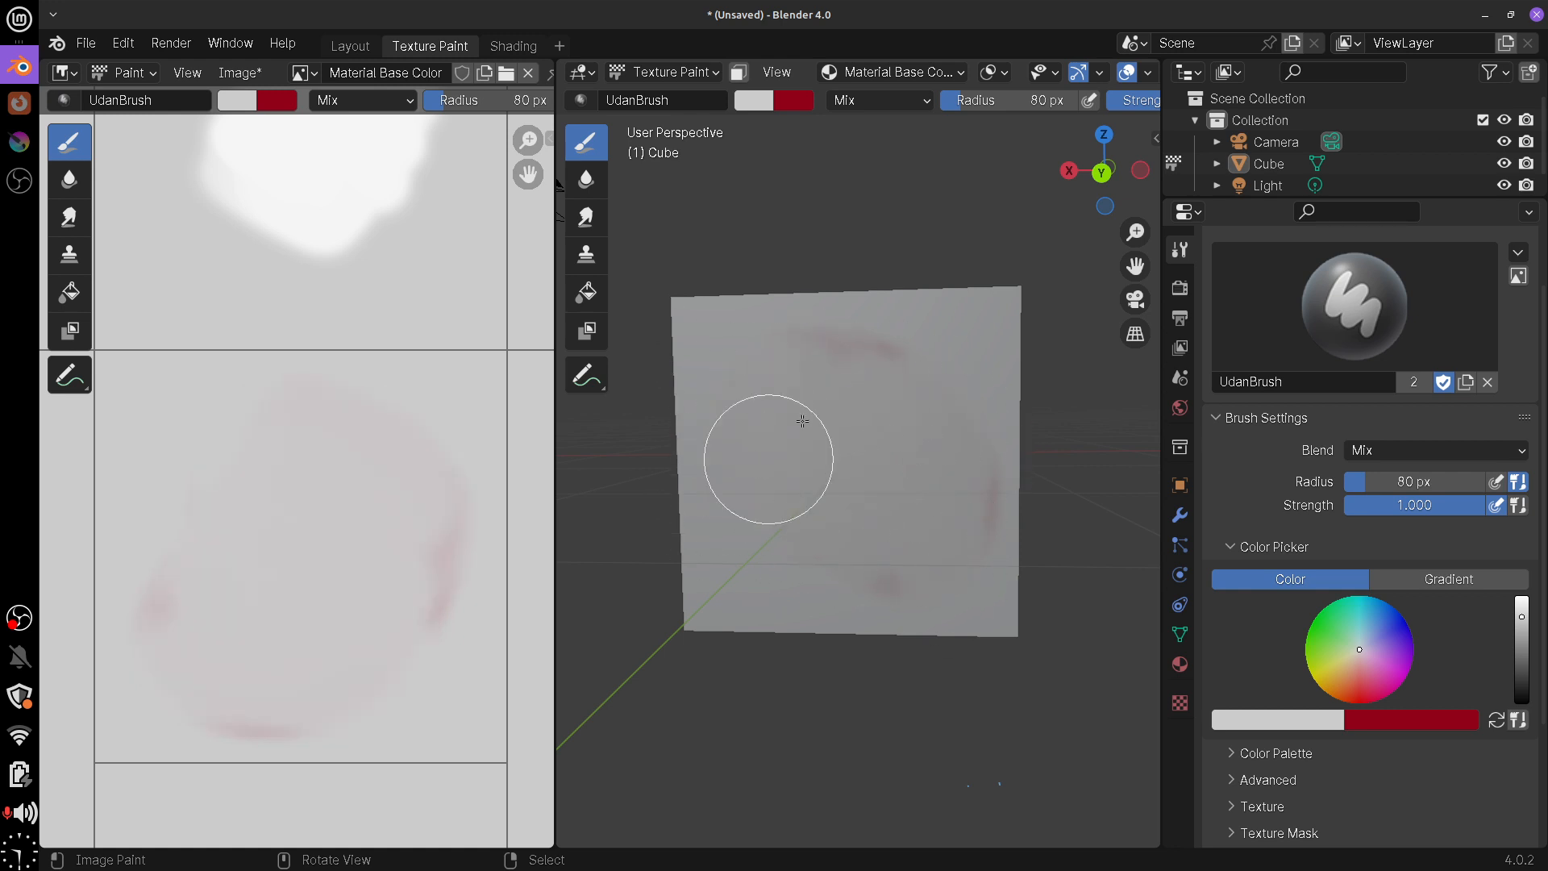
pyautogui.moveTo(852, 588); pyautogui.dragTo(877, 650)
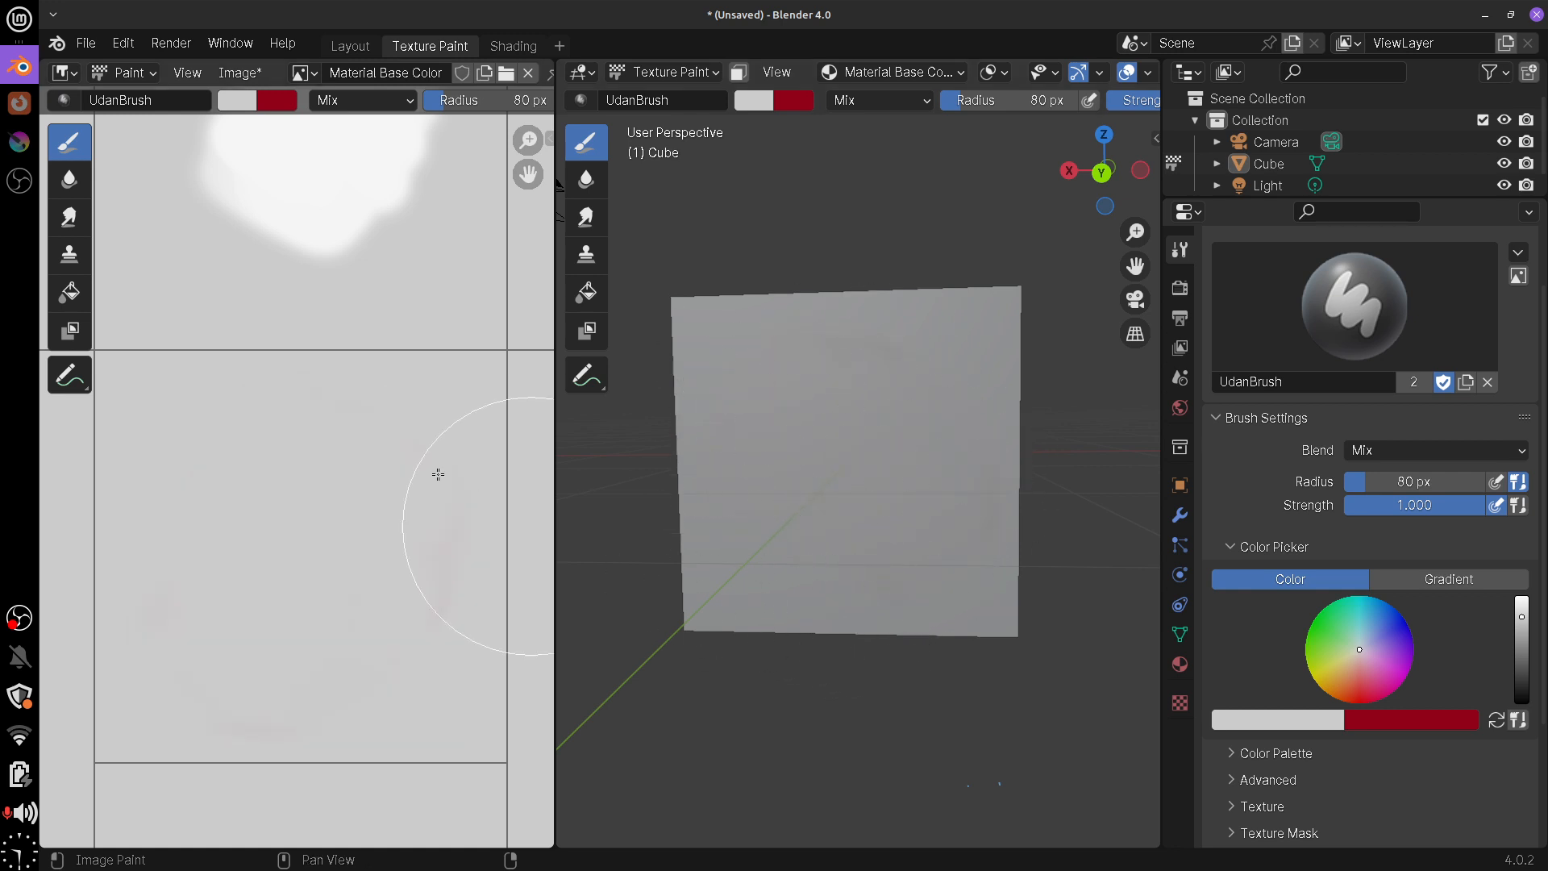
# Cover the remaining tints and the white patch on the 2D texture with light grey strokes
pyautogui.moveTo(355, 410); pyautogui.dragTo(323, 761, button='middle')
pyautogui.moveTo(396, 464)
pyautogui.mouseDown()
pyautogui.moveTo(328, 549)
pyautogui.moveTo(186, 598)
pyautogui.moveTo(283, 390)
pyautogui.moveTo(350, 401)
pyautogui.moveTo(369, 444)
pyautogui.mouseUp()
pyautogui.moveTo(394, 270); pyautogui.dragTo(383, 679, button='middle')
pyautogui.moveTo(421, 455)
pyautogui.mouseDown()
pyautogui.moveTo(353, 625)
pyautogui.moveTo(128, 491)
pyautogui.moveTo(166, 442)
pyautogui.moveTo(259, 560)
pyautogui.moveTo(374, 600)
pyautogui.mouseUp()
pyautogui.moveTo(339, 778); pyautogui.dragTo(373, 508, button='middle')
# Swap the primary and secondary brush colours back and forth repeatedly, ending with light grey as primary
pyautogui.click(1496, 720)
pyautogui.click(1497, 719)
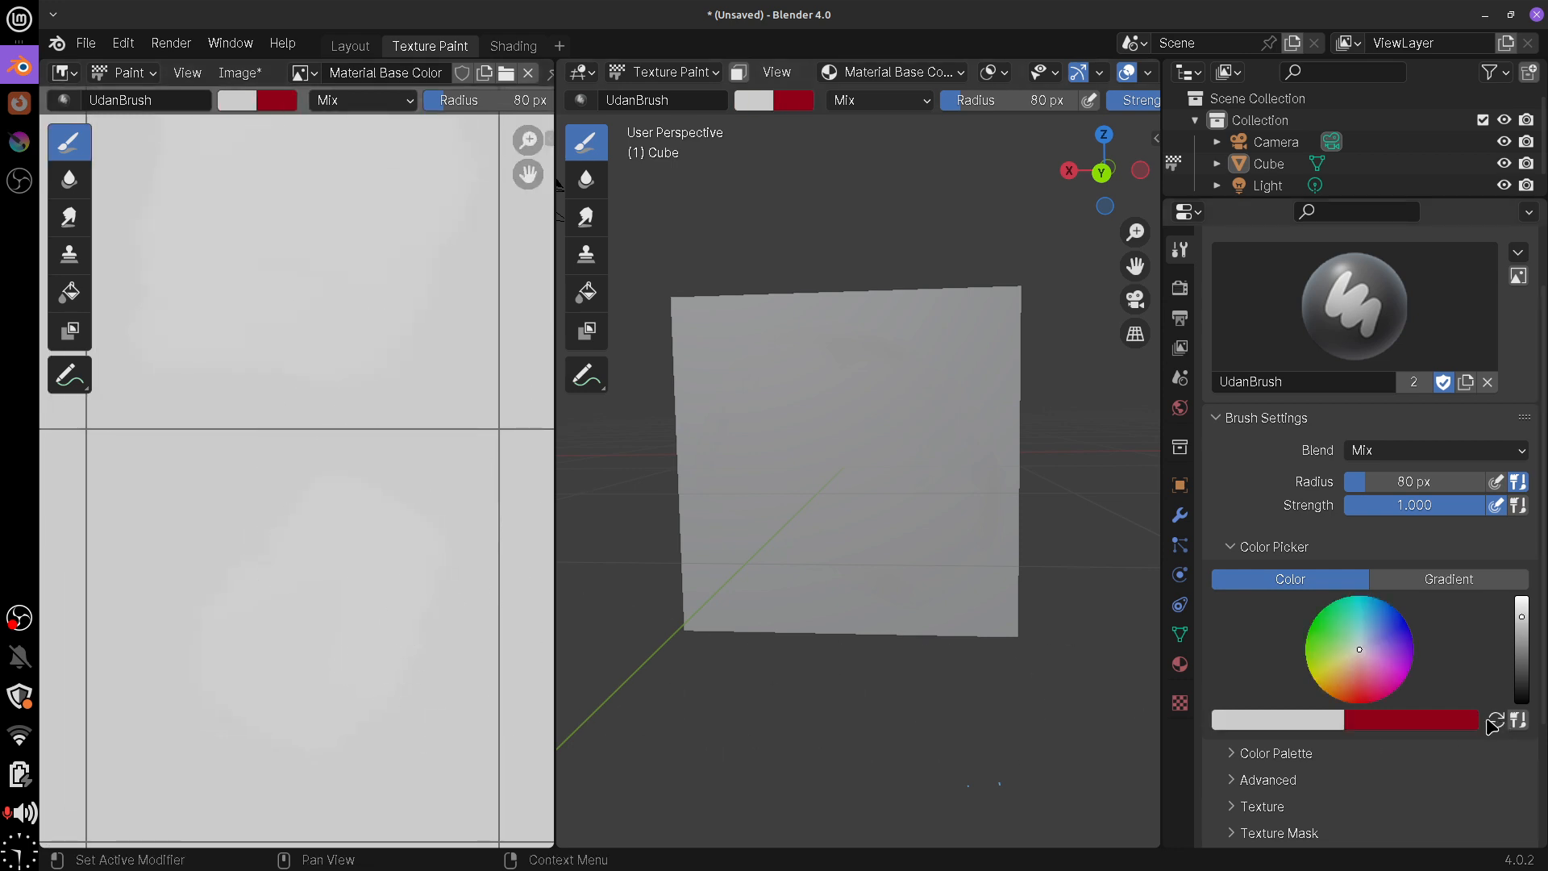
pyautogui.press('x')
pyautogui.press('x')
pyautogui.press('x')
pyautogui.press('x')
pyautogui.press('x')
pyautogui.press('x')
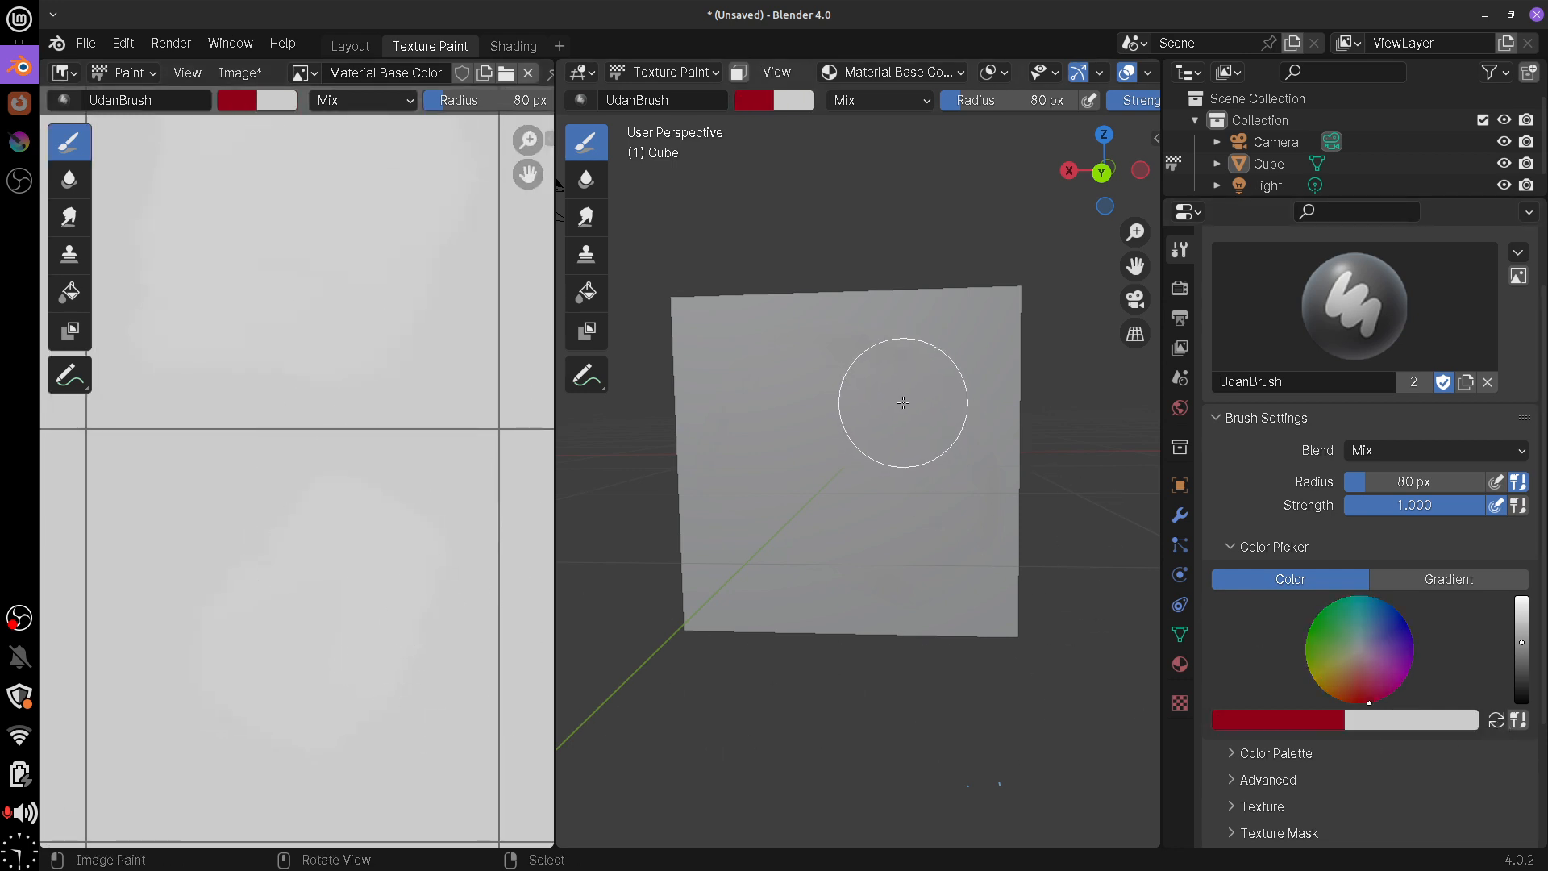
pyautogui.press('x')
pyautogui.press('x')
pyautogui.press('x')
pyautogui.press('x')
# Annotate "X → swap color" below the cube, then erase the note
pyautogui.moveTo(704, 704)
pyautogui.mouseDown()
pyautogui.moveTo(690, 748)
pyautogui.moveTo(749, 730)
pyautogui.mouseUp()
pyautogui.moveTo(740, 724)
pyautogui.mouseDown()
pyautogui.moveTo(740, 738)
pyautogui.moveTo(890, 716)
pyautogui.moveTo(827, 776)
pyautogui.moveTo(895, 770)
pyautogui.mouseUp()
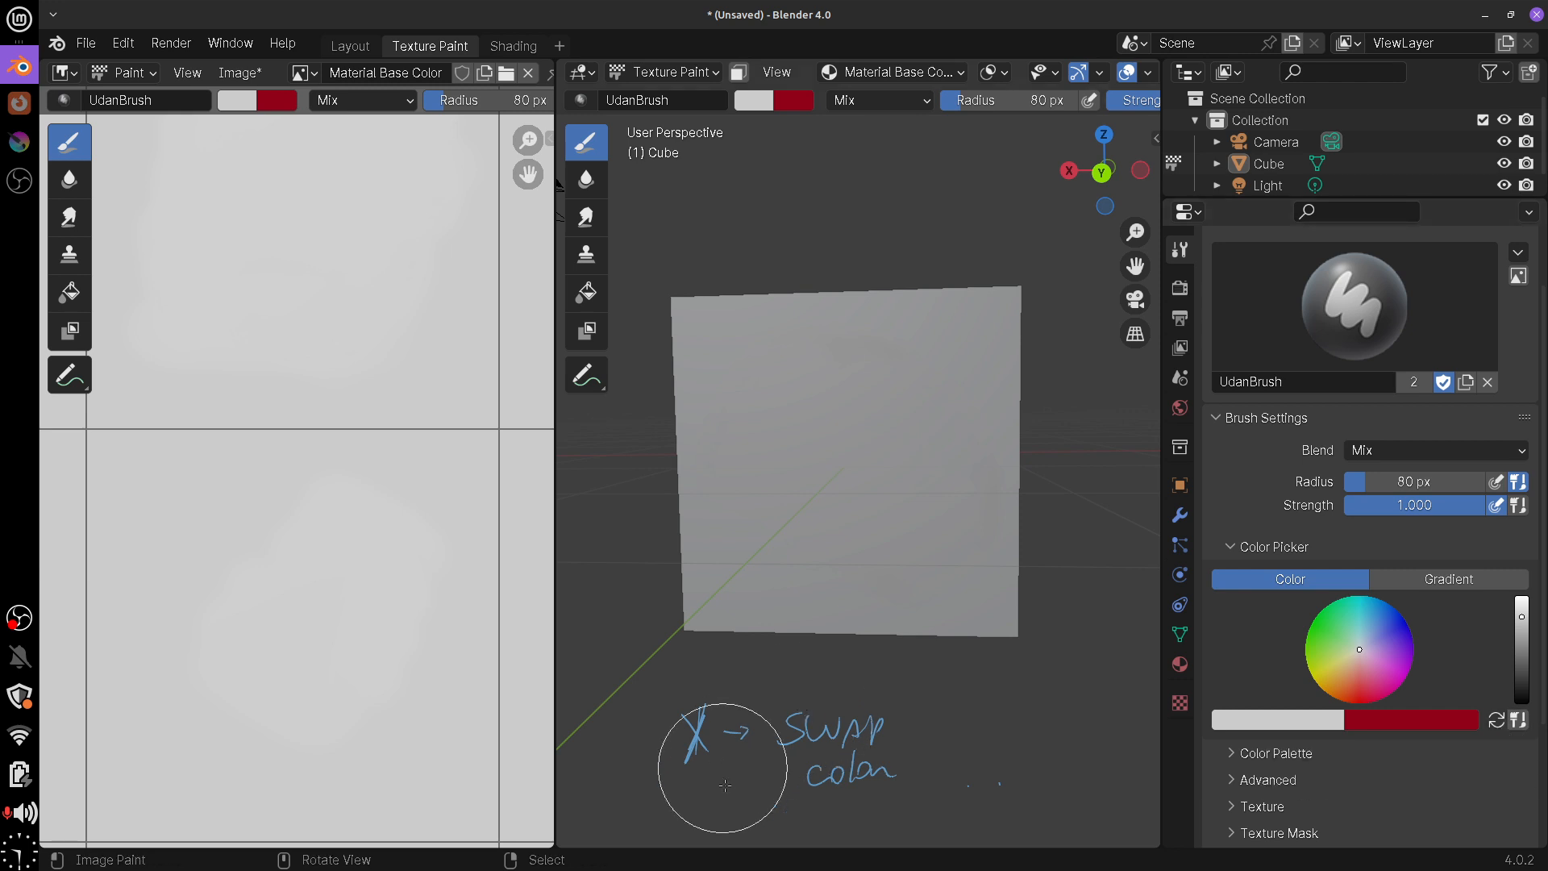
pyautogui.moveTo(754, 735)
pyautogui.mouseDown()
pyautogui.moveTo(719, 746)
pyautogui.moveTo(685, 722)
pyautogui.moveTo(946, 736)
pyautogui.mouseUp()
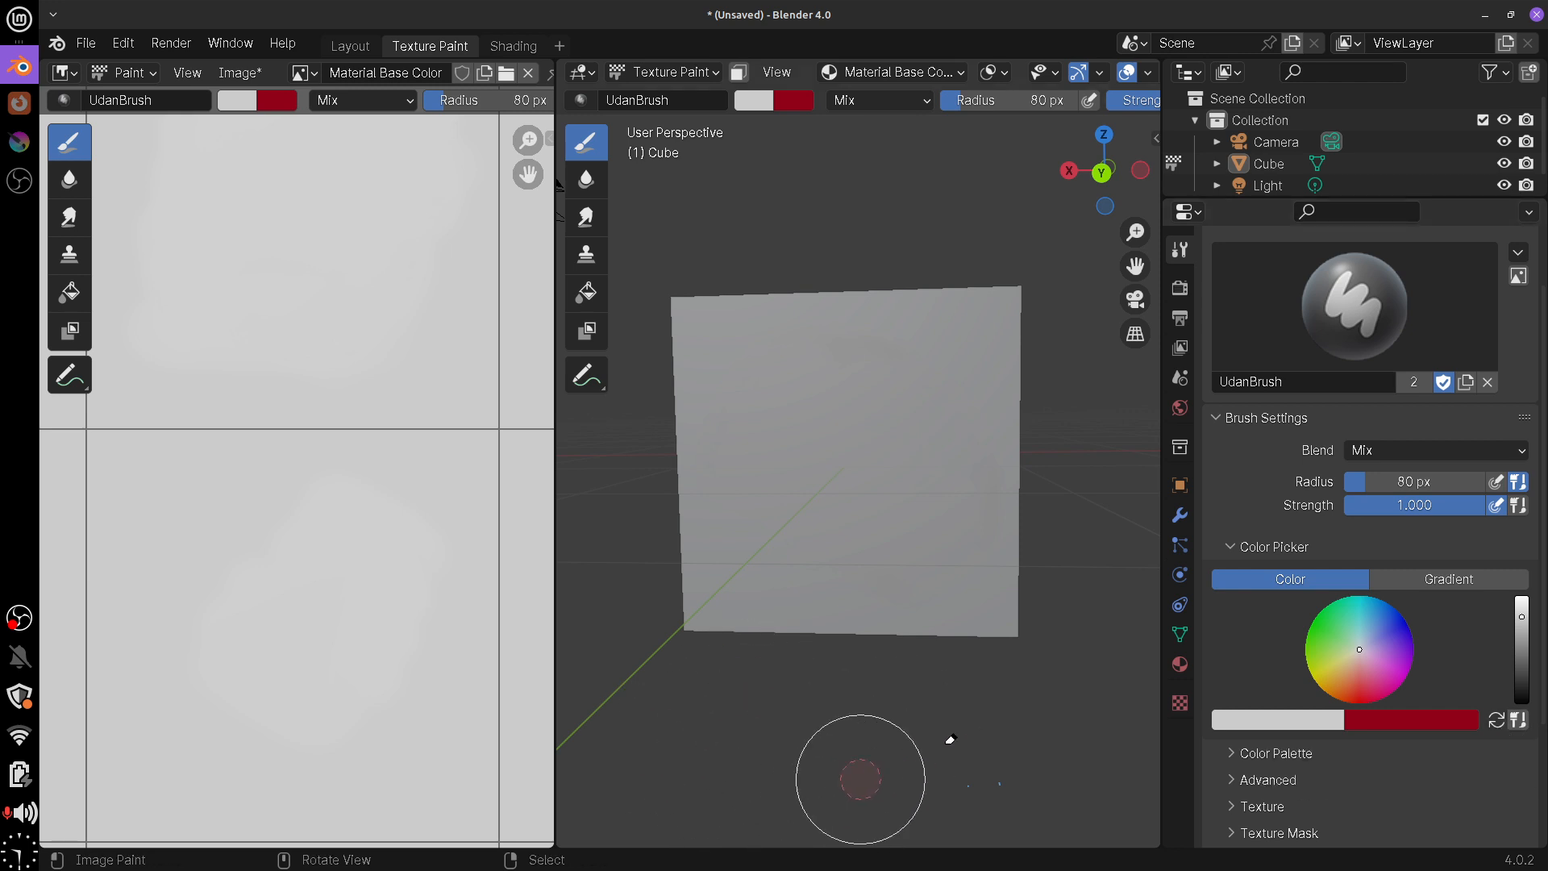
# Switch the brush colour mode to Gradient and try out the handles of its first and last stops
pyautogui.moveTo(873, 498)
pyautogui.mouseDown(button='middle')
pyautogui.moveTo(819, 542)
pyautogui.moveTo(751, 558)
pyautogui.mouseUp(button='middle')
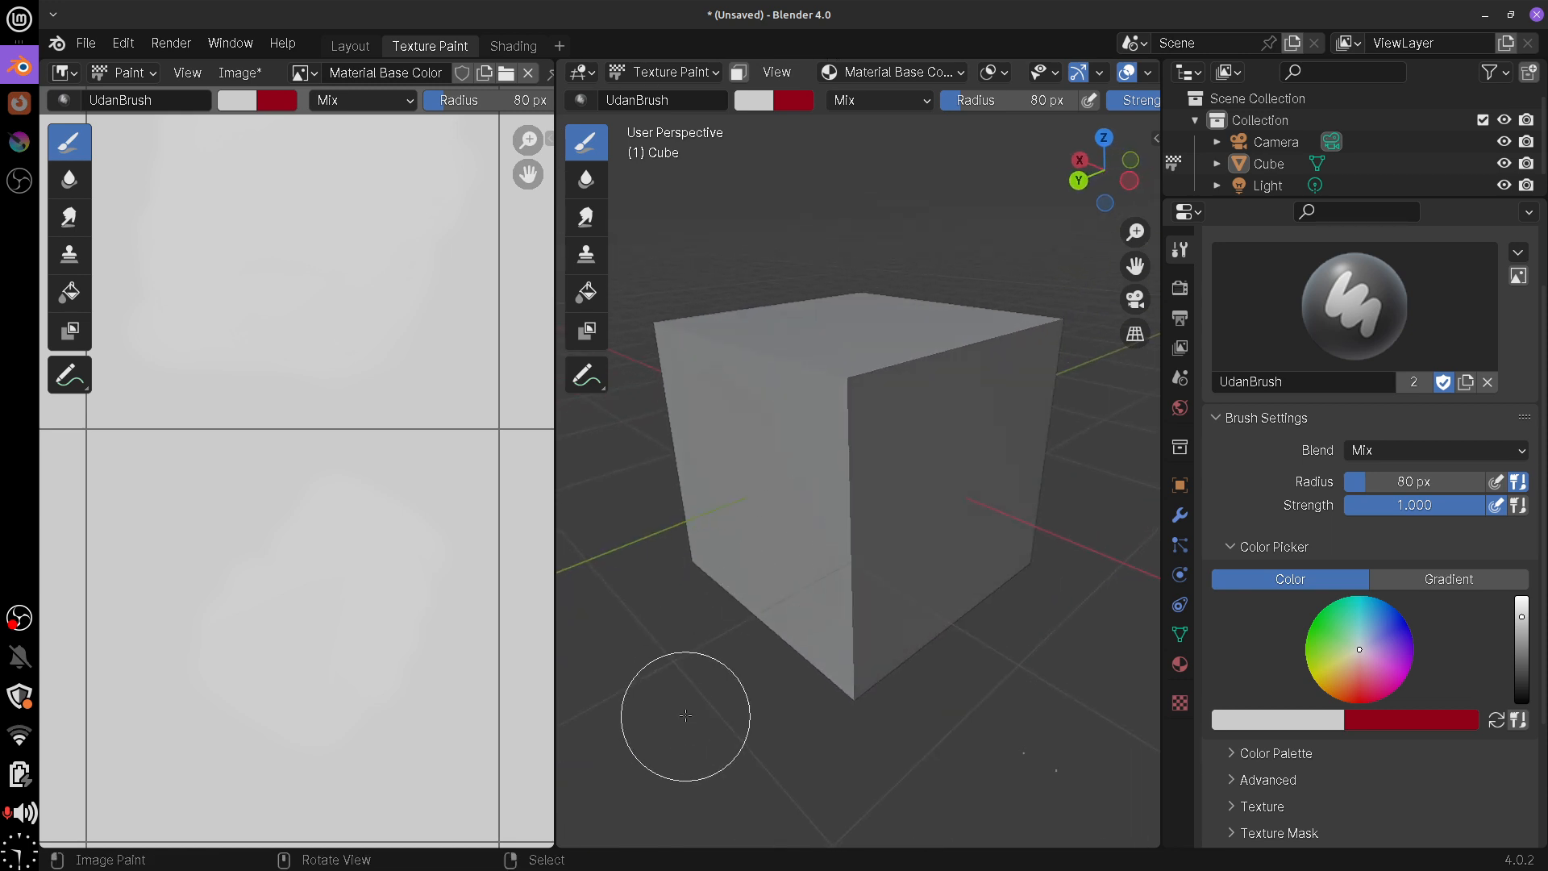
pyautogui.moveTo(917, 525); pyautogui.dragTo(899, 524, button='middle')
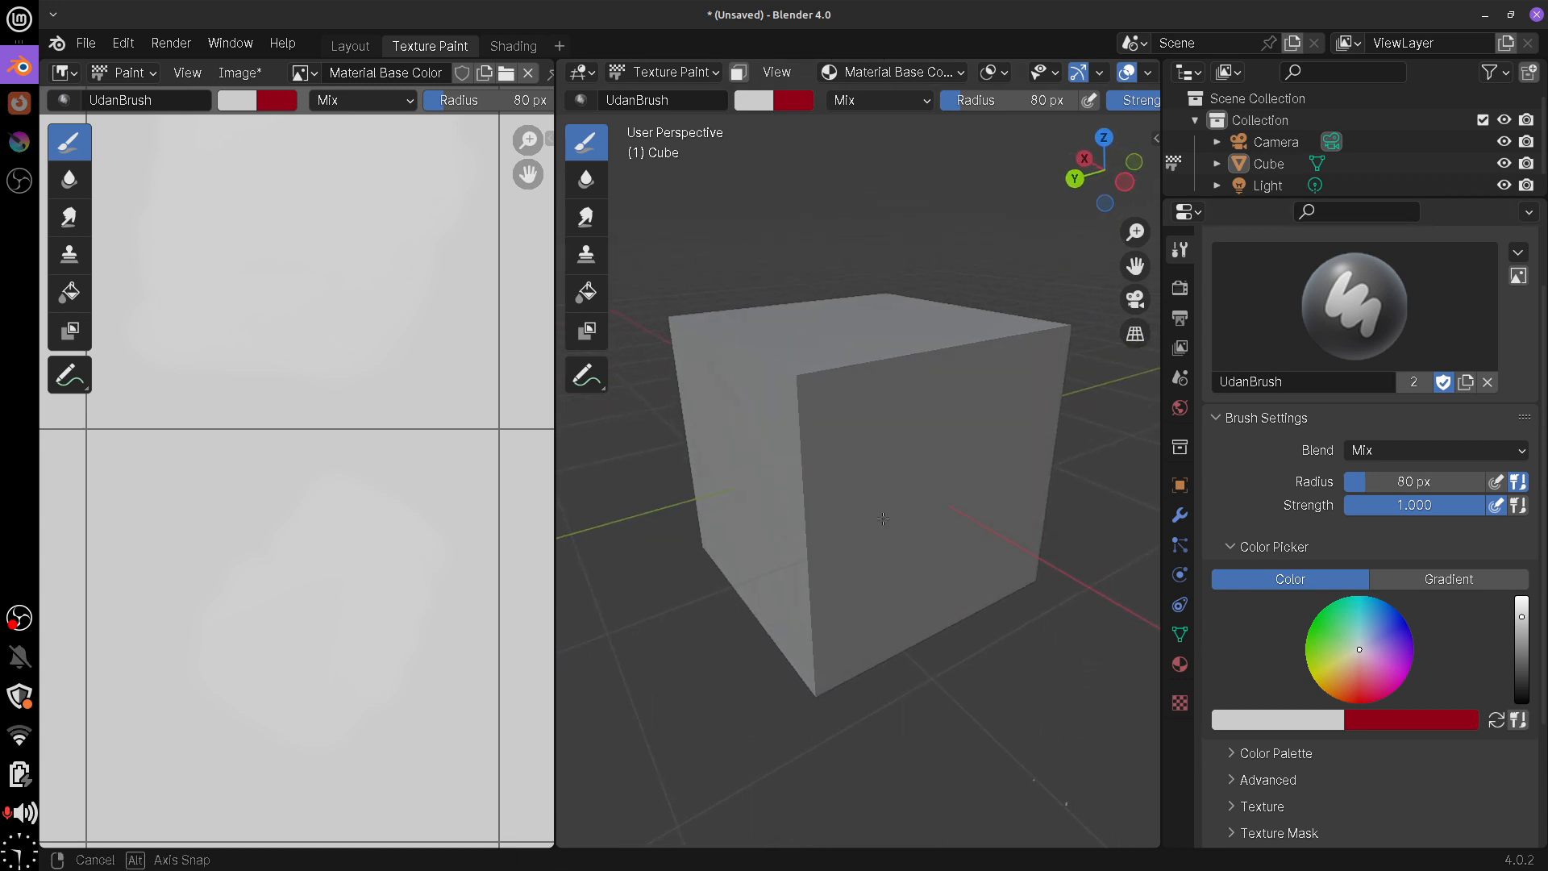
pyautogui.click(1428, 586)
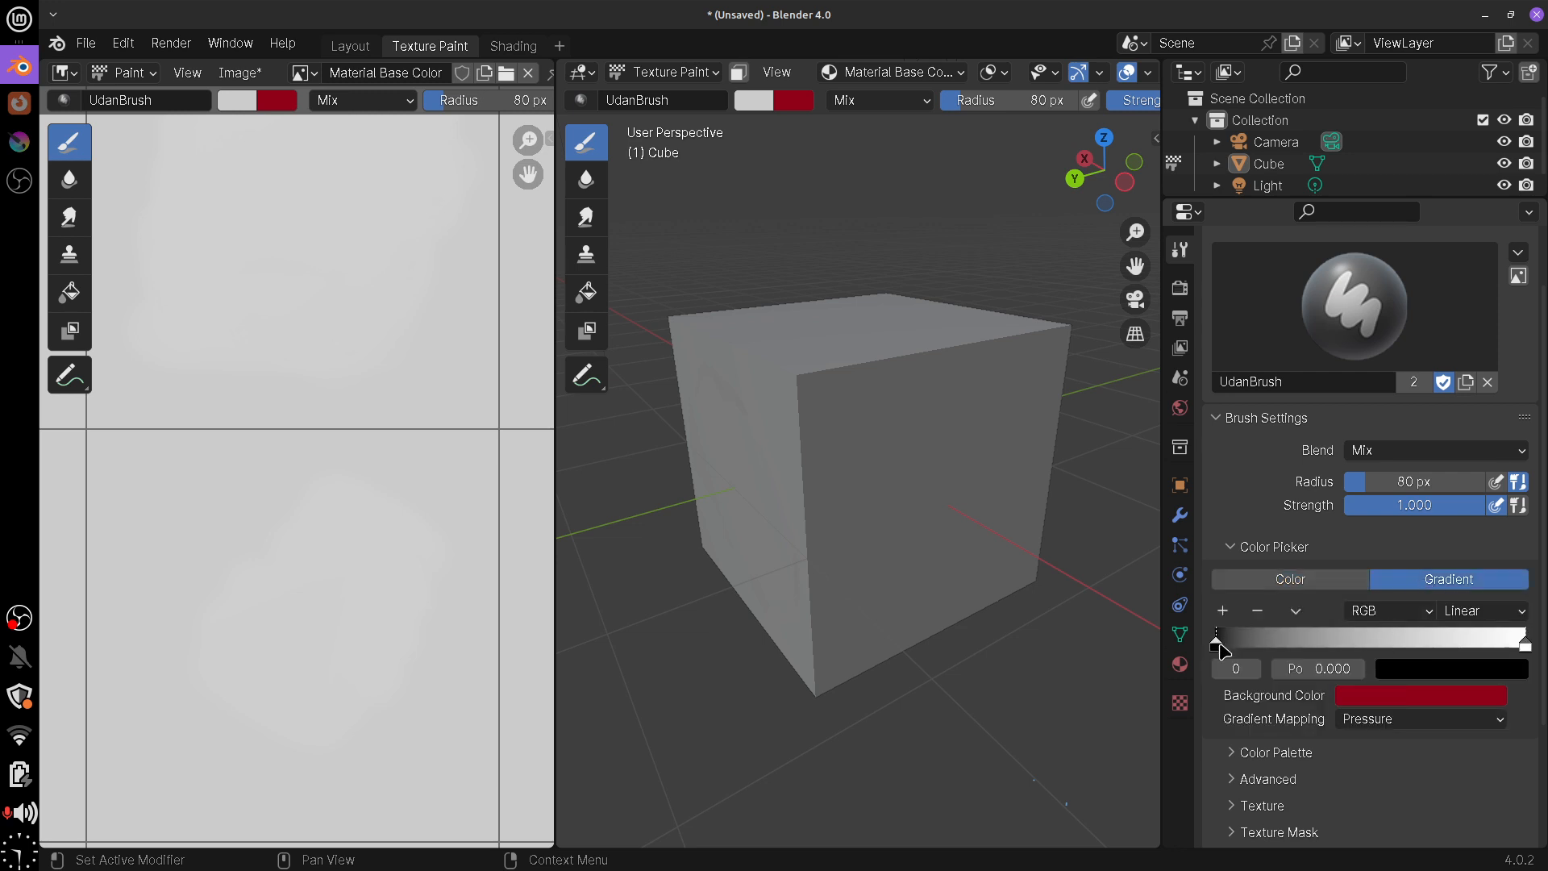
pyautogui.moveTo(1223, 651)
pyautogui.mouseDown()
pyautogui.moveTo(1419, 651)
pyautogui.moveTo(1217, 651)
pyautogui.mouseUp()
pyautogui.moveTo(1508, 650)
pyautogui.mouseDown()
pyautogui.moveTo(1468, 645)
pyautogui.moveTo(1526, 645)
pyautogui.mouseUp()
pyautogui.moveTo(1219, 645)
pyautogui.mouseDown()
pyautogui.moveTo(1286, 655)
pyautogui.moveTo(1200, 651)
pyautogui.mouseUp()
# Set the gradient brush's Background Color to white
pyautogui.click(1419, 698)
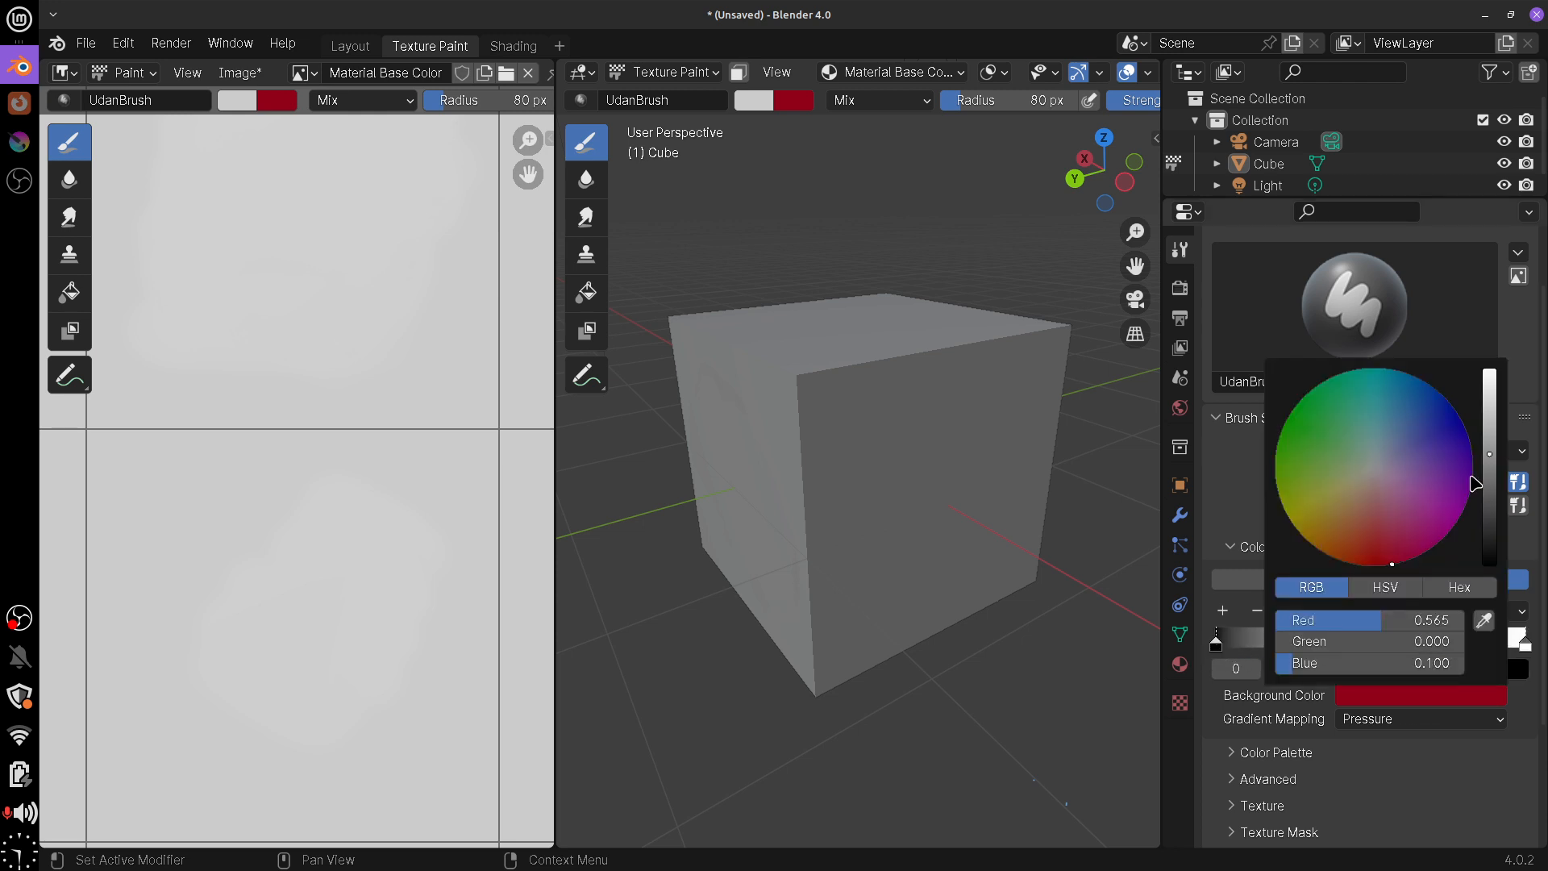
pyautogui.moveTo(1490, 454); pyautogui.dragTo(1489, 371)
pyautogui.click(1375, 466)
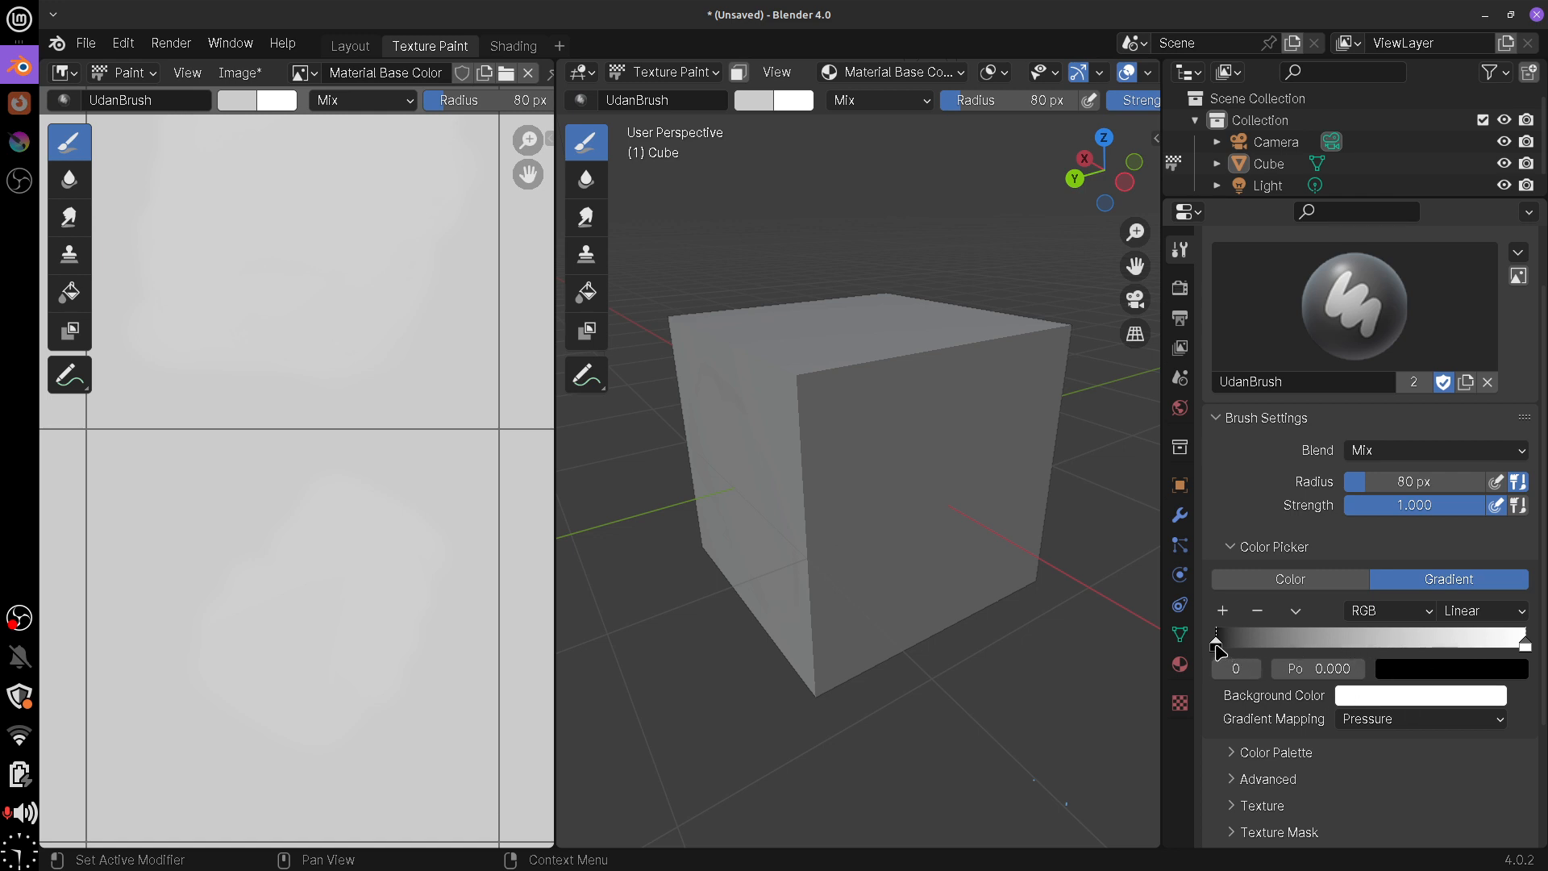
# Set the colour of the gradient's first stop to bright green
pyautogui.moveTo(1216, 645)
pyautogui.mouseDown()
pyautogui.moveTo(1234, 640)
pyautogui.moveTo(1207, 644)
pyautogui.mouseUp()
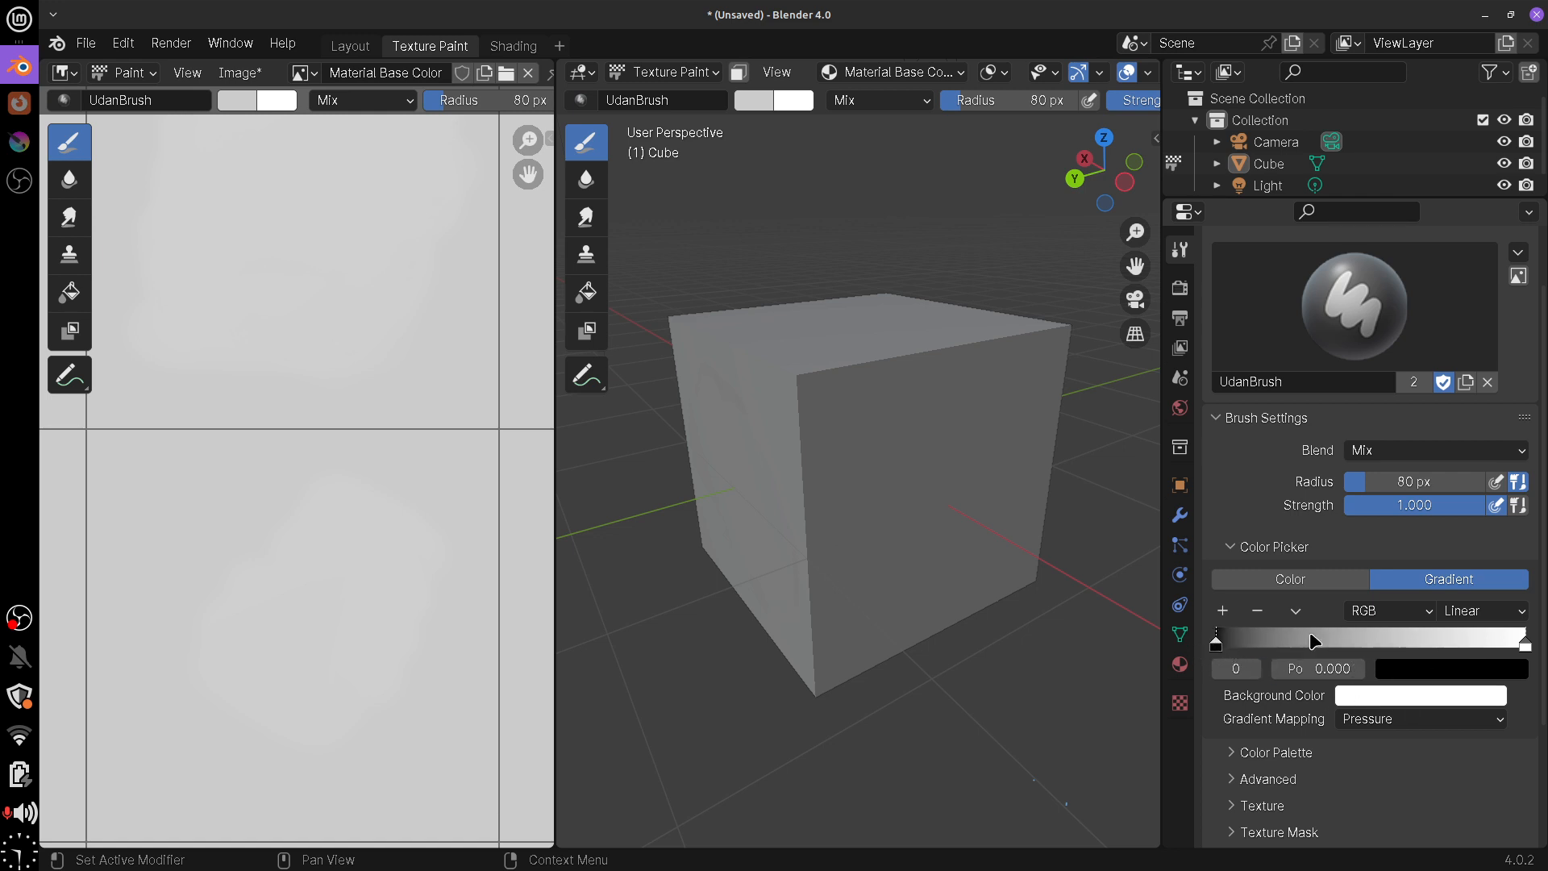
pyautogui.click(1420, 676)
pyautogui.moveTo(1511, 508); pyautogui.dragTo(1511, 386)
pyautogui.click(1316, 355)
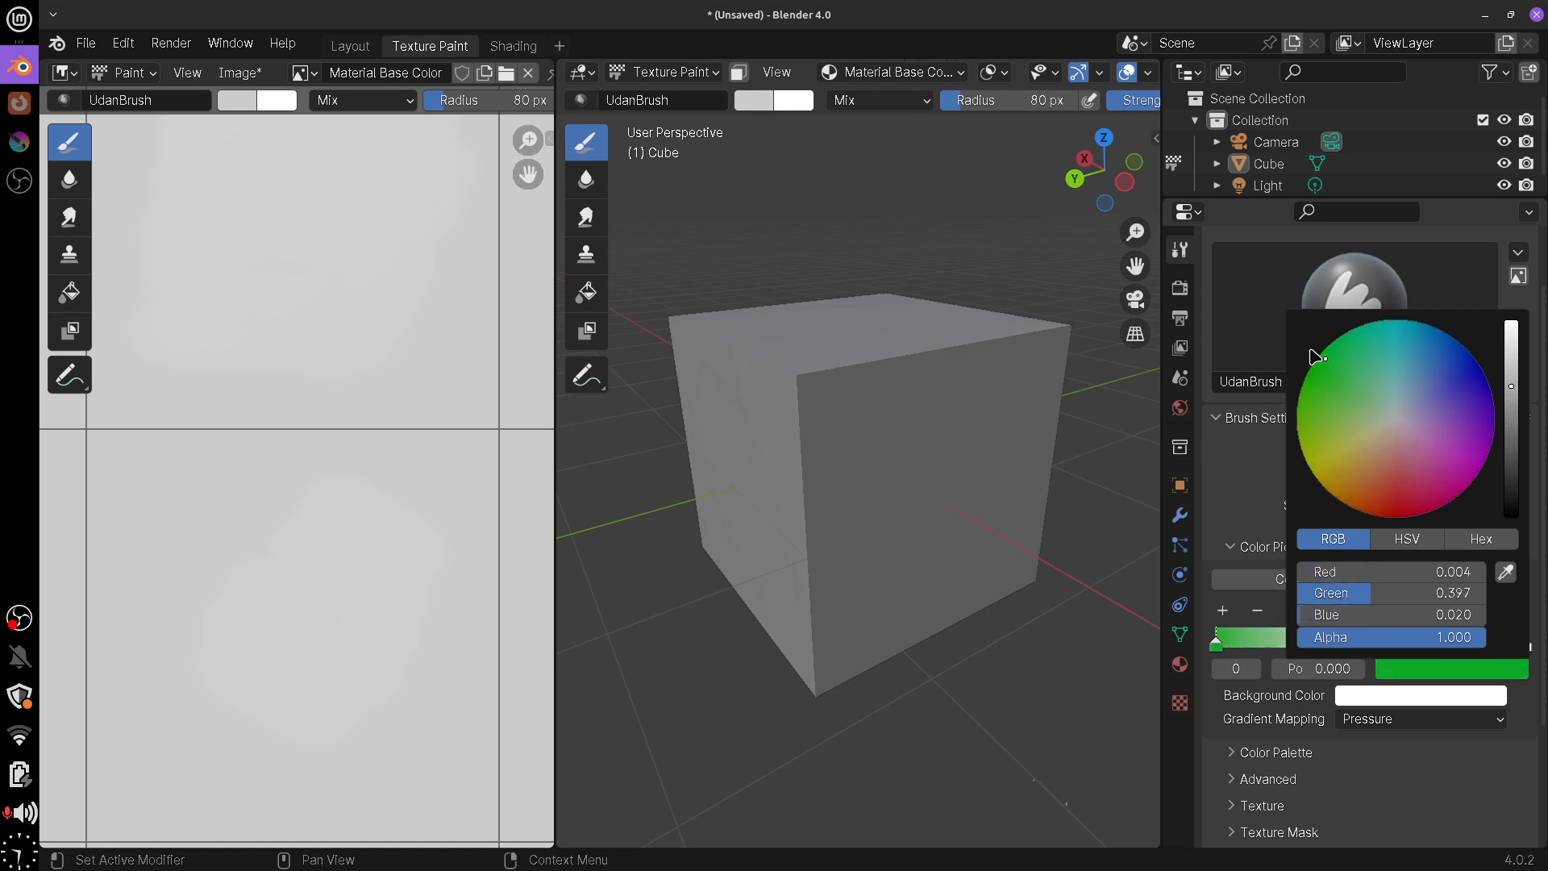
pyautogui.scroll(7, 1371, 358)
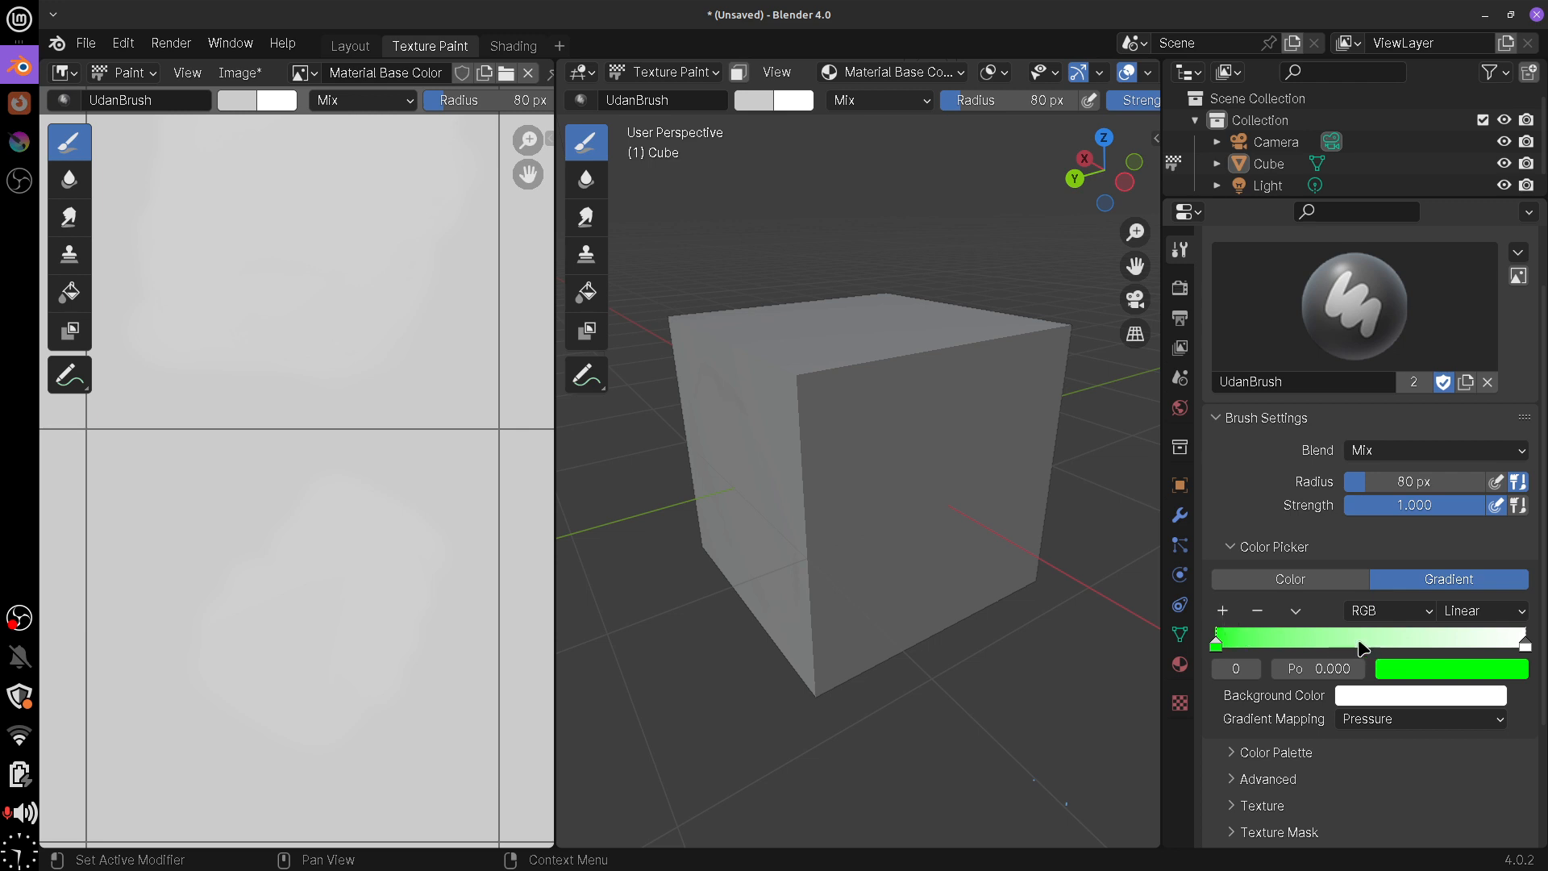
# Add a middle stop to the gradient and cycle through stops 0, 1 and 2, ending on stop 1
pyautogui.click(1224, 613)
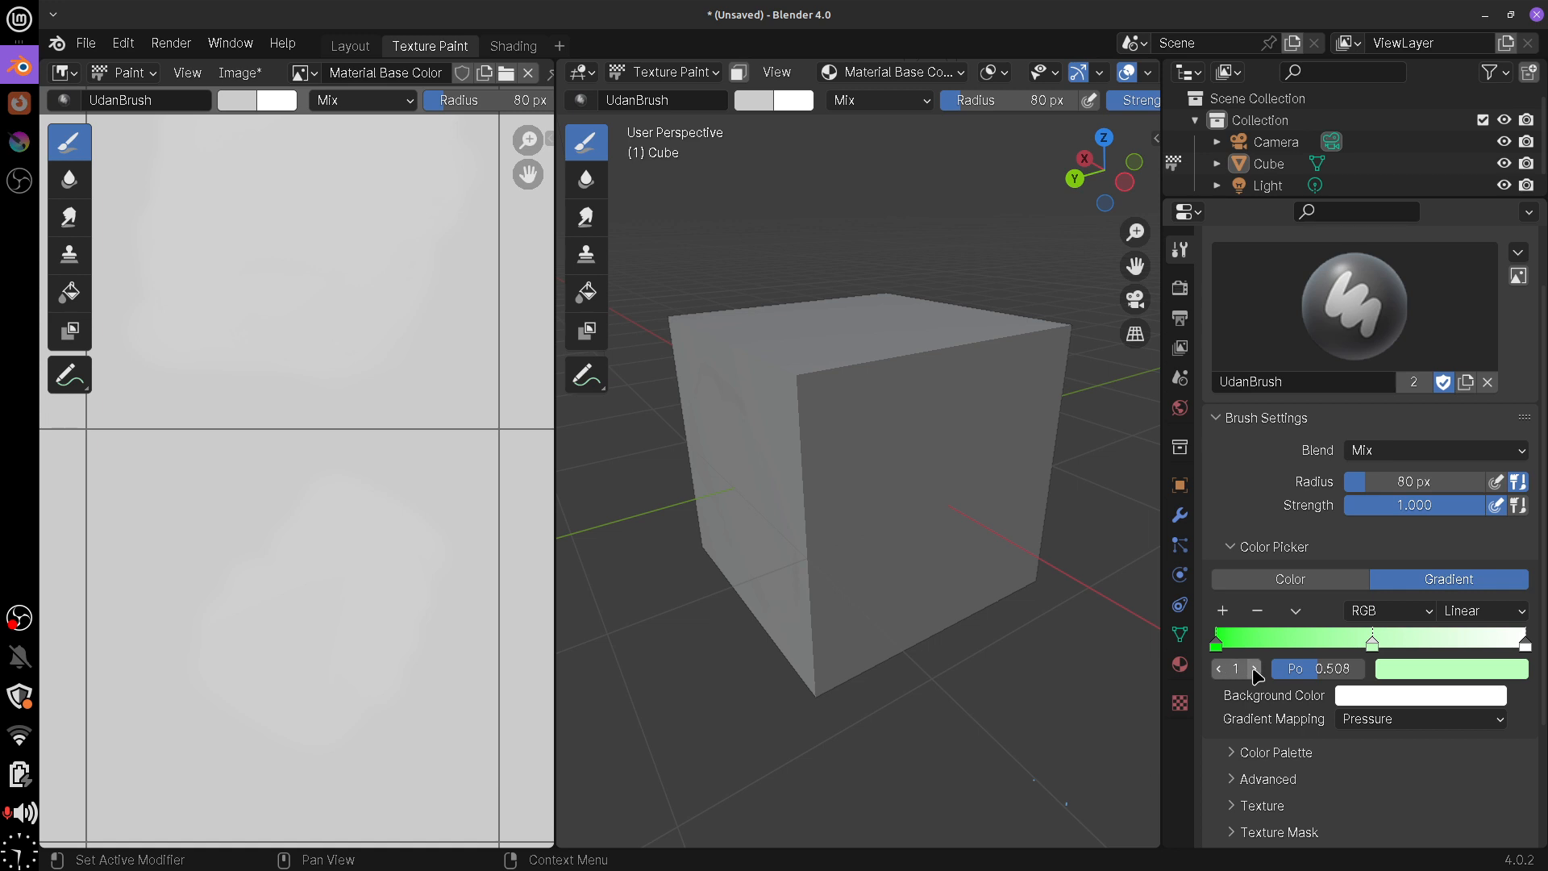
pyautogui.click(1219, 670)
pyautogui.click(1255, 669)
pyautogui.click(1256, 669)
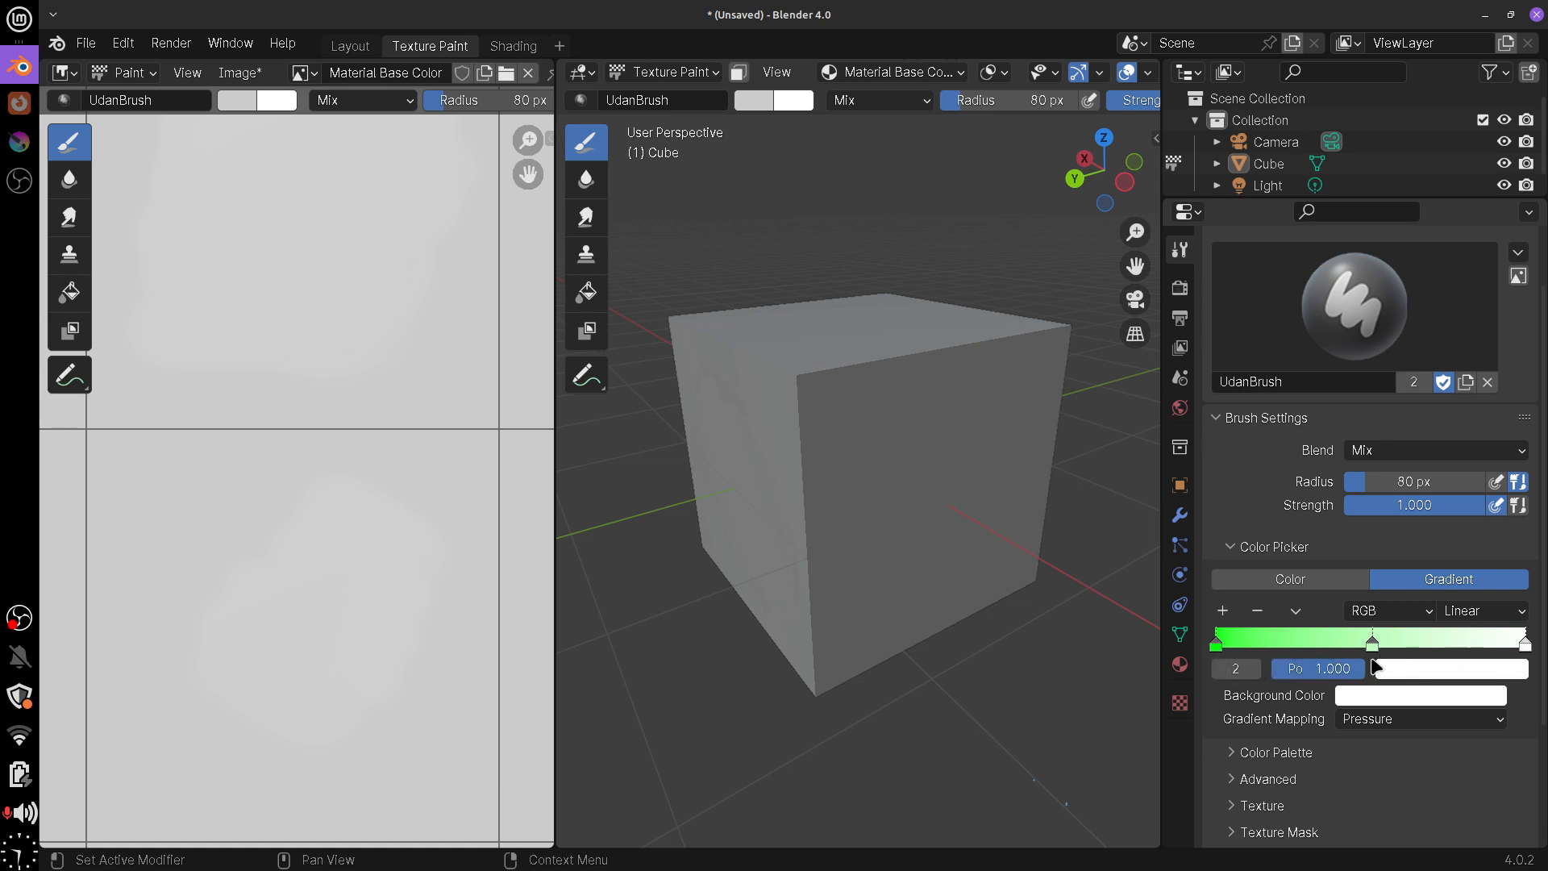
pyautogui.click(1219, 670)
pyautogui.click(1219, 670)
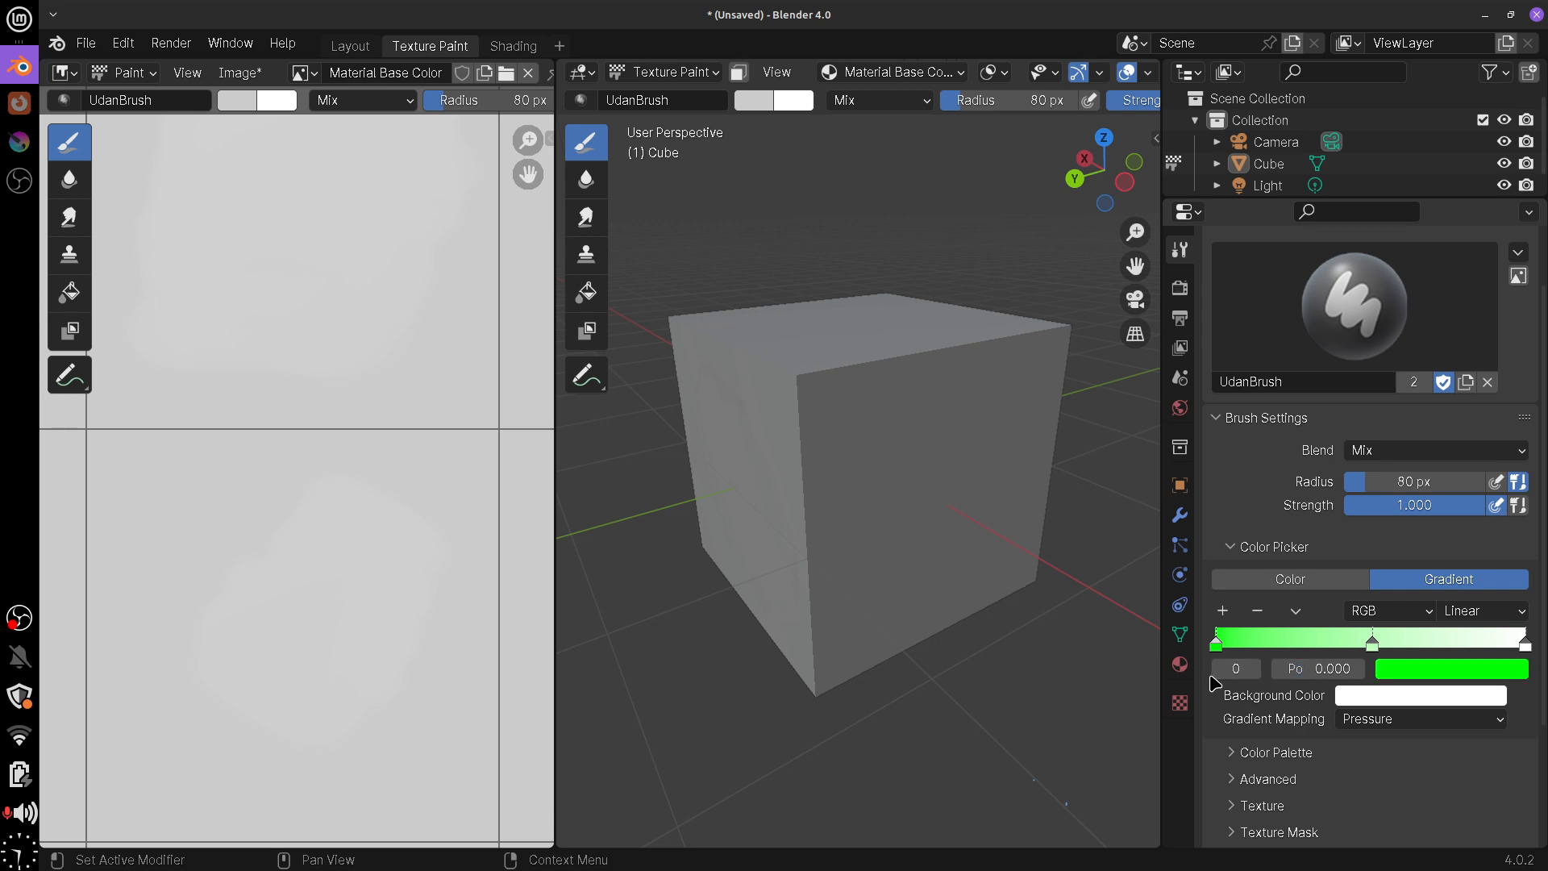
pyautogui.click(1256, 669)
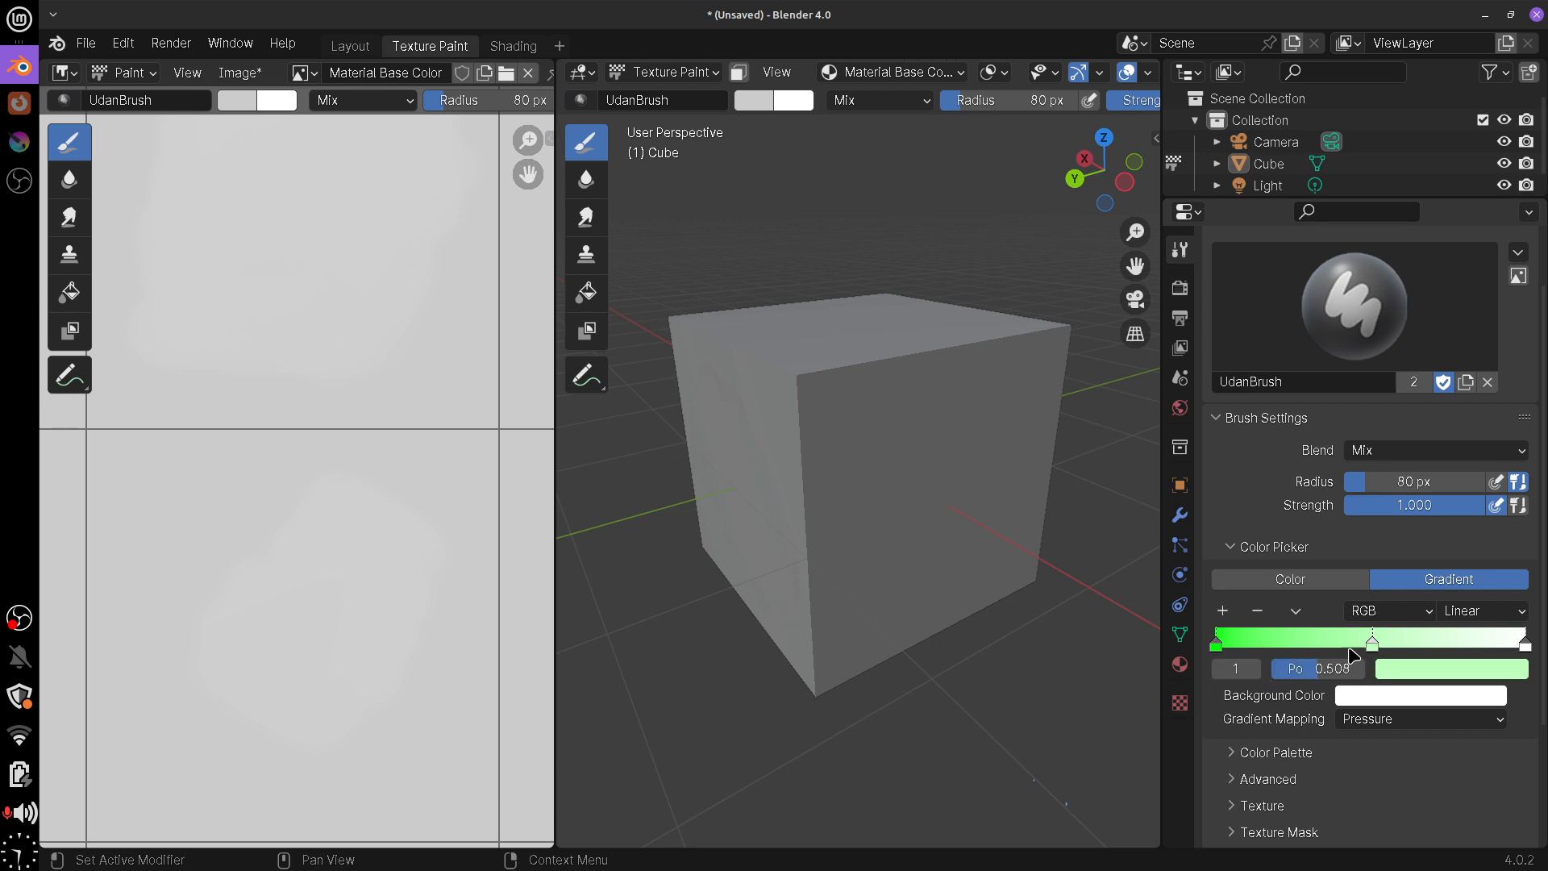
# Try red for the gradient's middle stop, then set that stop's colour to blue
pyautogui.click(1217, 645)
pyautogui.click(1372, 645)
pyautogui.click(1429, 676)
pyautogui.moveTo(1365, 433); pyautogui.dragTo(1405, 516)
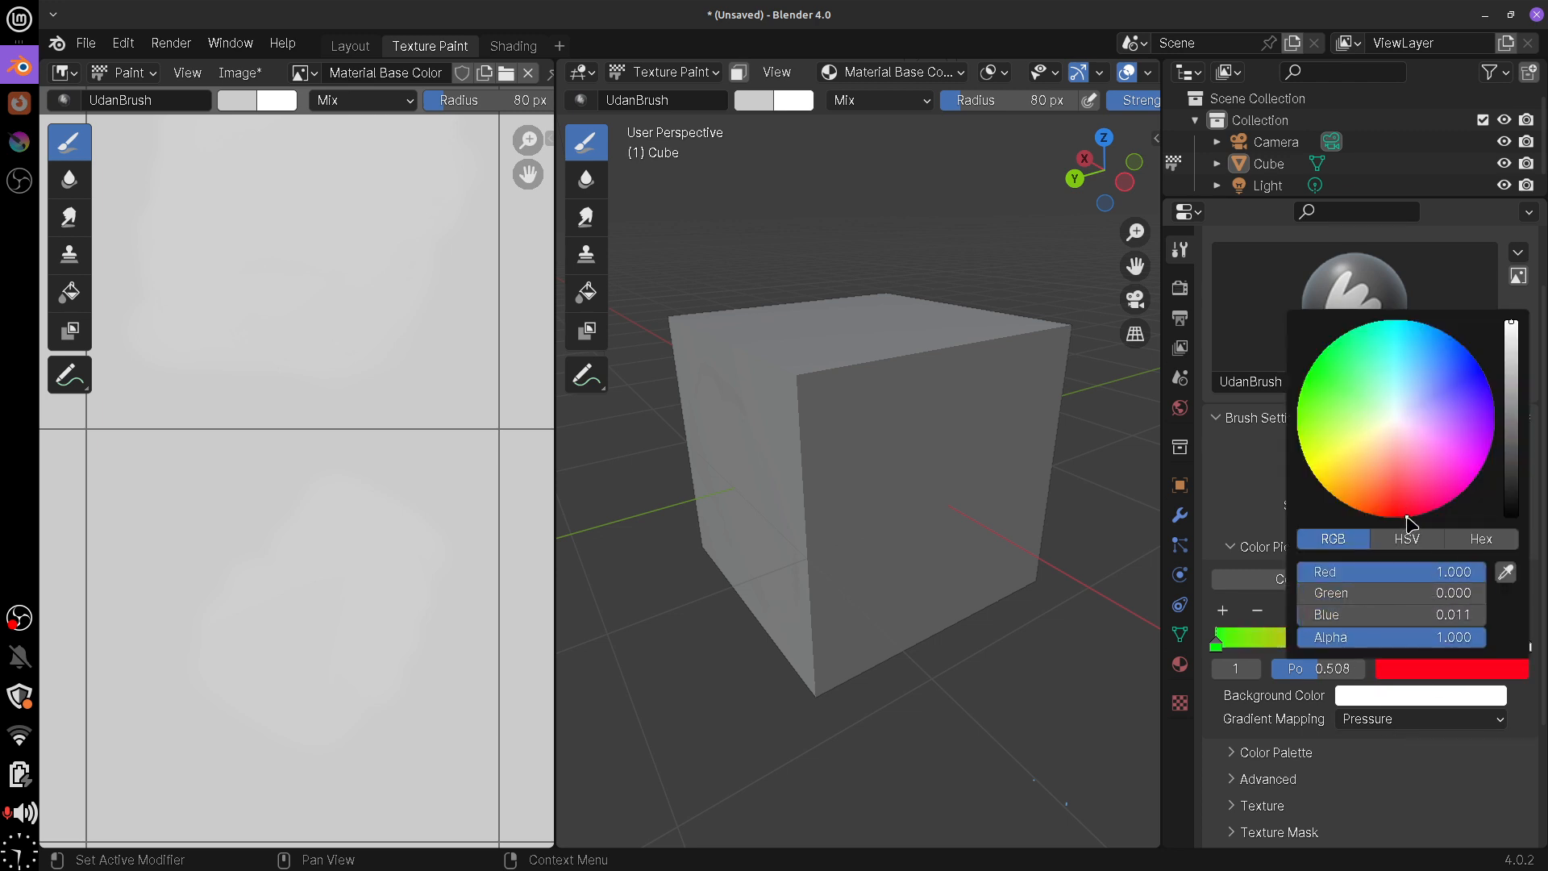
pyautogui.click(1490, 674)
pyautogui.moveTo(1432, 471); pyautogui.dragTo(1478, 316)
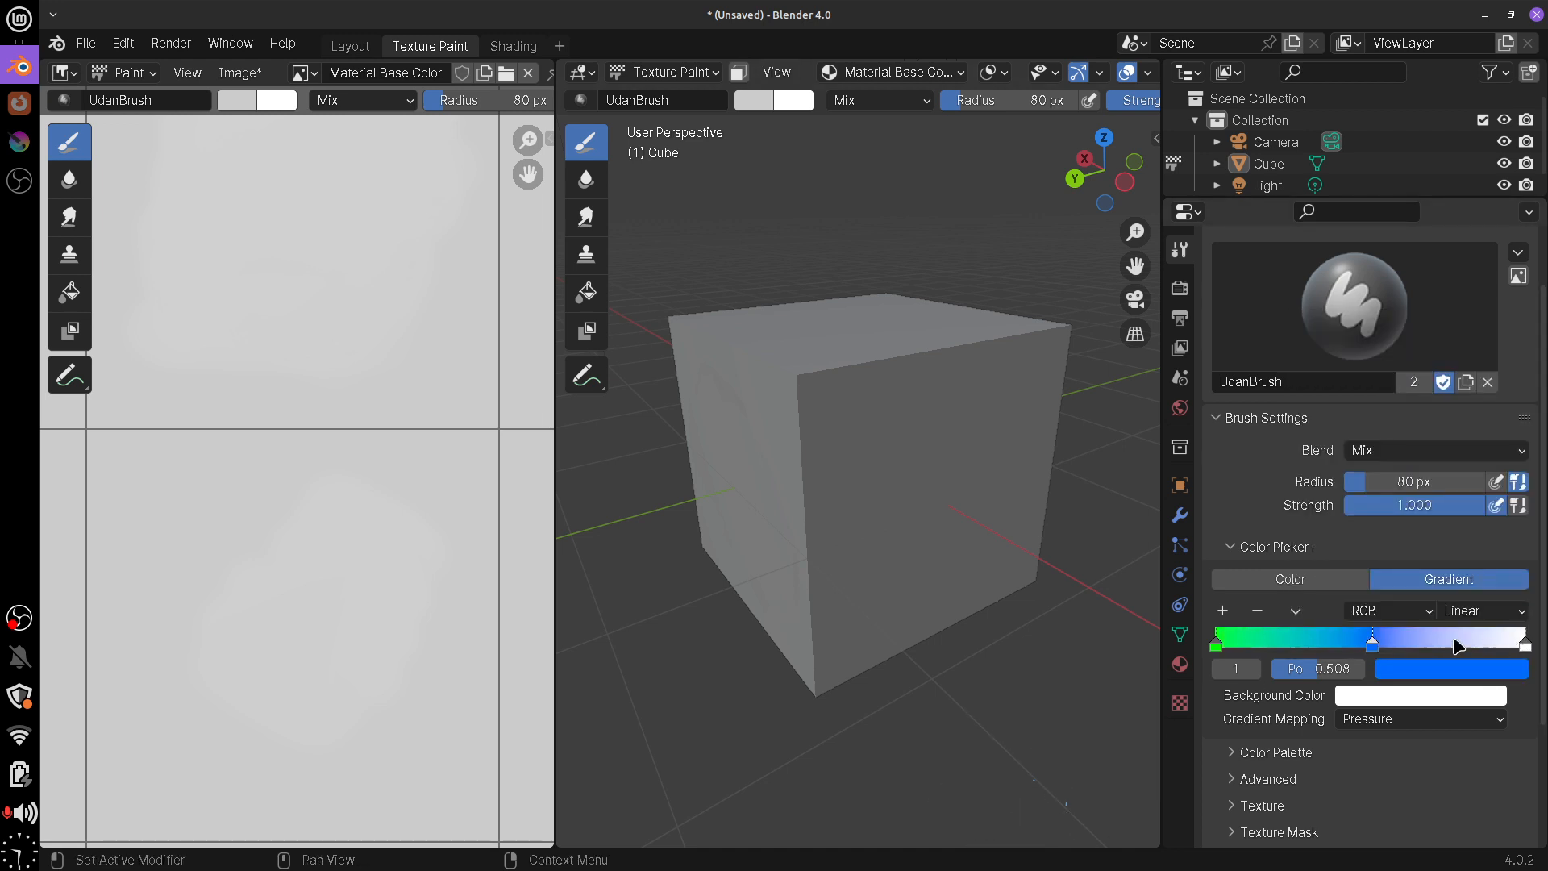
# Set the colour of the gradient's last stop to pure red
pyautogui.click(1523, 645)
pyautogui.click(1490, 674)
pyautogui.moveTo(1395, 493); pyautogui.dragTo(1395, 518)
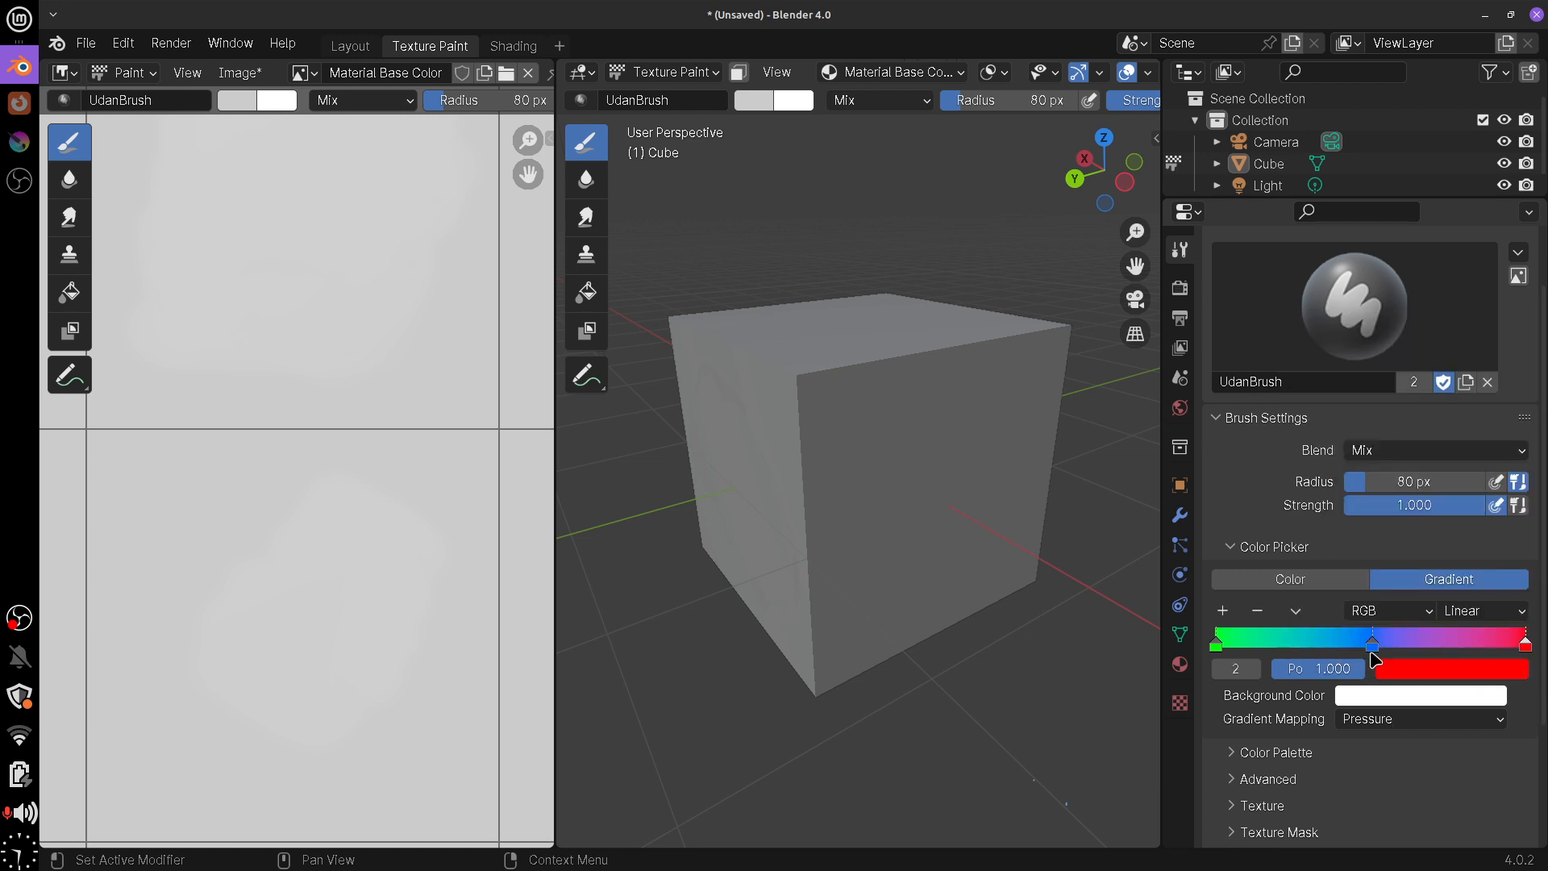
# Move the gradient's blue middle stop to position 0.487
pyautogui.moveTo(1371, 642); pyautogui.dragTo(1367, 642)
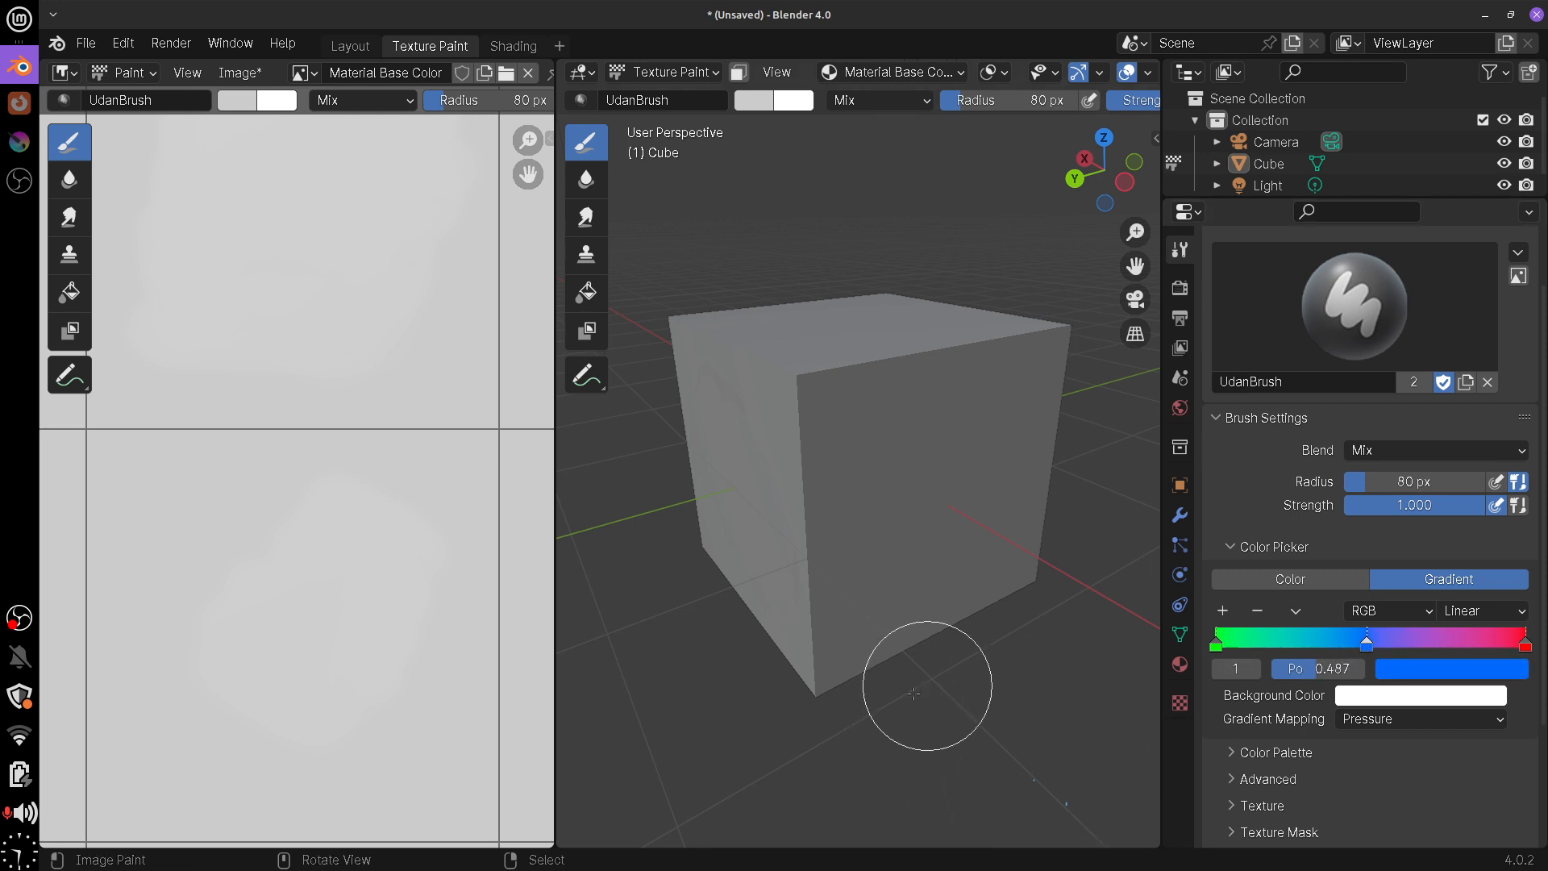
pyautogui.moveTo(926, 663); pyautogui.dragTo(1063, 699, button='middle')
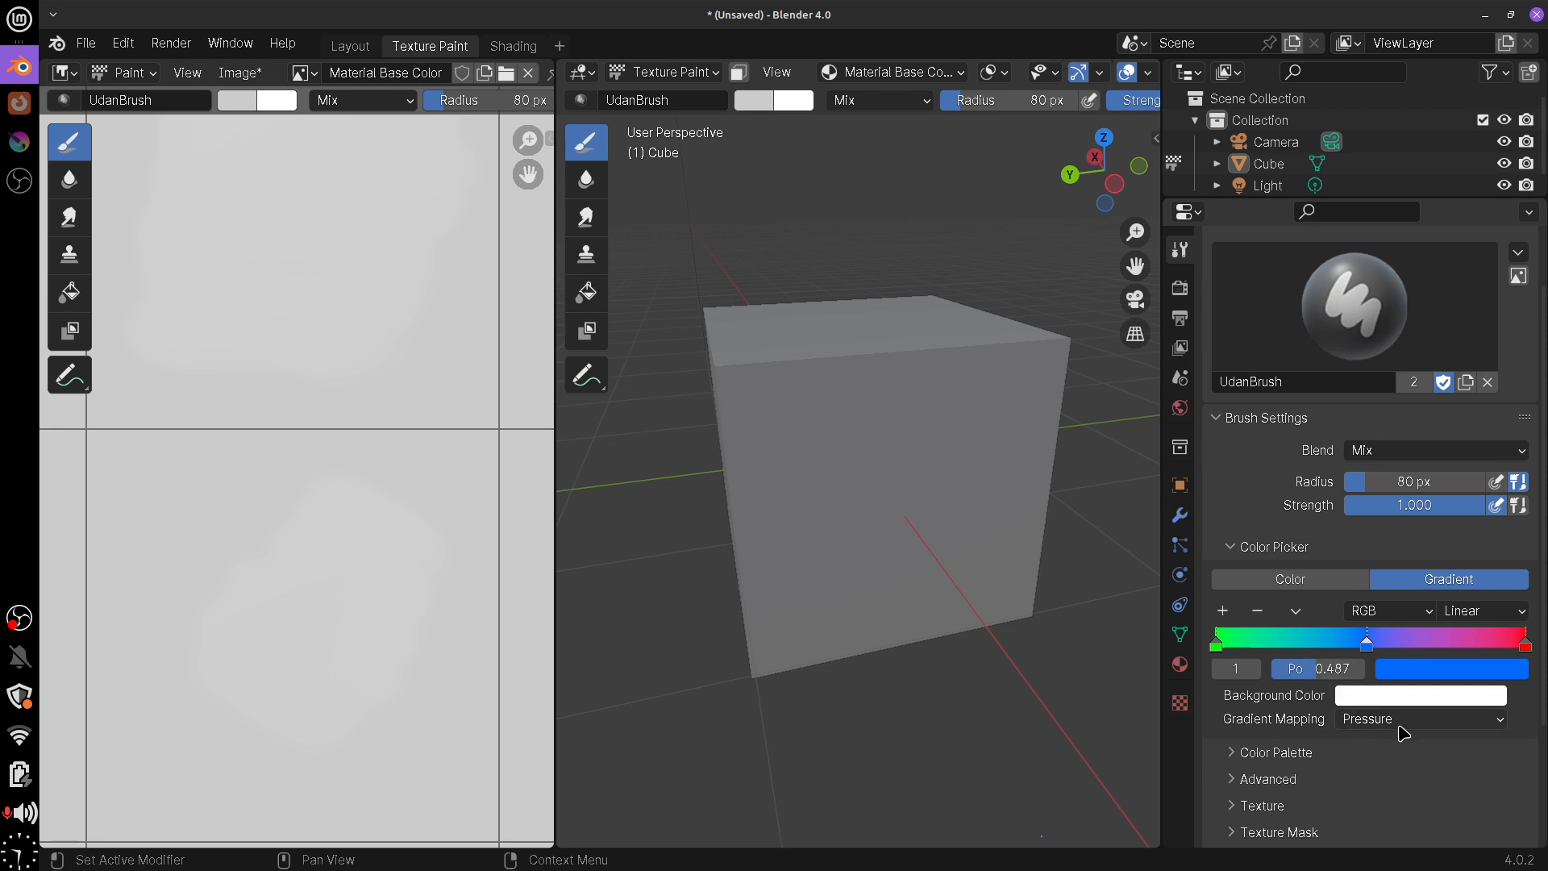
pyautogui.moveTo(828, 449); pyautogui.dragTo(777, 494, button='middle')
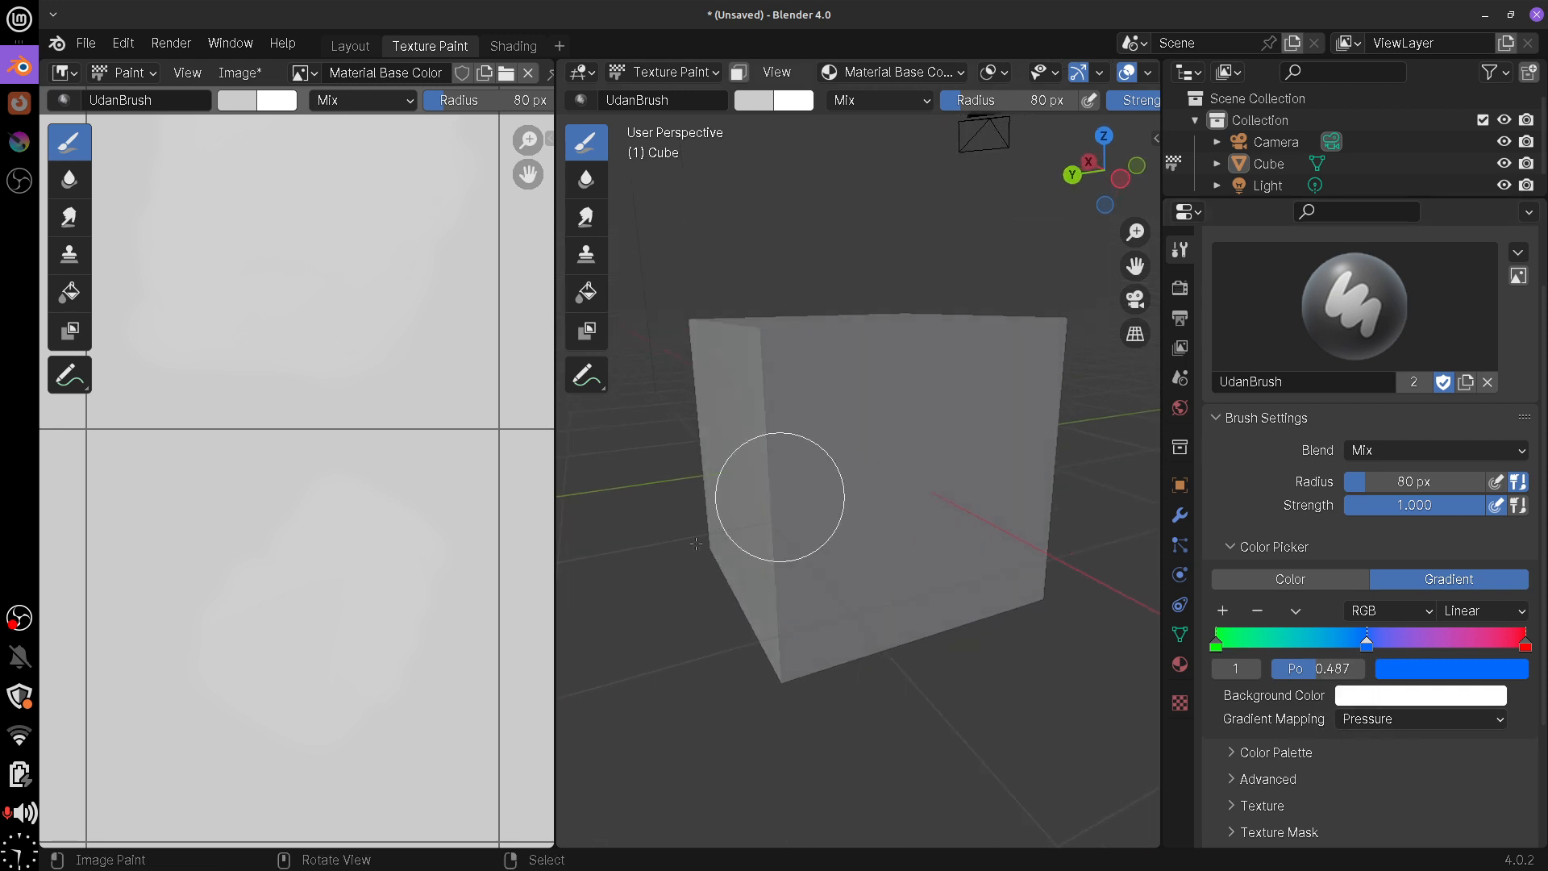
# Try a vertical gradient stroke on the texture image, undo it, and reduce the brush radius to 30 px
pyautogui.moveTo(209, 698); pyautogui.dragTo(236, 463)
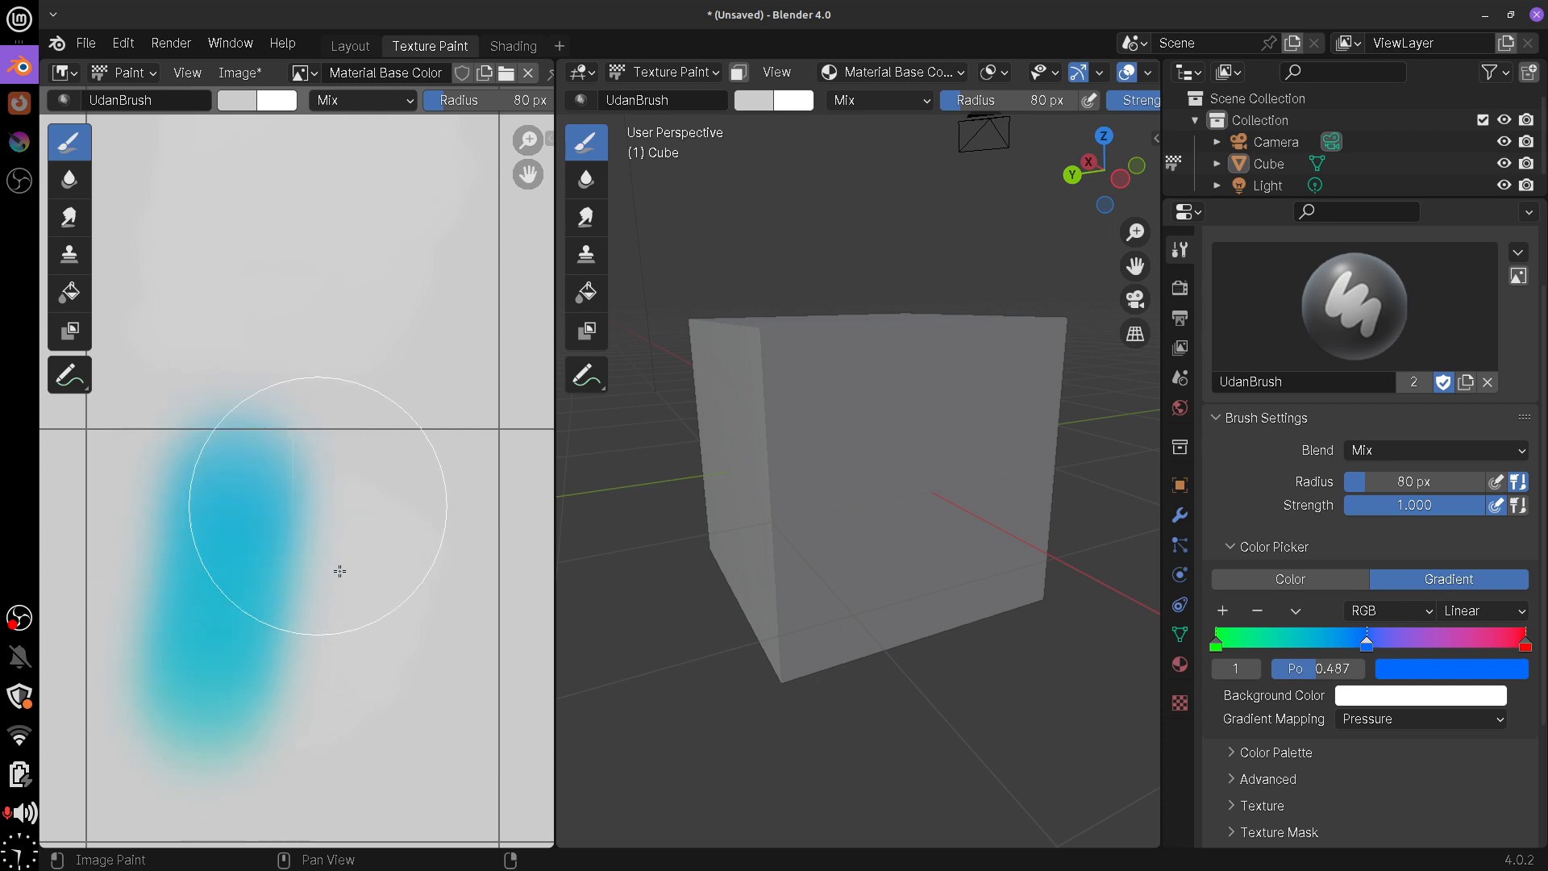
pyautogui.hotkey('ctrl', 'z')
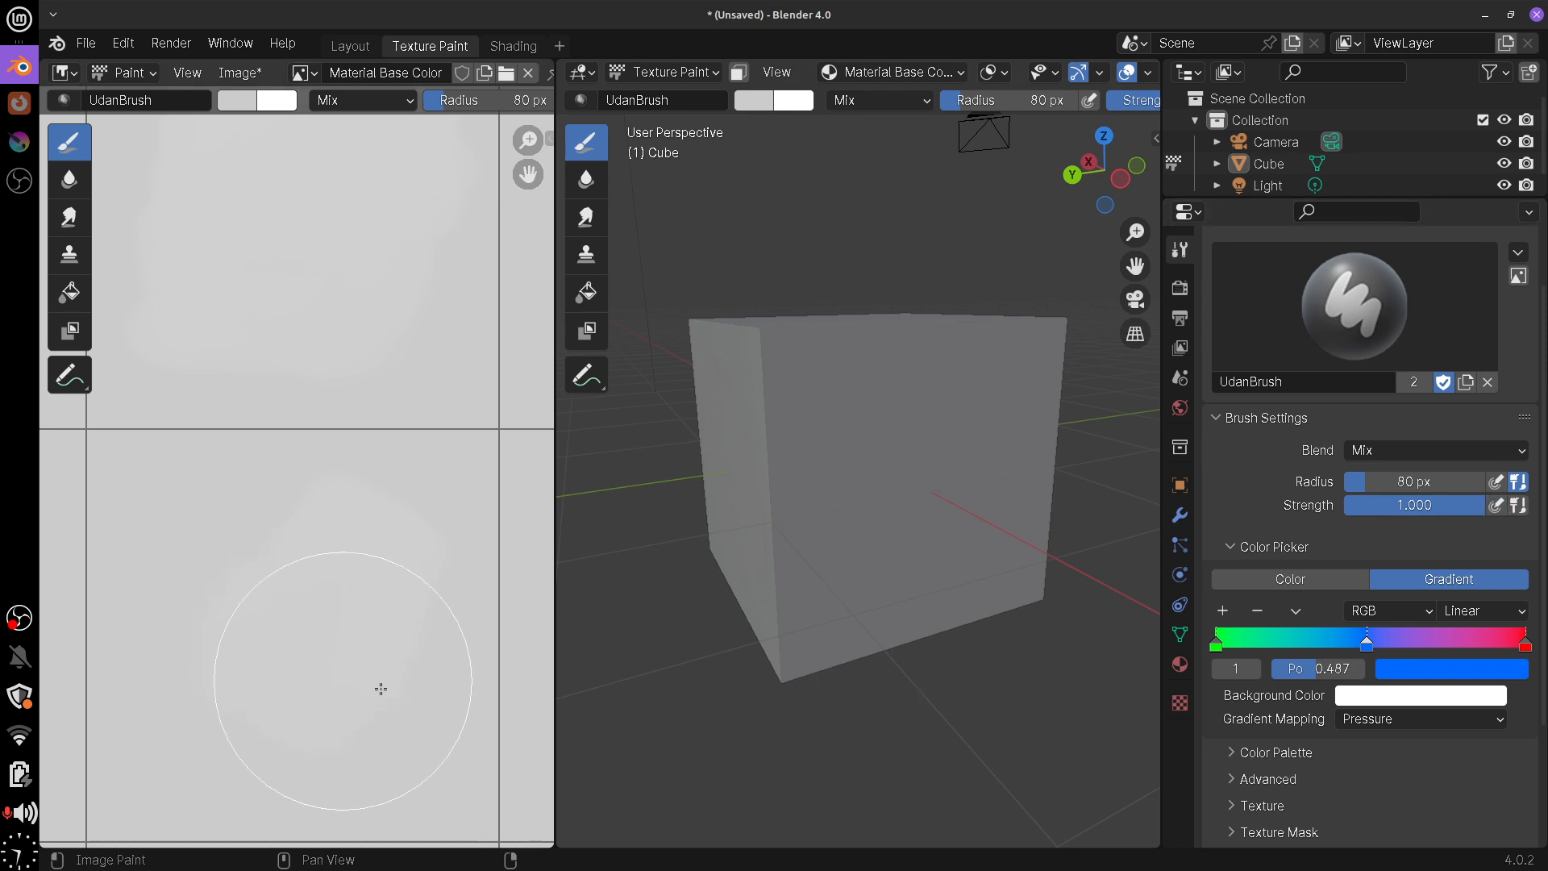
pyautogui.press('f')
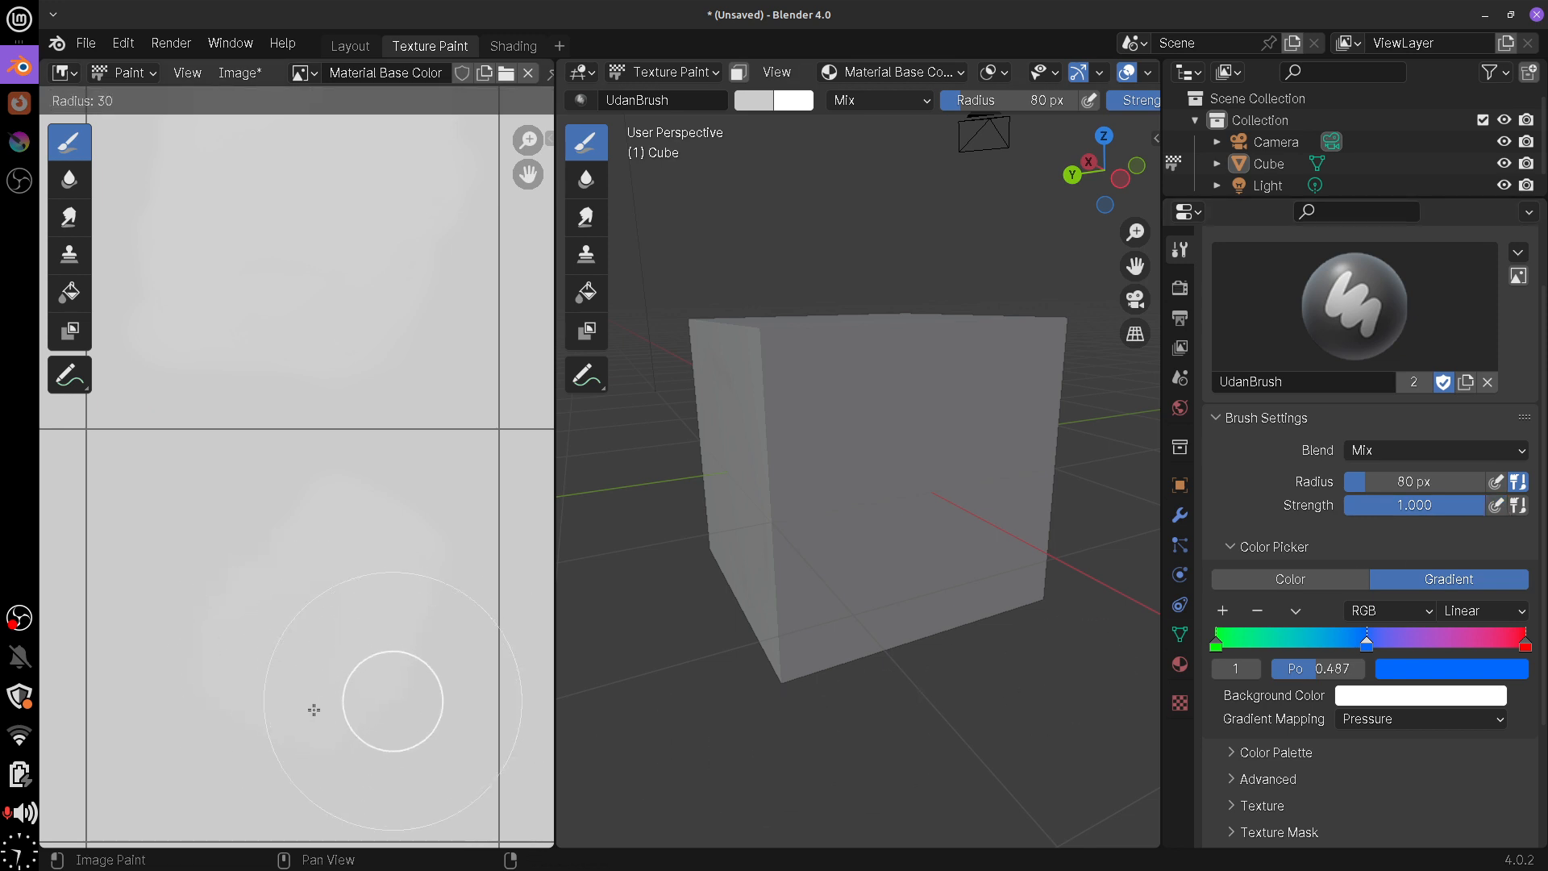
pyautogui.click(314, 710)
# Test the pressure-mapped gradient with long vertical strokes and a cluster of shorter strokes on the texture image
pyautogui.moveTo(172, 753)
pyautogui.mouseDown()
pyautogui.moveTo(173, 735)
pyautogui.moveTo(175, 776)
pyautogui.moveTo(182, 340)
pyautogui.mouseUp()
pyautogui.hotkey('ctrl', 'z')
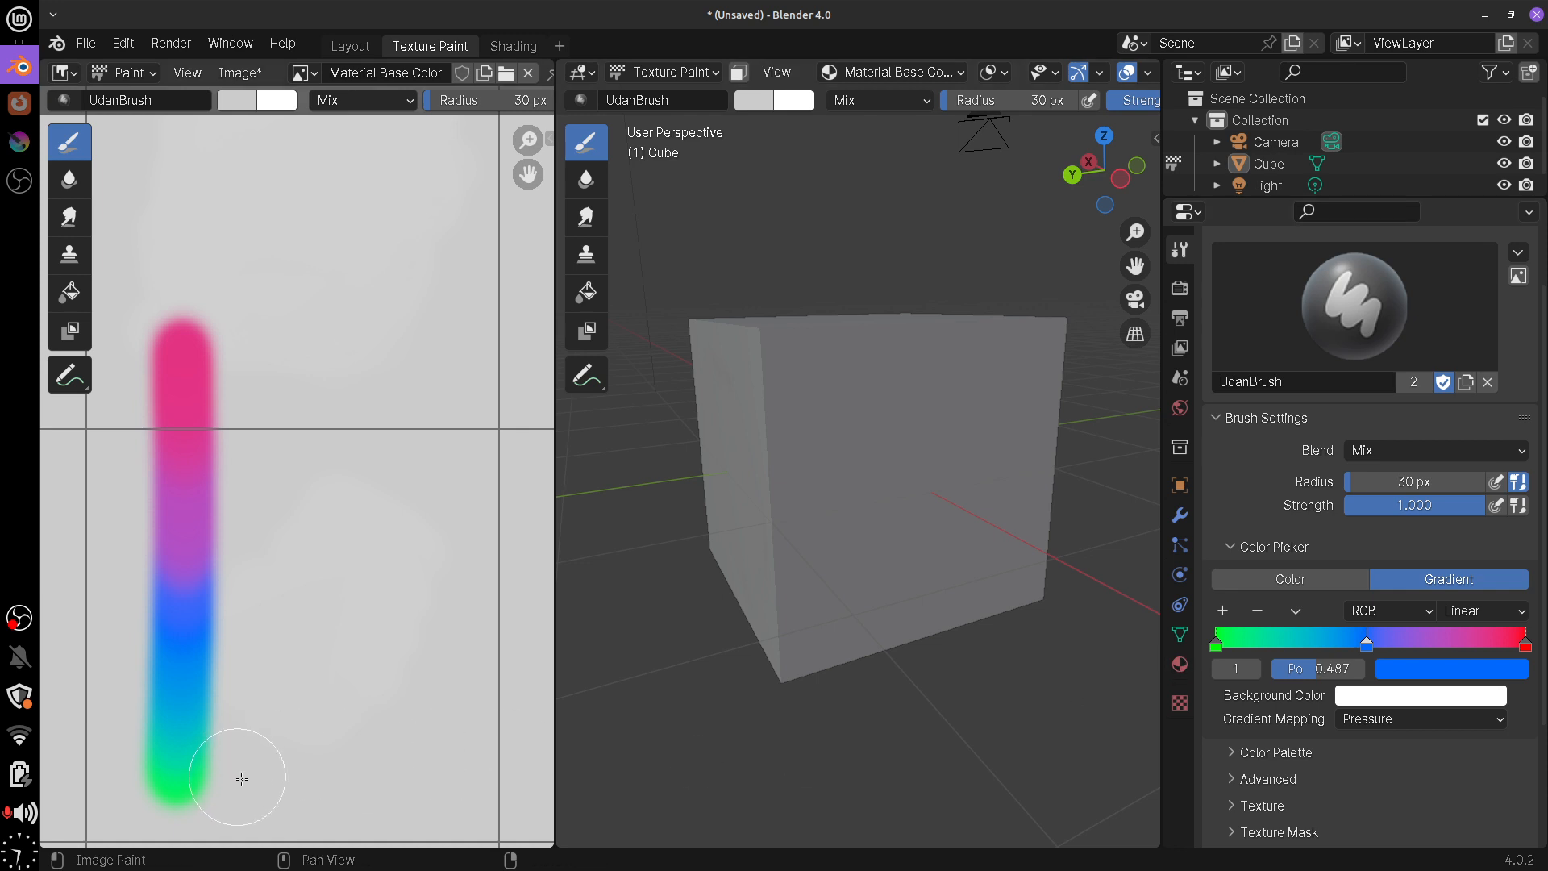
pyautogui.moveTo(242, 778); pyautogui.dragTo(278, 346)
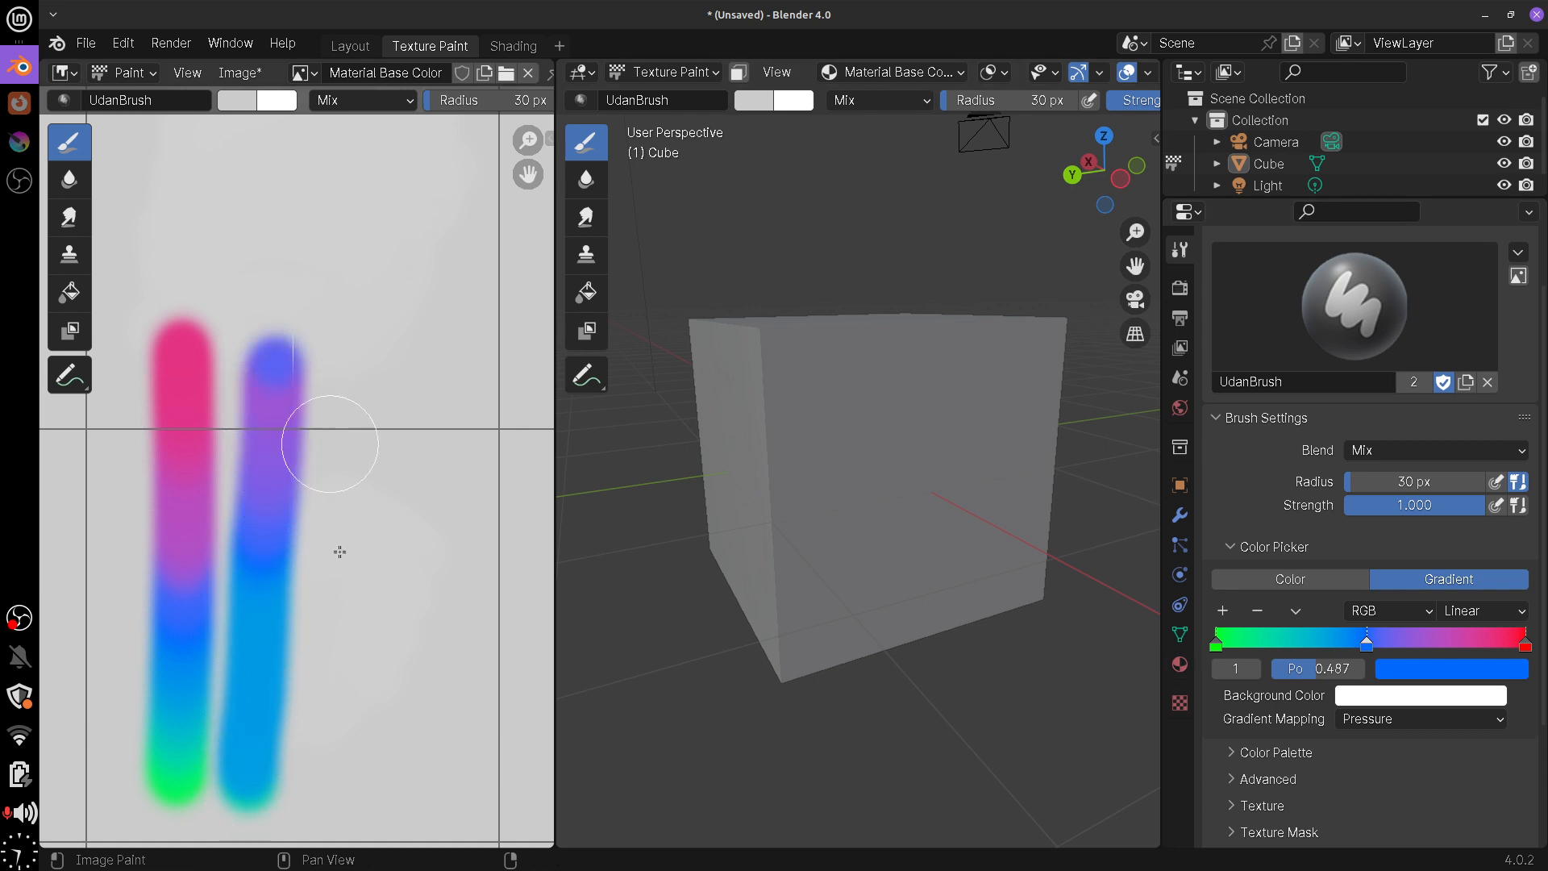
pyautogui.moveTo(348, 768)
pyautogui.mouseDown()
pyautogui.moveTo(355, 603)
pyautogui.moveTo(379, 724)
pyautogui.moveTo(360, 550)
pyautogui.moveTo(379, 691)
pyautogui.moveTo(407, 691)
pyautogui.moveTo(449, 650)
pyautogui.moveTo(400, 545)
pyautogui.moveTo(234, 702)
pyautogui.moveTo(489, 668)
pyautogui.mouseUp()
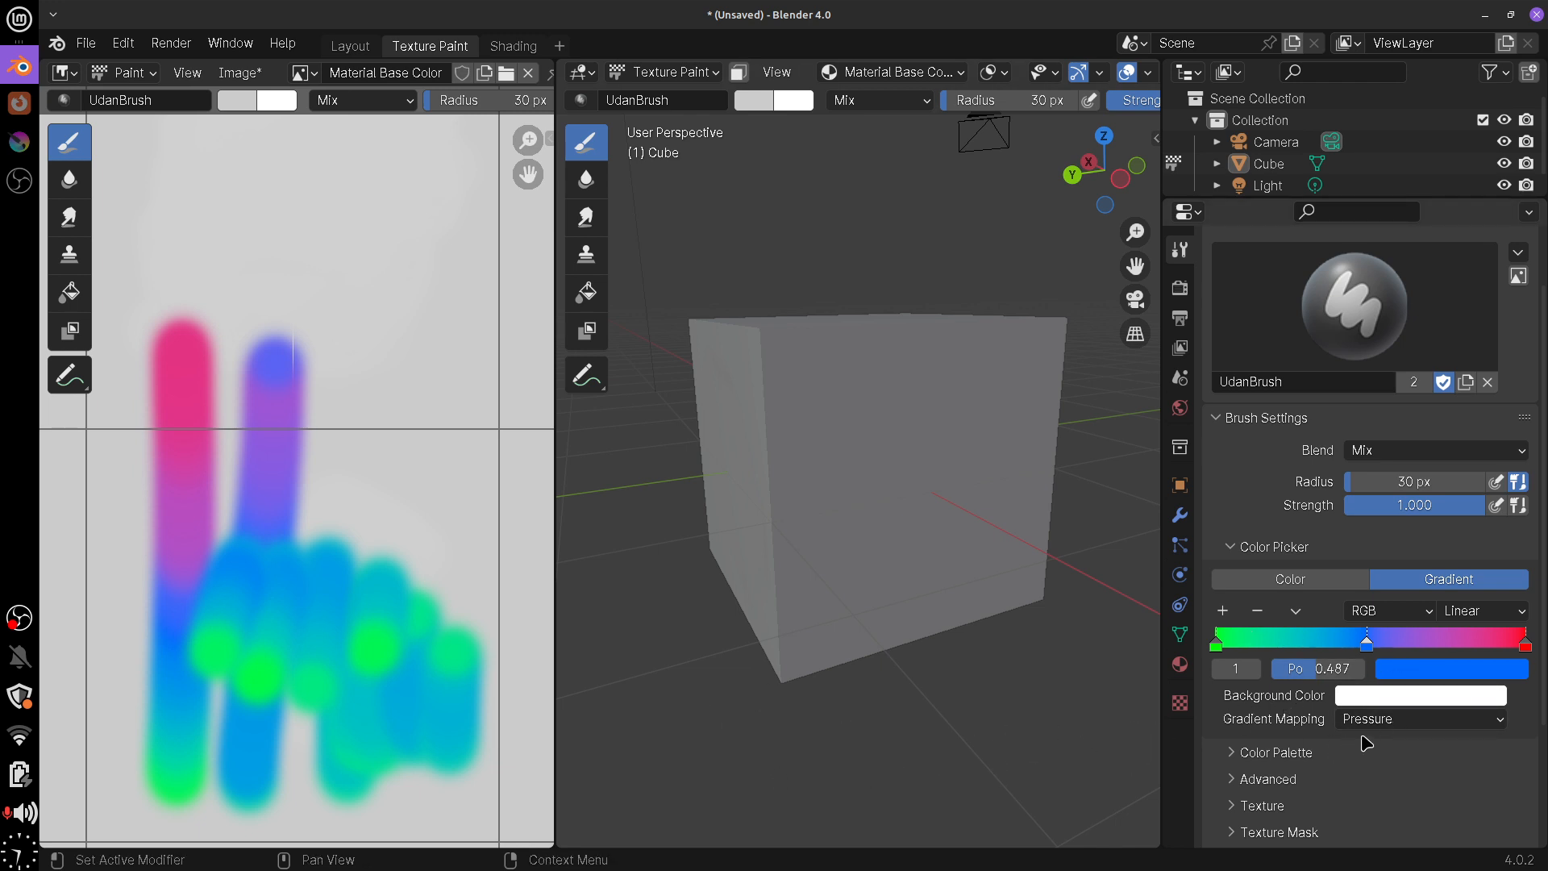
# Undo all the pressure-mapped gradient strokes on the texture image
pyautogui.click(1398, 720)
pyautogui.hotkey('ctrl', 'z')
pyautogui.hotkey('ctrl', 'z')
pyautogui.hotkey('ctrl', 'z')
pyautogui.hotkey('ctrl', 'z')
pyautogui.hotkey('ctrl', 'z')
pyautogui.hotkey('ctrl', 'z')
pyautogui.hotkey('ctrl', 'z')
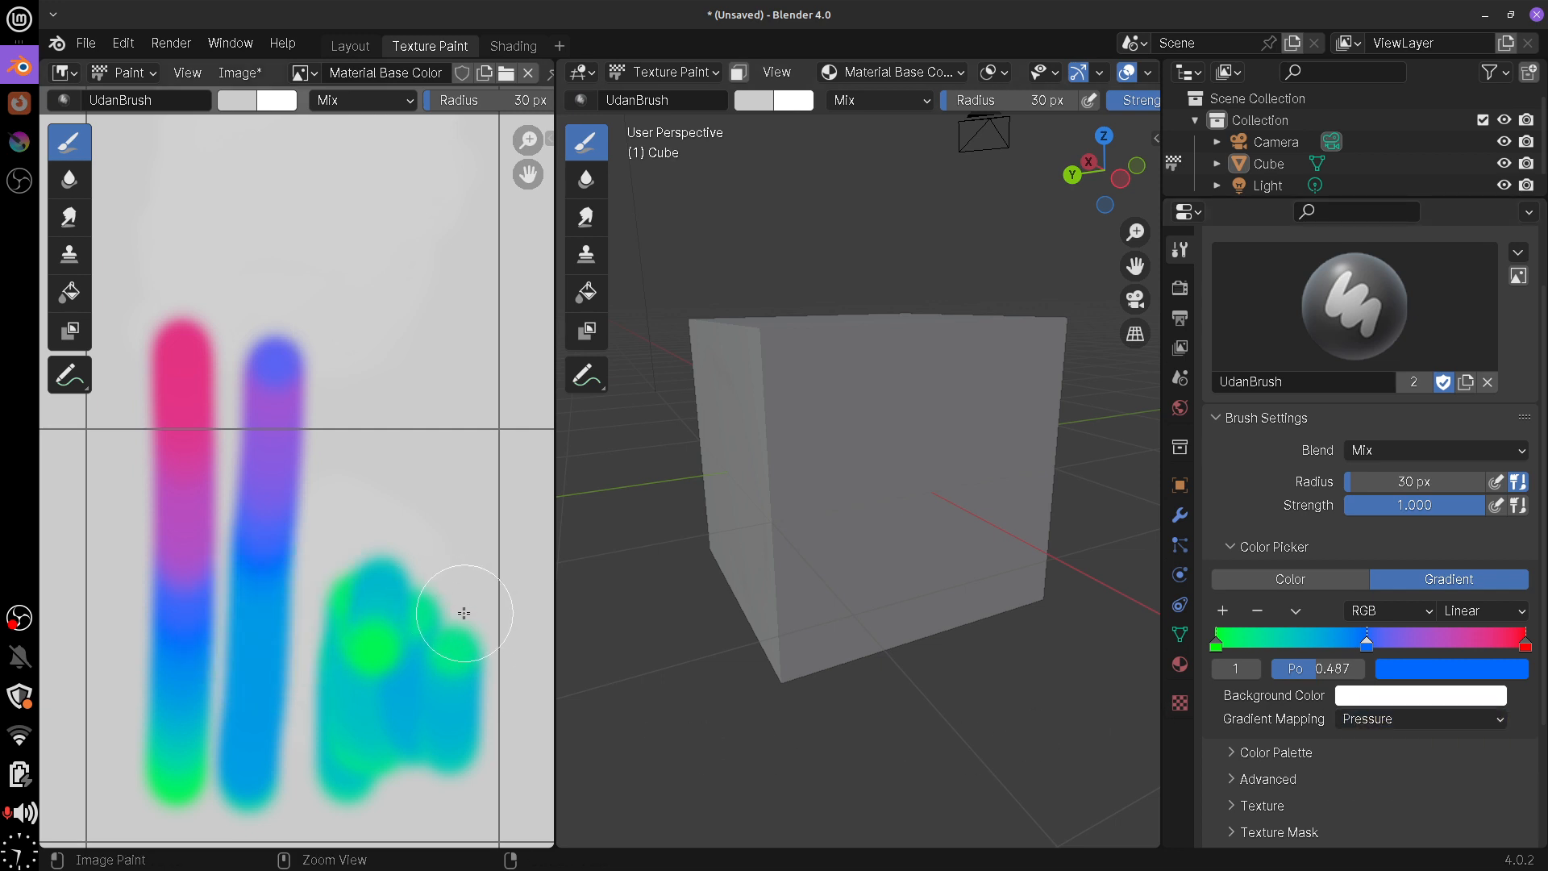
pyautogui.hotkey('ctrl', 'z')
pyautogui.hotkey('ctrl', 'z')
pyautogui.hotkey('ctrl', 'z')
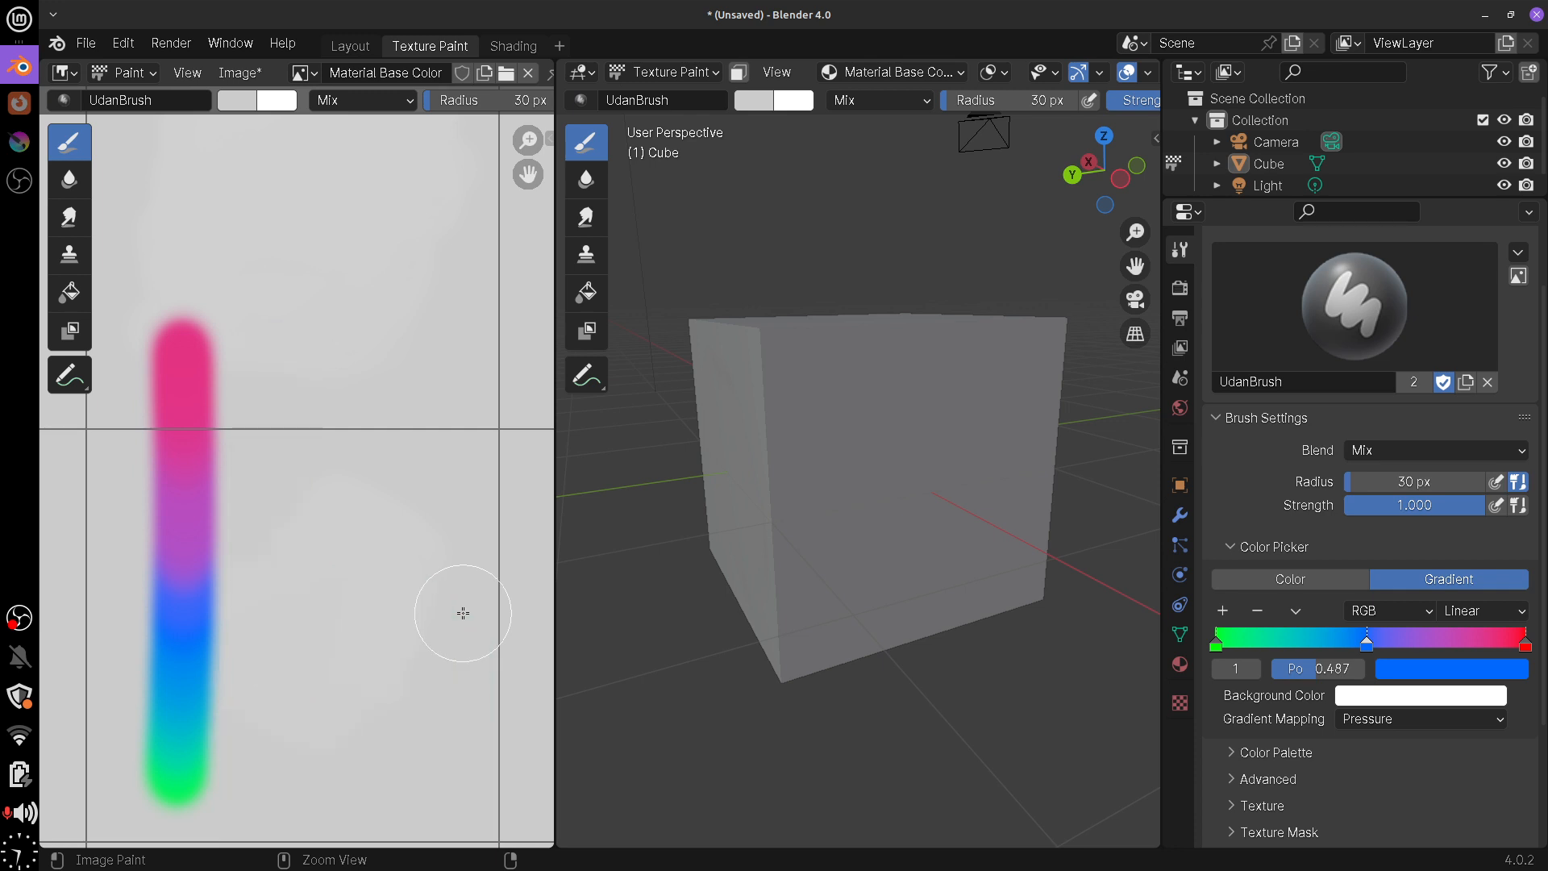
# Set the gradient mapping to Repeat and try a zigzag stroke on the texture image, undoing the stroke
pyautogui.click(1407, 720)
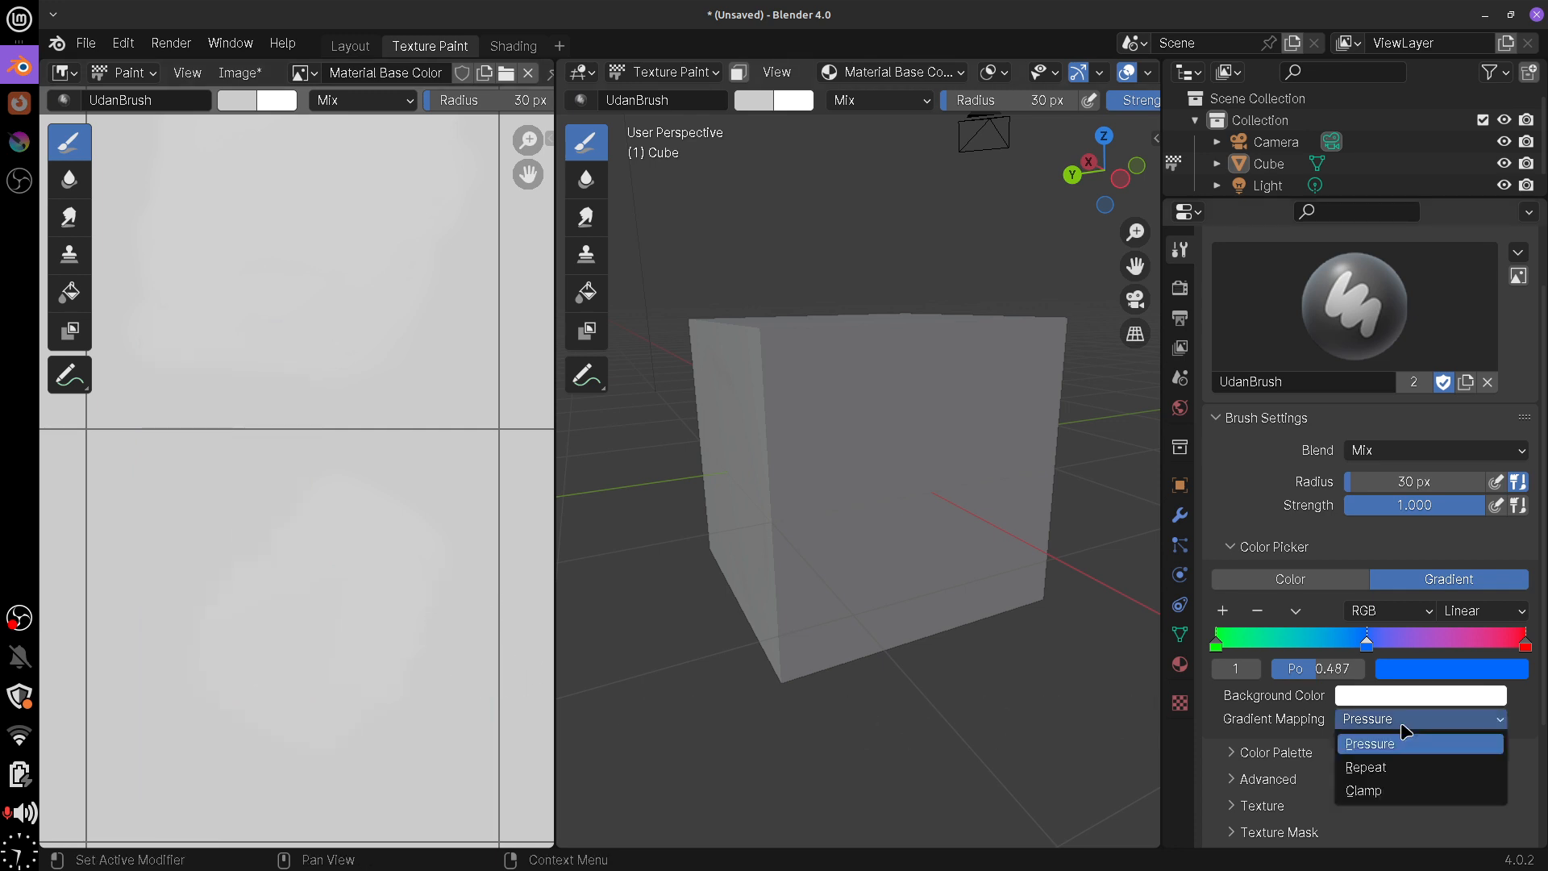
pyautogui.click(1393, 773)
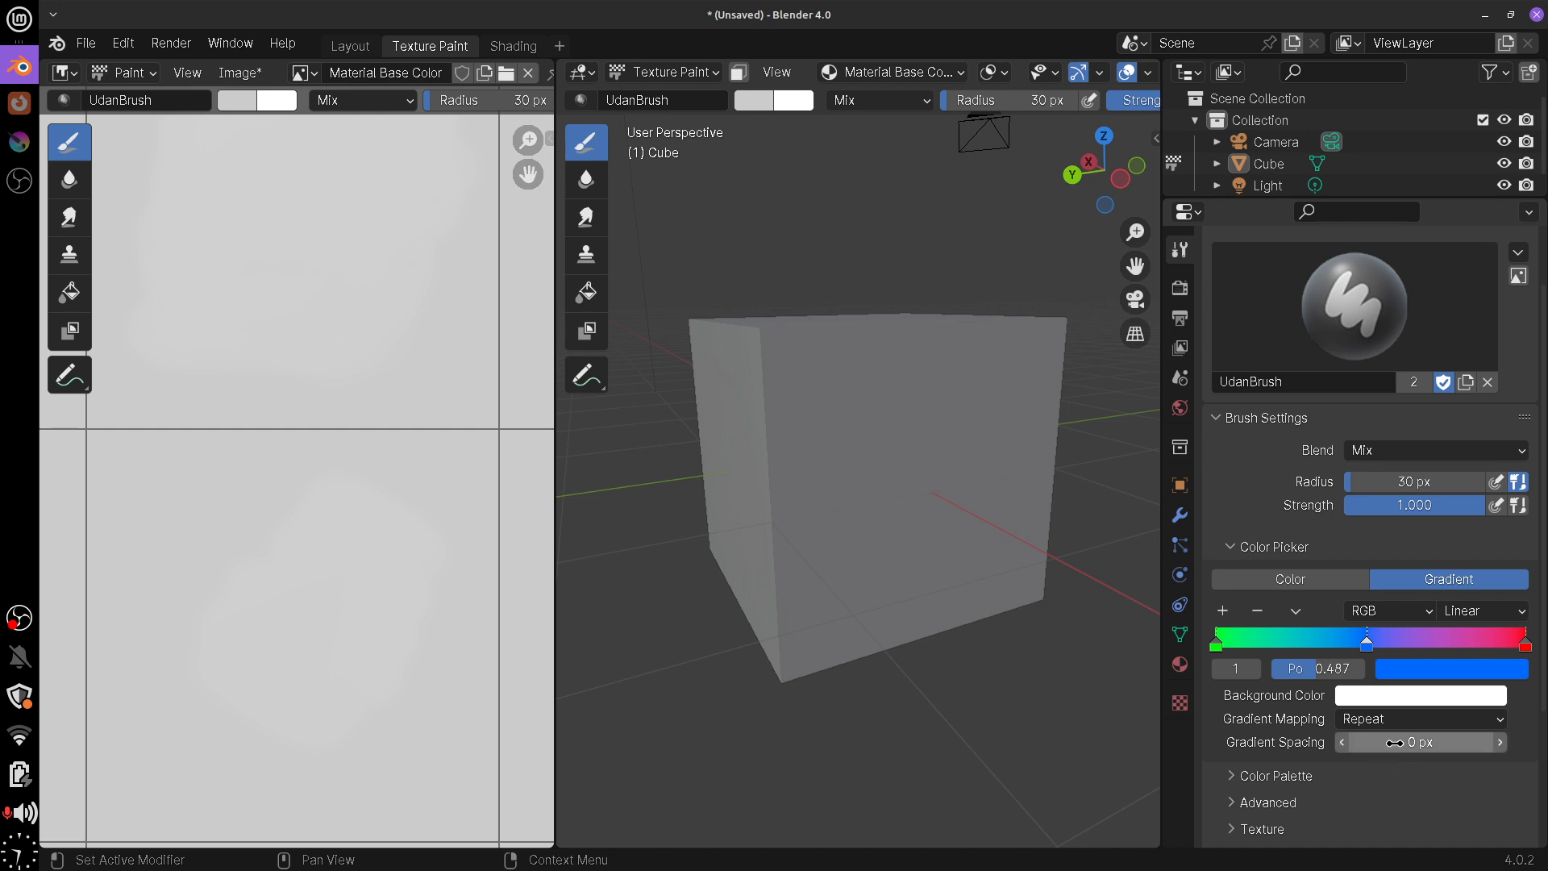
pyautogui.moveTo(206, 677)
pyautogui.mouseDown()
pyautogui.moveTo(207, 553)
pyautogui.moveTo(374, 640)
pyautogui.moveTo(410, 754)
pyautogui.mouseUp()
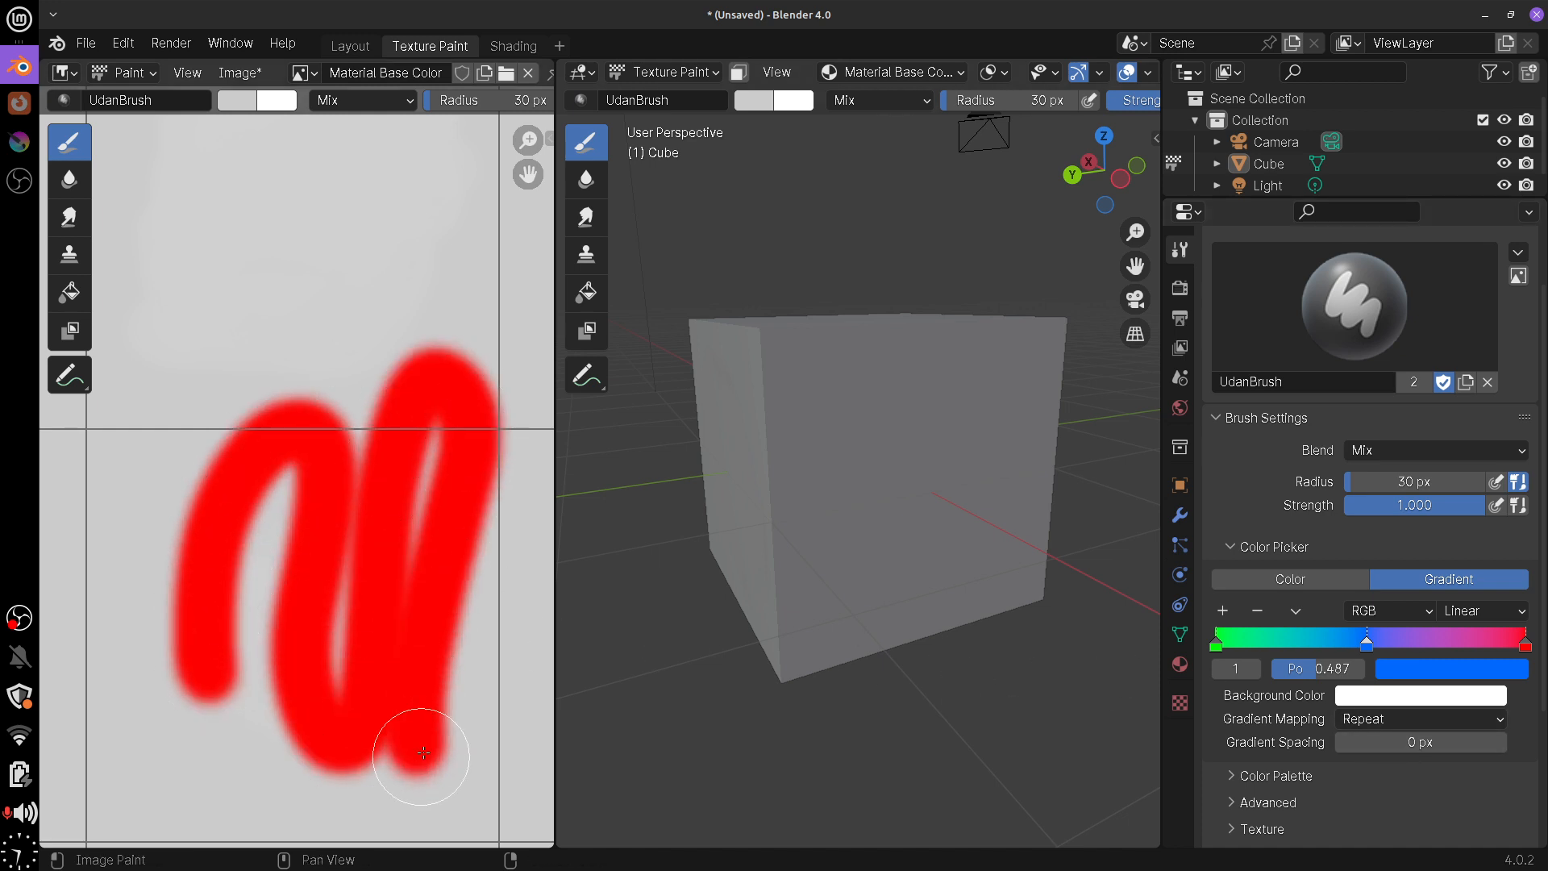
pyautogui.hotkey('ctrl', 'z')
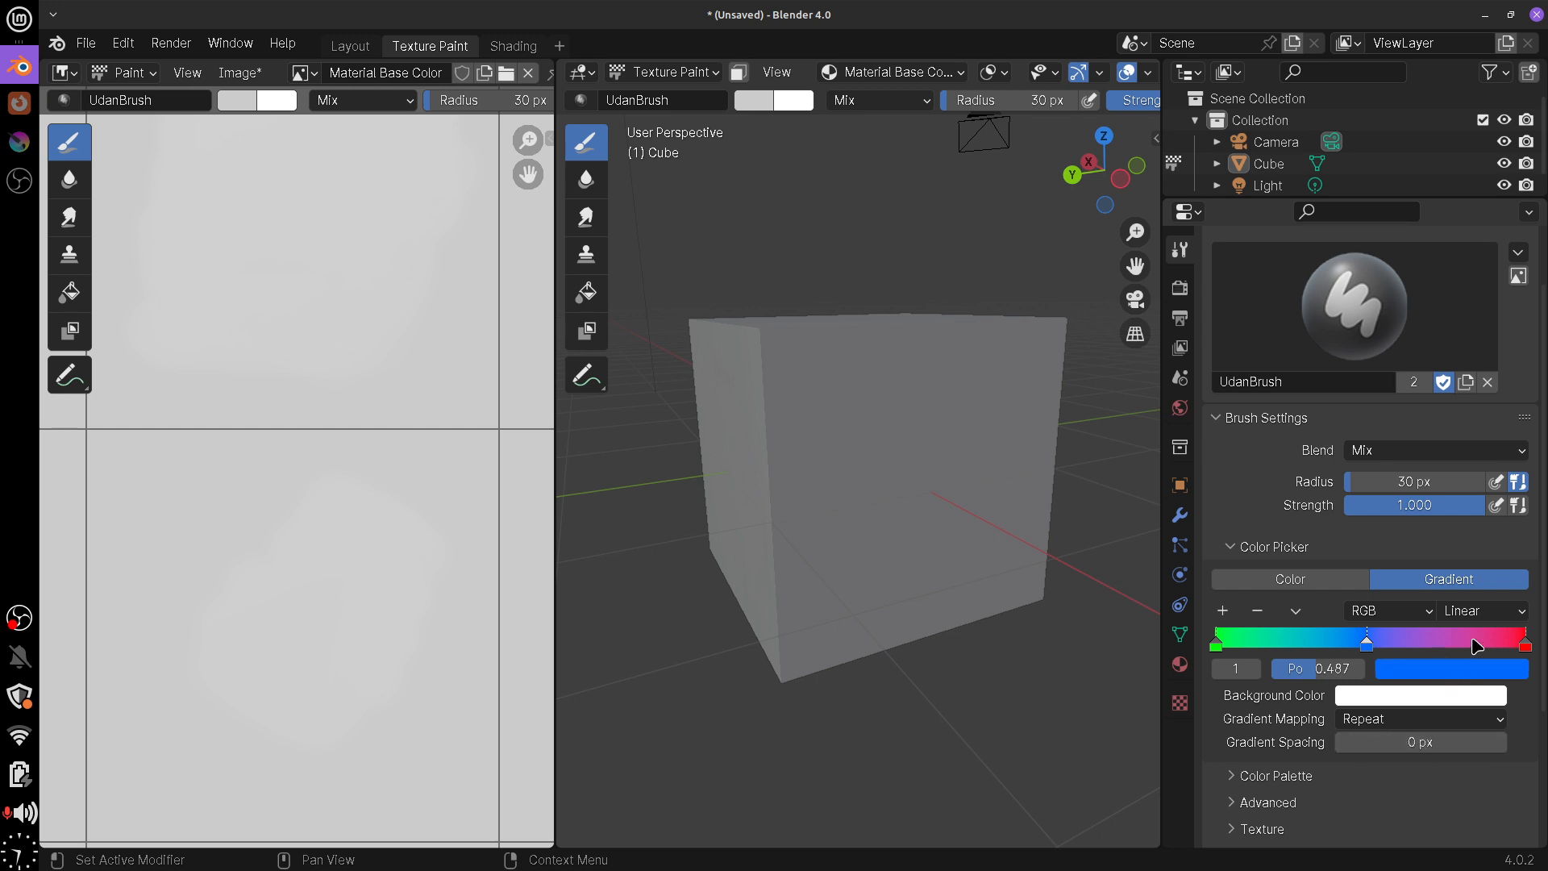
# Set the gradient spacing to 100 px and paint three long vertical test strokes on the texture image
pyautogui.click(1410, 742)
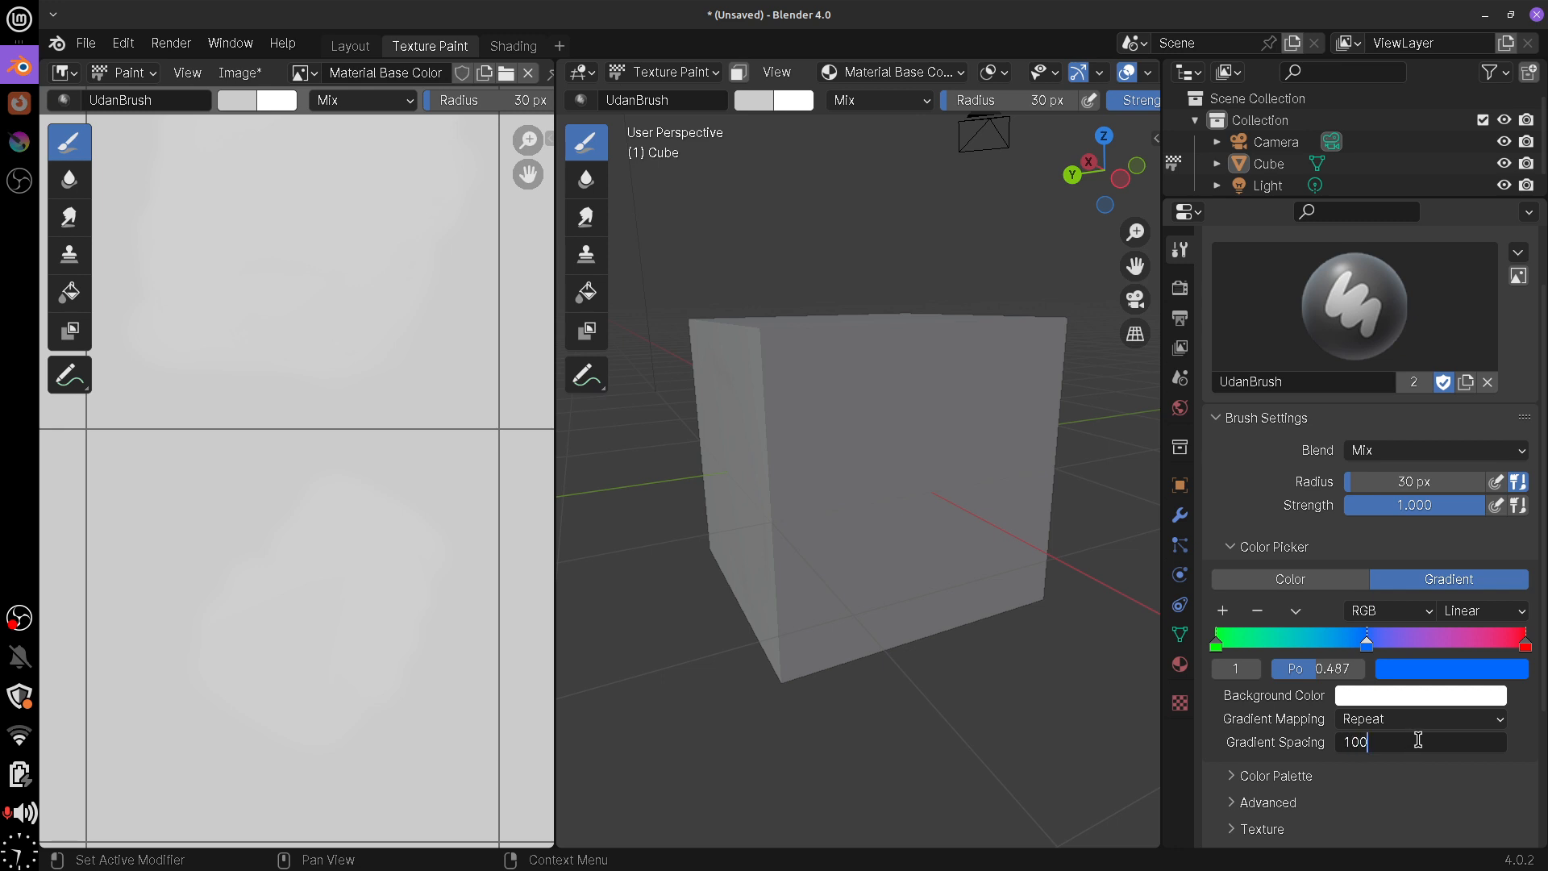
pyautogui.press('Return')
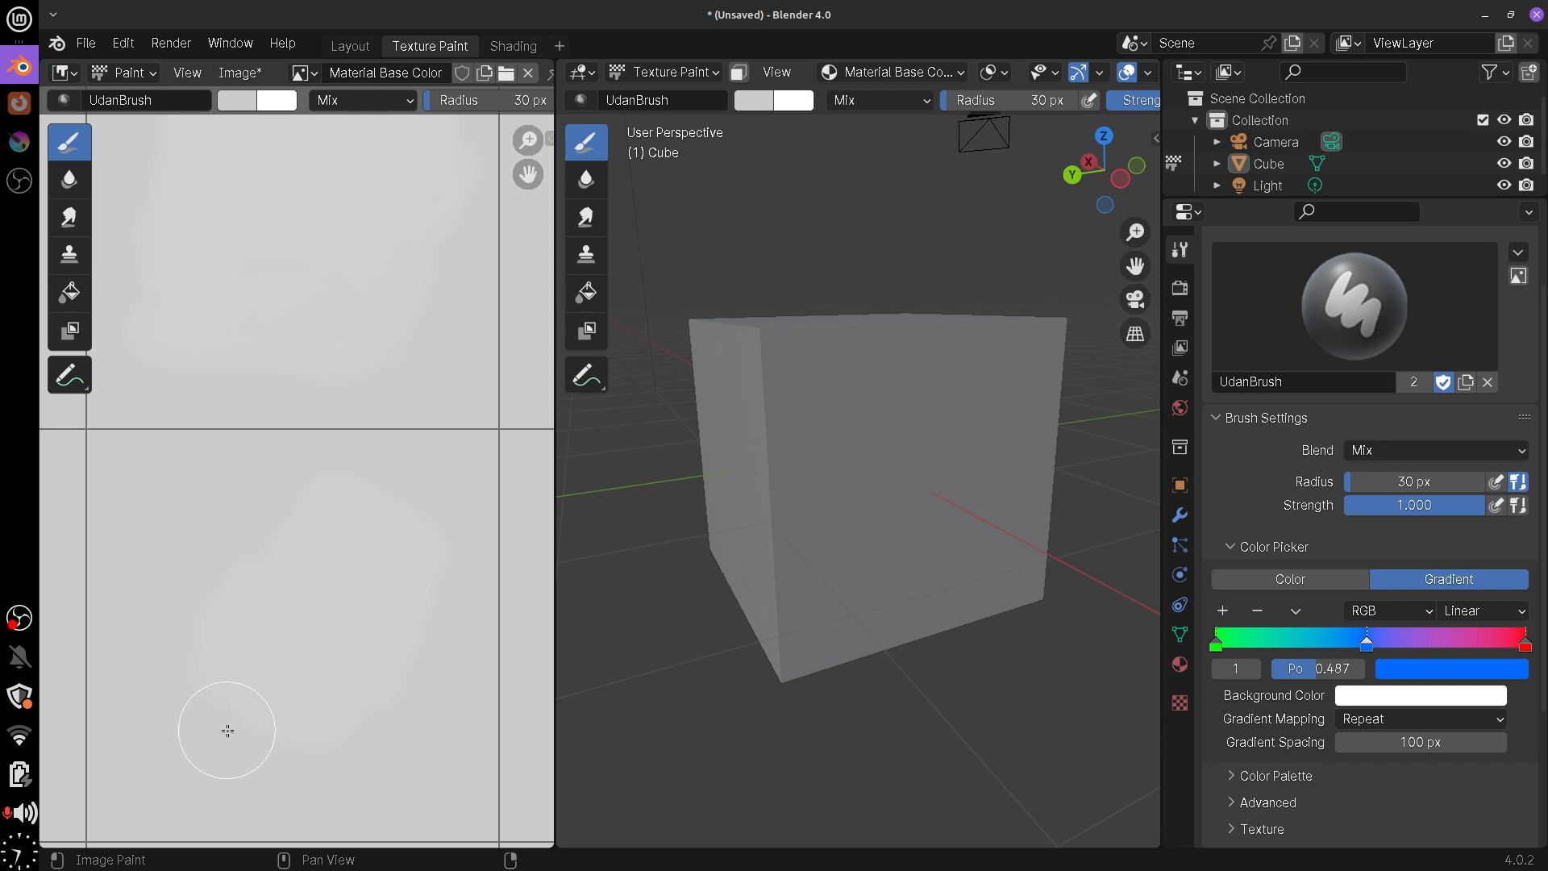
pyautogui.moveTo(226, 730); pyautogui.dragTo(254, 246)
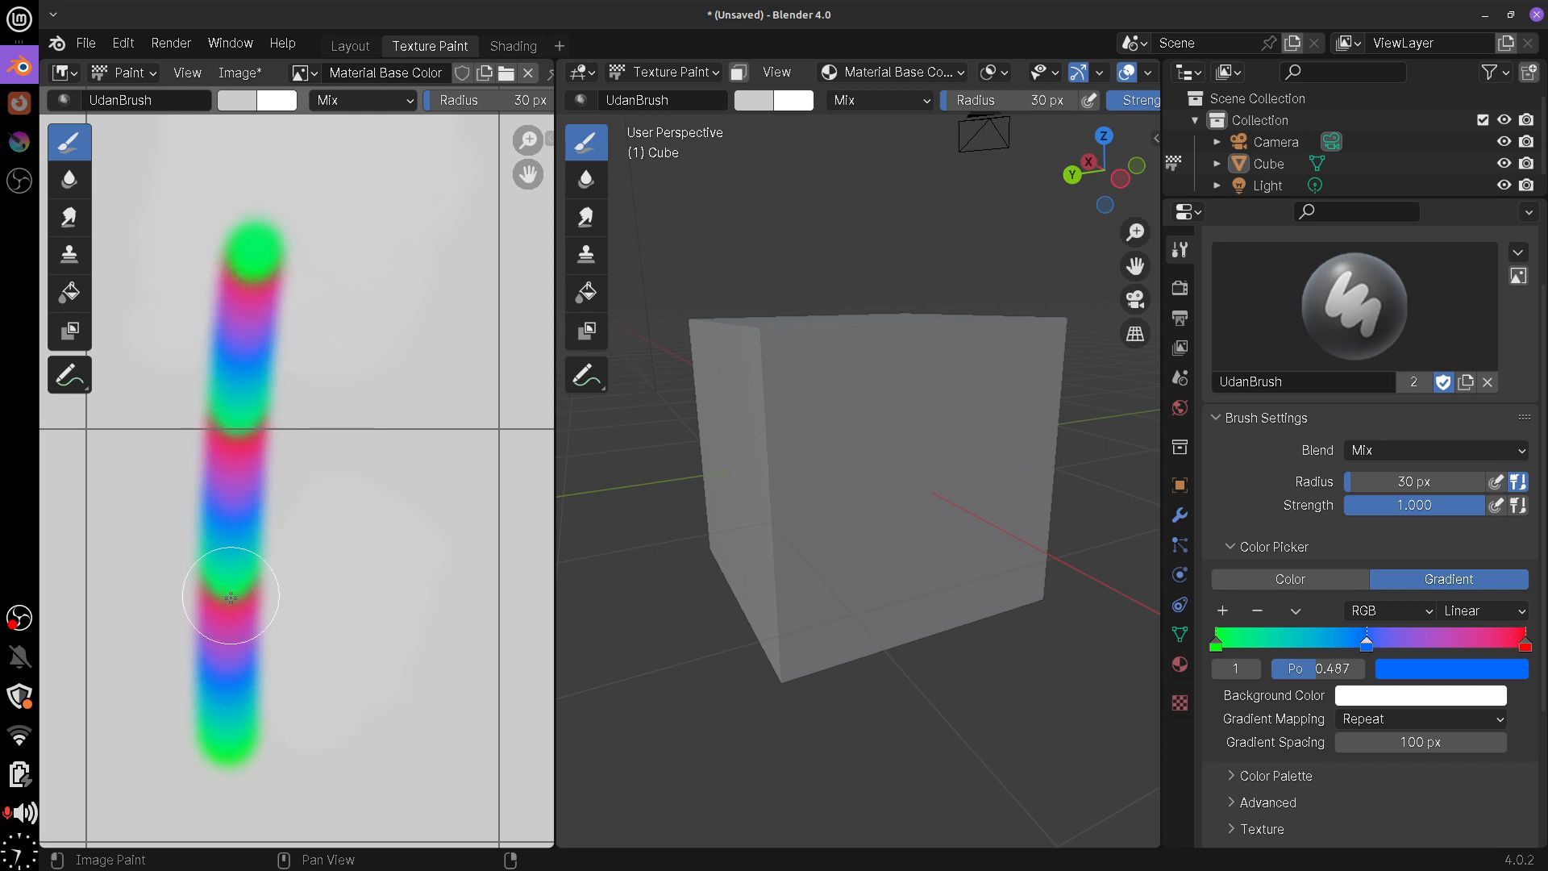
pyautogui.moveTo(311, 736); pyautogui.dragTo(319, 250)
pyautogui.moveTo(390, 743); pyautogui.dragTo(407, 242)
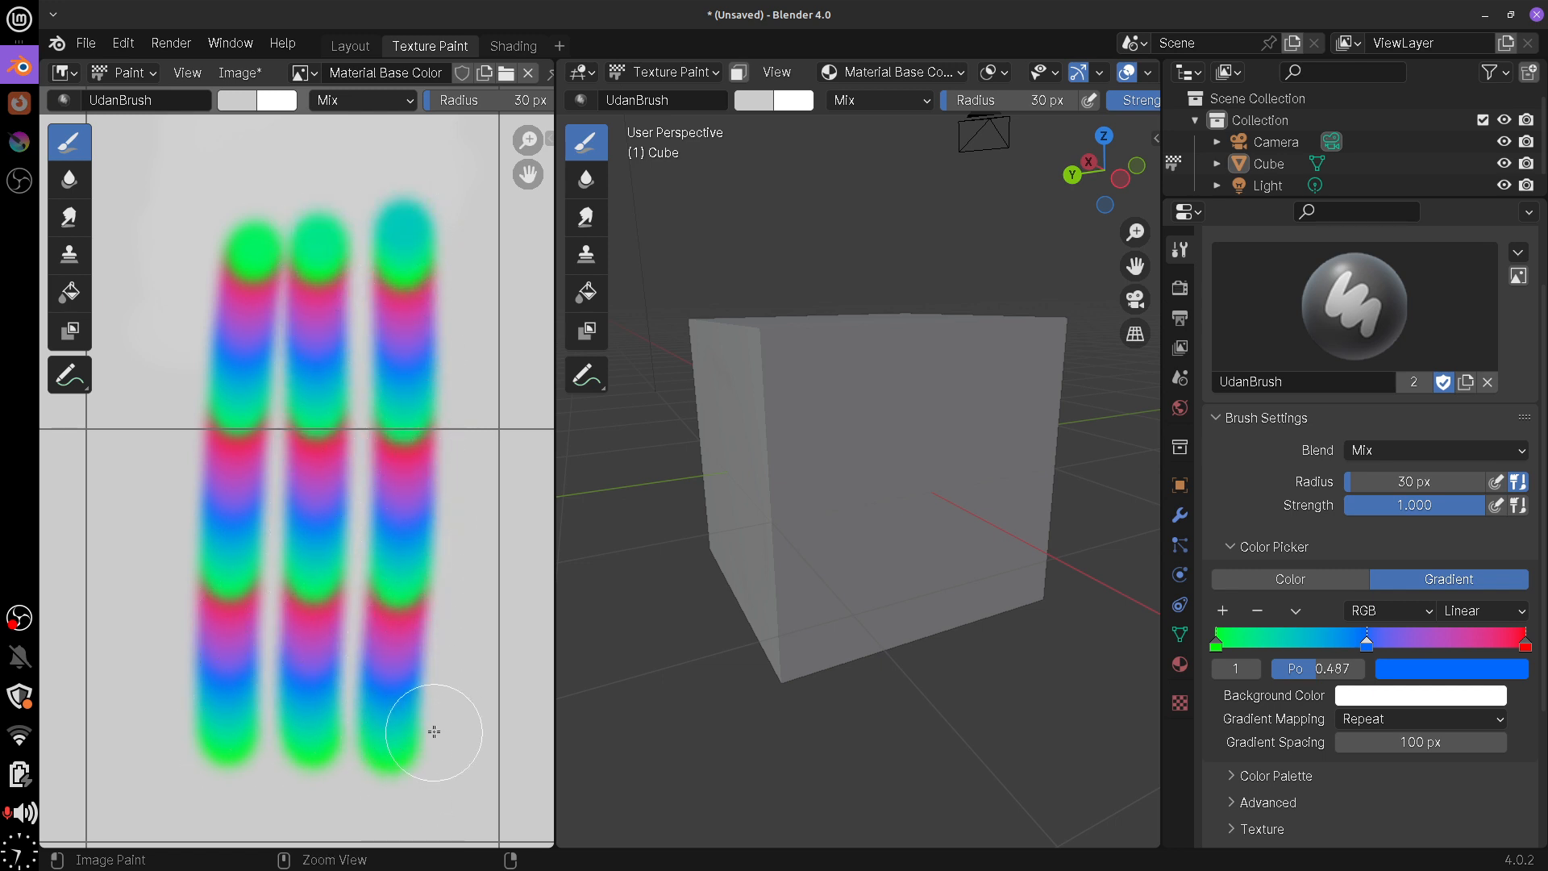
# Undo the three repeating gradient strokes
pyautogui.hotkey('ctrl', 'z')
pyautogui.hotkey('ctrl', 'z')
pyautogui.hotkey('ctrl', 'z')
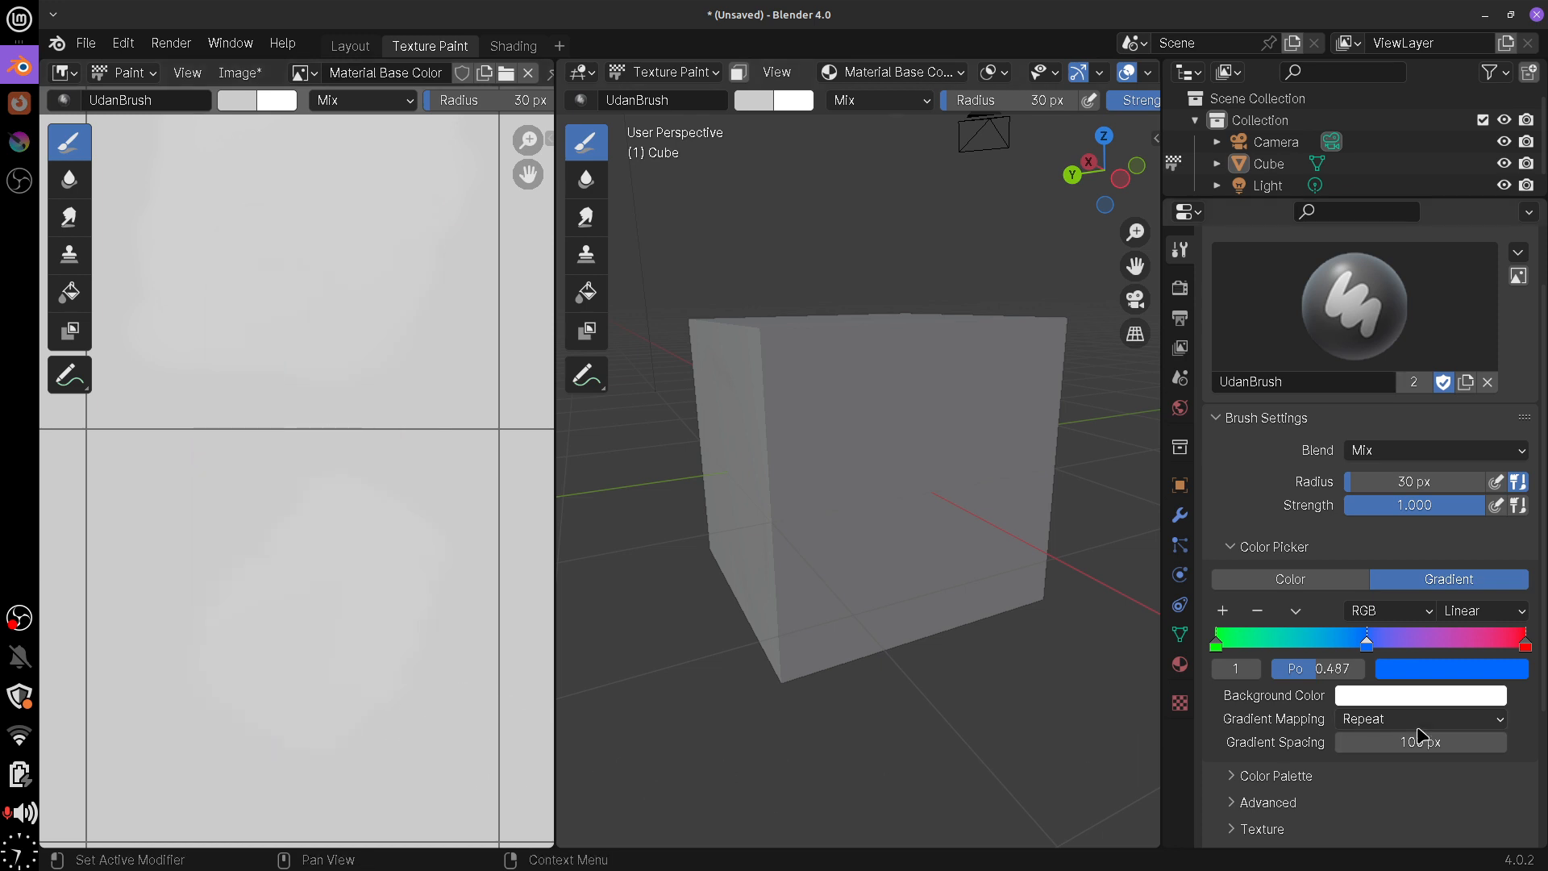
# Set the gradient mapping to Clamp and paint three long curved test strokes on the texture image
pyautogui.click(1387, 720)
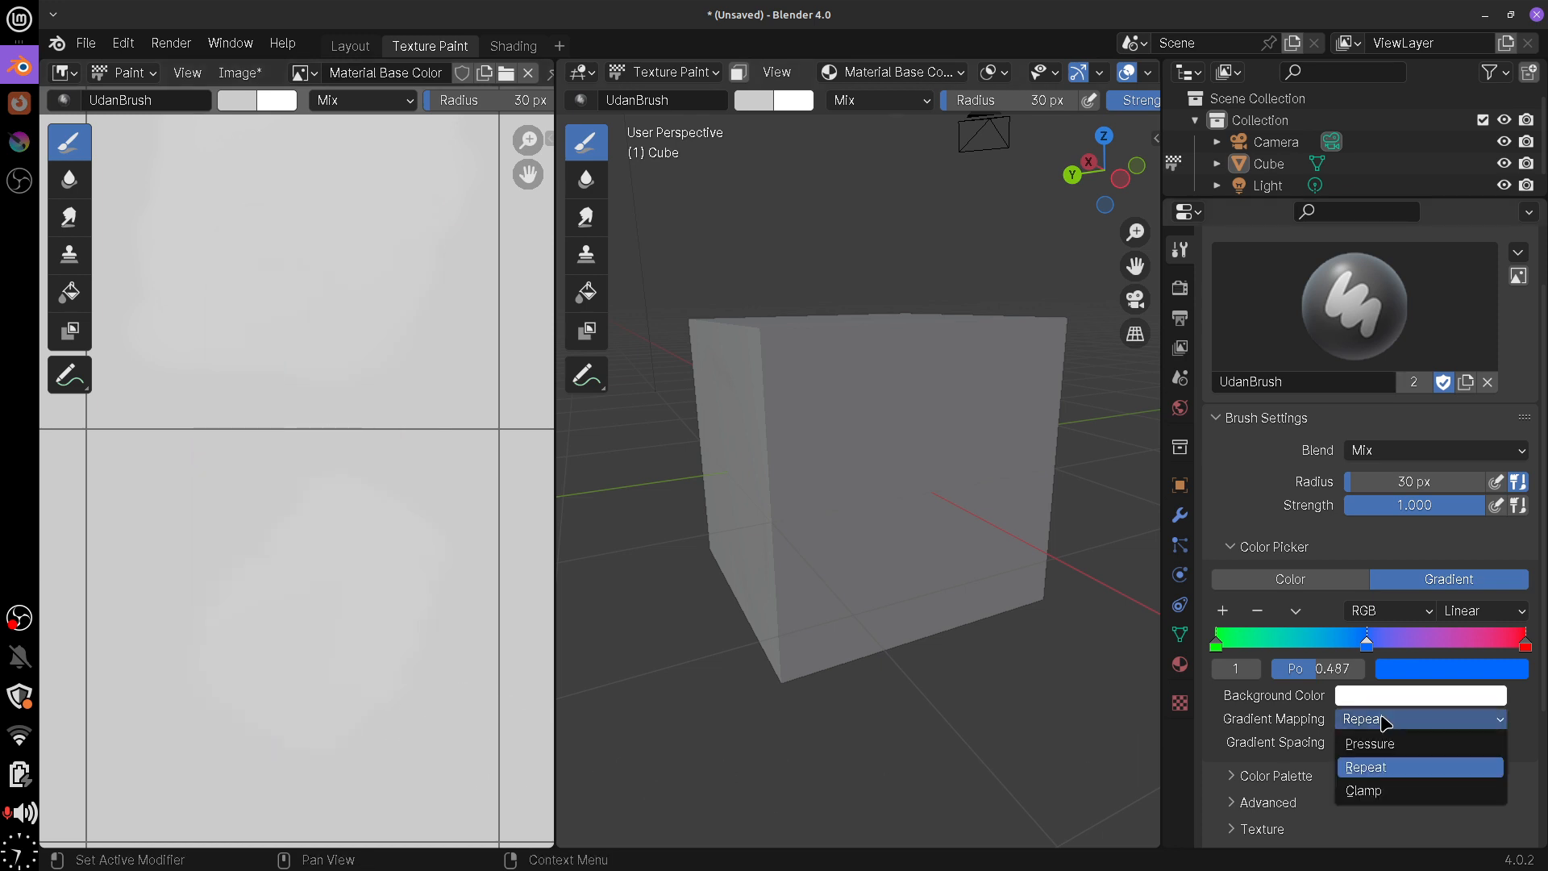
pyautogui.click(1386, 796)
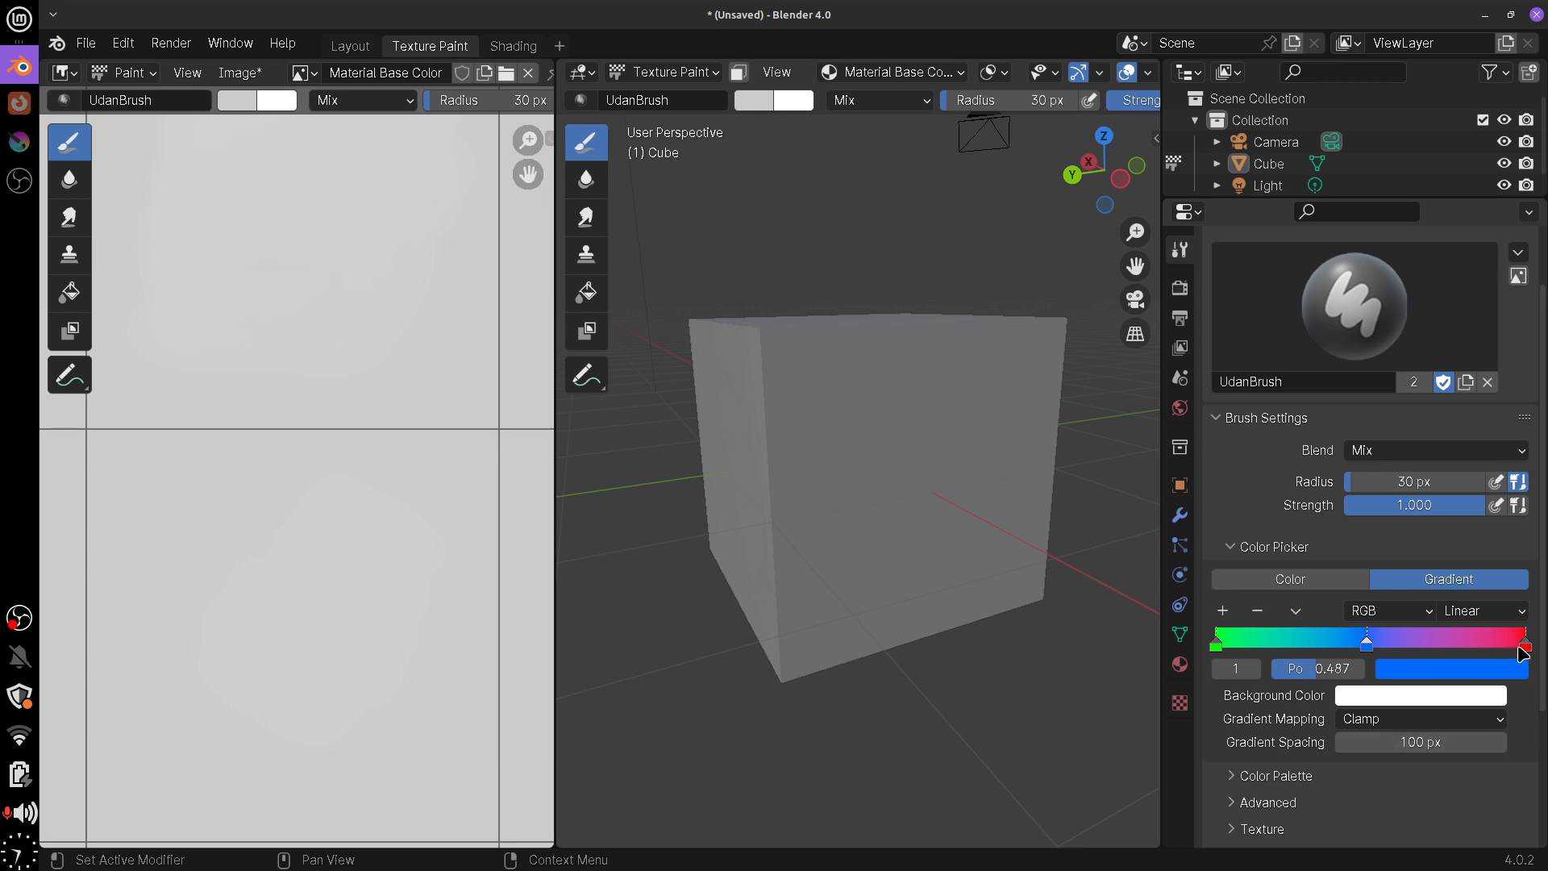
pyautogui.moveTo(157, 745)
pyautogui.mouseDown()
pyautogui.moveTo(156, 379)
pyautogui.moveTo(355, 323)
pyautogui.moveTo(337, 480)
pyautogui.mouseUp()
pyautogui.moveTo(246, 769)
pyautogui.mouseDown()
pyautogui.moveTo(258, 302)
pyautogui.moveTo(406, 415)
pyautogui.mouseUp()
pyautogui.moveTo(323, 749)
pyautogui.mouseDown()
pyautogui.moveTo(343, 484)
pyautogui.moveTo(427, 379)
pyautogui.mouseUp()
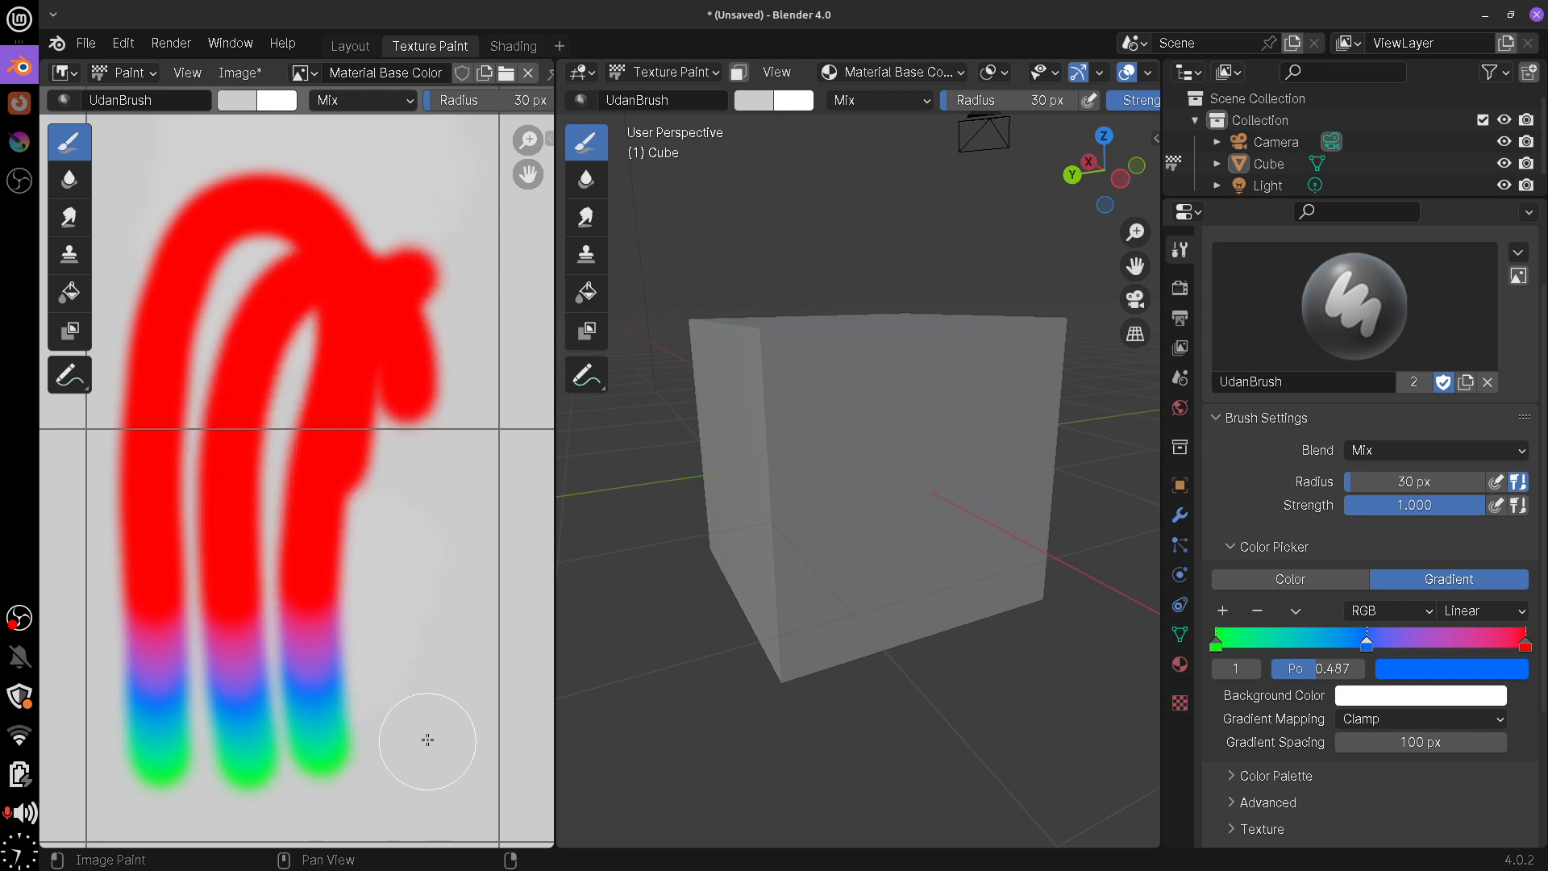
# Undo the three clamped gradient strokes
pyautogui.hotkey('ctrl', 'z')
pyautogui.hotkey('ctrl', 'z')
pyautogui.hotkey('ctrl', 'z')
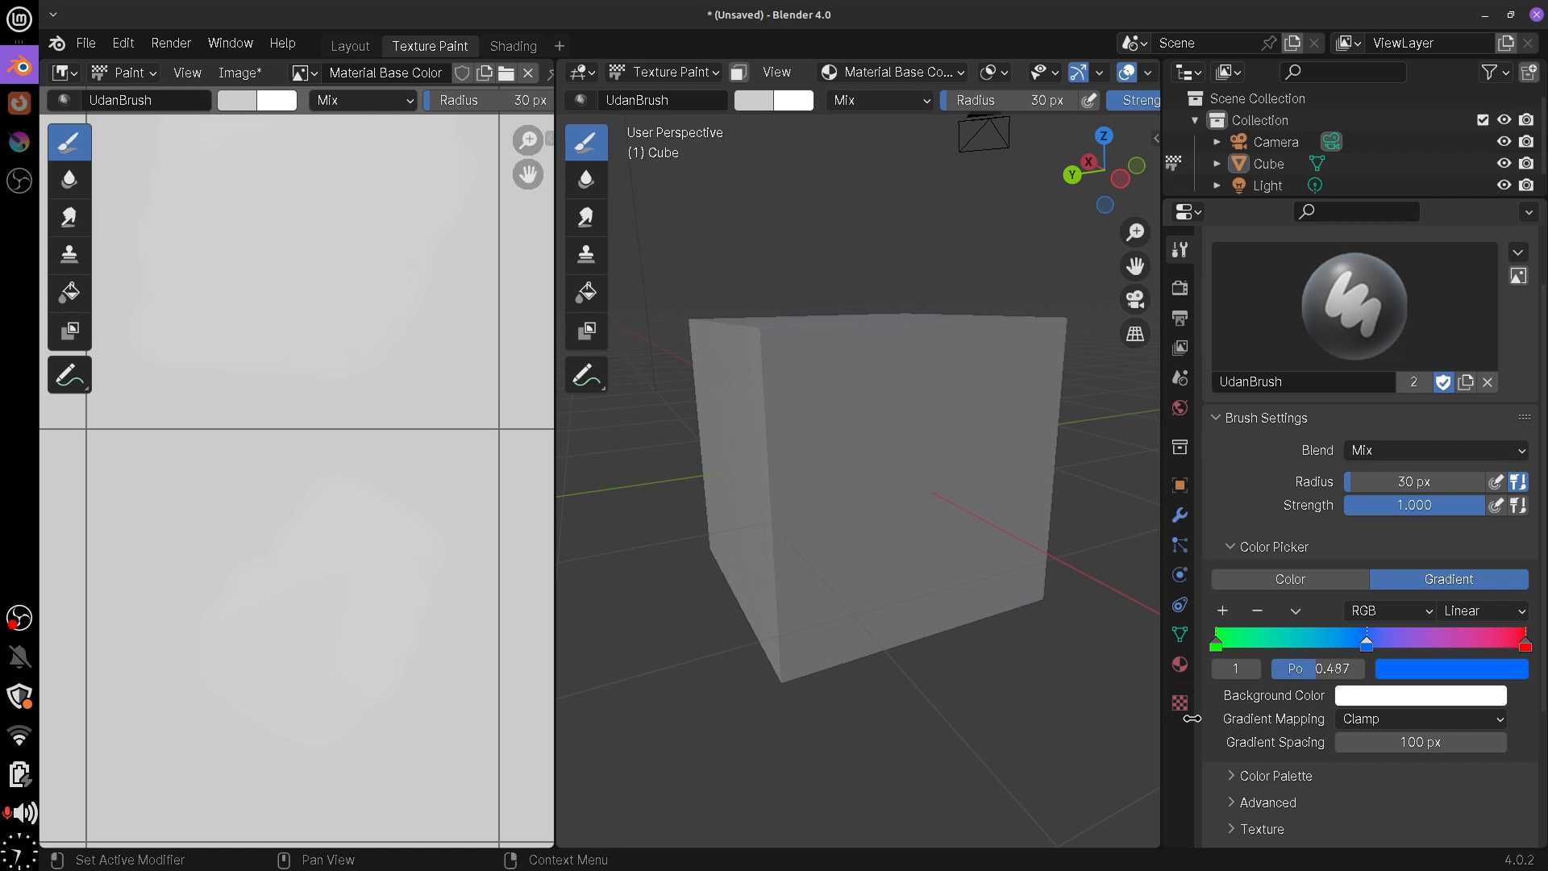
# Switch the brush from gradient to solid colour and set its primary colour to orange
pyautogui.click(1315, 587)
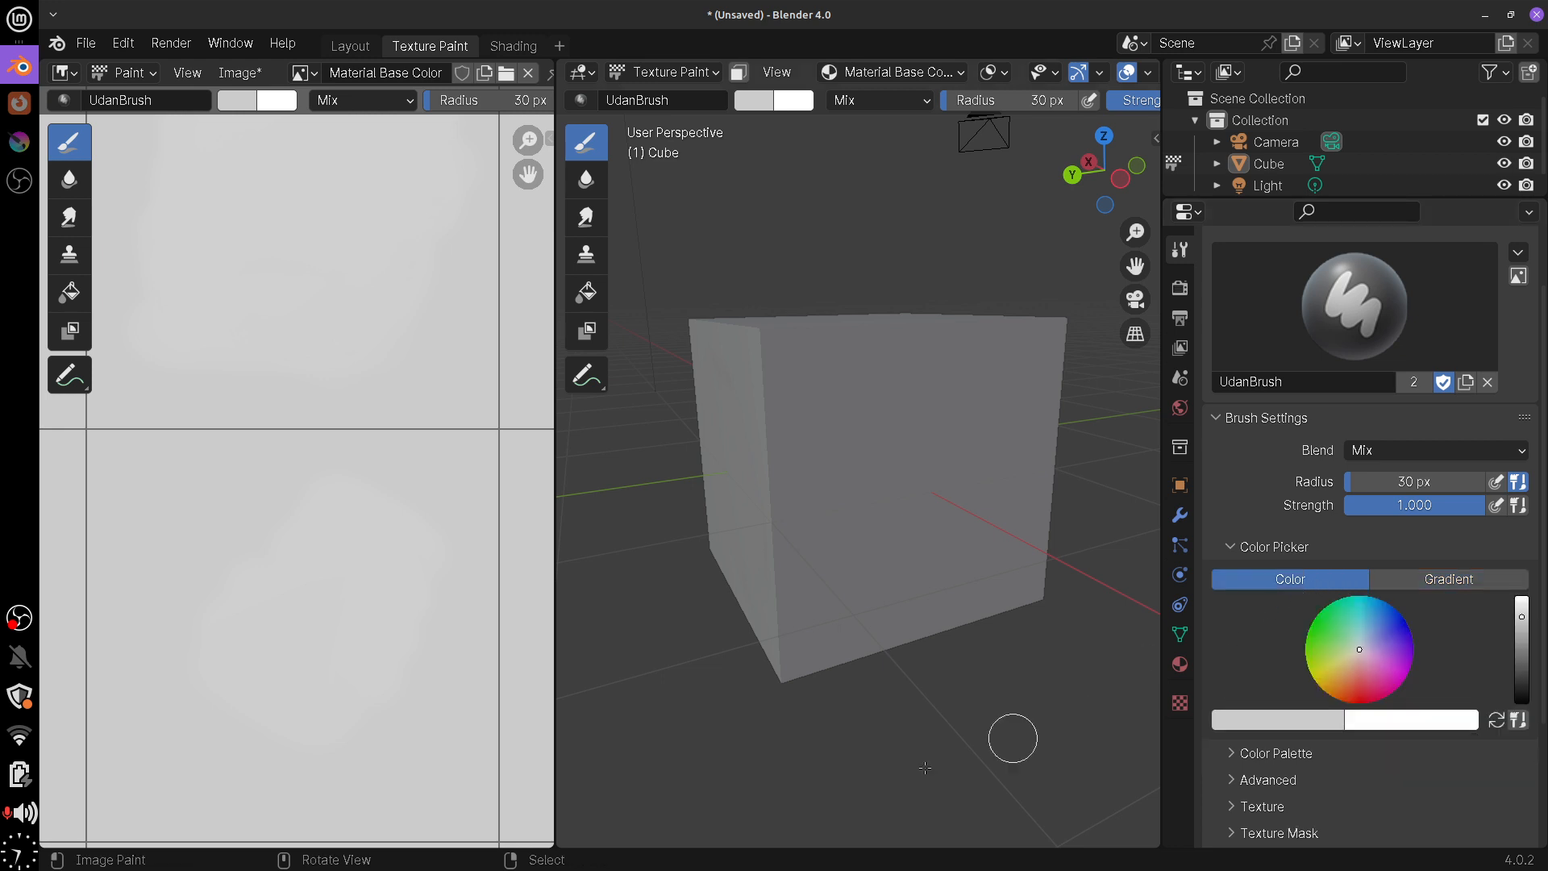
pyautogui.click(1282, 721)
pyautogui.moveTo(1196, 487); pyautogui.dragTo(1143, 607)
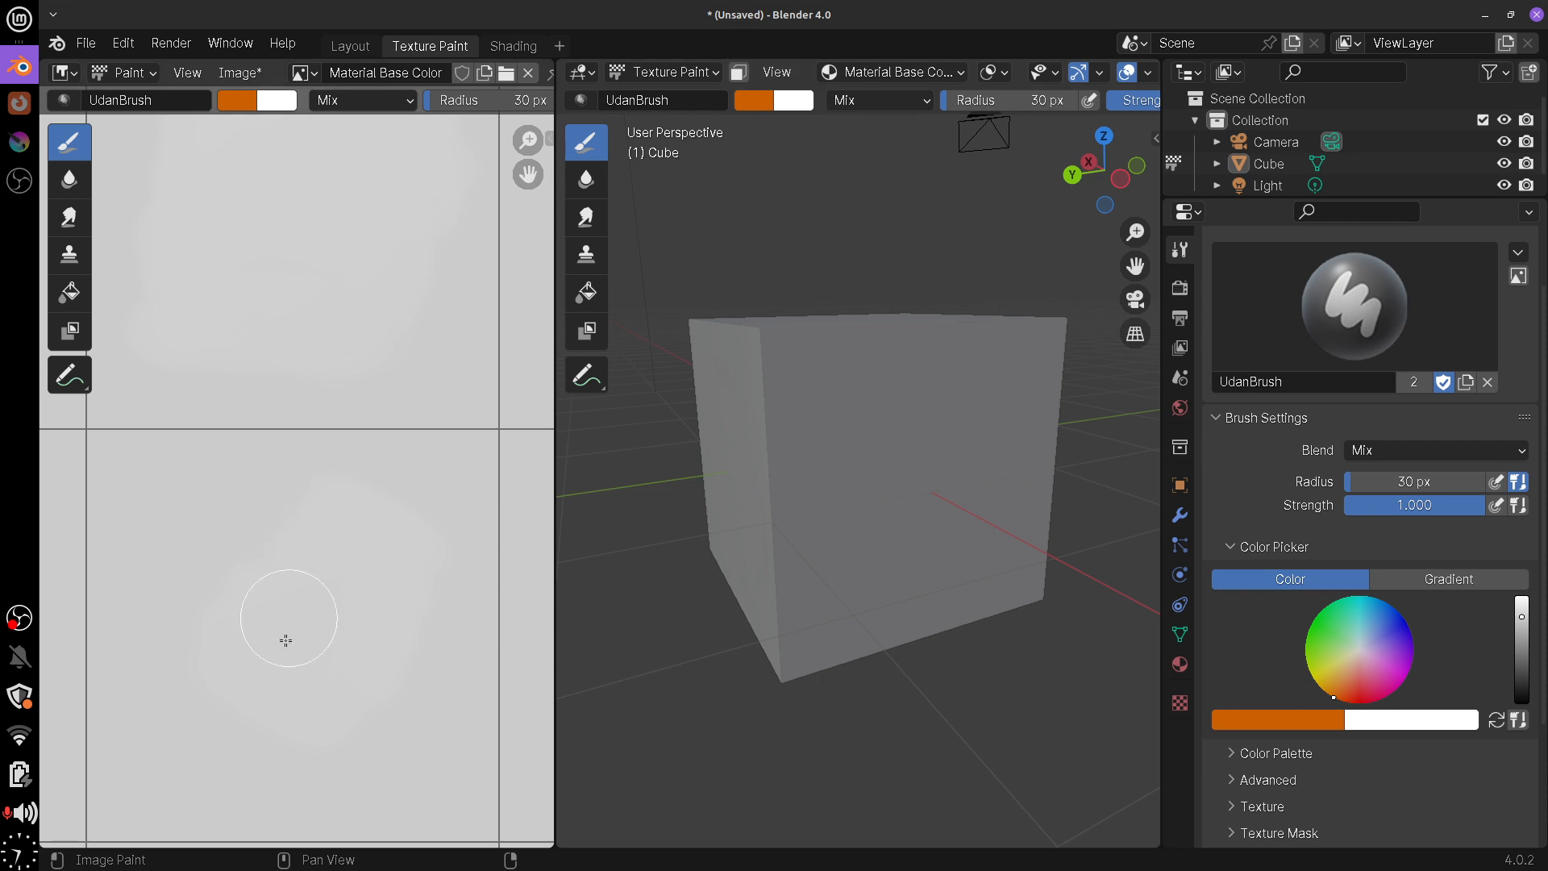
# Try an orange stroke across the texture image, and undo it
pyautogui.moveTo(291, 625); pyautogui.dragTo(322, 567, button='middle')
pyautogui.moveTo(238, 637)
pyautogui.mouseDown()
pyautogui.moveTo(345, 568)
pyautogui.moveTo(484, 637)
pyautogui.mouseUp()
pyautogui.hotkey('ctrl', 'z')
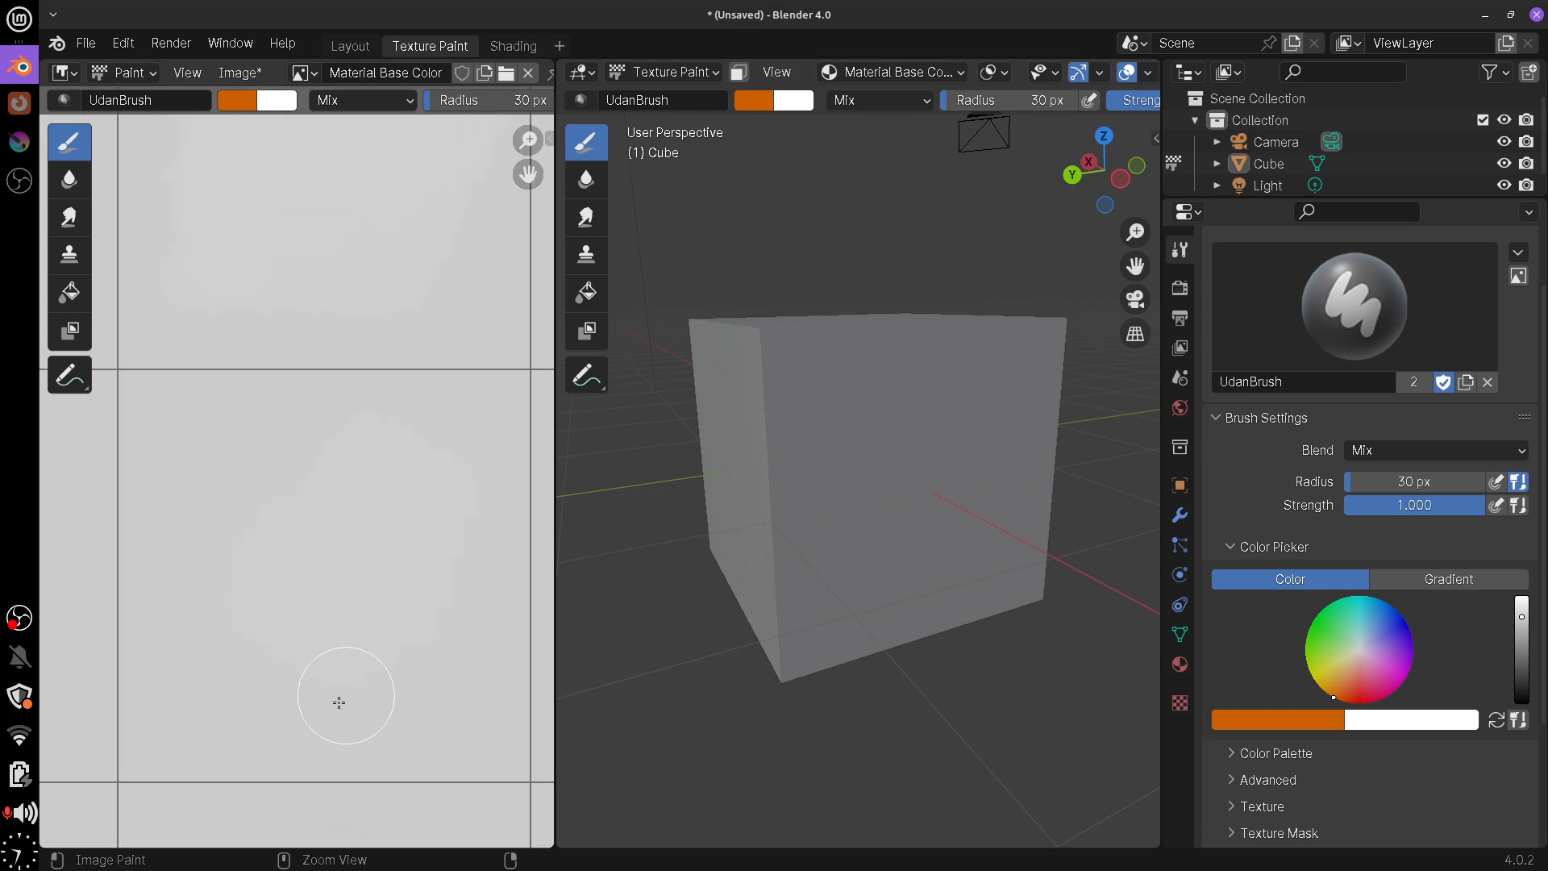
# Set the primary brush colour to red and try a stroke on the texture image, undoing the stroke
pyautogui.moveTo(1357, 679); pyautogui.dragTo(1356, 708)
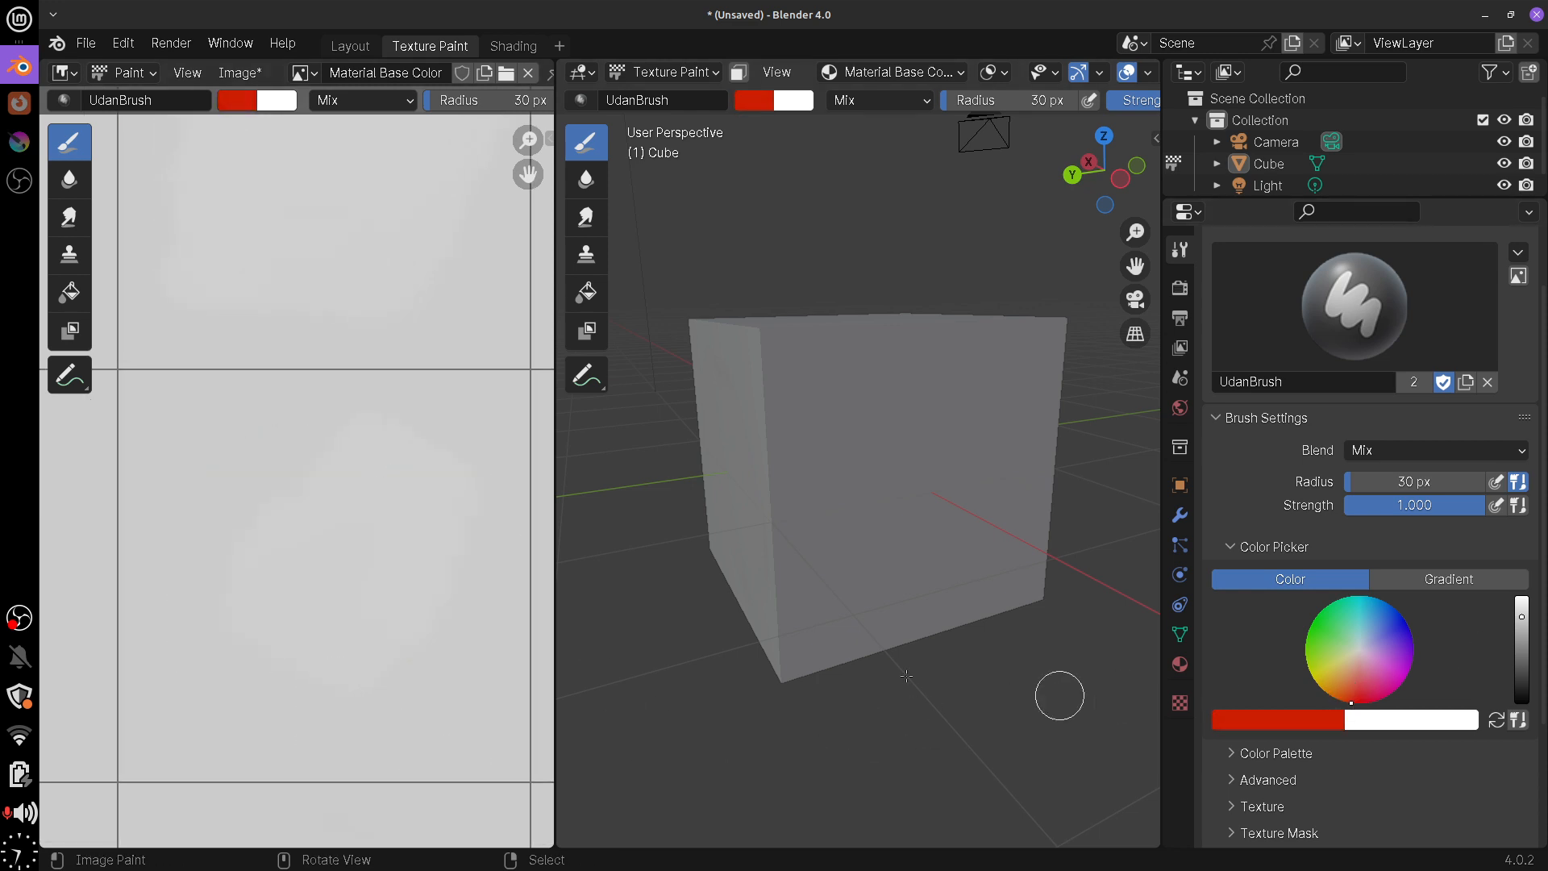
pyautogui.moveTo(225, 633)
pyautogui.mouseDown()
pyautogui.moveTo(381, 508)
pyautogui.moveTo(447, 576)
pyautogui.mouseUp()
pyautogui.hotkey('ctrl', 'z')
# Enlarge the properties editor over the outliner to show more of the brush settings
pyautogui.scroll(-1, 1464, 592)
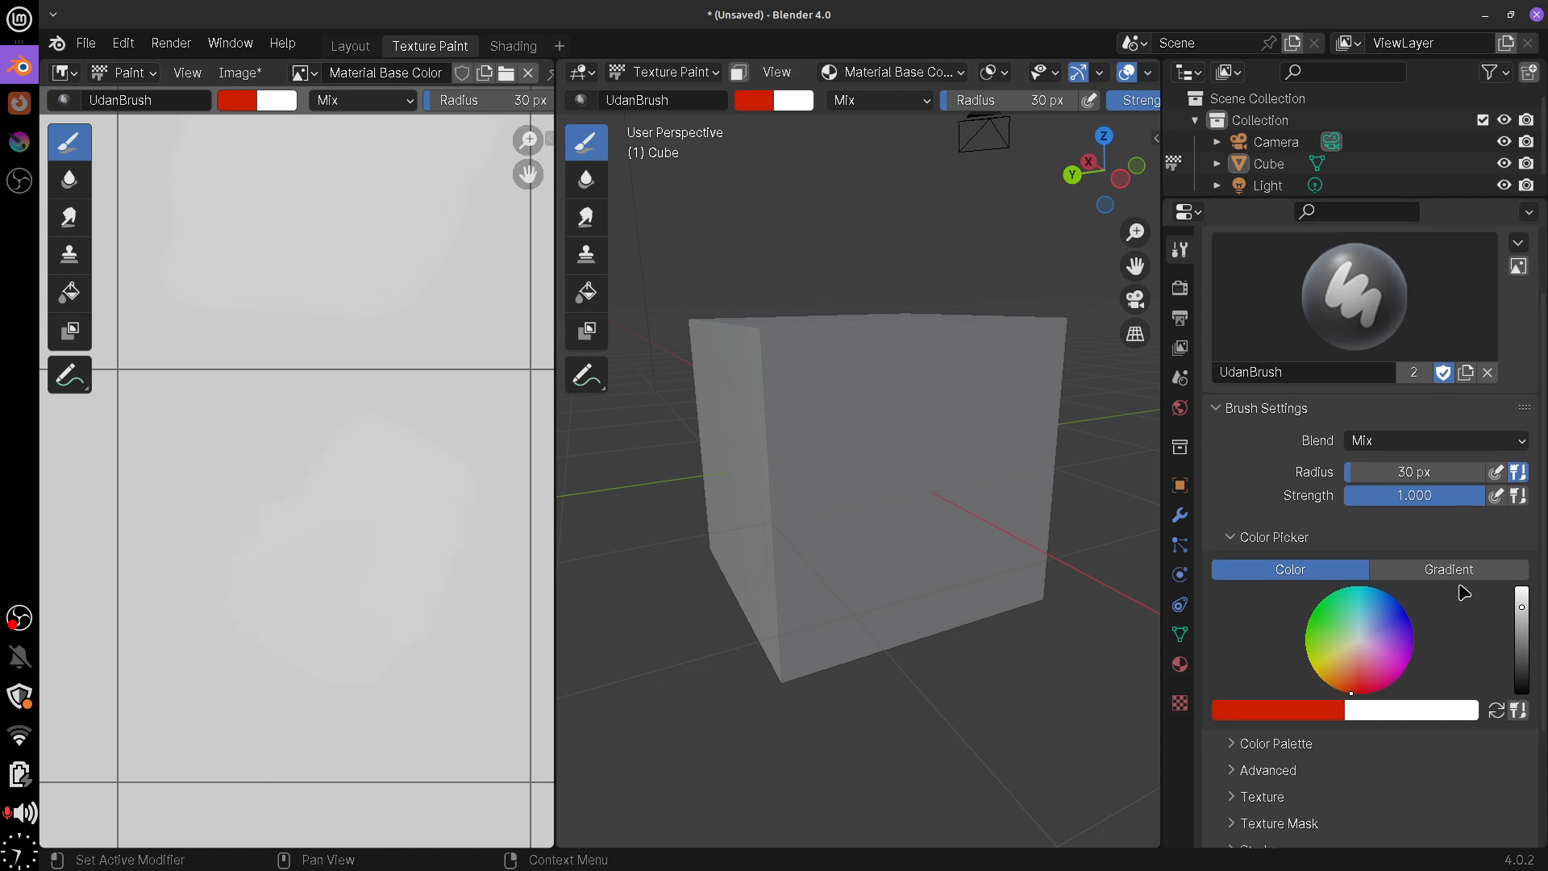
pyautogui.scroll(-1, 1543, 545)
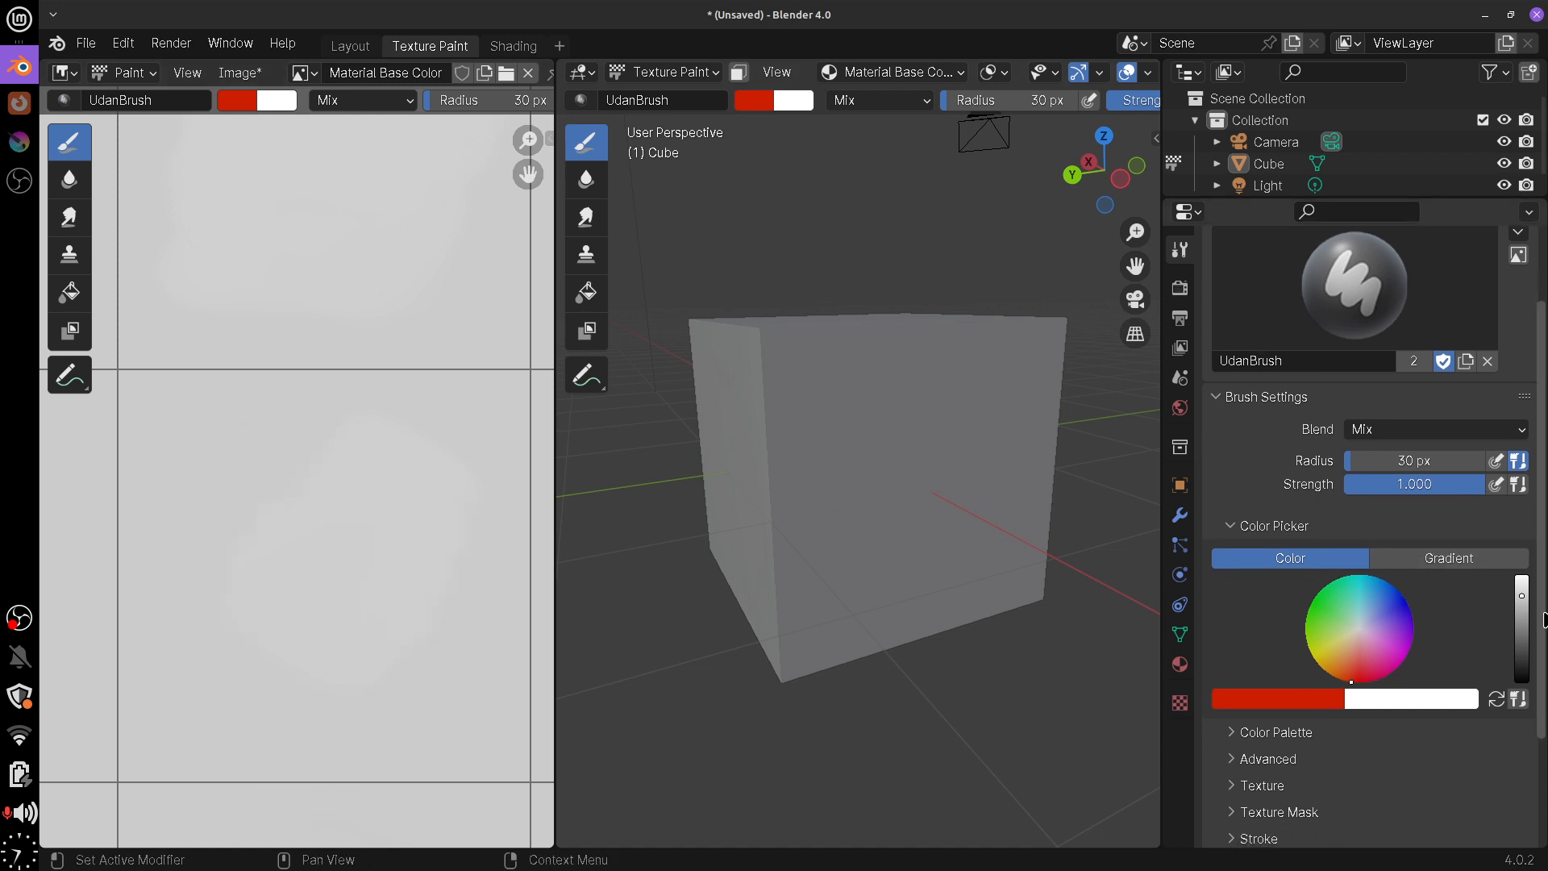
pyautogui.moveTo(1400, 202); pyautogui.dragTo(1395, 109)
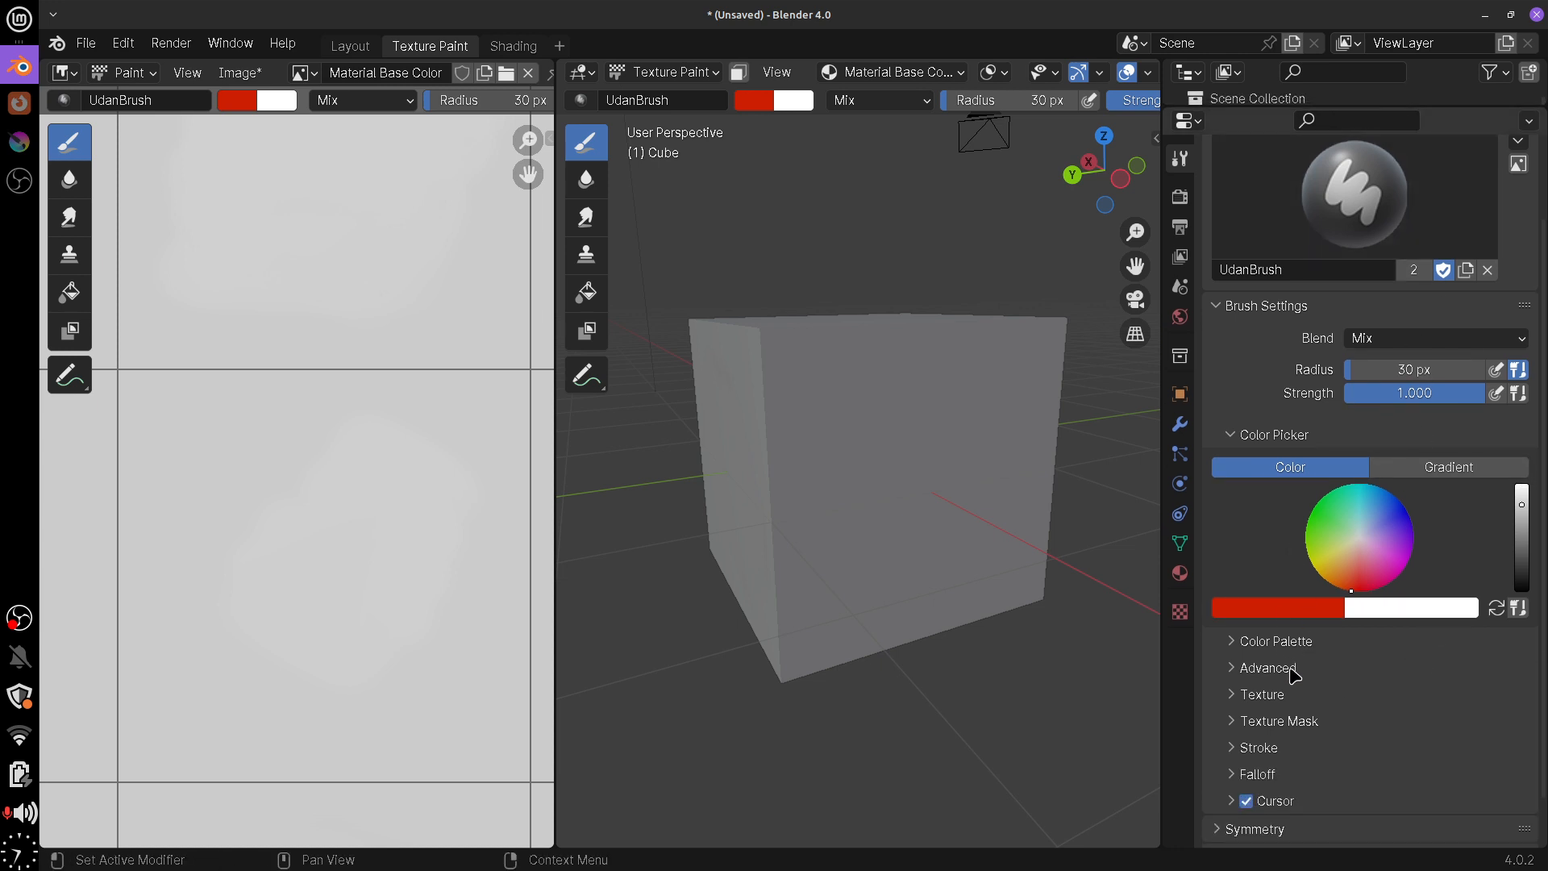
# Load the existing palette named Palette into the brush's Color Palette settings, and unlink it again
pyautogui.click(1263, 645)
pyautogui.click(1227, 674)
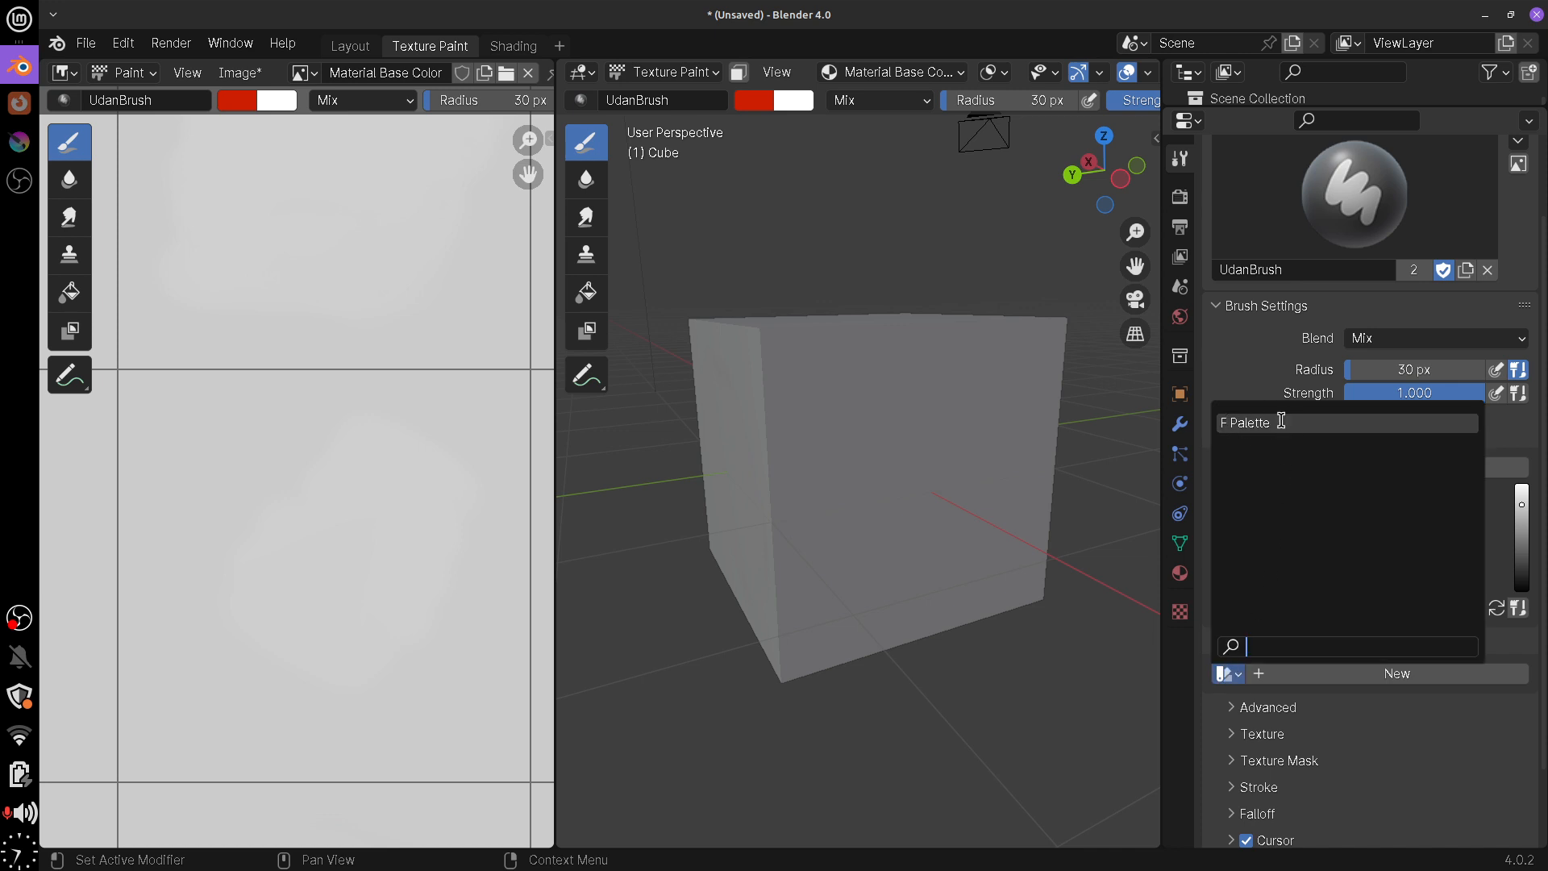
pyautogui.click(1251, 422)
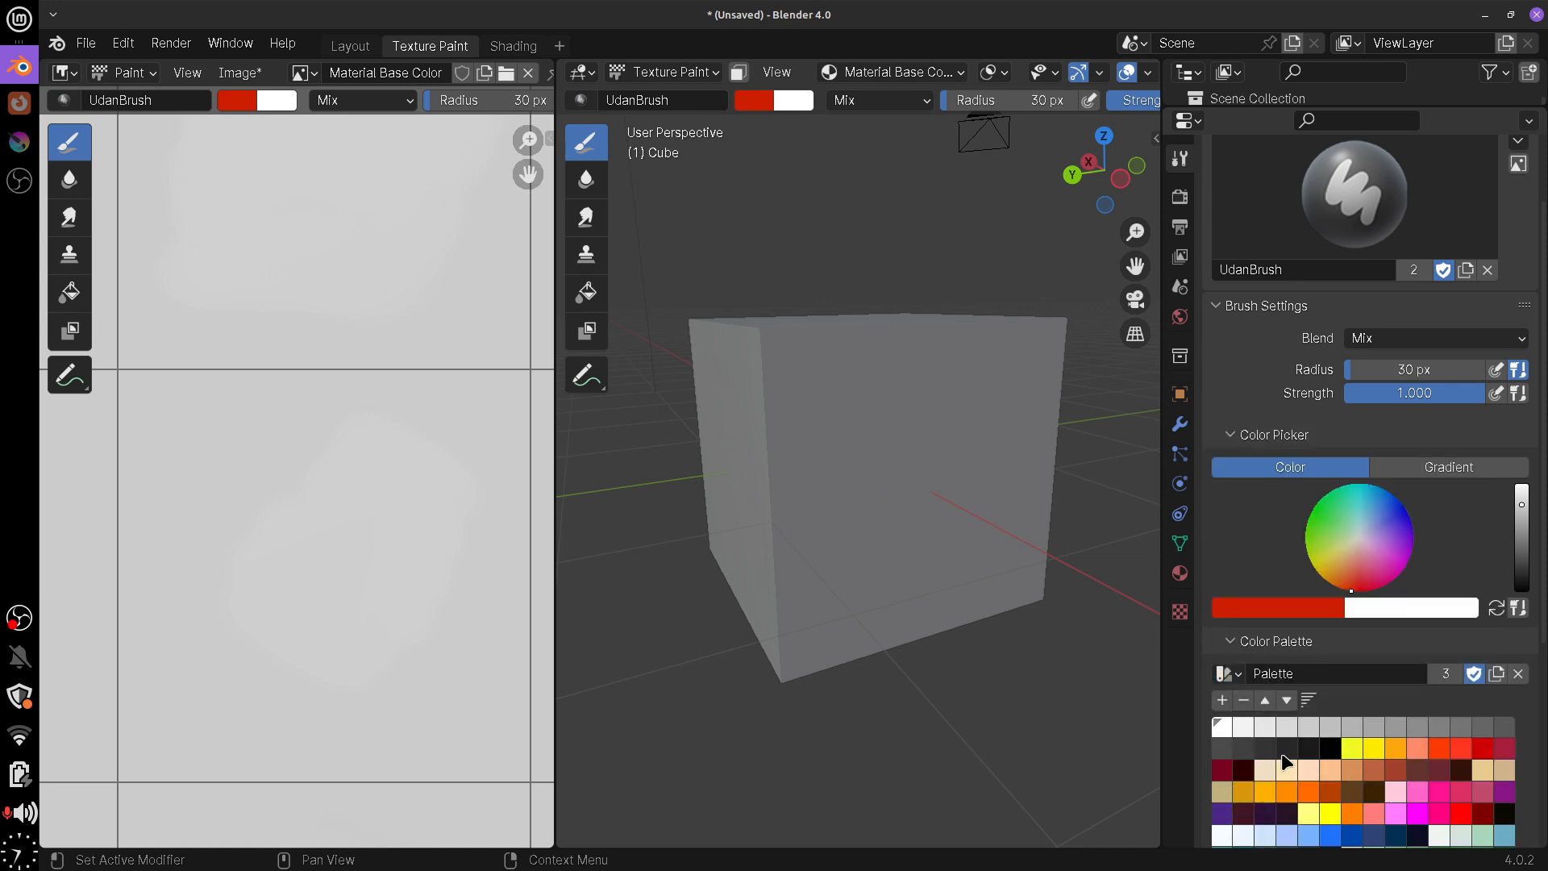
pyautogui.click(1518, 673)
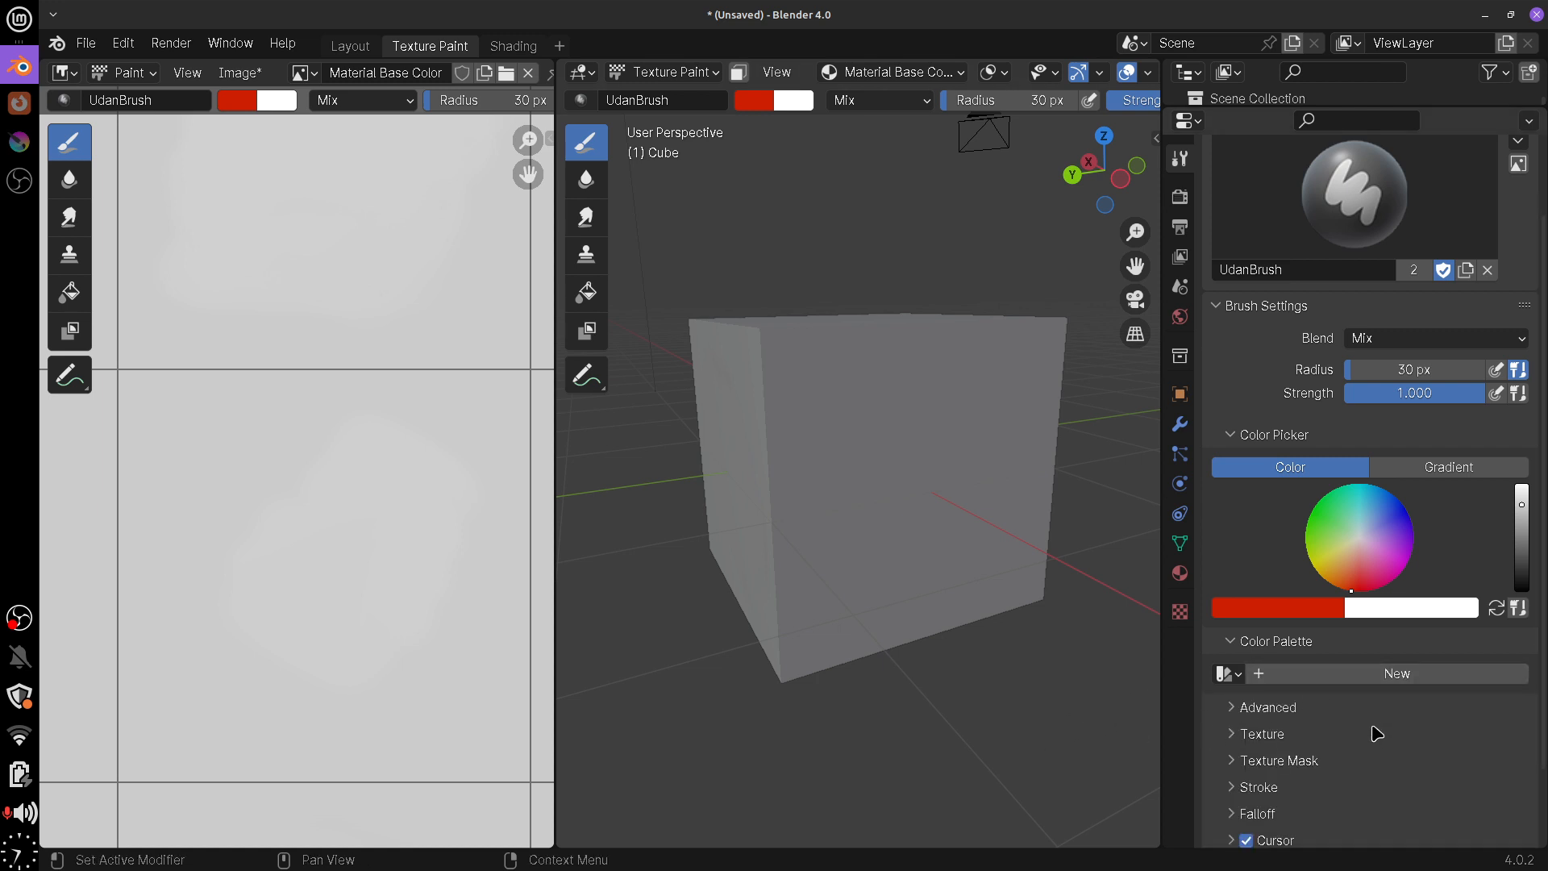
pyautogui.scroll(-1, 1540, 728)
pyautogui.scroll(-2, 1540, 728)
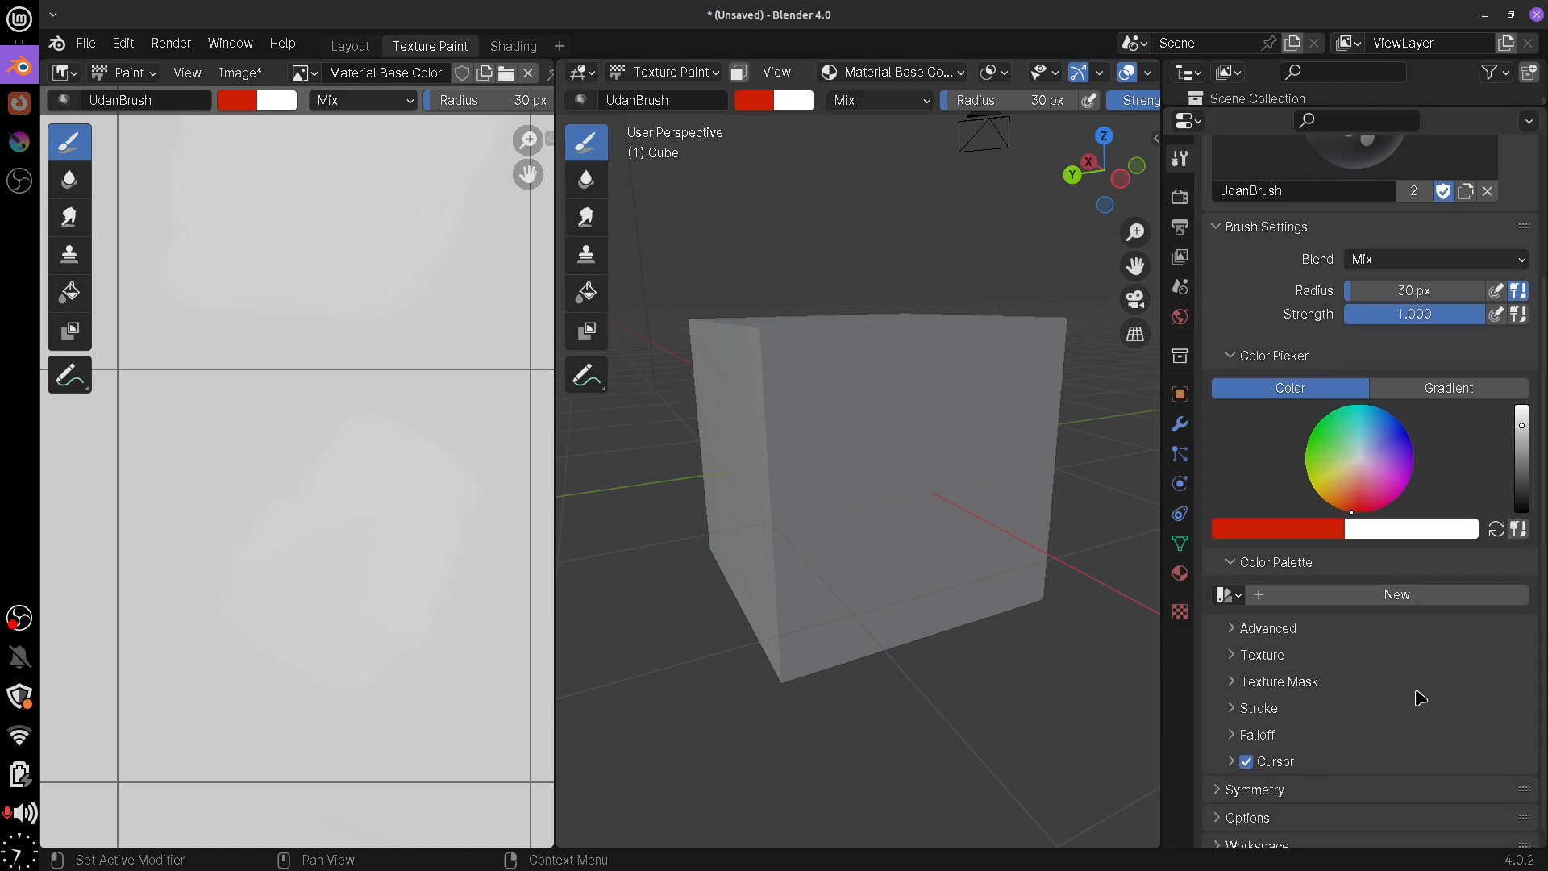
# Create a new colour palette for the brush and name it UdanPalette
pyautogui.click(1354, 596)
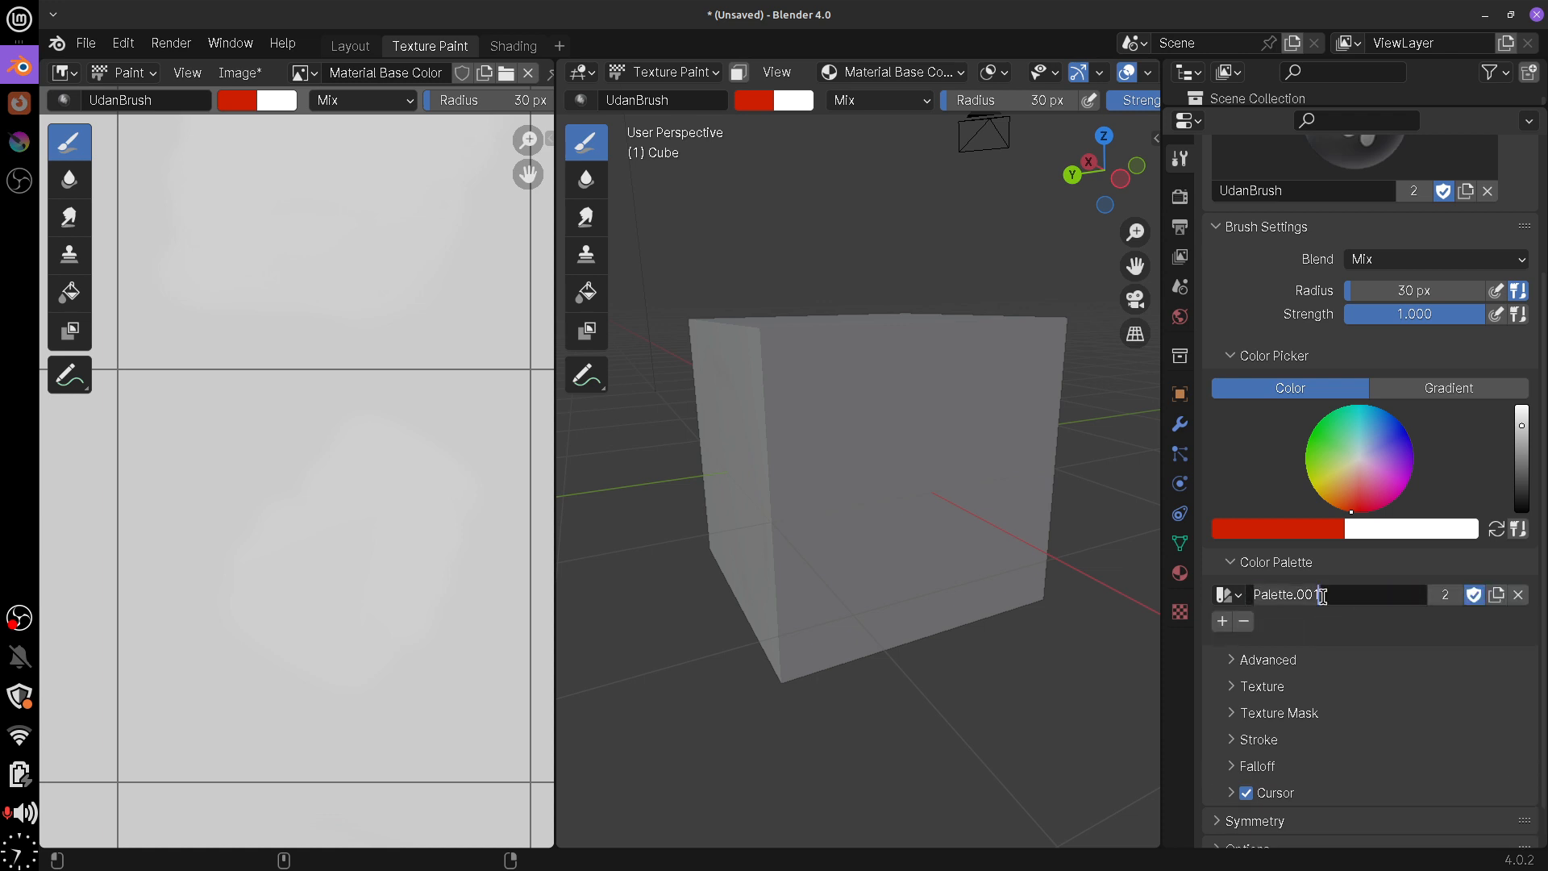
pyautogui.click(1322, 595)
pyautogui.write('UdanP')
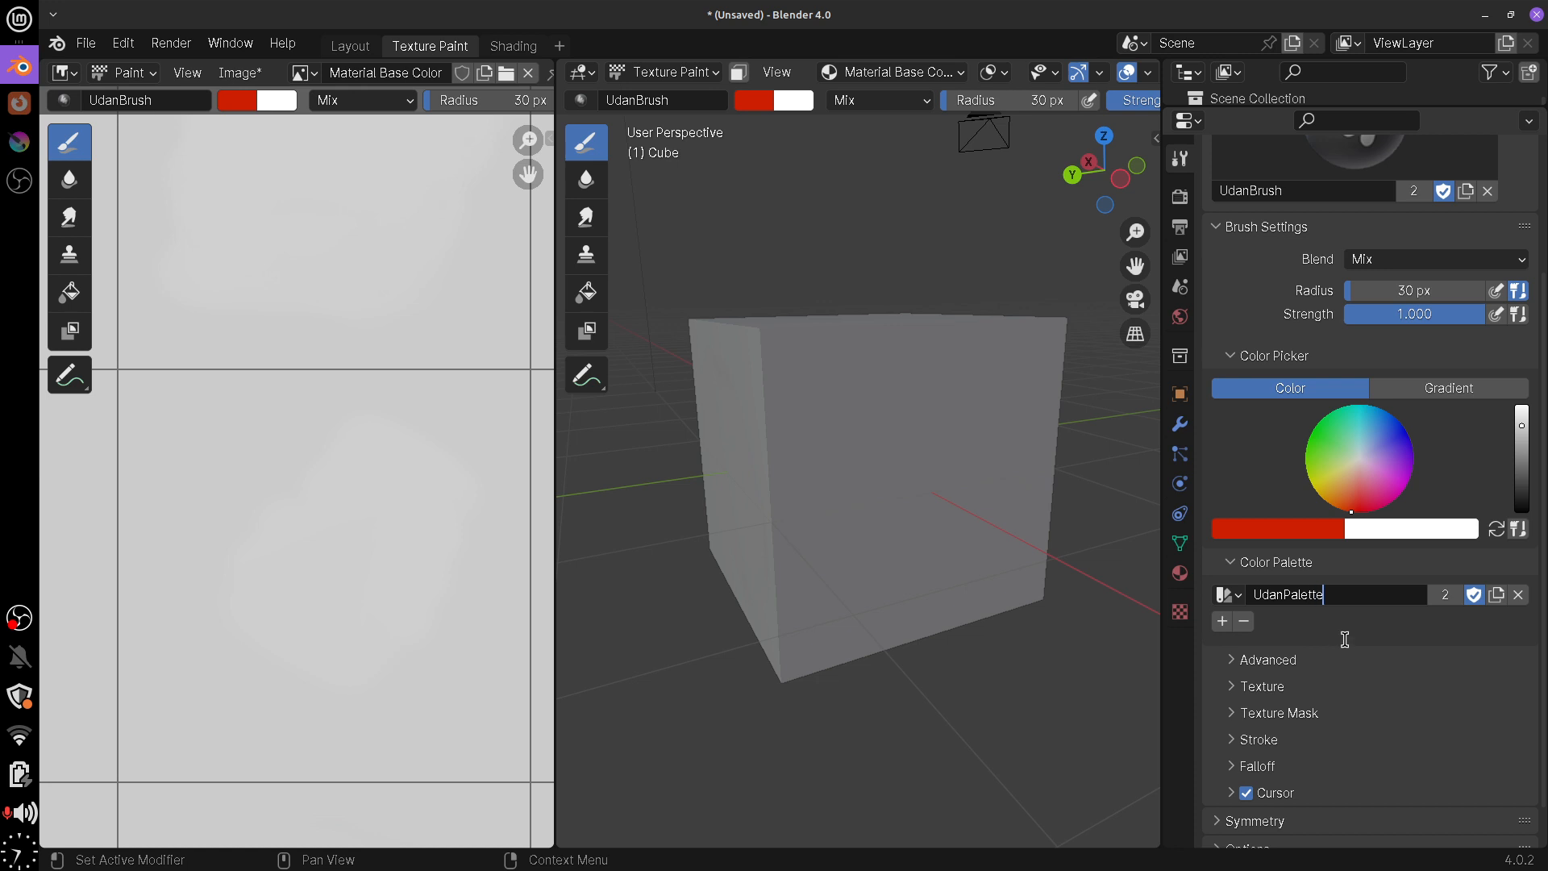
pyautogui.click(1227, 594)
# Set the primary brush colour to red, blue and green in turn, adding each colour to UdanPalette
pyautogui.click(756, 103)
pyautogui.moveTo(831, 316); pyautogui.dragTo(840, 340)
pyautogui.click(1306, 531)
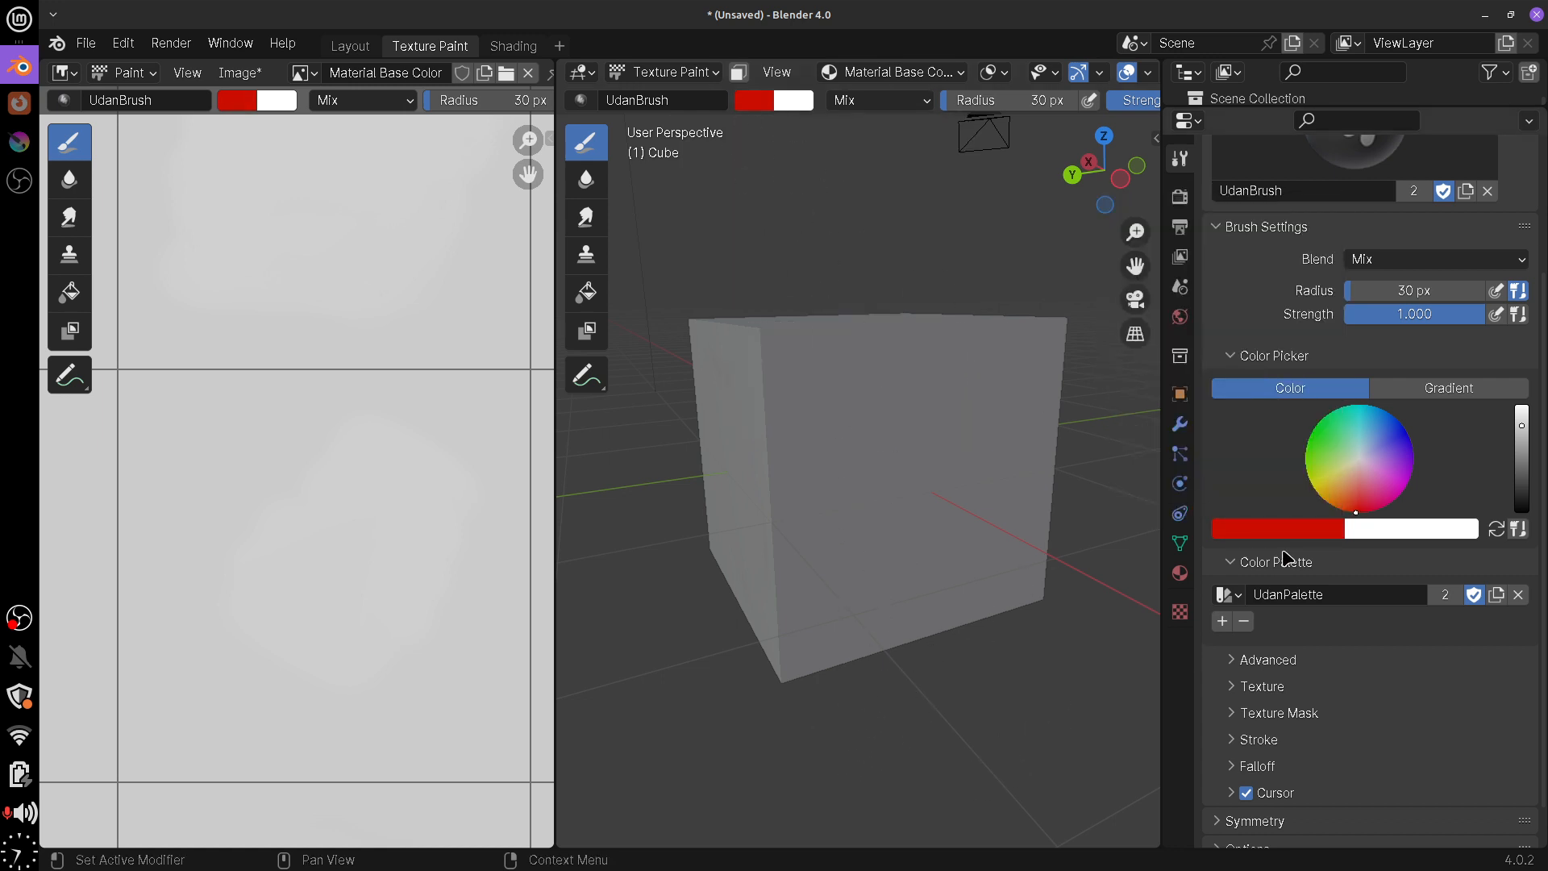
pyautogui.click(1222, 621)
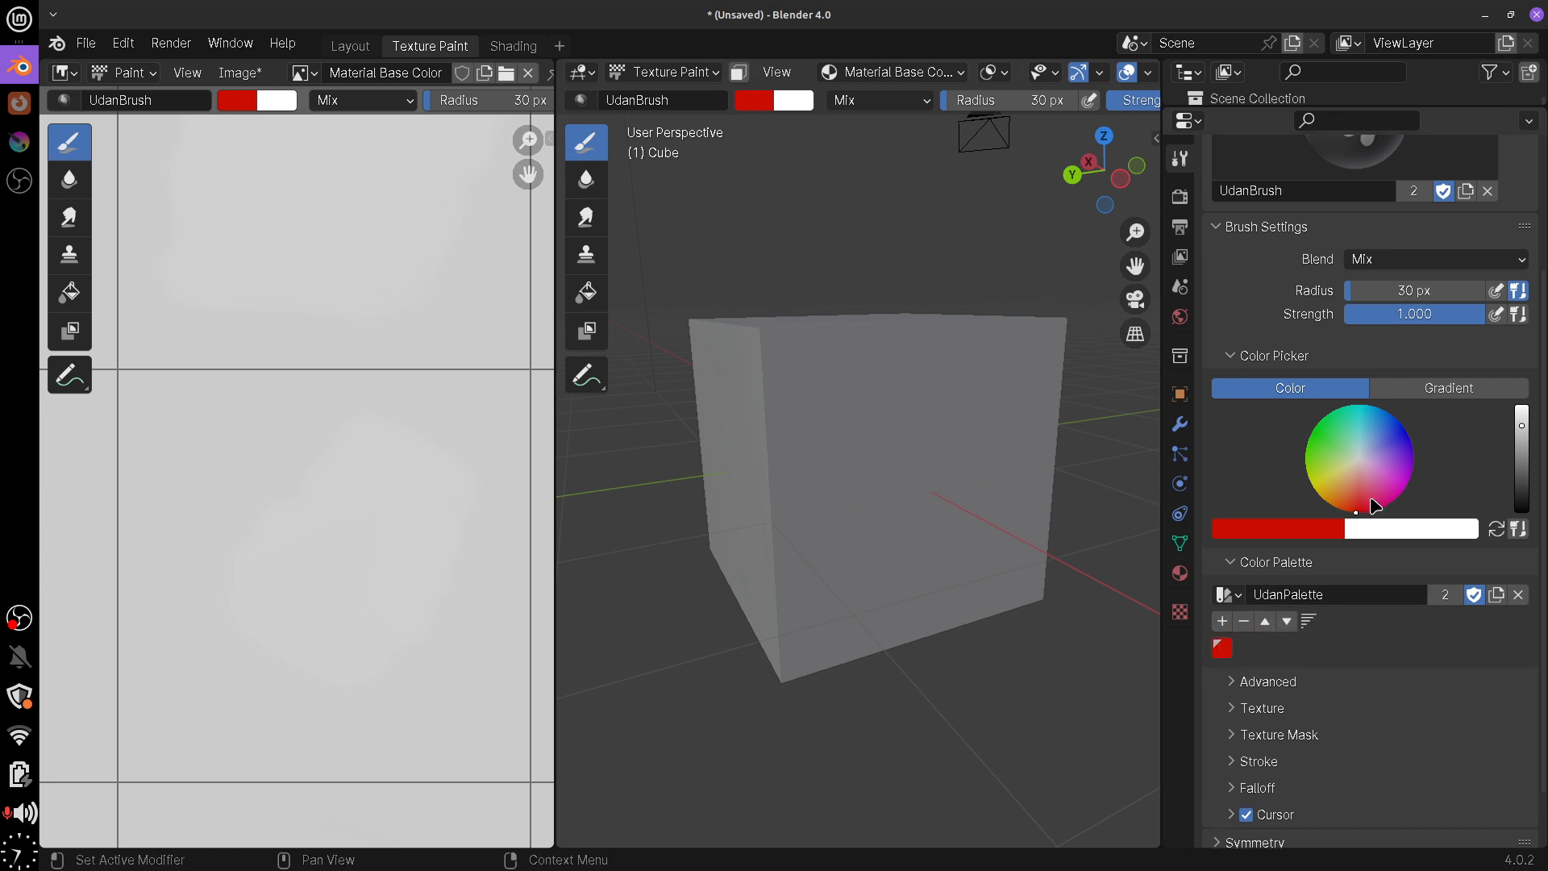
pyautogui.moveTo(1365, 505)
pyautogui.mouseDown()
pyautogui.moveTo(1439, 399)
pyautogui.moveTo(1314, 405)
pyautogui.mouseUp()
pyautogui.click(1222, 620)
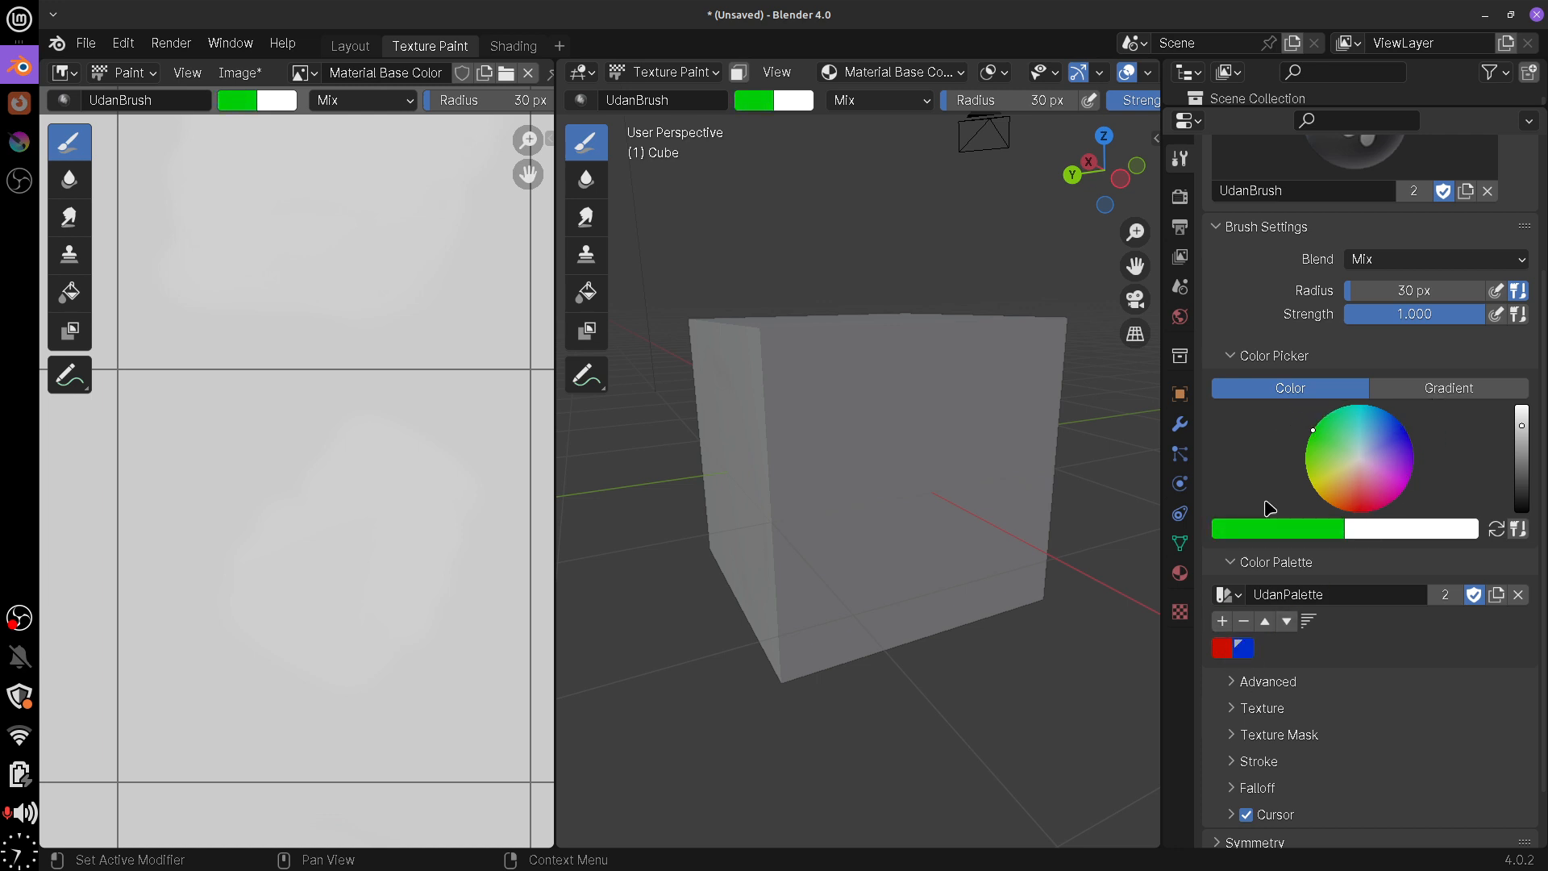
pyautogui.click(1223, 621)
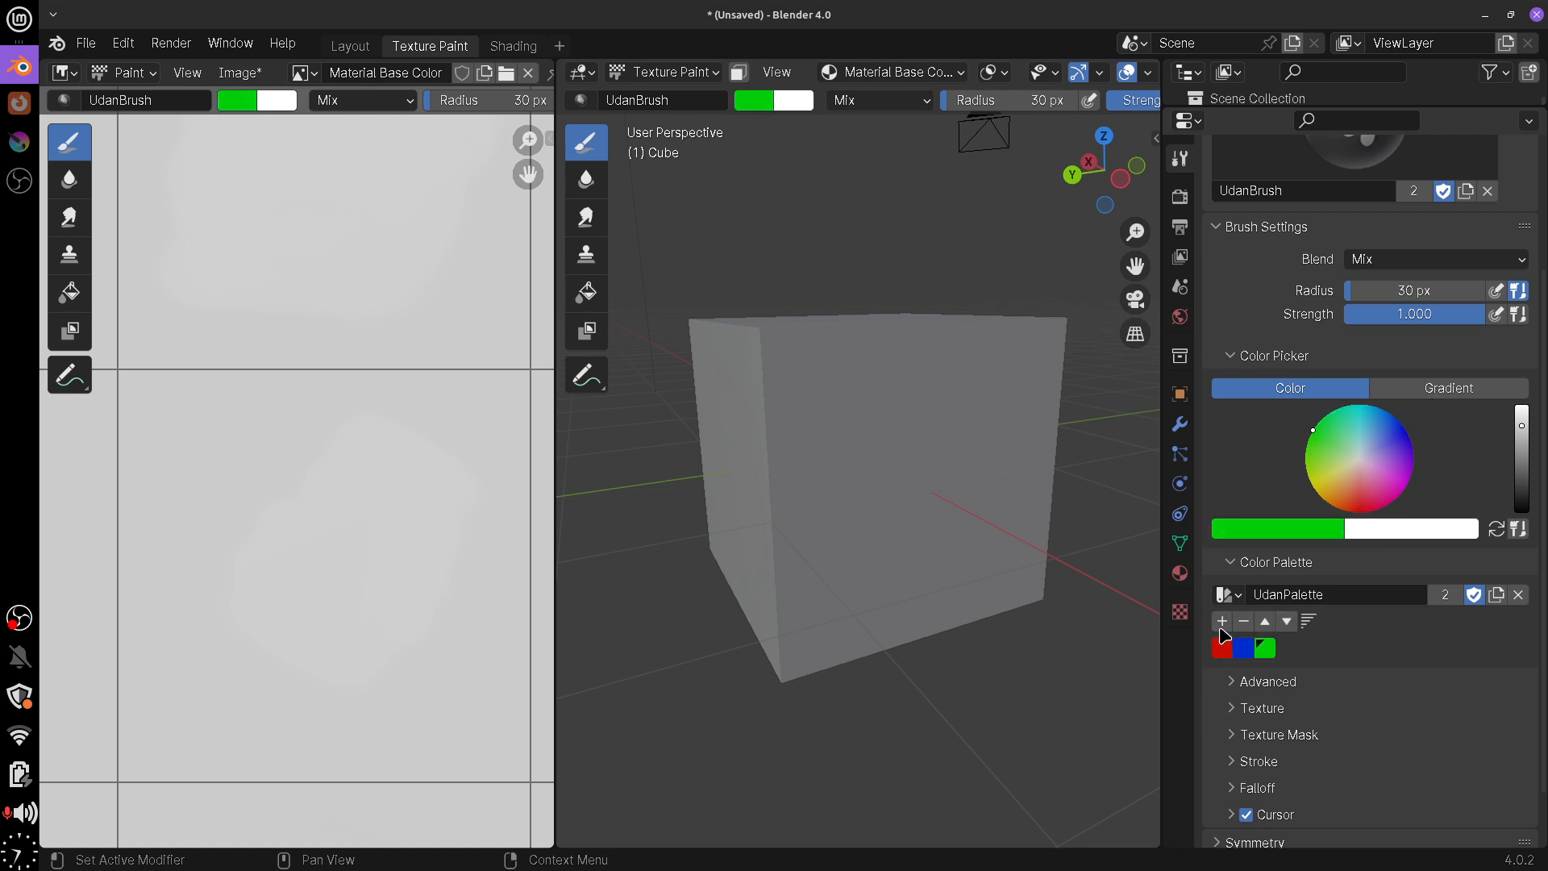
# Try moving the green swatch up and back down in the order of UdanPalette
pyautogui.click(1268, 628)
pyautogui.click(1267, 628)
pyautogui.click(1288, 625)
pyautogui.click(1288, 625)
# Sort the swatches of UdanPalette by Value, by Luminance and finally by Saturation
pyautogui.click(1310, 626)
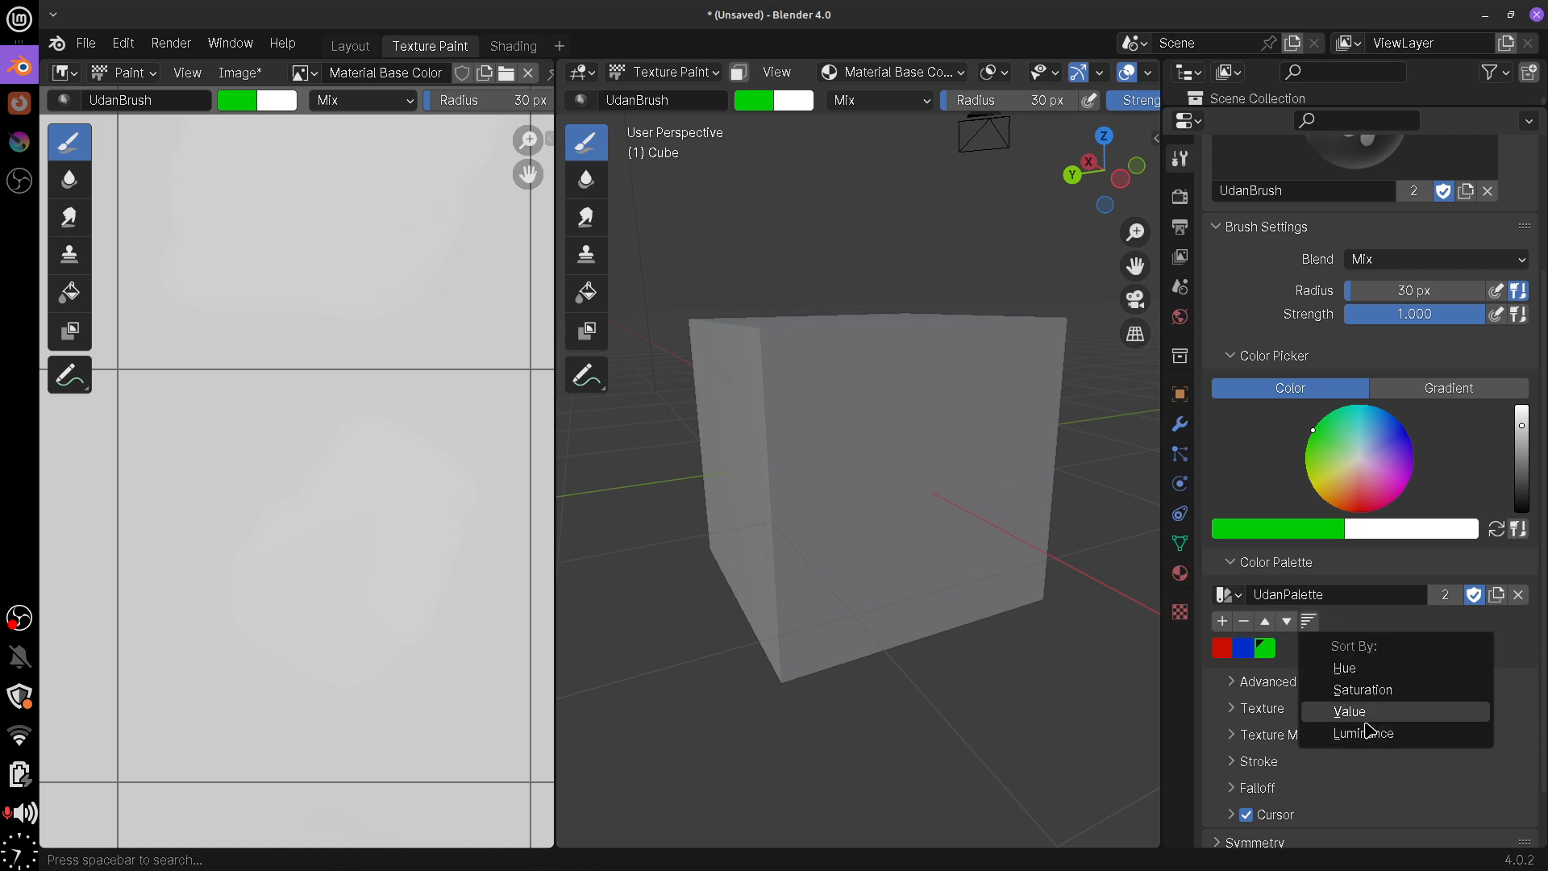
pyautogui.click(1362, 717)
pyautogui.click(1310, 625)
pyautogui.click(1369, 733)
pyautogui.click(1311, 626)
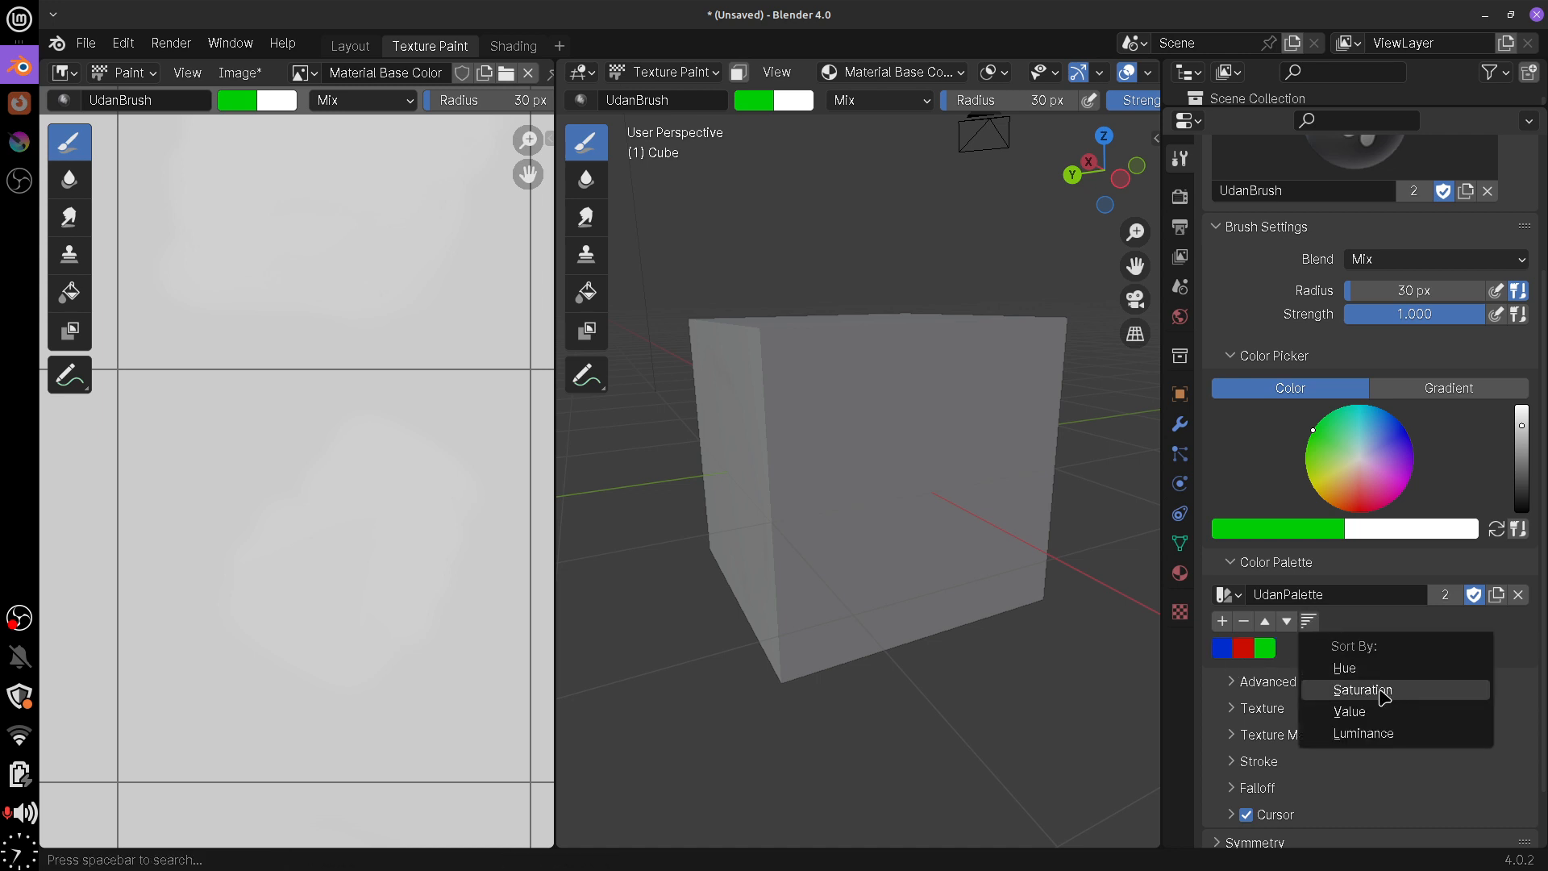
pyautogui.click(1380, 693)
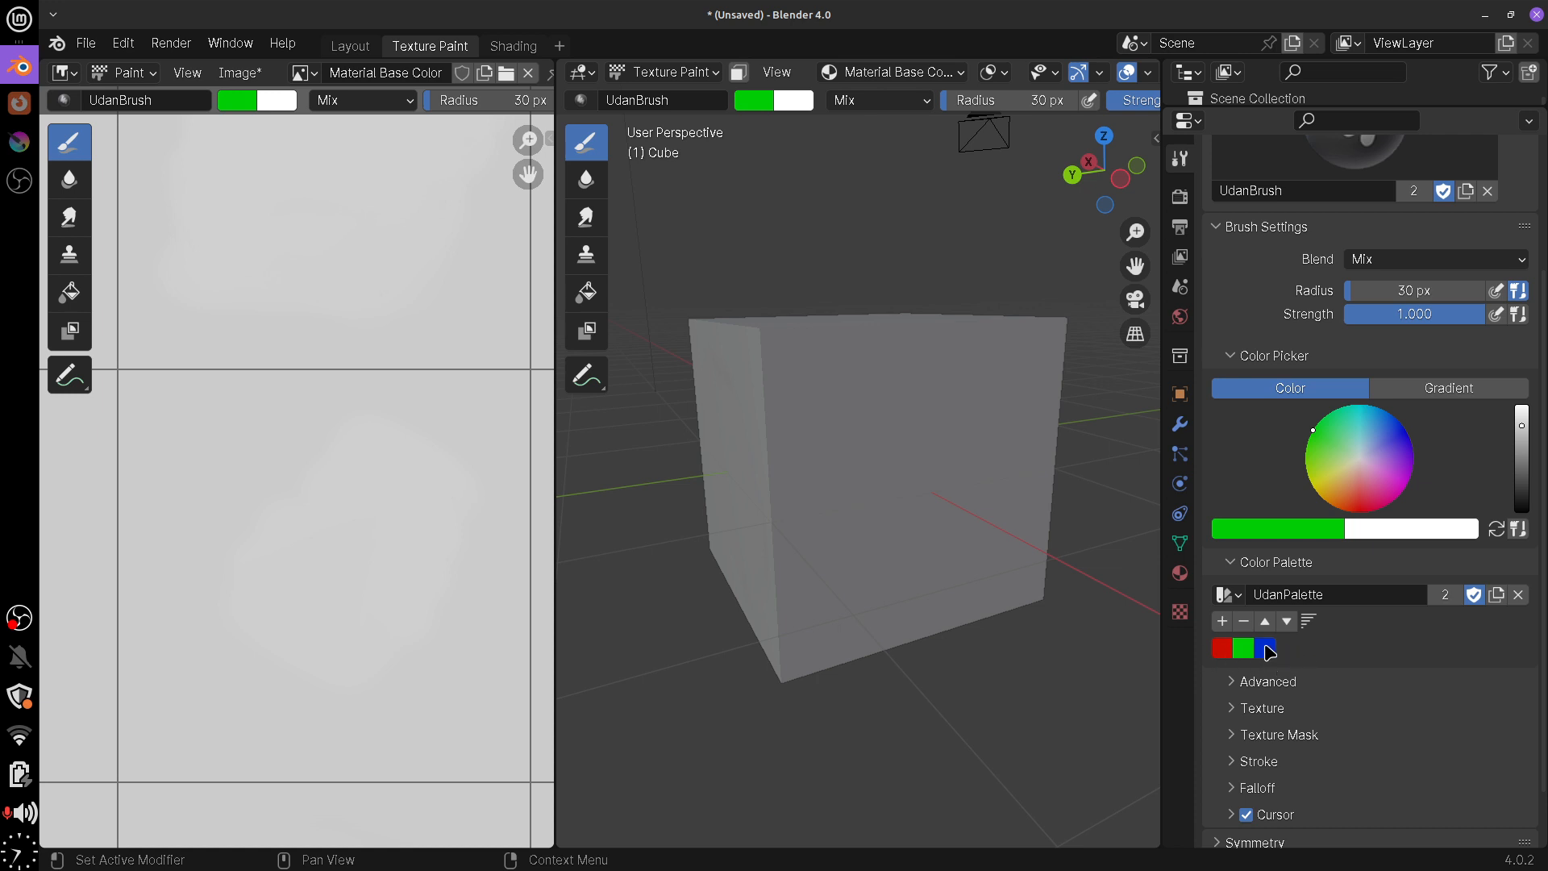
# Pick yellow and violet on the brush's colour wheel and add both colours to UdanPalette
pyautogui.moveTo(1323, 482)
pyautogui.mouseDown()
pyautogui.moveTo(1307, 508)
pyautogui.moveTo(1439, 435)
pyautogui.moveTo(1451, 458)
pyautogui.mouseUp()
pyautogui.click(1222, 620)
pyautogui.click(1222, 620)
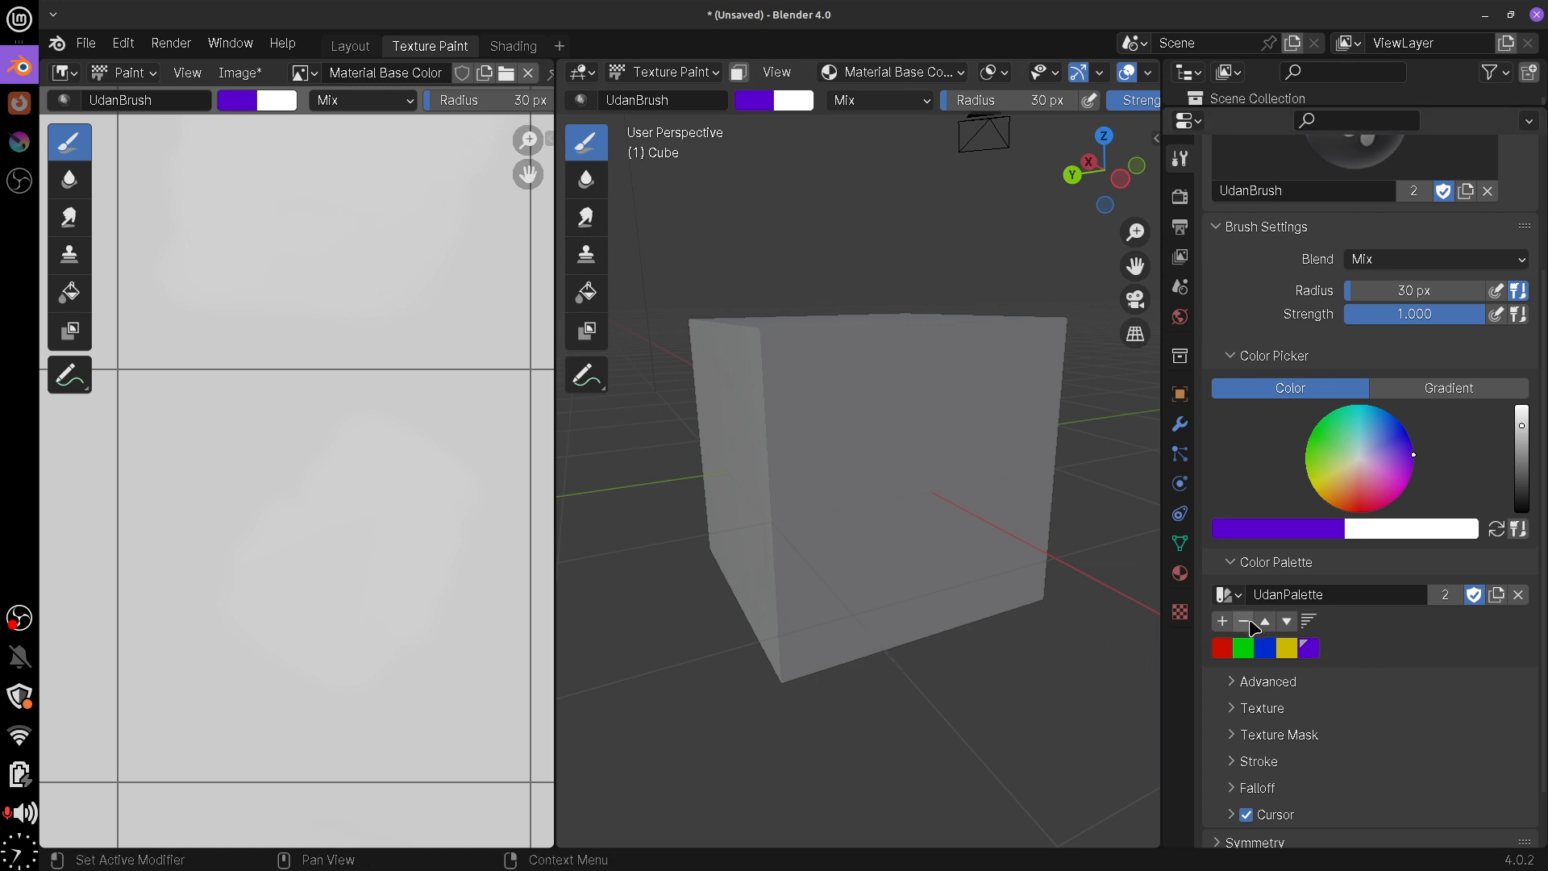
# Select the swatches of UdanPalette one after another, and remove the violet one from the palette
pyautogui.click(1286, 648)
pyautogui.click(1265, 648)
pyautogui.click(1244, 648)
pyautogui.click(1265, 648)
pyautogui.click(1286, 648)
pyautogui.click(1308, 649)
pyautogui.click(1244, 622)
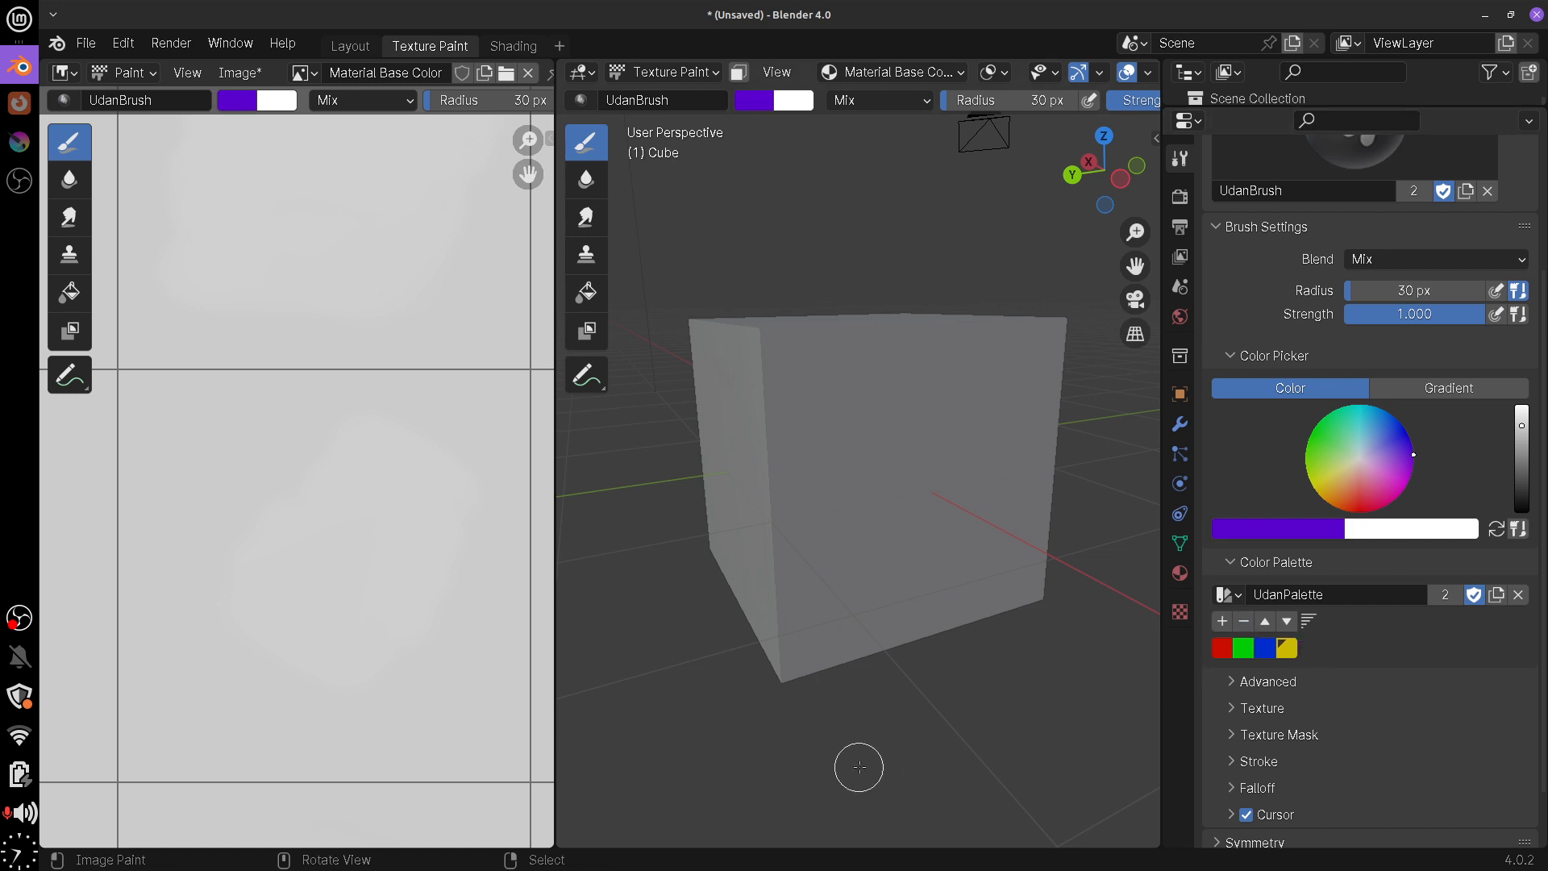
# Check the list of available palettes, then collapse the Color Palette settings and expand the Advanced brush settings
pyautogui.click(1234, 594)
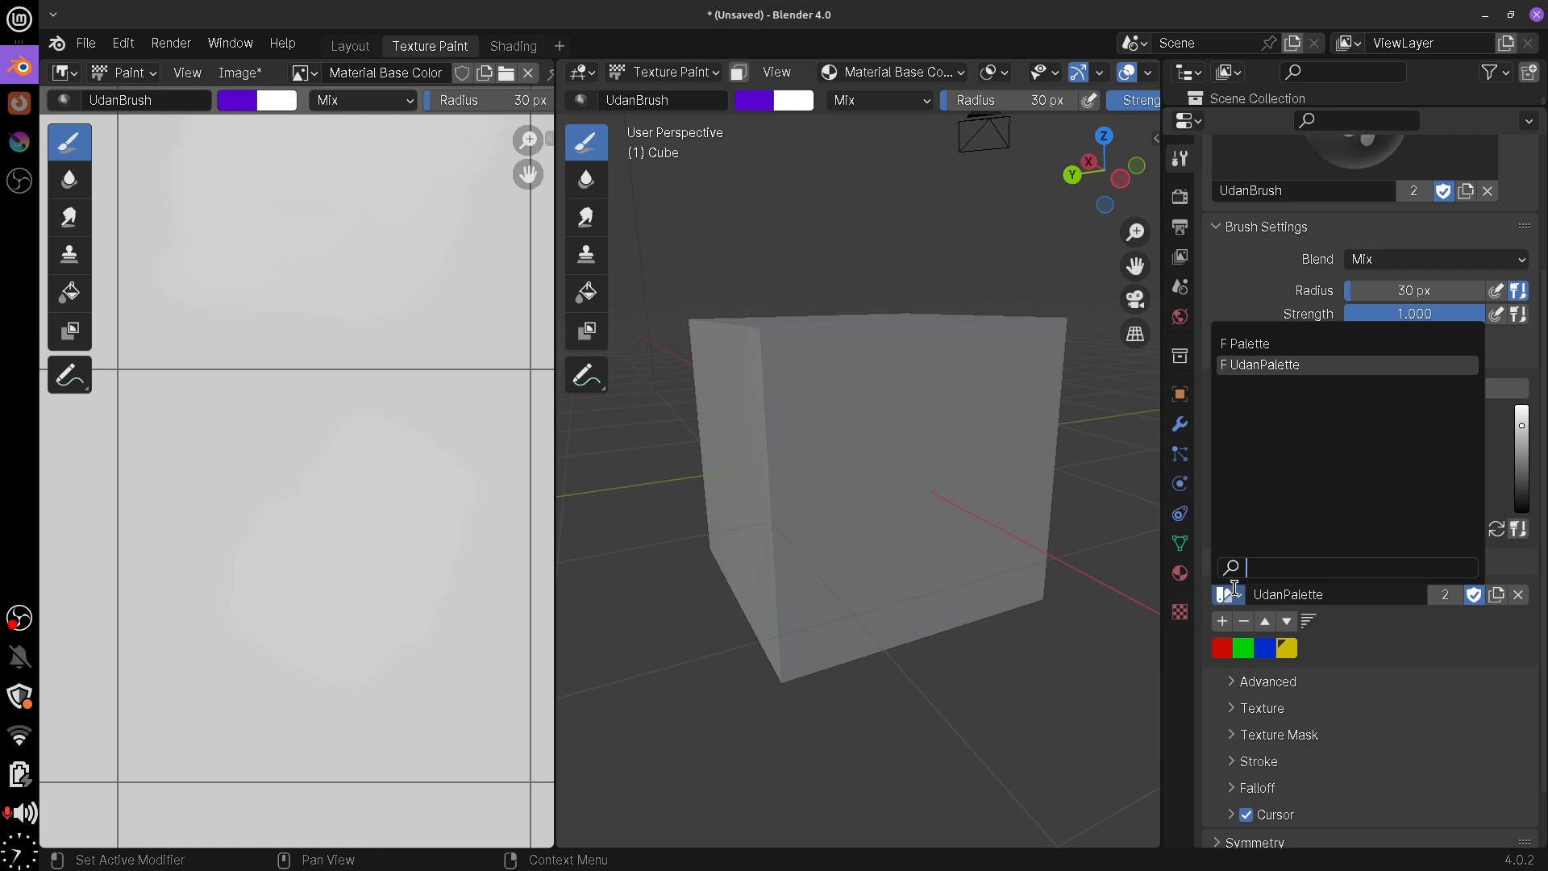
pyautogui.click(1234, 589)
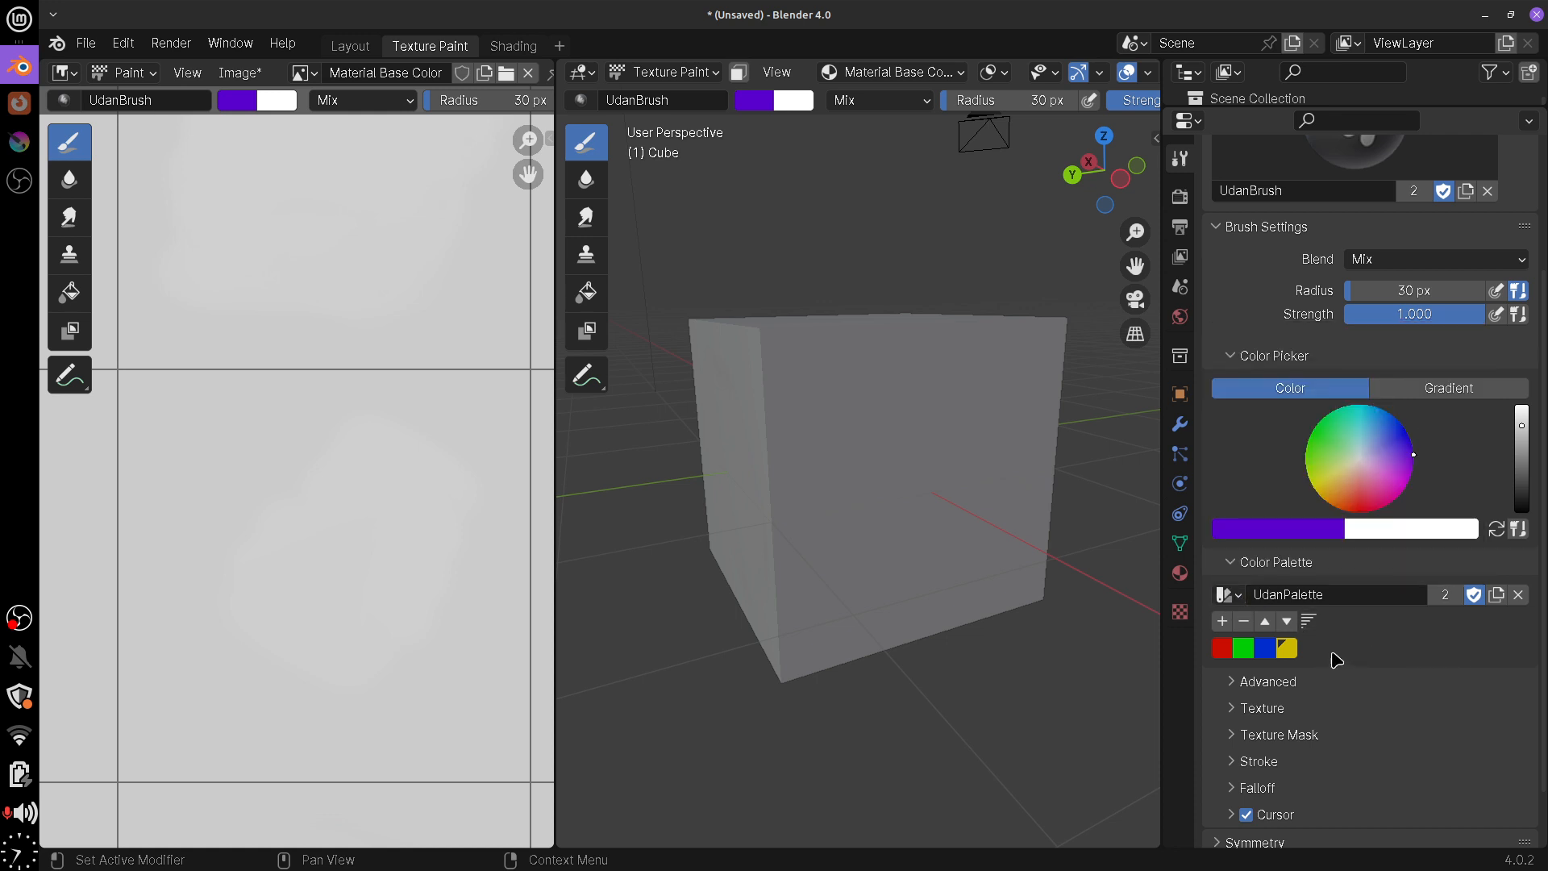
pyautogui.click(1250, 568)
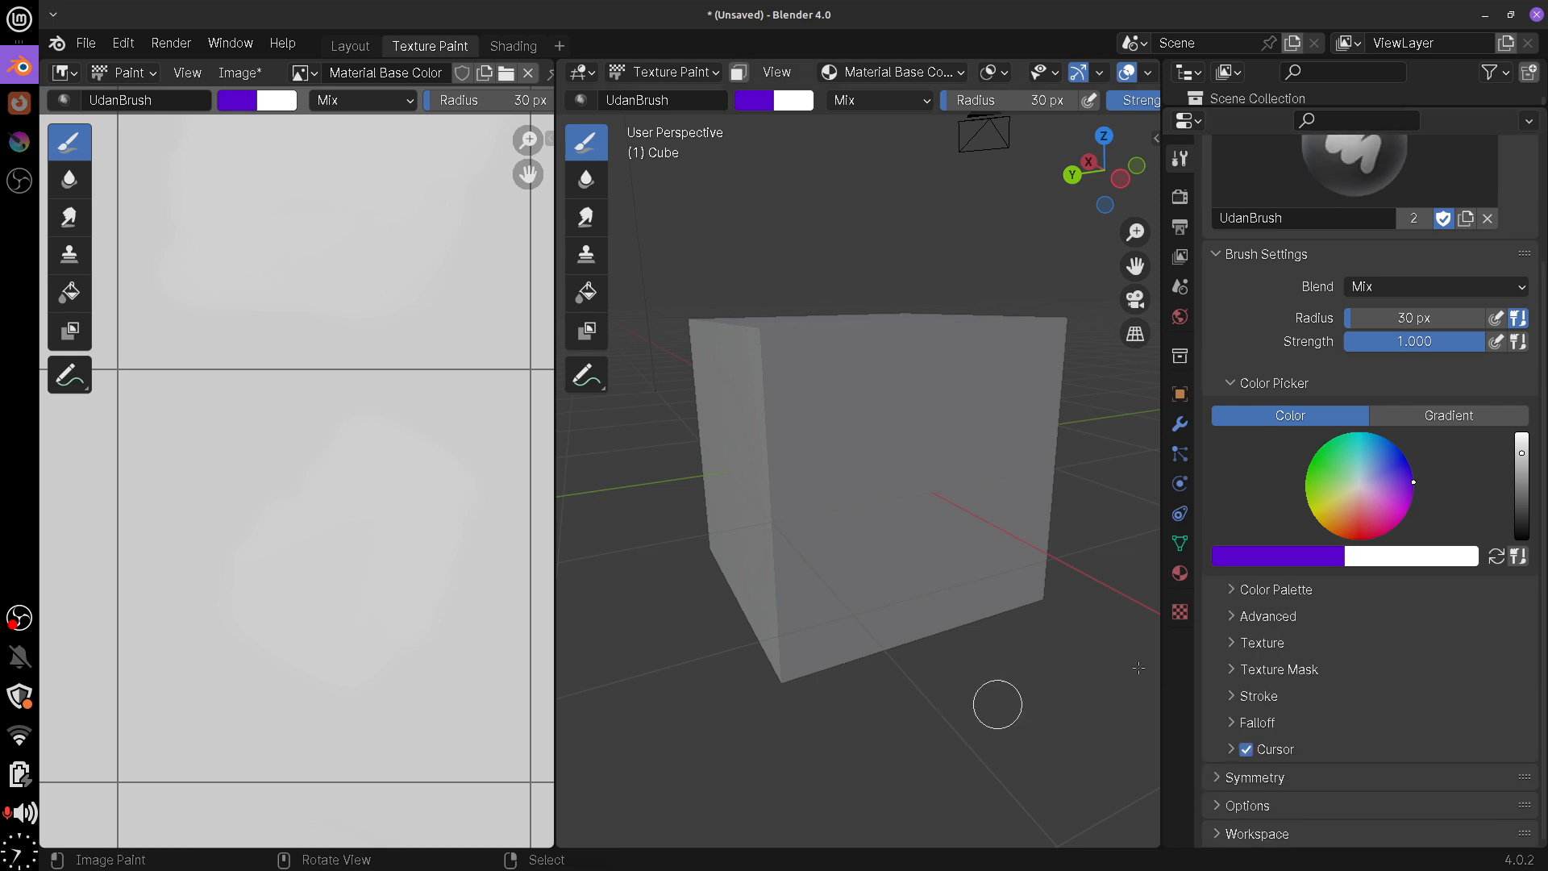
pyautogui.click(1234, 620)
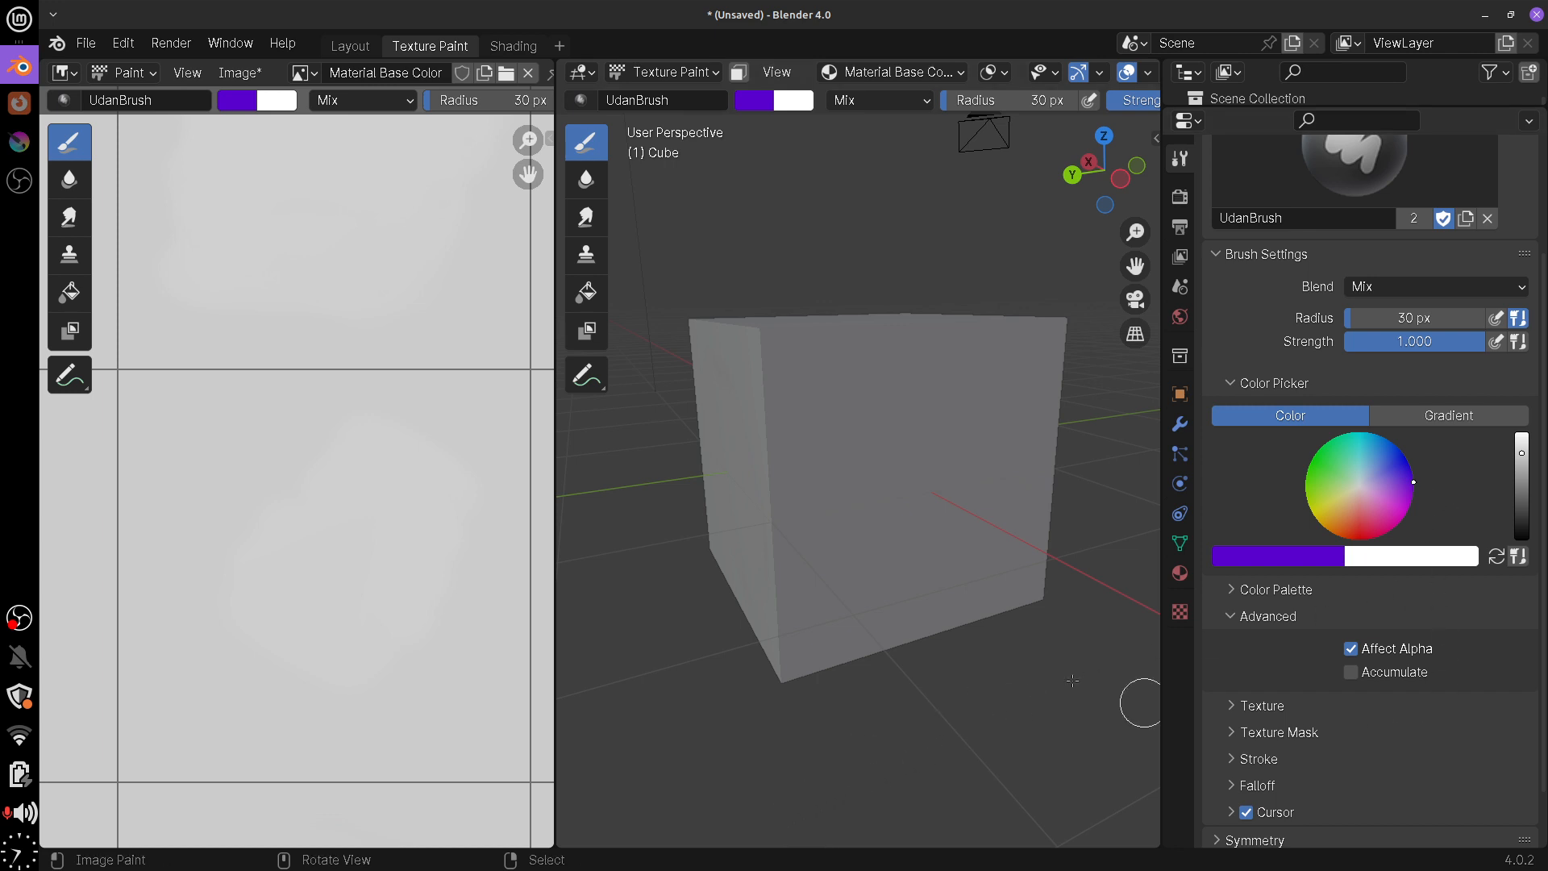
# Set the brush blend mode to Erase Alpha and erase a patch where the cube's underside meets its side
pyautogui.moveTo(887, 579); pyautogui.dragTo(1055, 637, button='middle')
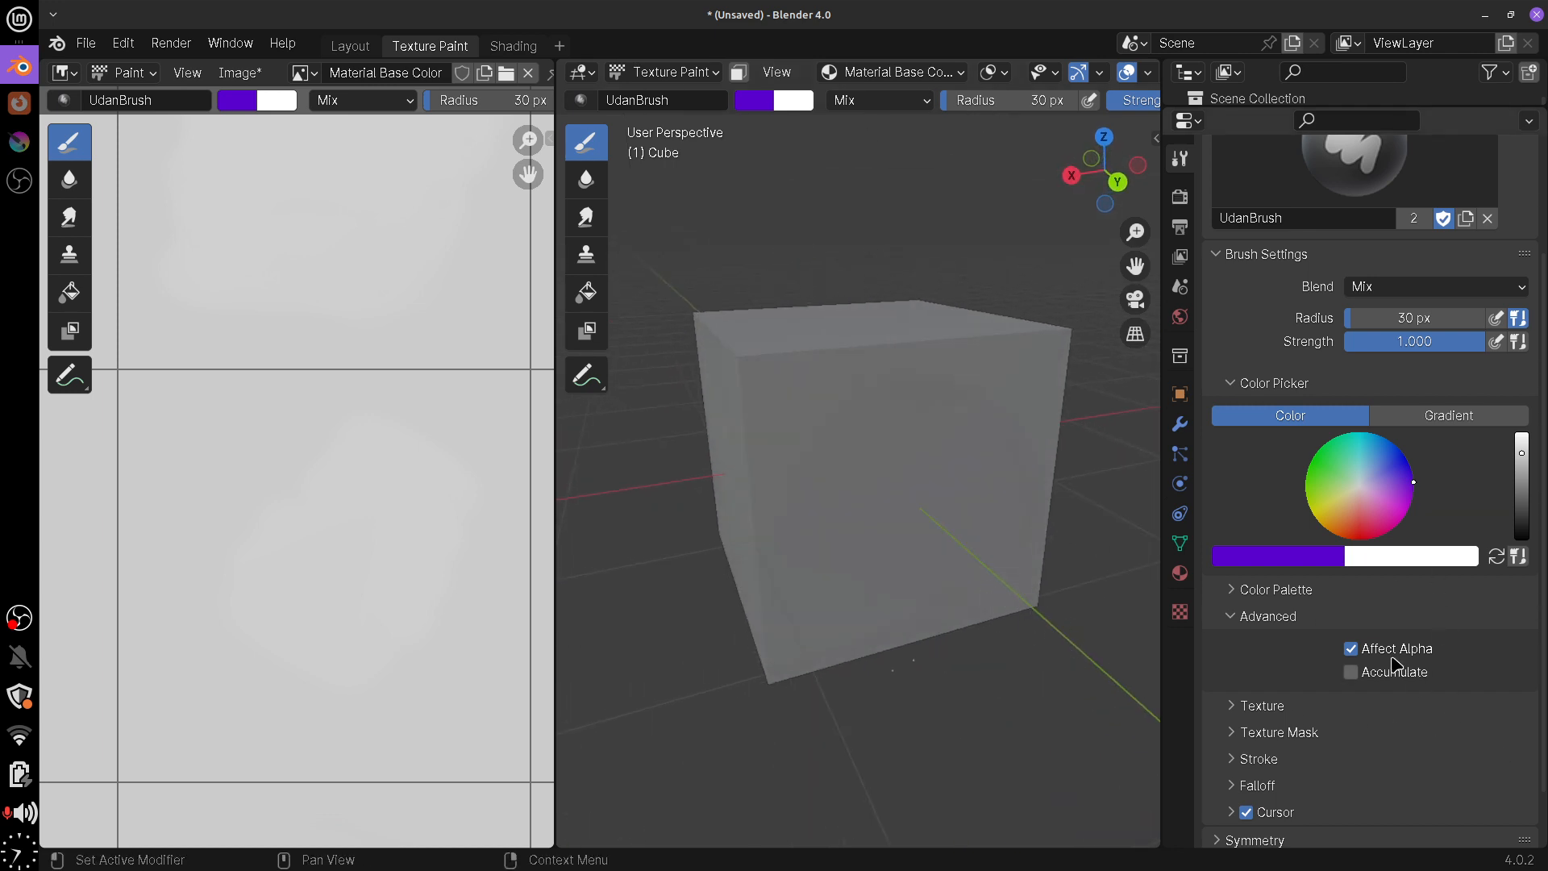
pyautogui.moveTo(908, 563); pyautogui.dragTo(1048, 572, button='middle')
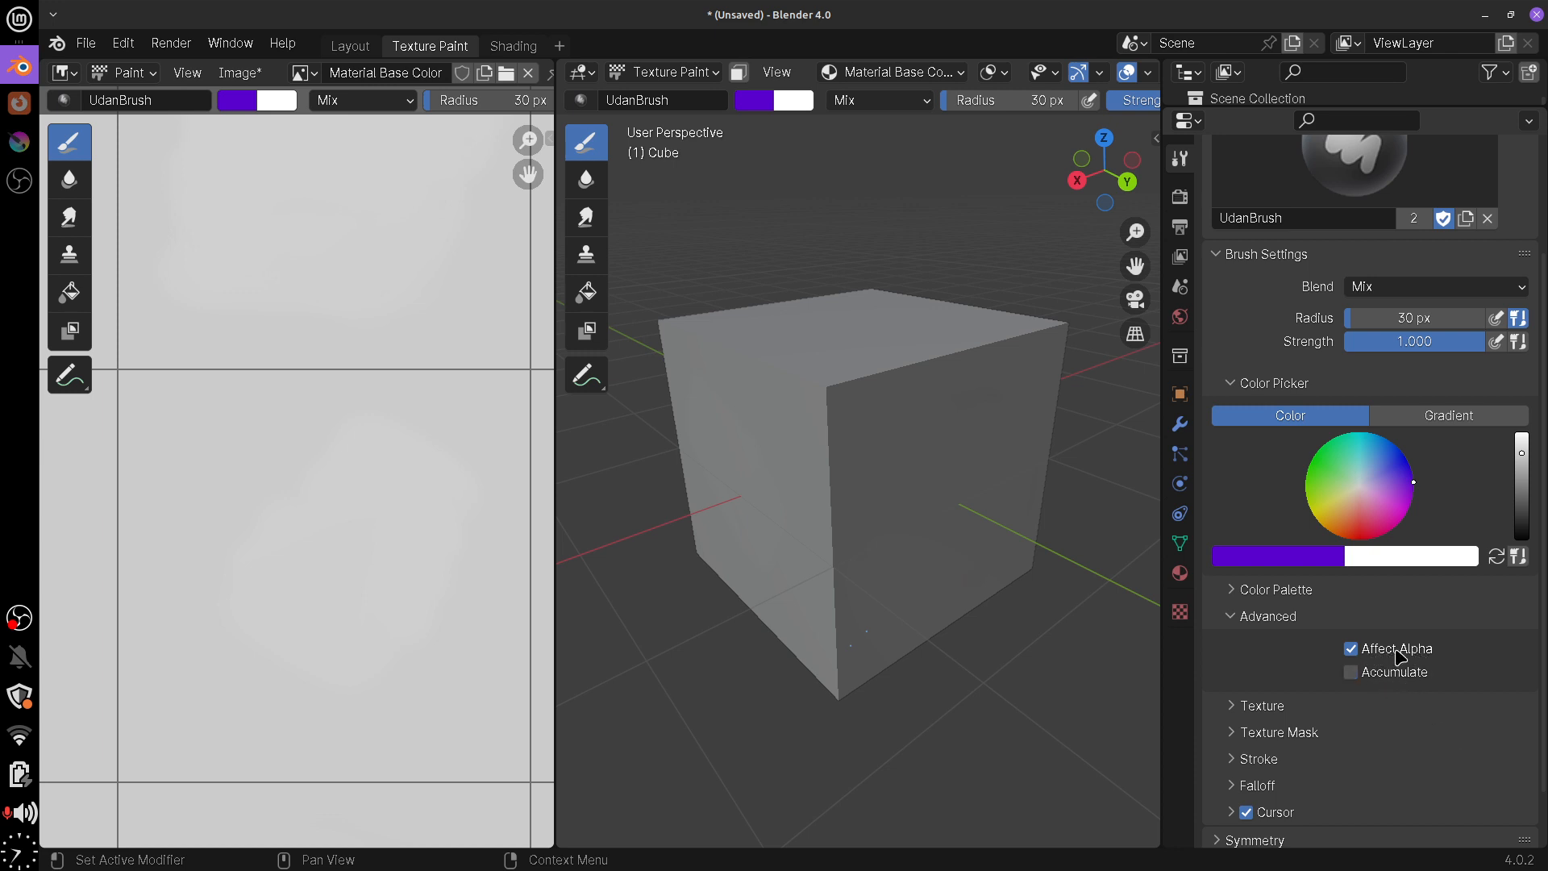
pyautogui.click(1435, 289)
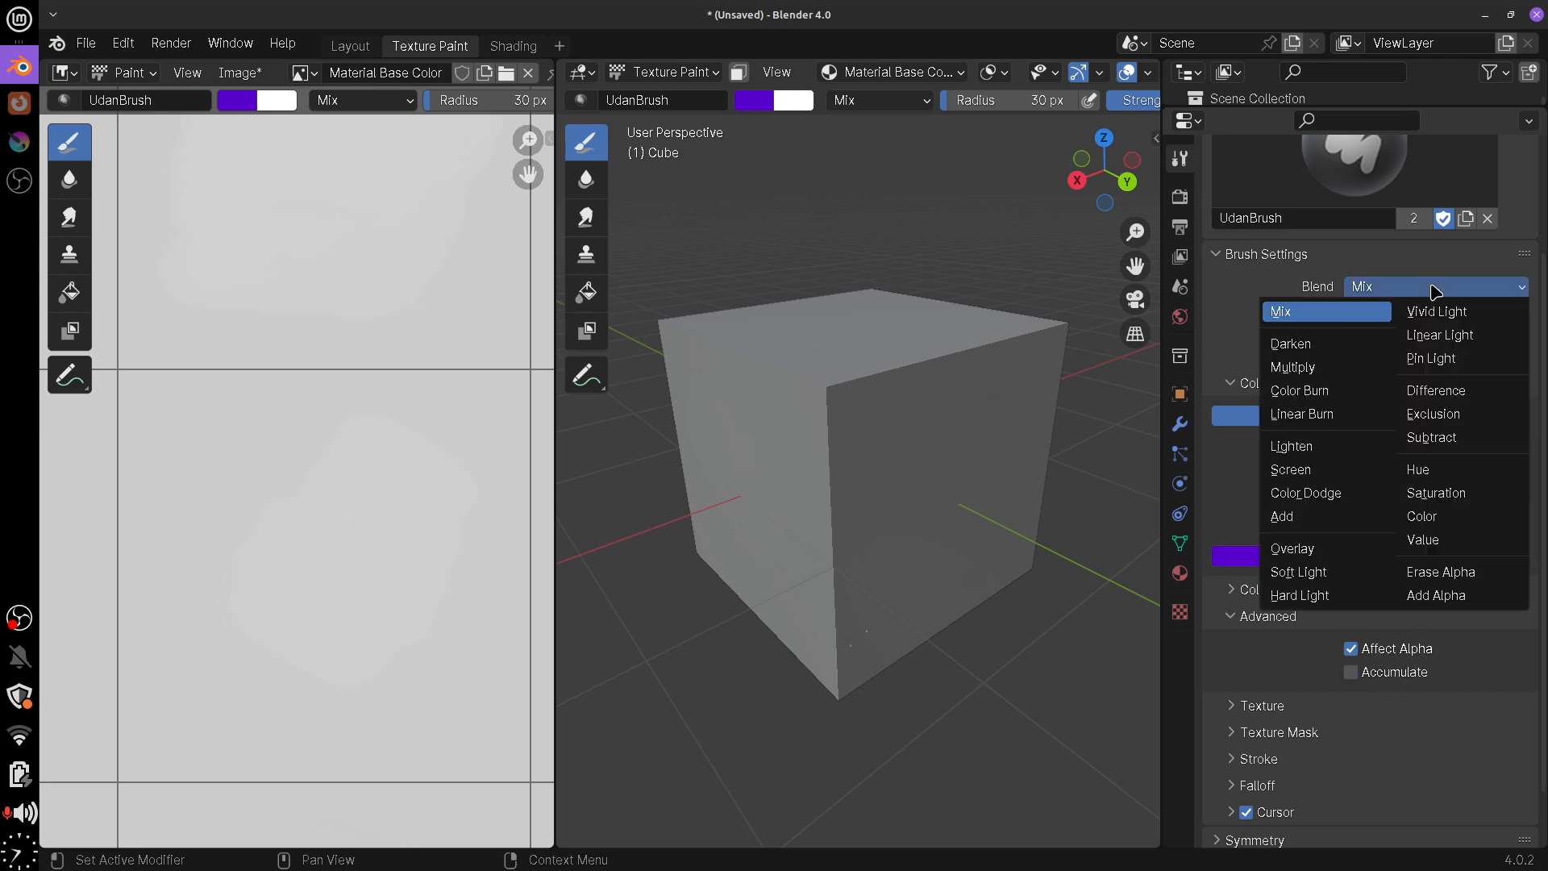
pyautogui.click(1463, 582)
pyautogui.moveTo(798, 427); pyautogui.dragTo(855, 425, button='middle')
pyautogui.moveTo(856, 425)
pyautogui.mouseDown()
pyautogui.moveTo(815, 487)
pyautogui.moveTo(864, 535)
pyautogui.moveTo(895, 524)
pyautogui.mouseUp()
pyautogui.moveTo(895, 524)
pyautogui.mouseDown(button='middle')
pyautogui.moveTo(1015, 473)
pyautogui.moveTo(994, 453)
pyautogui.mouseUp(button='middle')
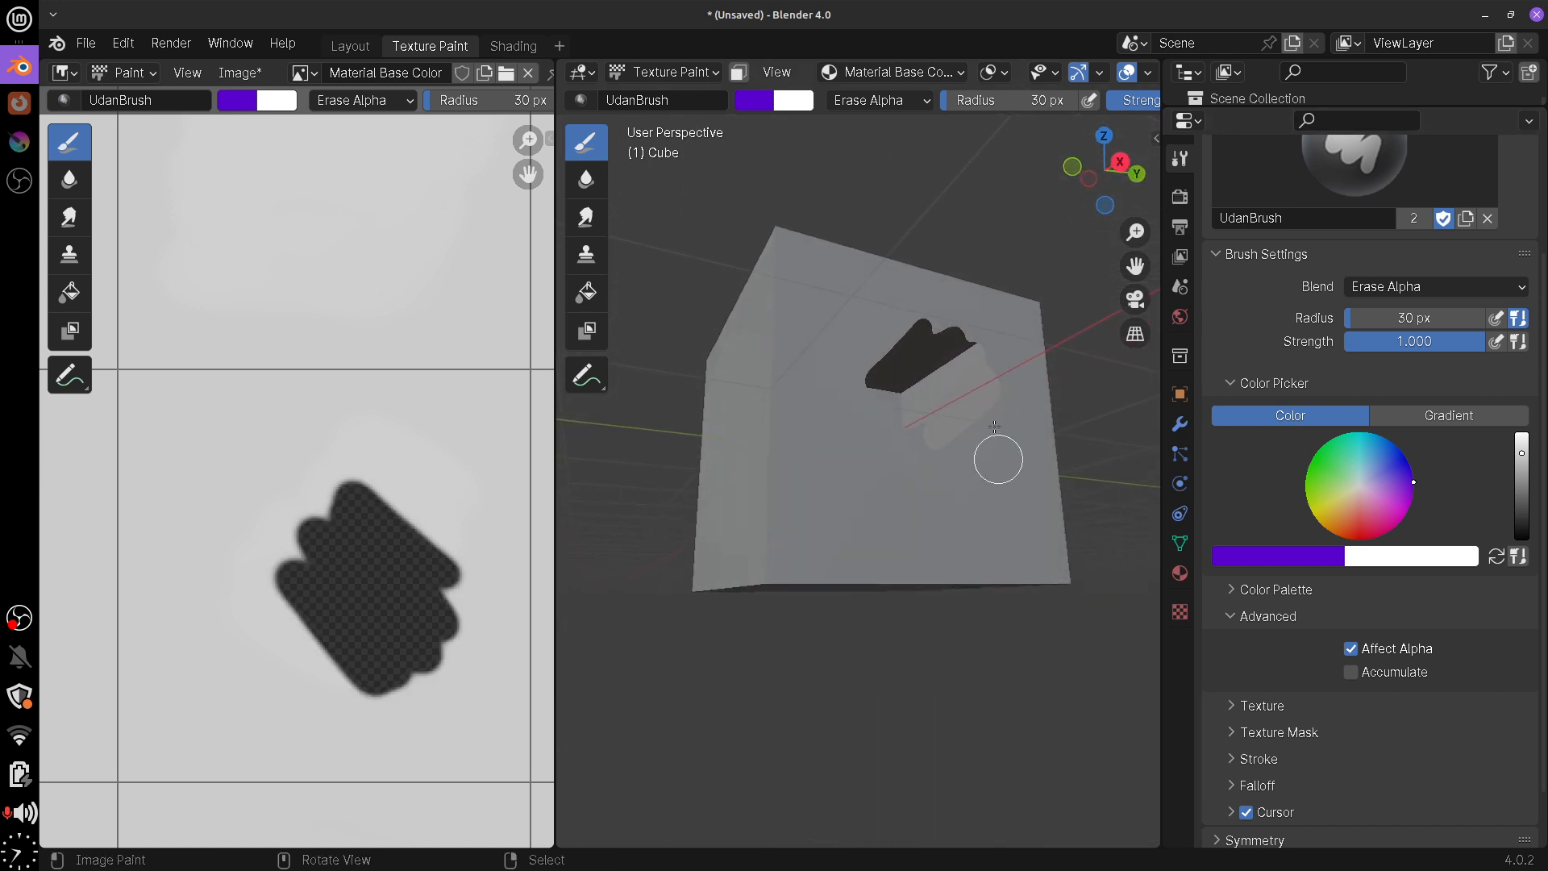
pyautogui.moveTo(878, 438)
pyautogui.mouseDown()
pyautogui.moveTo(892, 346)
pyautogui.moveTo(863, 355)
pyautogui.mouseUp()
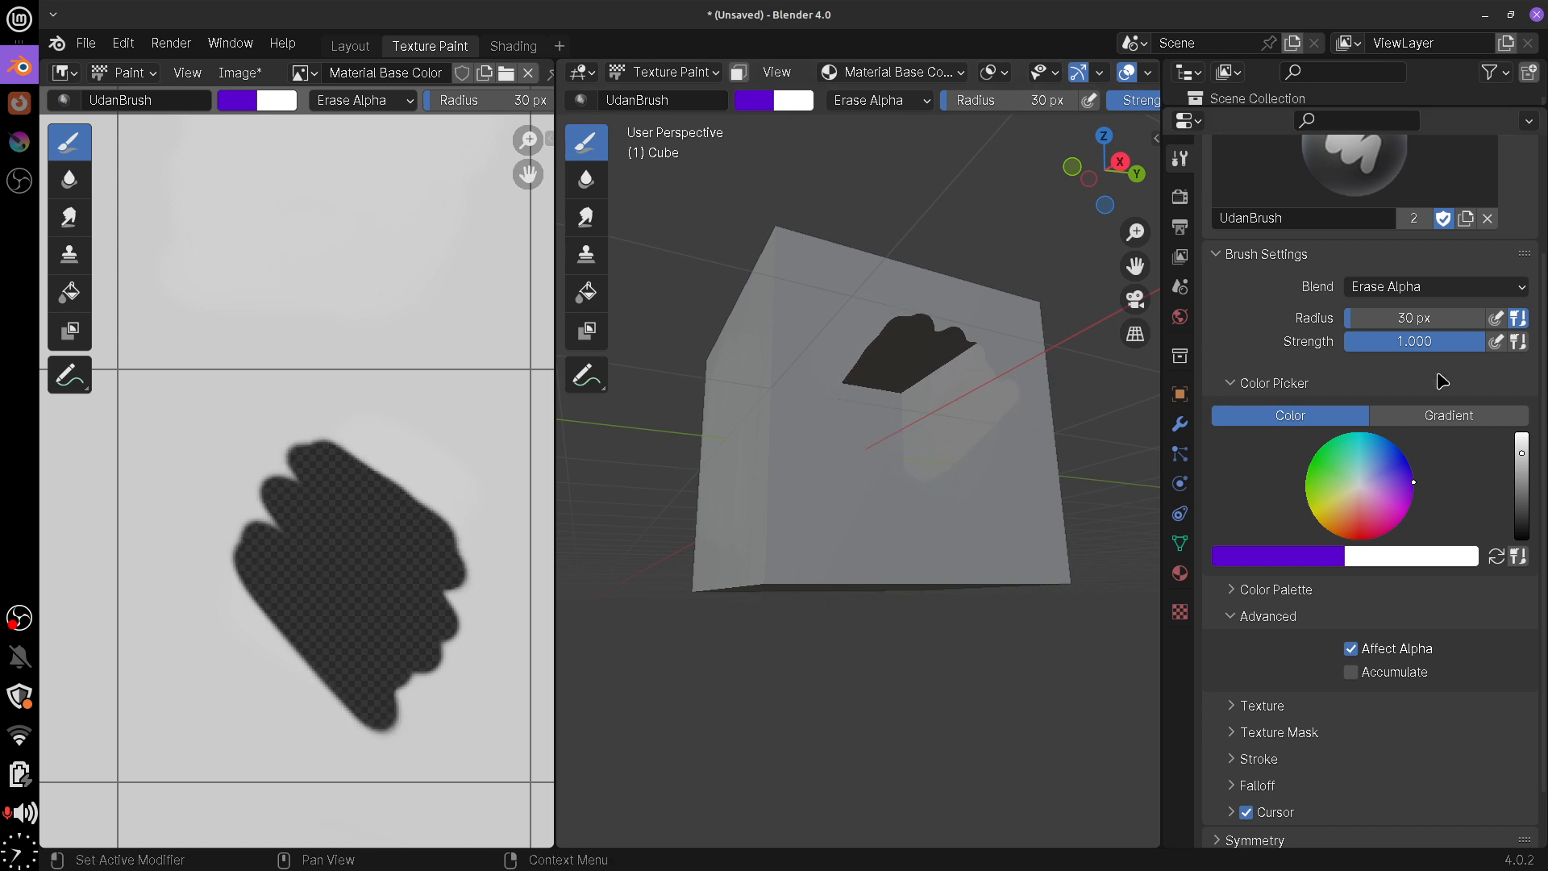
# Set the blend mode back to Mix and try violet strokes over the erased patch, undoing them
pyautogui.click(1463, 288)
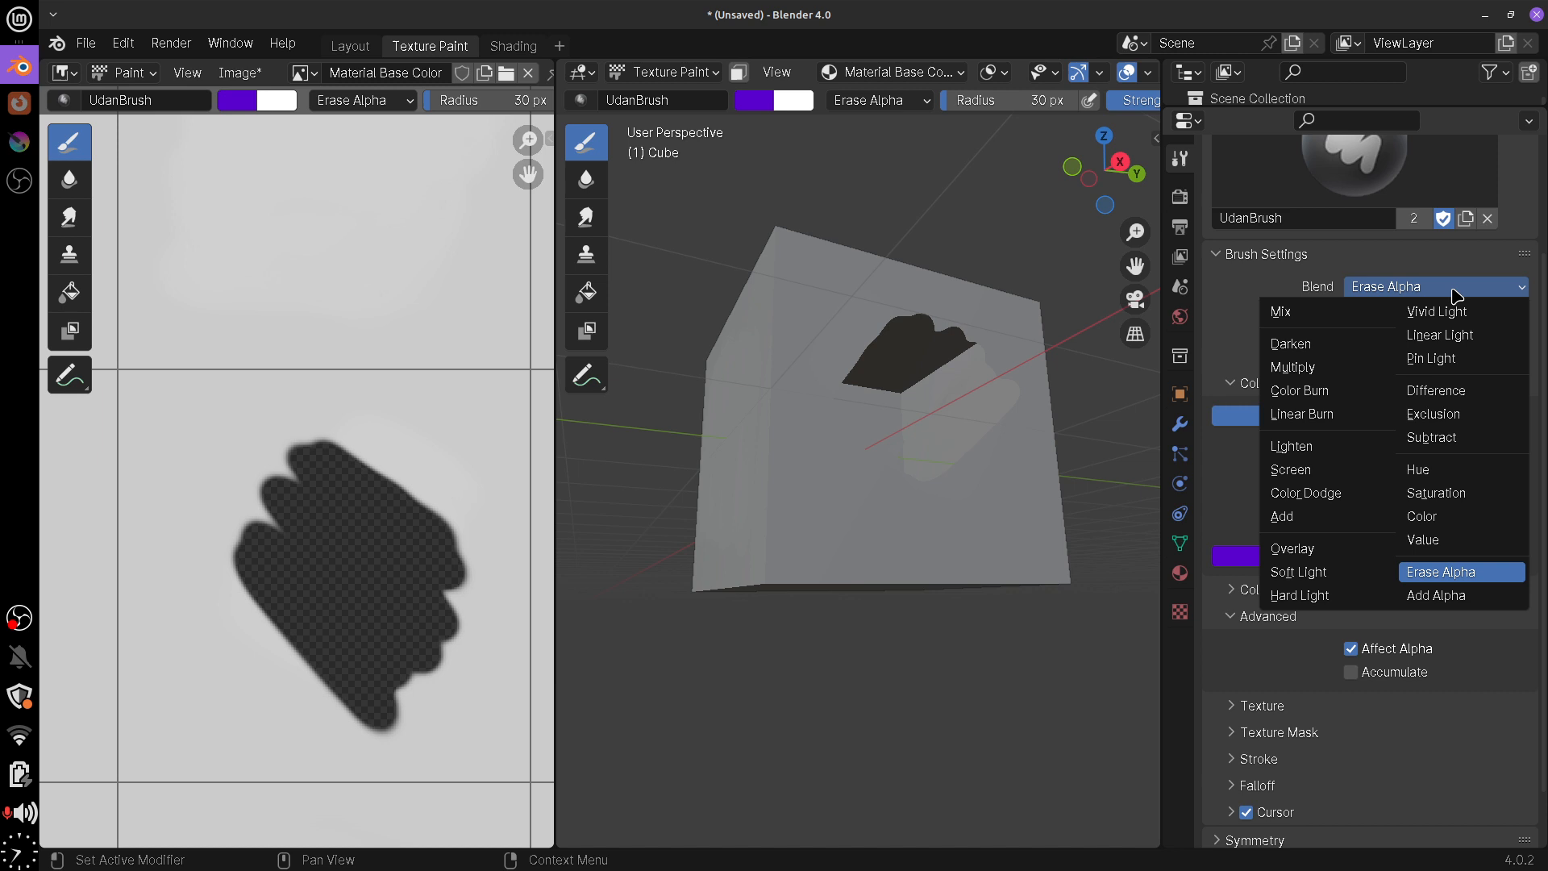
pyautogui.click(1326, 314)
pyautogui.moveTo(853, 404)
pyautogui.mouseDown()
pyautogui.moveTo(926, 459)
pyautogui.moveTo(933, 397)
pyautogui.moveTo(995, 447)
pyautogui.moveTo(1010, 426)
pyautogui.mouseUp()
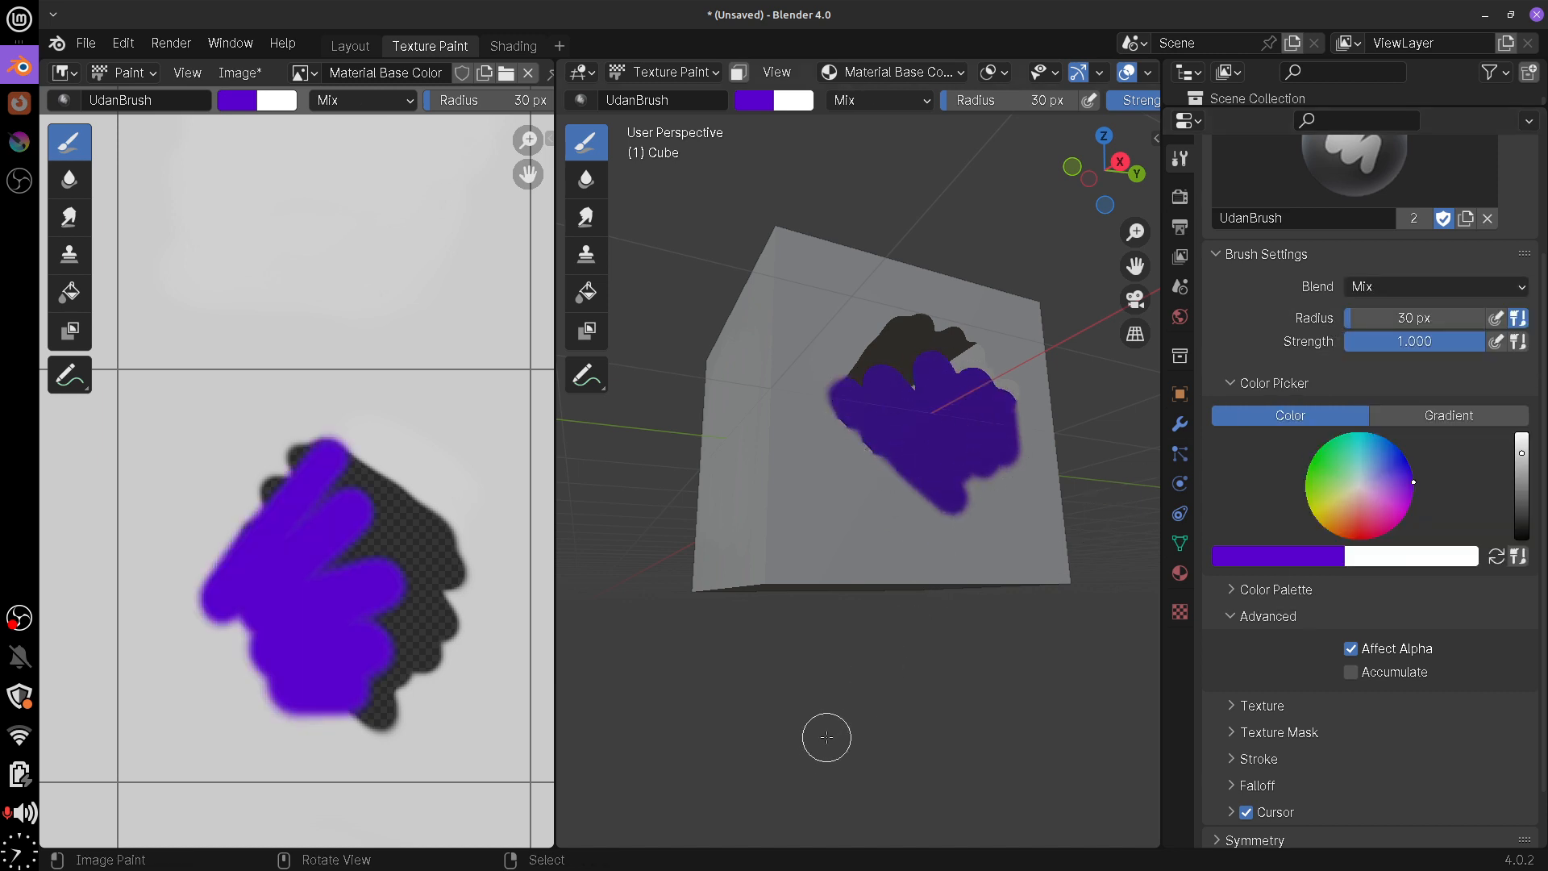
pyautogui.hotkey('ctrl', 'z')
pyautogui.moveTo(303, 457)
pyautogui.mouseDown()
pyautogui.moveTo(335, 443)
pyautogui.moveTo(375, 601)
pyautogui.moveTo(431, 698)
pyautogui.mouseUp()
pyautogui.hotkey('ctrl', 'z')
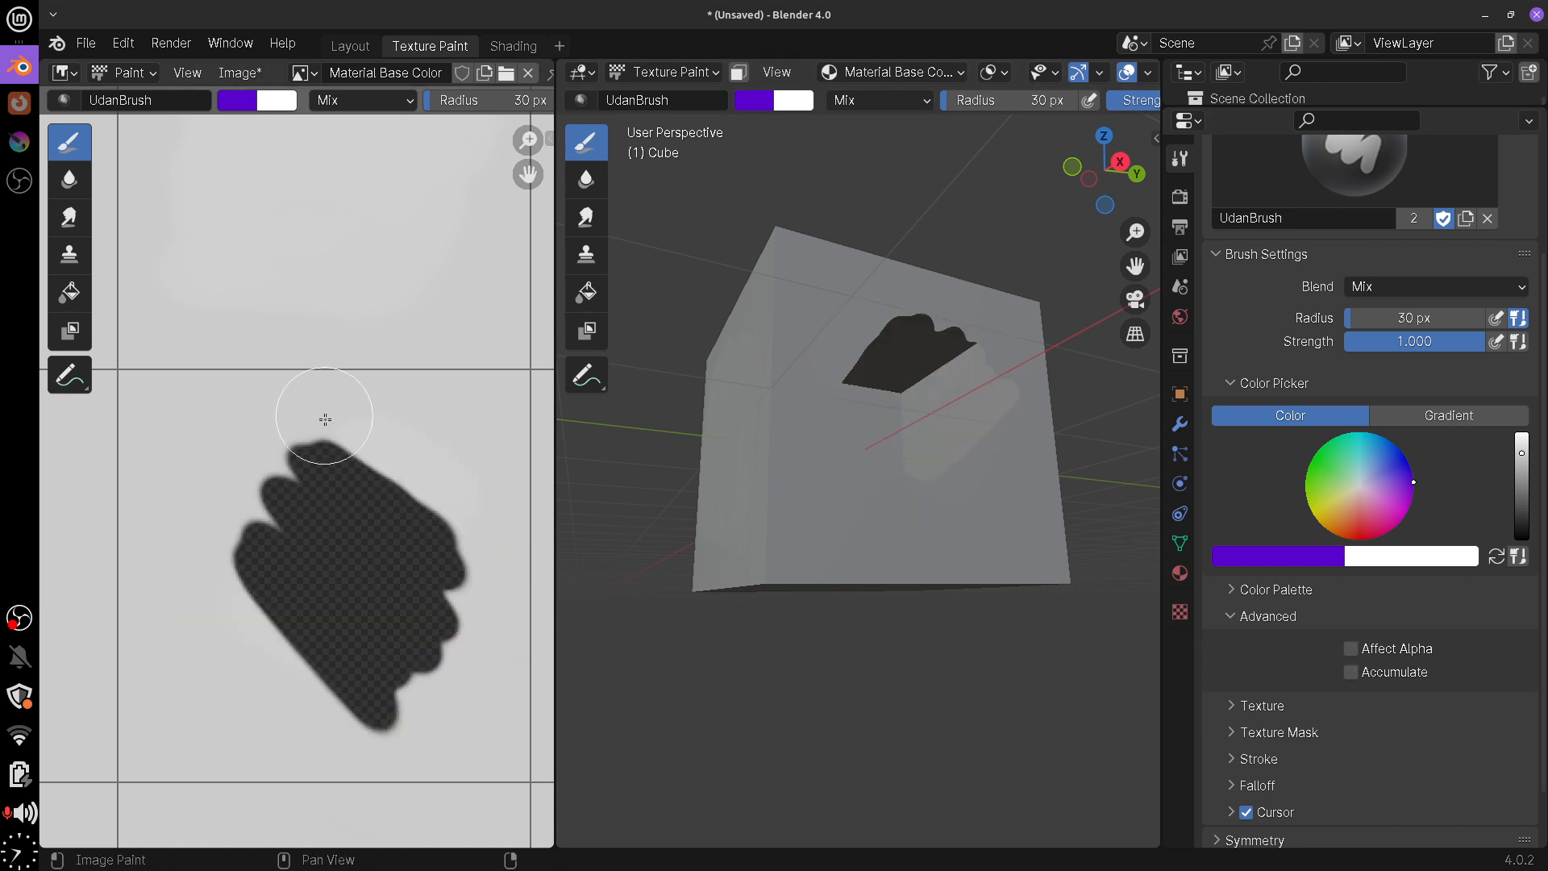
# Disable Affect Alpha and paint violet over and around the erased patch, undoing the trial strokes
pyautogui.moveTo(355, 423); pyautogui.dragTo(217, 584)
pyautogui.hotkey('ctrl', 'z')
pyautogui.moveTo(875, 399)
pyautogui.mouseDown()
pyautogui.moveTo(839, 444)
pyautogui.moveTo(920, 528)
pyautogui.moveTo(1020, 451)
pyautogui.moveTo(1008, 347)
pyautogui.moveTo(834, 380)
pyautogui.moveTo(867, 335)
pyautogui.moveTo(831, 468)
pyautogui.moveTo(918, 431)
pyautogui.mouseUp()
pyautogui.hotkey('ctrl', 'z')
pyautogui.moveTo(940, 529)
pyautogui.mouseDown()
pyautogui.moveTo(926, 428)
pyautogui.moveTo(822, 447)
pyautogui.moveTo(814, 363)
pyautogui.moveTo(895, 290)
pyautogui.moveTo(997, 359)
pyautogui.mouseUp()
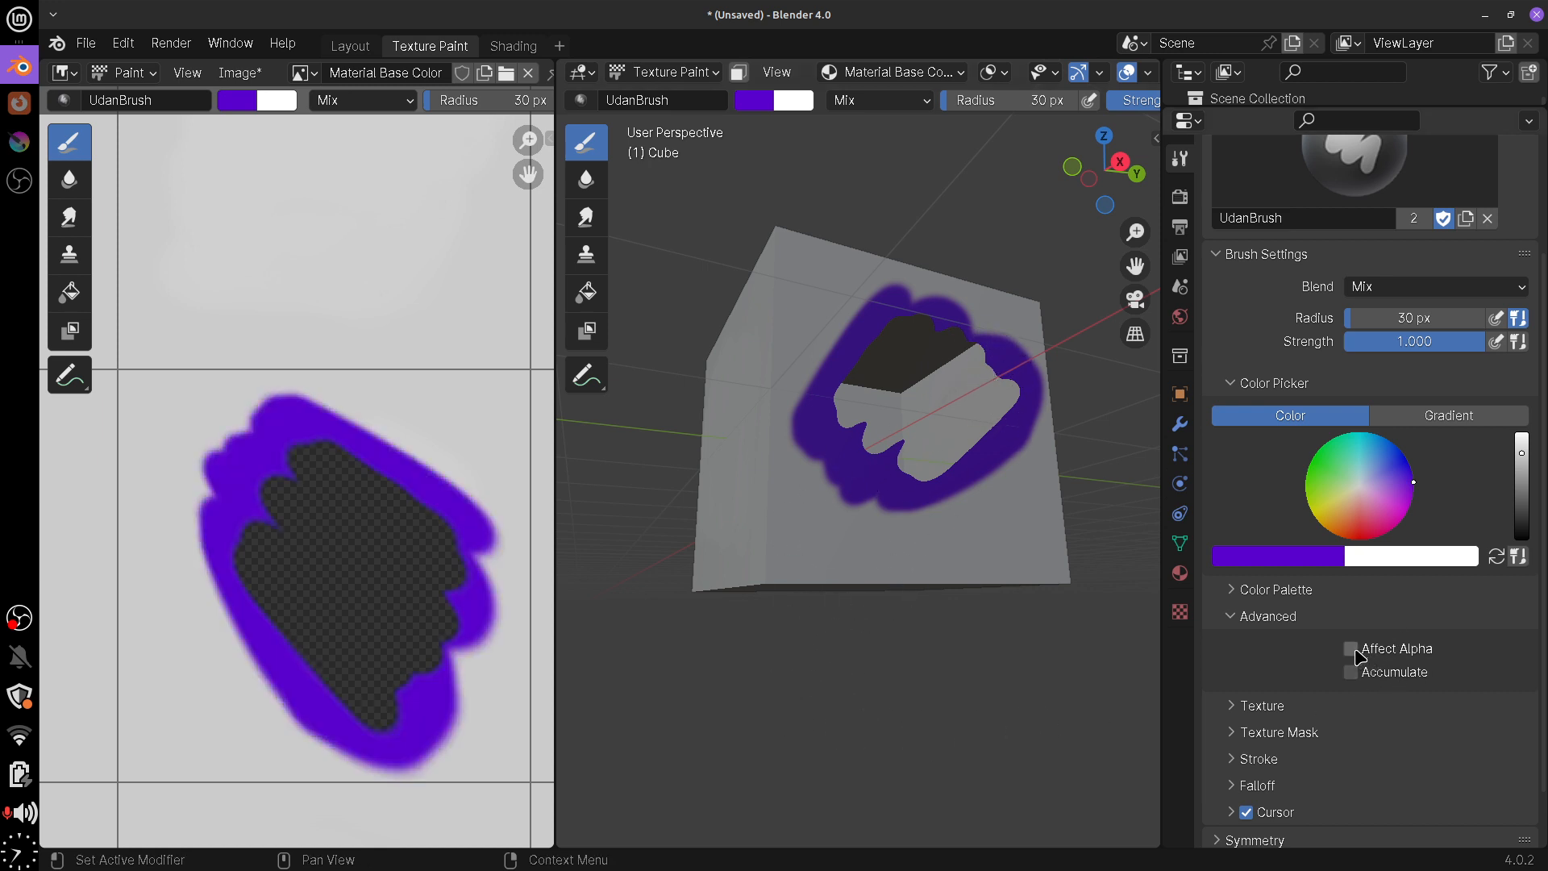
pyautogui.moveTo(449, 542)
pyautogui.mouseDown()
pyautogui.moveTo(266, 536)
pyautogui.moveTo(328, 622)
pyautogui.moveTo(442, 659)
pyautogui.mouseUp()
pyautogui.hotkey('ctrl', 'z')
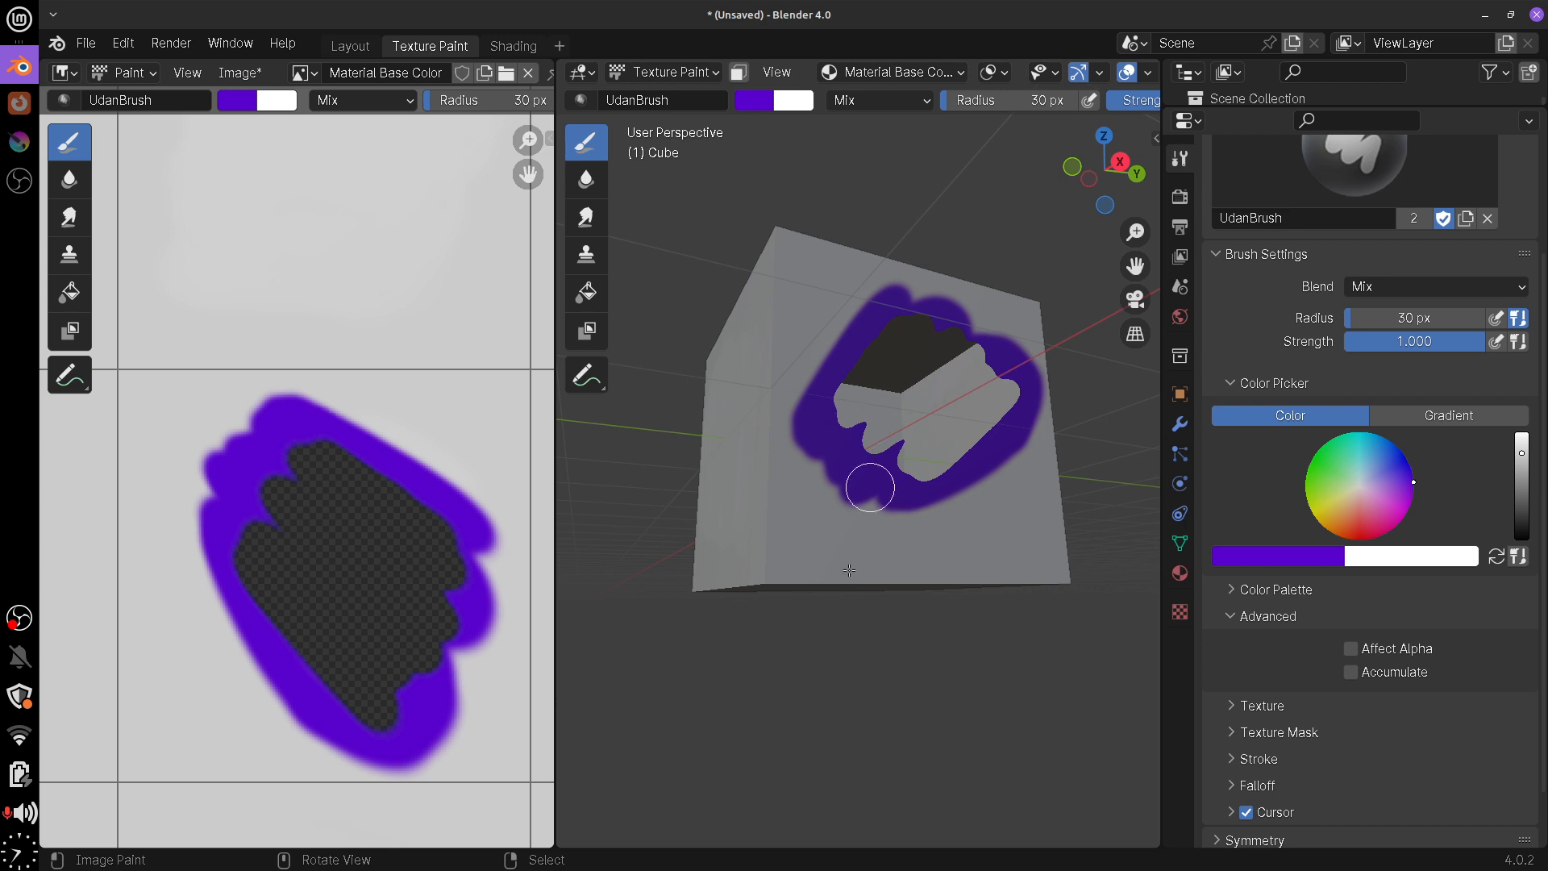
# Enable Affect Alpha and fill the erased patch on the cube with violet paint
pyautogui.click(1352, 650)
pyautogui.moveTo(903, 363)
pyautogui.mouseDown()
pyautogui.moveTo(927, 323)
pyautogui.moveTo(854, 440)
pyautogui.moveTo(992, 422)
pyautogui.moveTo(995, 366)
pyautogui.mouseUp()
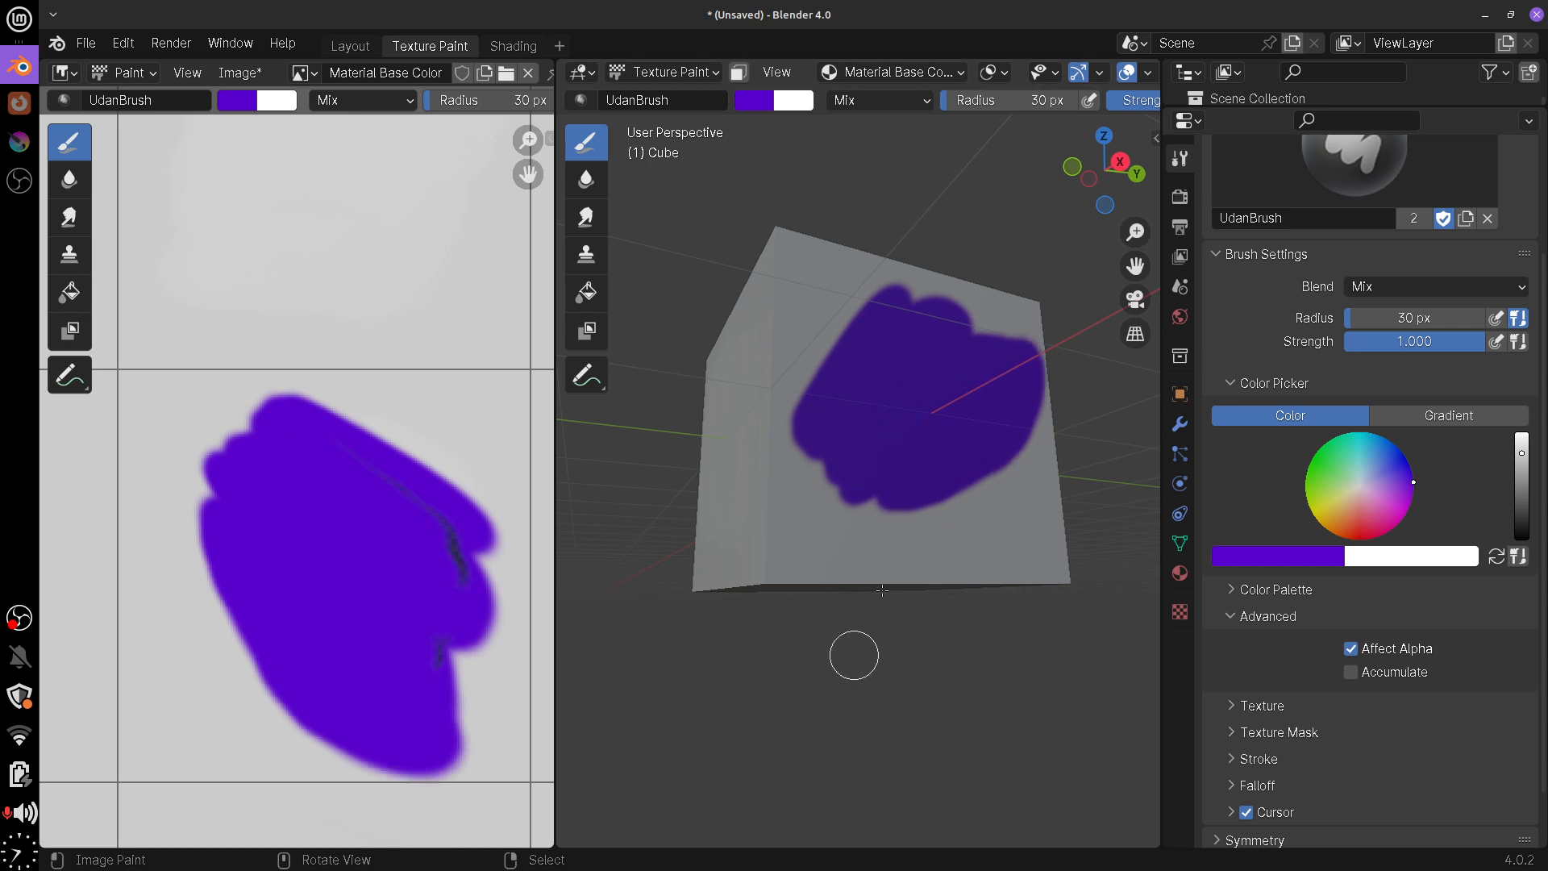
# Swap the primary and secondary brush colours and try a white stroke on the cube, undoing the stroke
pyautogui.press('x')
pyautogui.moveTo(887, 564); pyautogui.dragTo(955, 455)
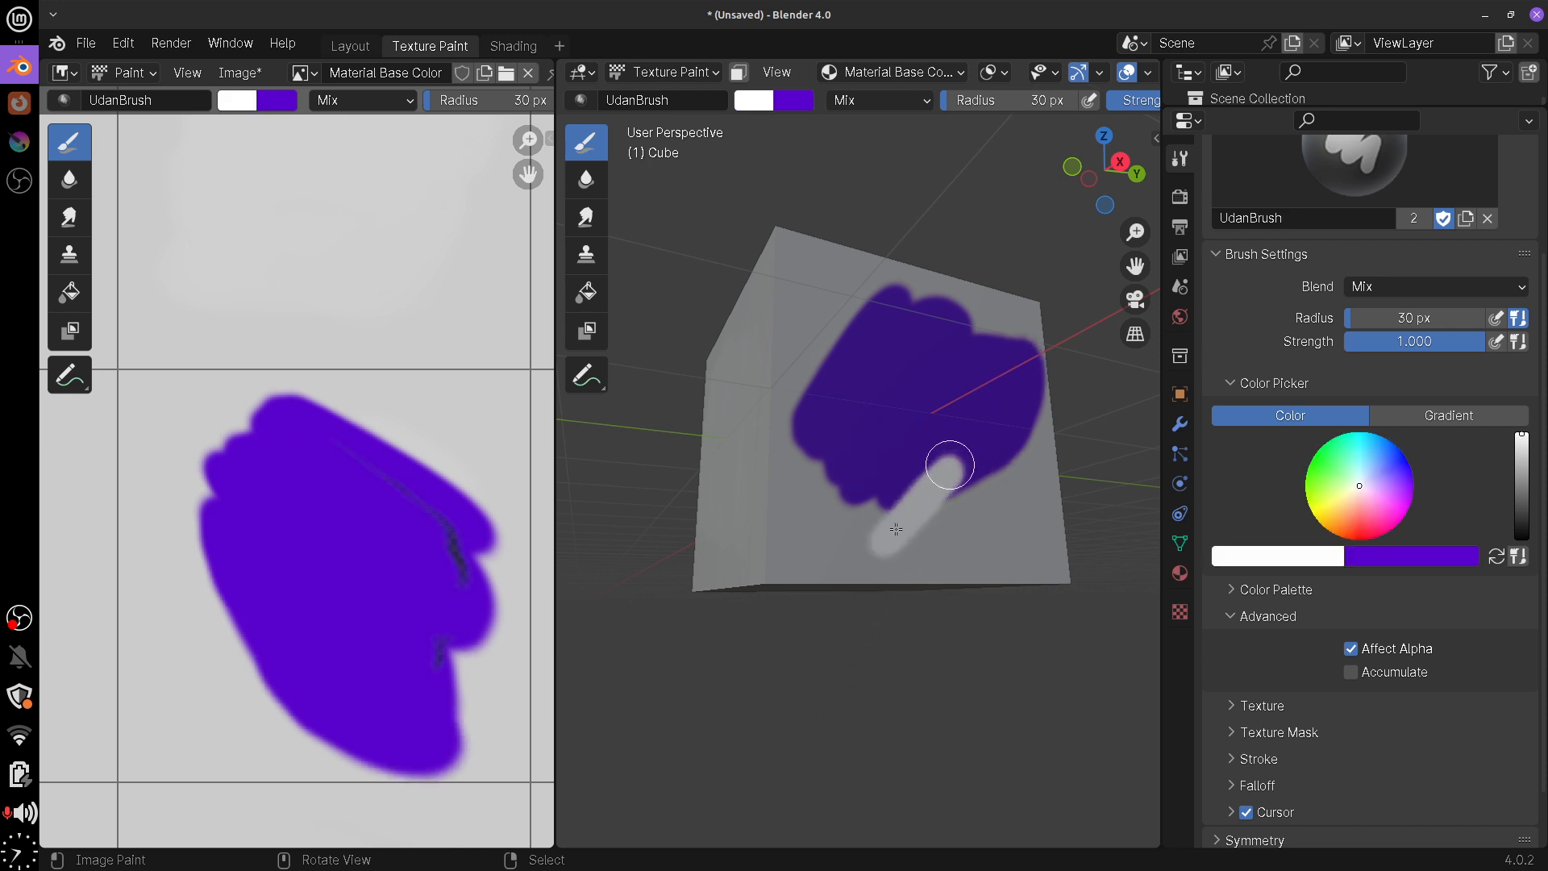
pyautogui.hotkey('ctrl', 'z')
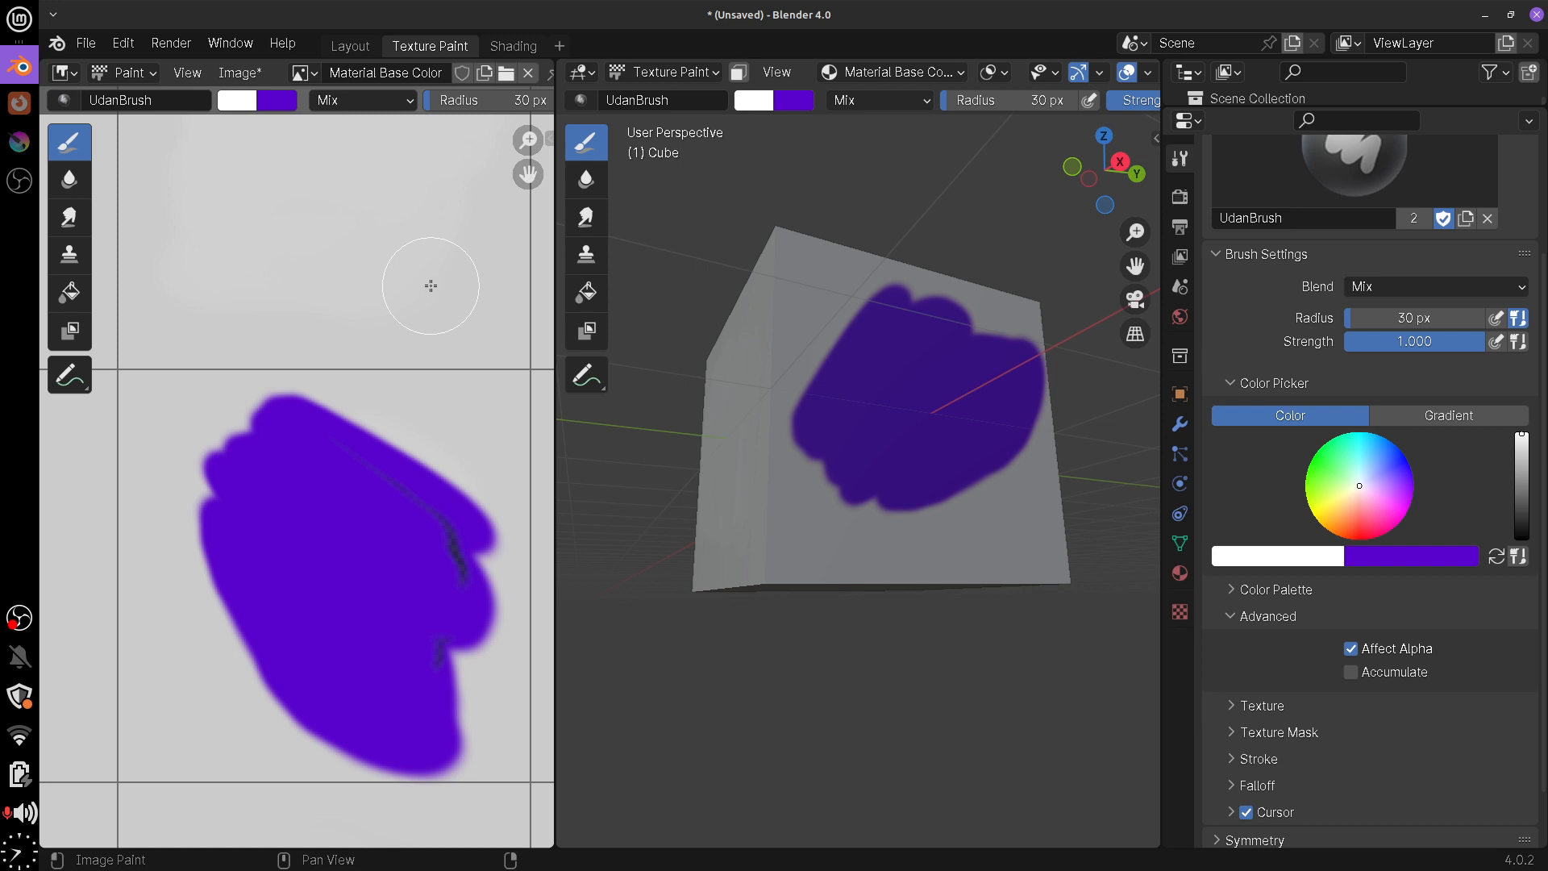
# Sample light grey from the texture image, cover the violet patch with it, and swap the brush colours back
pyautogui.press('e')
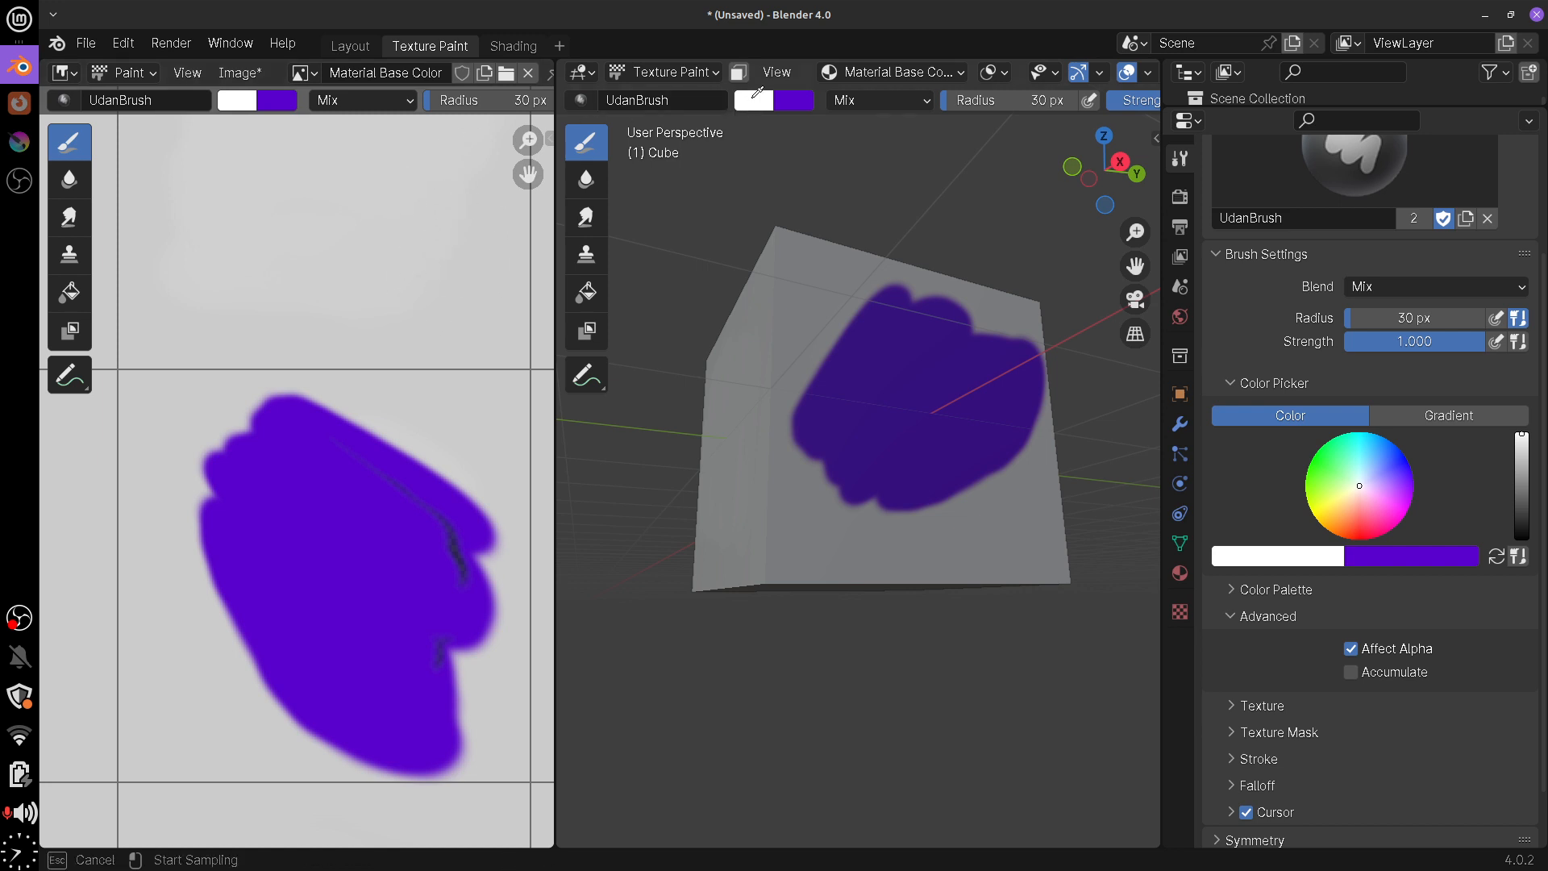
pyautogui.click(442, 276)
pyautogui.moveTo(861, 452)
pyautogui.mouseDown()
pyautogui.moveTo(788, 476)
pyautogui.moveTo(823, 457)
pyautogui.moveTo(864, 301)
pyautogui.moveTo(905, 470)
pyautogui.moveTo(1011, 400)
pyautogui.moveTo(1036, 432)
pyautogui.moveTo(978, 346)
pyautogui.moveTo(888, 463)
pyautogui.moveTo(878, 542)
pyautogui.moveTo(926, 484)
pyautogui.moveTo(881, 542)
pyautogui.moveTo(984, 308)
pyautogui.moveTo(875, 443)
pyautogui.mouseUp()
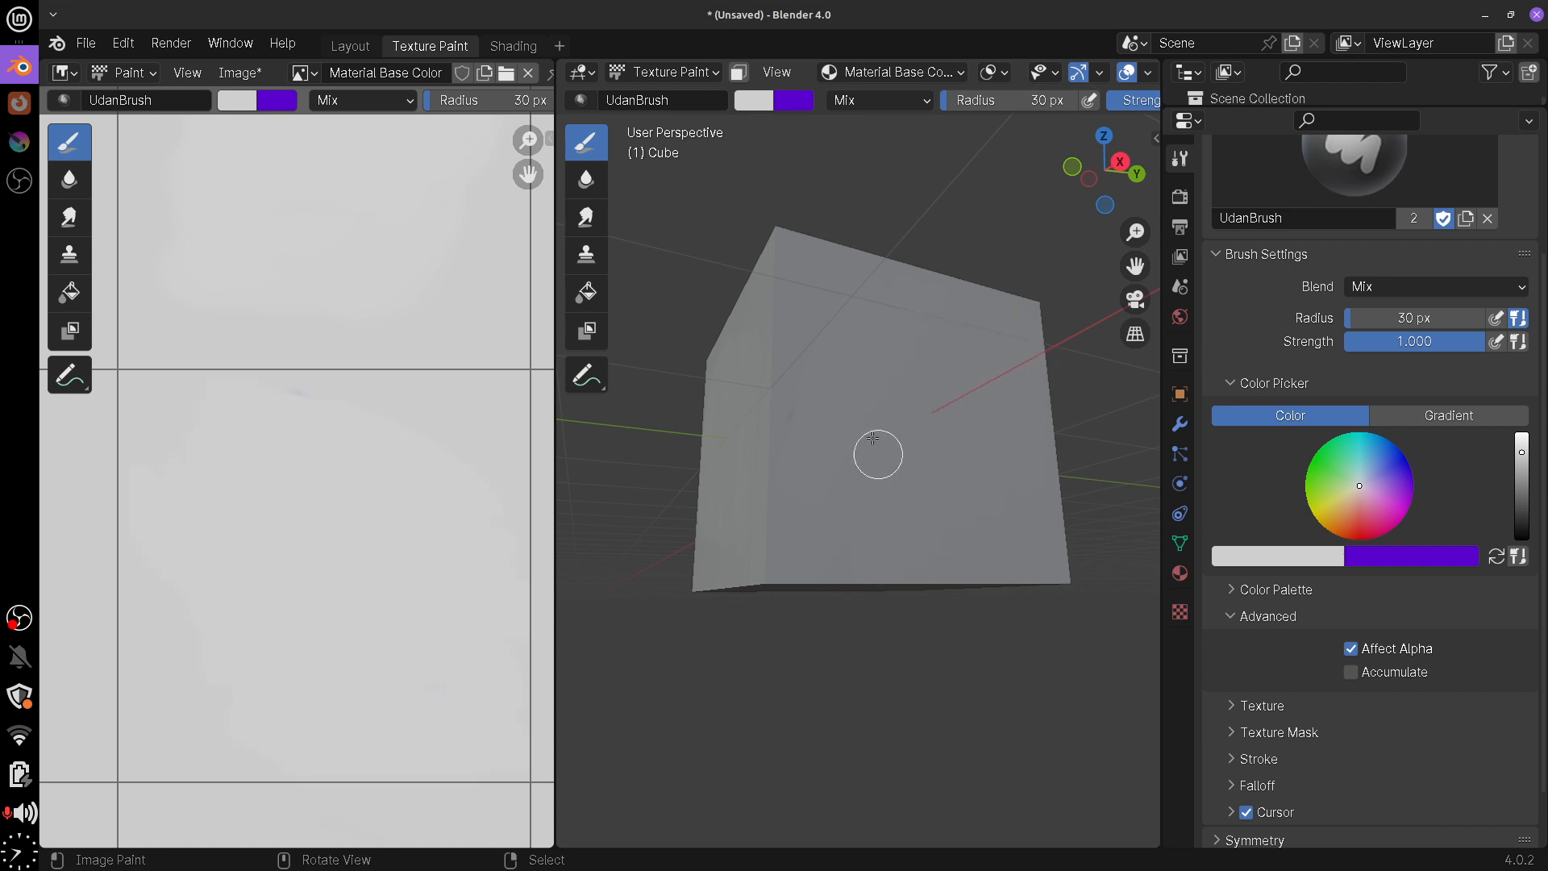
pyautogui.press('x')
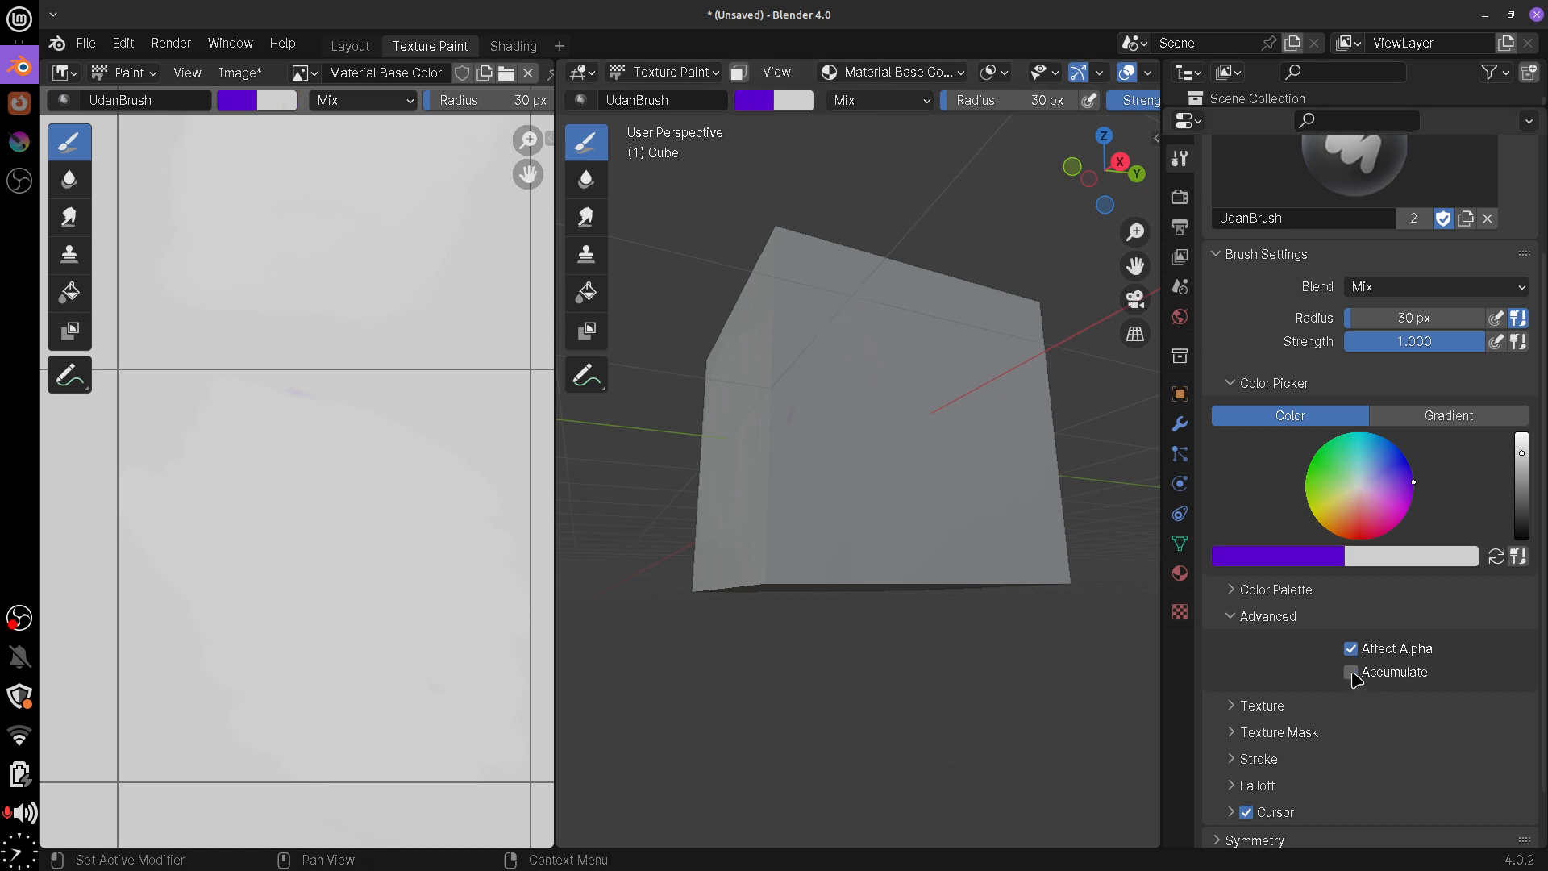
# Set the brush strength to 0.373 and paint a solid purple patch on the lower part of the texture image
pyautogui.moveTo(1466, 348); pyautogui.dragTo(1377, 376)
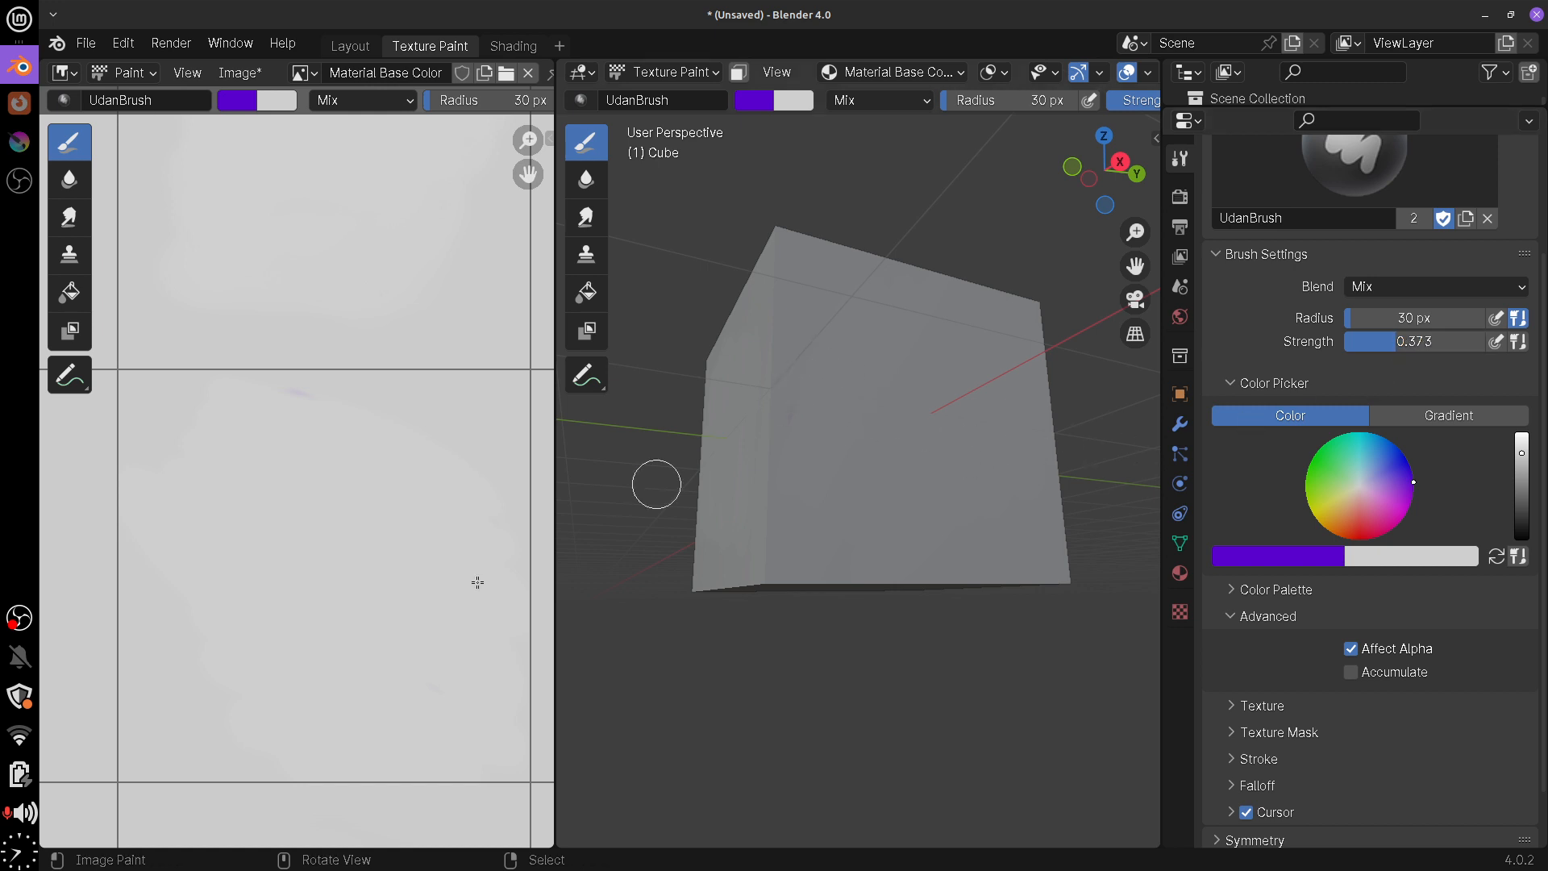
pyautogui.moveTo(214, 435)
pyautogui.mouseDown()
pyautogui.moveTo(231, 450)
pyautogui.moveTo(232, 511)
pyautogui.moveTo(310, 502)
pyautogui.moveTo(200, 476)
pyautogui.moveTo(256, 546)
pyautogui.moveTo(358, 572)
pyautogui.moveTo(311, 667)
pyautogui.moveTo(328, 656)
pyautogui.moveTo(295, 561)
pyautogui.moveTo(186, 542)
pyautogui.moveTo(253, 487)
pyautogui.moveTo(403, 580)
pyautogui.moveTo(373, 684)
pyautogui.moveTo(354, 690)
pyautogui.mouseUp()
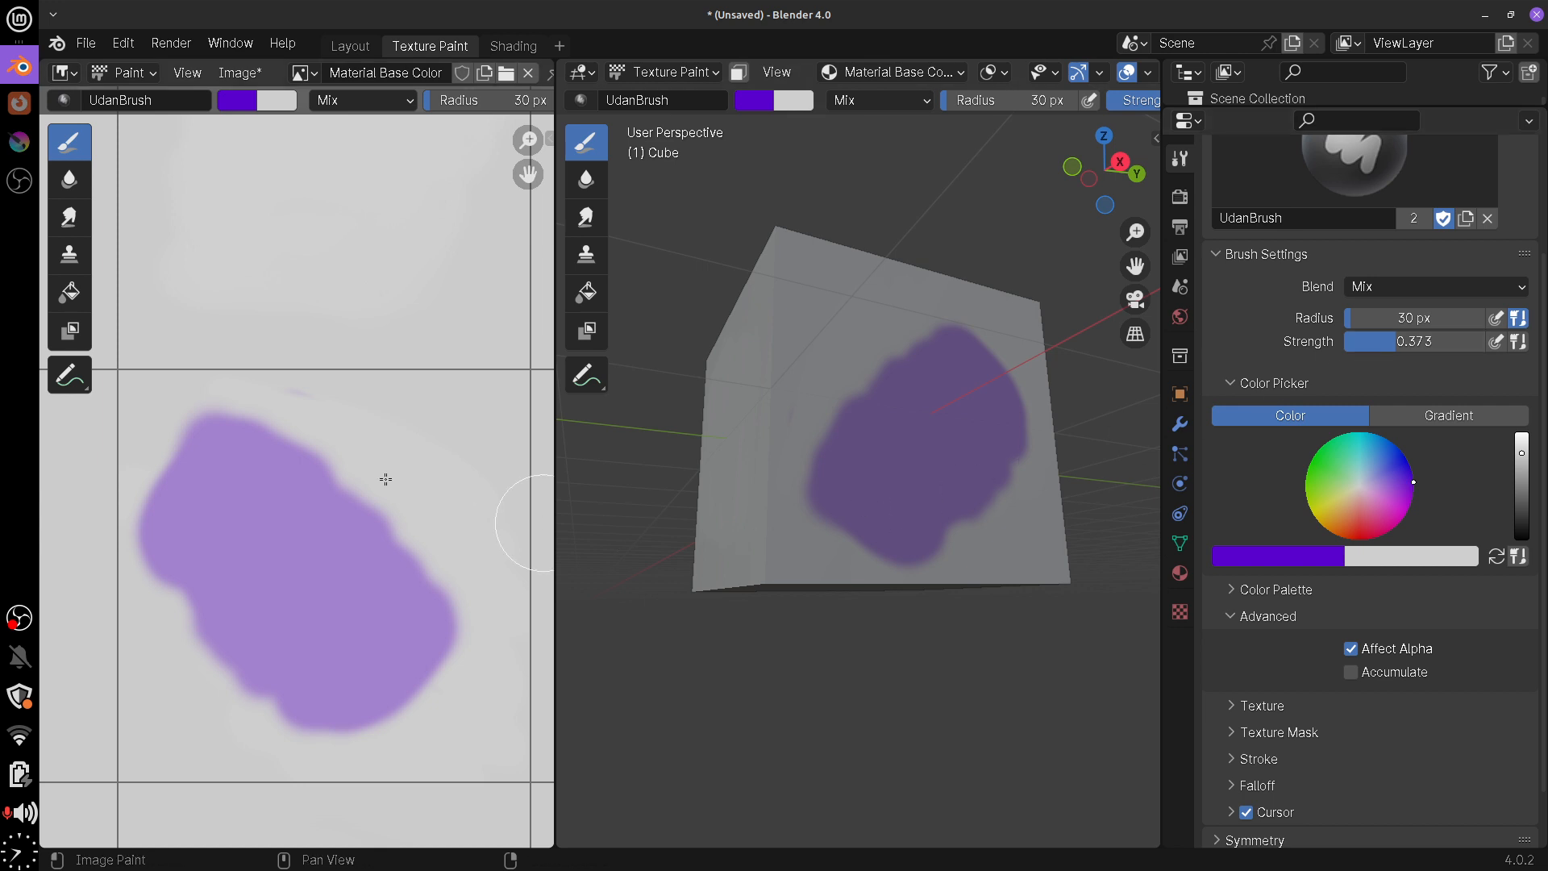
# Try overlapping purple strokes with Accumulate enabled on the image's upper part, undo them, and turn Accumulate off
pyautogui.click(1351, 673)
pyautogui.click(285, 198)
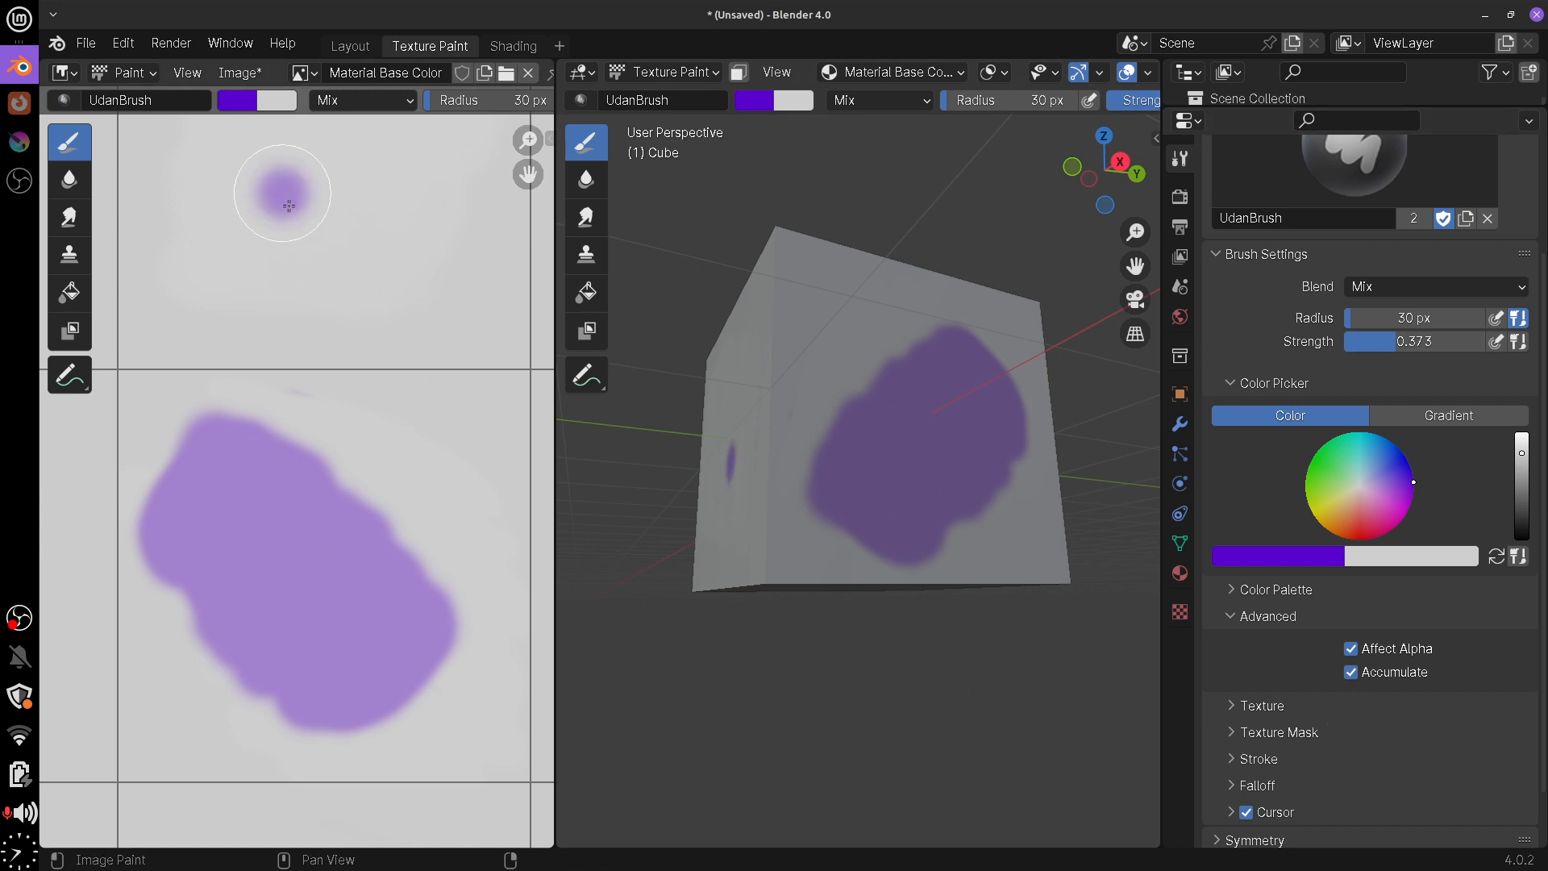
pyautogui.moveTo(288, 206)
pyautogui.mouseDown()
pyautogui.moveTo(356, 276)
pyautogui.moveTo(419, 423)
pyautogui.mouseUp()
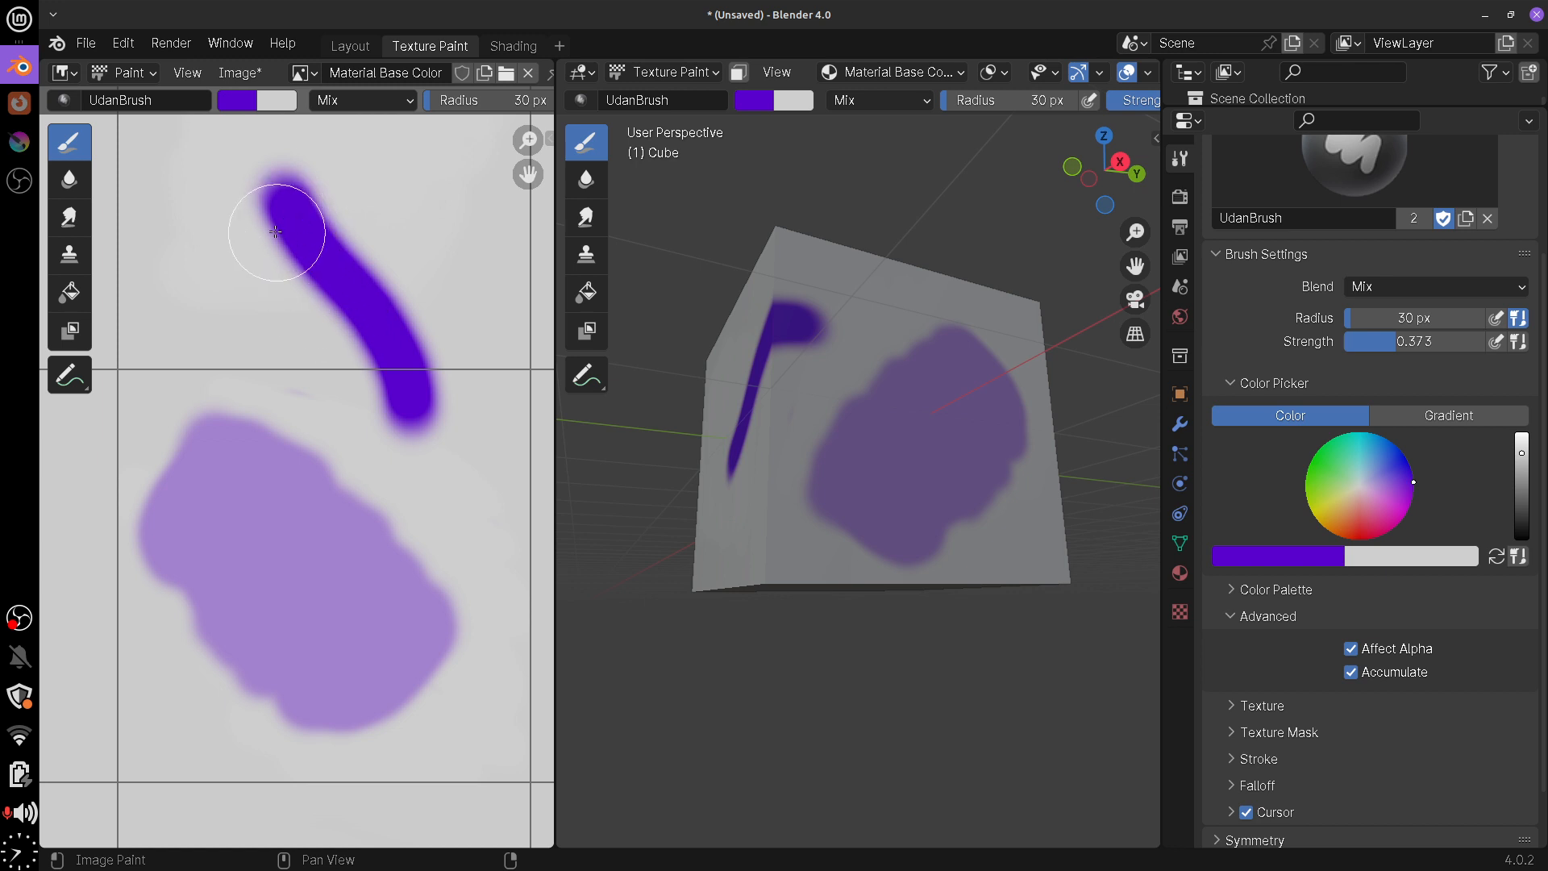
pyautogui.moveTo(283, 228); pyautogui.dragTo(424, 479)
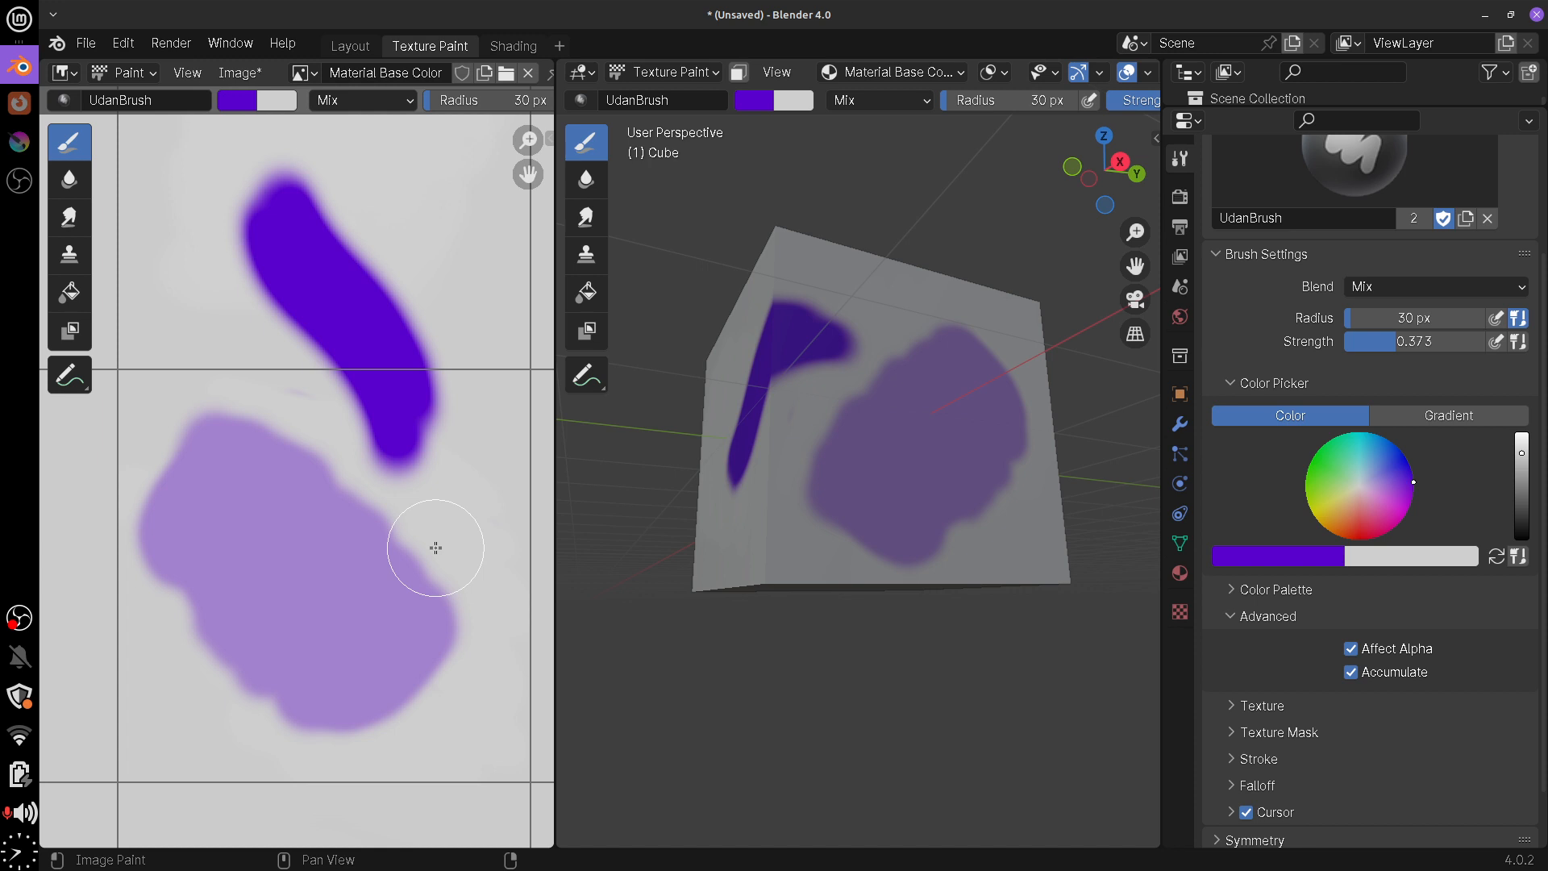
pyautogui.hotkey('ctrl', 'z')
pyautogui.hotkey('ctrl', 'z')
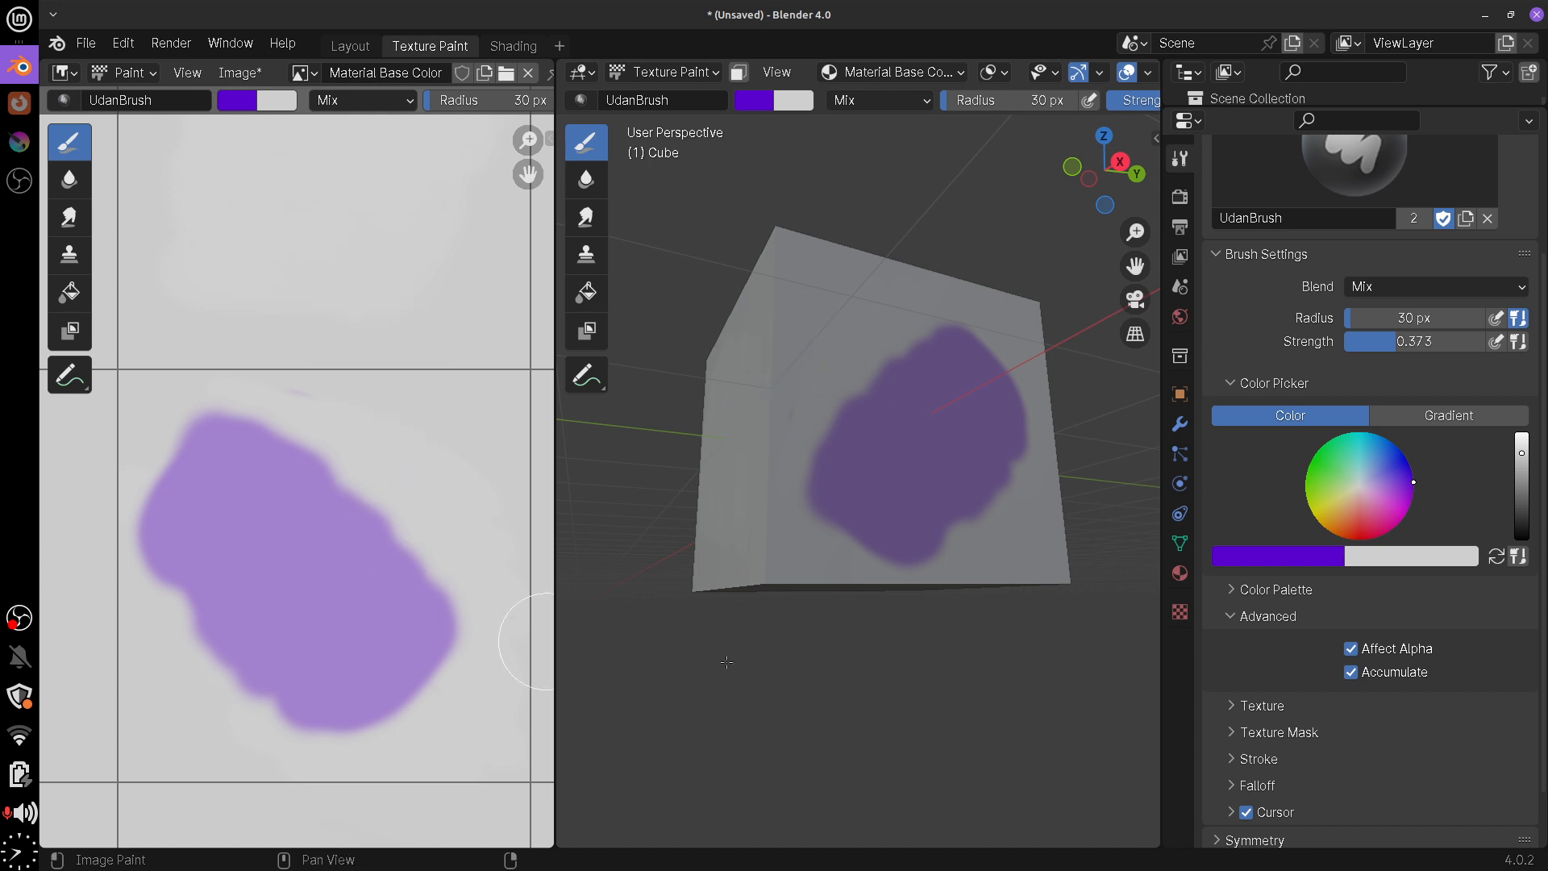
pyautogui.click(1364, 674)
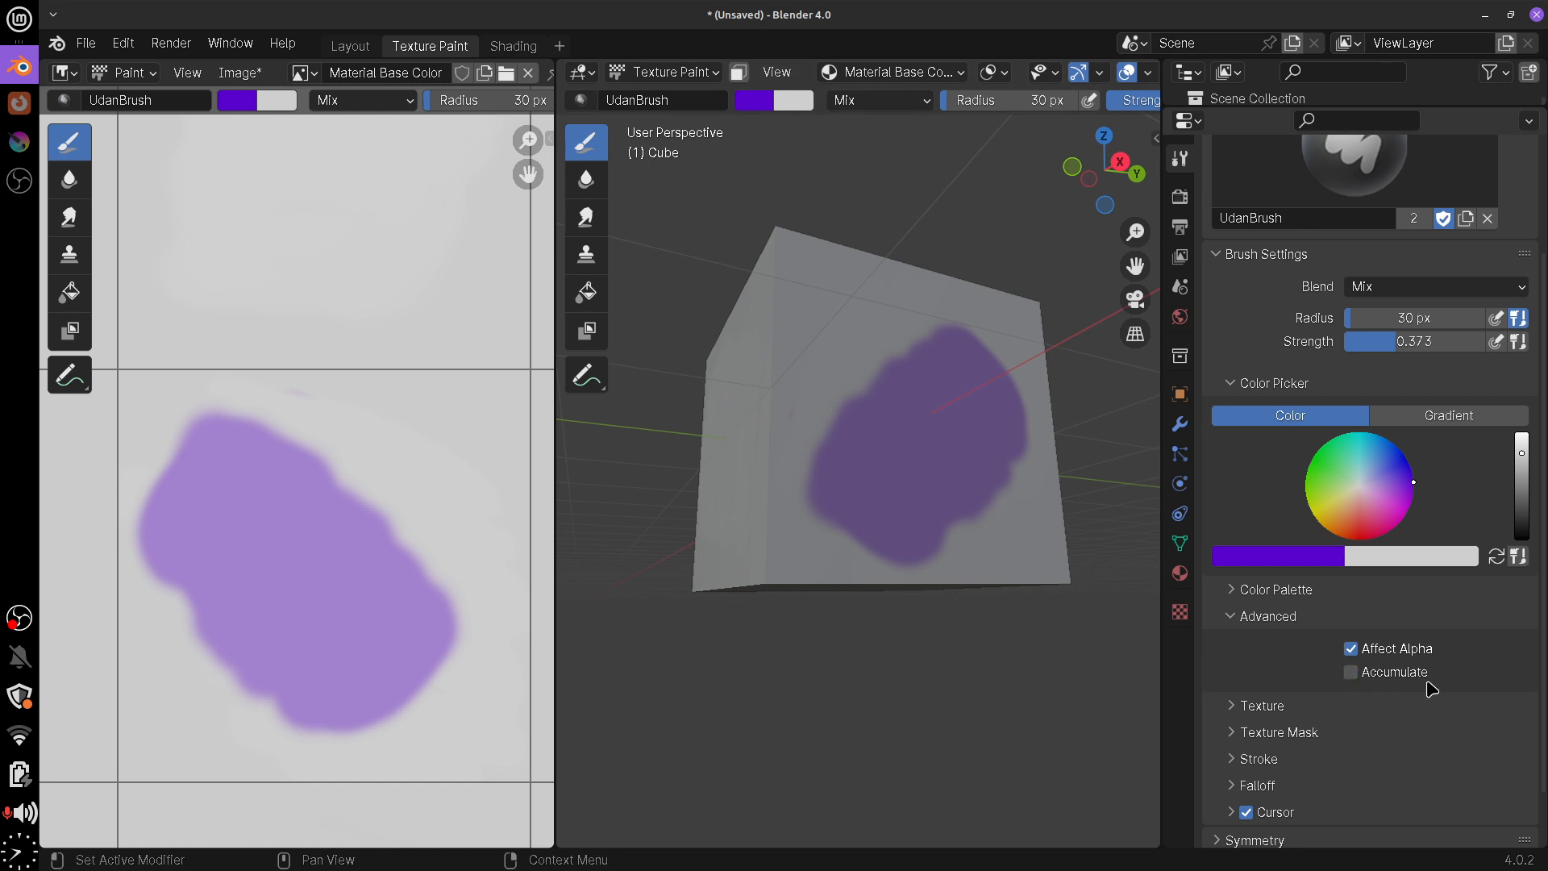
# Examine the brush's Texture and Texture Mask settings
pyautogui.click(1332, 622)
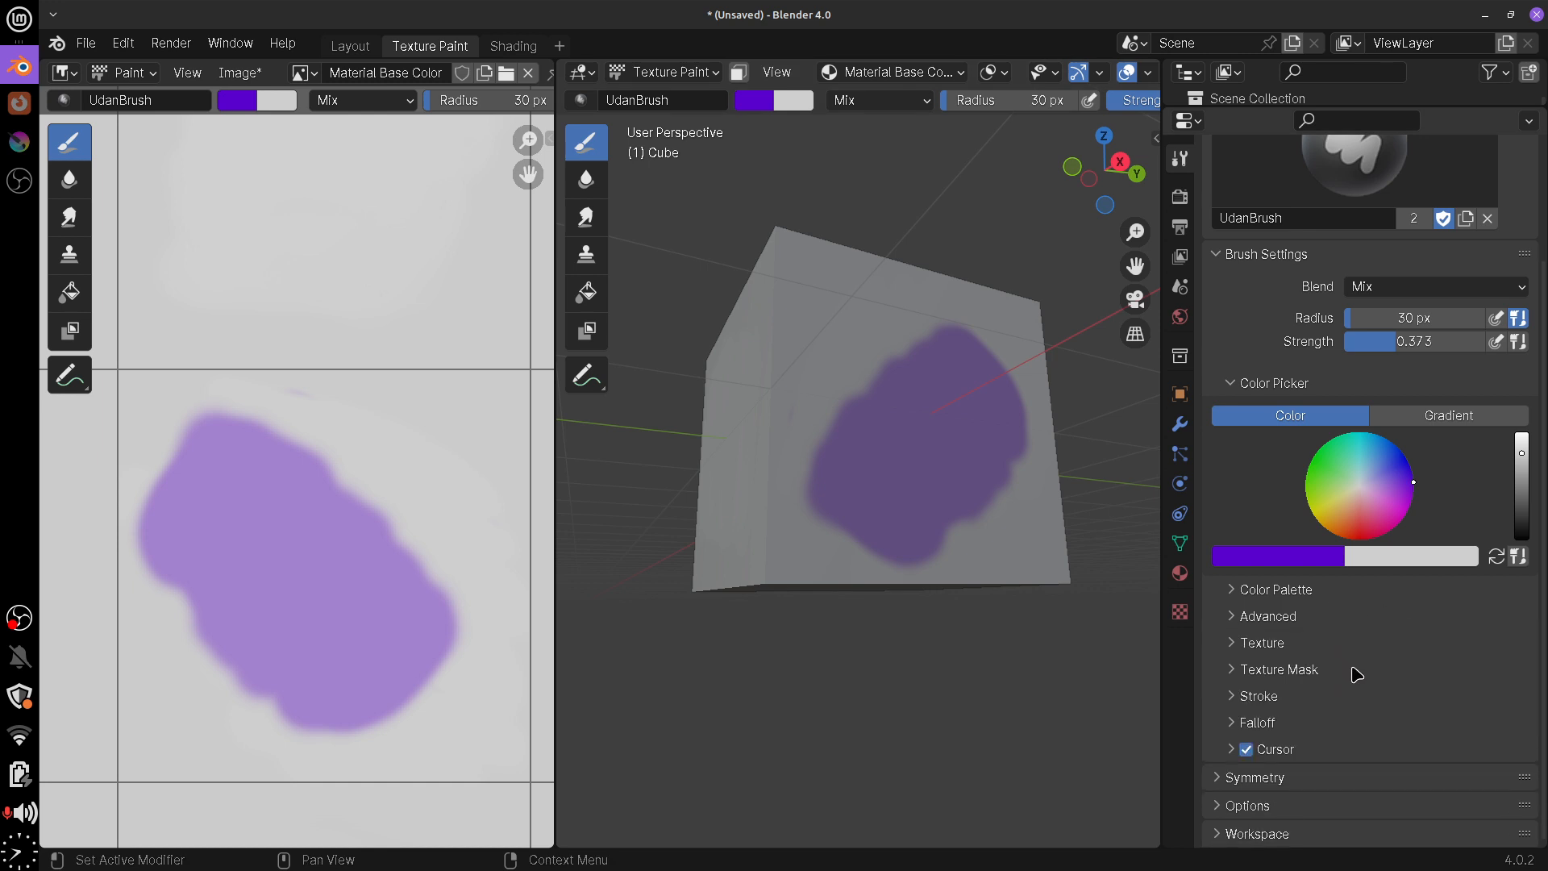
pyautogui.click(1311, 650)
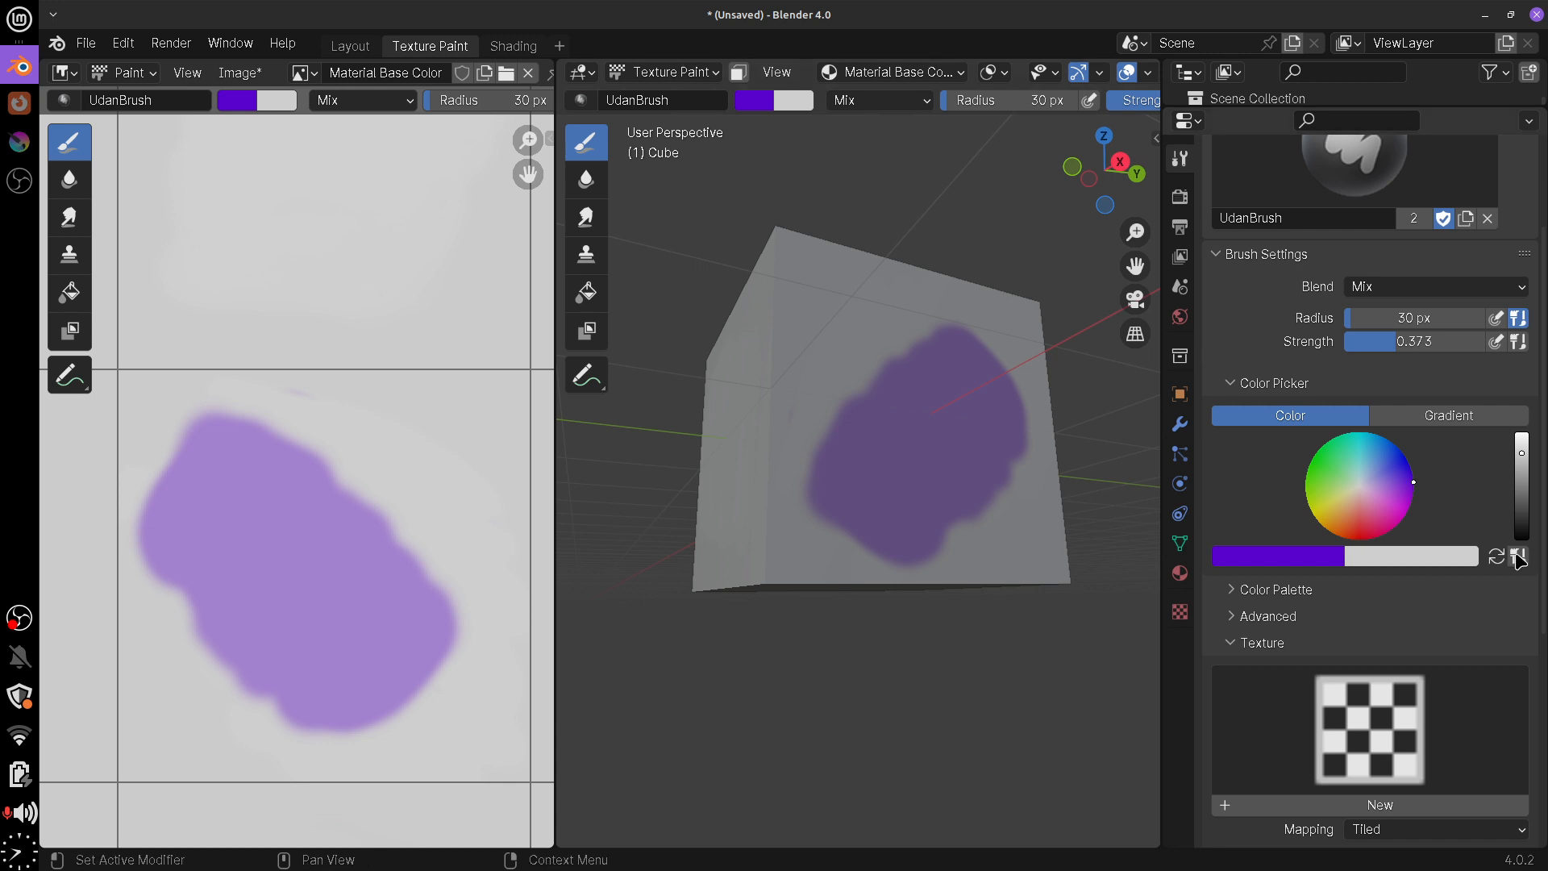
pyautogui.scroll(-4, 1536, 657)
pyautogui.moveTo(1535, 657); pyautogui.dragTo(1530, 778)
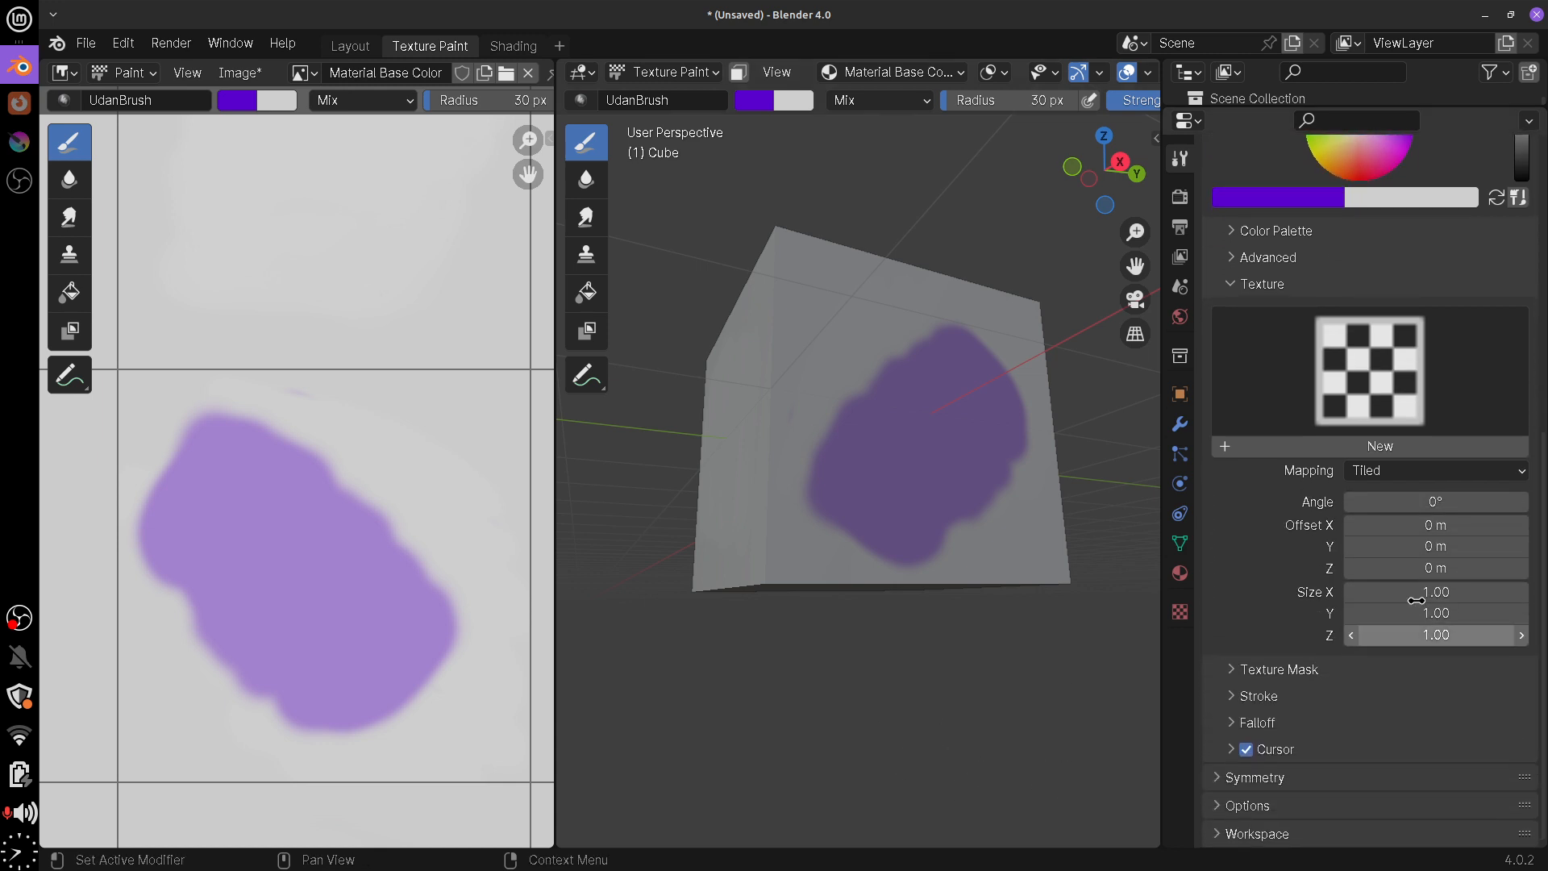
pyautogui.click(1241, 284)
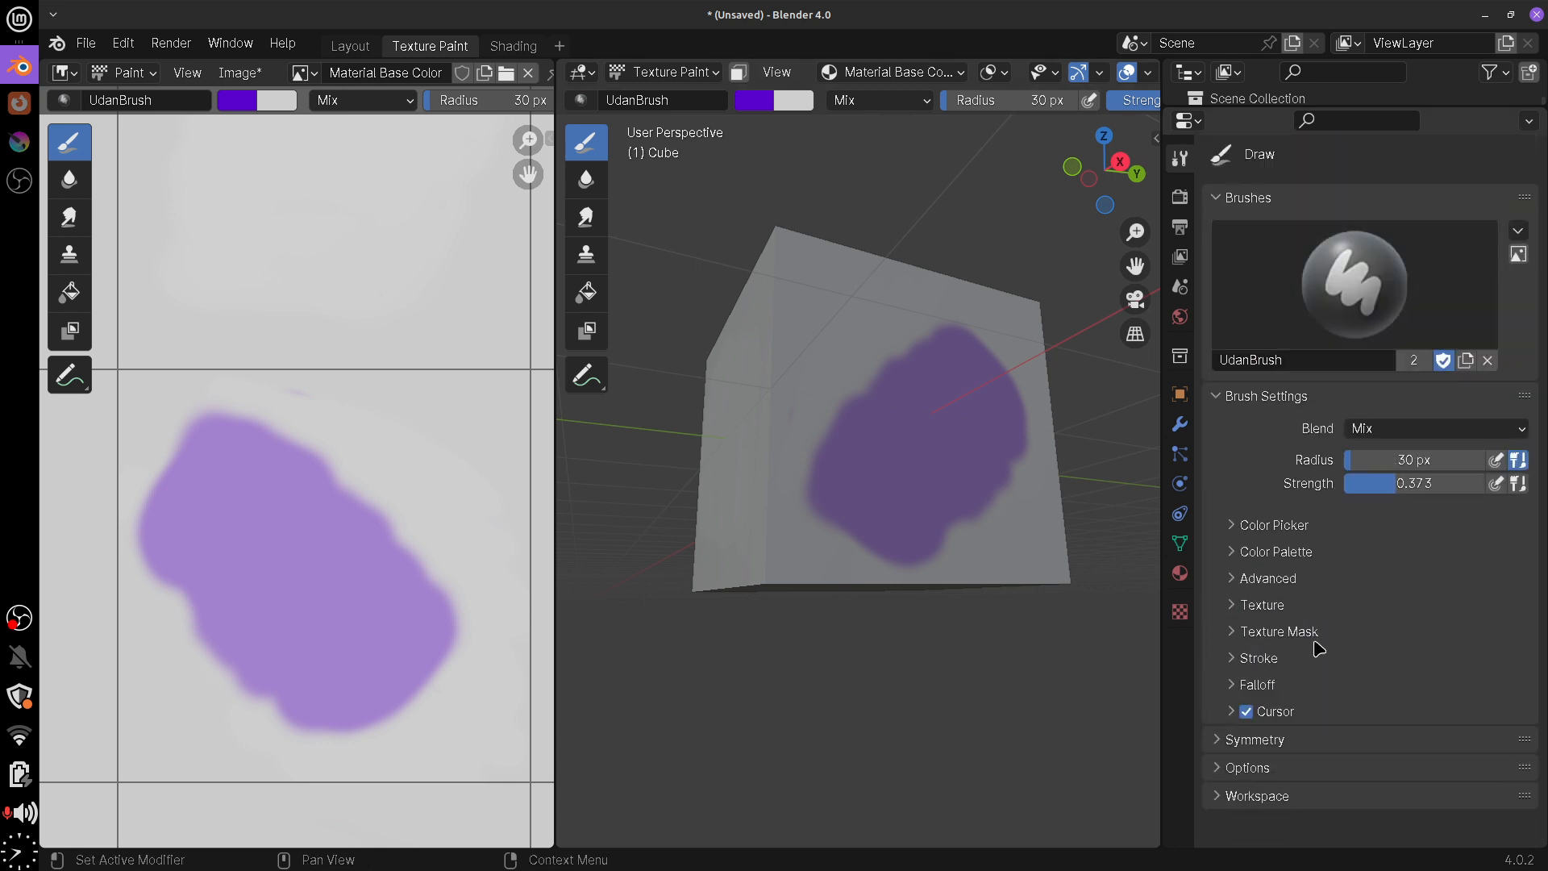
pyautogui.click(1234, 633)
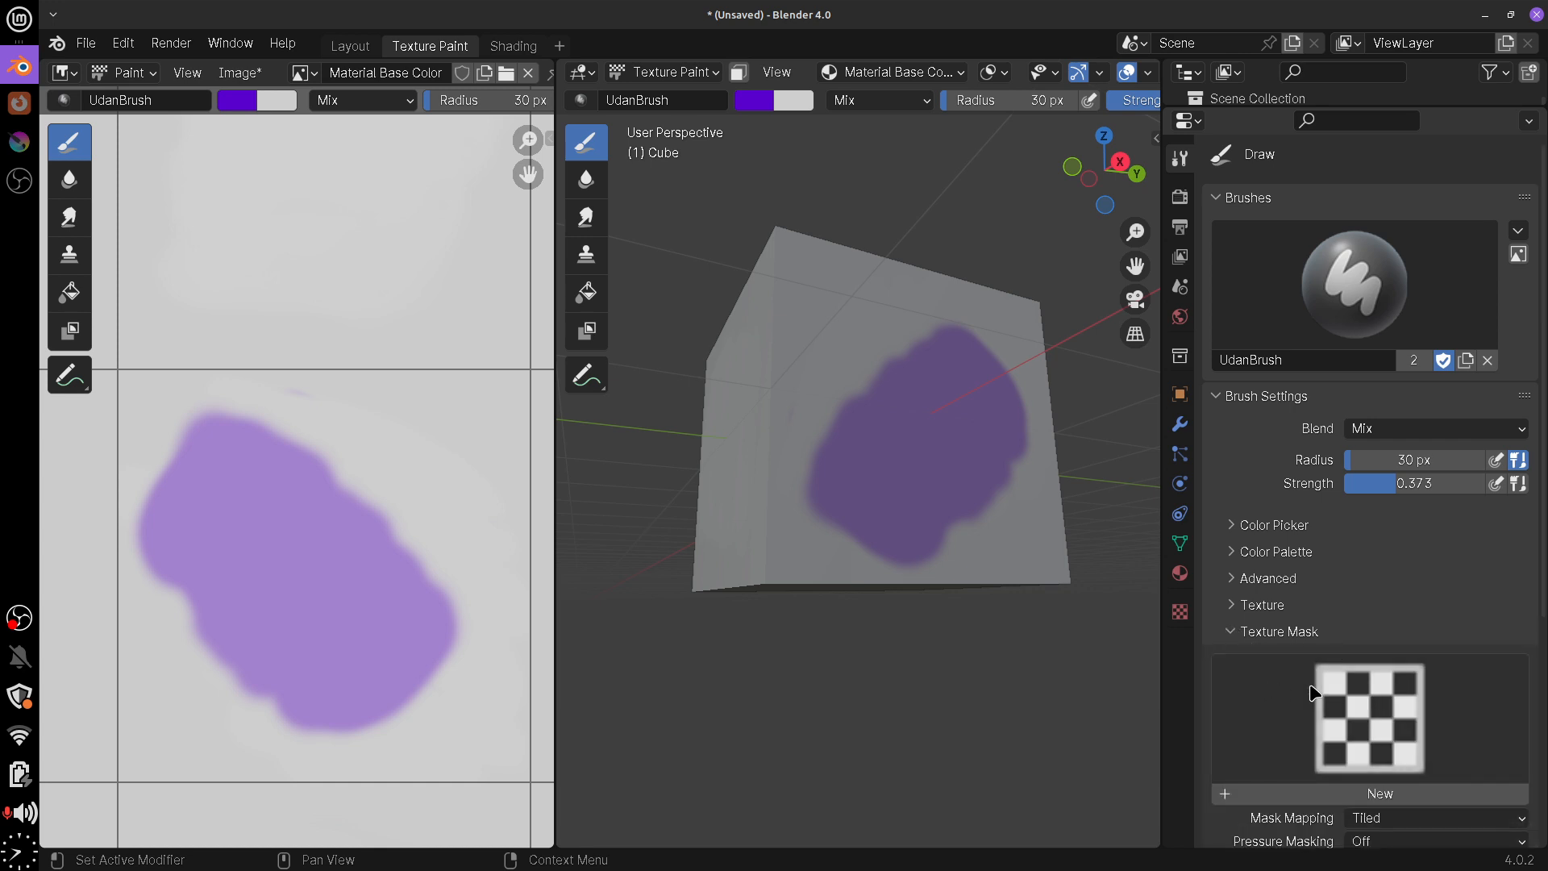
pyautogui.click(1233, 633)
# Create a new texture for the brush and name it UdanTexture
pyautogui.click(1253, 611)
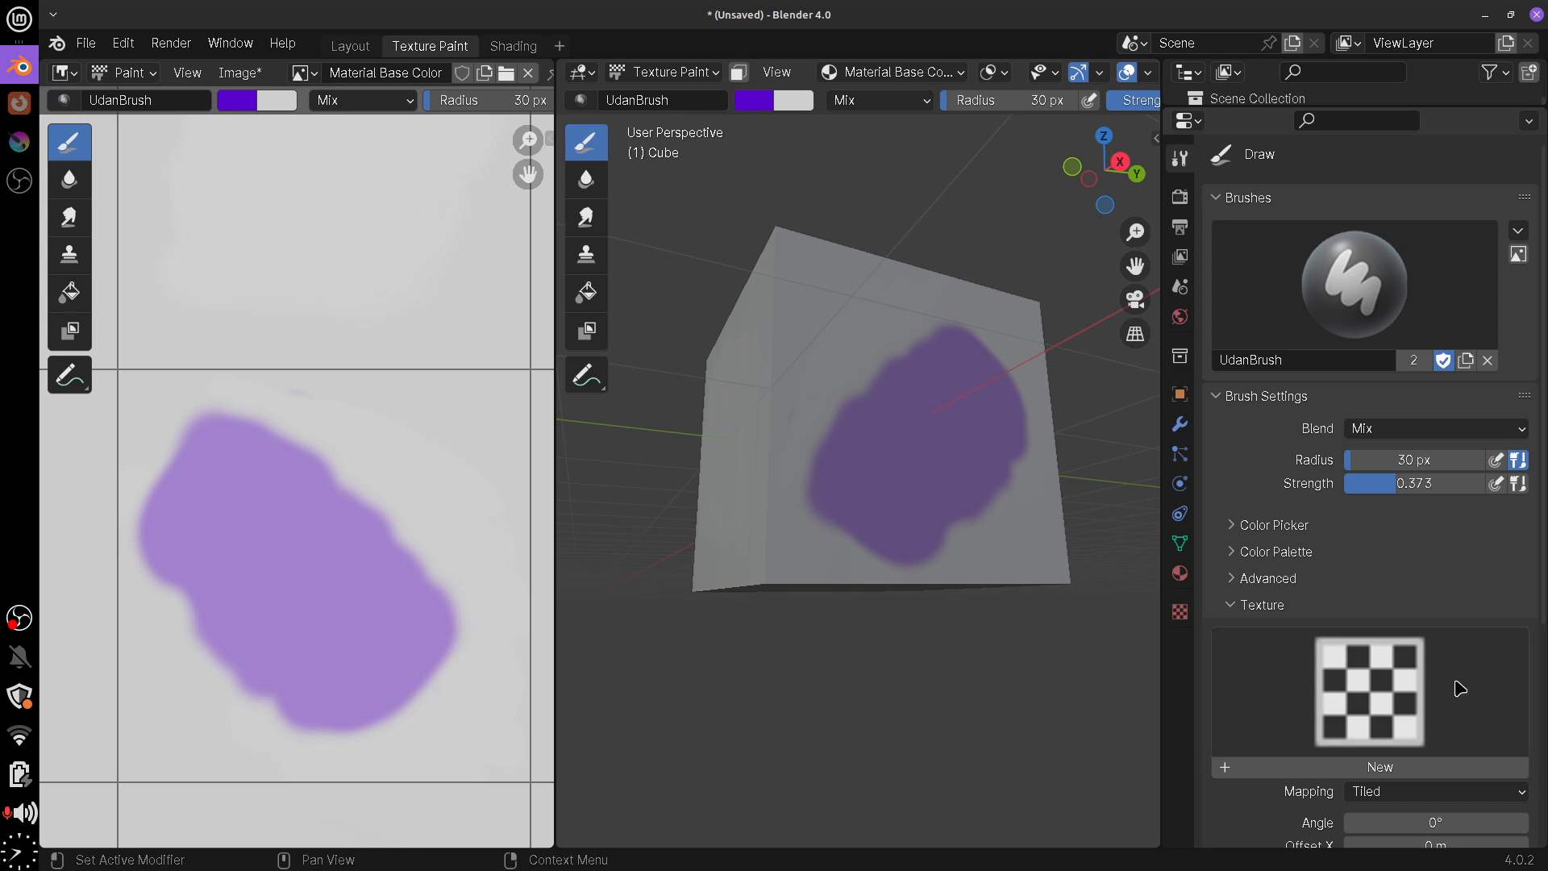
pyautogui.scroll(-2, 1542, 641)
pyautogui.scroll(-6, 1542, 641)
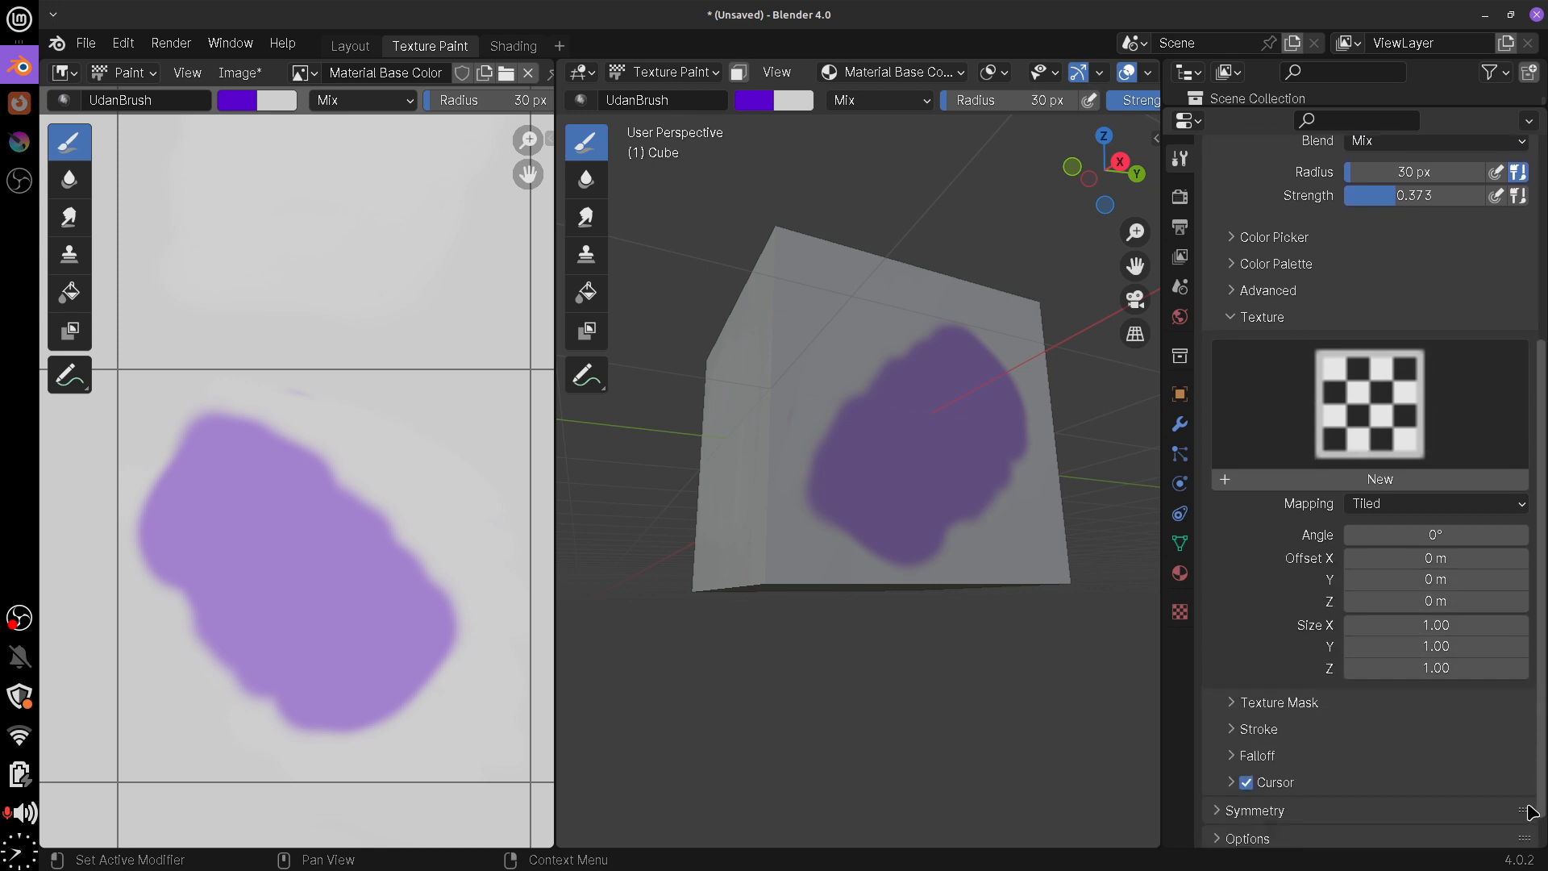
pyautogui.click(1369, 359)
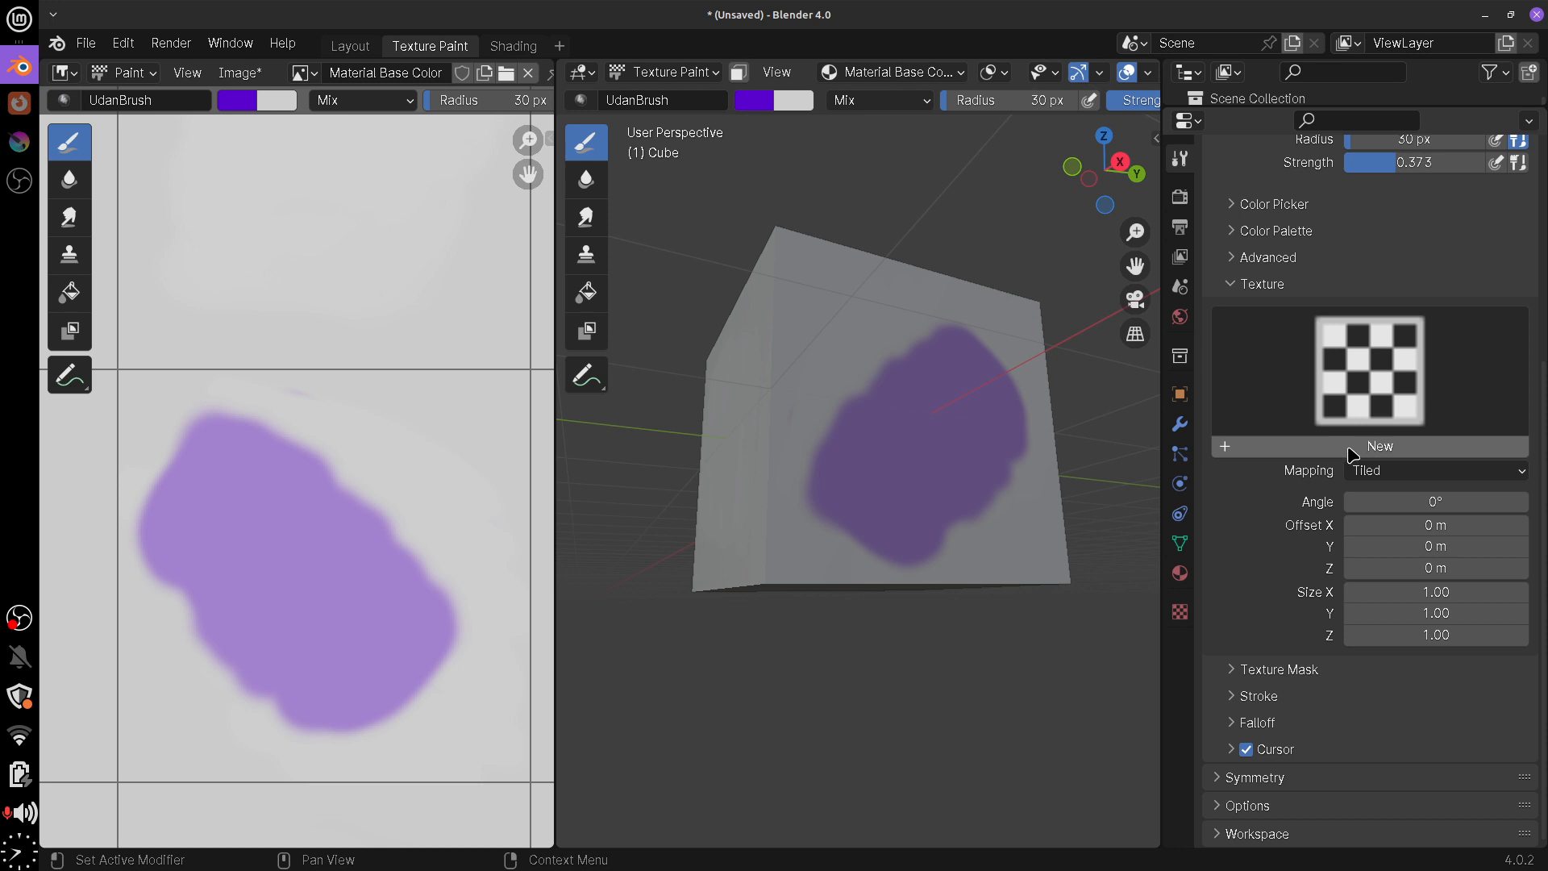
pyautogui.click(1352, 451)
pyautogui.click(1290, 446)
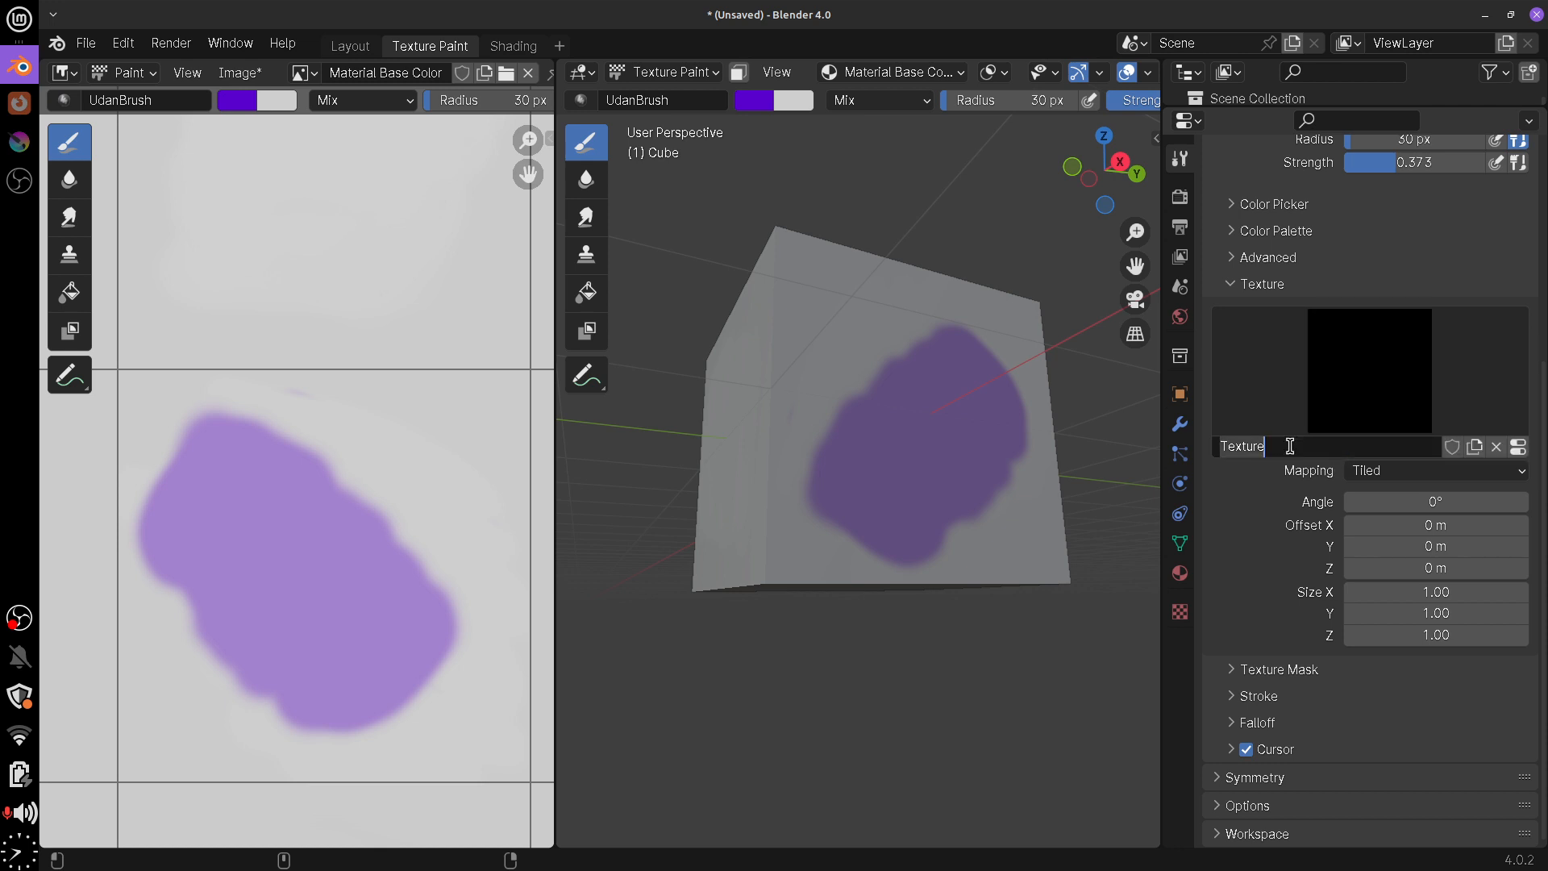
pyautogui.press('BackSpace')
pyautogui.write('Udan')
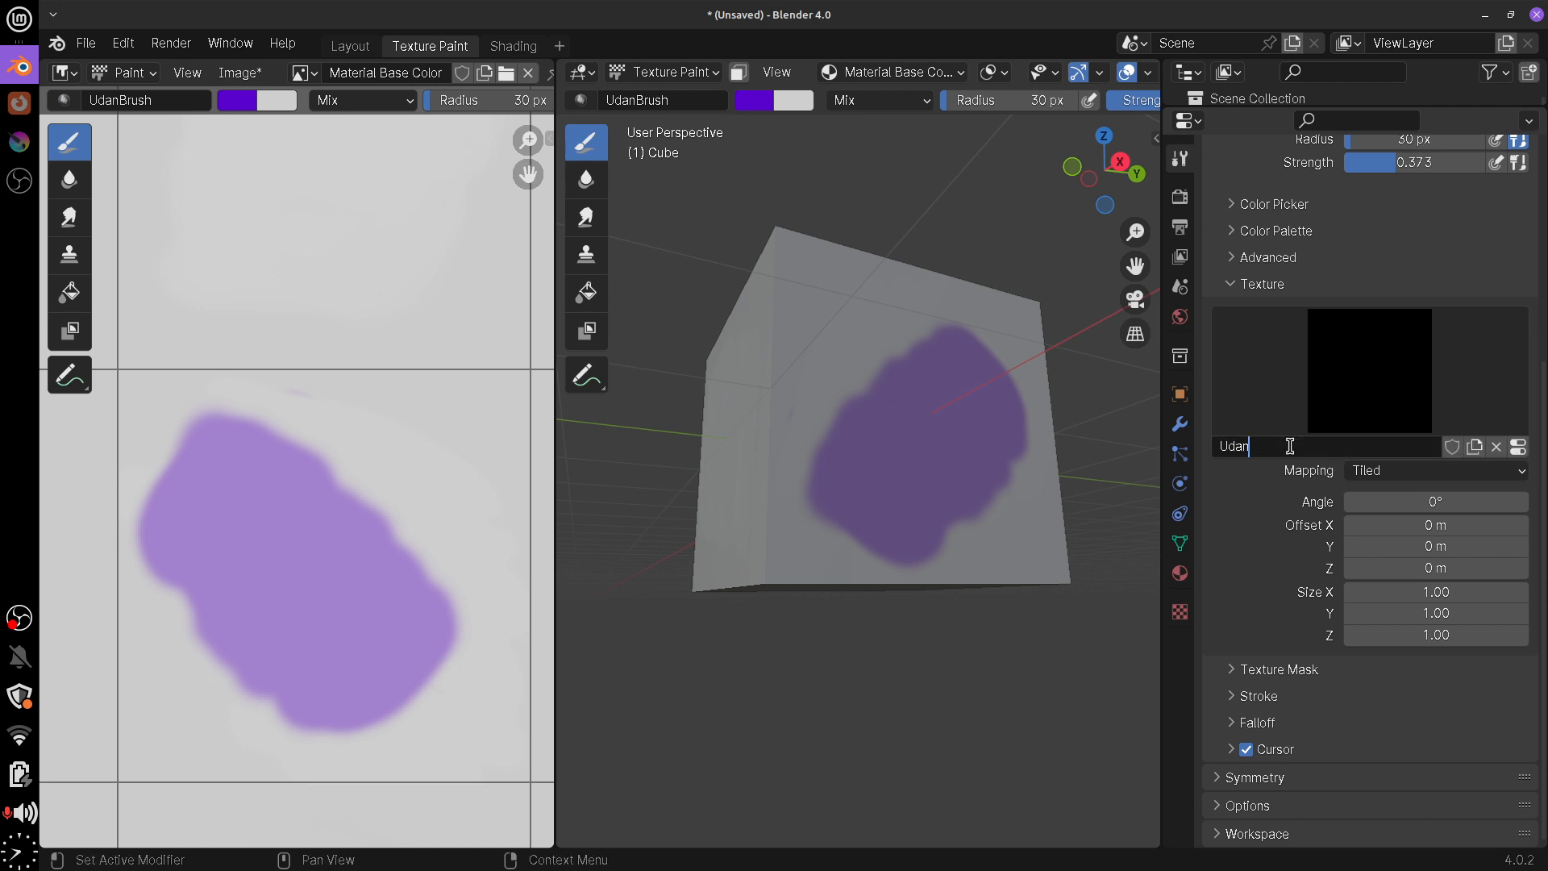
pyautogui.write('Texture')
pyautogui.press('Return')
# Load rocks.jpg from the textures folder as the image of UdanTexture
pyautogui.click(1517, 446)
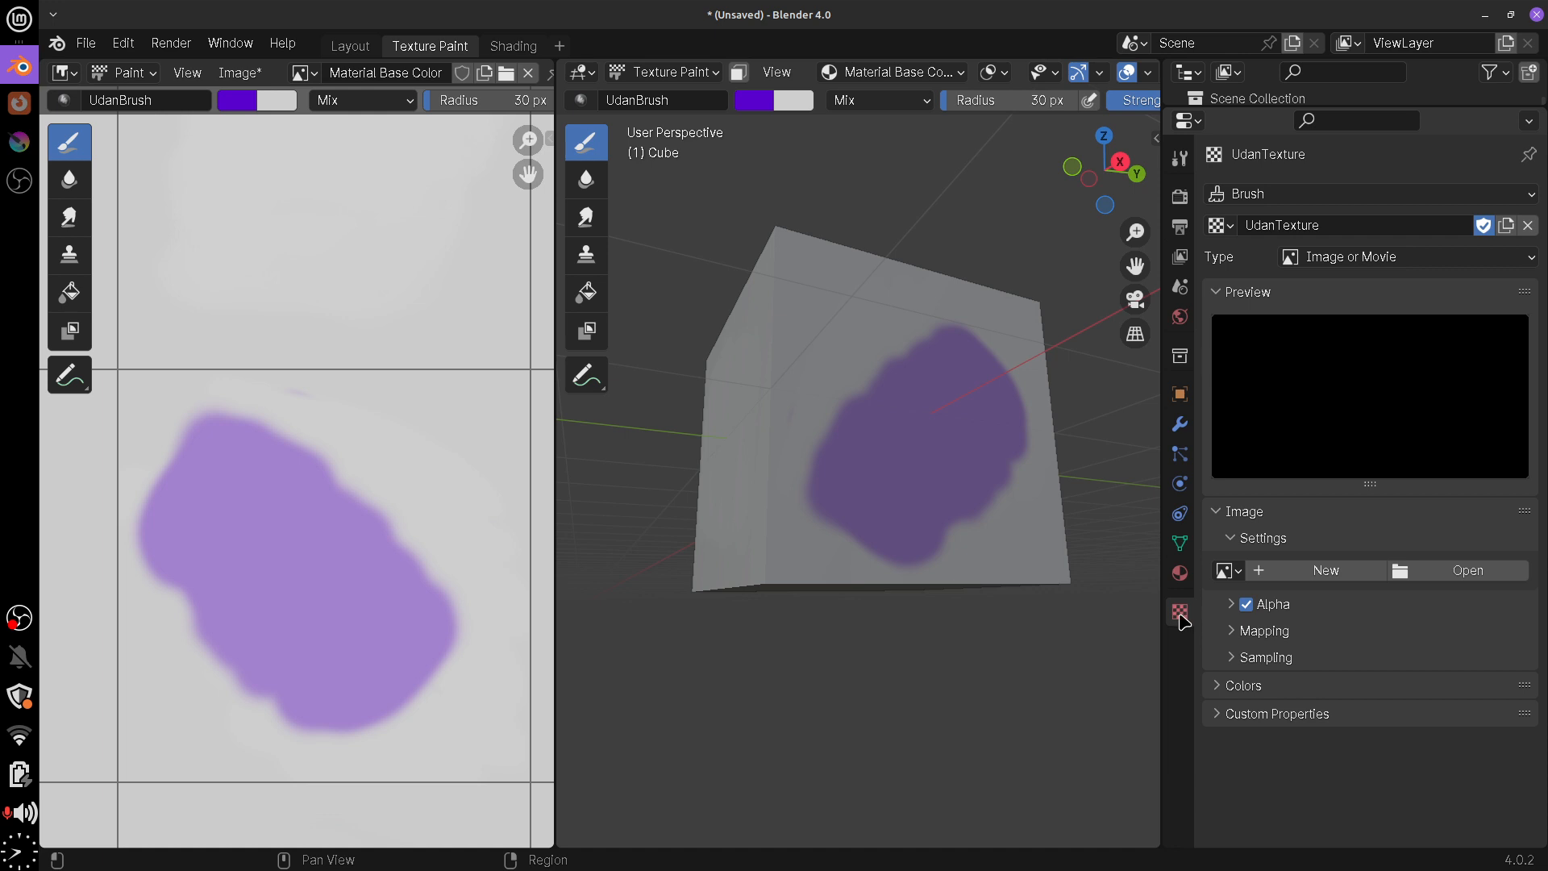
pyautogui.click(1448, 573)
pyautogui.click(205, 544)
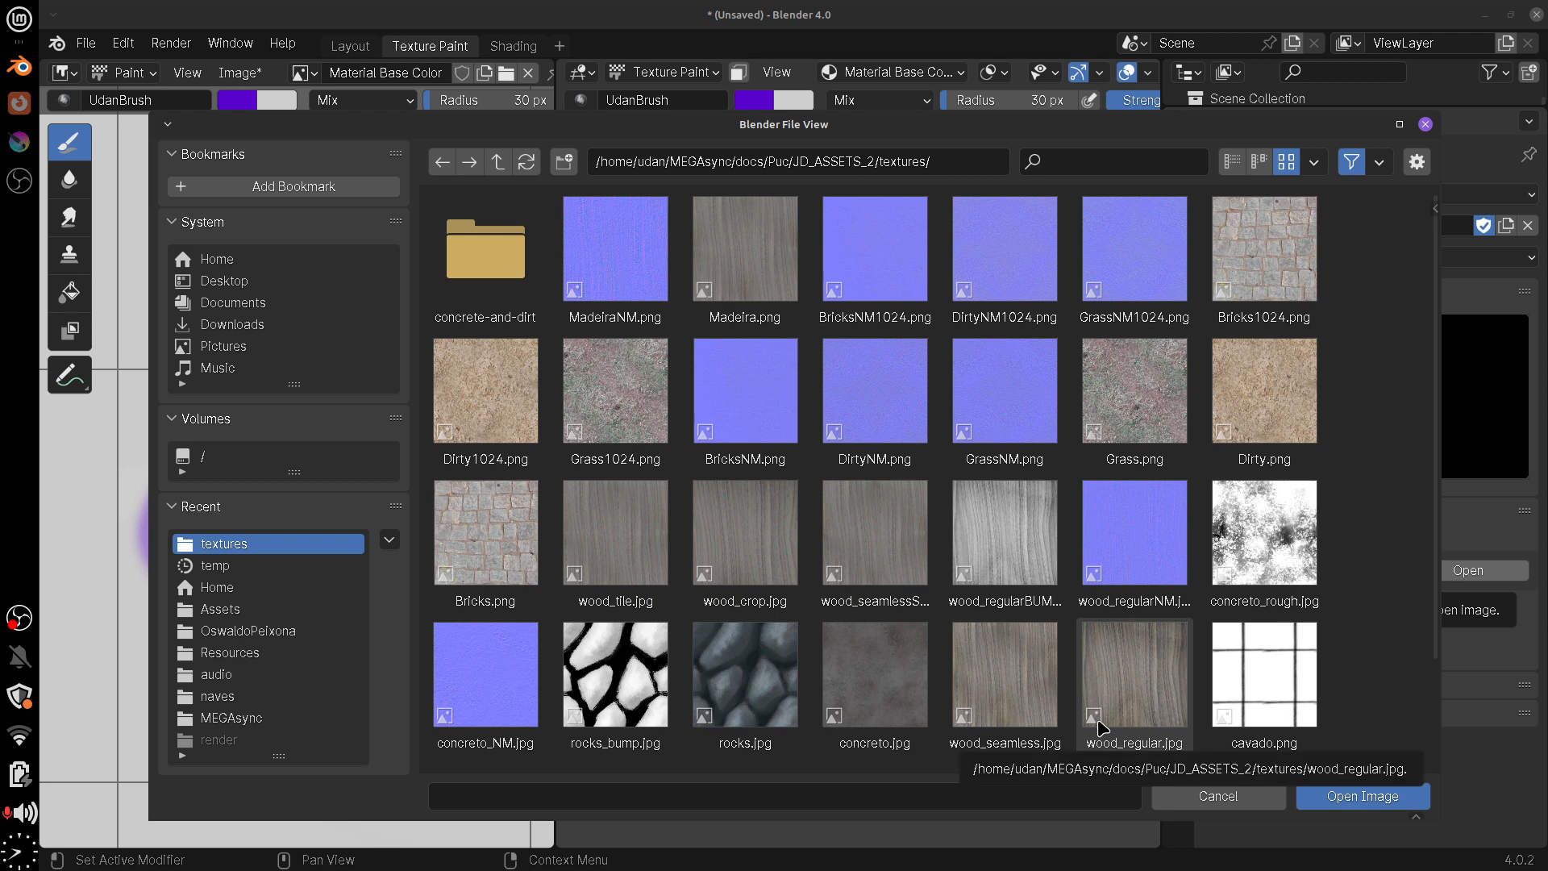
pyautogui.click(750, 680)
pyautogui.scroll(-1, 1430, 484)
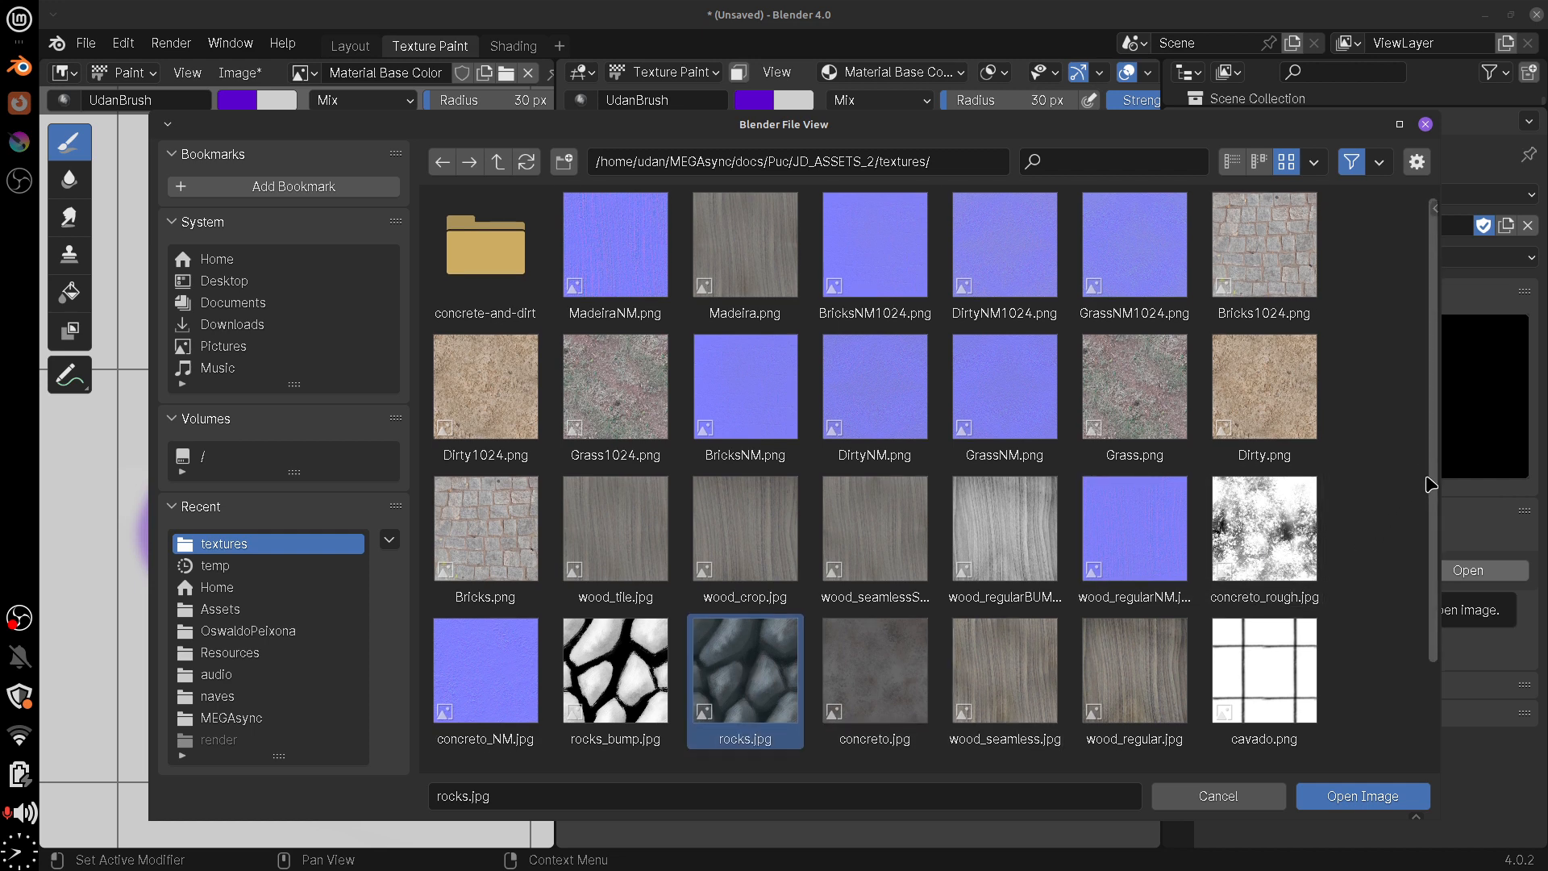
pyautogui.moveTo(1431, 484); pyautogui.dragTo(1417, 587)
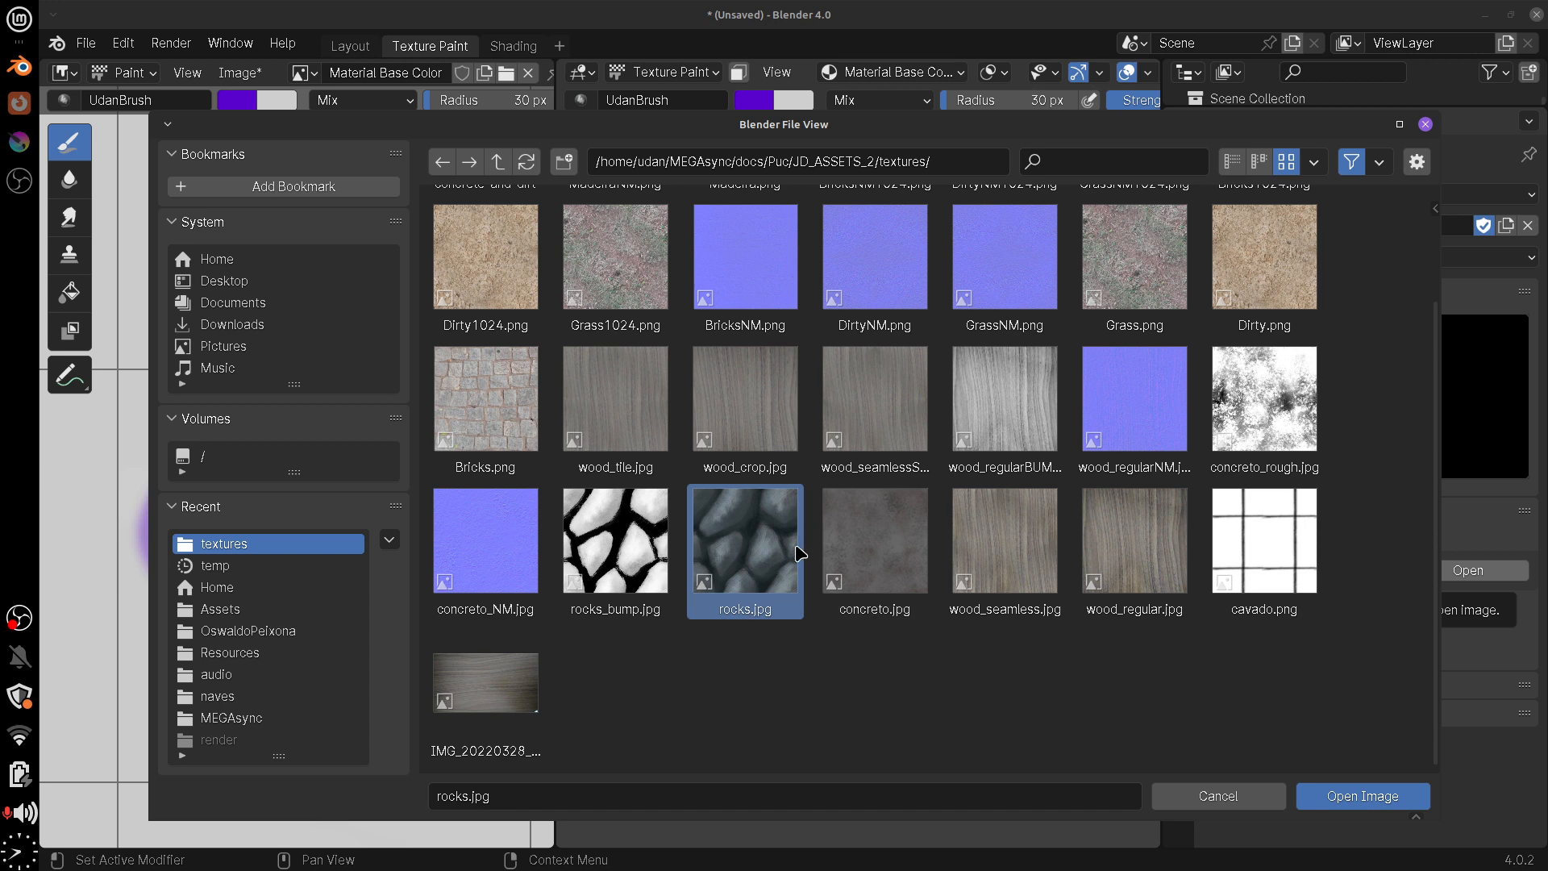
pyautogui.click(1367, 797)
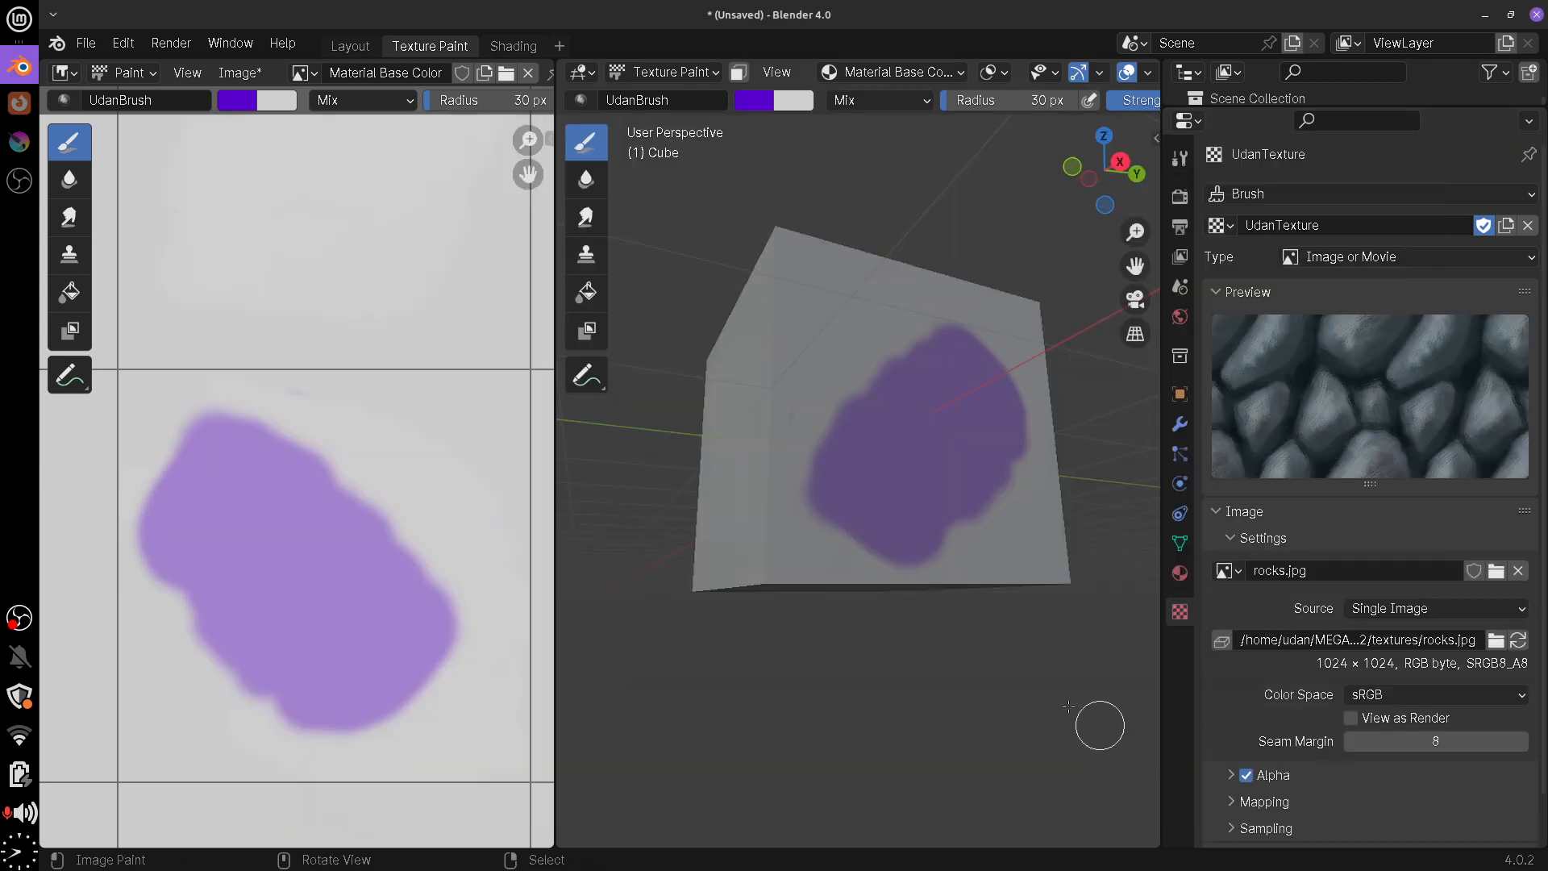
# Try a test stroke with the rock-textured brush on the cube, and undo it
pyautogui.moveTo(895, 526)
pyautogui.mouseDown(button='middle')
pyautogui.moveTo(1129, 496)
pyautogui.moveTo(1032, 545)
pyautogui.moveTo(887, 452)
pyautogui.mouseUp(button='middle')
pyautogui.moveTo(807, 363)
pyautogui.mouseDown()
pyautogui.moveTo(739, 428)
pyautogui.moveTo(836, 390)
pyautogui.moveTo(733, 505)
pyautogui.moveTo(806, 543)
pyautogui.mouseUp()
pyautogui.hotkey('ctrl', 'z')
pyautogui.hotkey('ctrl', 'z')
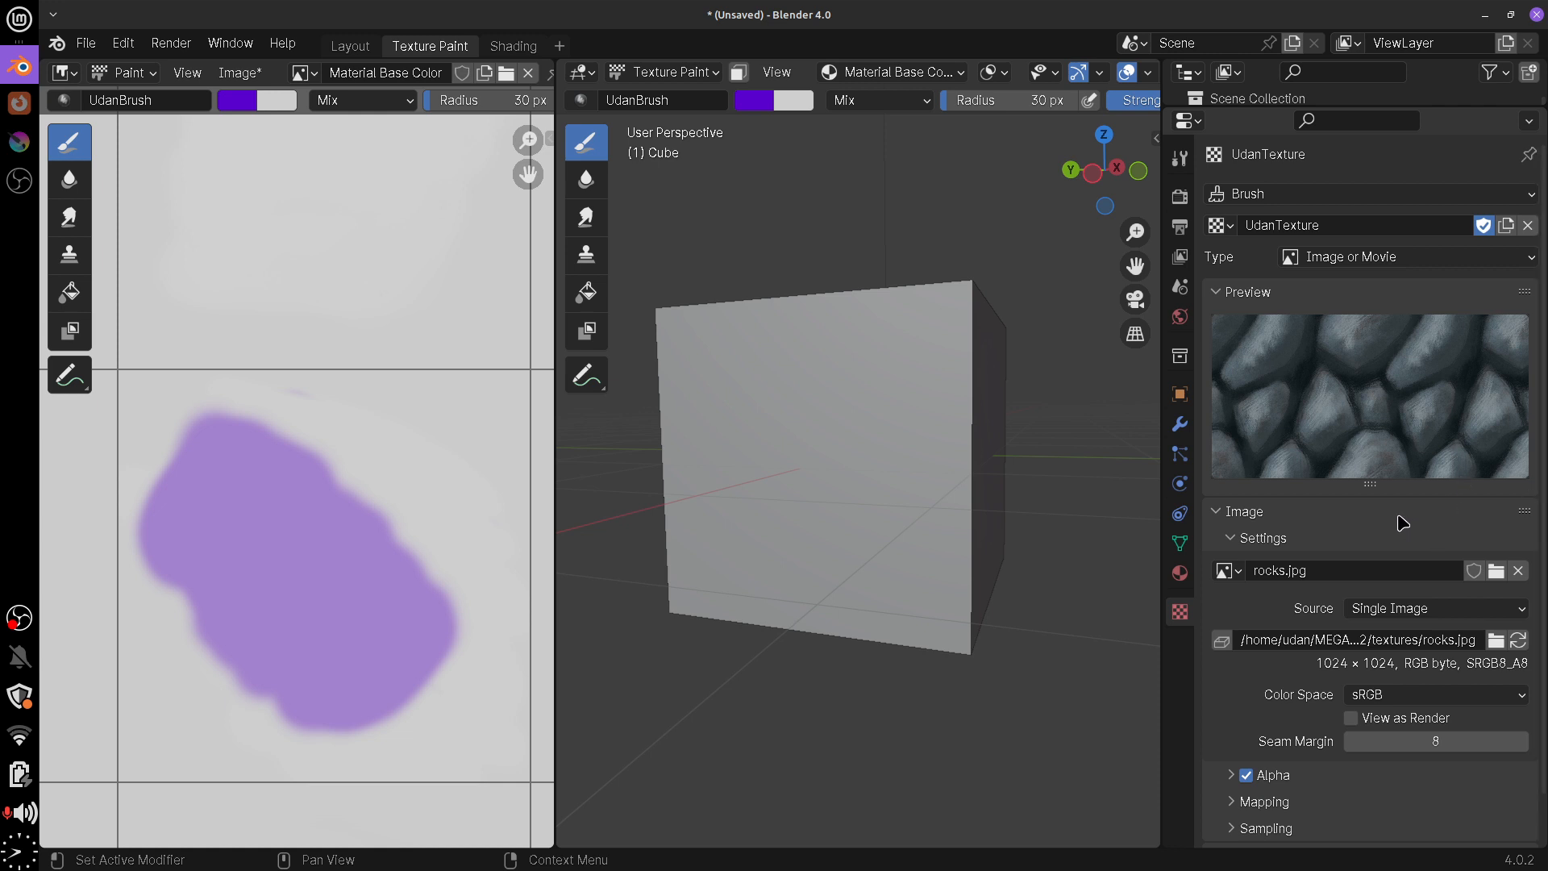
pyautogui.click(1250, 298)
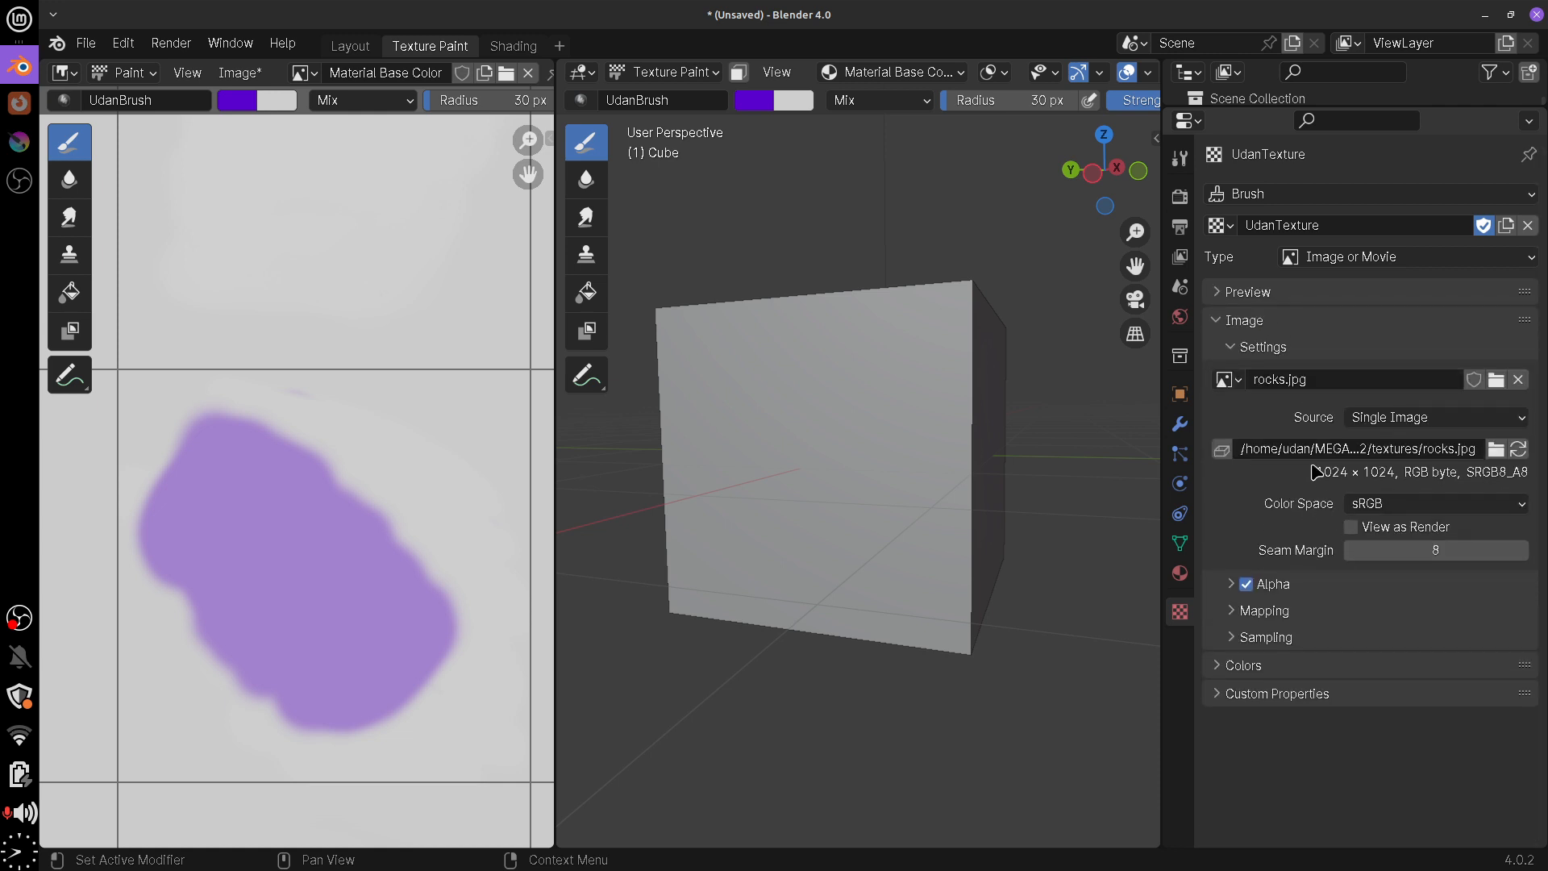
pyautogui.click(1278, 297)
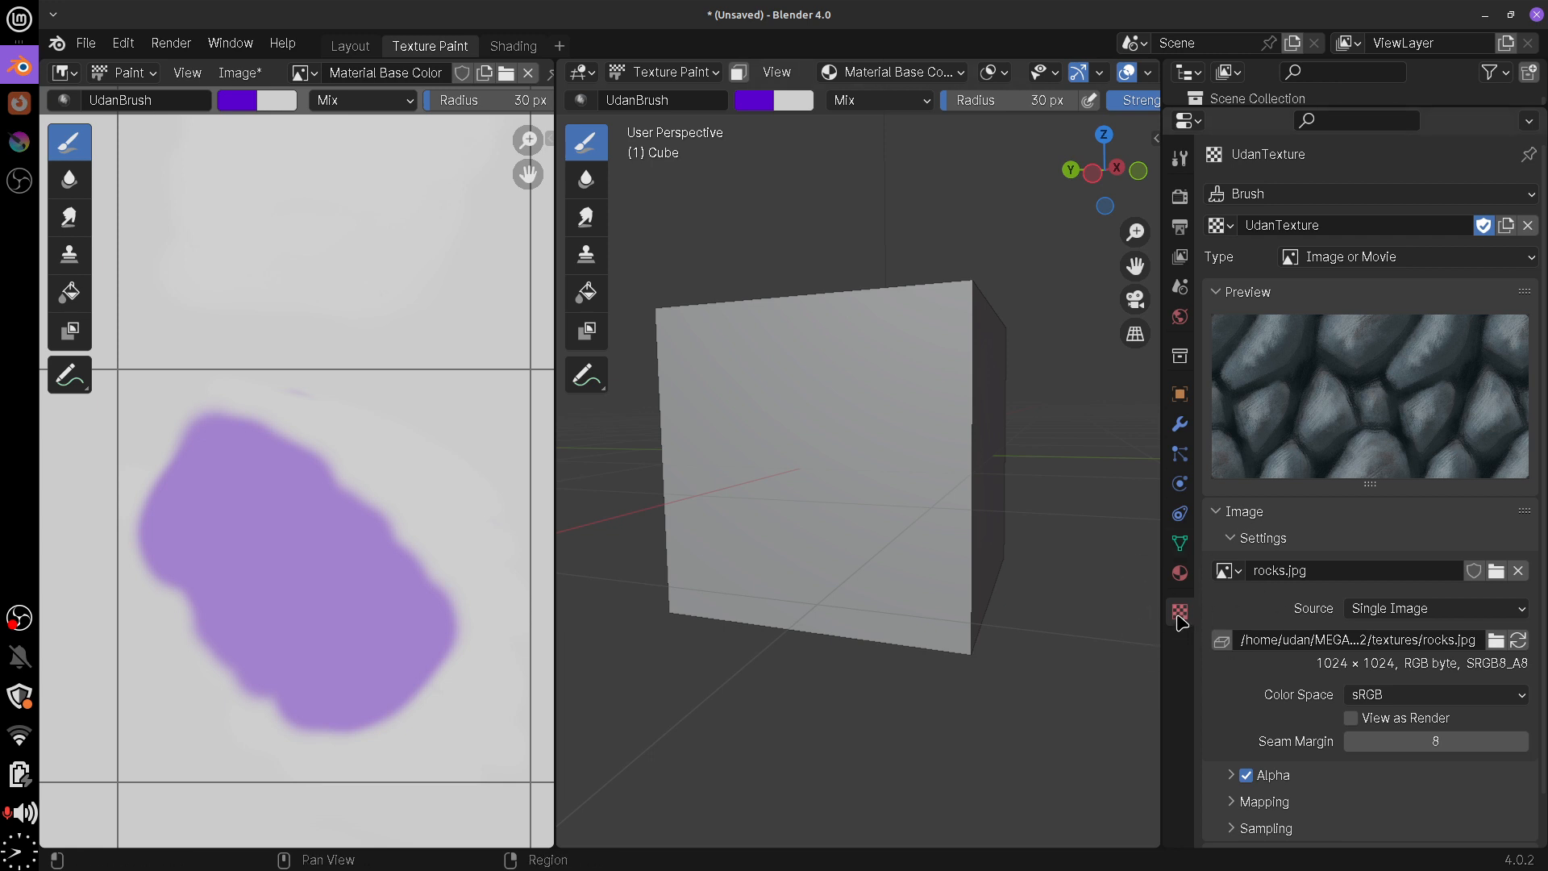
# Return to the brush settings, set the brush strength to 1.000 and expand the color picker
pyautogui.click(1179, 158)
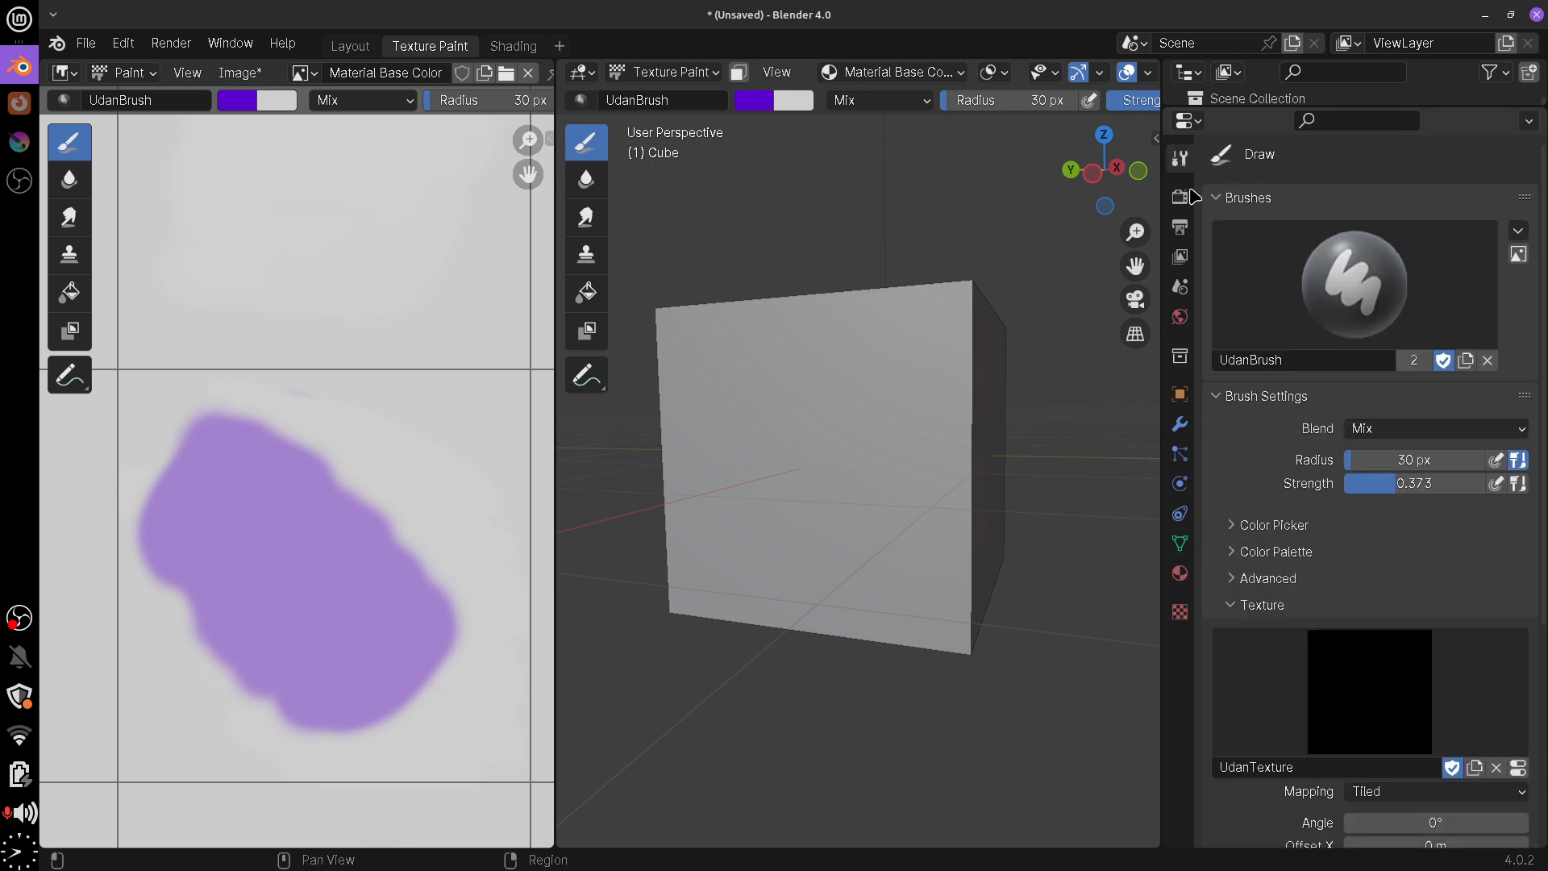
pyautogui.scroll(-5, 1409, 584)
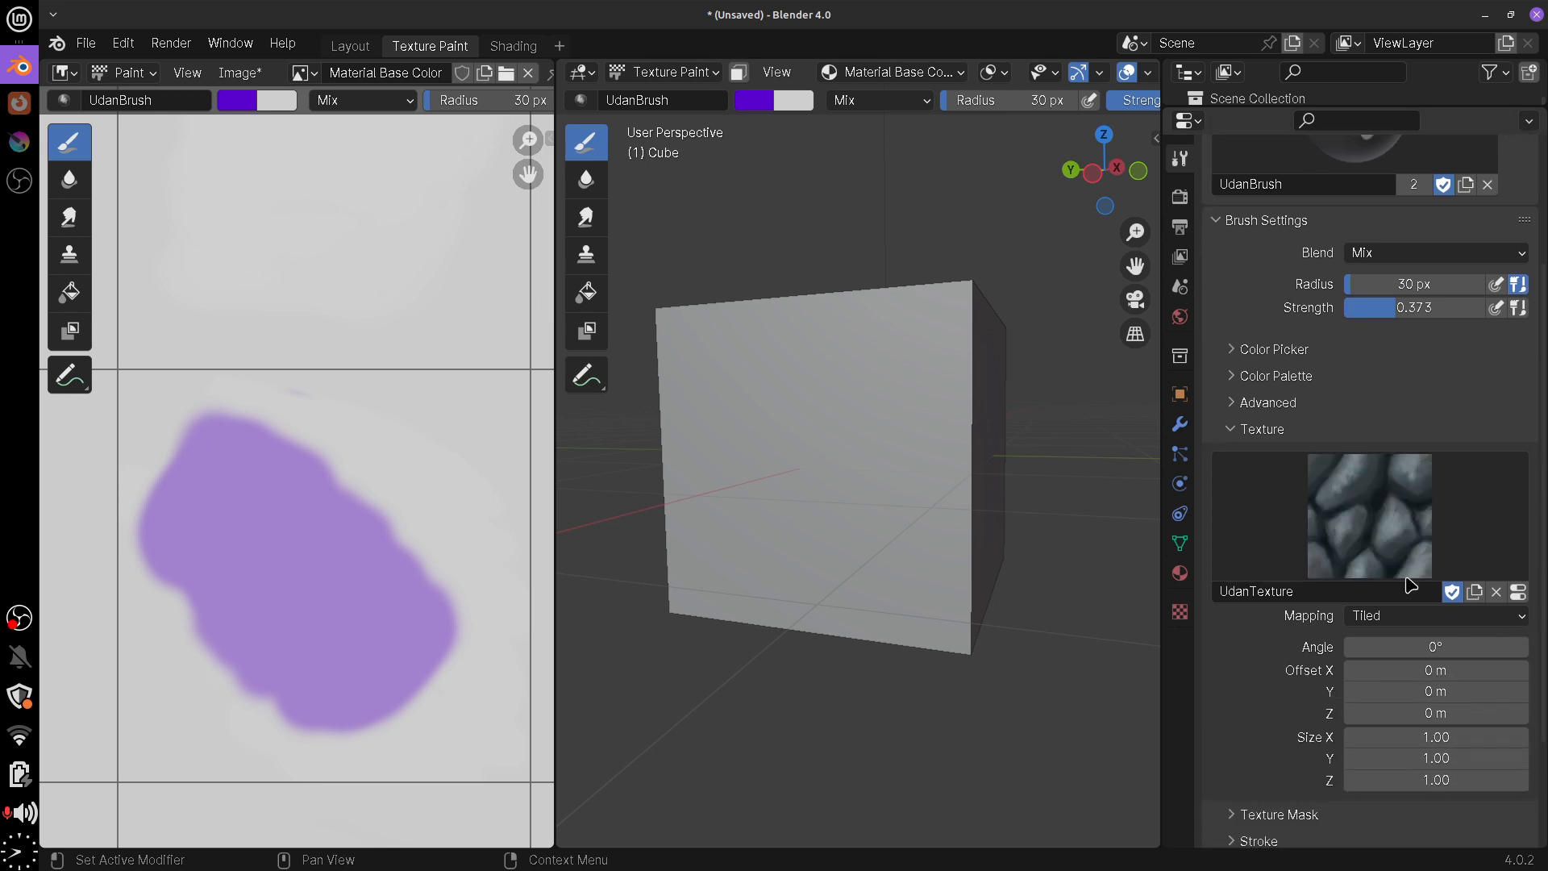
pyautogui.click(1287, 352)
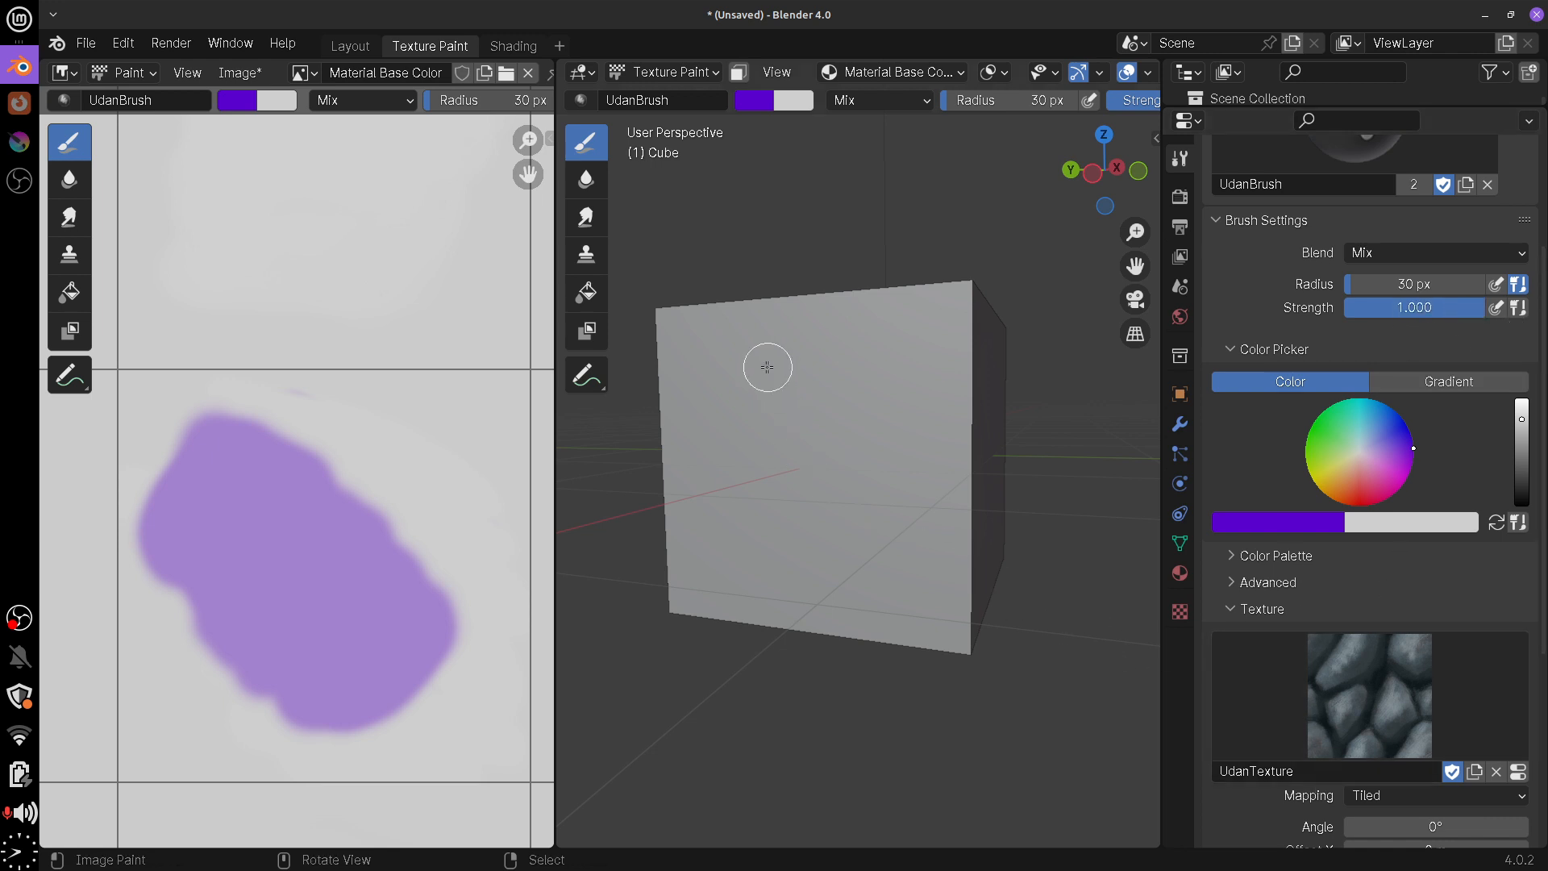
# Try painting the rock texture in purple on the blank cube face, and undo the stroke
pyautogui.moveTo(767, 363)
pyautogui.mouseDown()
pyautogui.moveTo(733, 470)
pyautogui.moveTo(874, 441)
pyautogui.moveTo(891, 476)
pyautogui.moveTo(788, 683)
pyautogui.mouseUp()
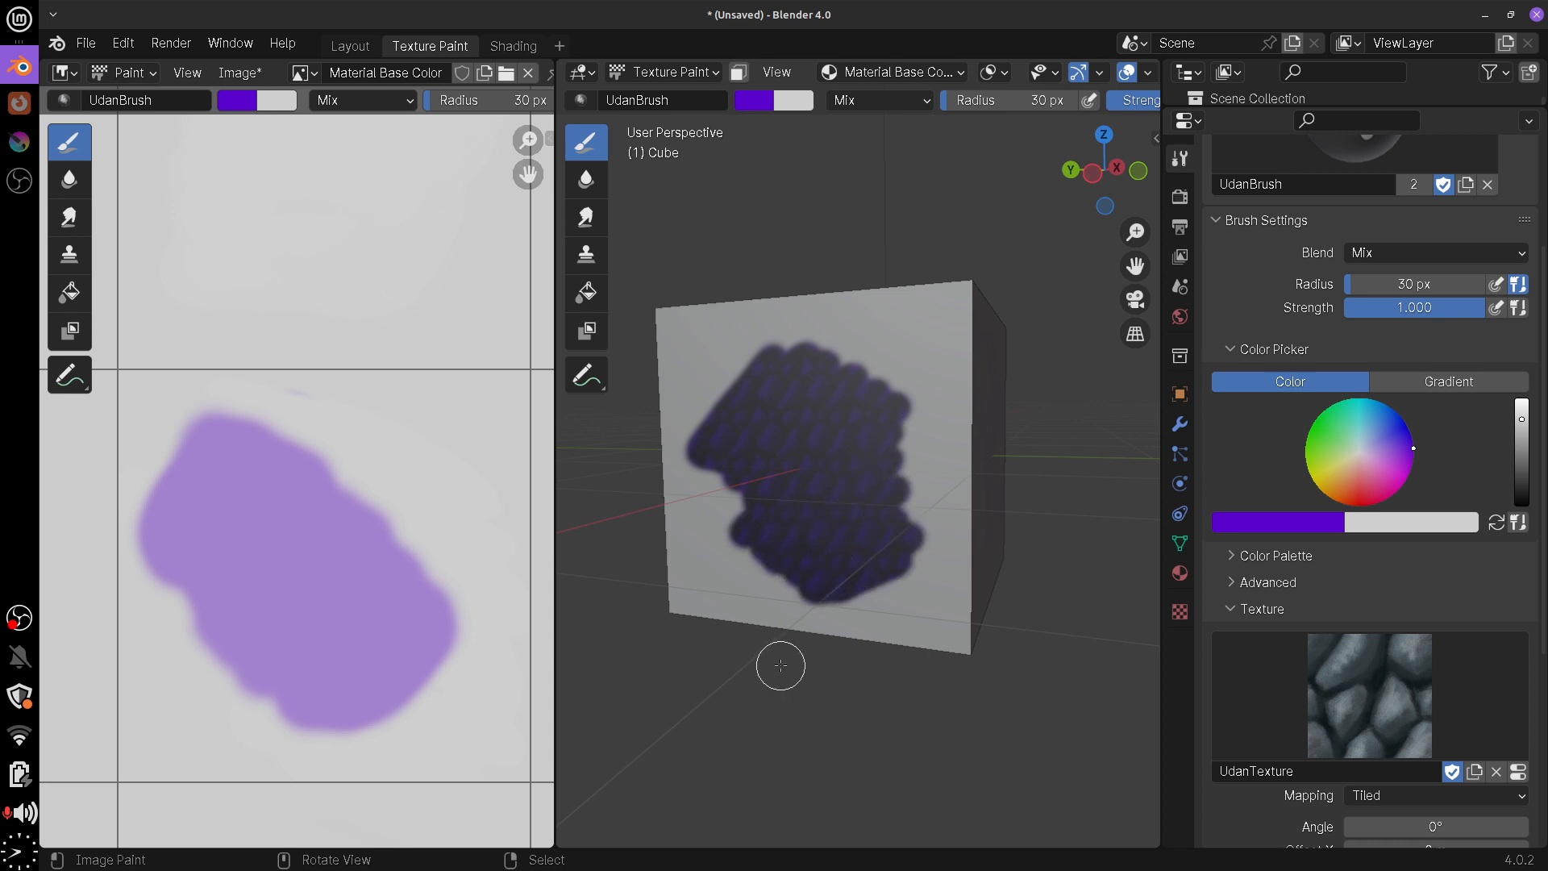
pyautogui.hotkey('ctrl', 'z')
# Change the brush's primary color to white
pyautogui.click(1270, 524)
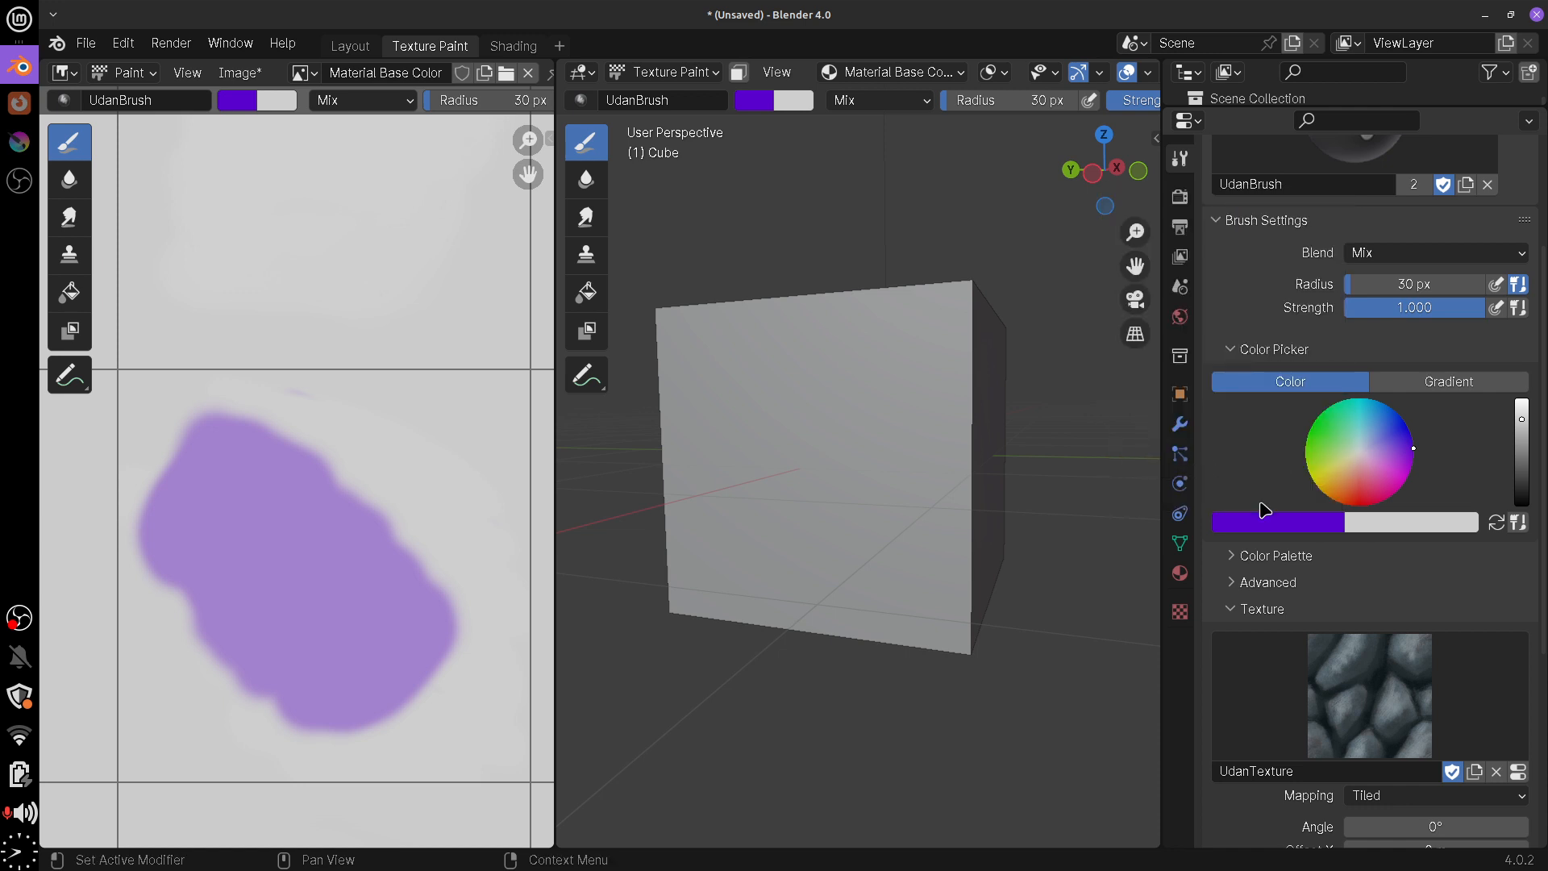
pyautogui.click(1260, 526)
pyautogui.moveTo(1168, 445); pyautogui.dragTo(1335, 454)
pyautogui.moveTo(1186, 470); pyautogui.dragTo(1301, 492)
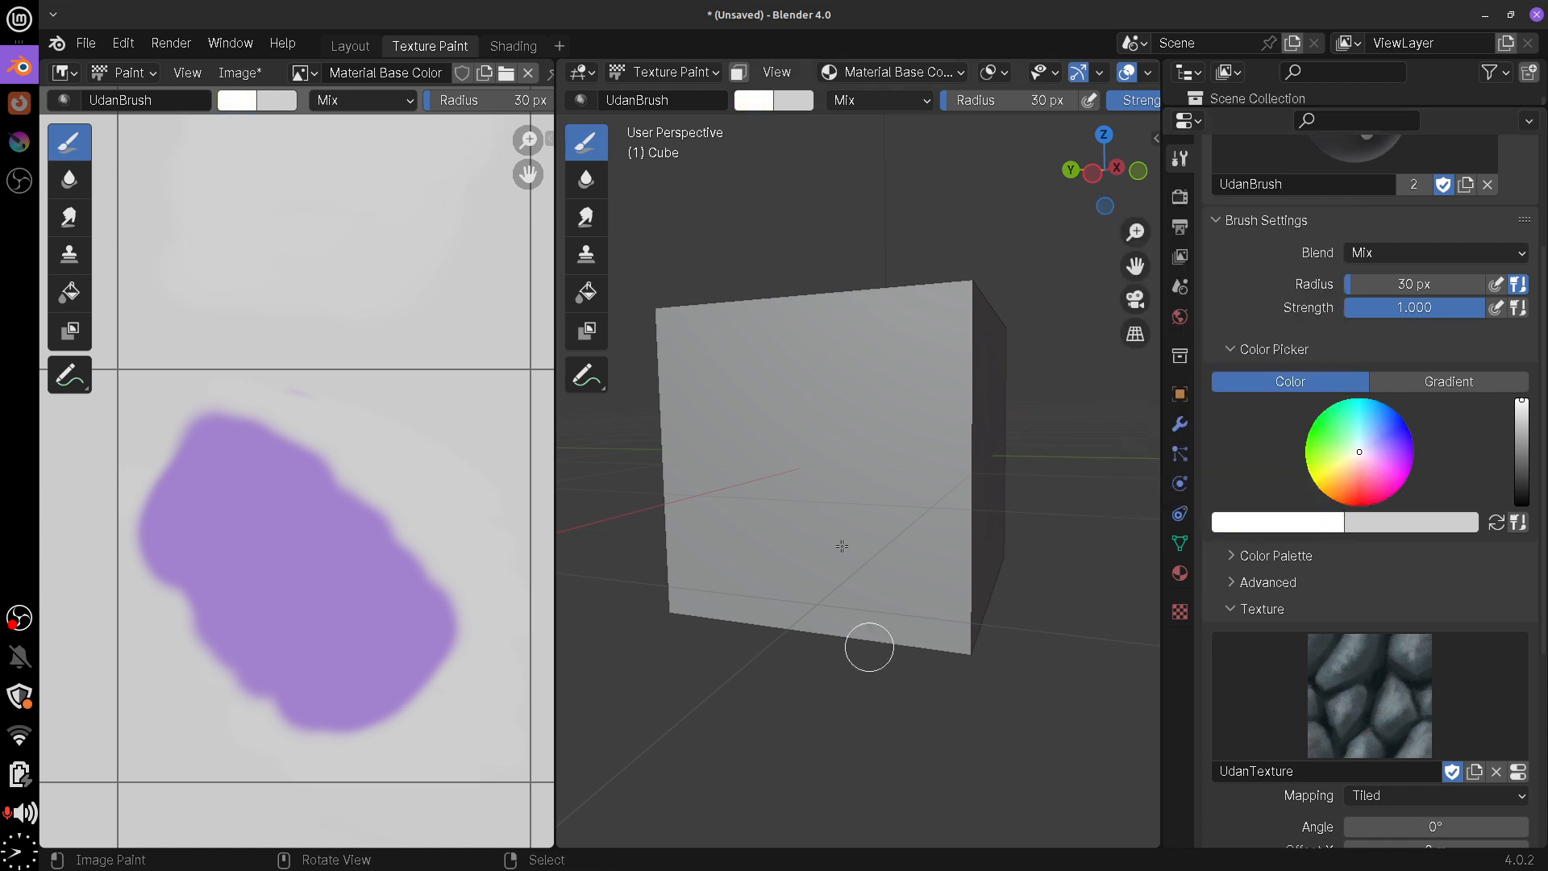
# Paint the rock texture across the blank cube face and over the purple patch in the texture image
pyautogui.moveTo(749, 357)
pyautogui.mouseDown()
pyautogui.moveTo(710, 435)
pyautogui.moveTo(844, 382)
pyautogui.moveTo(879, 451)
pyautogui.moveTo(795, 526)
pyautogui.moveTo(838, 568)
pyautogui.moveTo(931, 577)
pyautogui.moveTo(927, 451)
pyautogui.moveTo(709, 403)
pyautogui.moveTo(686, 420)
pyautogui.moveTo(702, 500)
pyautogui.moveTo(790, 481)
pyautogui.mouseUp()
pyautogui.moveTo(387, 442)
pyautogui.mouseDown()
pyautogui.moveTo(338, 637)
pyautogui.moveTo(451, 685)
pyautogui.moveTo(258, 645)
pyautogui.moveTo(185, 556)
pyautogui.moveTo(200, 450)
pyautogui.moveTo(137, 612)
pyautogui.moveTo(173, 674)
pyautogui.moveTo(363, 615)
pyautogui.moveTo(486, 671)
pyautogui.moveTo(443, 657)
pyautogui.mouseUp()
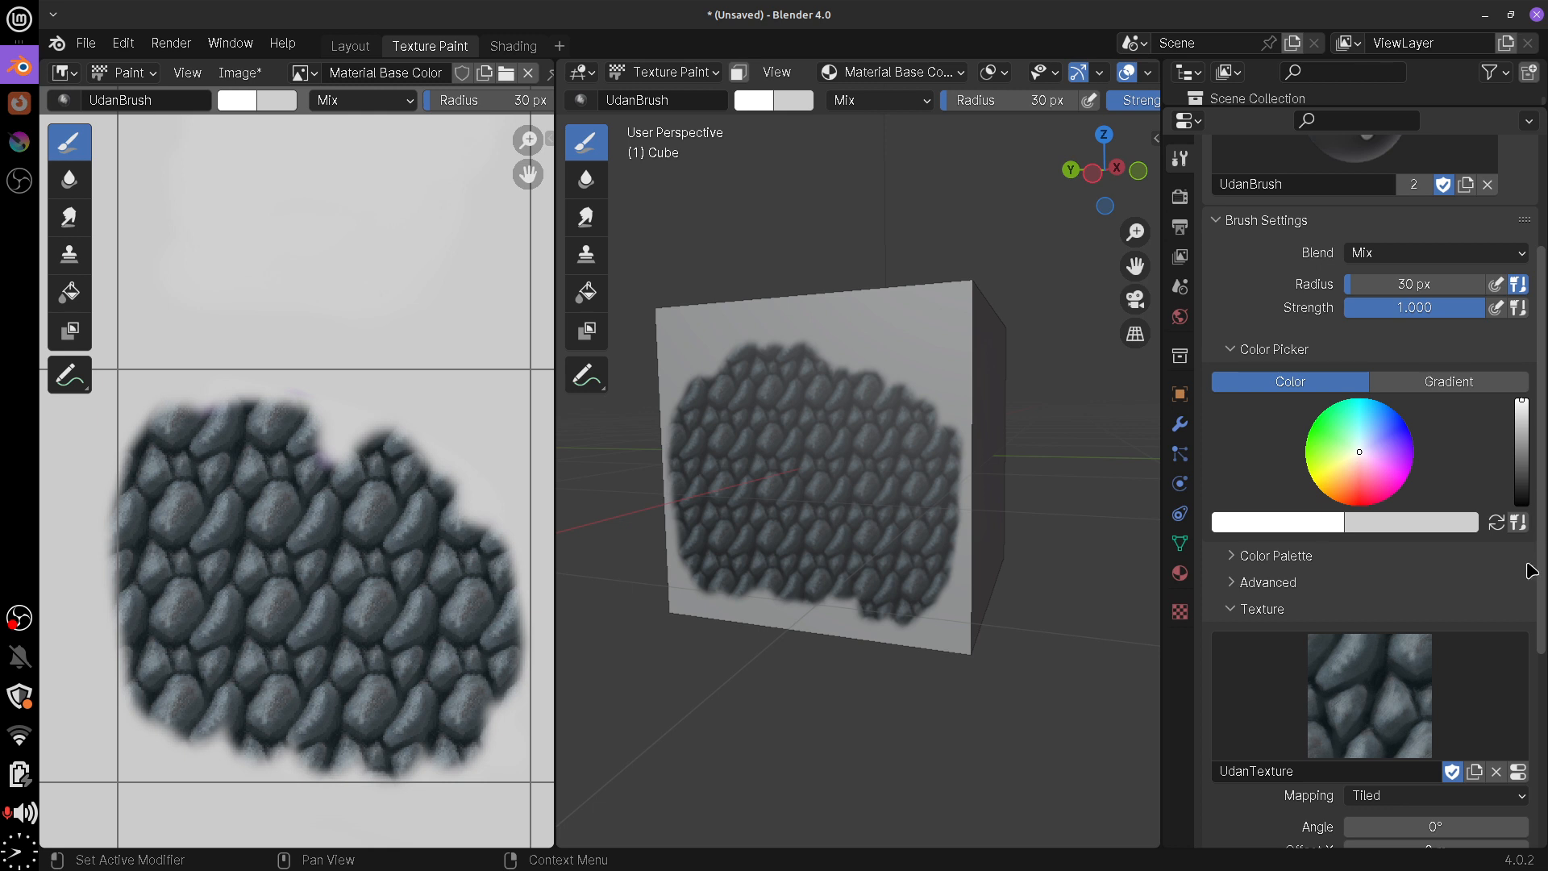
# Examine the brush texture's mapping settings and the painted rock pattern on the cube face up close
pyautogui.scroll(-8, 1255, 578)
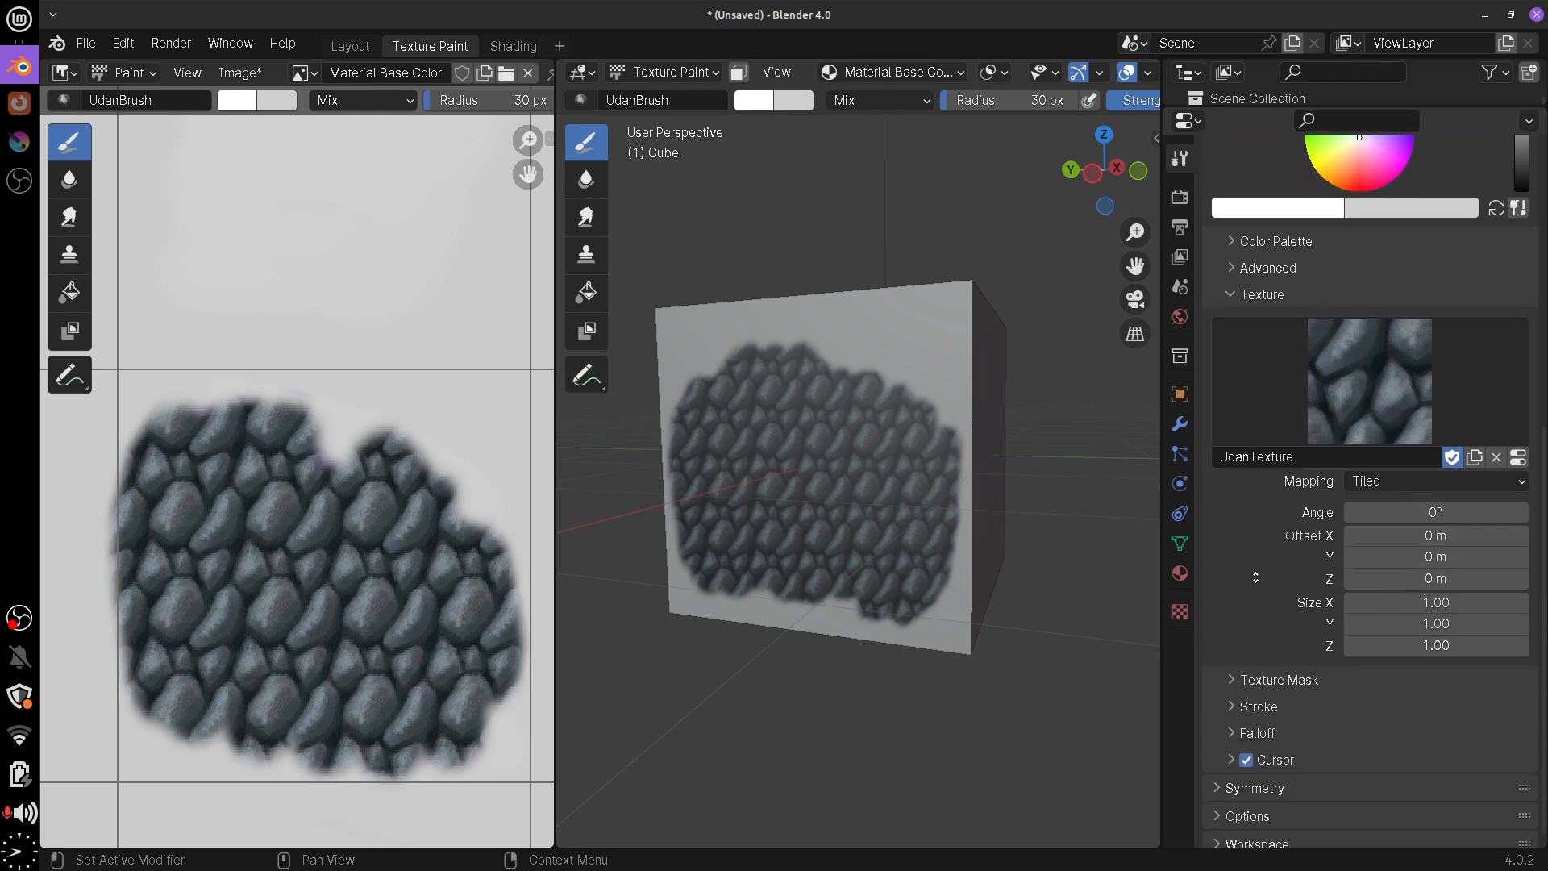
pyautogui.moveTo(1255, 577); pyautogui.dragTo(1255, 567, button='middle')
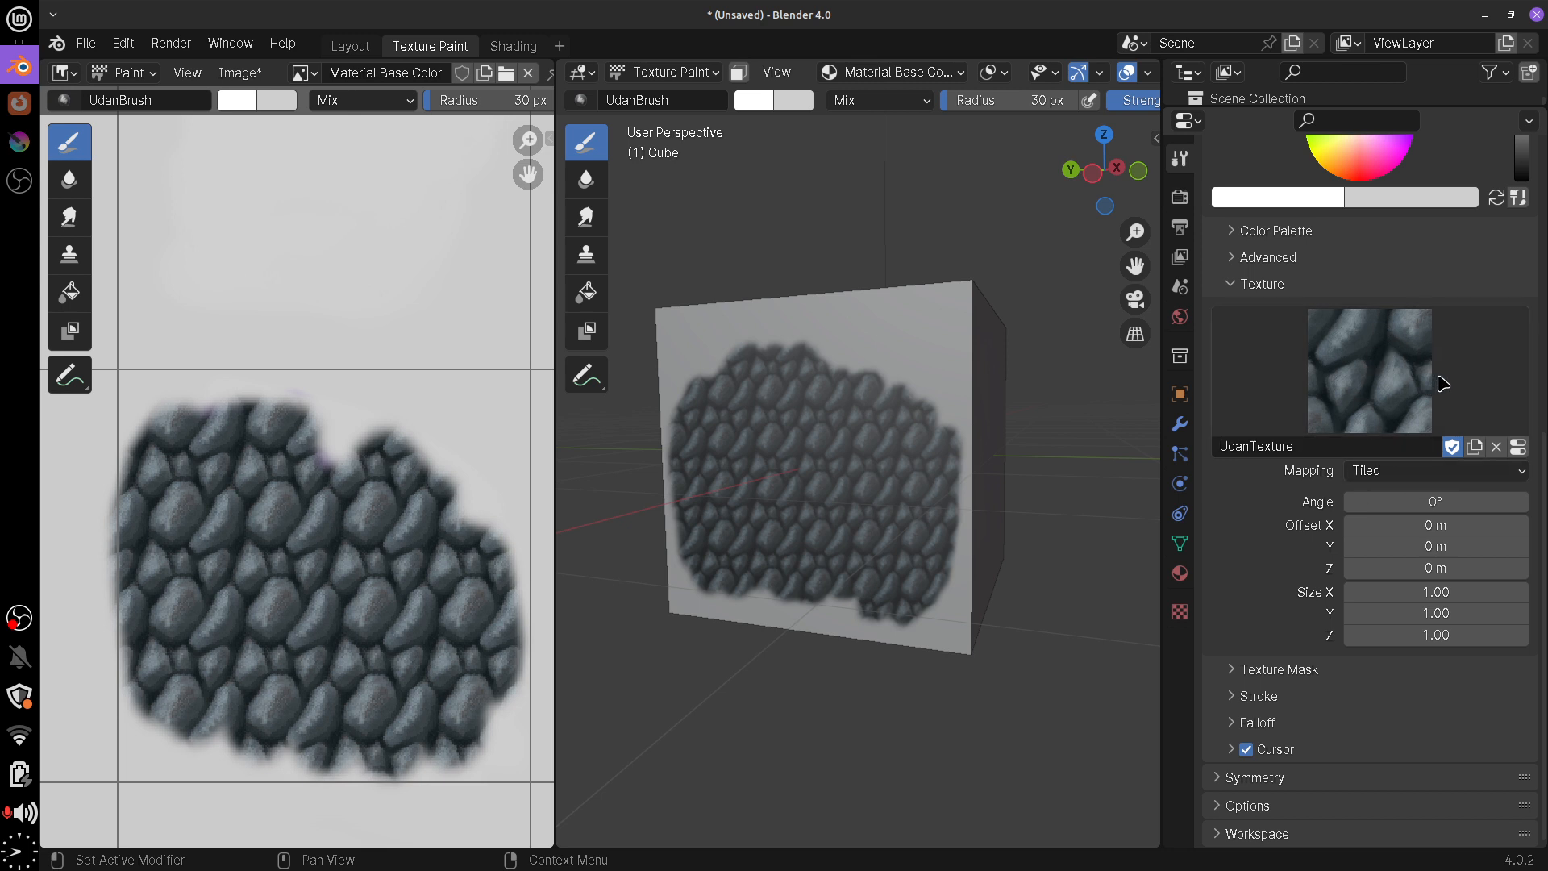
pyautogui.moveTo(816, 540); pyautogui.dragTo(854, 509, button='middle')
pyautogui.scroll(3, 855, 509)
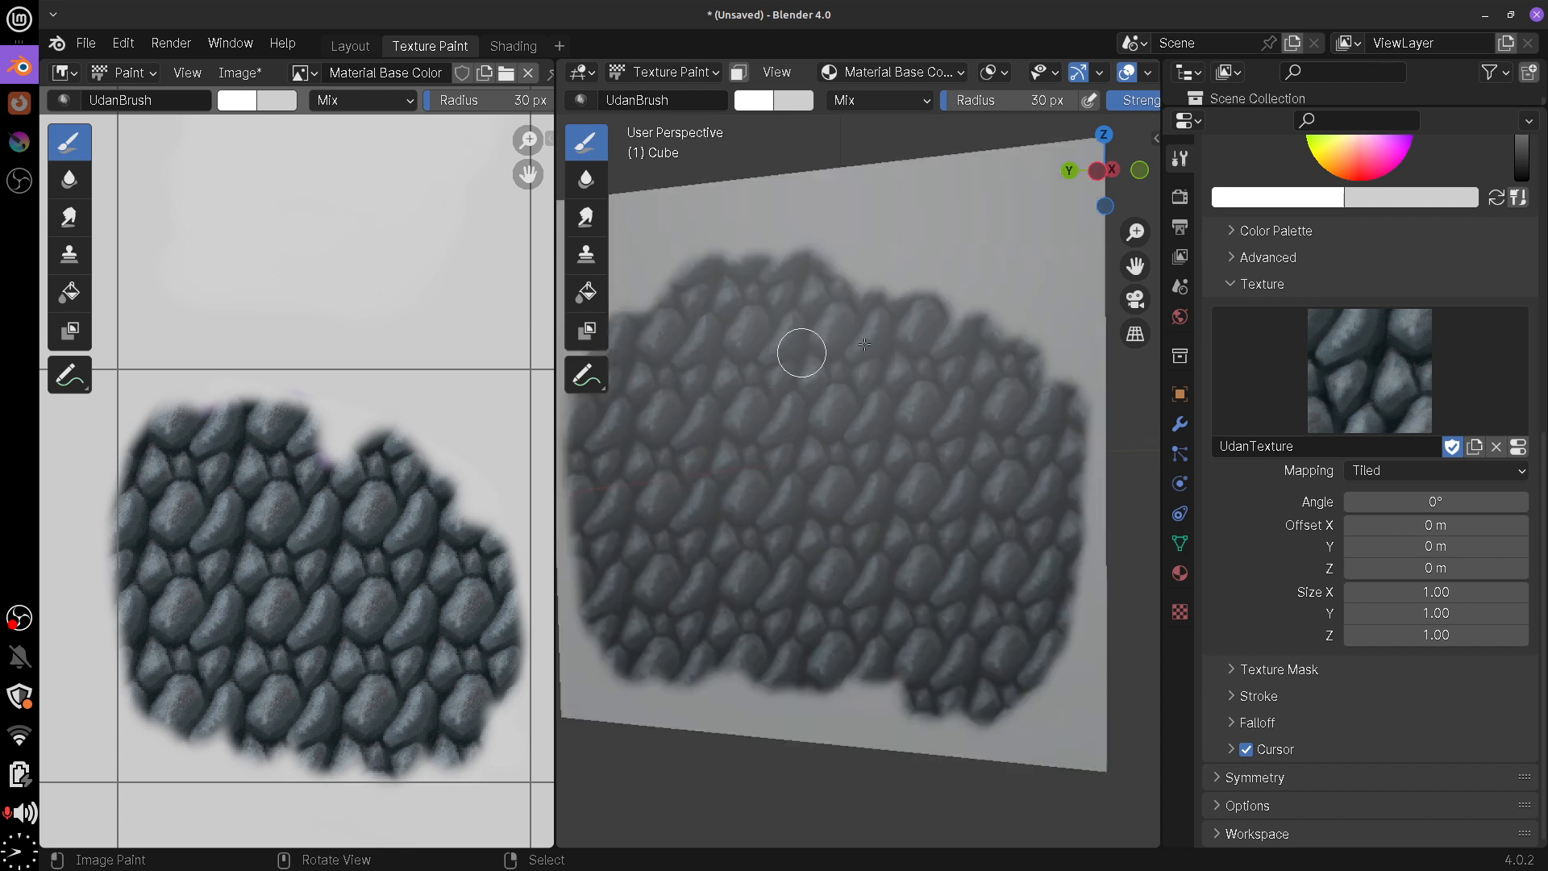
# Set the brush texture's angle to 45° and paint over the middle of the rock pattern on the cube face
pyautogui.moveTo(690, 507)
pyautogui.mouseDown()
pyautogui.moveTo(786, 483)
pyautogui.moveTo(727, 392)
pyautogui.moveTo(687, 511)
pyautogui.moveTo(702, 404)
pyautogui.moveTo(798, 518)
pyautogui.moveTo(726, 509)
pyautogui.moveTo(715, 496)
pyautogui.moveTo(797, 510)
pyautogui.mouseUp()
pyautogui.moveTo(888, 455); pyautogui.dragTo(852, 574, button='middle')
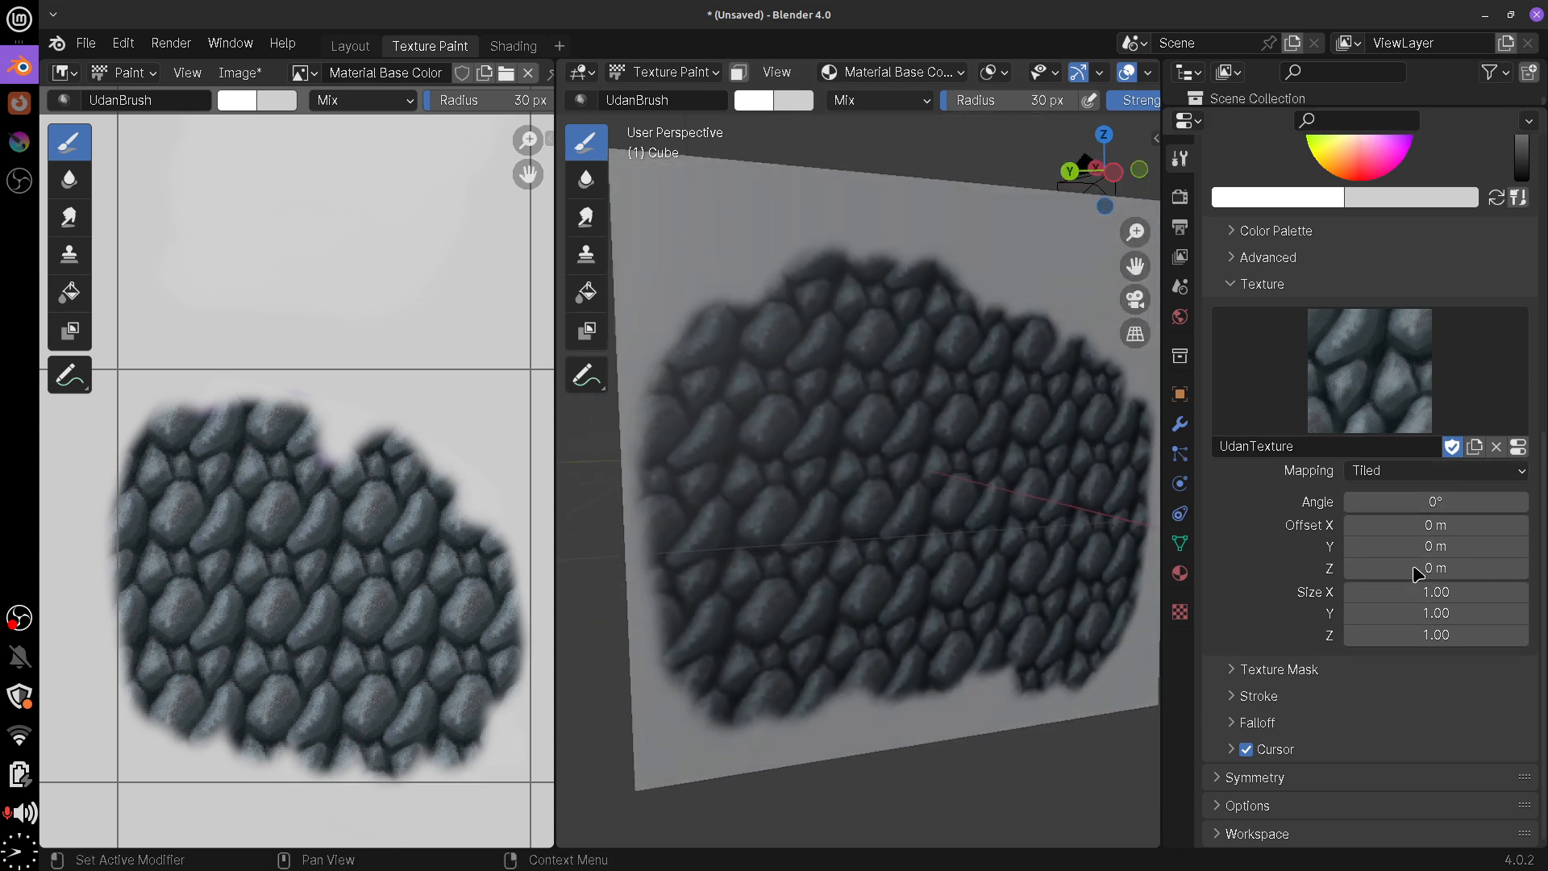
pyautogui.click(1426, 501)
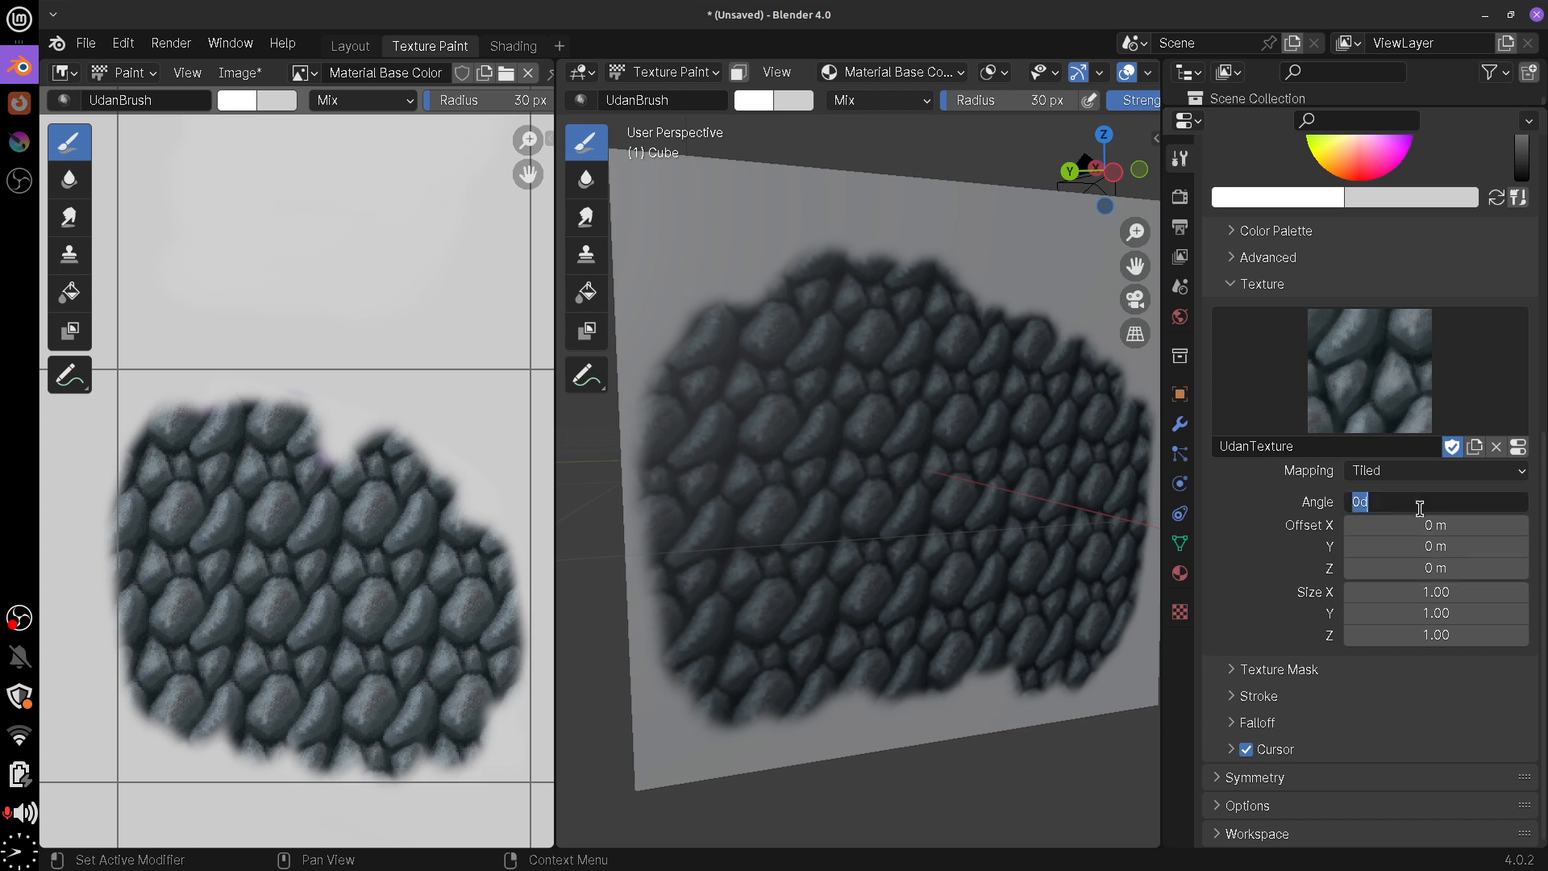
pyautogui.press('Return')
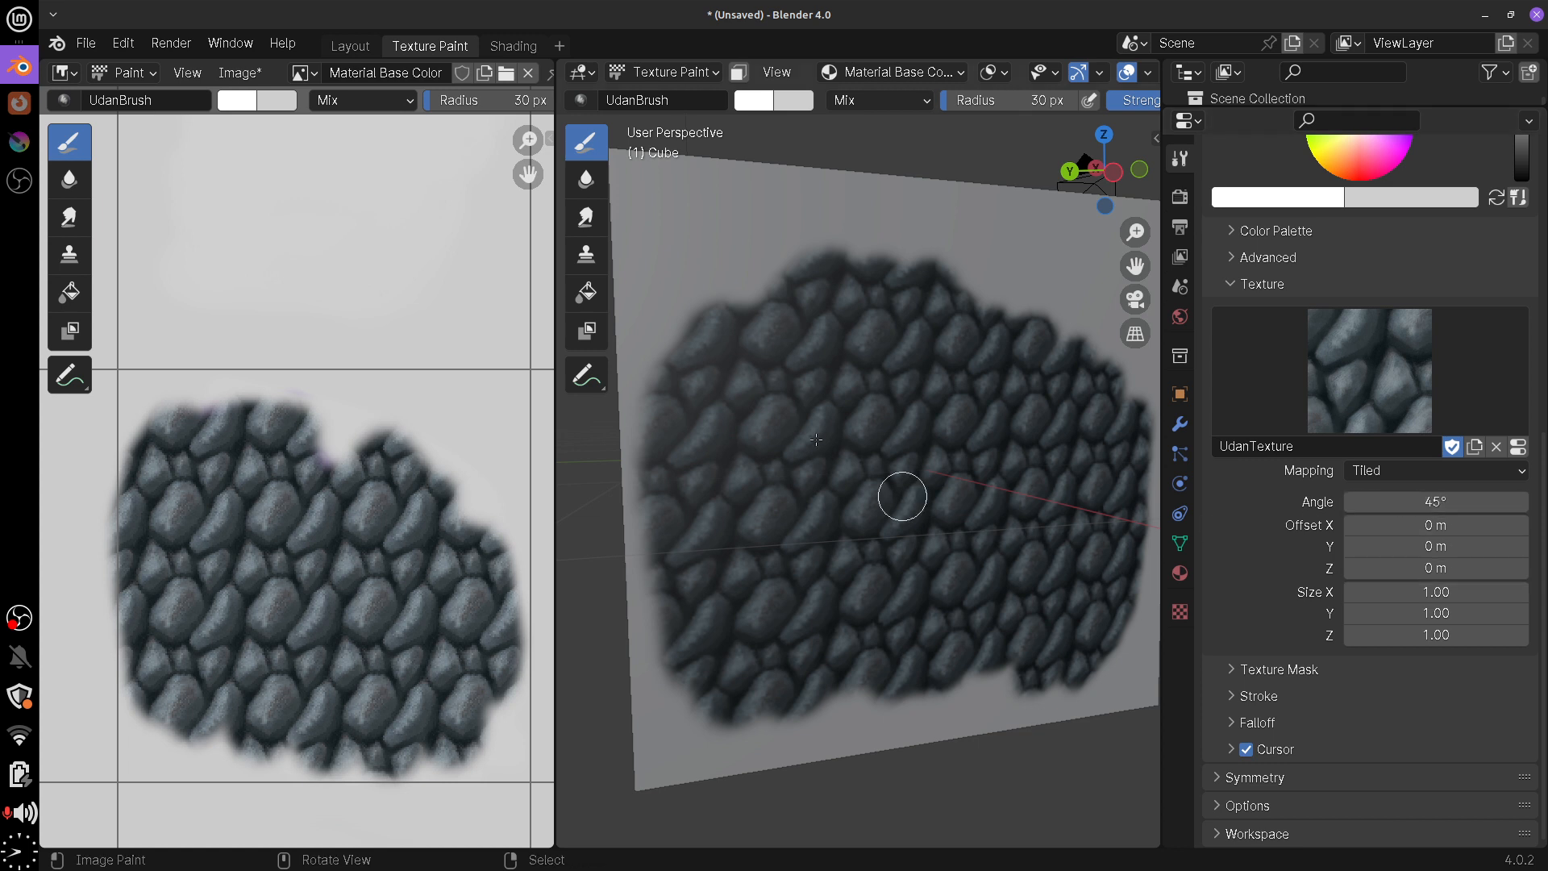
pyautogui.moveTo(760, 276)
pyautogui.mouseDown()
pyautogui.moveTo(753, 422)
pyautogui.moveTo(864, 536)
pyautogui.moveTo(957, 578)
pyautogui.moveTo(1004, 629)
pyautogui.mouseUp()
# Set the brush texture's X, Y and Z size to 0.10 and paint across the rock pattern on the cube face
pyautogui.click(1433, 595)
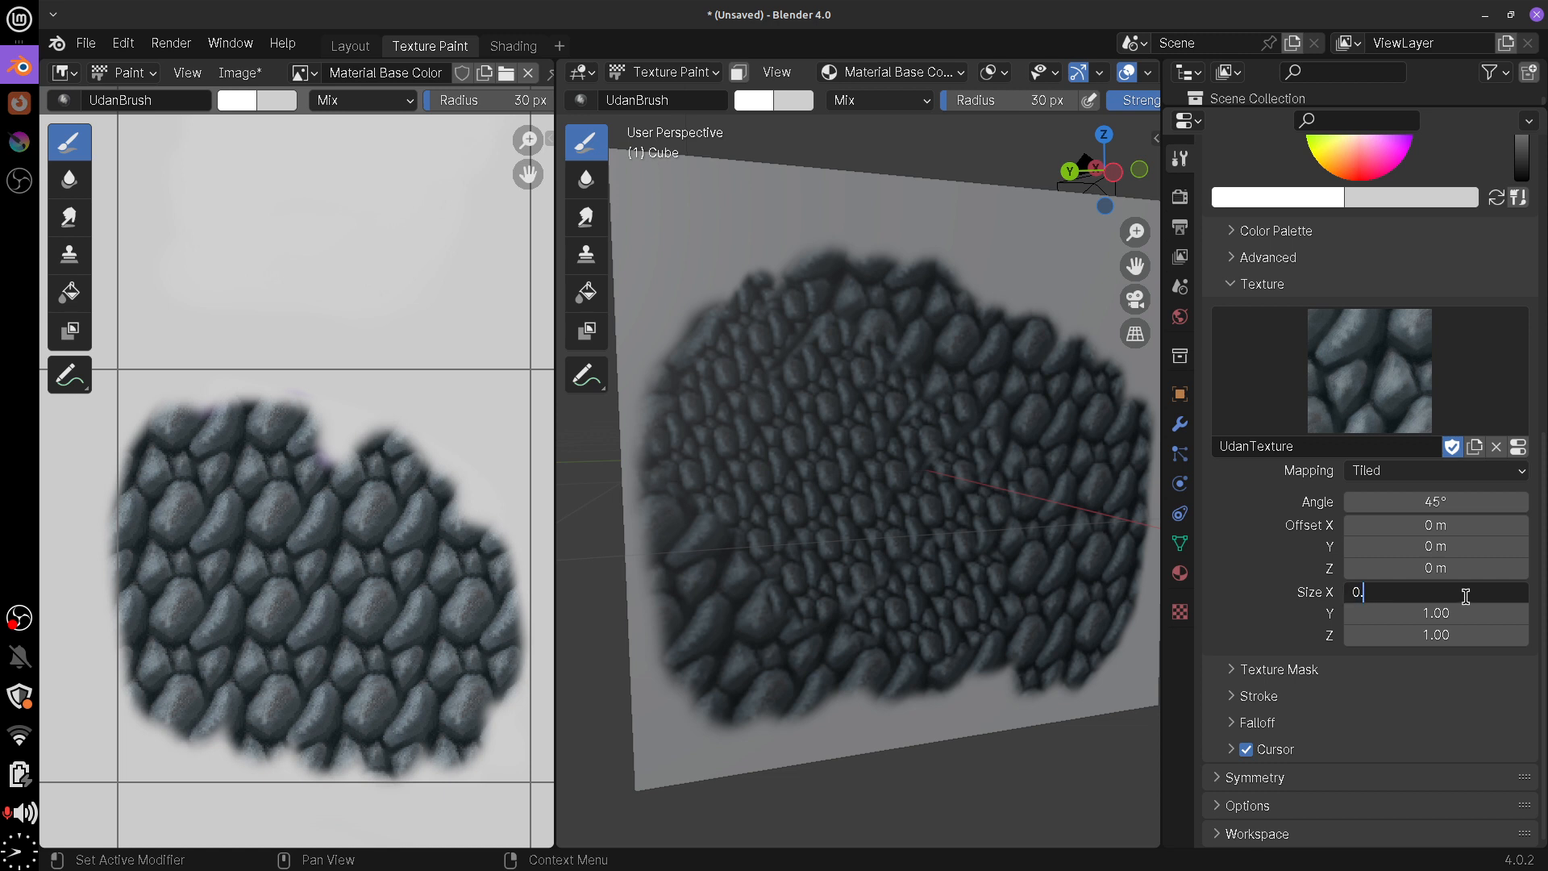
pyautogui.press('Return')
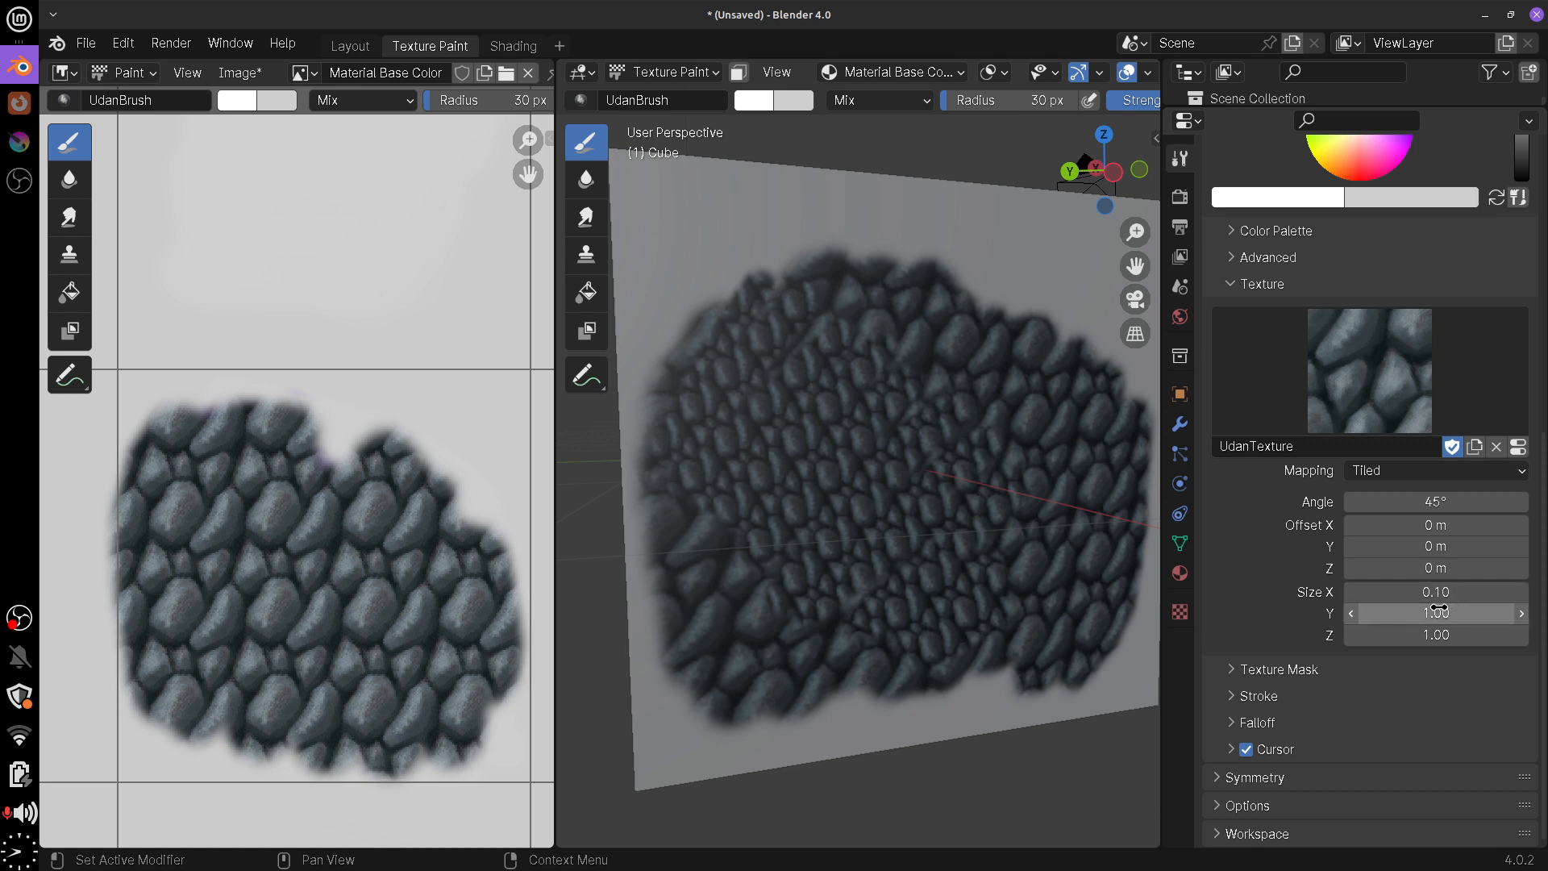
pyautogui.click(1446, 612)
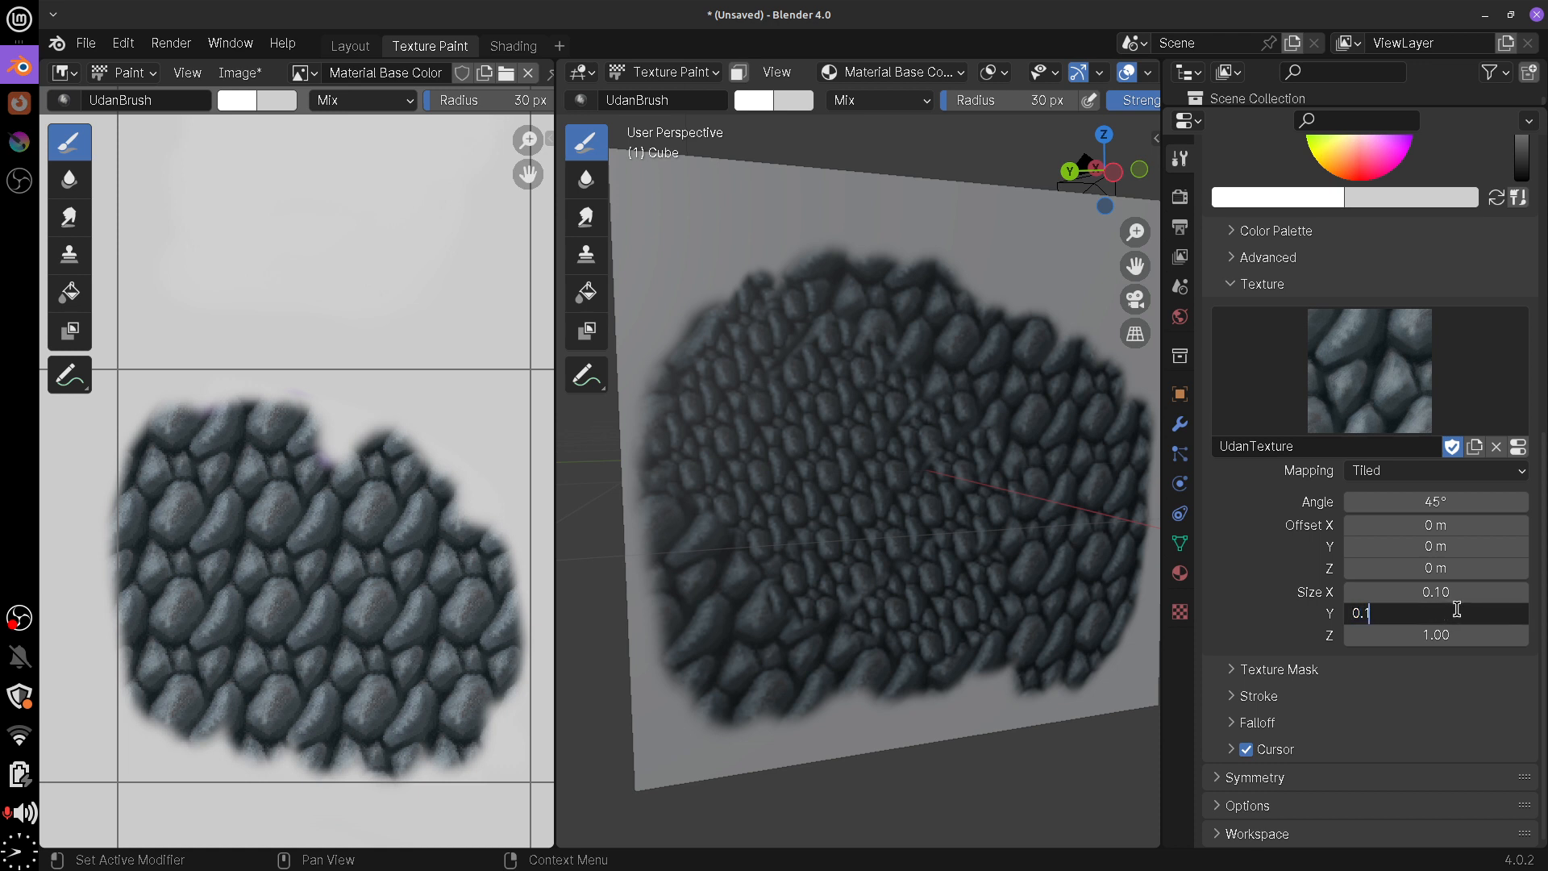
pyautogui.press('Return')
pyautogui.click(1441, 636)
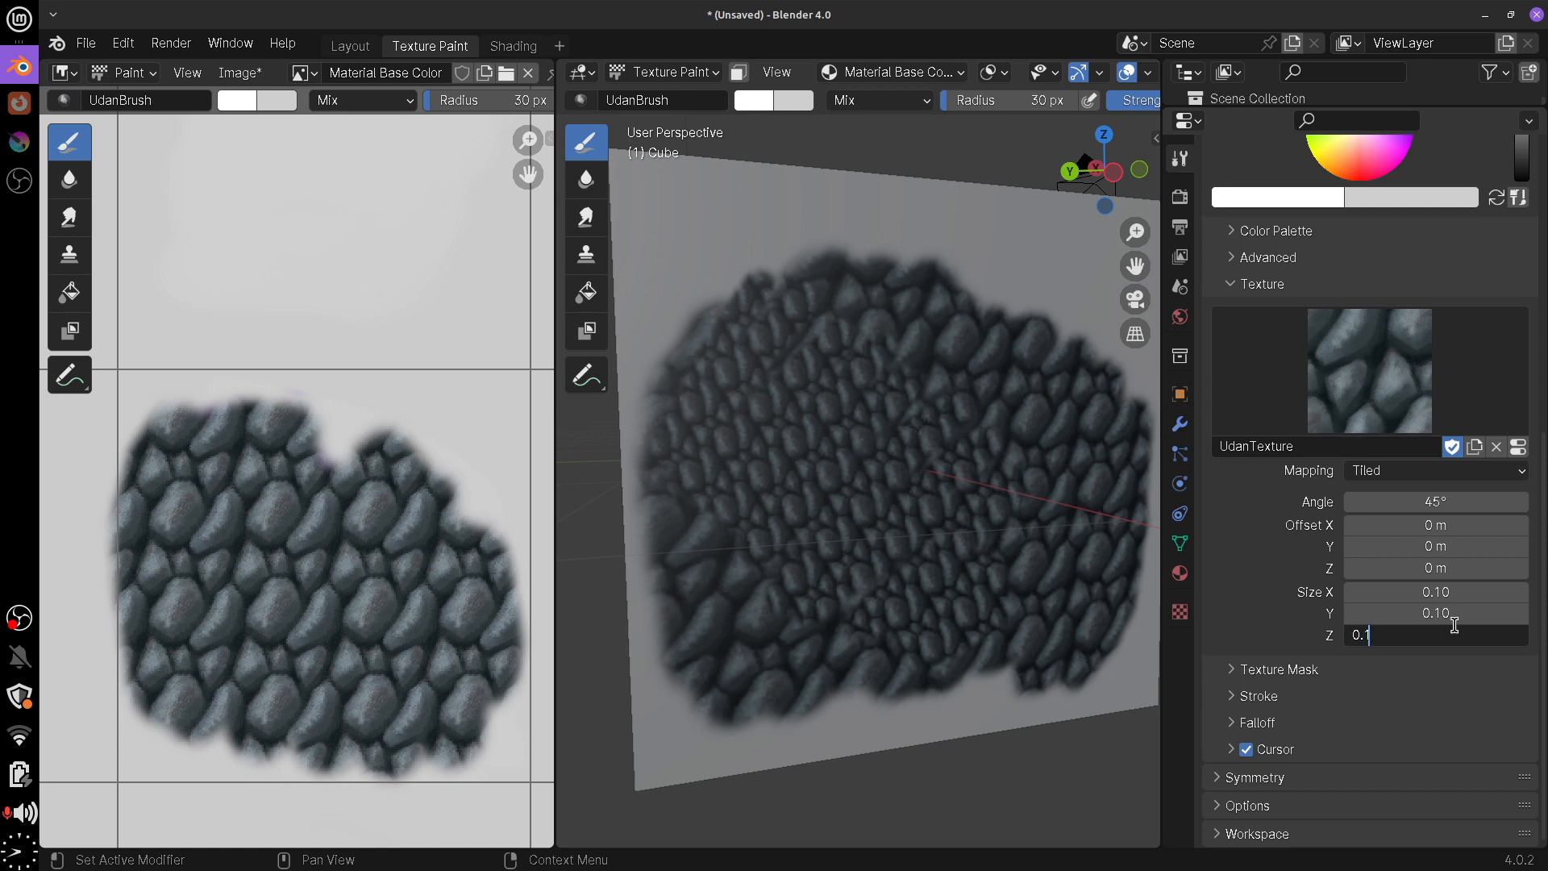
pyautogui.write('0.1')
pyautogui.press('Return')
pyautogui.moveTo(967, 415)
pyautogui.mouseDown()
pyautogui.moveTo(853, 586)
pyautogui.moveTo(841, 638)
pyautogui.moveTo(887, 491)
pyautogui.moveTo(864, 438)
pyautogui.moveTo(753, 404)
pyautogui.moveTo(815, 246)
pyautogui.mouseUp()
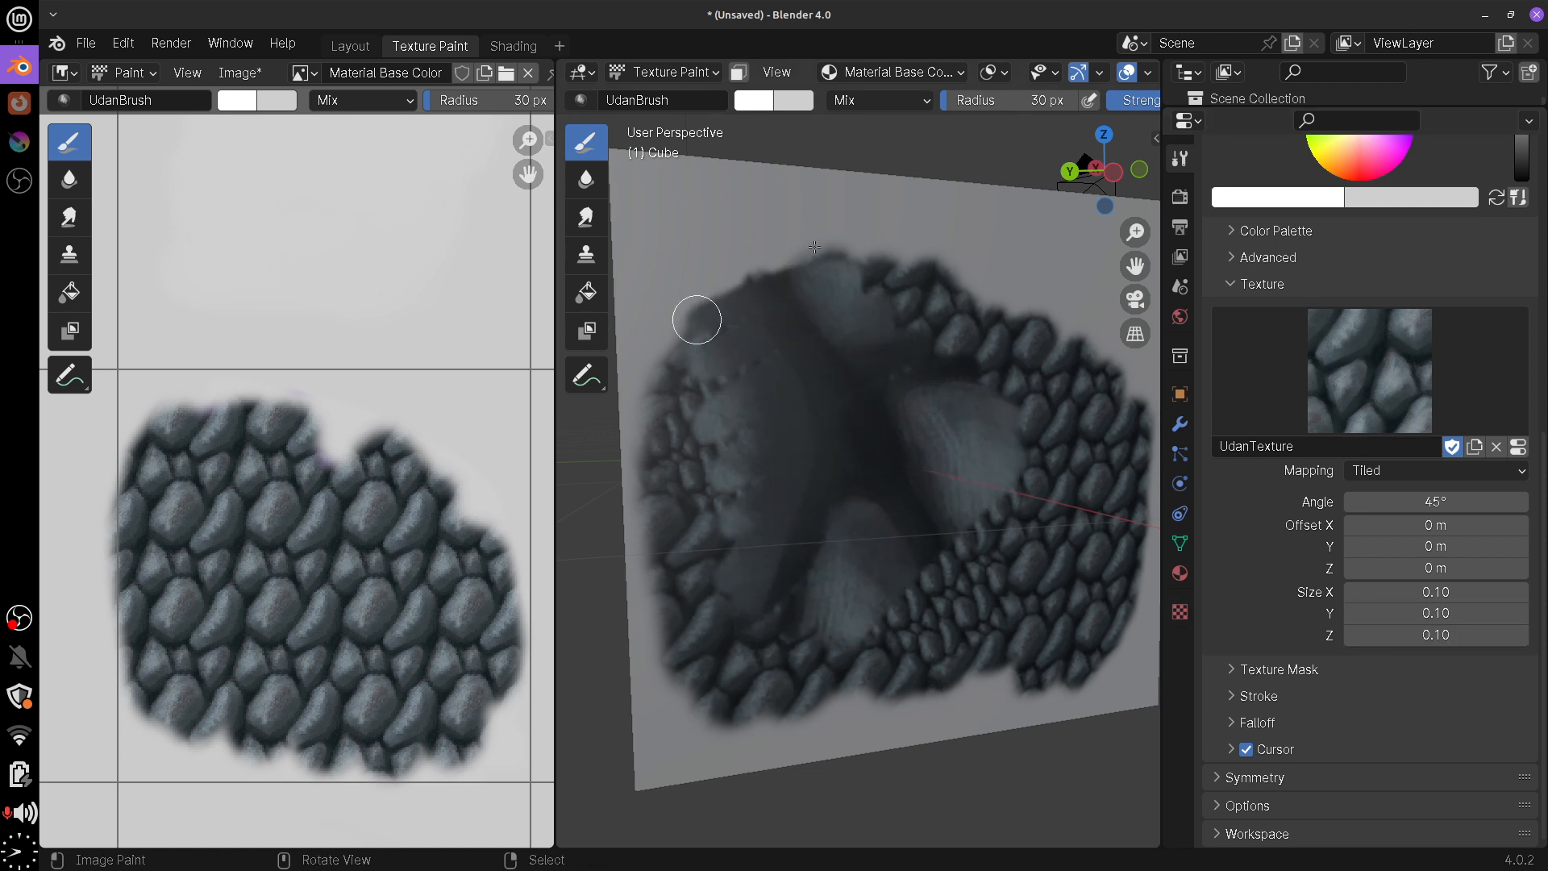
pyautogui.moveTo(697, 320)
pyautogui.mouseDown()
pyautogui.moveTo(726, 473)
pyautogui.moveTo(850, 588)
pyautogui.moveTo(1009, 597)
pyautogui.moveTo(1060, 528)
pyautogui.moveTo(995, 498)
pyautogui.moveTo(964, 688)
pyautogui.moveTo(892, 680)
pyautogui.moveTo(892, 619)
pyautogui.moveTo(674, 612)
pyautogui.moveTo(740, 438)
pyautogui.moveTo(854, 388)
pyautogui.moveTo(967, 515)
pyautogui.moveTo(911, 605)
pyautogui.mouseUp()
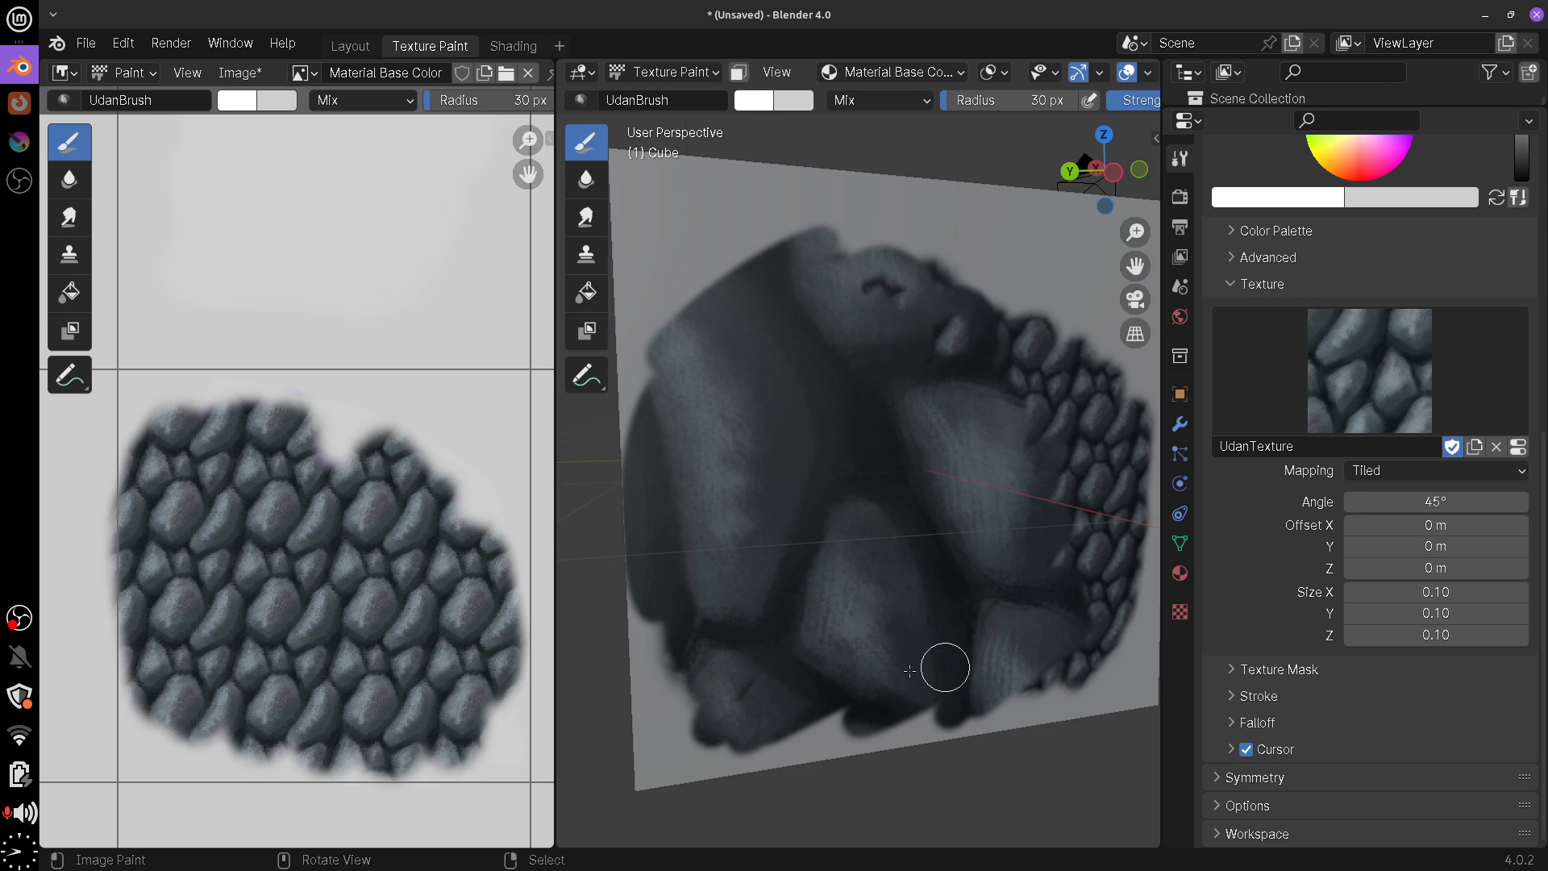
# Set the brush texture's X, Y and Z size to 10 and paint a patch over the large rocks
pyautogui.click(1441, 591)
pyautogui.write('1')
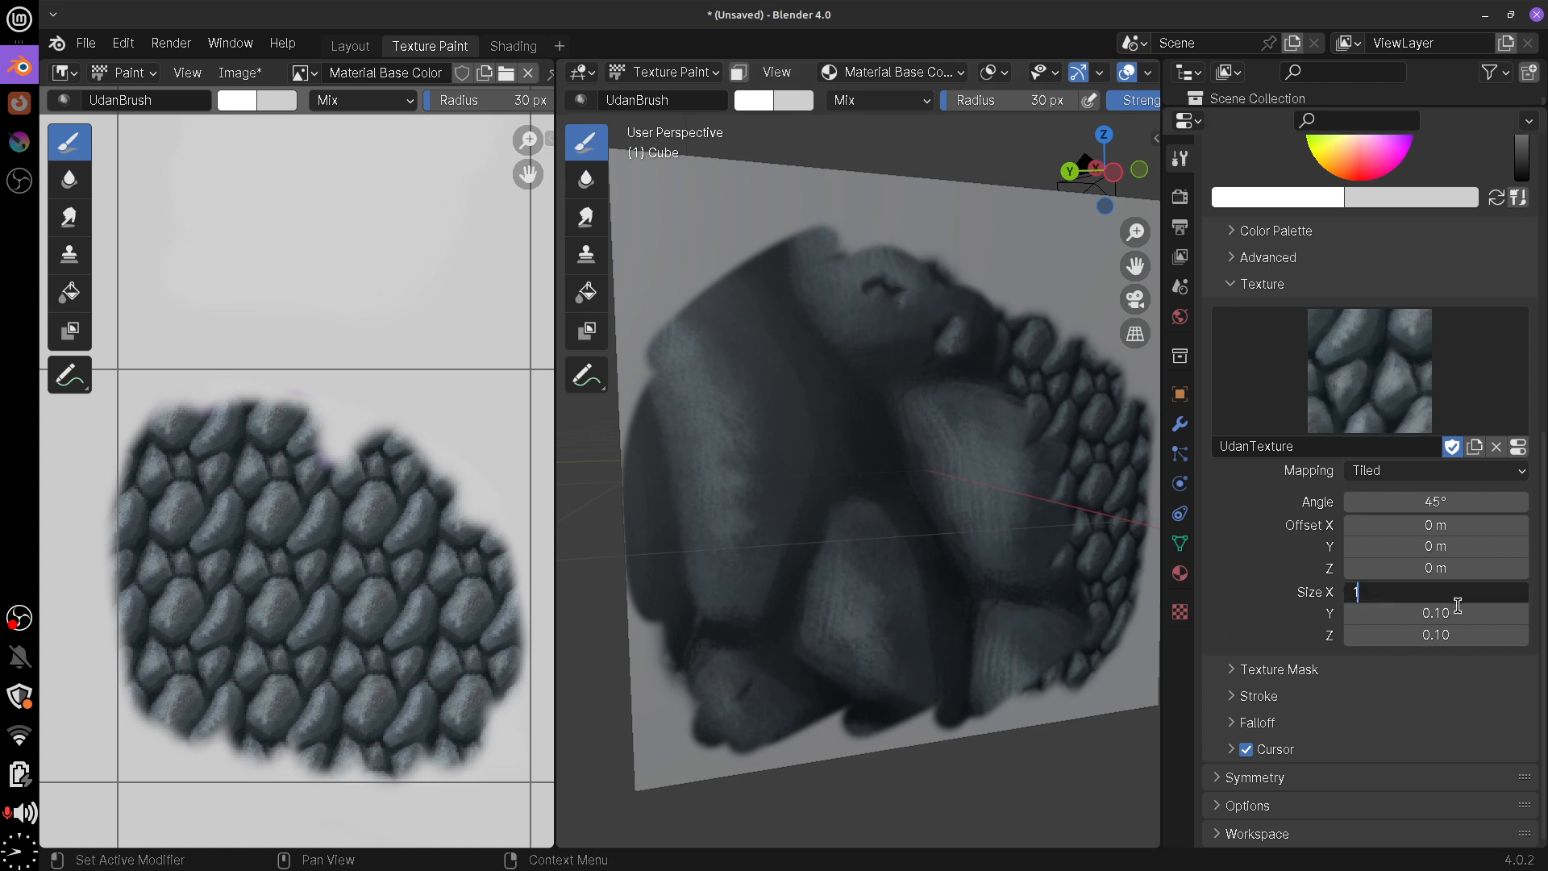
pyautogui.write('0')
pyautogui.press('Tab')
pyautogui.write('1')
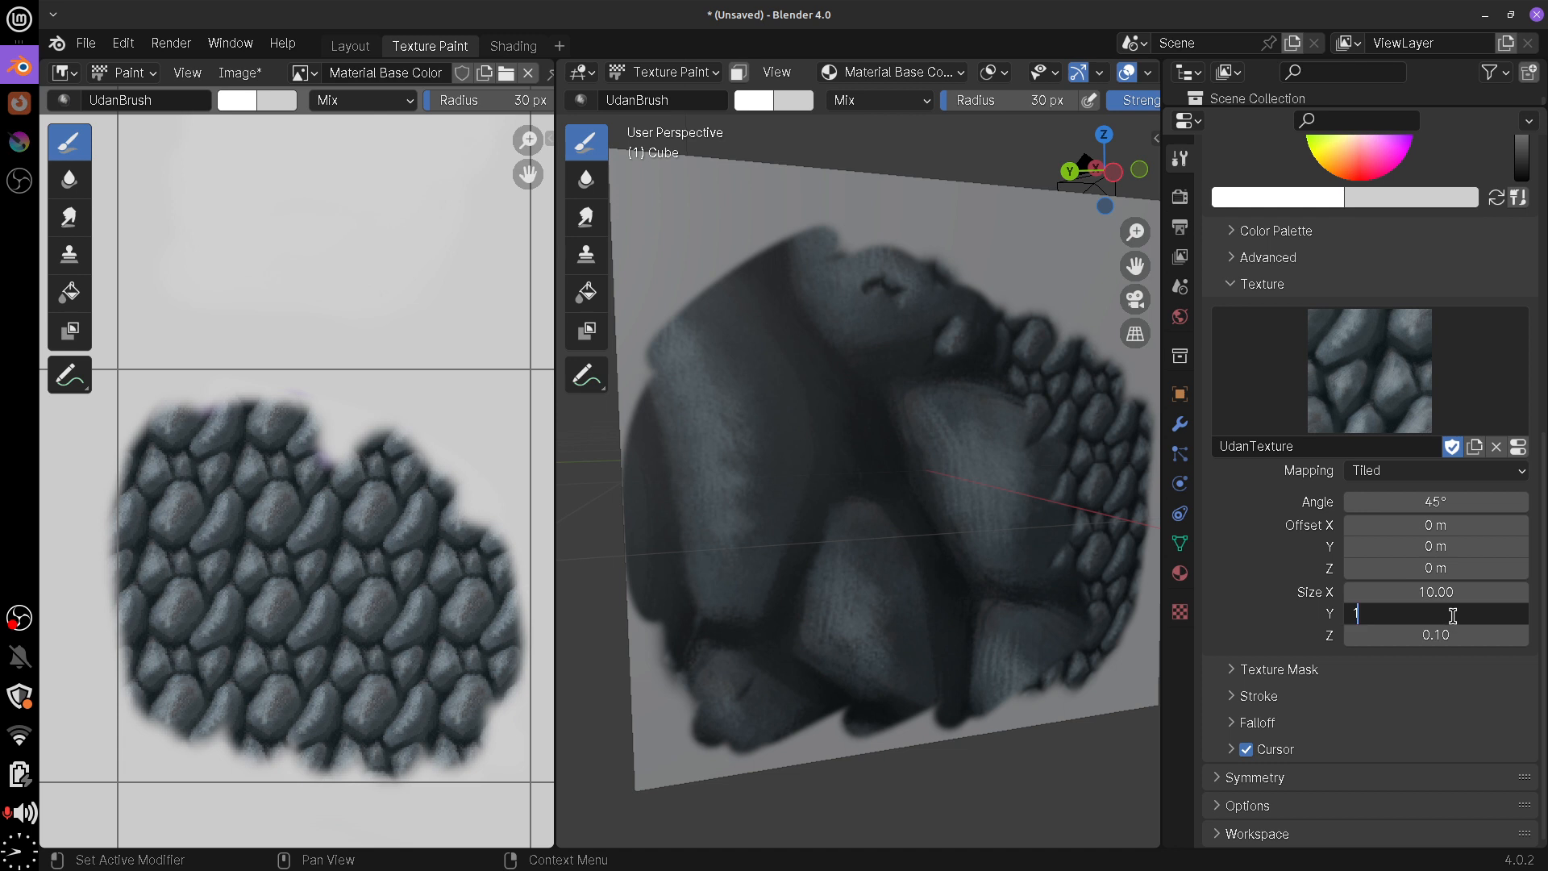
pyautogui.write('0')
pyautogui.press('Return')
pyautogui.click(1444, 628)
pyautogui.write('1')
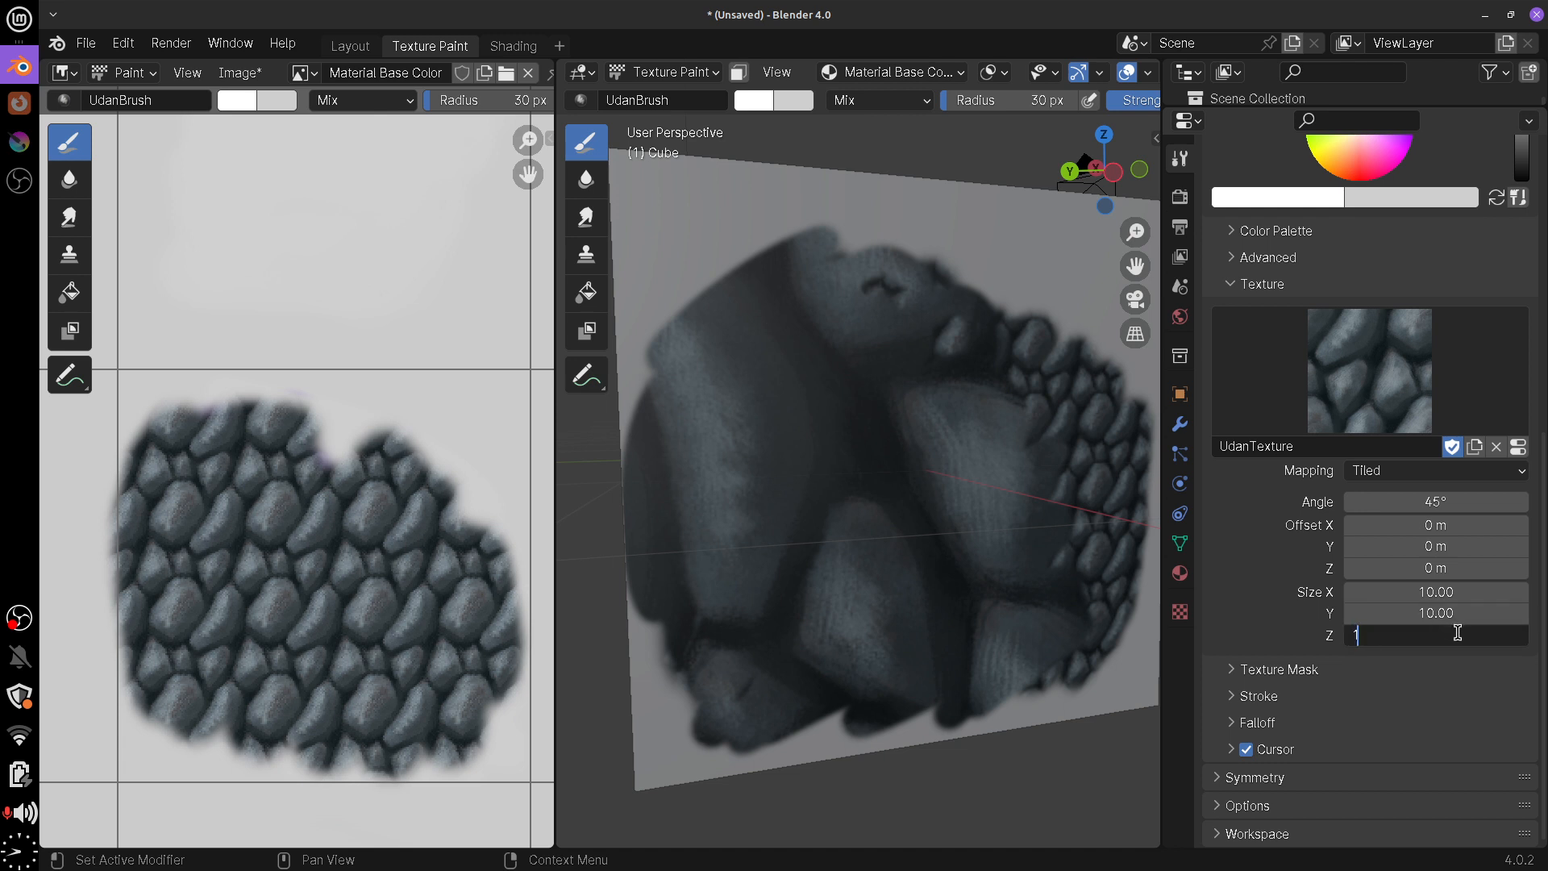
pyautogui.write('0')
pyautogui.press('Return')
pyautogui.moveTo(1087, 490)
pyautogui.mouseDown()
pyautogui.moveTo(1018, 482)
pyautogui.moveTo(1003, 345)
pyautogui.moveTo(995, 511)
pyautogui.moveTo(1074, 480)
pyautogui.moveTo(981, 504)
pyautogui.moveTo(1012, 497)
pyautogui.mouseUp()
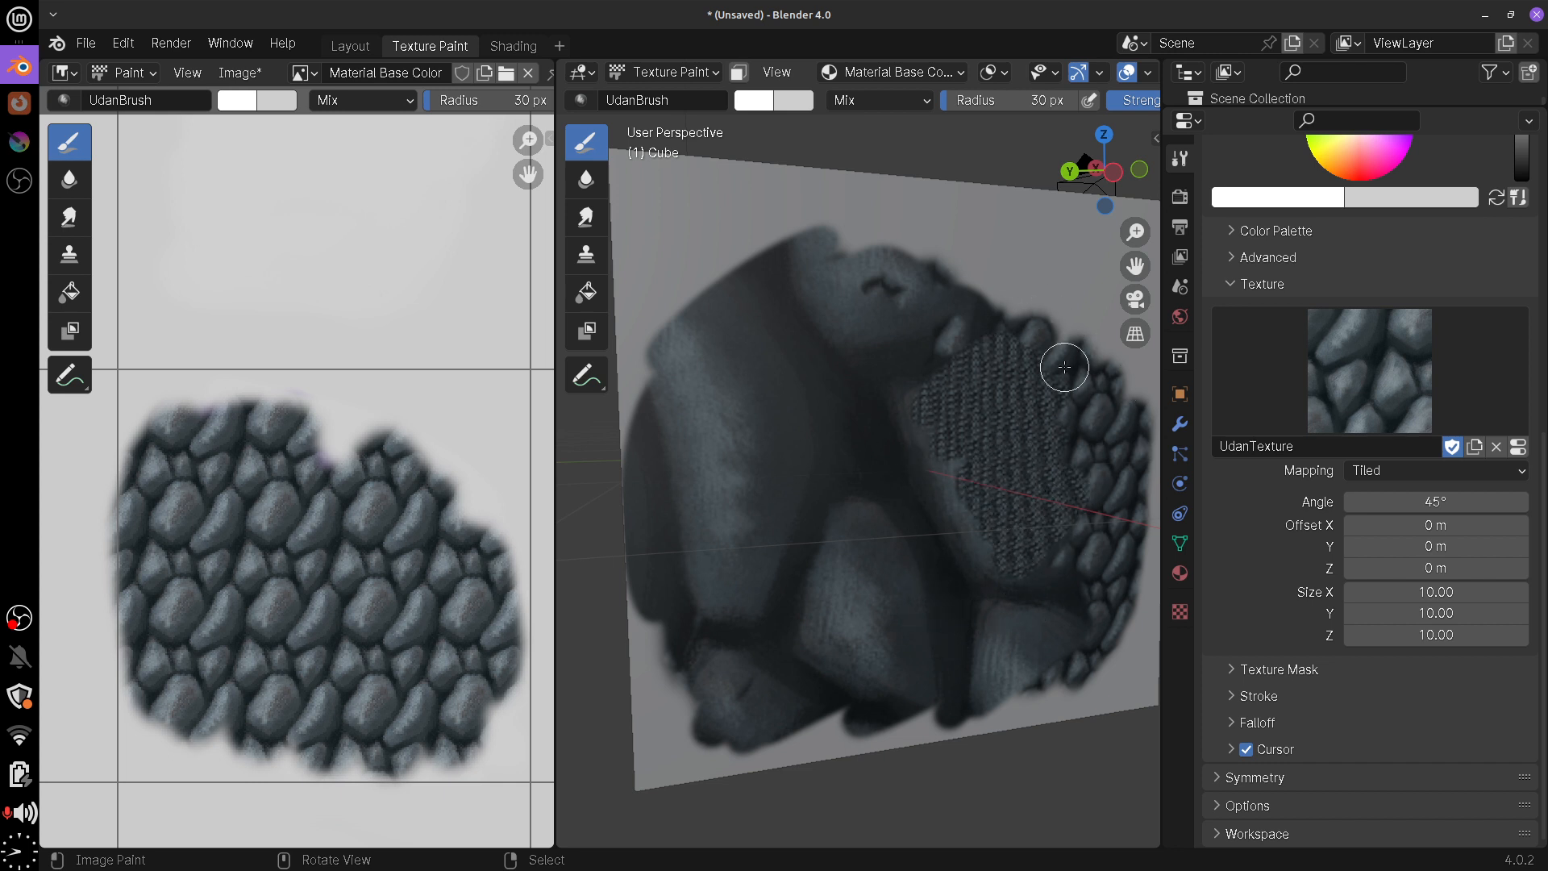
# Set the brush texture's X, Y and Z size back to 1 and paint over the fine-textured patch and its surroundings
pyautogui.click(1452, 594)
pyautogui.write('1')
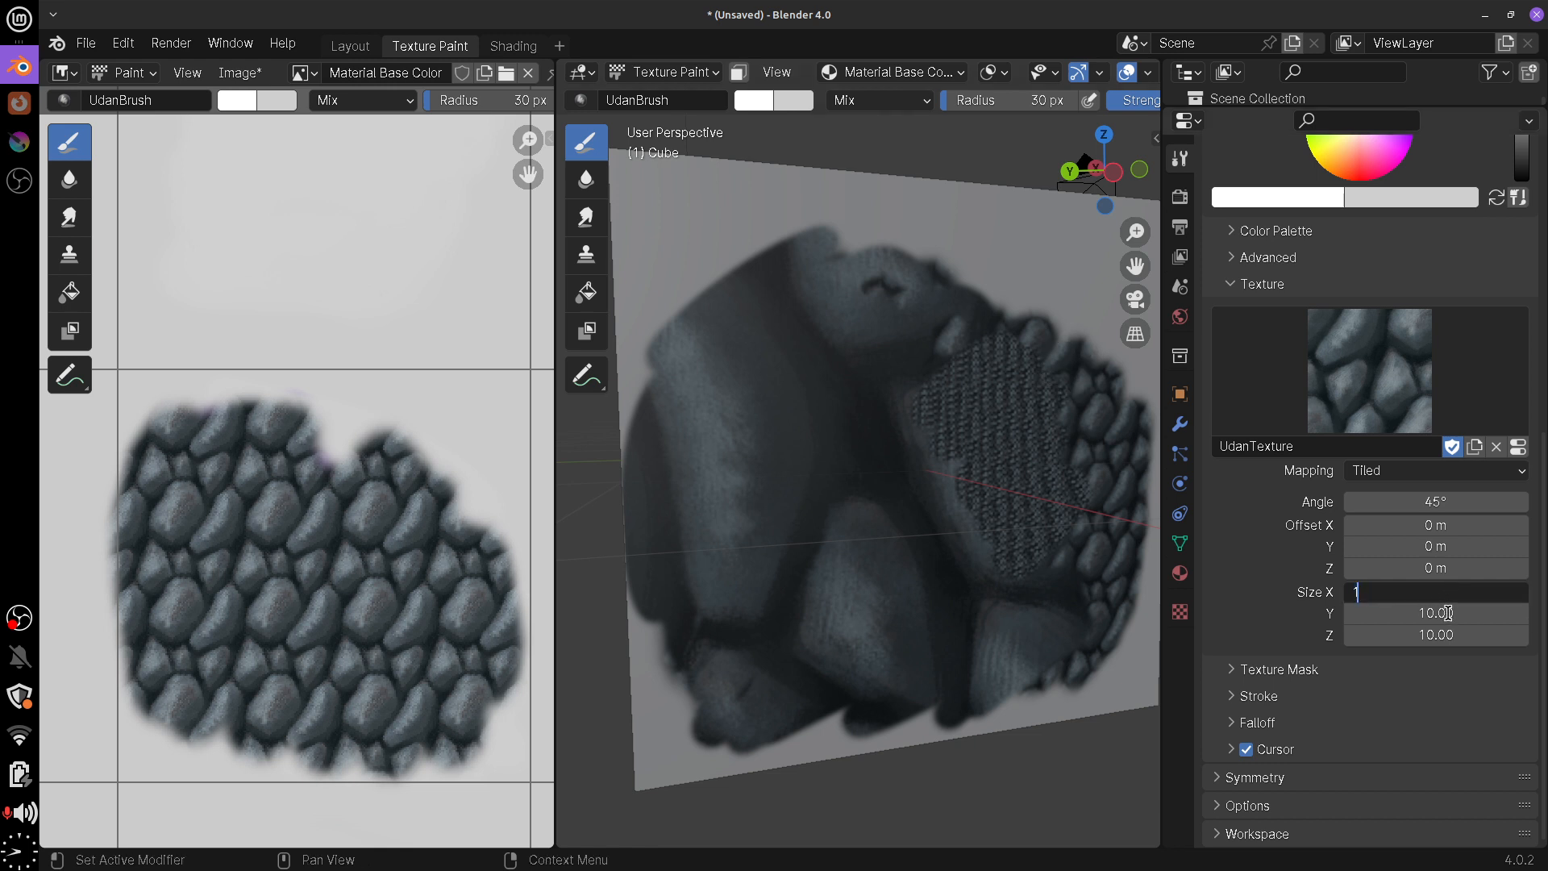
pyautogui.click(1448, 613)
pyautogui.write('1')
pyautogui.click(1437, 634)
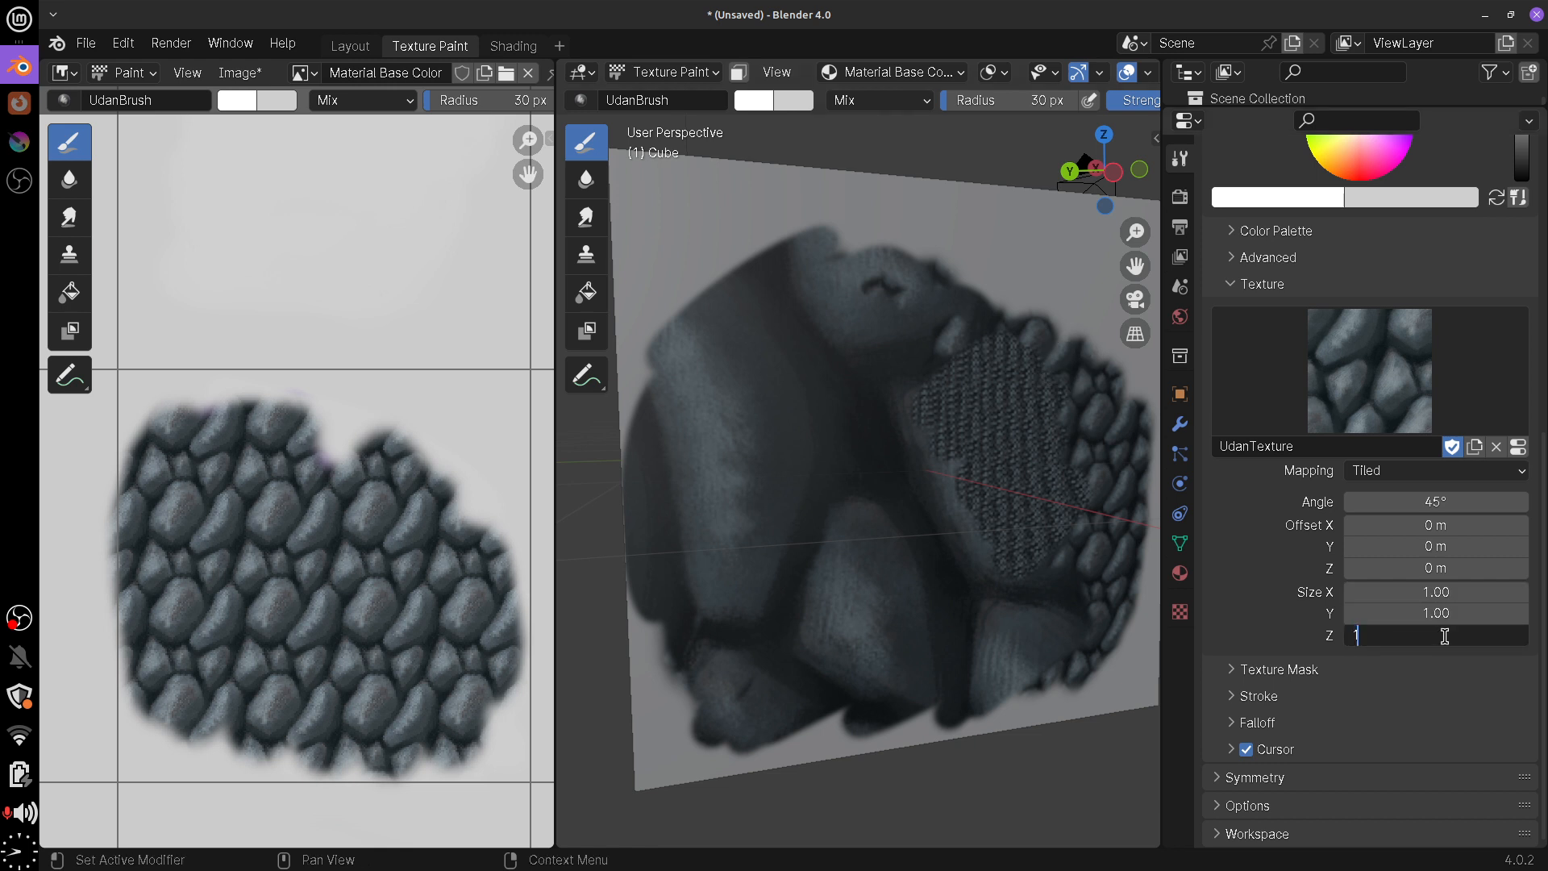
pyautogui.press('Return')
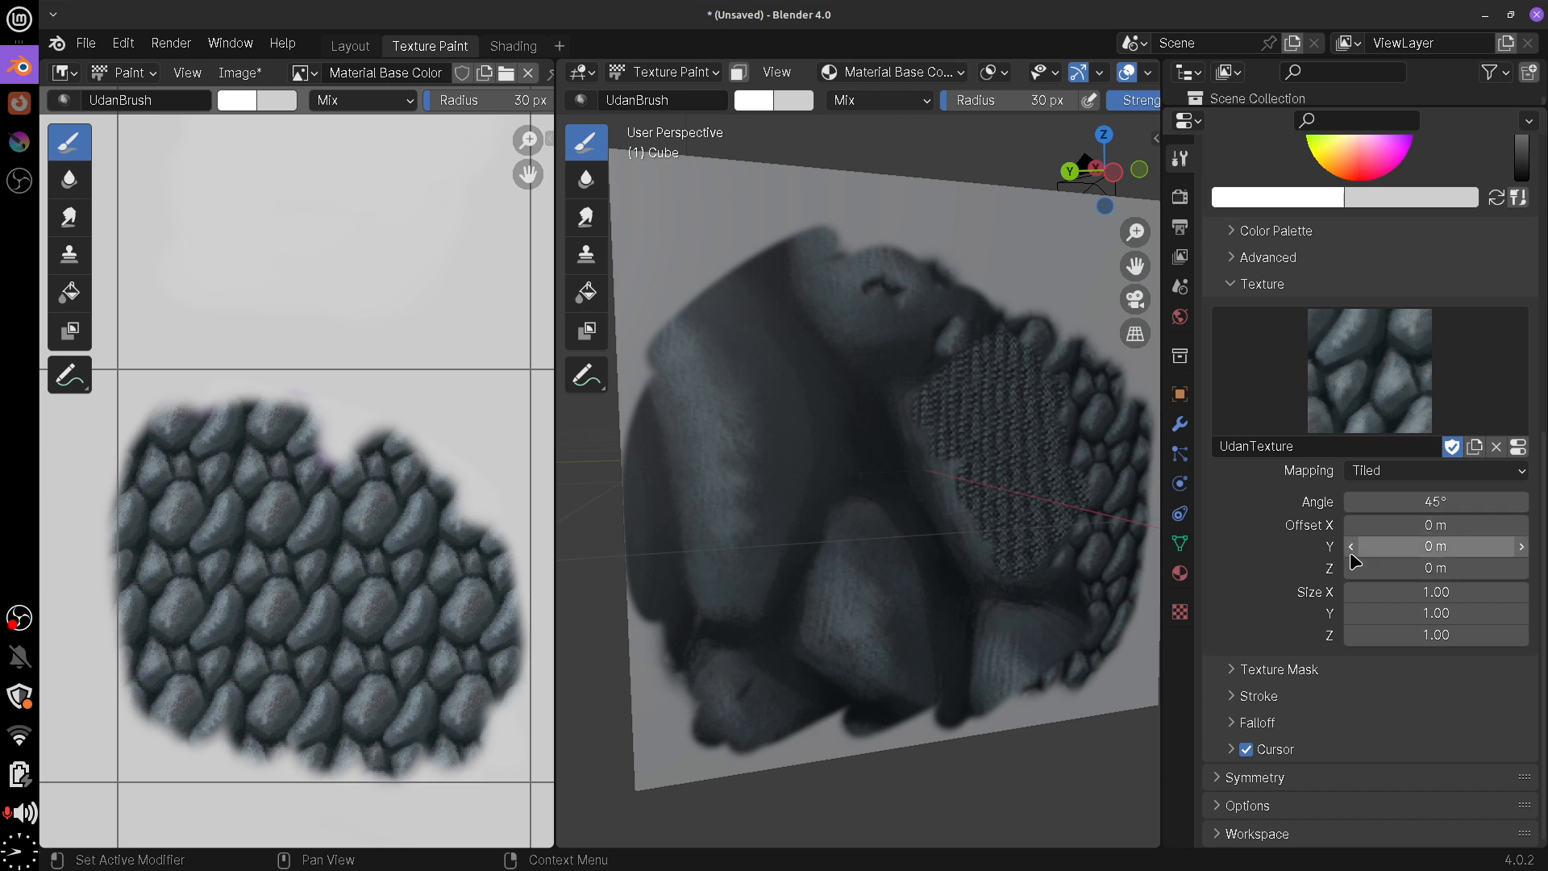
pyautogui.moveTo(927, 470)
pyautogui.mouseDown()
pyautogui.moveTo(1040, 452)
pyautogui.moveTo(1004, 592)
pyautogui.moveTo(883, 468)
pyautogui.moveTo(1040, 378)
pyautogui.moveTo(965, 486)
pyautogui.mouseUp()
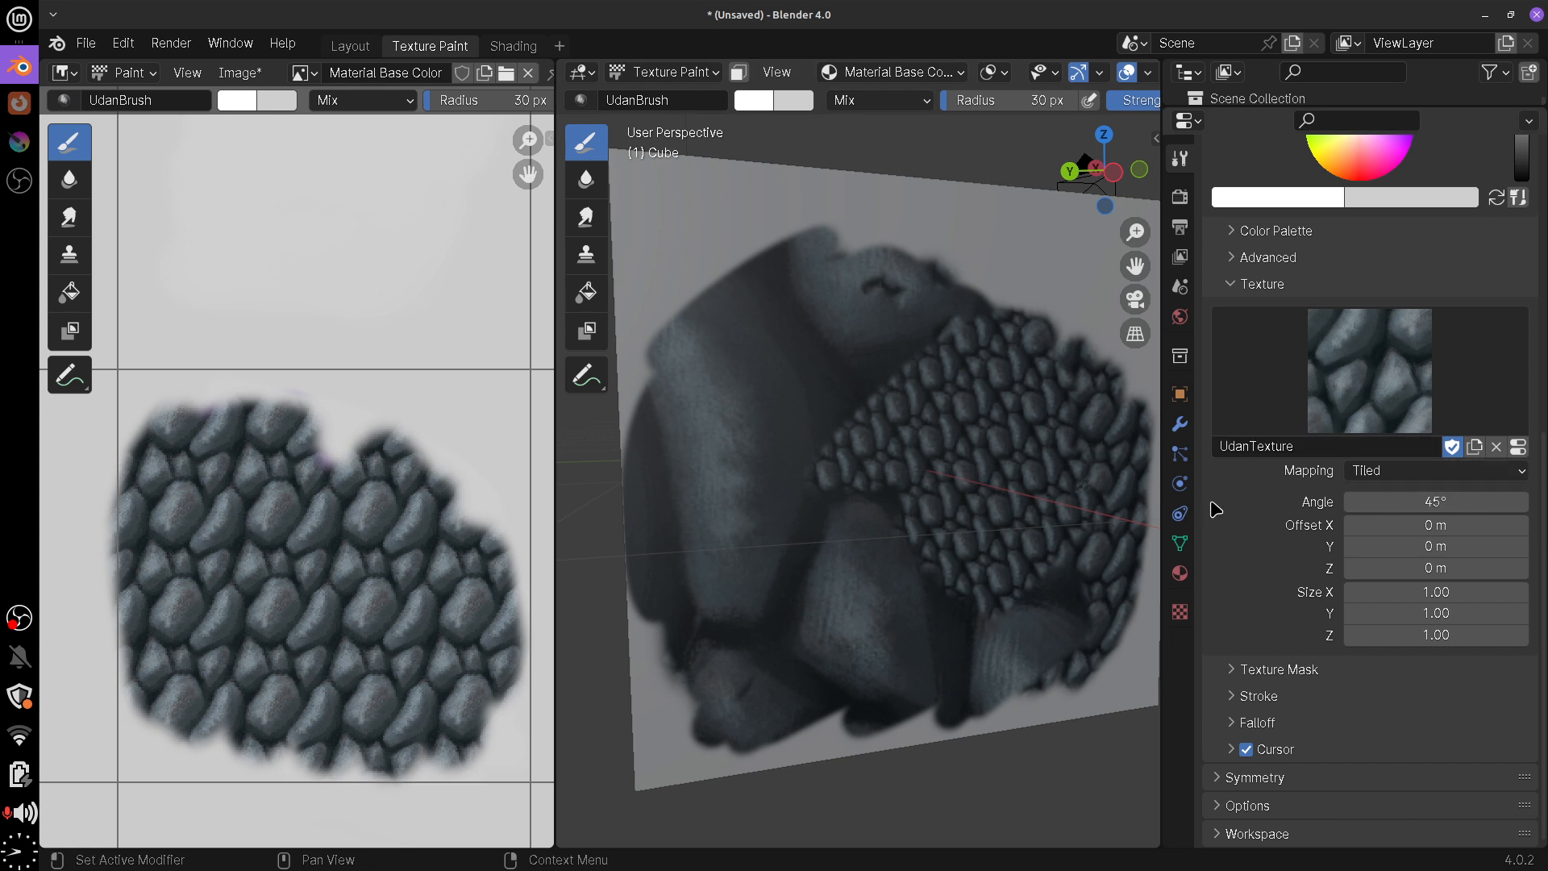
pyautogui.moveTo(746, 481)
pyautogui.mouseDown()
pyautogui.moveTo(789, 519)
pyautogui.moveTo(937, 510)
pyautogui.moveTo(871, 637)
pyautogui.moveTo(1064, 588)
pyautogui.moveTo(1023, 649)
pyautogui.moveTo(1090, 597)
pyautogui.mouseUp()
# Change the brush texture's mapping to View Plane and paint swirling strokes over the rock pattern in the texture image
pyautogui.click(1381, 472)
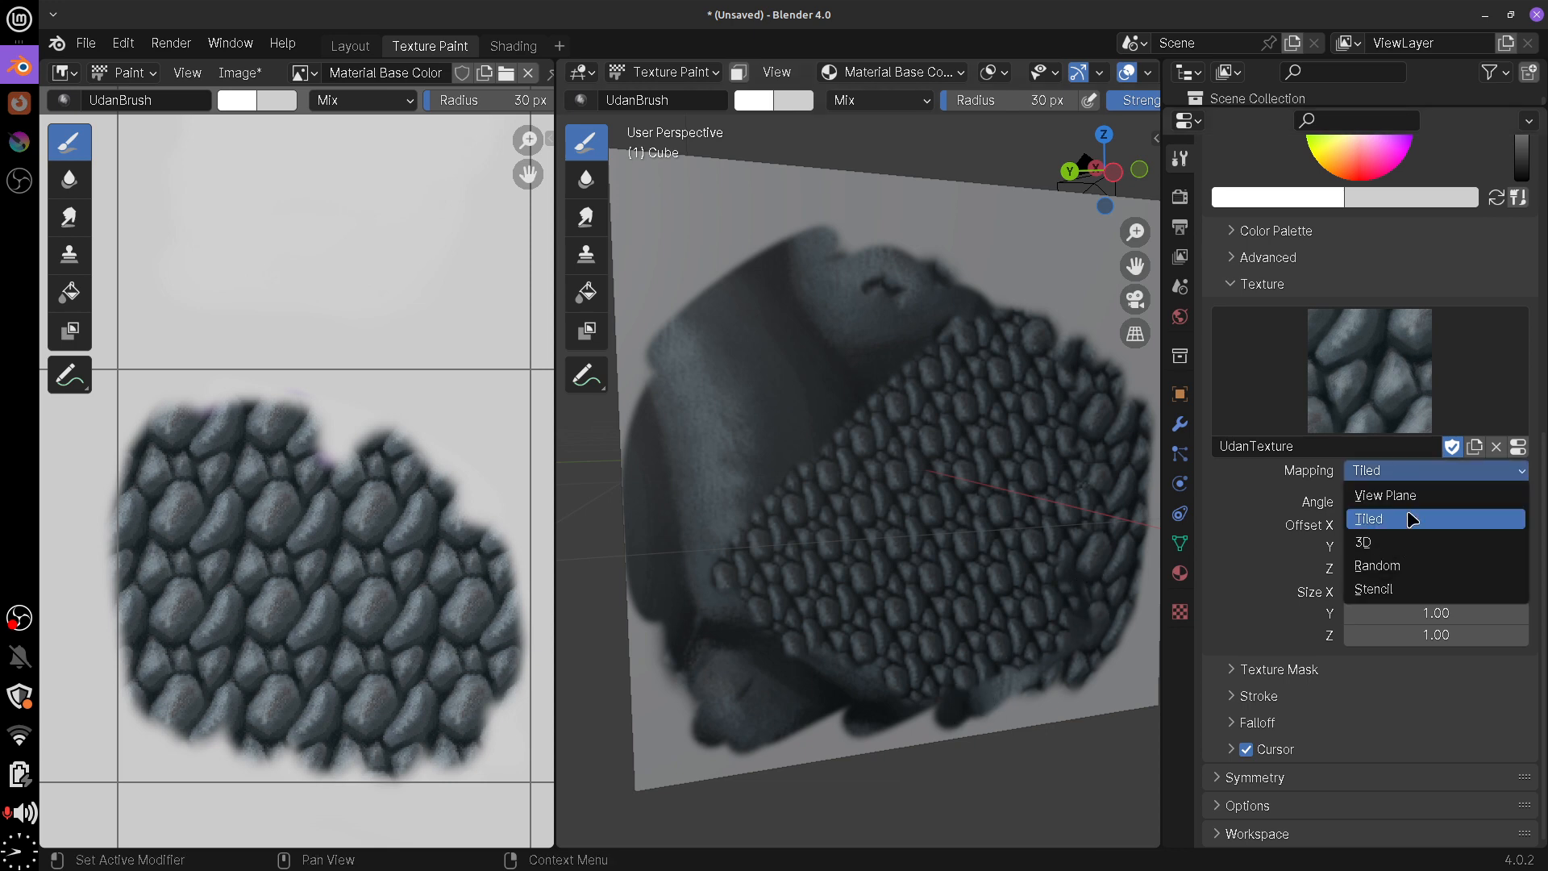
pyautogui.click(1383, 495)
pyautogui.moveTo(927, 570); pyautogui.dragTo(948, 461, button='middle')
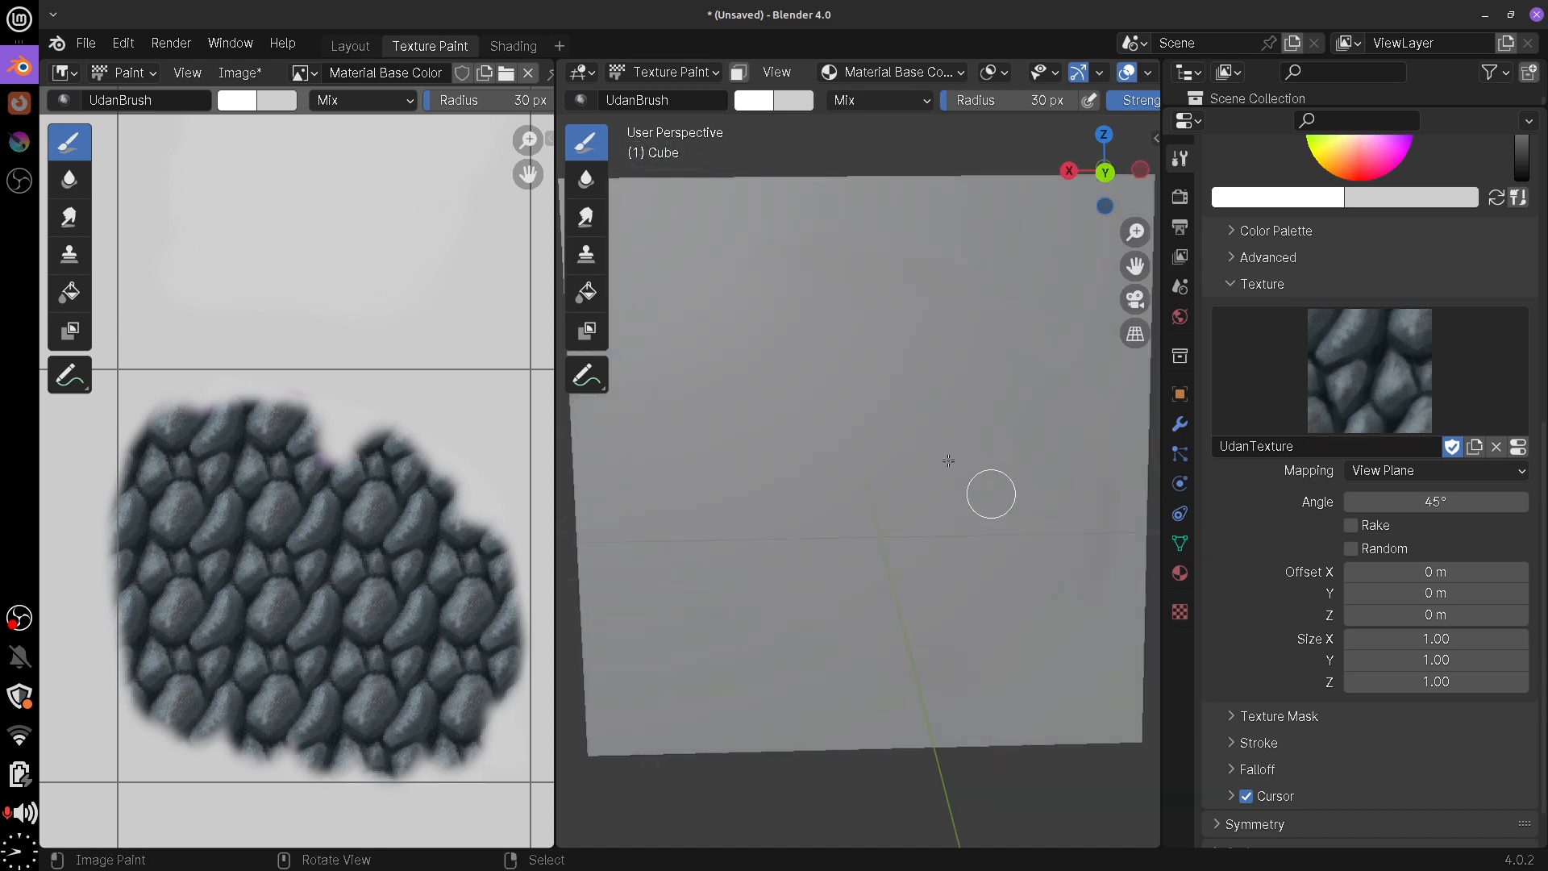
pyautogui.moveTo(733, 580)
pyautogui.mouseDown(button='middle')
pyautogui.moveTo(831, 573)
pyautogui.moveTo(829, 603)
pyautogui.moveTo(861, 606)
pyautogui.mouseUp(button='middle')
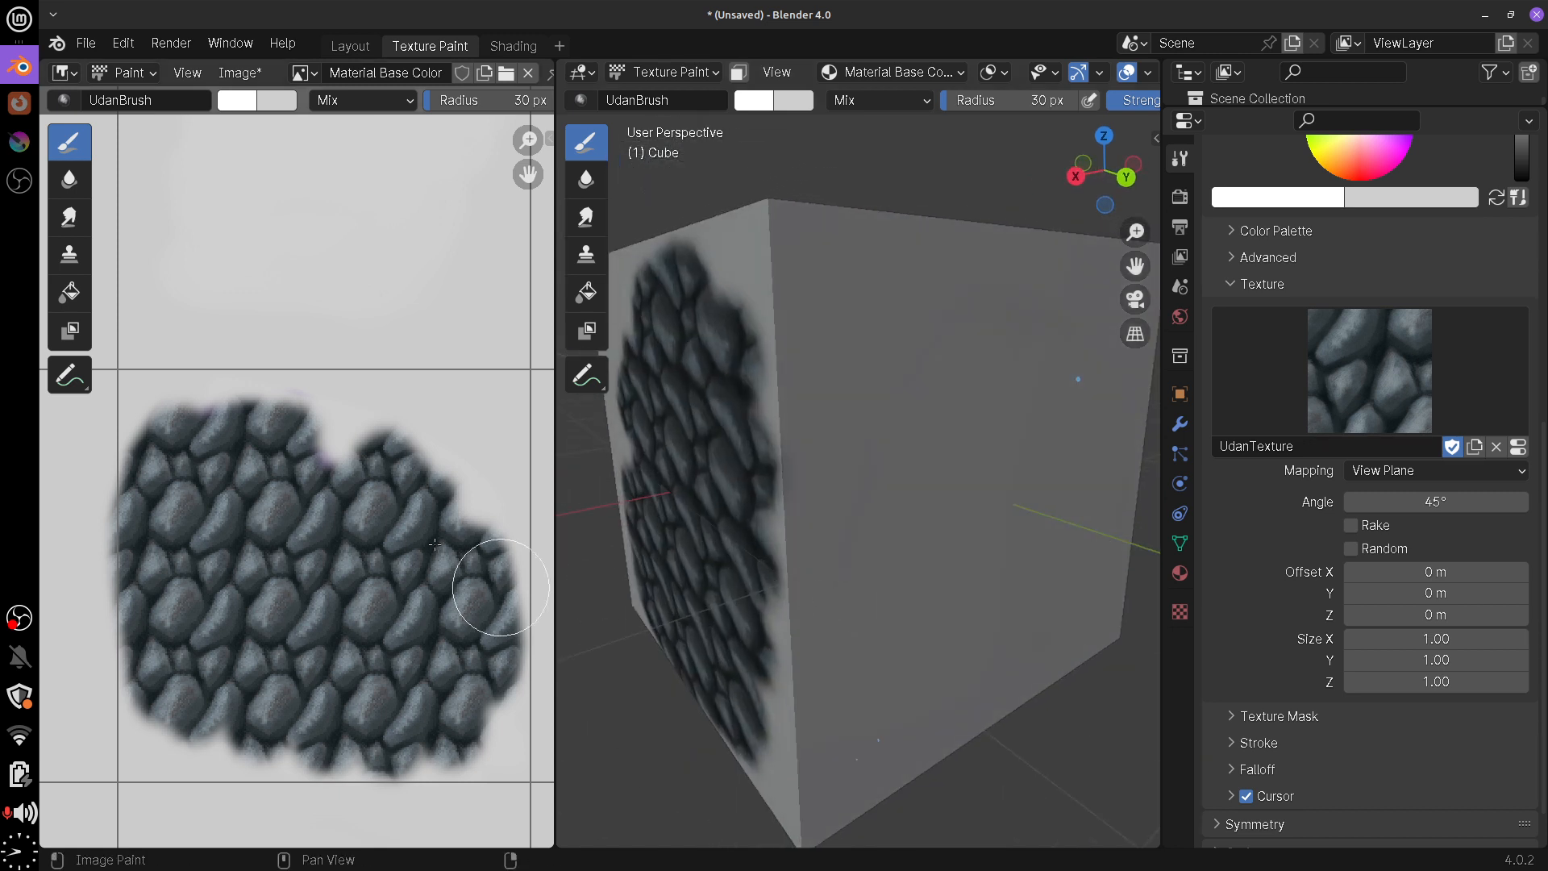
pyautogui.moveTo(409, 463)
pyautogui.mouseDown()
pyautogui.moveTo(331, 631)
pyautogui.moveTo(422, 646)
pyautogui.moveTo(432, 442)
pyautogui.moveTo(347, 613)
pyautogui.moveTo(358, 666)
pyautogui.moveTo(346, 443)
pyautogui.moveTo(390, 681)
pyautogui.moveTo(294, 546)
pyautogui.moveTo(306, 475)
pyautogui.moveTo(350, 543)
pyautogui.moveTo(370, 537)
pyautogui.moveTo(252, 580)
pyautogui.moveTo(385, 621)
pyautogui.moveTo(379, 662)
pyautogui.mouseUp()
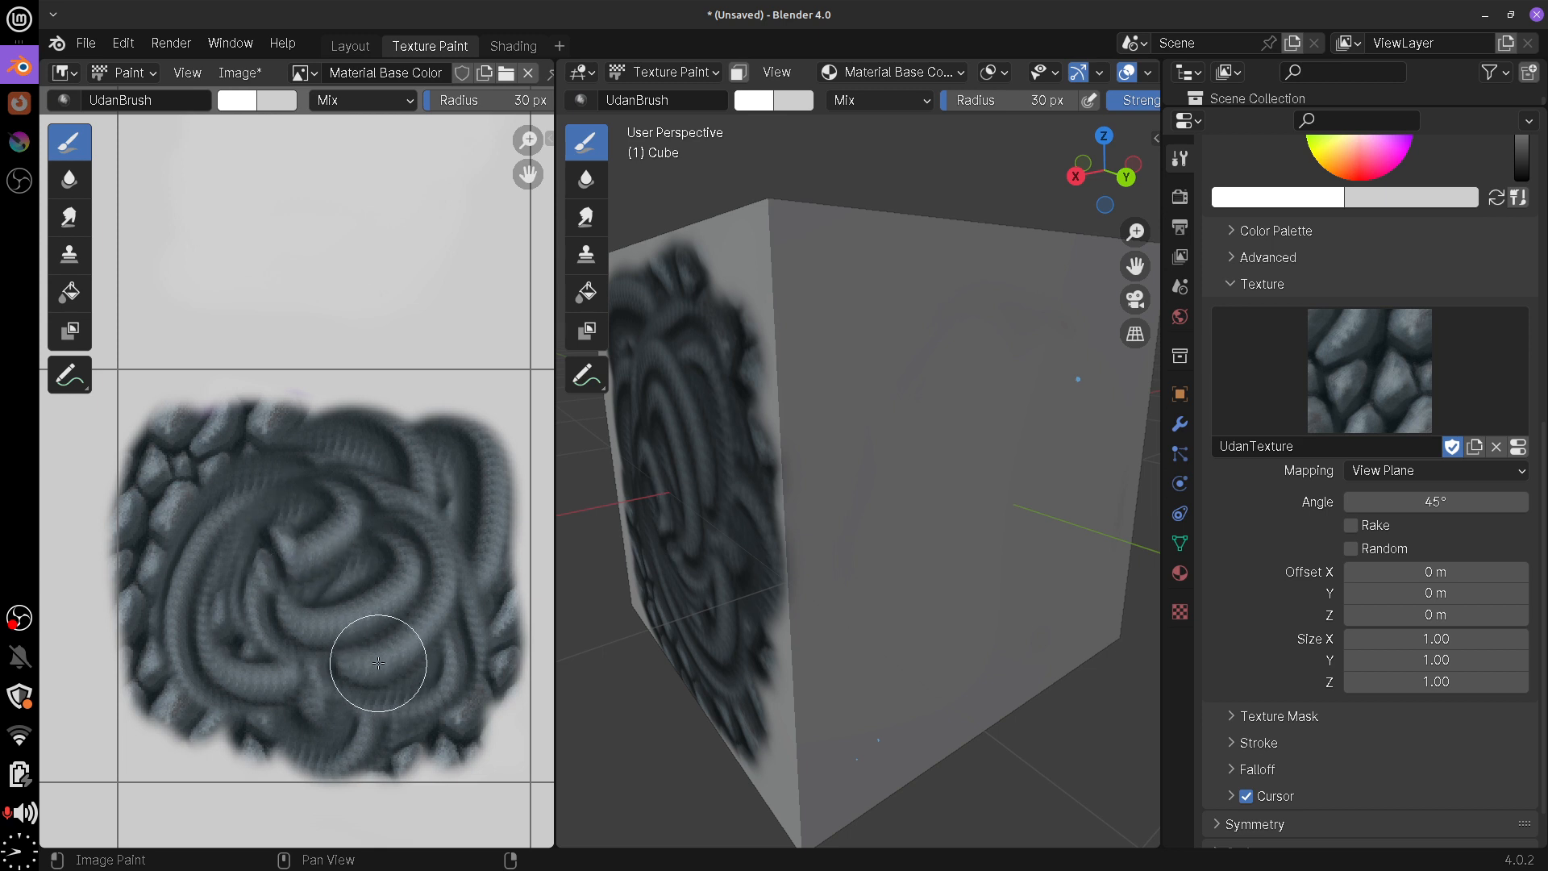
# Paint winding strokes in the blank area above the rock pattern in the texture image and on a blank cube face
pyautogui.moveTo(311, 450); pyautogui.dragTo(336, 610, button='middle')
pyautogui.moveTo(231, 266)
pyautogui.mouseDown()
pyautogui.moveTo(258, 387)
pyautogui.moveTo(323, 395)
pyautogui.moveTo(342, 323)
pyautogui.moveTo(418, 239)
pyautogui.moveTo(478, 311)
pyautogui.moveTo(434, 380)
pyautogui.mouseUp()
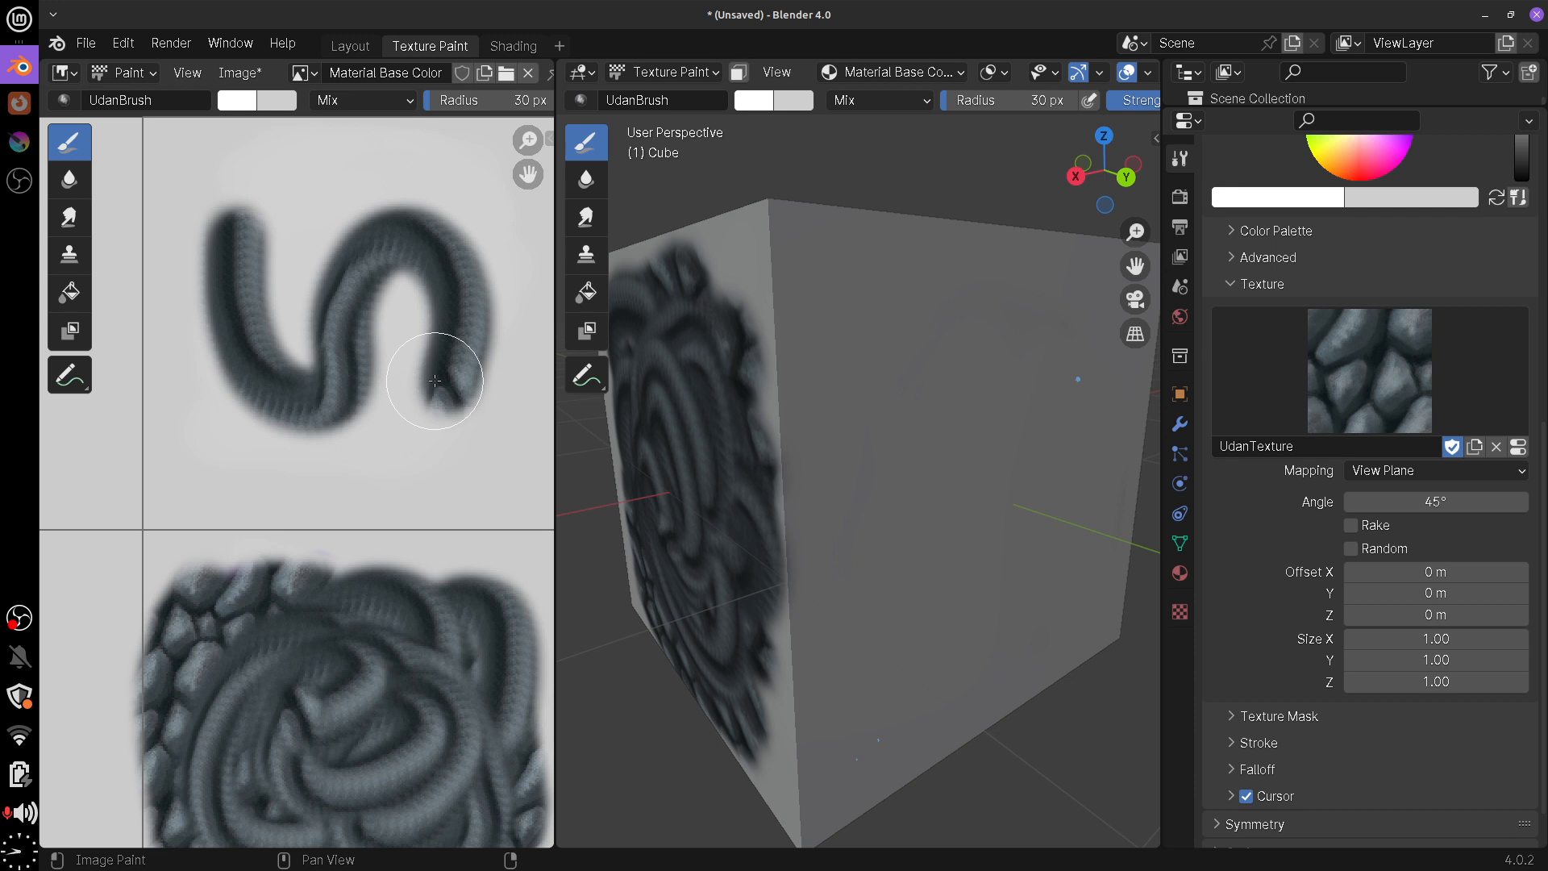
pyautogui.moveTo(211, 256)
pyautogui.mouseDown()
pyautogui.moveTo(304, 443)
pyautogui.moveTo(422, 269)
pyautogui.moveTo(493, 415)
pyautogui.mouseUp()
pyautogui.moveTo(202, 290)
pyautogui.mouseDown()
pyautogui.moveTo(180, 397)
pyautogui.moveTo(400, 356)
pyautogui.moveTo(449, 484)
pyautogui.moveTo(492, 508)
pyautogui.mouseUp()
pyautogui.moveTo(367, 705)
pyautogui.mouseDown()
pyautogui.moveTo(345, 691)
pyautogui.moveTo(436, 663)
pyautogui.mouseUp()
pyautogui.moveTo(812, 572)
pyautogui.mouseDown(button='middle')
pyautogui.moveTo(791, 394)
pyautogui.moveTo(830, 480)
pyautogui.mouseUp(button='middle')
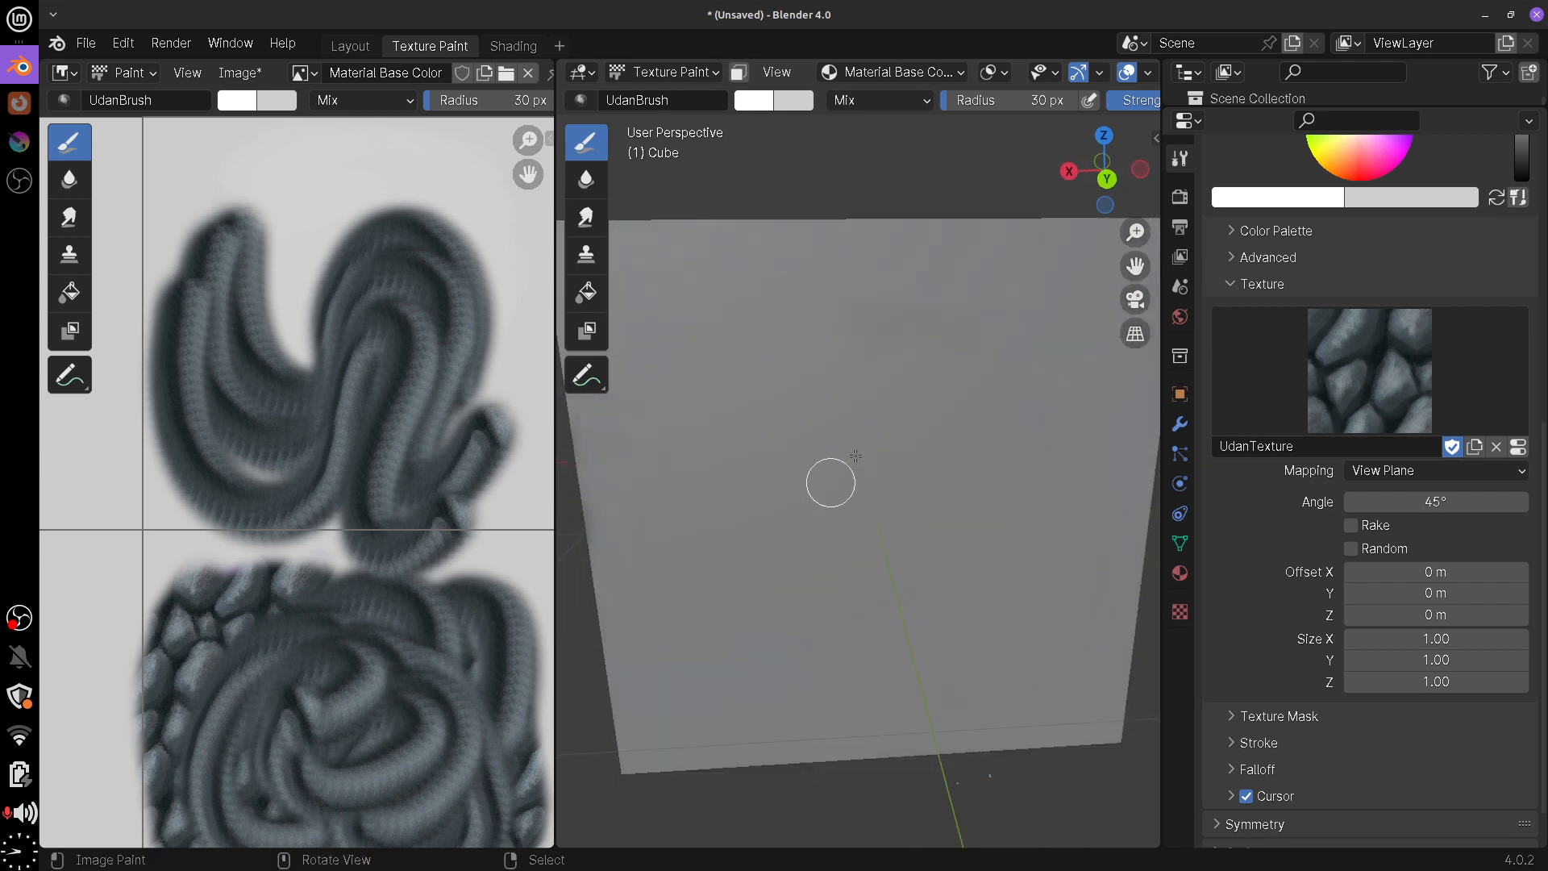
pyautogui.moveTo(873, 412)
pyautogui.mouseDown()
pyautogui.moveTo(788, 646)
pyautogui.moveTo(1040, 573)
pyautogui.moveTo(830, 643)
pyautogui.moveTo(860, 376)
pyautogui.moveTo(890, 547)
pyautogui.moveTo(981, 616)
pyautogui.mouseUp()
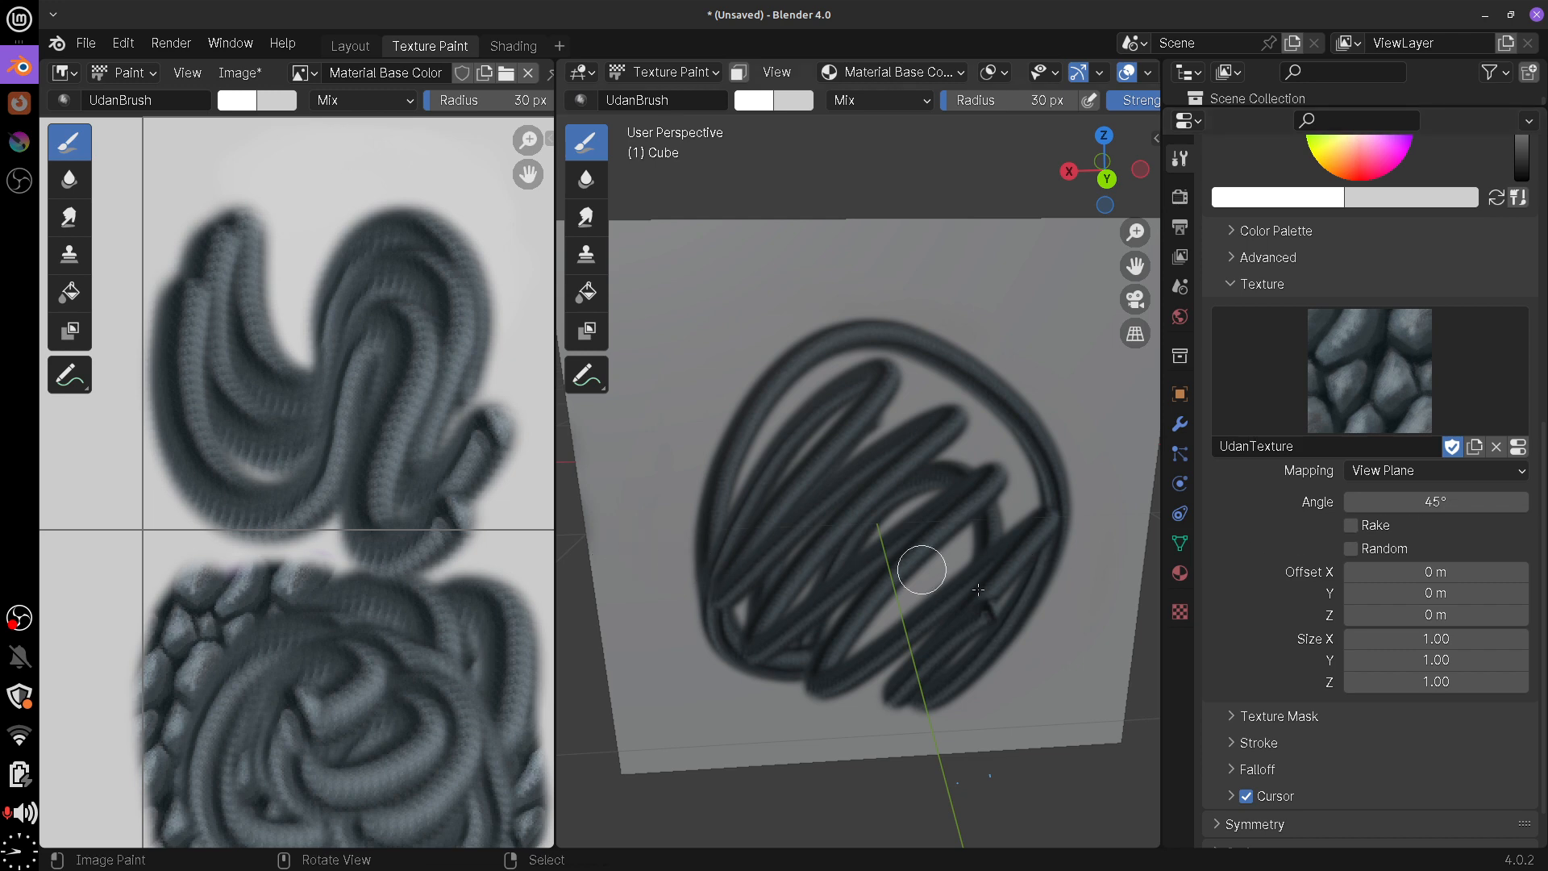
# Try painting a curved stroke in an empty area of the texture image without Rake, and undo it
pyautogui.moveTo(398, 497); pyautogui.dragTo(379, 737, button='middle')
pyautogui.moveTo(348, 686); pyautogui.dragTo(289, 351, button='middle')
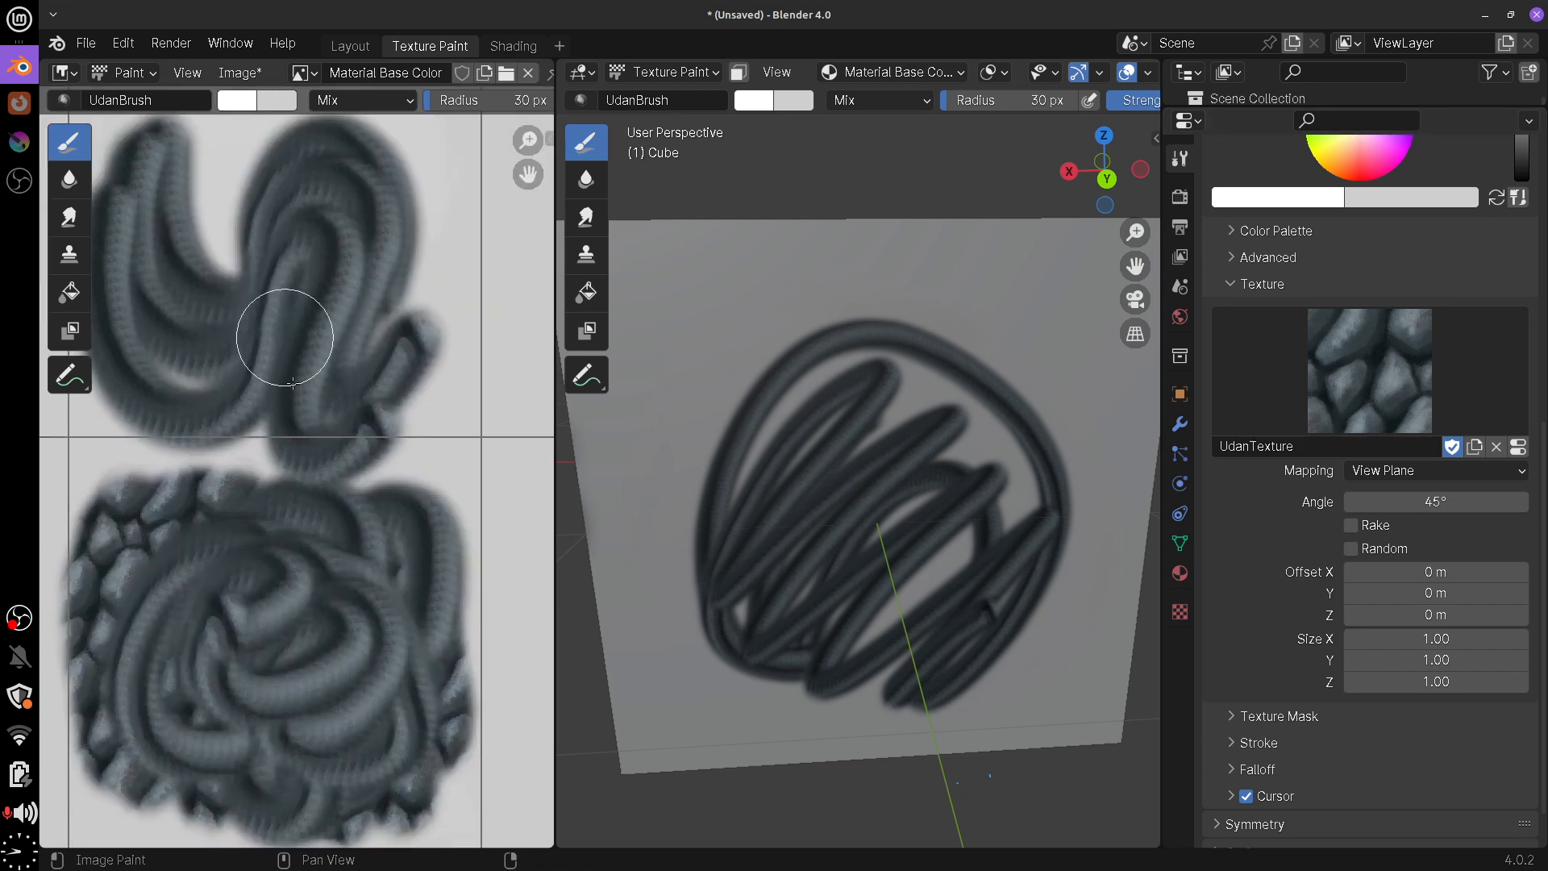
pyautogui.moveTo(312, 754); pyautogui.dragTo(411, 392, button='middle')
pyautogui.moveTo(375, 697); pyautogui.dragTo(532, 716, button='middle')
pyautogui.moveTo(278, 550); pyautogui.dragTo(548, 722, button='middle')
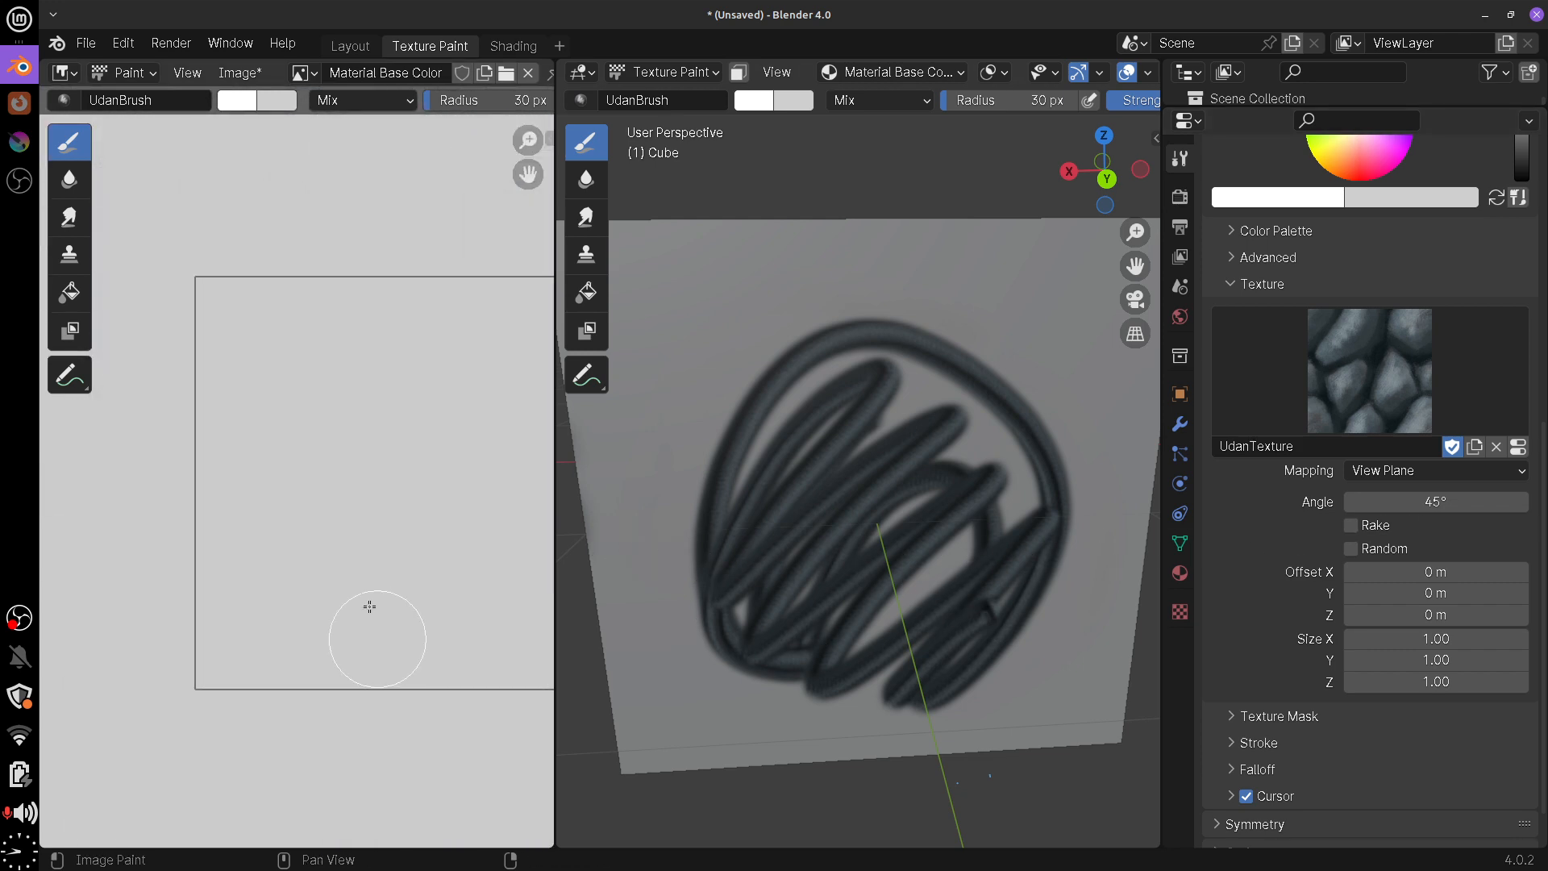
pyautogui.click(278, 495)
pyautogui.moveTo(286, 391)
pyautogui.mouseDown()
pyautogui.moveTo(298, 564)
pyautogui.moveTo(451, 573)
pyautogui.moveTo(445, 633)
pyautogui.mouseUp()
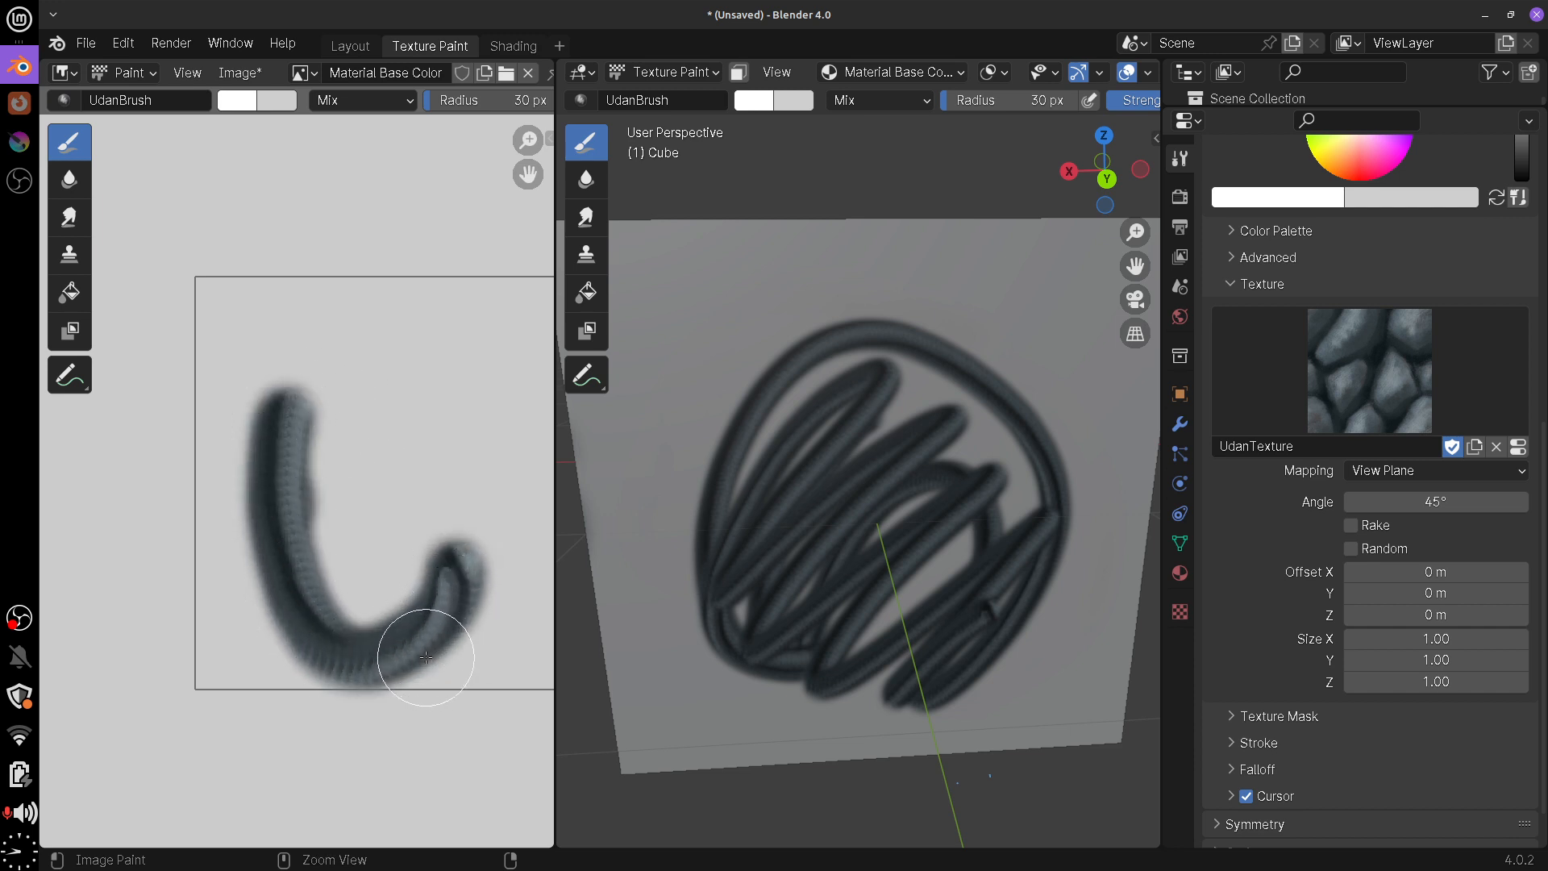
pyautogui.hotkey('ctrl', 'z')
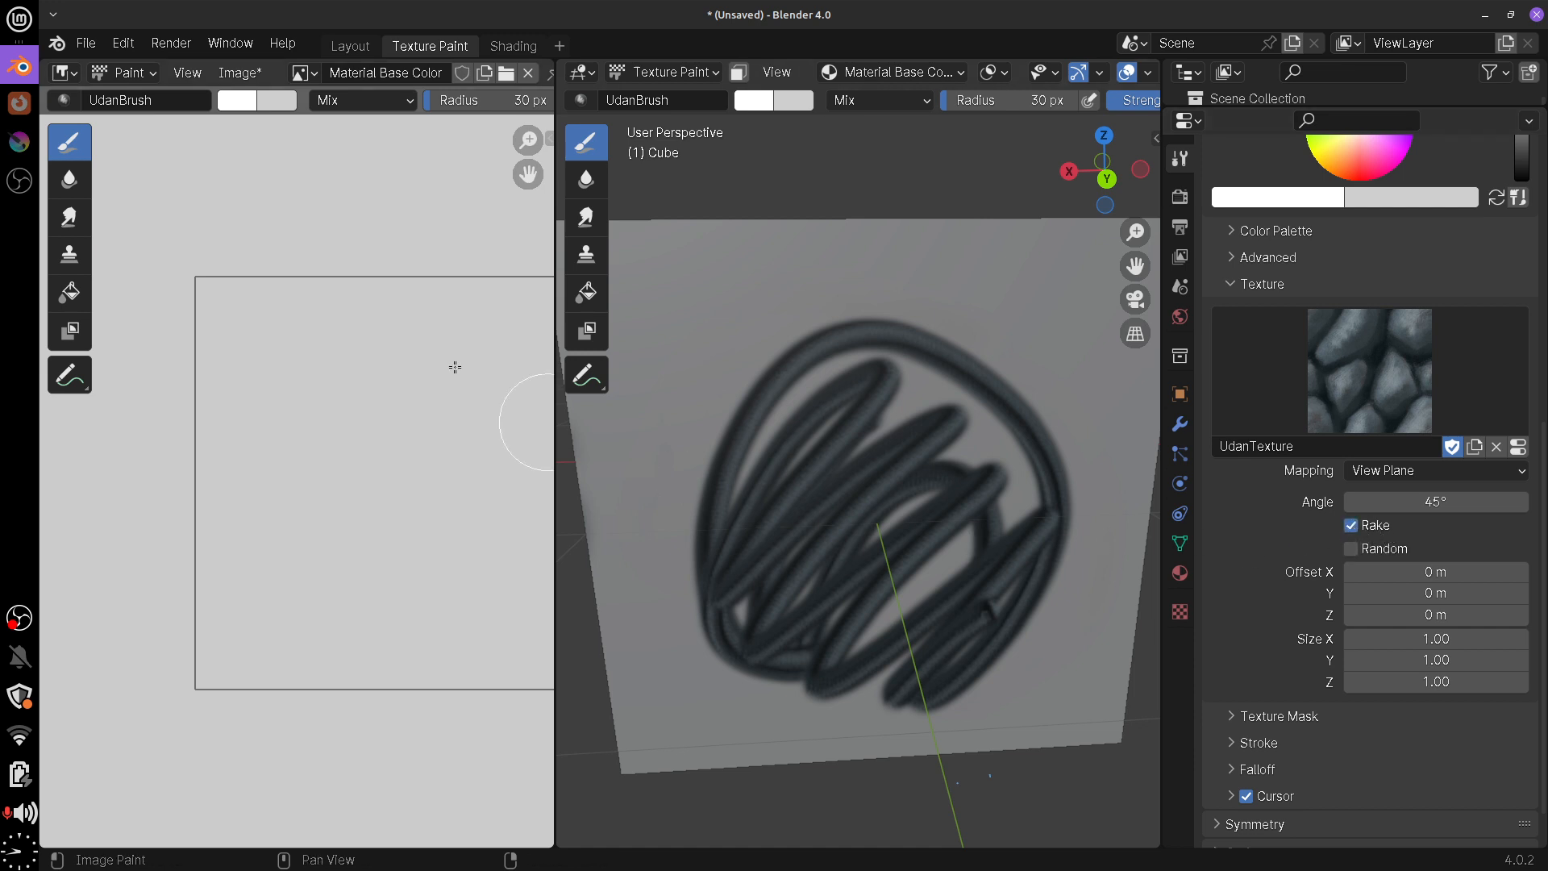
# Enable Rake for the brush texture and paint a U-shaped stroke in the empty area of the texture image
pyautogui.moveTo(379, 318)
pyautogui.mouseDown()
pyautogui.moveTo(277, 520)
pyautogui.moveTo(388, 615)
pyautogui.moveTo(484, 536)
pyautogui.moveTo(484, 379)
pyautogui.mouseUp()
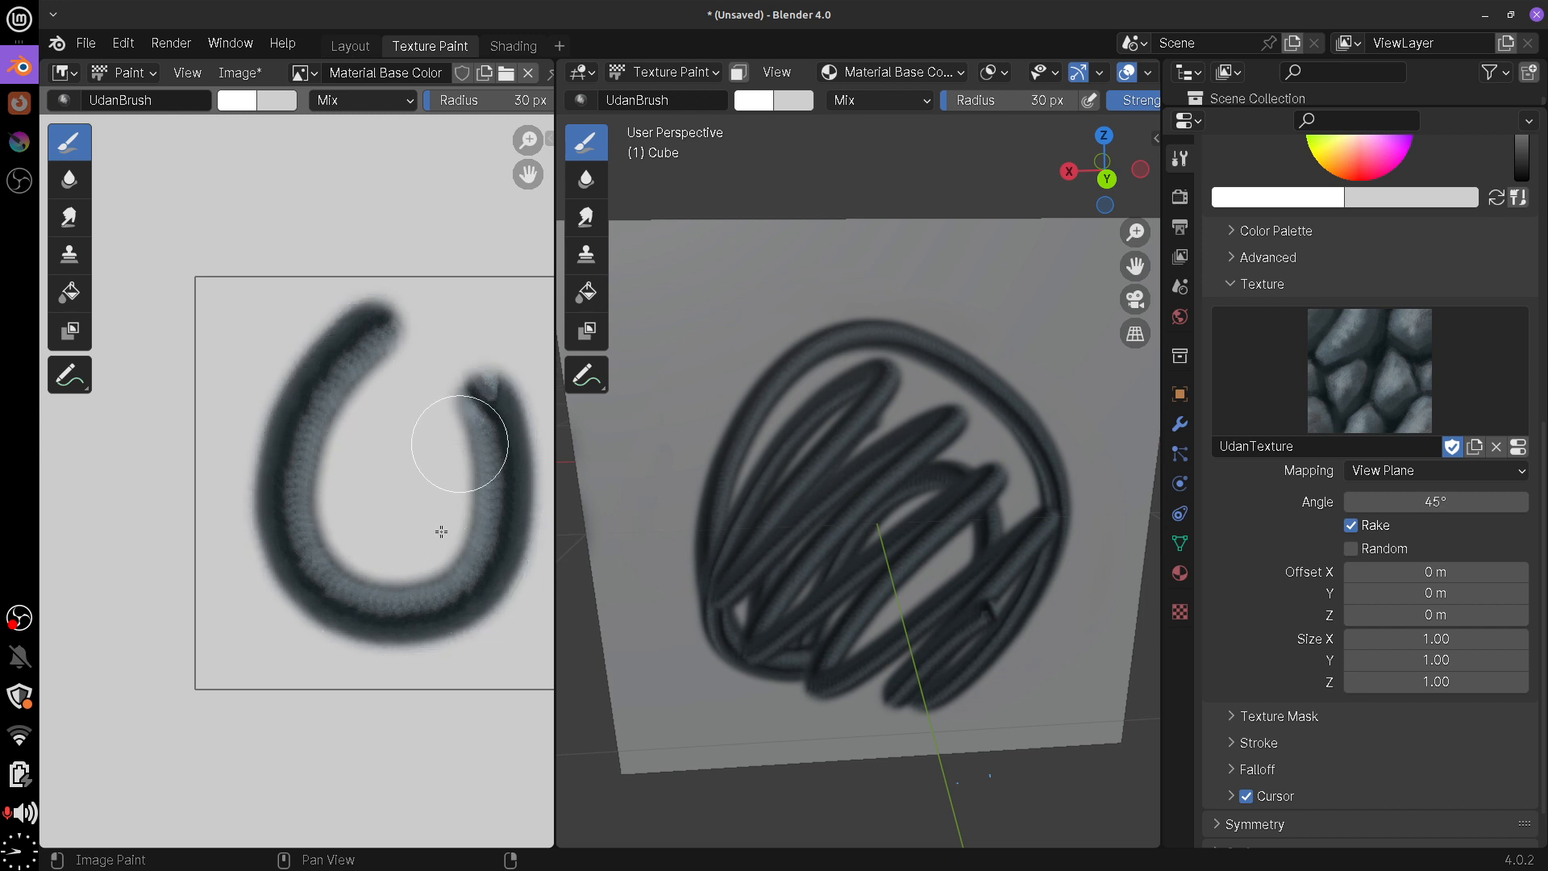
# Enable Random for the brush texture's angle, paint over the U-shaped stroke and its surroundings, and switch back to Rake
pyautogui.click(1352, 548)
pyautogui.moveTo(414, 408)
pyautogui.mouseDown()
pyautogui.moveTo(467, 443)
pyautogui.moveTo(378, 588)
pyautogui.moveTo(258, 451)
pyautogui.moveTo(306, 629)
pyautogui.moveTo(356, 605)
pyautogui.moveTo(474, 434)
pyautogui.moveTo(414, 370)
pyautogui.moveTo(287, 519)
pyautogui.moveTo(304, 605)
pyautogui.moveTo(475, 665)
pyautogui.mouseUp()
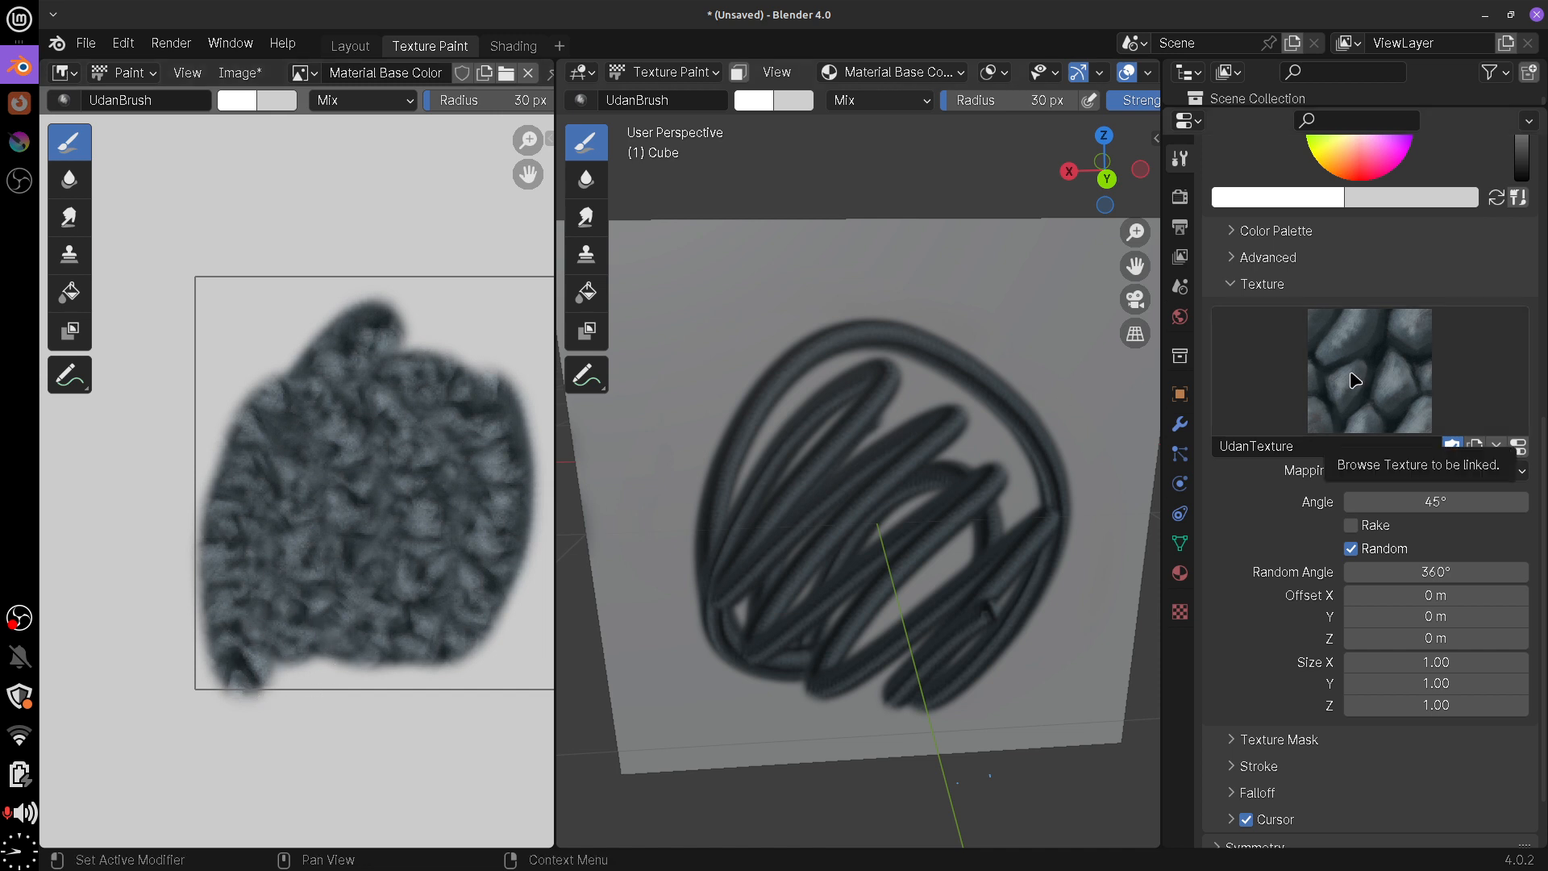
pyautogui.moveTo(216, 677); pyautogui.dragTo(211, 306)
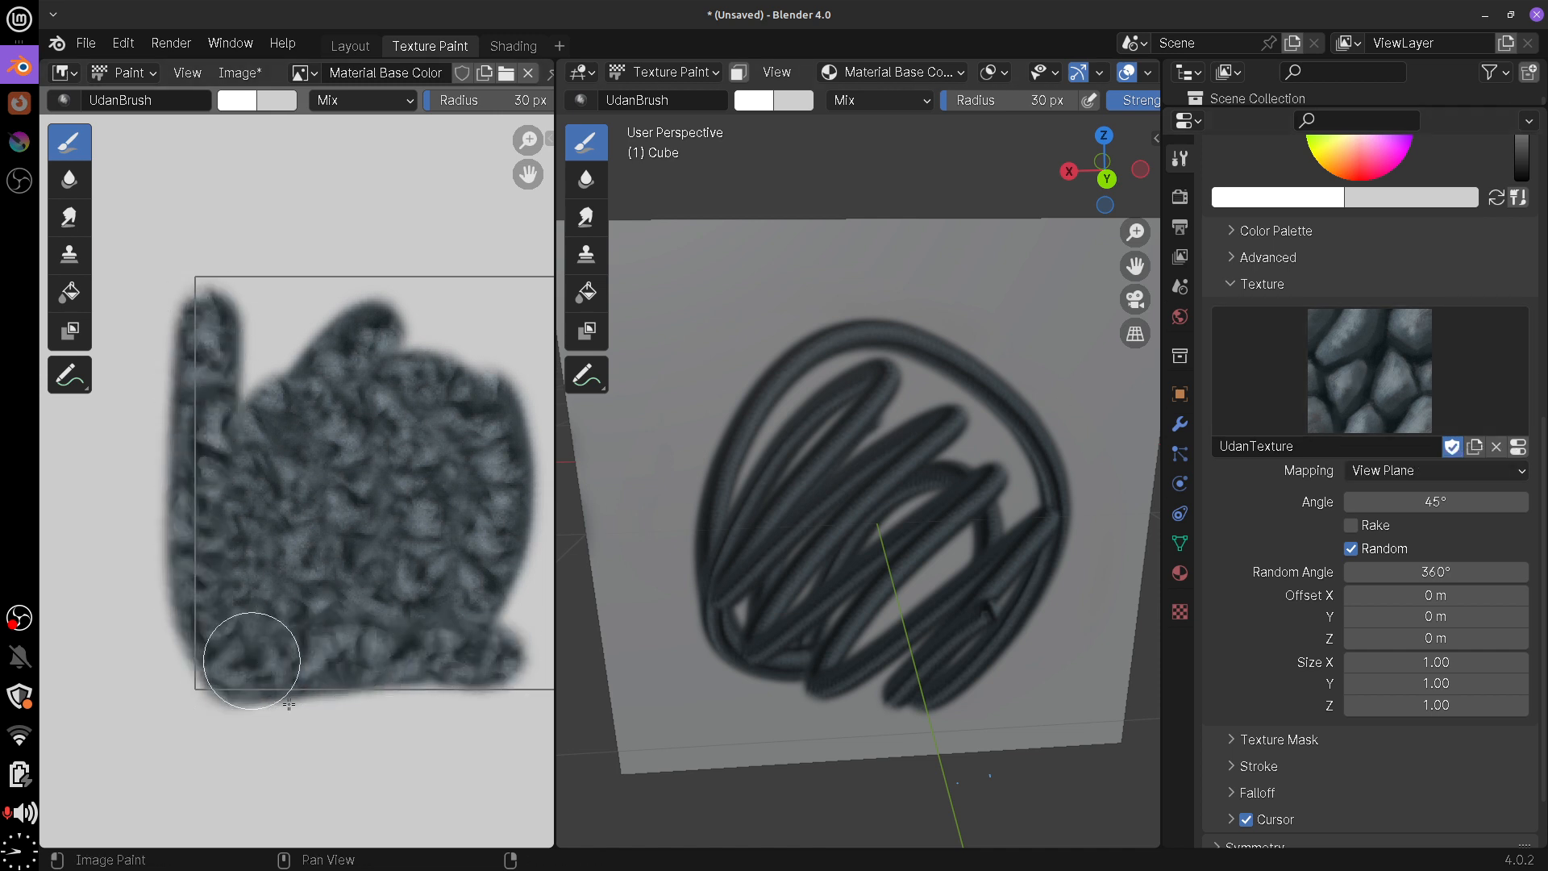
pyautogui.moveTo(290, 355)
pyautogui.mouseDown()
pyautogui.moveTo(435, 338)
pyautogui.moveTo(449, 478)
pyautogui.moveTo(374, 671)
pyautogui.moveTo(241, 415)
pyautogui.moveTo(387, 335)
pyautogui.moveTo(341, 754)
pyautogui.mouseUp()
pyautogui.click(1351, 548)
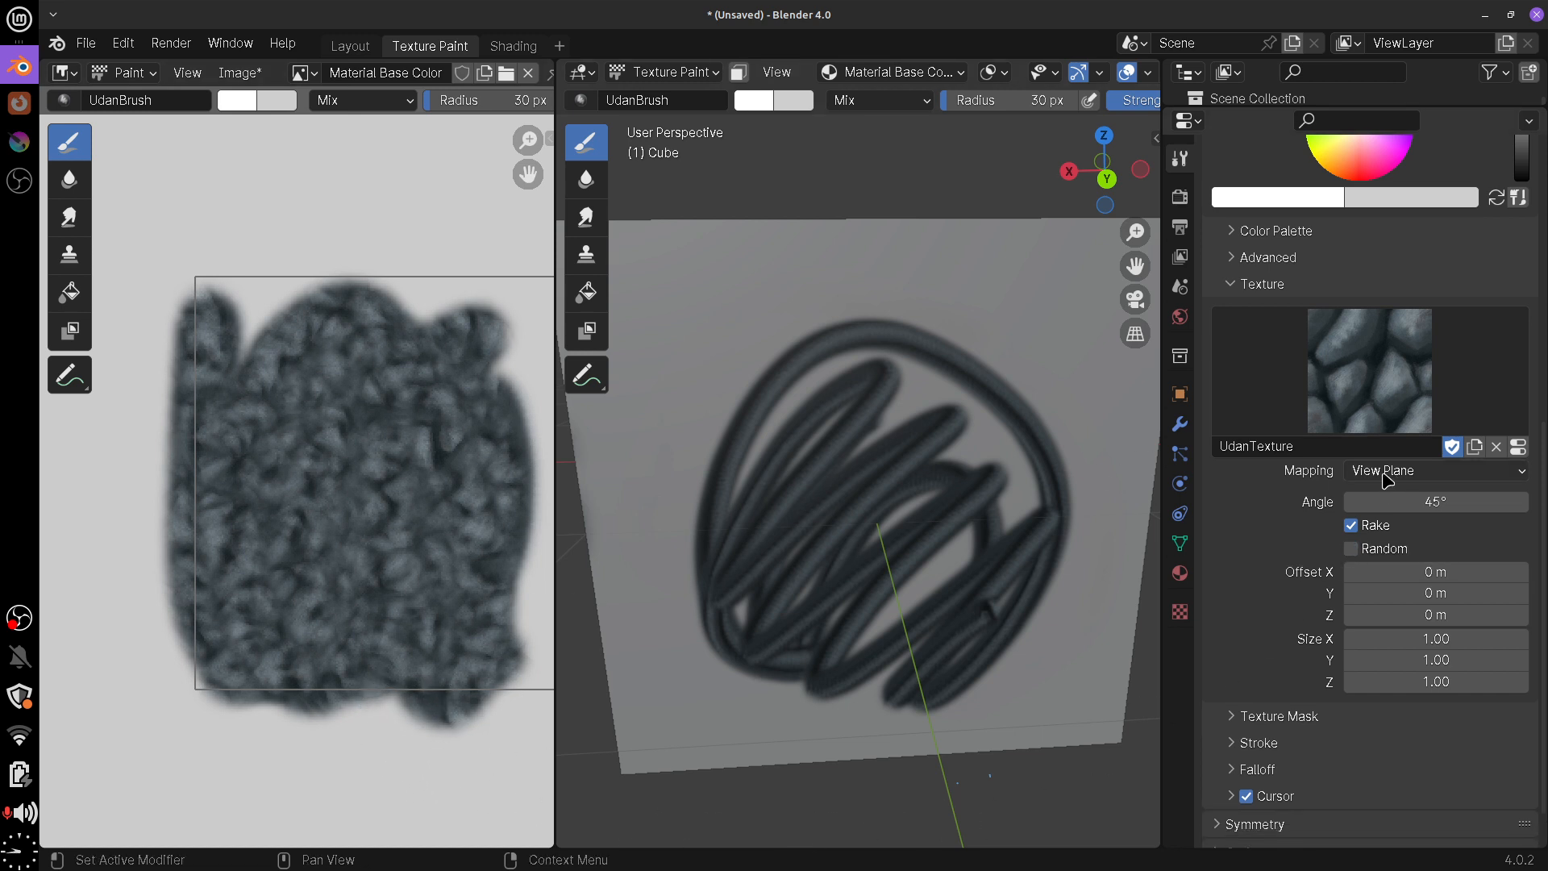
# Fill the cube's painted texture with white using the Fill tool, and return to UdanBrush and its texture settings
pyautogui.click(591, 292)
pyautogui.click(908, 503)
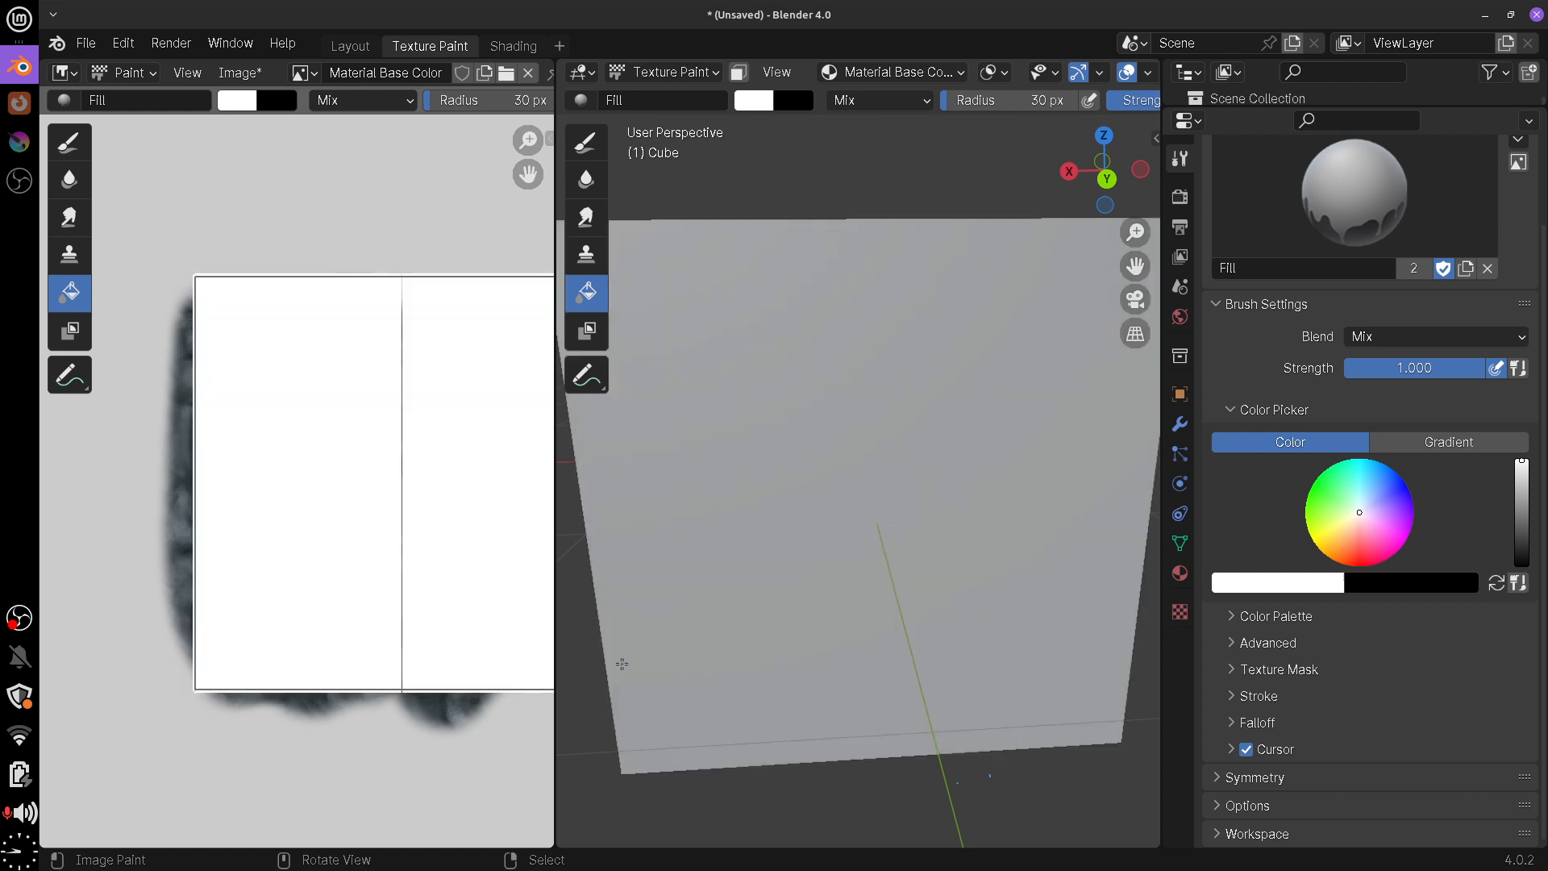
pyautogui.moveTo(938, 601)
pyautogui.mouseDown(button='middle')
pyautogui.moveTo(653, 559)
pyautogui.moveTo(766, 589)
pyautogui.moveTo(1002, 605)
pyautogui.moveTo(896, 637)
pyautogui.moveTo(1009, 637)
pyautogui.moveTo(960, 631)
pyautogui.mouseUp(button='middle')
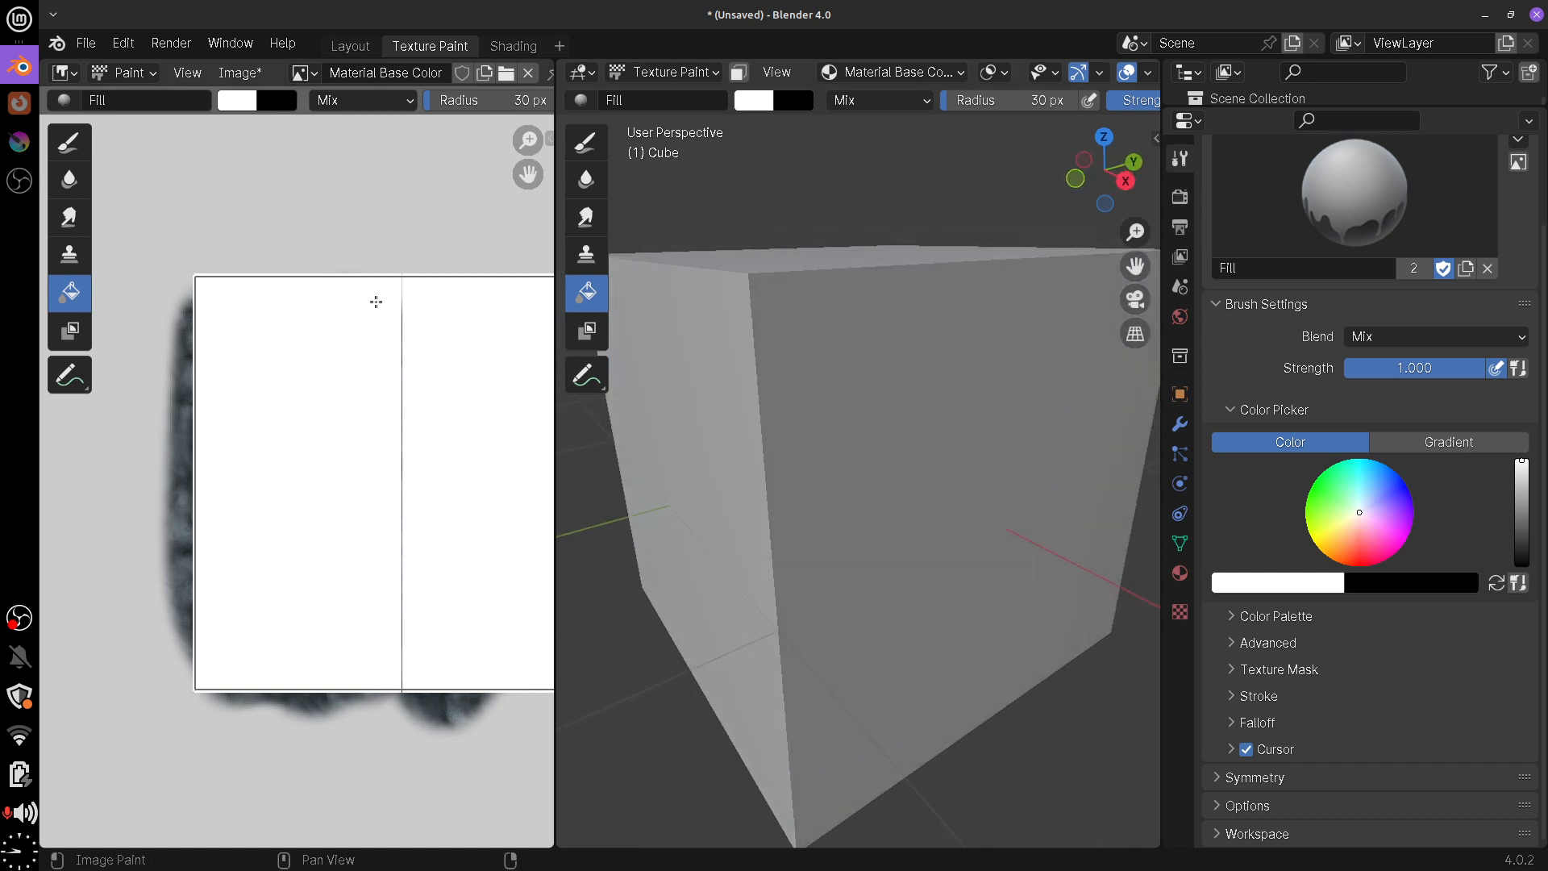
pyautogui.click(588, 145)
pyautogui.scroll(-3, 1542, 504)
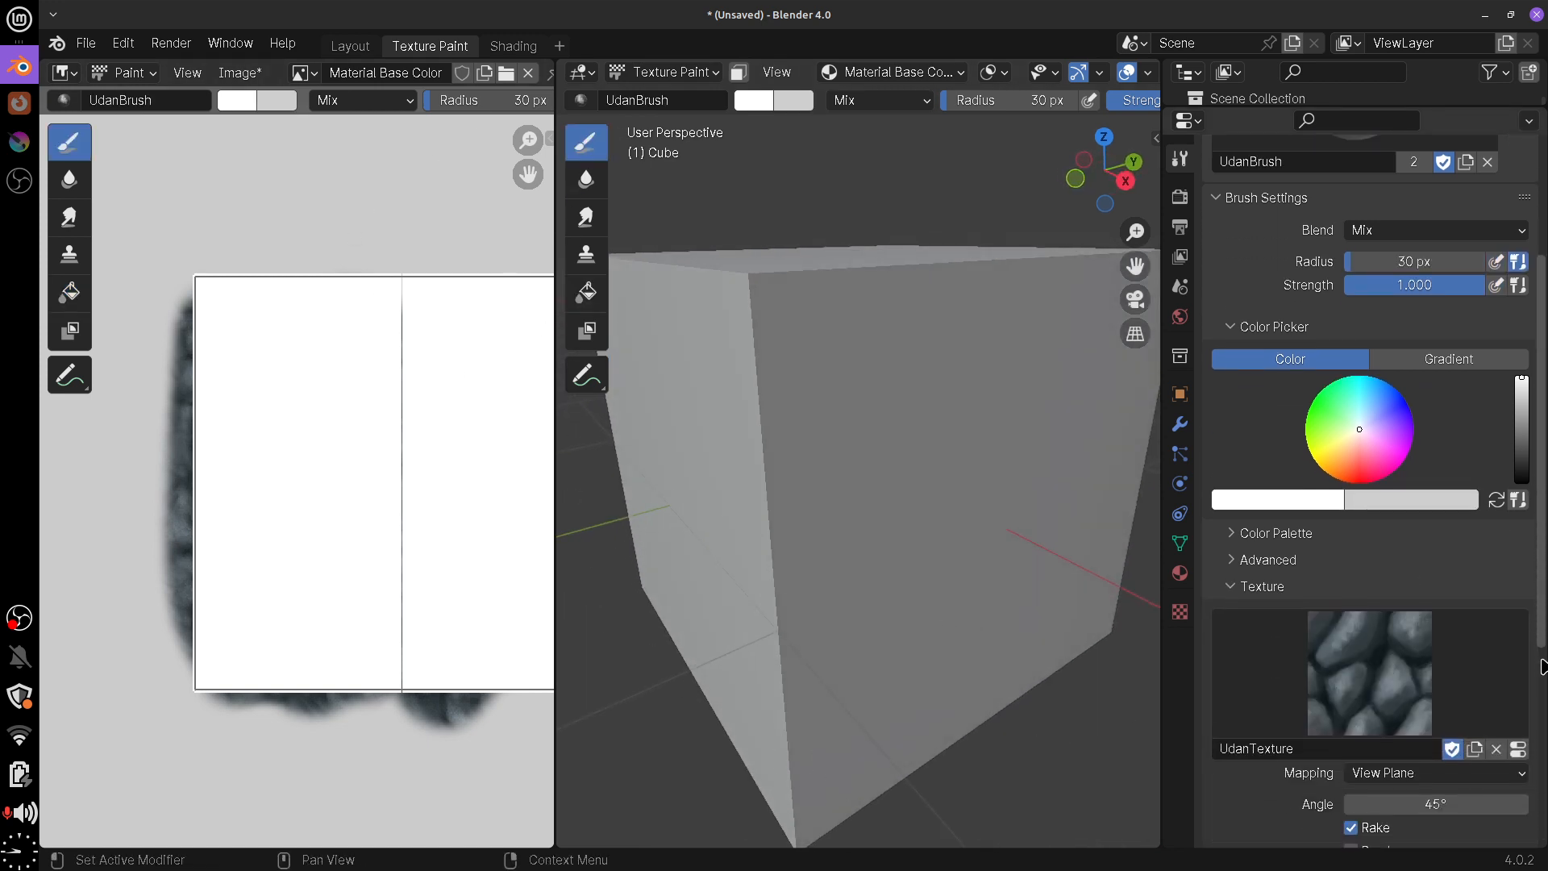
# Set the brush texture mapping to 3D and paint the rock pattern over the cube's top face from the top view
pyautogui.scroll(-8, 1542, 698)
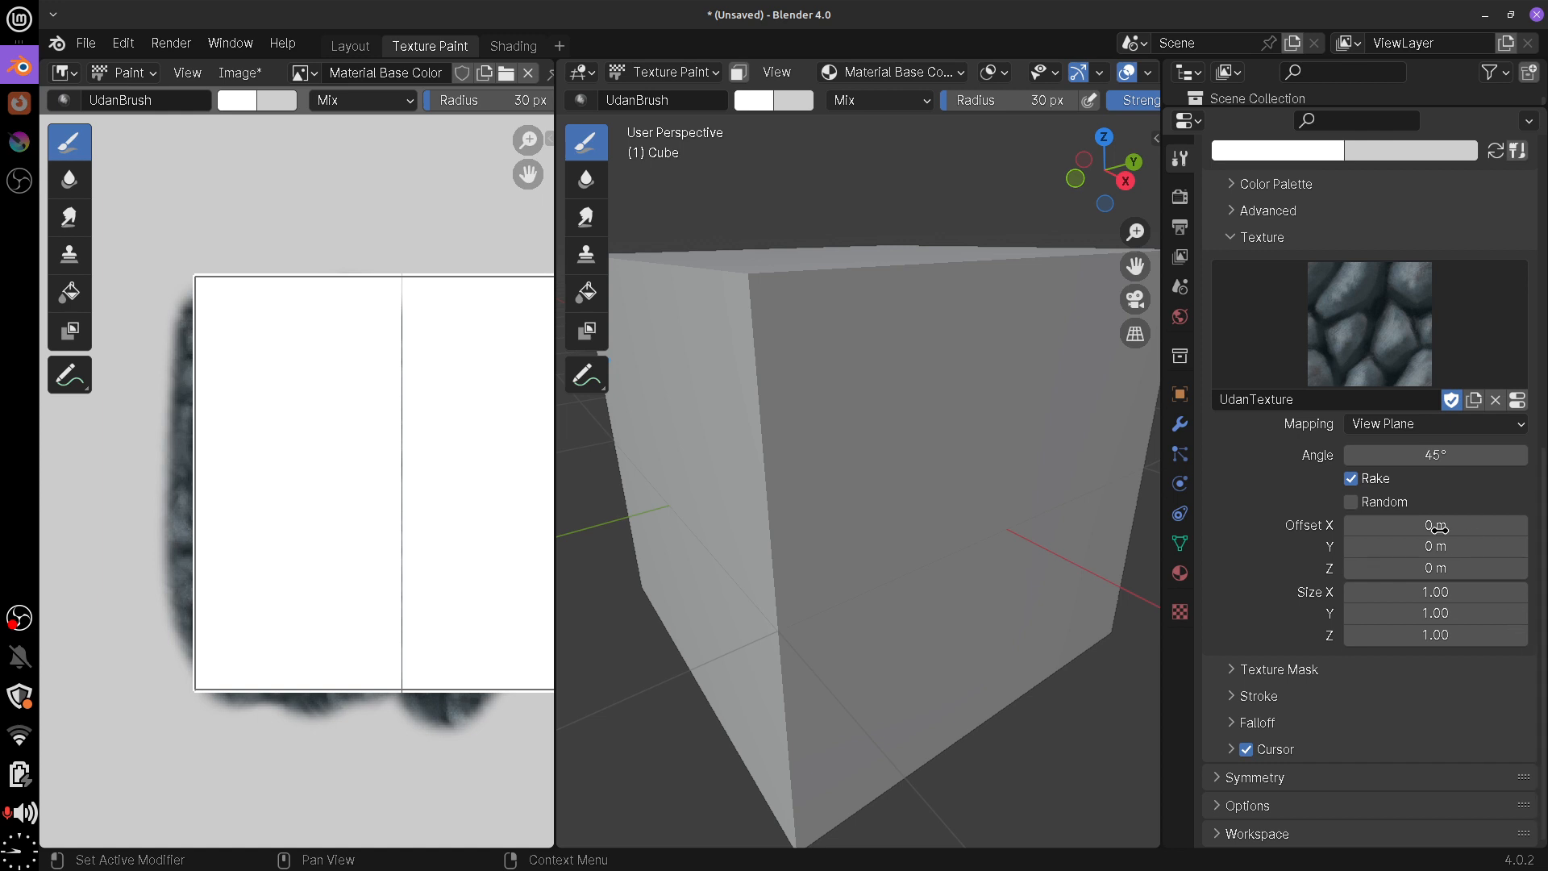
pyautogui.click(1421, 428)
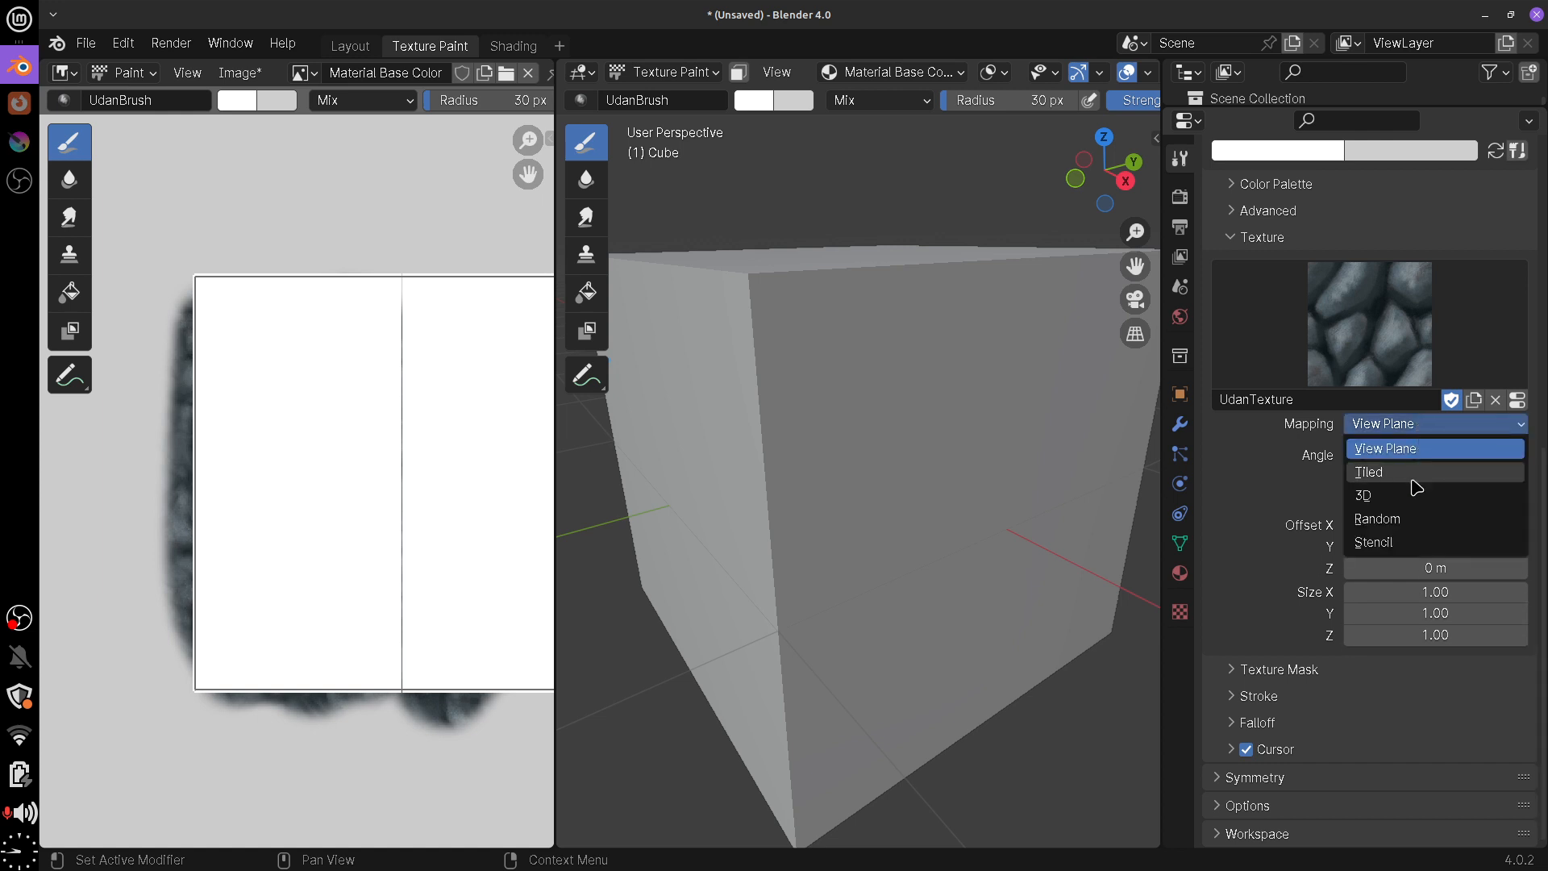
pyautogui.click(1371, 495)
pyautogui.moveTo(847, 439); pyautogui.dragTo(885, 555, button='middle')
pyautogui.scroll(-5, 884, 547)
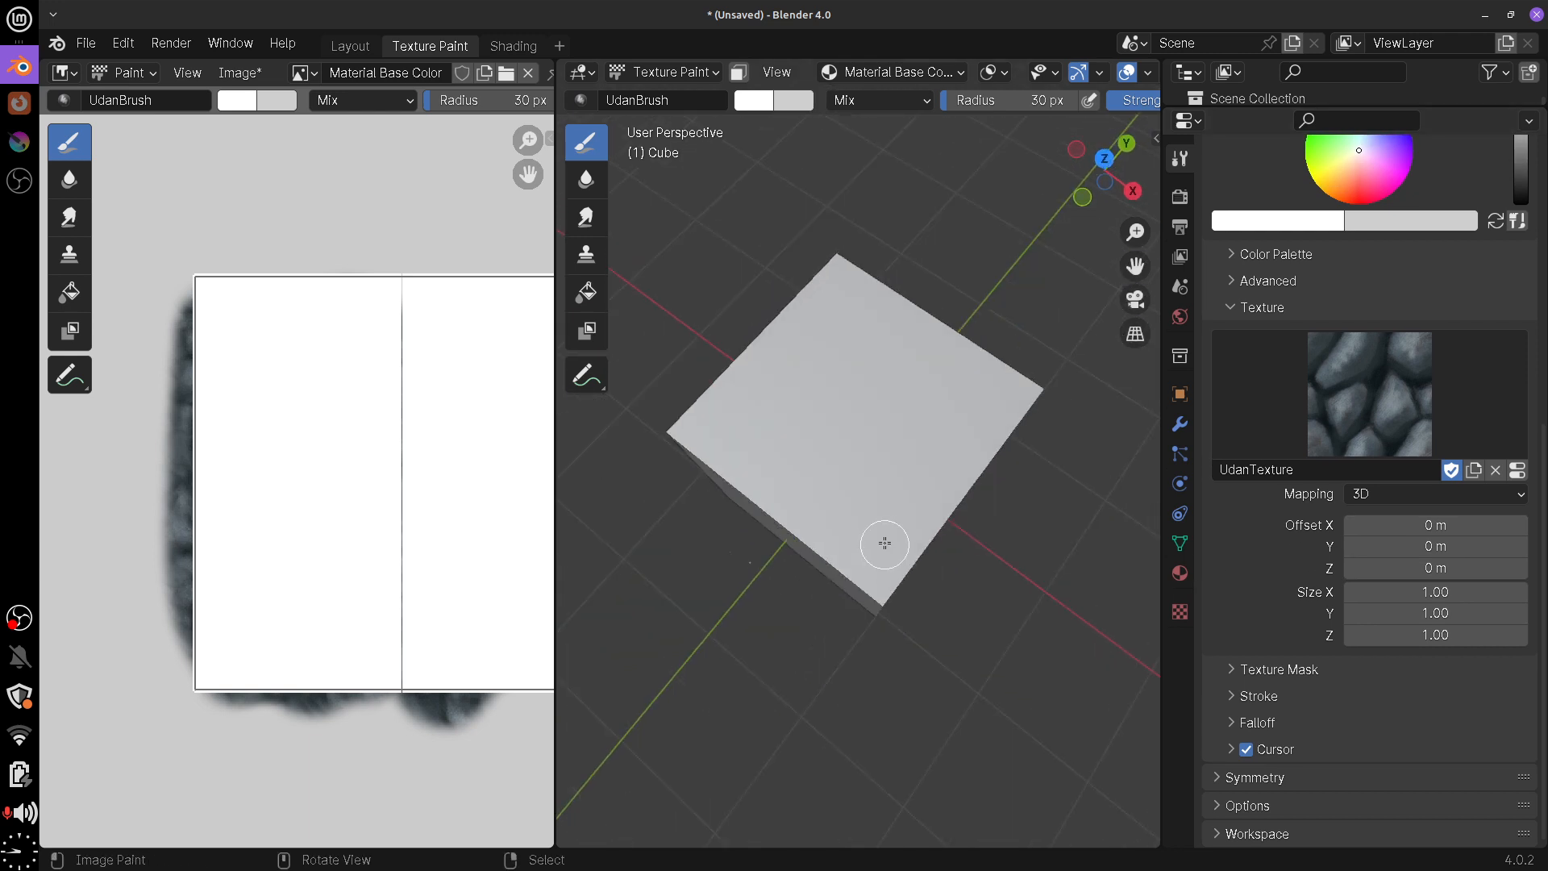
pyautogui.press('KP_7')
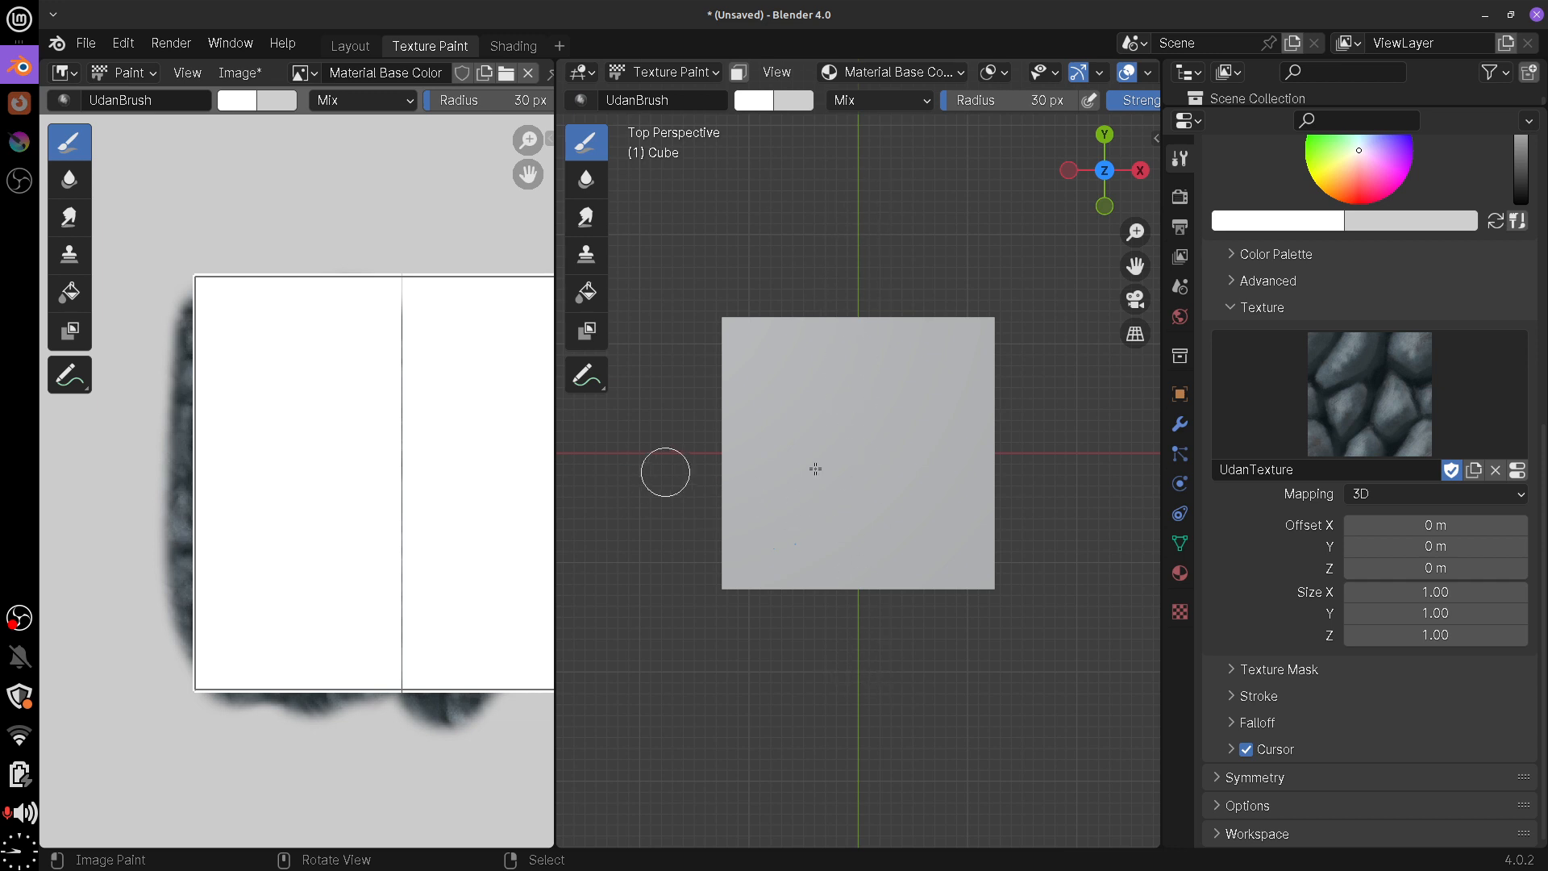
pyautogui.moveTo(737, 429)
pyautogui.mouseDown()
pyautogui.moveTo(736, 577)
pyautogui.moveTo(791, 418)
pyautogui.moveTo(849, 572)
pyautogui.moveTo(863, 331)
pyautogui.moveTo(916, 404)
pyautogui.moveTo(965, 525)
pyautogui.moveTo(890, 318)
pyautogui.mouseUp()
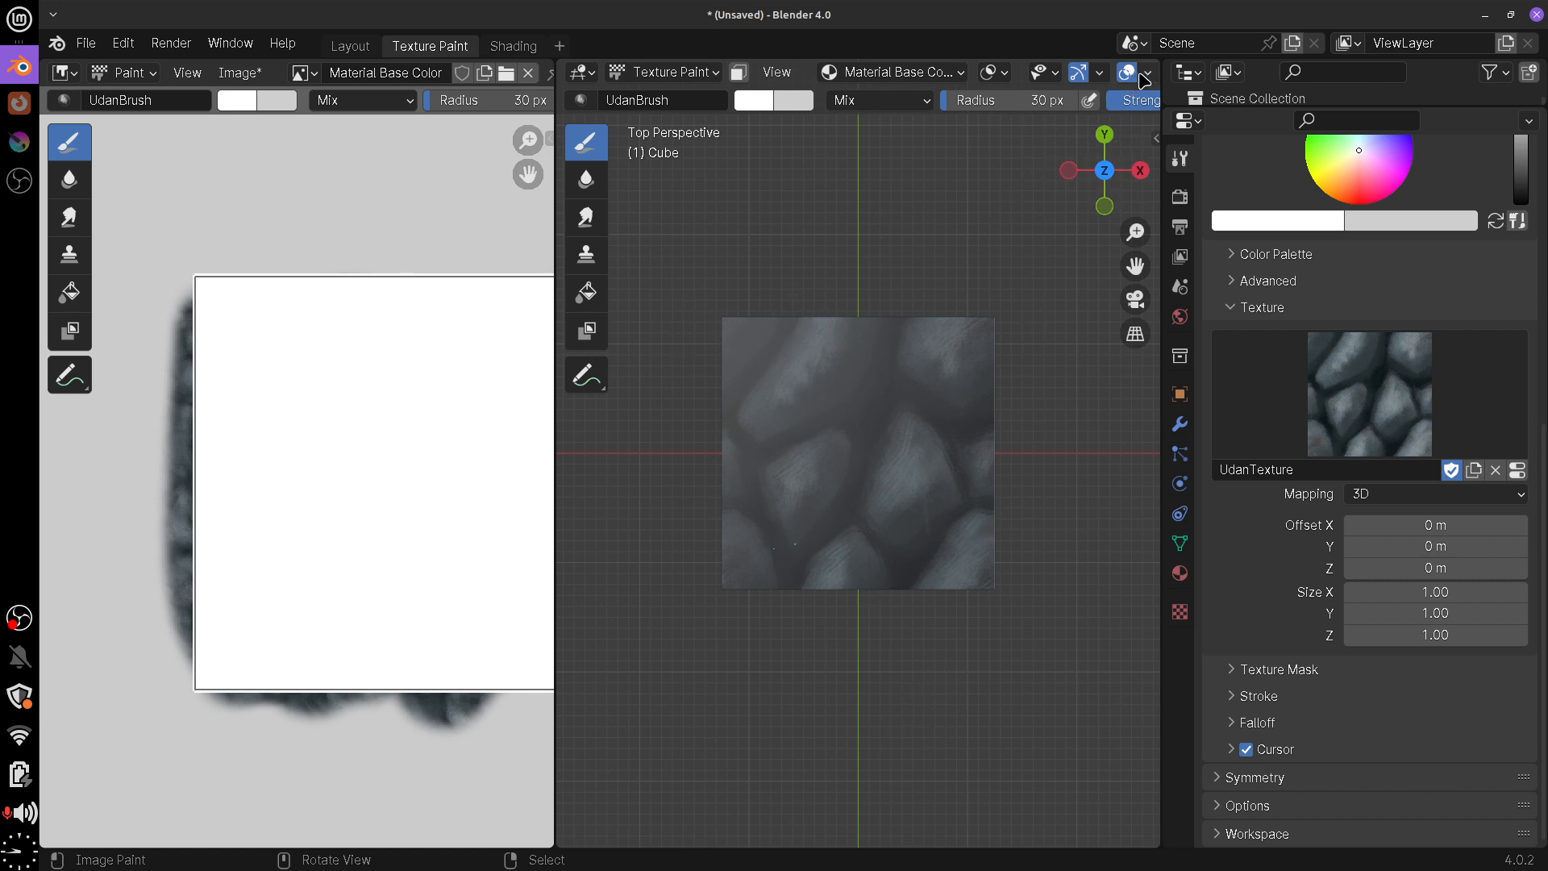
# Switch the 3D viewport's solid shading to flat lighting
pyautogui.moveTo(1139, 84); pyautogui.dragTo(853, 95, button='middle')
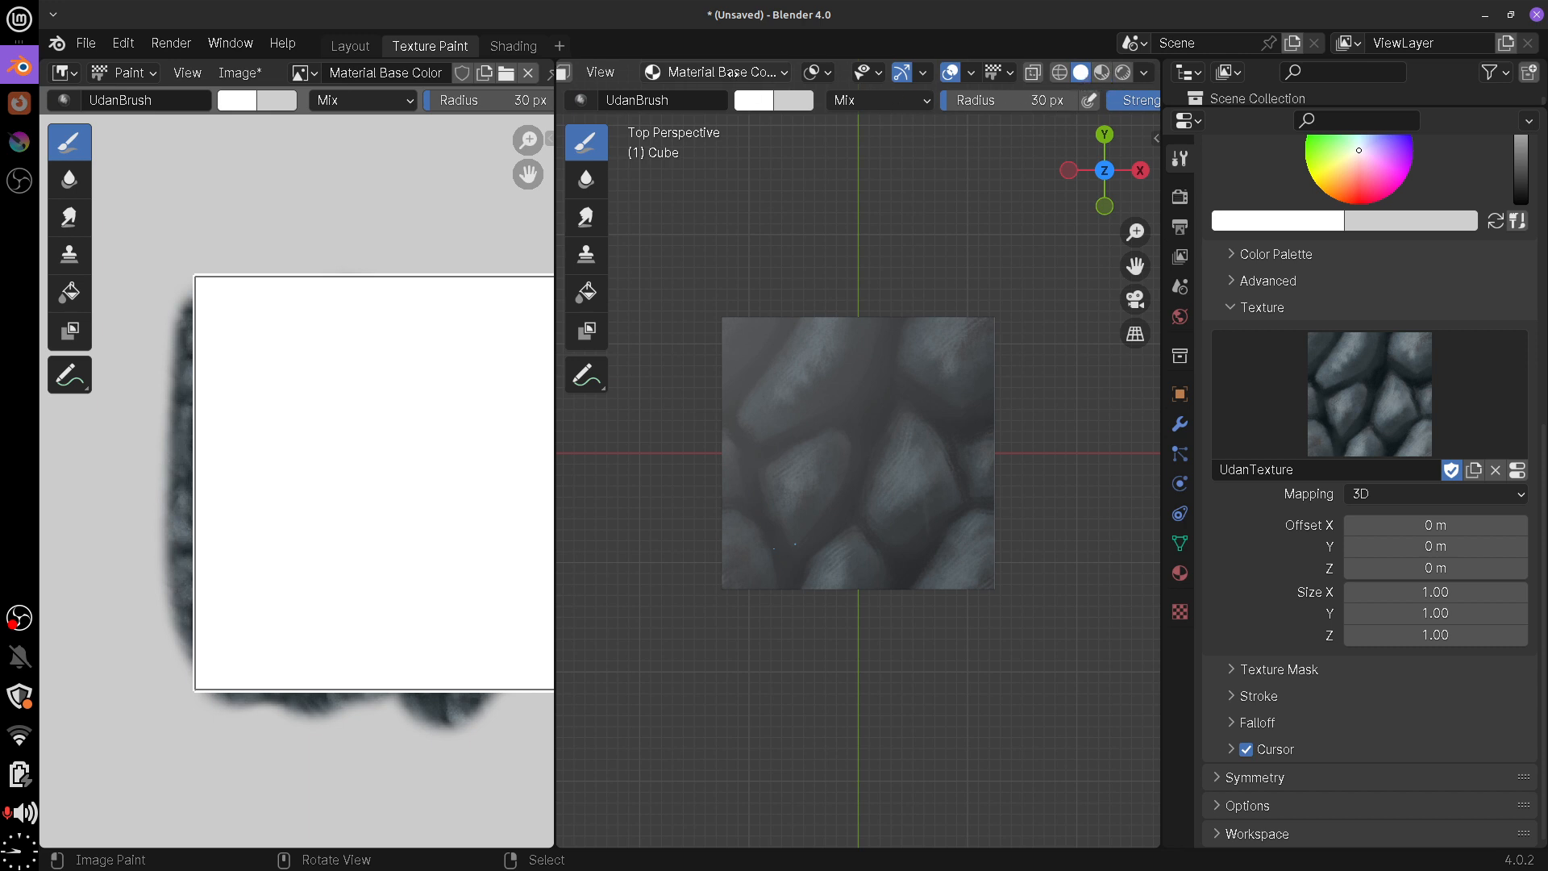
pyautogui.scroll(3, 1097, 76)
pyautogui.scroll(-3, 1128, 76)
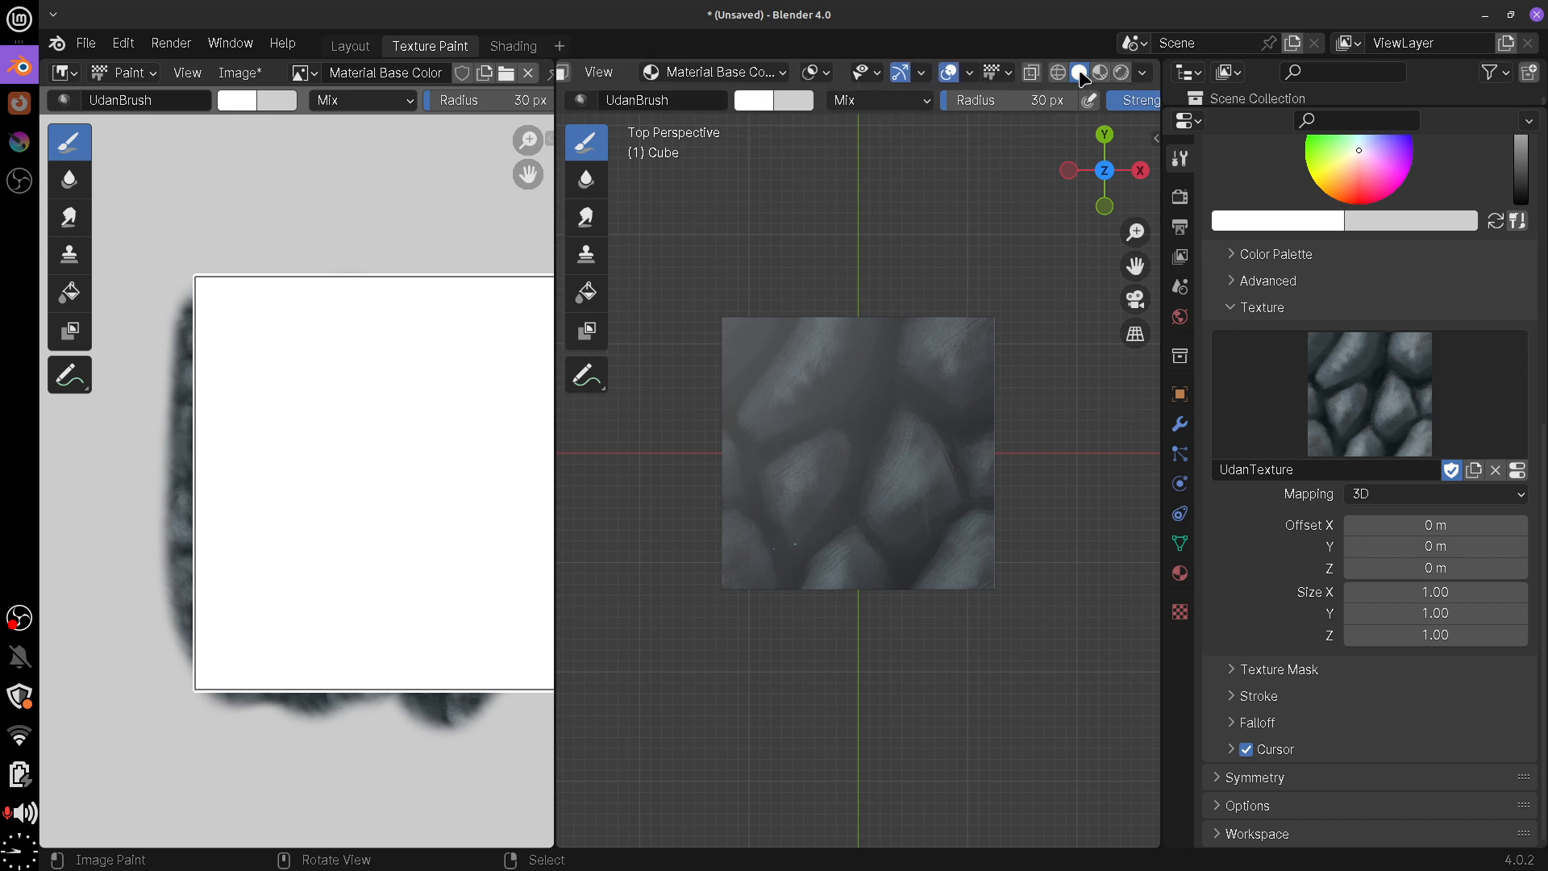
pyautogui.click(1142, 73)
pyautogui.click(1205, 179)
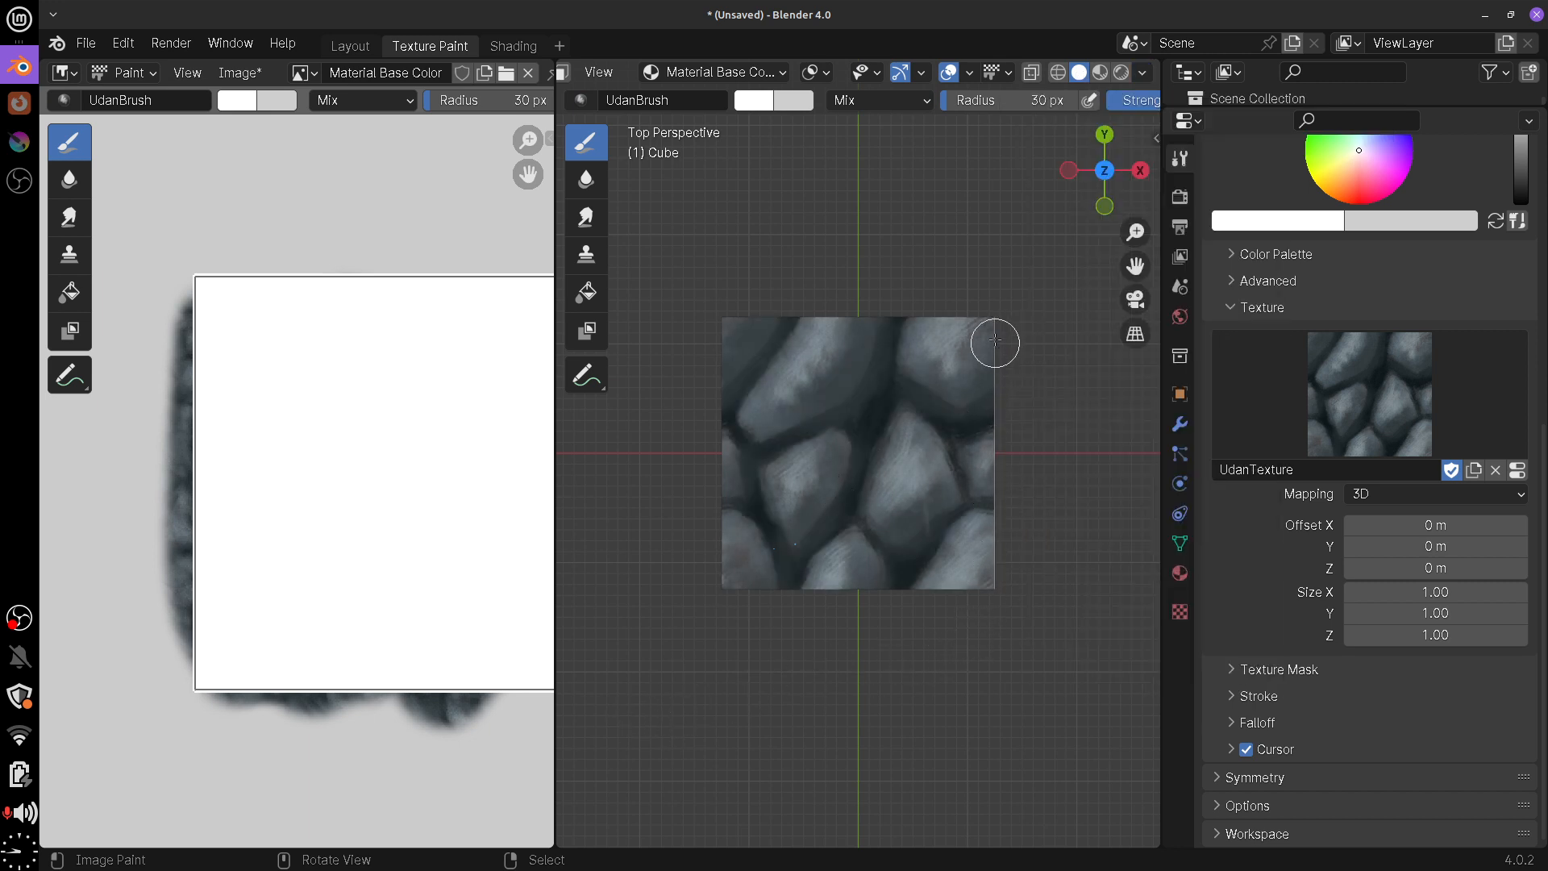
pyautogui.scroll(5, 887, 72)
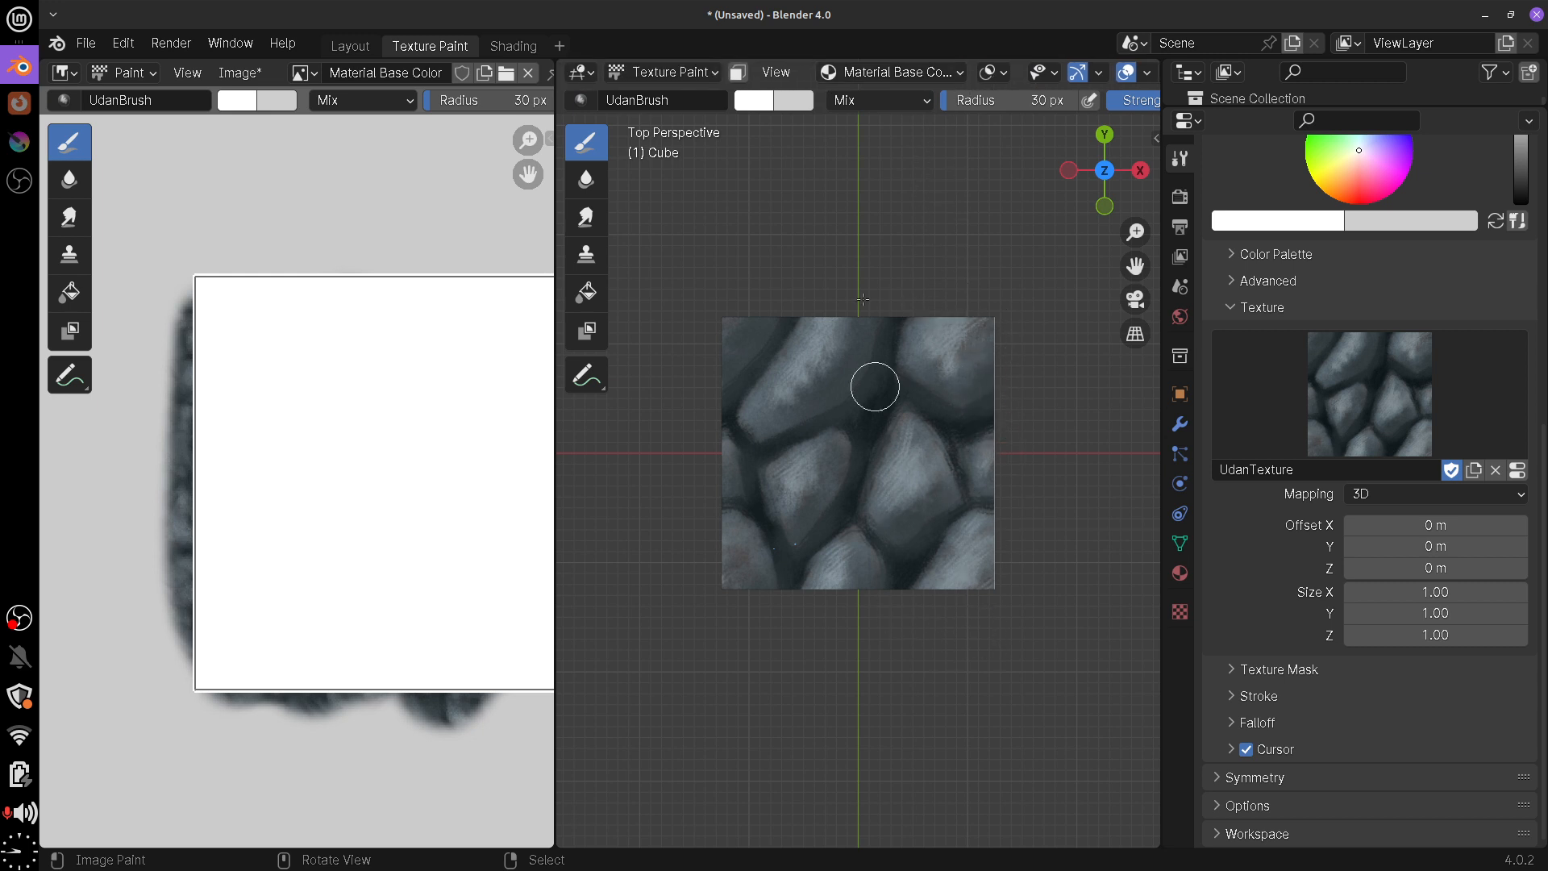
# Paint the cube's right face with the 3D-mapped texture from the right orthographic view
pyautogui.moveTo(778, 604); pyautogui.dragTo(965, 550, button='middle')
pyautogui.moveTo(860, 650); pyautogui.dragTo(886, 540, button='middle')
pyautogui.press('KP_3')
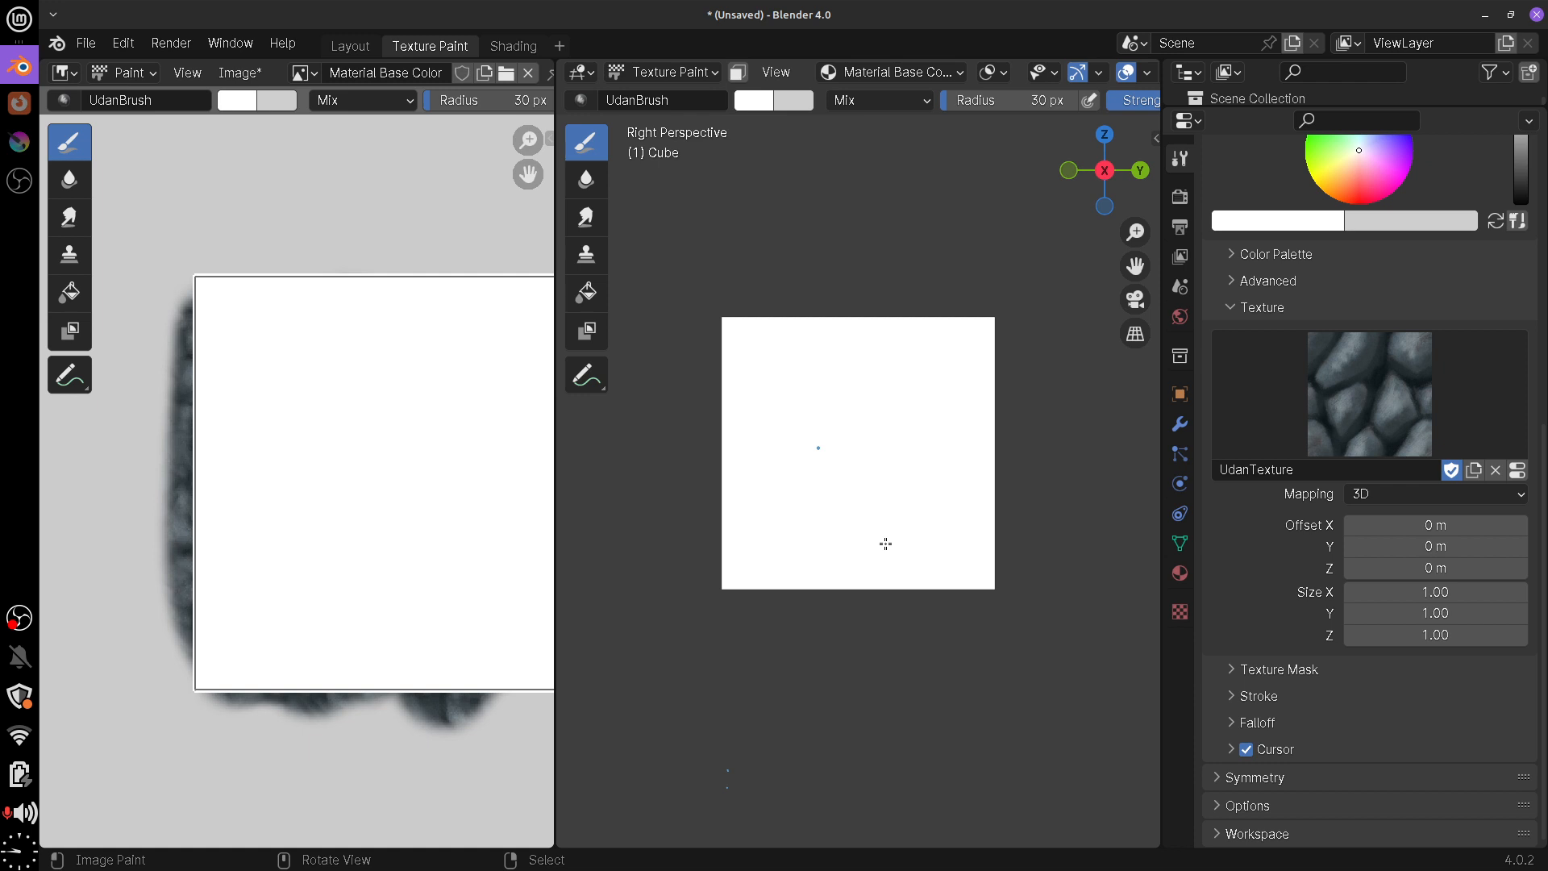
pyautogui.press('KP_5')
pyautogui.moveTo(757, 346)
pyautogui.mouseDown()
pyautogui.moveTo(757, 457)
pyautogui.moveTo(782, 345)
pyautogui.moveTo(815, 408)
pyautogui.moveTo(857, 359)
pyautogui.moveTo(887, 588)
pyautogui.moveTo(909, 408)
pyautogui.moveTo(985, 341)
pyautogui.mouseUp()
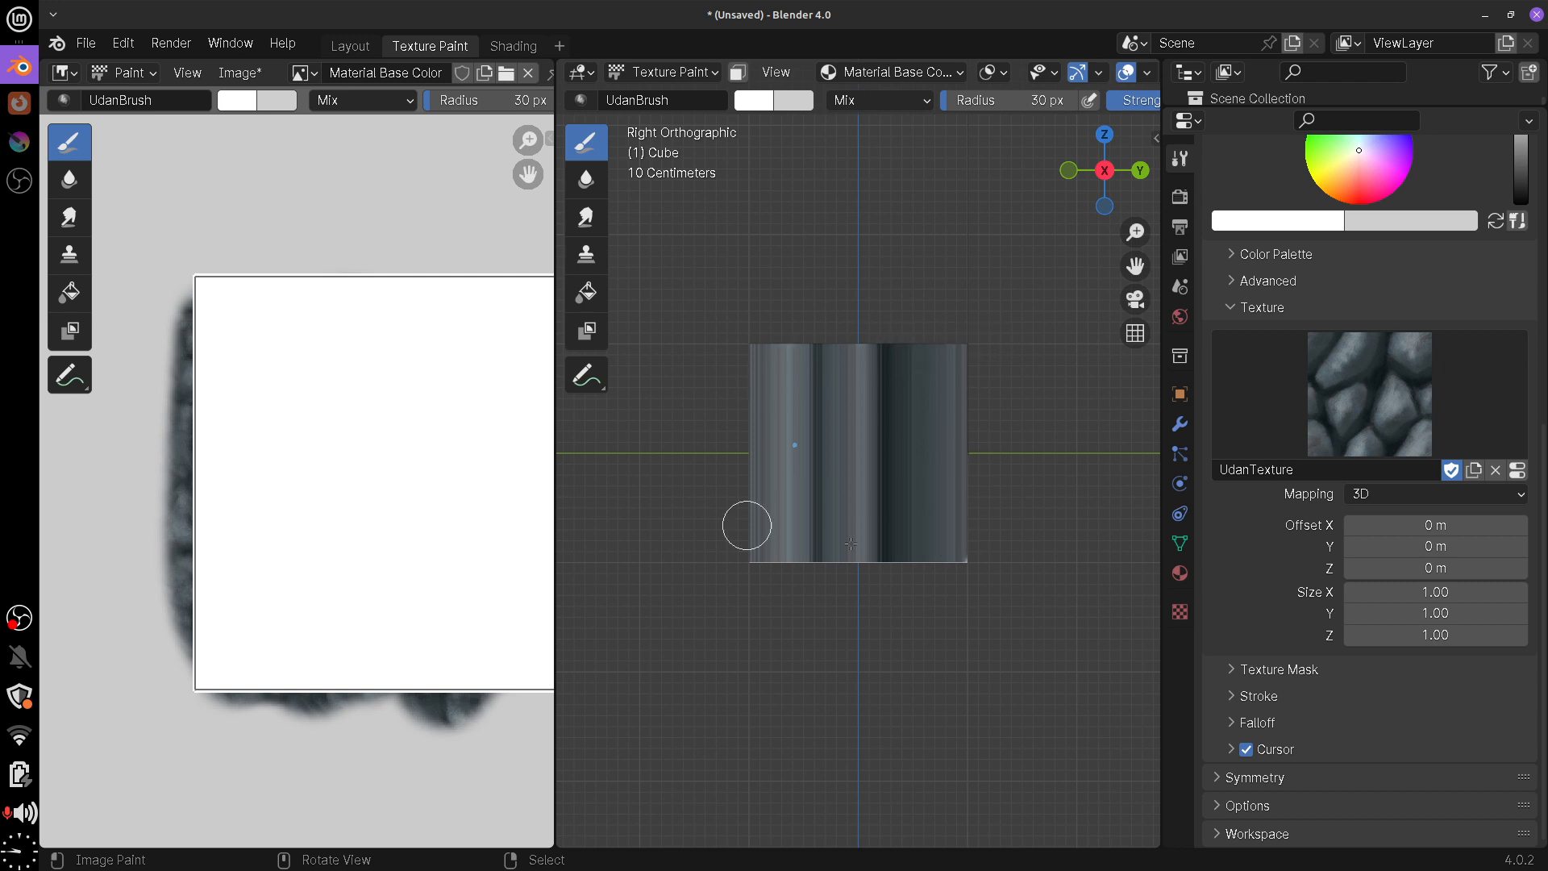
pyautogui.moveTo(944, 647); pyautogui.dragTo(971, 576, button='middle')
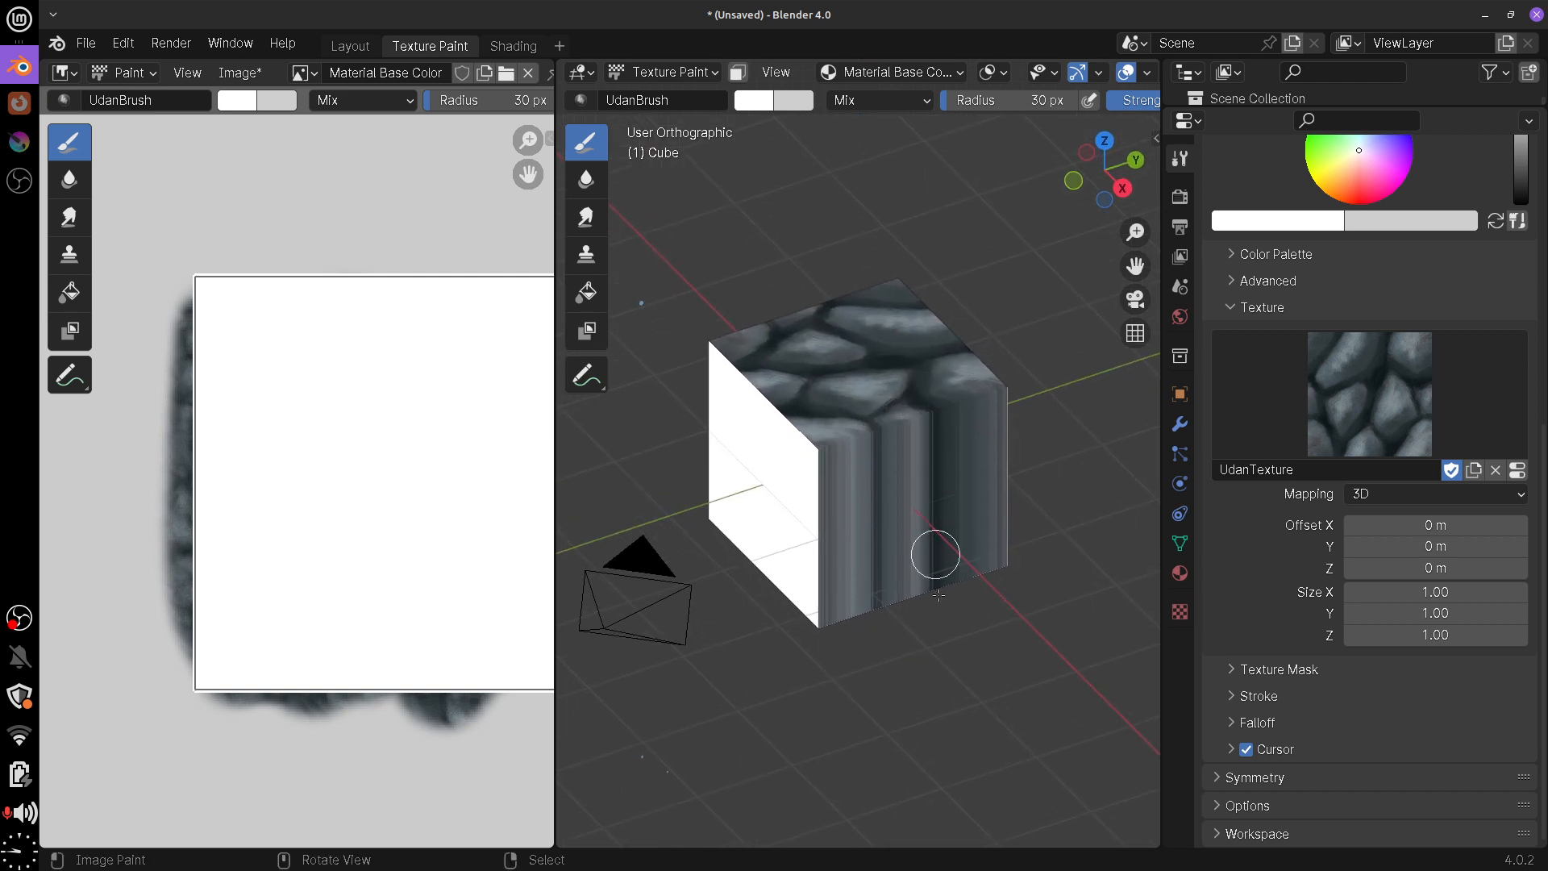
# Draw annotation strokes around the cube to mark the projection direction, and erase them
pyautogui.moveTo(942, 677); pyautogui.dragTo(976, 636, button='middle')
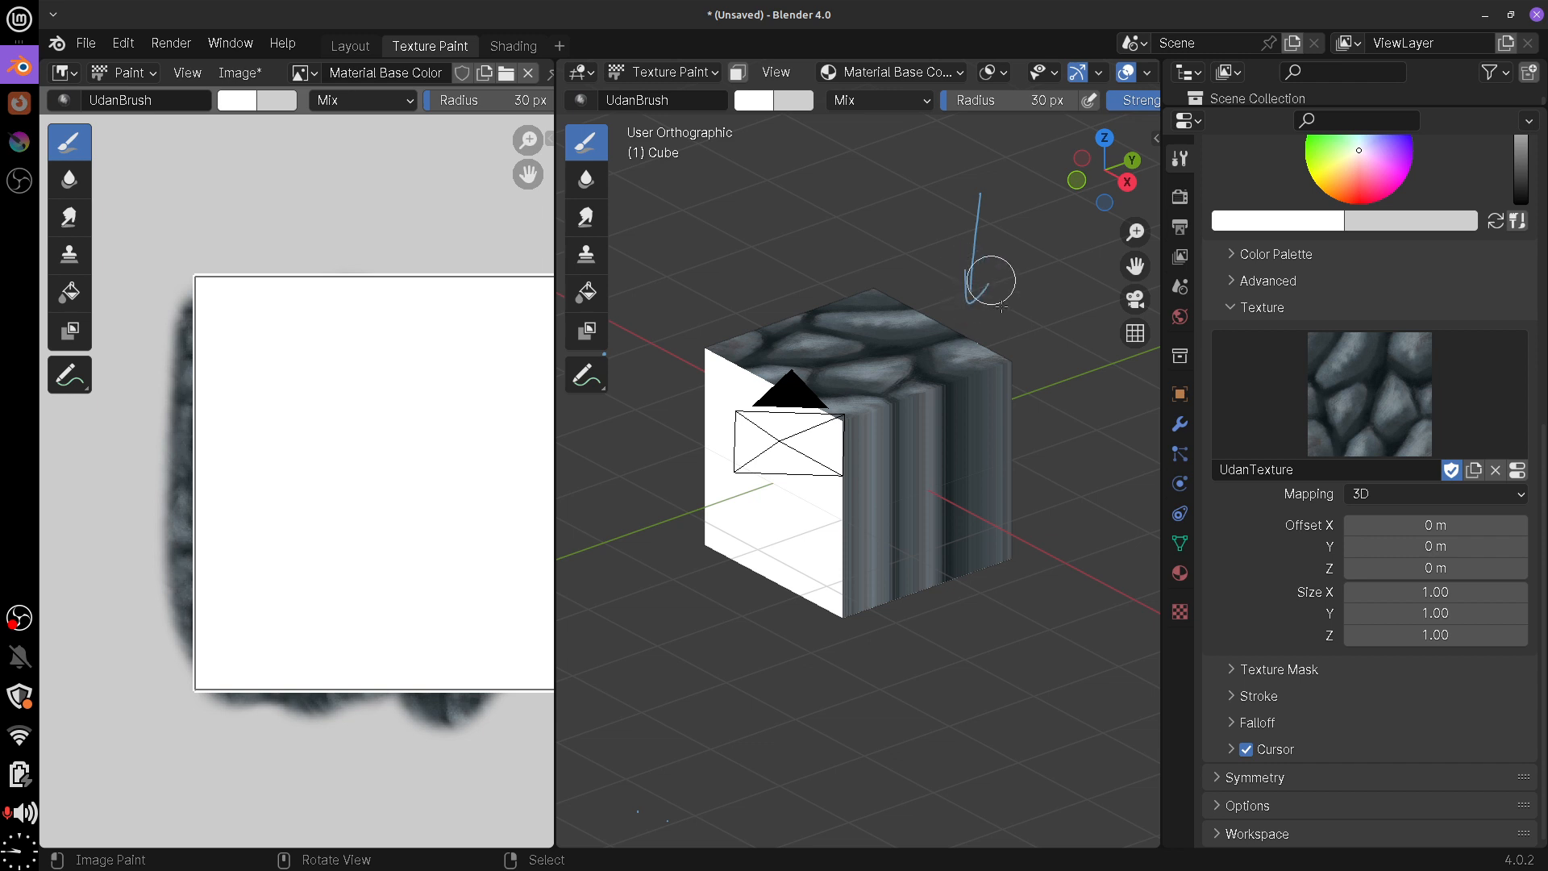
pyautogui.moveTo(730, 299); pyautogui.dragTo(657, 335)
pyautogui.moveTo(836, 243)
pyautogui.mouseDown()
pyautogui.moveTo(1063, 365)
pyautogui.moveTo(776, 476)
pyautogui.mouseUp()
pyautogui.moveTo(1030, 419)
pyautogui.keyDown('ctrl'); pyautogui.mouseDown()
pyautogui.moveTo(803, 471)
pyautogui.moveTo(1037, 370)
pyautogui.moveTo(985, 294)
pyautogui.moveTo(1037, 196)
pyautogui.moveTo(813, 225)
pyautogui.moveTo(840, 297)
pyautogui.moveTo(984, 264)
pyautogui.mouseUp(); pyautogui.keyUp('ctrl')
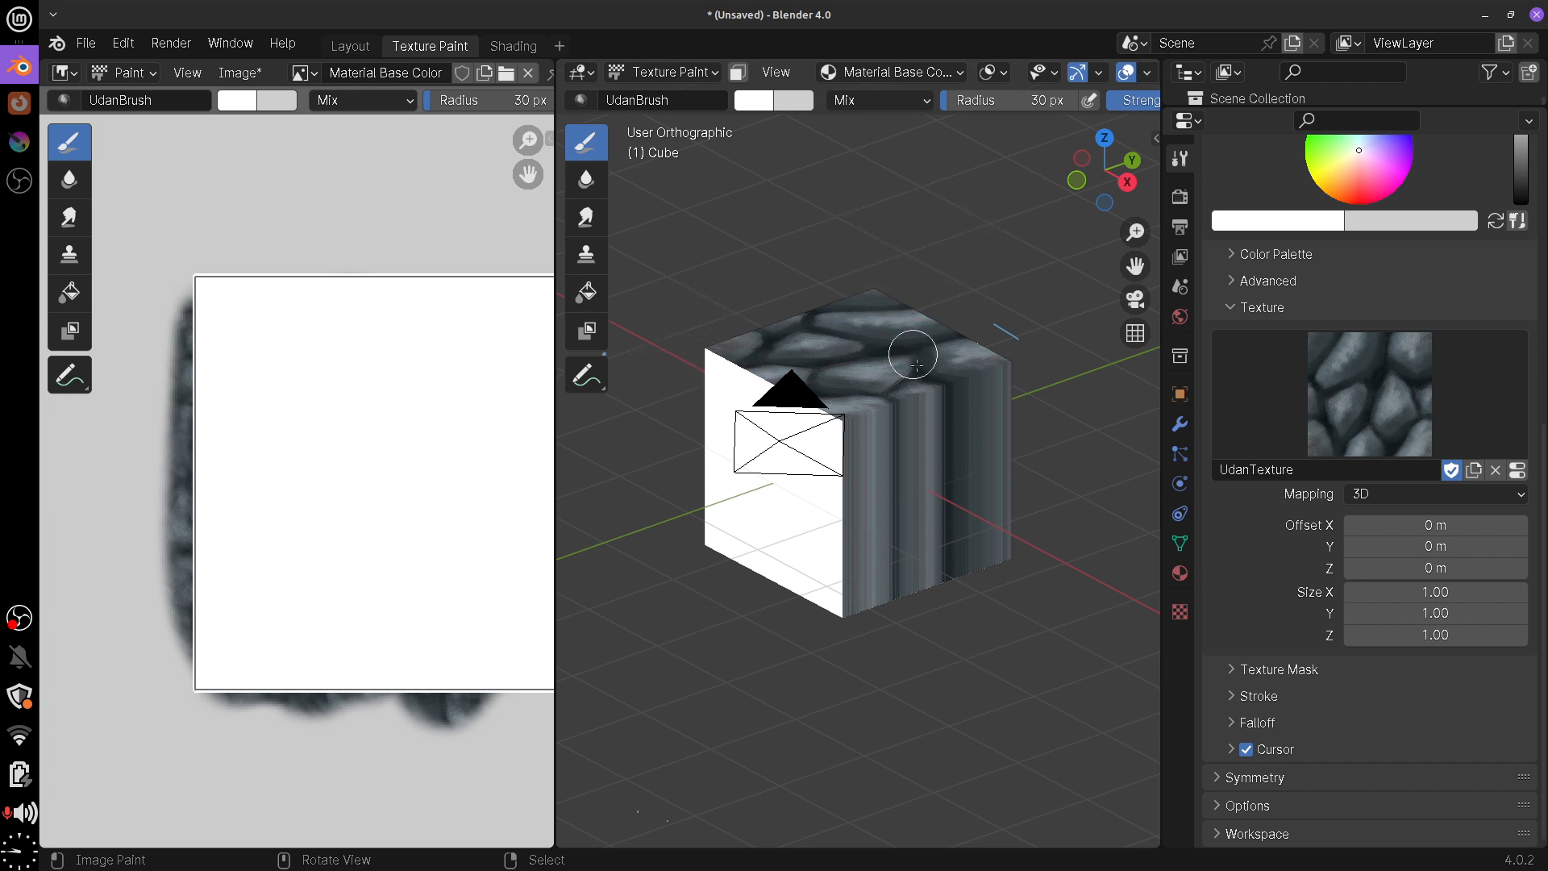
pyautogui.moveTo(957, 656); pyautogui.dragTo(989, 330, button='middle')
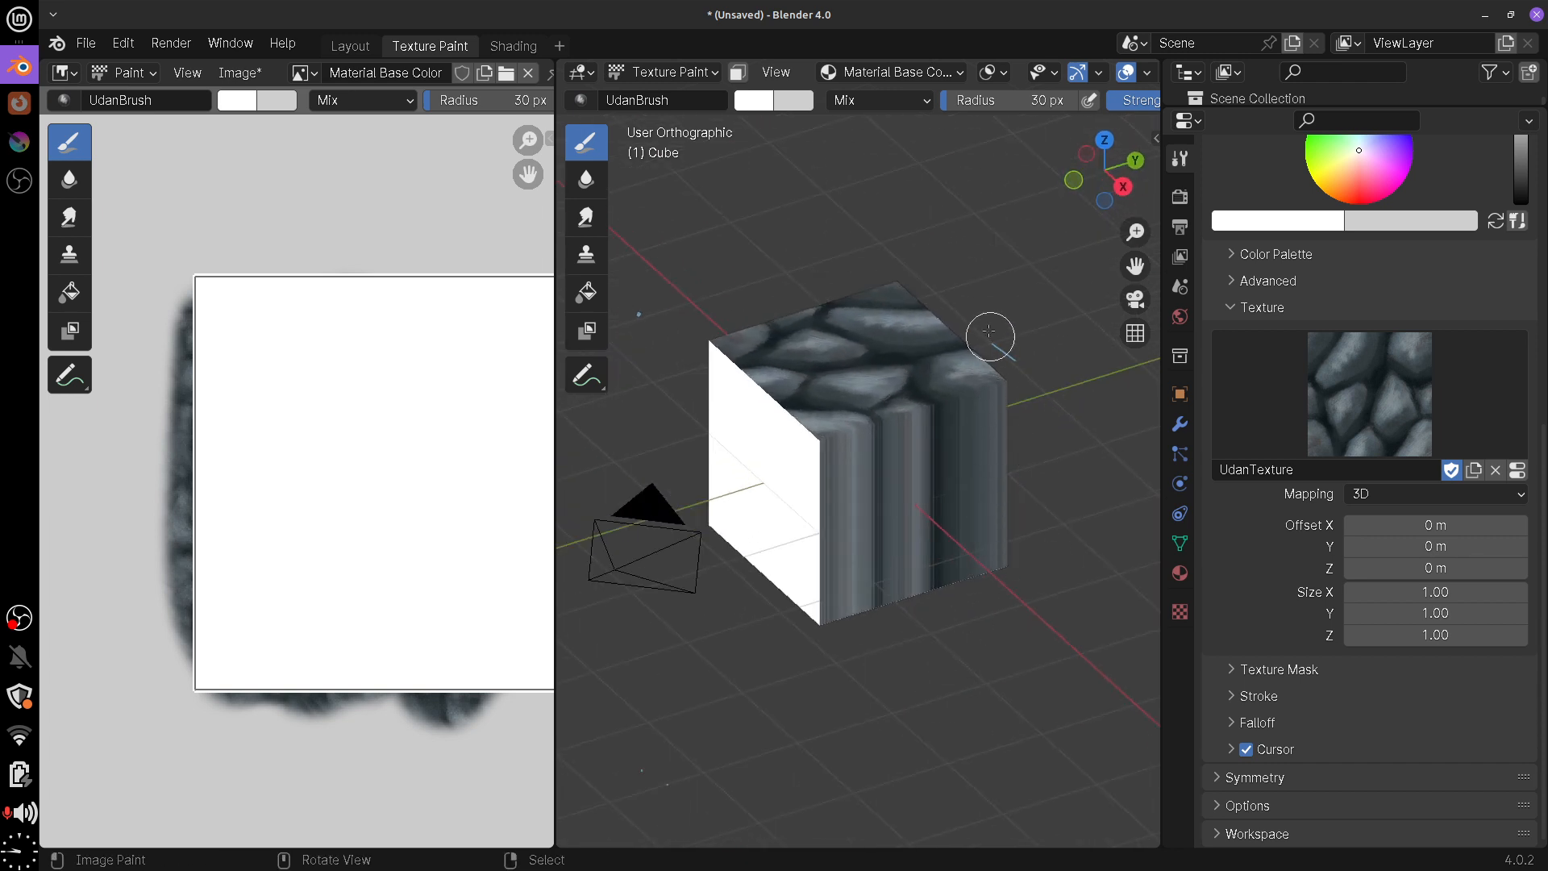
# Set the brush texture mapping to Random and paint over the cube's white faces and the square in the texture image
pyautogui.click(1404, 504)
pyautogui.click(1401, 595)
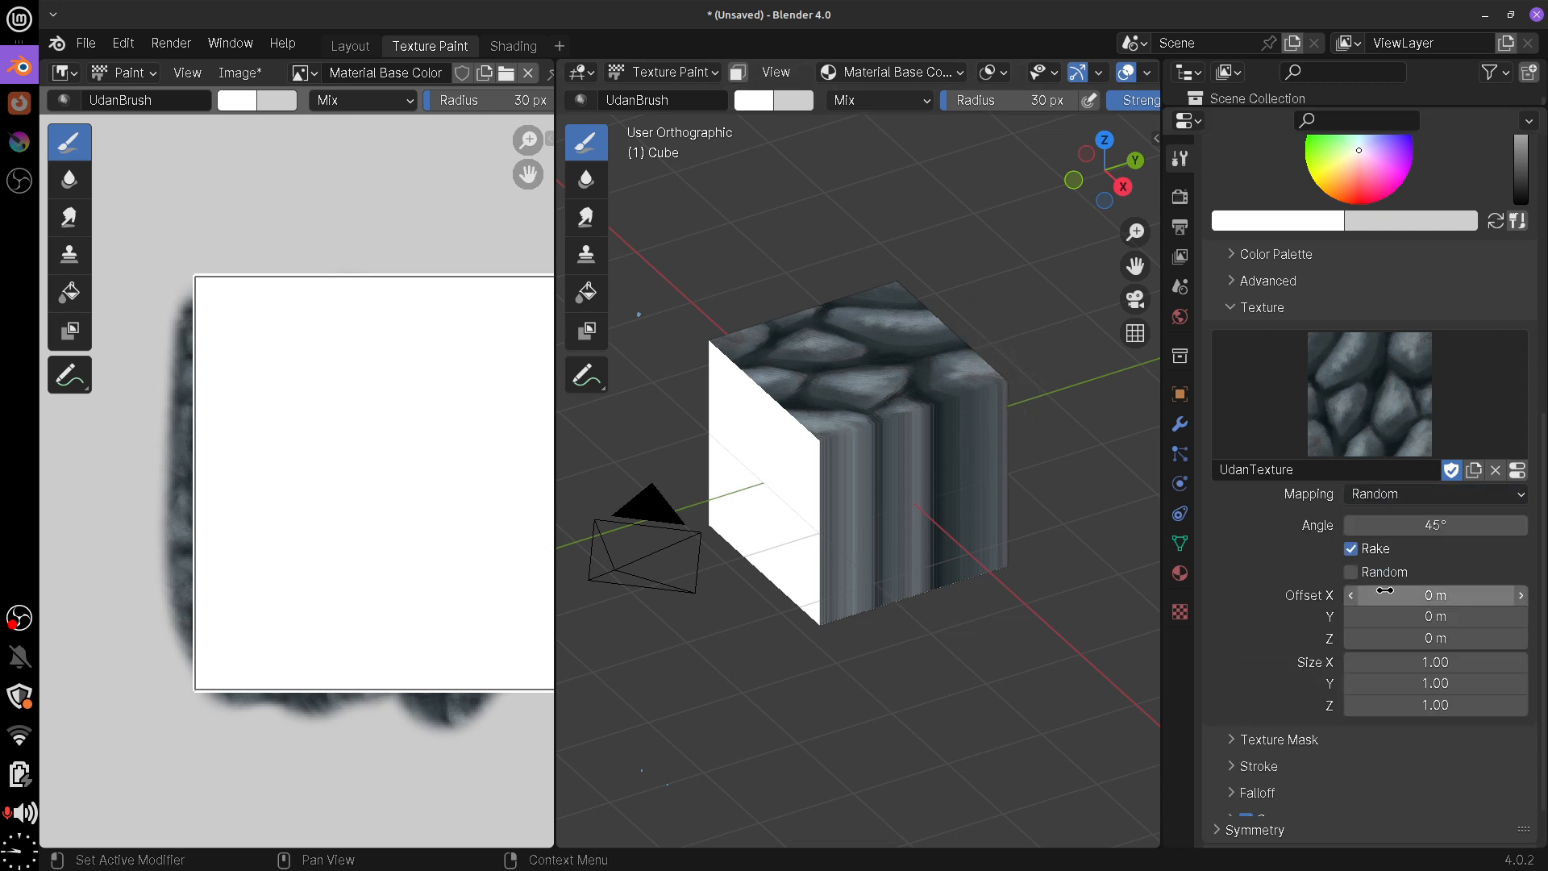
pyautogui.moveTo(802, 597); pyautogui.dragTo(1041, 492, button='middle')
pyautogui.moveTo(863, 422)
pyautogui.mouseDown()
pyautogui.moveTo(863, 534)
pyautogui.moveTo(794, 563)
pyautogui.moveTo(939, 516)
pyautogui.moveTo(855, 404)
pyautogui.moveTo(758, 500)
pyautogui.moveTo(898, 589)
pyautogui.moveTo(992, 499)
pyautogui.moveTo(995, 387)
pyautogui.moveTo(806, 354)
pyautogui.moveTo(730, 557)
pyautogui.moveTo(917, 549)
pyautogui.mouseUp()
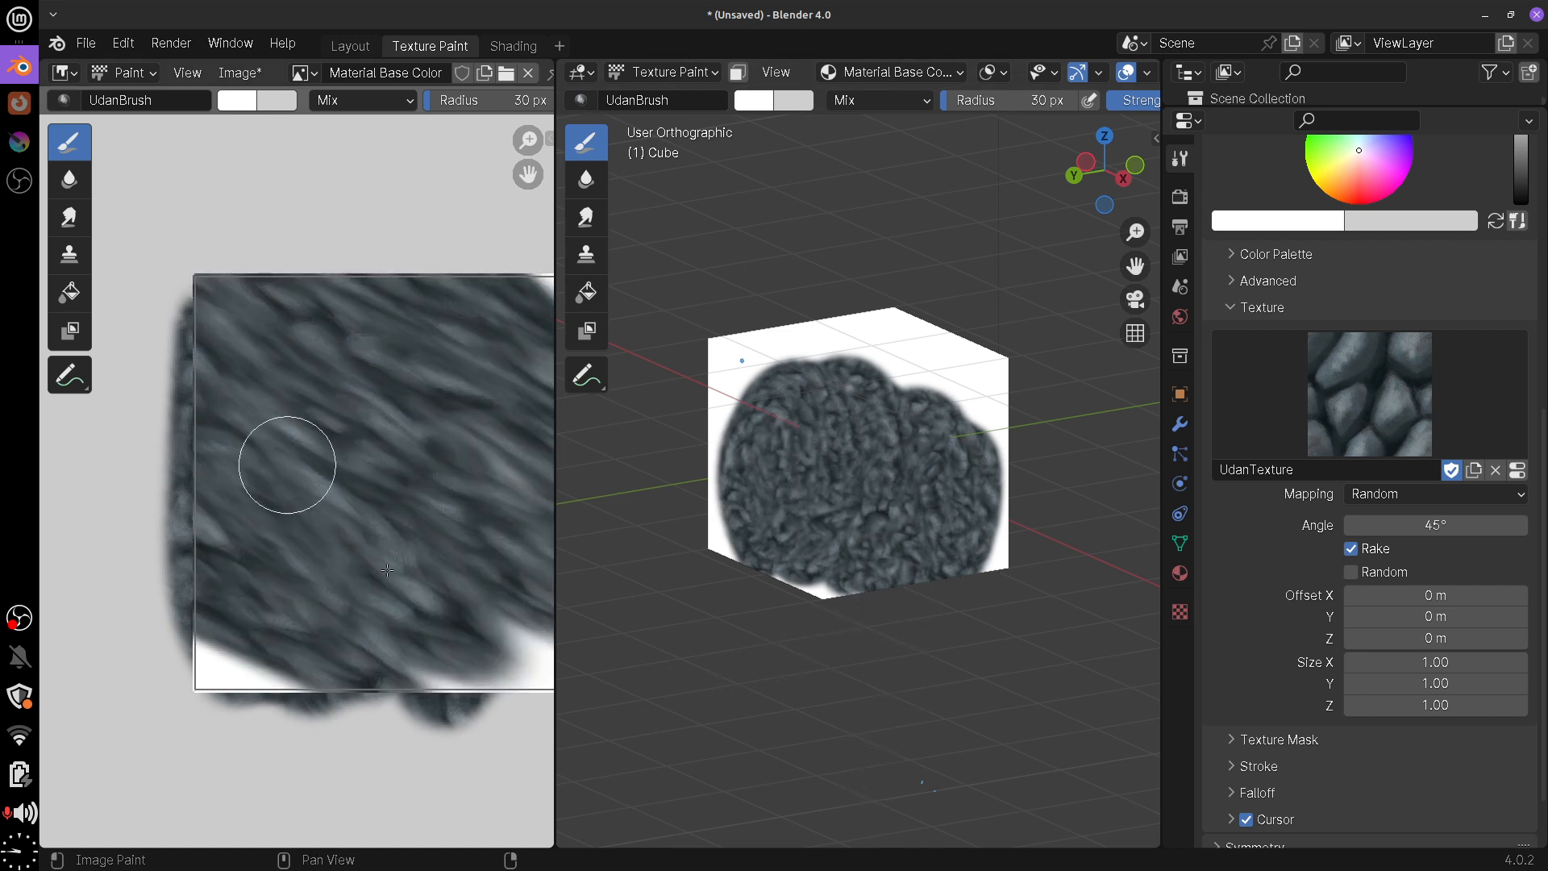
pyautogui.moveTo(508, 709); pyautogui.dragTo(386, 730, button='middle')
pyautogui.moveTo(939, 580)
pyautogui.mouseDown(button='middle')
pyautogui.moveTo(1028, 562)
pyautogui.moveTo(846, 681)
pyautogui.moveTo(917, 686)
pyautogui.moveTo(899, 681)
pyautogui.mouseUp(button='middle')
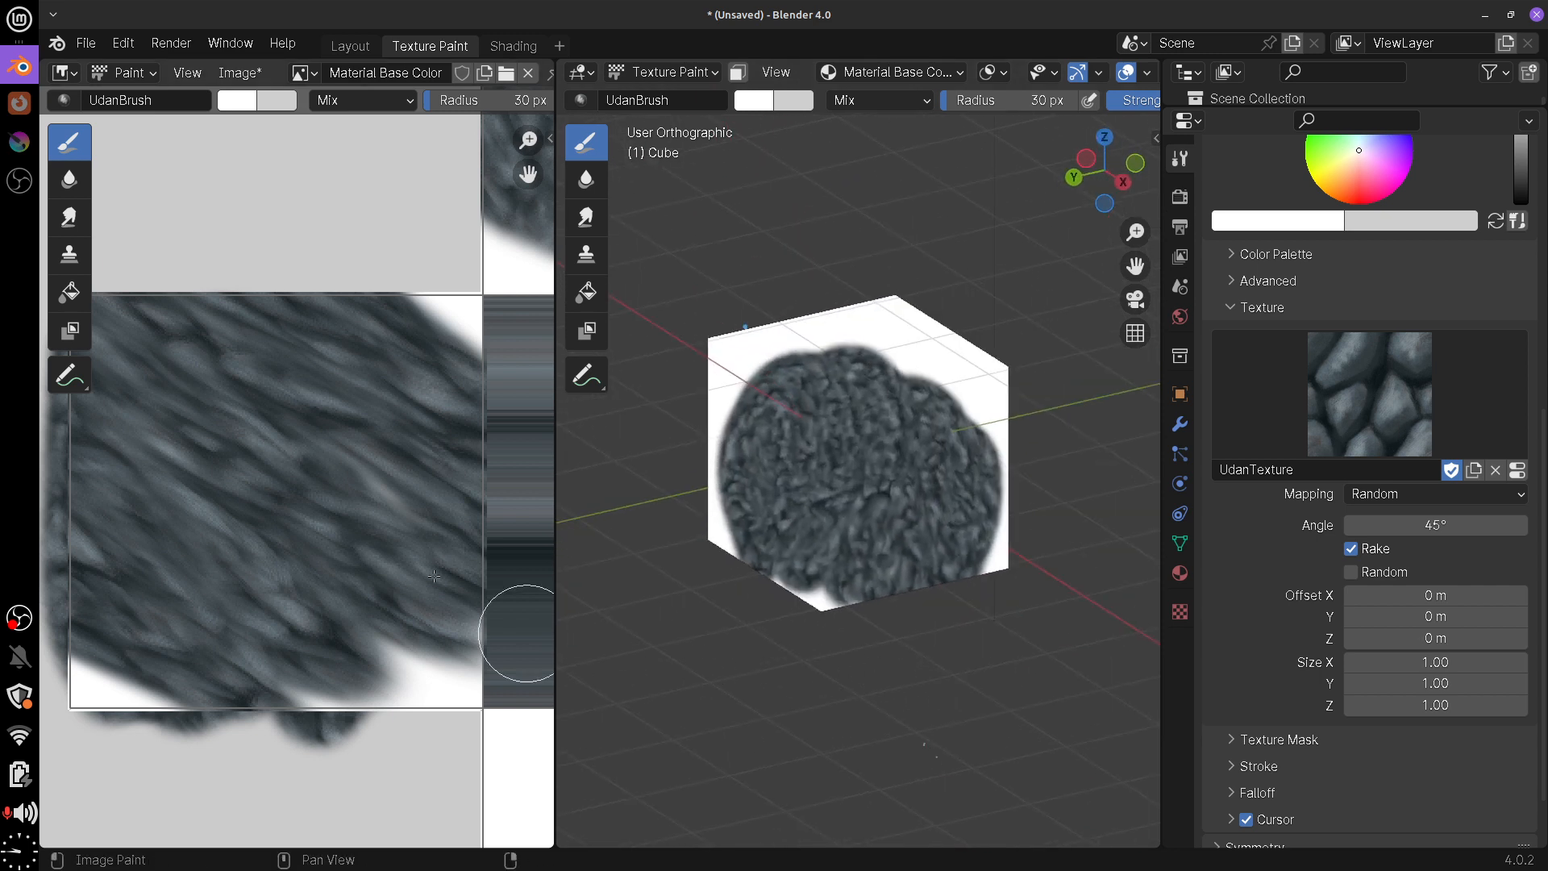
pyautogui.moveTo(91, 683)
pyautogui.mouseDown()
pyautogui.moveTo(191, 708)
pyautogui.moveTo(356, 656)
pyautogui.moveTo(439, 564)
pyautogui.moveTo(376, 403)
pyautogui.moveTo(218, 524)
pyautogui.moveTo(166, 452)
pyautogui.moveTo(112, 563)
pyautogui.moveTo(197, 667)
pyautogui.mouseUp()
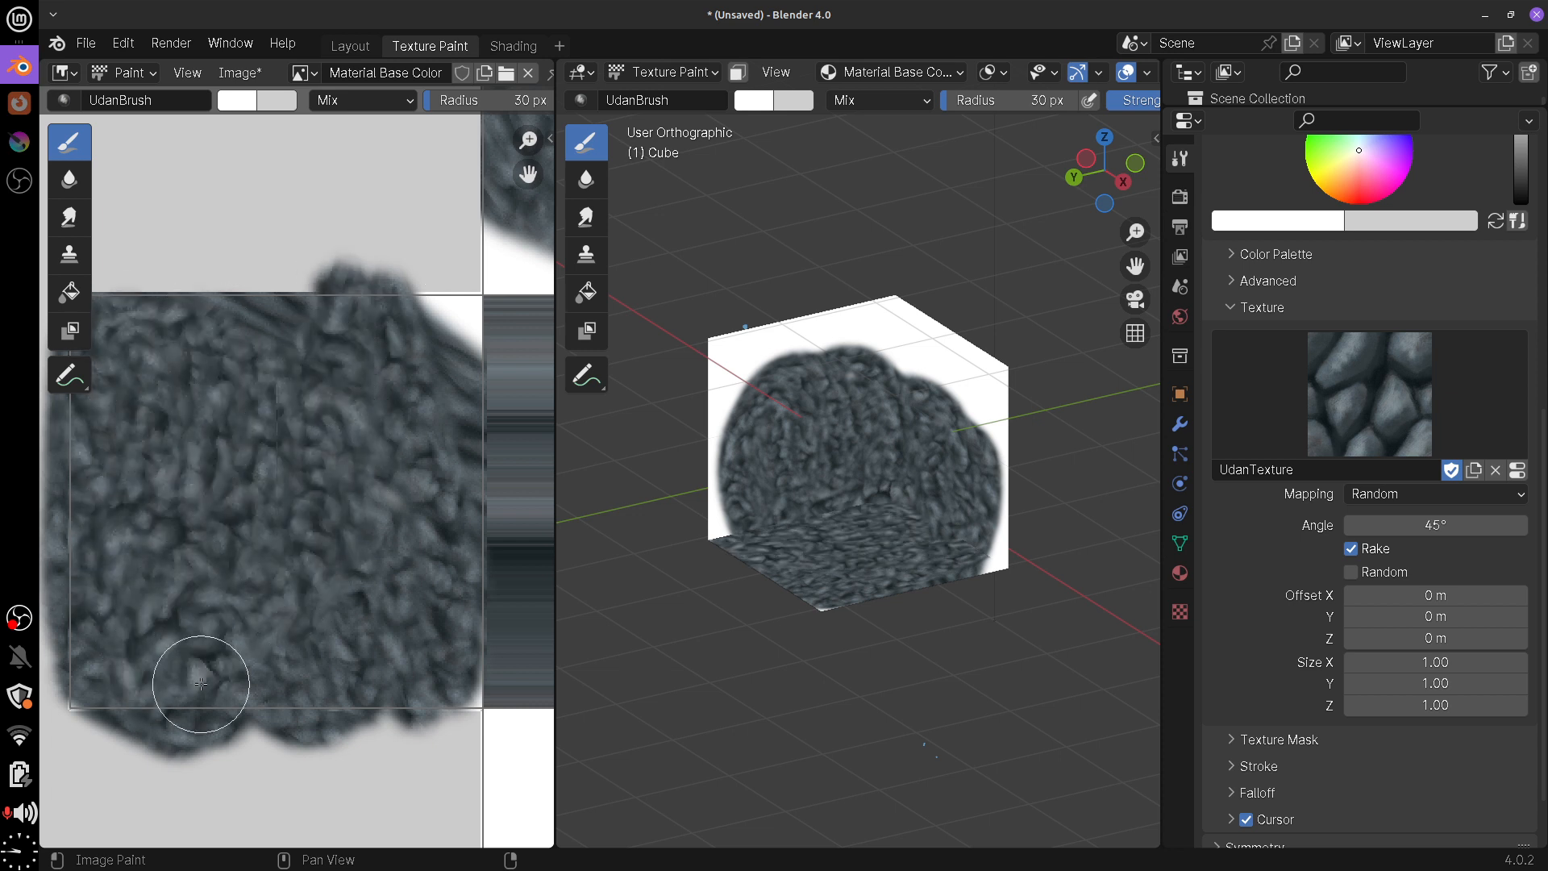
# Fill the whole cube with white using the Fill tool, and return to UdanBrush
pyautogui.moveTo(891, 674)
pyautogui.mouseDown(button='middle')
pyautogui.moveTo(848, 787)
pyautogui.moveTo(795, 733)
pyautogui.moveTo(857, 718)
pyautogui.mouseUp(button='middle')
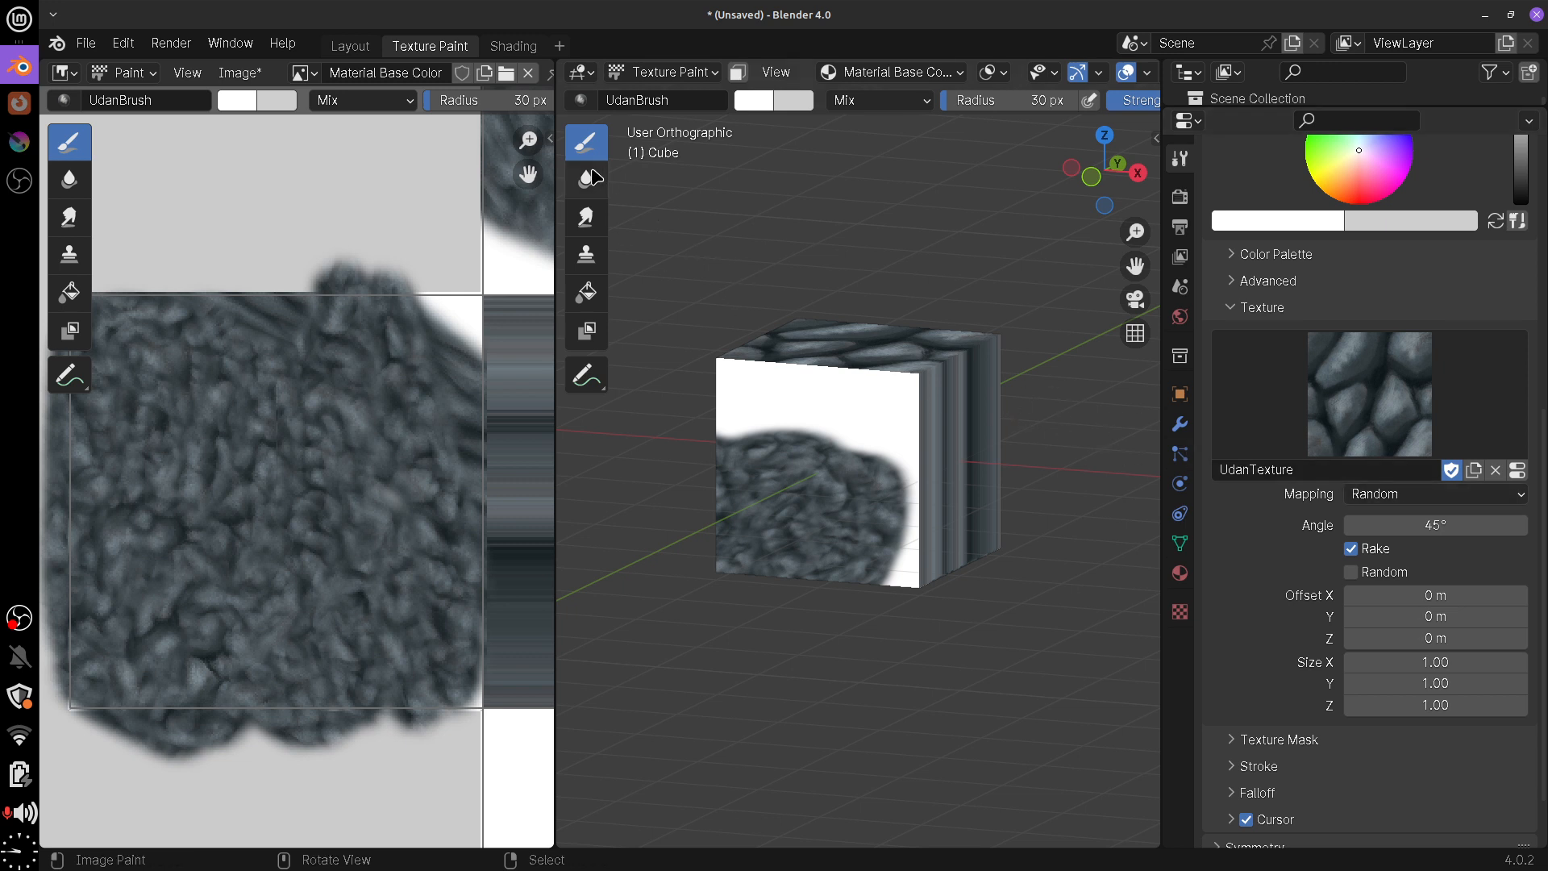
pyautogui.click(594, 300)
pyautogui.click(865, 653)
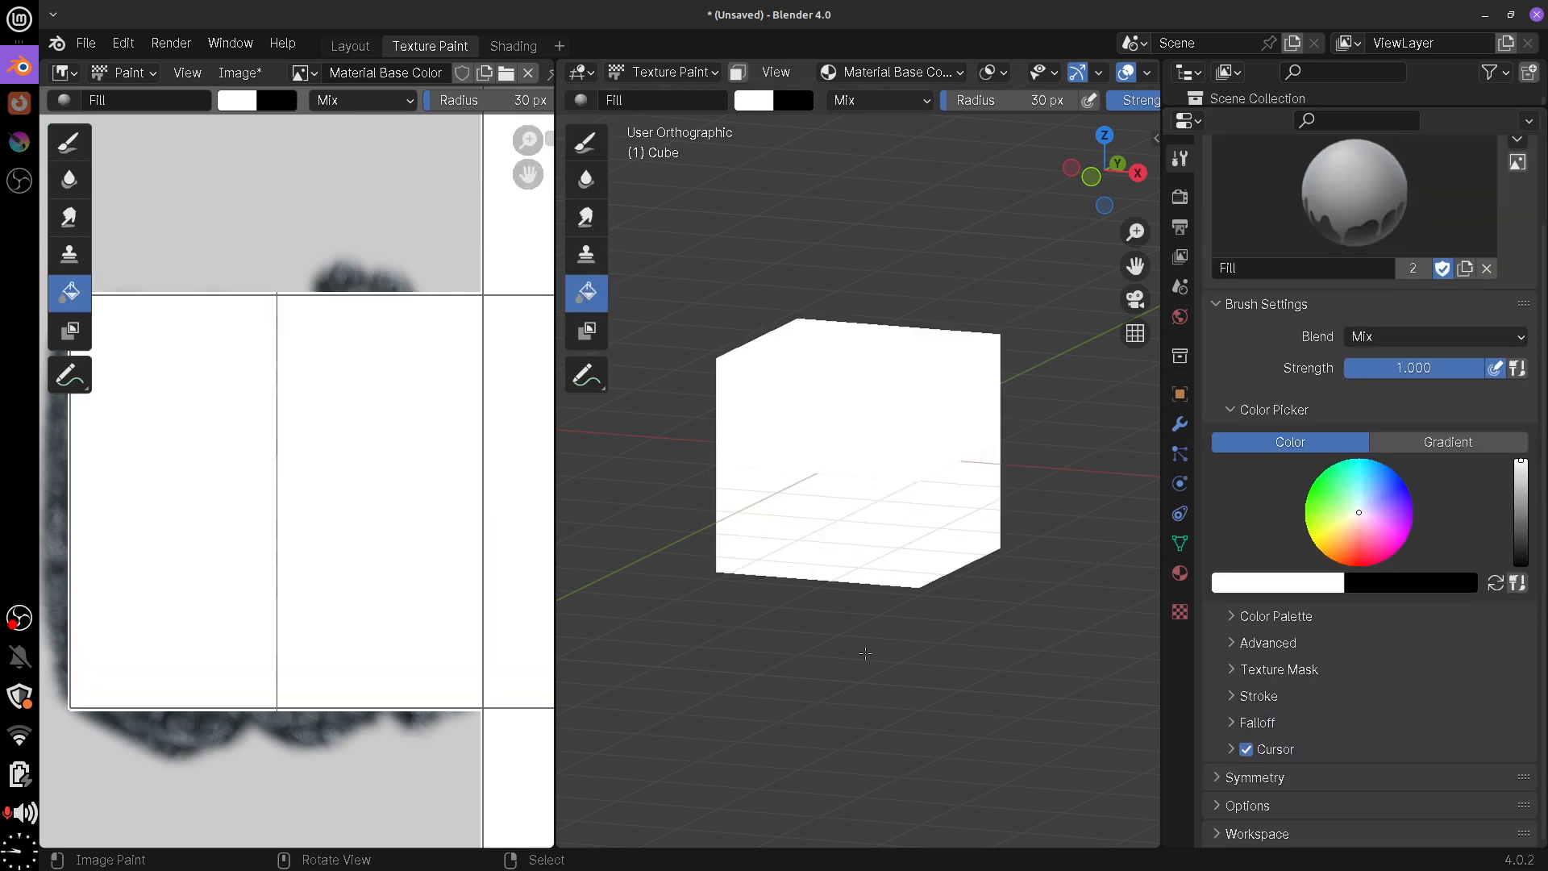
pyautogui.click(589, 145)
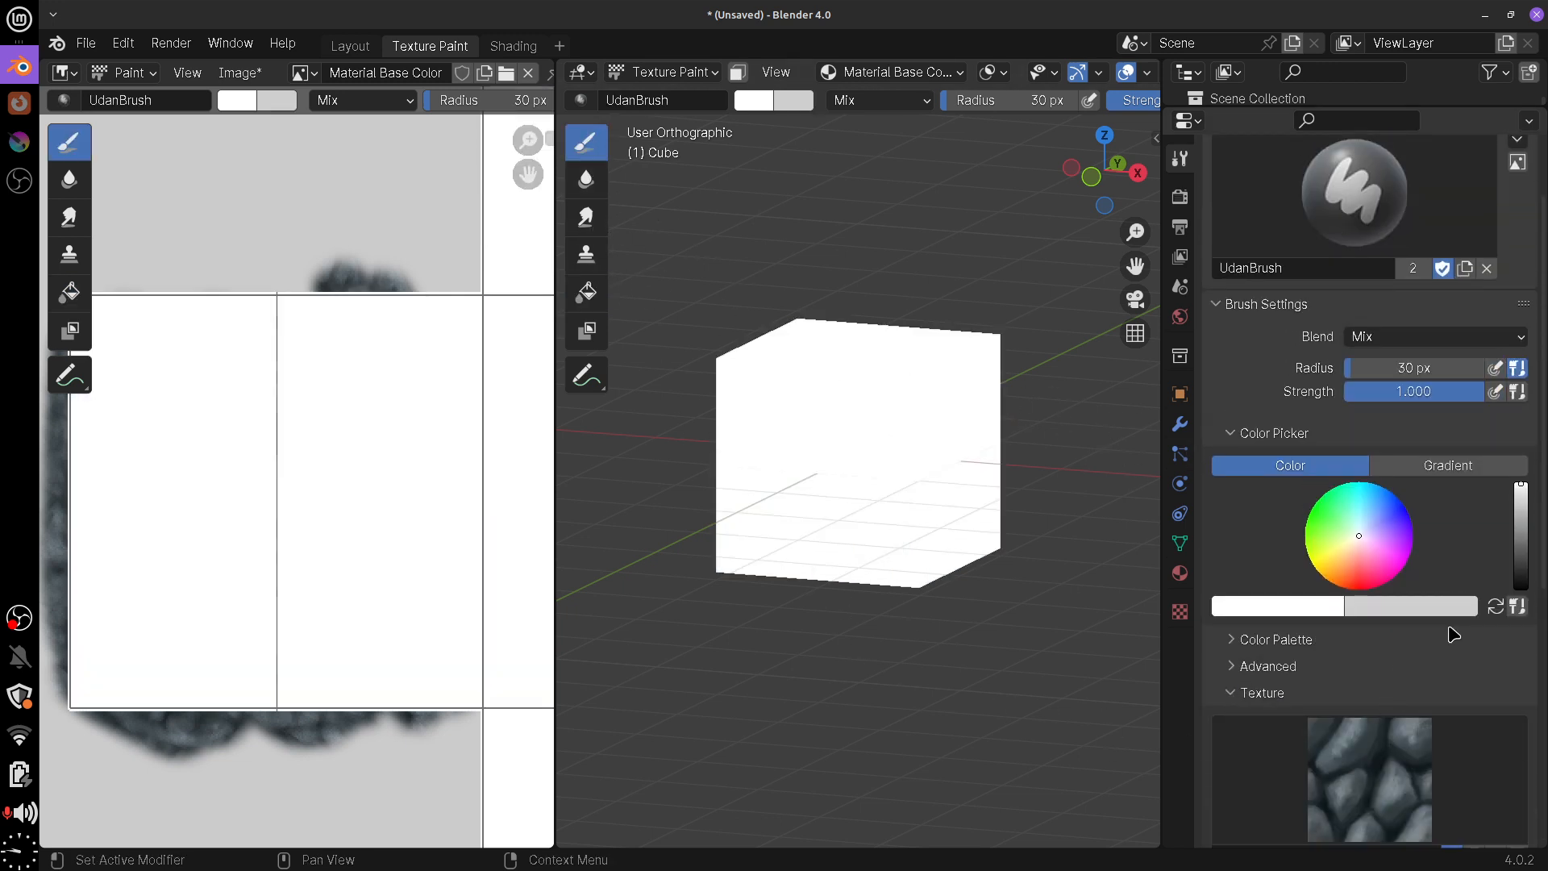
# Set the brush texture mapping to Stencil and its angle to 0°
pyautogui.scroll(-8, 1443, 434)
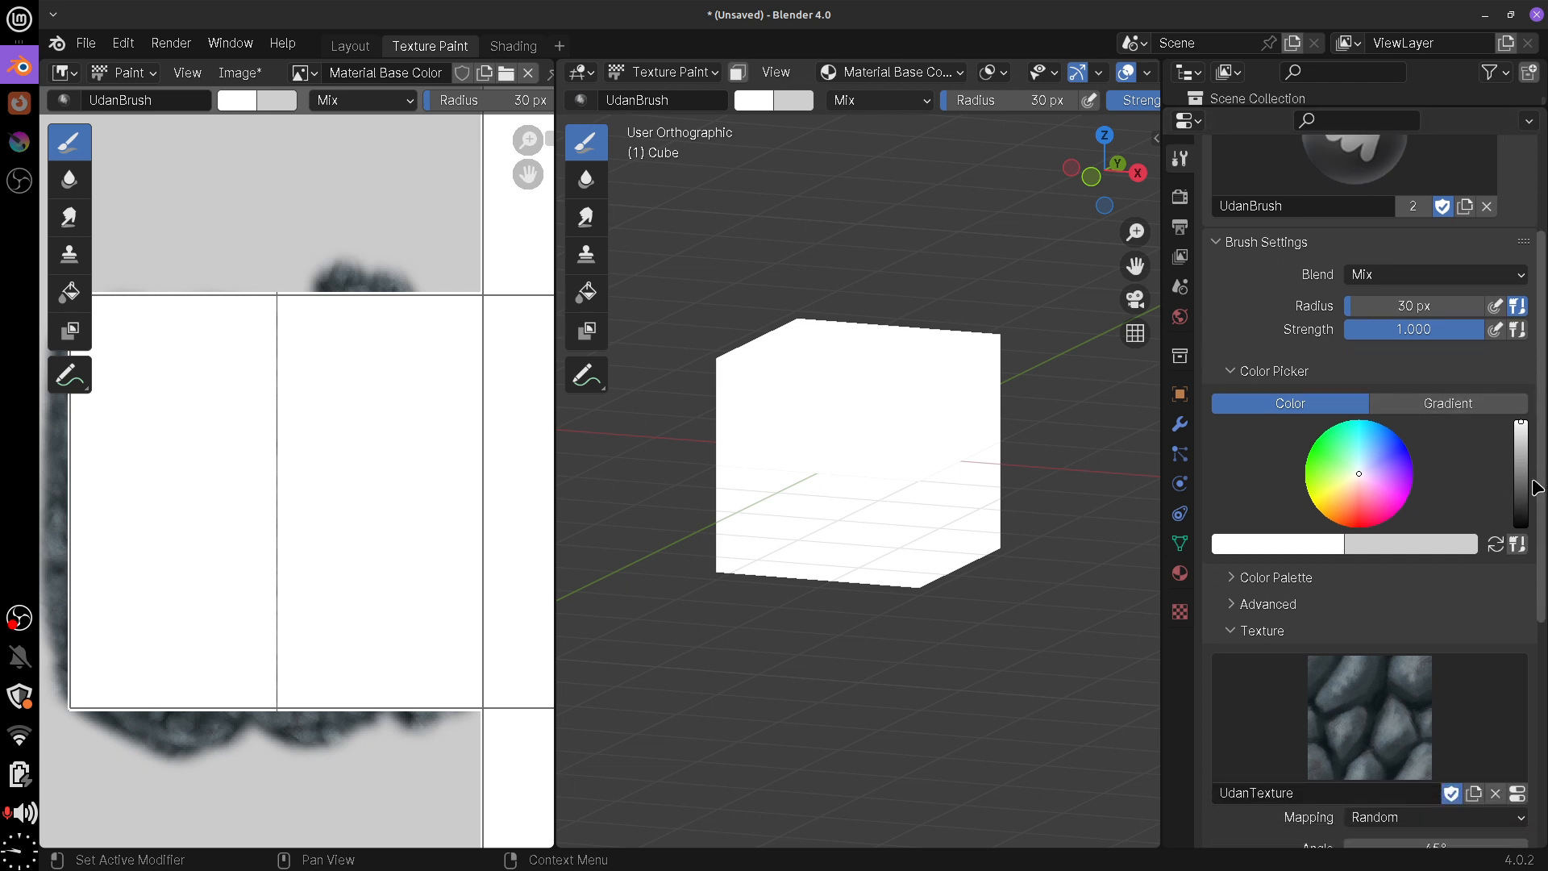
pyautogui.click(1416, 434)
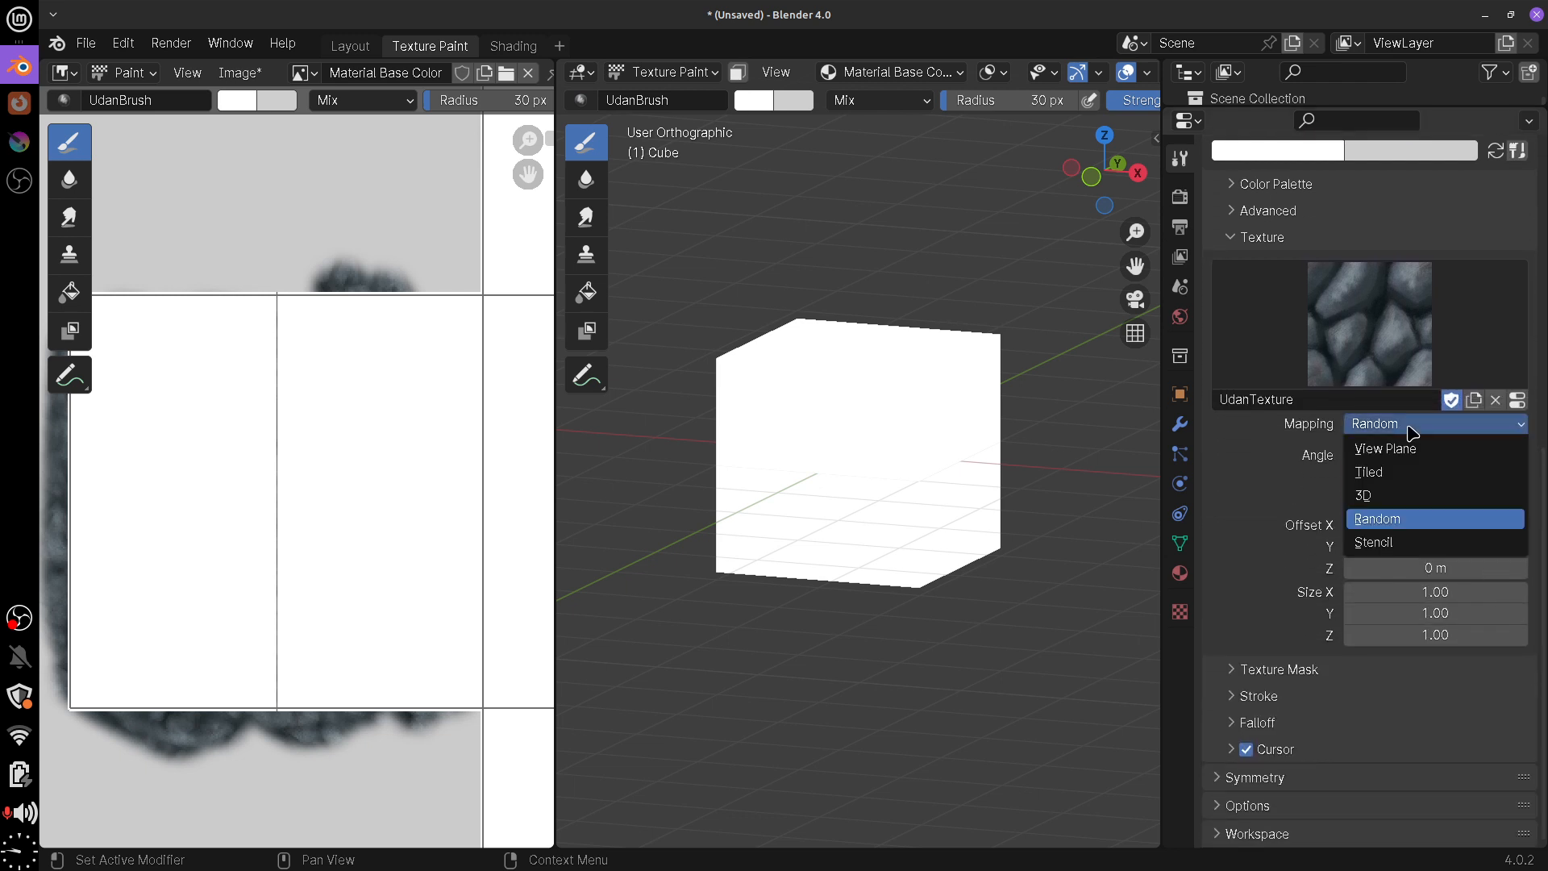
pyautogui.click(1402, 543)
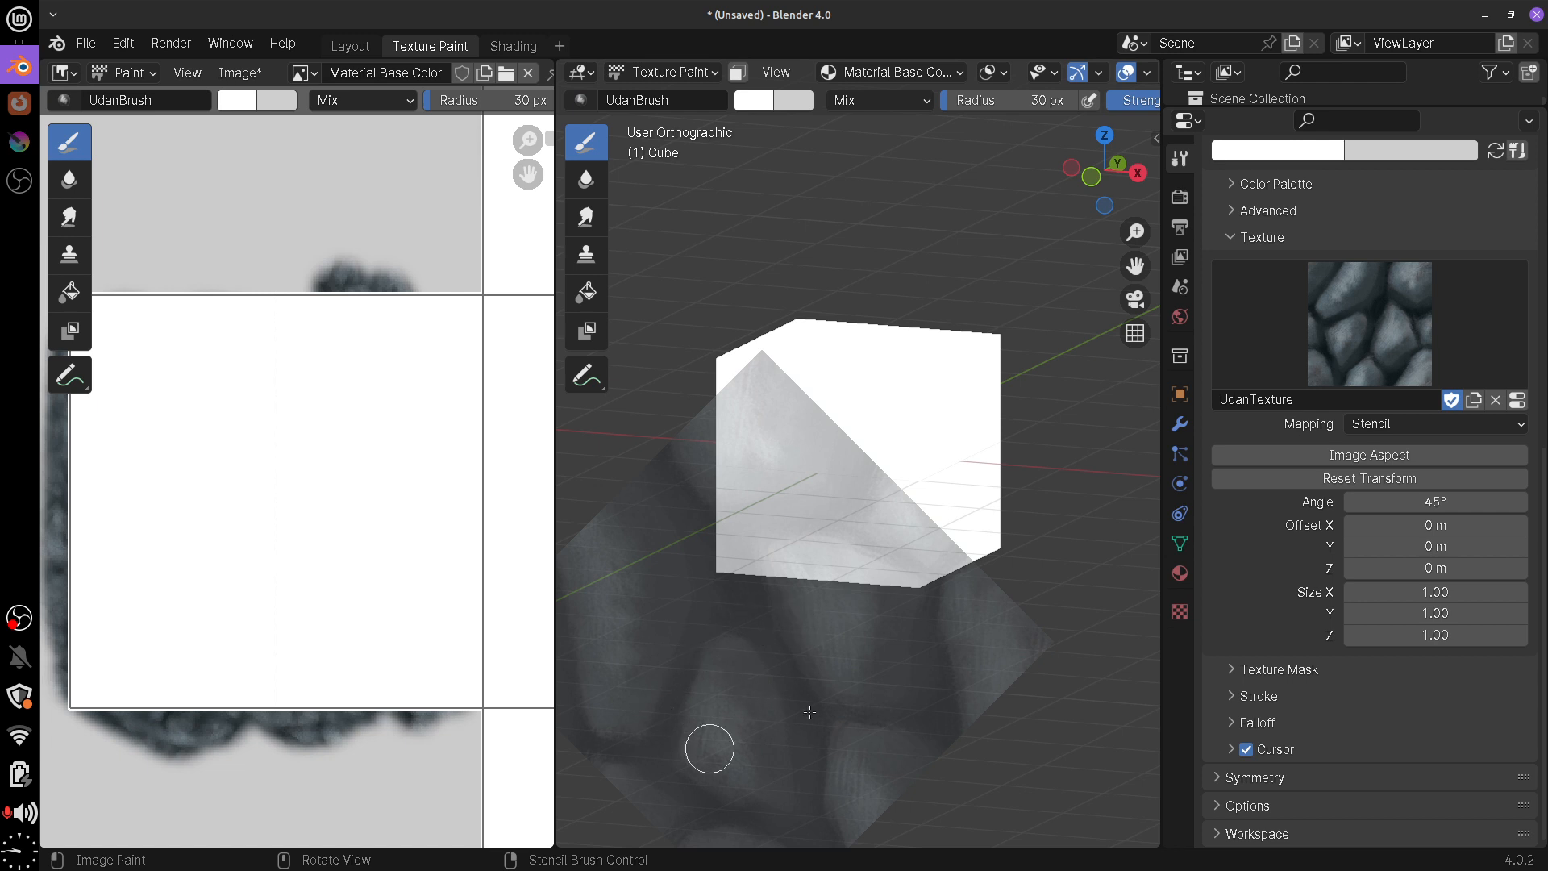
pyautogui.click(1437, 502)
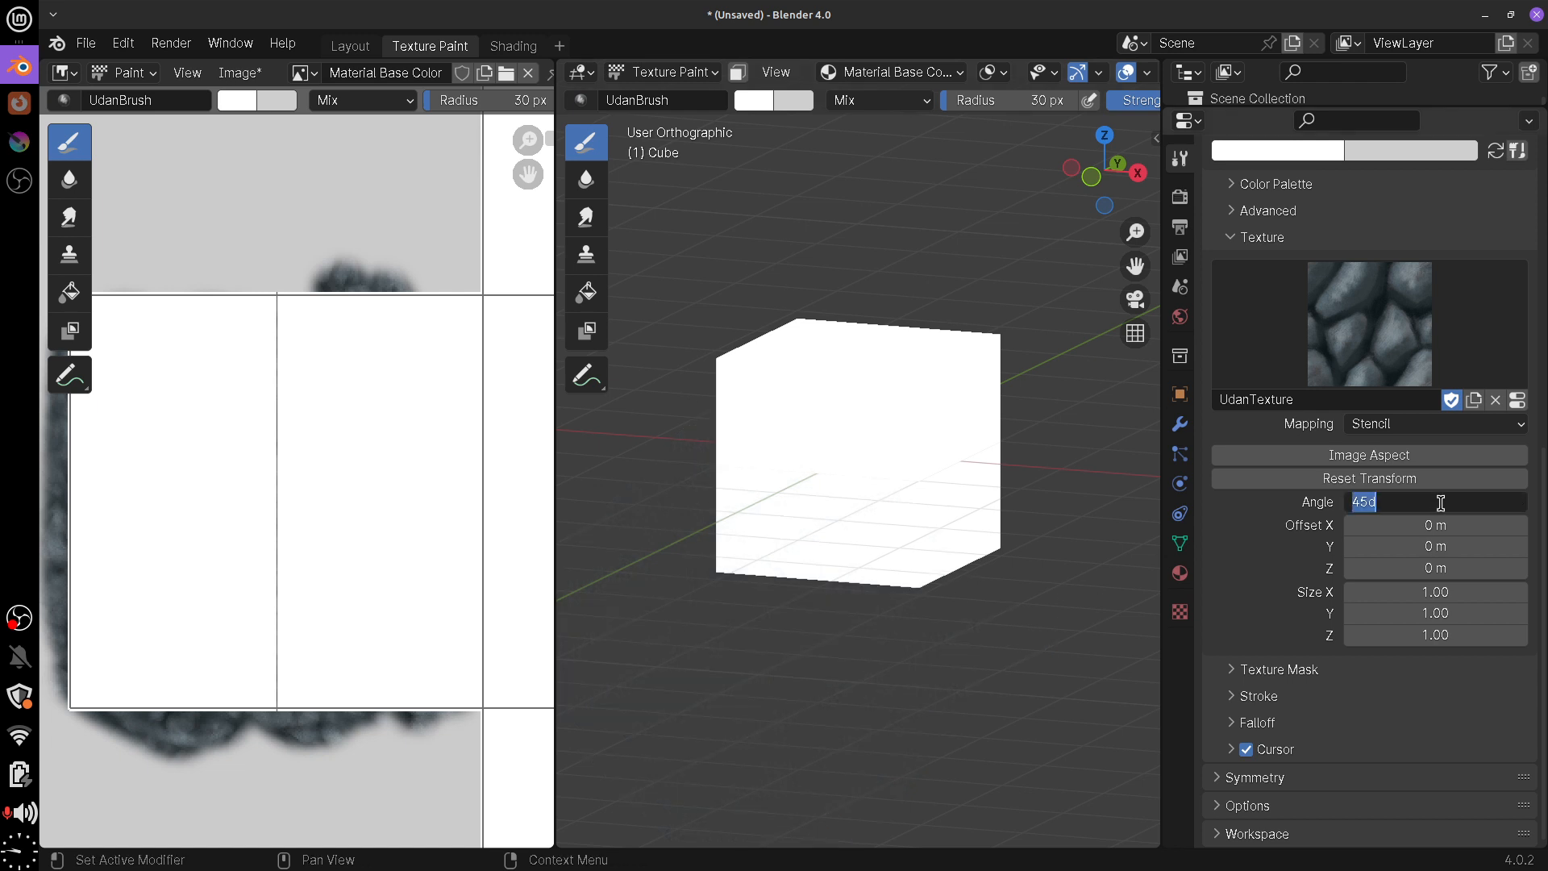
pyautogui.write('0')
pyautogui.press('Return')
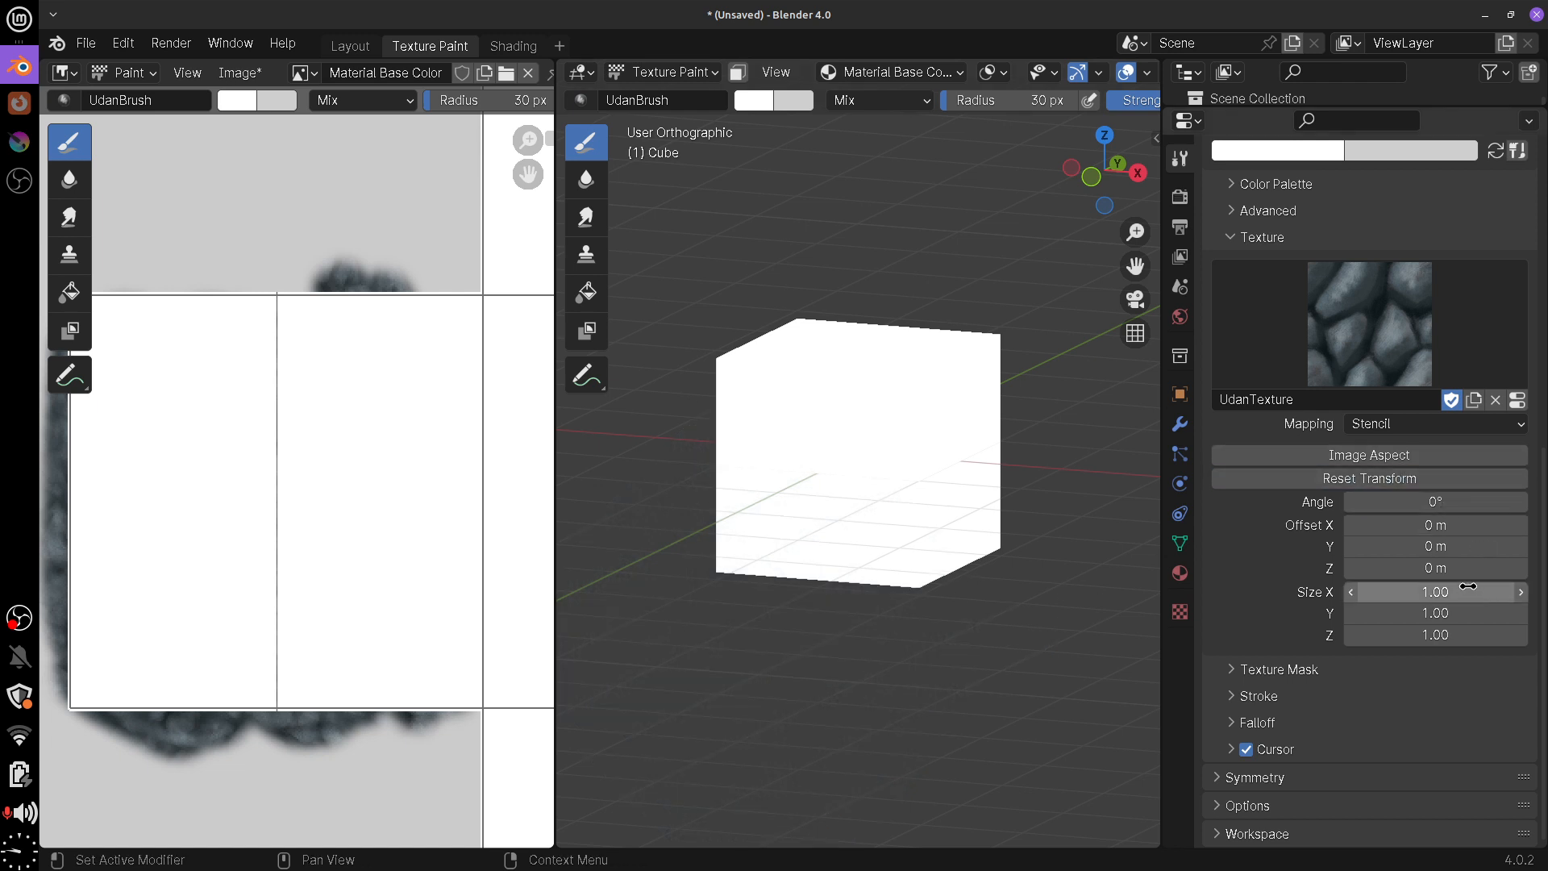
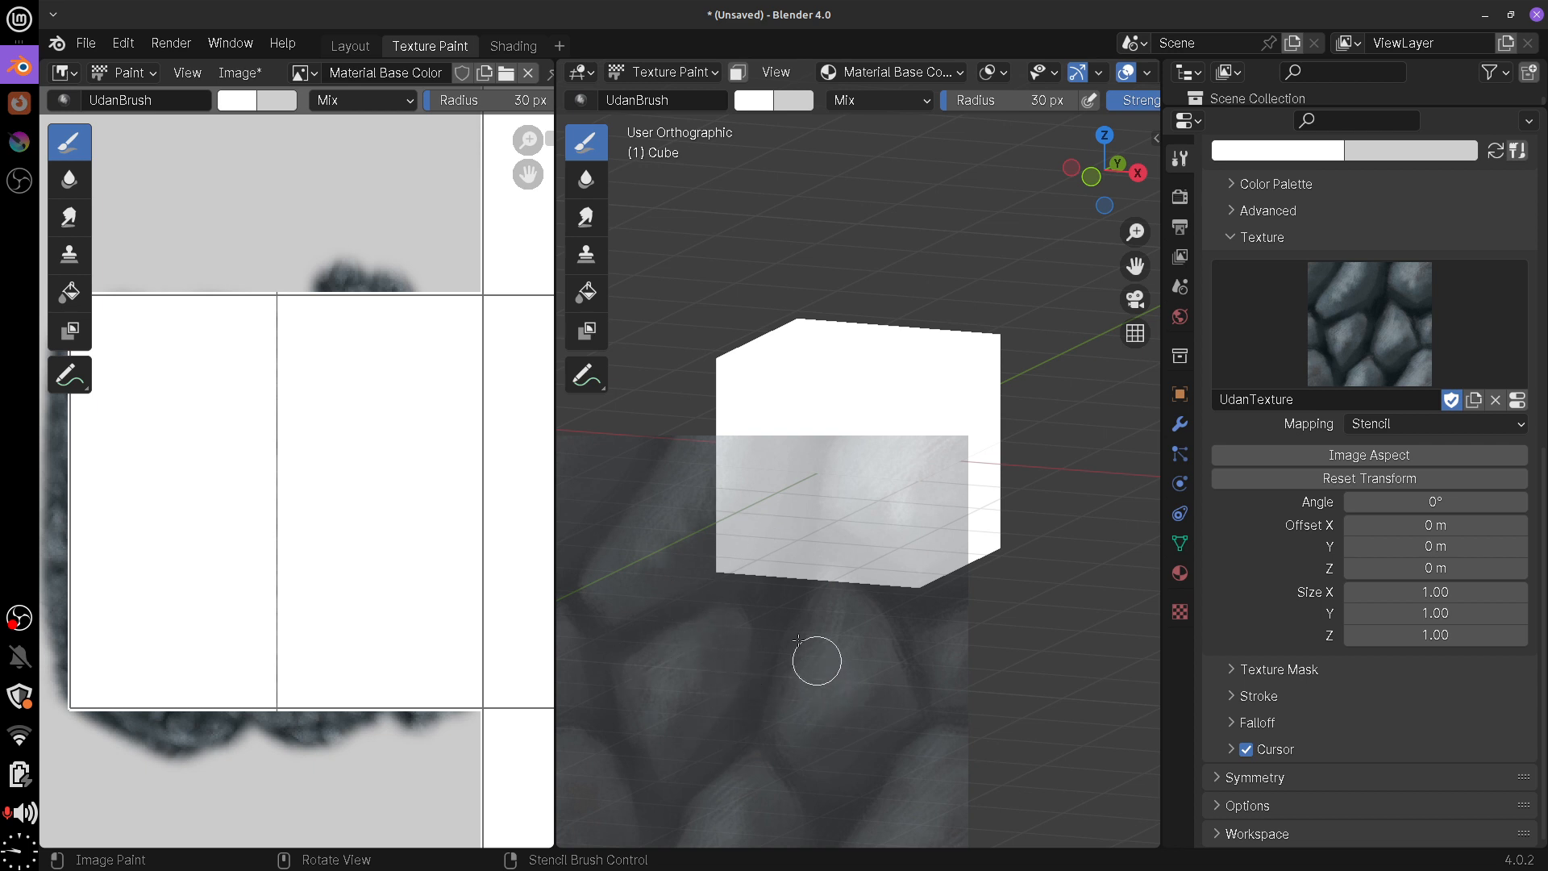
# Center the stencil over the cube, shrink it to roughly the cube's size, and rotate it to 358°
pyautogui.moveTo(764, 655); pyautogui.dragTo(893, 537, button='right')
pyautogui.moveTo(924, 420); pyautogui.dragTo(863, 459, button='right')
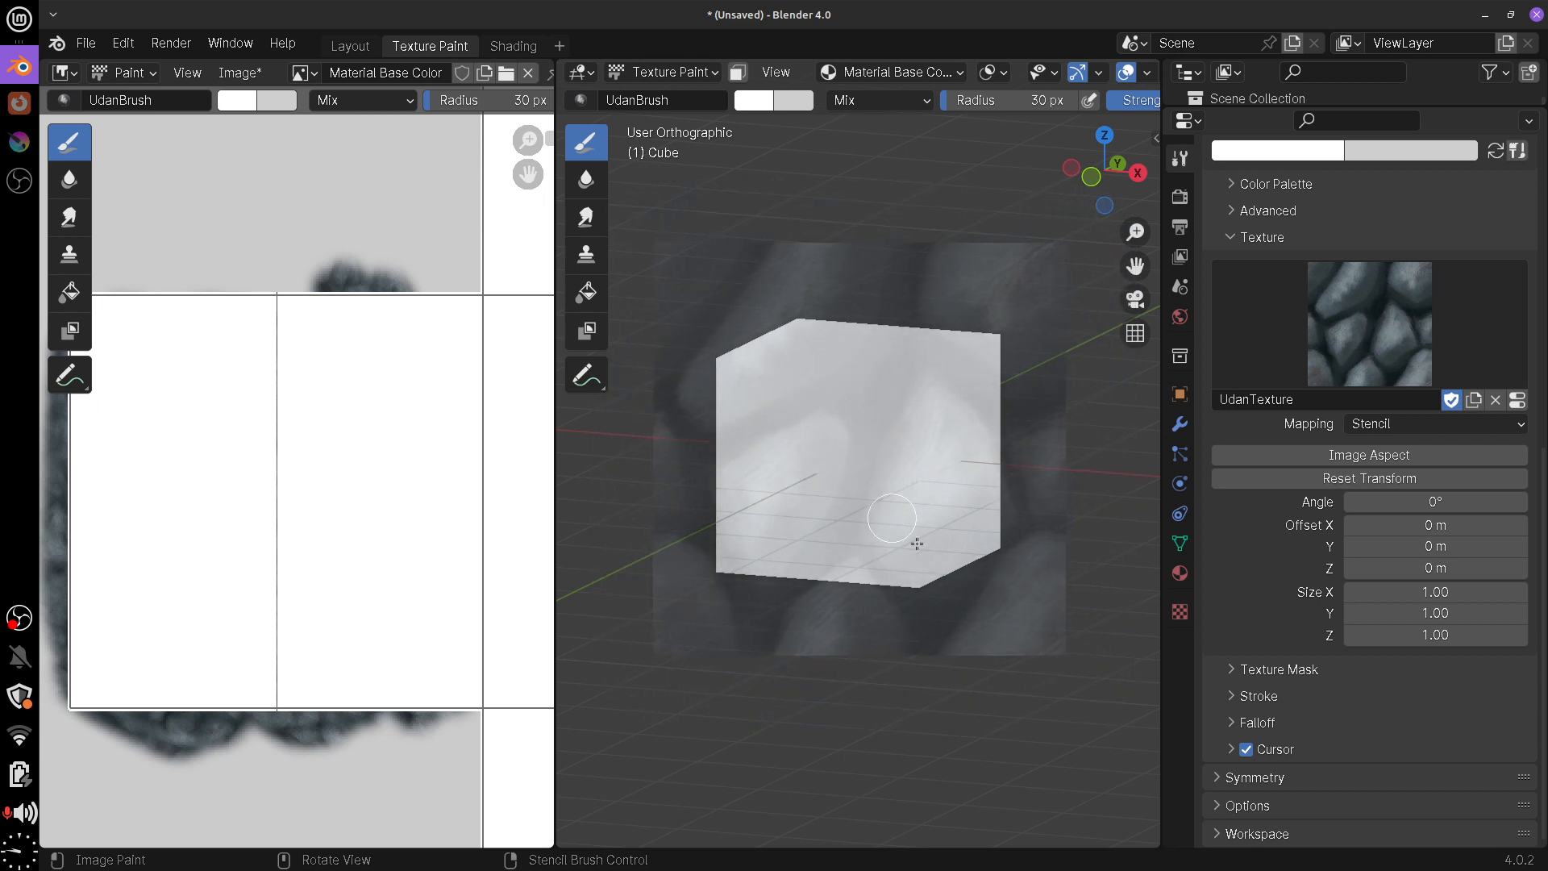
pyautogui.keyDown('shift'); pyautogui.moveTo(949, 546); pyautogui.dragTo(933, 518, button='right'); pyautogui.keyUp('shift')
pyautogui.moveTo(932, 517)
pyautogui.mouseDown()
pyautogui.moveTo(916, 511)
pyautogui.moveTo(940, 522)
pyautogui.mouseUp()
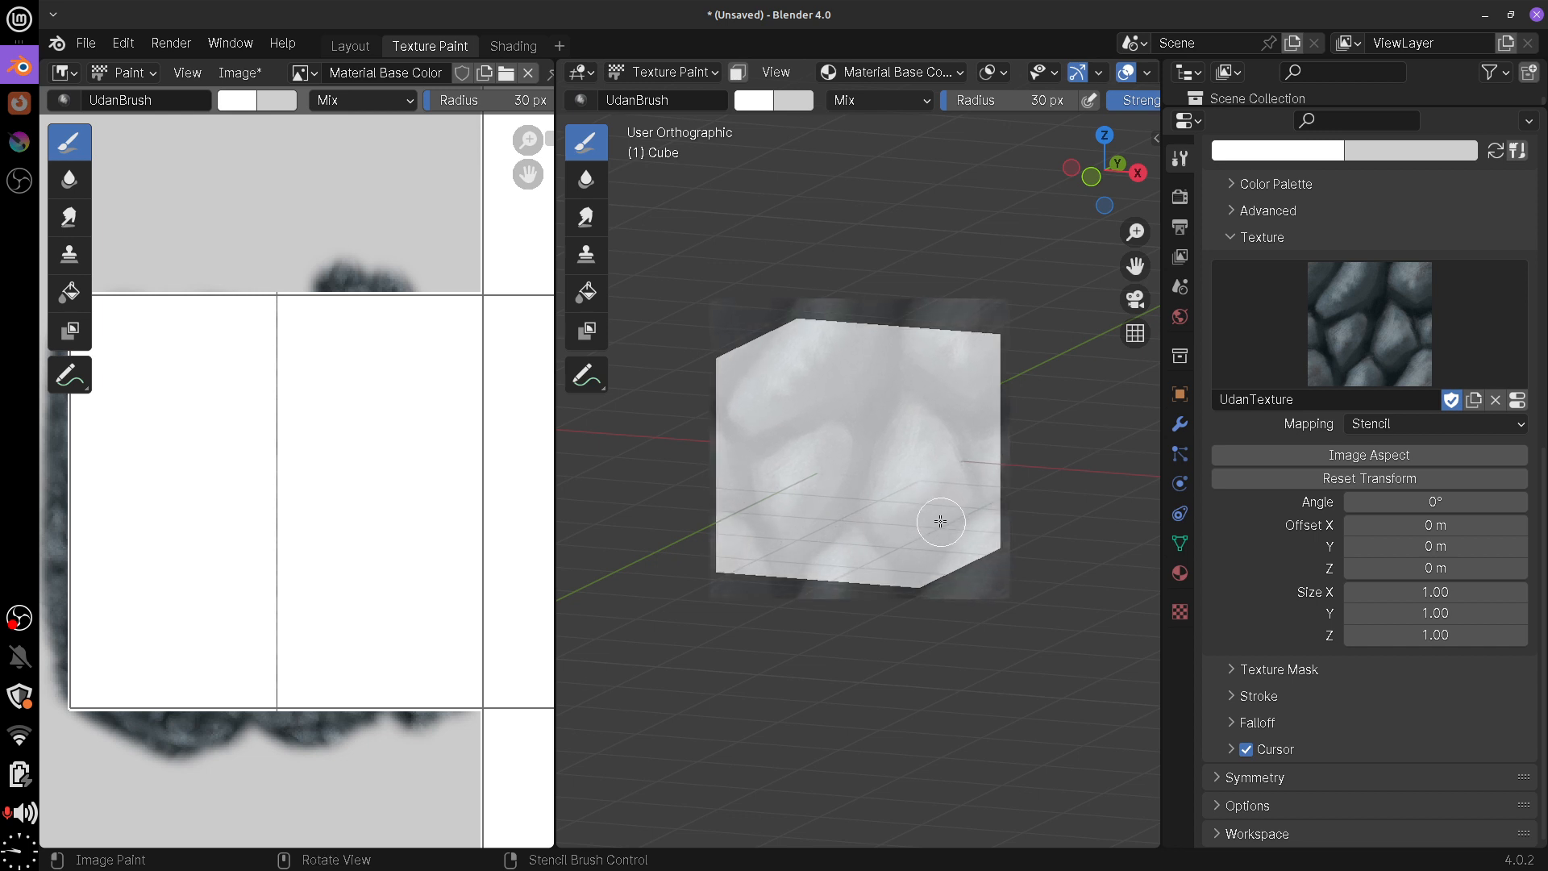
pyautogui.keyDown('ctrl'); pyautogui.moveTo(954, 543); pyautogui.dragTo(951, 601, button='right'); pyautogui.keyUp('ctrl')
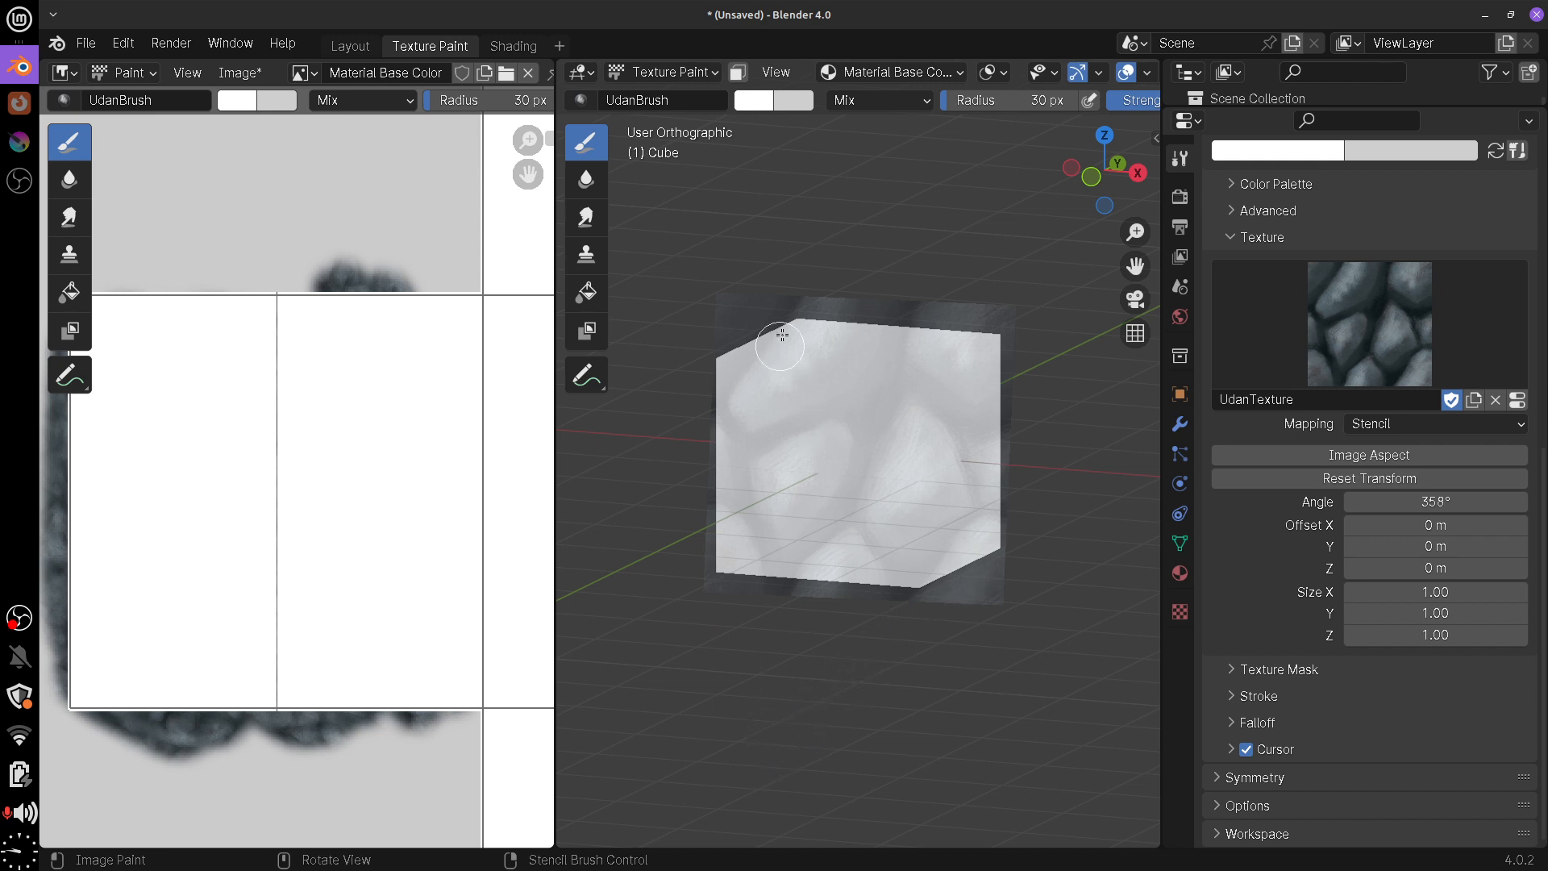
# Paint the rock pattern through the stencil across all visible faces of the cube
pyautogui.moveTo(792, 326)
pyautogui.mouseDown()
pyautogui.moveTo(767, 328)
pyautogui.moveTo(715, 397)
pyautogui.moveTo(874, 317)
pyautogui.moveTo(927, 332)
pyautogui.moveTo(764, 454)
pyautogui.moveTo(1006, 359)
pyautogui.moveTo(847, 467)
pyautogui.moveTo(951, 506)
pyautogui.moveTo(884, 594)
pyautogui.moveTo(940, 540)
pyautogui.moveTo(905, 476)
pyautogui.moveTo(1002, 414)
pyautogui.moveTo(1014, 327)
pyautogui.mouseUp()
pyautogui.moveTo(773, 368)
pyautogui.mouseDown()
pyautogui.moveTo(736, 424)
pyautogui.moveTo(847, 608)
pyautogui.moveTo(817, 589)
pyautogui.mouseUp()
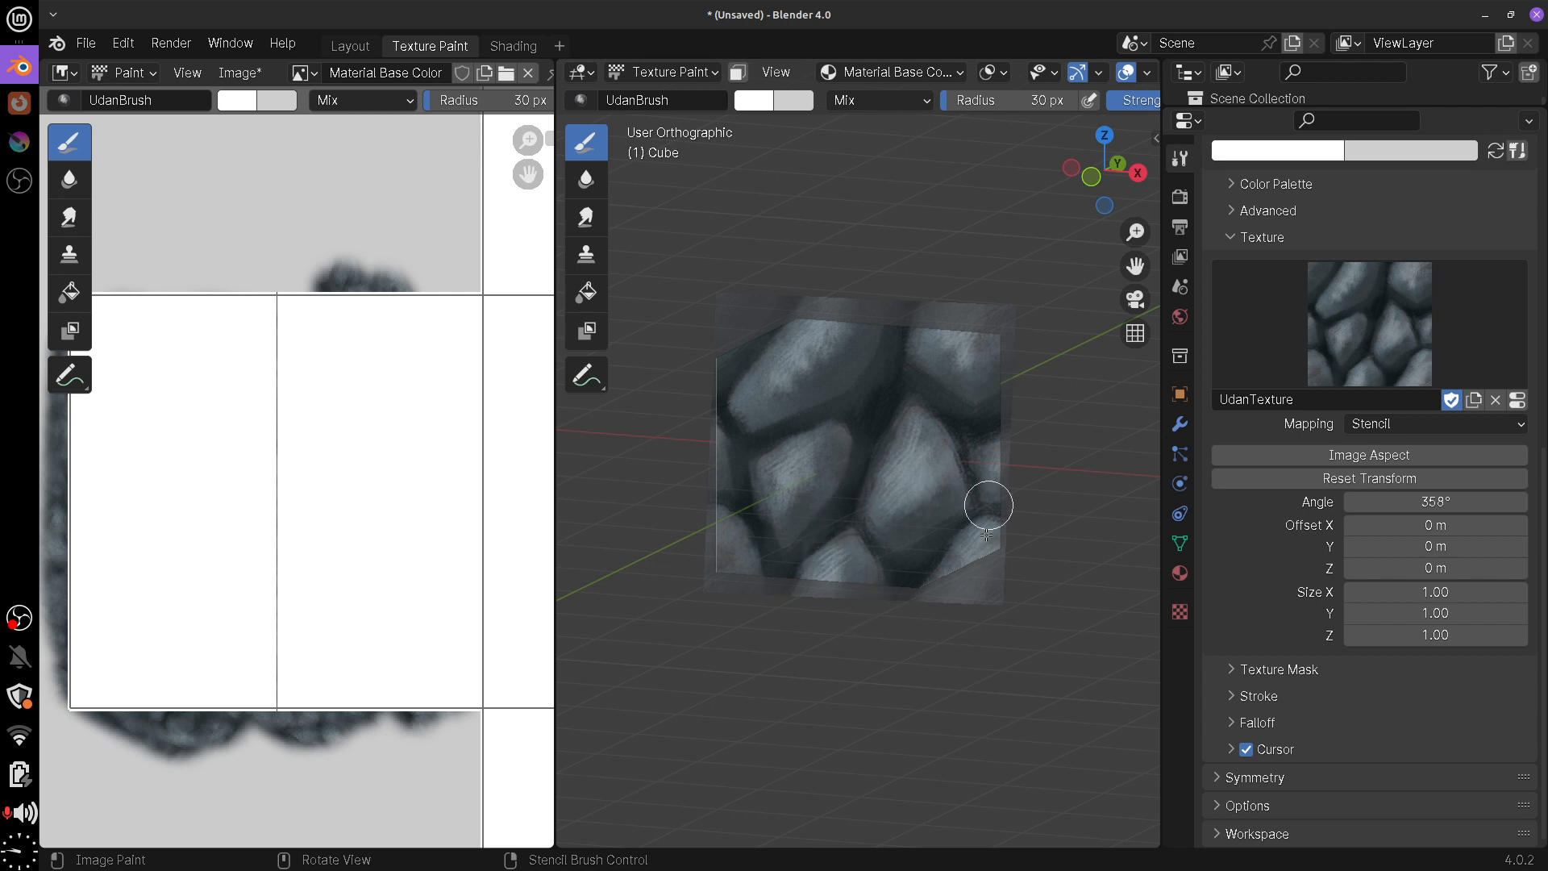
pyautogui.moveTo(996, 482); pyautogui.dragTo(952, 557)
# Move the stencil onto the cube's underside, shrink it to fit inside the face, and paint the rock pattern through it
pyautogui.moveTo(920, 533)
pyautogui.mouseDown(button='right')
pyautogui.moveTo(860, 505)
pyautogui.moveTo(754, 787)
pyautogui.mouseUp(button='right')
pyautogui.moveTo(950, 639)
pyautogui.mouseDown(button='middle')
pyautogui.moveTo(741, 608)
pyautogui.moveTo(774, 588)
pyautogui.moveTo(790, 661)
pyautogui.moveTo(802, 641)
pyautogui.moveTo(951, 639)
pyautogui.moveTo(960, 528)
pyautogui.mouseUp(button='middle')
pyautogui.moveTo(754, 737); pyautogui.dragTo(905, 526, button='right')
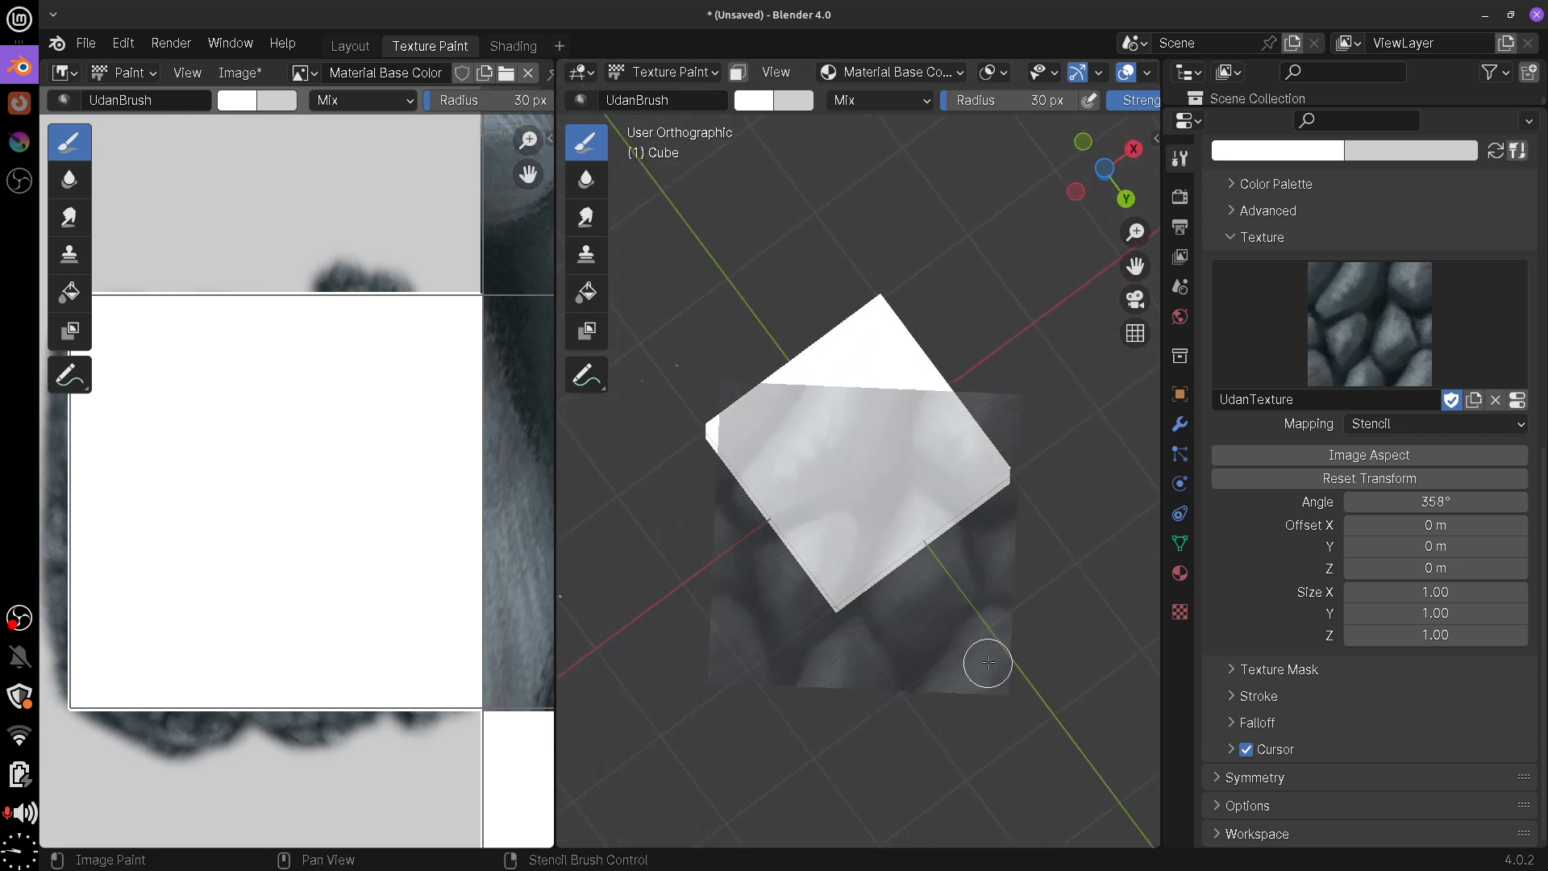
pyautogui.keyDown('shift'); pyautogui.moveTo(985, 663); pyautogui.dragTo(916, 602, button='right'); pyautogui.keyUp('shift')
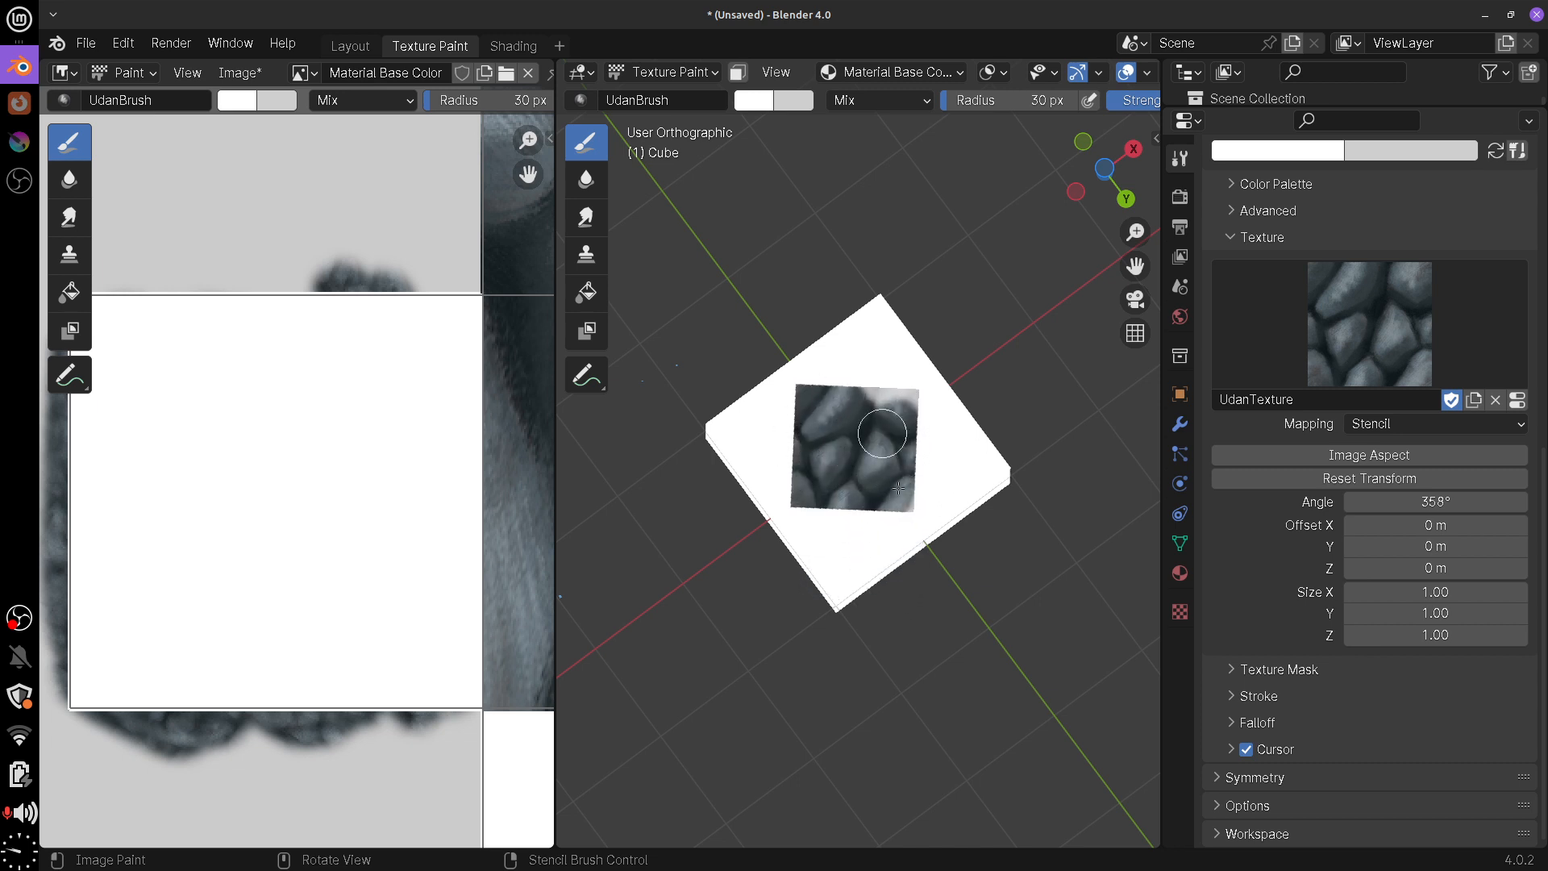
pyautogui.moveTo(906, 520); pyautogui.dragTo(894, 587)
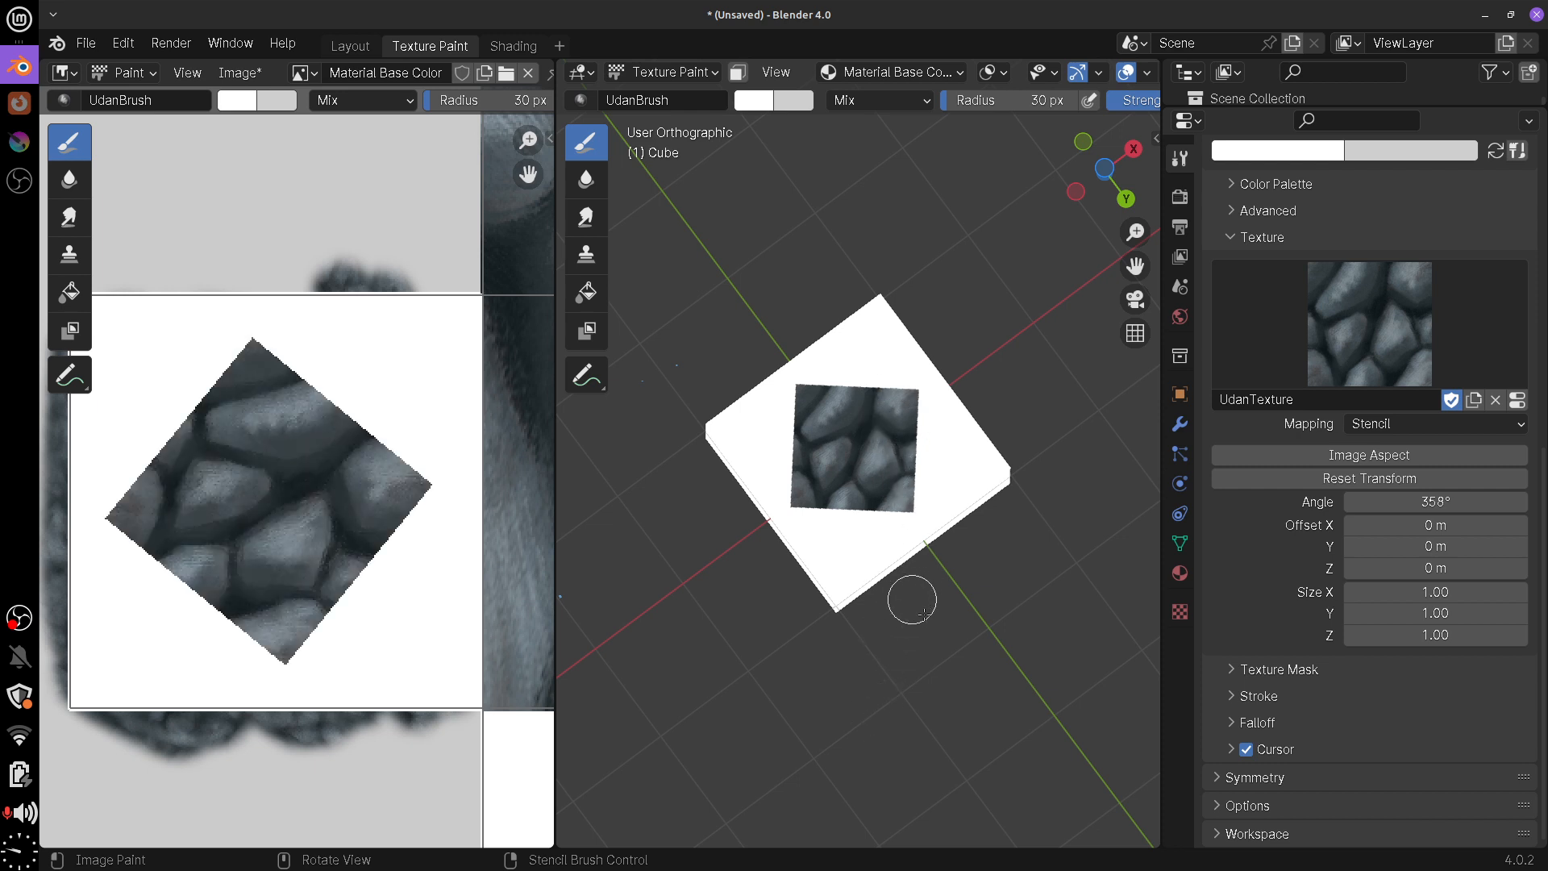
# Set the brush texture mapping to Tiled and its angle to 0°
pyautogui.moveTo(923, 614)
pyautogui.mouseDown(button='middle')
pyautogui.moveTo(967, 601)
pyautogui.moveTo(1034, 611)
pyautogui.moveTo(822, 594)
pyautogui.moveTo(804, 698)
pyautogui.moveTo(774, 661)
pyautogui.moveTo(1075, 626)
pyautogui.mouseUp(button='middle')
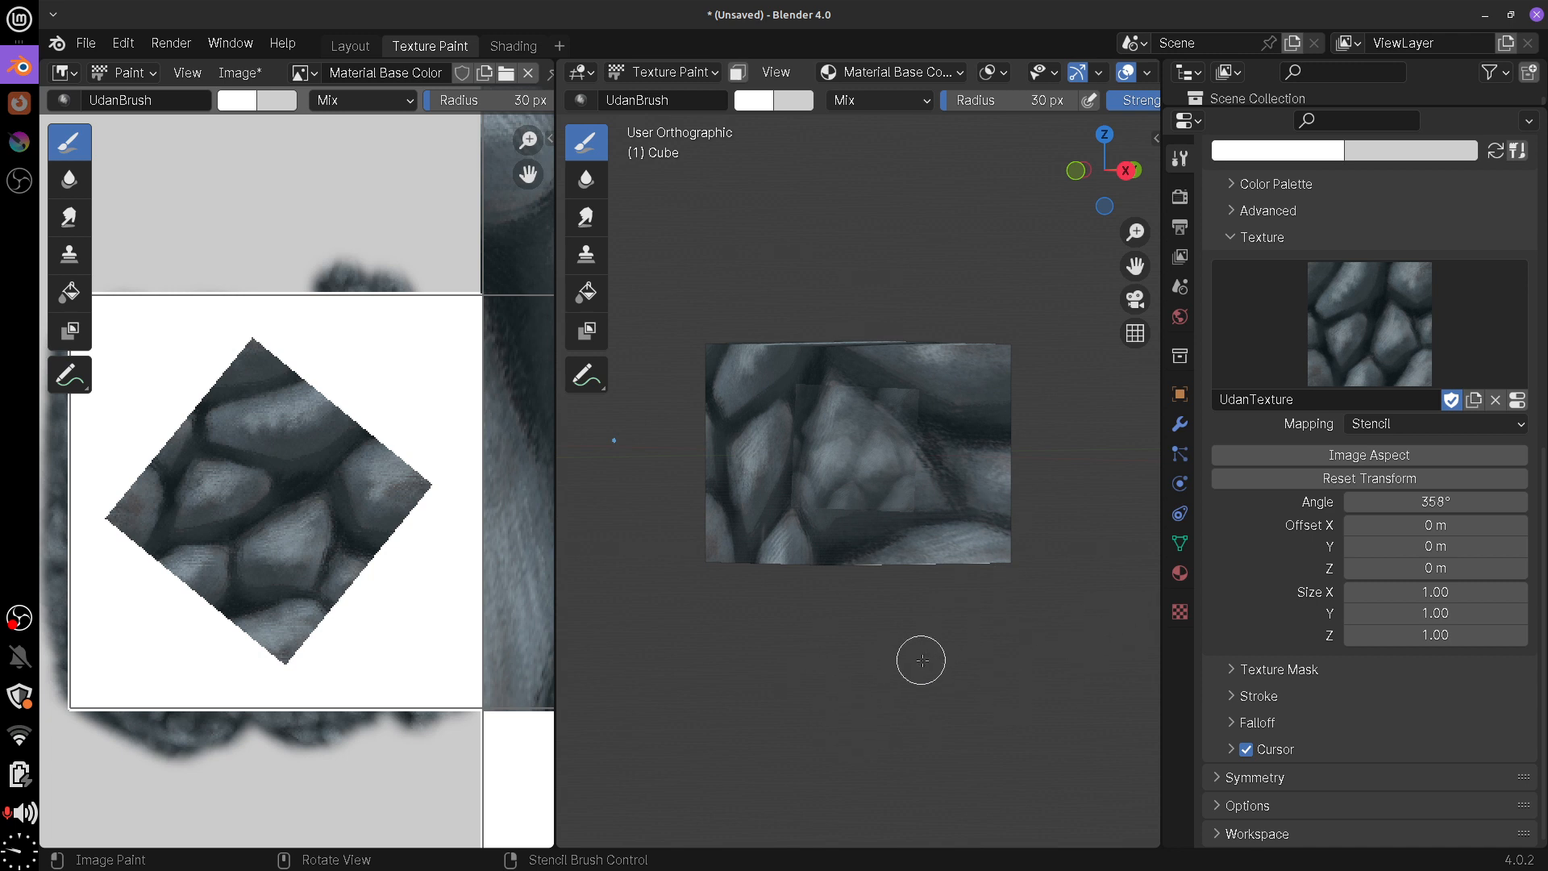
pyautogui.moveTo(922, 661); pyautogui.dragTo(803, 657, button='middle')
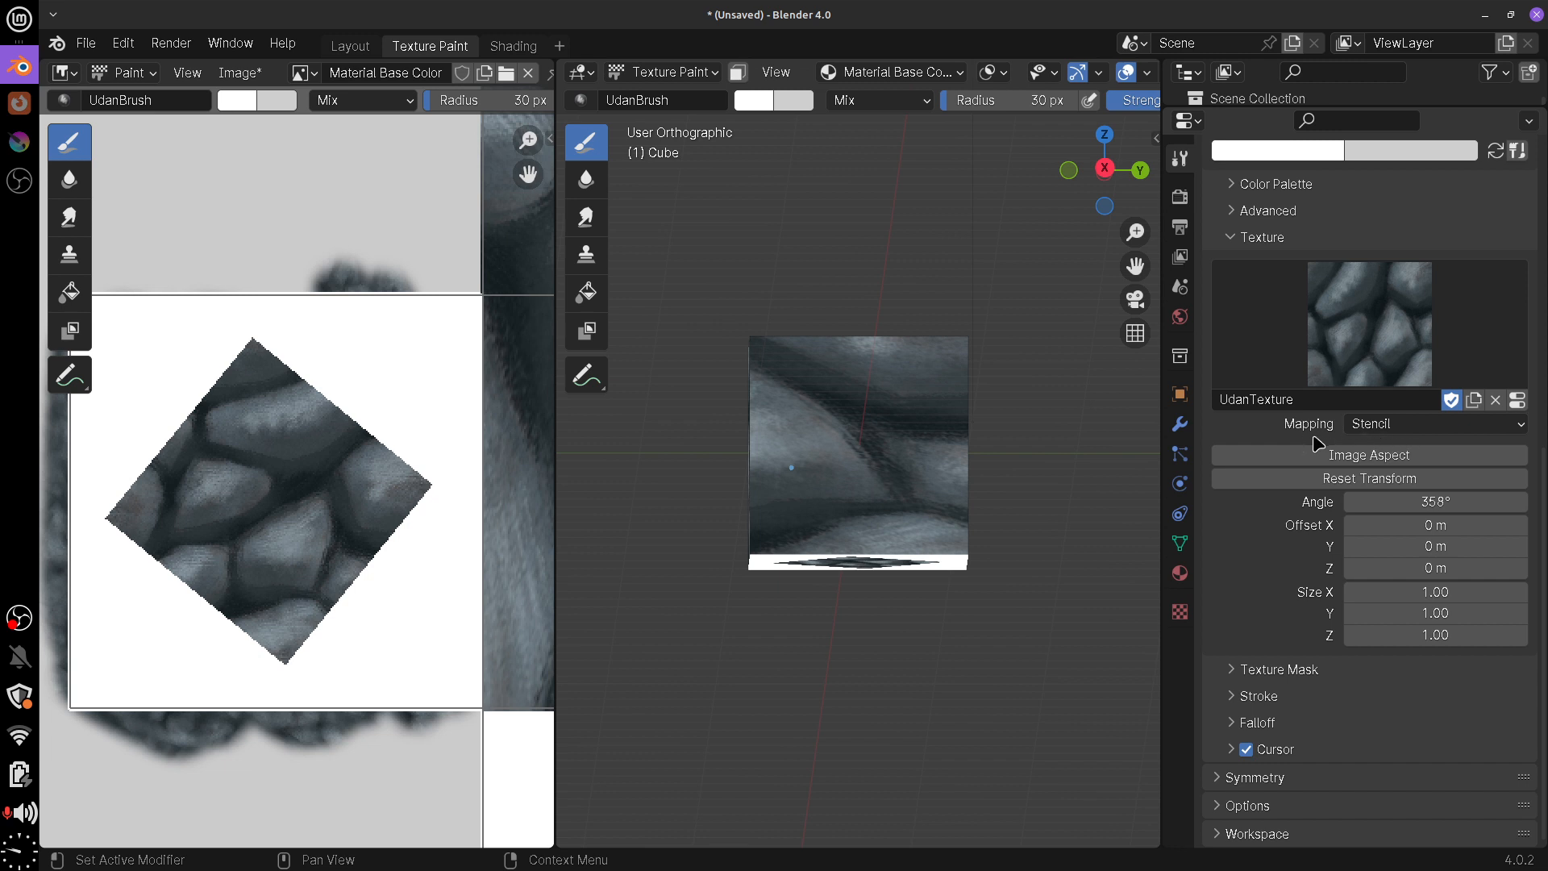
pyautogui.click(1415, 428)
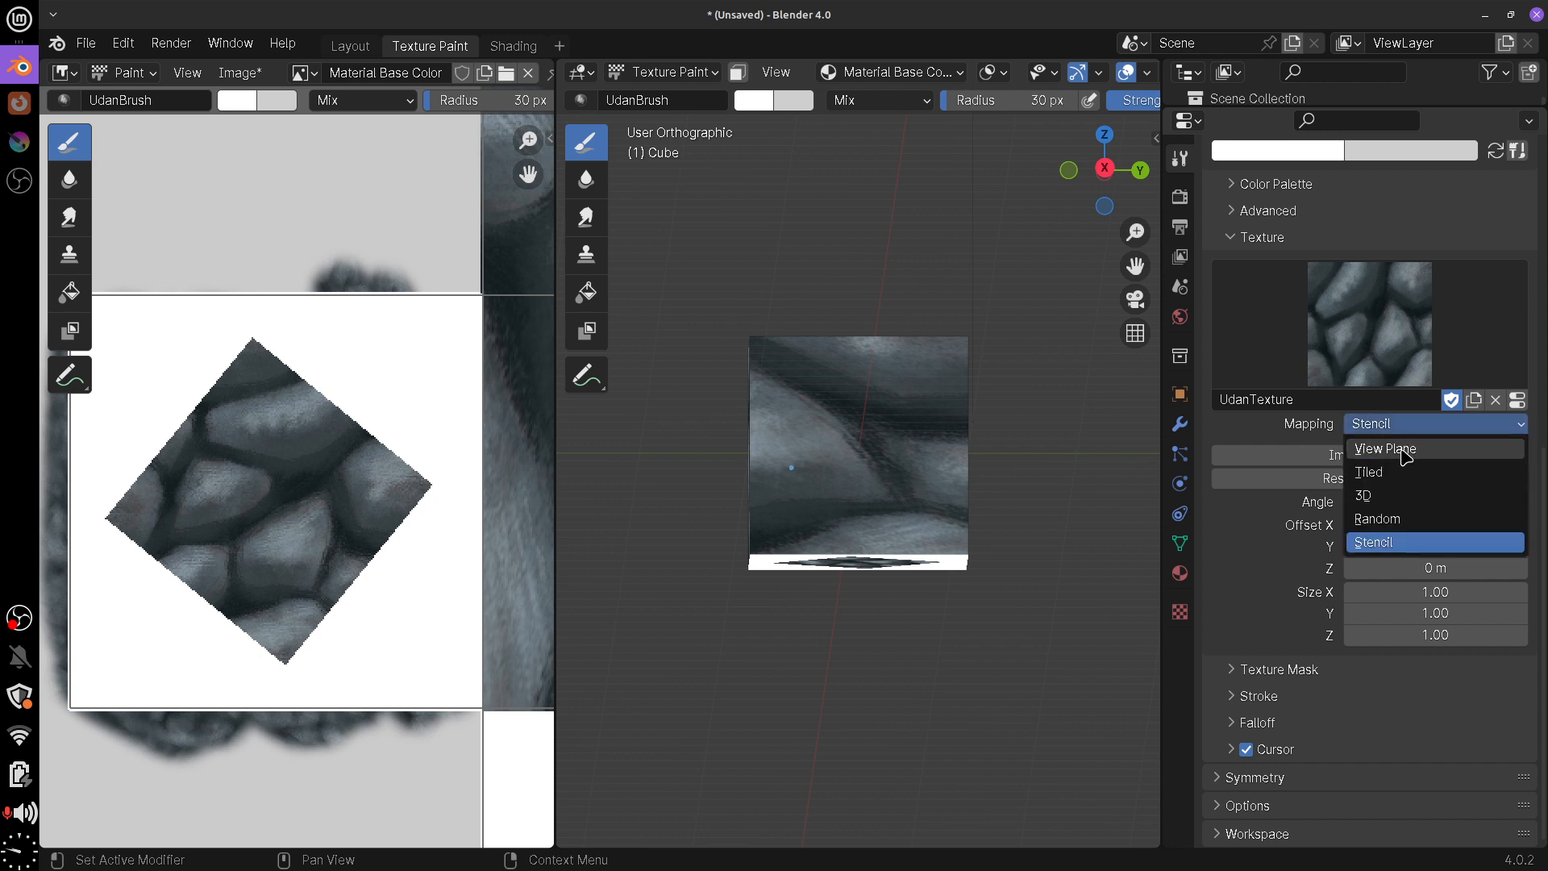
pyautogui.click(1382, 471)
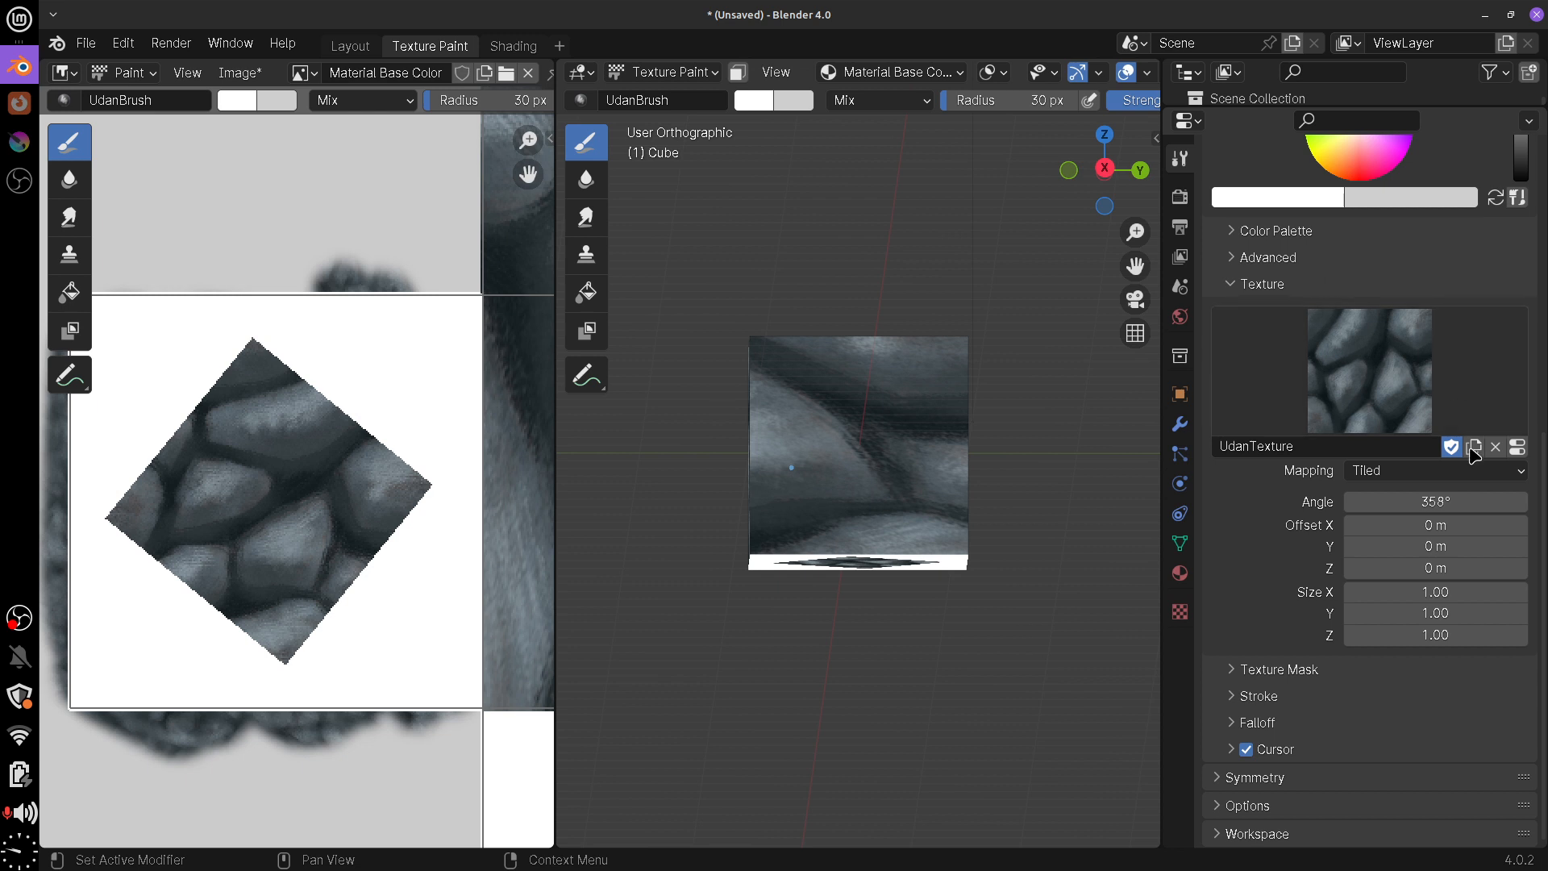
pyautogui.click(1434, 501)
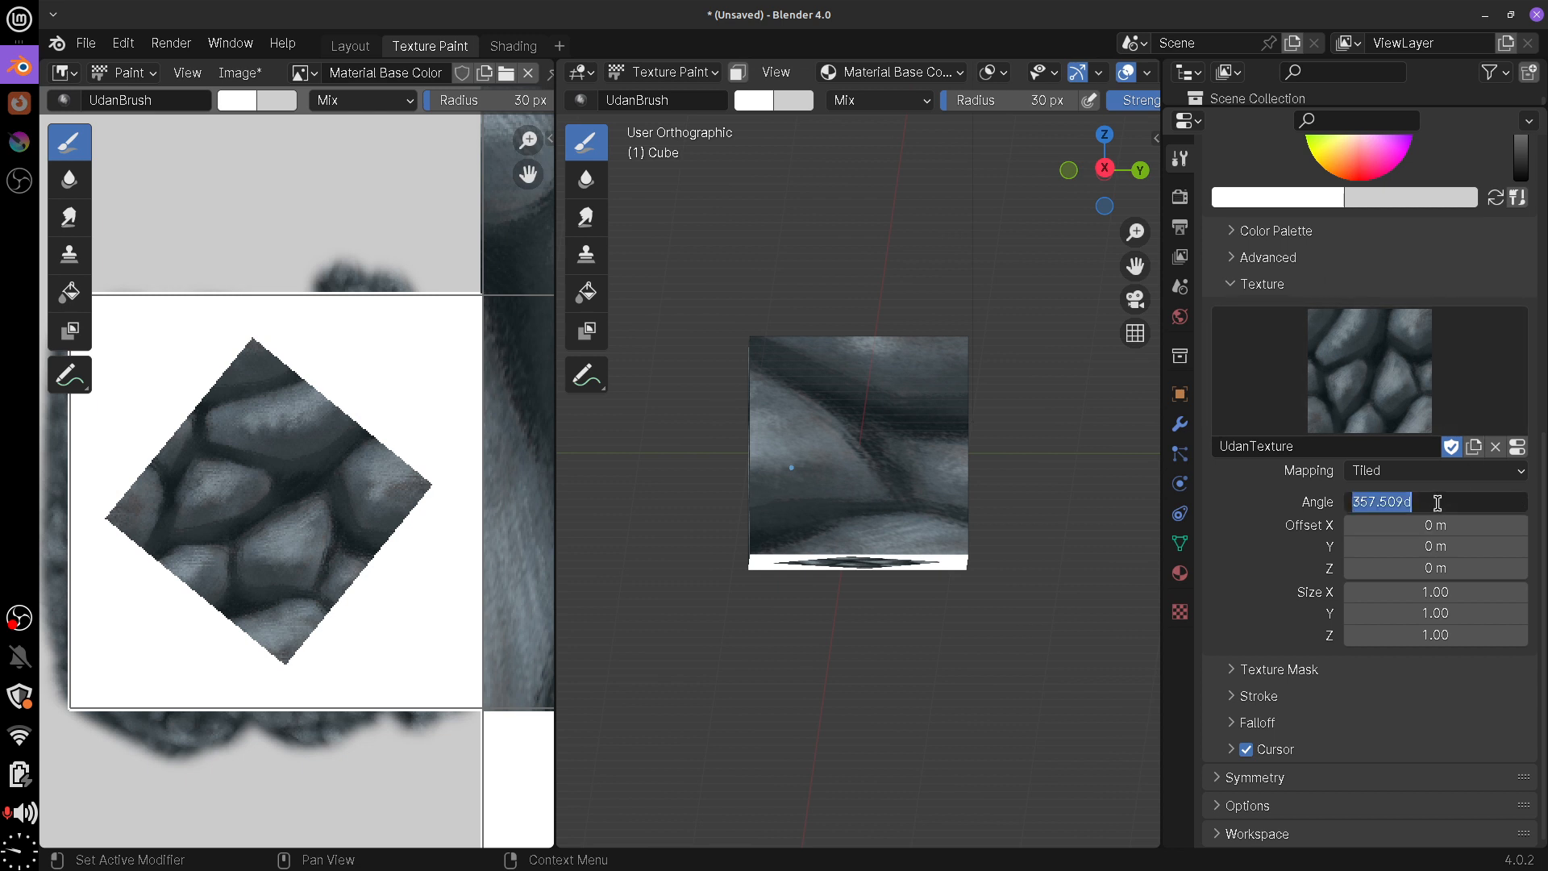
pyautogui.write('0')
pyautogui.press('Return')
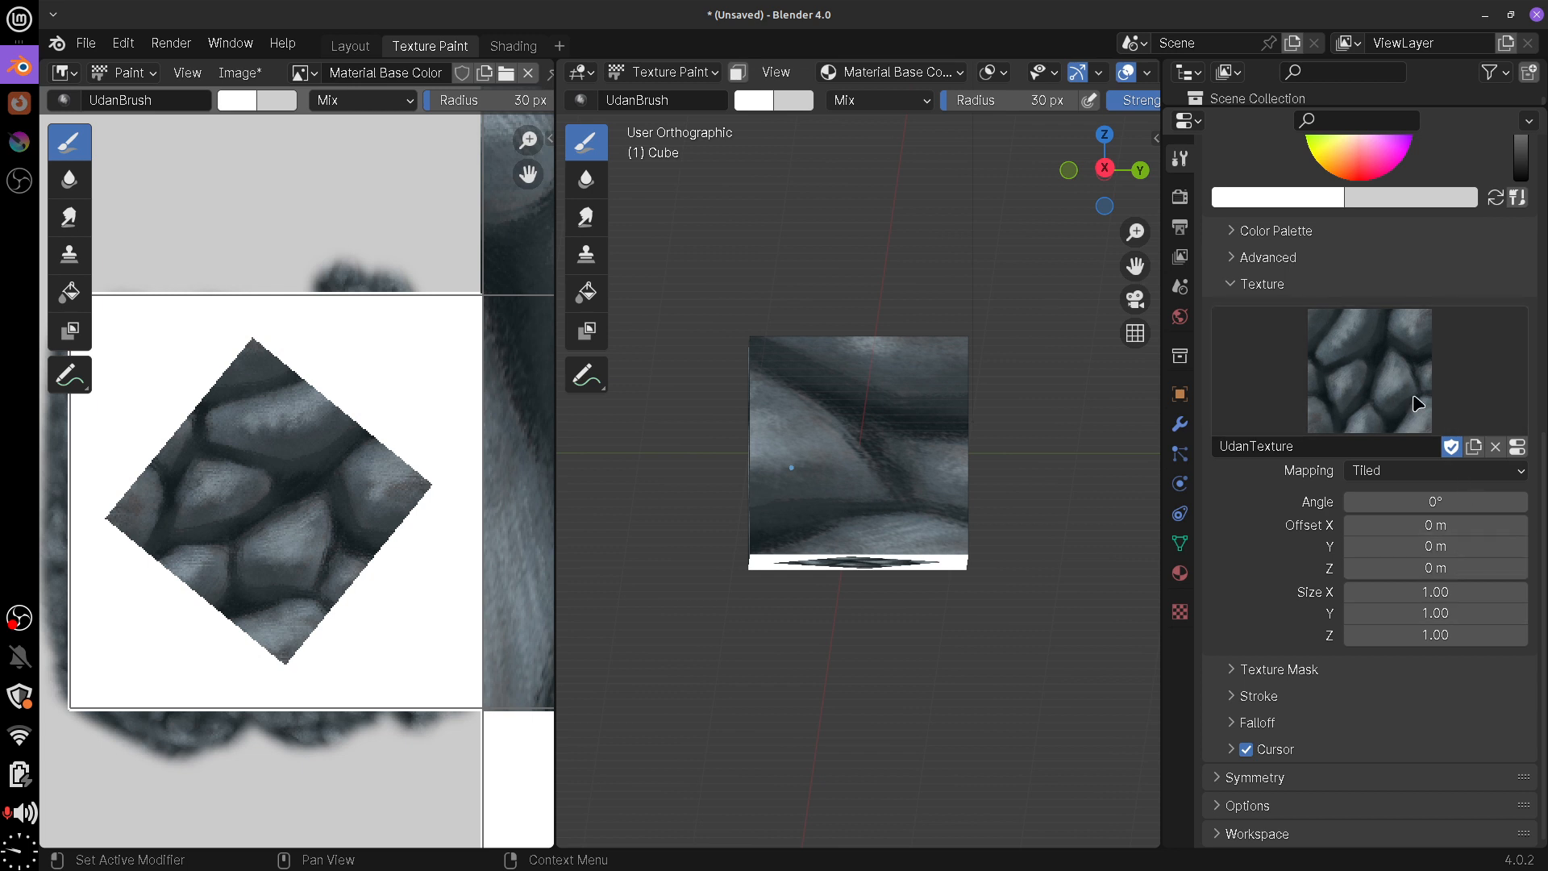
# Remove UdanTexture from the brush texture, then collapse the Texture settings and expand the Texture Mask settings
pyautogui.click(1495, 448)
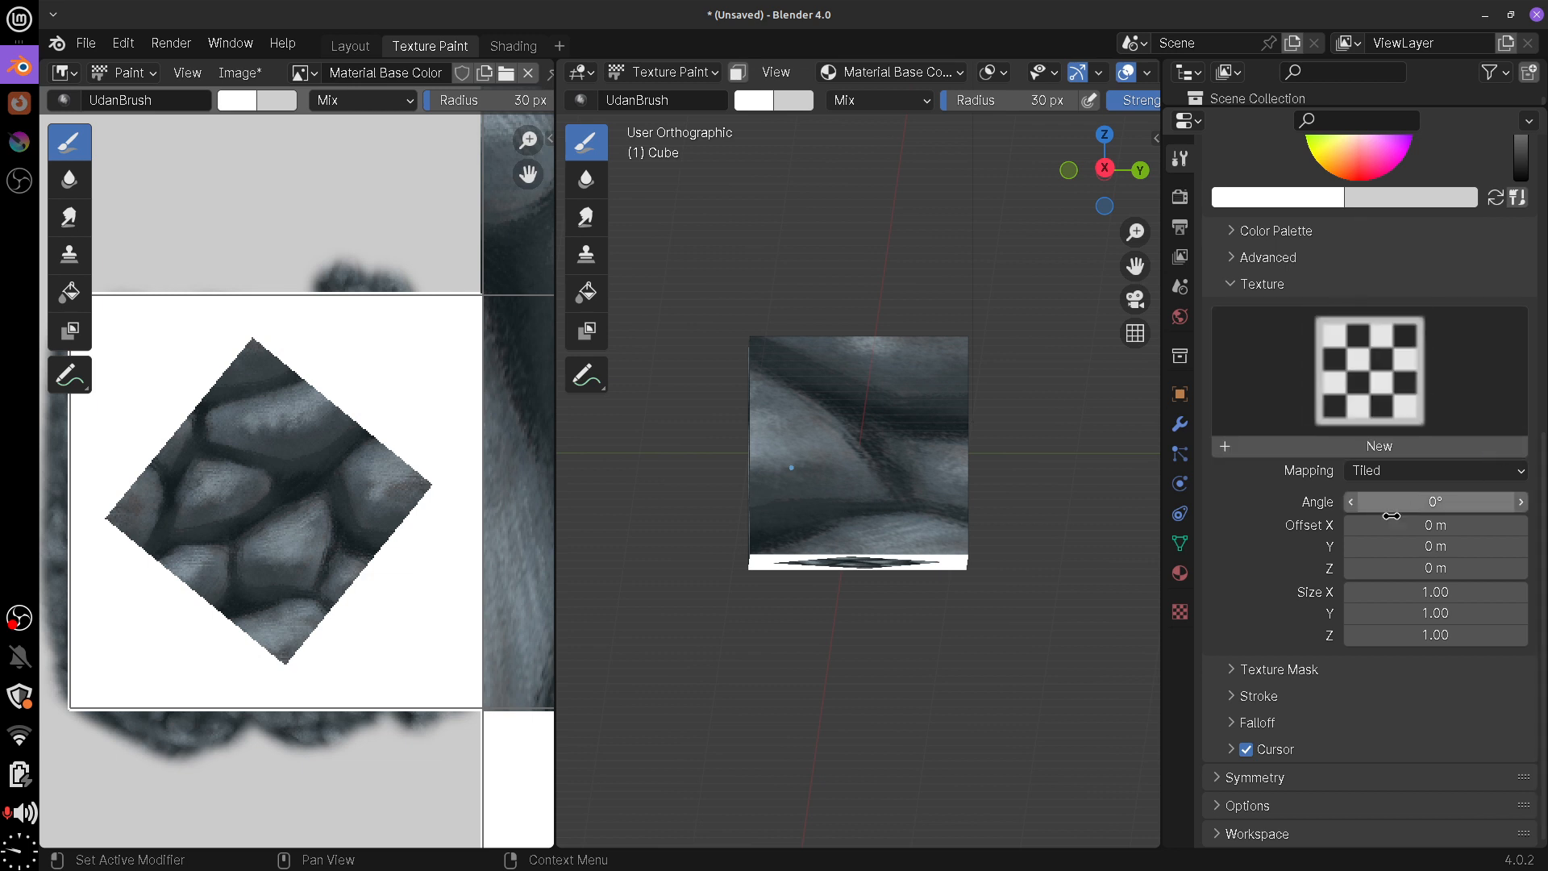
pyautogui.click(1250, 285)
pyautogui.click(1300, 676)
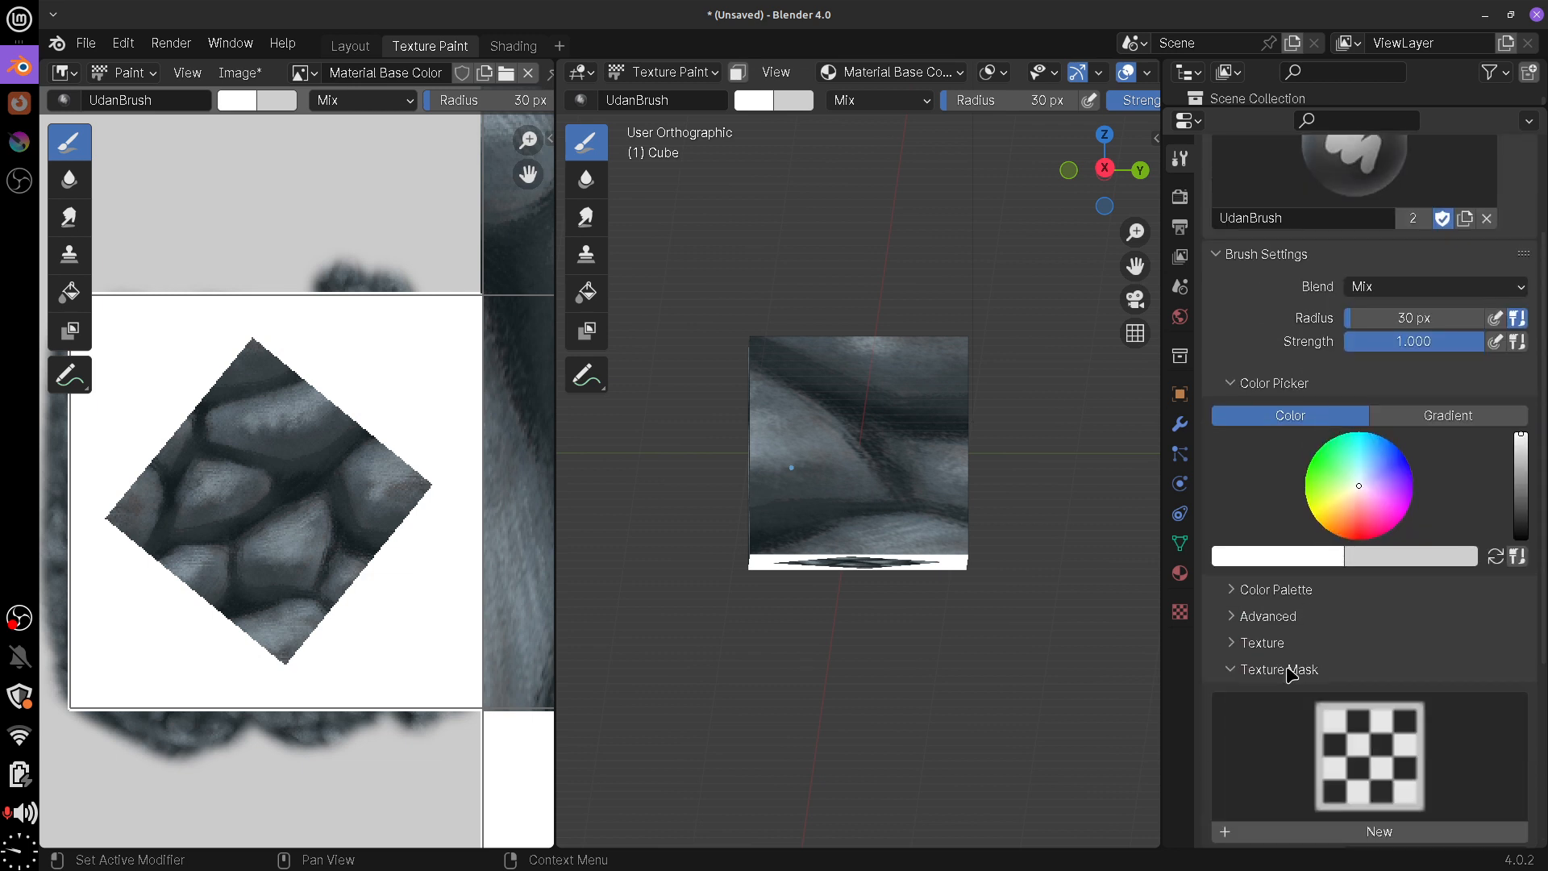
pyautogui.scroll(-4, 1540, 662)
pyautogui.scroll(-8, 1540, 663)
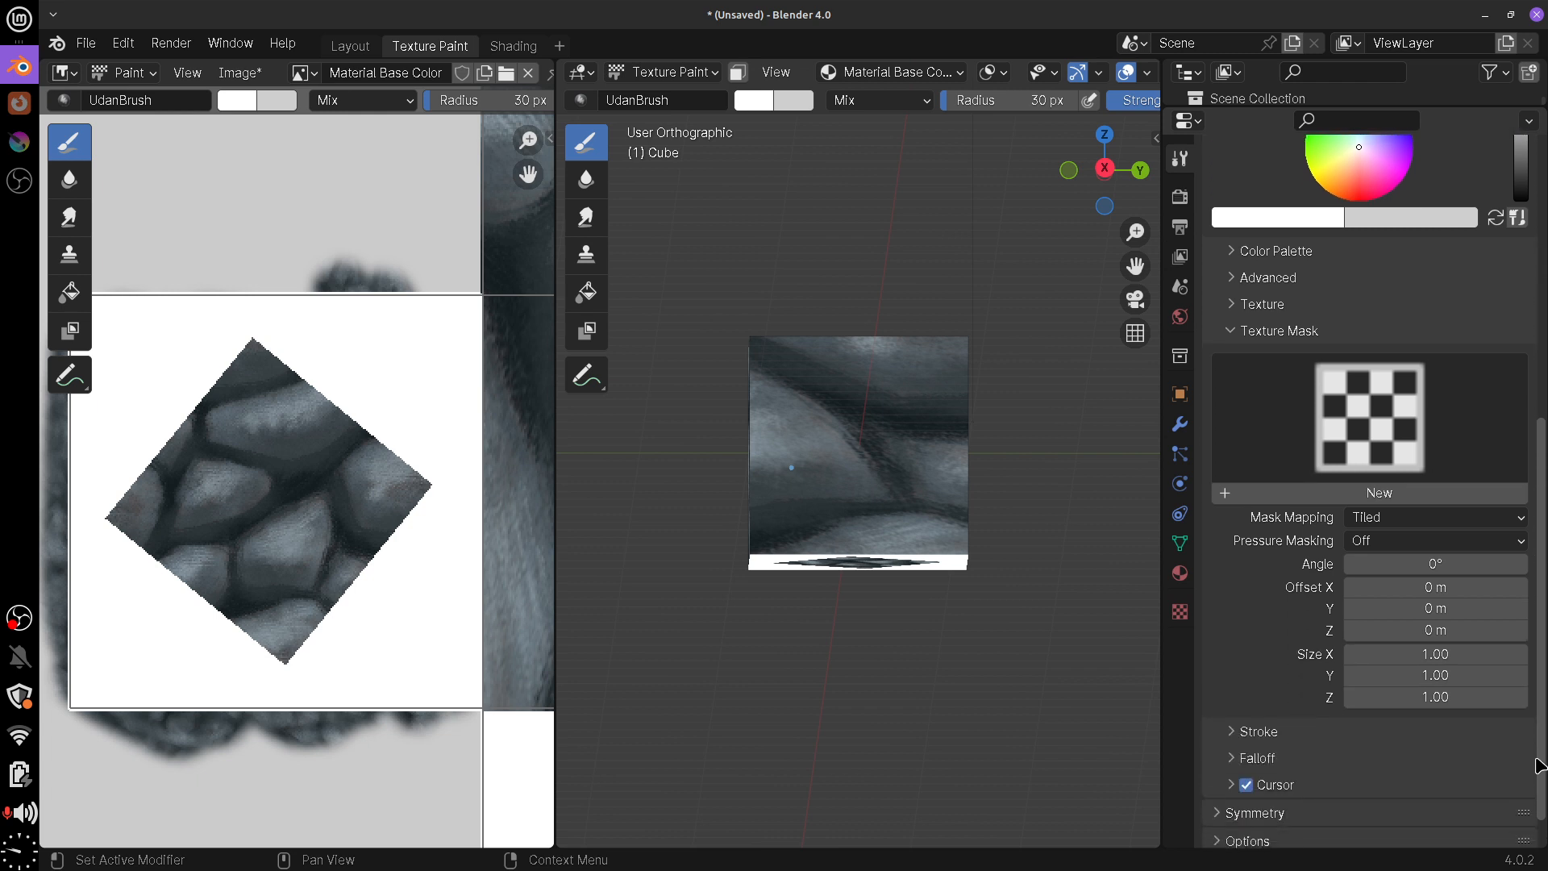
# Fill the whole cube with white and return to the UdanBrush draw brush
pyautogui.moveTo(826, 570)
pyautogui.mouseDown(button='middle')
pyautogui.moveTo(1040, 677)
pyautogui.moveTo(1091, 587)
pyautogui.moveTo(599, 288)
pyautogui.mouseUp(button='middle')
pyautogui.click(599, 288)
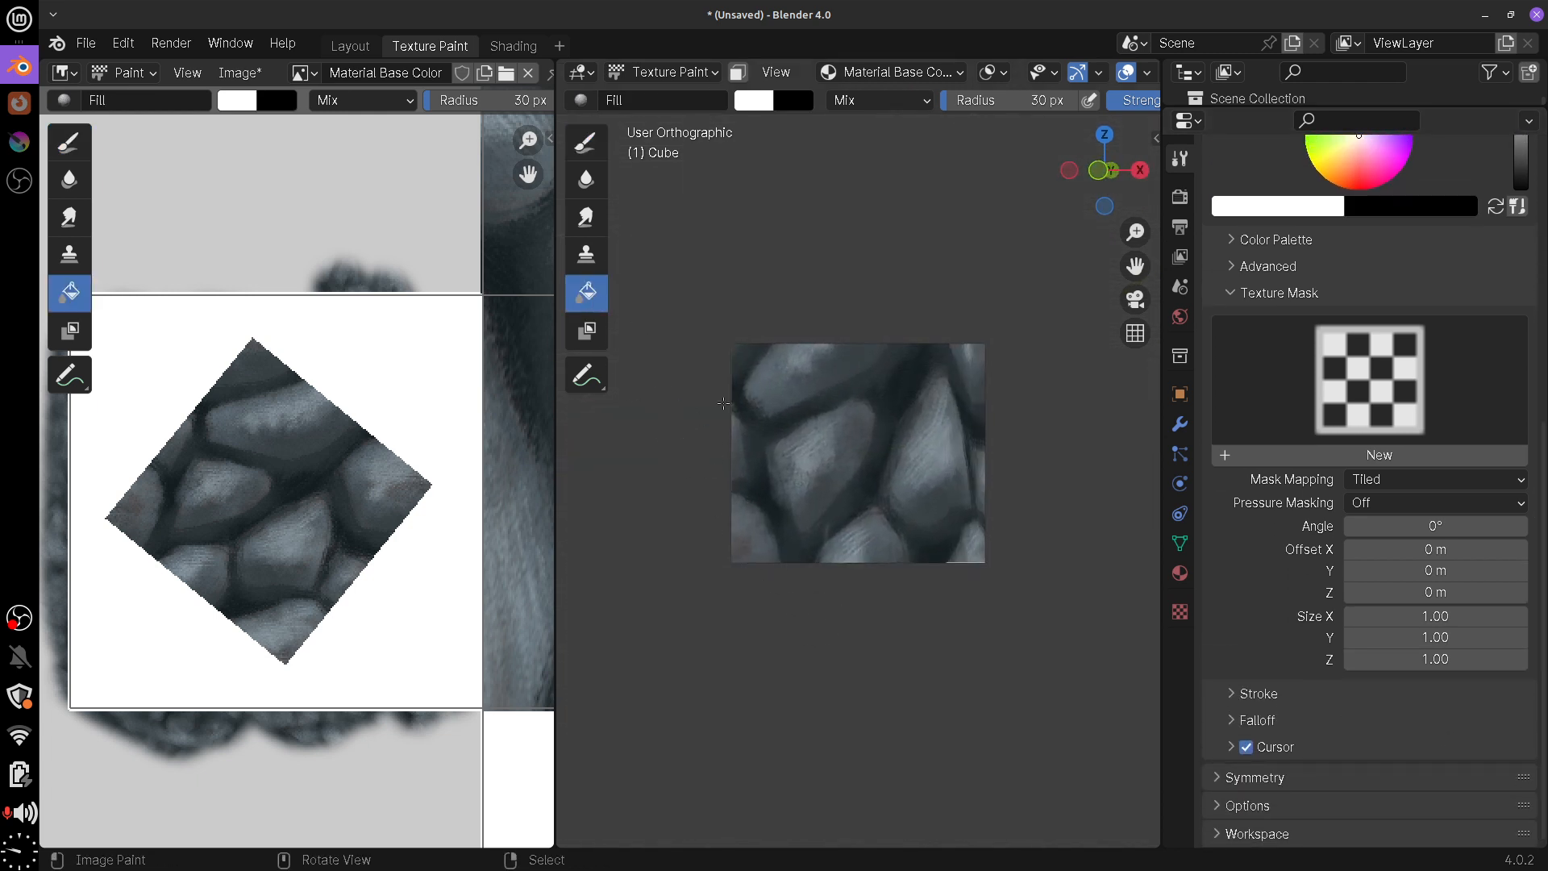
pyautogui.moveTo(919, 581)
pyautogui.mouseDown(button='middle')
pyautogui.moveTo(935, 604)
pyautogui.moveTo(895, 556)
pyautogui.moveTo(915, 513)
pyautogui.mouseUp(button='middle')
pyautogui.click(890, 548)
pyautogui.click(588, 148)
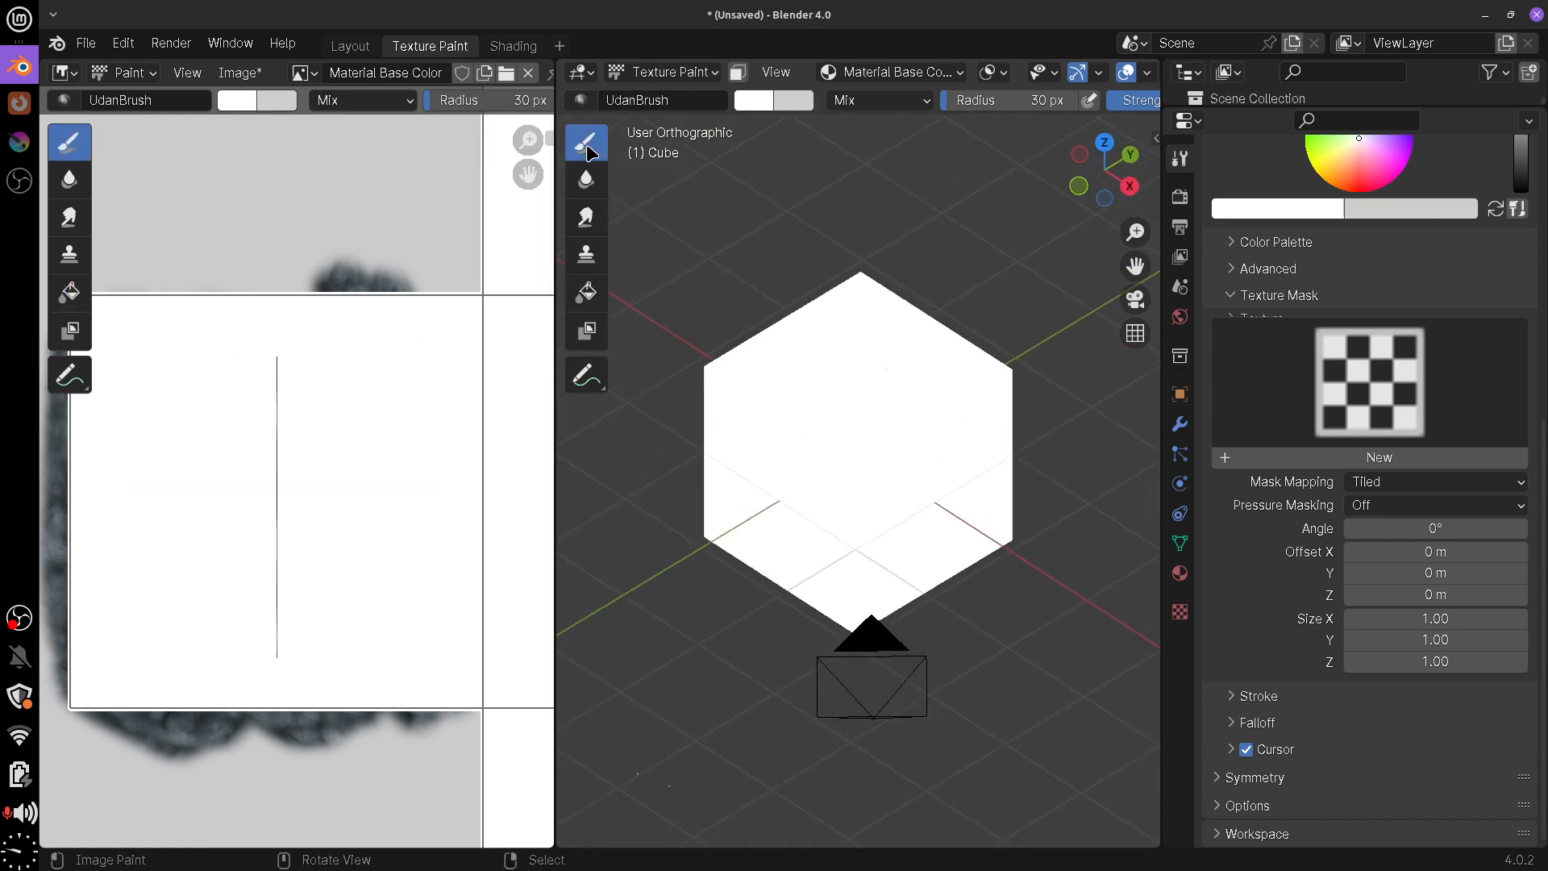
# Assign UdanTexture as the brush's texture mask and set the brush colour to bright azure blue
pyautogui.click(1368, 443)
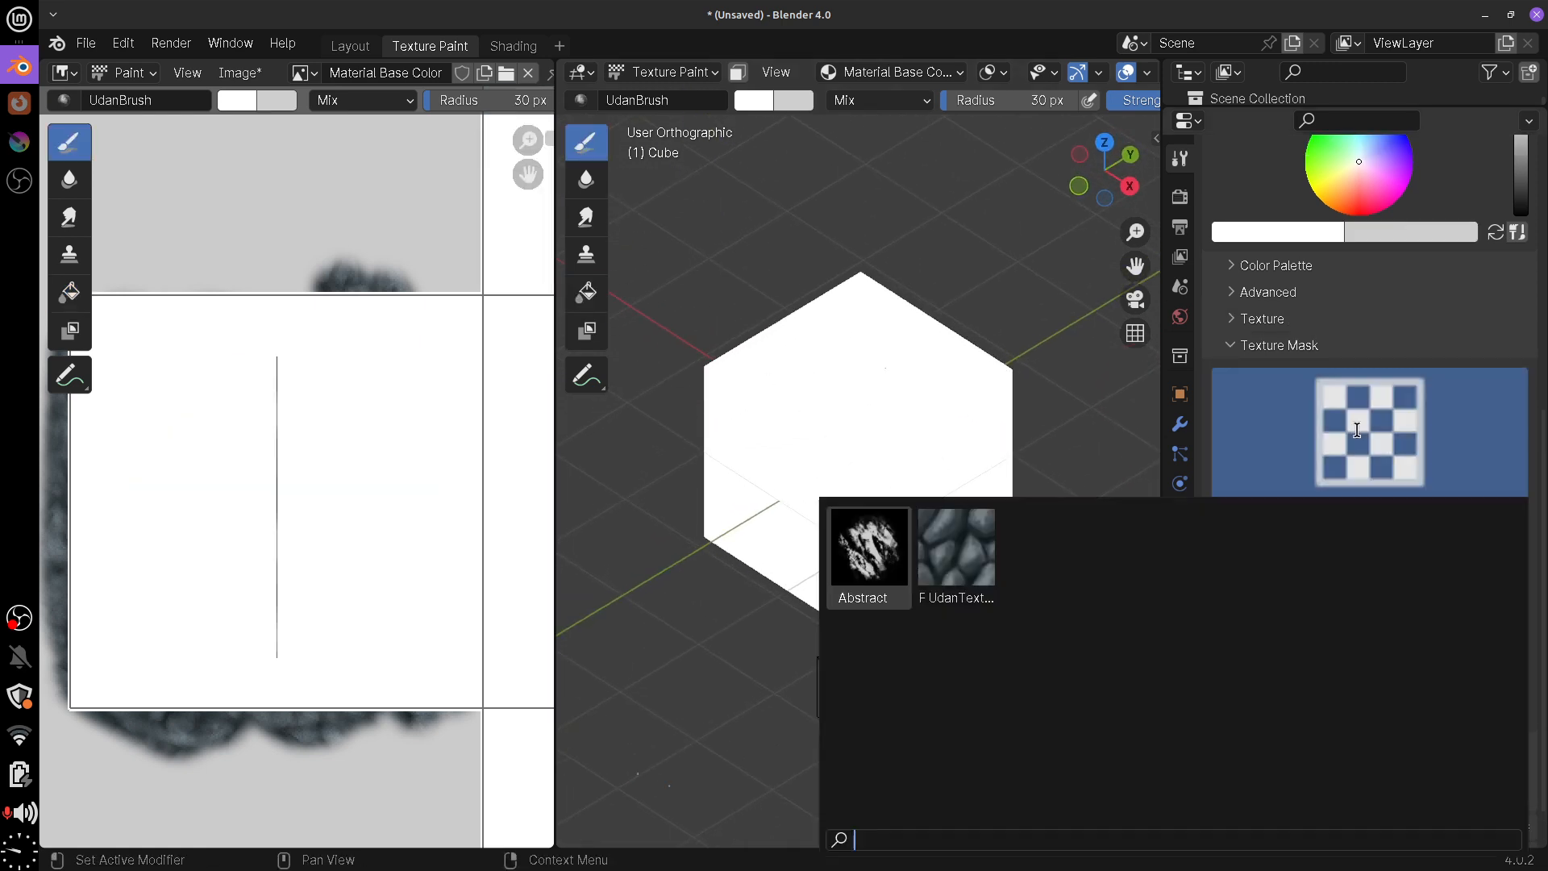
pyautogui.click(957, 556)
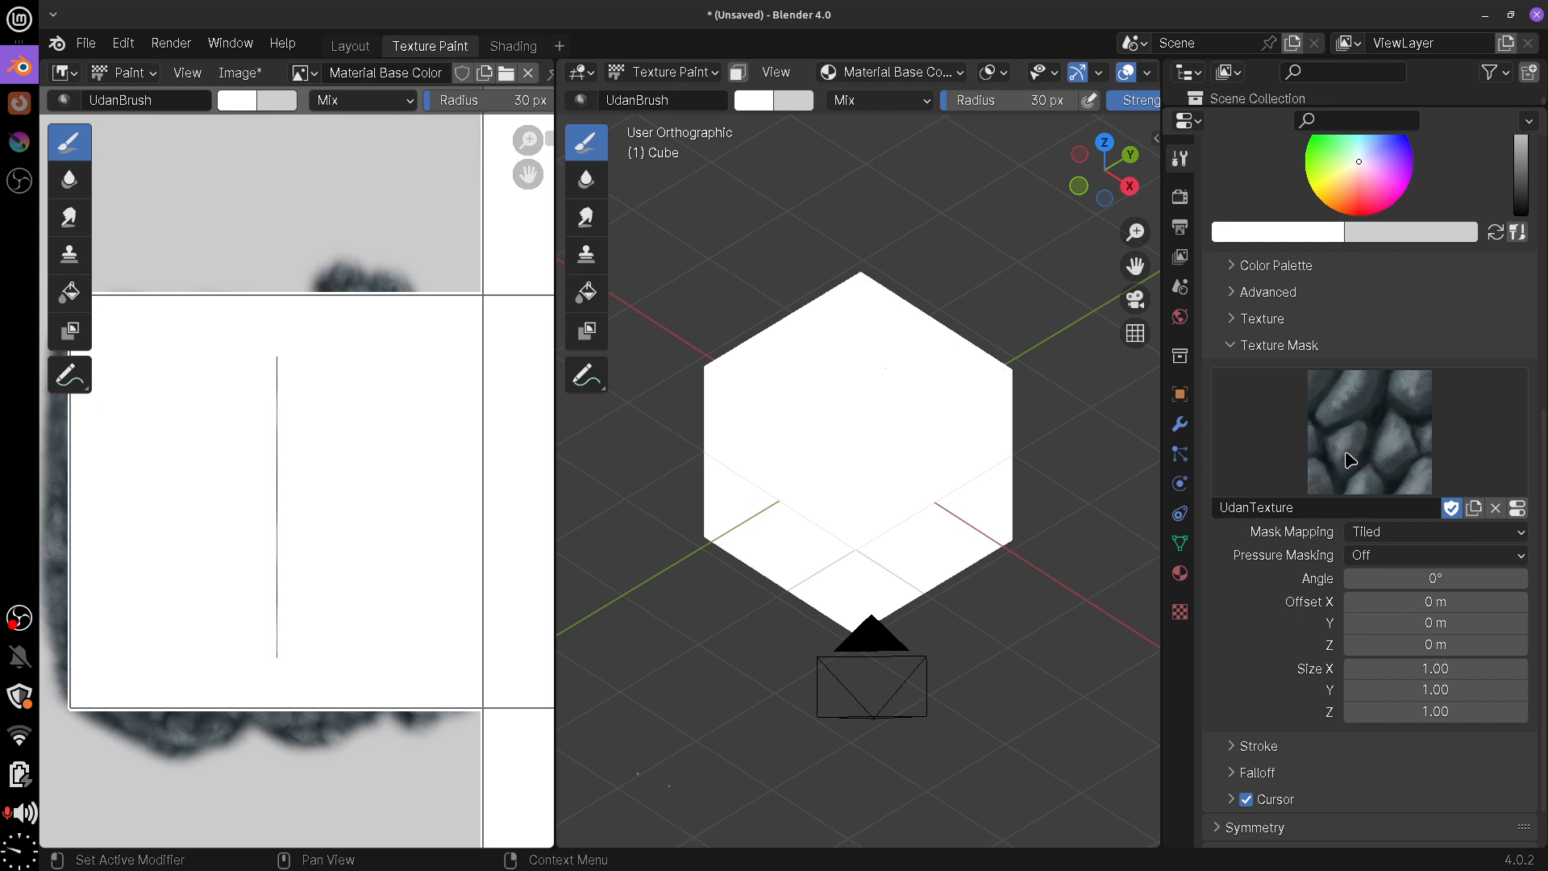
pyautogui.scroll(5, 1372, 356)
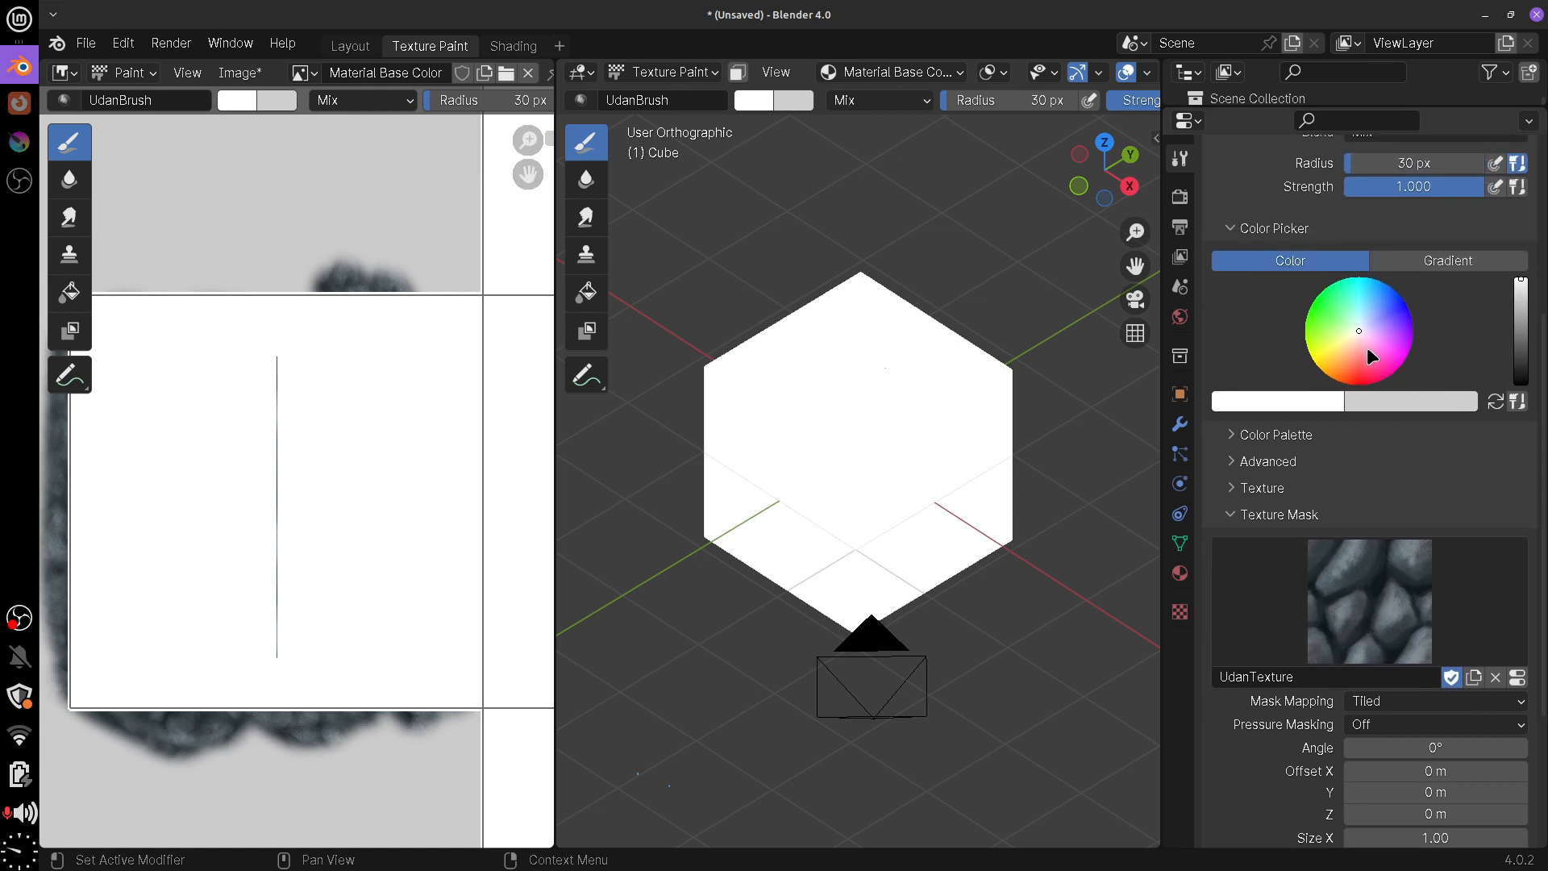
pyautogui.moveTo(1364, 333); pyautogui.dragTo(1393, 285)
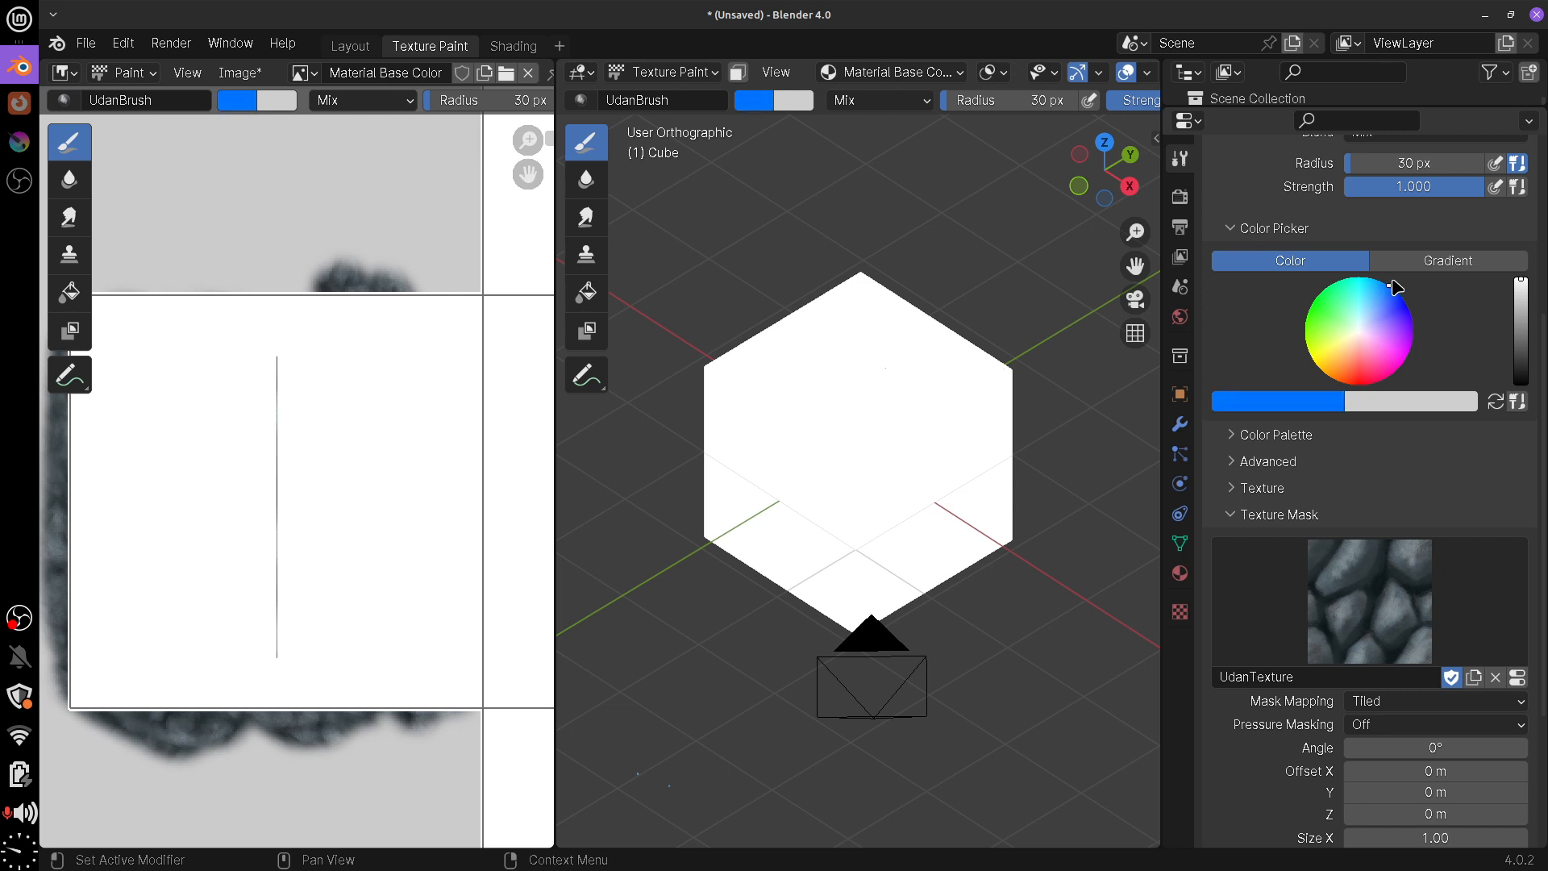
# Paint most of one side face of the cube in blue through the tiled mask and examine the pattern
pyautogui.moveTo(948, 711); pyautogui.dragTo(839, 452, button='middle')
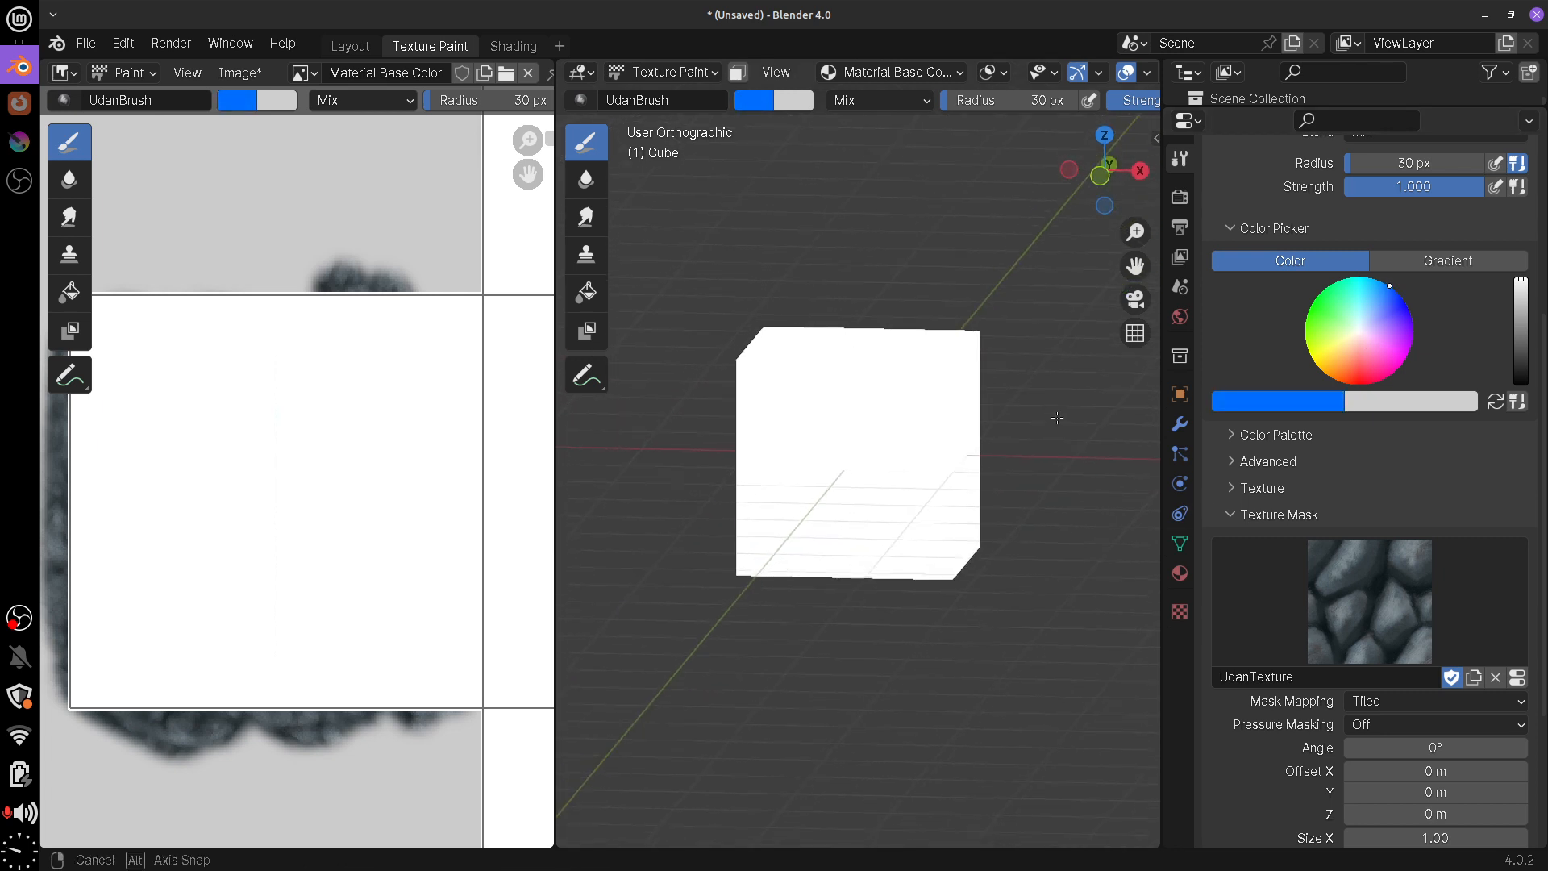
pyautogui.moveTo(826, 386)
pyautogui.mouseDown()
pyautogui.moveTo(750, 493)
pyautogui.moveTo(881, 407)
pyautogui.moveTo(911, 451)
pyautogui.moveTo(951, 453)
pyautogui.moveTo(870, 568)
pyautogui.moveTo(741, 524)
pyautogui.moveTo(712, 398)
pyautogui.moveTo(758, 355)
pyautogui.mouseUp()
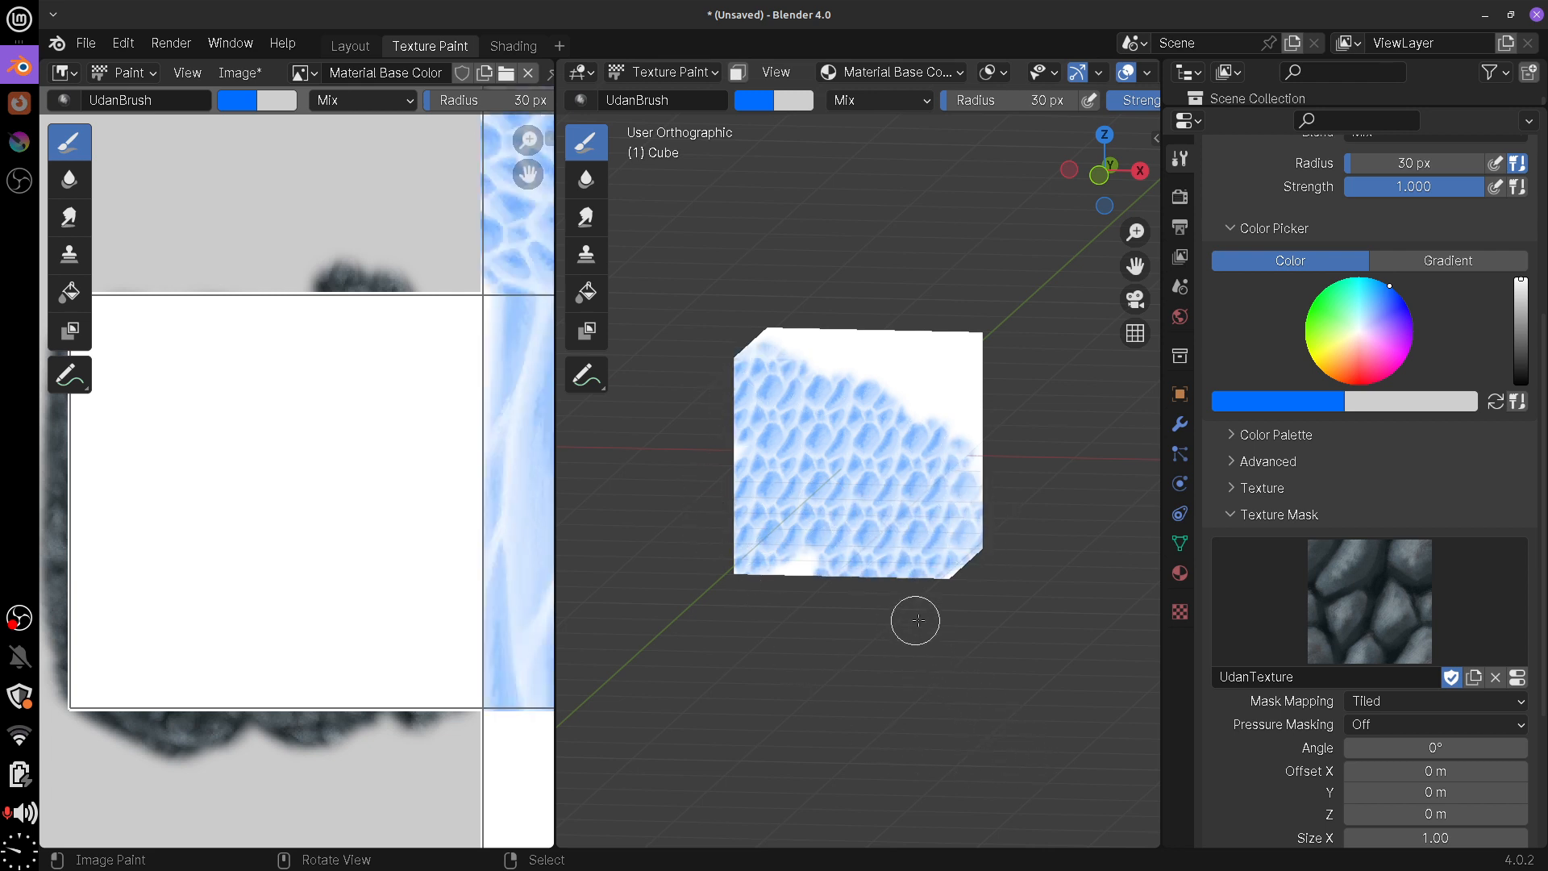
pyautogui.scroll(3, 922, 621)
pyautogui.moveTo(926, 622); pyautogui.dragTo(1004, 653, button='middle')
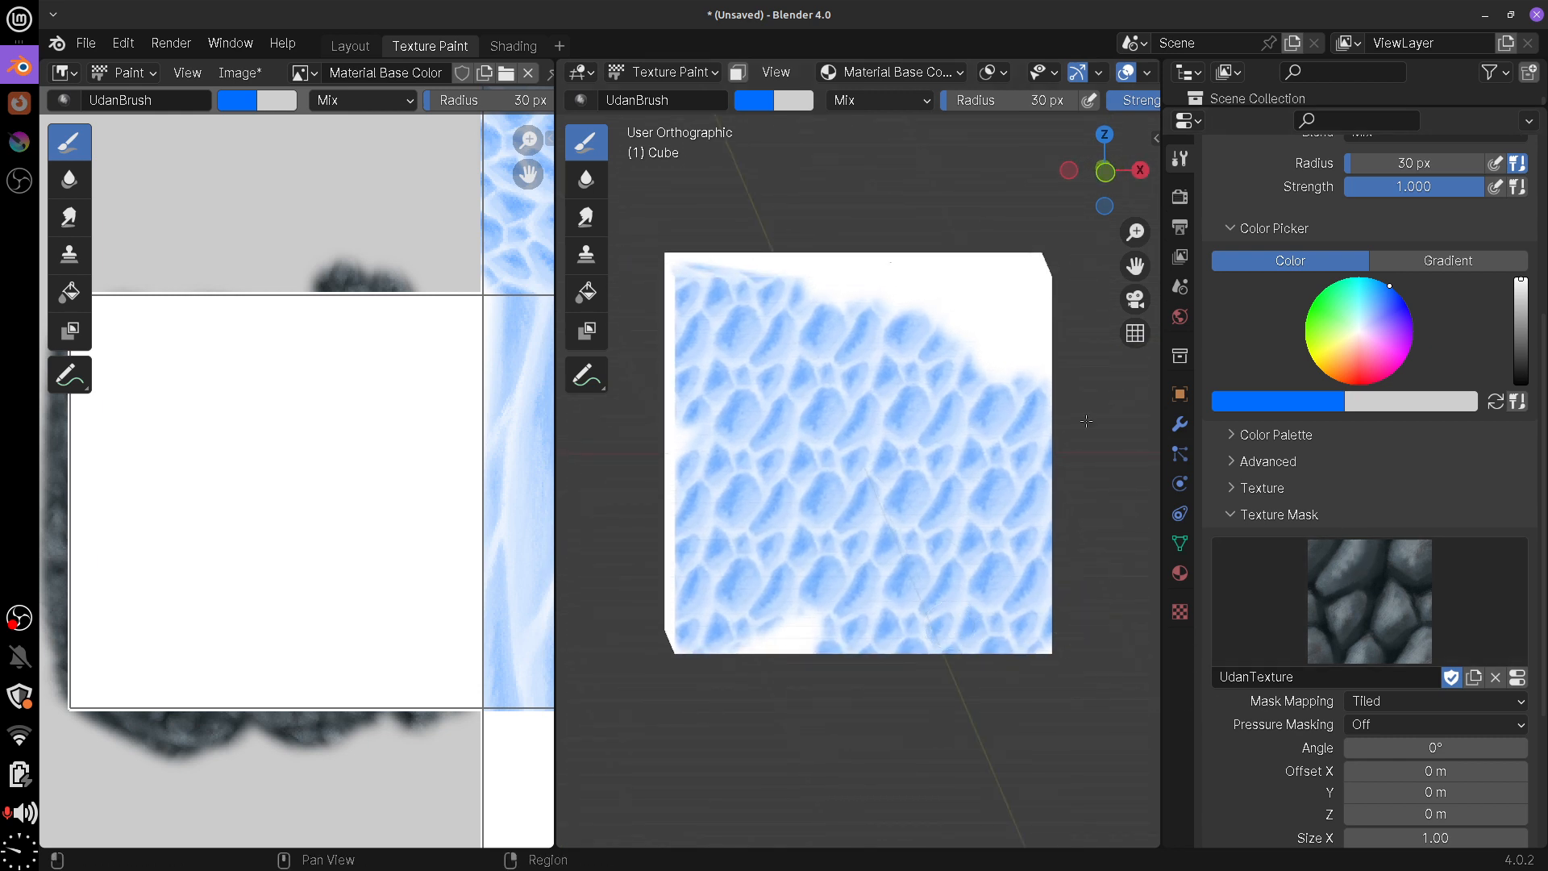
pyautogui.scroll(5, 863, 355)
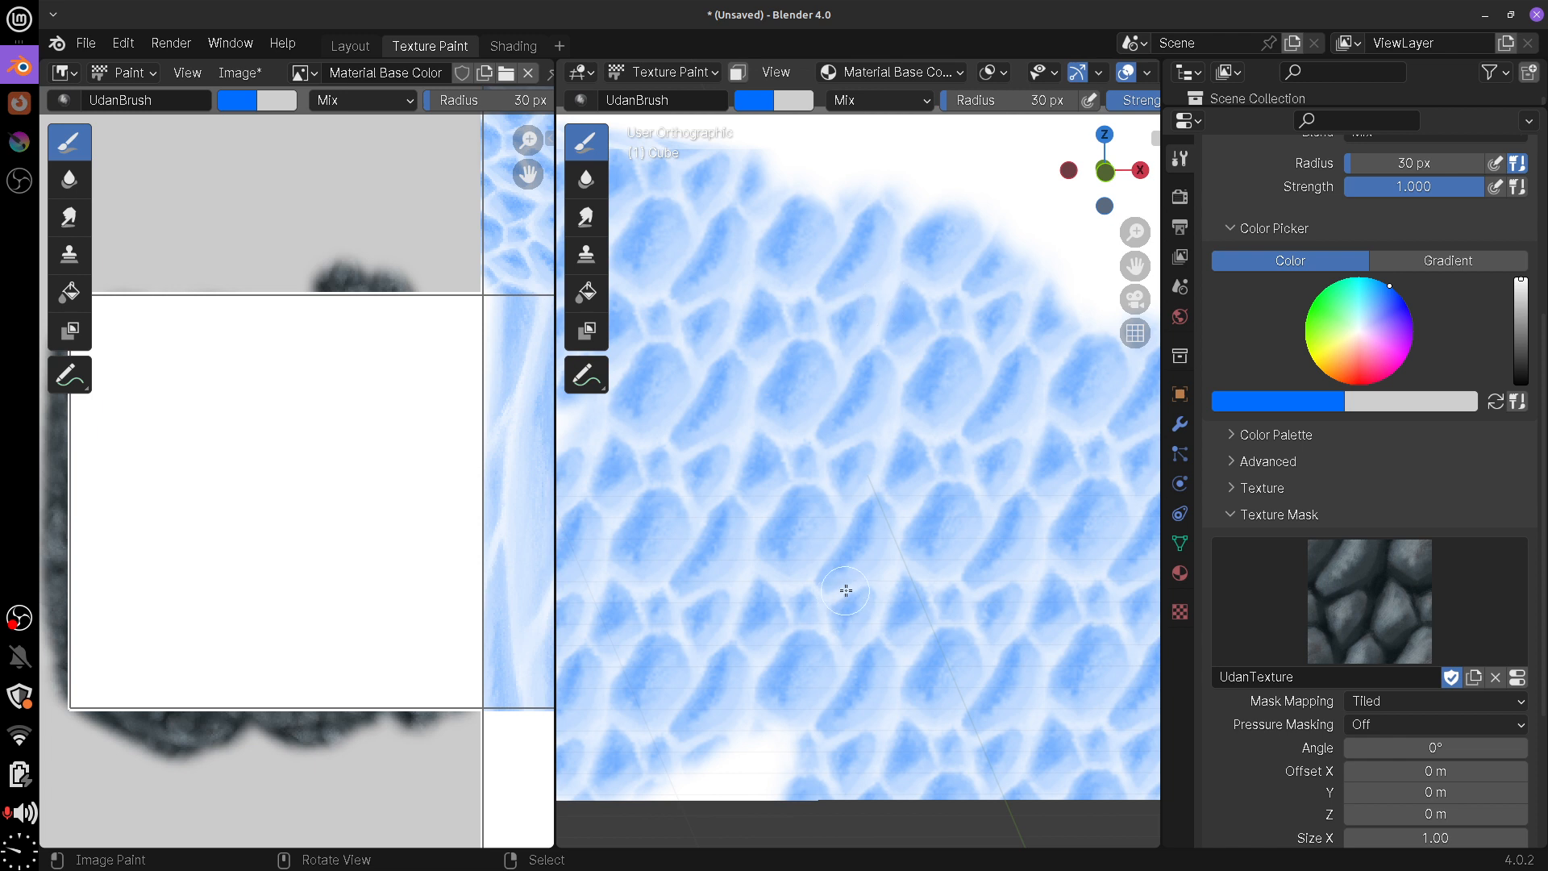
pyautogui.scroll(-5, 849, 588)
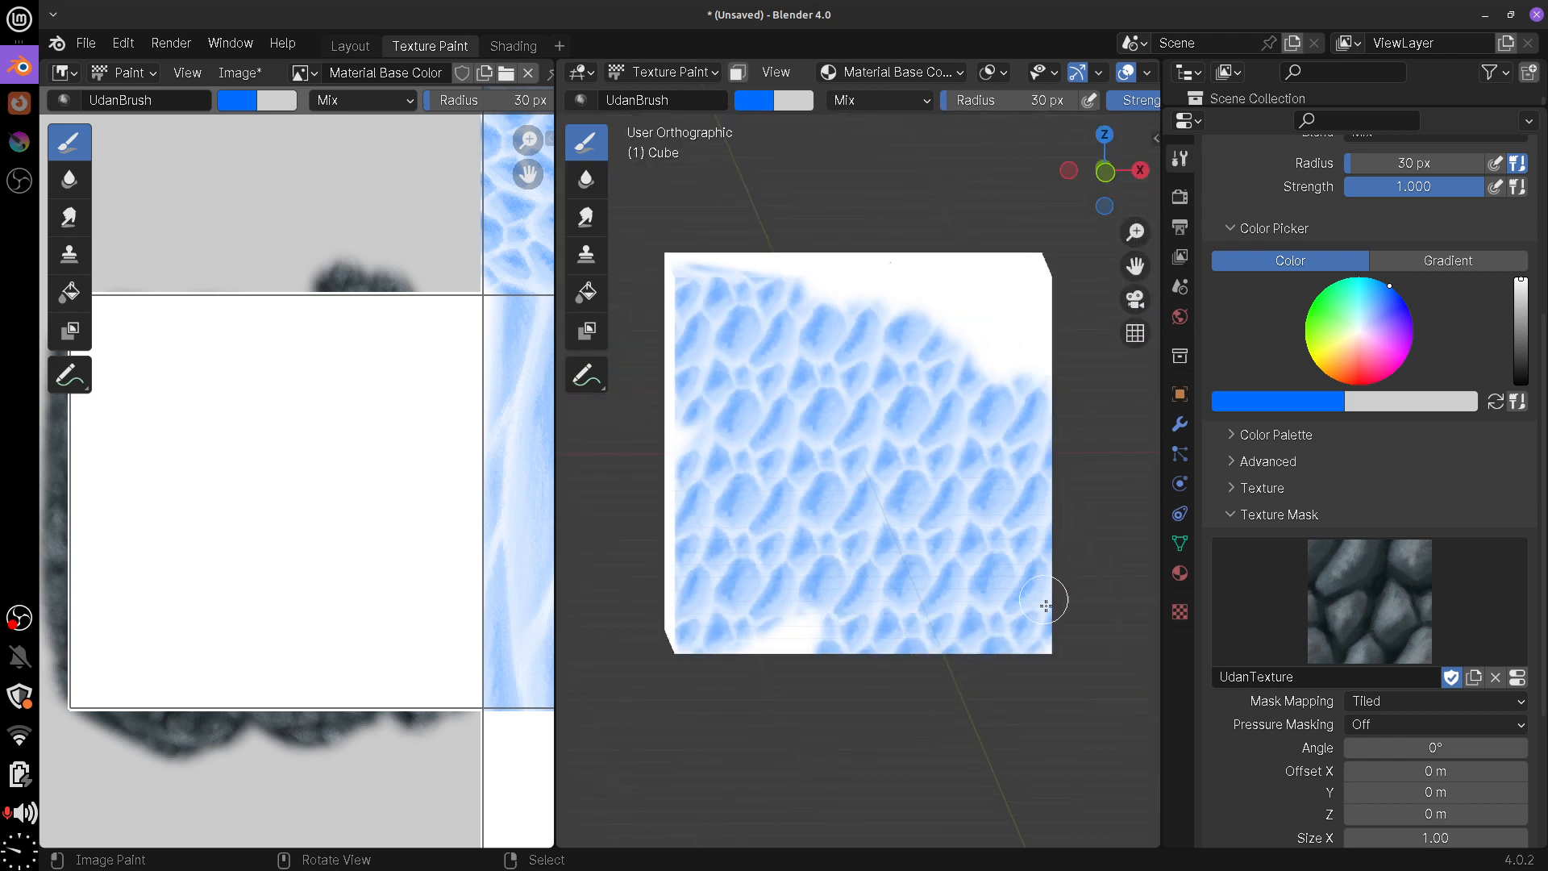
pyautogui.keyDown('shift'); pyautogui.moveTo(1078, 608); pyautogui.dragTo(938, 432, button='middle'); pyautogui.keyUp('shift')
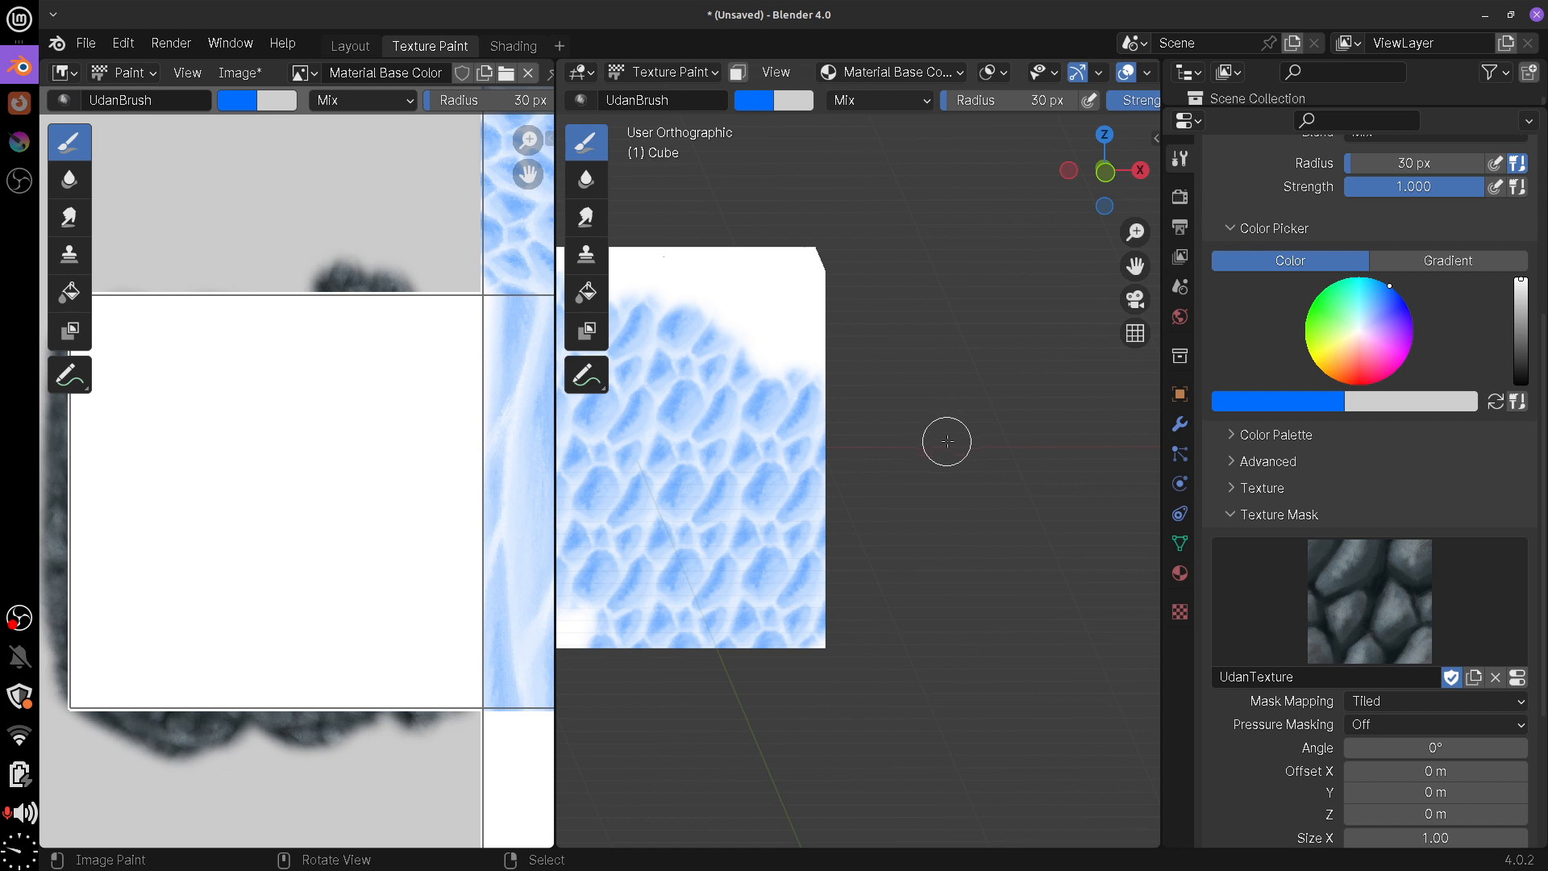
pyautogui.press('f')
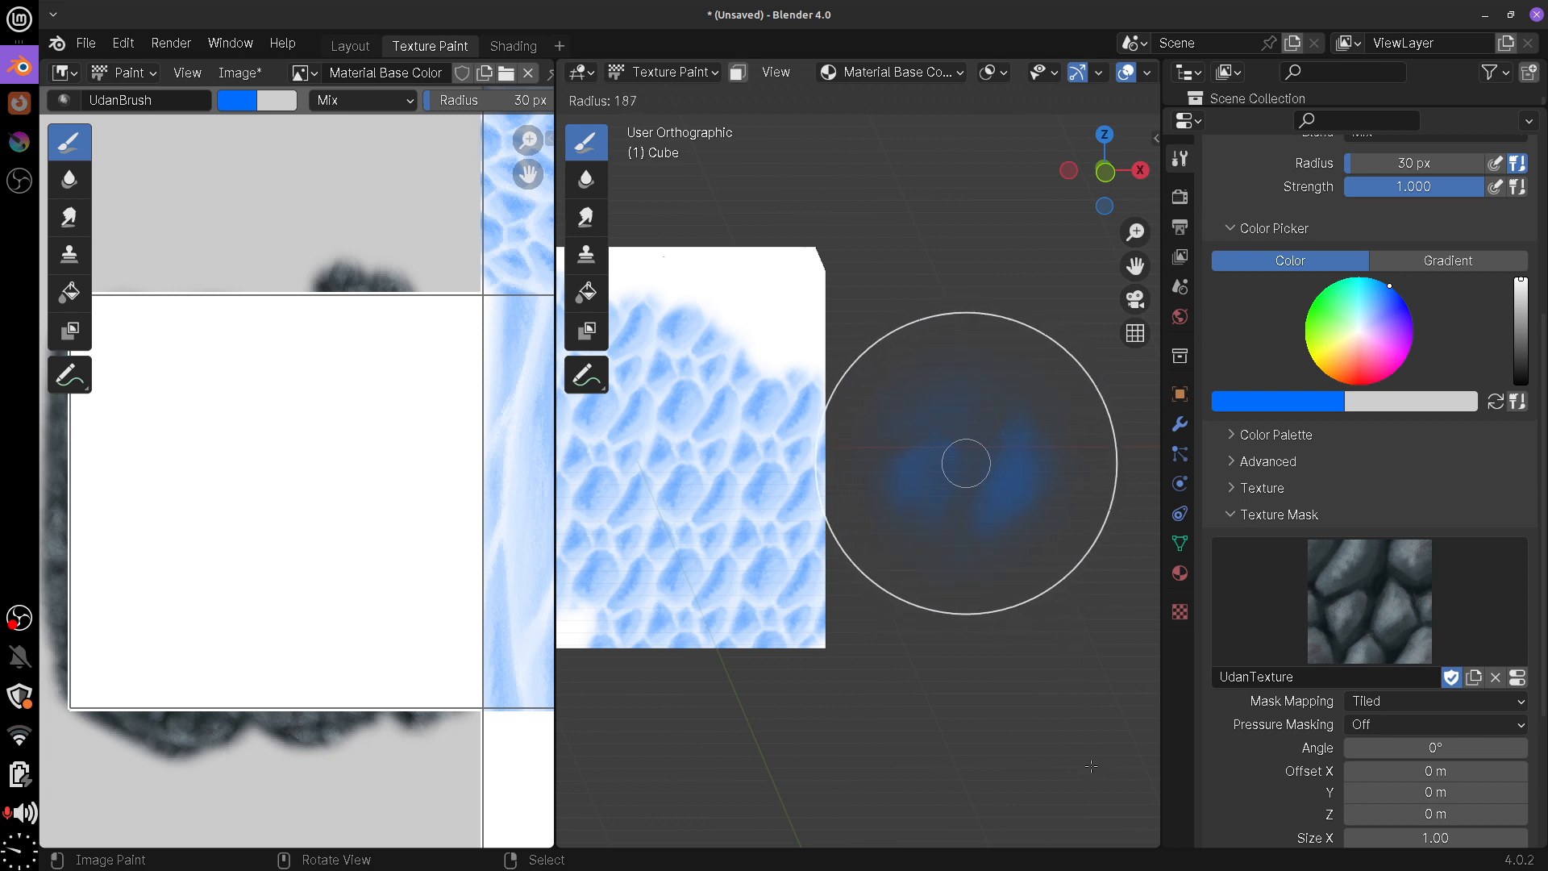
pyautogui.press('Escape')
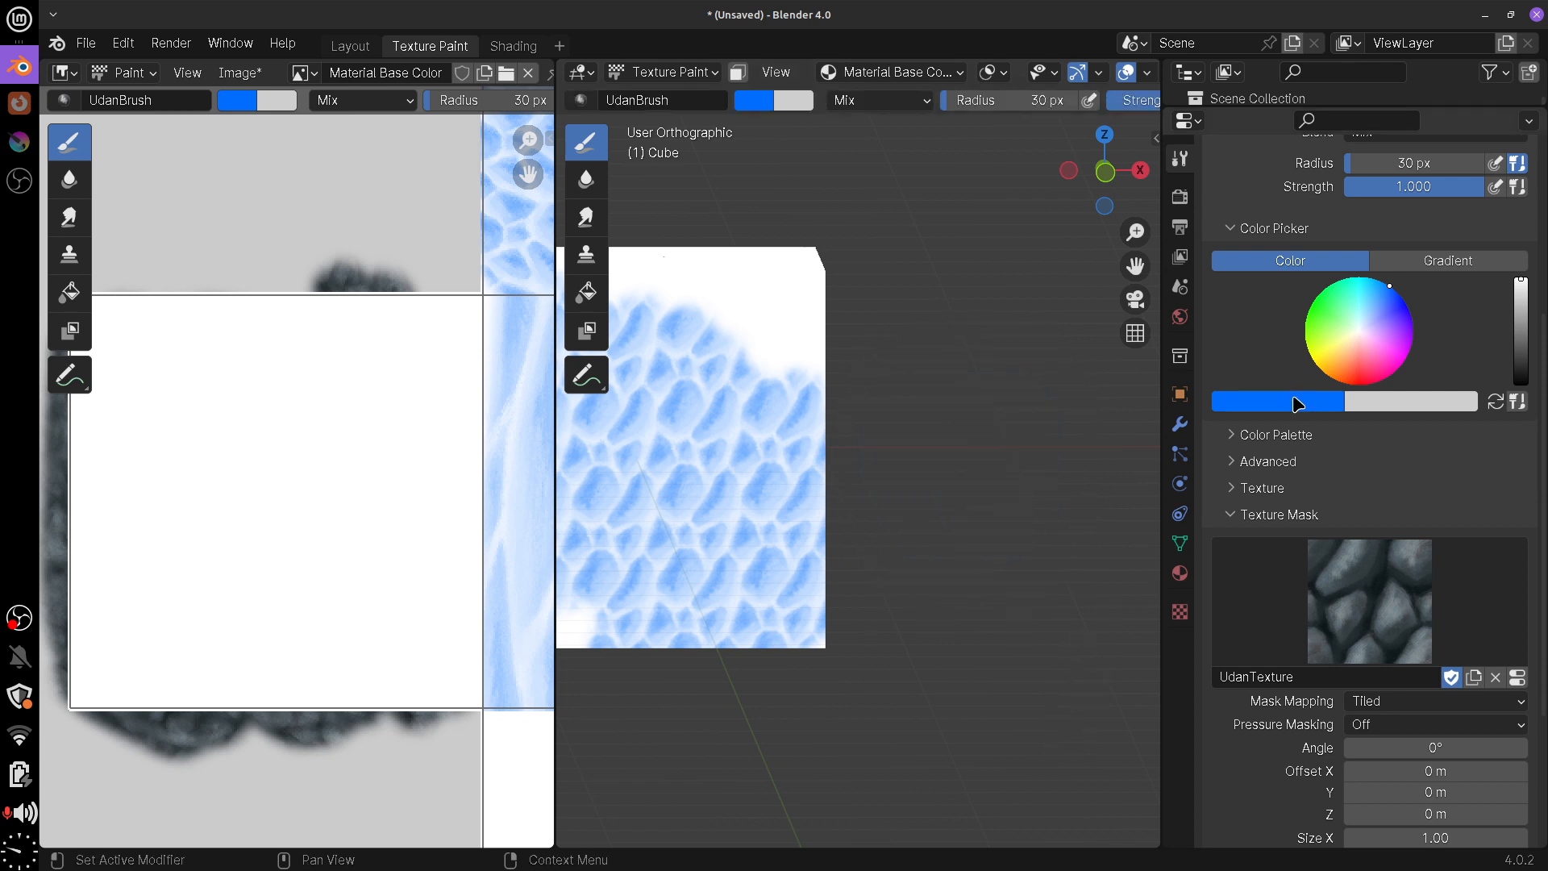
# Set the brush colour to orange and paint a patch of the tiled mask pattern on a blank side face
pyautogui.moveTo(1334, 375)
pyautogui.mouseDown()
pyautogui.moveTo(1361, 332)
pyautogui.moveTo(1333, 393)
pyautogui.mouseUp()
pyautogui.moveTo(1130, 508); pyautogui.dragTo(1282, 498, button='middle')
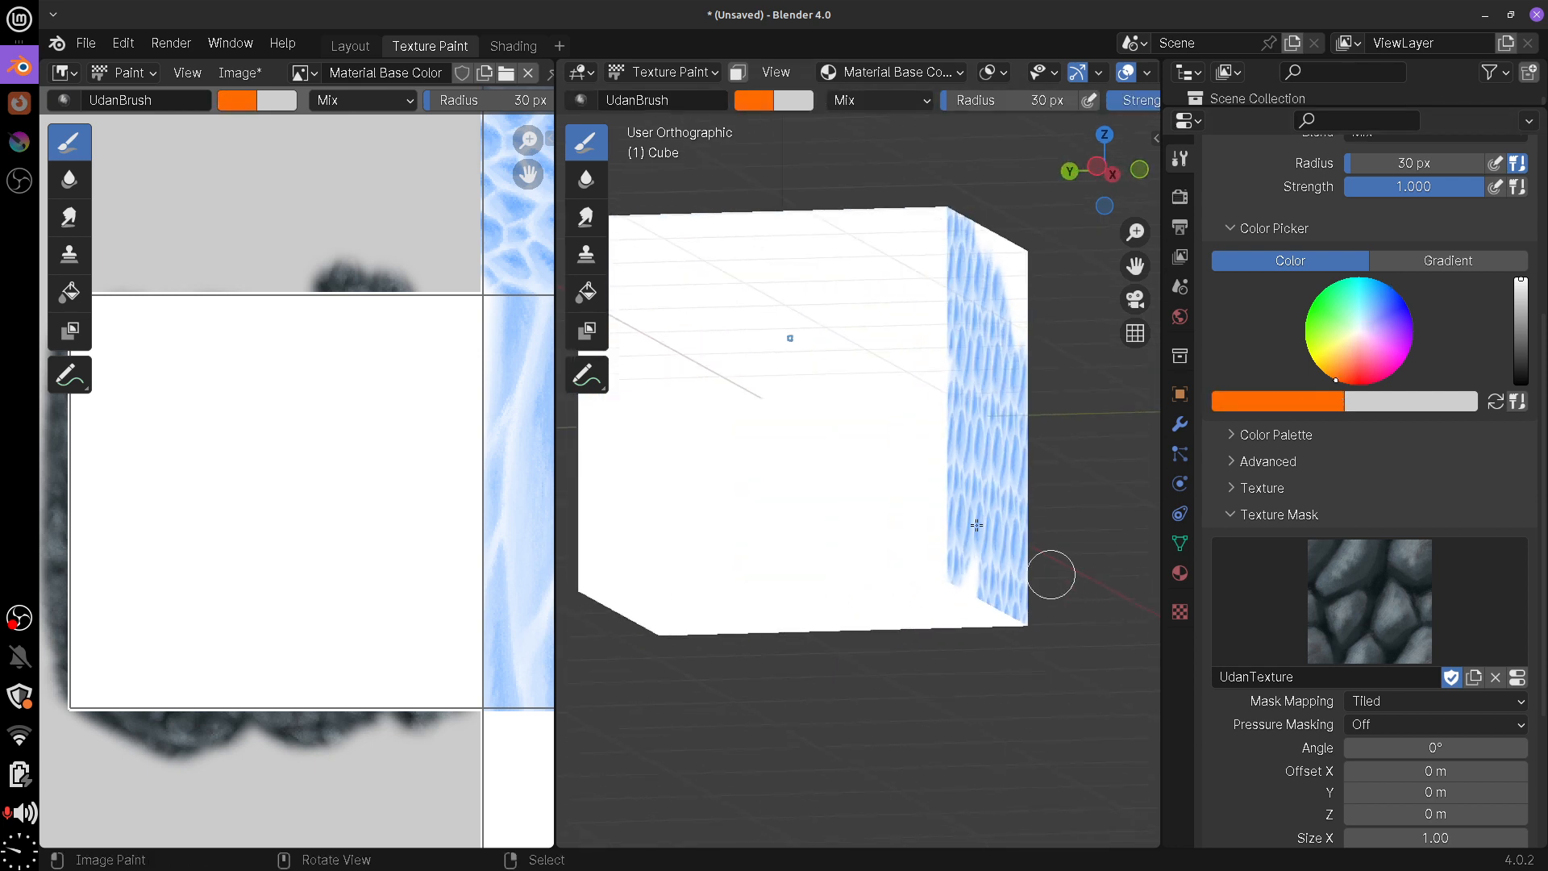
pyautogui.moveTo(1051, 574); pyautogui.dragTo(1100, 582, button='middle')
pyautogui.click(887, 331)
pyautogui.moveTo(807, 445)
pyautogui.mouseDown()
pyautogui.moveTo(978, 383)
pyautogui.moveTo(967, 338)
pyautogui.moveTo(1009, 477)
pyautogui.moveTo(986, 472)
pyautogui.moveTo(1005, 553)
pyautogui.moveTo(949, 627)
pyautogui.mouseUp()
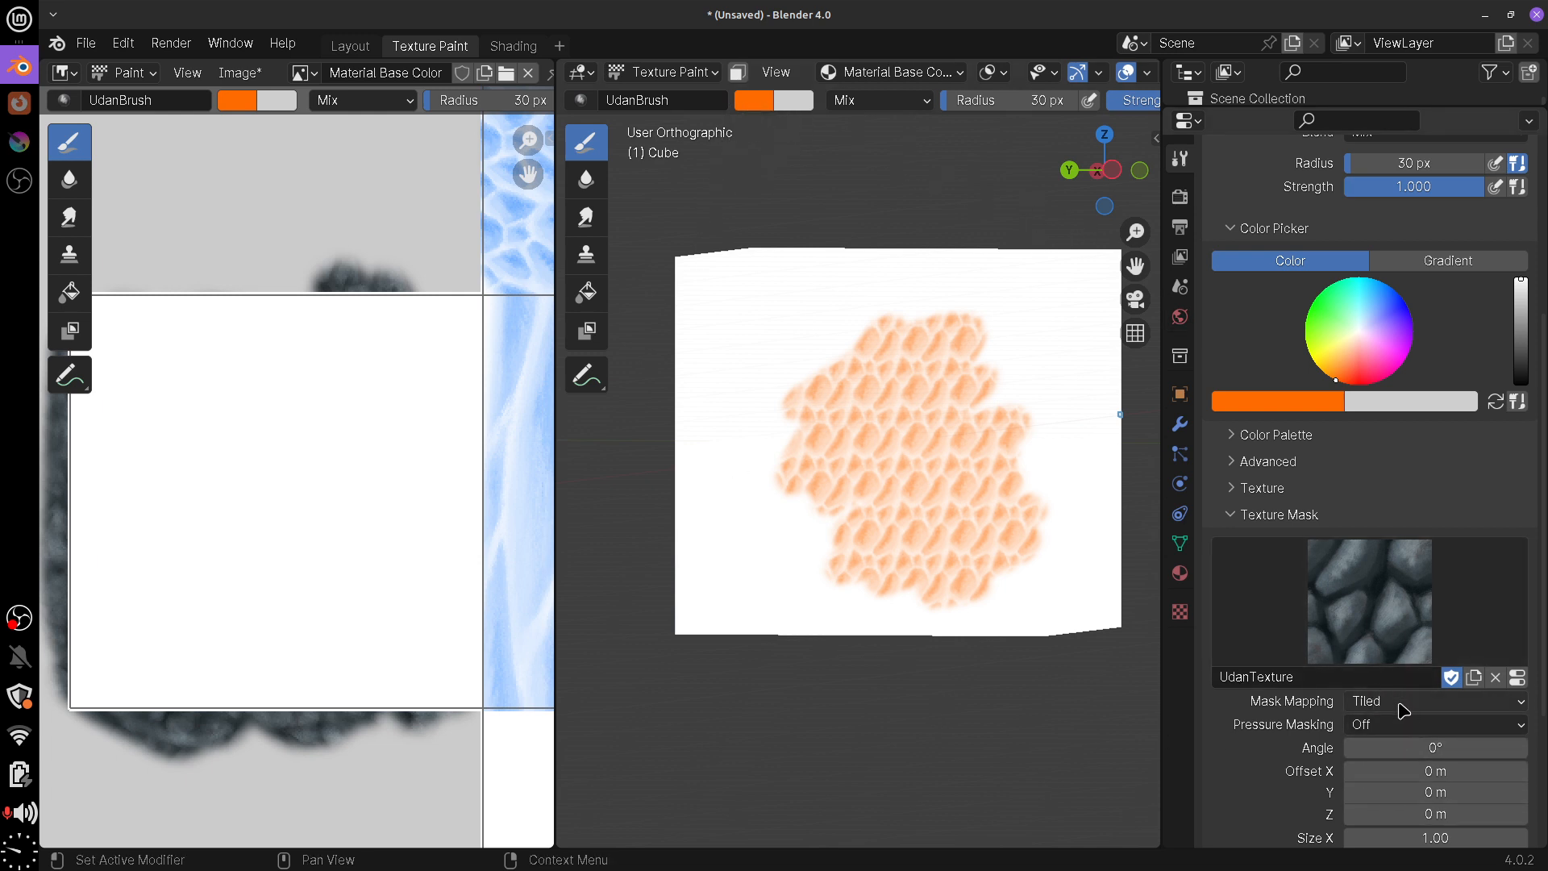
# Set the mask mapping to View Plane and paint several curved orange strokes on the neighbouring blank side face
pyautogui.click(1423, 702)
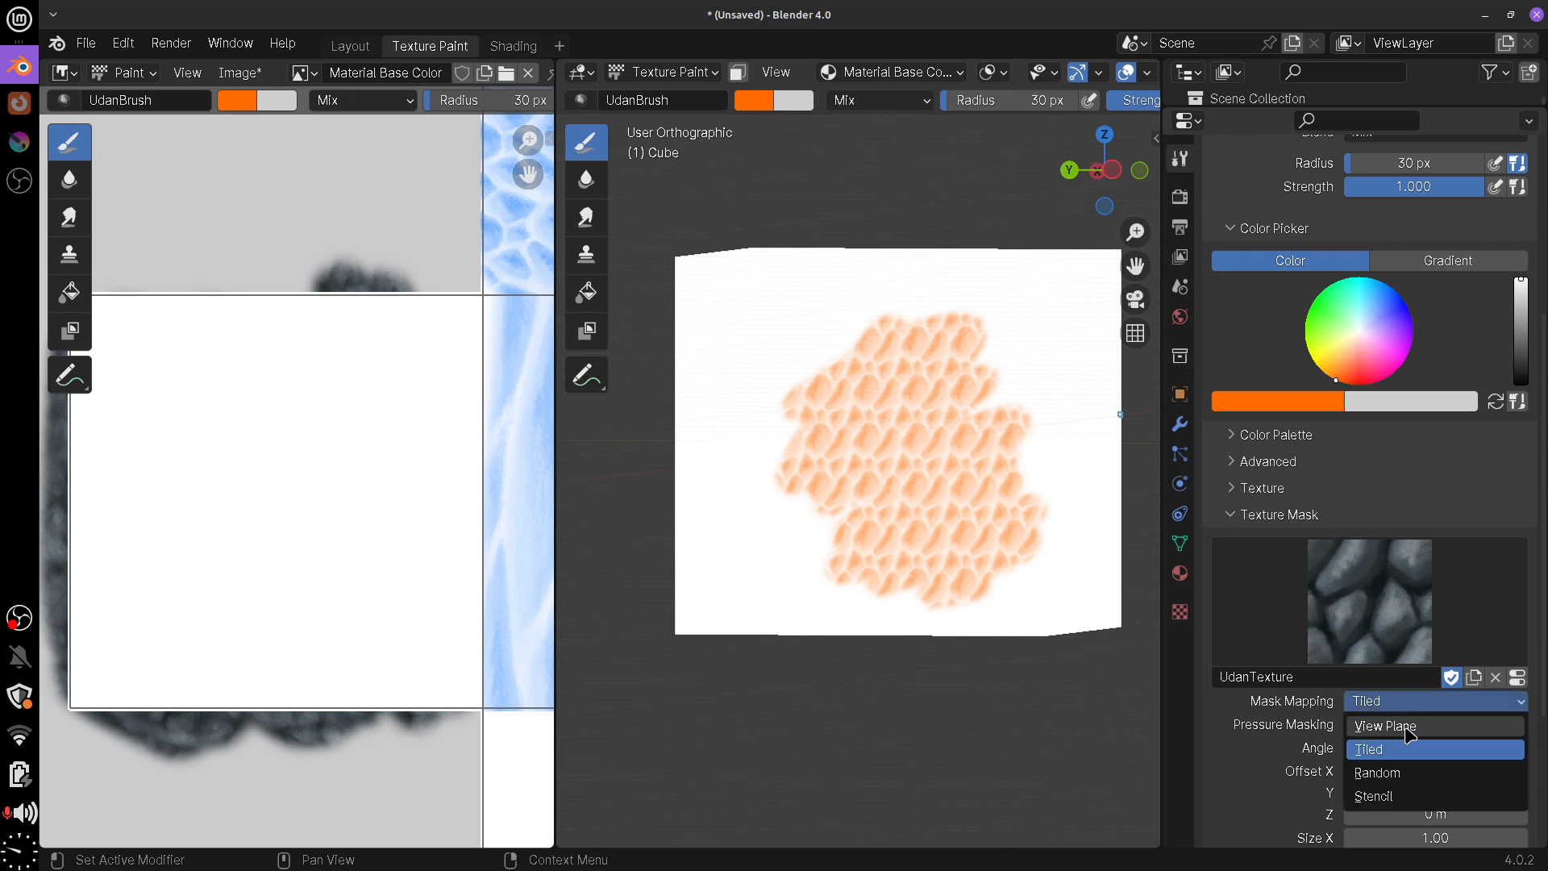
pyautogui.click(1411, 725)
pyautogui.moveTo(798, 487)
pyautogui.mouseDown(button='middle')
pyautogui.moveTo(1006, 493)
pyautogui.moveTo(930, 446)
pyautogui.mouseUp(button='middle')
pyautogui.moveTo(980, 329)
pyautogui.mouseDown()
pyautogui.moveTo(888, 470)
pyautogui.moveTo(921, 582)
pyautogui.mouseUp()
pyautogui.moveTo(1021, 349)
pyautogui.mouseDown()
pyautogui.moveTo(930, 554)
pyautogui.moveTo(949, 587)
pyautogui.mouseUp()
pyautogui.moveTo(1050, 381)
pyautogui.mouseDown()
pyautogui.moveTo(1007, 415)
pyautogui.moveTo(984, 582)
pyautogui.mouseUp()
pyautogui.moveTo(832, 529); pyautogui.dragTo(936, 327)
pyautogui.moveTo(887, 543); pyautogui.dragTo(935, 400)
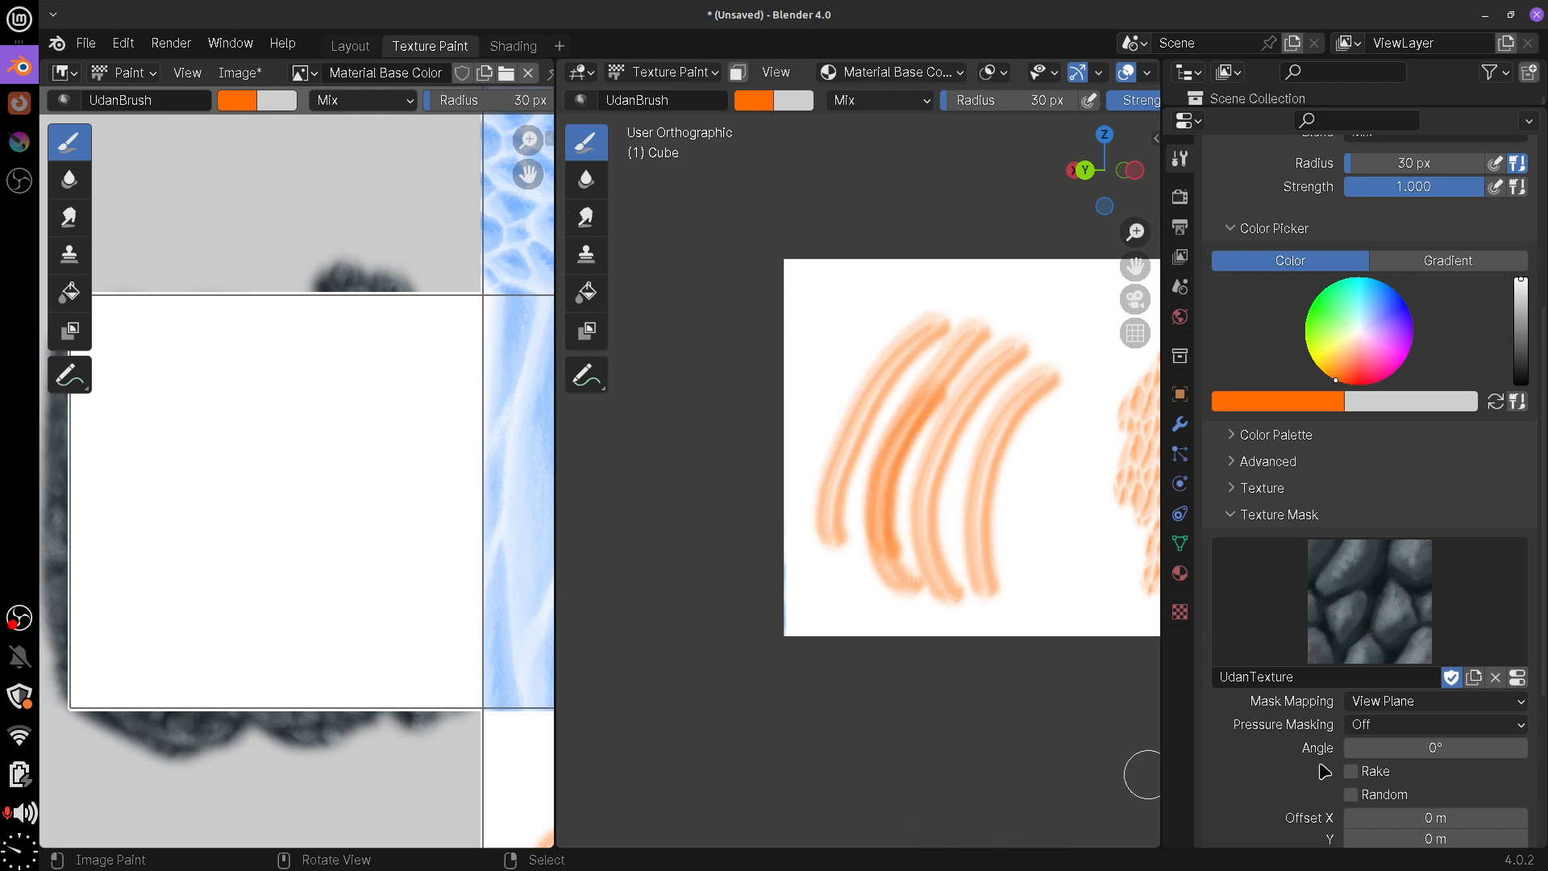
# Enable Rake for the mask angle and paint orange scribbles across the cube's top face
pyautogui.click(1351, 771)
pyautogui.moveTo(1002, 563)
pyautogui.mouseDown(button='middle')
pyautogui.moveTo(928, 659)
pyautogui.moveTo(970, 532)
pyautogui.moveTo(954, 460)
pyautogui.mouseUp(button='middle')
pyautogui.moveTo(954, 439)
pyautogui.mouseDown()
pyautogui.moveTo(1008, 563)
pyautogui.moveTo(1075, 539)
pyautogui.moveTo(1023, 487)
pyautogui.moveTo(971, 543)
pyautogui.moveTo(979, 615)
pyautogui.moveTo(1040, 516)
pyautogui.moveTo(942, 688)
pyautogui.mouseUp()
pyautogui.moveTo(1025, 637)
pyautogui.mouseDown(button='middle')
pyautogui.moveTo(995, 625)
pyautogui.moveTo(978, 646)
pyautogui.moveTo(927, 645)
pyautogui.mouseUp(button='middle')
pyautogui.moveTo(774, 557)
pyautogui.mouseDown()
pyautogui.moveTo(765, 642)
pyautogui.moveTo(822, 564)
pyautogui.moveTo(798, 668)
pyautogui.moveTo(738, 685)
pyautogui.moveTo(809, 716)
pyautogui.moveTo(879, 621)
pyautogui.moveTo(927, 685)
pyautogui.moveTo(944, 678)
pyautogui.mouseUp()
# Cover all the orange and blue paint by filling the cube with white, then reselect the draw brush
pyautogui.moveTo(943, 677); pyautogui.dragTo(732, 369, button='middle')
pyautogui.click(595, 290)
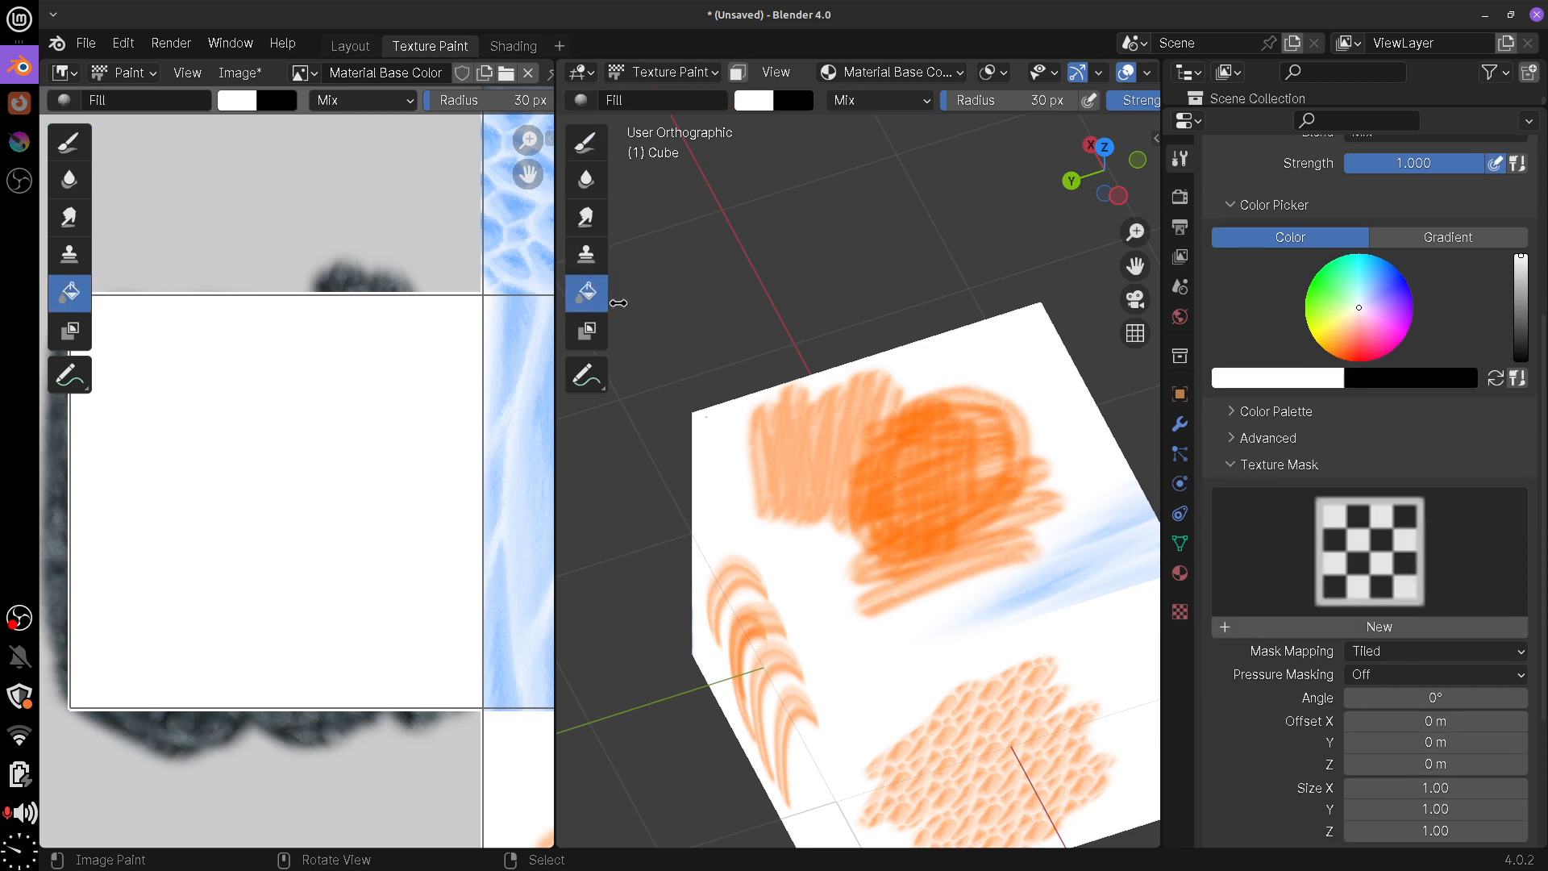
pyautogui.click(1016, 597)
pyautogui.click(586, 143)
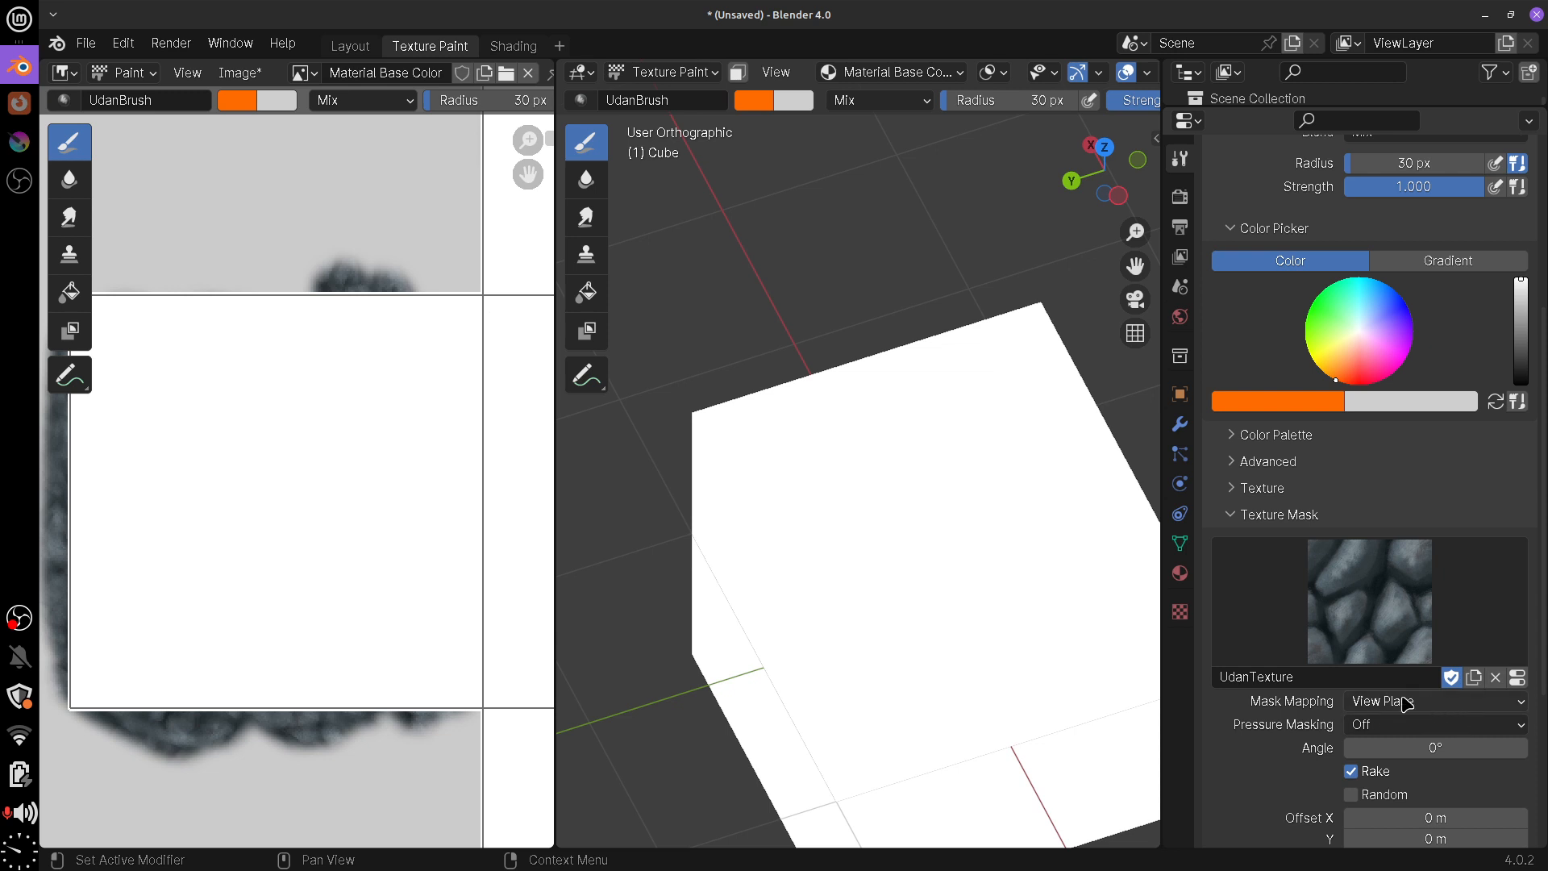
# Set the brush colour to pure blue and keep the mask mapping on View Plane
pyautogui.moveTo(982, 664); pyautogui.dragTo(959, 612, button='middle')
pyautogui.click(1409, 302)
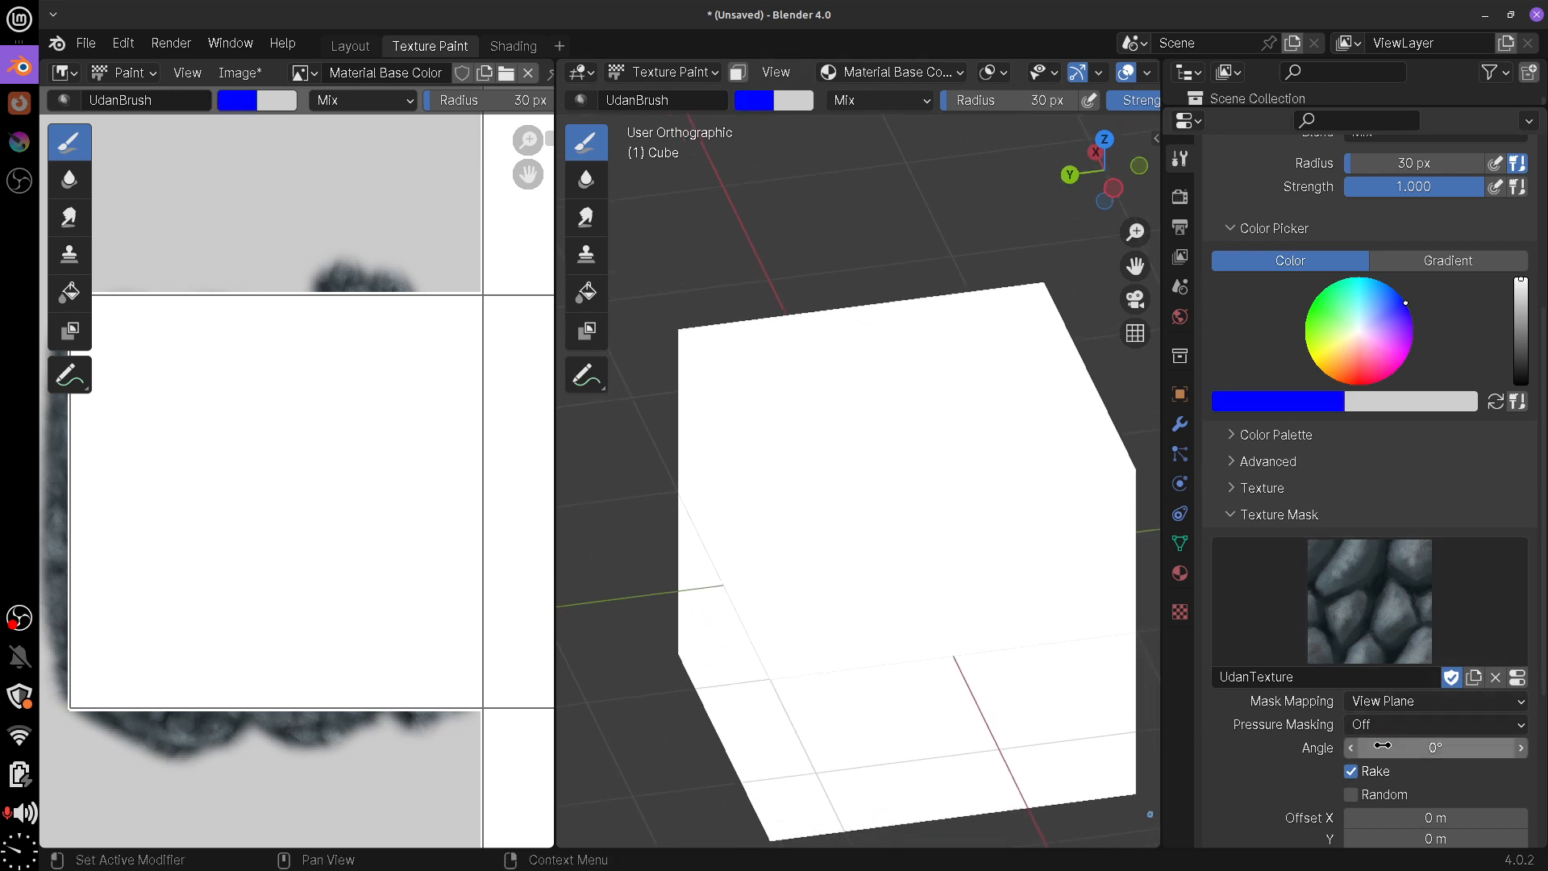
pyautogui.click(1401, 701)
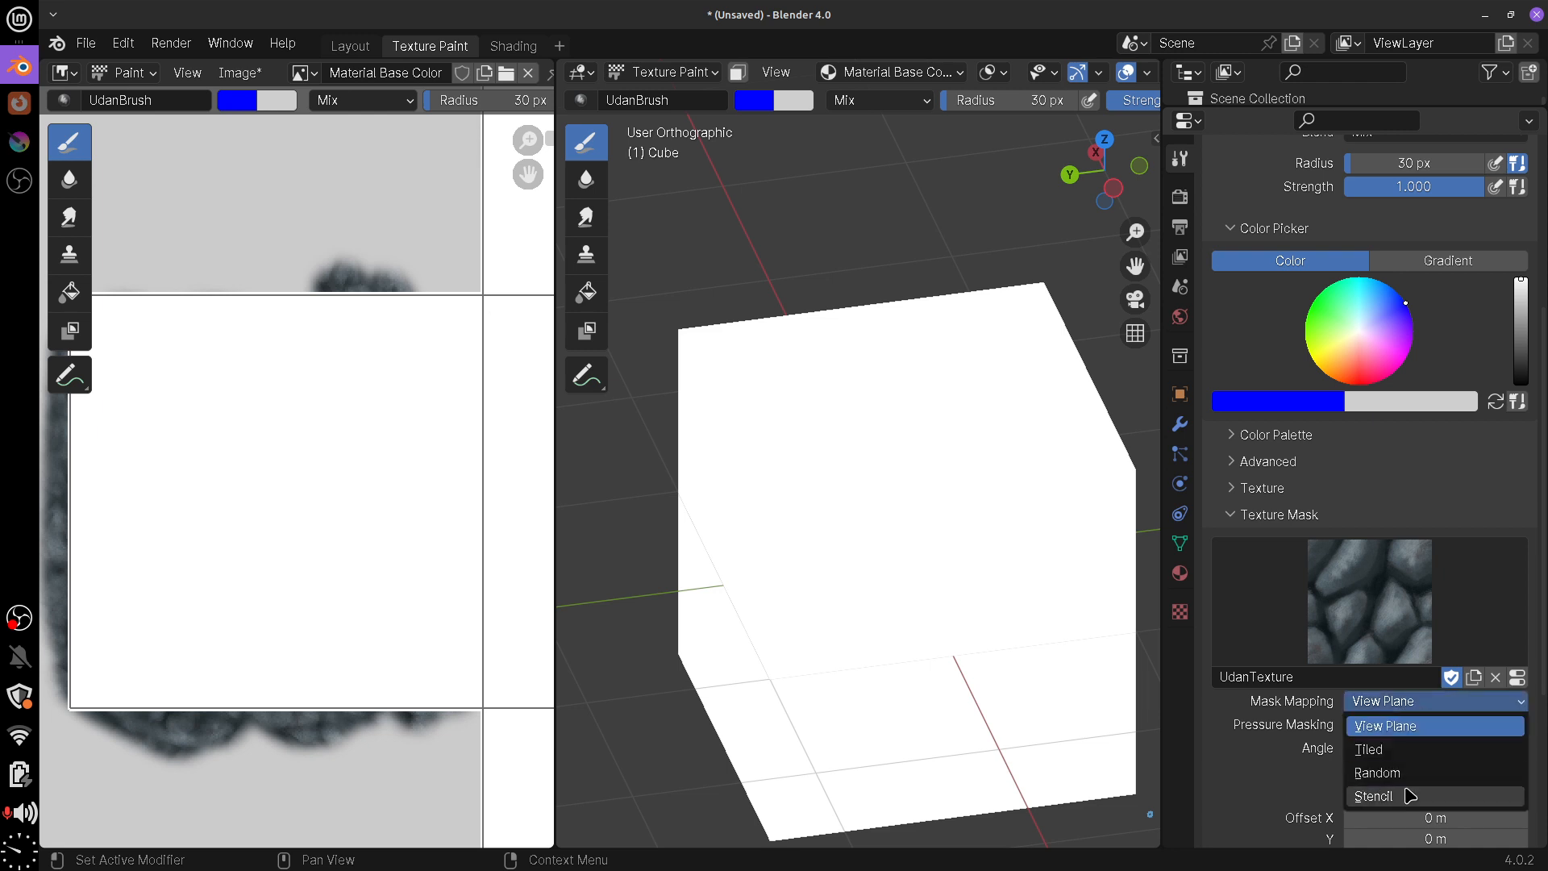
pyautogui.click(1401, 727)
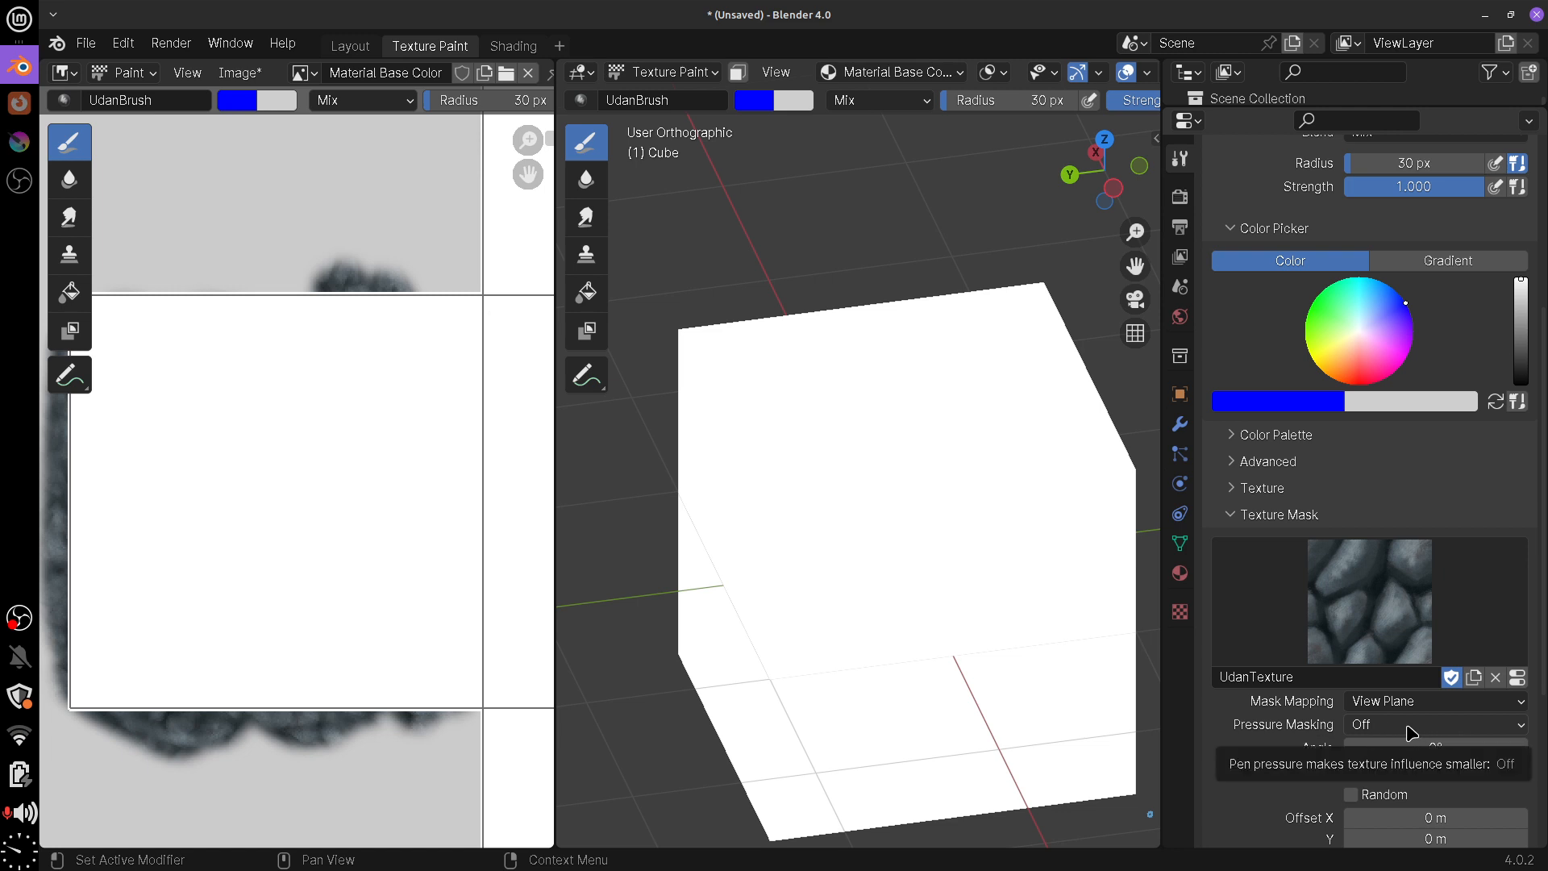
# Set the mask's pressure masking to Ramp and paint a blue zigzag scribble on the cube's top face
pyautogui.click(1410, 731)
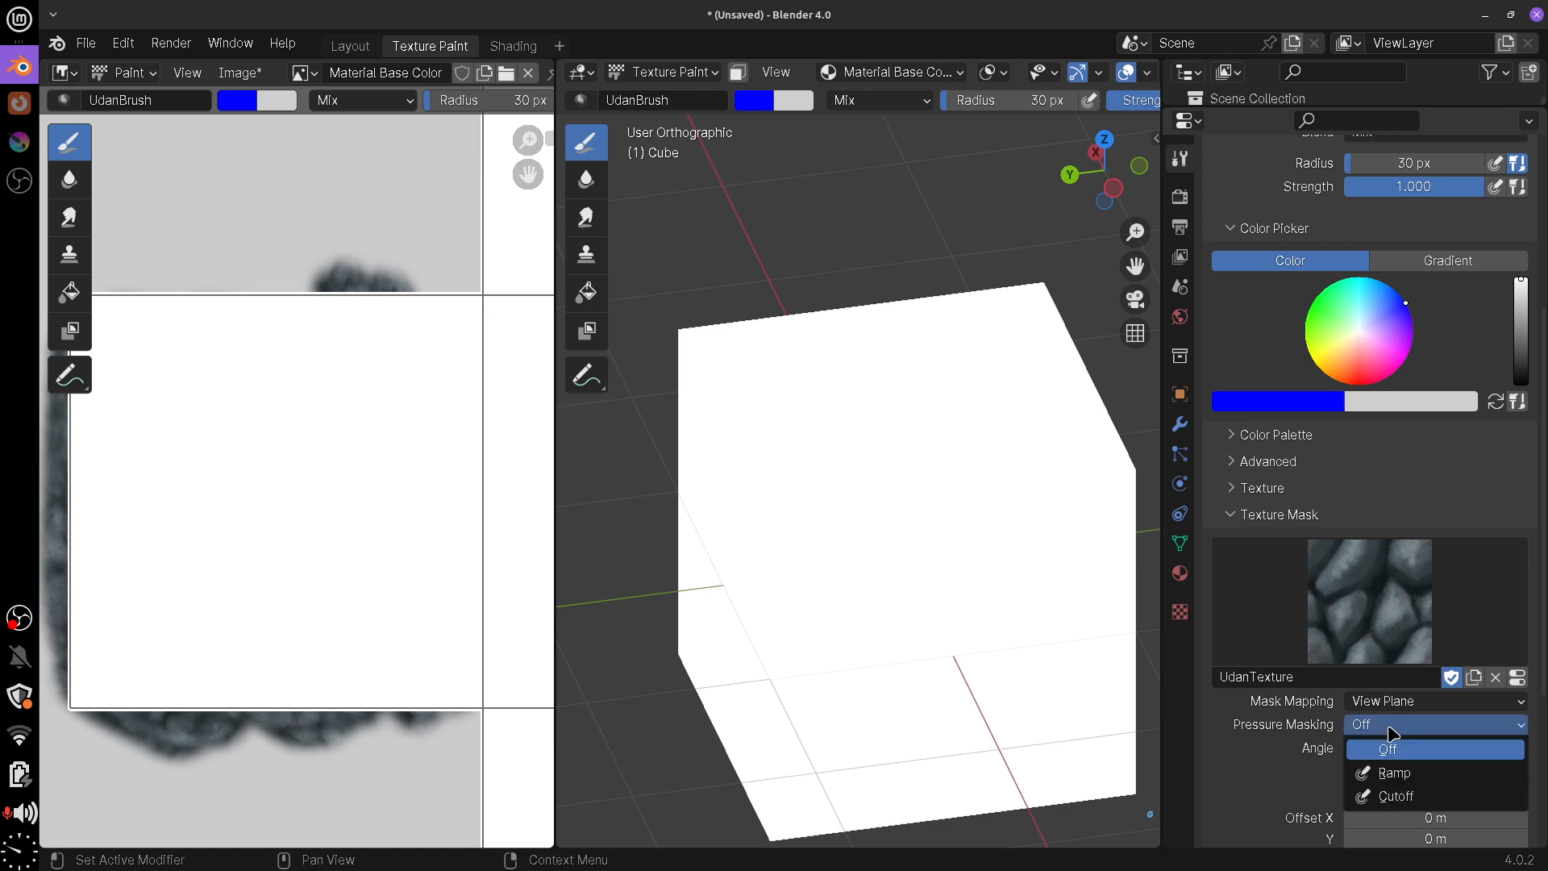
pyautogui.click(1403, 774)
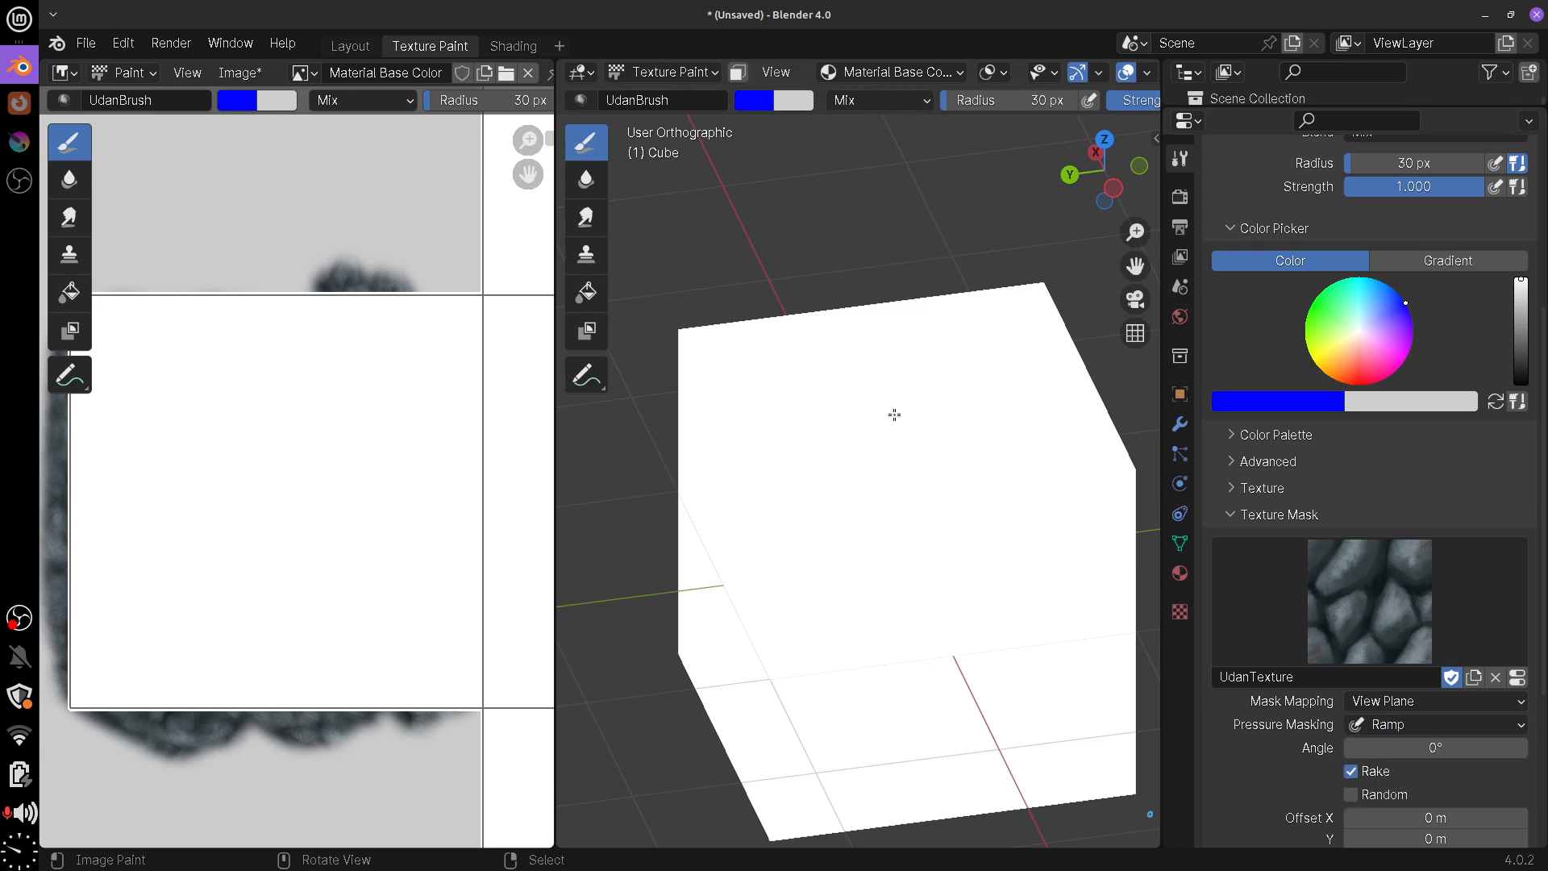
pyautogui.moveTo(899, 414)
pyautogui.mouseDown()
pyautogui.moveTo(890, 474)
pyautogui.moveTo(927, 427)
pyautogui.moveTo(968, 475)
pyautogui.moveTo(1000, 467)
pyautogui.moveTo(980, 510)
pyautogui.moveTo(1020, 548)
pyautogui.moveTo(1036, 593)
pyautogui.moveTo(1023, 613)
pyautogui.mouseUp()
# Set the mask's pressure masking to Cutoff and paint several blue scribbles across the cube's side face below the ramp strokes
pyautogui.click(1413, 726)
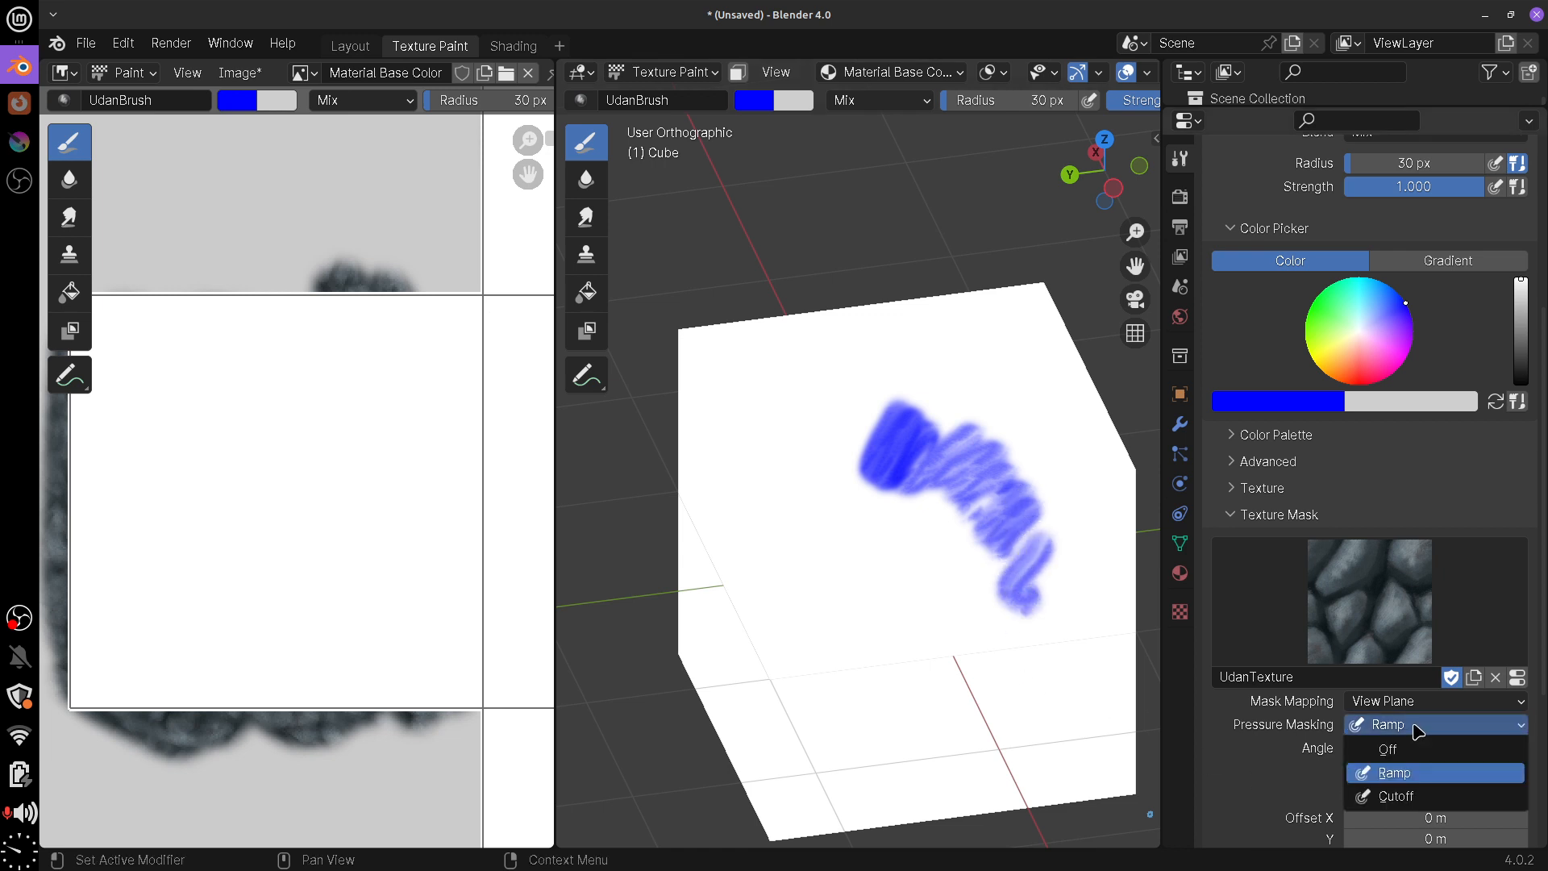
pyautogui.click(1397, 797)
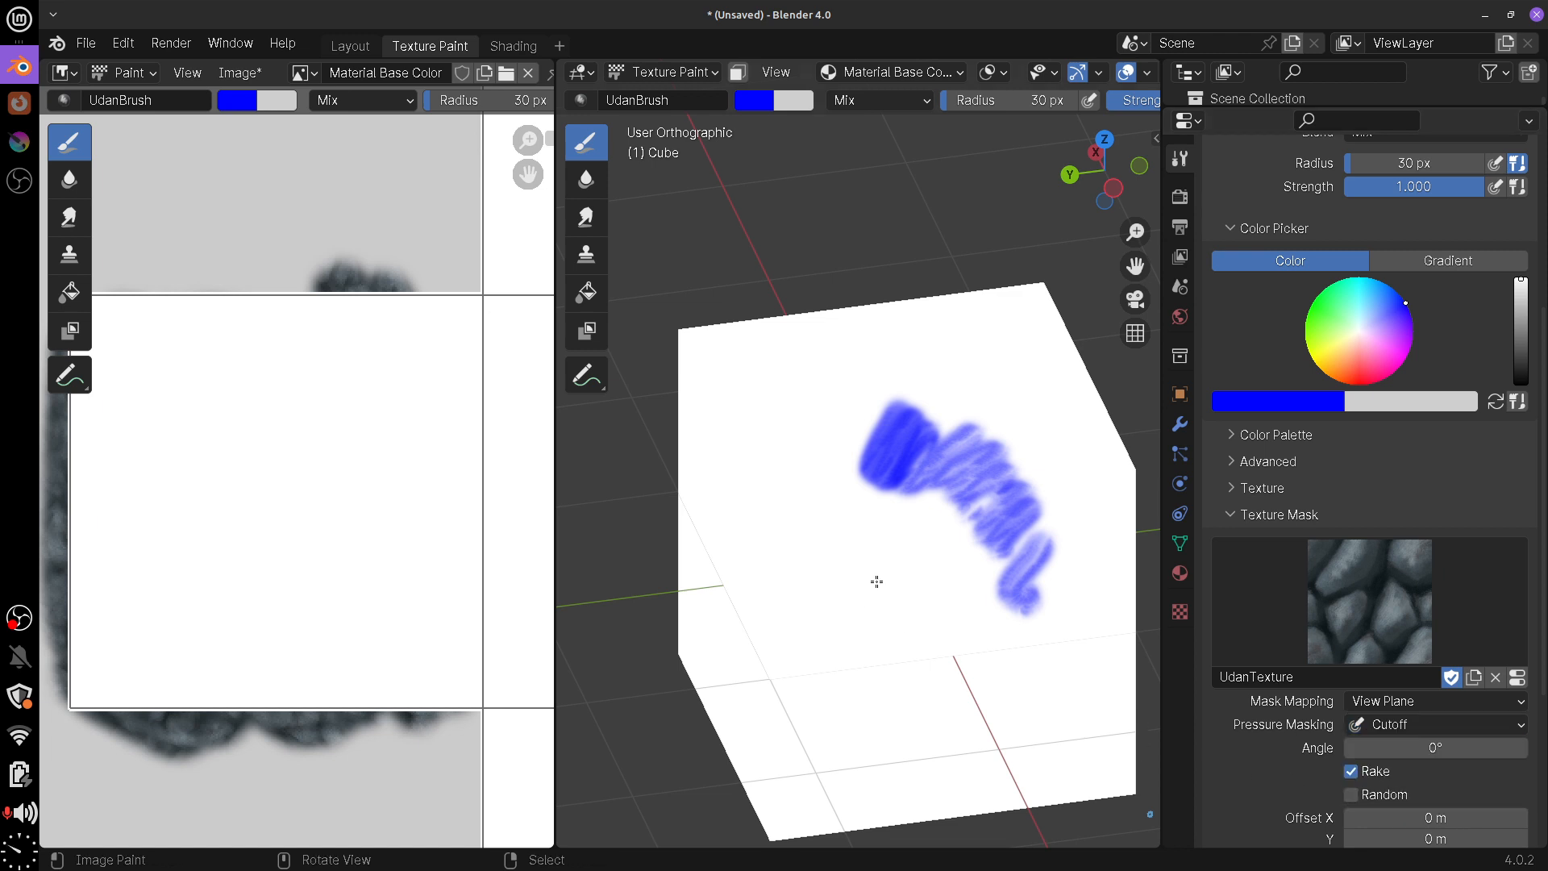
pyautogui.moveTo(874, 581); pyautogui.dragTo(877, 518, button='middle')
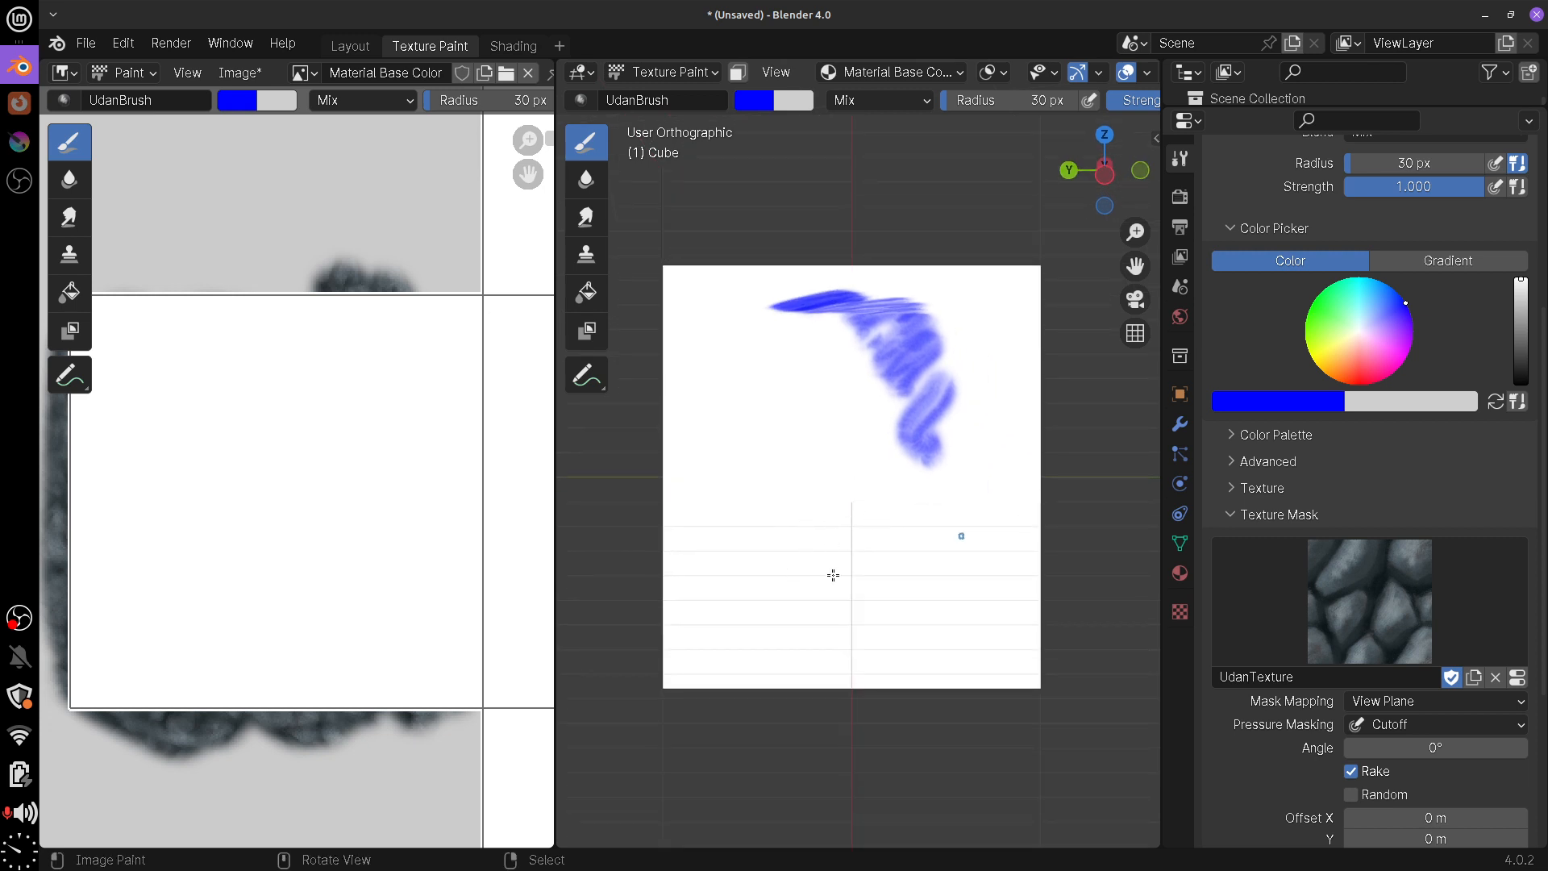
pyautogui.moveTo(911, 583); pyautogui.dragTo(916, 578)
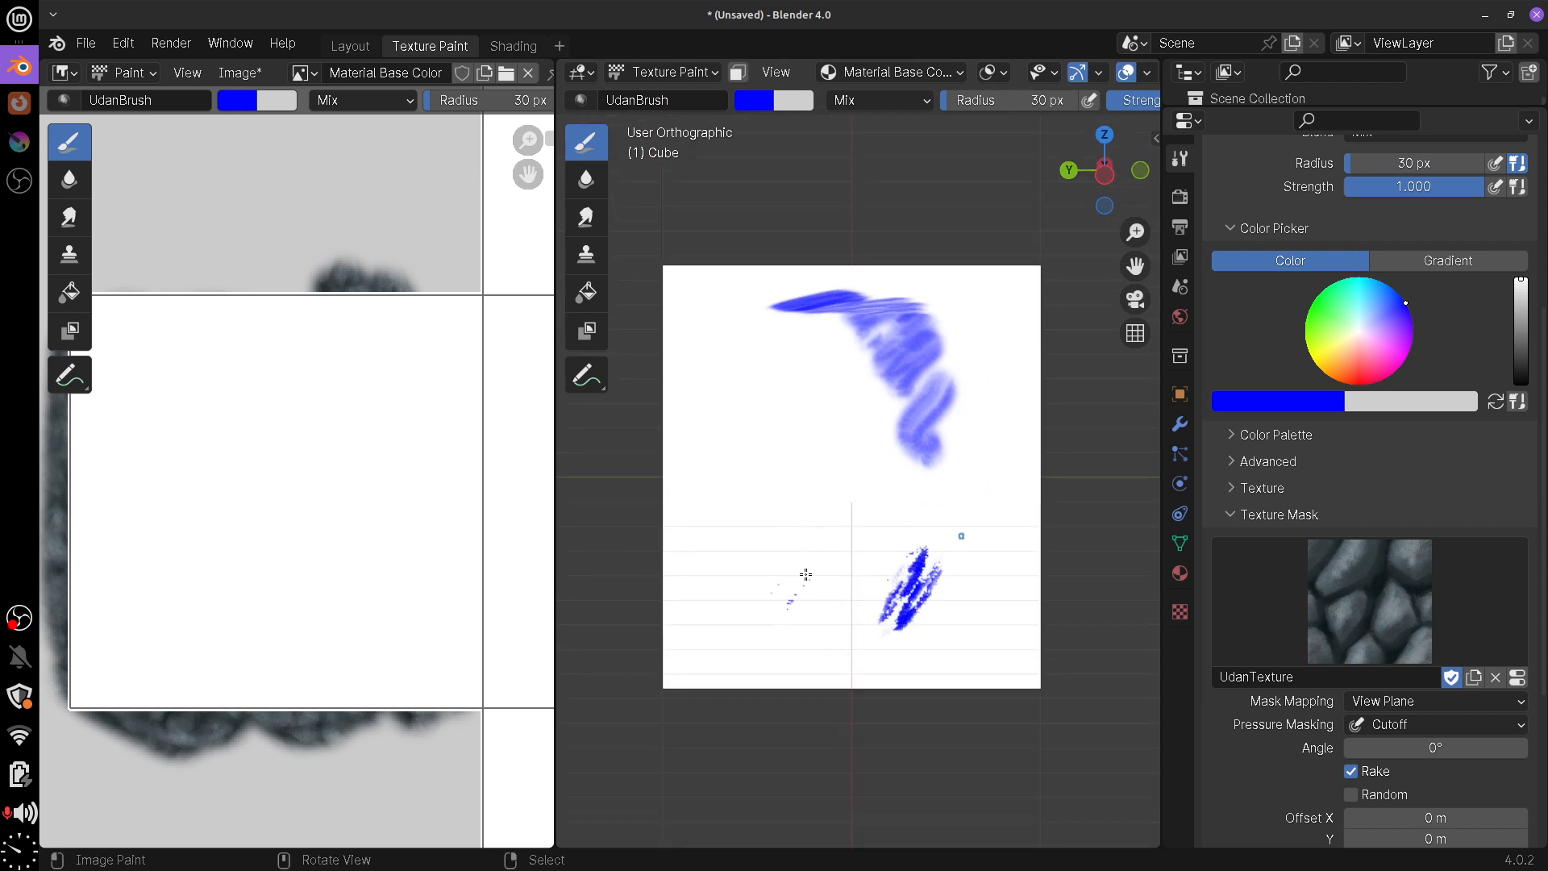
pyautogui.moveTo(806, 574)
pyautogui.mouseDown()
pyautogui.moveTo(853, 571)
pyautogui.moveTo(794, 574)
pyautogui.moveTo(802, 492)
pyautogui.moveTo(770, 537)
pyautogui.moveTo(782, 610)
pyautogui.moveTo(798, 564)
pyautogui.moveTo(855, 613)
pyautogui.moveTo(875, 598)
pyautogui.moveTo(942, 635)
pyautogui.mouseUp()
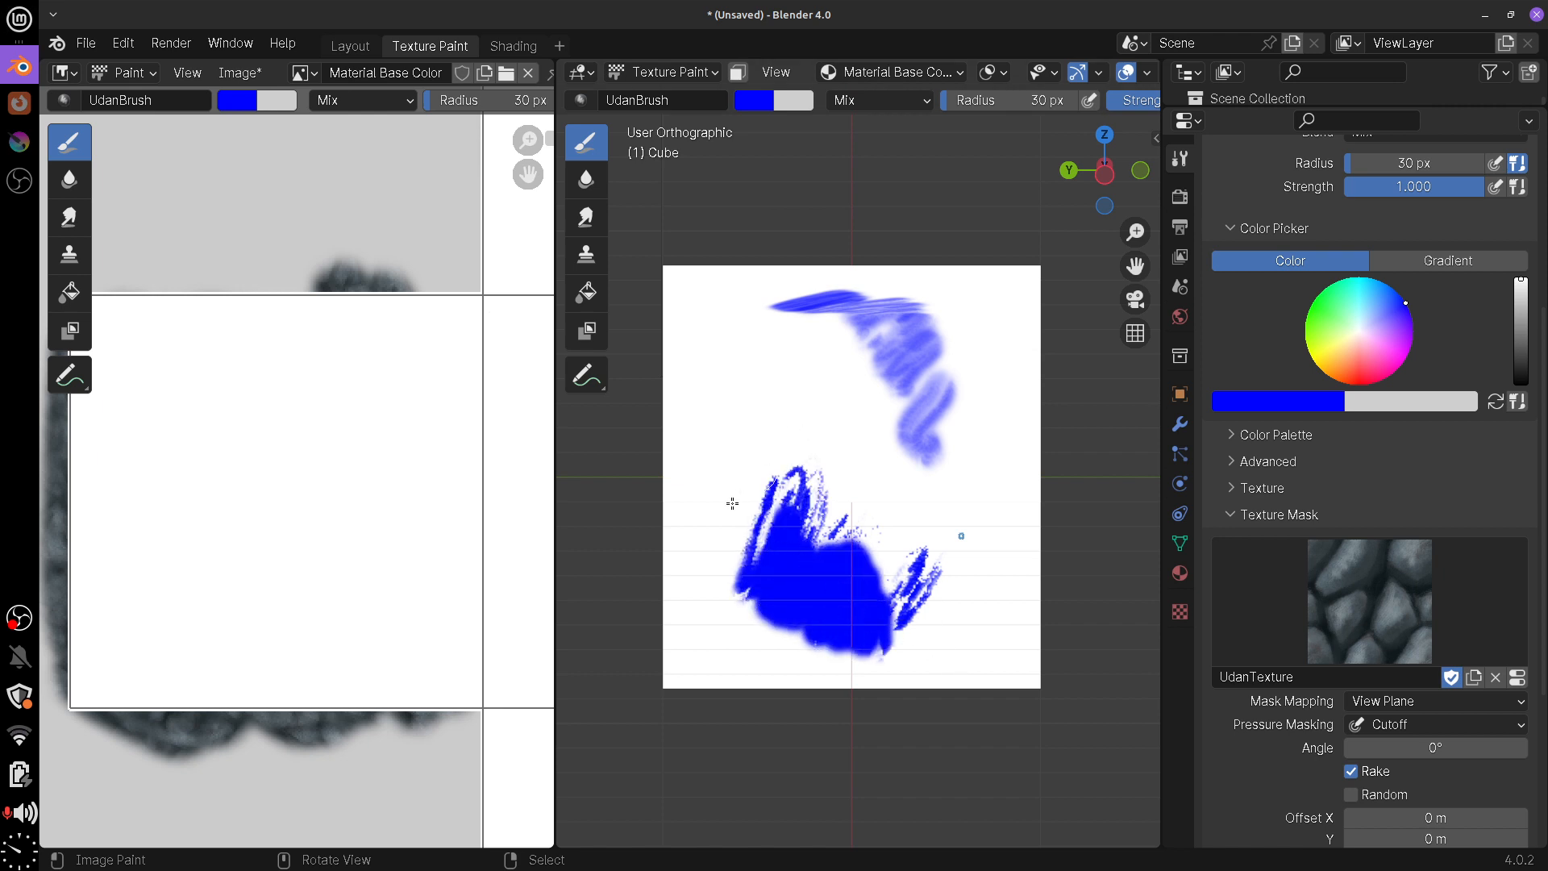
pyautogui.moveTo(732, 503)
pyautogui.mouseDown()
pyautogui.moveTo(806, 427)
pyautogui.moveTo(855, 615)
pyautogui.moveTo(939, 569)
pyautogui.moveTo(964, 504)
pyautogui.moveTo(989, 536)
pyautogui.mouseUp()
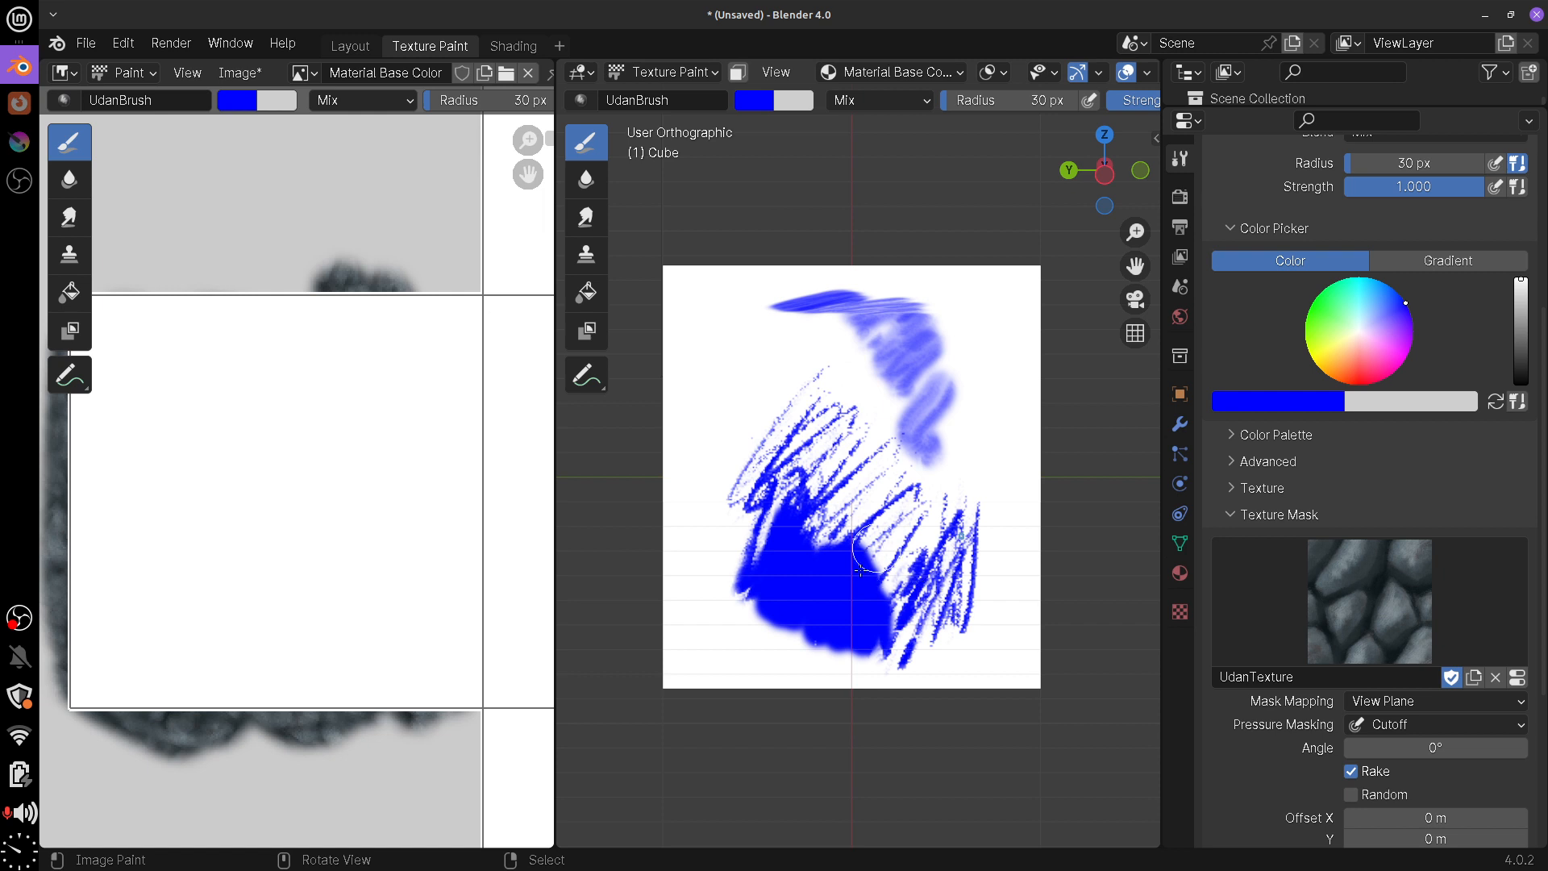
pyautogui.moveTo(843, 599)
pyautogui.mouseDown(button='middle')
pyautogui.moveTo(908, 639)
pyautogui.moveTo(897, 646)
pyautogui.mouseUp(button='middle')
pyautogui.moveTo(895, 599)
pyautogui.mouseDown()
pyautogui.moveTo(986, 489)
pyautogui.moveTo(848, 526)
pyautogui.mouseUp()
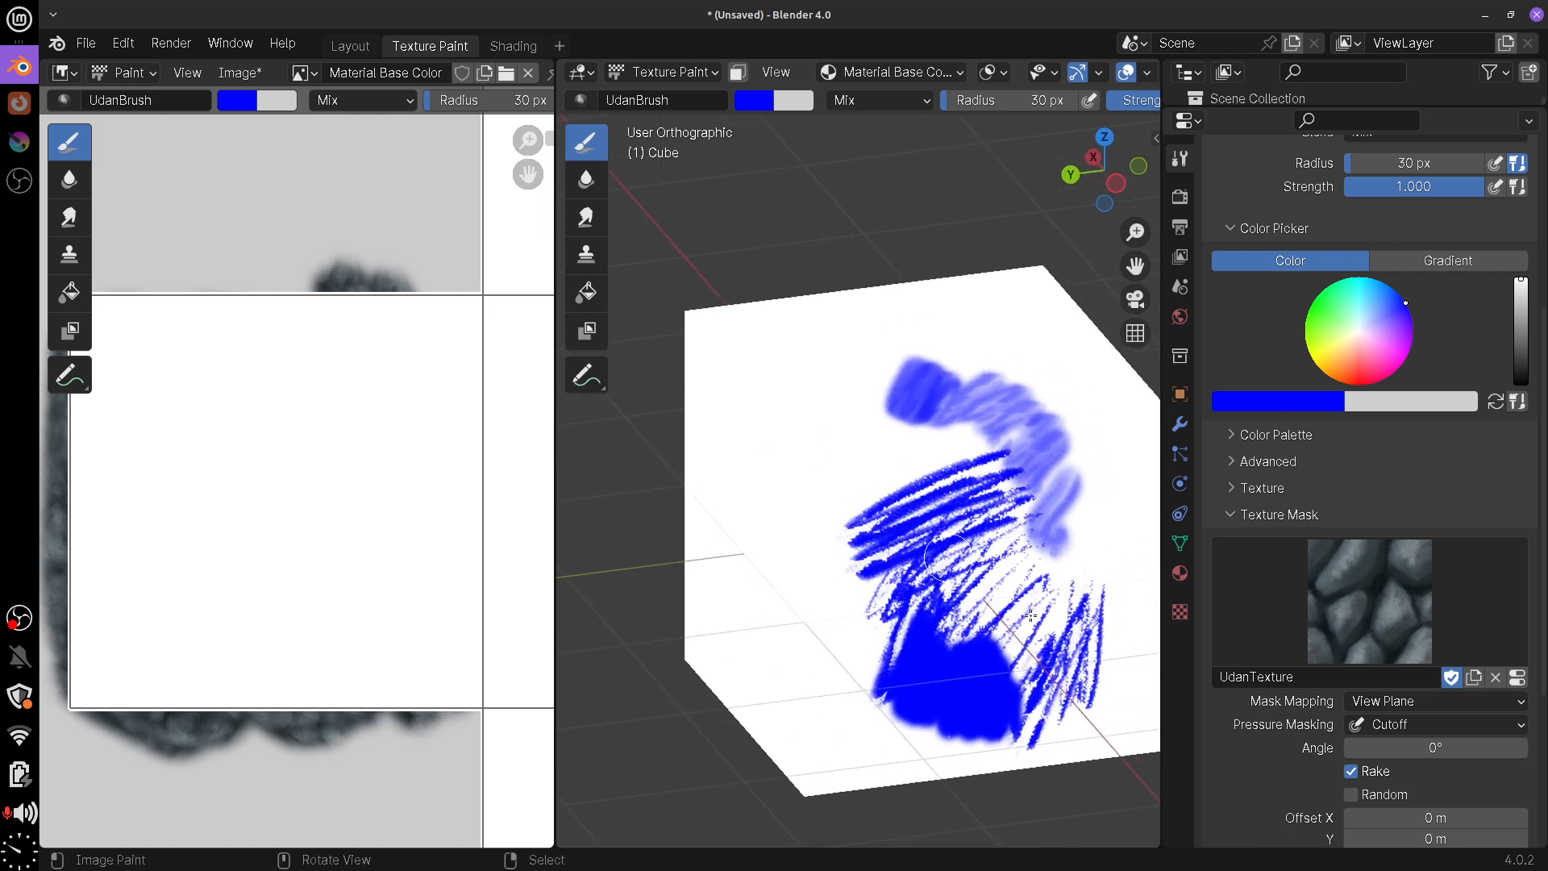
pyautogui.moveTo(1031, 616); pyautogui.dragTo(1008, 511, button='middle')
pyautogui.moveTo(1008, 511)
pyautogui.mouseDown()
pyautogui.moveTo(823, 580)
pyautogui.moveTo(951, 617)
pyautogui.mouseUp()
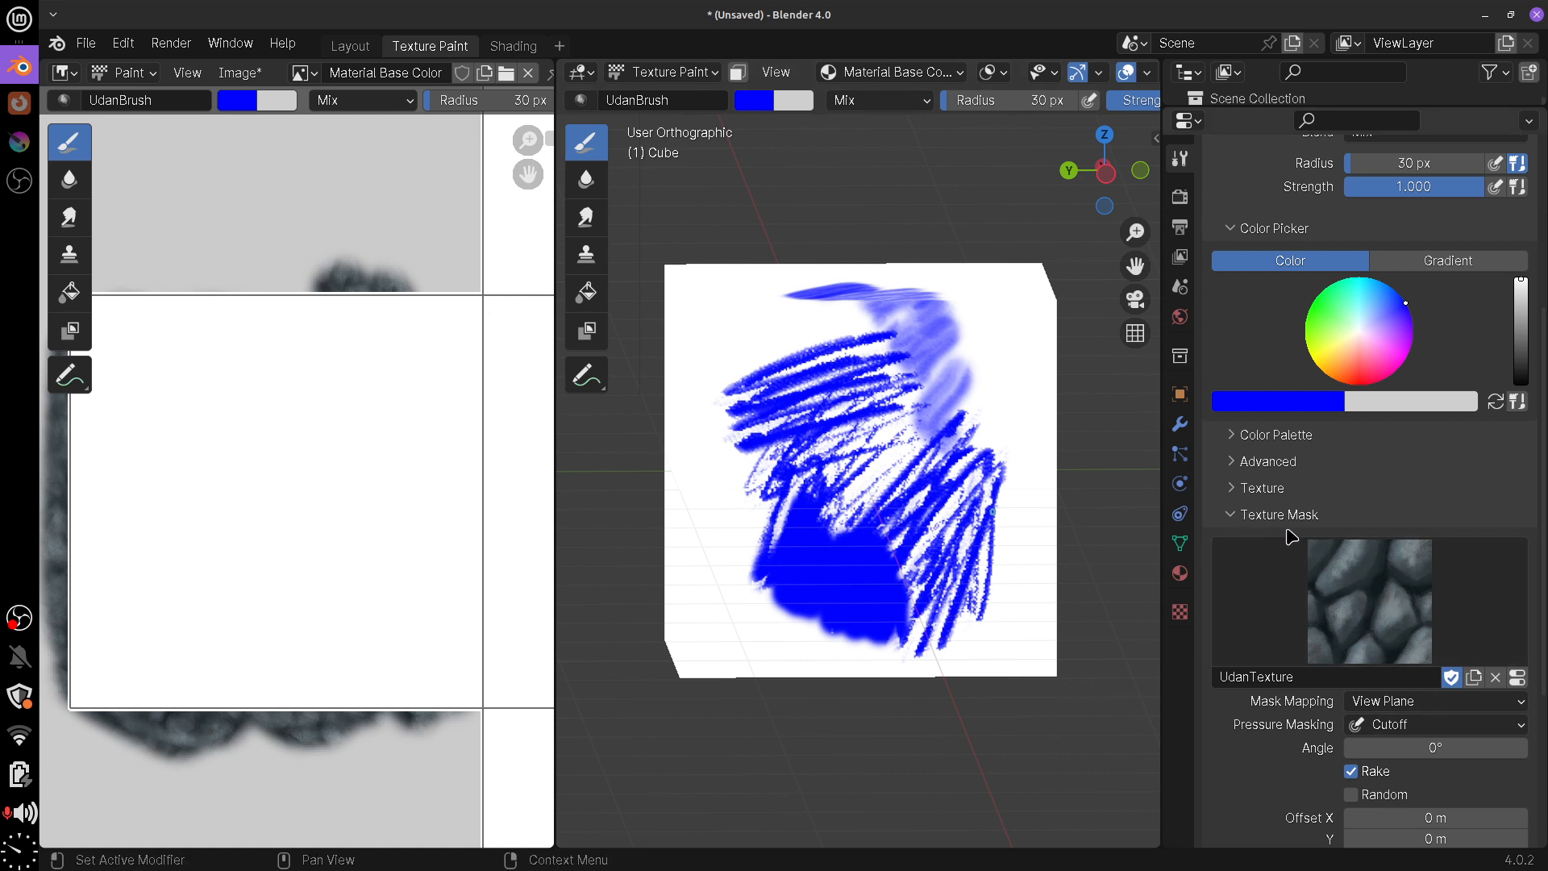
# Choose the Abstract texture as the brush's mask and paint blue zigzag strokes on two other side faces of the cube
pyautogui.click(1366, 589)
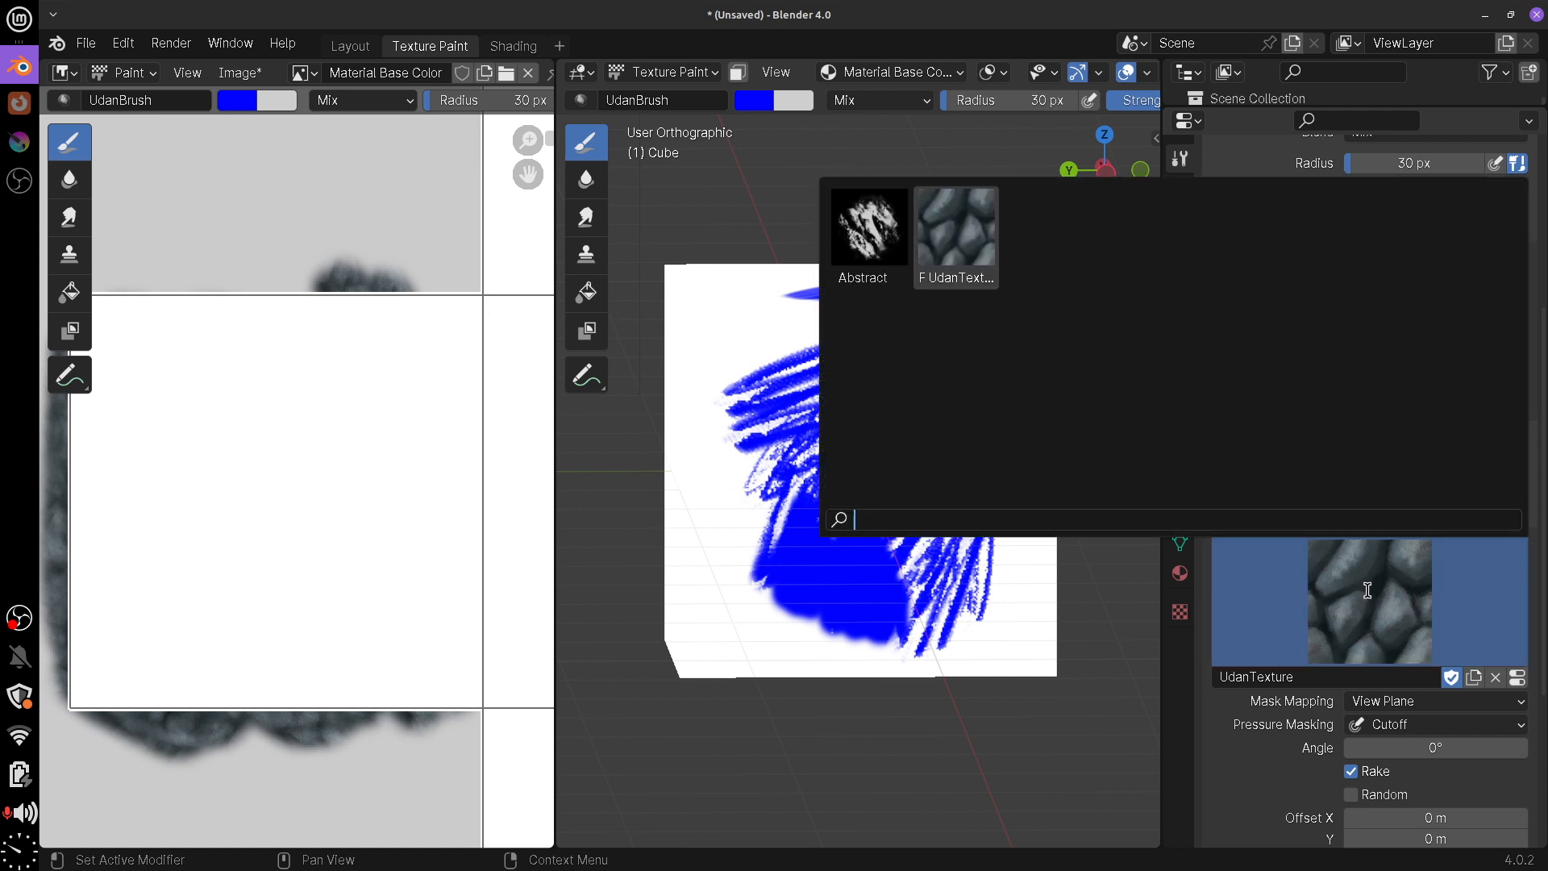
pyautogui.click(868, 232)
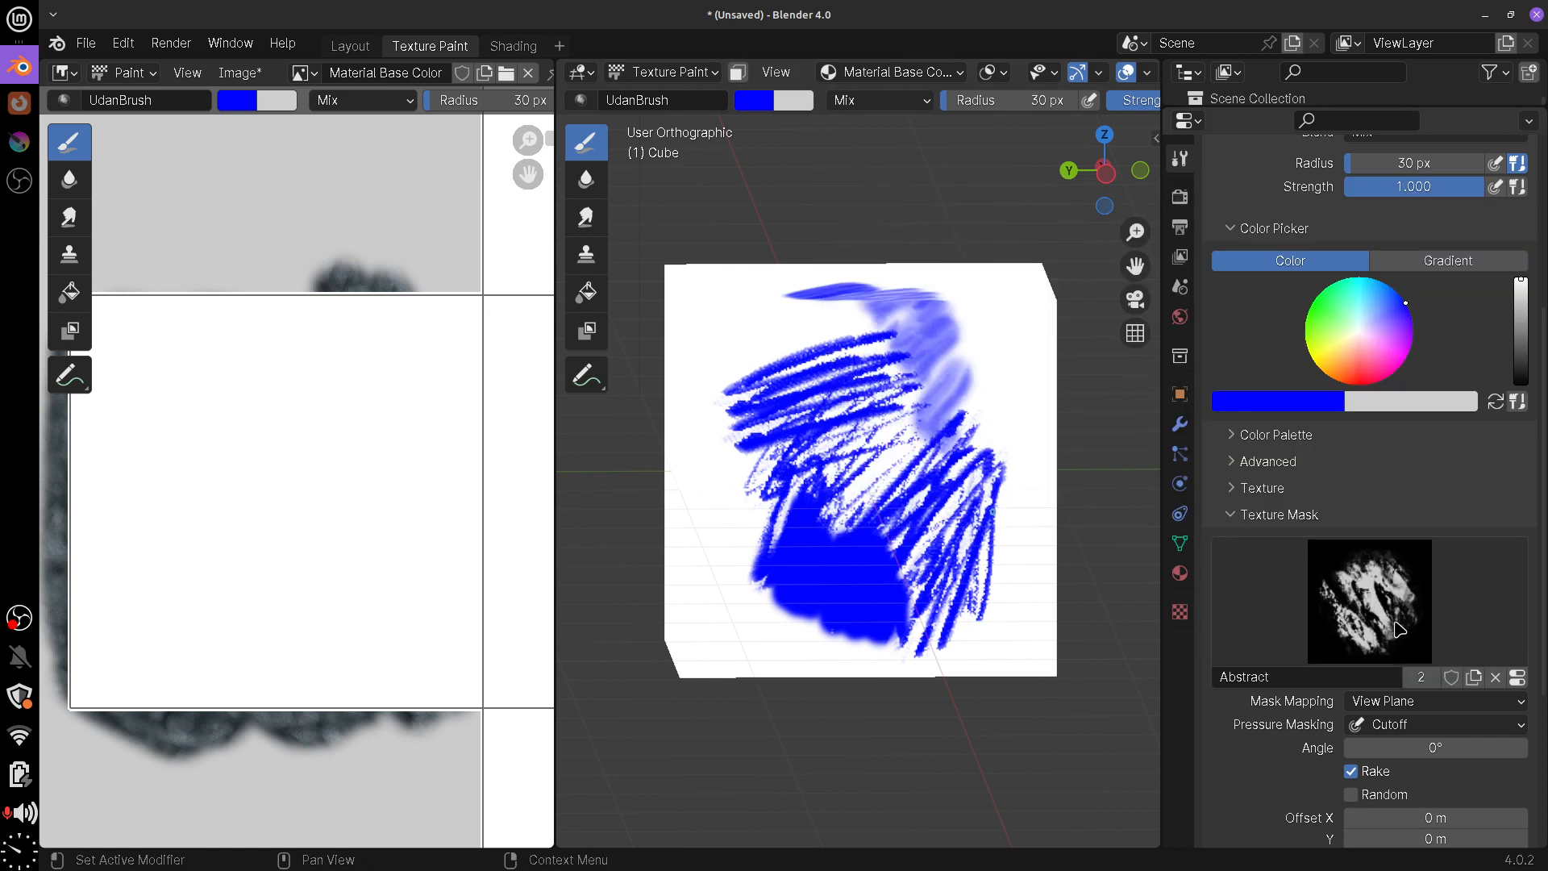
pyautogui.moveTo(846, 553)
pyautogui.mouseDown(button='middle')
pyautogui.moveTo(1037, 536)
pyautogui.moveTo(989, 380)
pyautogui.mouseUp(button='middle')
pyautogui.moveTo(1008, 355)
pyautogui.mouseDown()
pyautogui.moveTo(1016, 570)
pyautogui.moveTo(905, 553)
pyautogui.mouseUp()
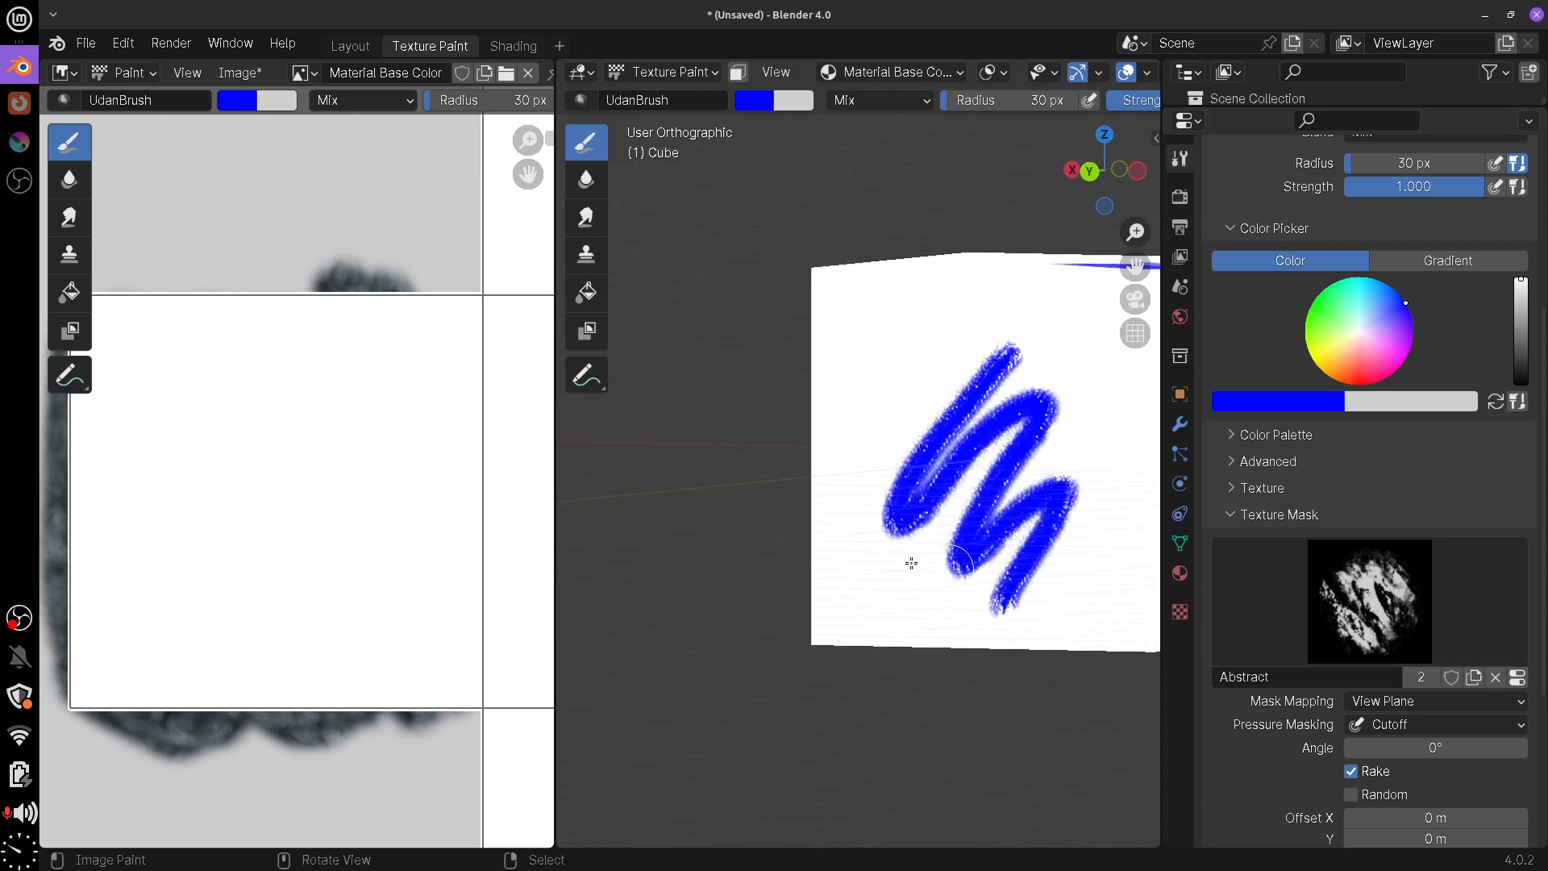
pyautogui.moveTo(905, 553); pyautogui.dragTo(995, 335, button='middle')
pyautogui.moveTo(996, 335)
pyautogui.mouseDown()
pyautogui.moveTo(931, 403)
pyautogui.moveTo(1012, 378)
pyautogui.moveTo(935, 556)
pyautogui.mouseUp()
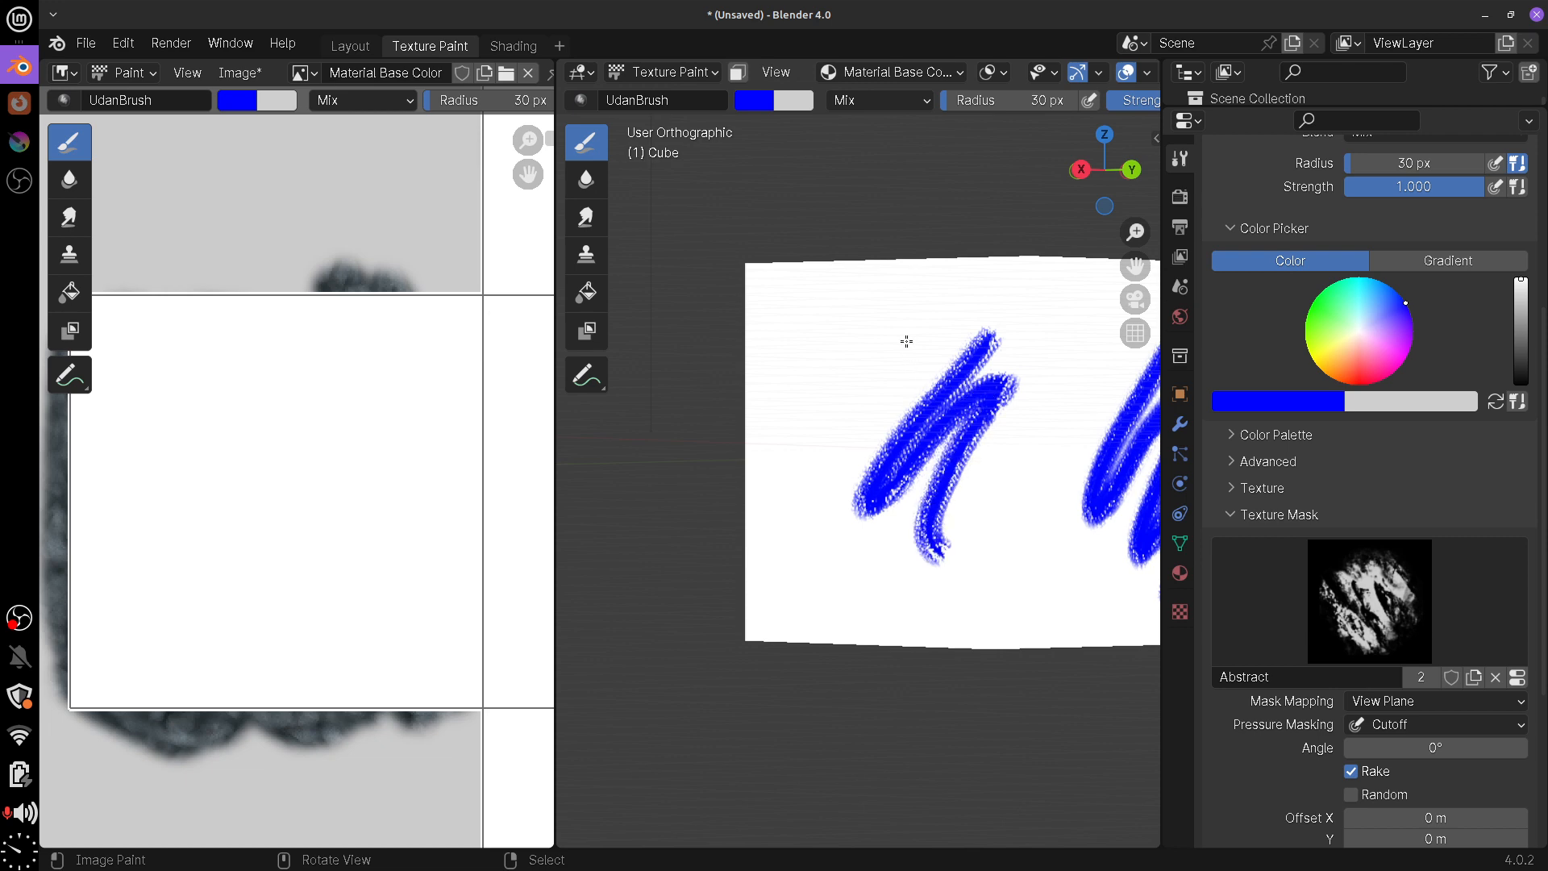
pyautogui.moveTo(907, 331)
pyautogui.mouseDown()
pyautogui.moveTo(806, 524)
pyautogui.moveTo(893, 476)
pyautogui.moveTo(875, 564)
pyautogui.mouseUp()
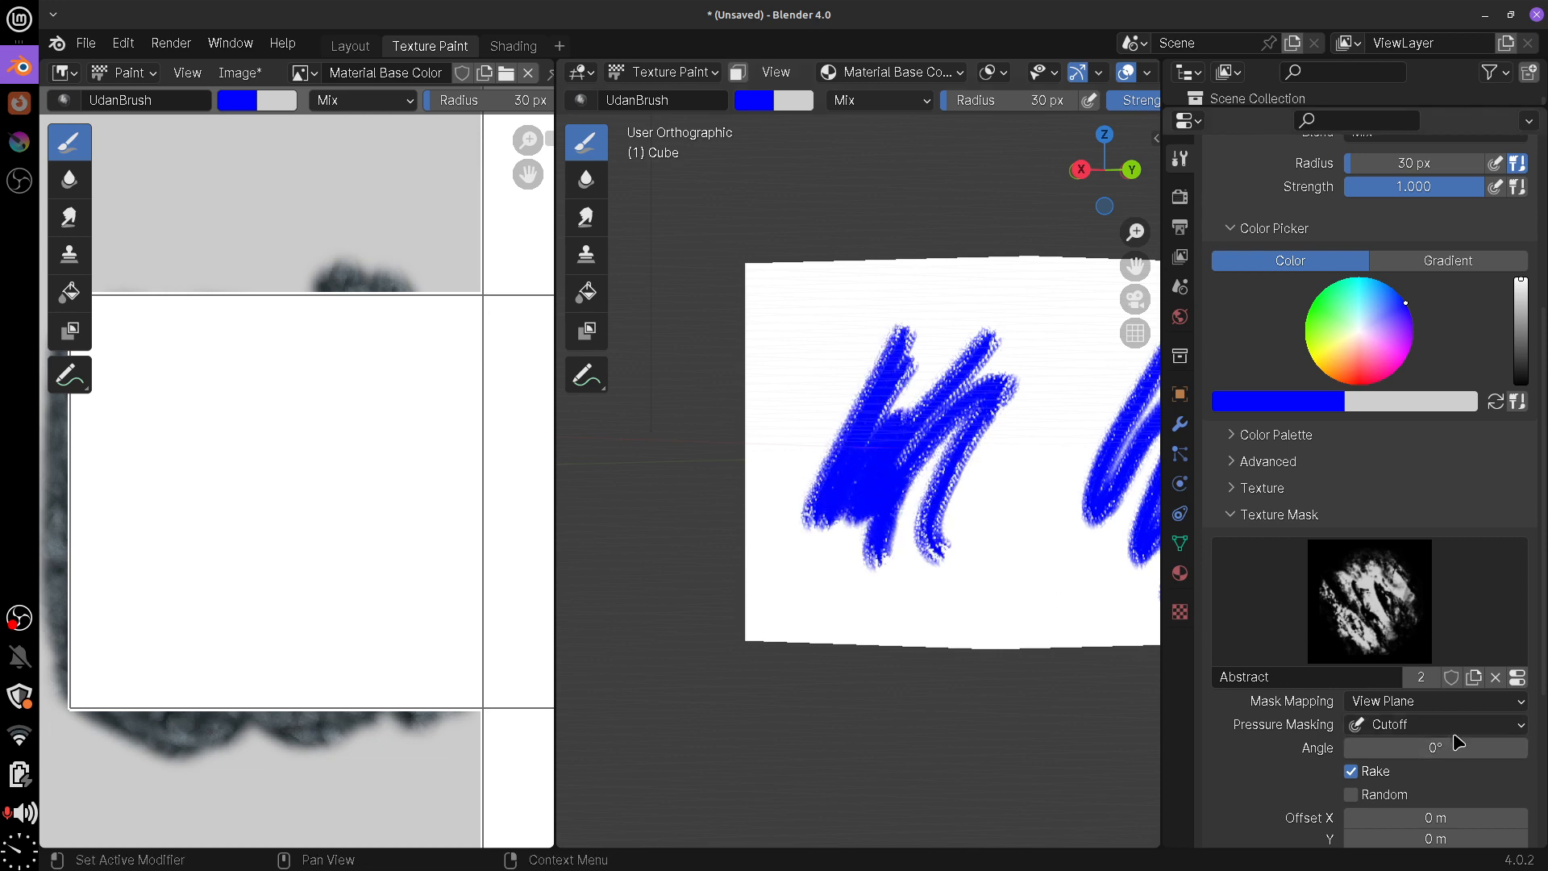
# Set the mask's pressure masking to Ramp and paint overlapping blue zigzags over the cube's bottom face
pyautogui.click(1443, 726)
pyautogui.click(1394, 773)
pyautogui.moveTo(968, 645)
pyautogui.mouseDown(button='middle')
pyautogui.moveTo(795, 594)
pyautogui.moveTo(862, 565)
pyautogui.moveTo(935, 546)
pyautogui.moveTo(771, 726)
pyautogui.moveTo(715, 432)
pyautogui.mouseUp(button='middle')
pyautogui.moveTo(715, 432); pyautogui.dragTo(819, 597)
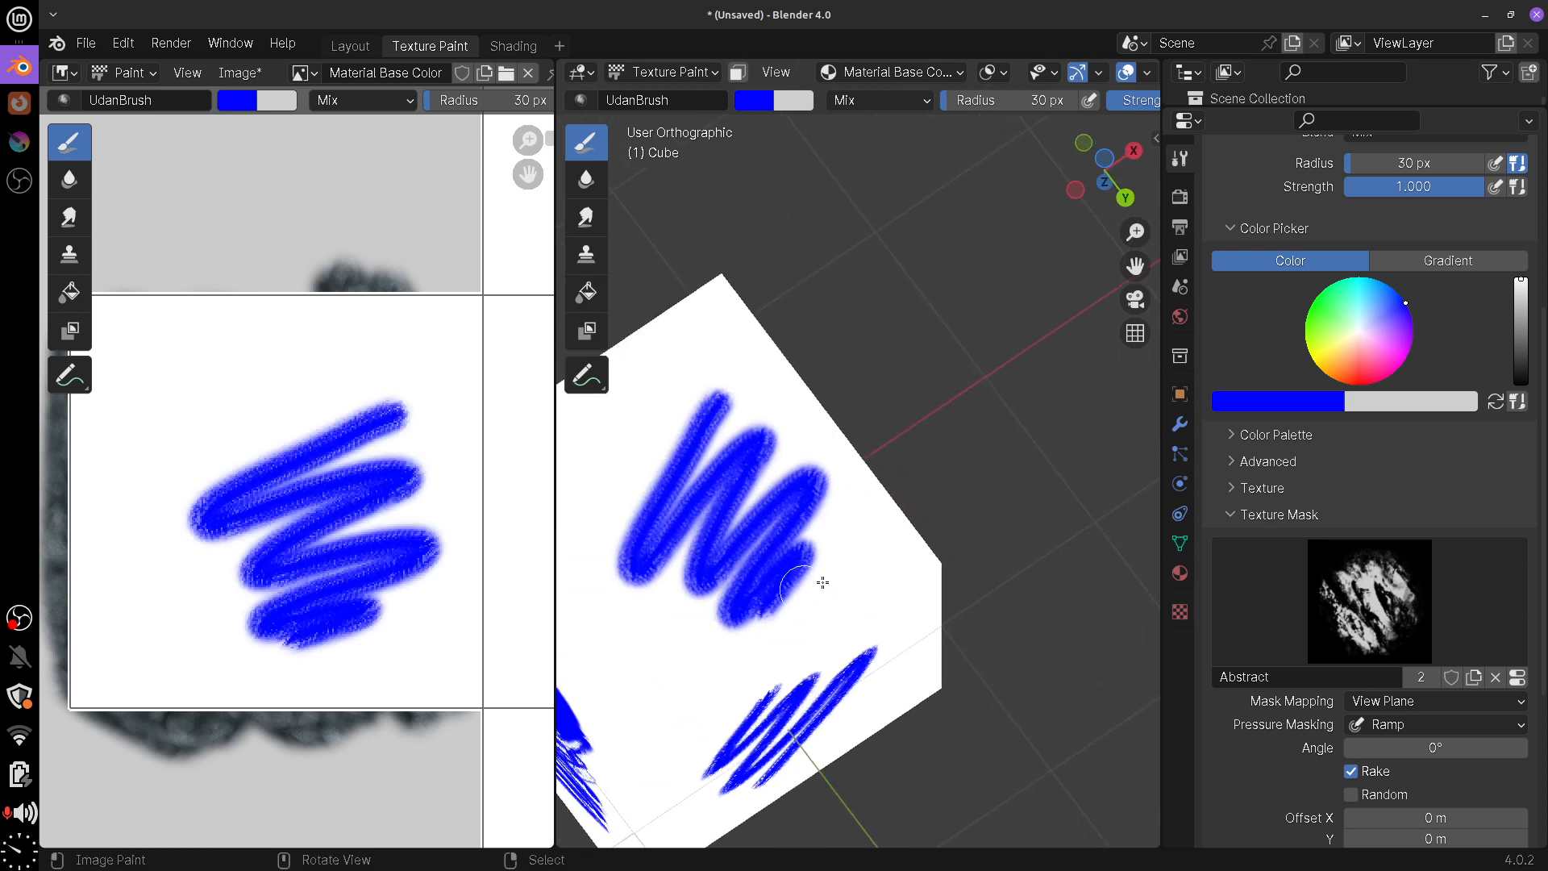
pyautogui.moveTo(820, 596)
pyautogui.mouseDown(button='middle')
pyautogui.moveTo(819, 656)
pyautogui.moveTo(988, 682)
pyautogui.mouseUp(button='middle')
pyautogui.moveTo(896, 671)
pyautogui.mouseDown()
pyautogui.moveTo(787, 741)
pyautogui.moveTo(959, 699)
pyautogui.moveTo(958, 746)
pyautogui.mouseUp()
pyautogui.moveTo(758, 552)
pyautogui.mouseDown()
pyautogui.moveTo(729, 694)
pyautogui.moveTo(866, 545)
pyautogui.moveTo(804, 771)
pyautogui.mouseUp()
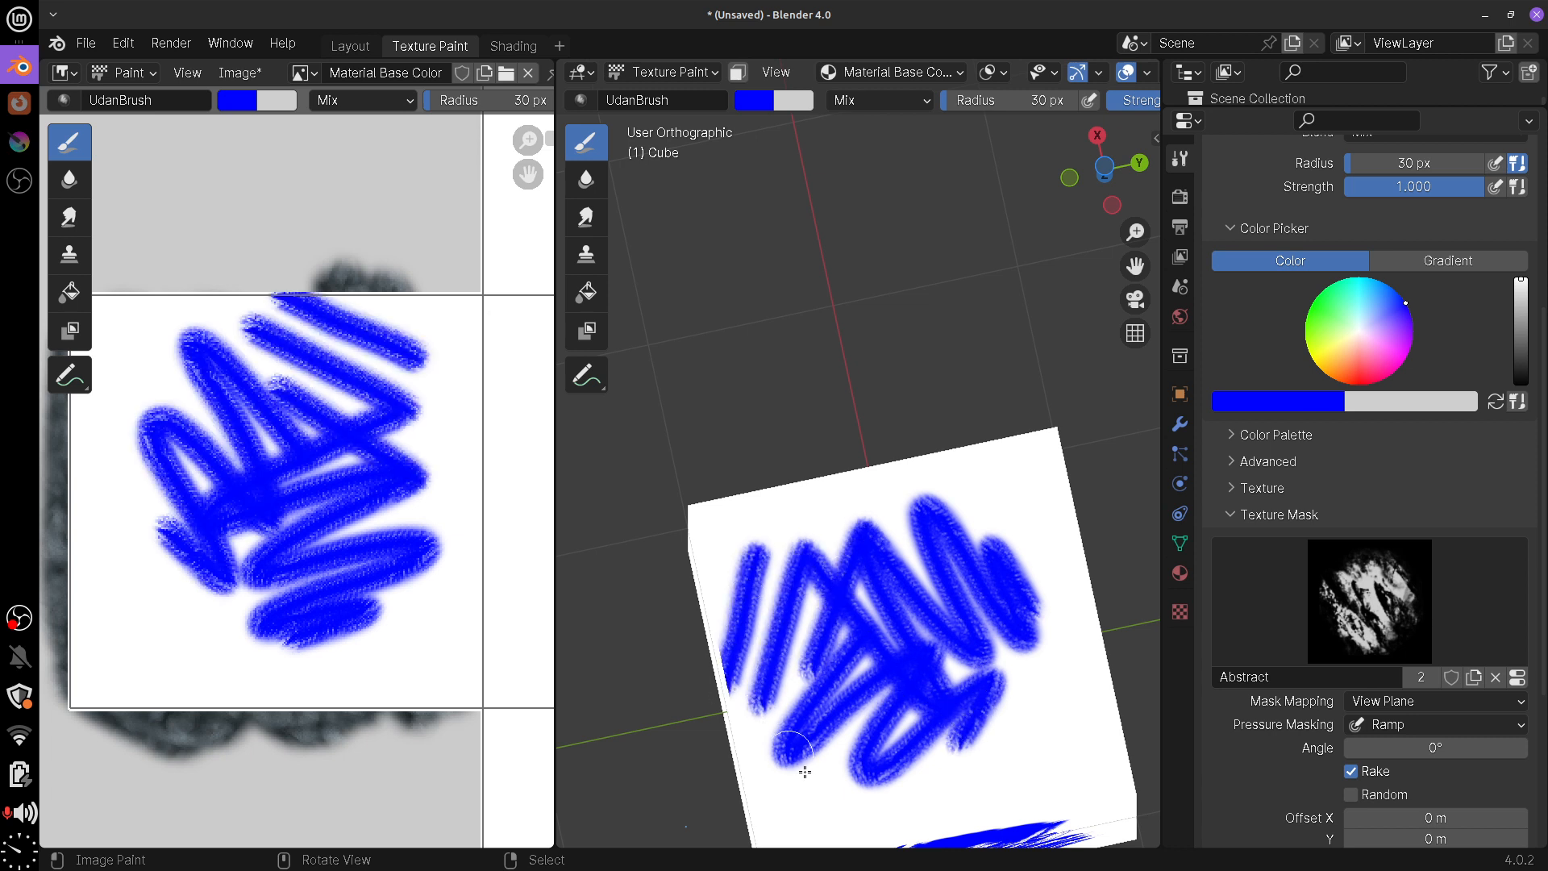
# Set the mask's pressure masking to Off and paint a dense blue zigzag on a side face of the cube
pyautogui.click(1435, 724)
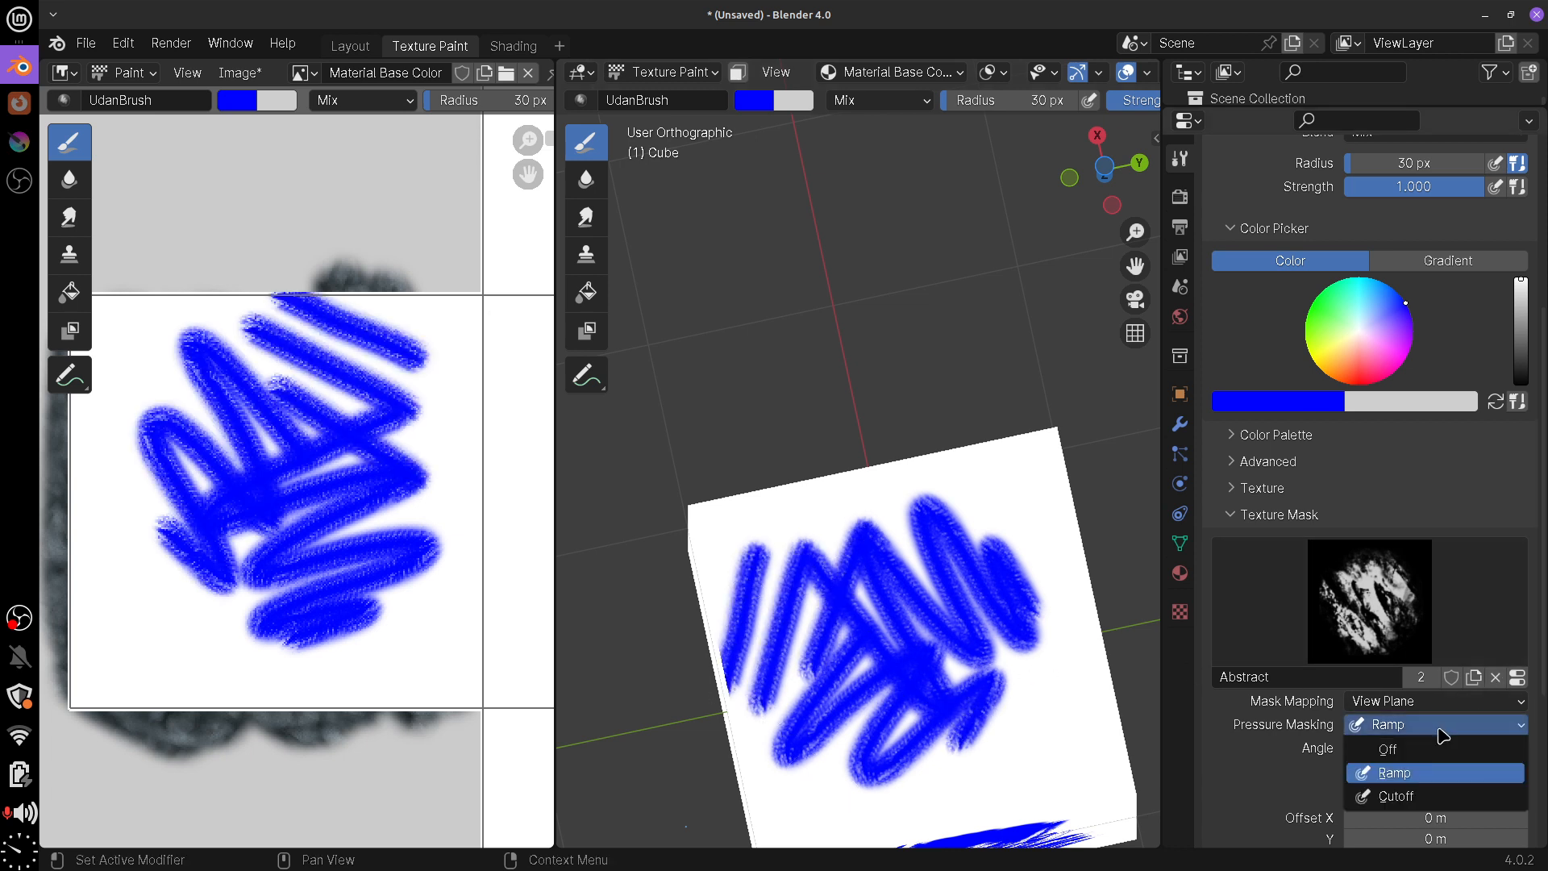
pyautogui.click(1417, 748)
pyautogui.moveTo(1030, 681); pyautogui.dragTo(758, 409, button='middle')
pyautogui.moveTo(759, 409)
pyautogui.mouseDown()
pyautogui.moveTo(798, 390)
pyautogui.moveTo(791, 594)
pyautogui.moveTo(629, 473)
pyautogui.moveTo(734, 409)
pyautogui.moveTo(674, 588)
pyautogui.moveTo(746, 524)
pyautogui.mouseUp()
pyautogui.moveTo(750, 524); pyautogui.dragTo(724, 544, button='middle')
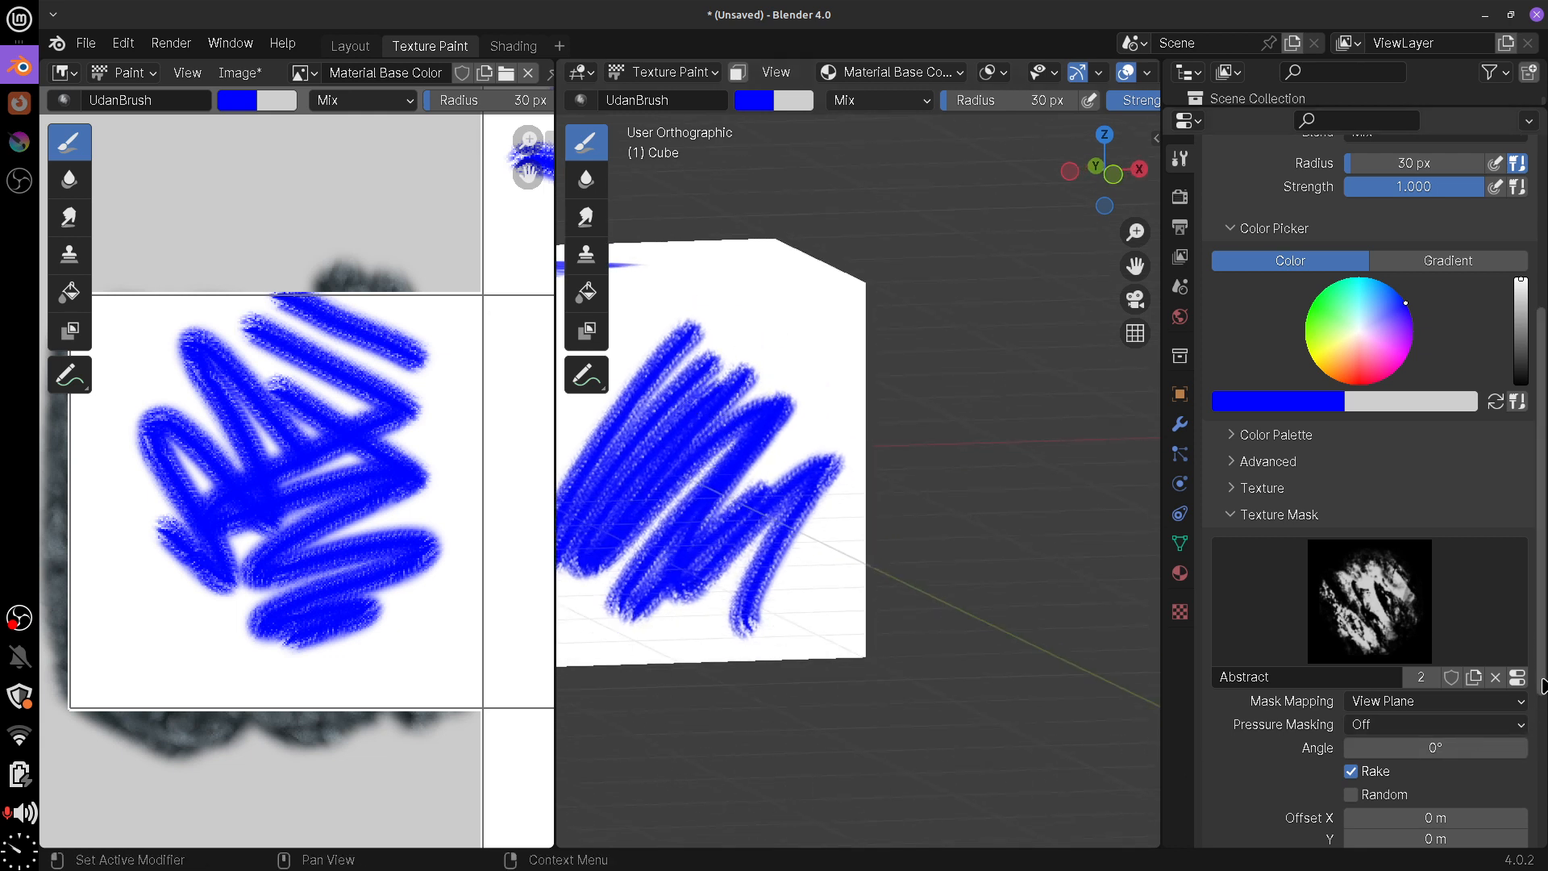
# Disable Rake, enable Random for the mask angle, and paint blue zigzag strokes across the cube's top face
pyautogui.scroll(-6, 1542, 686)
pyautogui.click(1350, 536)
pyautogui.click(1351, 559)
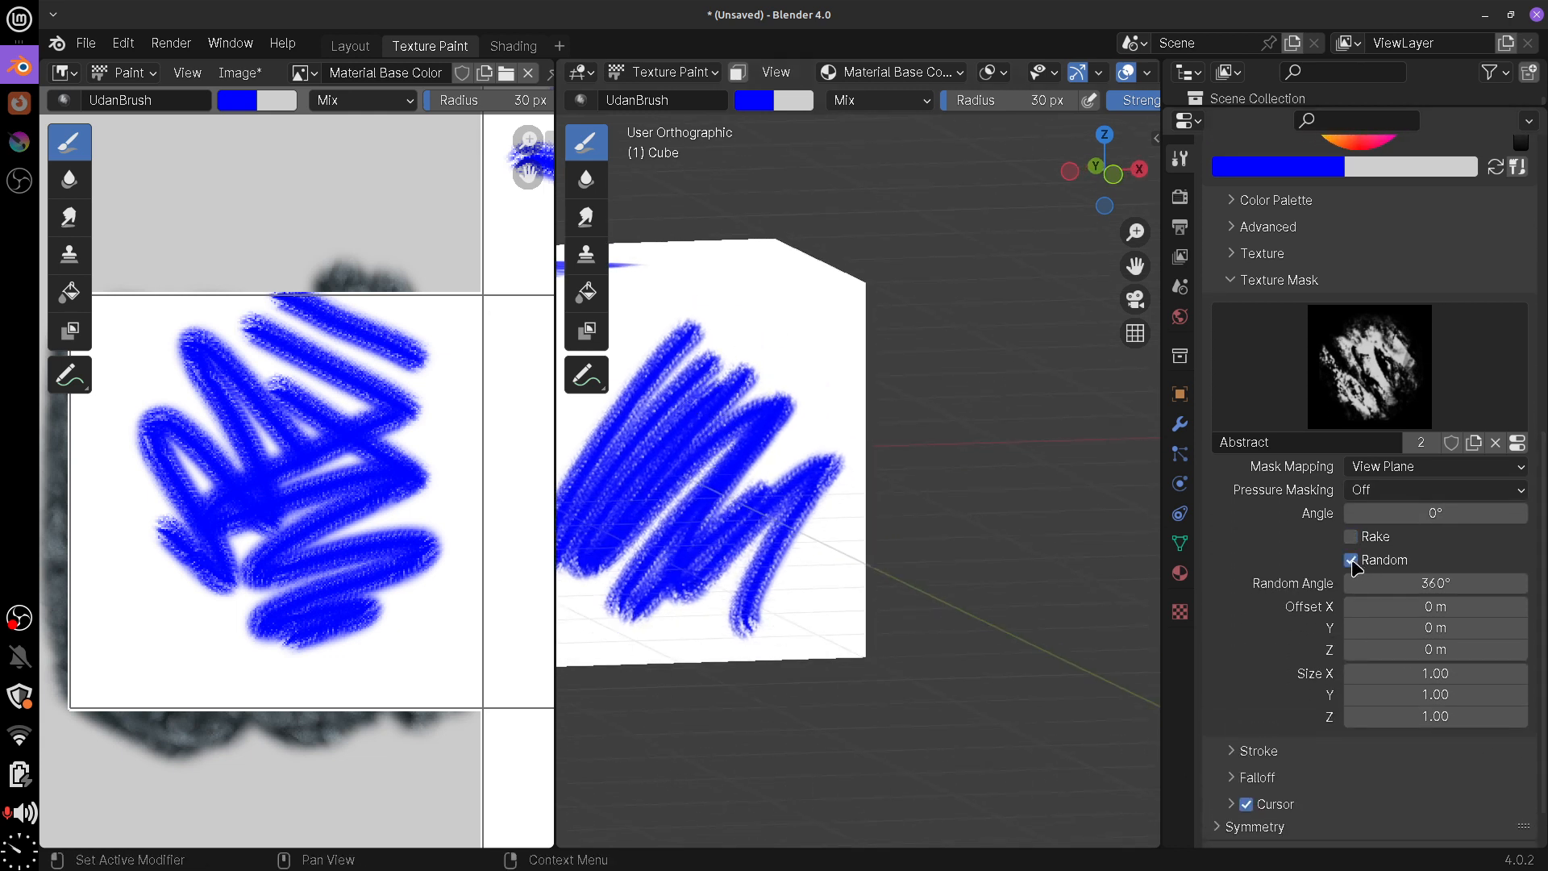
pyautogui.moveTo(855, 451)
pyautogui.mouseDown(button='middle')
pyautogui.moveTo(830, 715)
pyautogui.moveTo(739, 692)
pyautogui.mouseUp(button='middle')
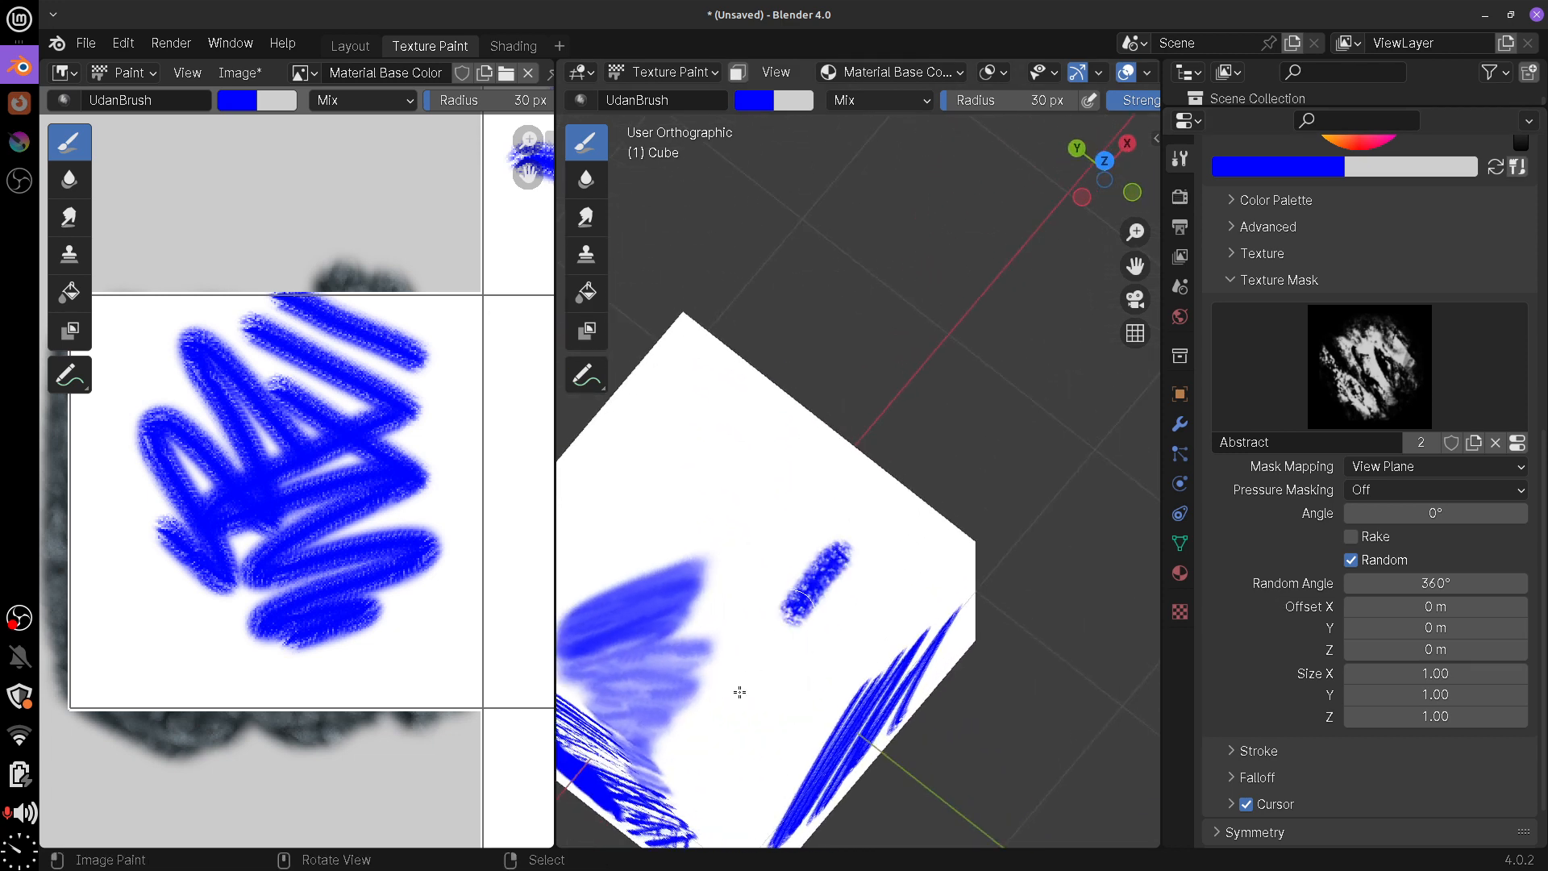
pyautogui.moveTo(740, 692)
pyautogui.mouseDown()
pyautogui.moveTo(884, 588)
pyautogui.moveTo(693, 645)
pyautogui.moveTo(710, 629)
pyautogui.moveTo(673, 602)
pyautogui.moveTo(718, 409)
pyautogui.moveTo(588, 508)
pyautogui.moveTo(742, 435)
pyautogui.moveTo(695, 687)
pyautogui.moveTo(879, 612)
pyautogui.moveTo(806, 701)
pyautogui.mouseUp()
# Enable Rake together with Random for the mask angle and paint blue strokes over the existing scribbles on a side face
pyautogui.click(1352, 559)
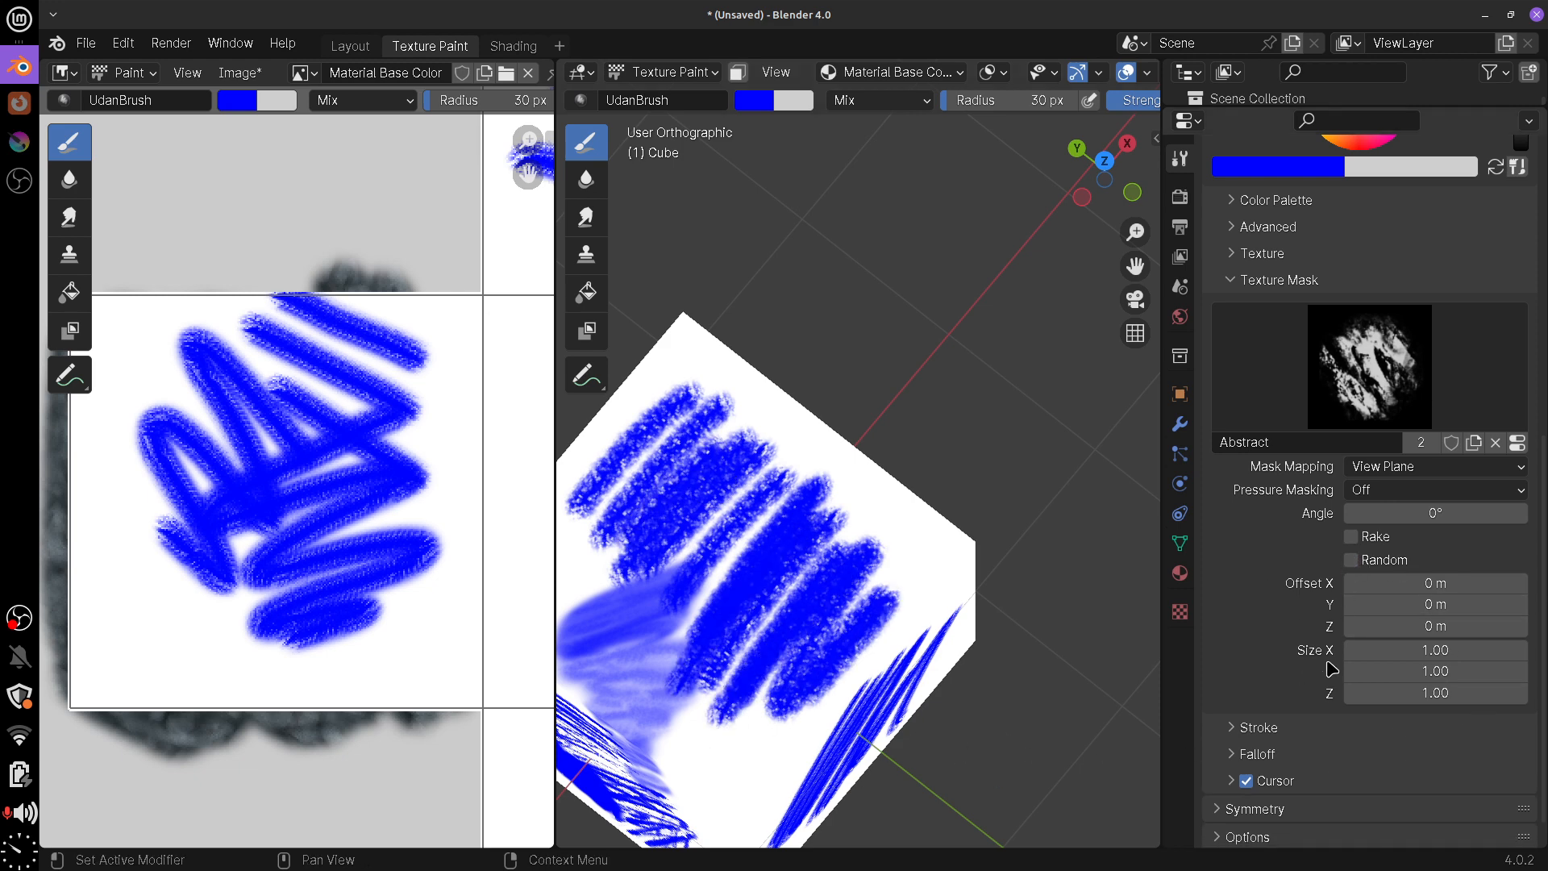
pyautogui.click(1351, 559)
pyautogui.click(1351, 536)
pyautogui.moveTo(1026, 698); pyautogui.dragTo(854, 416, button='middle')
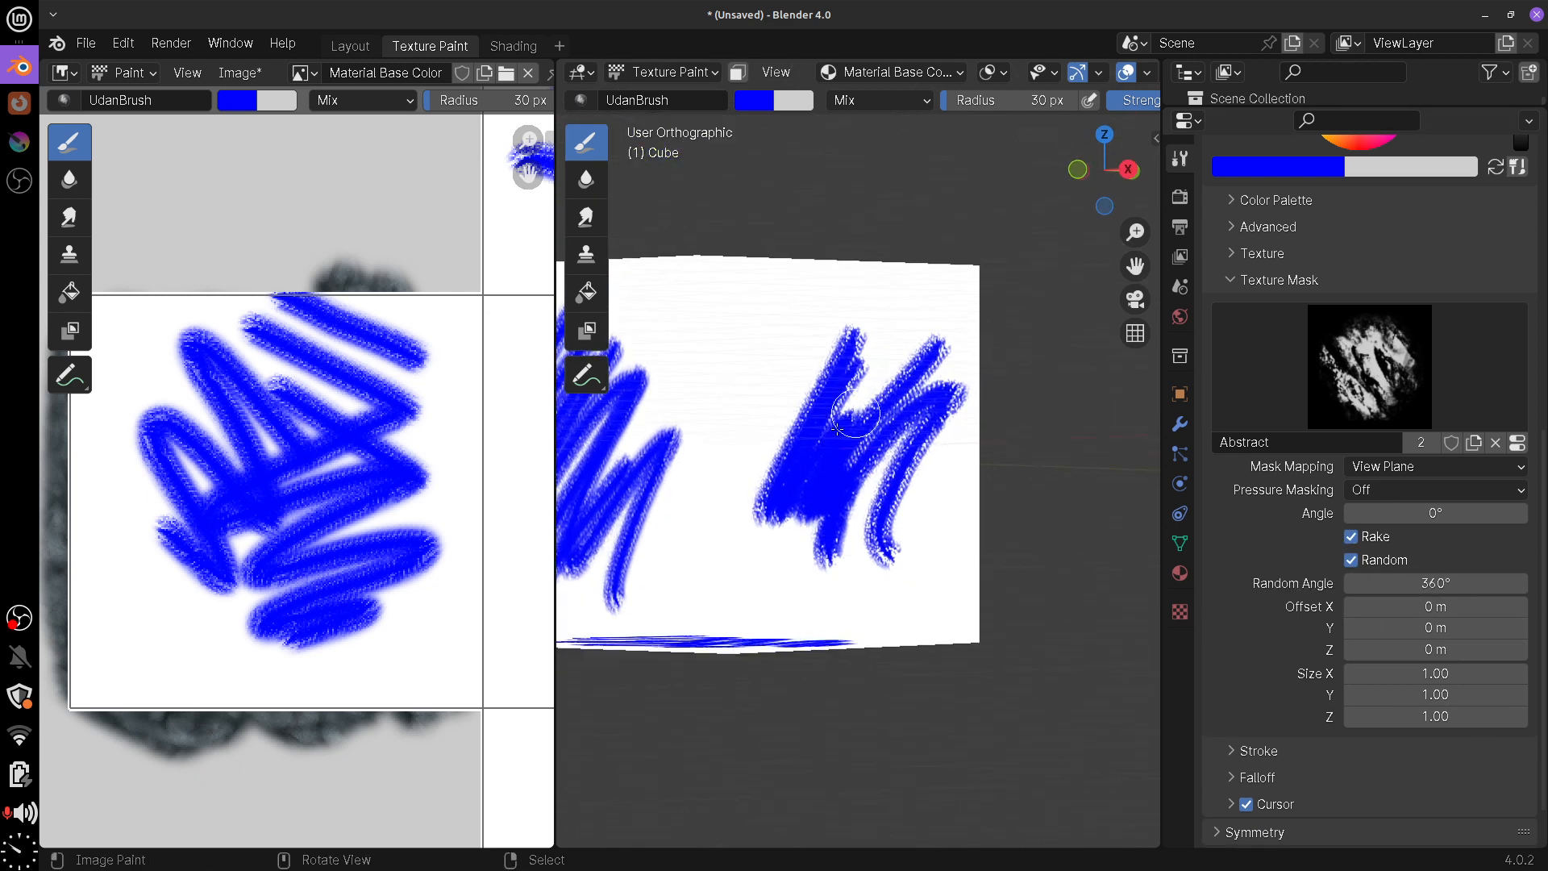
pyautogui.moveTo(839, 427)
pyautogui.mouseDown()
pyautogui.moveTo(860, 605)
pyautogui.moveTo(725, 459)
pyautogui.moveTo(799, 346)
pyautogui.moveTo(877, 544)
pyautogui.mouseUp()
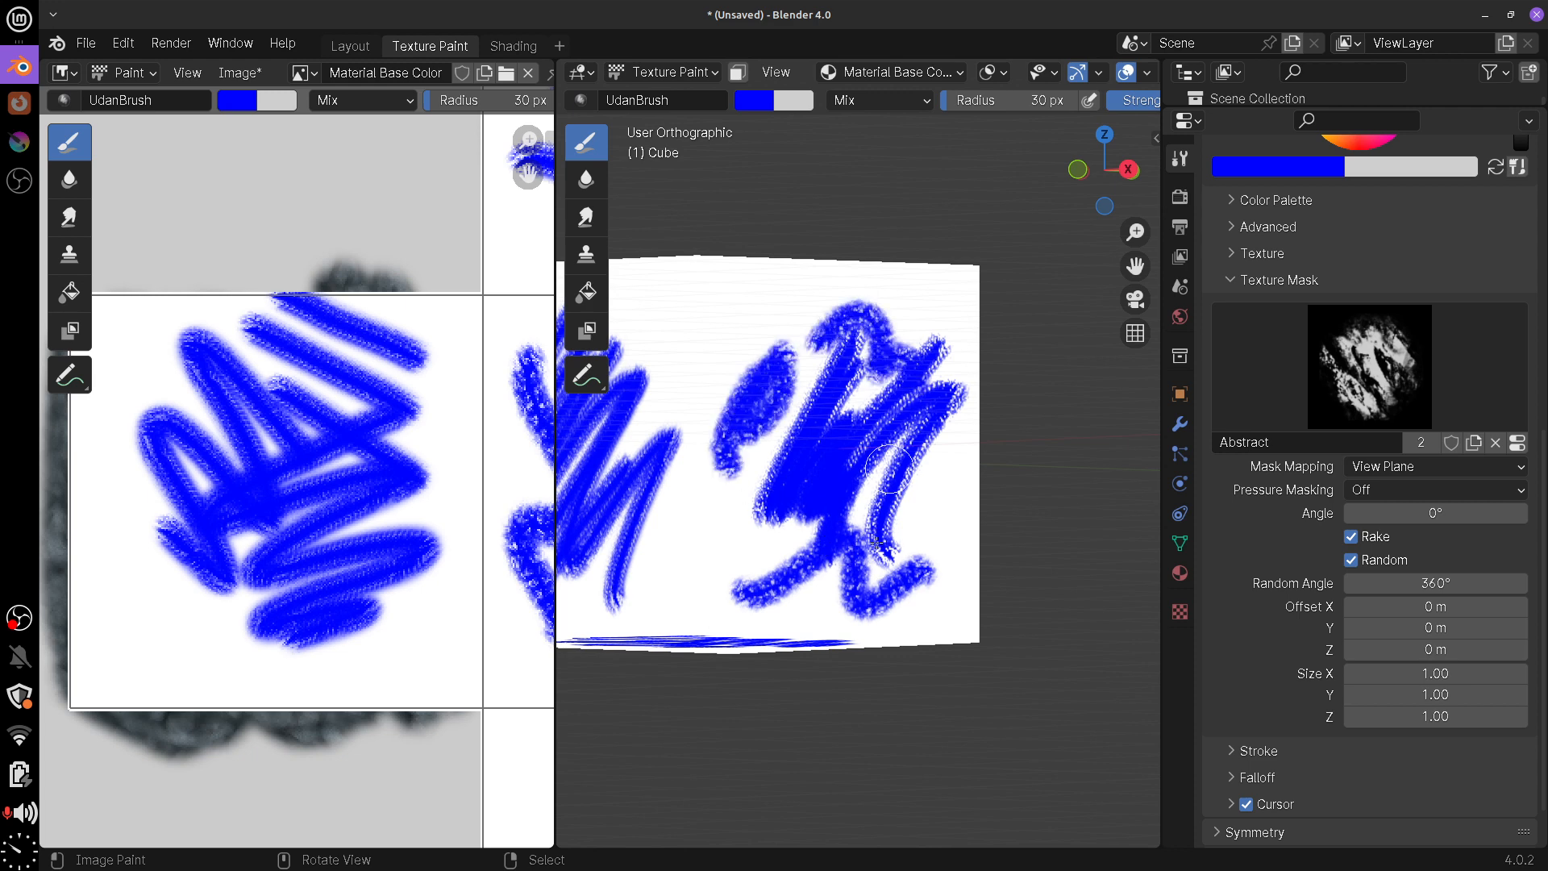
# Cover all the blue paint by filling the cube with white using the Fill tool
pyautogui.moveTo(833, 681); pyautogui.dragTo(749, 516, button='middle')
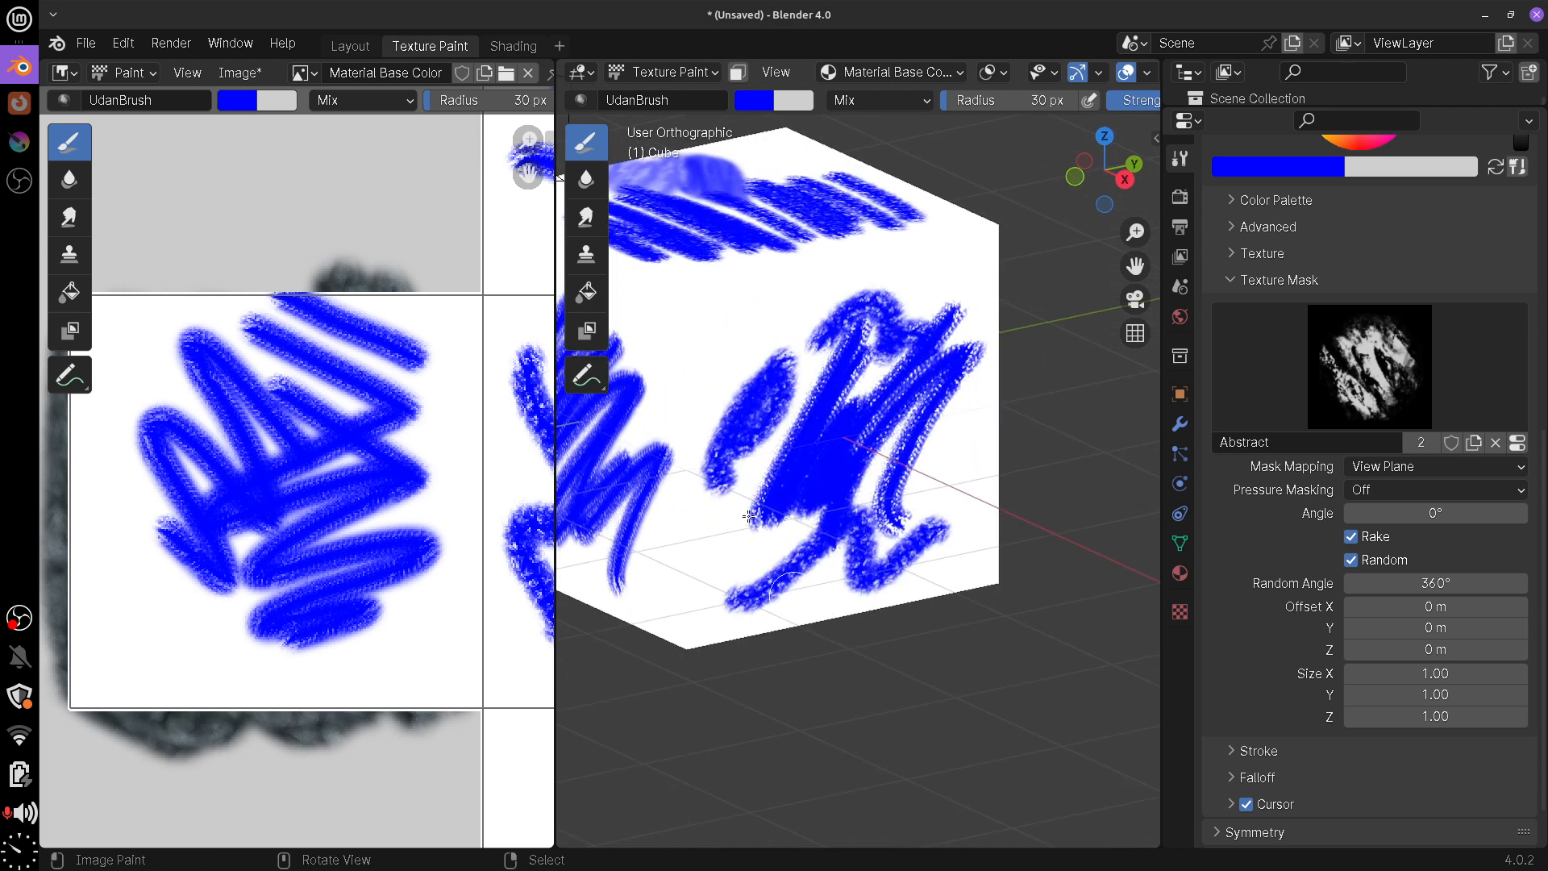
pyautogui.click(586, 291)
pyautogui.click(769, 617)
pyautogui.moveTo(769, 617); pyautogui.dragTo(856, 512, button='middle')
pyautogui.click(838, 464)
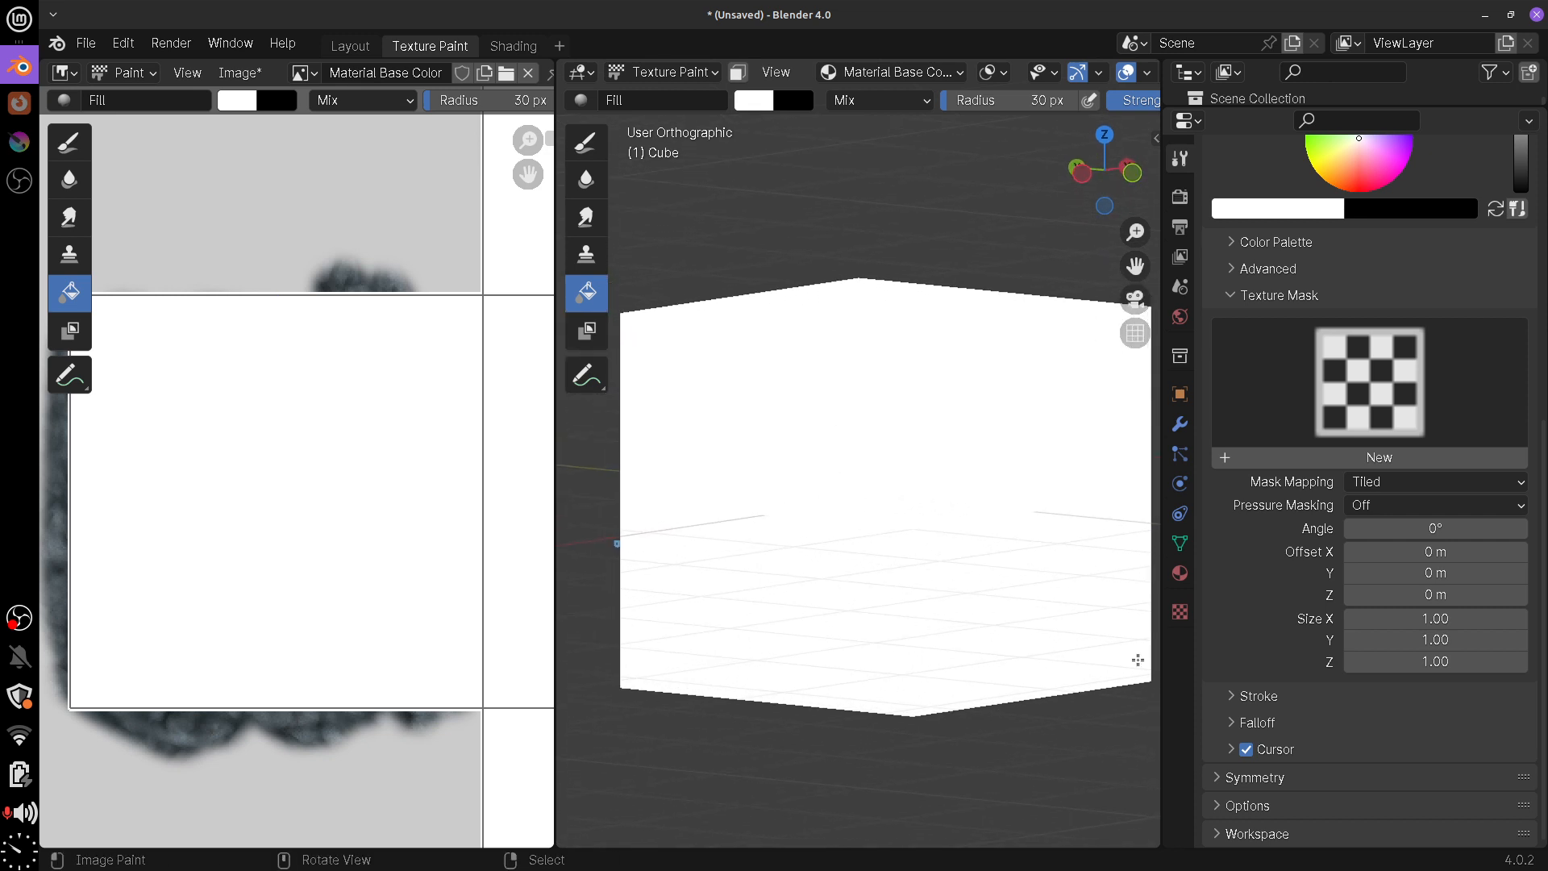
pyautogui.click(1364, 385)
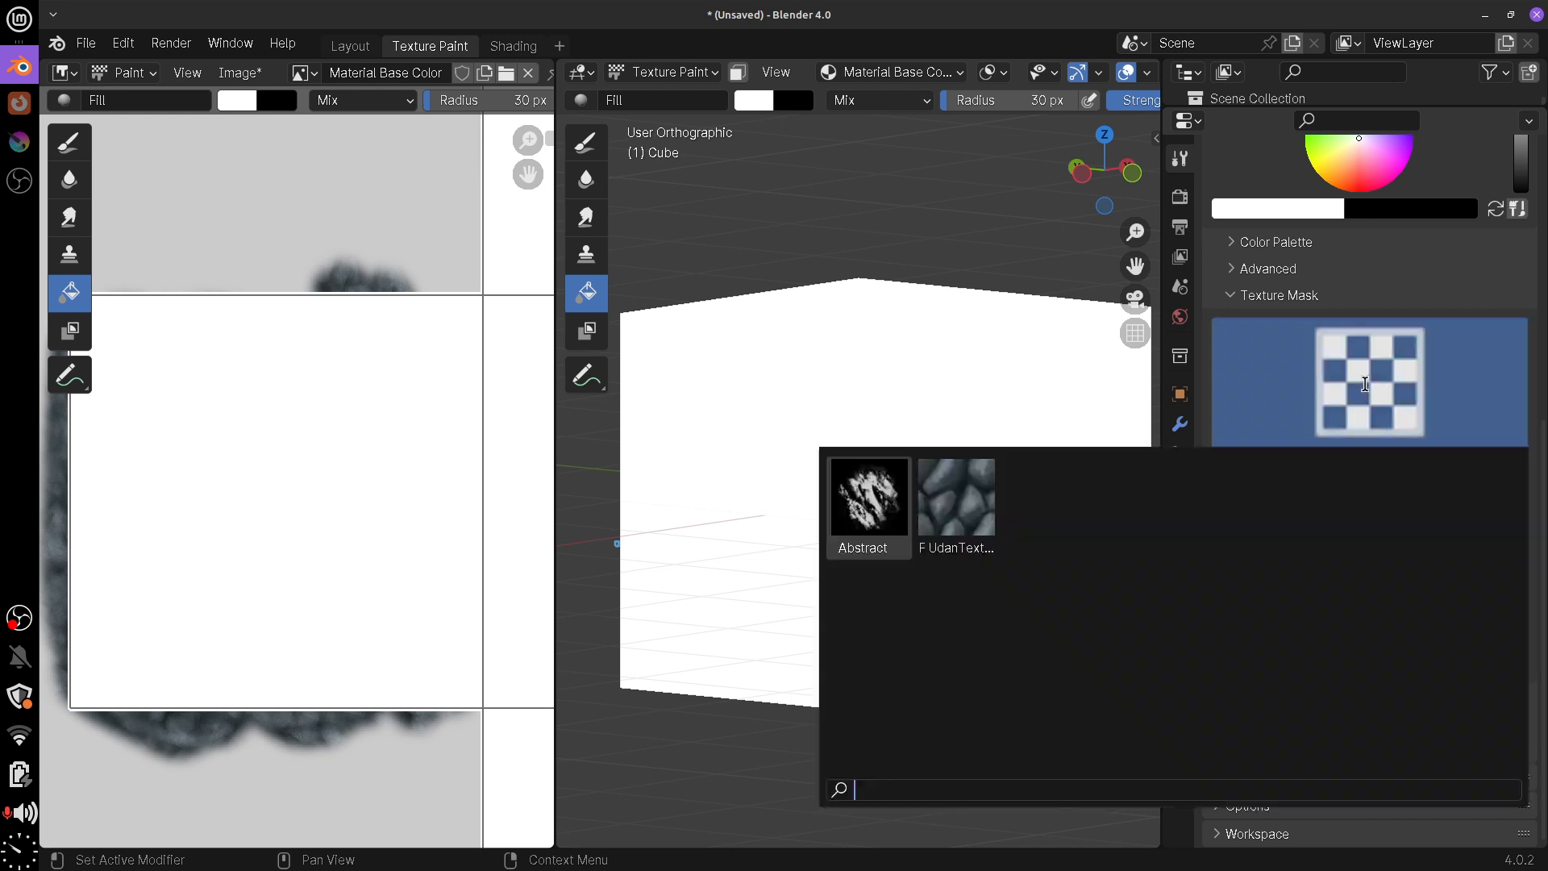
pyautogui.click(869, 498)
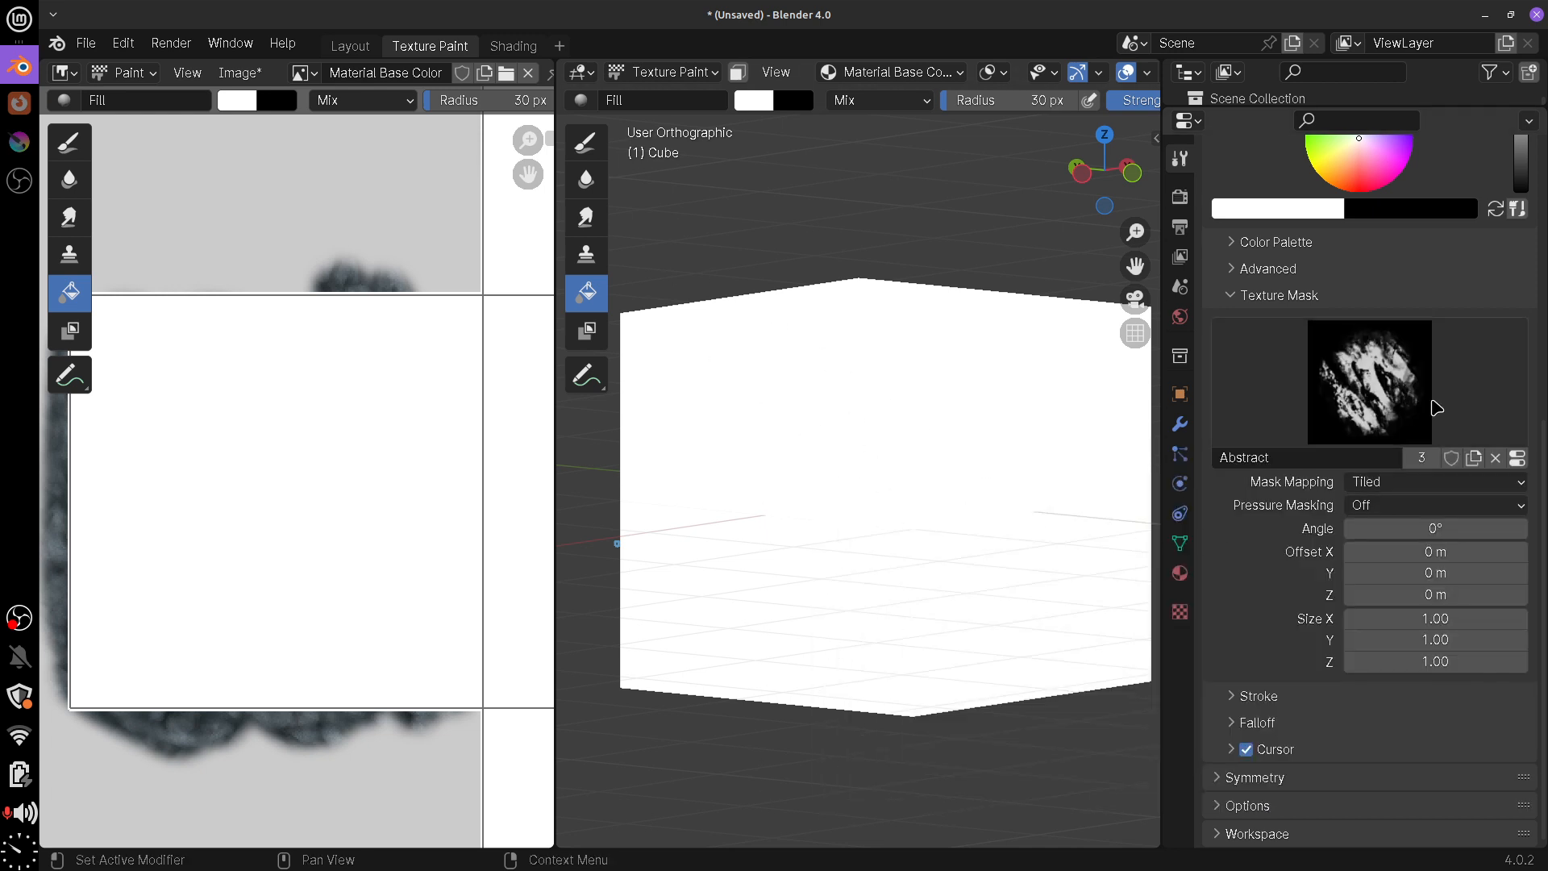
pyautogui.click(1496, 457)
# Reselect the draw brush and paint wide blue zigzag strokes across the cube's side faces with Rake and Random masking
pyautogui.click(586, 144)
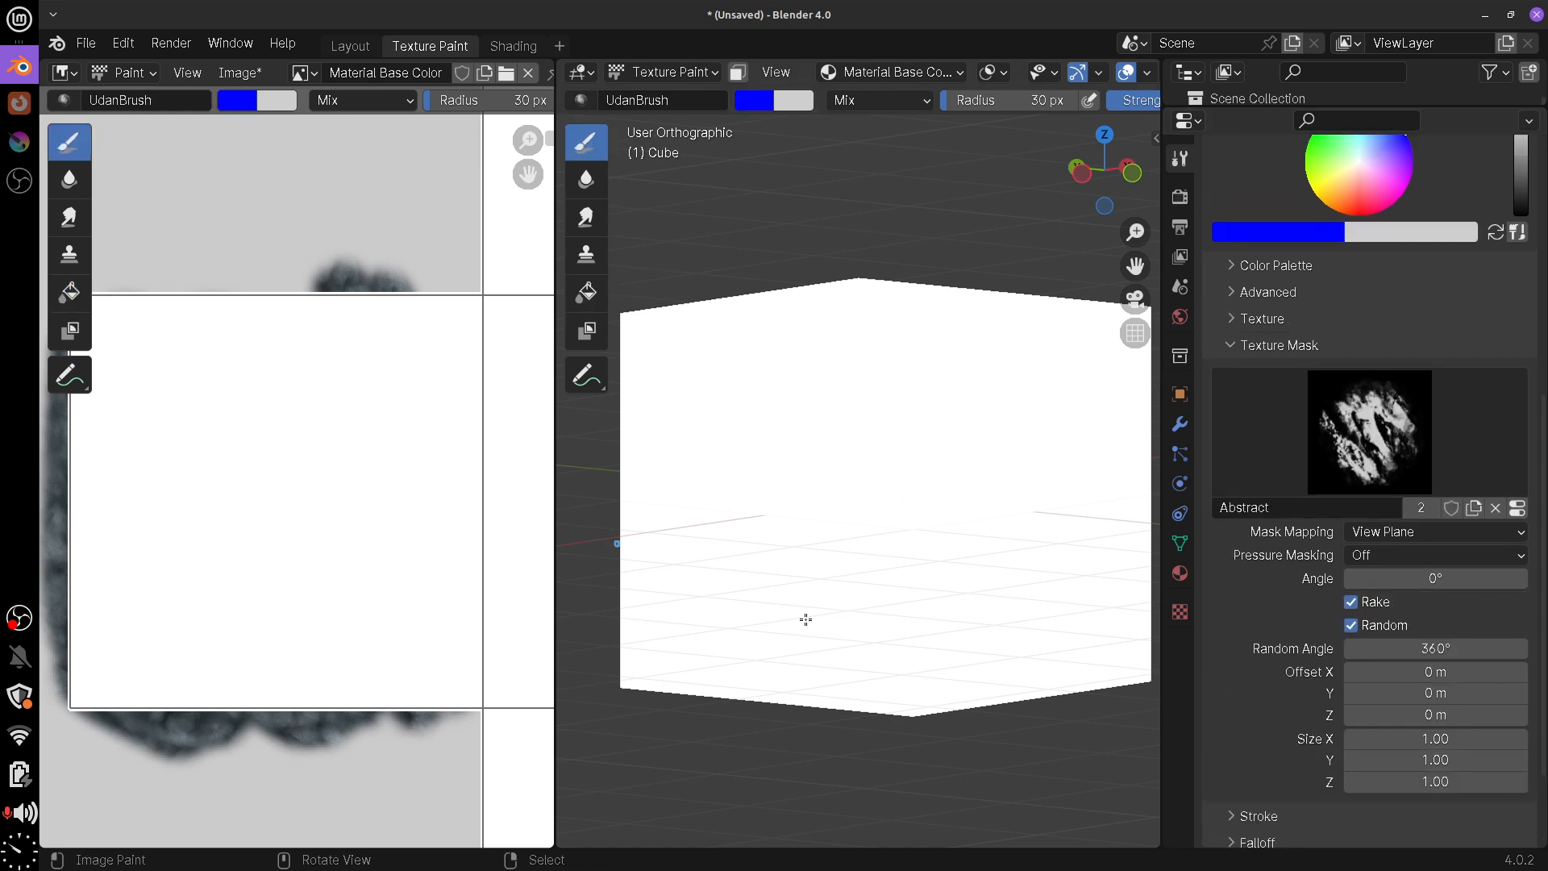
pyautogui.moveTo(780, 387)
pyautogui.mouseDown()
pyautogui.moveTo(762, 516)
pyautogui.moveTo(891, 665)
pyautogui.moveTo(1000, 529)
pyautogui.mouseUp()
pyautogui.moveTo(899, 654)
pyautogui.mouseDown()
pyautogui.moveTo(726, 451)
pyautogui.moveTo(710, 548)
pyautogui.moveTo(966, 506)
pyautogui.moveTo(857, 746)
pyautogui.mouseUp()
# Undo all the blue zigzag strokes just painted, back to the plain white cube
pyautogui.hotkey('ctrl', 'z')
pyautogui.hotkey('ctrl', 'z')
pyautogui.hotkey('ctrl', 'z')
pyautogui.hotkey('ctrl', 'z')
pyautogui.hotkey('ctrl', 'z')
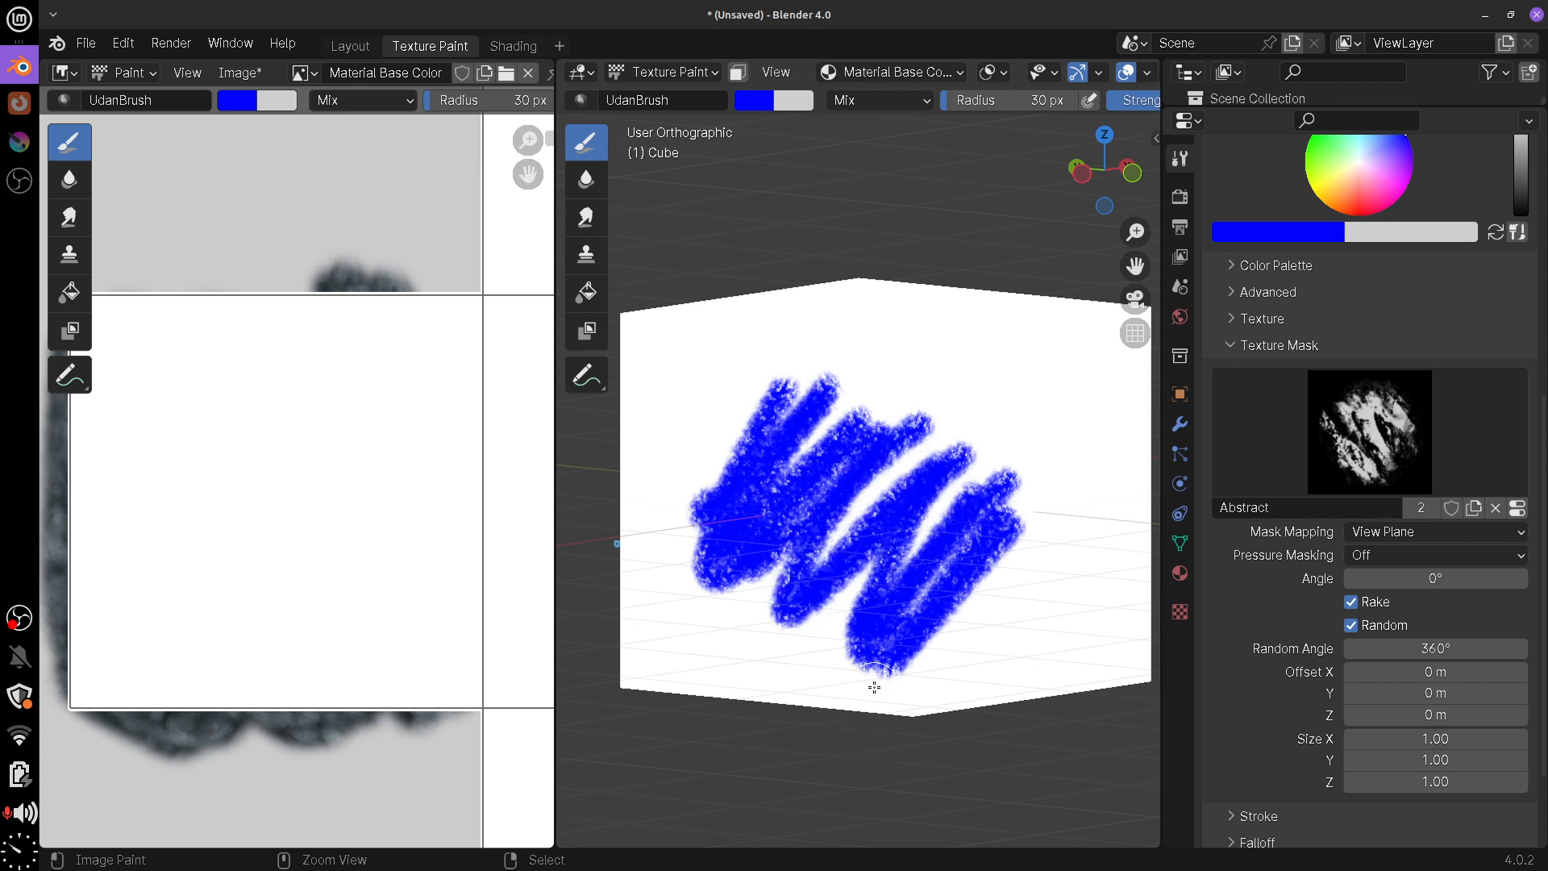
pyautogui.hotkey('ctrl', 'z')
pyautogui.hotkey('ctrl', 'z')
pyautogui.hotkey('ctrl', 'z')
pyautogui.hotkey('ctrl', 'z')
pyautogui.hotkey('ctrl', 'z')
pyautogui.hotkey('ctrl', 'z')
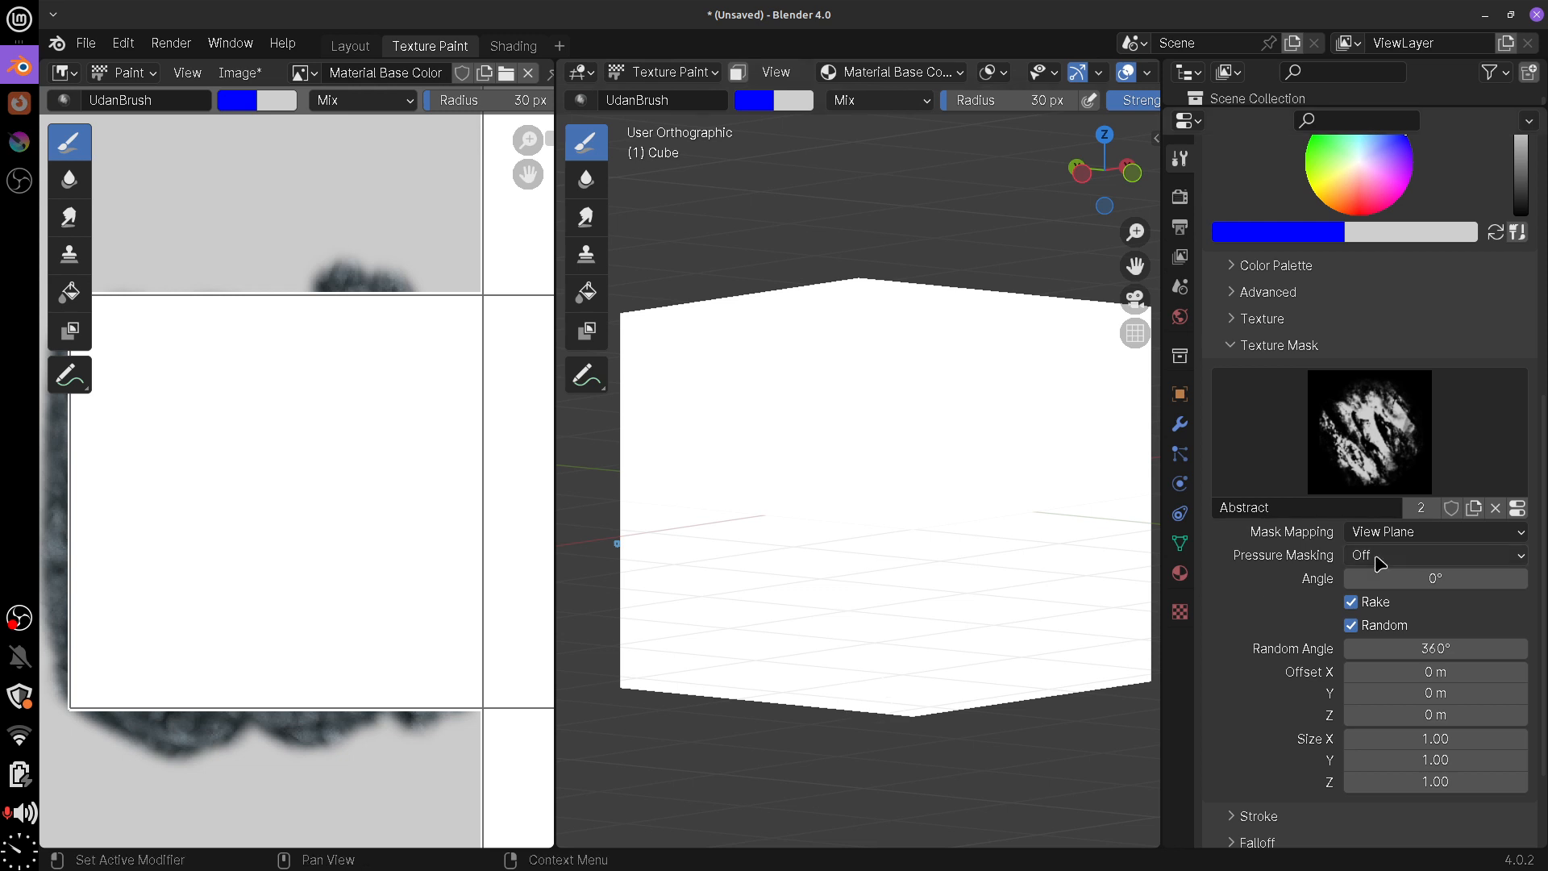
# Remove the Abstract texture from the brush's mask and expand the Stroke settings in place of the Texture Mask settings
pyautogui.click(1496, 509)
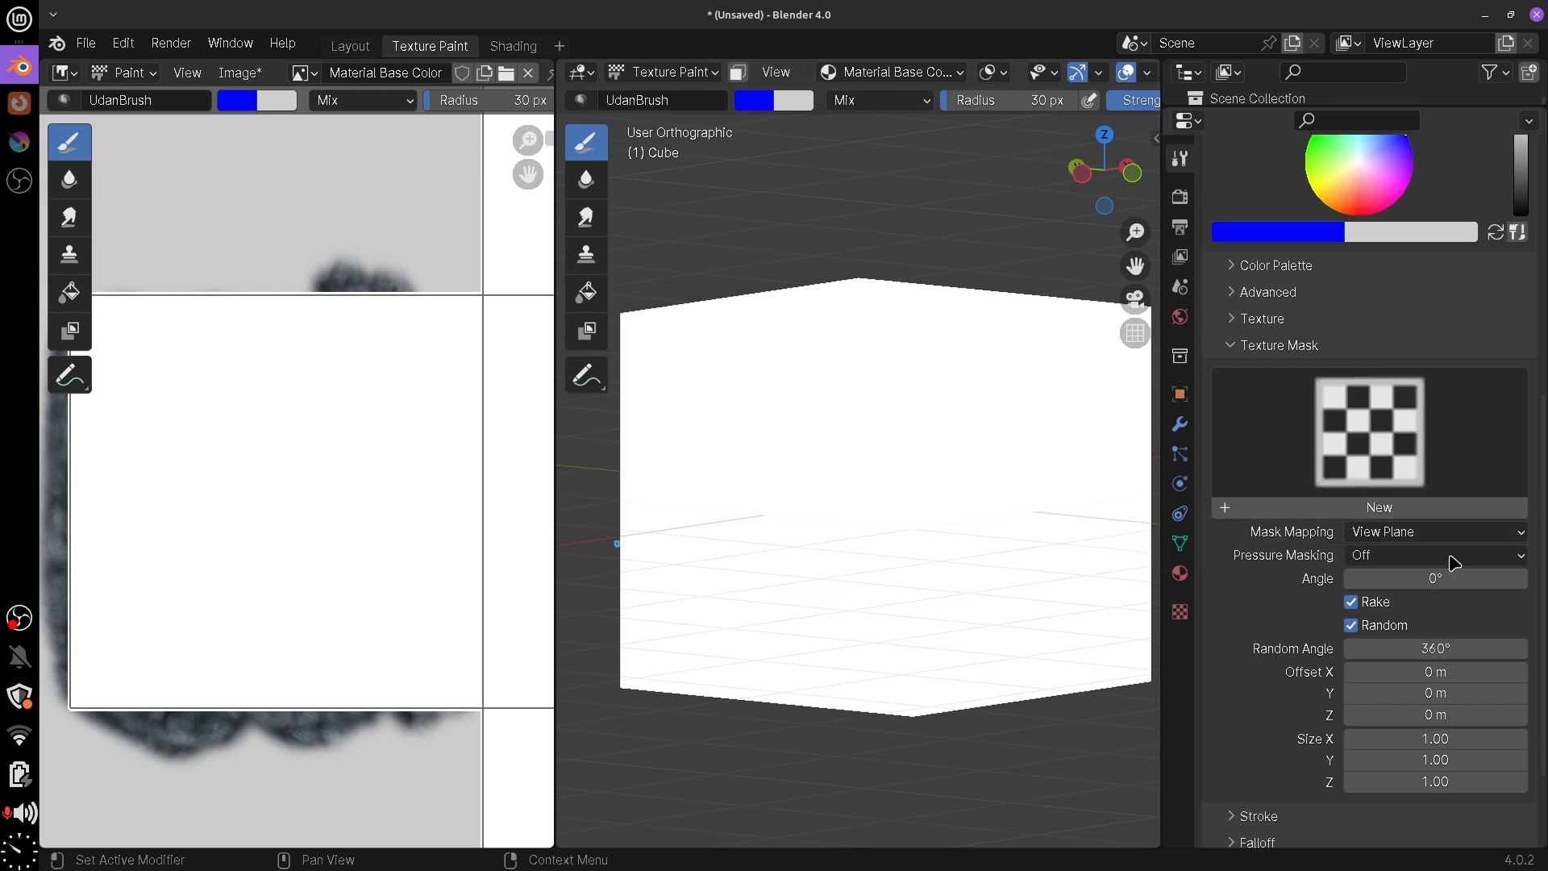
pyautogui.click(1290, 346)
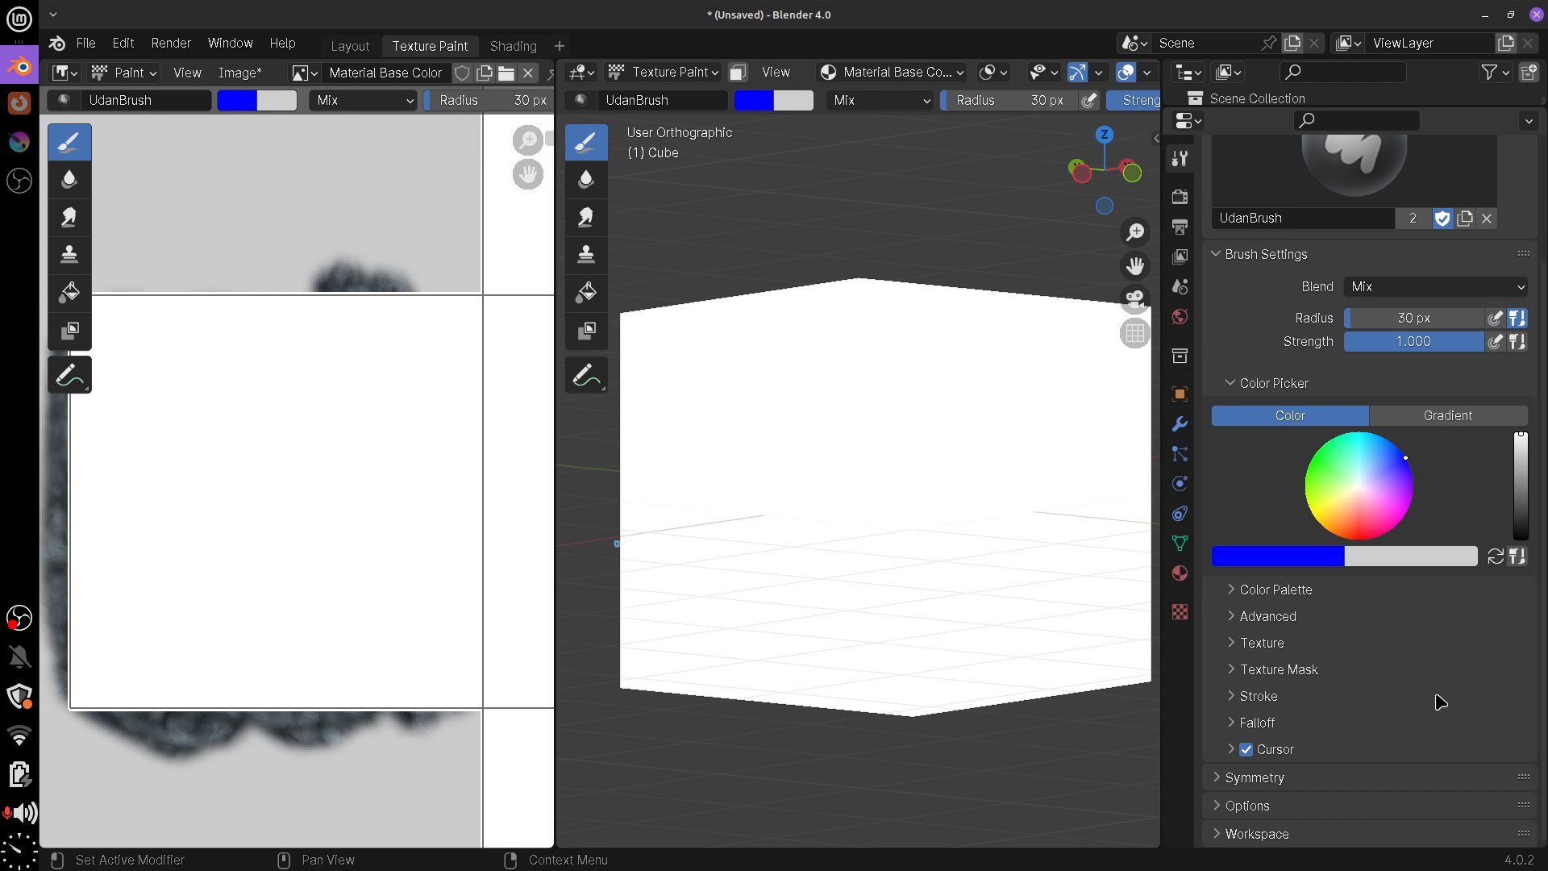
pyautogui.click(1275, 699)
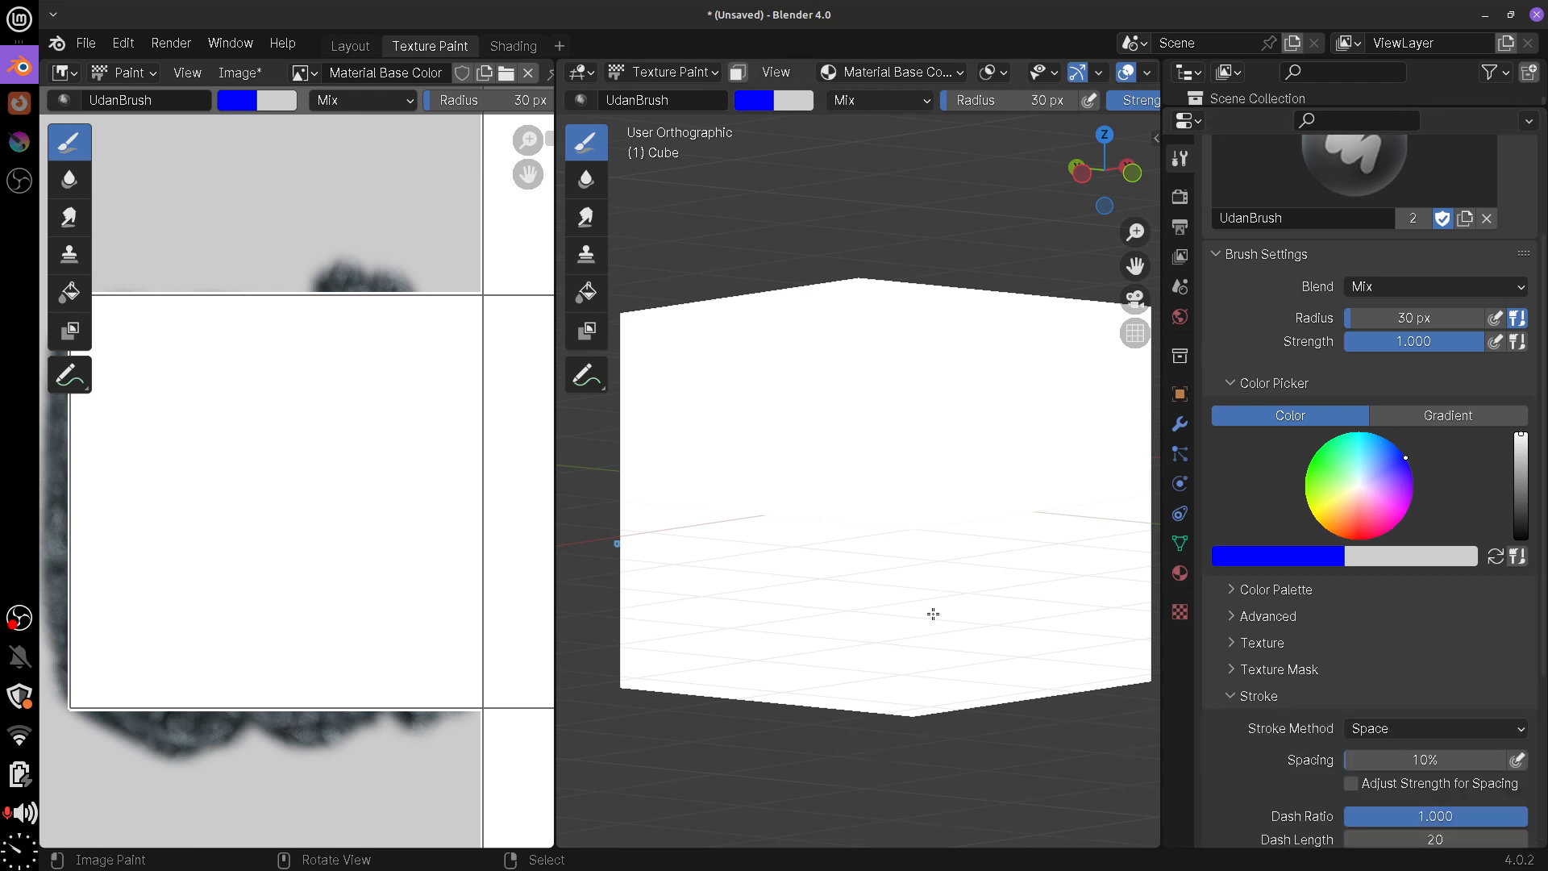
# Try a curved blue stroke on the cube's side face with the Space stroke method, undoing each attempt
pyautogui.moveTo(929, 615); pyautogui.dragTo(1013, 602, button='middle')
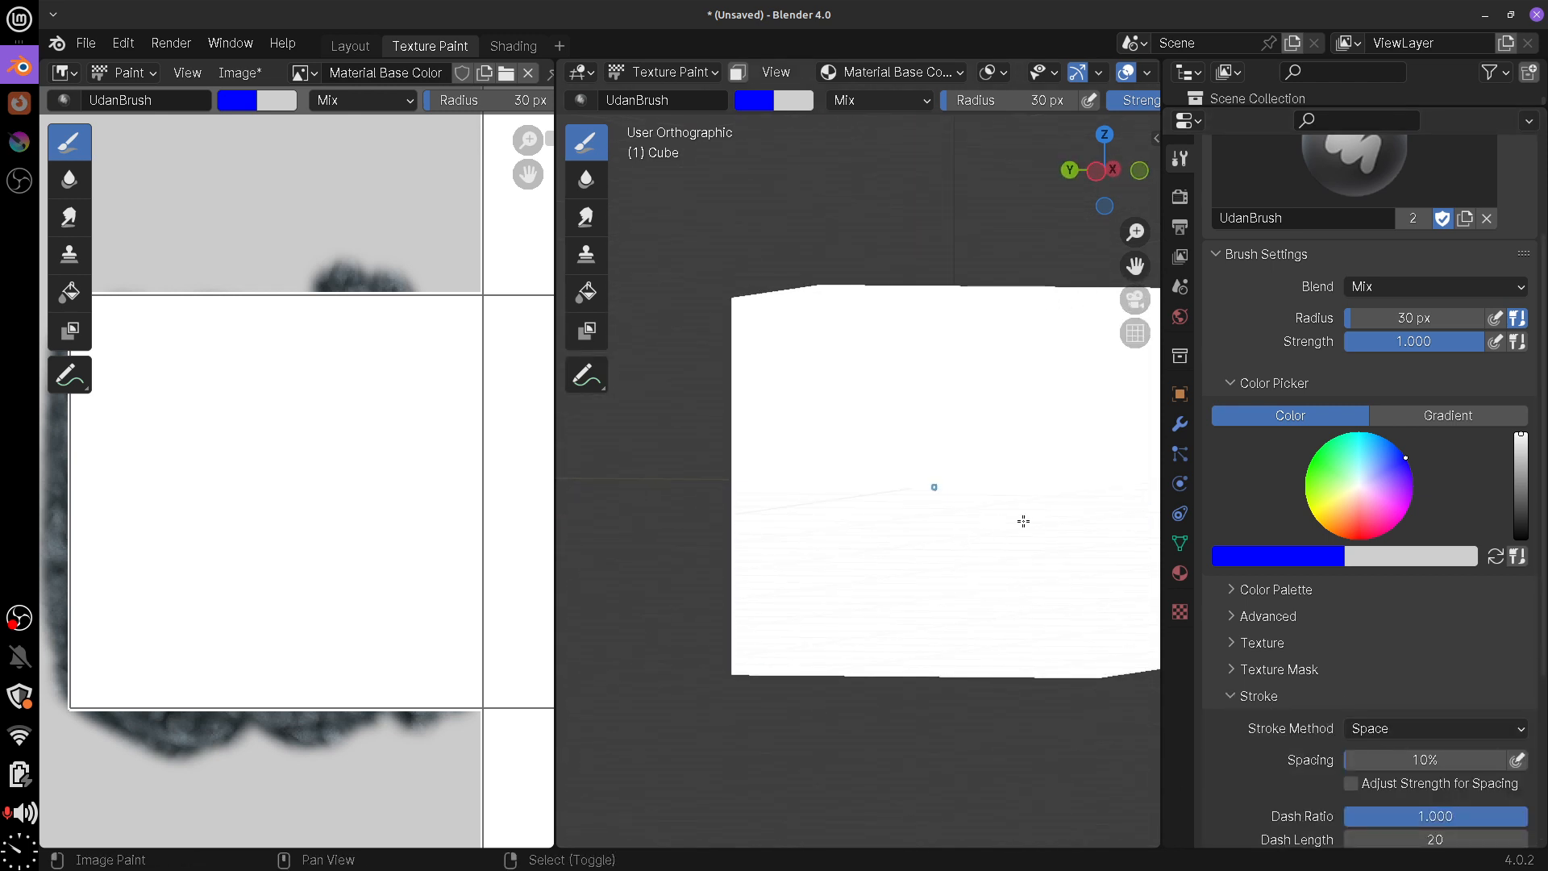
pyautogui.moveTo(1023, 518); pyautogui.dragTo(846, 508, button='middle')
pyautogui.moveTo(657, 474)
pyautogui.mouseDown()
pyautogui.moveTo(722, 456)
pyautogui.moveTo(905, 525)
pyautogui.moveTo(887, 558)
pyautogui.mouseUp()
pyautogui.hotkey('ctrl', 'z')
pyautogui.moveTo(632, 476)
pyautogui.mouseDown()
pyautogui.moveTo(932, 457)
pyautogui.moveTo(857, 623)
pyautogui.mouseUp()
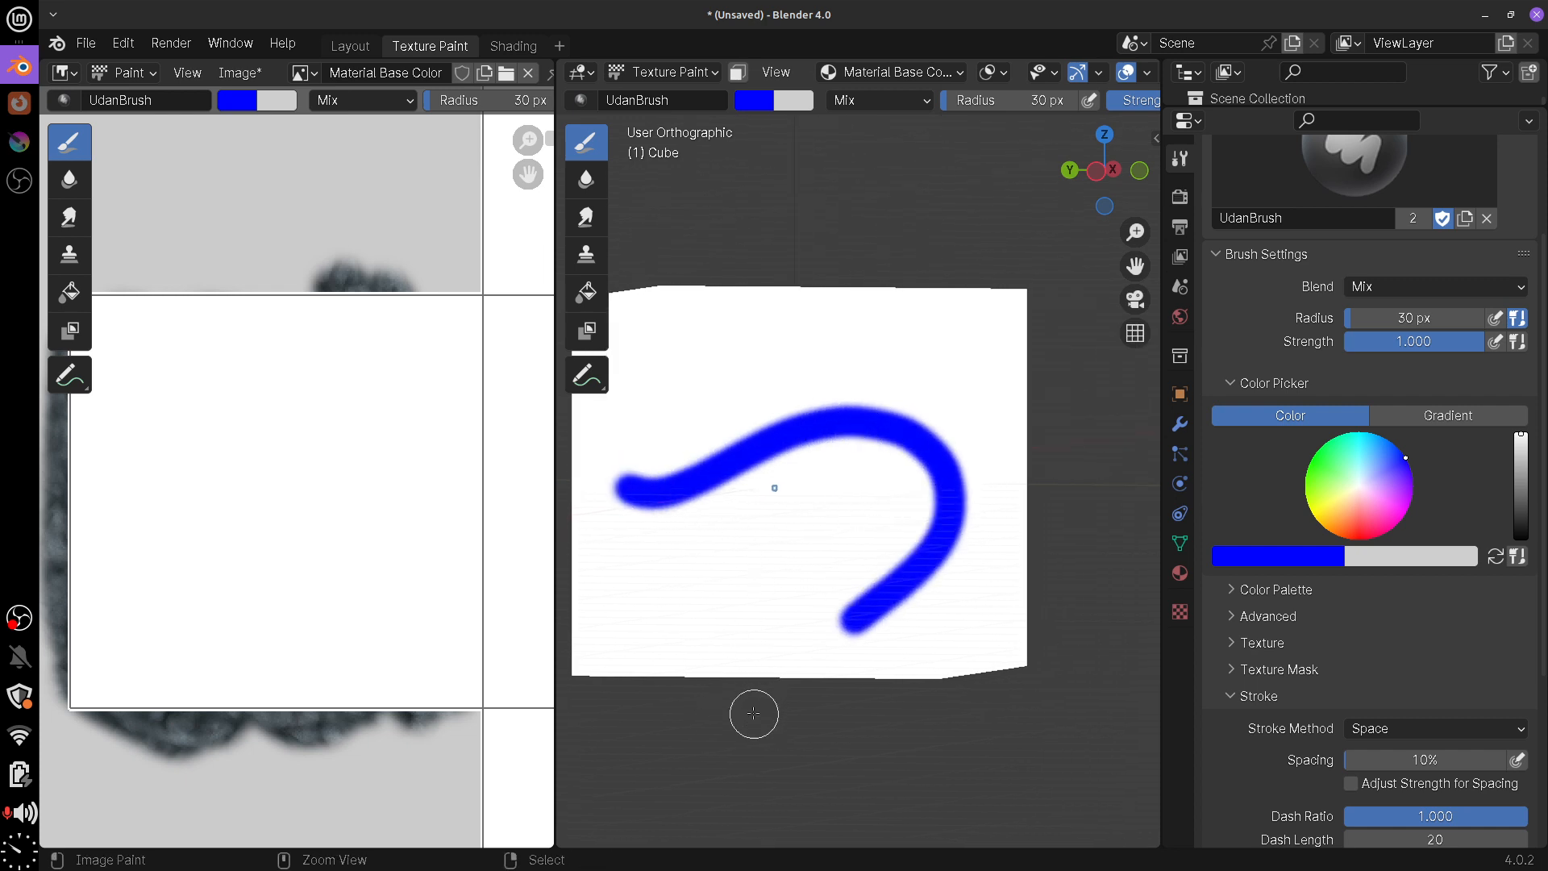
pyautogui.hotkey('ctrl', 'z')
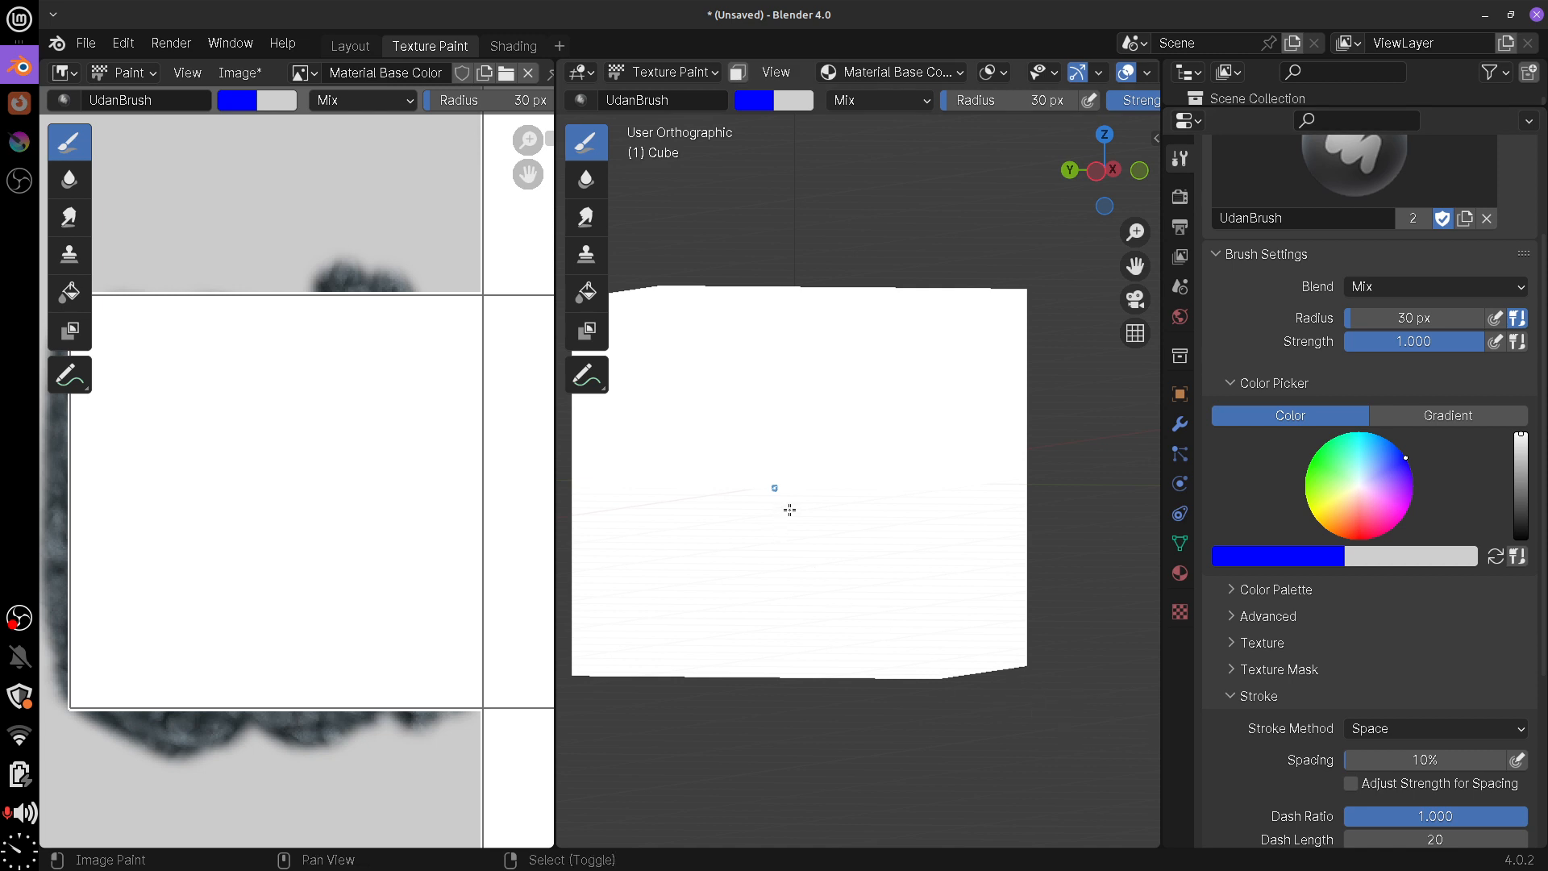
# Try a long blue stroke that arcs over and bends down across the cube's side face, undoing it once painted
pyautogui.keyDown('shift'); pyautogui.moveTo(808, 527); pyautogui.dragTo(886, 588, button='middle'); pyautogui.keyUp('shift')
pyautogui.moveTo(670, 593)
pyautogui.mouseDown()
pyautogui.moveTo(895, 680)
pyautogui.moveTo(905, 708)
pyautogui.mouseUp()
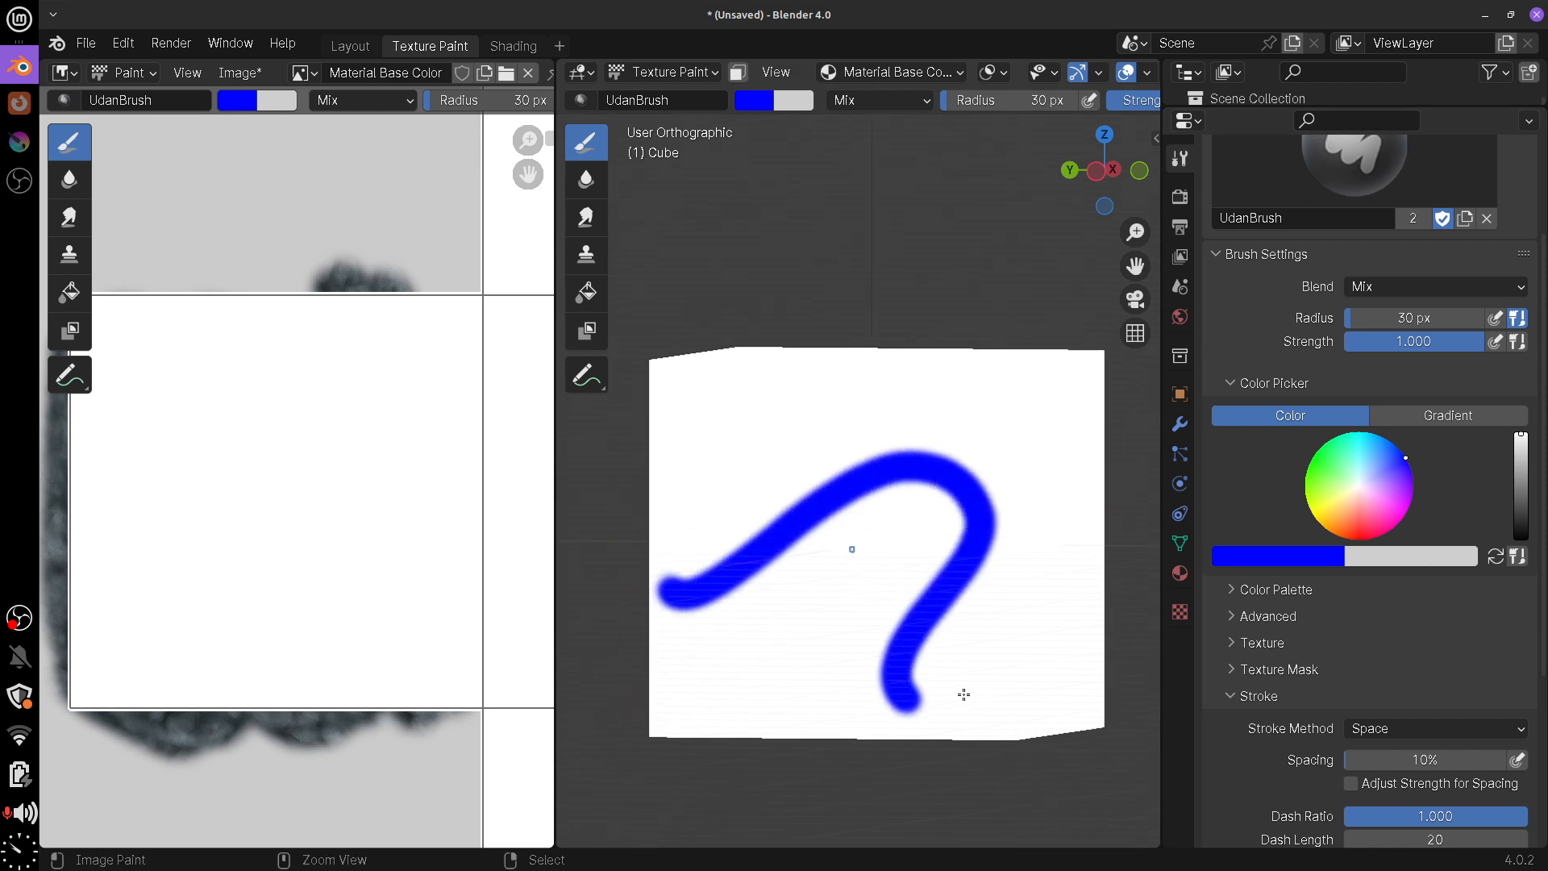
pyautogui.hotkey('ctrl', 'z')
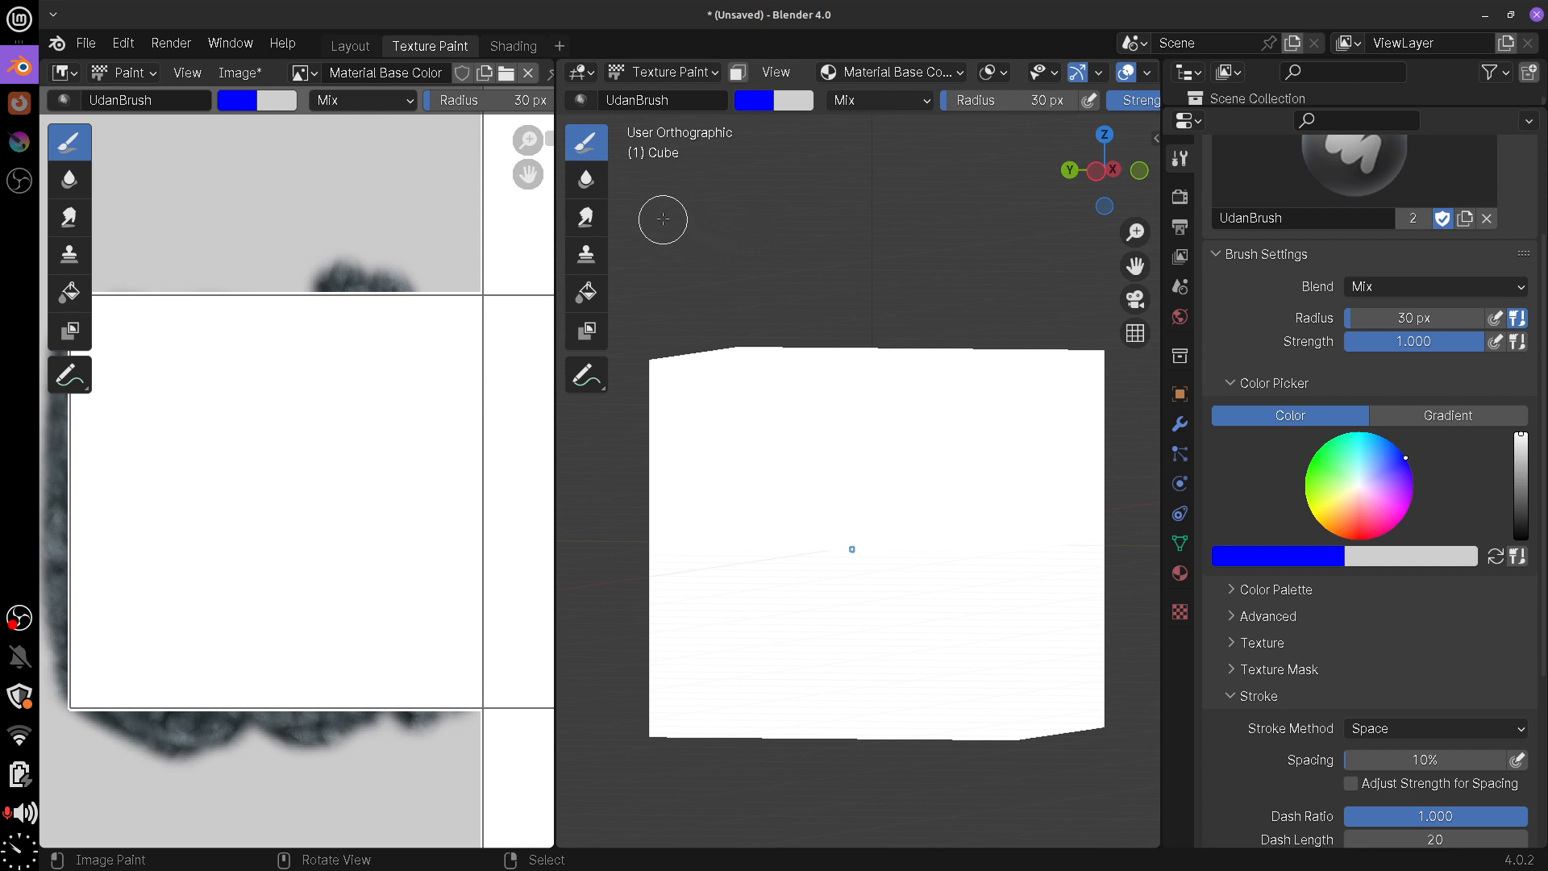
# Annotate a wavy line with overlapping circles along it above the cube, and paint a blue S-curve on the side face
pyautogui.moveTo(660, 210)
pyautogui.mouseDown()
pyautogui.moveTo(681, 234)
pyautogui.moveTo(933, 173)
pyautogui.moveTo(1018, 239)
pyautogui.mouseUp()
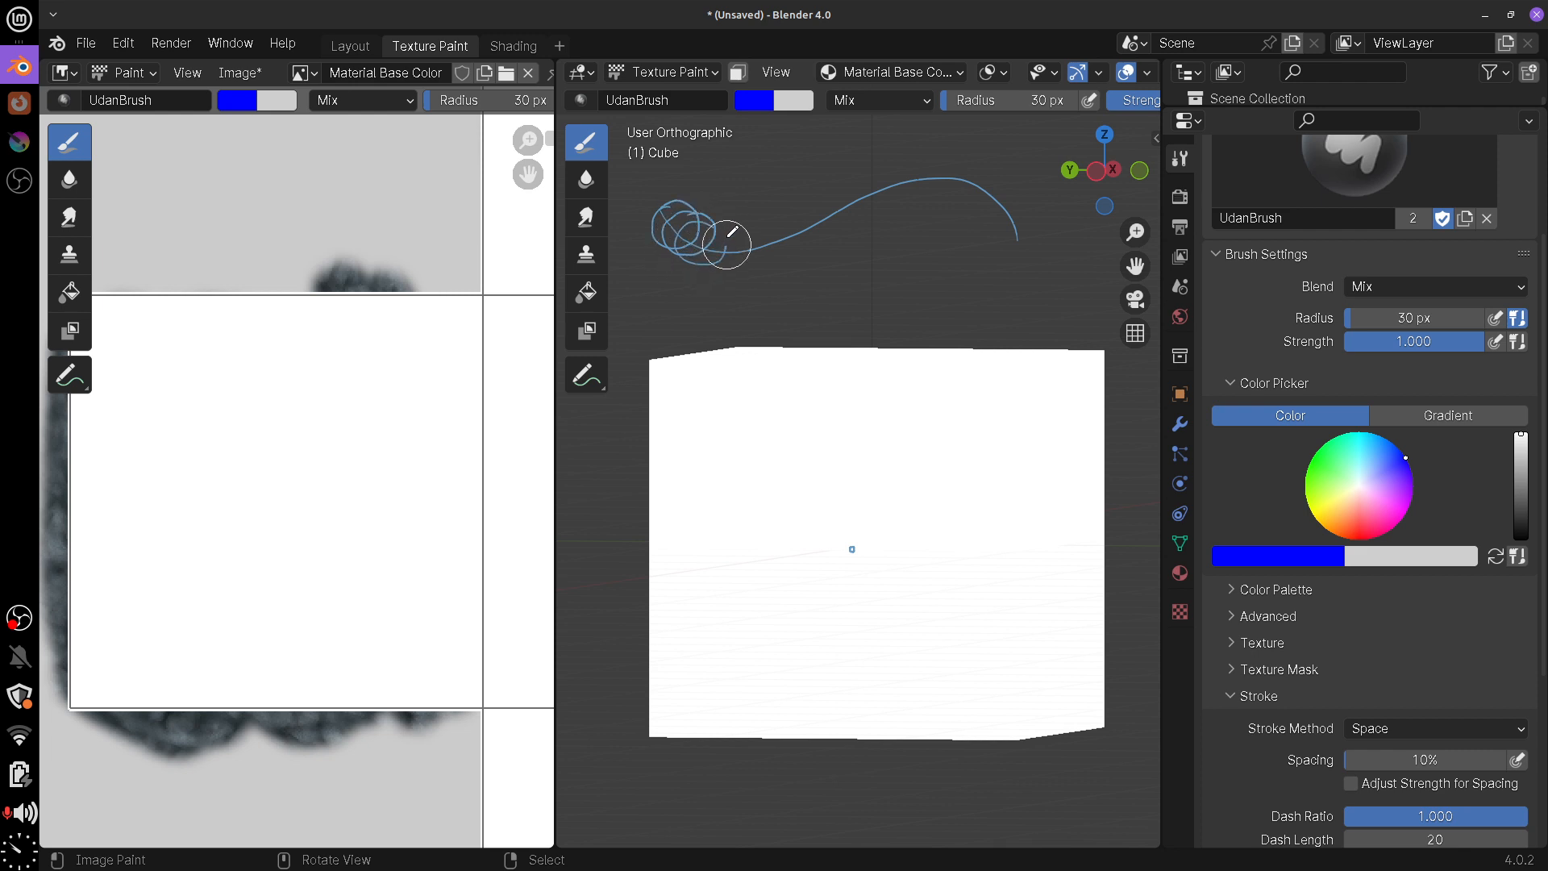
pyautogui.moveTo(739, 258)
pyautogui.mouseDown()
pyautogui.moveTo(750, 242)
pyautogui.moveTo(721, 229)
pyautogui.moveTo(758, 249)
pyautogui.moveTo(742, 286)
pyautogui.moveTo(730, 228)
pyautogui.moveTo(746, 261)
pyautogui.moveTo(796, 221)
pyautogui.moveTo(798, 259)
pyautogui.moveTo(836, 215)
pyautogui.moveTo(846, 236)
pyautogui.moveTo(908, 207)
pyautogui.moveTo(885, 222)
pyautogui.mouseUp()
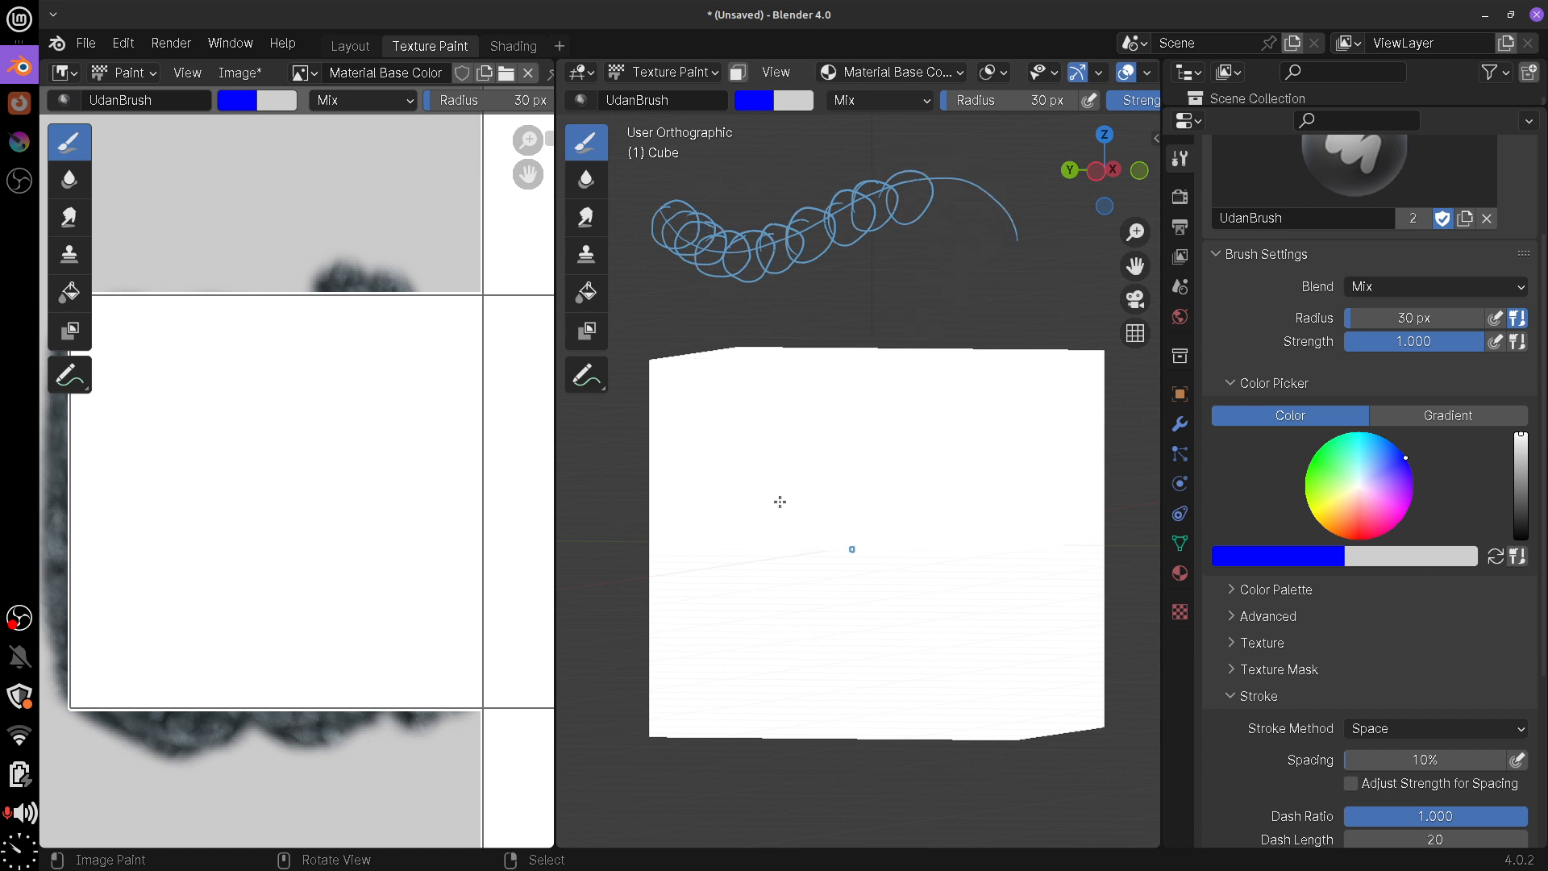
pyautogui.moveTo(716, 433); pyautogui.dragTo(966, 458)
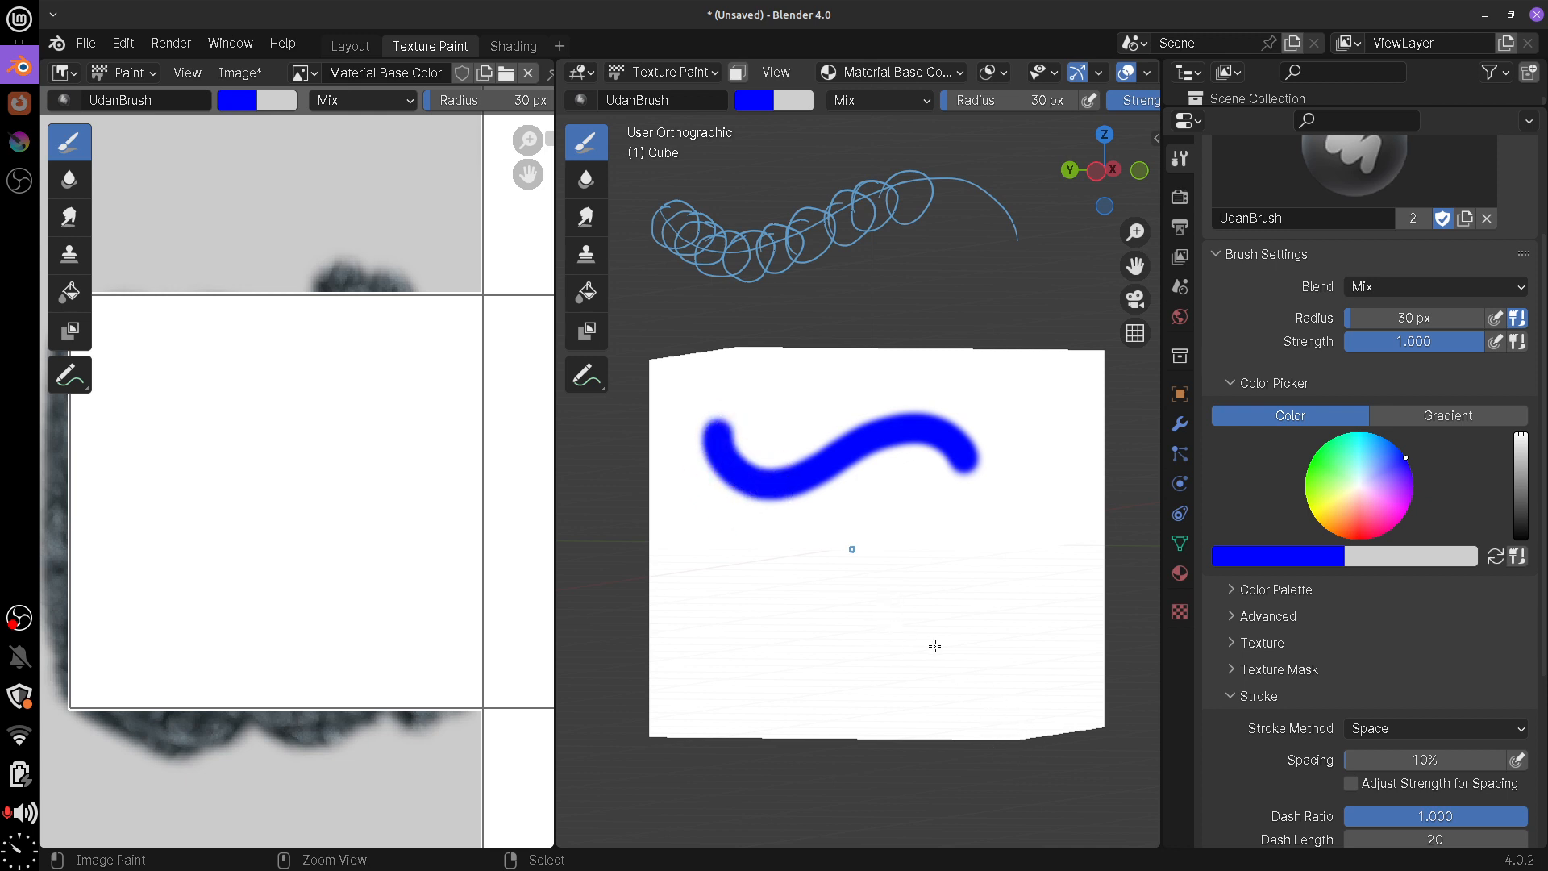
# Annotate heavily overlapping circles with a line through them below the cube to illustrate brush spacing
pyautogui.scroll(-2, 1540, 703)
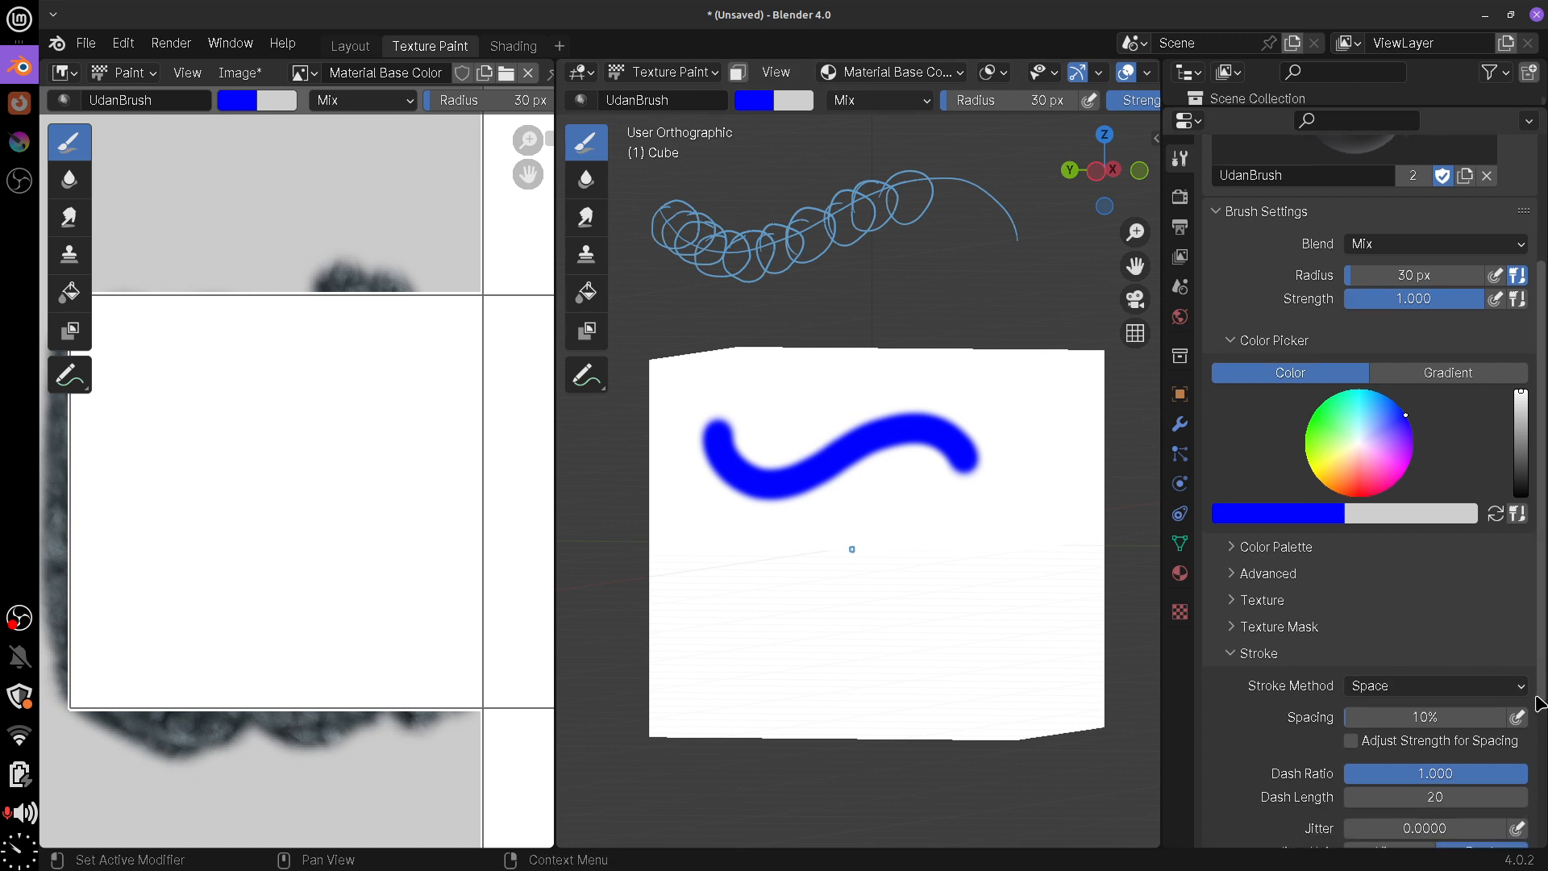
pyautogui.scroll(-5, 1516, 669)
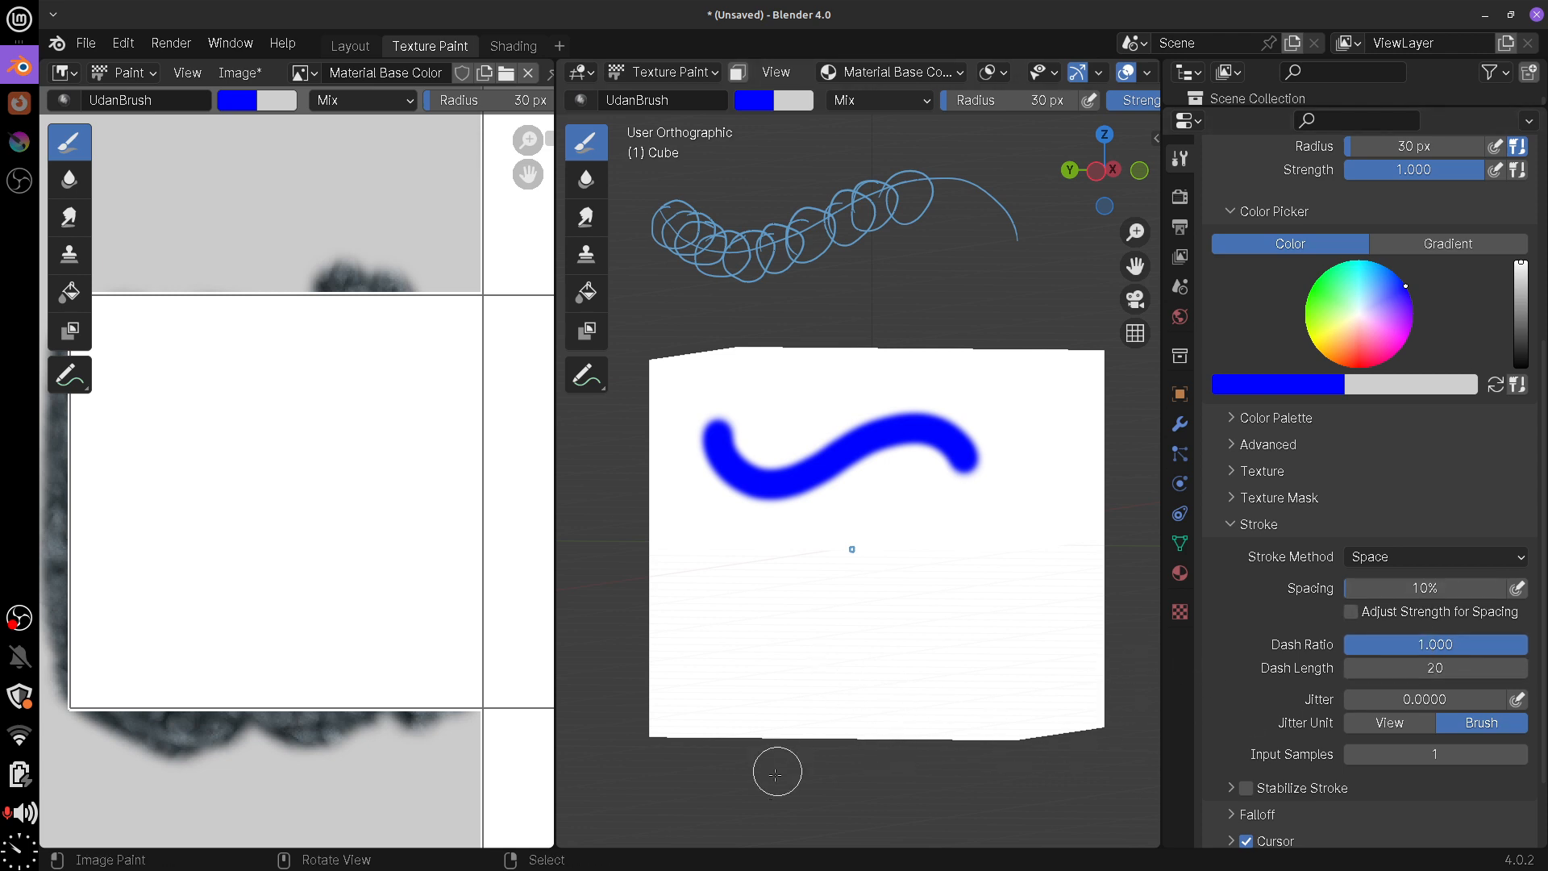
pyautogui.moveTo(728, 781)
pyautogui.mouseDown()
pyautogui.moveTo(691, 788)
pyautogui.moveTo(736, 767)
pyautogui.moveTo(685, 801)
pyautogui.moveTo(758, 789)
pyautogui.moveTo(730, 830)
pyautogui.moveTo(688, 796)
pyautogui.moveTo(677, 814)
pyautogui.moveTo(706, 798)
pyautogui.moveTo(695, 808)
pyautogui.moveTo(766, 810)
pyautogui.moveTo(728, 750)
pyautogui.mouseUp()
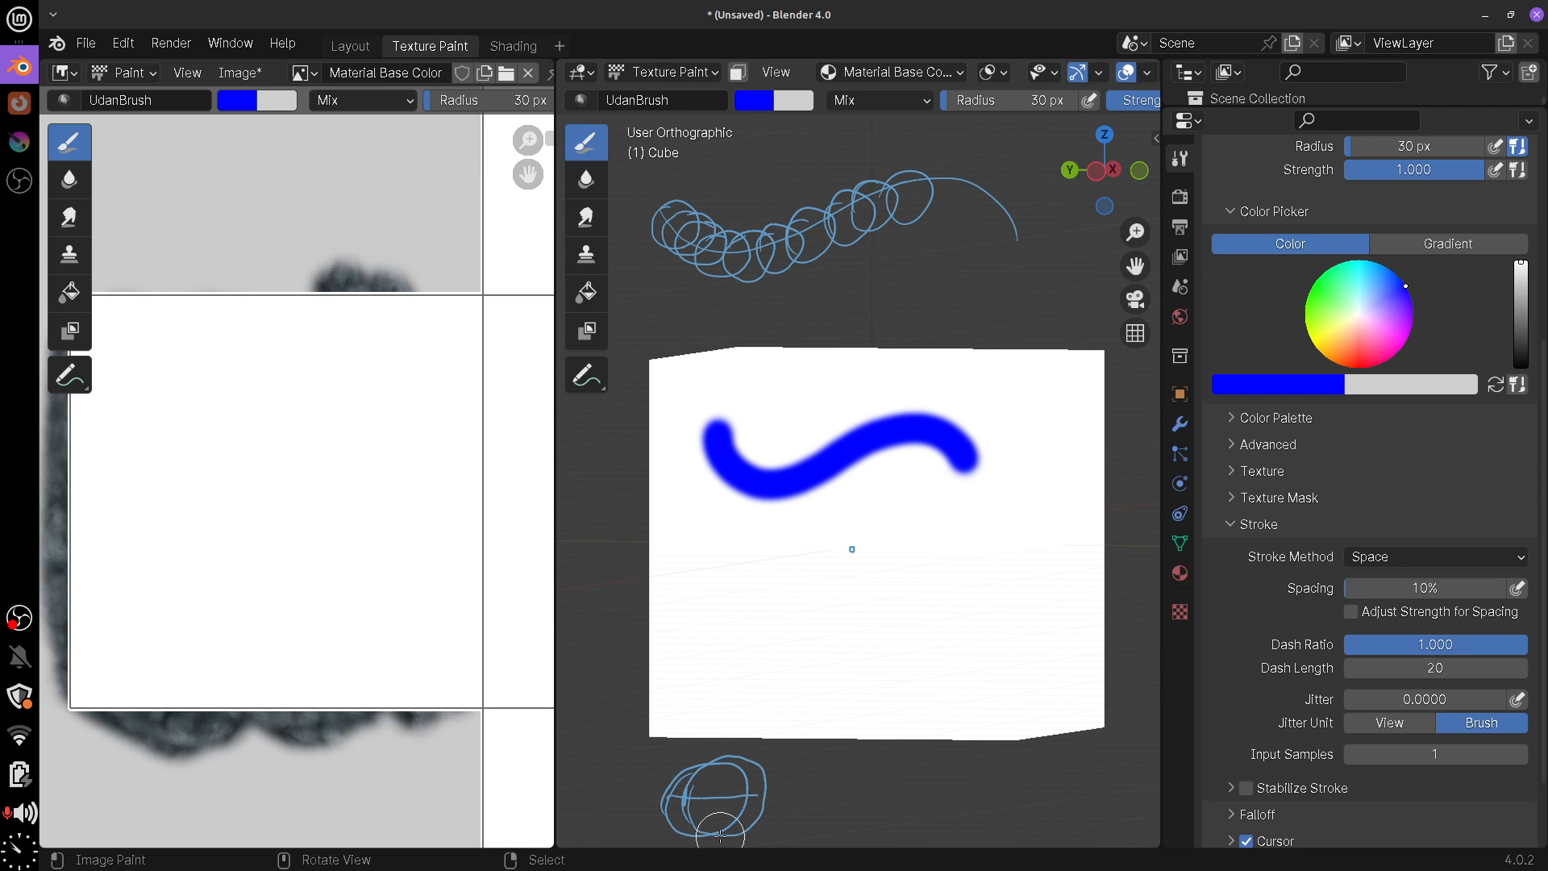
# Set the stroke's Spacing to 100% and annotate two side-by-side circles with a line through them below the cube
pyautogui.click(1412, 588)
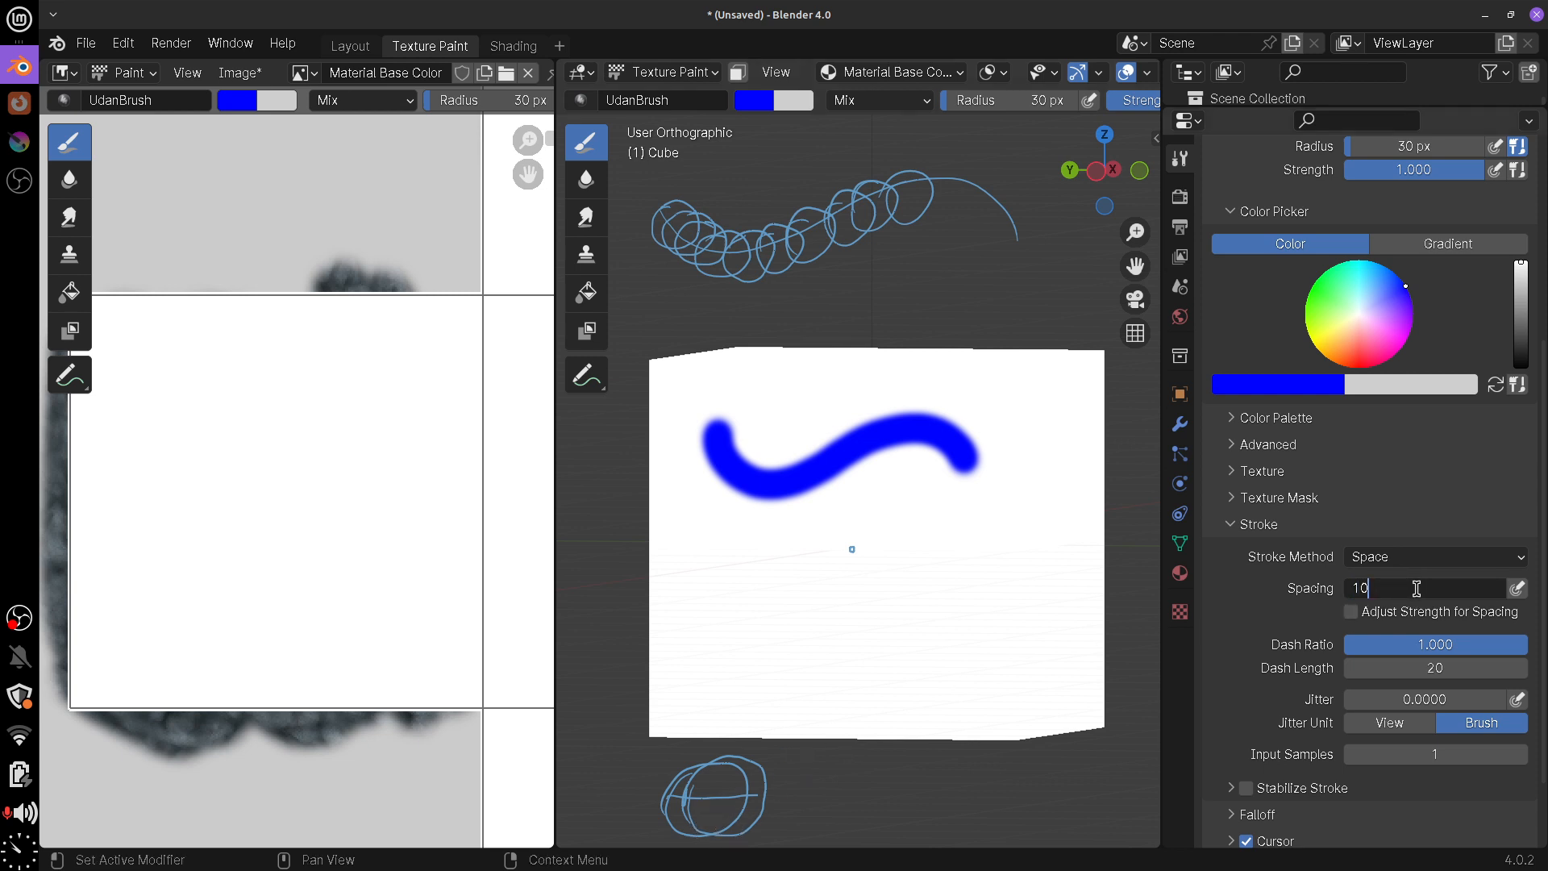
pyautogui.press('Return')
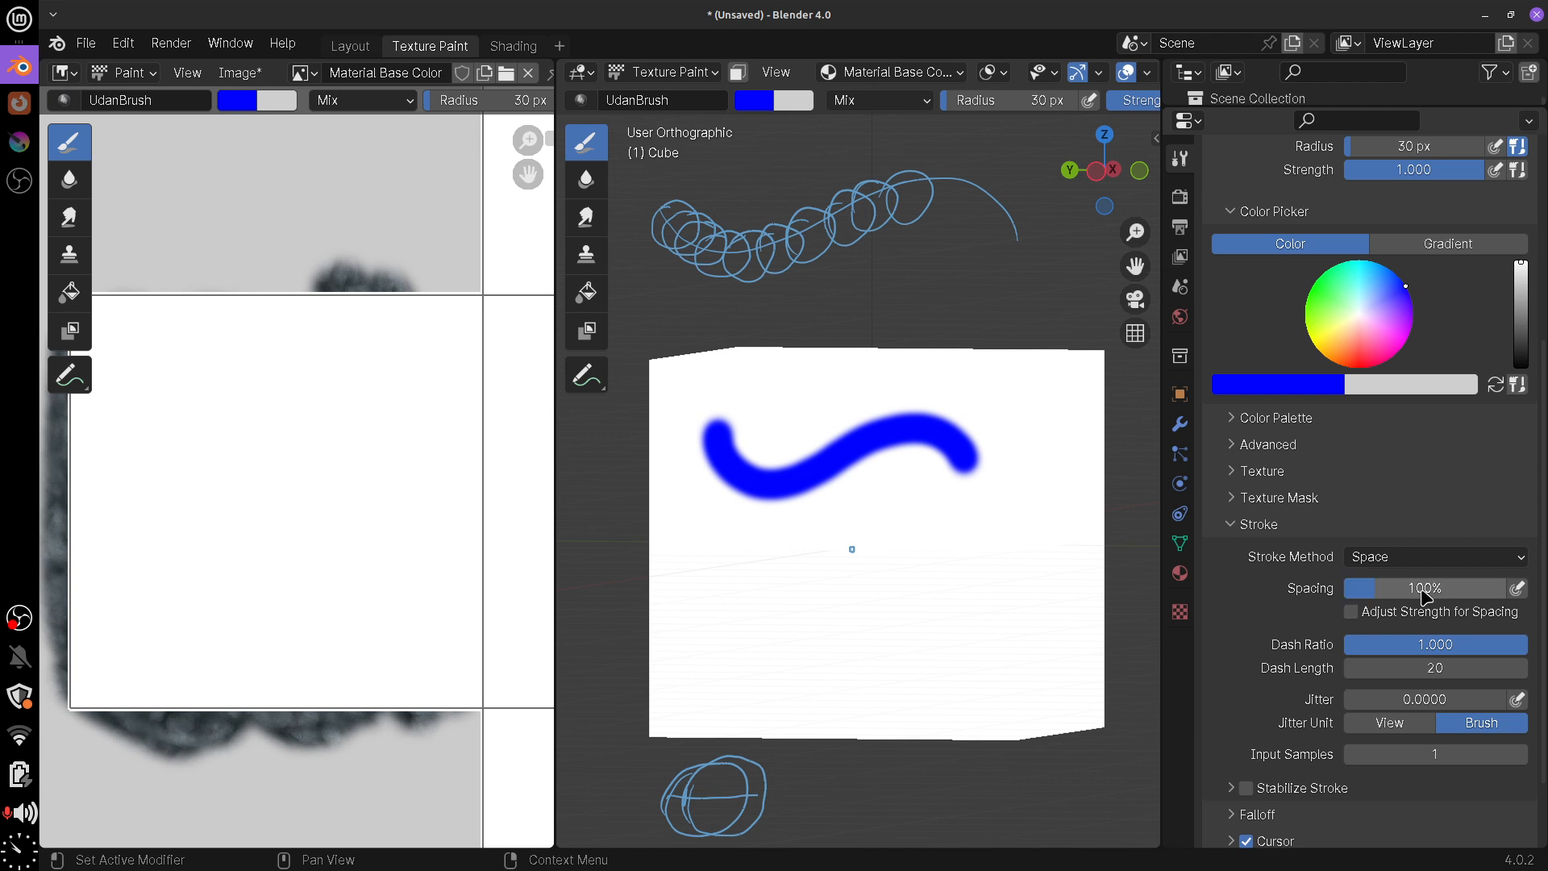
pyautogui.keyDown('shift'); pyautogui.moveTo(839, 822); pyautogui.dragTo(827, 751, button='middle'); pyautogui.keyUp('shift')
pyautogui.press('d')
pyautogui.moveTo(856, 701)
pyautogui.mouseDown()
pyautogui.moveTo(826, 726)
pyautogui.moveTo(846, 762)
pyautogui.moveTo(822, 740)
pyautogui.moveTo(951, 741)
pyautogui.moveTo(905, 714)
pyautogui.moveTo(871, 730)
pyautogui.moveTo(893, 735)
pyautogui.moveTo(865, 770)
pyautogui.mouseUp()
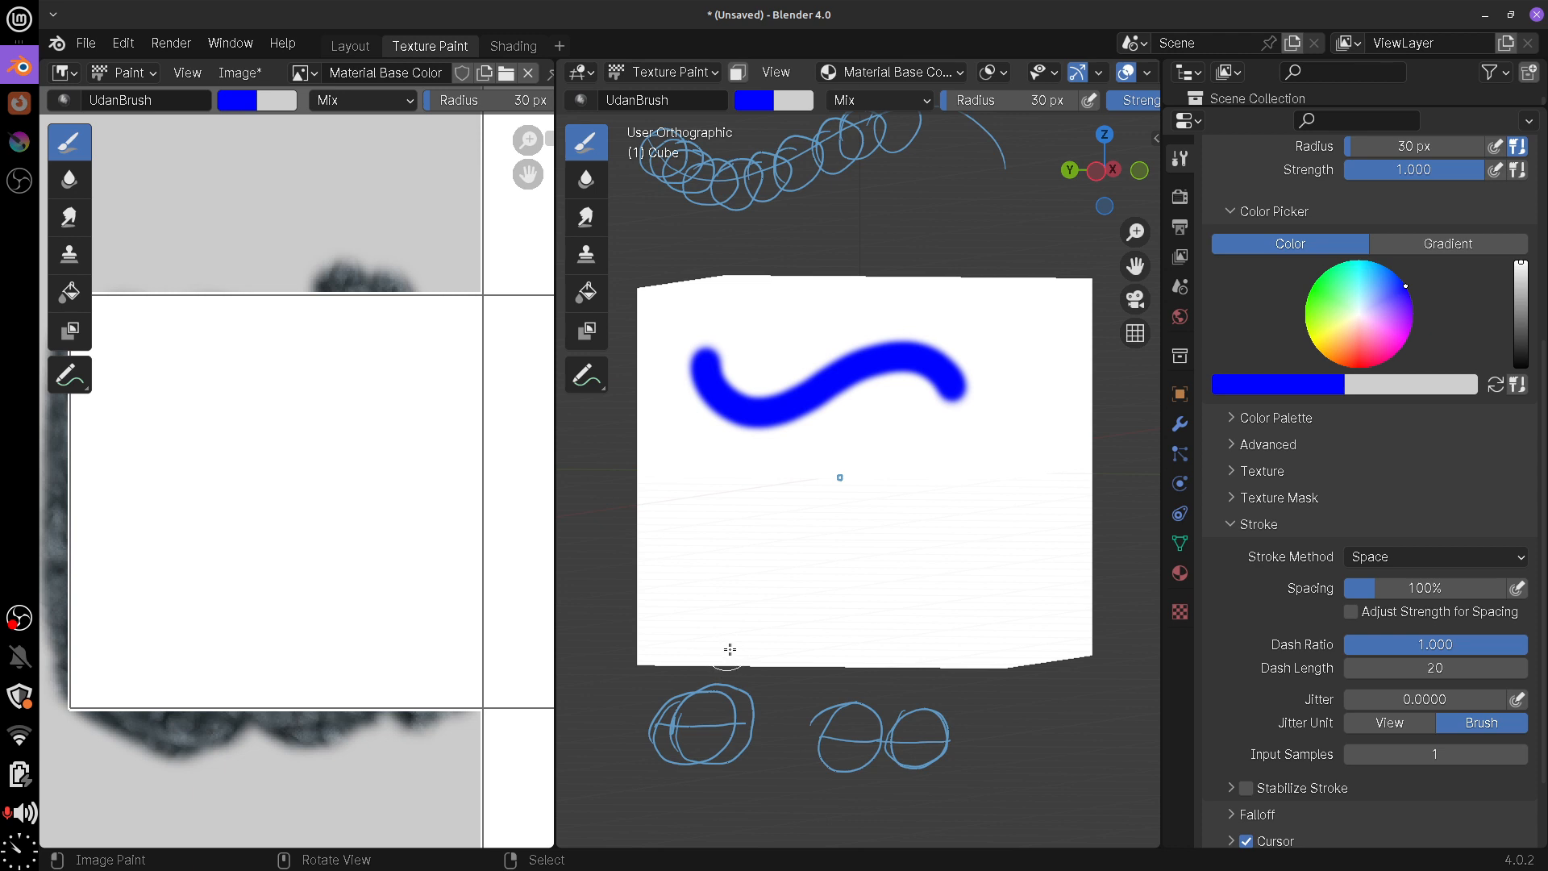
# Paint three curved rows of blue dots below the S-curve on the cube's side face with 100% spacing
pyautogui.moveTo(688, 431)
pyautogui.mouseDown()
pyautogui.moveTo(757, 505)
pyautogui.moveTo(907, 476)
pyautogui.moveTo(968, 440)
pyautogui.mouseUp()
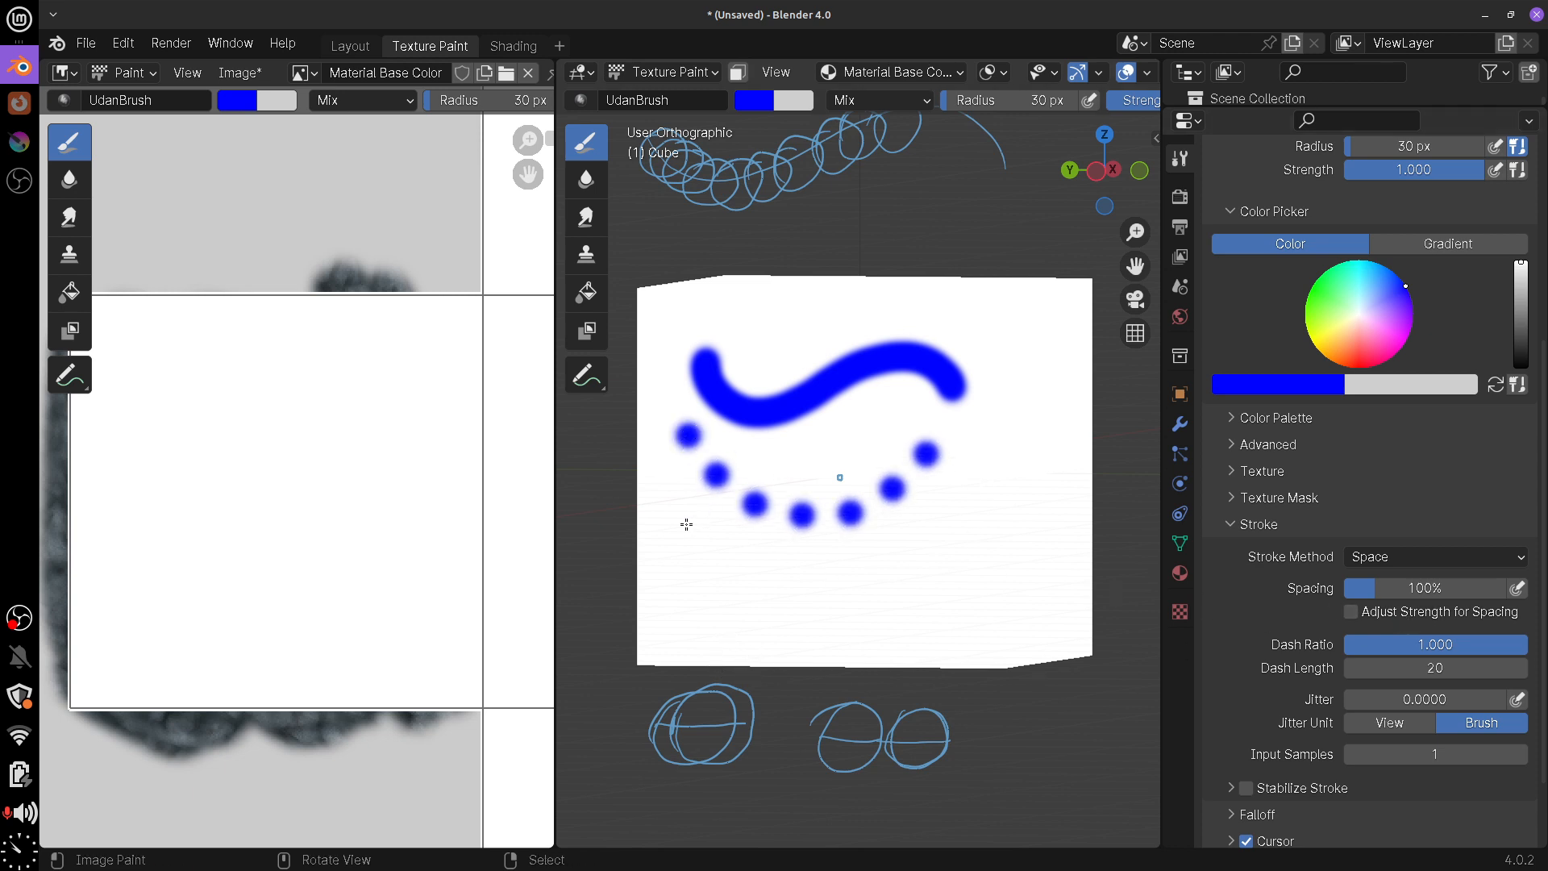
pyautogui.moveTo(686, 525)
pyautogui.mouseDown()
pyautogui.moveTo(798, 597)
pyautogui.moveTo(1012, 501)
pyautogui.mouseUp()
pyautogui.moveTo(791, 632); pyautogui.dragTo(1003, 542)
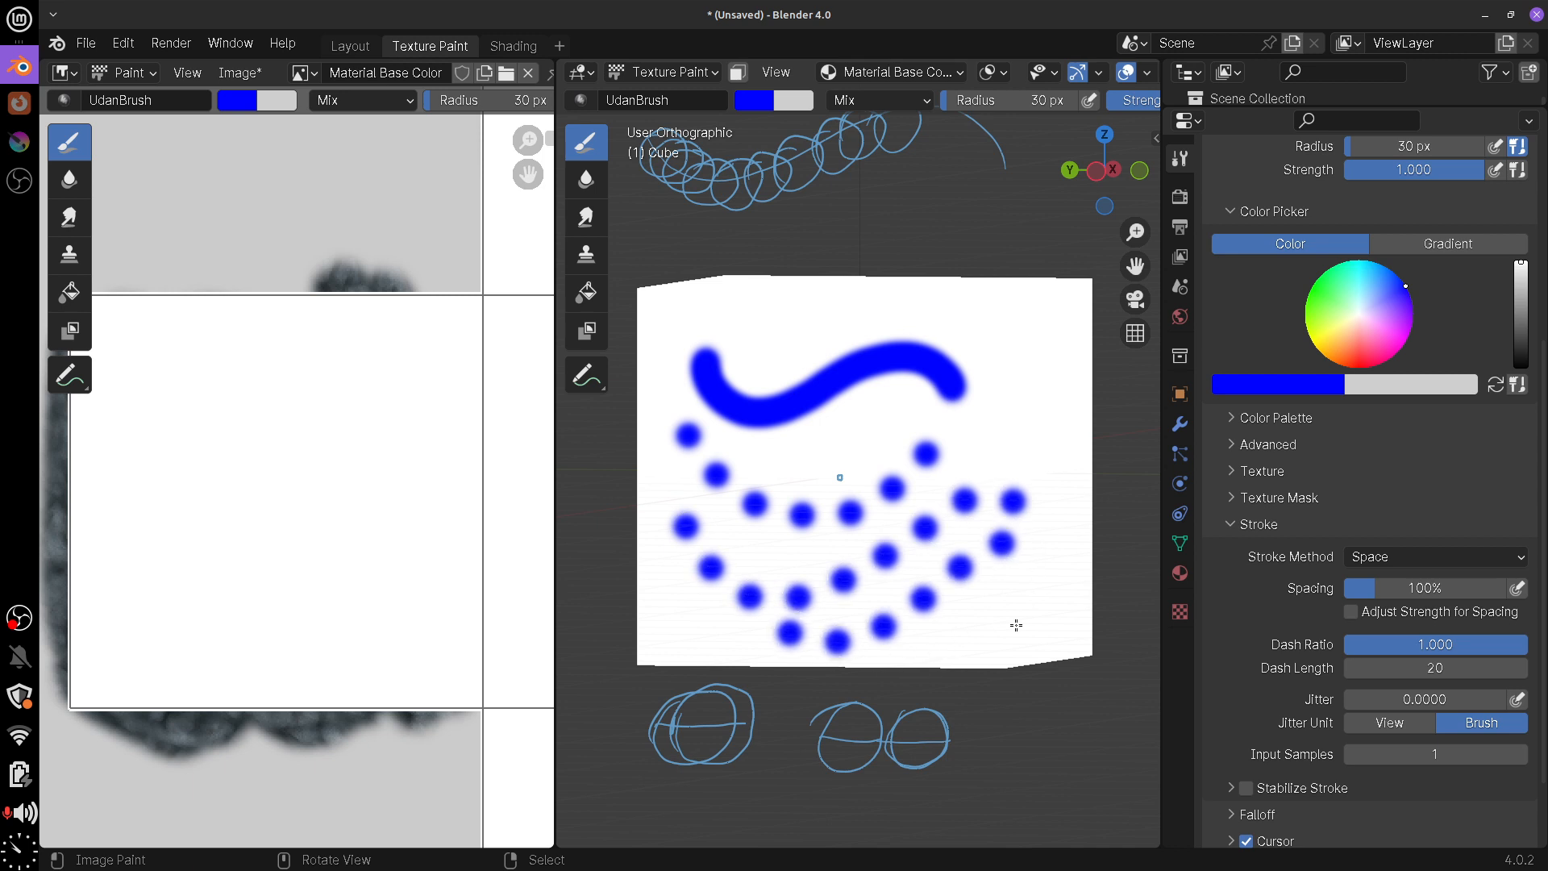
# Set the stroke's Spacing to 50% and paint two wavy beaded blue strokes, one above and one below the S-curve
pyautogui.click(1413, 596)
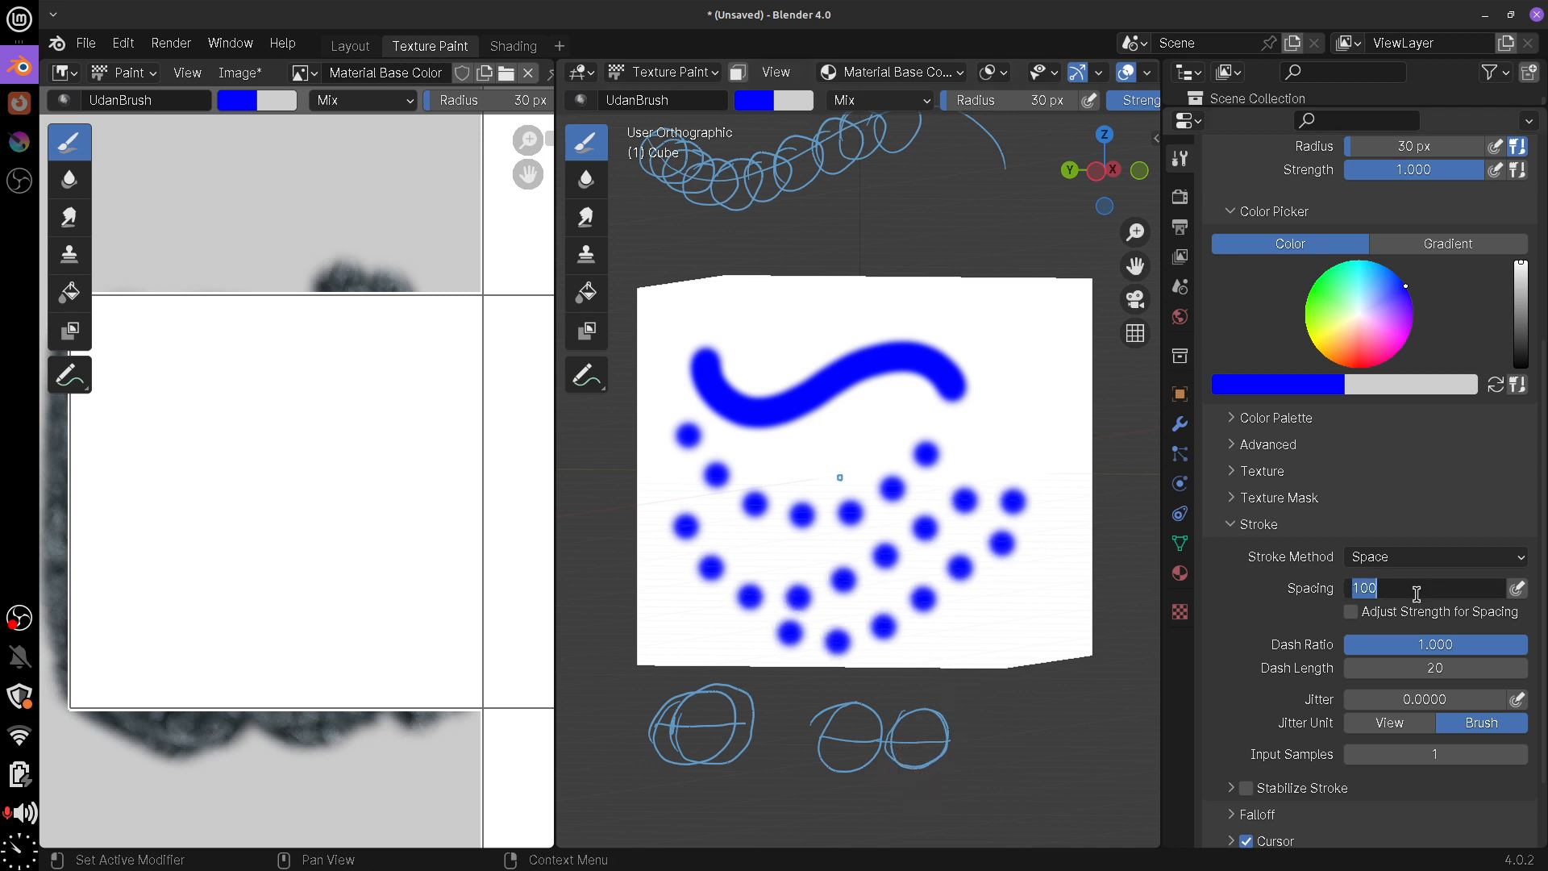
pyautogui.write('50')
pyautogui.press('Return')
pyautogui.moveTo(789, 366); pyautogui.dragTo(715, 386, button='middle')
pyautogui.moveTo(715, 385); pyautogui.dragTo(980, 438)
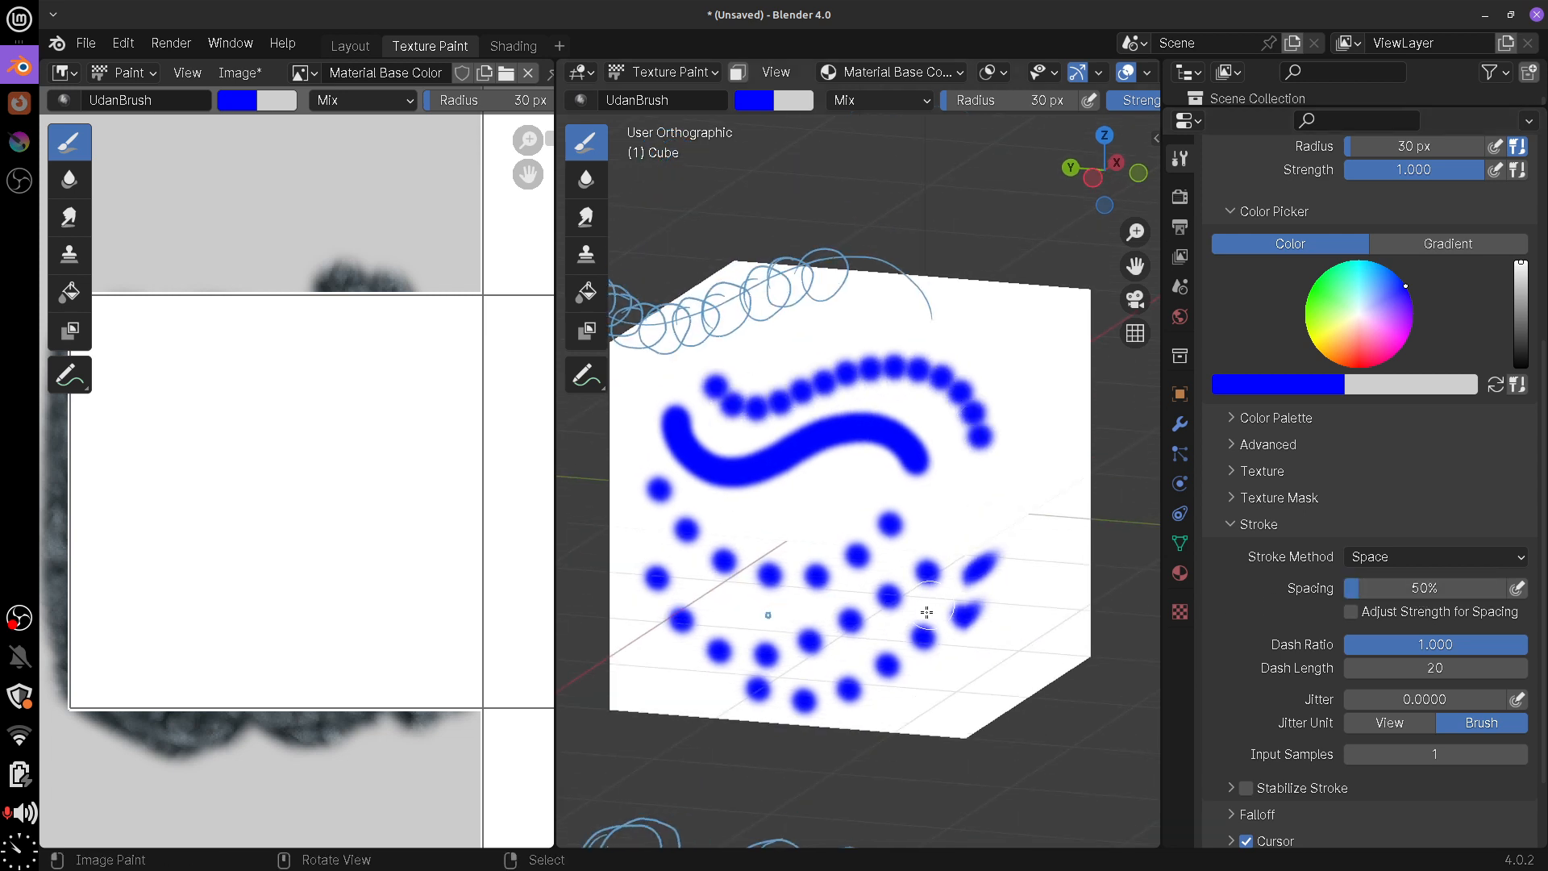
pyautogui.moveTo(915, 520); pyautogui.dragTo(761, 474, button='middle')
pyautogui.moveTo(762, 474)
pyautogui.mouseDown()
pyautogui.moveTo(999, 458)
pyautogui.moveTo(1010, 486)
pyautogui.mouseUp()
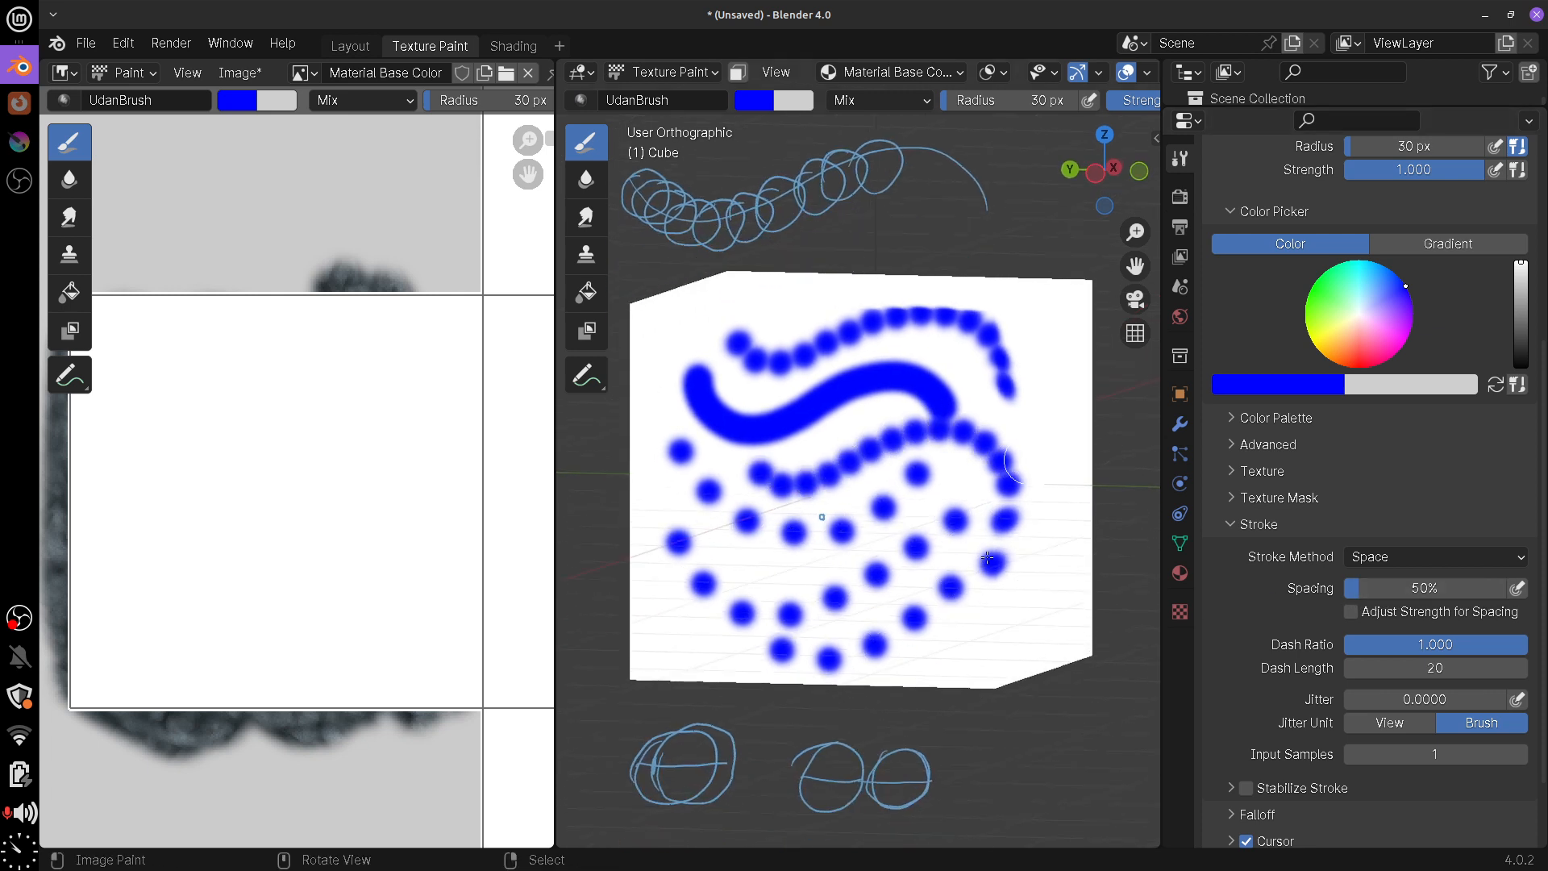
# Fill the painted cube with white using the Fill tool and erase the annotated circles below it
pyautogui.click(591, 299)
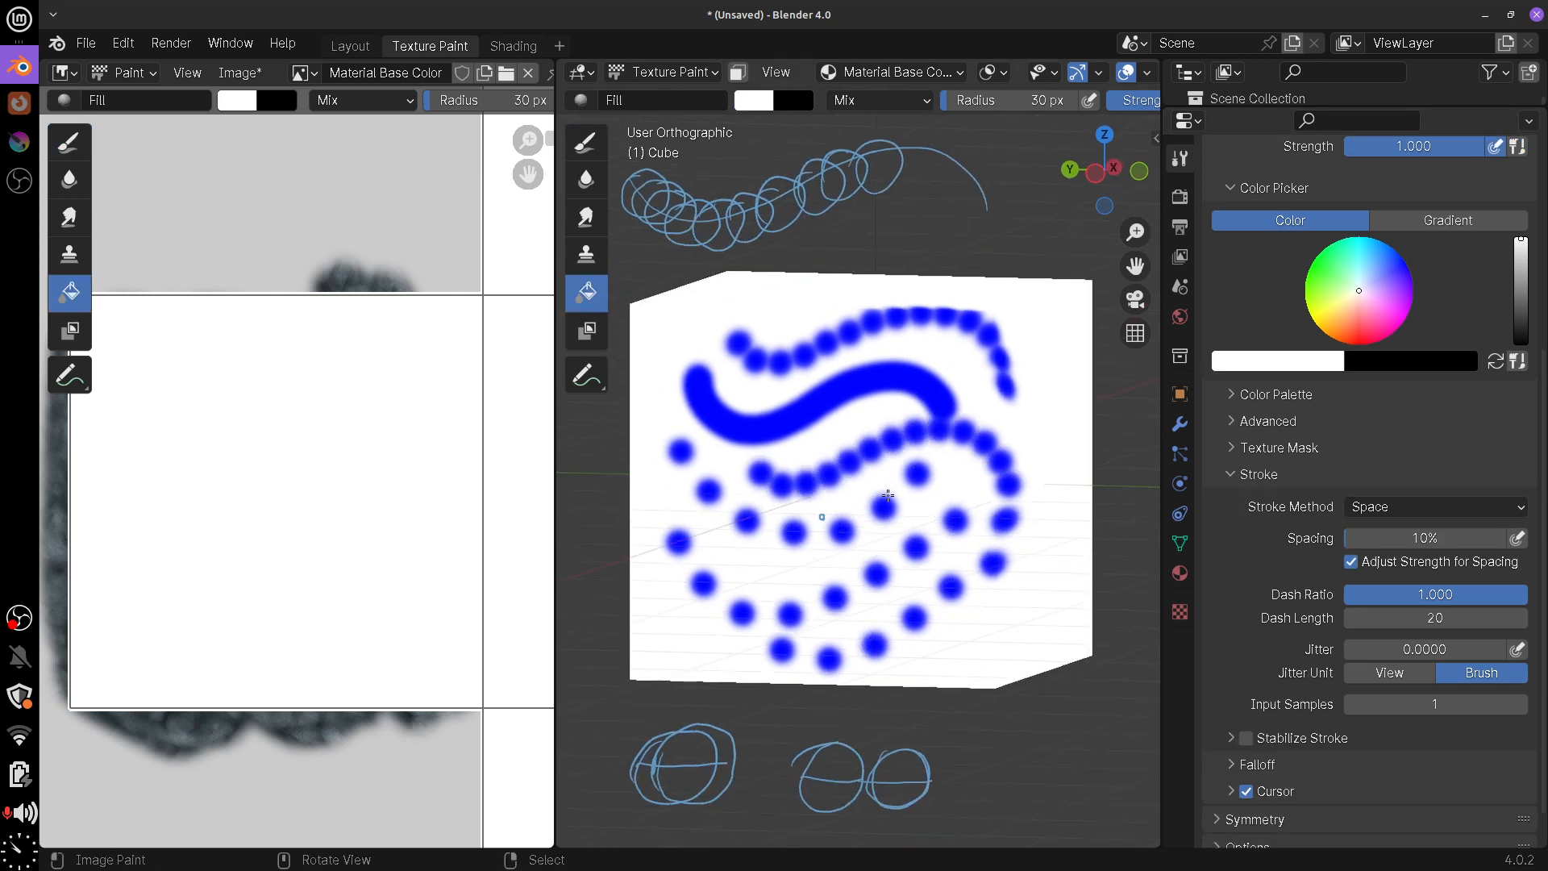
pyautogui.click(855, 680)
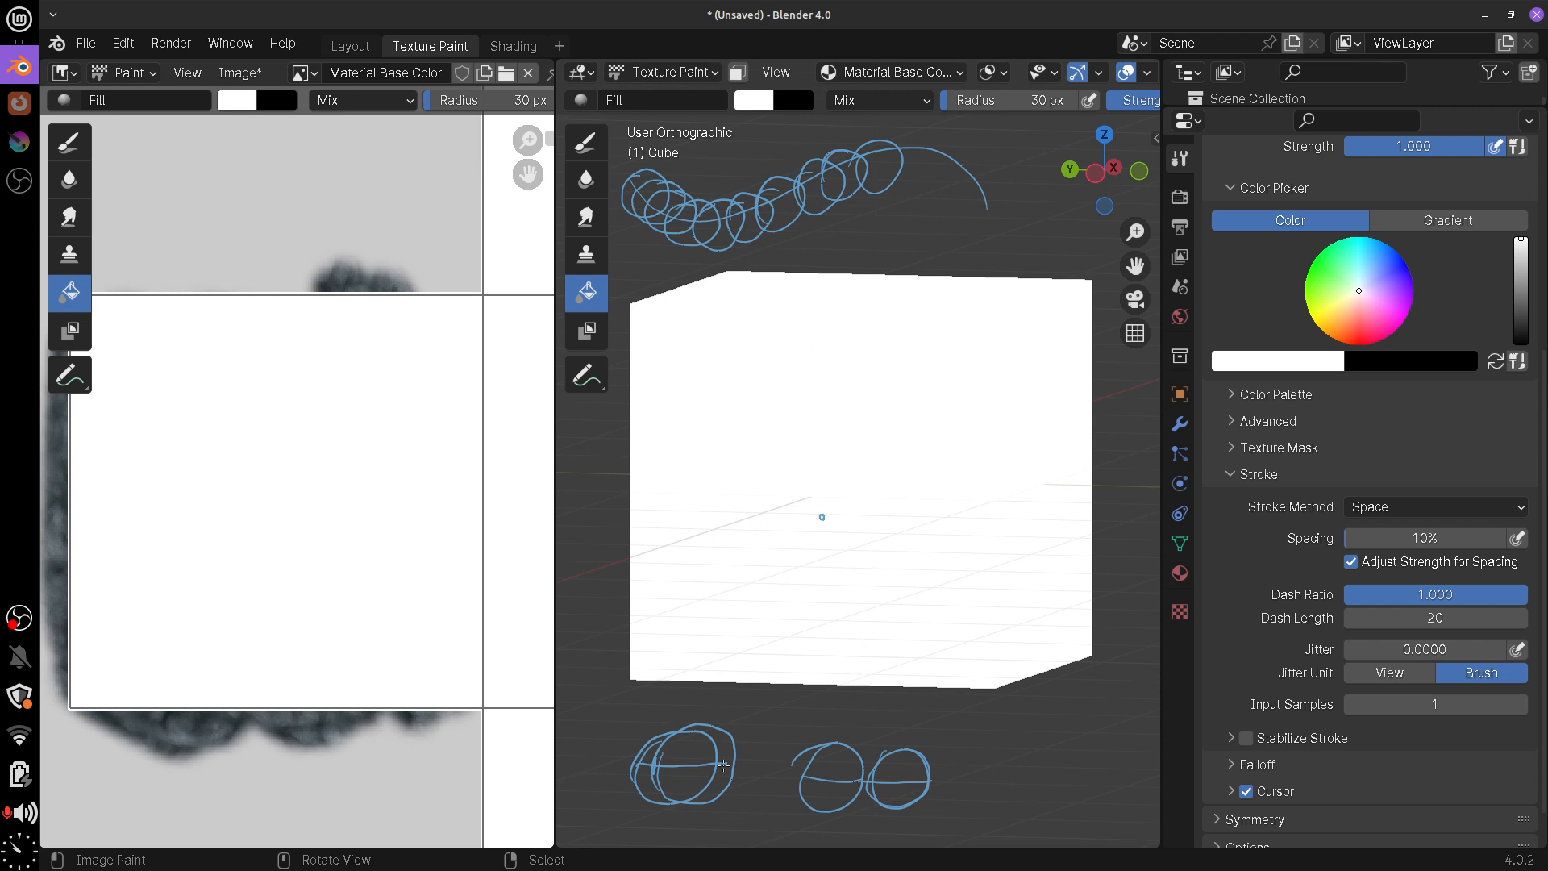
pyautogui.moveTo(723, 762)
pyautogui.mouseDown(button='right')
pyautogui.moveTo(660, 767)
pyautogui.moveTo(930, 807)
pyautogui.moveTo(699, 813)
pyautogui.mouseUp(button='right')
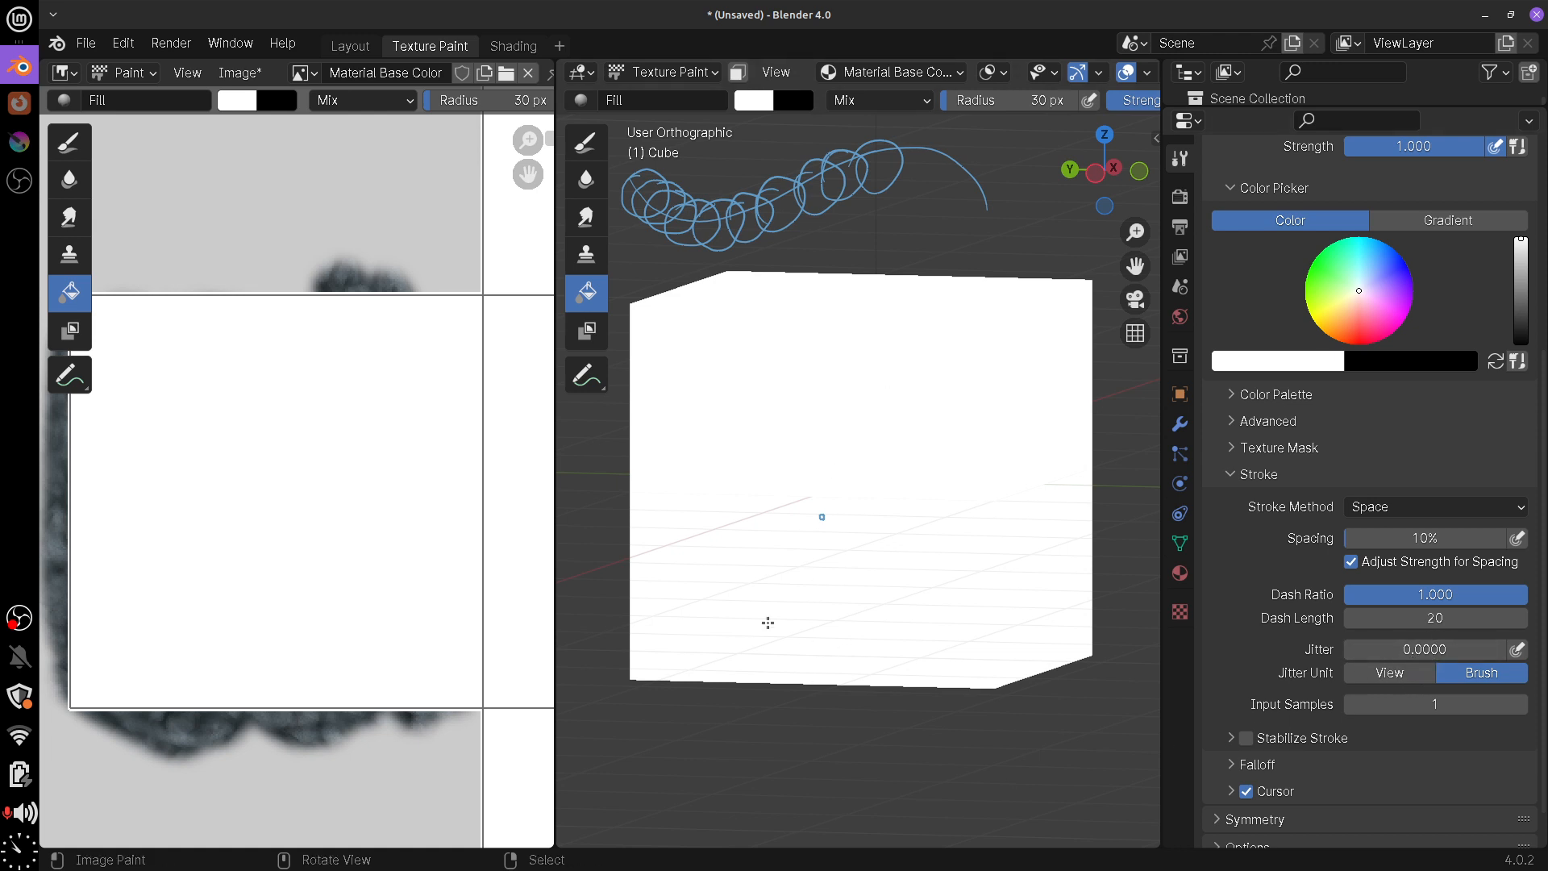
# Annotate a wavy line with overlapping circles across the cube's face, erasing the whole sketch once drawn
pyautogui.moveTo(655, 477); pyautogui.dragTo(952, 417)
pyautogui.moveTo(665, 470)
pyautogui.mouseDown()
pyautogui.moveTo(698, 518)
pyautogui.moveTo(714, 472)
pyautogui.mouseUp()
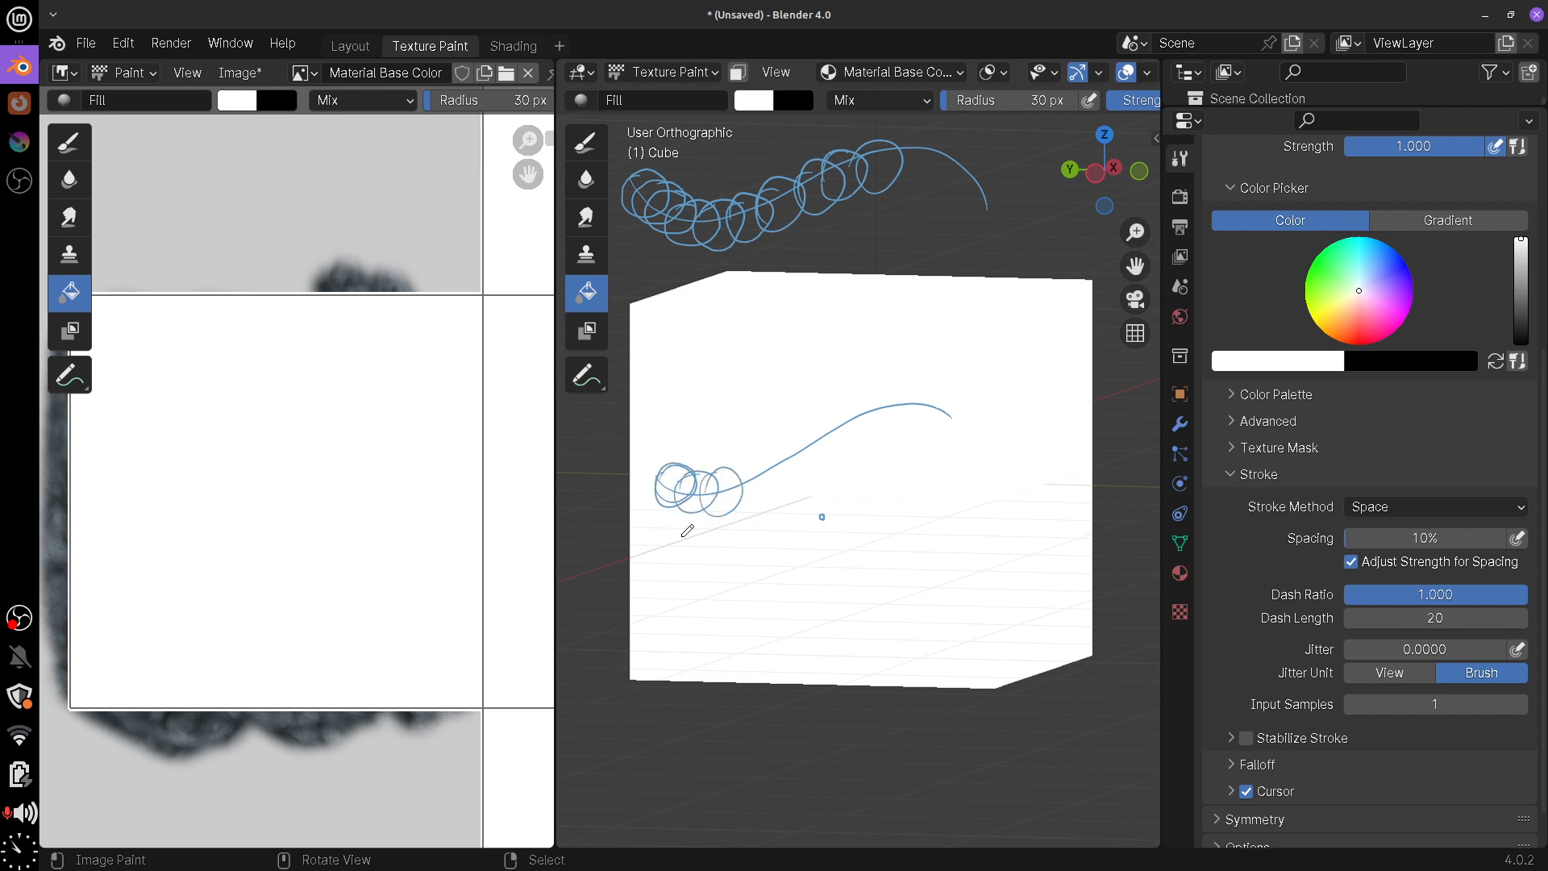
pyautogui.moveTo(687, 530)
pyautogui.mouseDown()
pyautogui.moveTo(716, 429)
pyautogui.moveTo(725, 567)
pyautogui.moveTo(807, 412)
pyautogui.moveTo(849, 500)
pyautogui.mouseUp()
pyautogui.moveTo(841, 558)
pyautogui.keyDown('ctrl'); pyautogui.mouseDown()
pyautogui.moveTo(753, 553)
pyautogui.moveTo(736, 518)
pyautogui.moveTo(677, 487)
pyautogui.moveTo(760, 478)
pyautogui.mouseUp(); pyautogui.keyUp('ctrl')
pyautogui.keyDown('ctrl'); pyautogui.moveTo(884, 399); pyautogui.dragTo(977, 412); pyautogui.keyUp('ctrl')
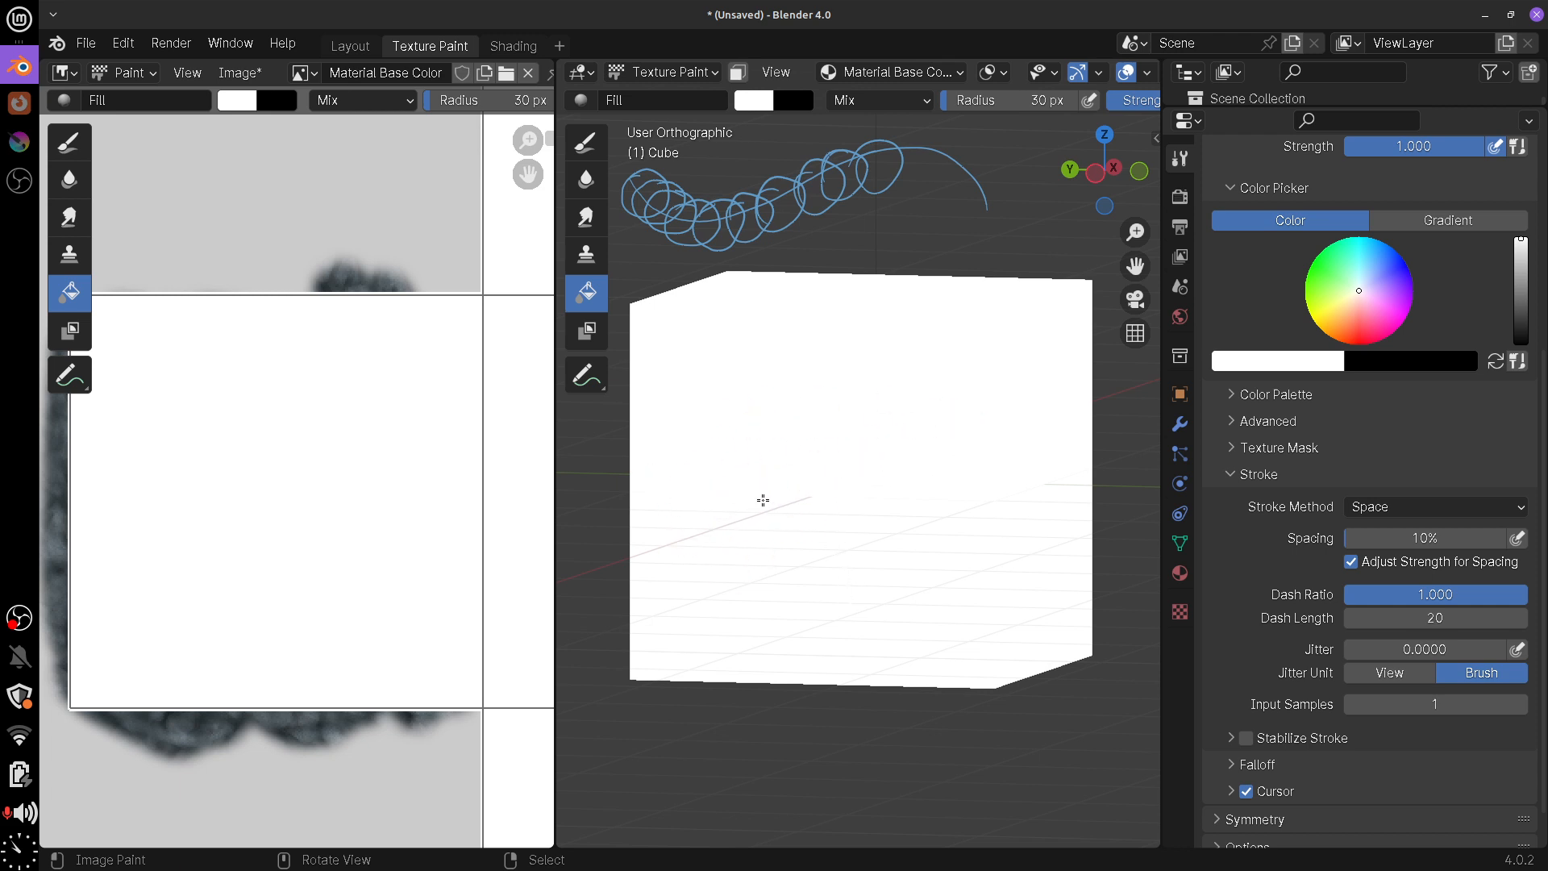
# Reselect the draw brush and paint a wavy beaded blue stroke across the upper part of the cube's side face
pyautogui.moveTo(673, 443)
pyautogui.mouseDown()
pyautogui.moveTo(933, 376)
pyautogui.moveTo(999, 415)
pyautogui.mouseUp()
pyautogui.moveTo(674, 439)
pyautogui.mouseDown()
pyautogui.moveTo(723, 451)
pyautogui.moveTo(711, 502)
pyautogui.moveTo(736, 508)
pyautogui.moveTo(787, 457)
pyautogui.moveTo(812, 503)
pyautogui.moveTo(864, 424)
pyautogui.moveTo(893, 471)
pyautogui.moveTo(878, 429)
pyautogui.moveTo(709, 427)
pyautogui.moveTo(674, 484)
pyautogui.moveTo(801, 494)
pyautogui.moveTo(931, 441)
pyautogui.moveTo(899, 373)
pyautogui.moveTo(1002, 383)
pyautogui.mouseUp()
pyautogui.hotkey('ctrl', 'z')
pyautogui.moveTo(678, 370); pyautogui.dragTo(946, 343)
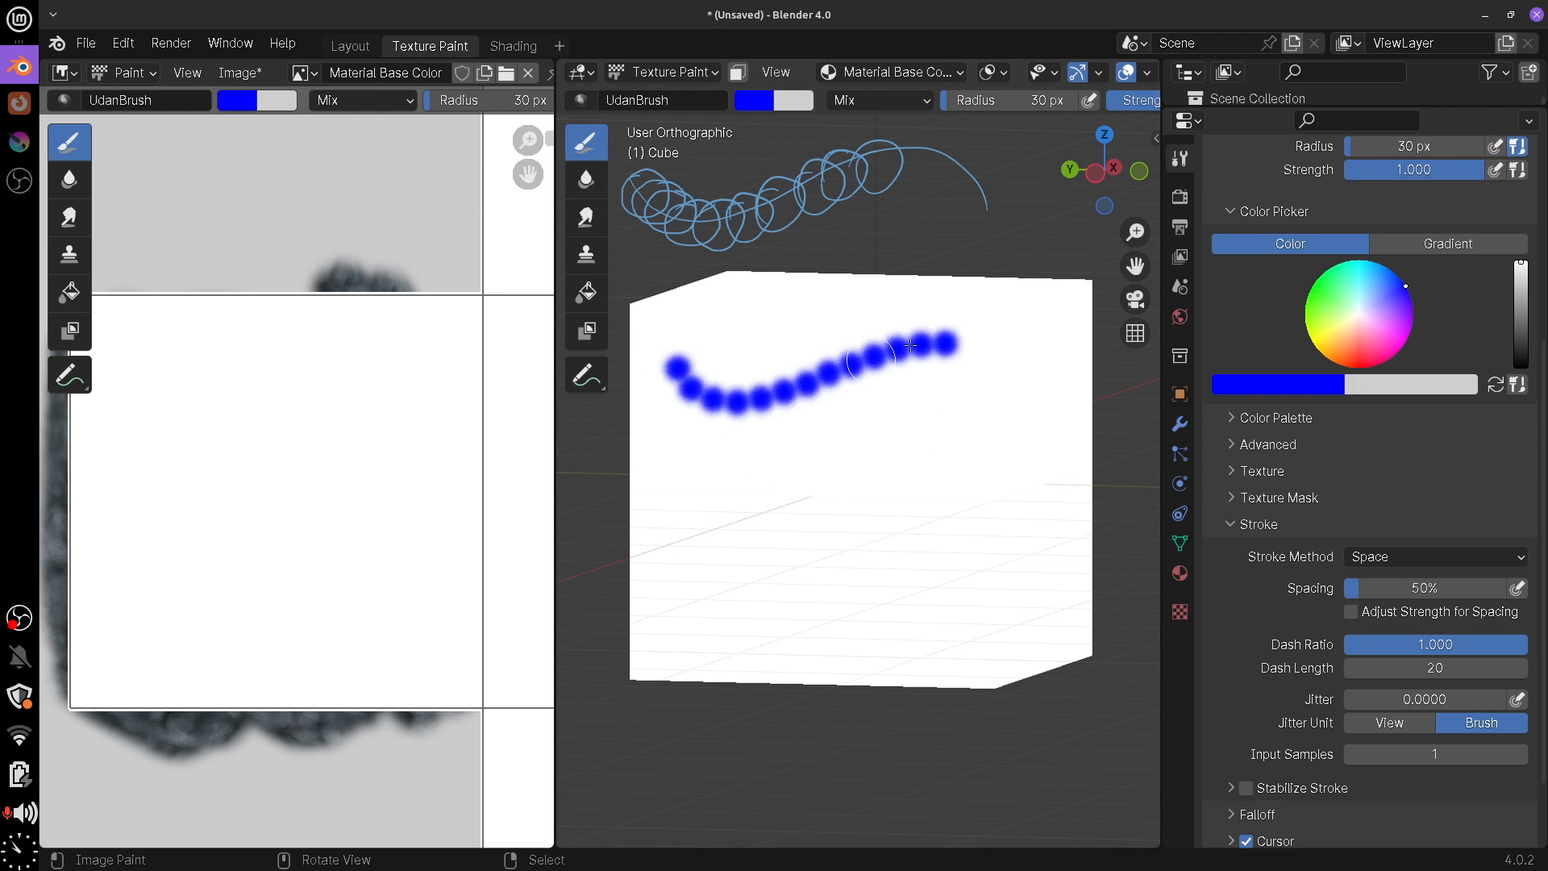
# Set the stroke's Jitter to 1 and paint two scattered blue strokes across the lower part of the cube's face
pyautogui.click(1414, 702)
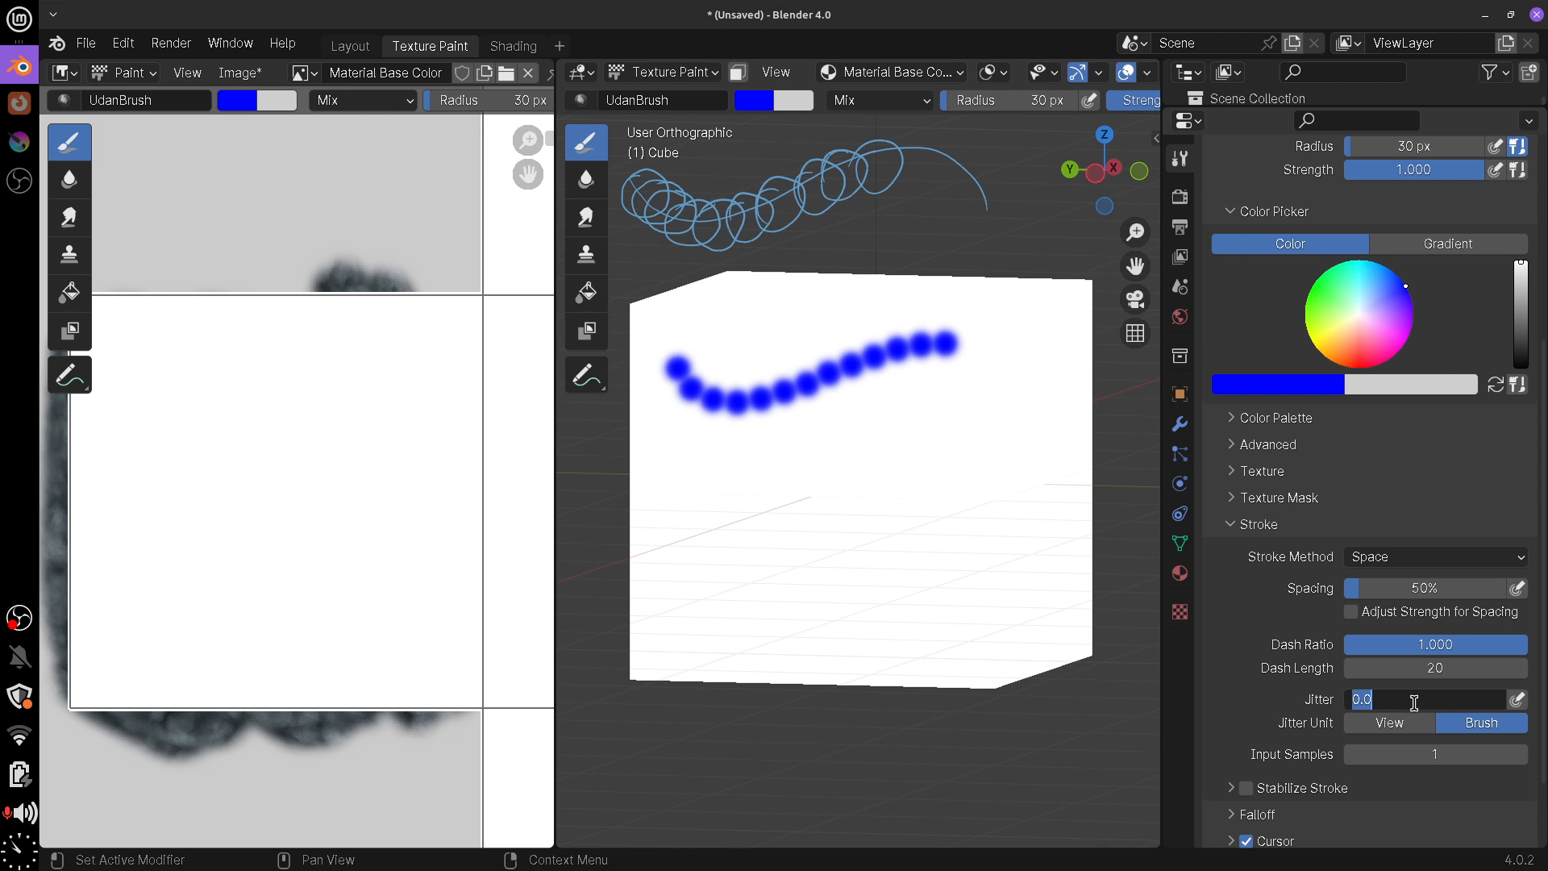
pyautogui.write('1')
pyautogui.press('Return')
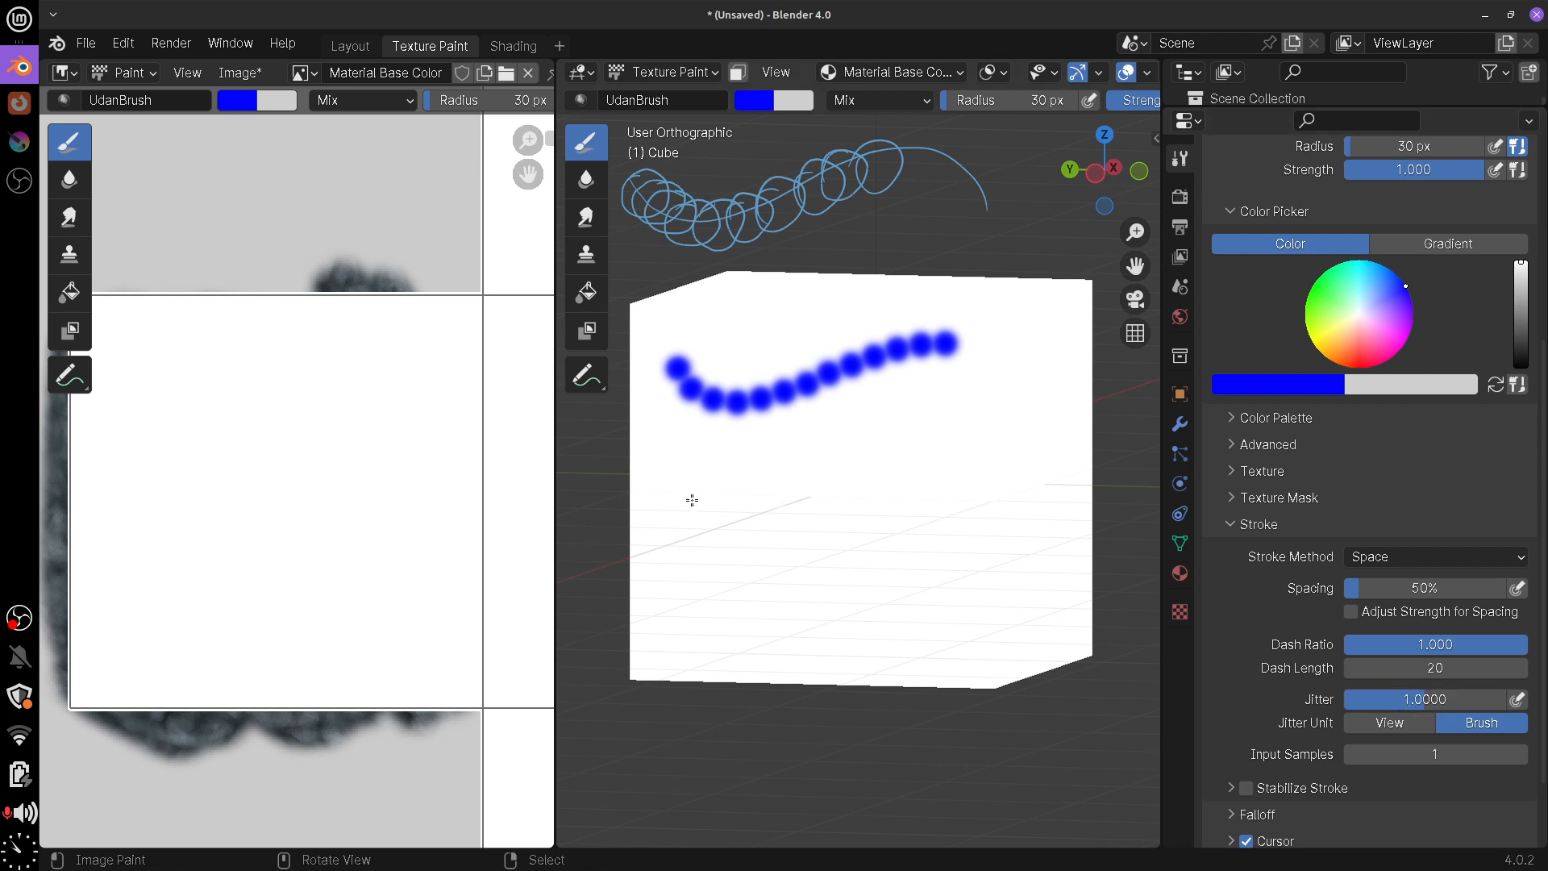
pyautogui.moveTo(691, 501); pyautogui.dragTo(1040, 532)
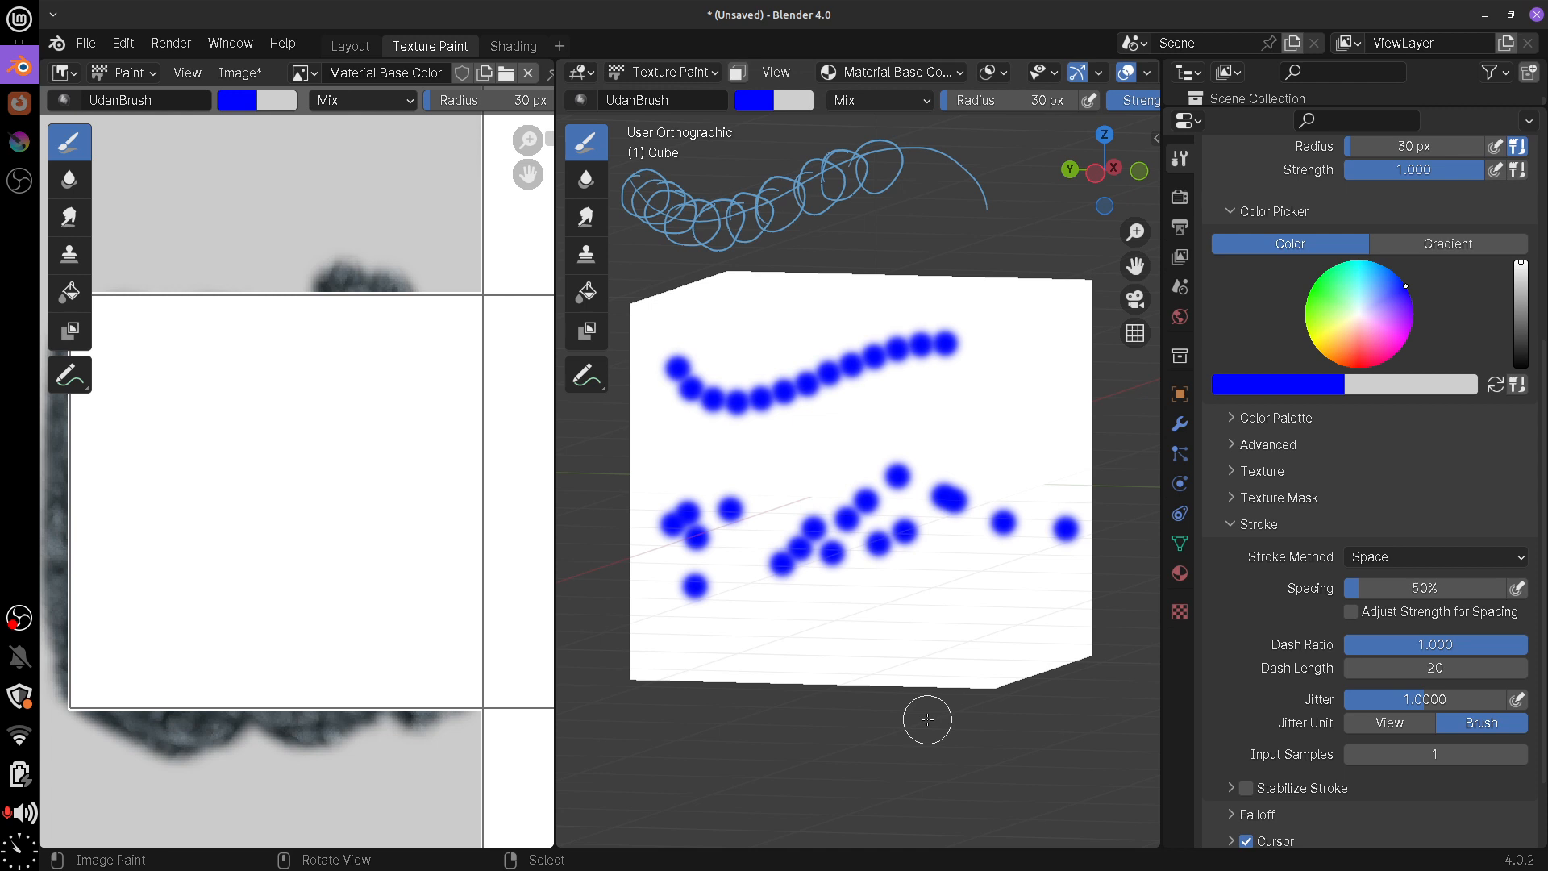
pyautogui.moveTo(677, 589); pyautogui.dragTo(1020, 597)
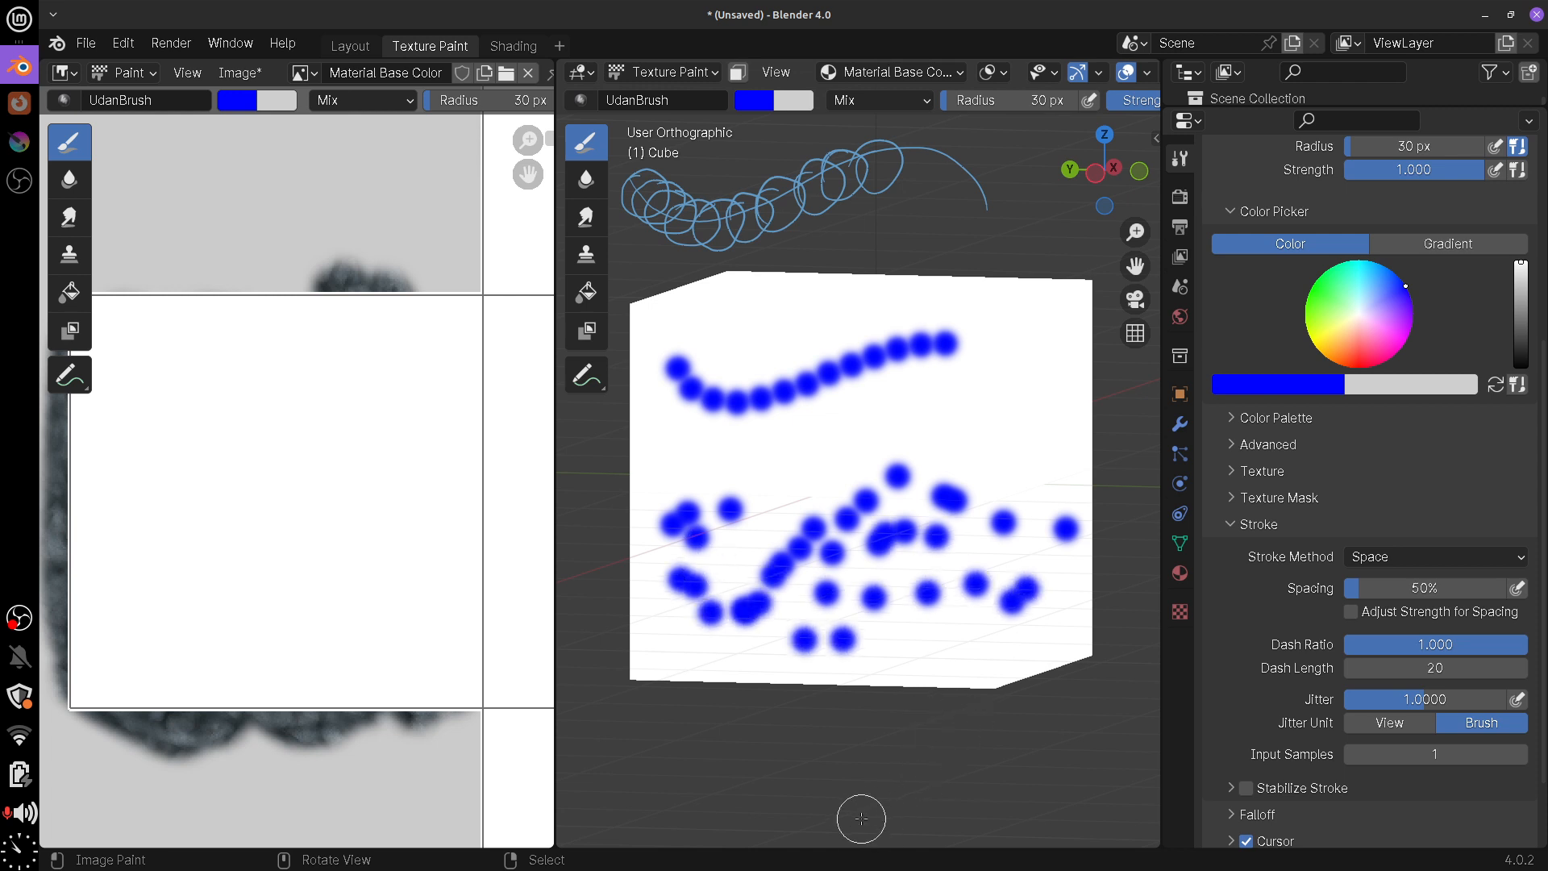
# Undo the beaded stroke and the scattered blue strokes, and reset Jitter to 0
pyautogui.hotkey('ctrl', 'z')
pyautogui.hotkey('ctrl', 'z')
pyautogui.hotkey('ctrl', 'z')
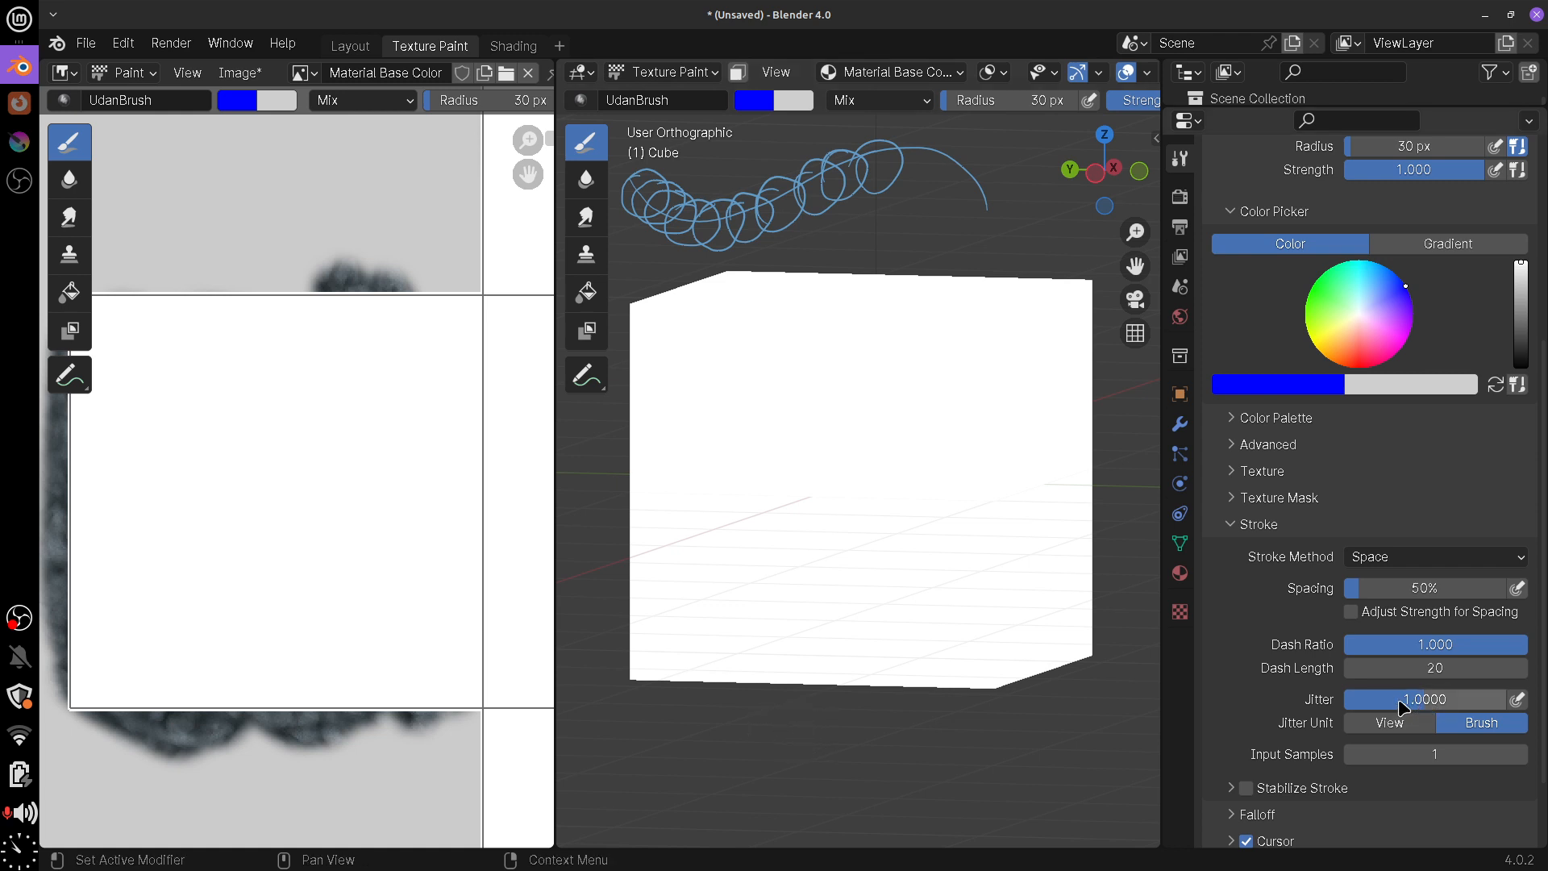
pyautogui.moveTo(1351, 716); pyautogui.dragTo(1234, 725)
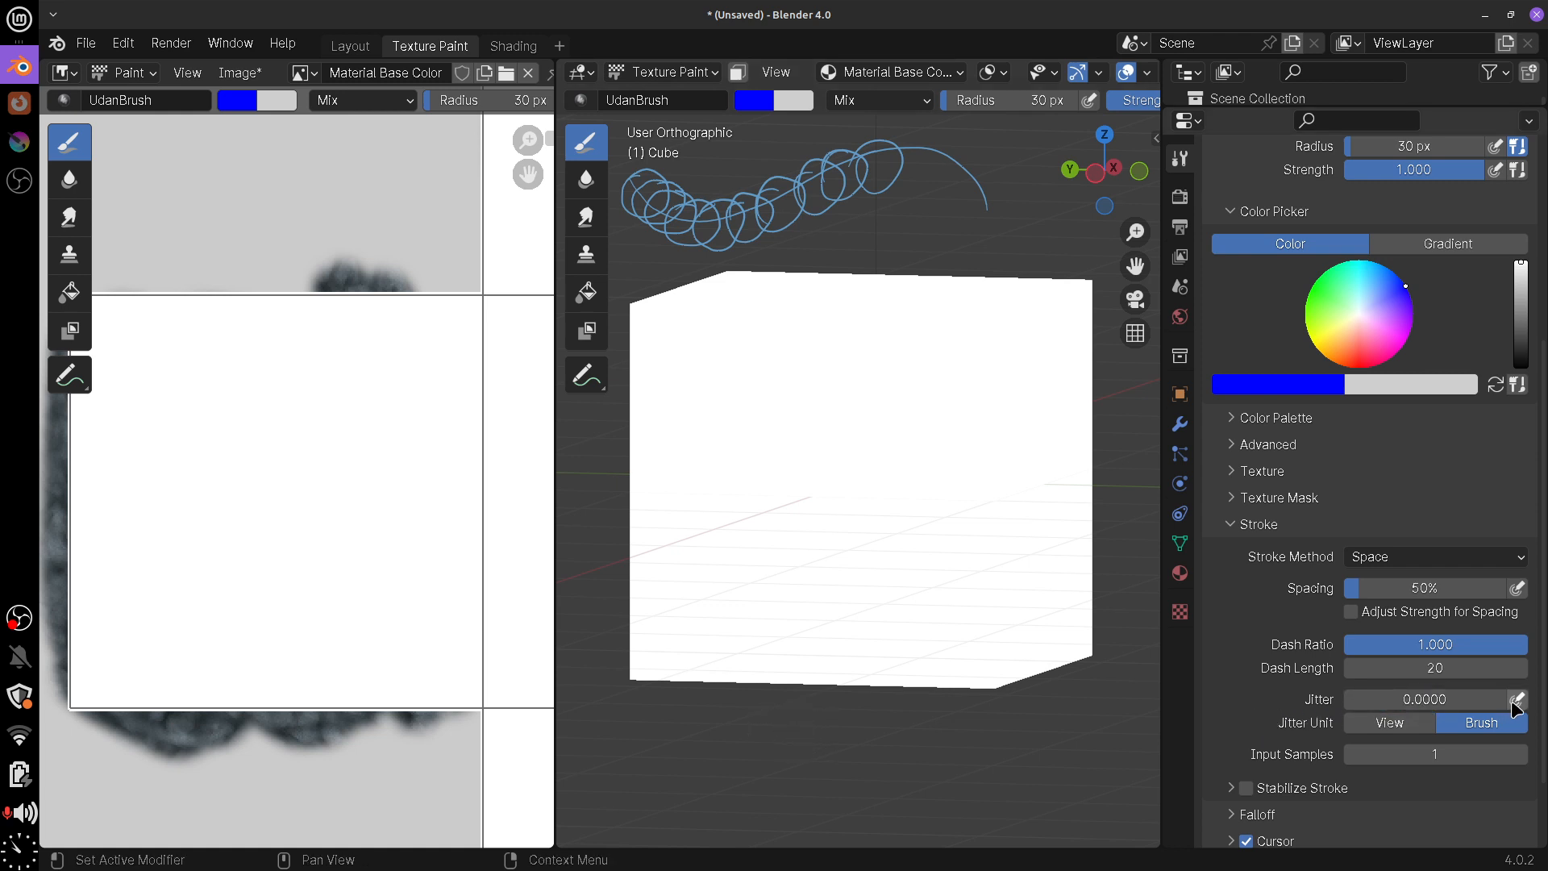
# Try a curved blue stroke with pressure-sensitive Jitter at 1, undoing the stroke and resetting Jitter to 0
pyautogui.click(1414, 699)
pyautogui.write('1')
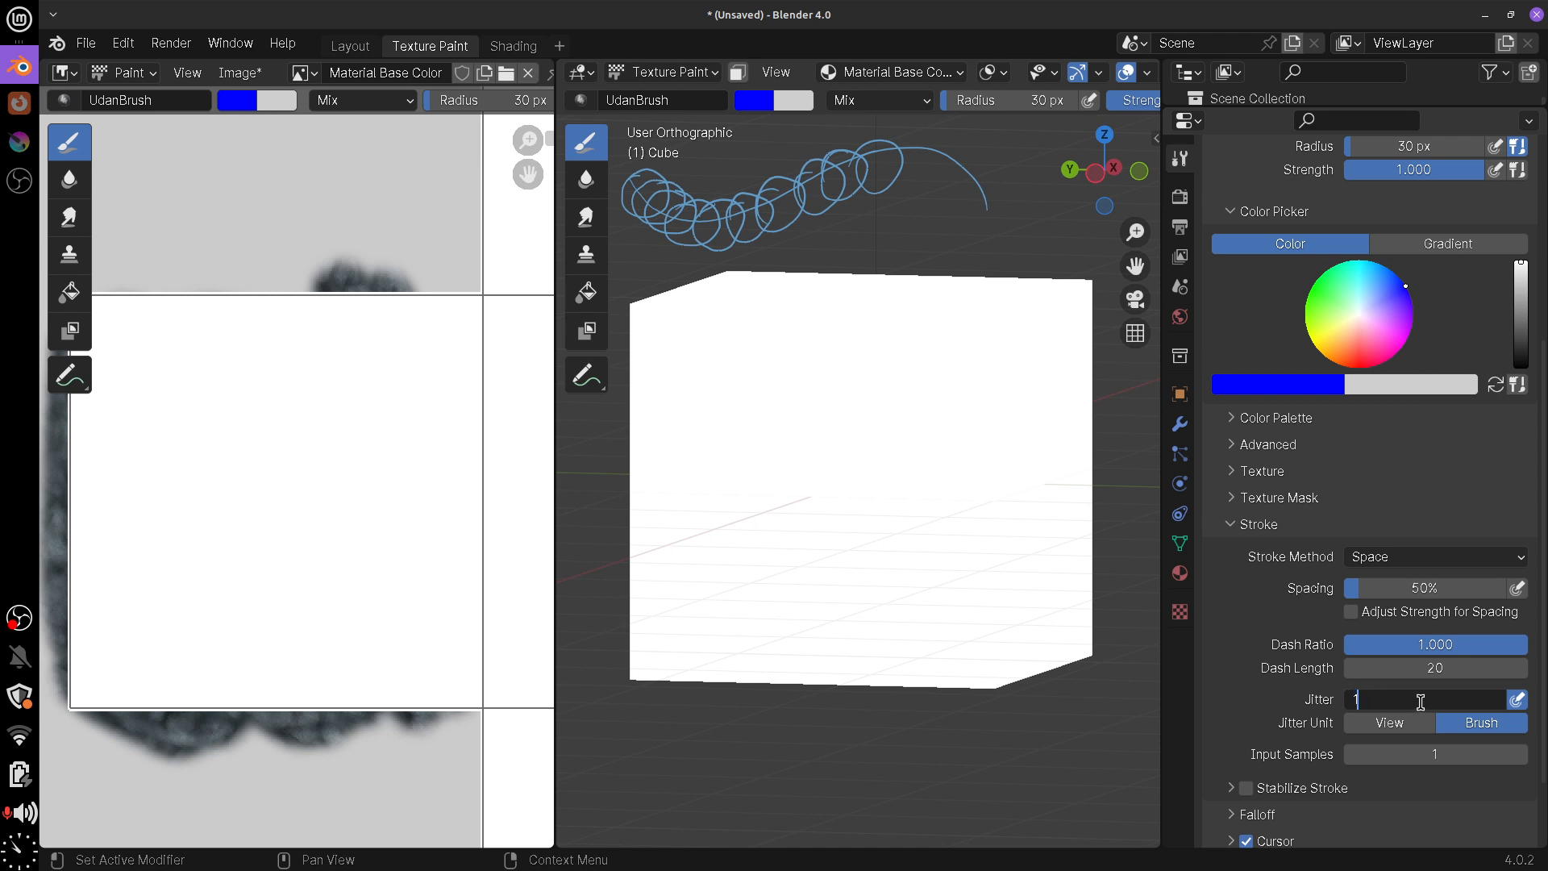
pyautogui.press('Return')
pyautogui.moveTo(696, 470)
pyautogui.mouseDown()
pyautogui.moveTo(795, 518)
pyautogui.moveTo(1023, 406)
pyautogui.mouseUp()
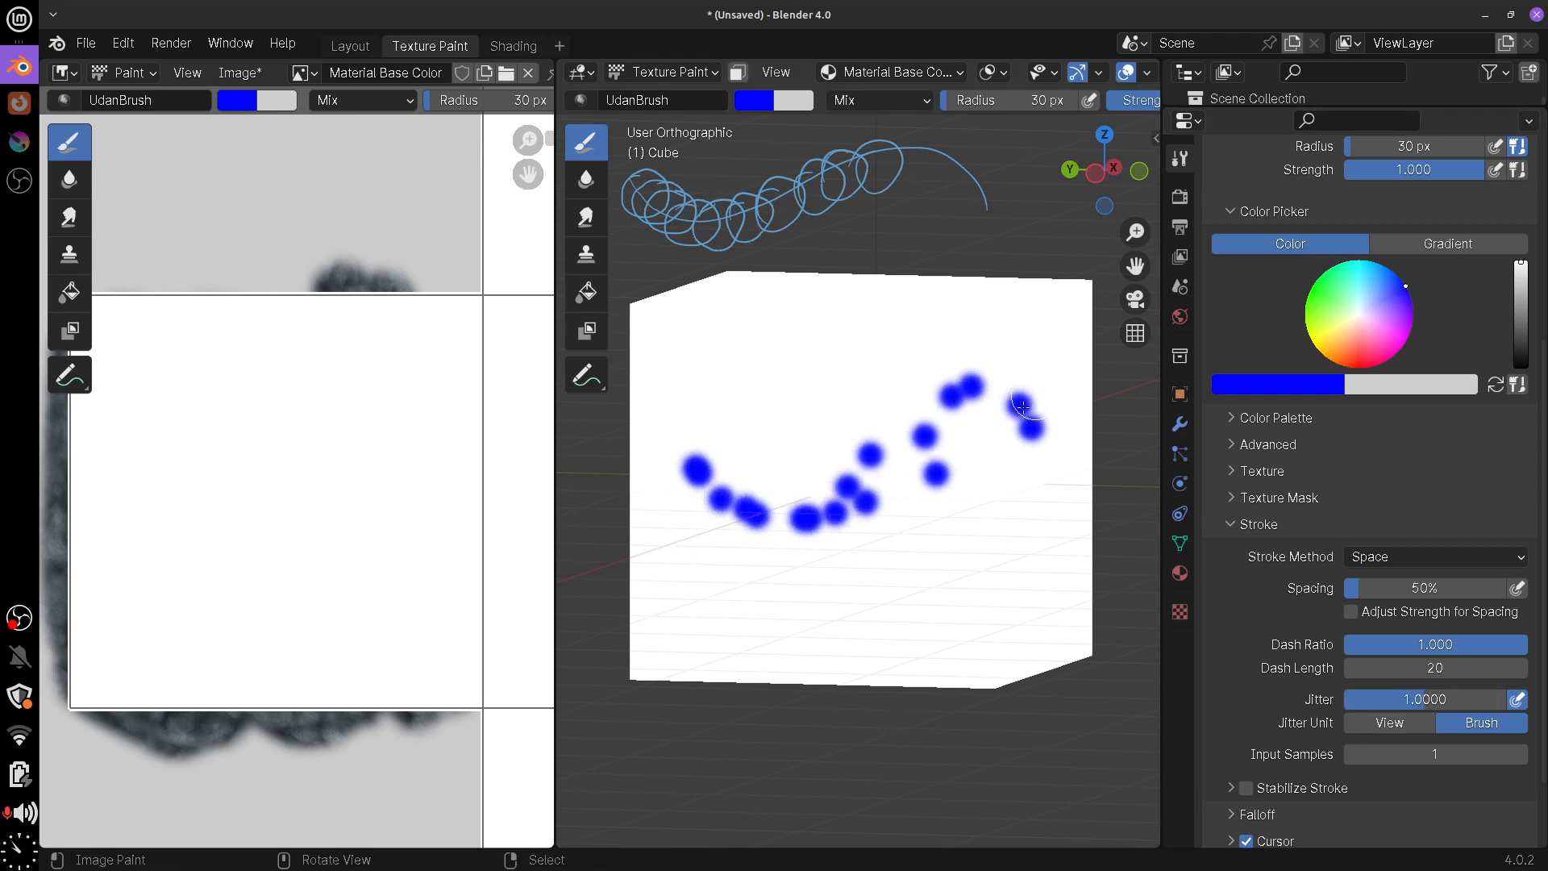
pyautogui.hotkey('ctrl', 'z')
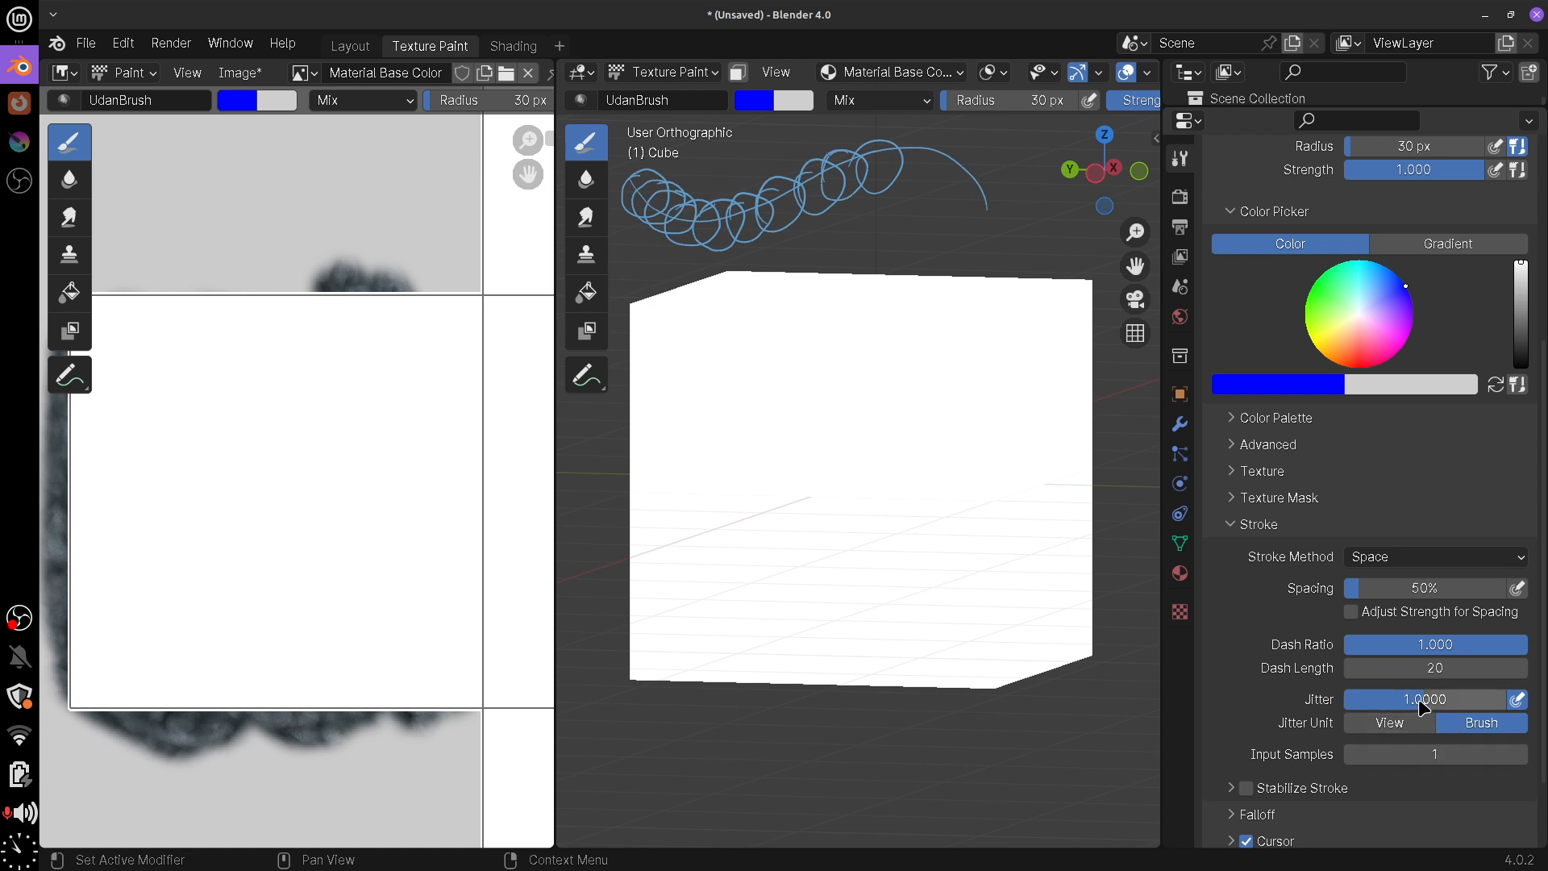
pyautogui.moveTo(1425, 706); pyautogui.dragTo(1300, 720)
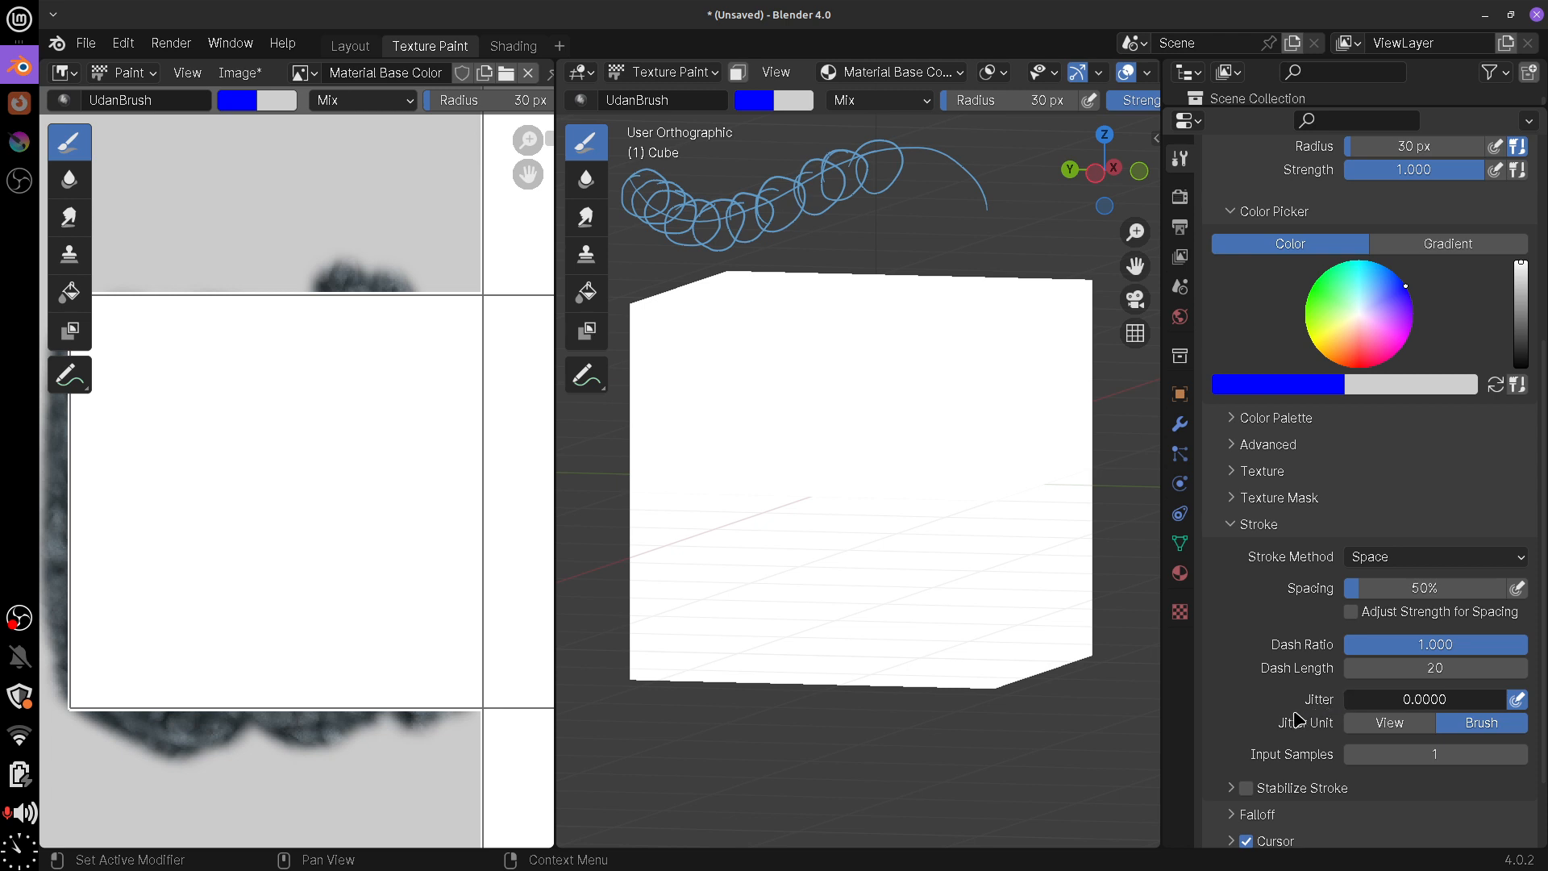
# Enable Stabilize Stroke with its settings expanded, turn off pressure for Jitter, and paint a blue dab on the cube's face
pyautogui.click(1233, 787)
pyautogui.scroll(-3, 1539, 725)
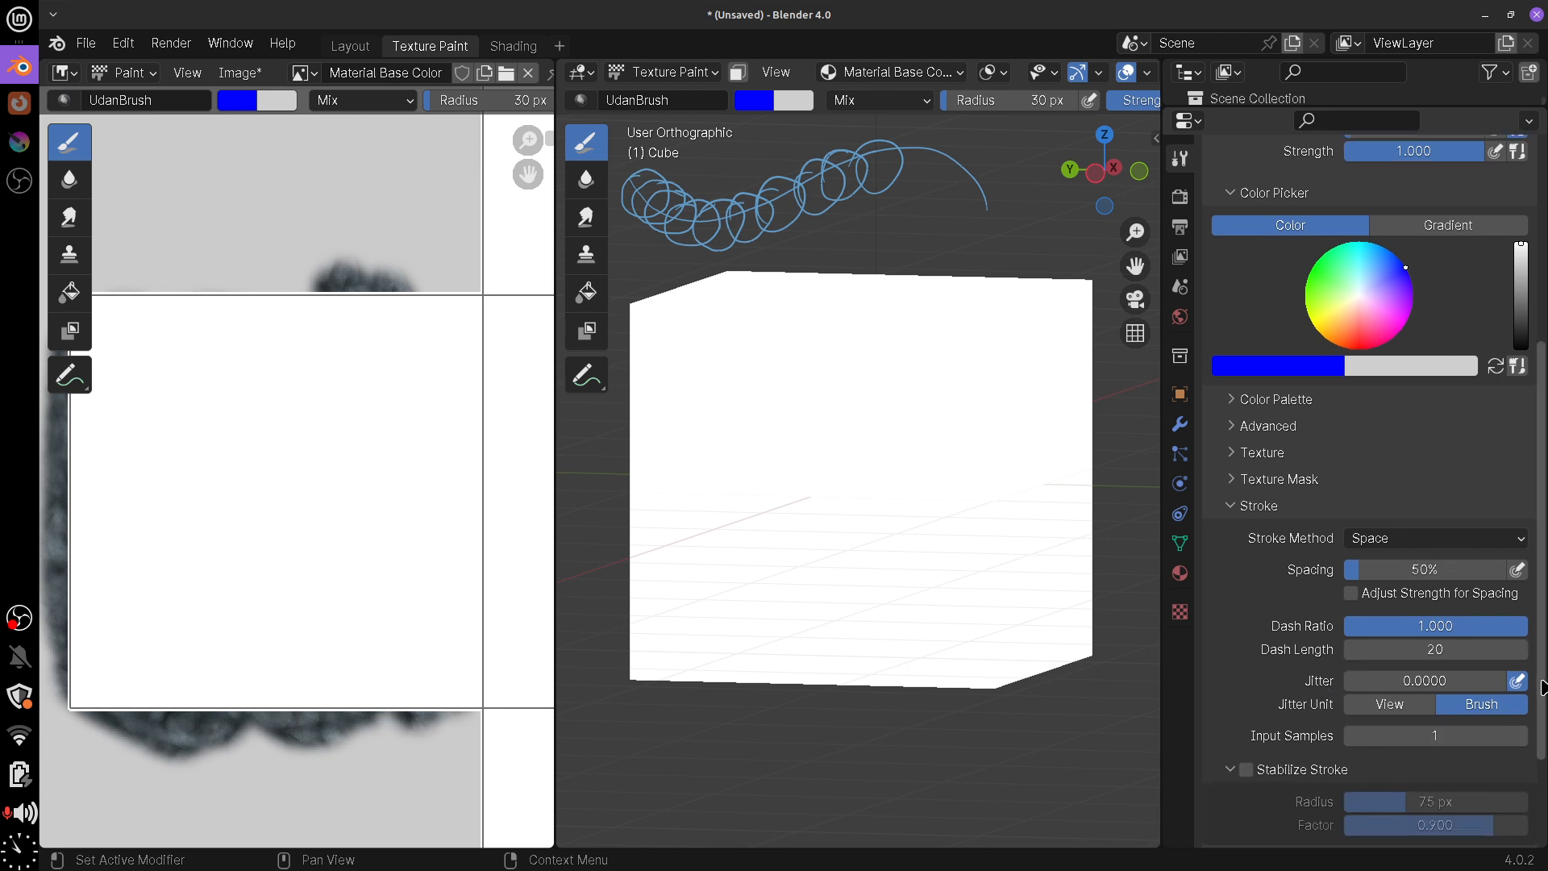
pyautogui.click(1245, 650)
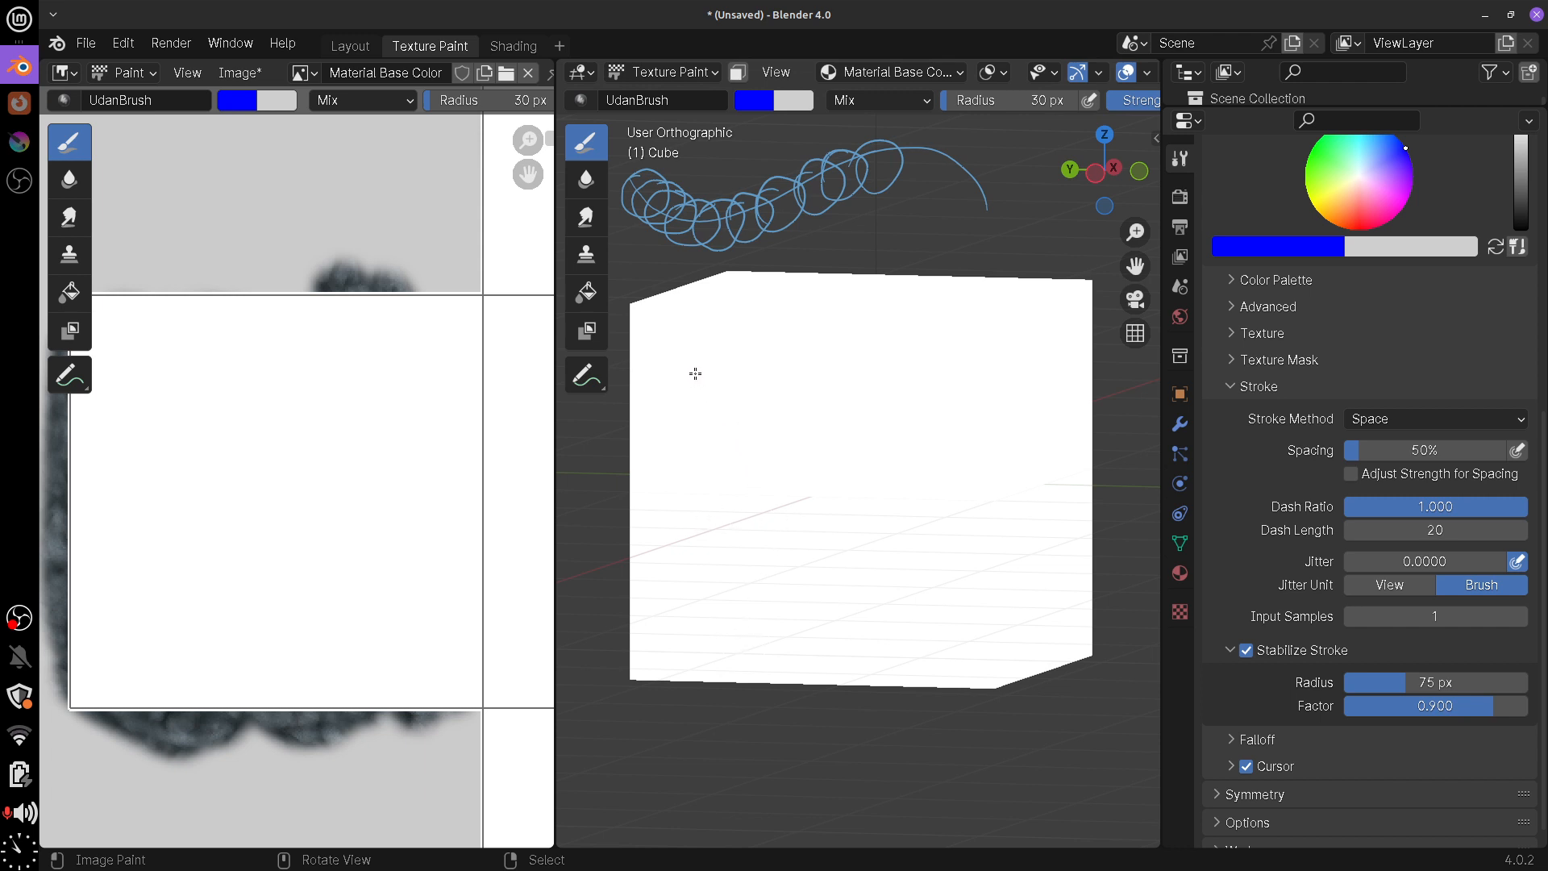
pyautogui.click(1517, 564)
pyautogui.click(720, 383)
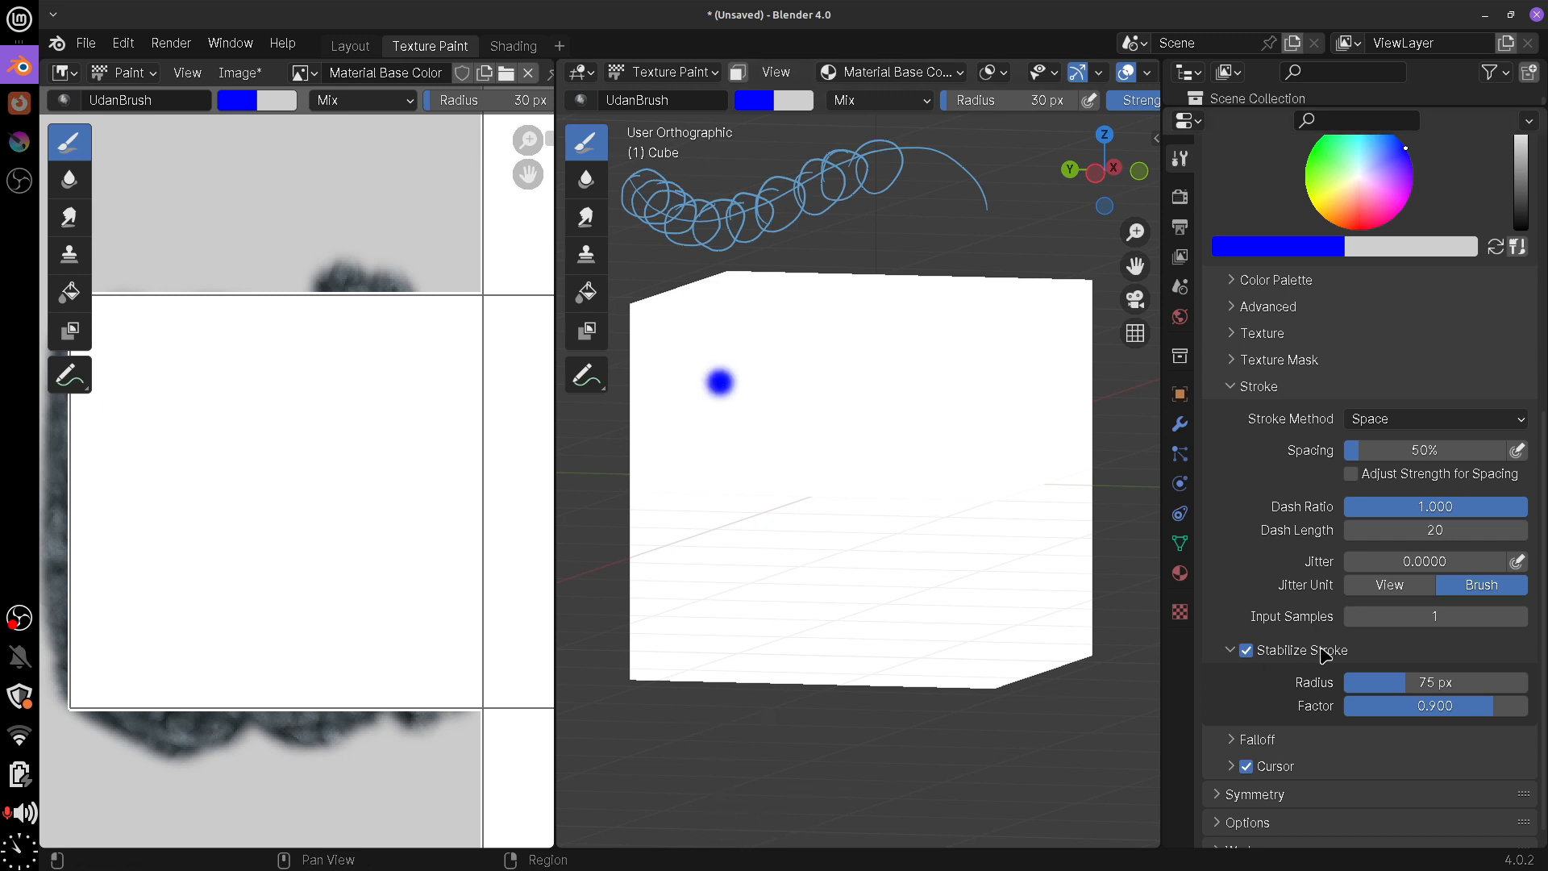
# Set the stroke's Spacing to 10% and paint two smooth, stabilized blue curves across the cube's face
pyautogui.moveTo(1359, 456); pyautogui.dragTo(1320, 469)
pyautogui.click(1419, 450)
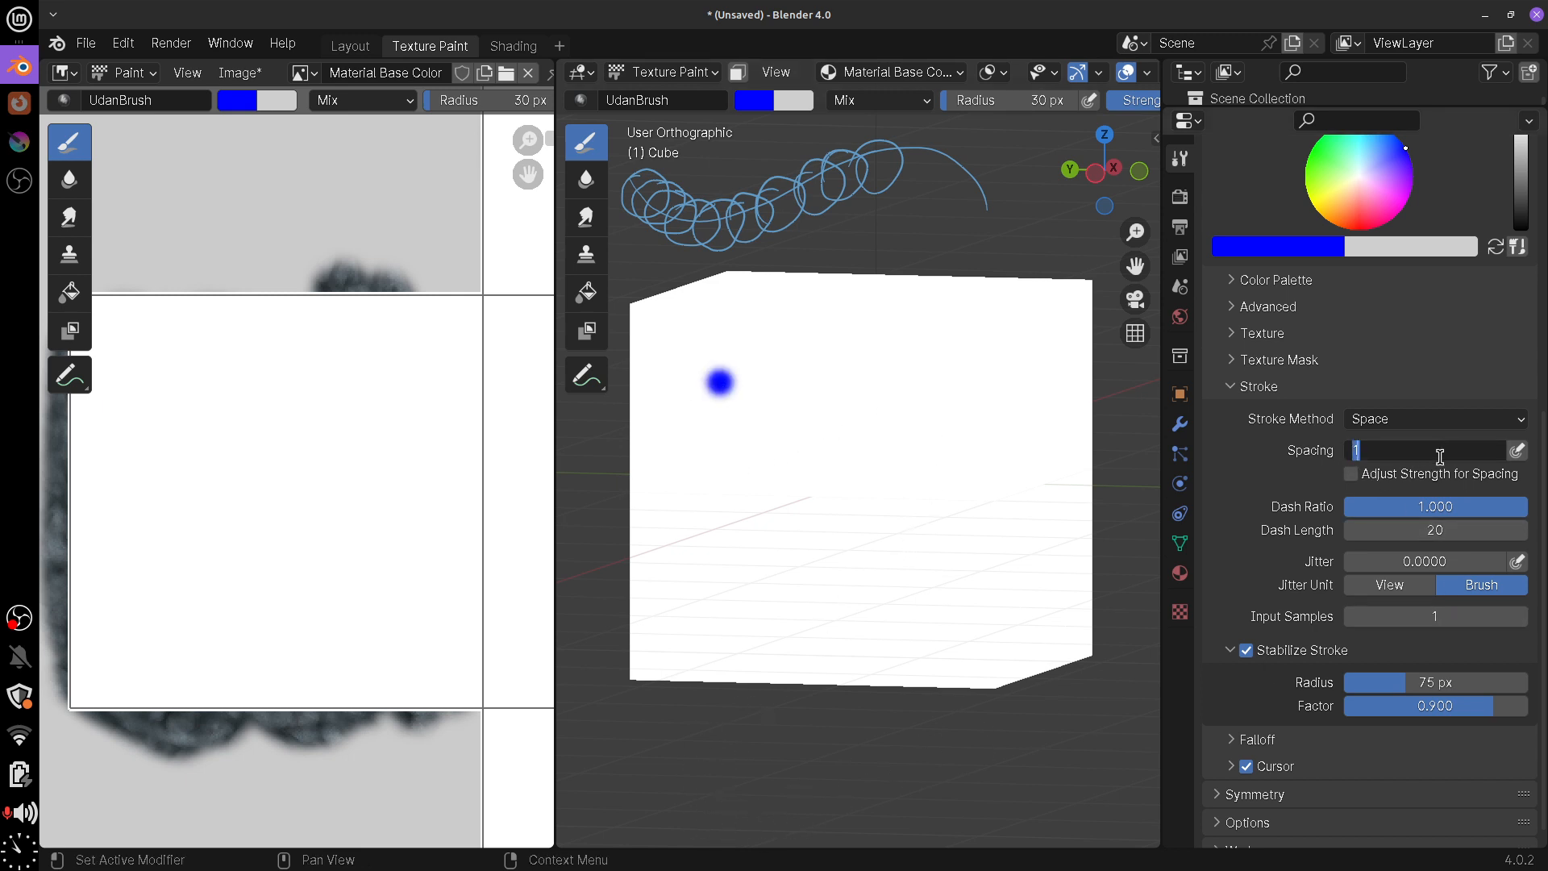
pyautogui.write('10')
pyautogui.press('Return')
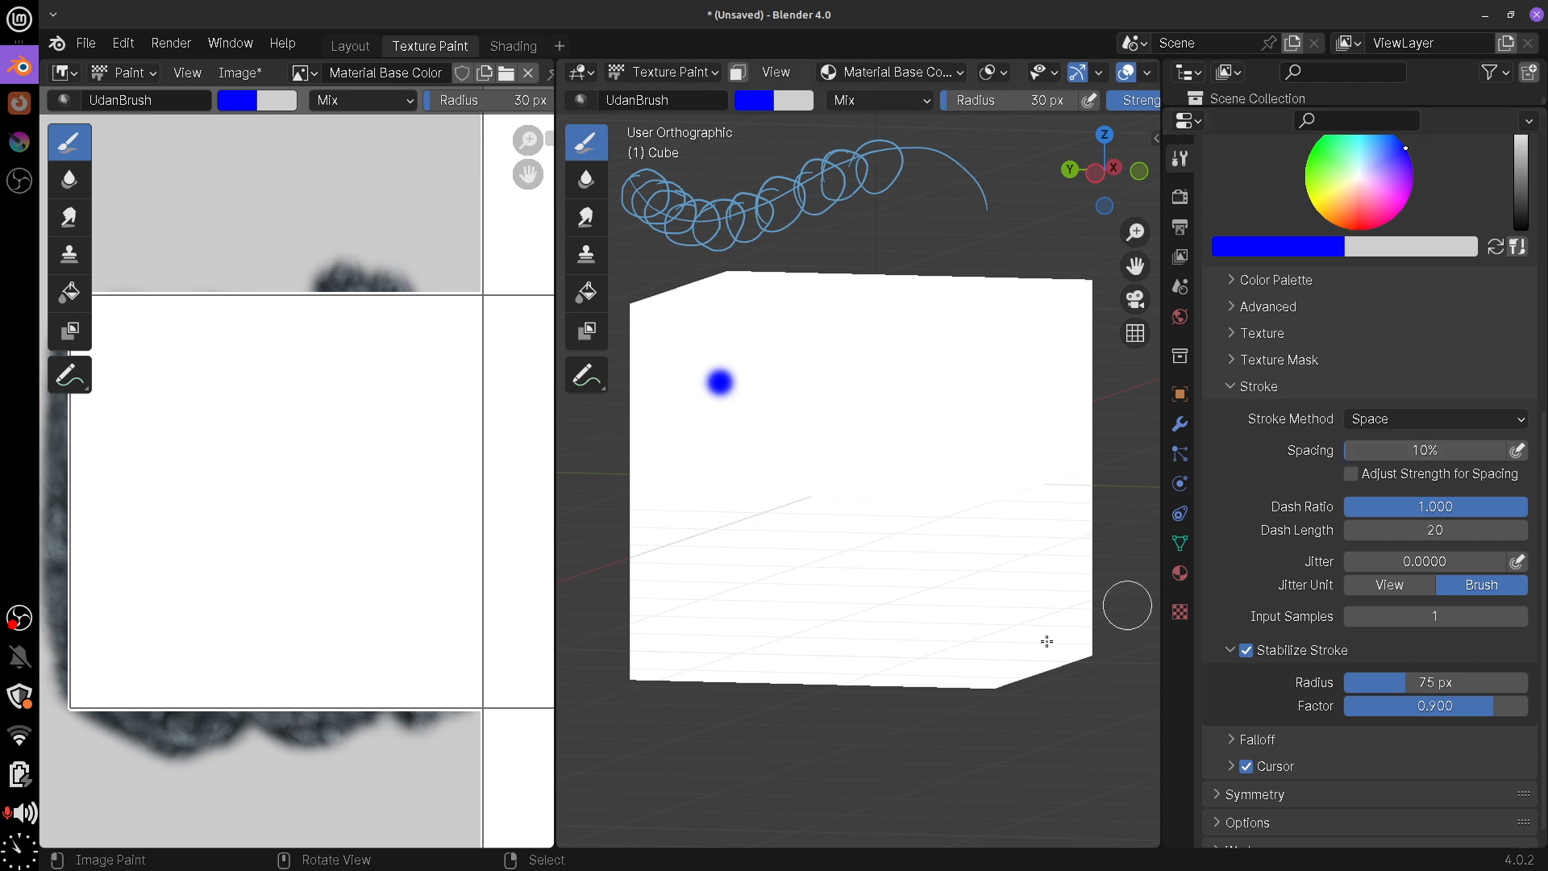
pyautogui.moveTo(673, 373)
pyautogui.mouseDown()
pyautogui.moveTo(757, 553)
pyautogui.moveTo(863, 453)
pyautogui.moveTo(919, 349)
pyautogui.moveTo(984, 374)
pyautogui.moveTo(978, 477)
pyautogui.moveTo(825, 573)
pyautogui.moveTo(817, 648)
pyautogui.moveTo(975, 588)
pyautogui.mouseUp()
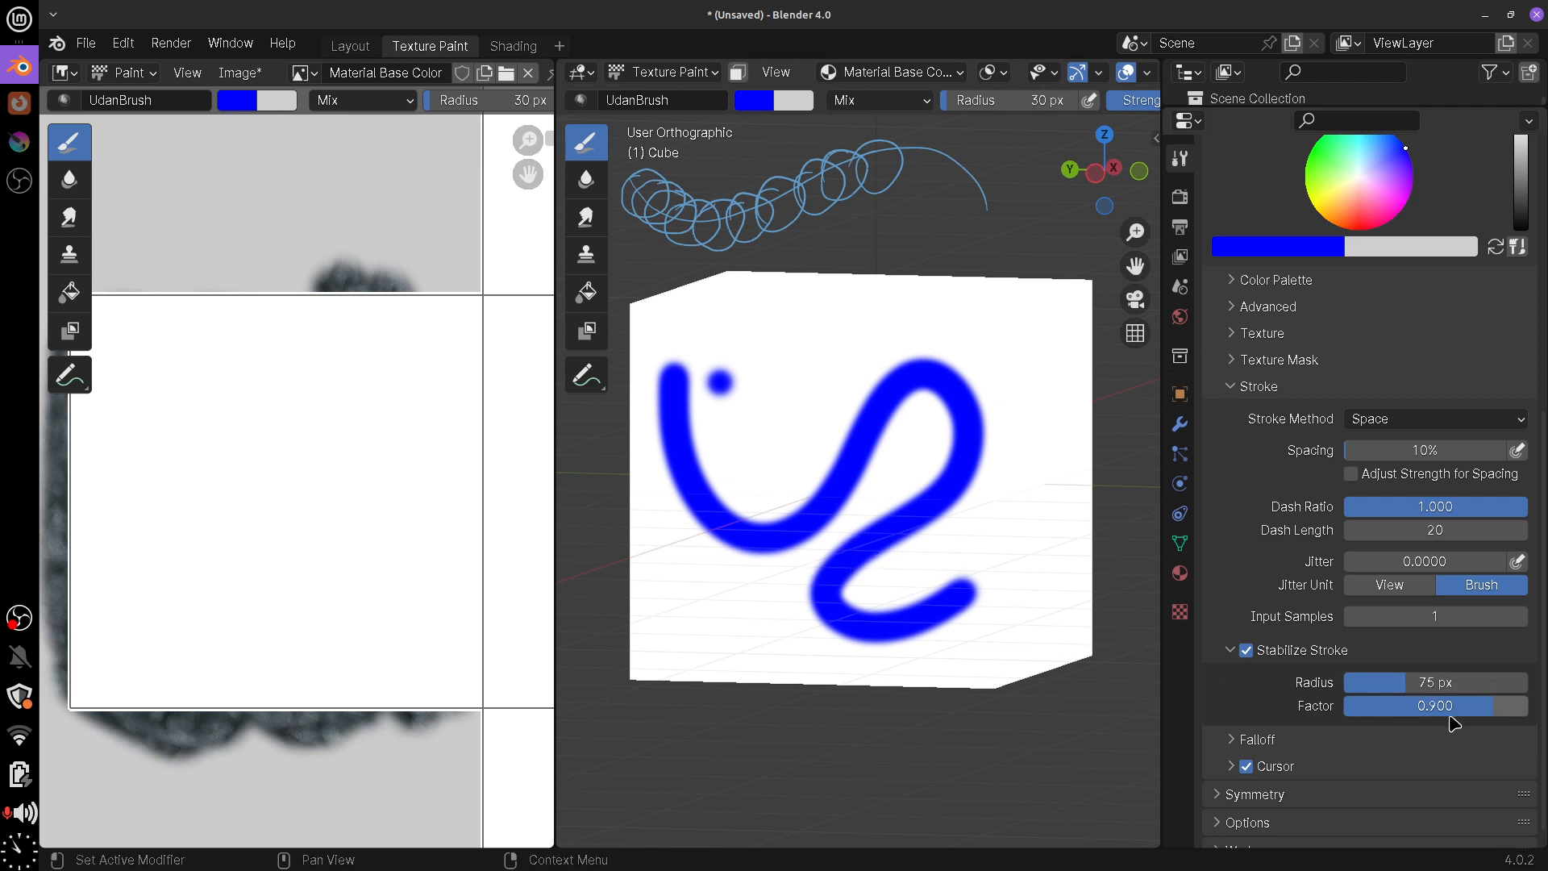
pyautogui.moveTo(775, 623)
pyautogui.mouseDown()
pyautogui.moveTo(839, 370)
pyautogui.moveTo(681, 625)
pyautogui.moveTo(965, 586)
pyautogui.mouseUp()
# Try a stabilized blue loop and a second stroke on the neighbouring blank face, undoing both
pyautogui.moveTo(1019, 553)
pyautogui.mouseDown(button='middle')
pyautogui.moveTo(815, 539)
pyautogui.moveTo(853, 500)
pyautogui.moveTo(781, 393)
pyautogui.mouseUp(button='middle')
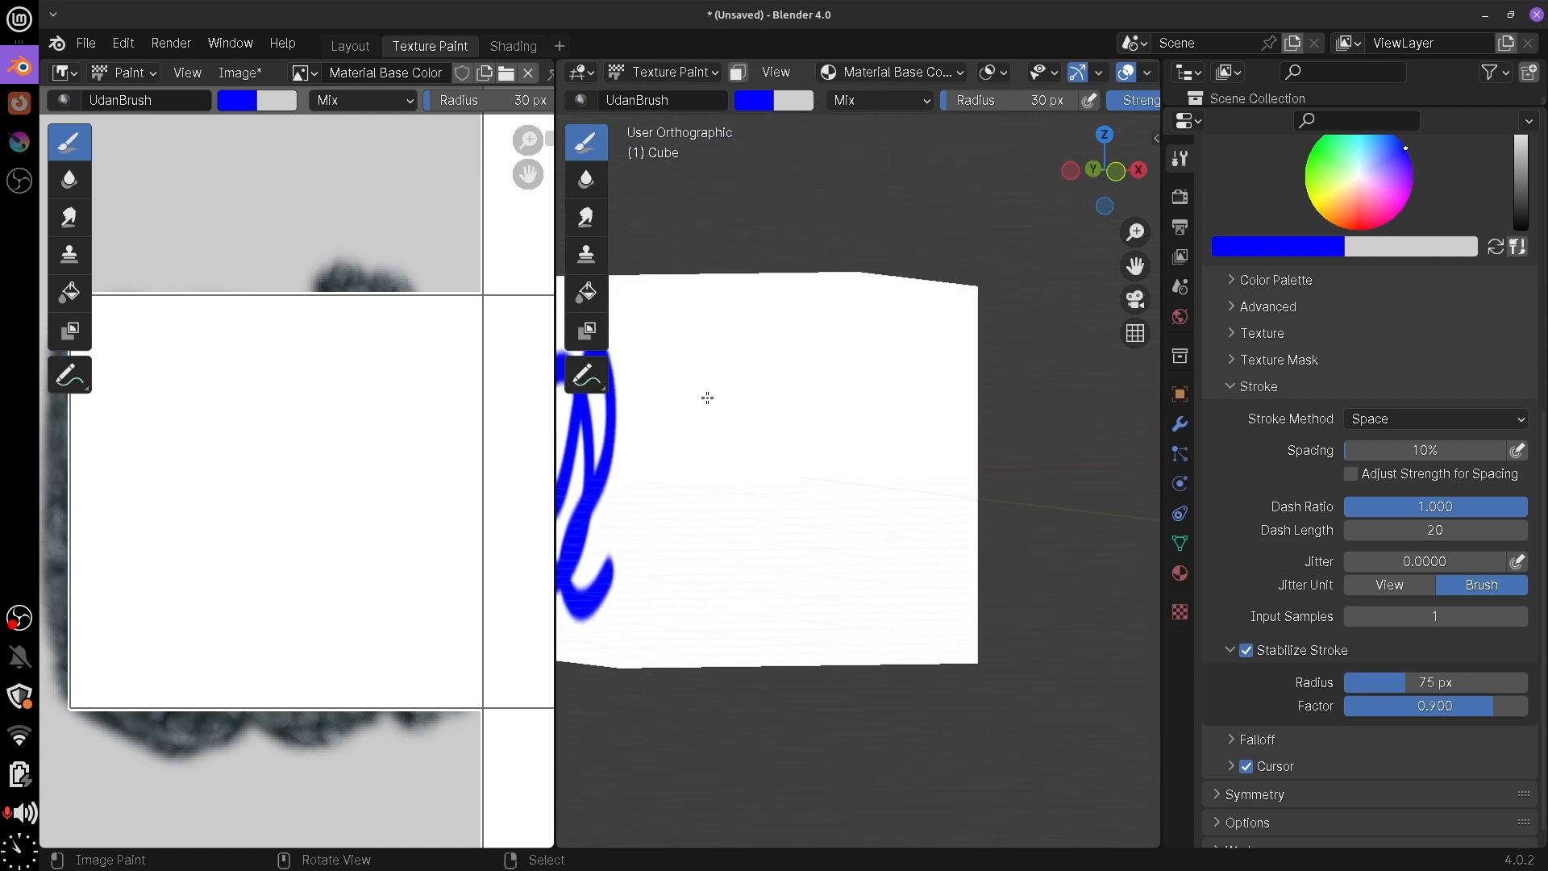
pyautogui.moveTo(730, 358)
pyautogui.mouseDown()
pyautogui.moveTo(815, 536)
pyautogui.moveTo(860, 349)
pyautogui.moveTo(750, 363)
pyautogui.mouseUp()
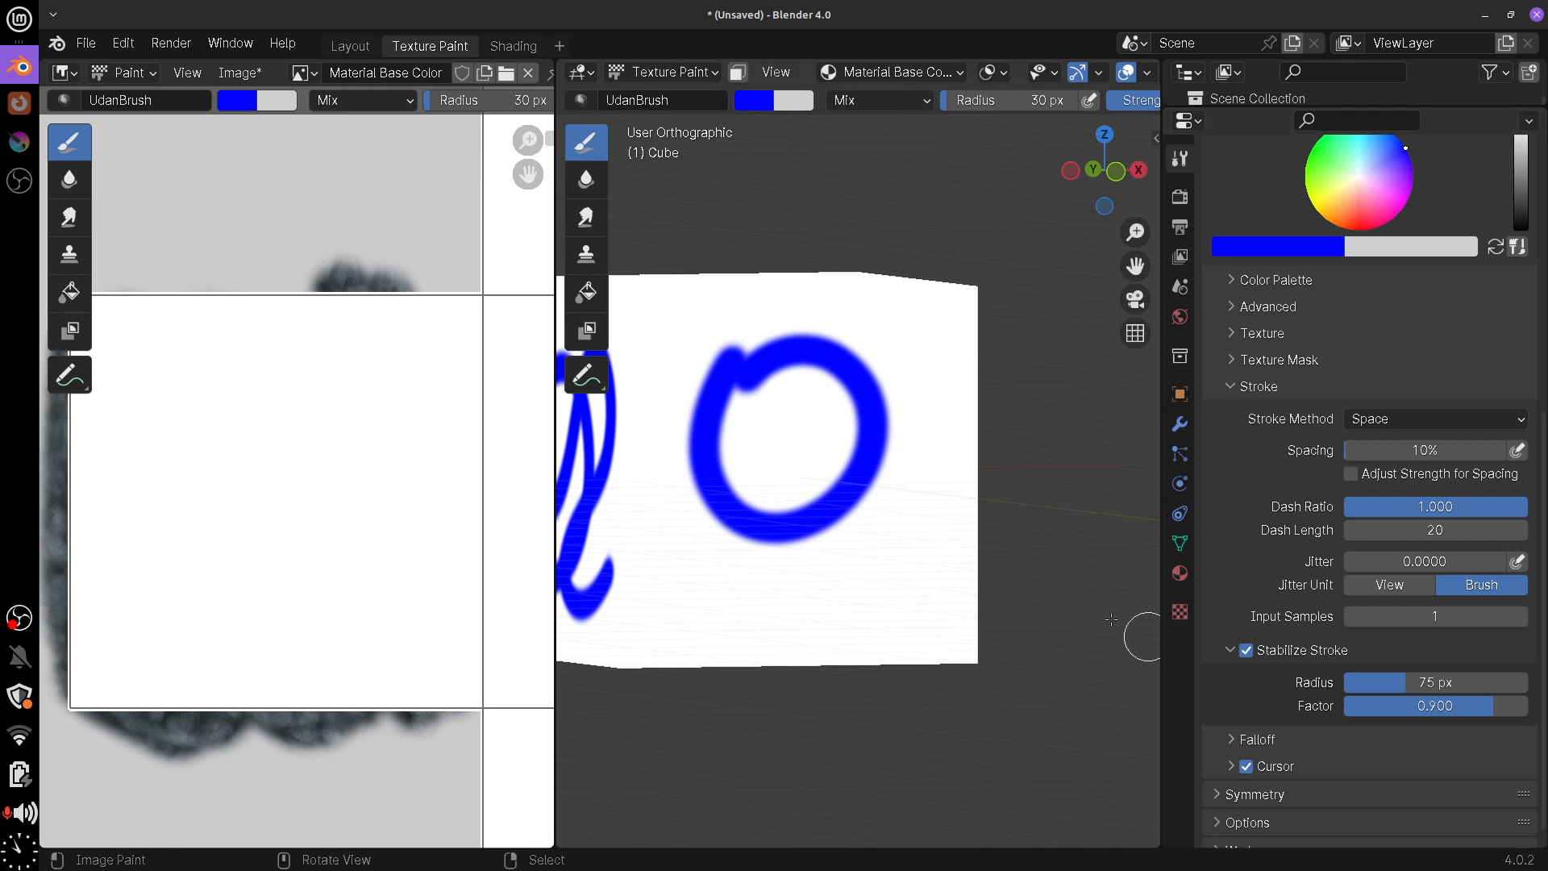
pyautogui.moveTo(756, 630)
pyautogui.mouseDown()
pyautogui.moveTo(891, 419)
pyautogui.moveTo(705, 451)
pyautogui.moveTo(746, 597)
pyautogui.mouseUp()
pyautogui.hotkey('ctrl', 'z')
pyautogui.hotkey('ctrl', 'z')
pyautogui.moveTo(857, 626)
pyautogui.mouseDown(button='middle')
pyautogui.moveTo(948, 603)
pyautogui.moveTo(907, 628)
pyautogui.mouseUp(button='middle')
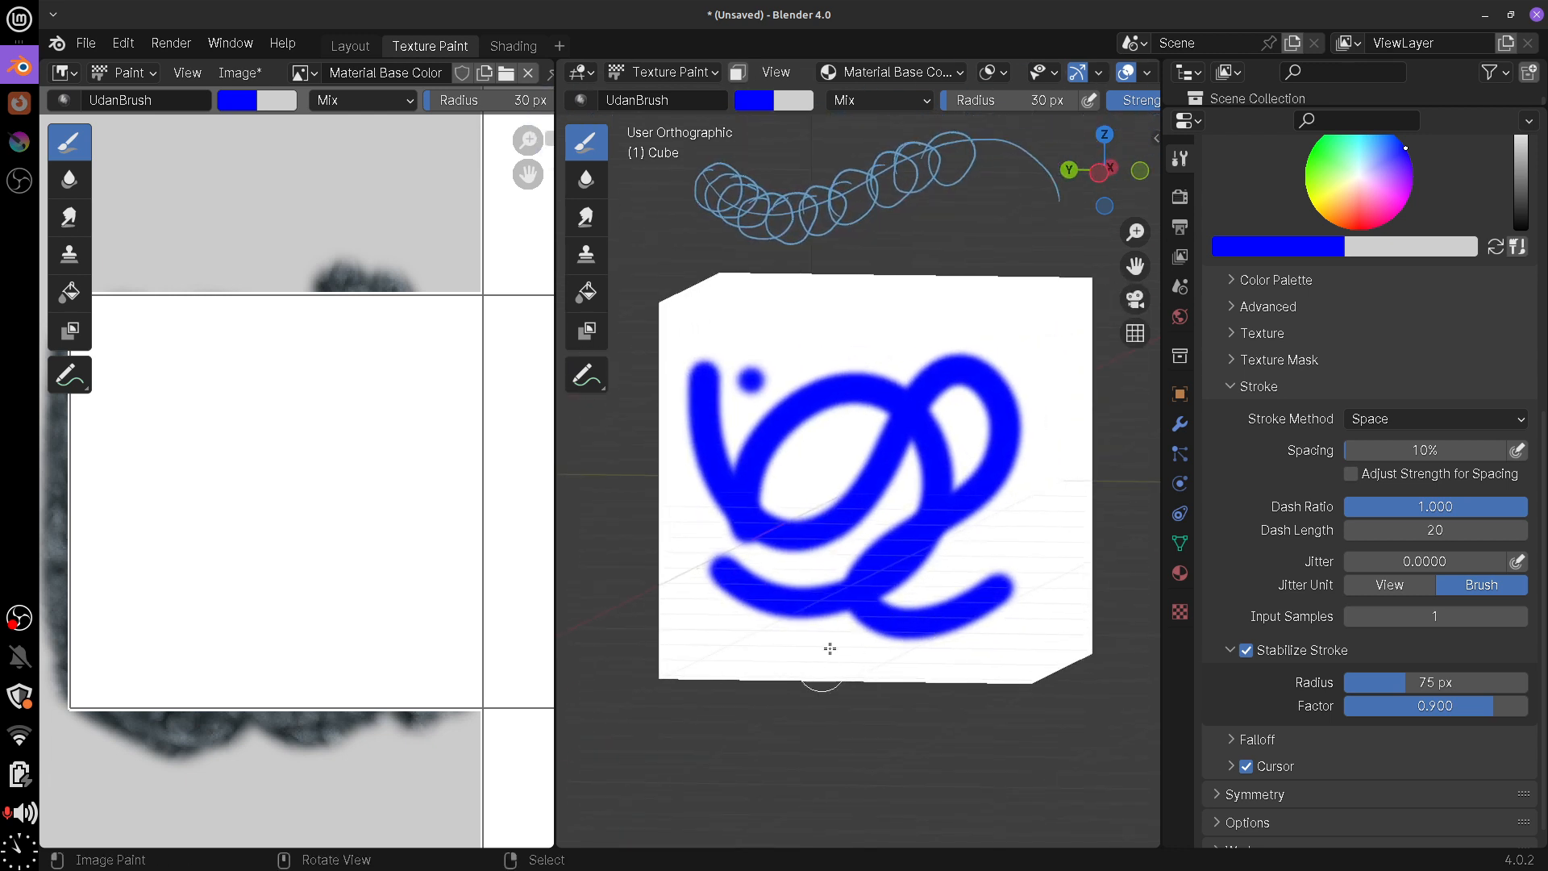
# Turn off Stabilize Stroke and set the Stroke Method to Dots
pyautogui.click(1247, 653)
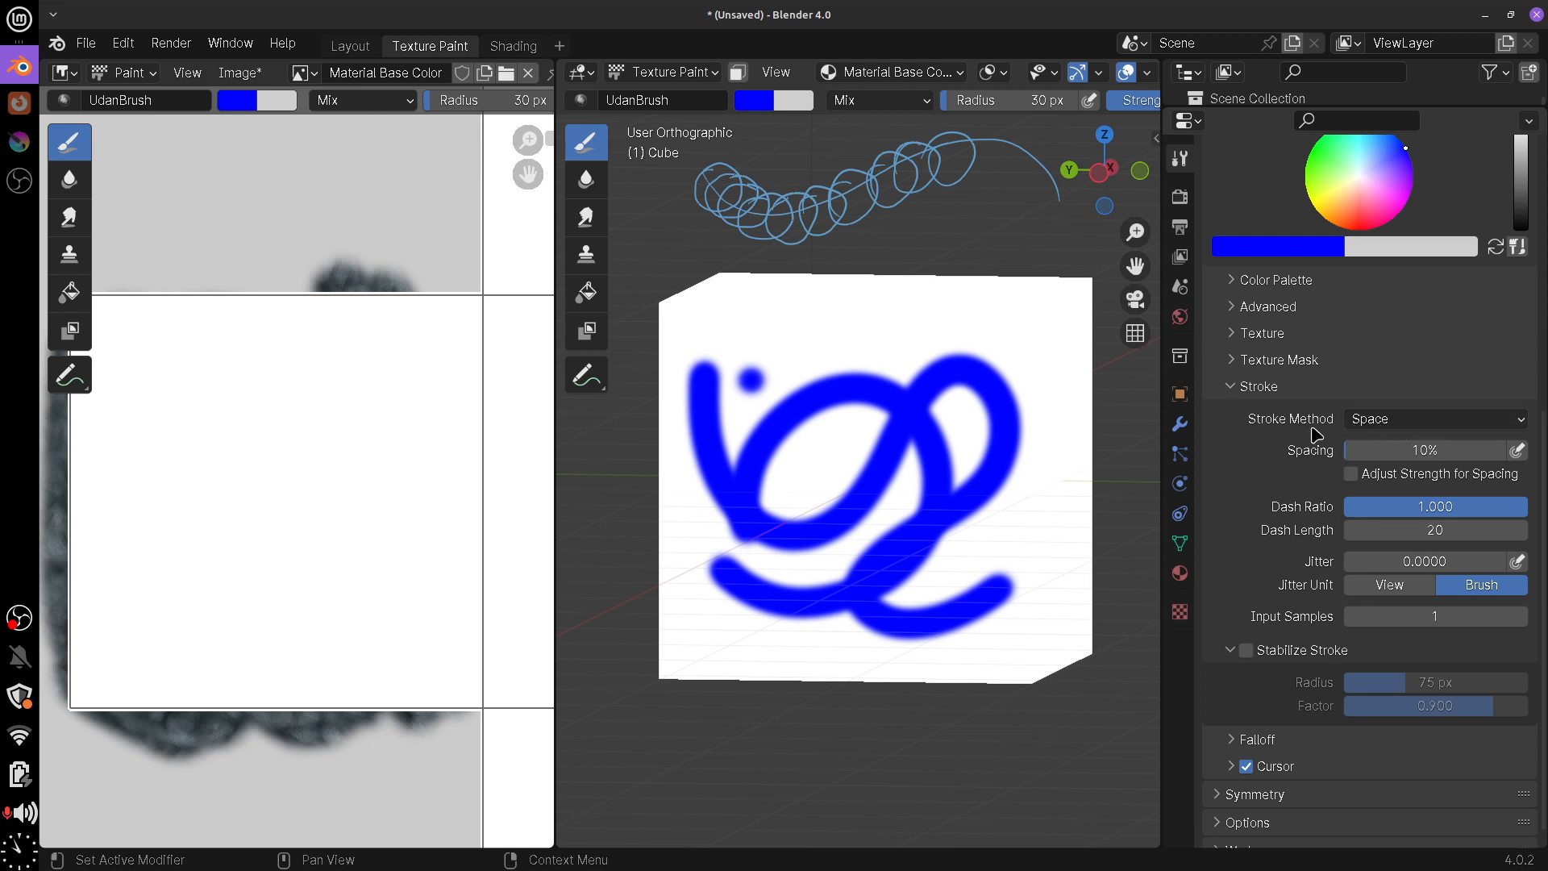
pyautogui.click(1403, 422)
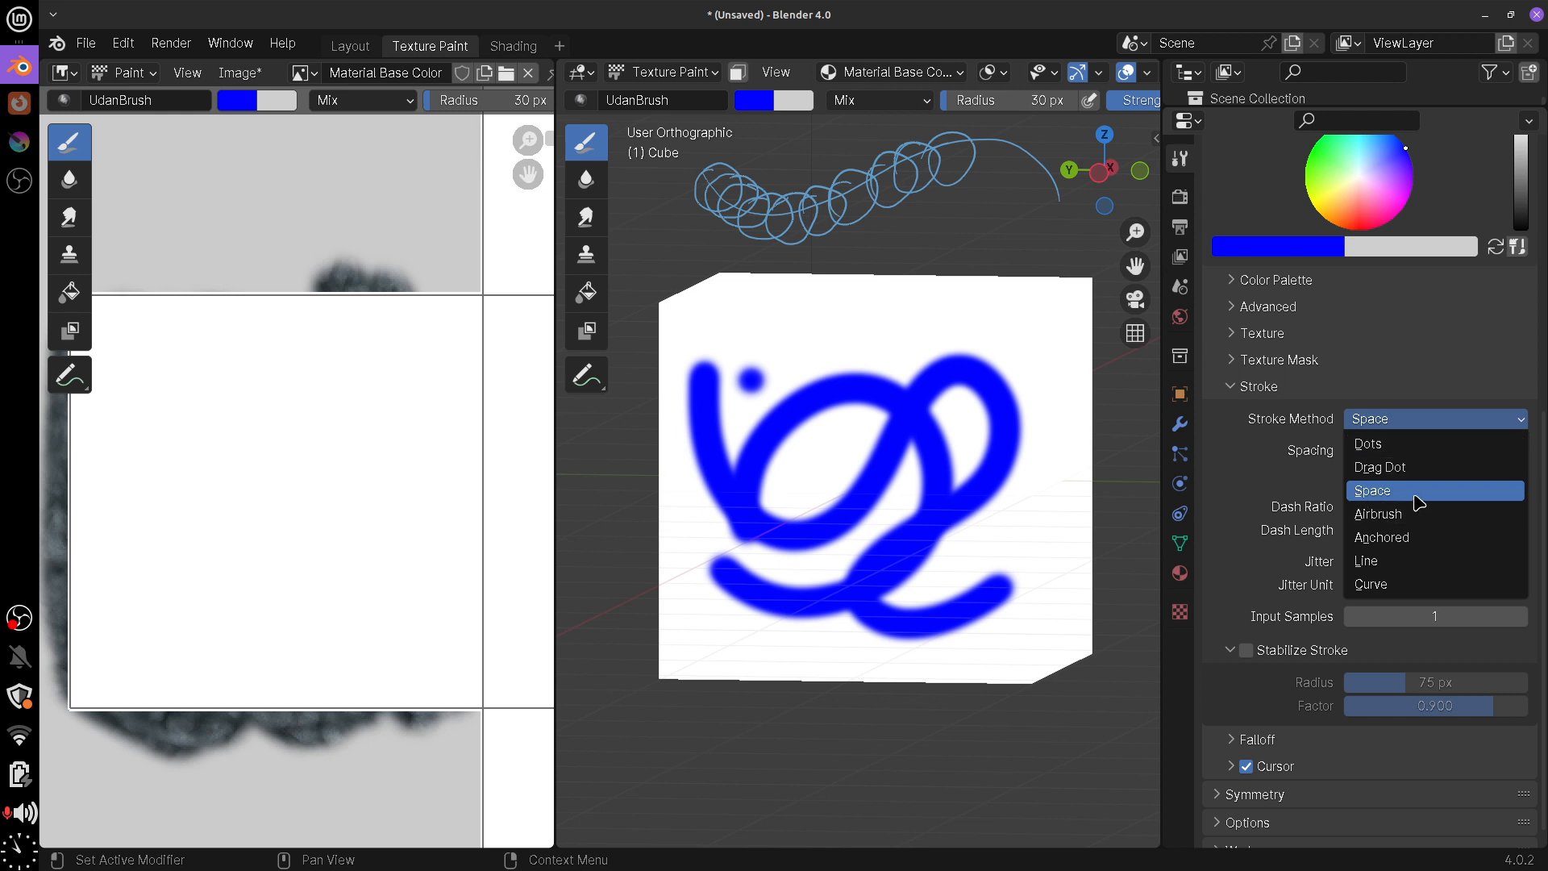
pyautogui.click(1376, 445)
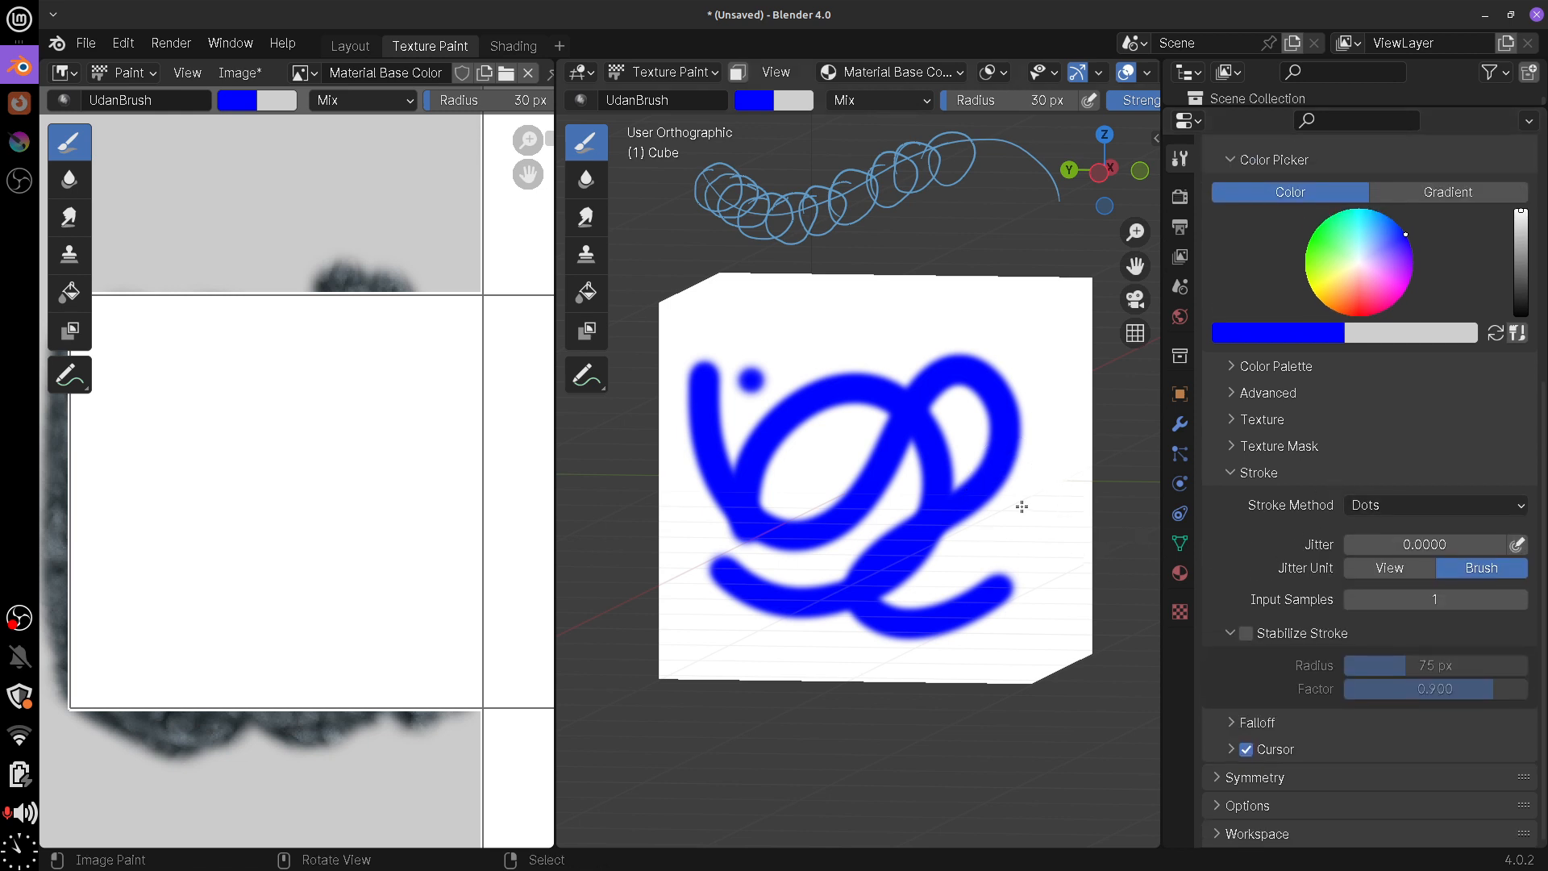
# Try several quick diagonal blue strokes with the Dots method on a blank cube face, undoing each one
pyautogui.moveTo(1022, 506)
pyautogui.mouseDown(button='middle')
pyautogui.moveTo(844, 476)
pyautogui.moveTo(886, 468)
pyautogui.moveTo(953, 528)
pyautogui.moveTo(992, 539)
pyautogui.moveTo(951, 543)
pyautogui.moveTo(735, 347)
pyautogui.mouseUp(button='middle')
pyautogui.moveTo(723, 320)
pyautogui.mouseDown()
pyautogui.moveTo(720, 385)
pyautogui.moveTo(788, 518)
pyautogui.moveTo(825, 730)
pyautogui.mouseUp()
pyautogui.hotkey('ctrl', 'z')
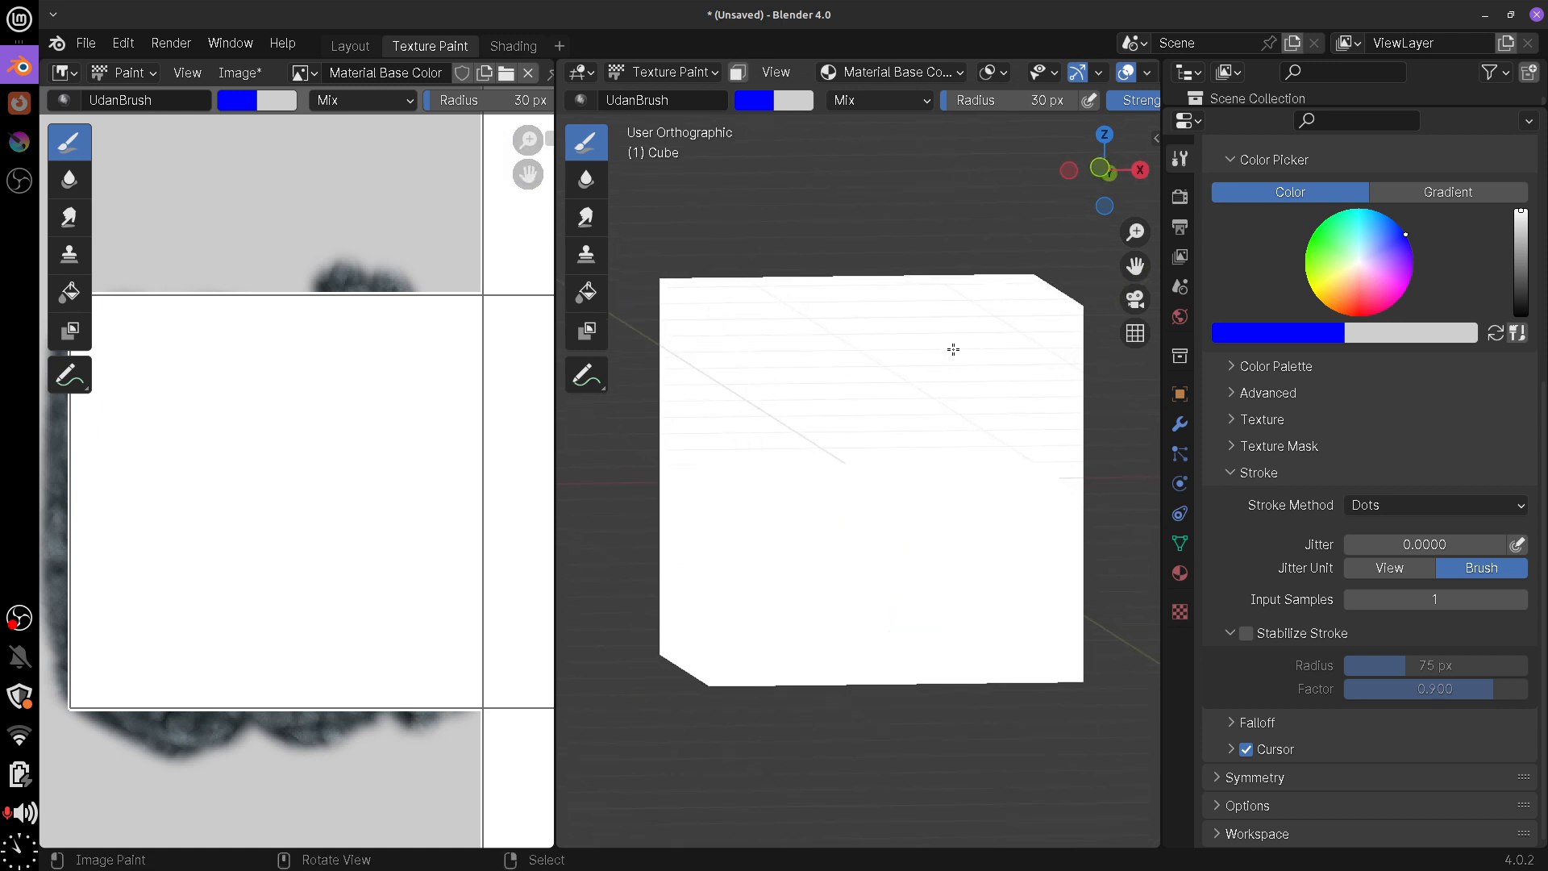
pyautogui.moveTo(991, 308); pyautogui.dragTo(640, 812)
pyautogui.hotkey('ctrl', 'z')
pyautogui.moveTo(1031, 288); pyautogui.dragTo(655, 784)
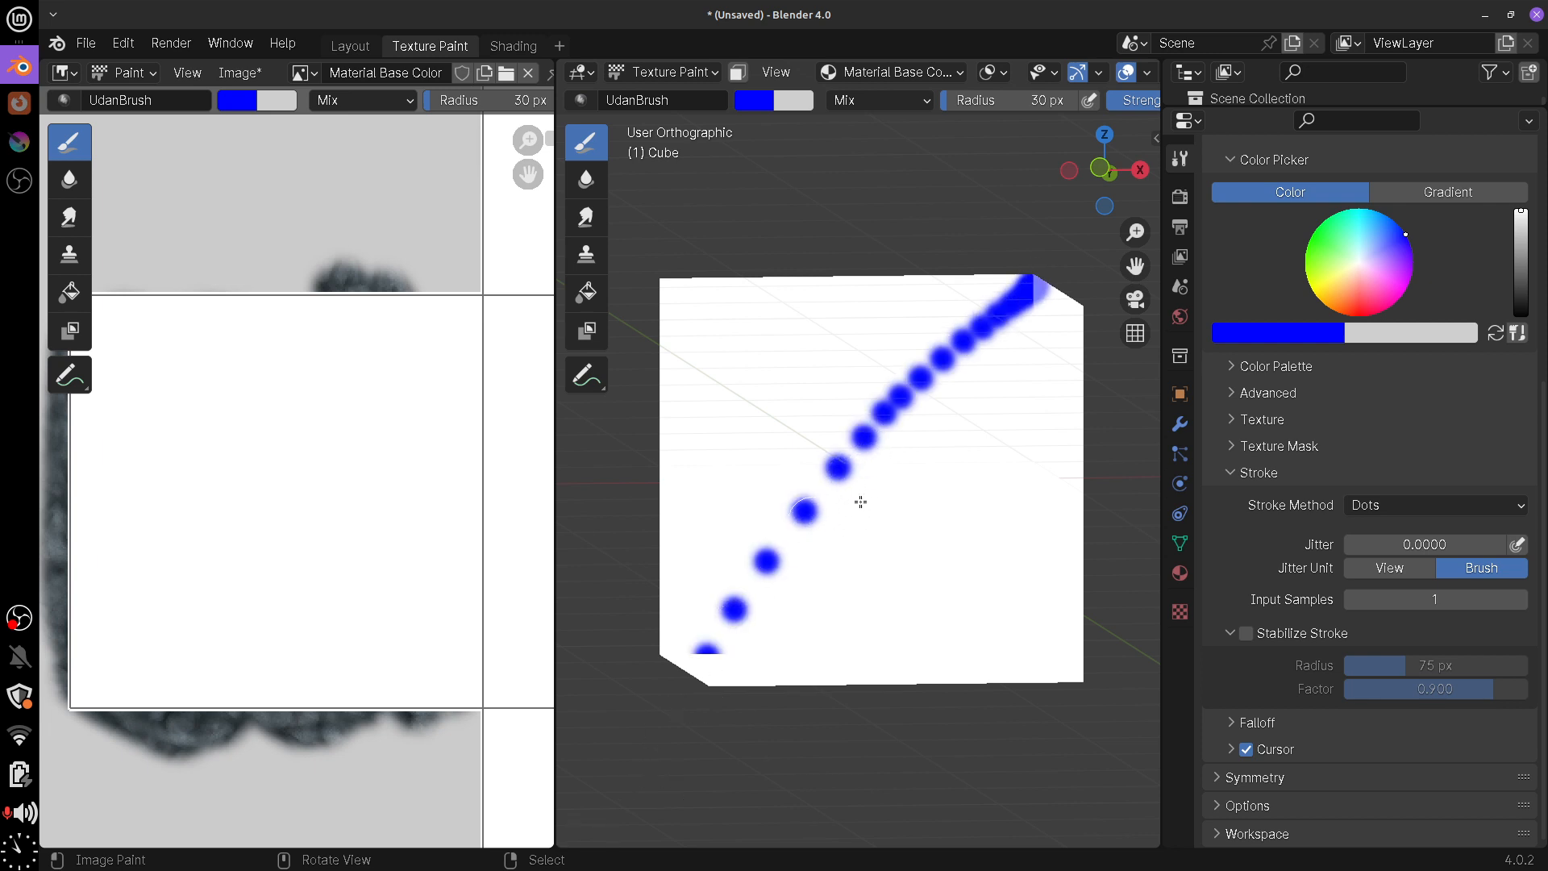
pyautogui.hotkey('ctrl', 'z')
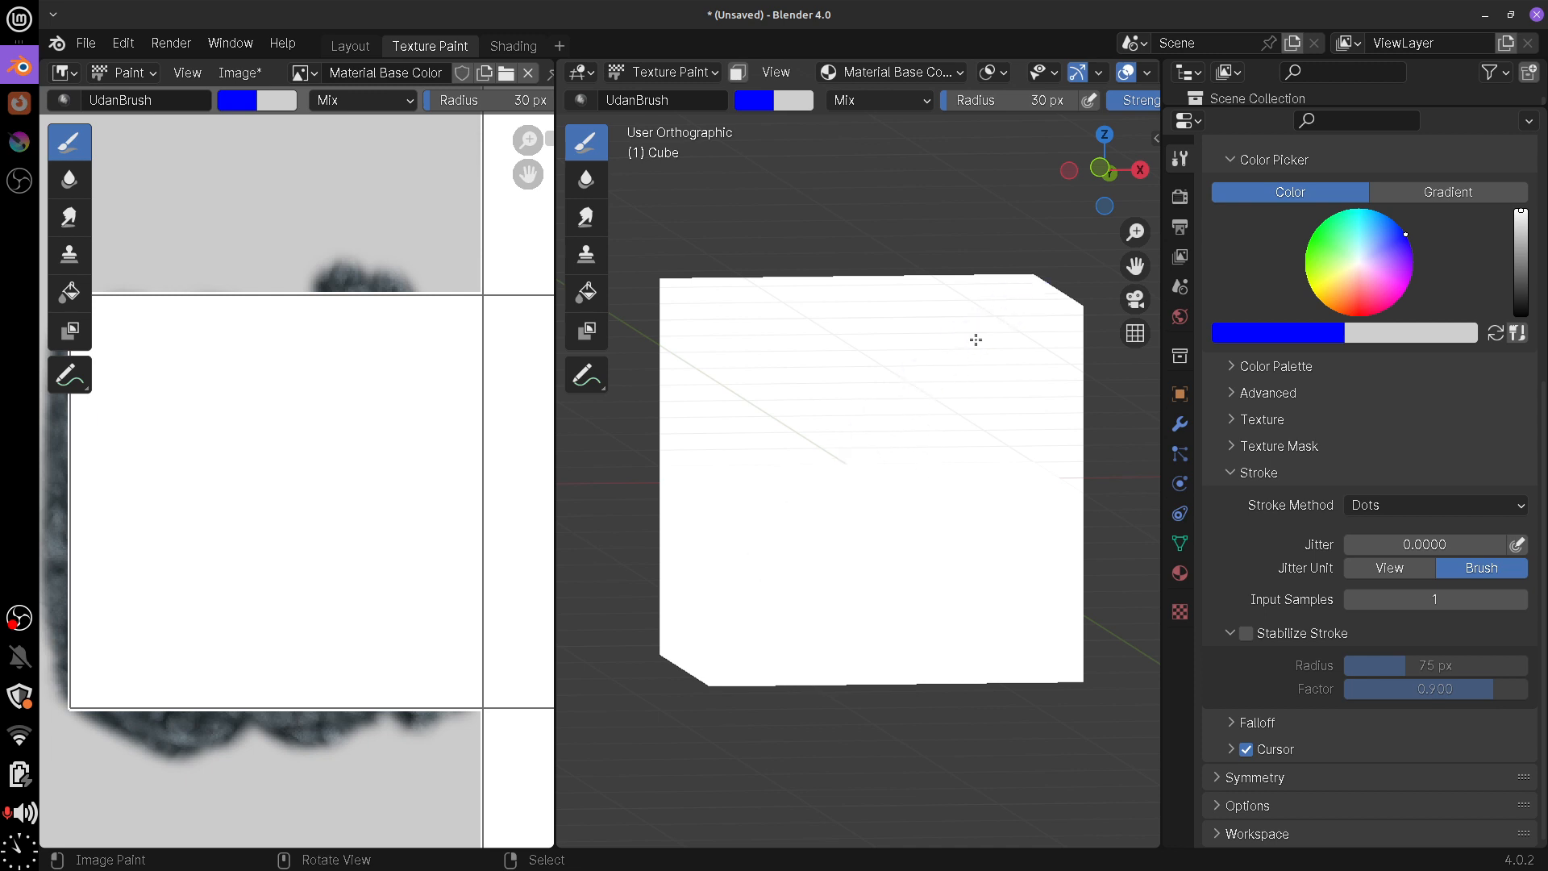
pyautogui.moveTo(994, 316); pyautogui.dragTo(681, 651)
pyautogui.hotkey('ctrl', 'z')
pyautogui.moveTo(995, 311); pyautogui.dragTo(691, 629)
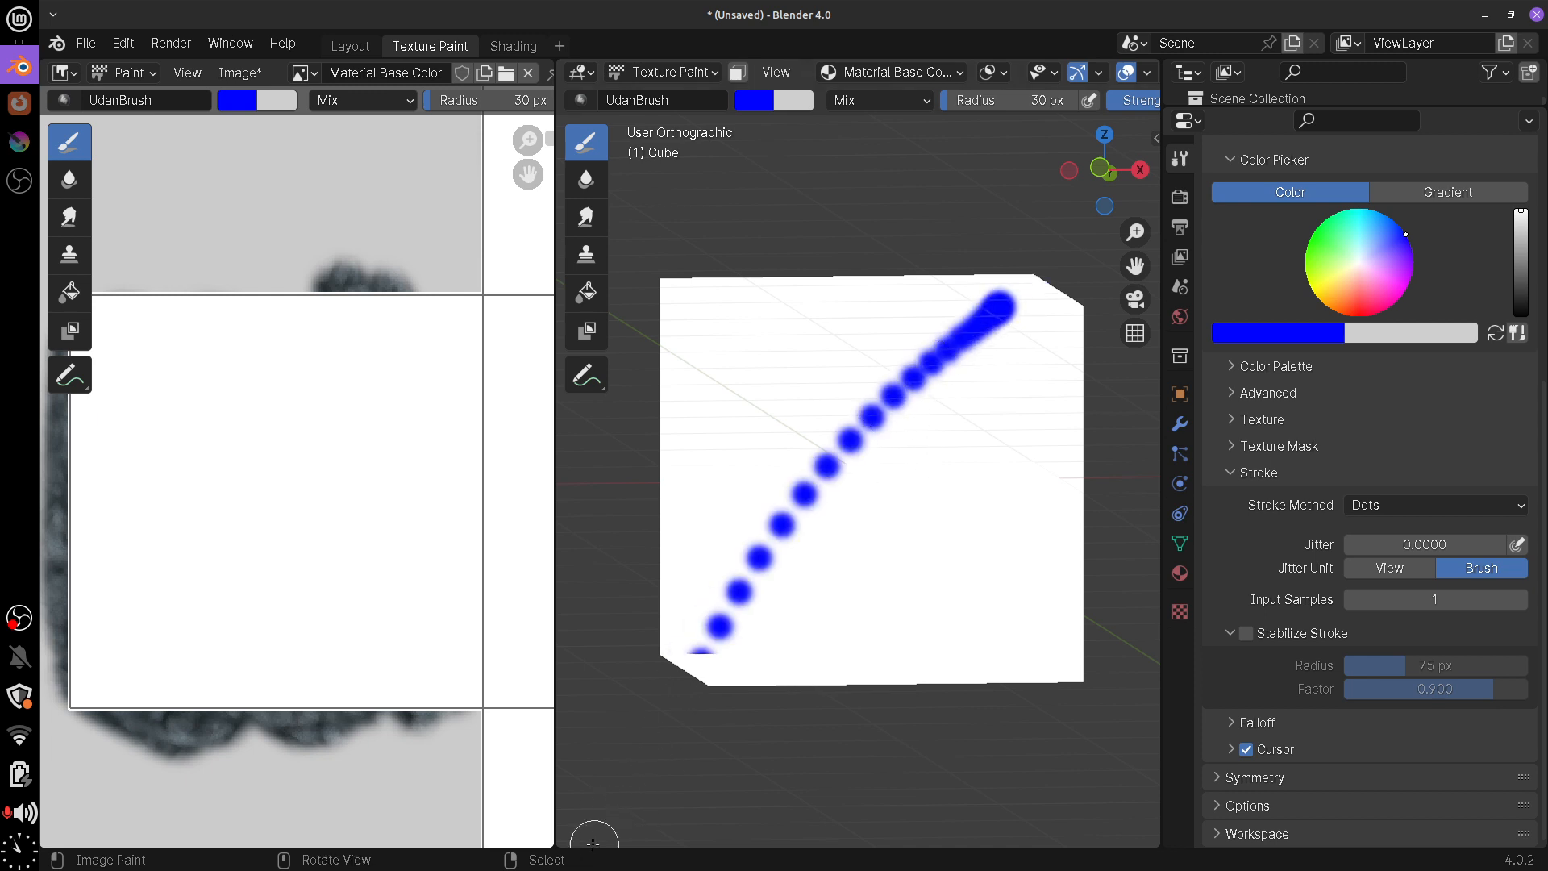
pyautogui.hotkey('ctrl', 'z')
# Set the Stroke Method to Drag Dot and place five blue dots, one near each corner and one at the face's centre
pyautogui.click(1427, 510)
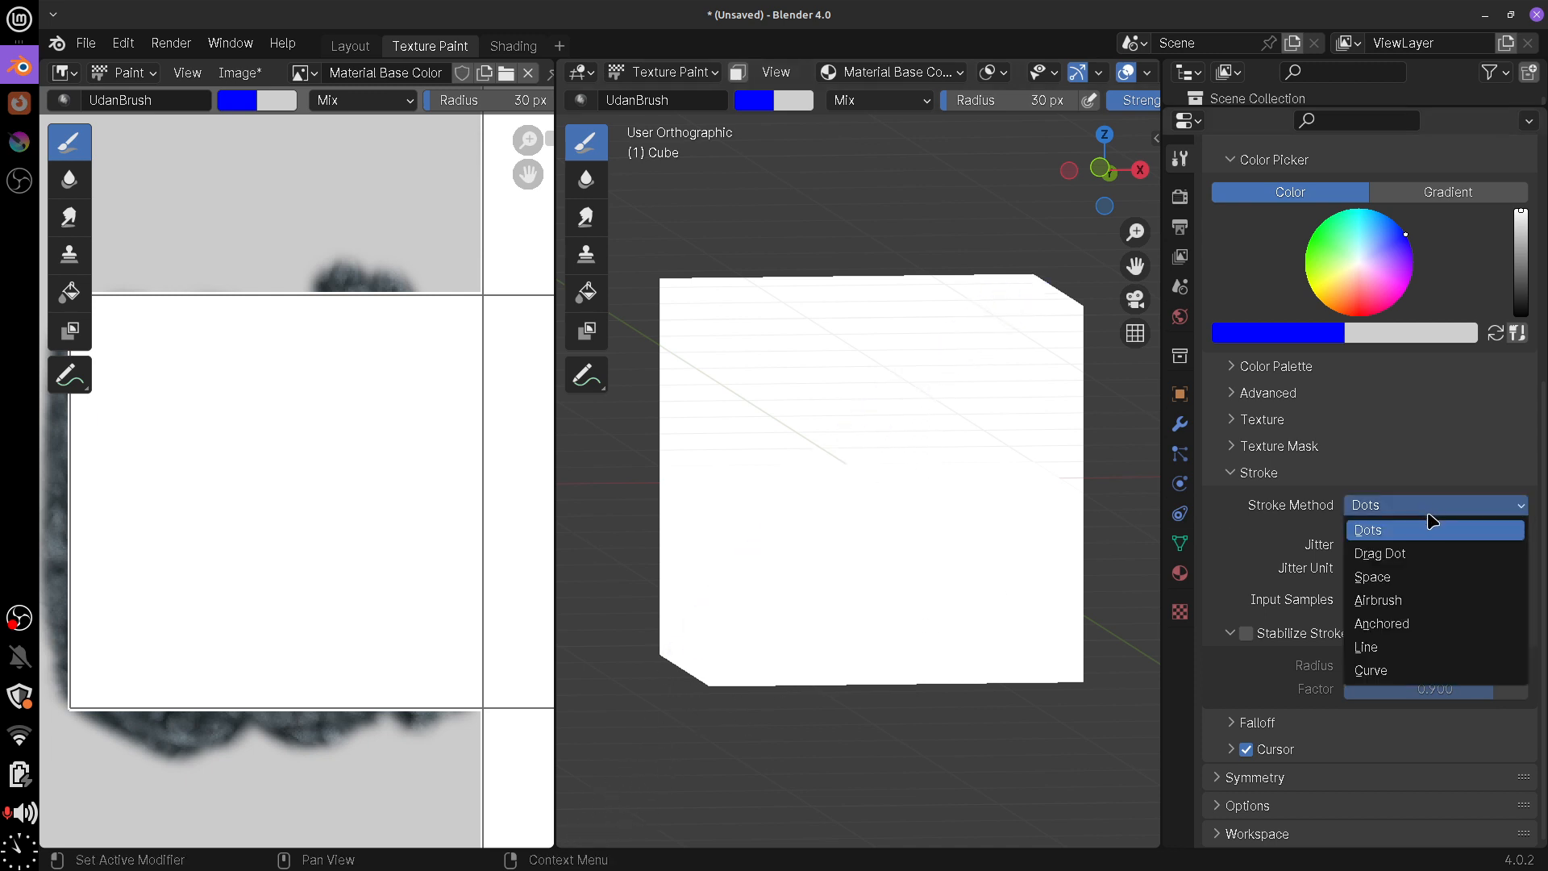
pyautogui.click(1420, 560)
pyautogui.moveTo(723, 391); pyautogui.dragTo(756, 577)
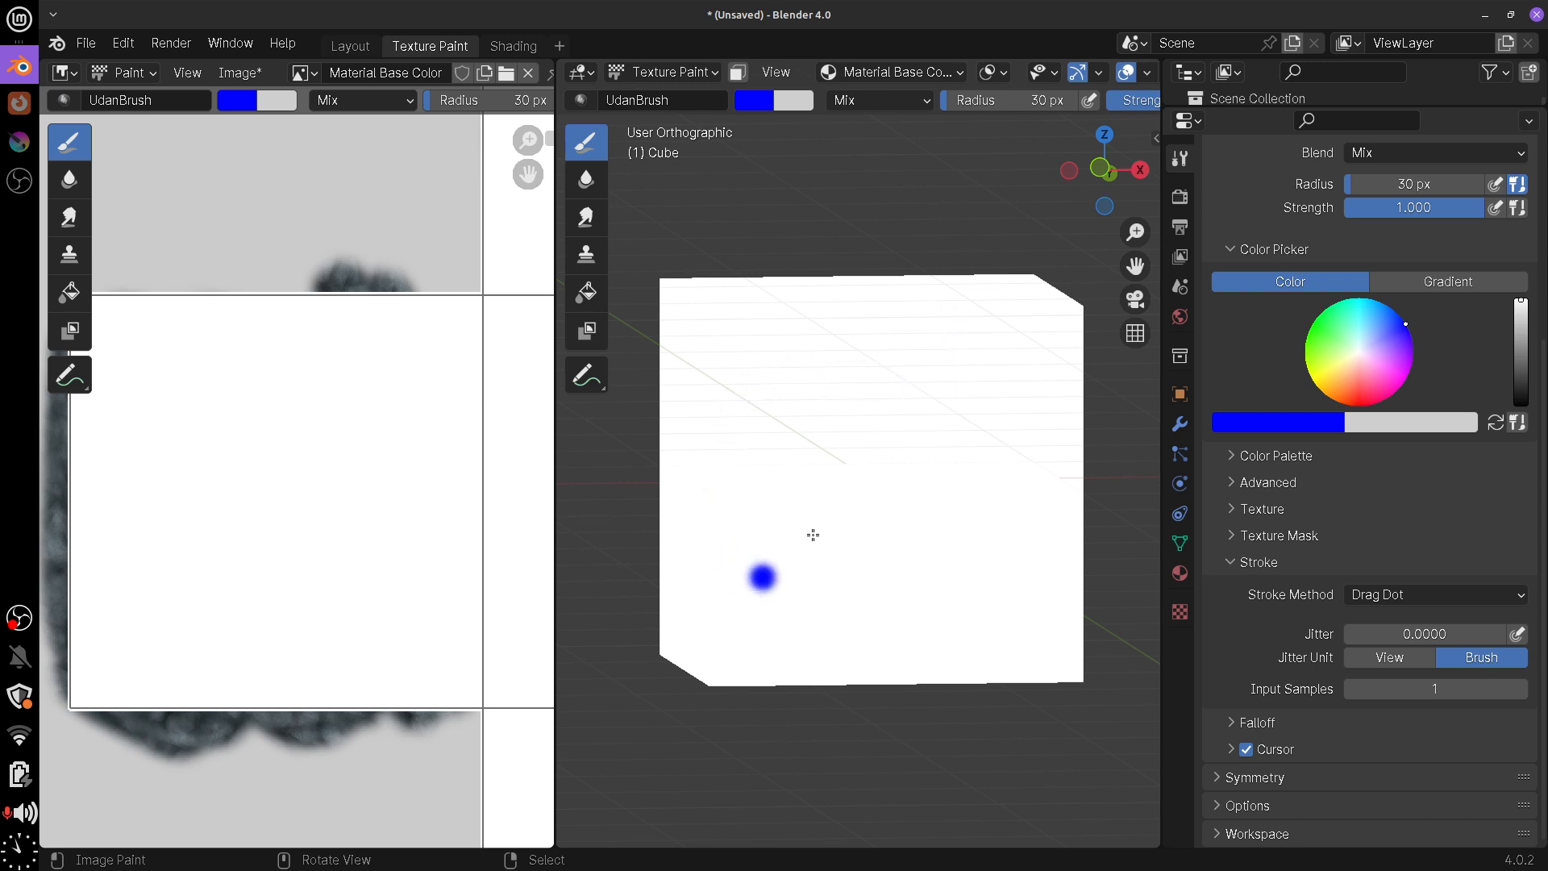
pyautogui.moveTo(815, 416); pyautogui.dragTo(1006, 334)
pyautogui.moveTo(747, 364); pyautogui.dragTo(743, 348)
pyautogui.click(974, 581)
pyautogui.click(860, 445)
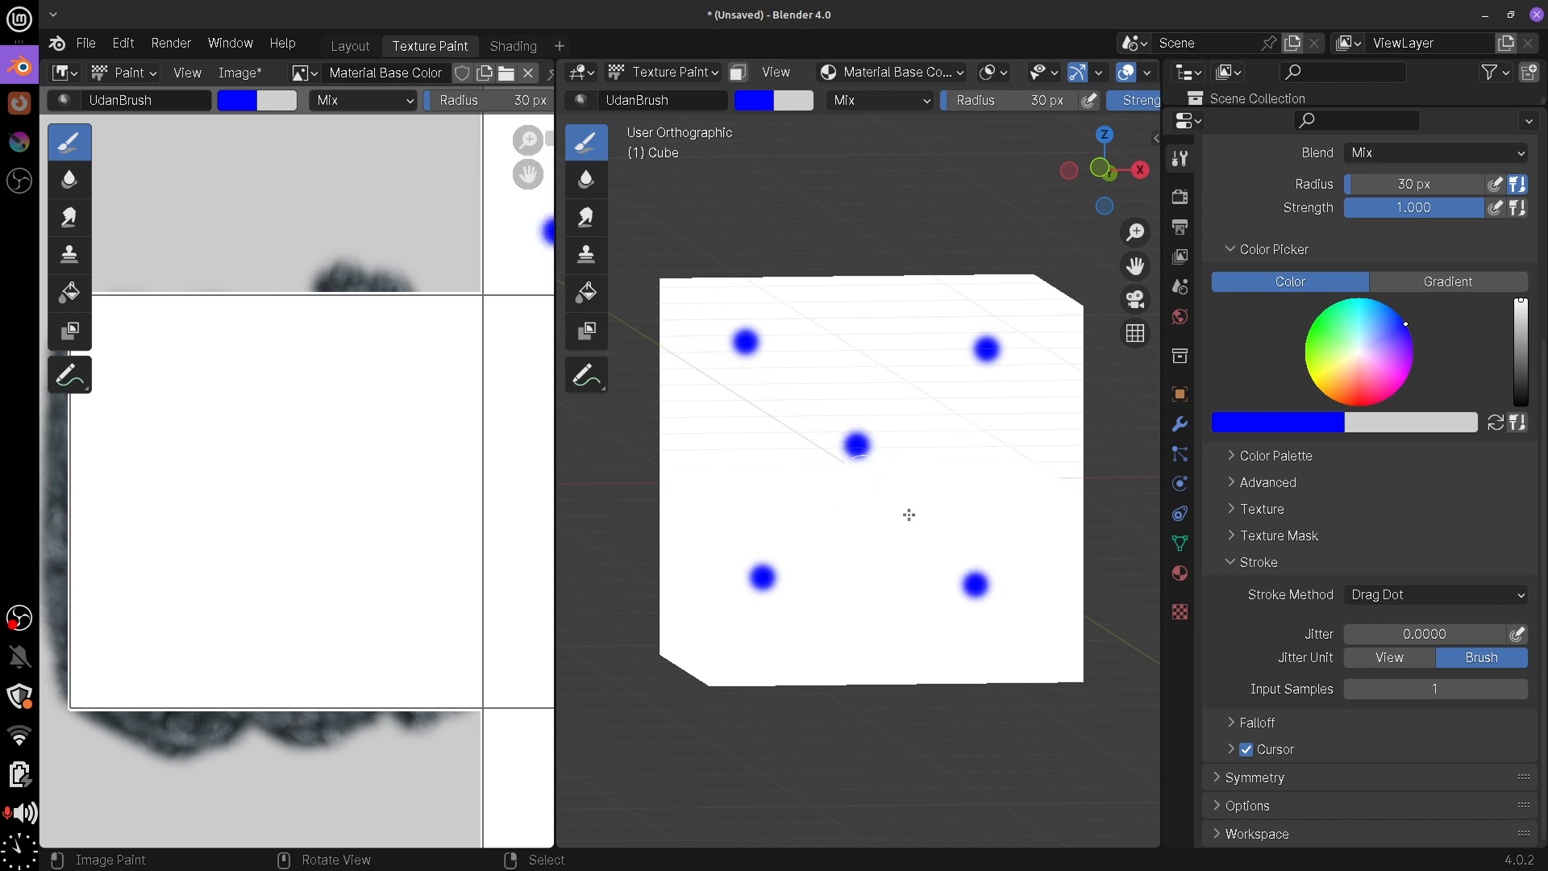
# Undo the five dots and try dragging a single blue dot to the face's centre
pyautogui.hotkey('ctrl', 'z')
pyautogui.hotkey('ctrl', 'z')
pyautogui.hotkey('ctrl', 'z')
pyautogui.hotkey('ctrl', 'z')
pyautogui.hotkey('ctrl', 'z')
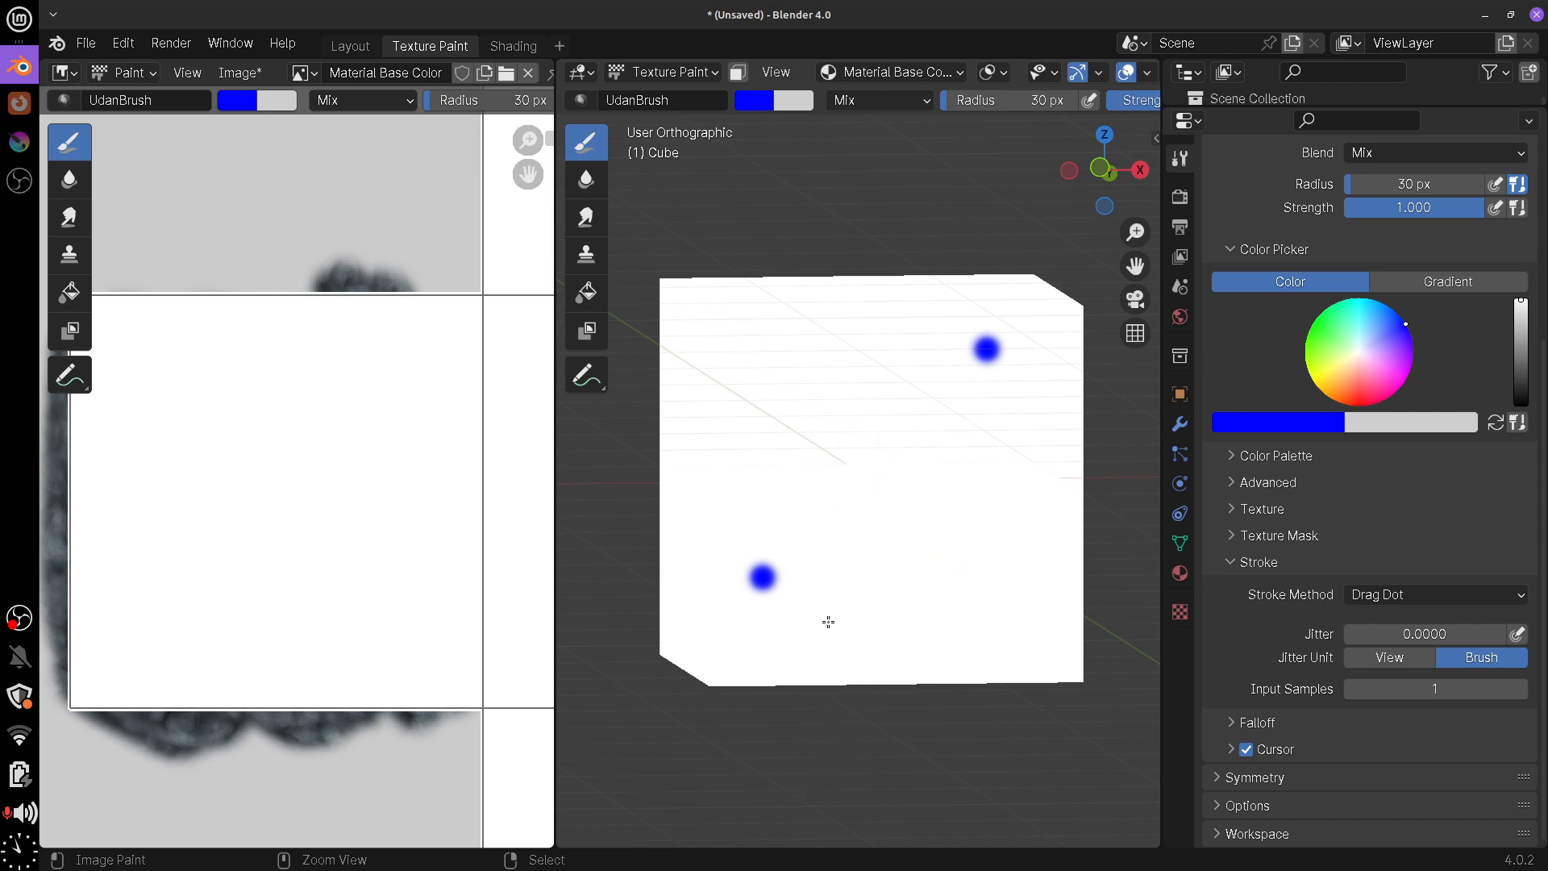
pyautogui.moveTo(704, 319); pyautogui.dragTo(900, 440)
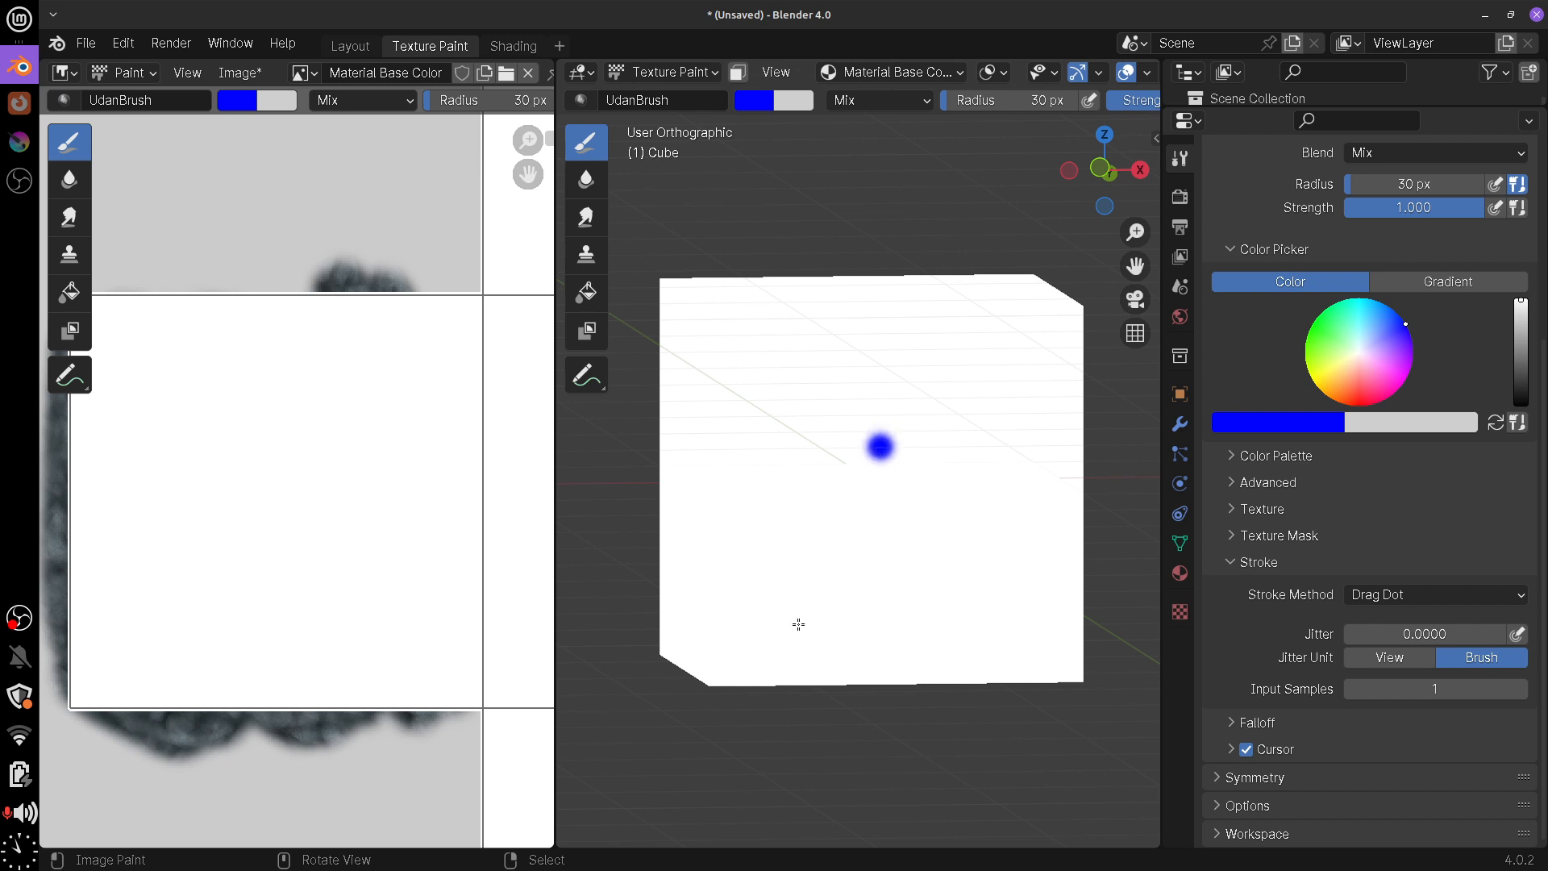
# Set the Stroke Method to Airbrush and paint a short vertical stroke, two solid dabs and a diagonal stroke on the face
pyautogui.click(1416, 597)
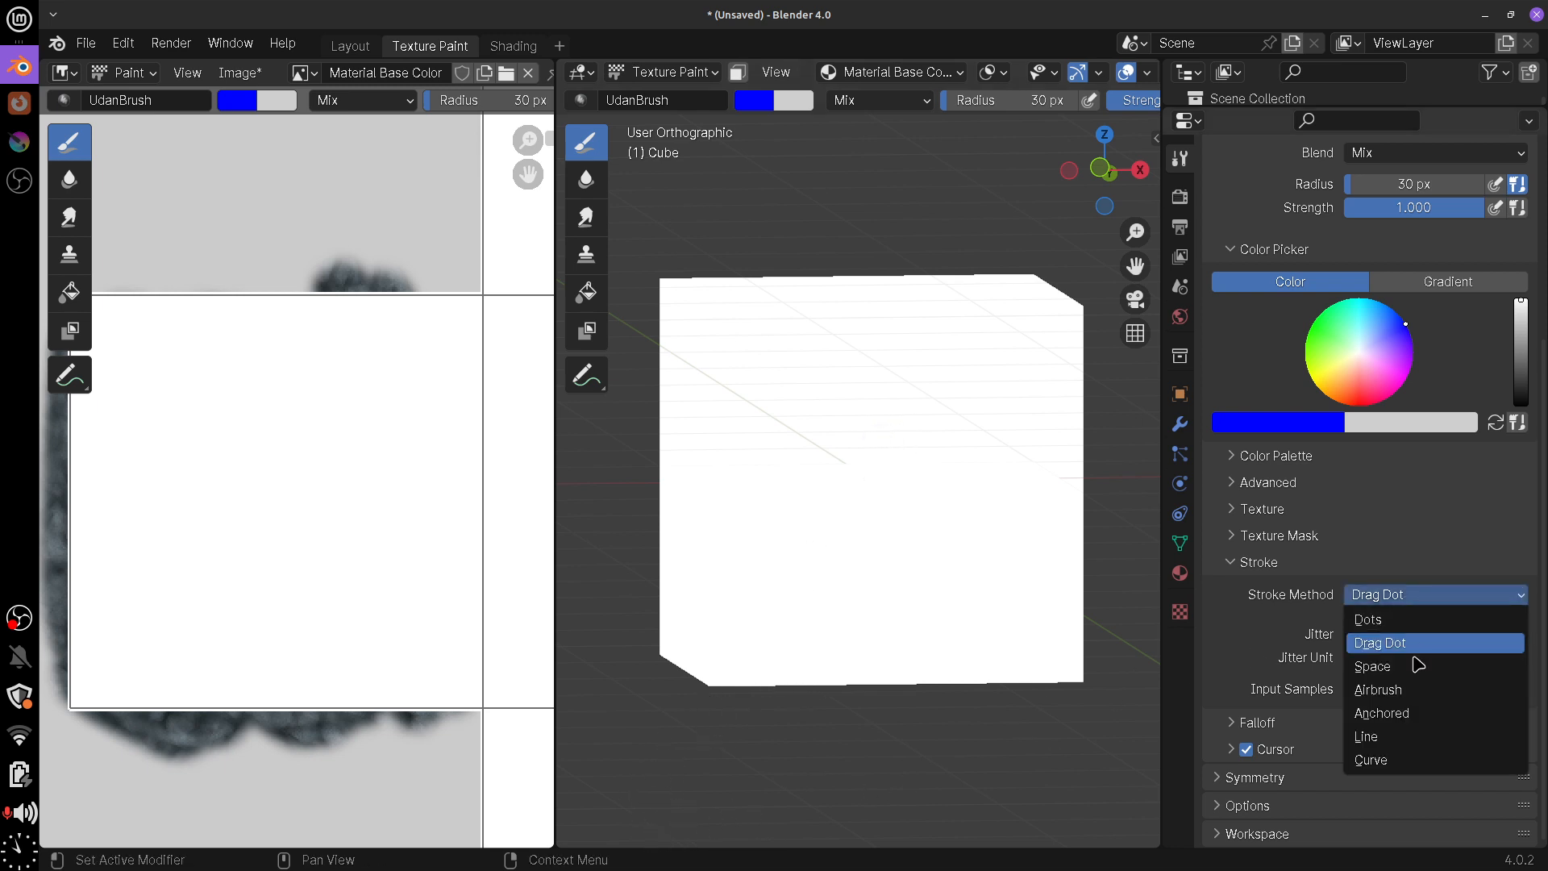
pyautogui.click(1403, 692)
pyautogui.moveTo(762, 323)
pyautogui.mouseDown()
pyautogui.moveTo(781, 505)
pyautogui.moveTo(859, 625)
pyautogui.mouseUp()
pyautogui.hotkey('ctrl', 'z')
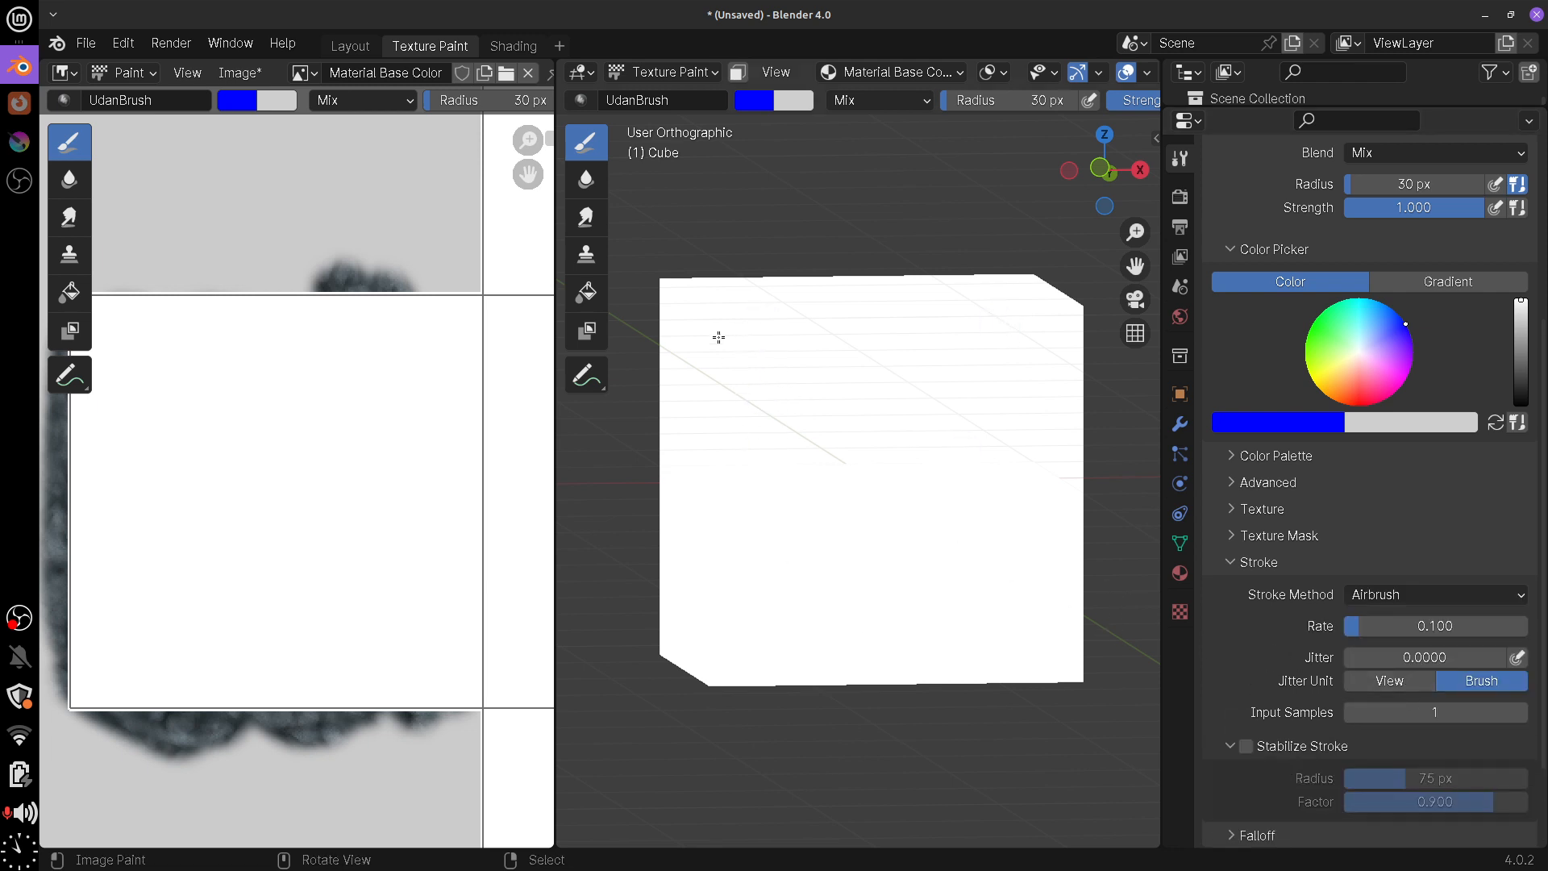
pyautogui.moveTo(706, 320); pyautogui.dragTo(725, 447)
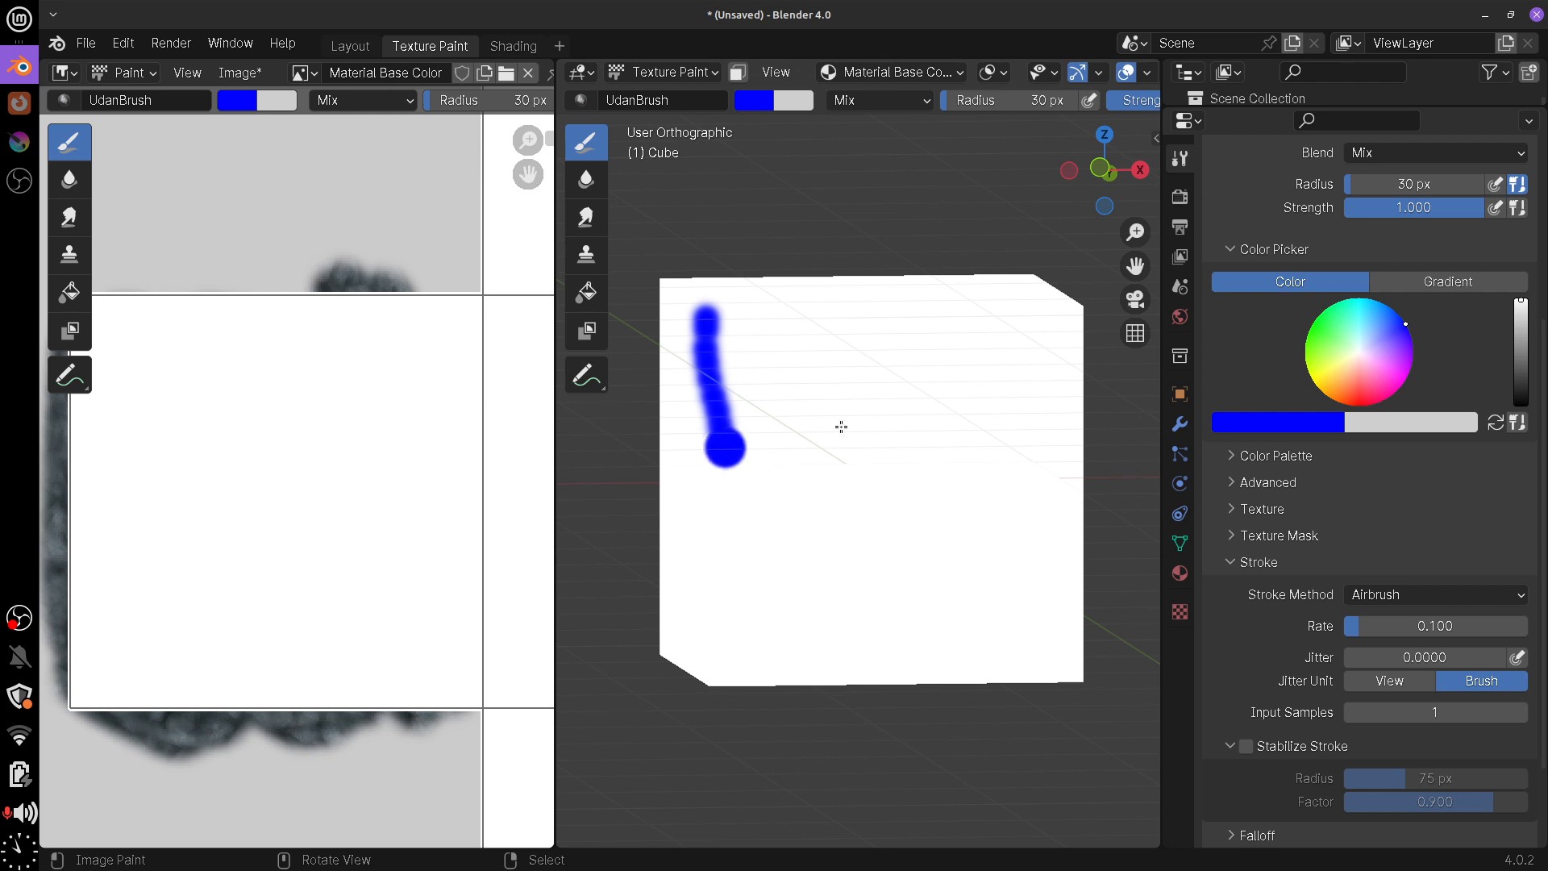
pyautogui.moveTo(875, 336); pyautogui.dragTo(876, 335)
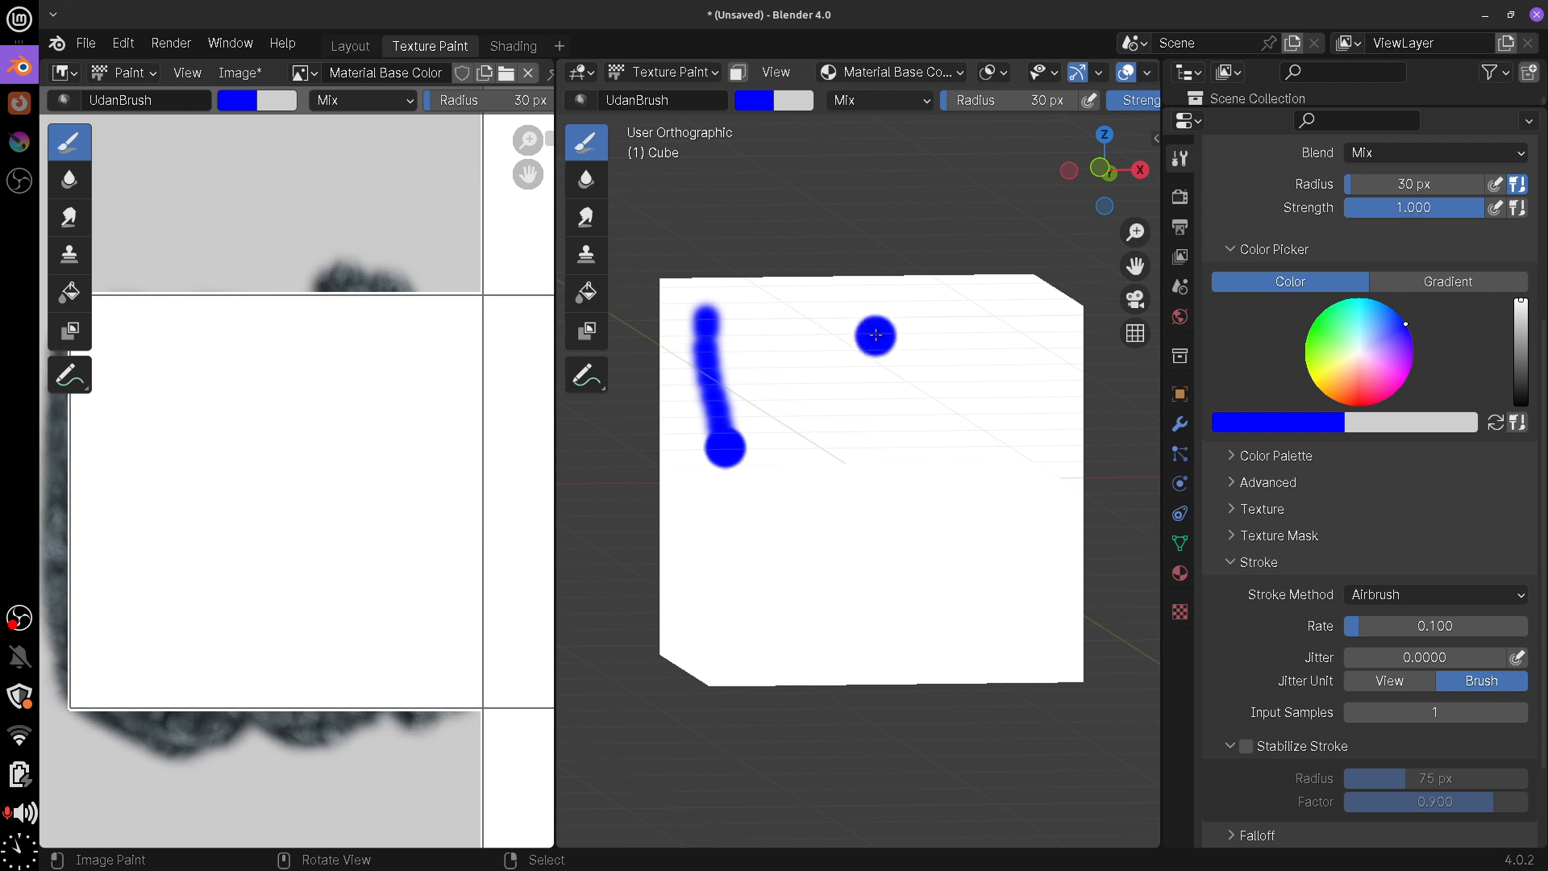
pyautogui.moveTo(988, 342); pyautogui.dragTo(726, 685)
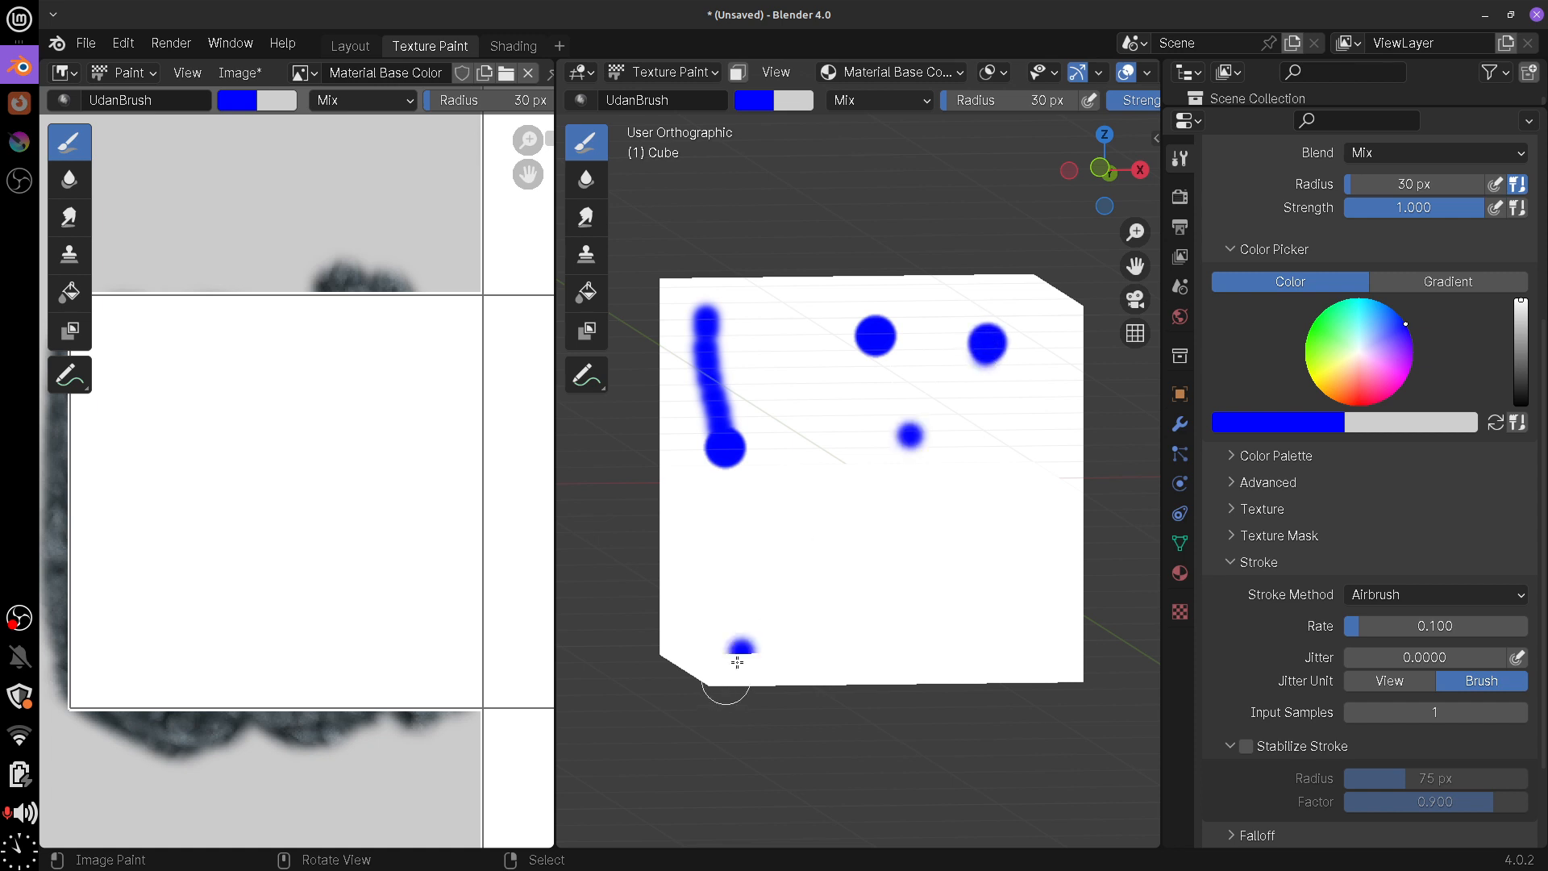
pyautogui.moveTo(769, 615)
pyautogui.mouseDown()
pyautogui.moveTo(911, 438)
pyautogui.moveTo(977, 391)
pyautogui.mouseUp()
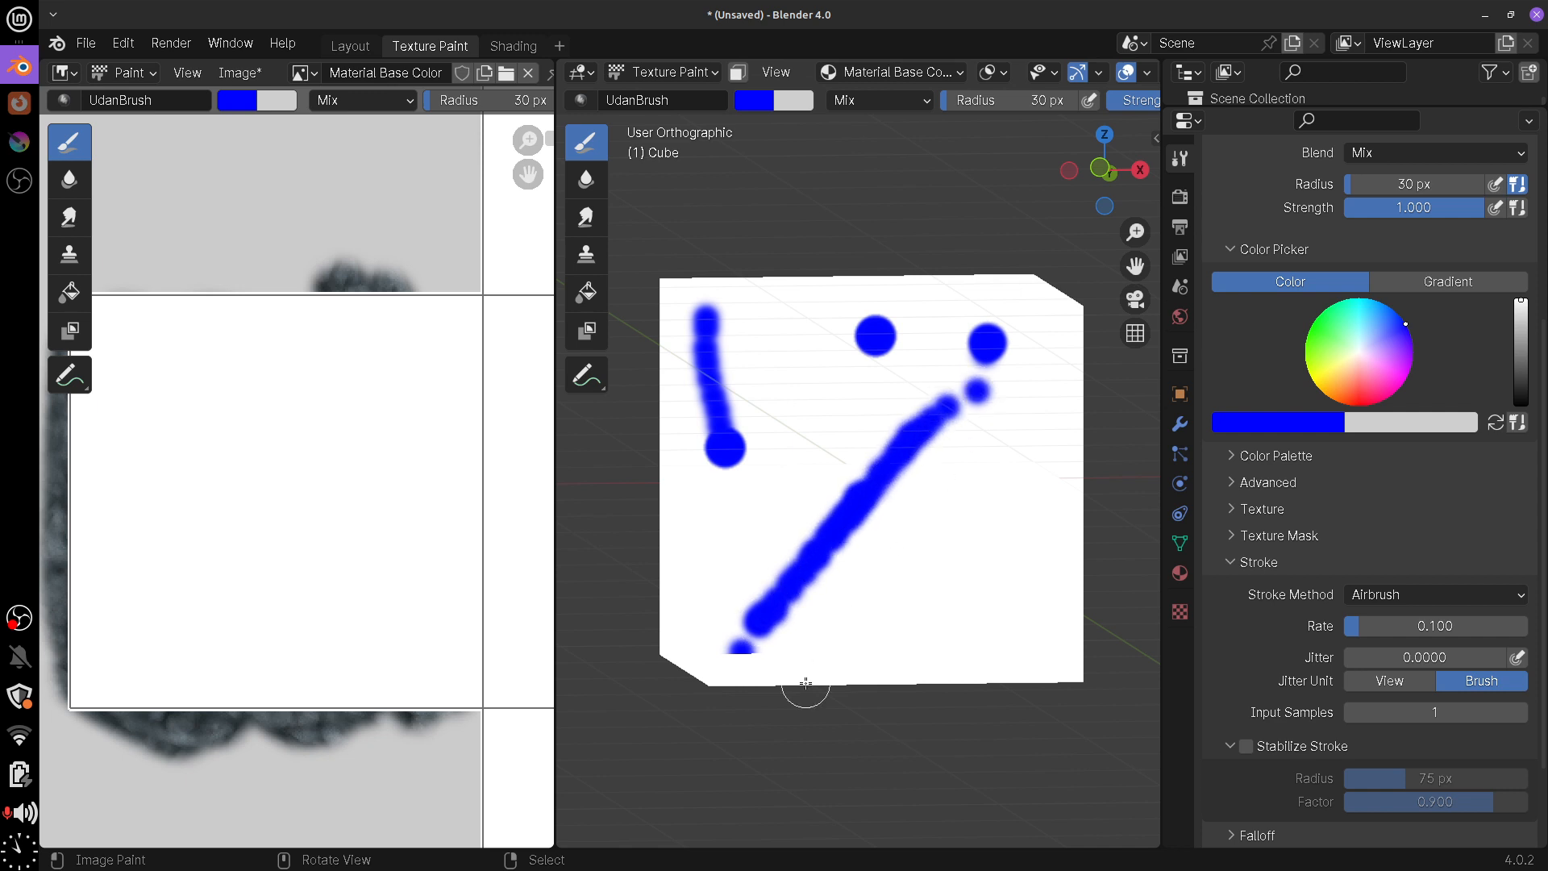
# Set the Stroke Method to Anchored and paint eight blue dots of varying sizes on another blank cube face
pyautogui.click(1422, 605)
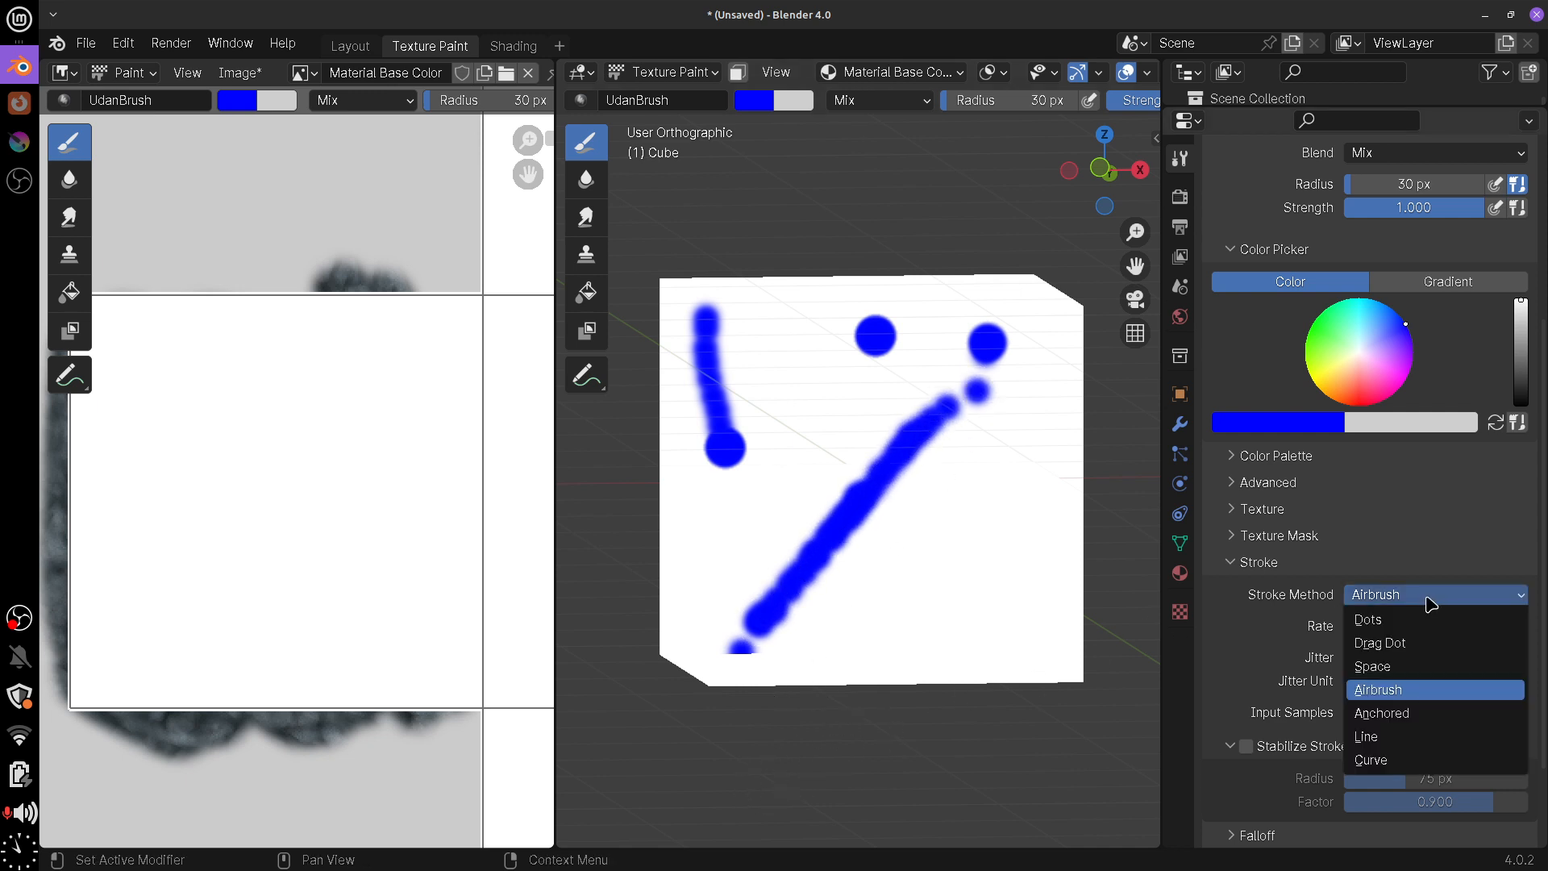
pyautogui.click(1381, 713)
pyautogui.moveTo(1033, 588)
pyautogui.mouseDown(button='middle')
pyautogui.moveTo(795, 577)
pyautogui.moveTo(788, 418)
pyautogui.moveTo(771, 443)
pyautogui.moveTo(686, 338)
pyautogui.mouseUp(button='middle')
pyautogui.moveTo(680, 334)
pyautogui.mouseDown()
pyautogui.moveTo(829, 476)
pyautogui.moveTo(738, 389)
pyautogui.mouseUp()
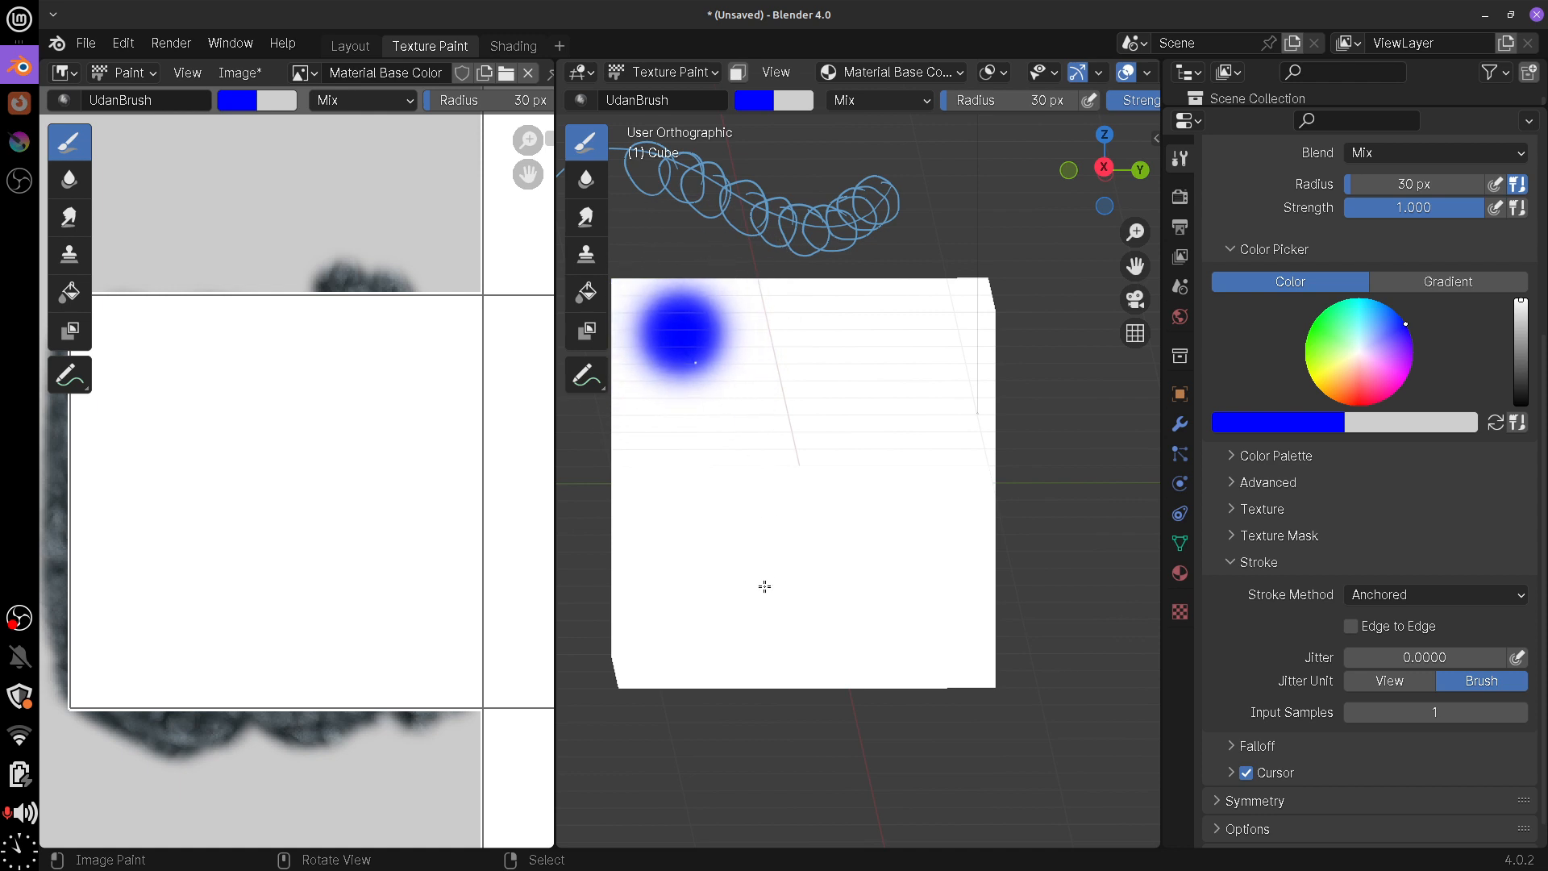
pyautogui.moveTo(699, 547)
pyautogui.mouseDown()
pyautogui.moveTo(740, 505)
pyautogui.moveTo(719, 525)
pyautogui.mouseUp()
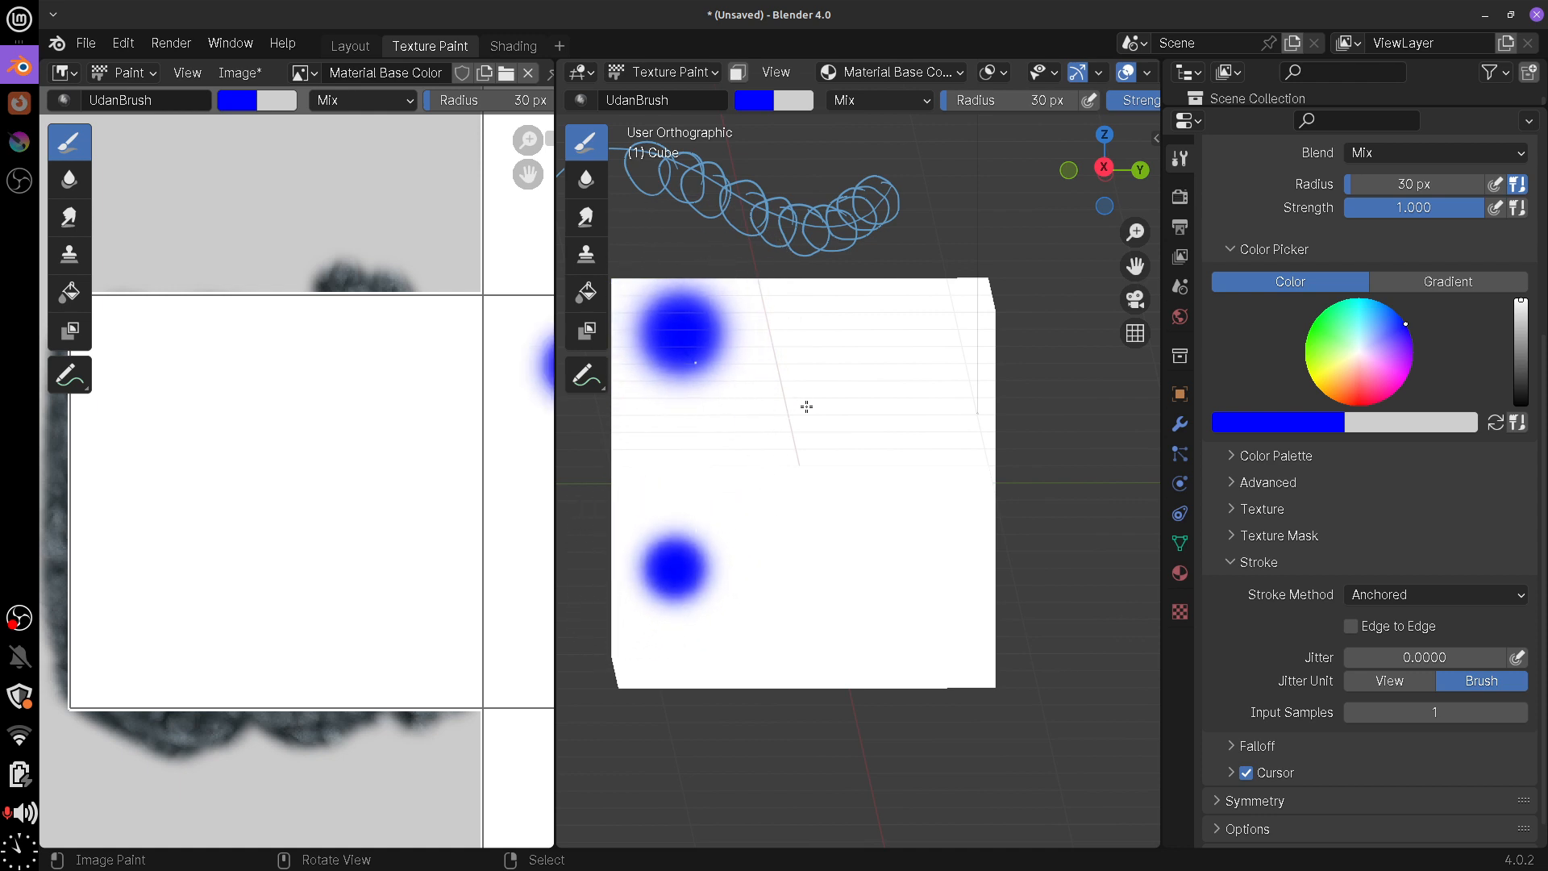
pyautogui.moveTo(796, 396); pyautogui.dragTo(857, 465)
pyautogui.moveTo(809, 532); pyautogui.dragTo(888, 458)
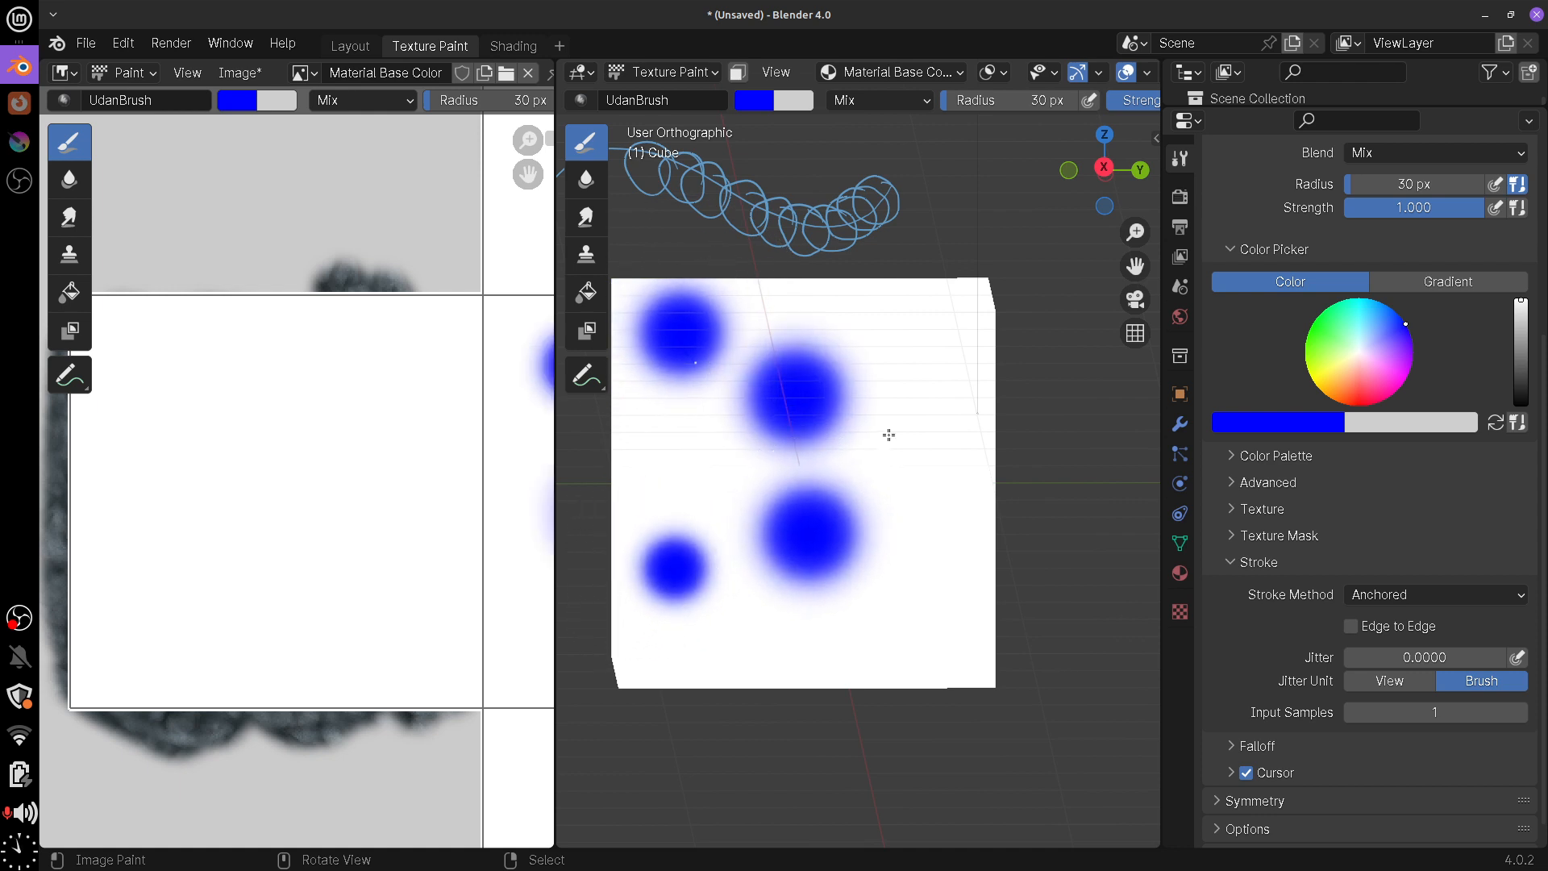
pyautogui.moveTo(895, 361); pyautogui.dragTo(909, 416)
pyautogui.moveTo(884, 474); pyautogui.dragTo(906, 494)
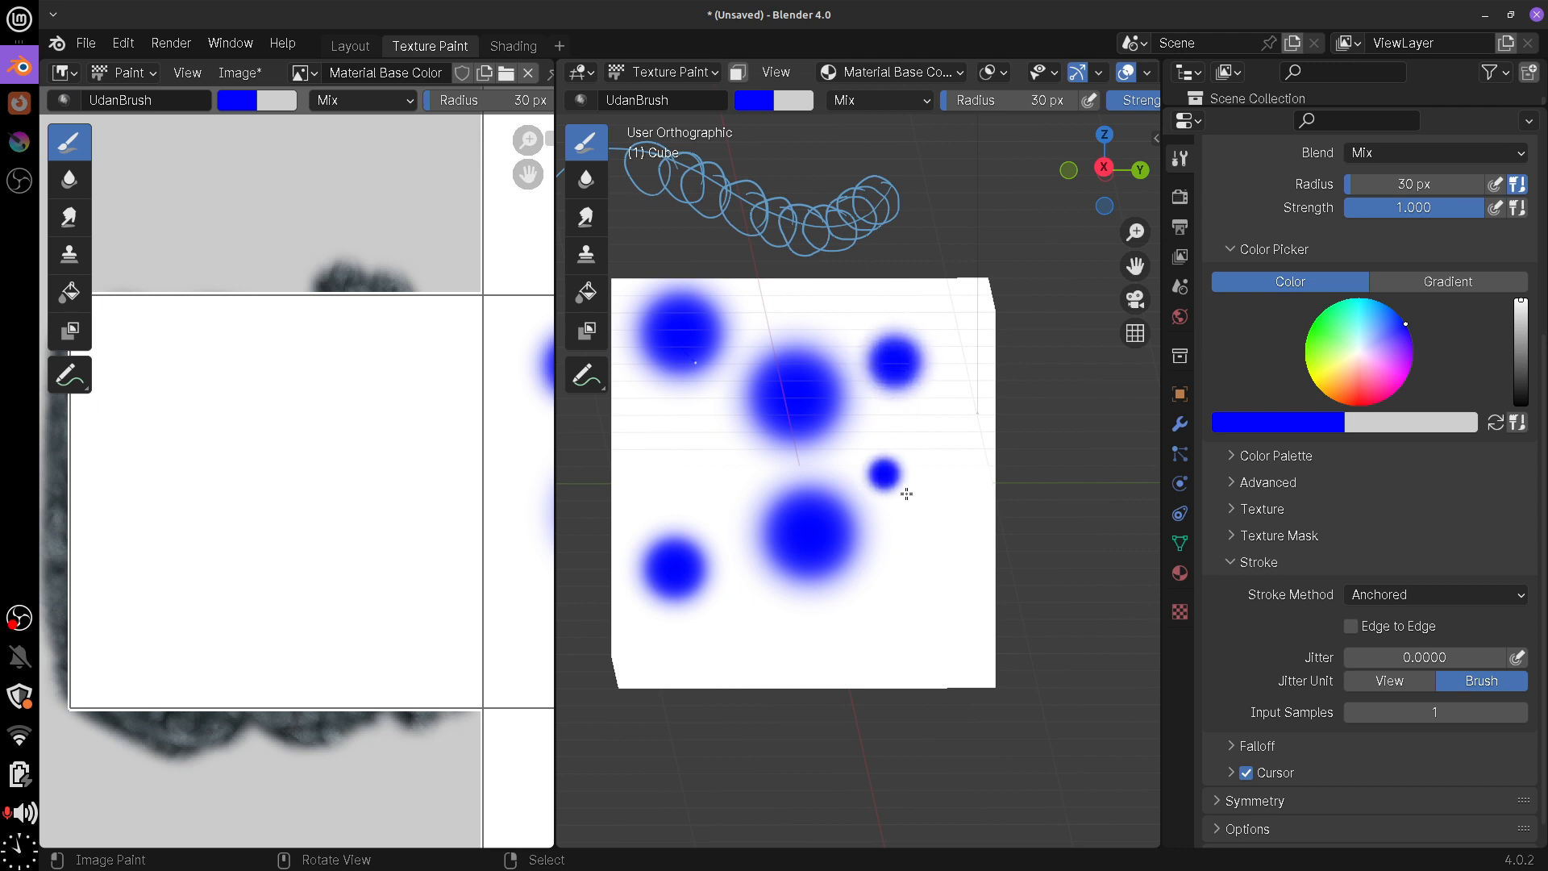
pyautogui.moveTo(677, 433); pyautogui.dragTo(696, 454)
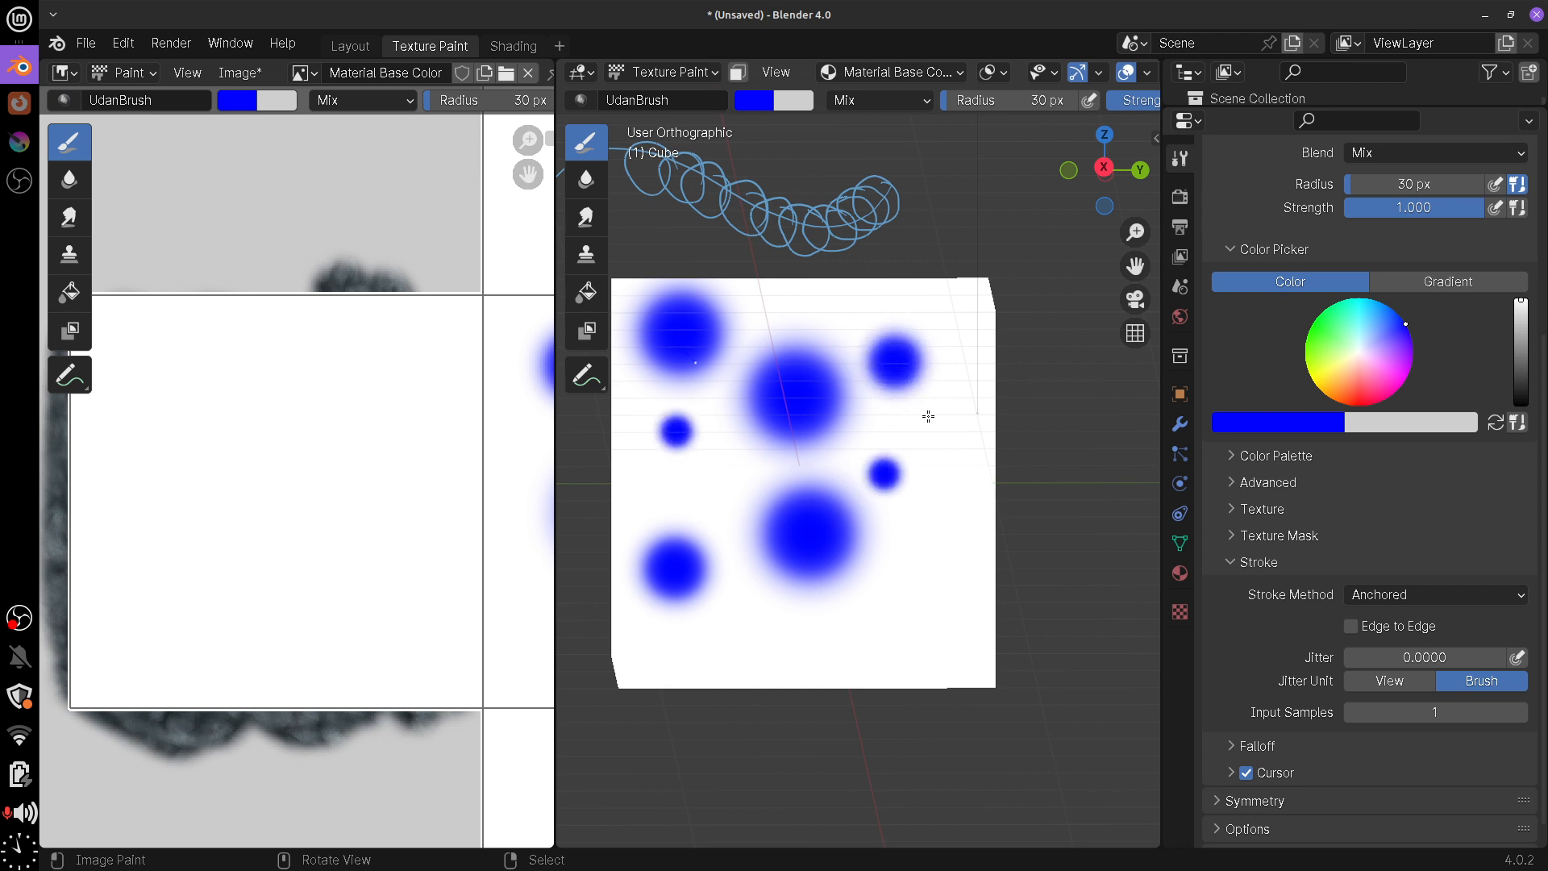
pyautogui.moveTo(928, 416); pyautogui.dragTo(932, 449)
# Paint two anchored blue dots on the neighbouring face, and one large dot on the top face with Edge to Edge enabled
pyautogui.moveTo(881, 667)
pyautogui.mouseDown(button='middle')
pyautogui.moveTo(853, 657)
pyautogui.moveTo(926, 629)
pyautogui.moveTo(891, 638)
pyautogui.mouseUp(button='middle')
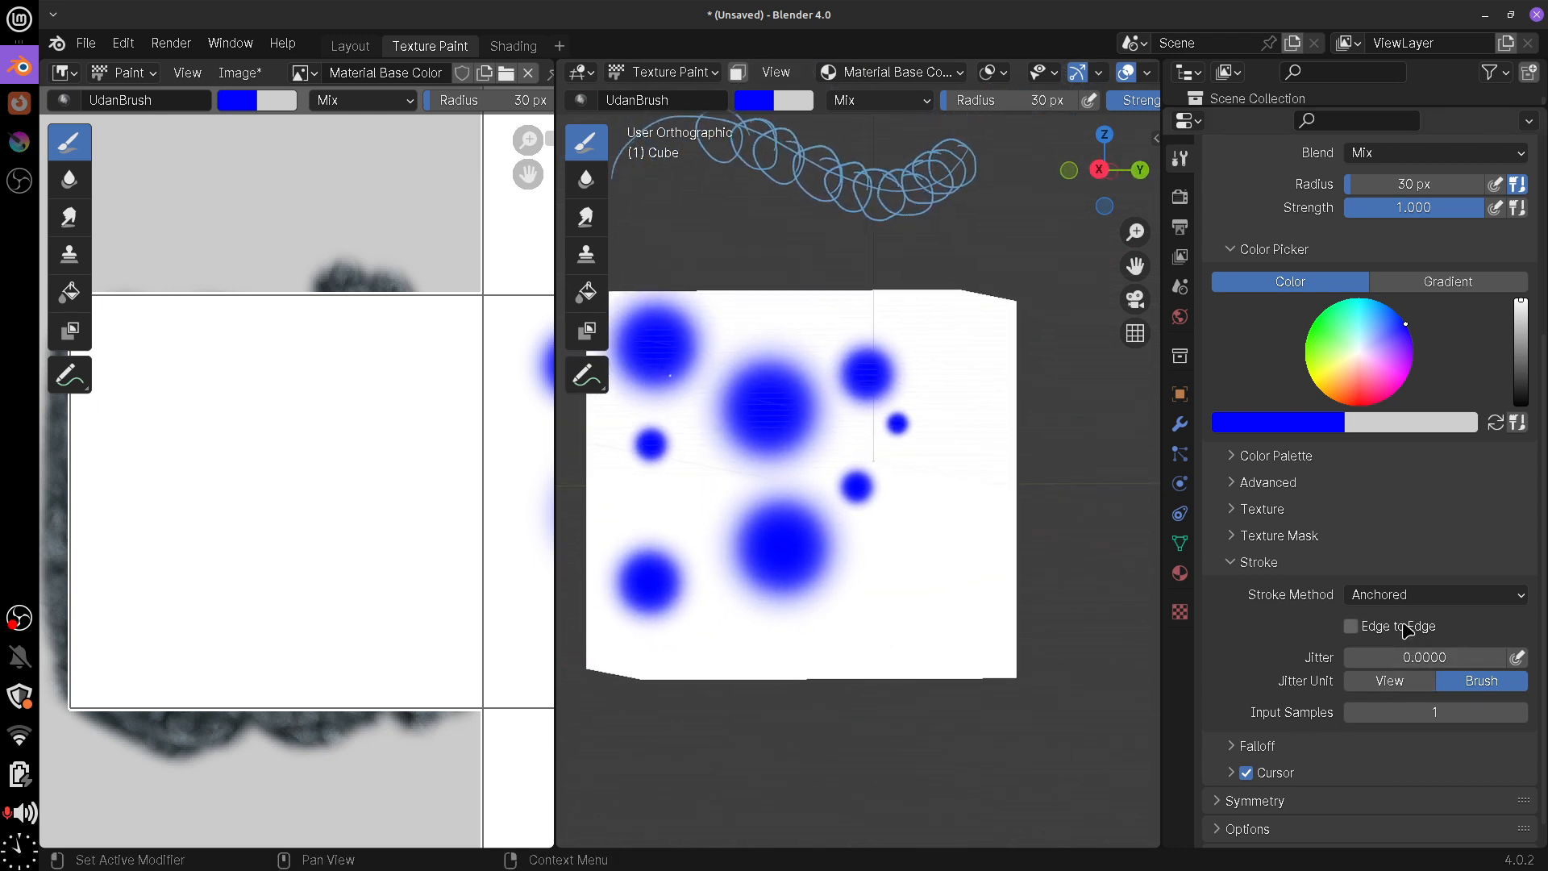
pyautogui.moveTo(952, 572); pyautogui.dragTo(832, 532, button='middle')
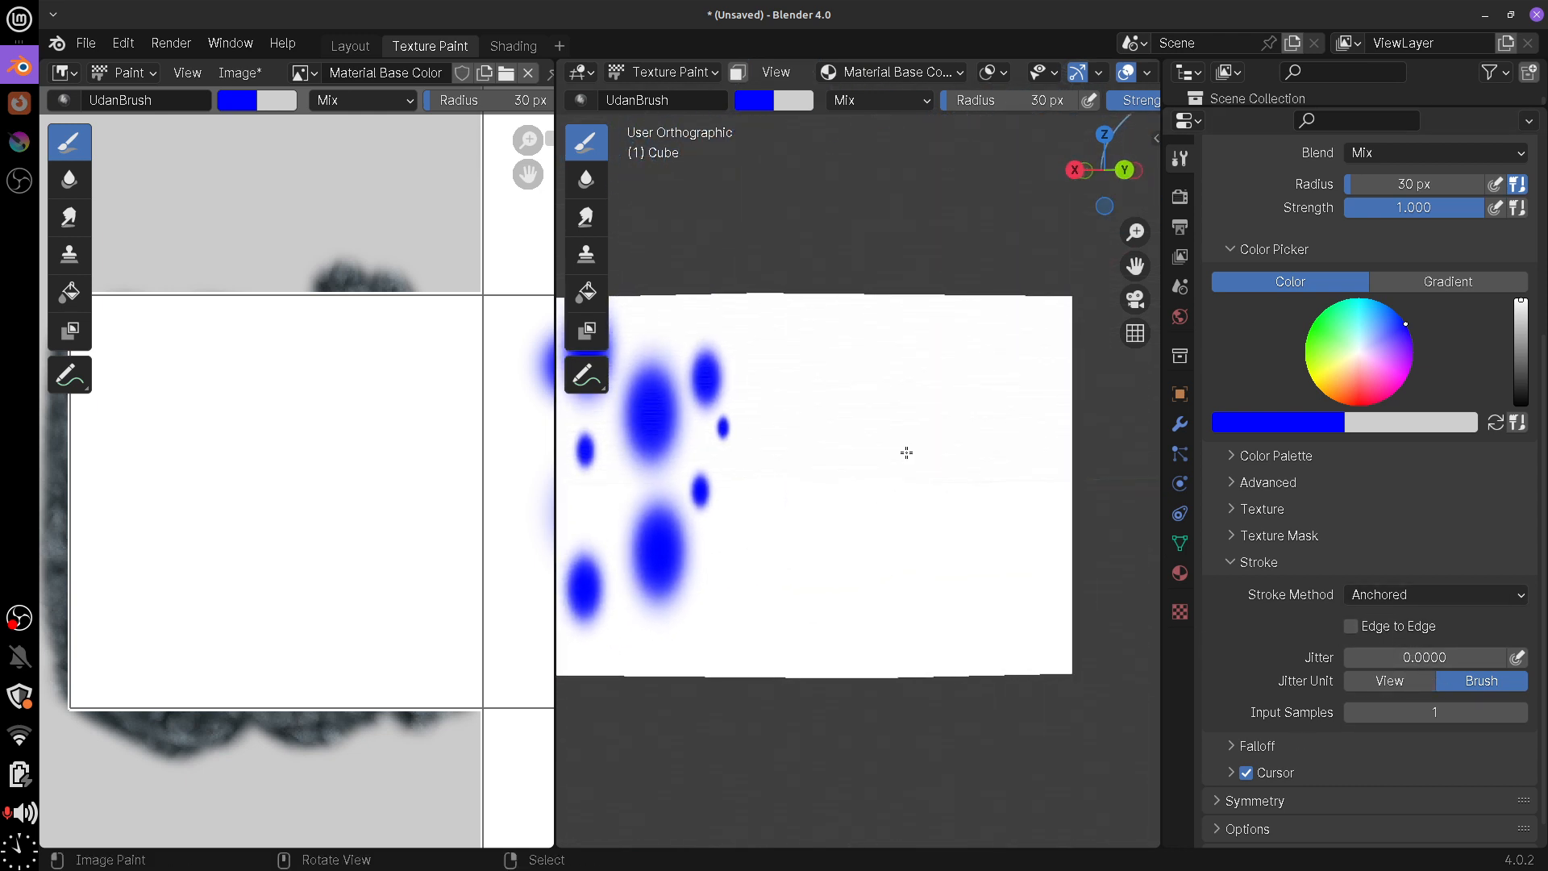
pyautogui.moveTo(906, 453); pyautogui.dragTo(942, 508)
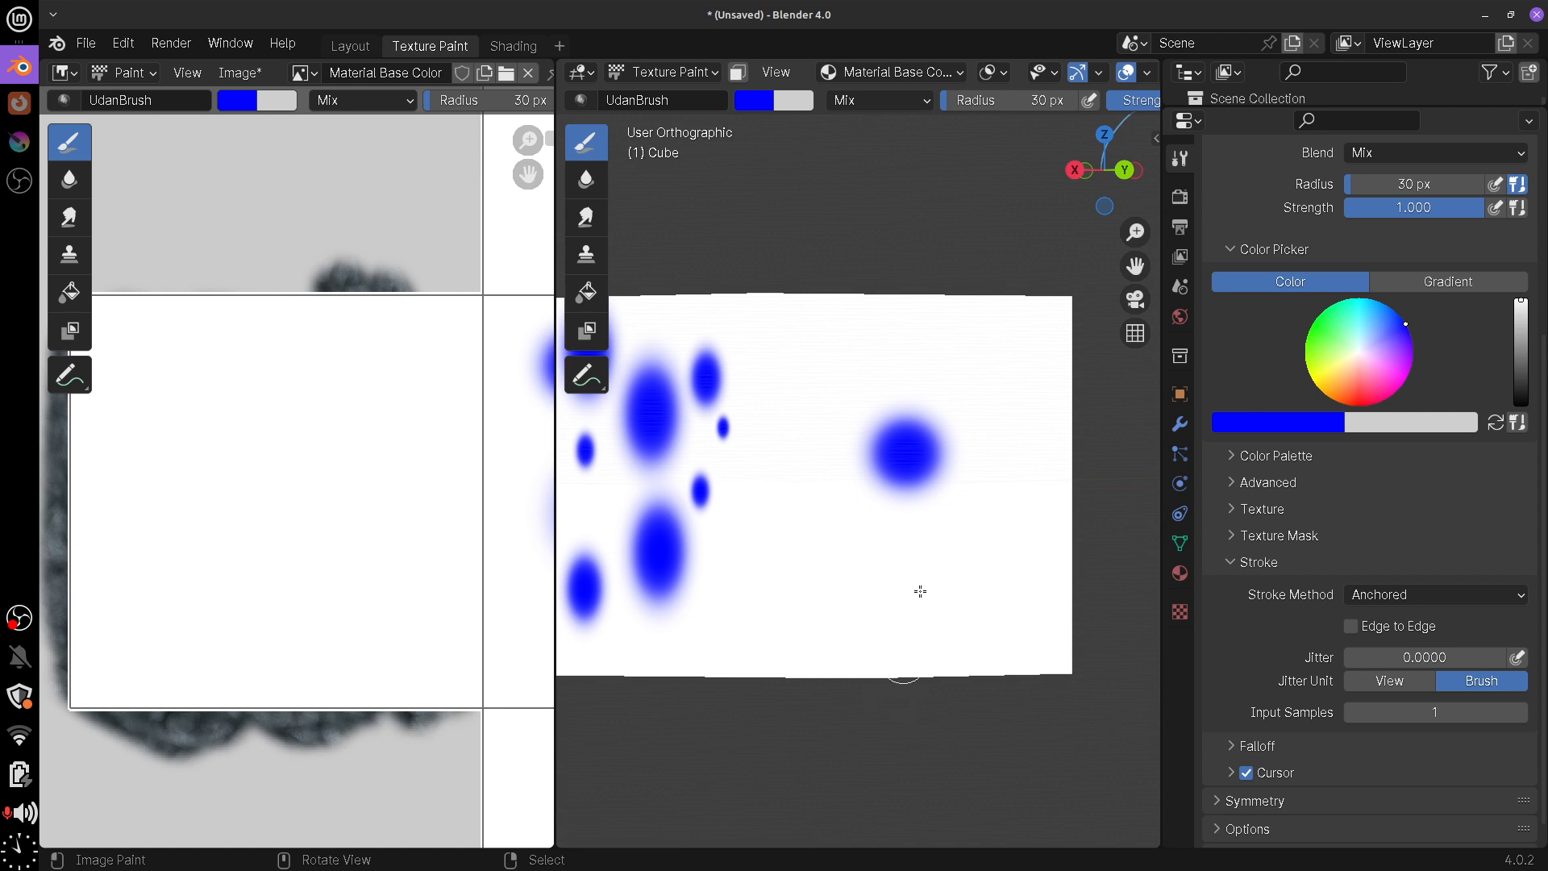
pyautogui.moveTo(919, 356)
pyautogui.mouseDown()
pyautogui.moveTo(960, 401)
pyautogui.moveTo(937, 373)
pyautogui.mouseUp()
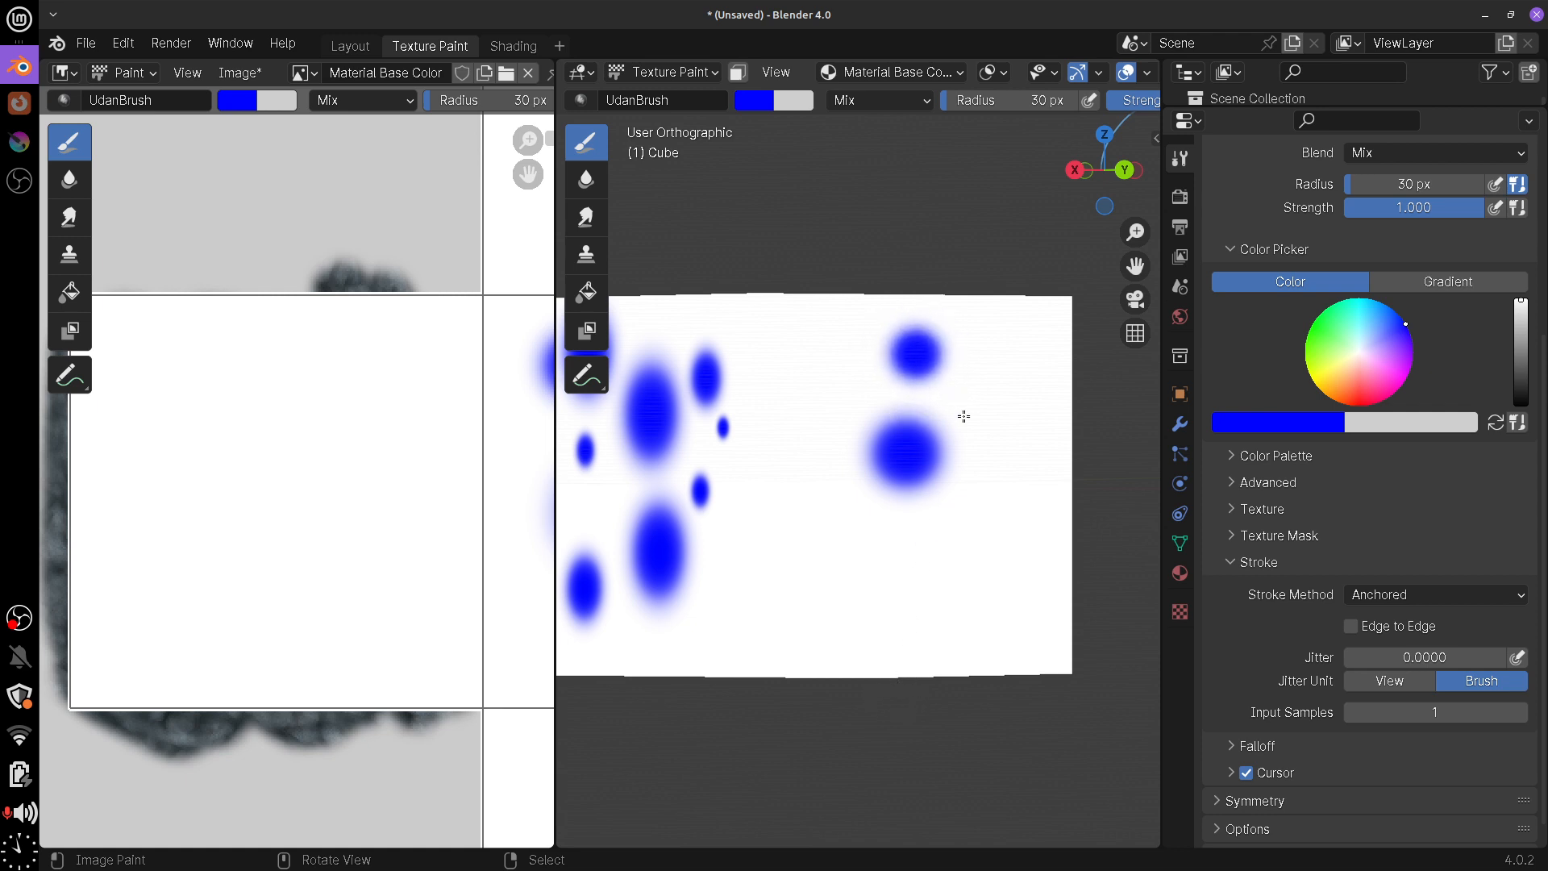
pyautogui.moveTo(943, 615)
pyautogui.mouseDown(button='middle')
pyautogui.moveTo(915, 580)
pyautogui.moveTo(964, 580)
pyautogui.moveTo(749, 469)
pyautogui.mouseUp(button='middle')
pyautogui.moveTo(660, 407); pyautogui.dragTo(933, 549)
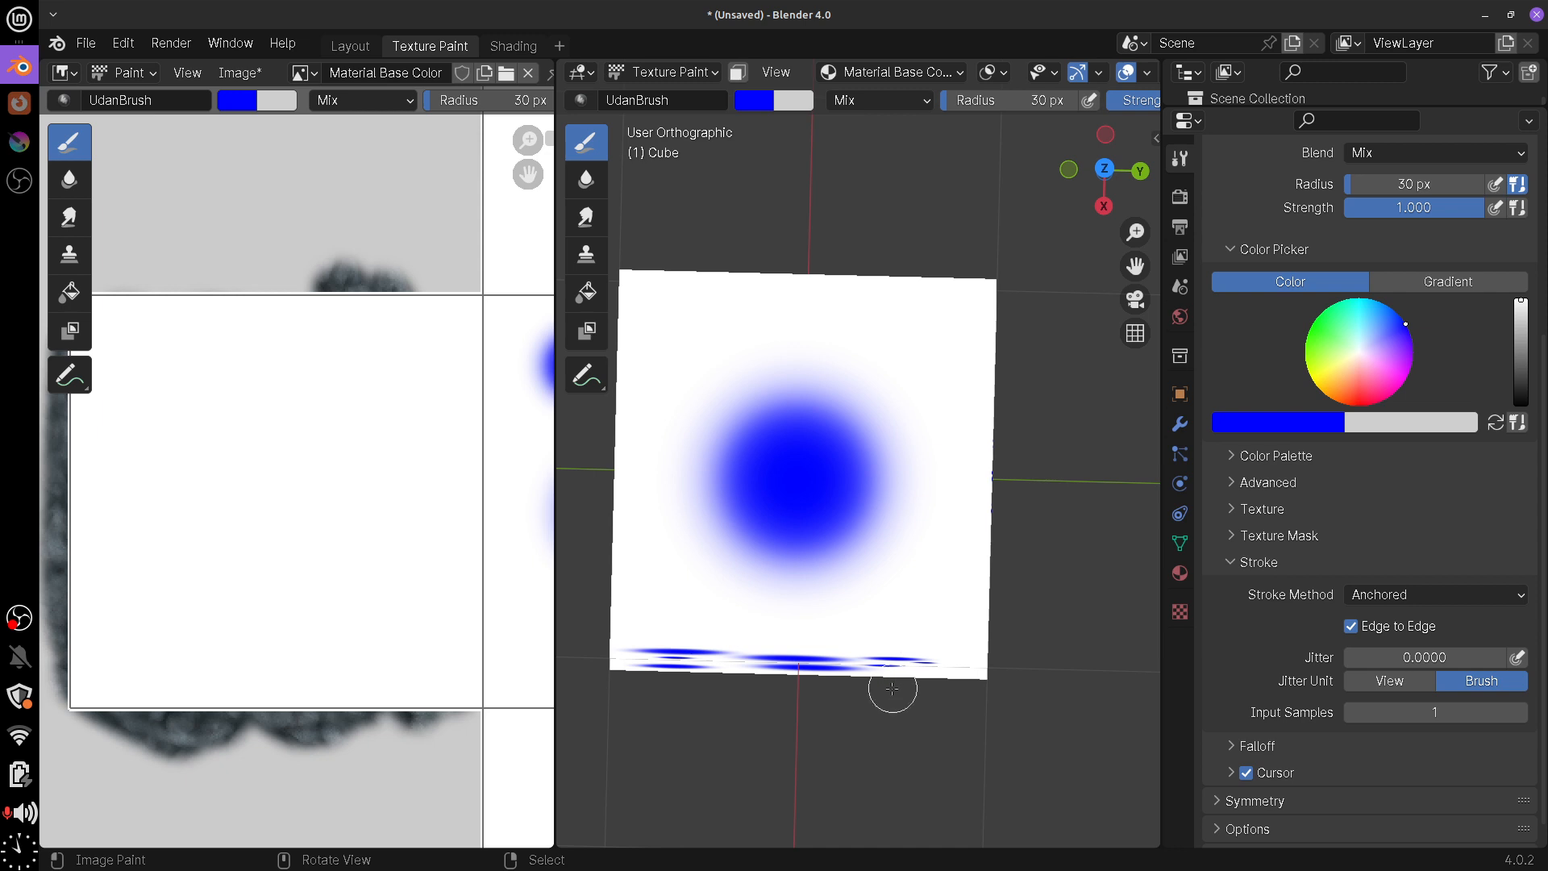
# Undo the large dot on the top face and paint an edge-to-edge blue dot spanning the face from corner to corner
pyautogui.moveTo(893, 689); pyautogui.dragTo(901, 628, button='middle')
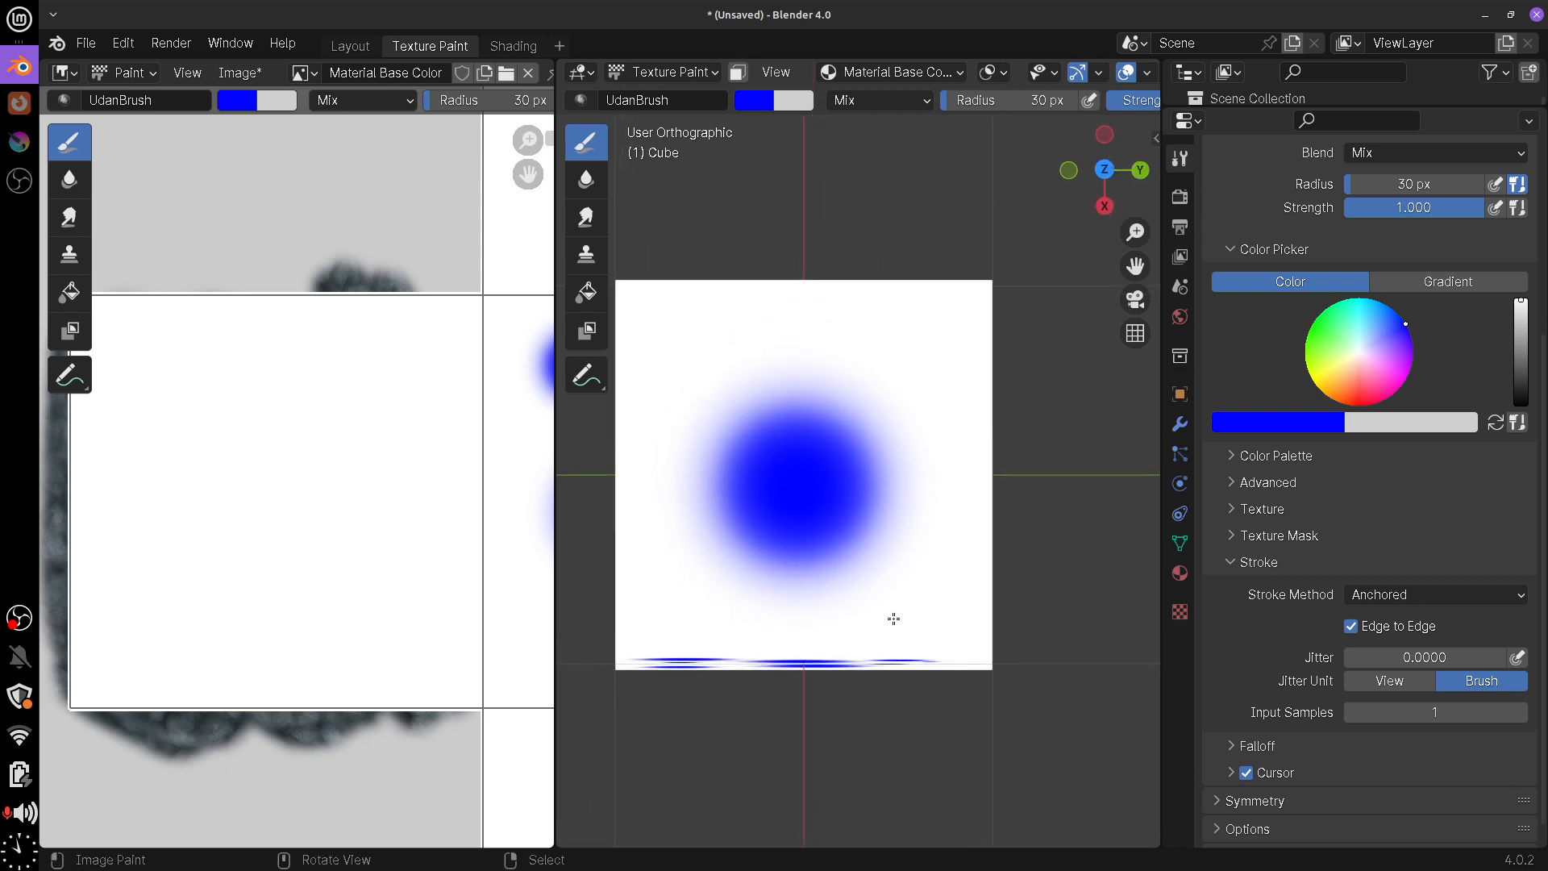
pyautogui.hotkey('ctrl', 'z')
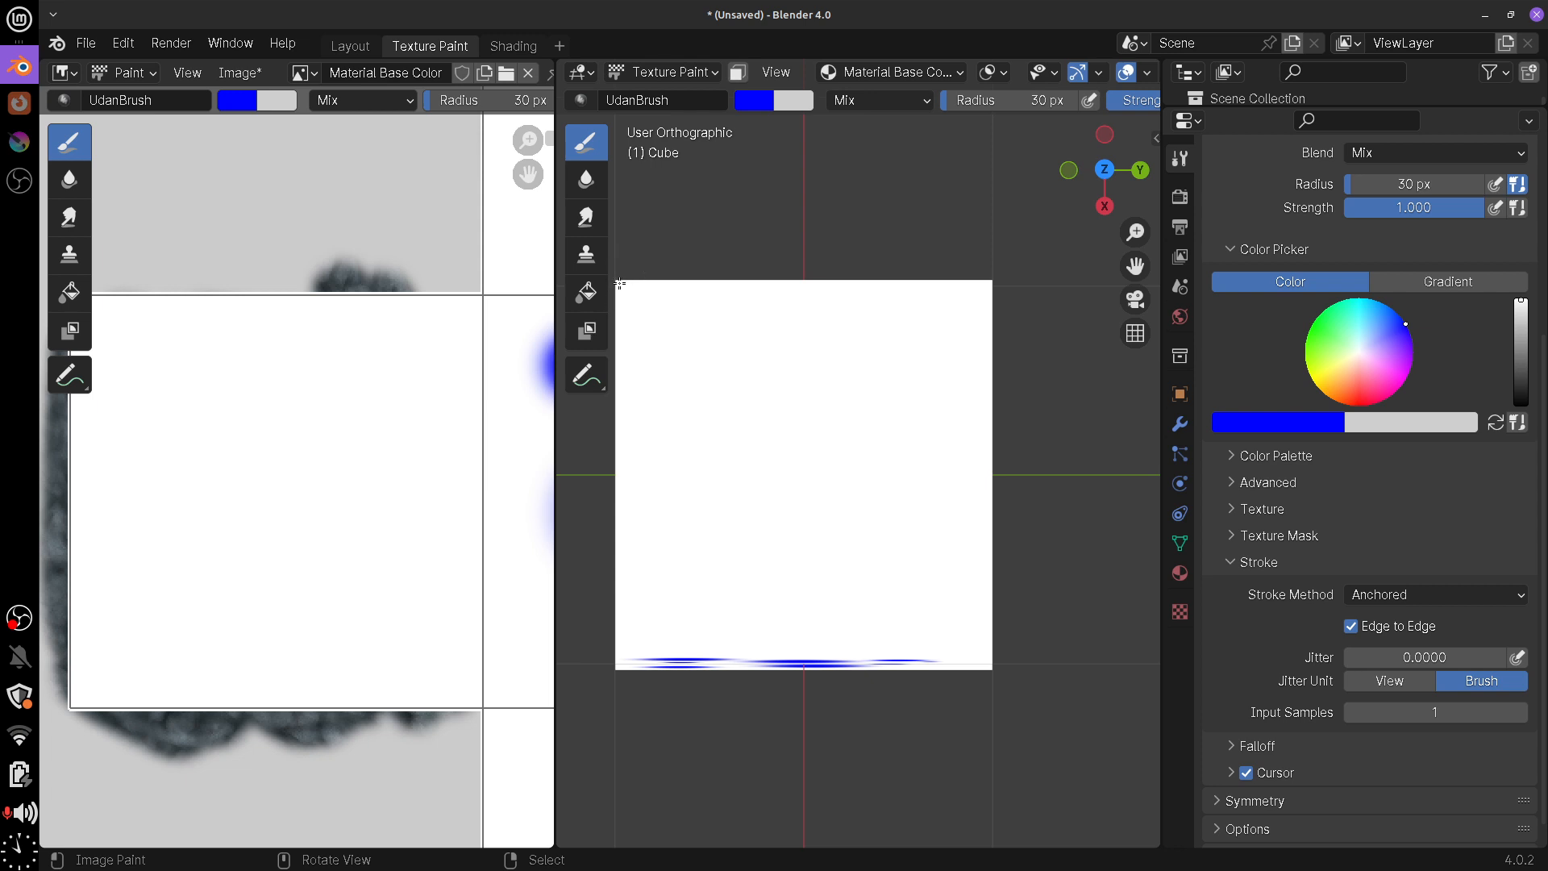
pyautogui.moveTo(619, 284)
pyautogui.mouseDown()
pyautogui.moveTo(1040, 706)
pyautogui.moveTo(991, 659)
pyautogui.mouseUp()
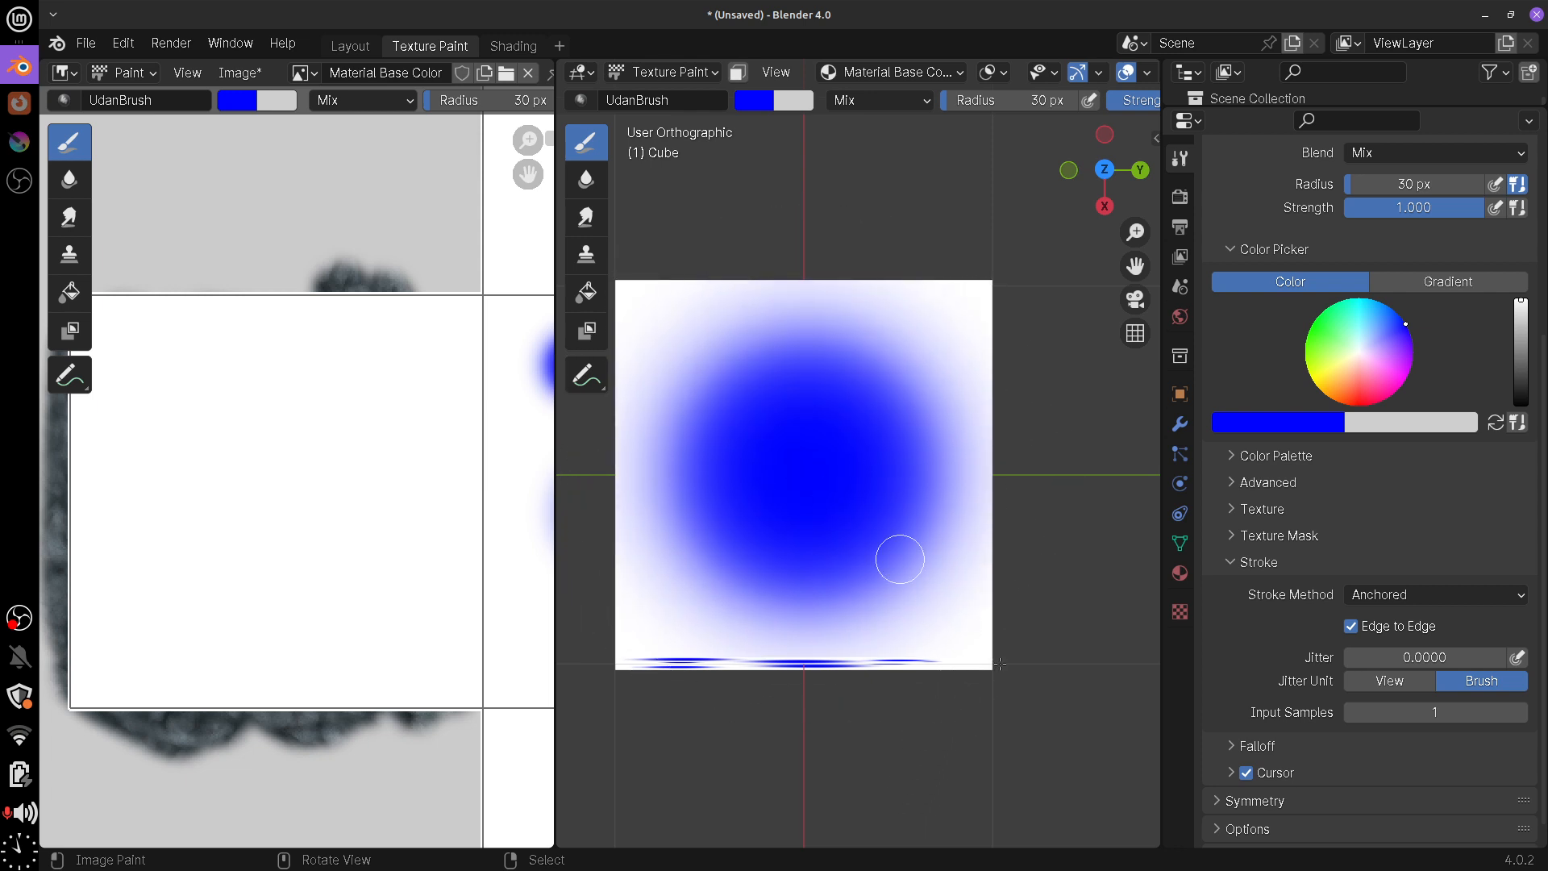
# Fill the whole cube with white using the Fill tool, and return to the Draw brush
pyautogui.moveTo(777, 812)
pyautogui.mouseDown(button='middle')
pyautogui.moveTo(1008, 536)
pyautogui.moveTo(984, 516)
pyautogui.mouseUp(button='middle')
pyautogui.click(595, 303)
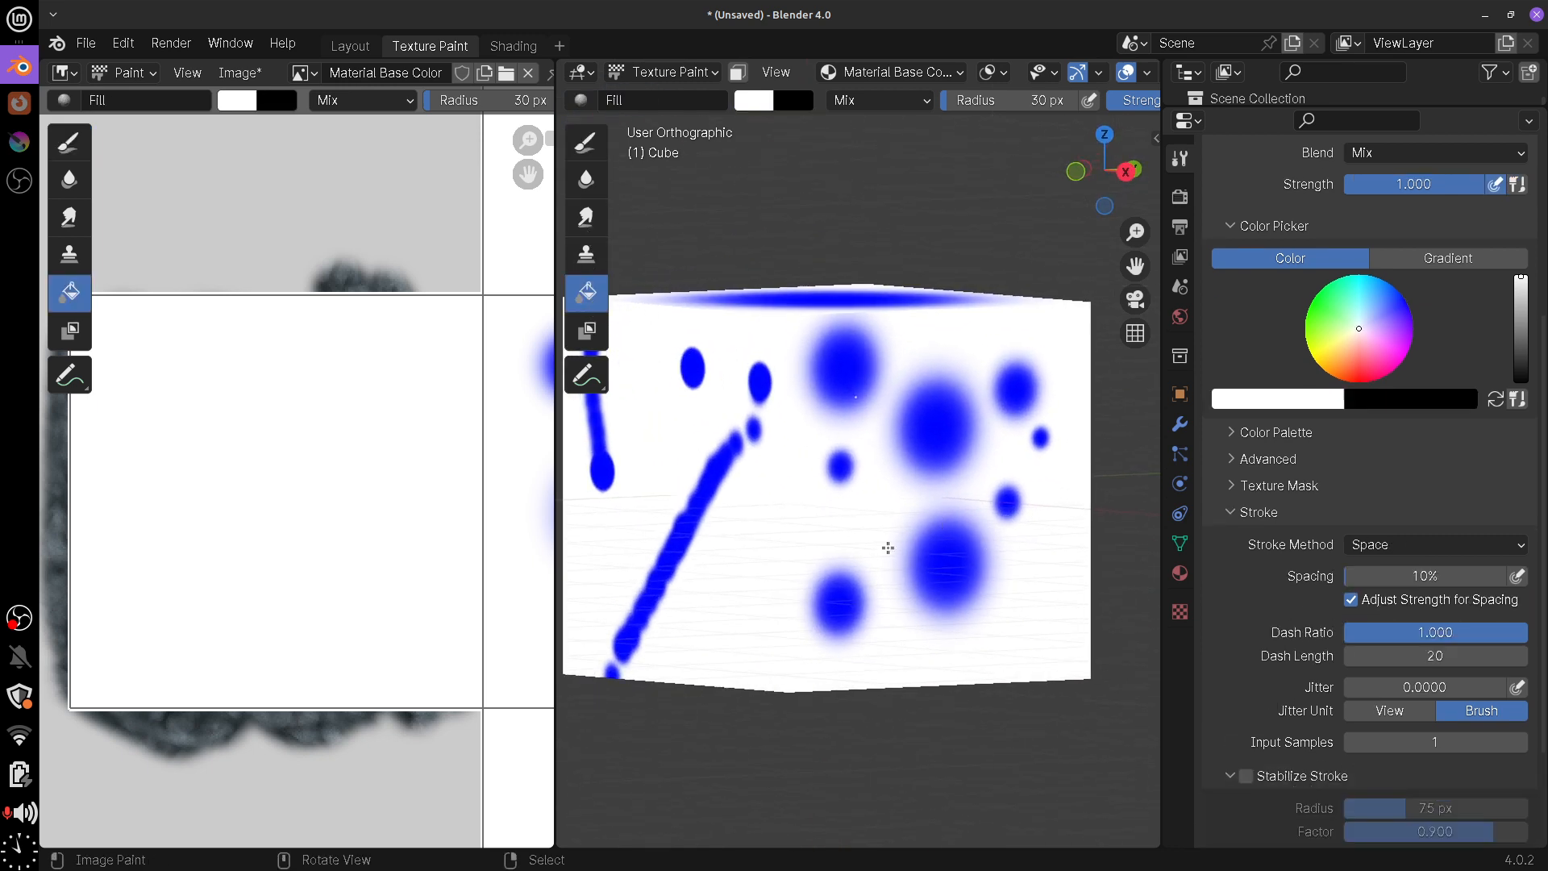
pyautogui.click(887, 680)
pyautogui.moveTo(888, 680)
pyautogui.mouseDown(button='middle')
pyautogui.moveTo(819, 535)
pyautogui.moveTo(627, 368)
pyautogui.moveTo(863, 642)
pyautogui.moveTo(922, 630)
pyautogui.mouseUp(button='middle')
pyautogui.click(586, 142)
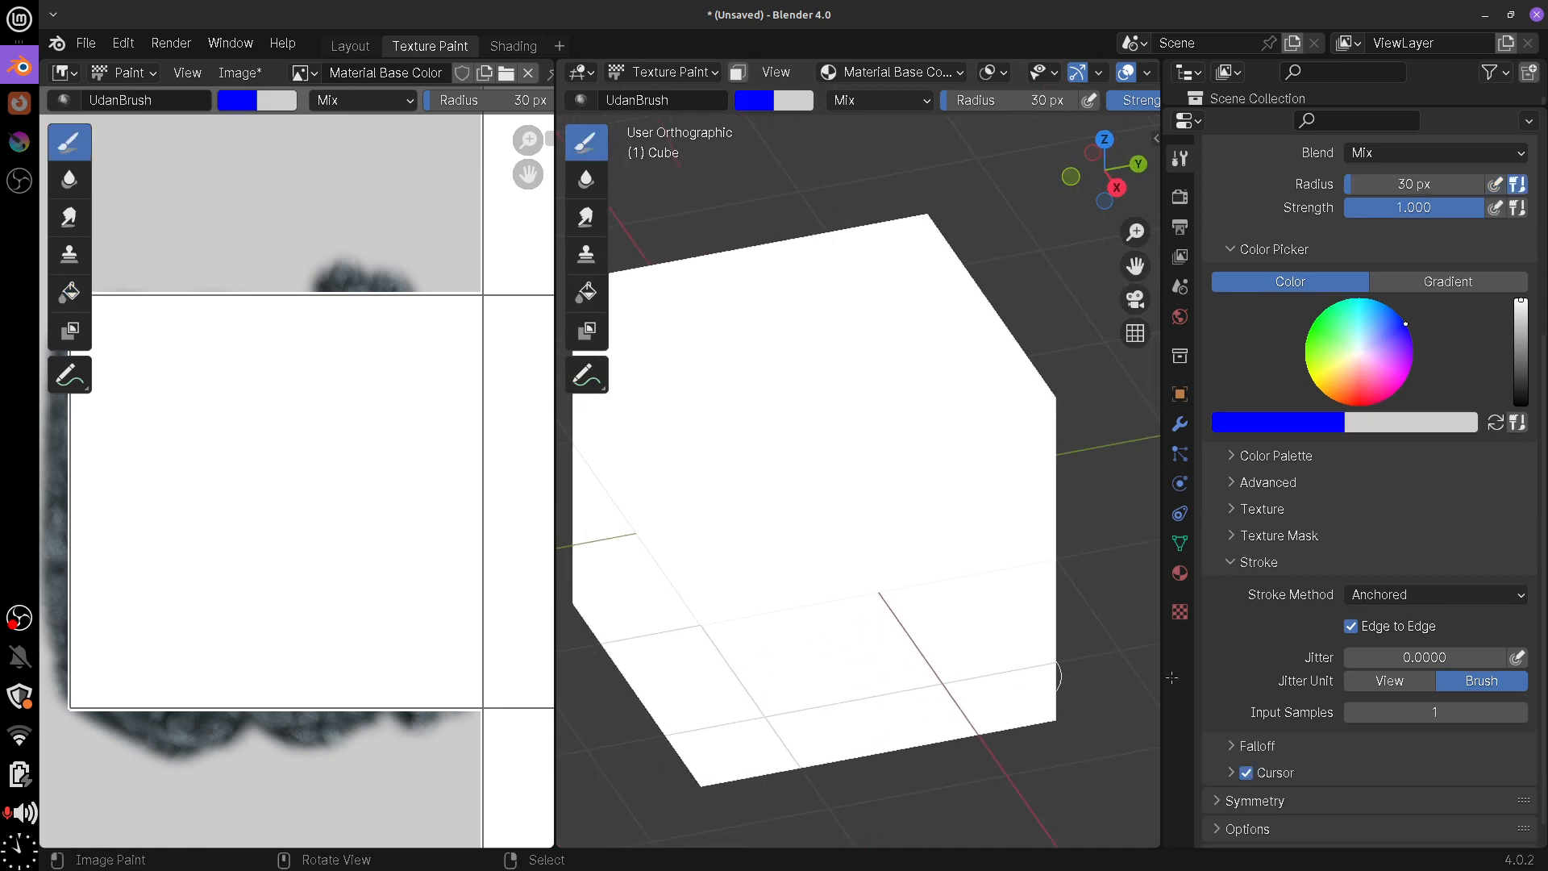
# Set the Stroke Method to Line and paint a horizontal and a vertical blue line crossing on the front face
pyautogui.click(1415, 599)
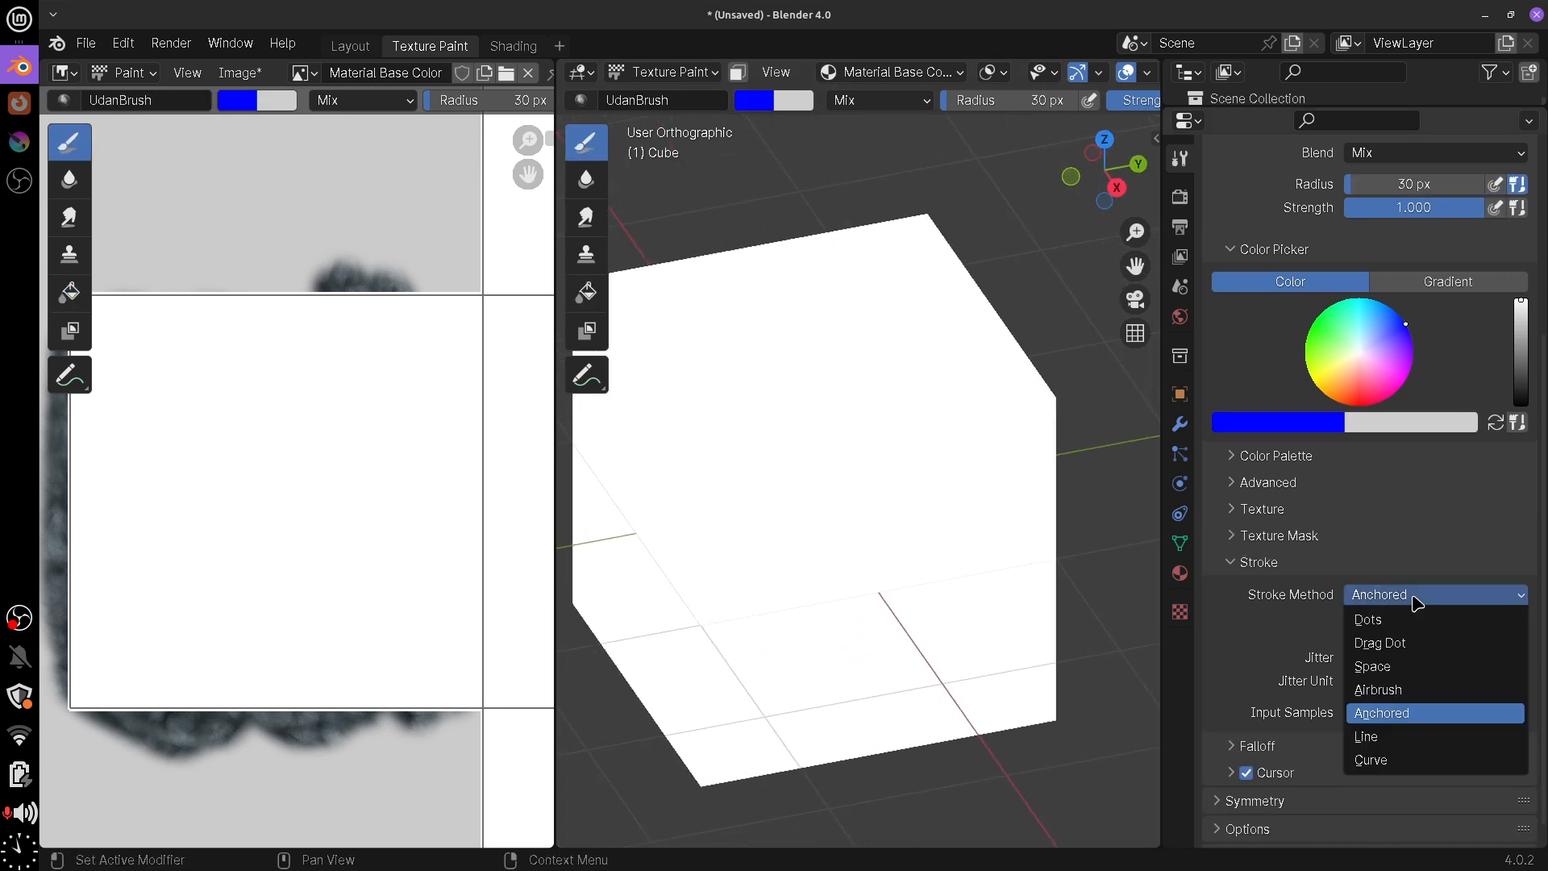
pyautogui.click(1362, 736)
pyautogui.moveTo(881, 604); pyautogui.dragTo(982, 566, button='middle')
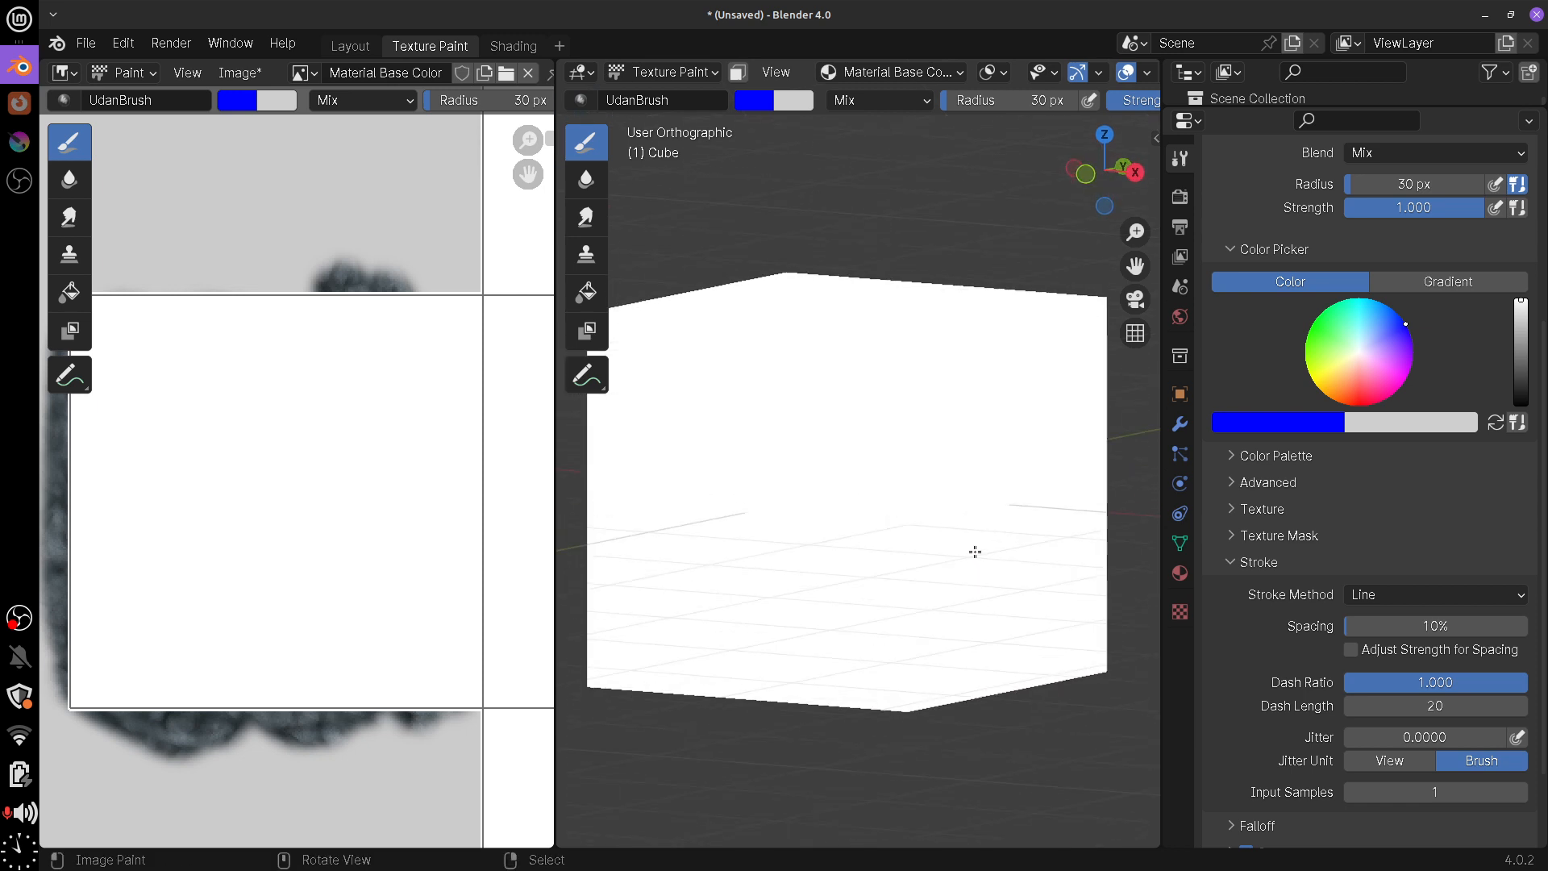
pyautogui.press('KP_1')
pyautogui.moveTo(705, 459); pyautogui.dragTo(1070, 459)
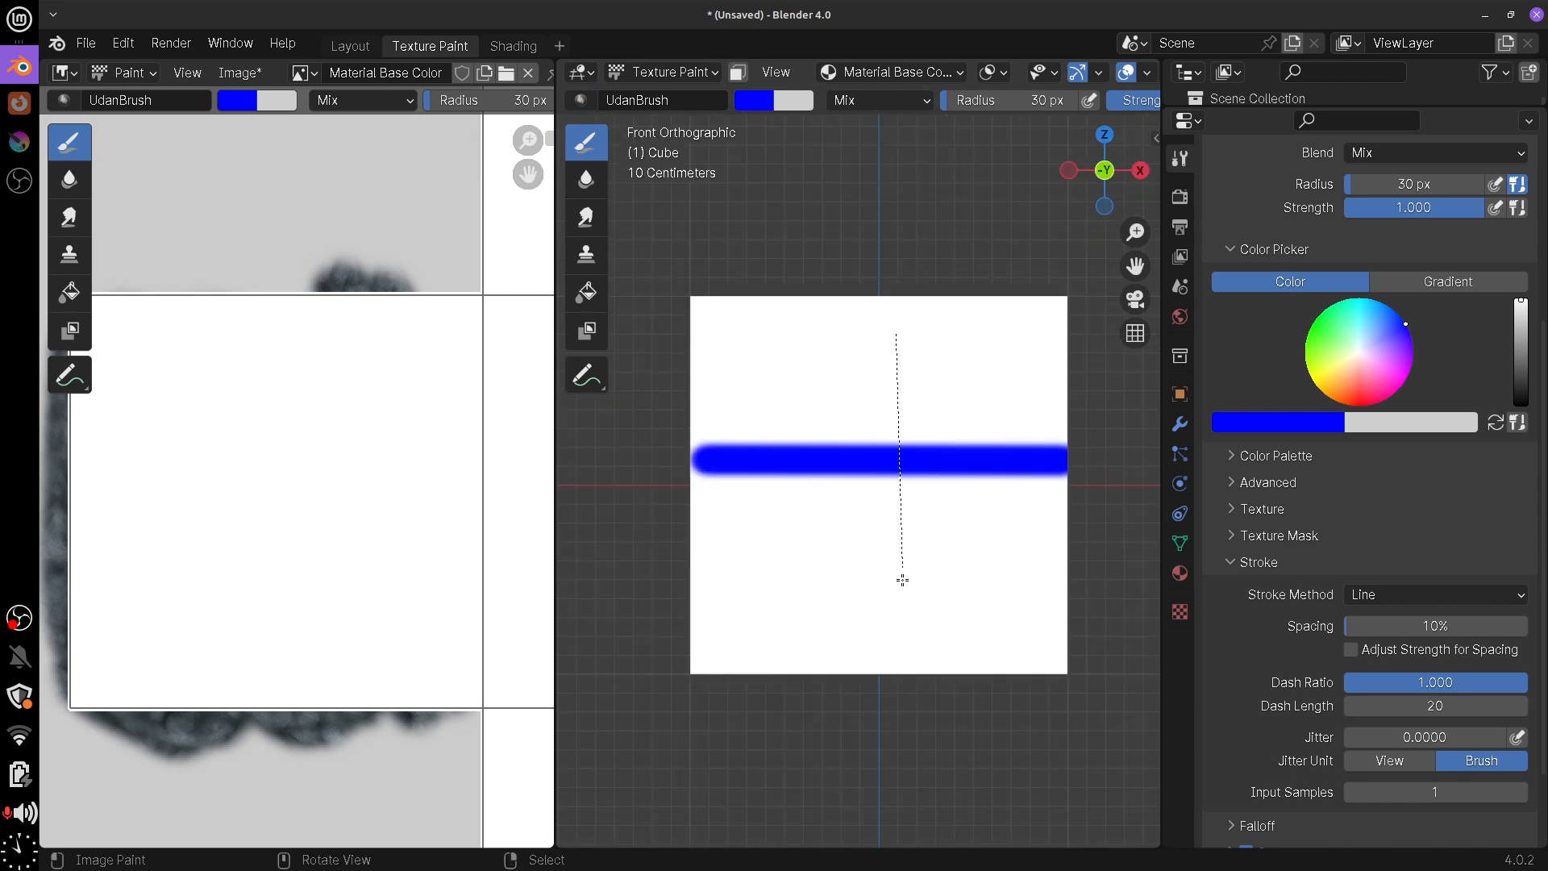
pyautogui.moveTo(901, 580); pyautogui.dragTo(899, 592)
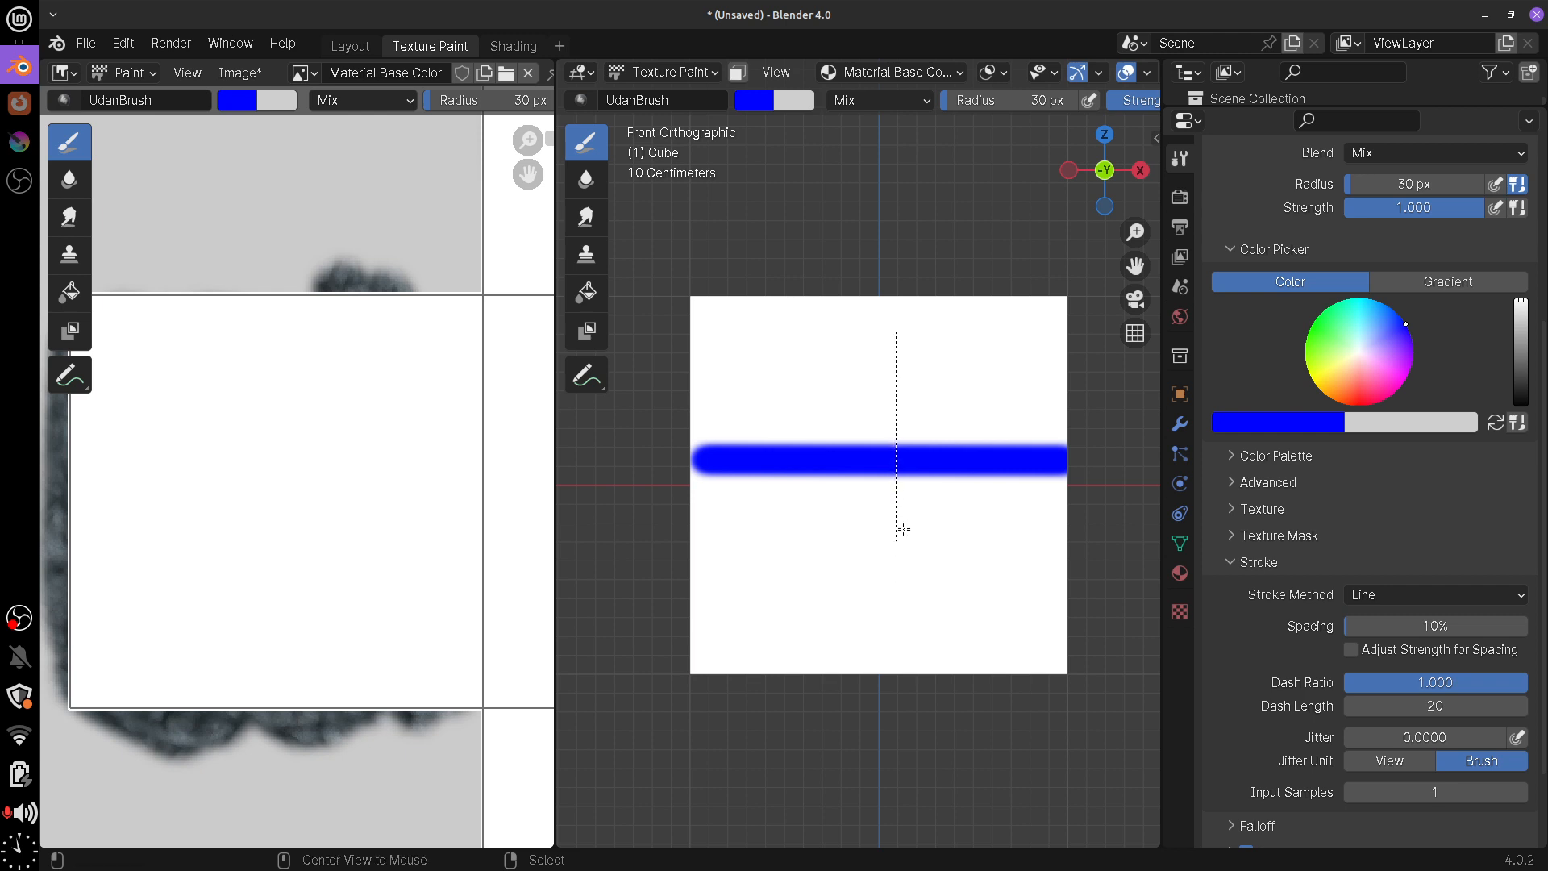
pyautogui.moveTo(903, 529); pyautogui.dragTo(896, 638)
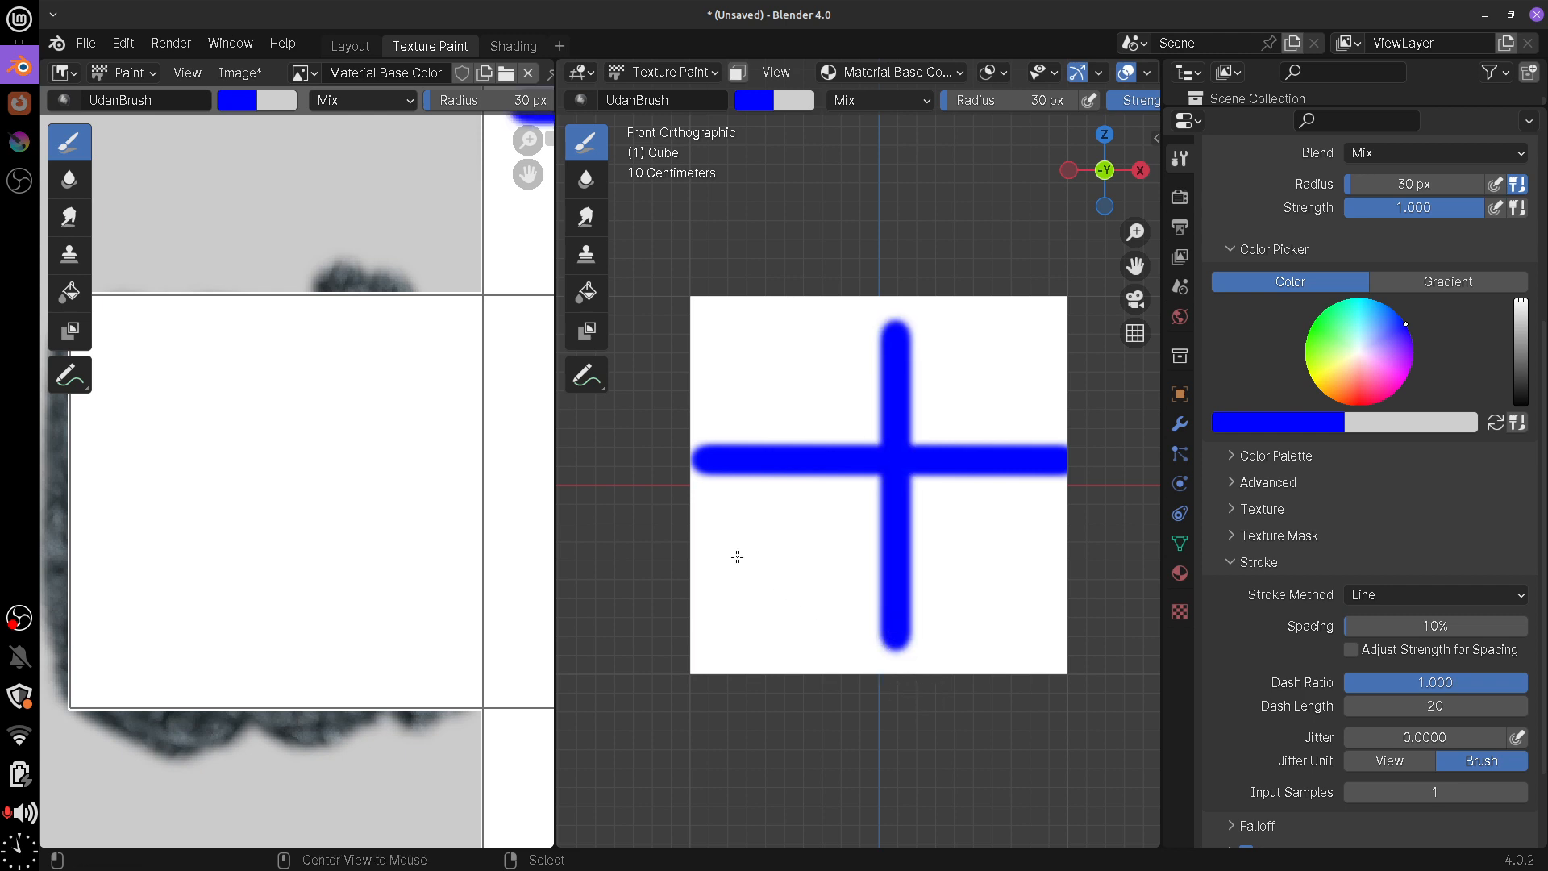
# Paint eight more straight blue lines across the front face, four slanted and four nearly vertical
pyautogui.moveTo(737, 556)
pyautogui.mouseDown()
pyautogui.moveTo(1026, 546)
pyautogui.moveTo(998, 344)
pyautogui.moveTo(1019, 511)
pyautogui.moveTo(1002, 684)
pyautogui.moveTo(994, 337)
pyautogui.moveTo(1002, 722)
pyautogui.moveTo(984, 406)
pyautogui.mouseUp()
pyautogui.moveTo(901, 479); pyautogui.dragTo(999, 394)
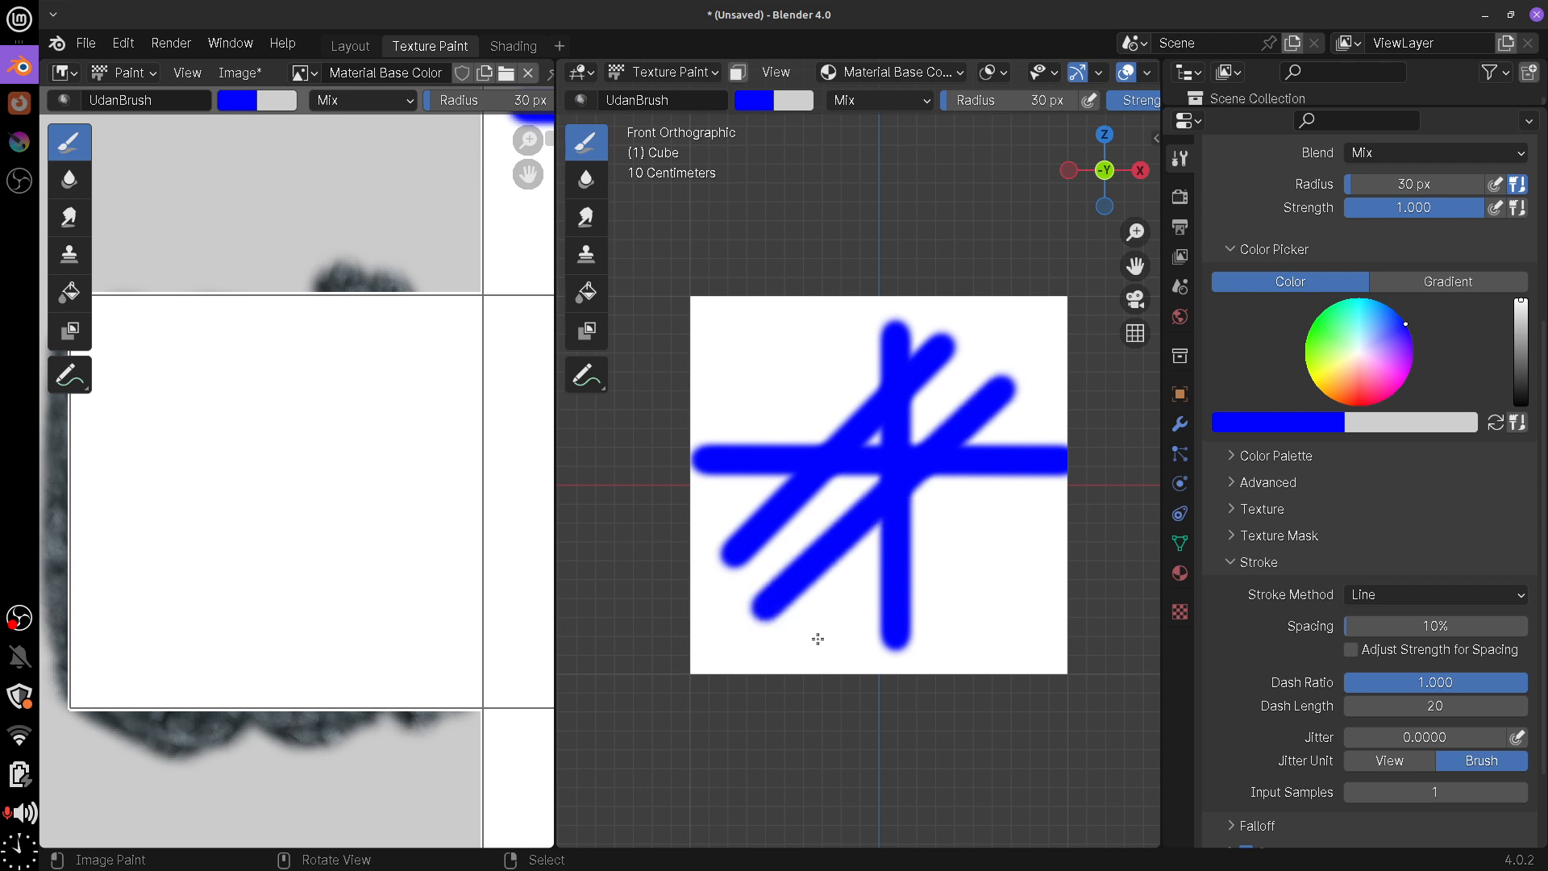
pyautogui.moveTo(815, 636); pyautogui.dragTo(1001, 561)
pyautogui.moveTo(941, 650); pyautogui.dragTo(1032, 628)
pyautogui.moveTo(786, 359); pyautogui.dragTo(774, 555)
pyautogui.moveTo(891, 345); pyautogui.dragTo(863, 595)
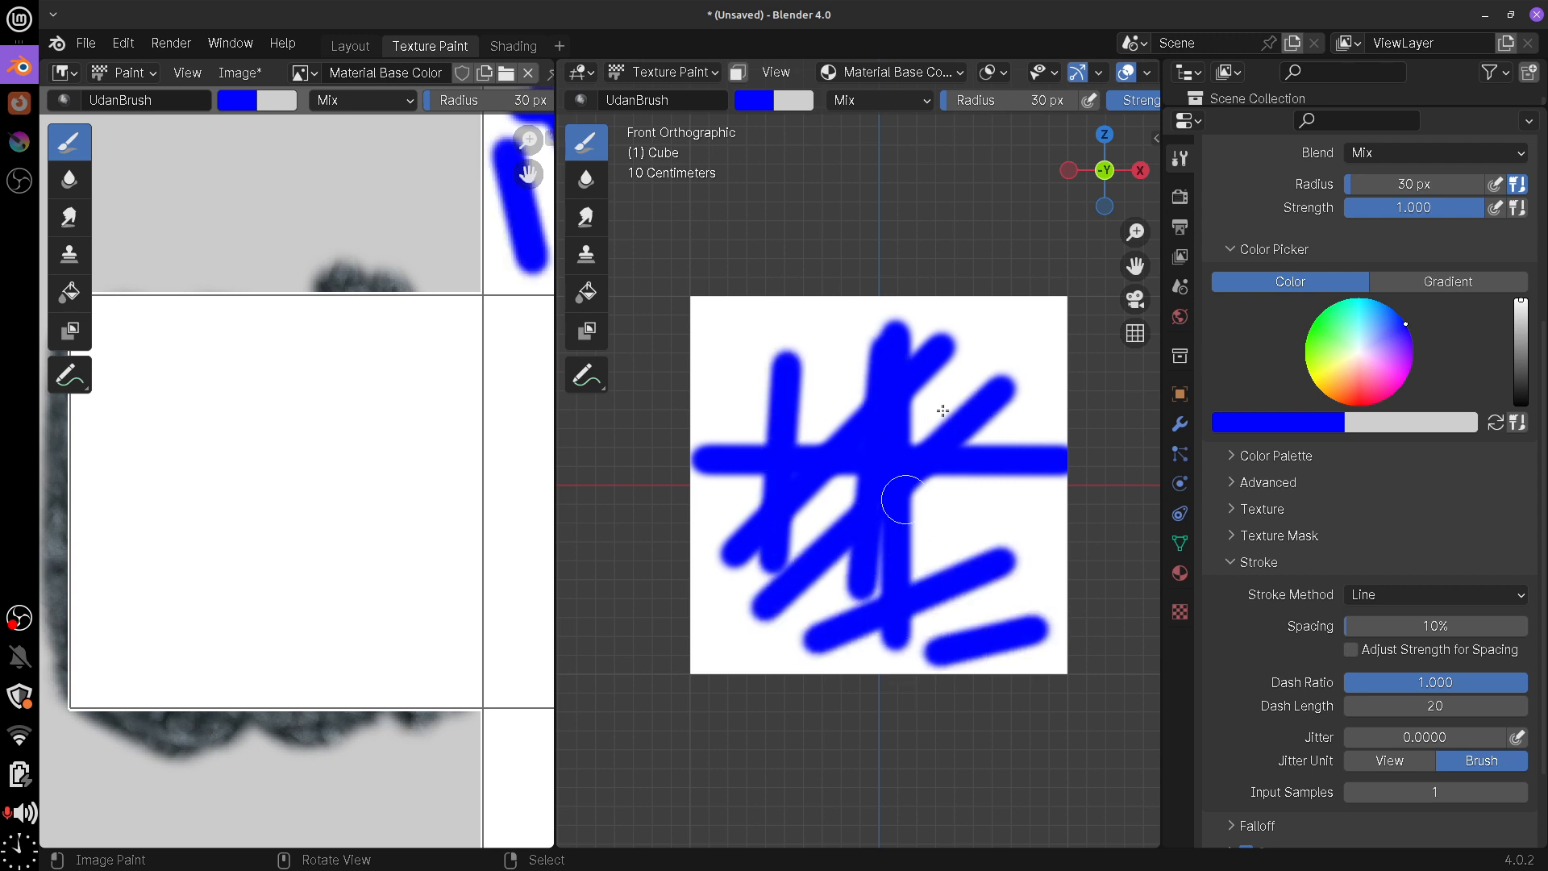
pyautogui.moveTo(951, 355); pyautogui.dragTo(935, 574)
pyautogui.moveTo(997, 385); pyautogui.dragTo(990, 624)
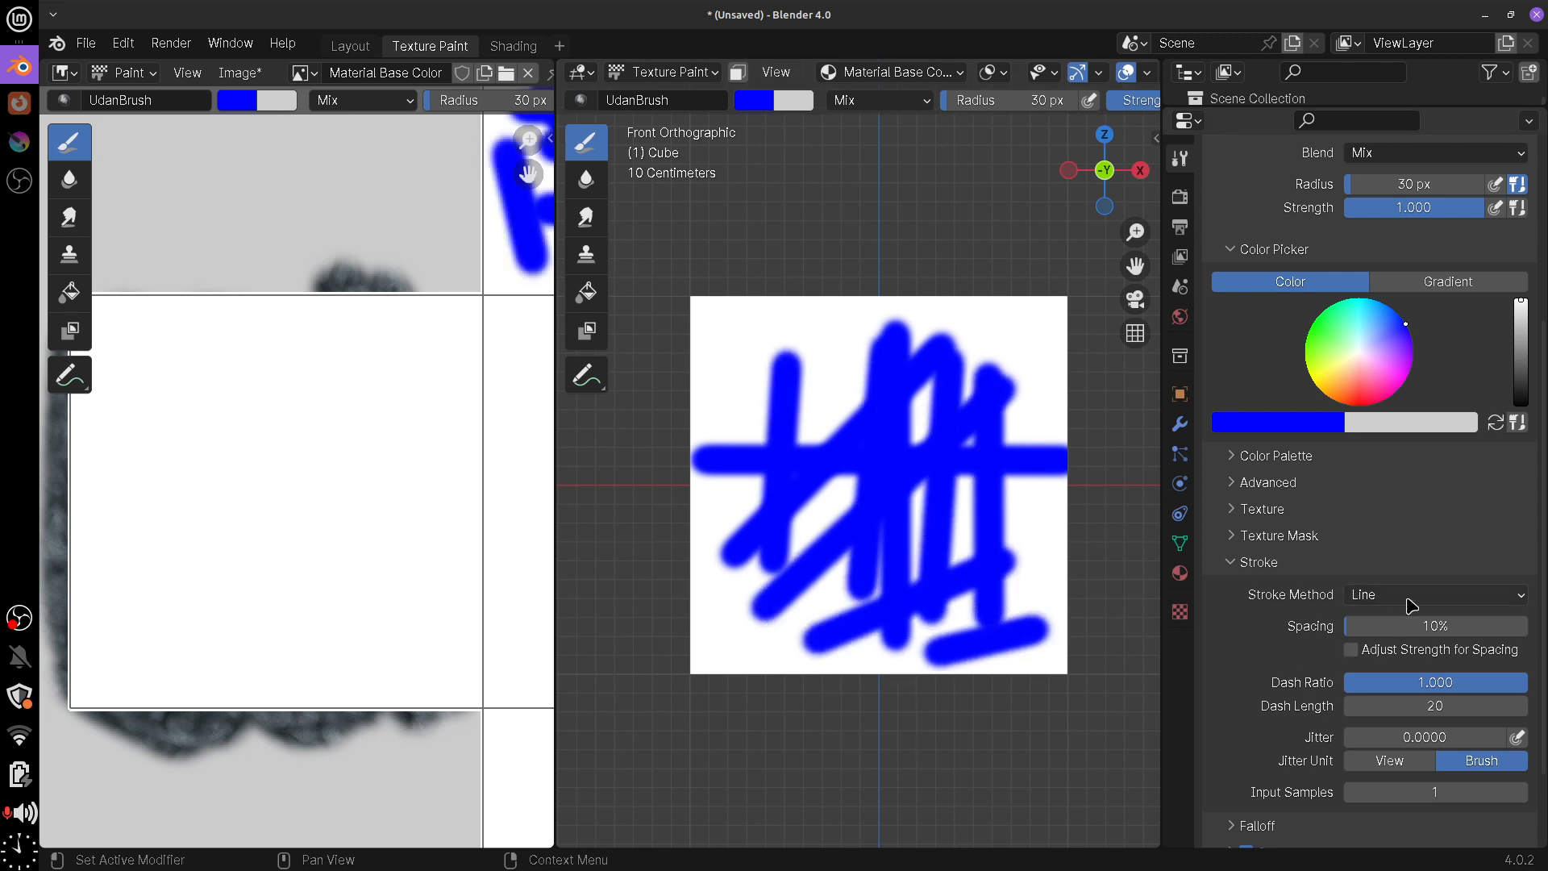
# Set the Stroke Method to Curve and lay out an arched paint curve on the blank back face, adjusting its upper point and handles
pyautogui.moveTo(845, 574); pyautogui.dragTo(984, 573, button='middle')
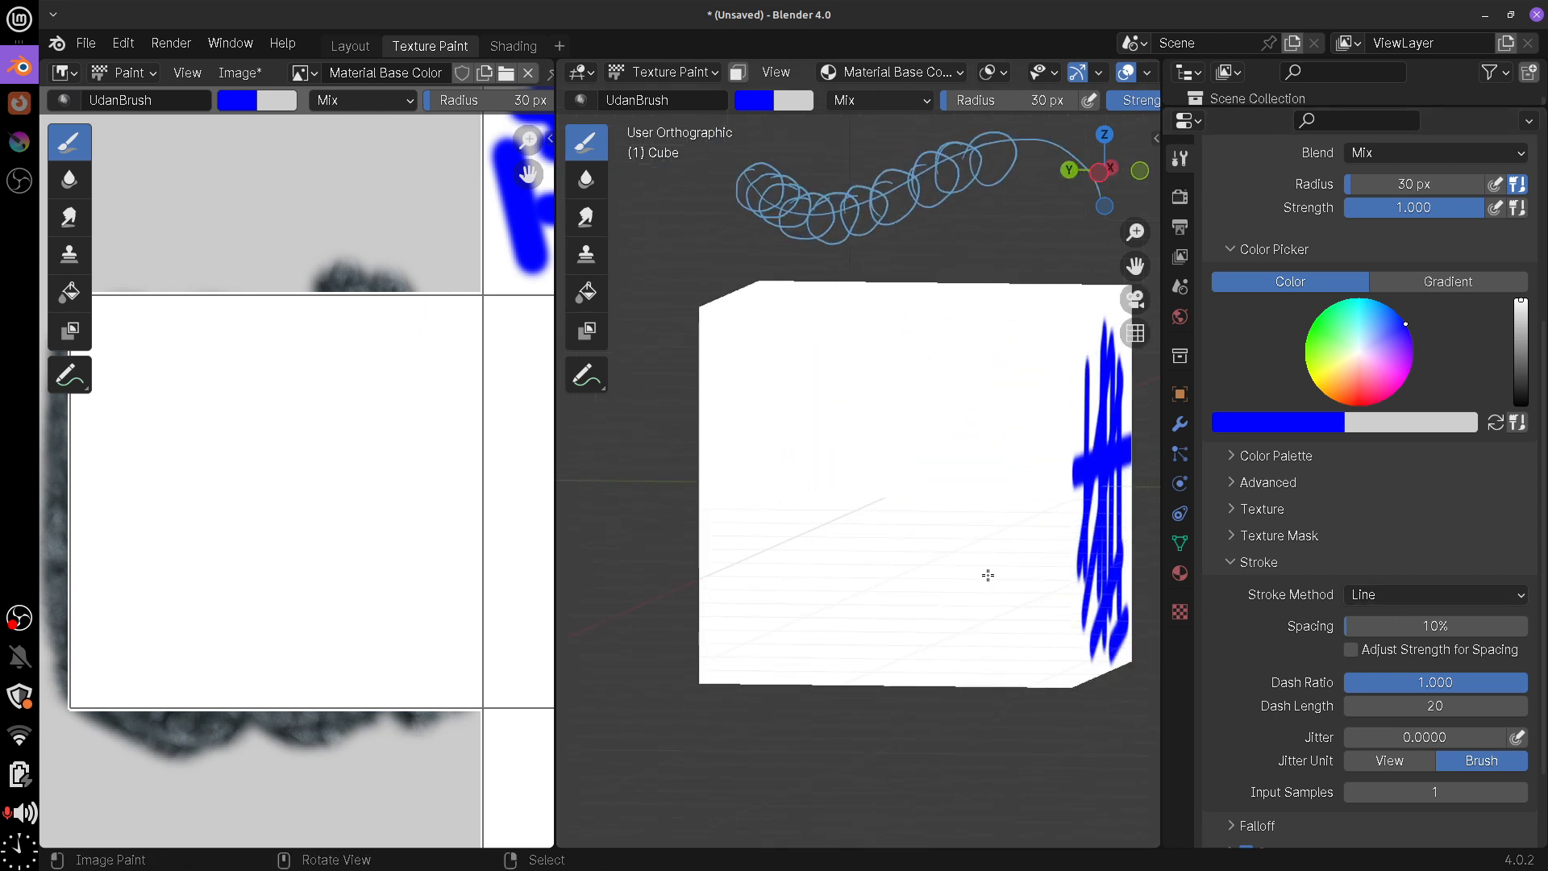
pyautogui.press('KP_1')
pyautogui.press('ctrl+KP_1')
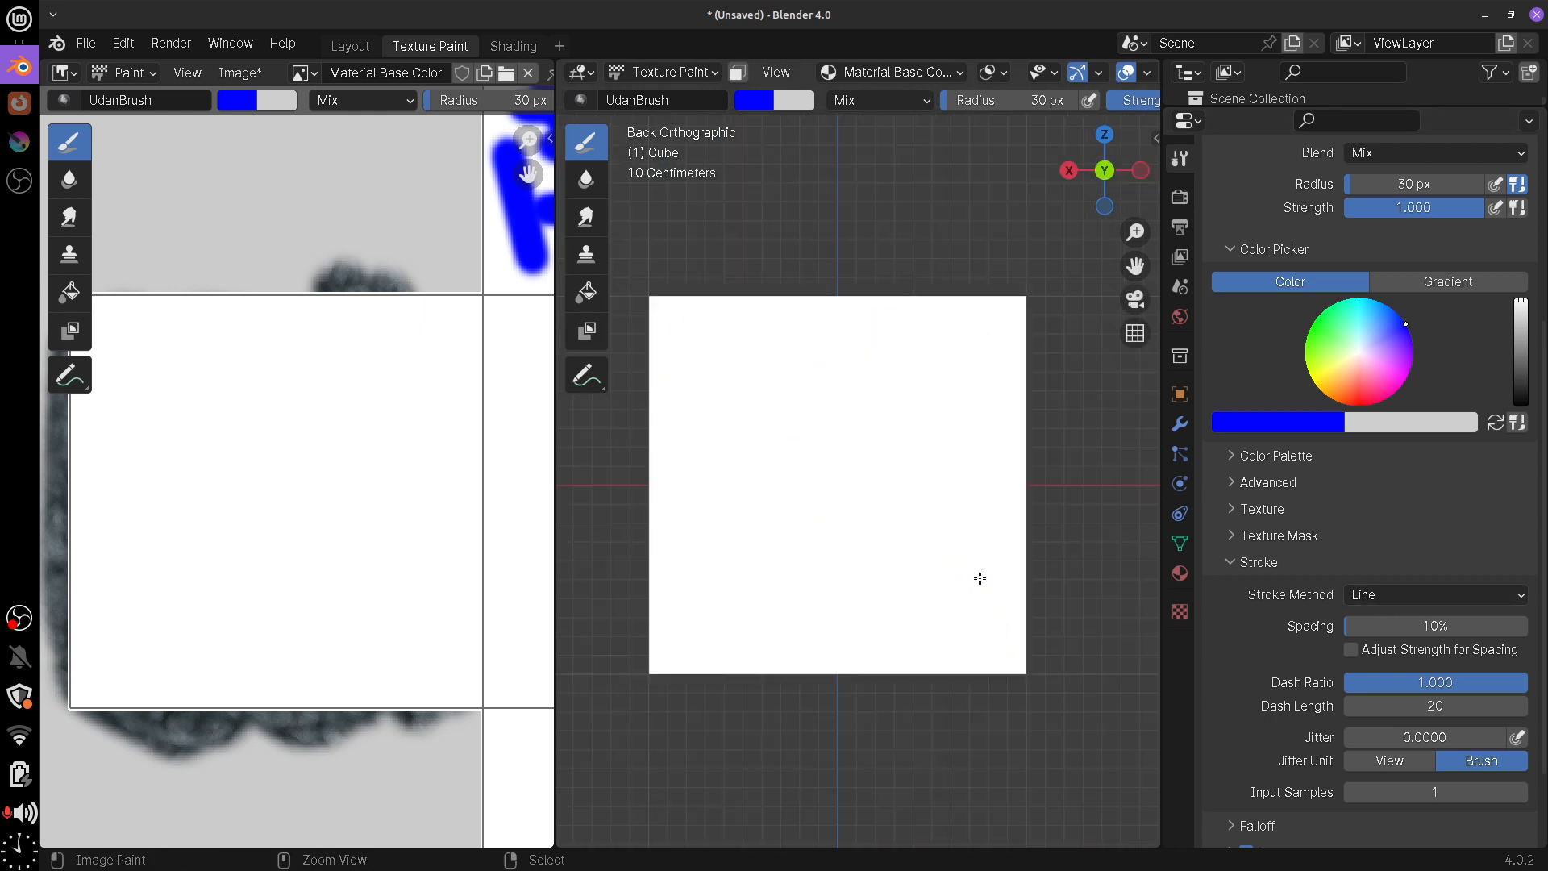
pyautogui.click(1366, 594)
pyautogui.click(1413, 768)
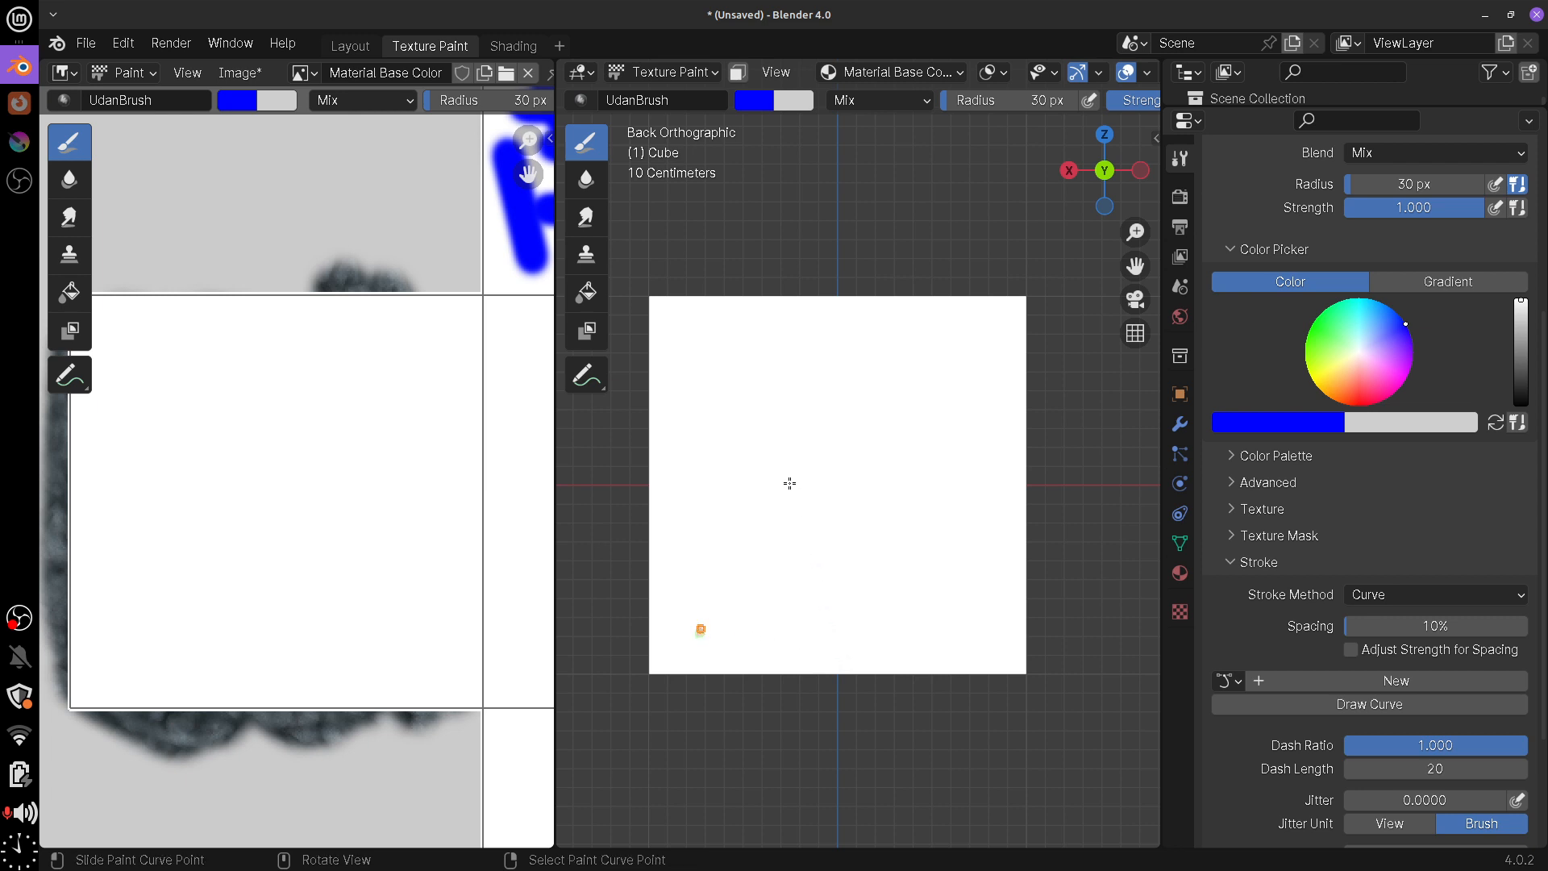
pyautogui.moveTo(834, 395)
pyautogui.keyDown('ctrl'); pyautogui.mouseDown()
pyautogui.moveTo(966, 395)
pyautogui.moveTo(959, 447)
pyautogui.moveTo(915, 334)
pyautogui.mouseUp(); pyautogui.keyUp('ctrl')
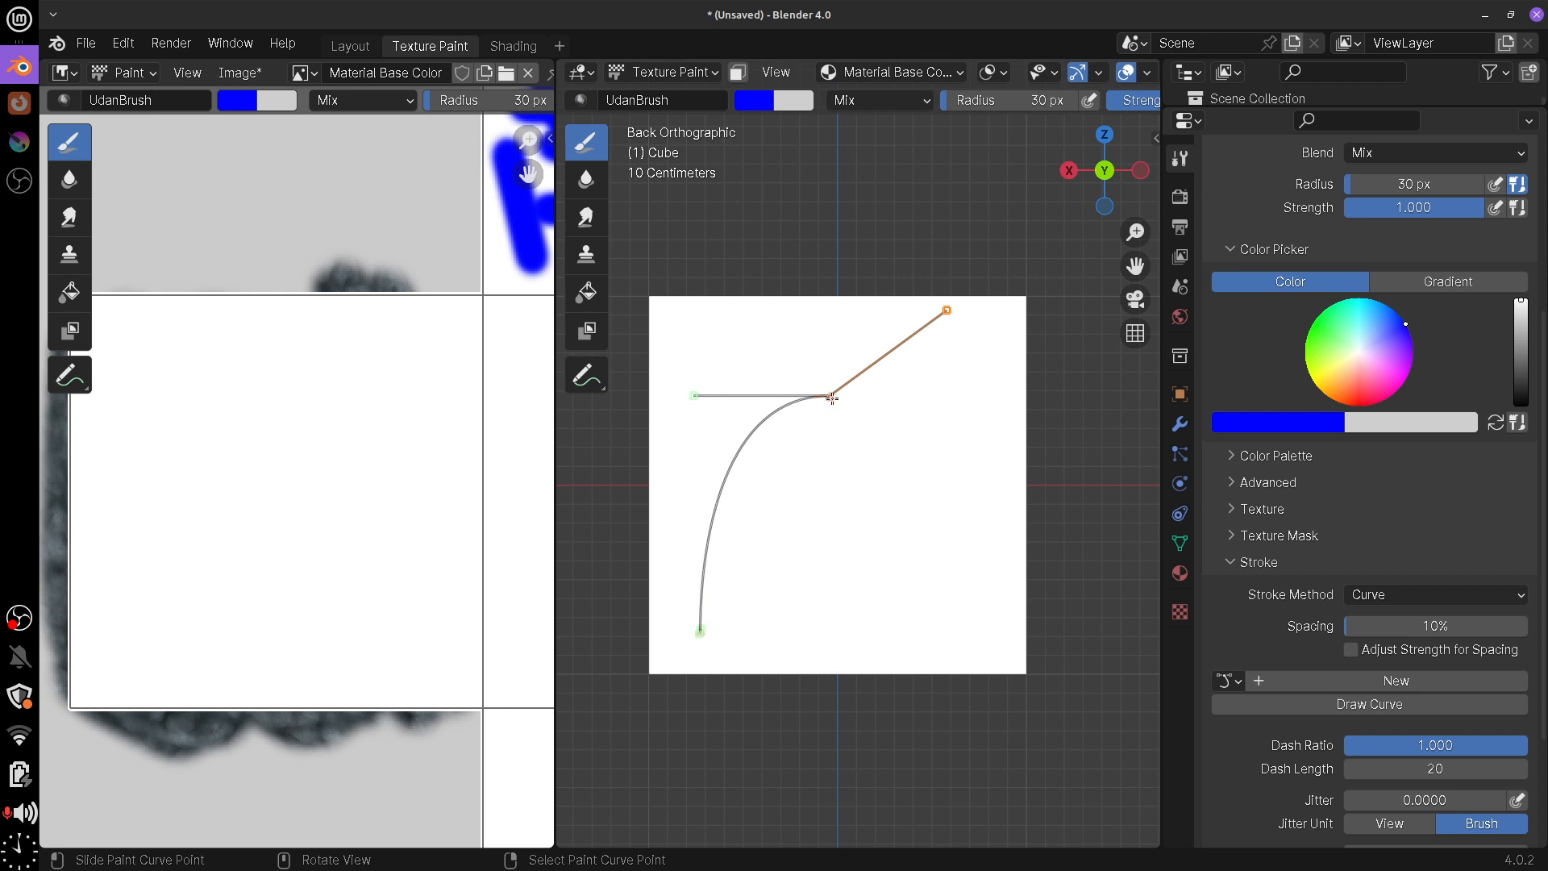
pyautogui.moveTo(832, 398); pyautogui.dragTo(831, 415)
pyautogui.moveTo(694, 413)
pyautogui.mouseDown()
pyautogui.moveTo(666, 483)
pyautogui.moveTo(680, 427)
pyautogui.mouseUp()
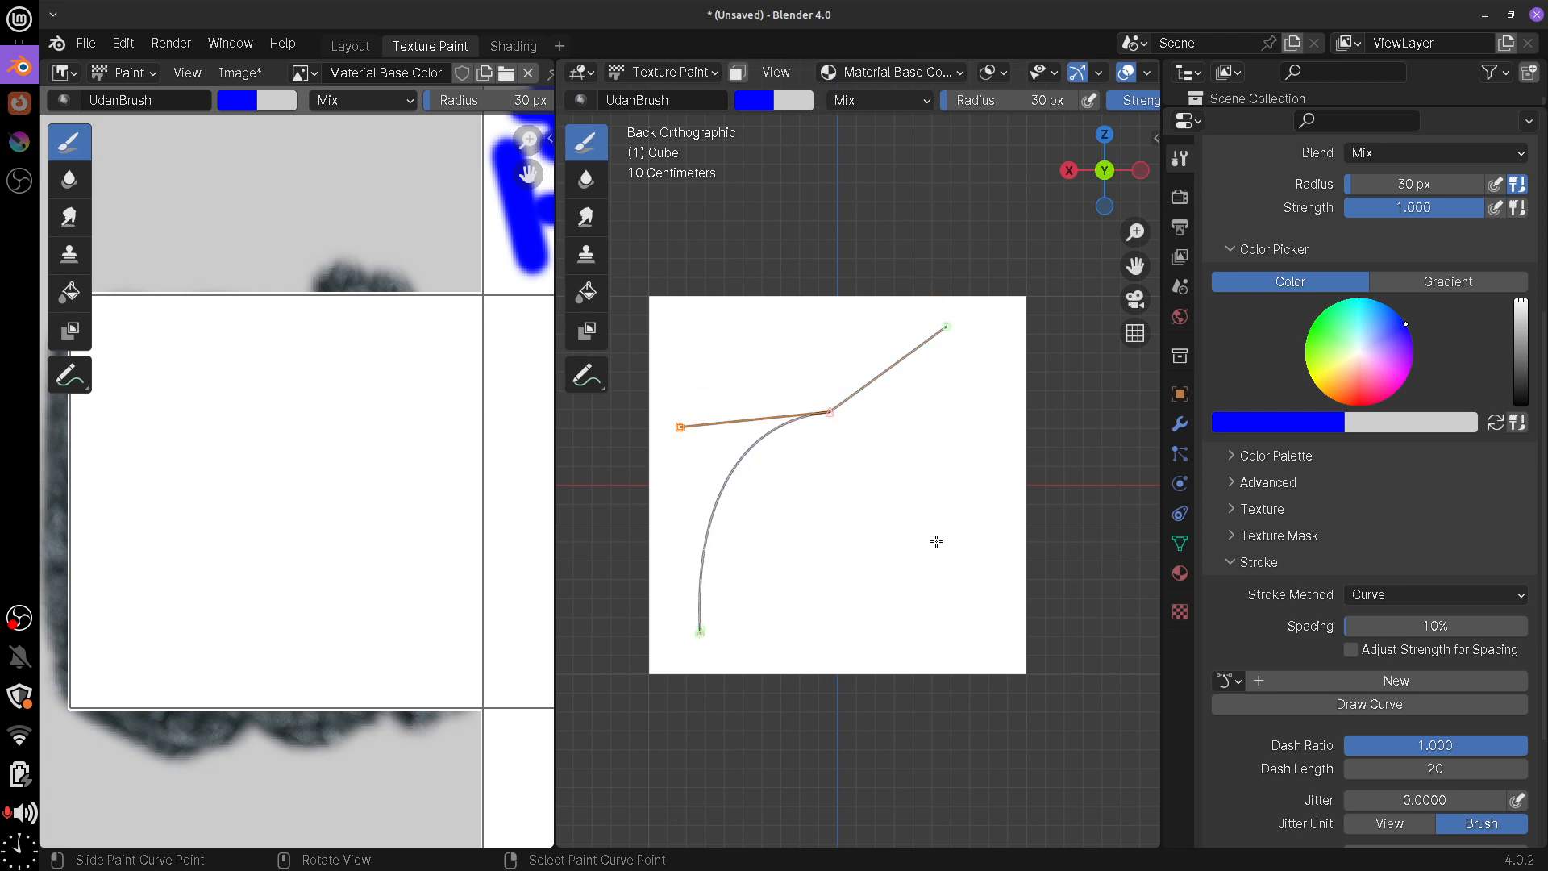
pyautogui.click(833, 410)
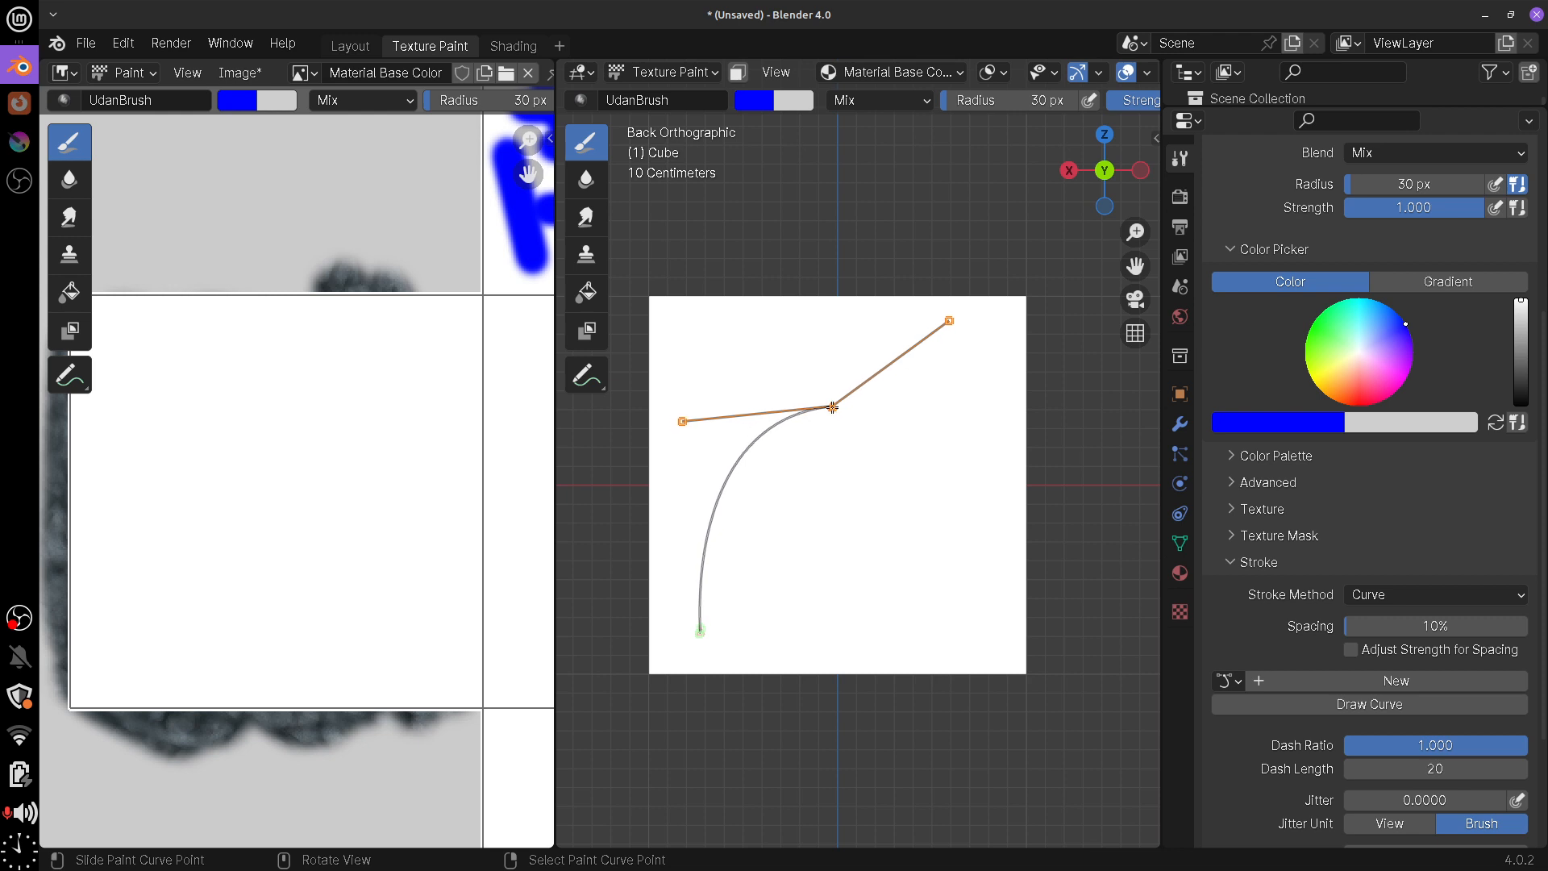
# Extend the paint curve with a point near the face's lower corner, shape its handles and paint the stroke along it
pyautogui.keyDown('ctrl'); pyautogui.click(969, 614); pyautogui.keyUp('ctrl')
pyautogui.moveTo(969, 615)
pyautogui.mouseDown()
pyautogui.moveTo(933, 612)
pyautogui.moveTo(991, 581)
pyautogui.moveTo(953, 326)
pyautogui.moveTo(871, 564)
pyautogui.moveTo(791, 610)
pyautogui.mouseUp()
pyautogui.moveTo(991, 433); pyautogui.dragTo(969, 449)
pyautogui.press('Return')
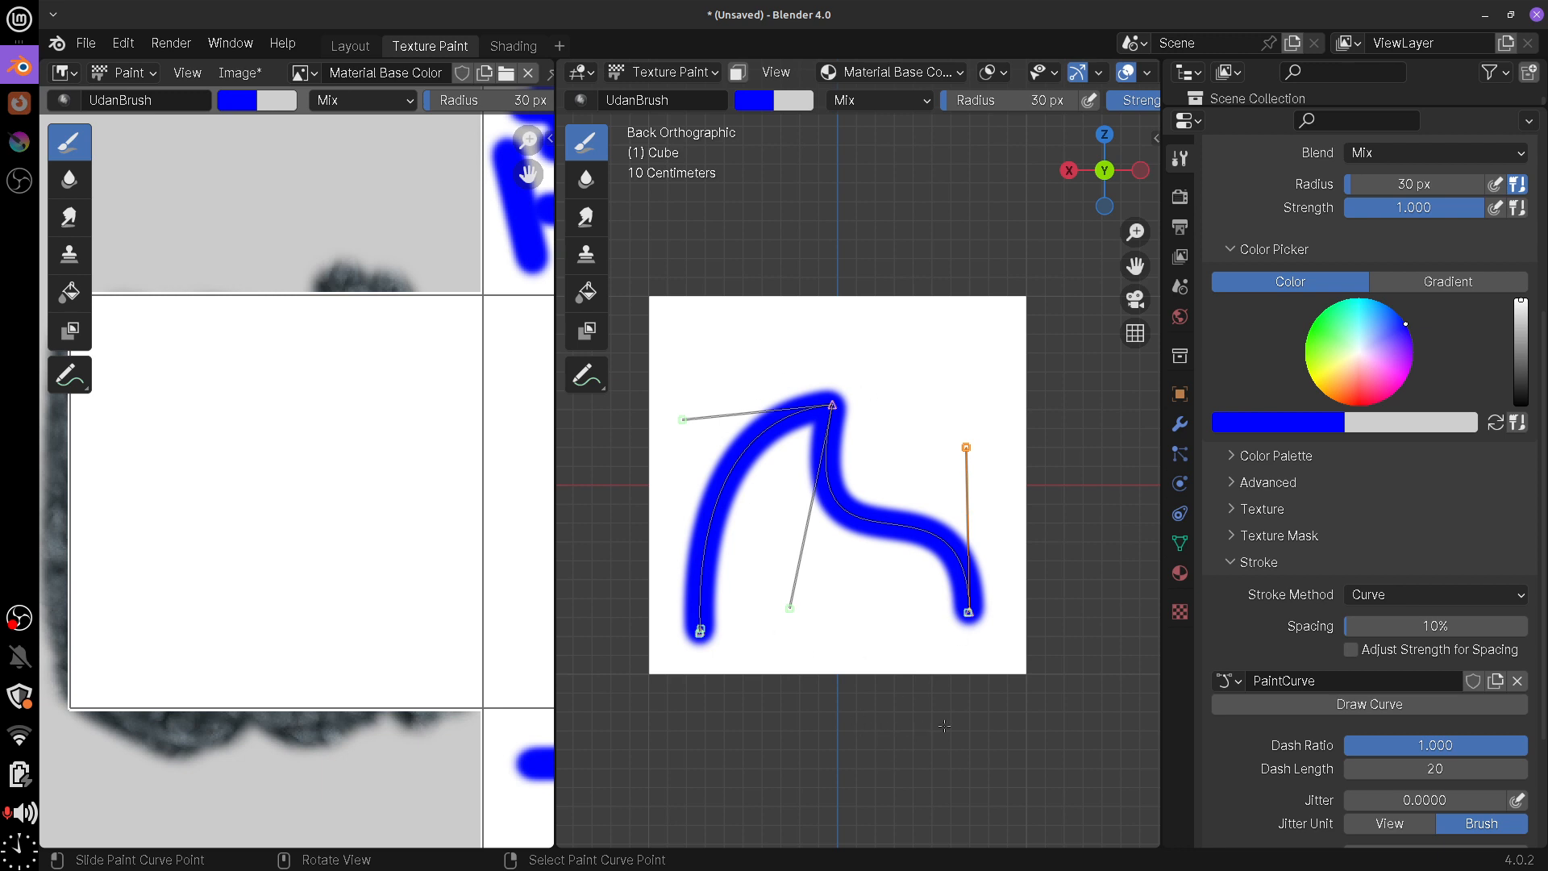
# Rename the paint curve to UdanCurve and enable its fake user
pyautogui.moveTo(944, 726); pyautogui.dragTo(875, 708, button='middle')
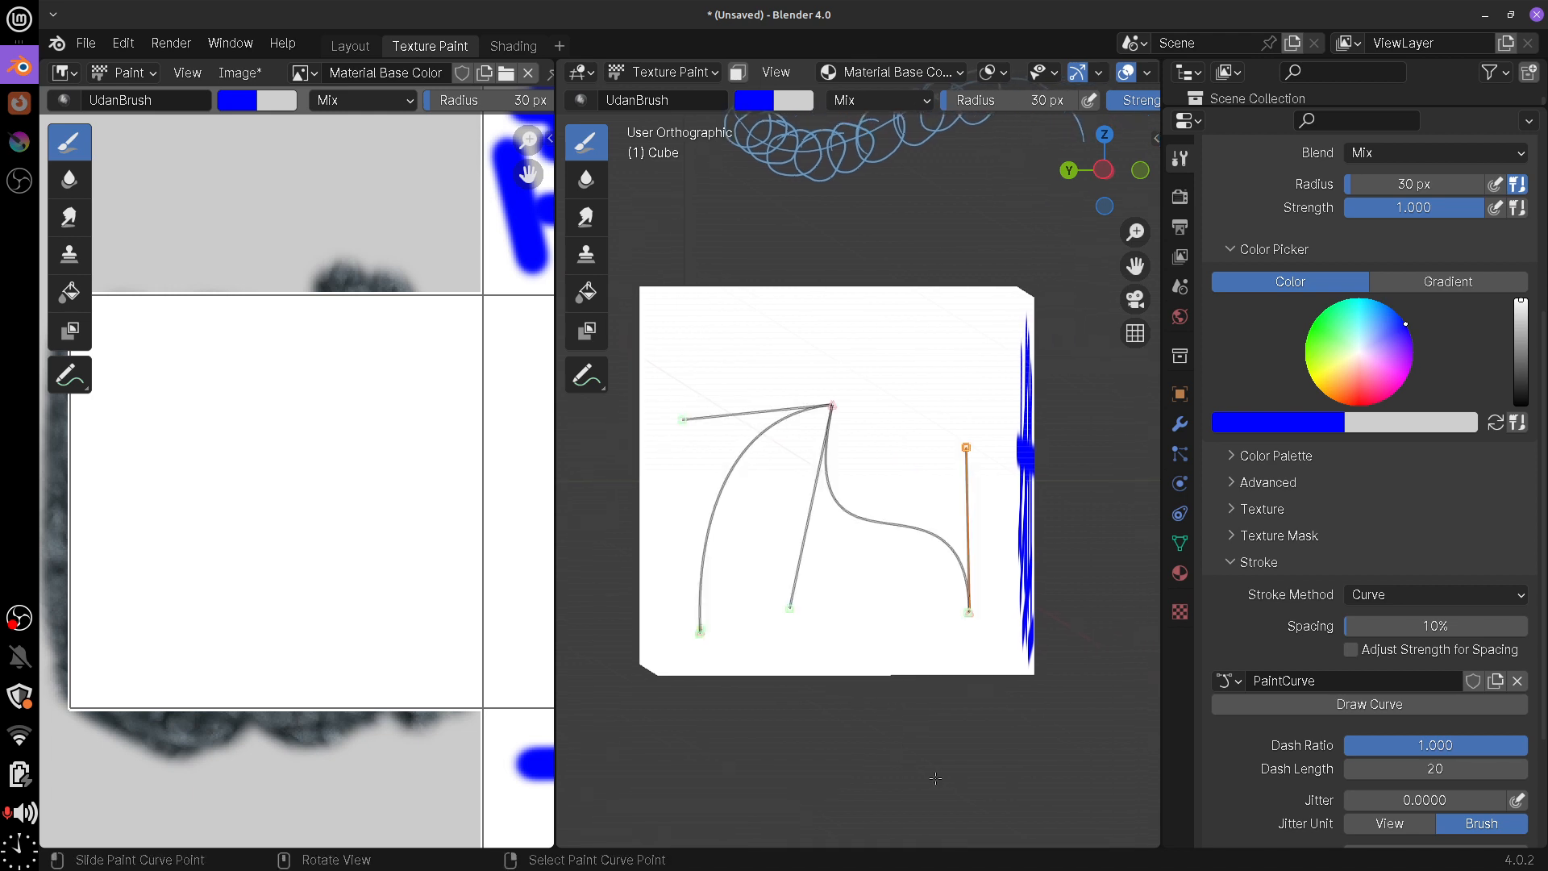
pyautogui.click(1314, 687)
pyautogui.write('U')
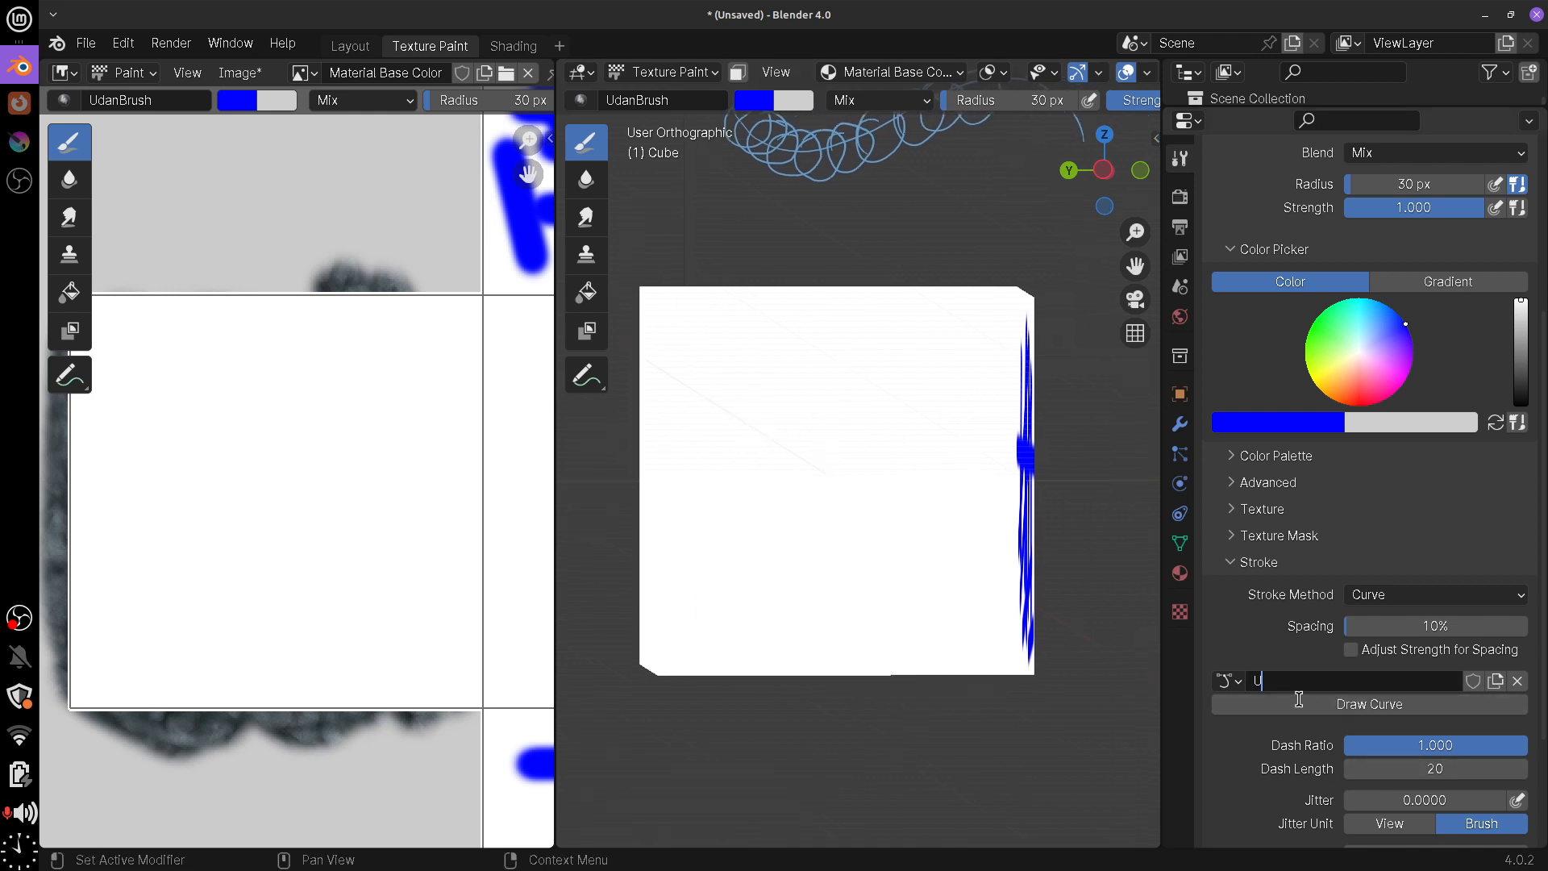
pyautogui.write('danCurve')
pyautogui.press('Return')
pyautogui.click(1473, 680)
pyautogui.click(1227, 680)
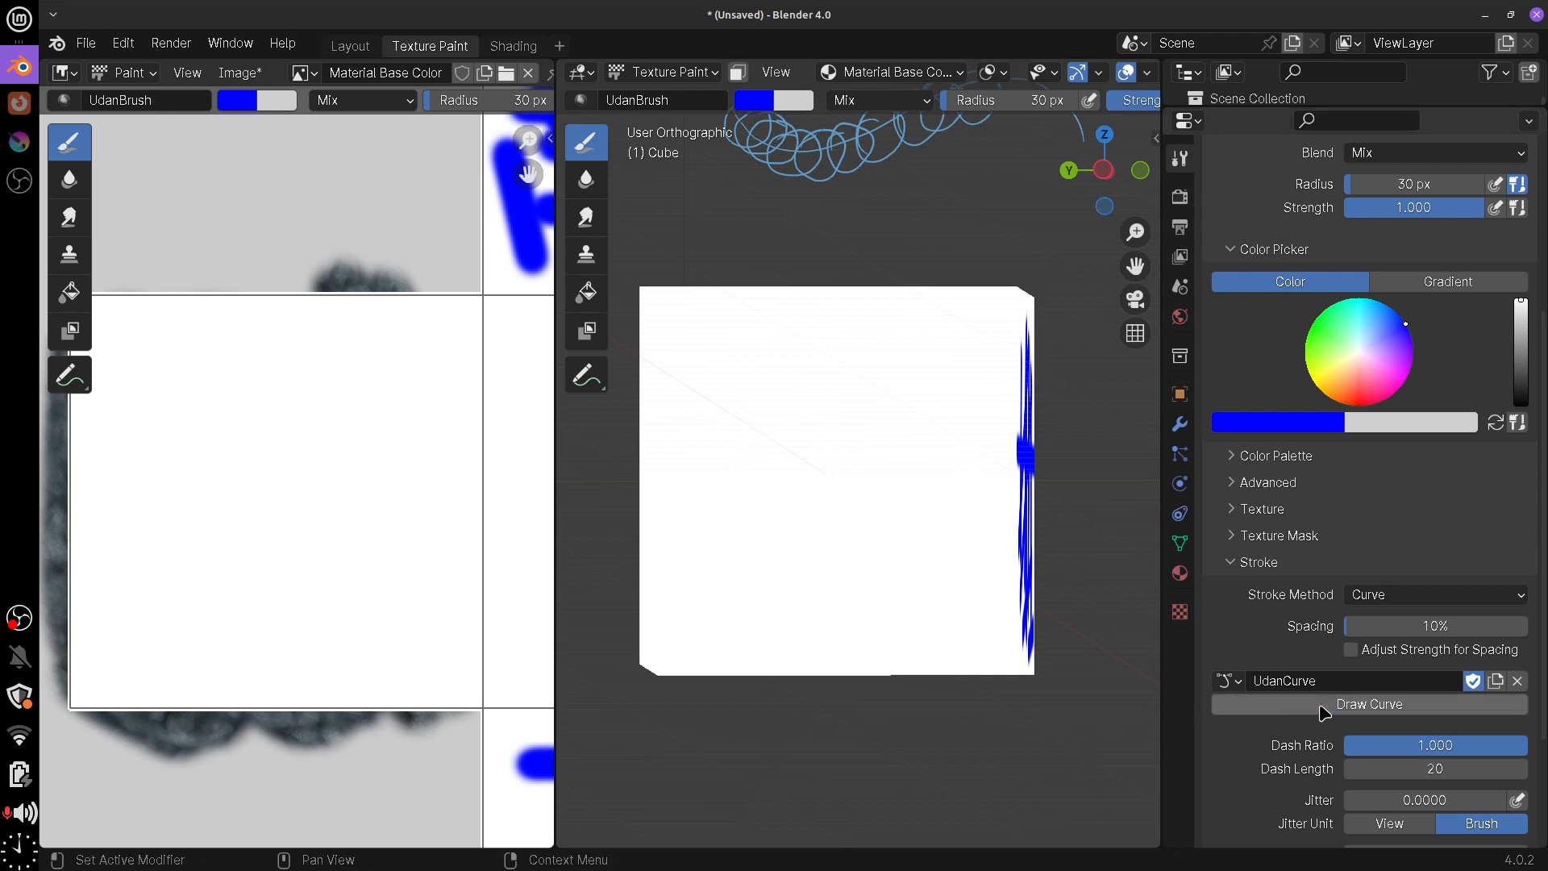
# Paint the UdanCurve stroke onto the neighbouring blank side face and turn the cube around
pyautogui.press('Return')
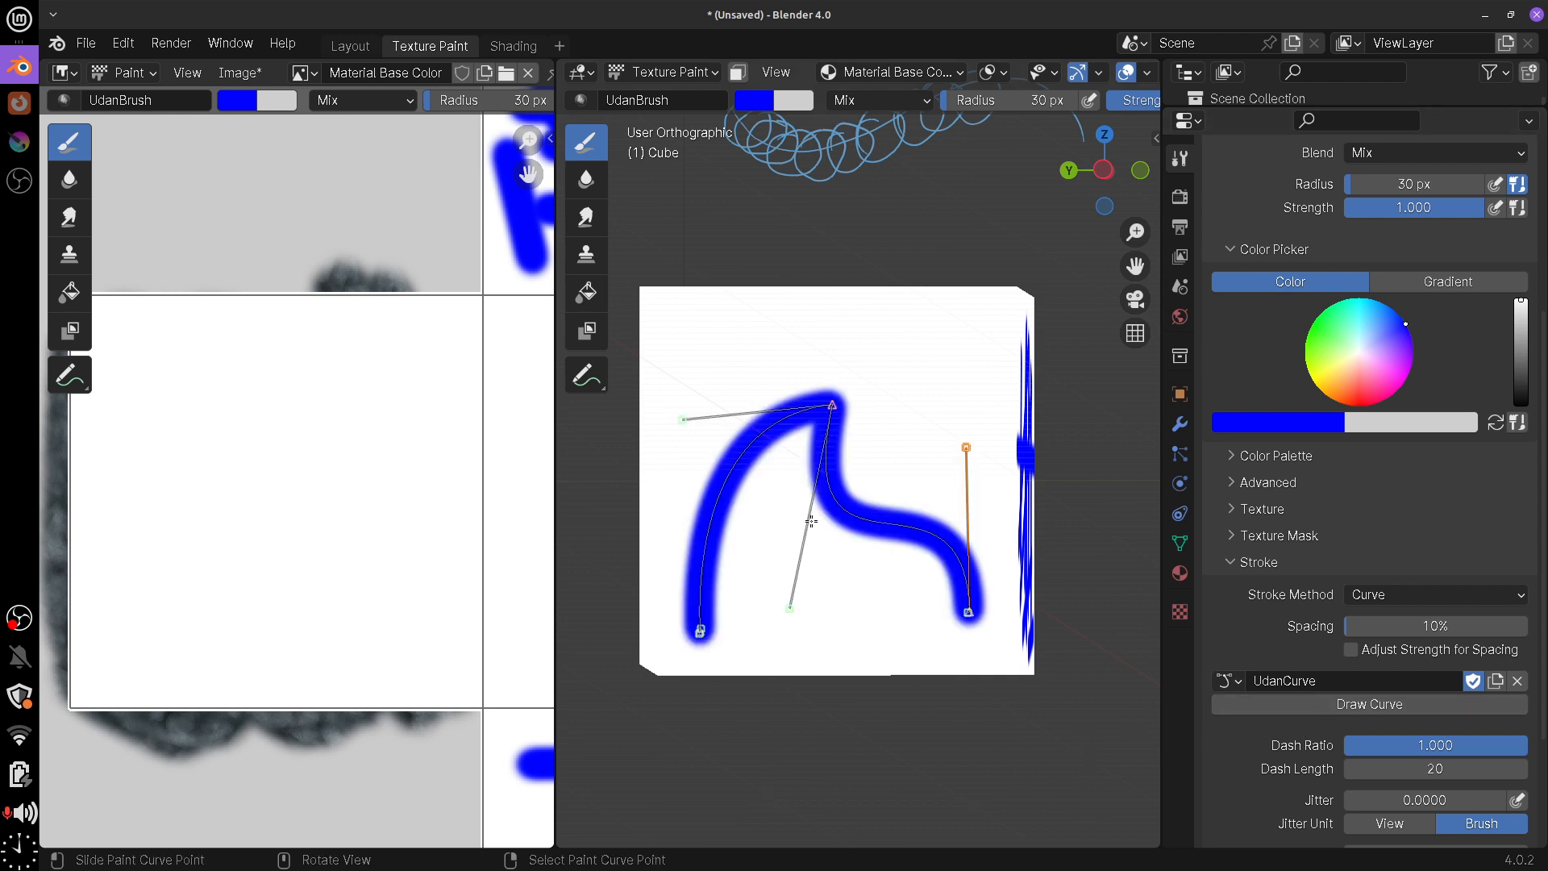
pyautogui.moveTo(718, 637); pyautogui.dragTo(842, 728, button='middle')
pyautogui.moveTo(895, 553); pyautogui.dragTo(902, 586, button='middle')
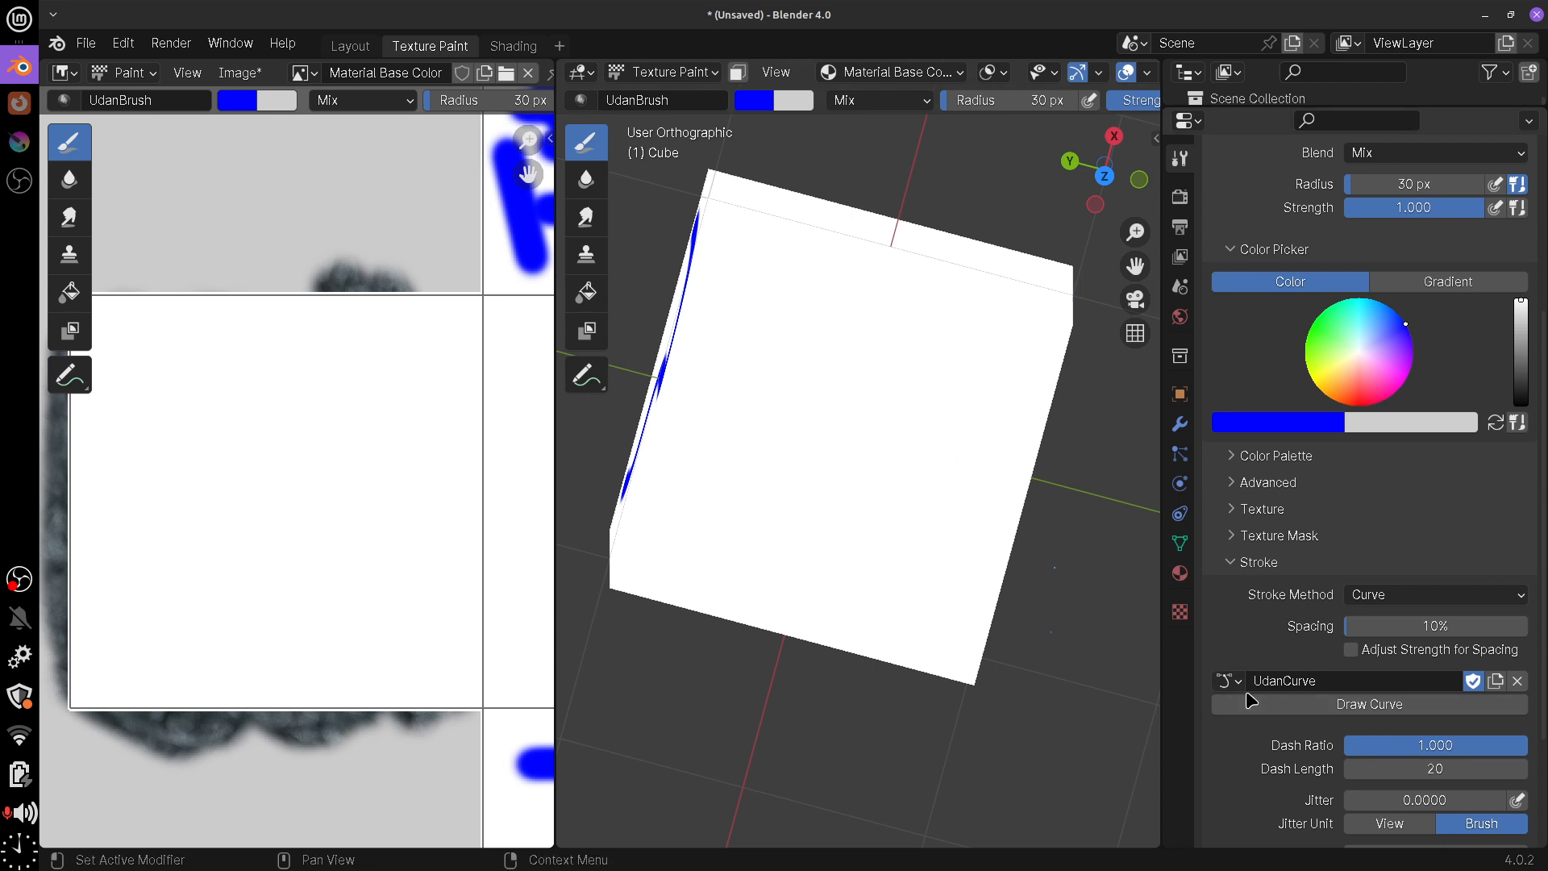
# Set the Stroke Method to Space and collapse the Stroke settings
pyautogui.click(1424, 598)
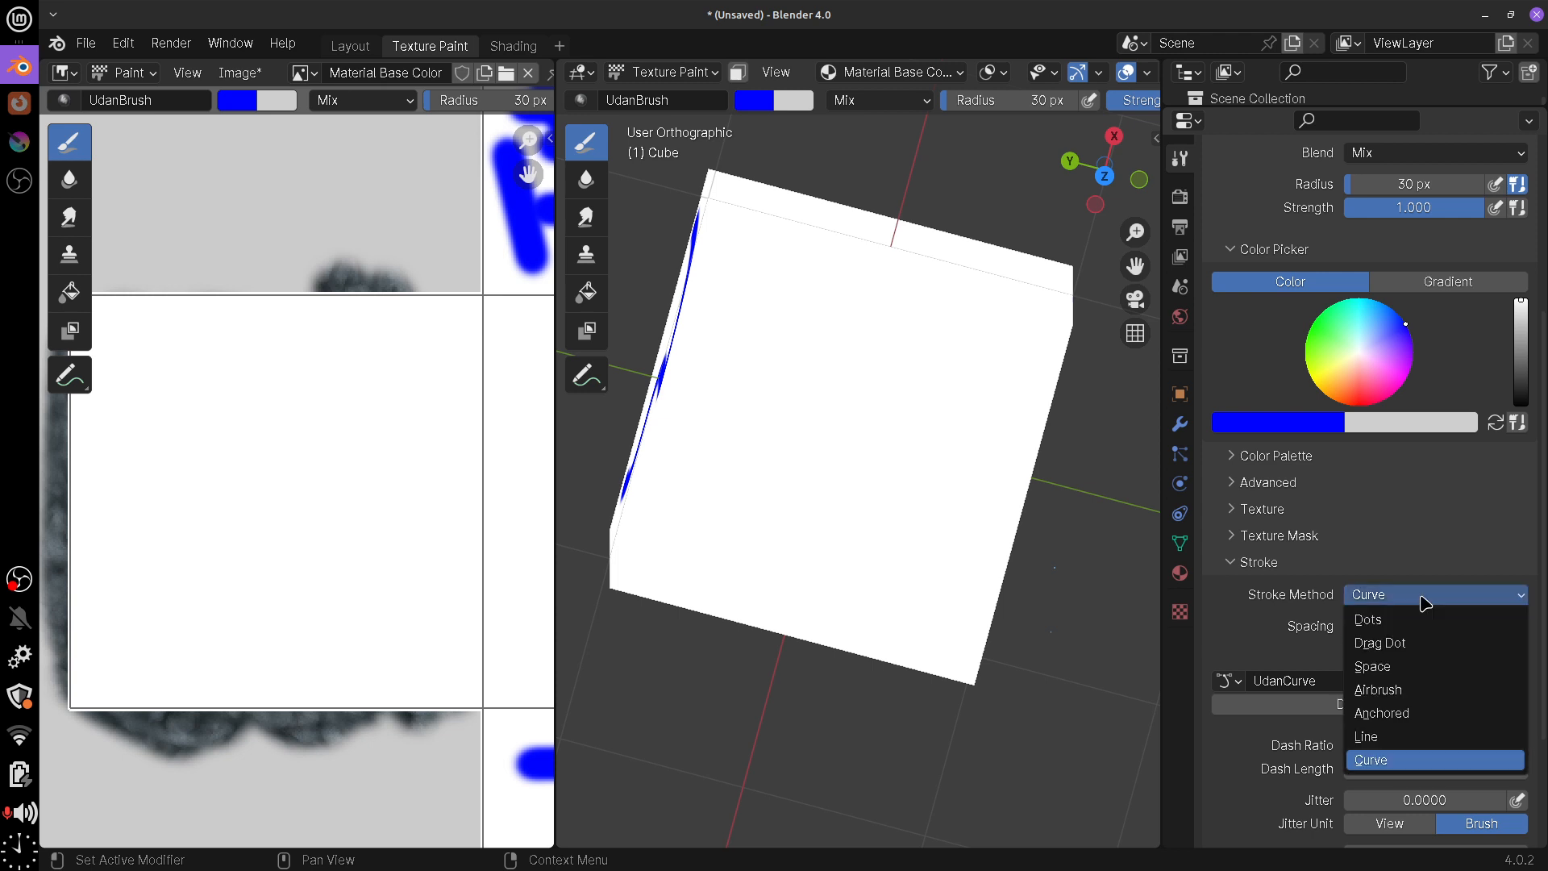
pyautogui.click(1423, 668)
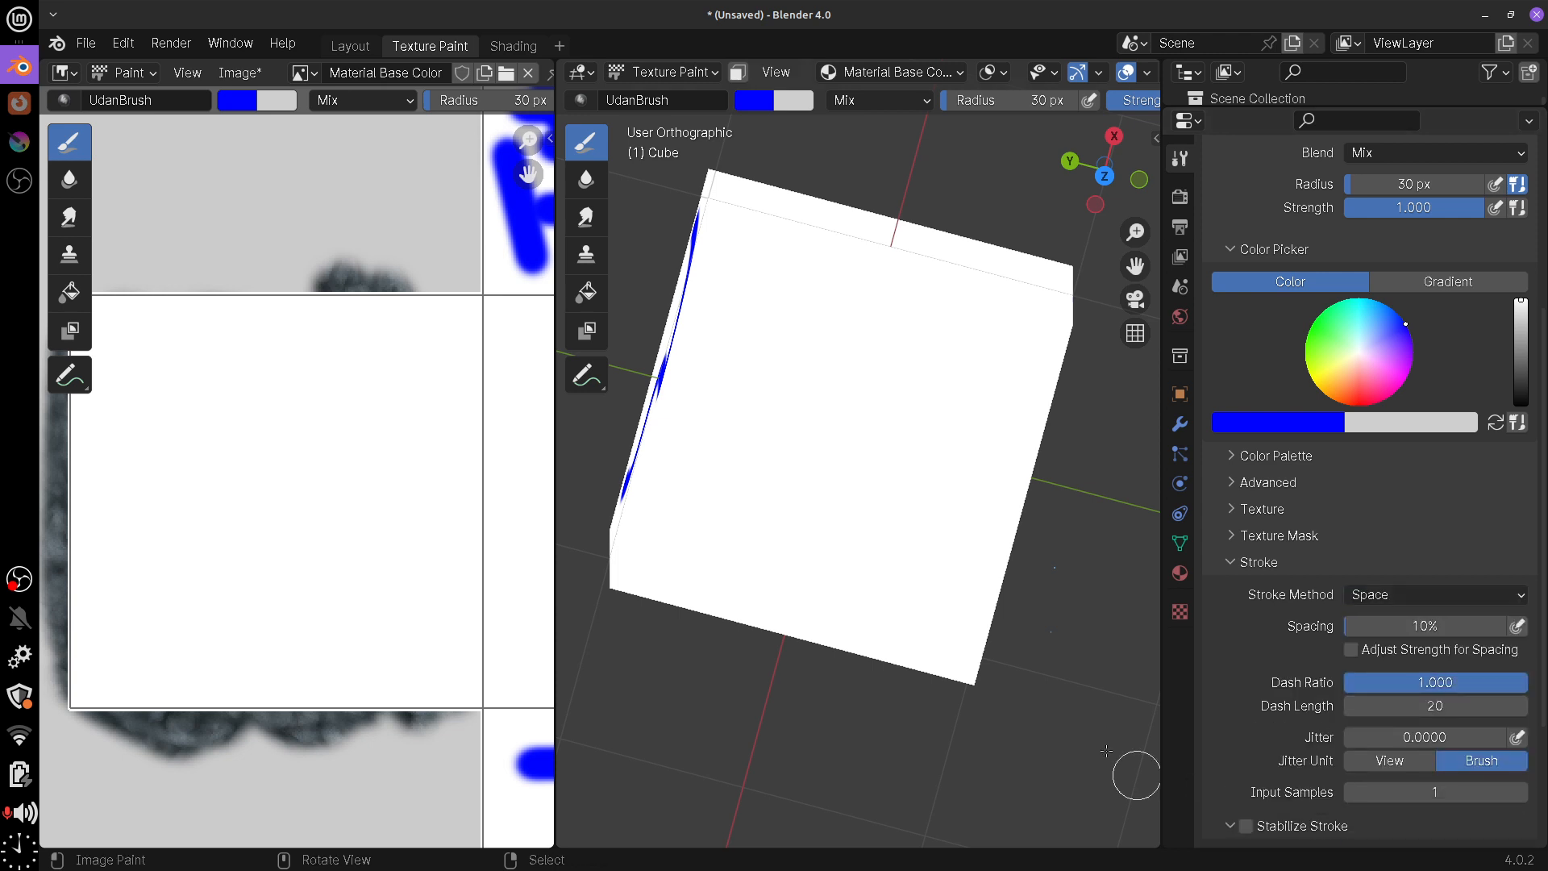
pyautogui.click(1258, 562)
pyautogui.moveTo(963, 615)
pyautogui.mouseDown(button='middle')
pyautogui.moveTo(971, 517)
pyautogui.moveTo(766, 379)
pyautogui.moveTo(645, 322)
pyautogui.mouseUp(button='middle')
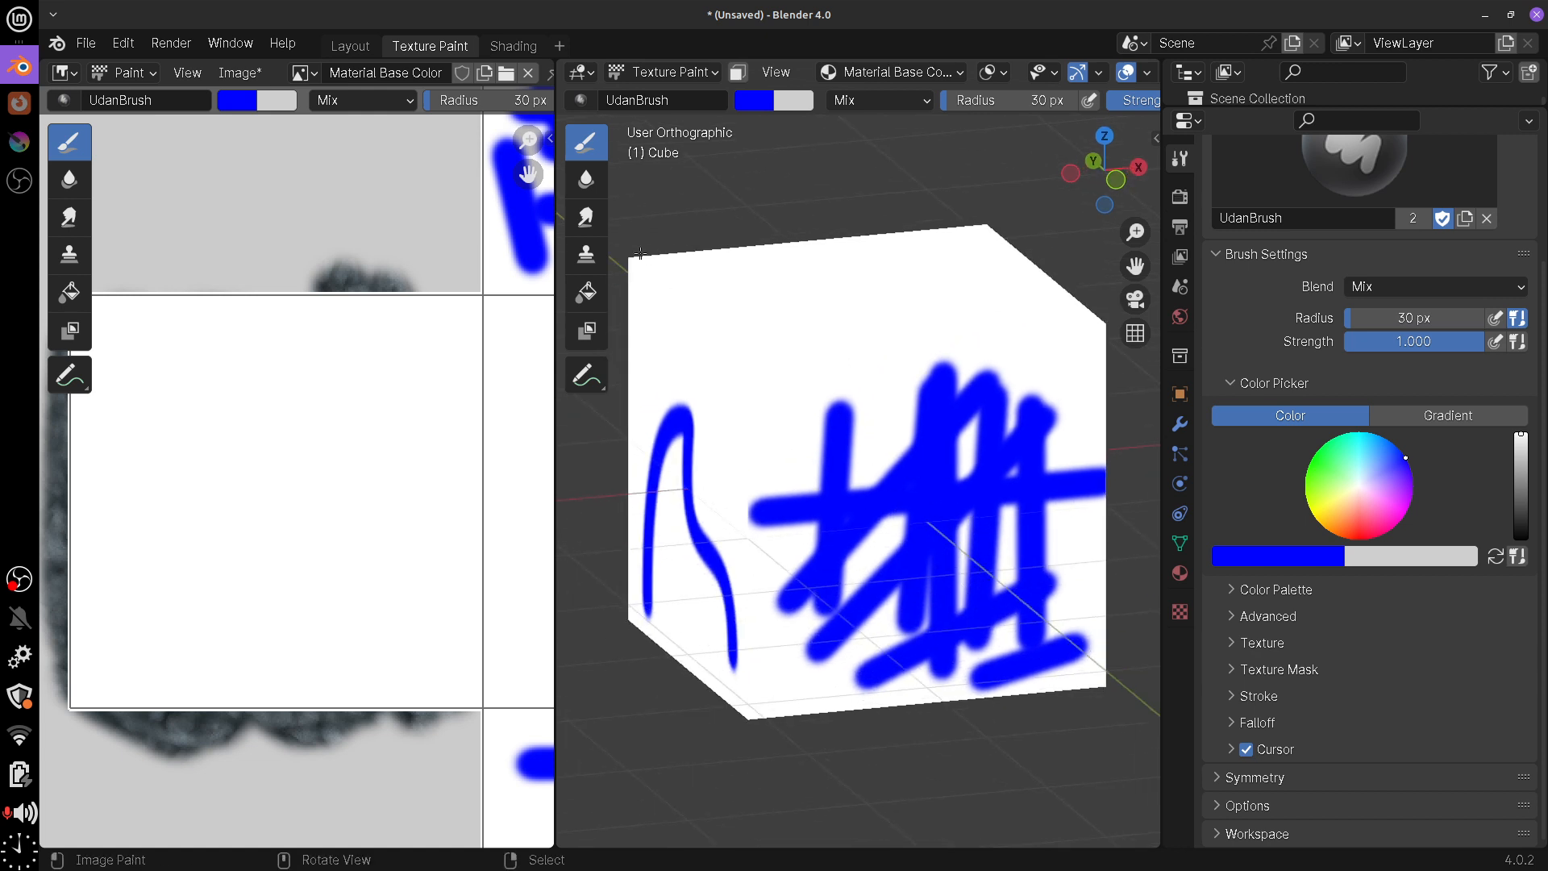
# Cover the painted lines and curves on the cube with a white fill
pyautogui.click(587, 292)
pyautogui.click(800, 708)
pyautogui.hotkey('ctrl', 'z')
pyautogui.moveTo(835, 675); pyautogui.dragTo(1040, 657, button='middle')
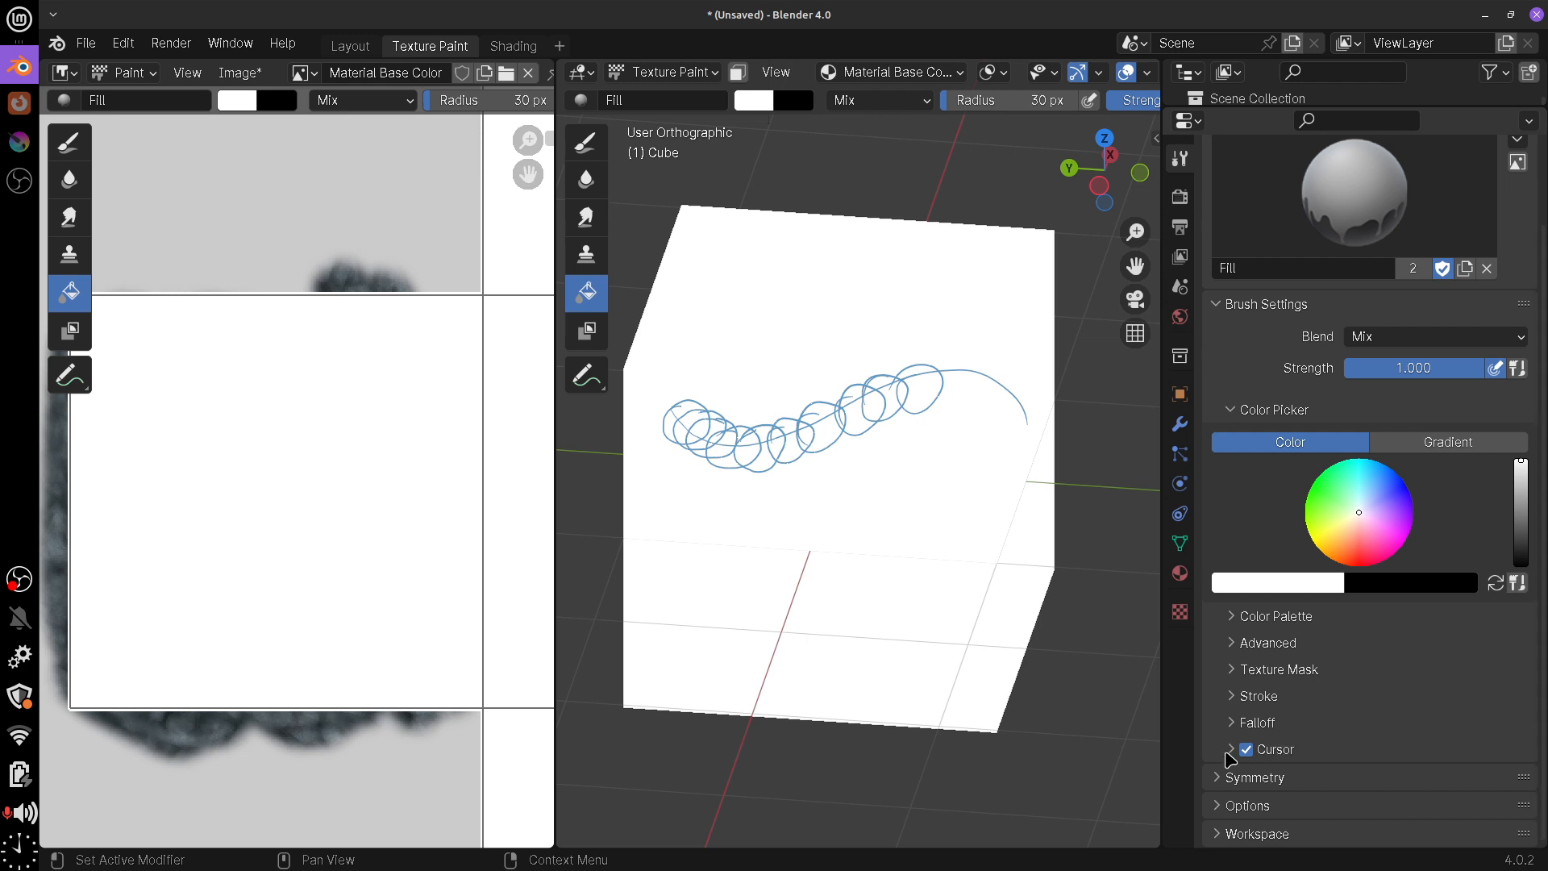
# Expand the Falloff settings and sketch an annotation circle below the cube with a centre mark and a radius line
pyautogui.click(1233, 723)
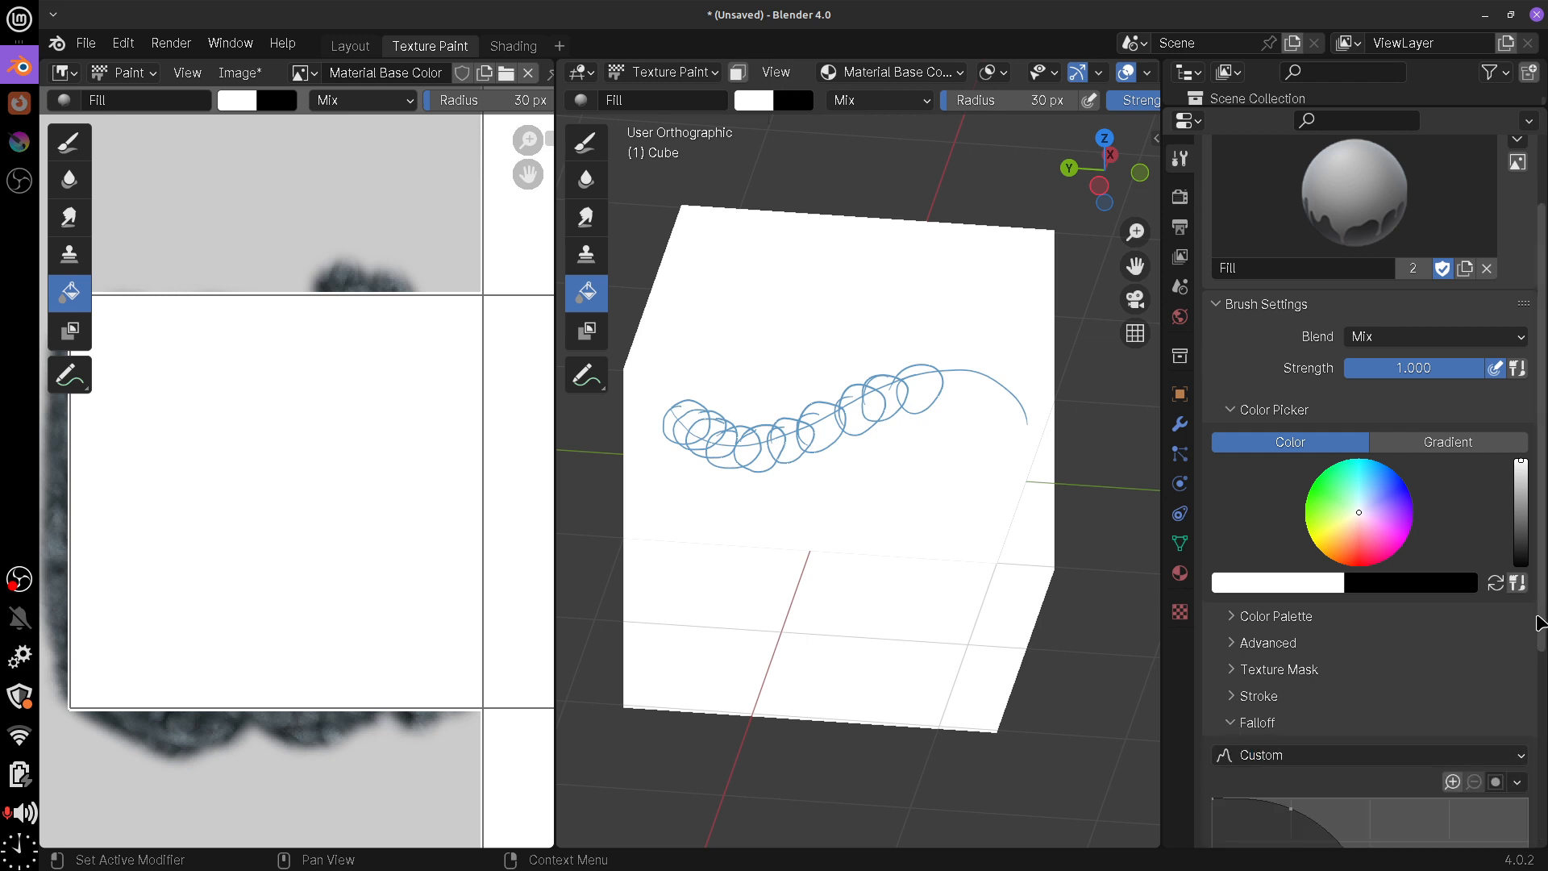
pyautogui.moveTo(1541, 612); pyautogui.dragTo(1536, 843)
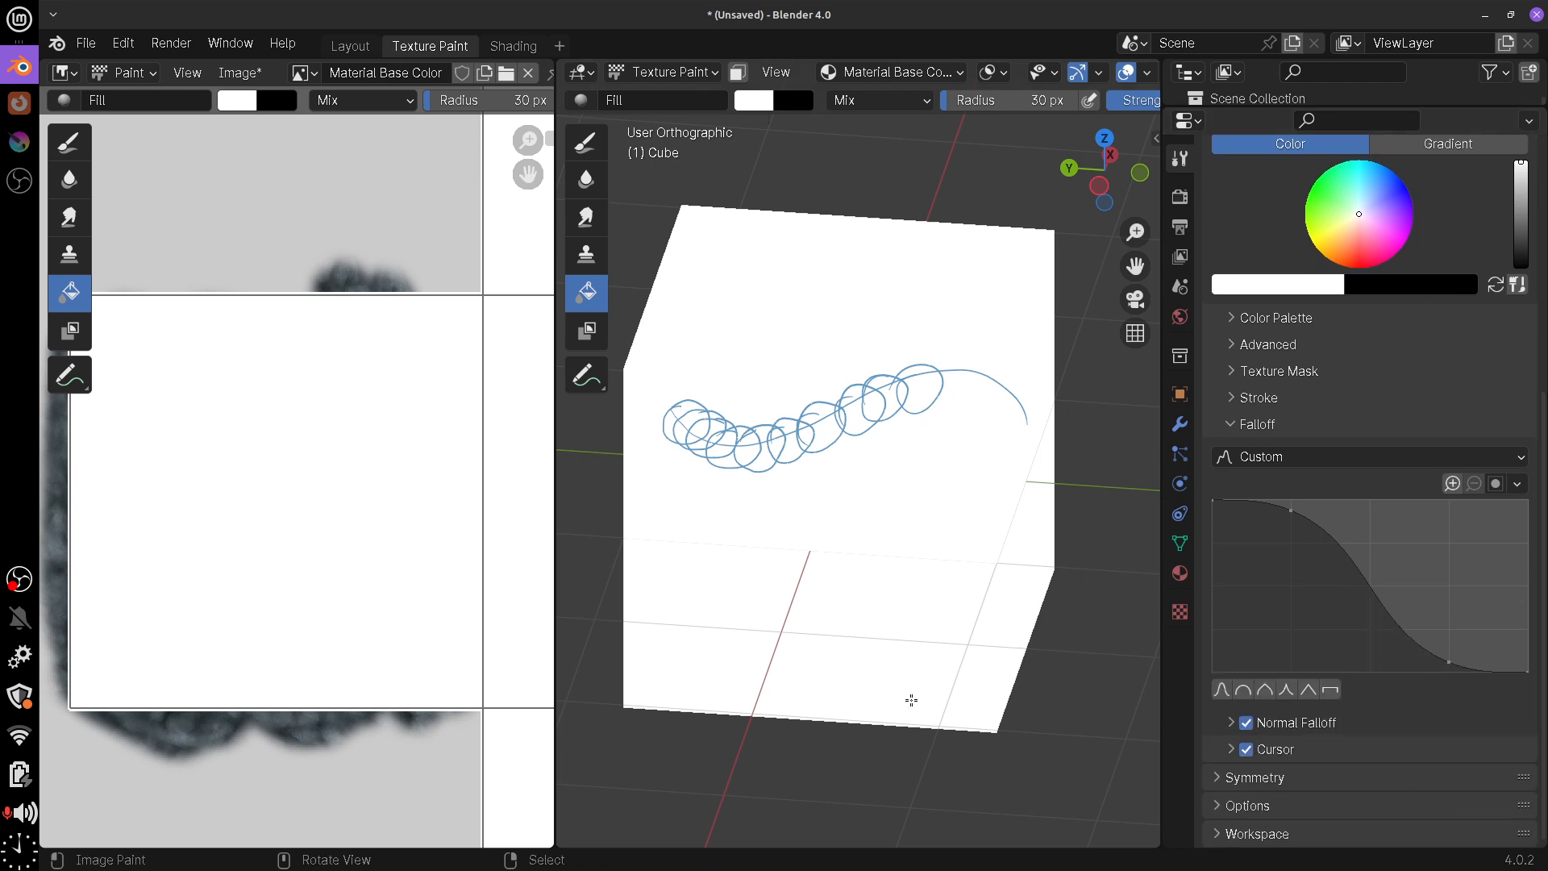
pyautogui.keyDown('shift'); pyautogui.moveTo(970, 698); pyautogui.dragTo(976, 529, button='middle'); pyautogui.keyUp('shift')
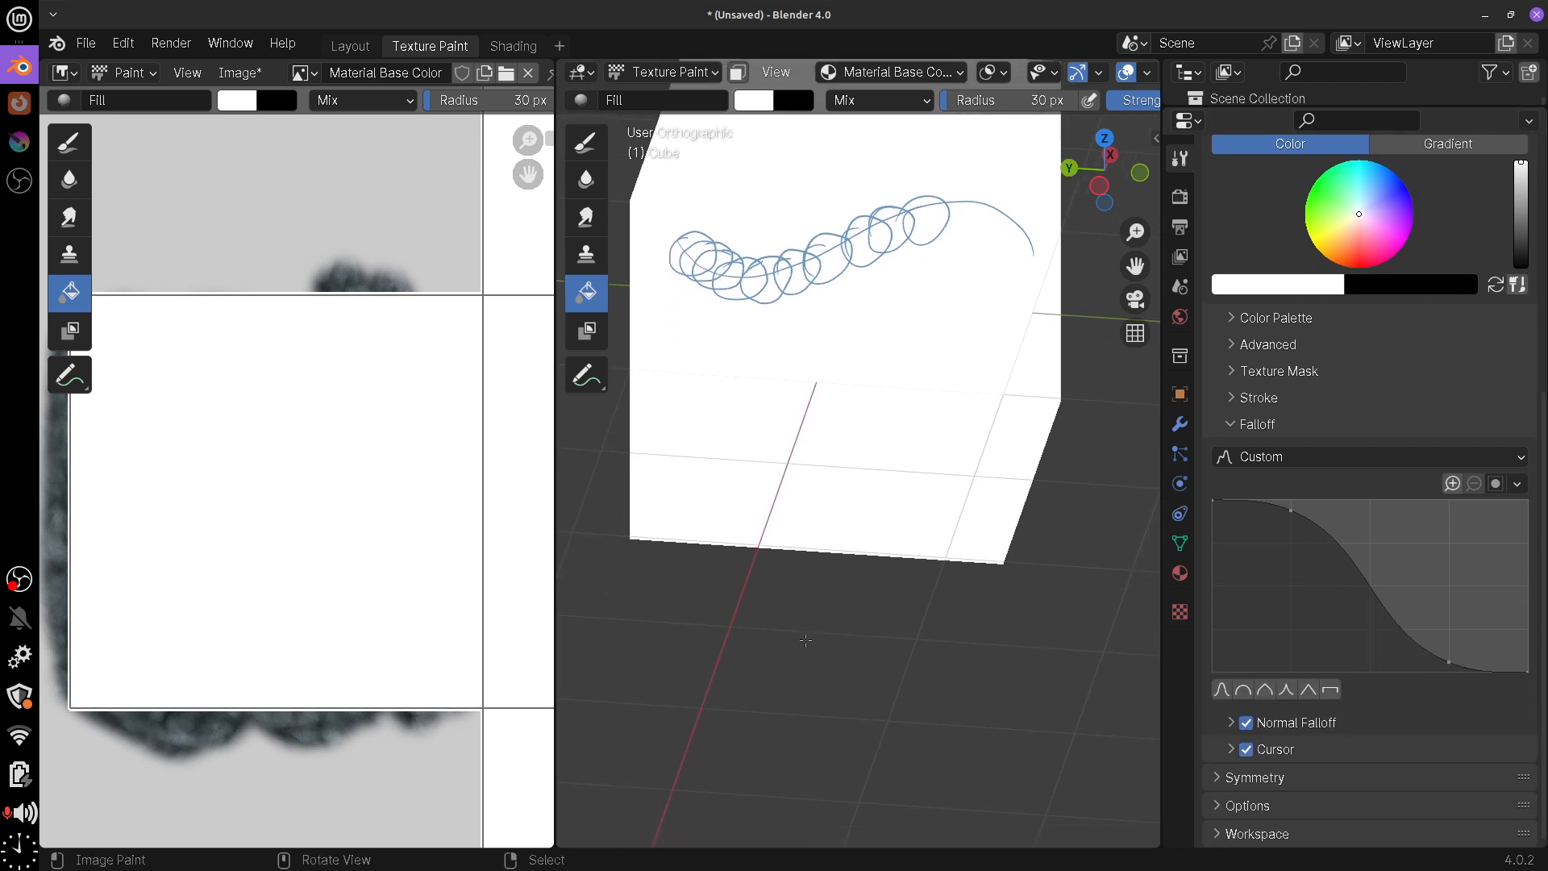
pyautogui.moveTo(821, 614)
pyautogui.mouseDown()
pyautogui.moveTo(878, 781)
pyautogui.moveTo(828, 695)
pyautogui.mouseUp()
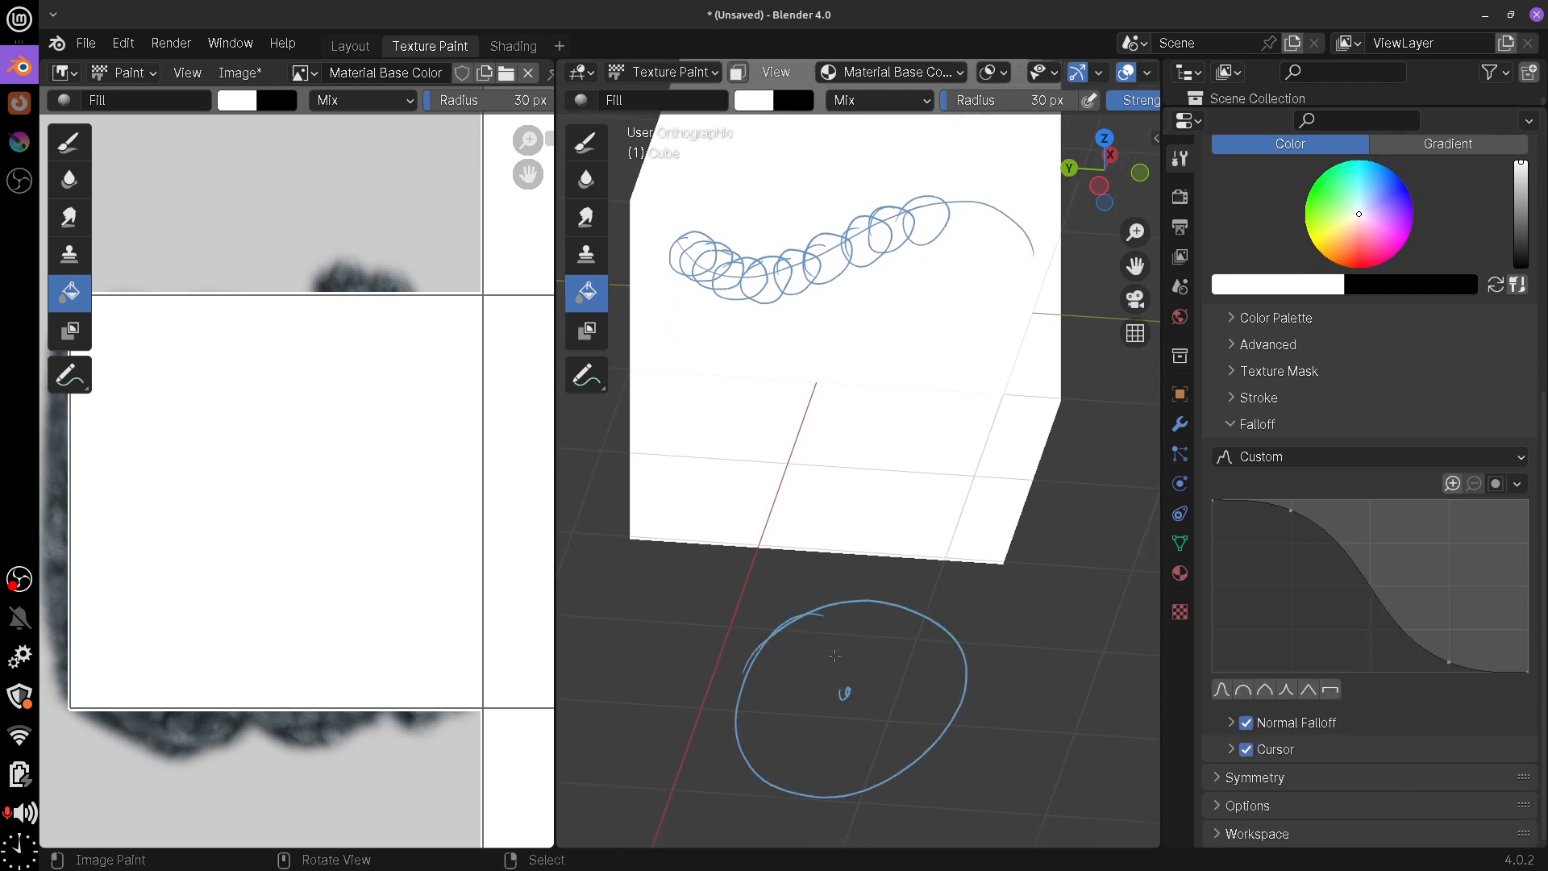
pyautogui.moveTo(900, 690); pyautogui.dragTo(973, 682)
# Bring up the interactive brush strength control over the cube to examine the falloff profile, and close it
pyautogui.hotkey('shift', 'f')
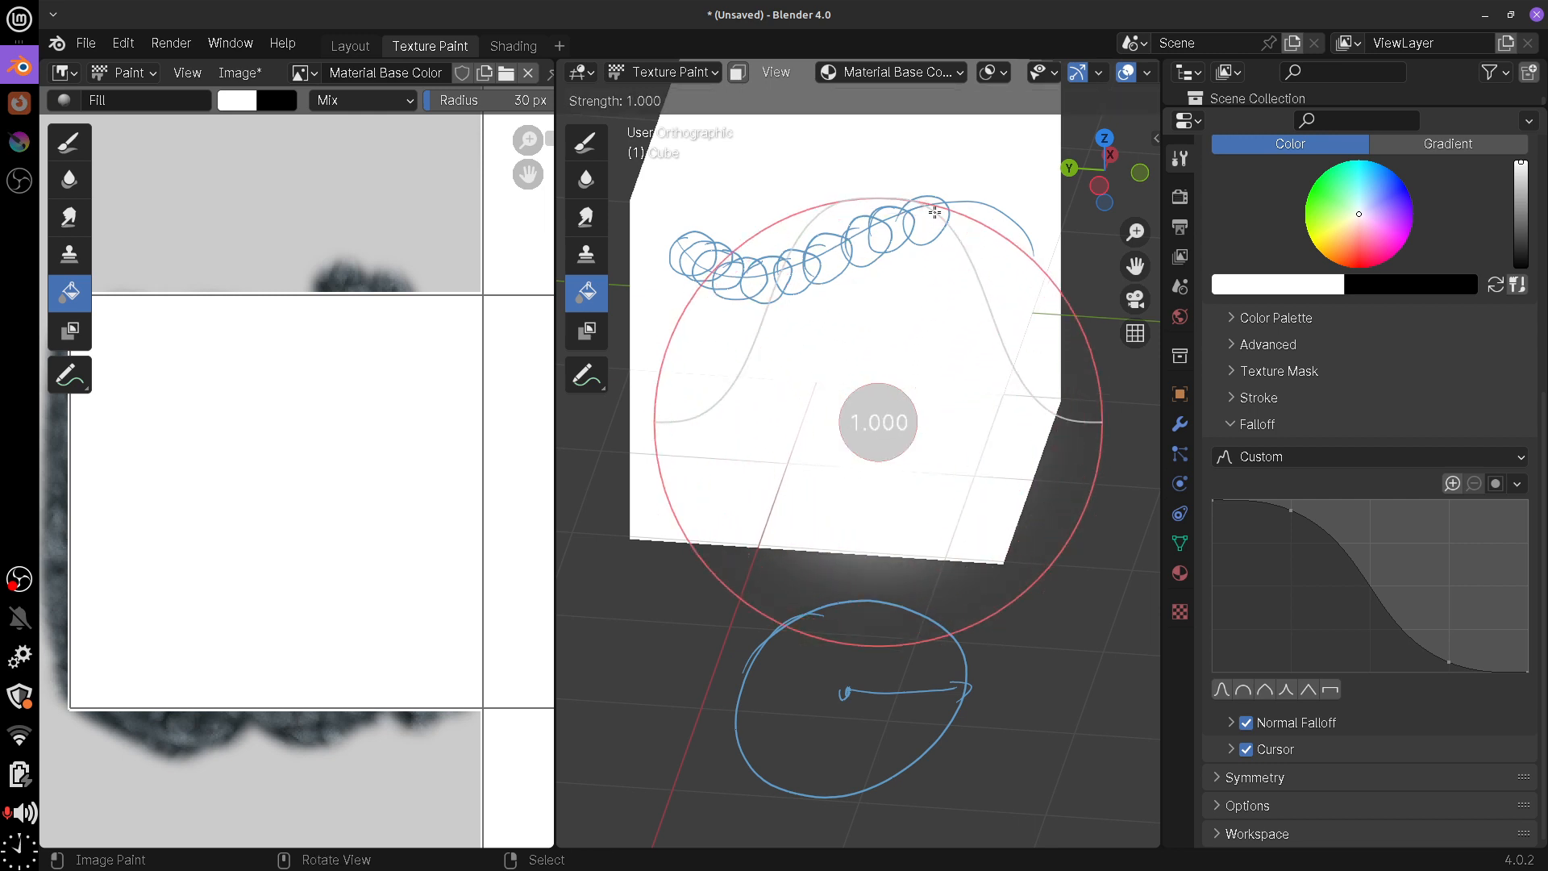
pyautogui.click(1048, 607)
pyautogui.keyDown('ctrl'); pyautogui.moveTo(1018, 424); pyautogui.dragTo(919, 414, button='middle'); pyautogui.keyUp('ctrl')
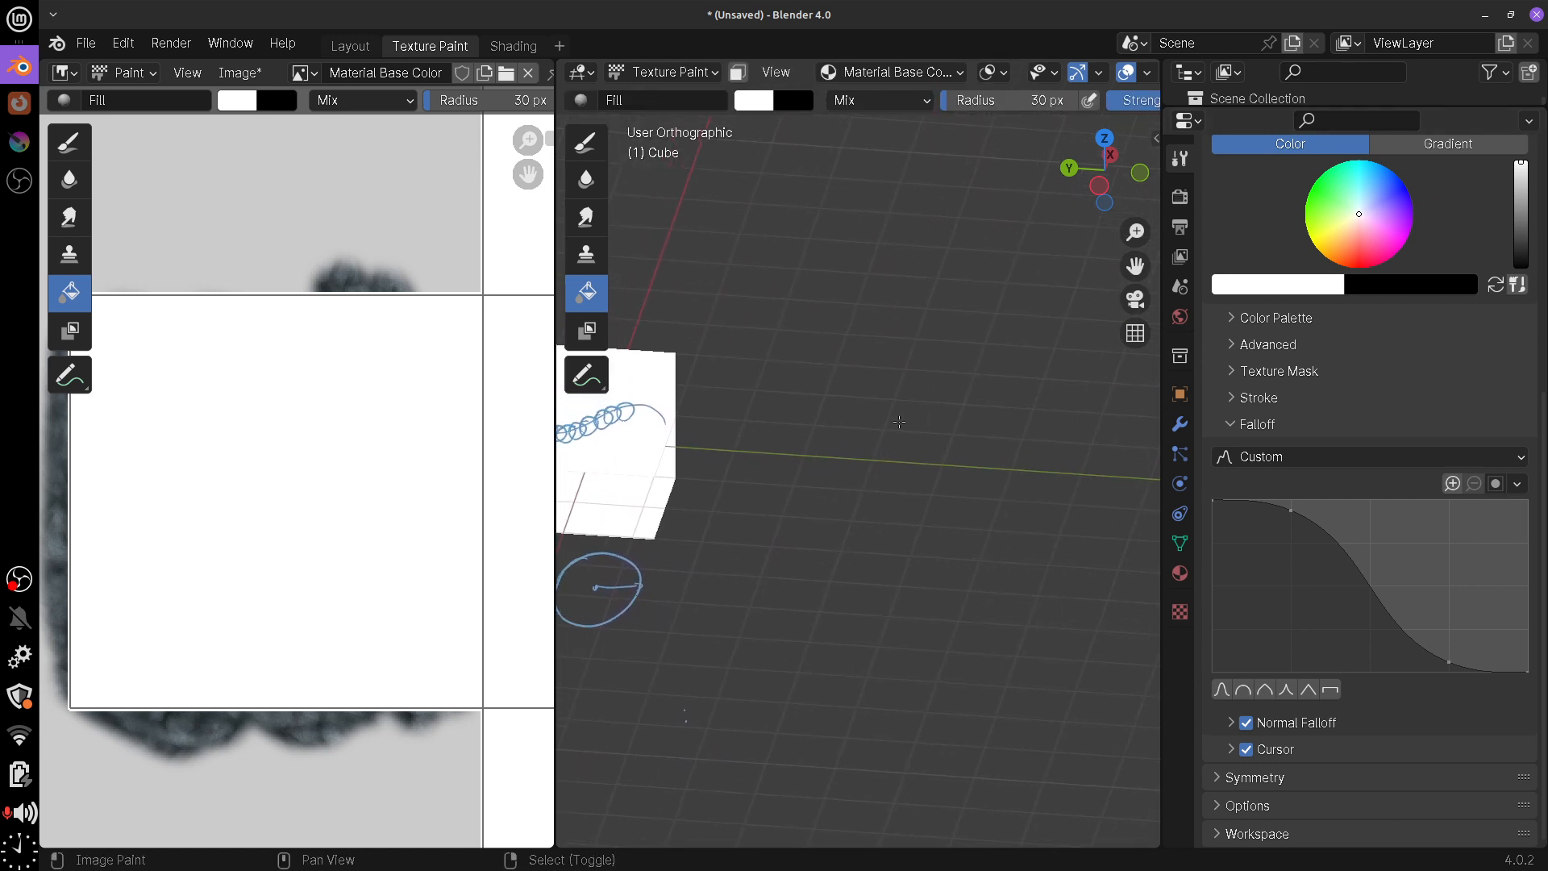
# Reshape the custom falloff curve with a dip near its start and a peak past the middle, previewing the brush profile before and after
pyautogui.hotkey('shift', 'f')
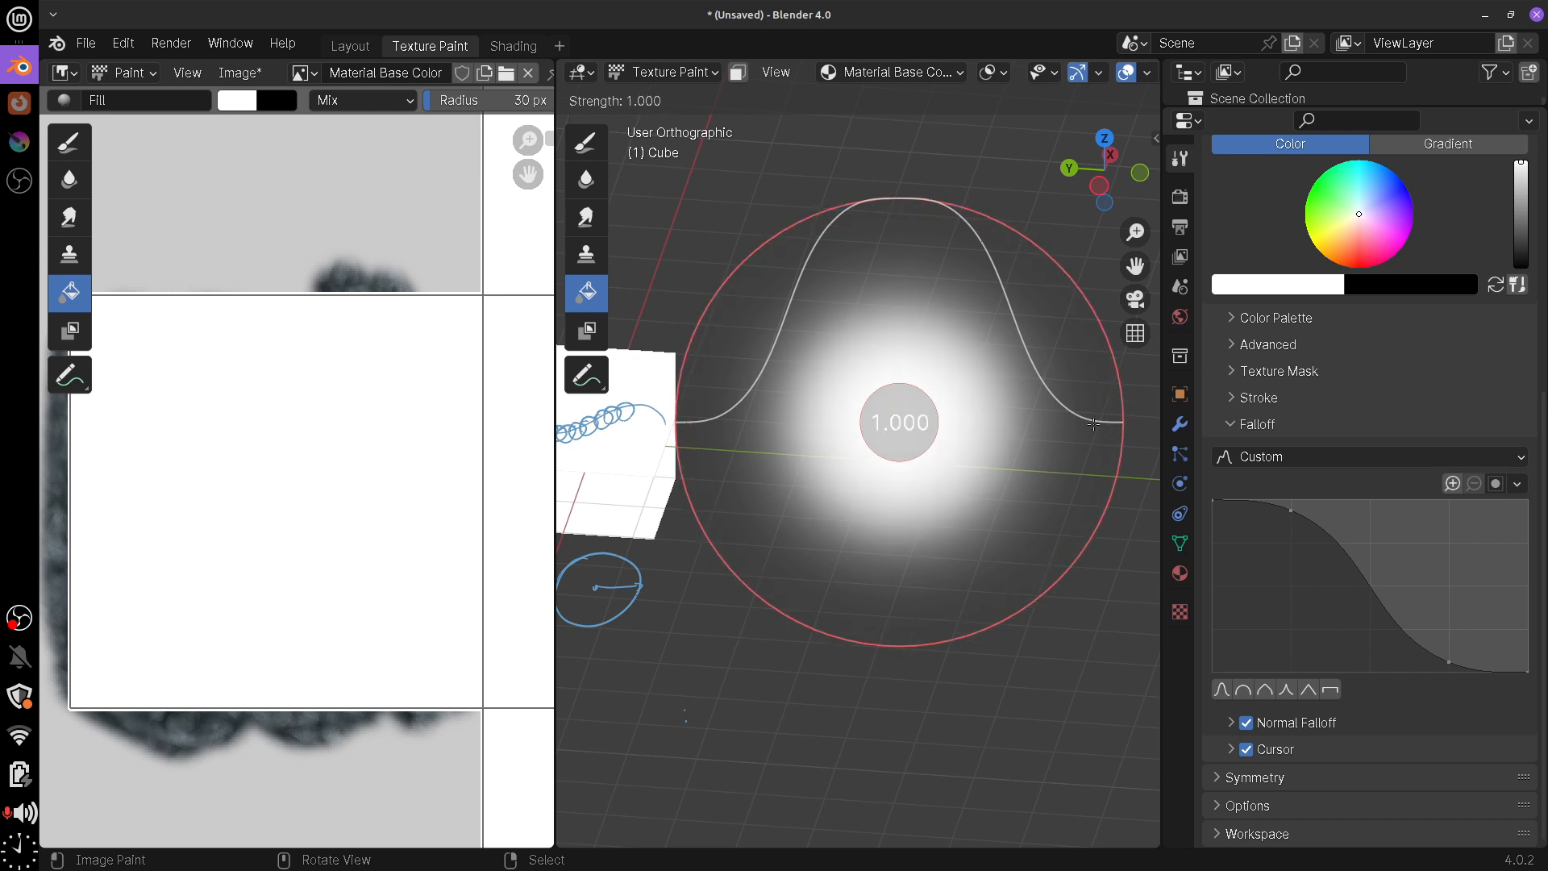
pyautogui.click(1448, 664)
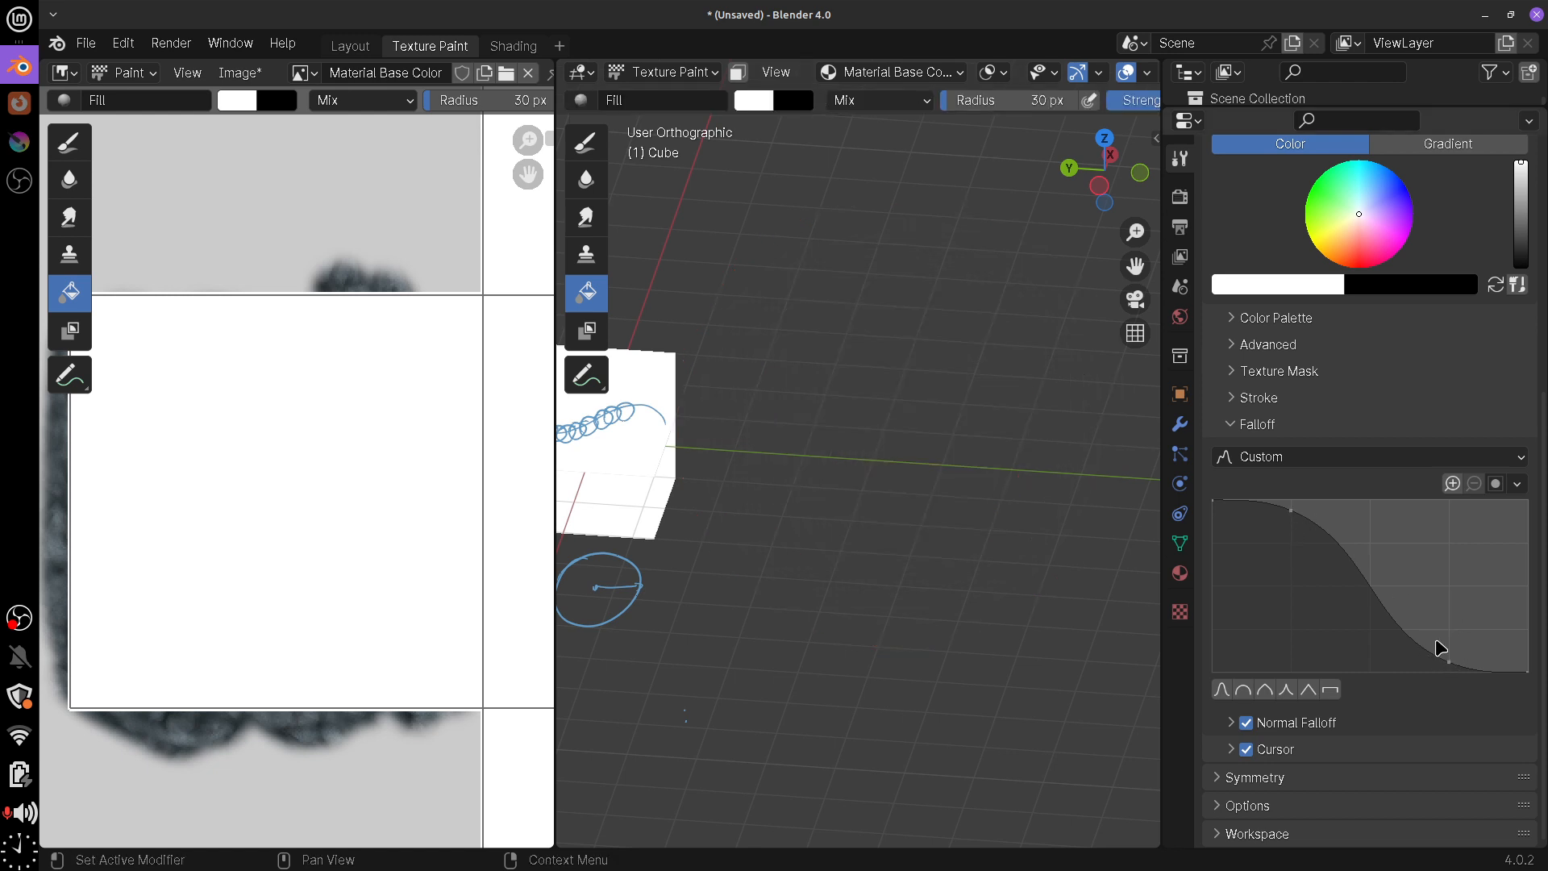
pyautogui.moveTo(1290, 511); pyautogui.dragTo(1283, 616)
pyautogui.moveTo(1383, 650); pyautogui.dragTo(1396, 507)
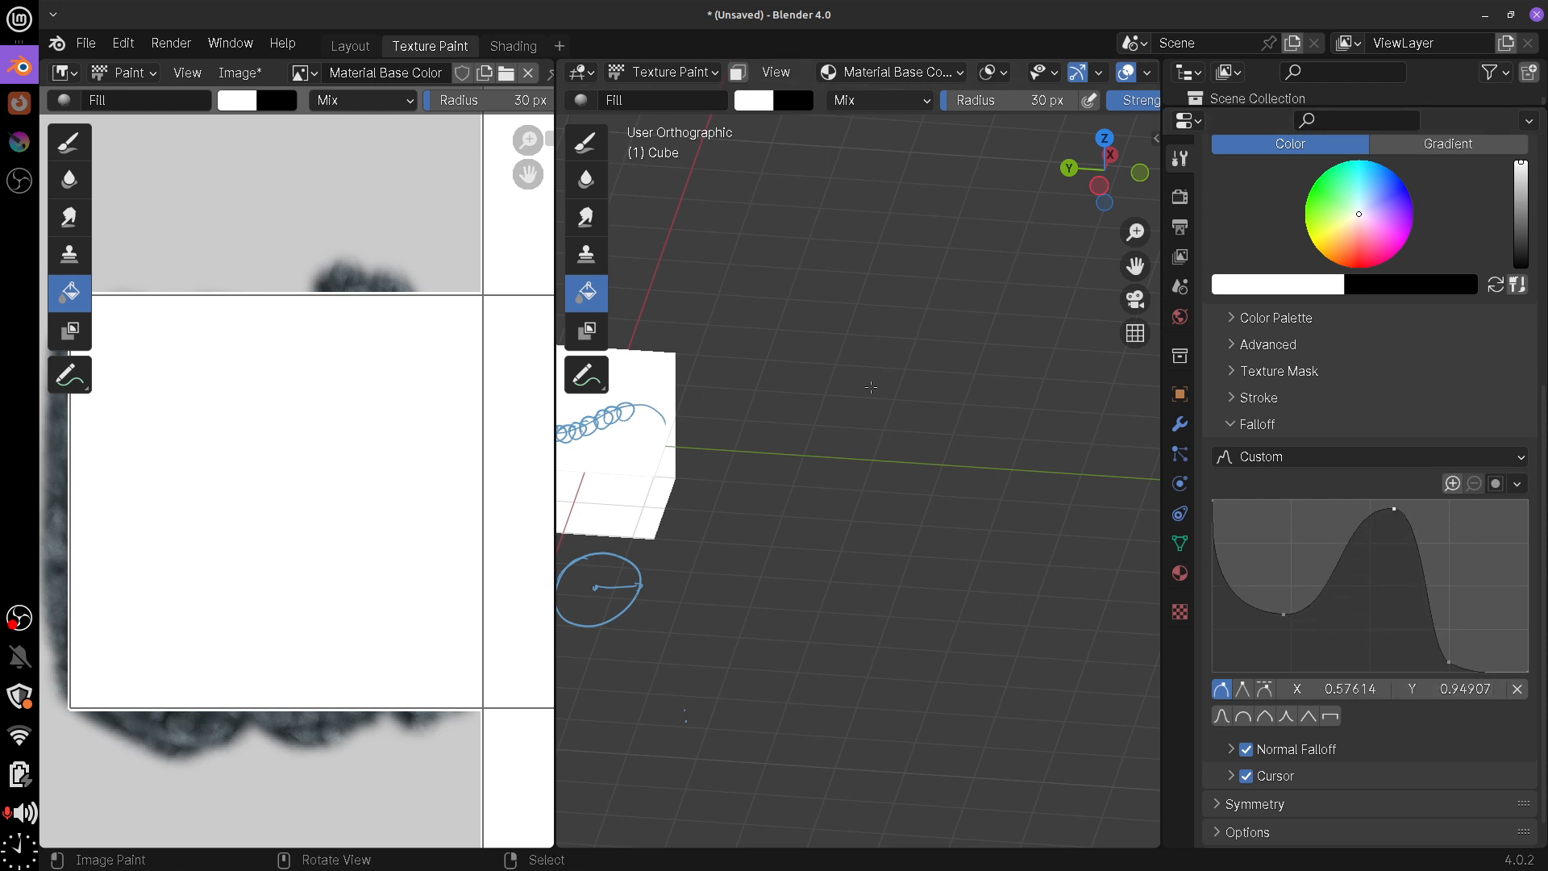
pyautogui.hotkey('shift', 'f')
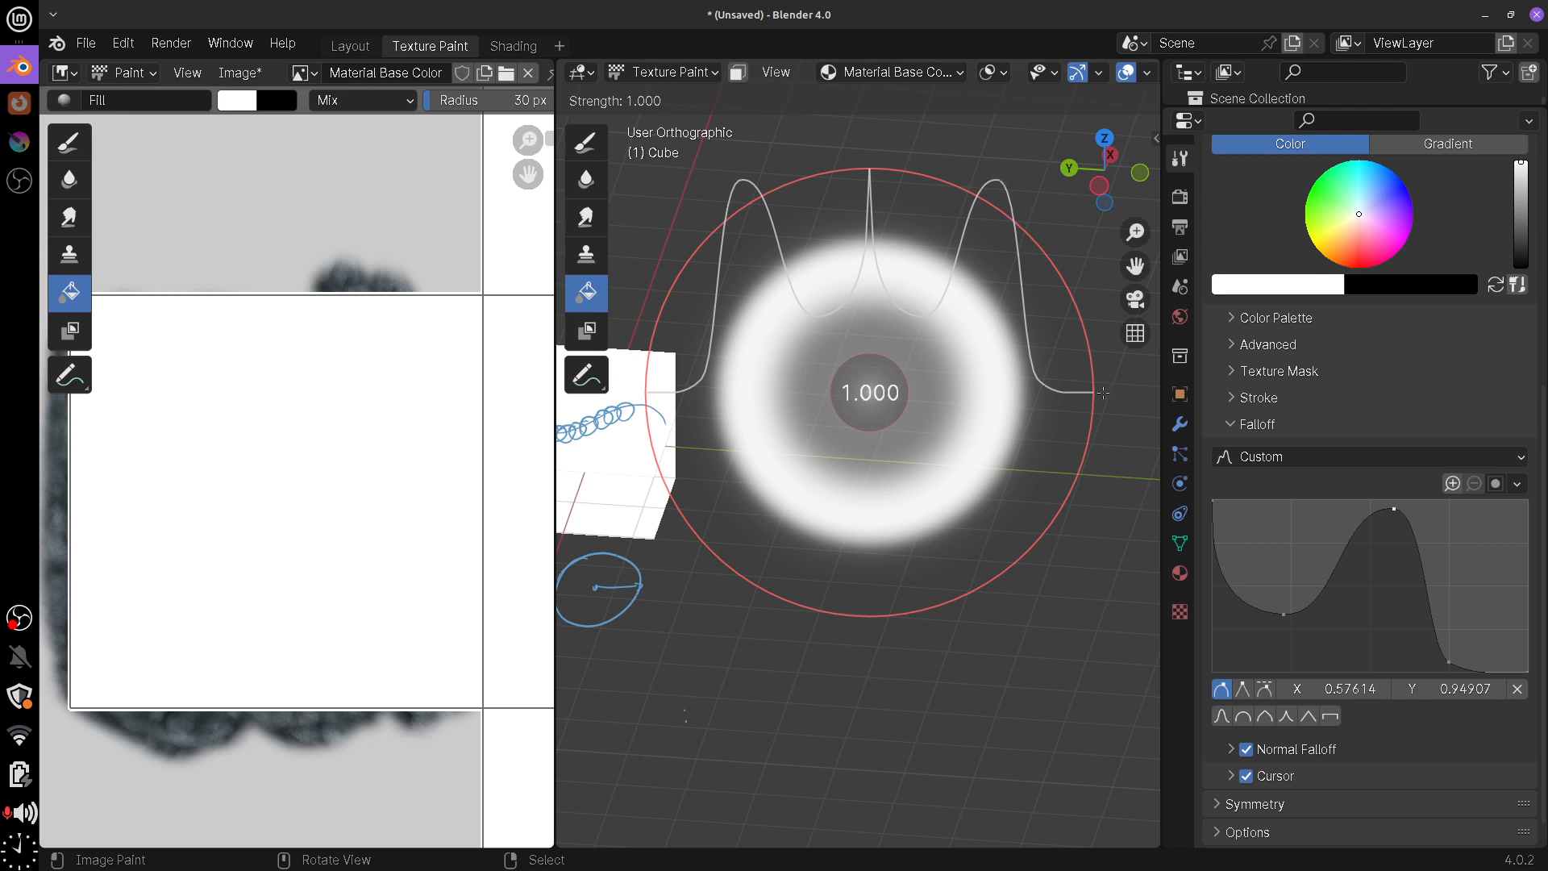
pyautogui.click(1041, 372)
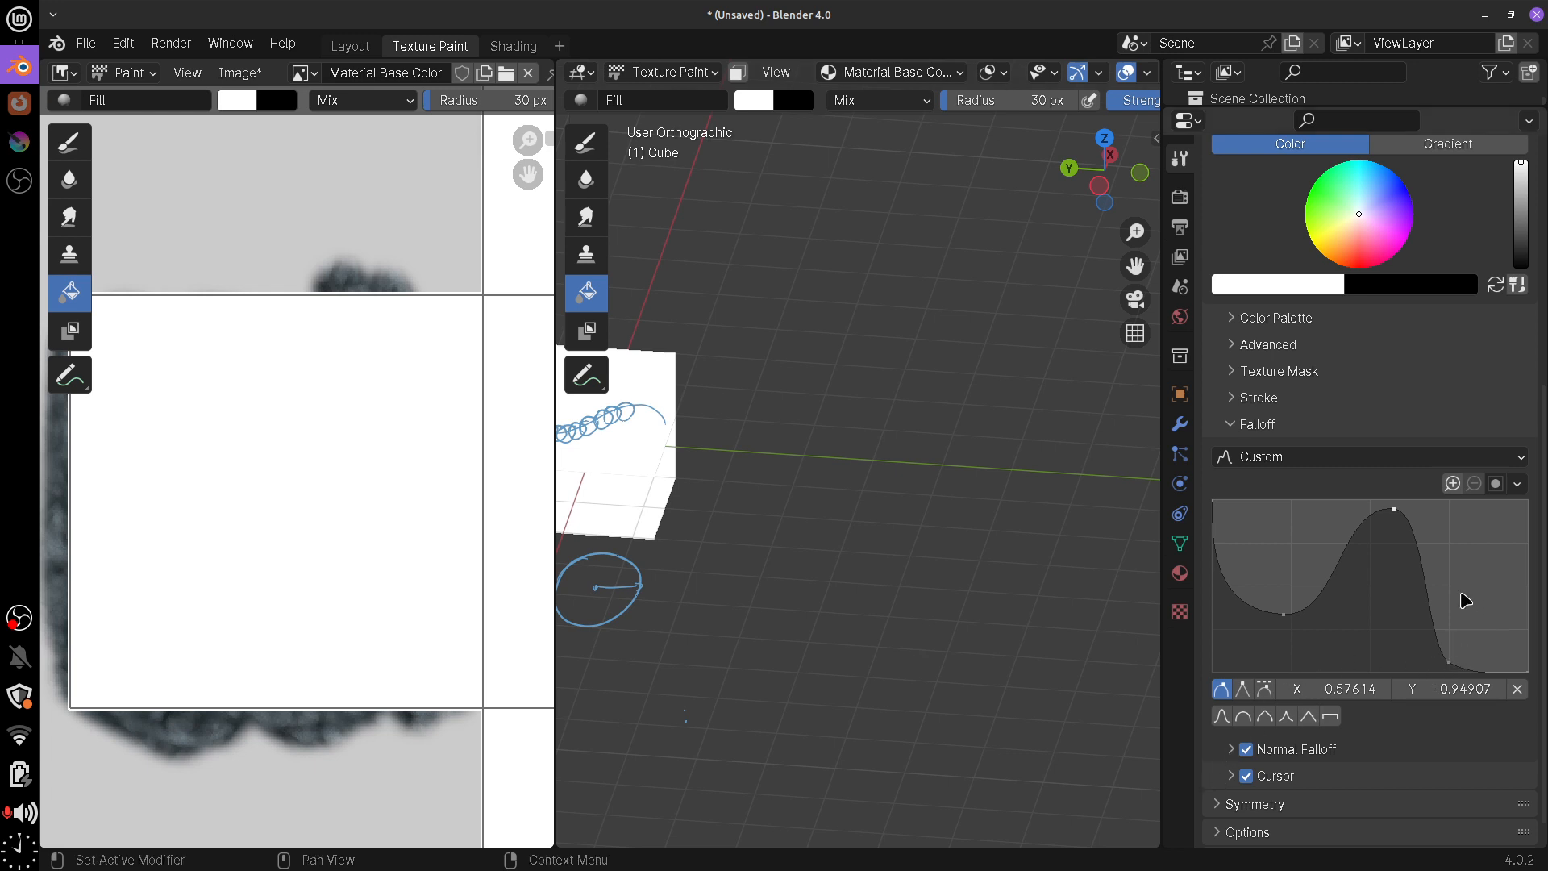
# Cycle the custom falloff curve through the smooth, round, root, sharp, linear and constant shapes, ending on the smooth shape
pyautogui.click(1221, 716)
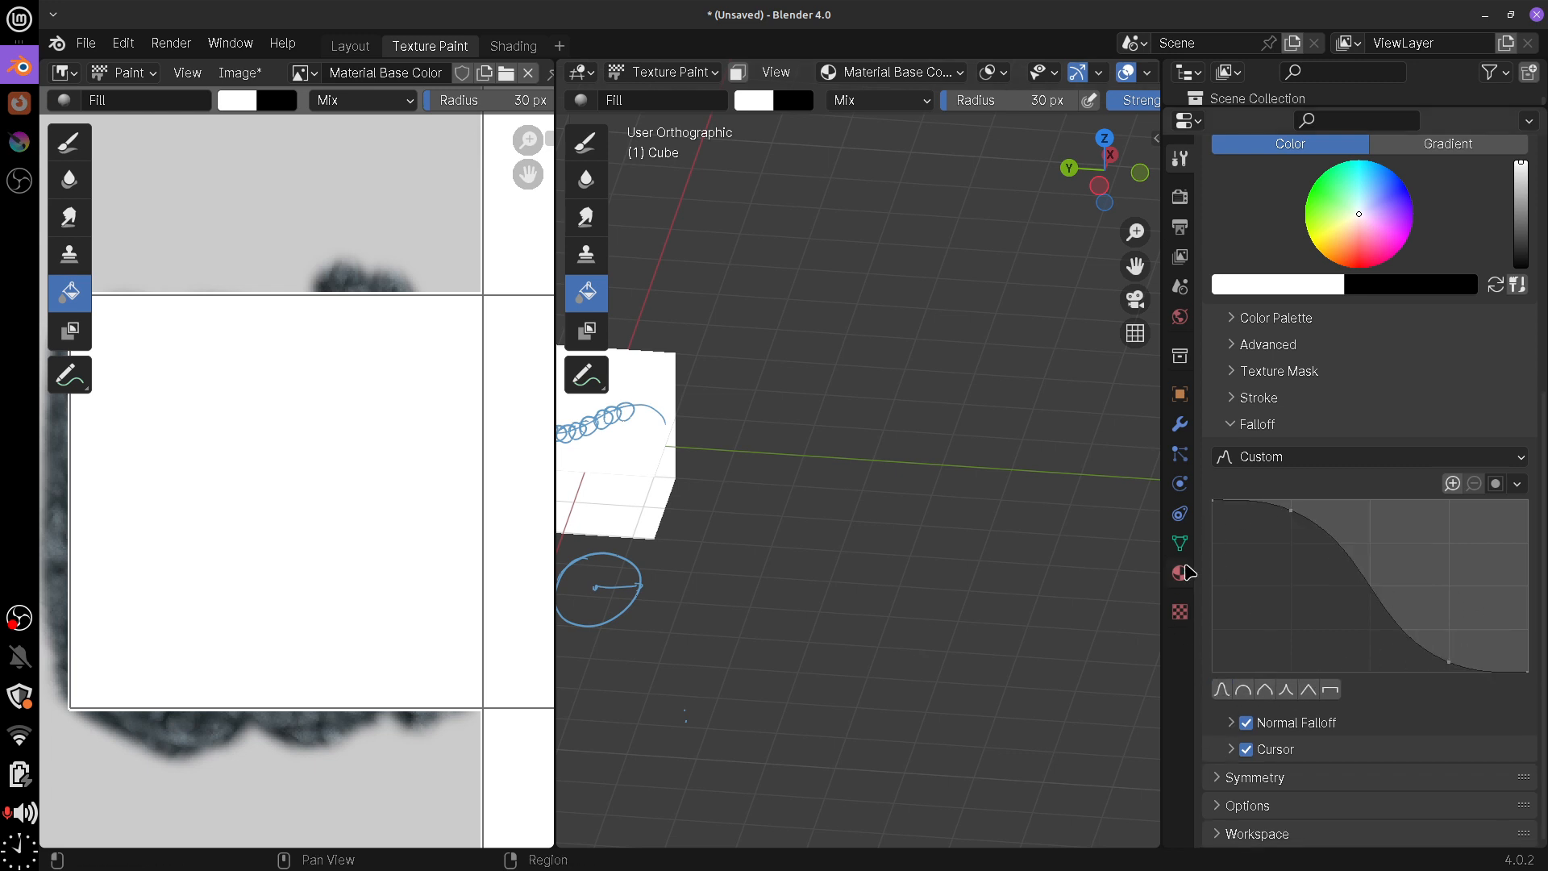
pyautogui.click(1244, 691)
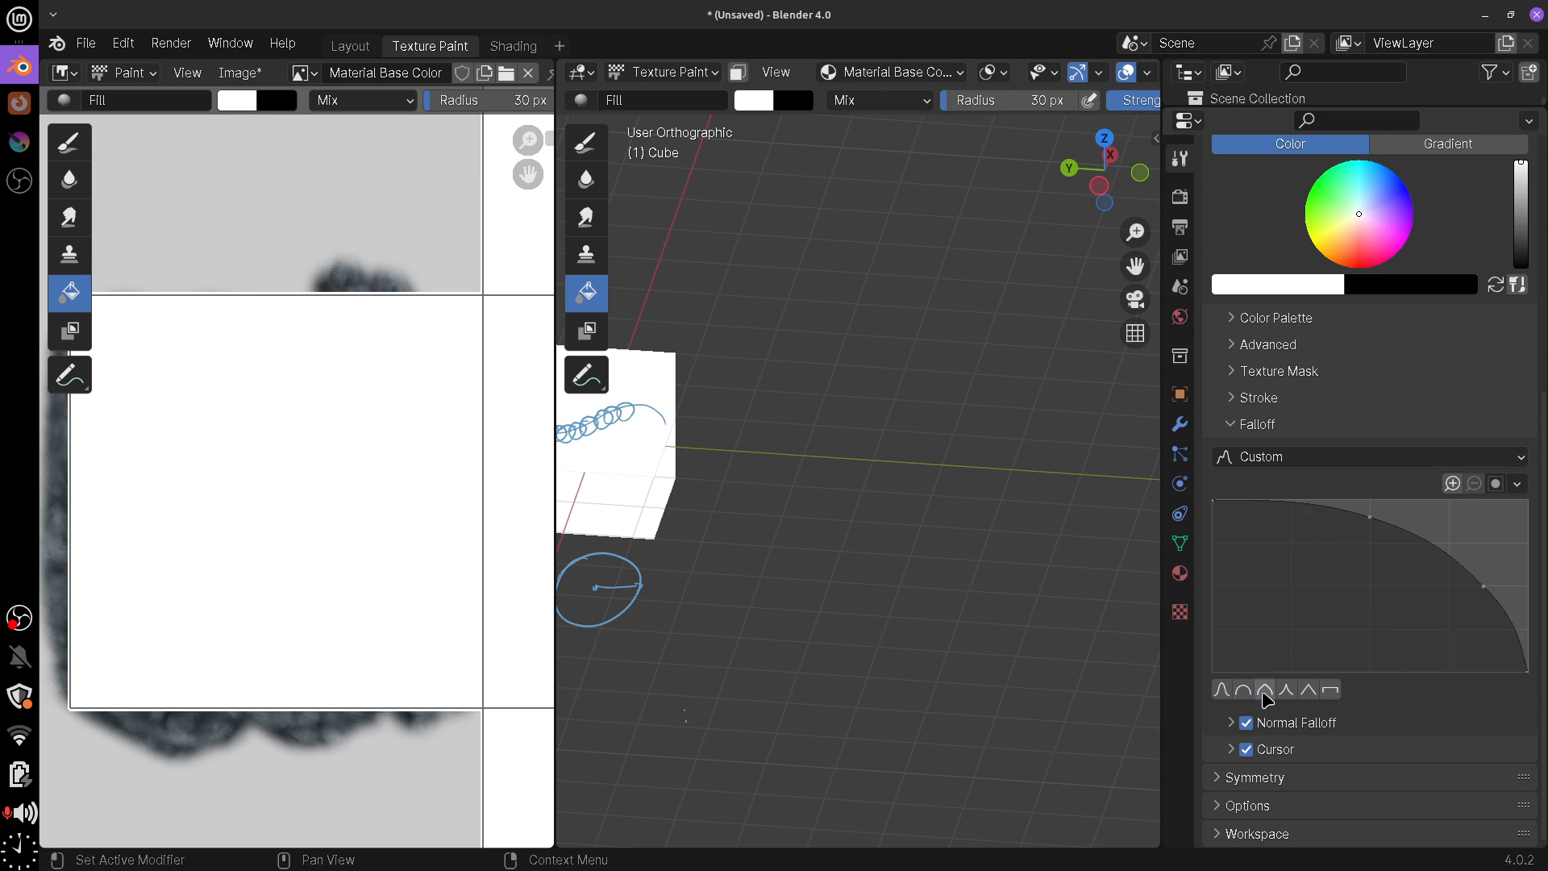
pyautogui.click(1265, 691)
pyautogui.click(1287, 691)
pyautogui.click(1312, 695)
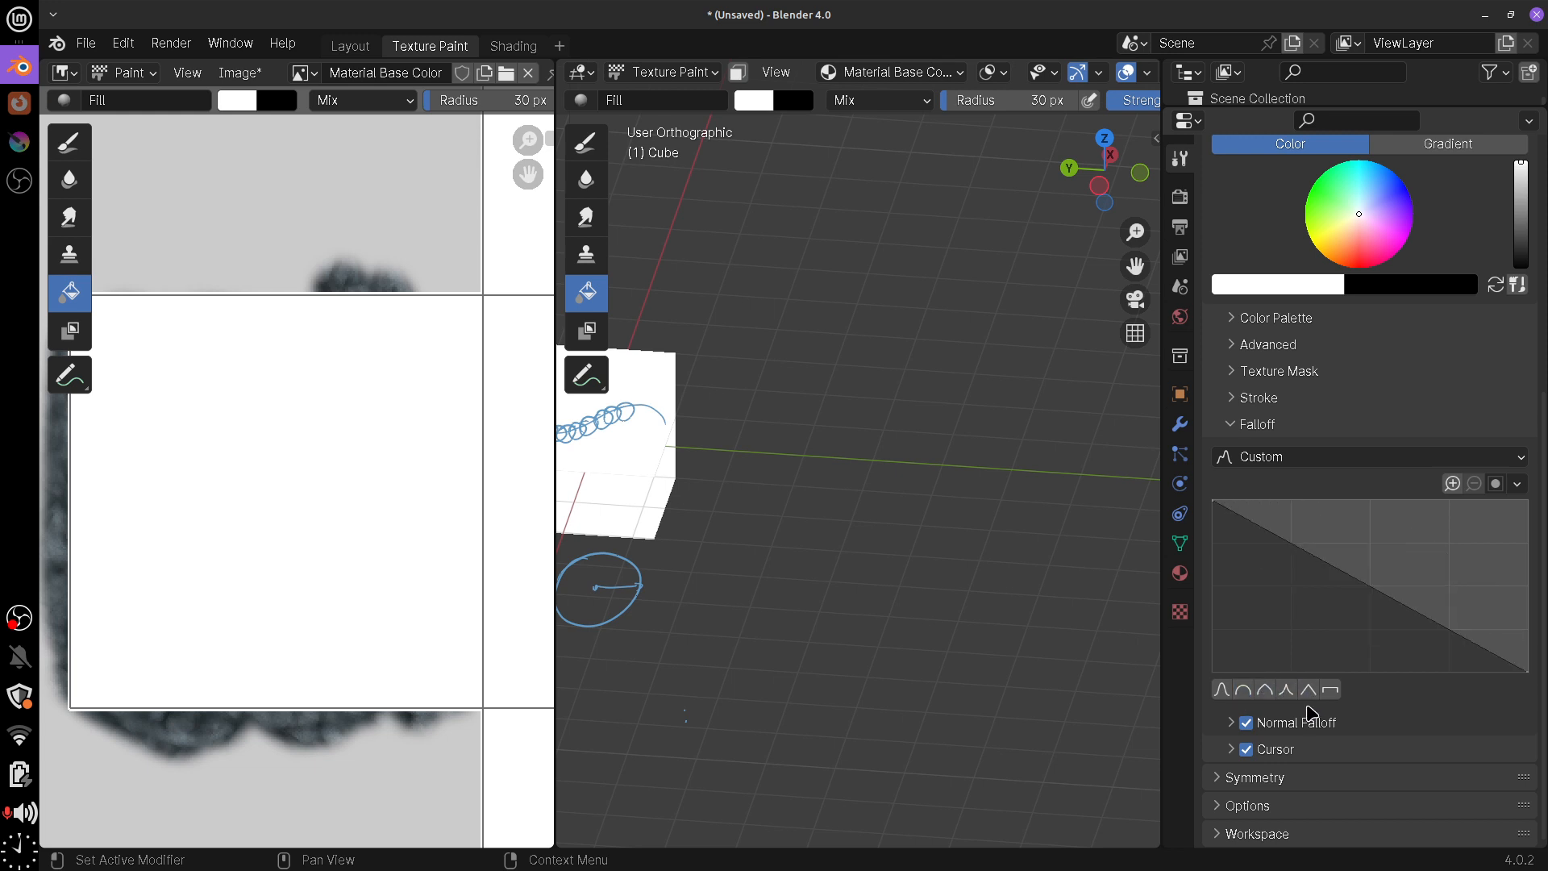
pyautogui.click(1290, 695)
pyautogui.click(1245, 695)
pyautogui.click(1221, 691)
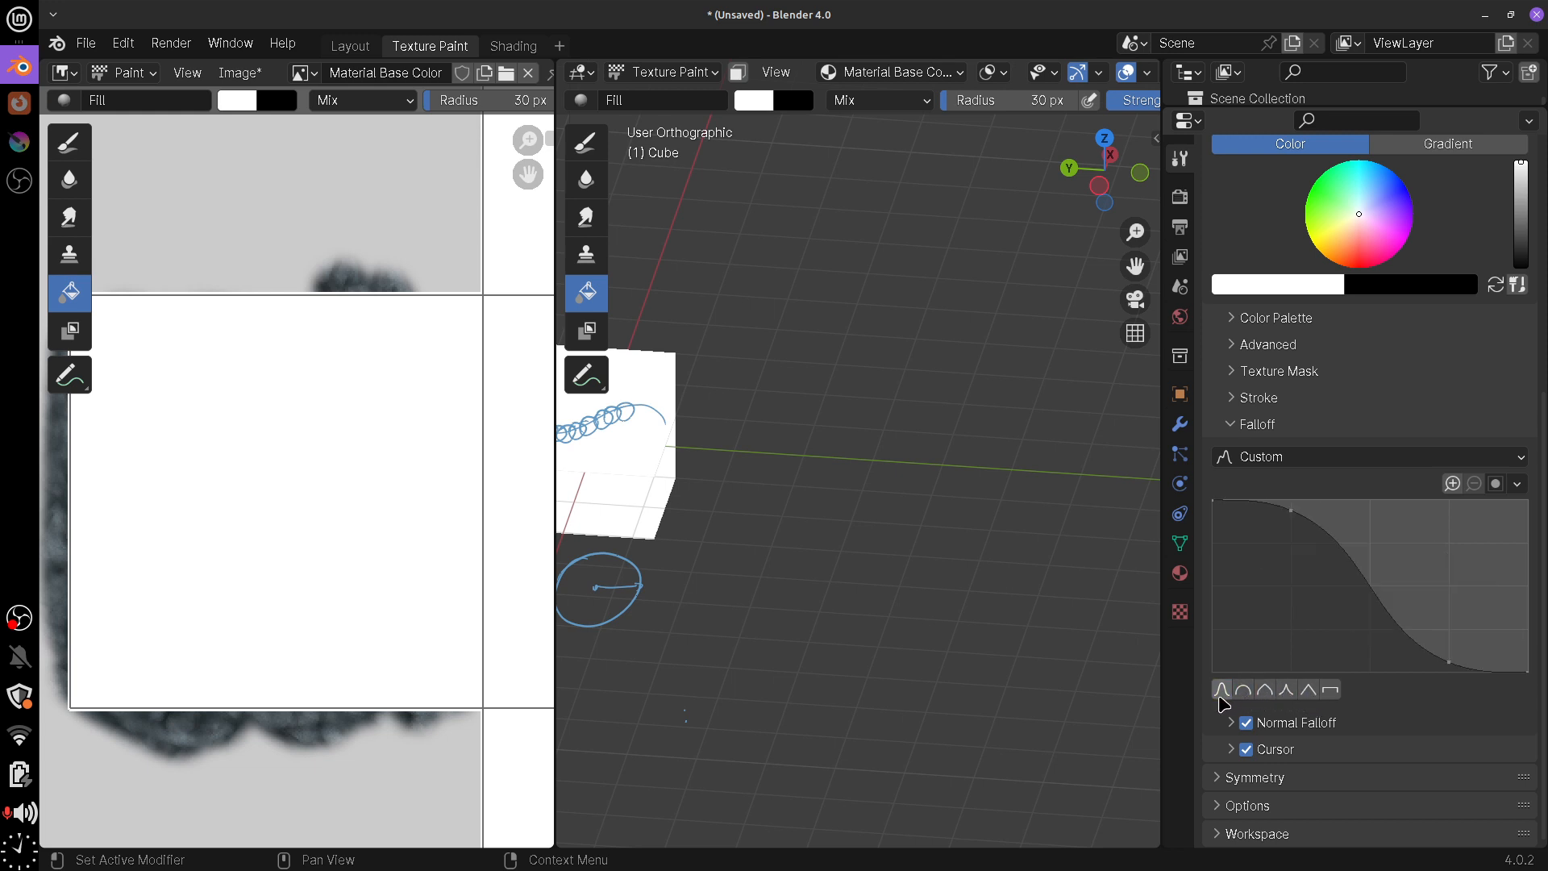
pyautogui.click(1244, 691)
pyautogui.click(1265, 691)
pyautogui.click(1288, 694)
pyautogui.click(1309, 694)
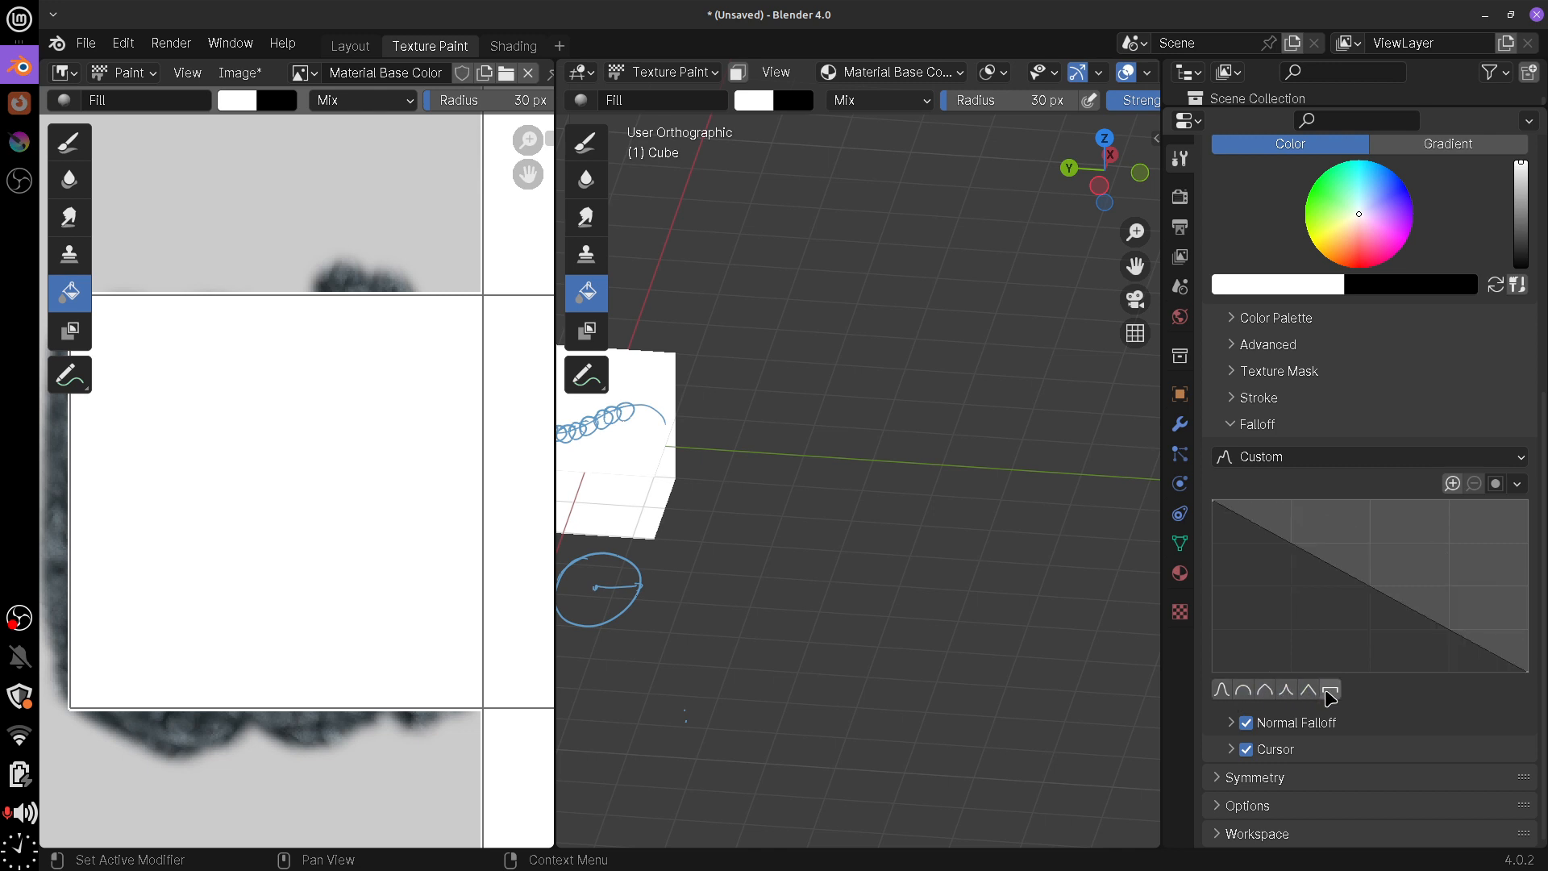
pyautogui.click(1330, 693)
pyautogui.click(1224, 691)
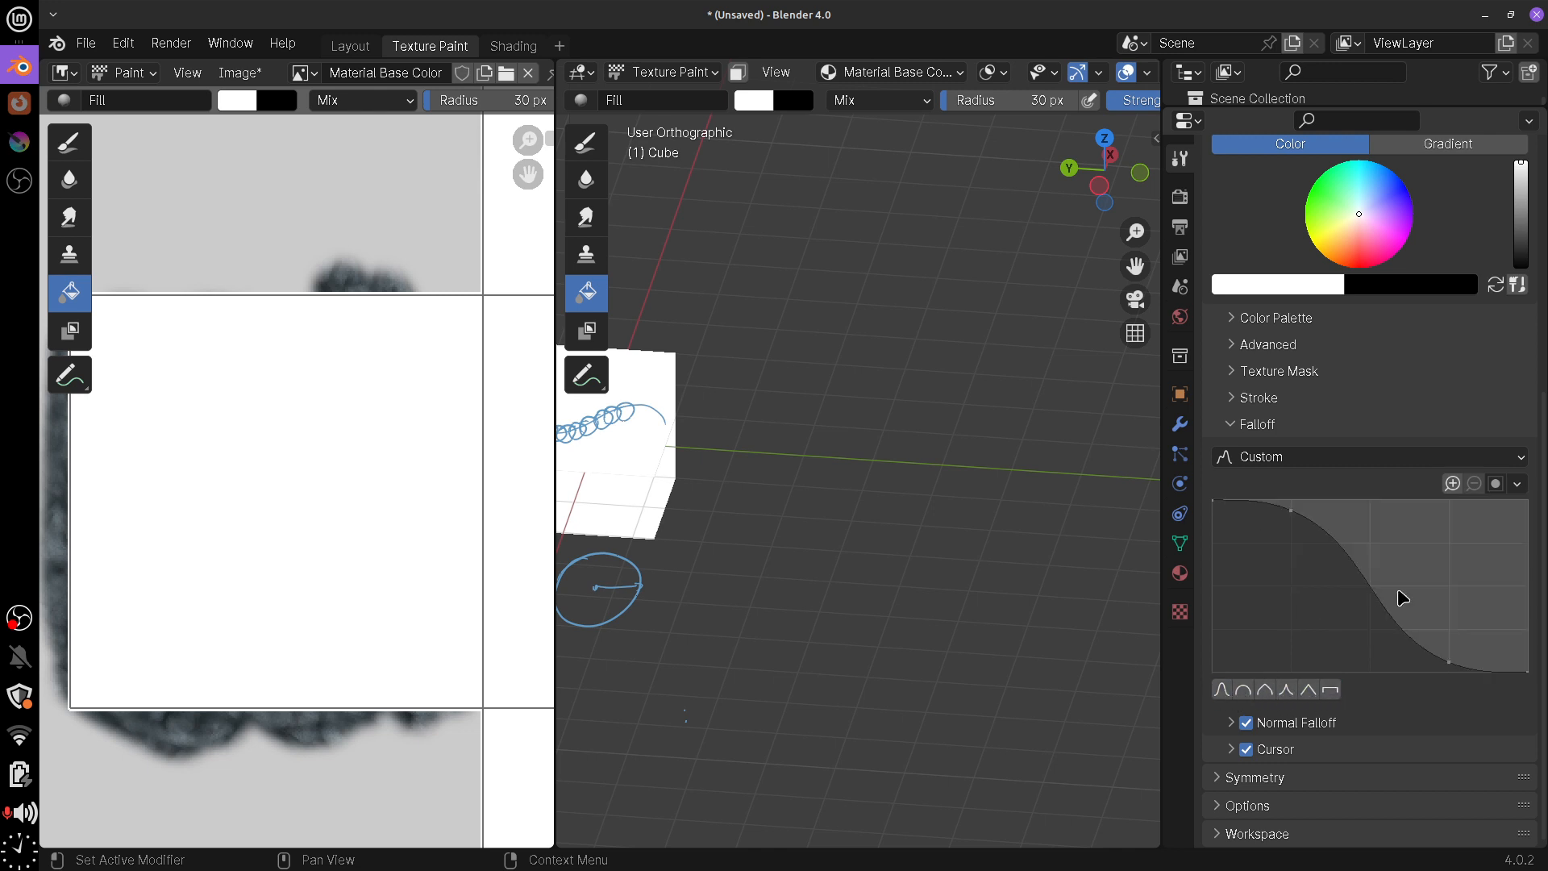
# Switch the falloff curve preset to Smooth and back to Custom
pyautogui.click(1301, 457)
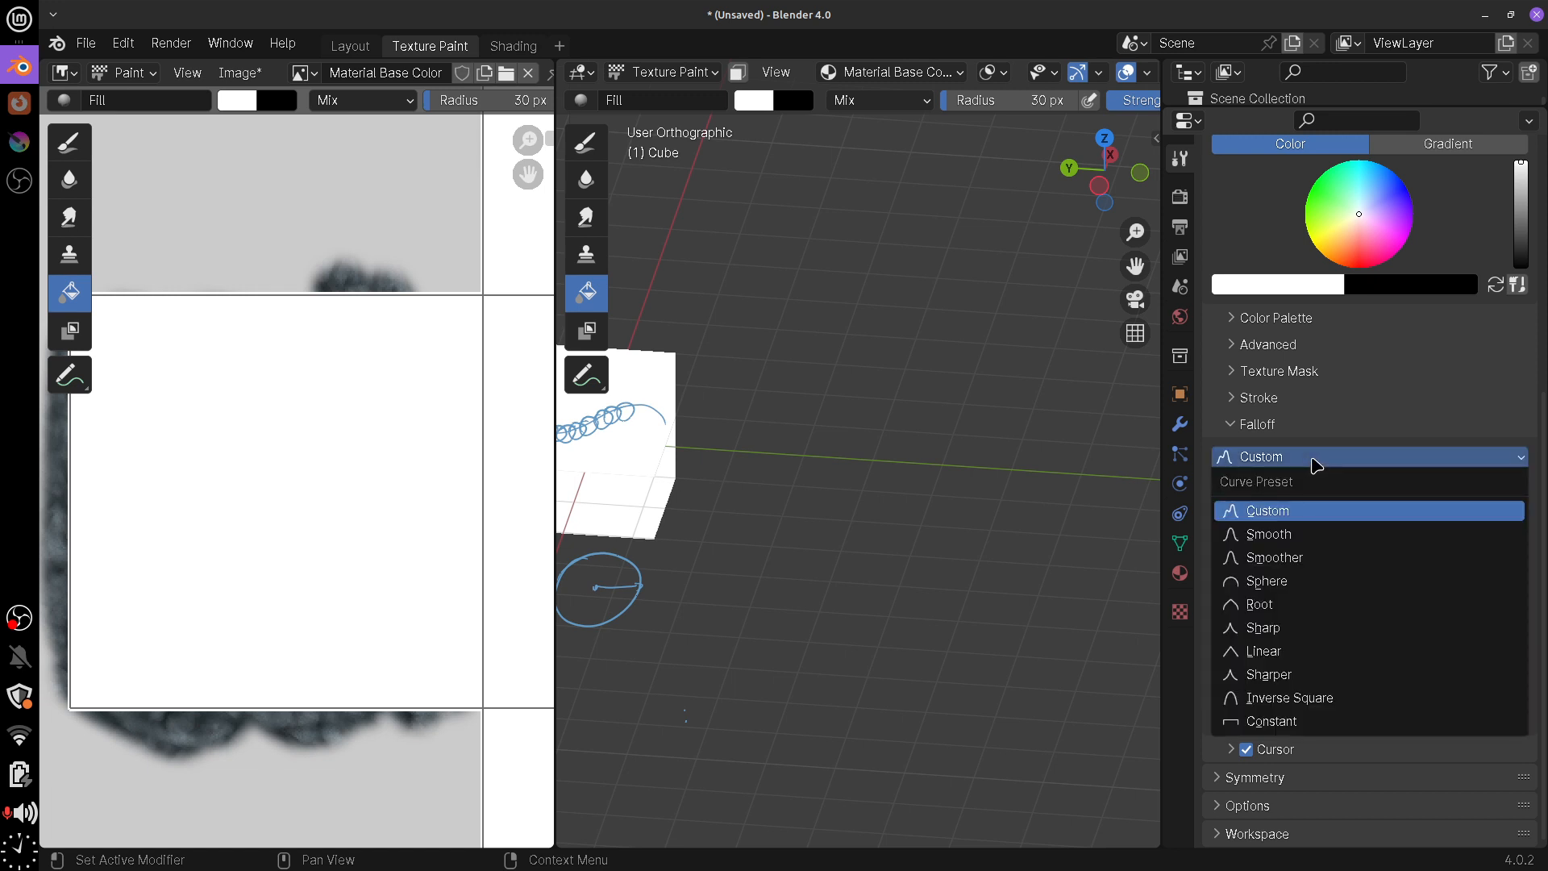
pyautogui.click(1294, 536)
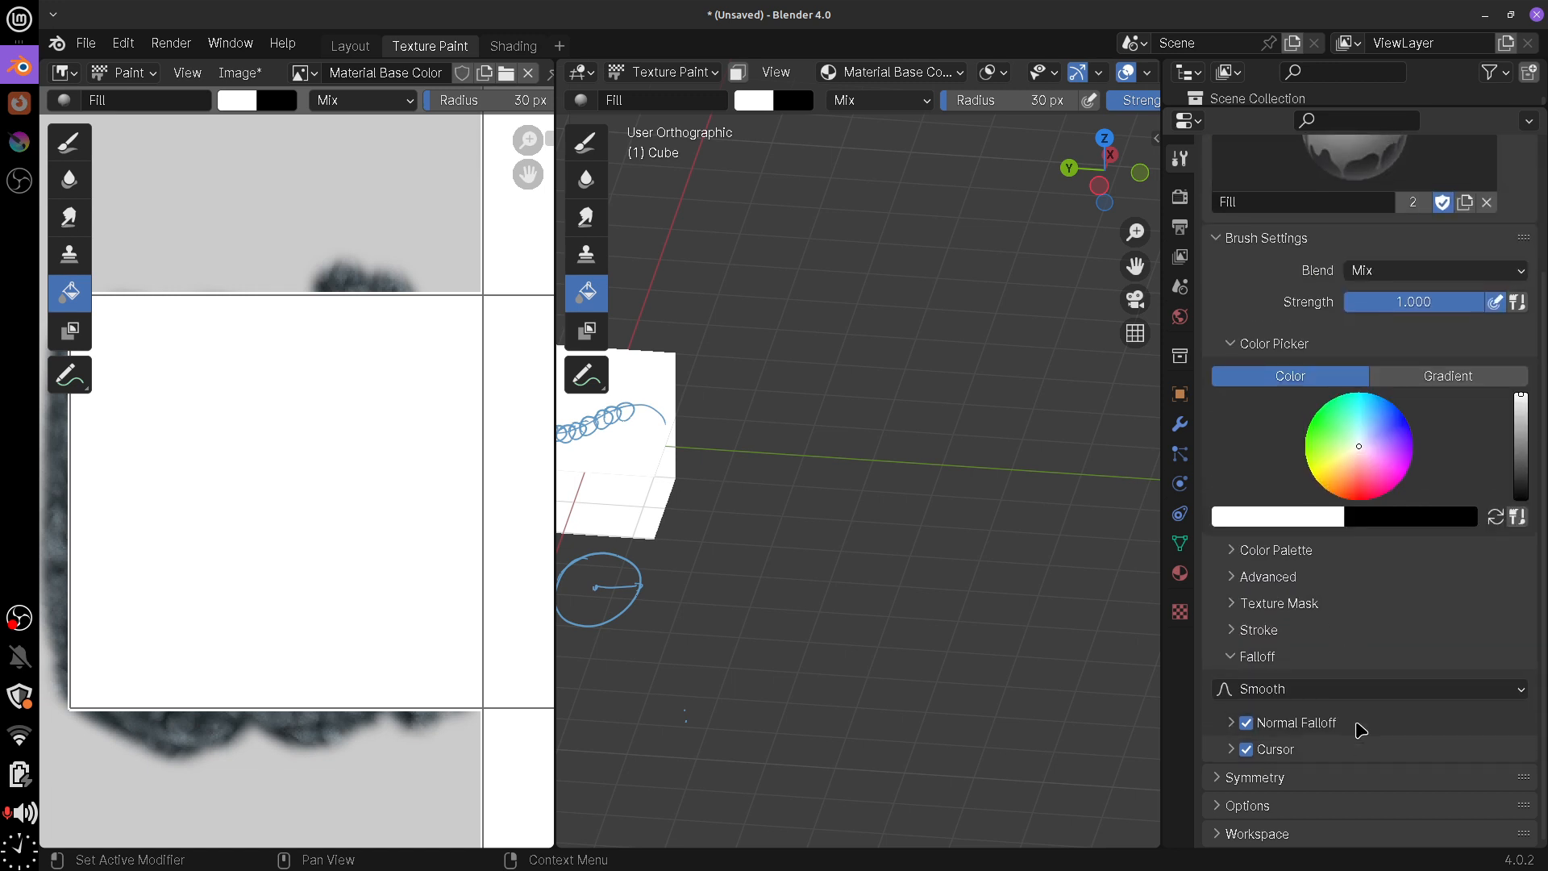
pyautogui.click(1355, 689)
pyautogui.click(1289, 453)
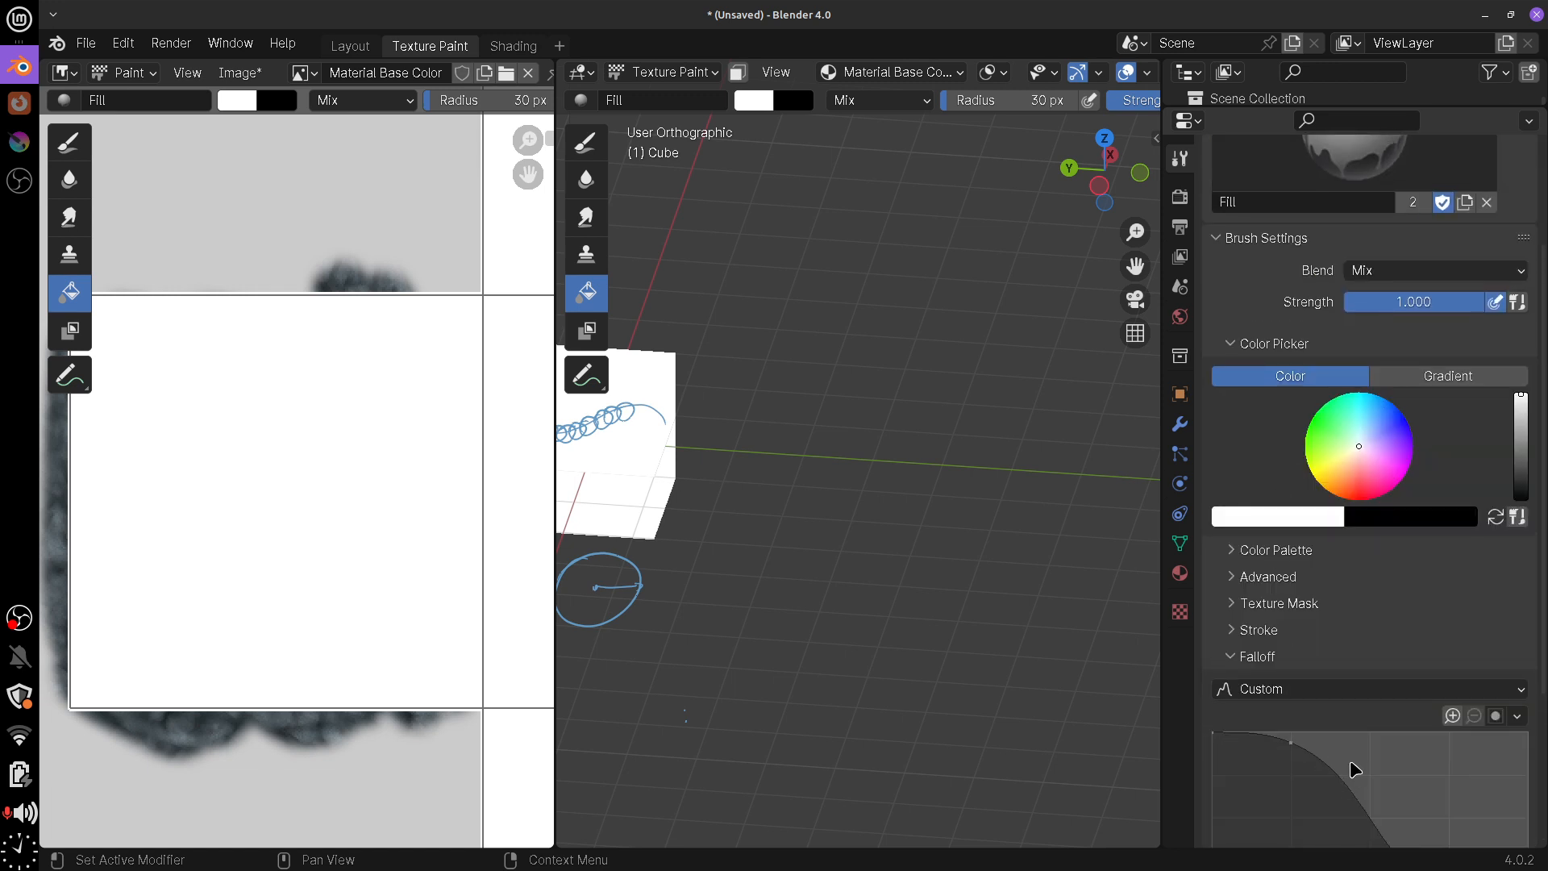
# Try the round, root, sharp and constant shapes on the custom falloff curve again, and restore the smooth shape
pyautogui.scroll(-5, 1306, 734)
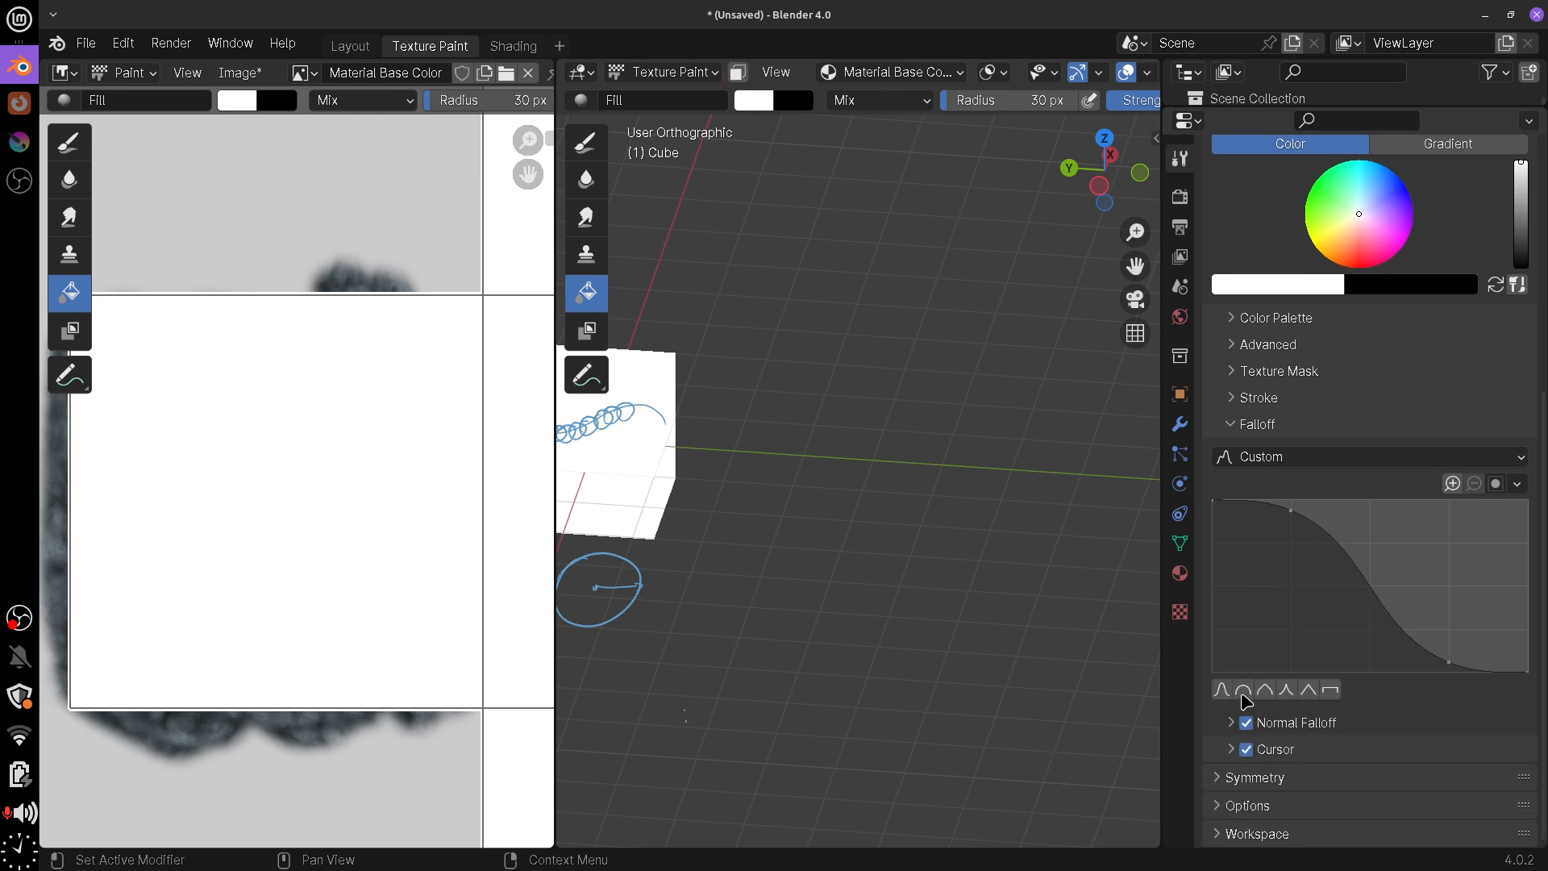
pyautogui.click(1244, 691)
pyautogui.click(1265, 691)
pyautogui.click(1286, 691)
pyautogui.click(1330, 691)
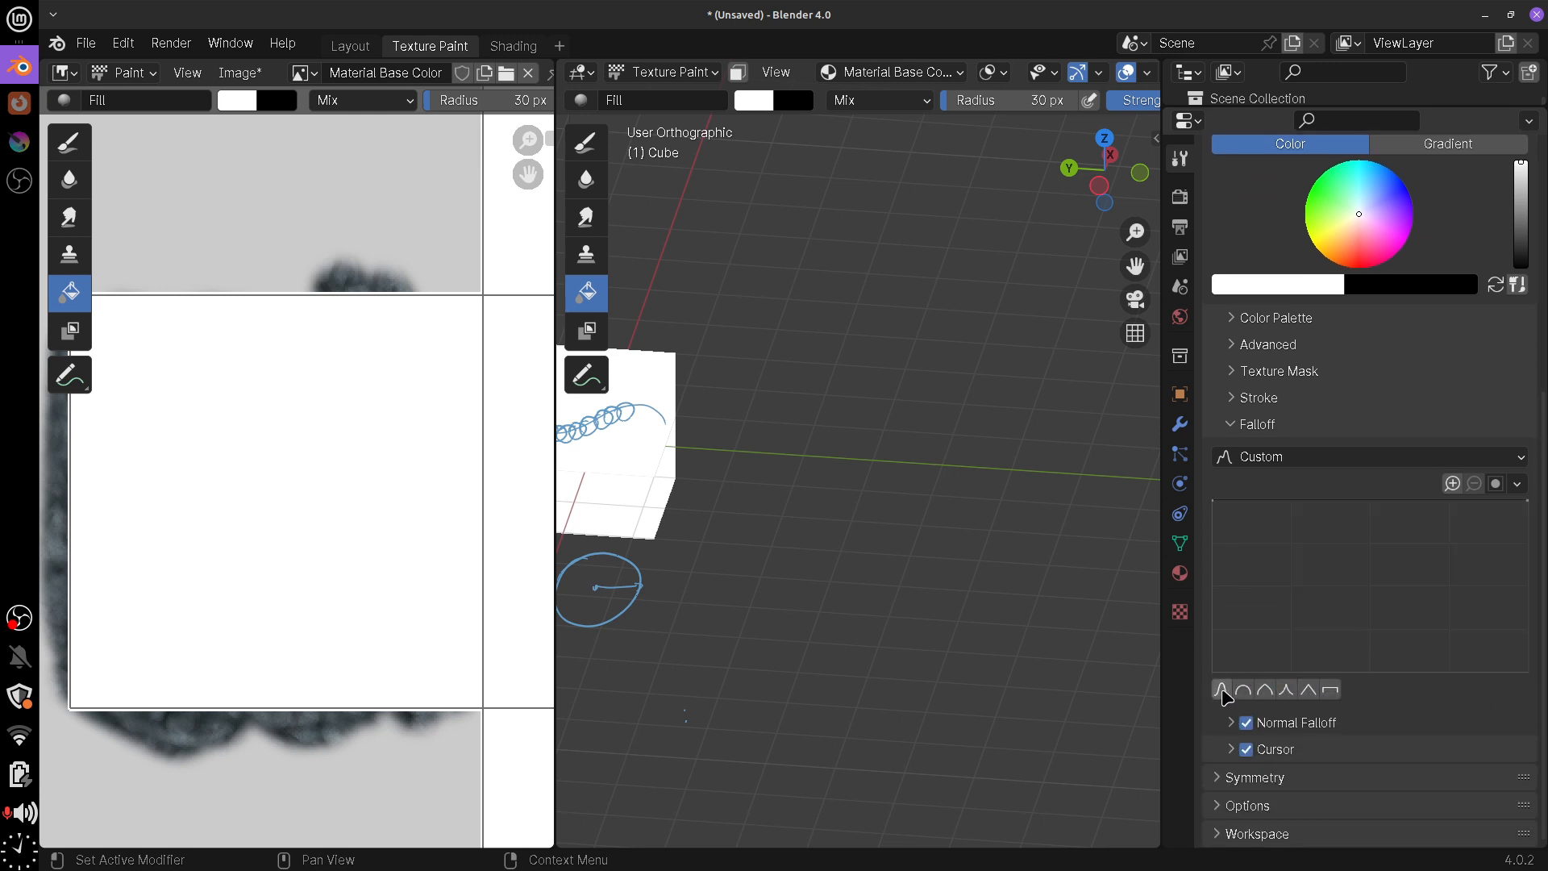
pyautogui.click(1222, 691)
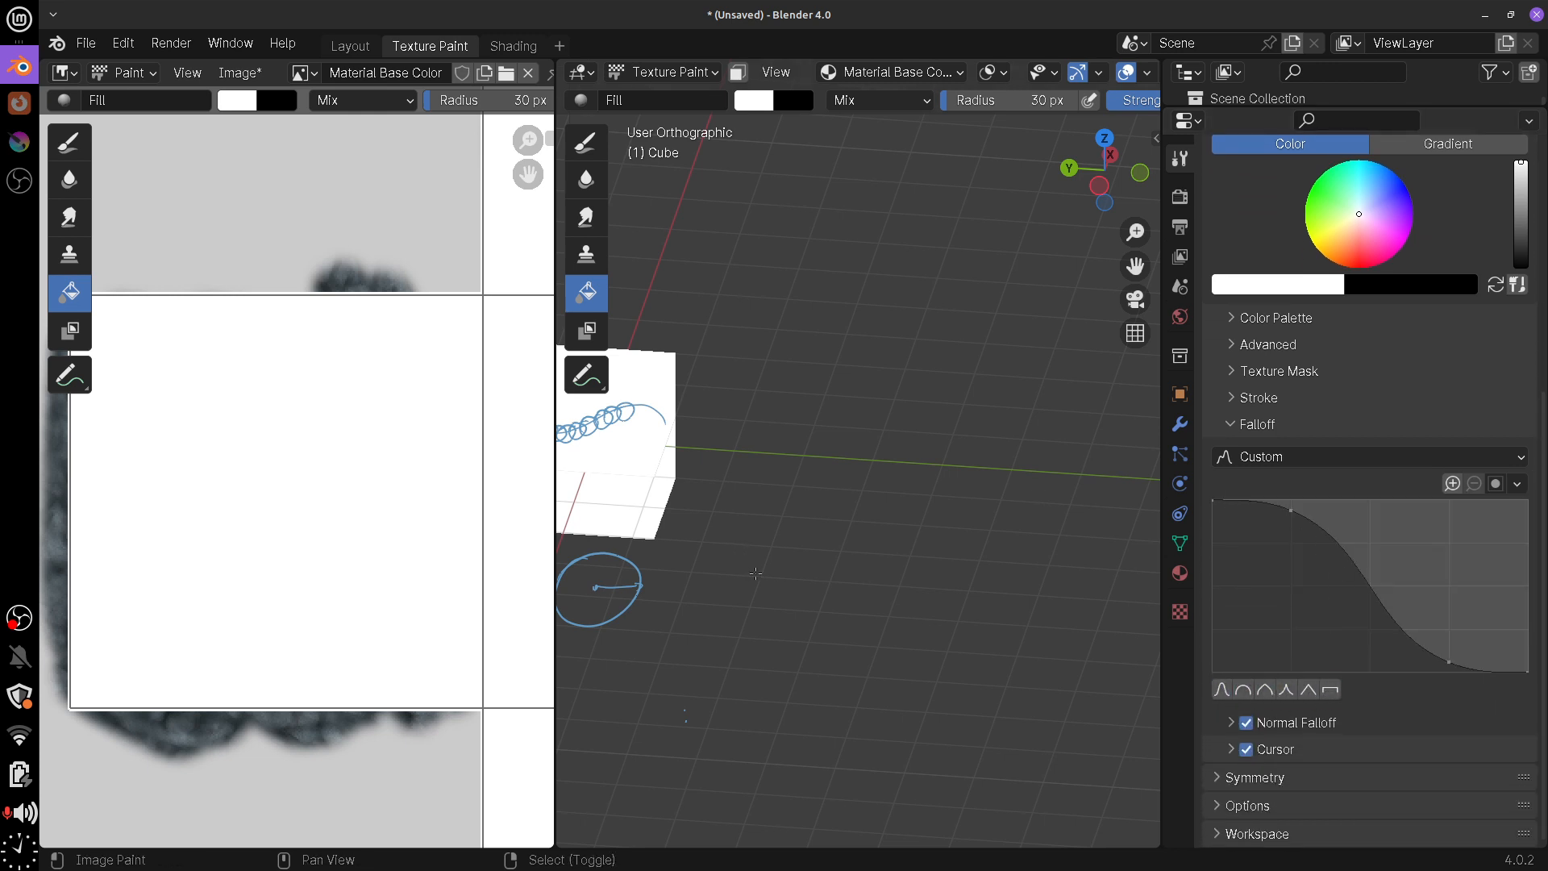
# Activate the Draw tool with the blue UdanBrush, and try a test stroke on the texture image and undo it
pyautogui.keyDown('shift'); pyautogui.moveTo(736, 555); pyautogui.dragTo(1021, 548, button='middle'); pyautogui.keyUp('shift')
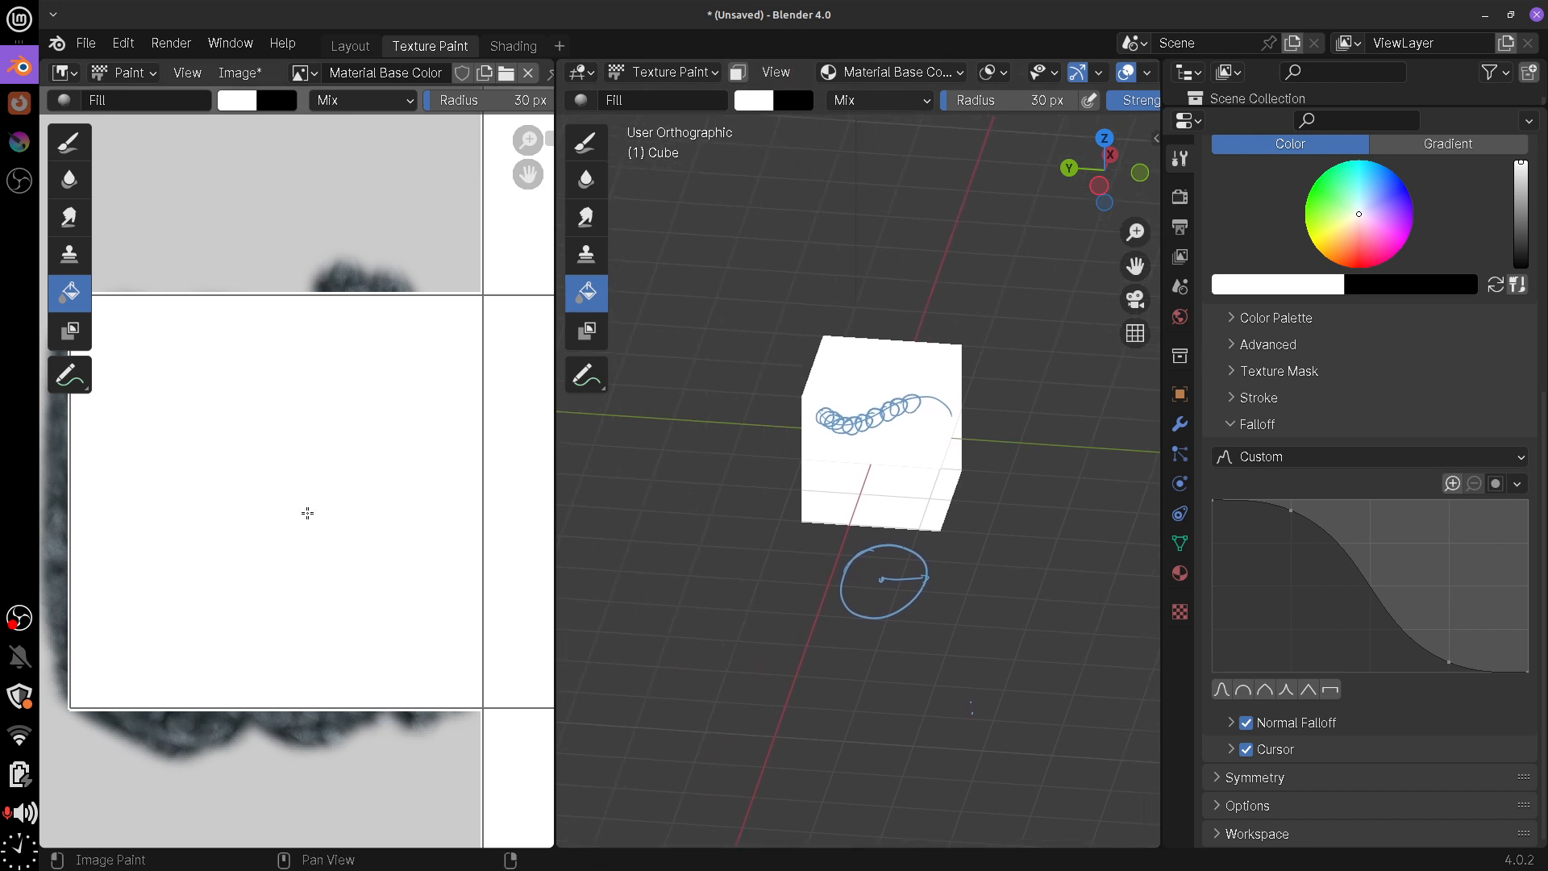
pyautogui.click(586, 145)
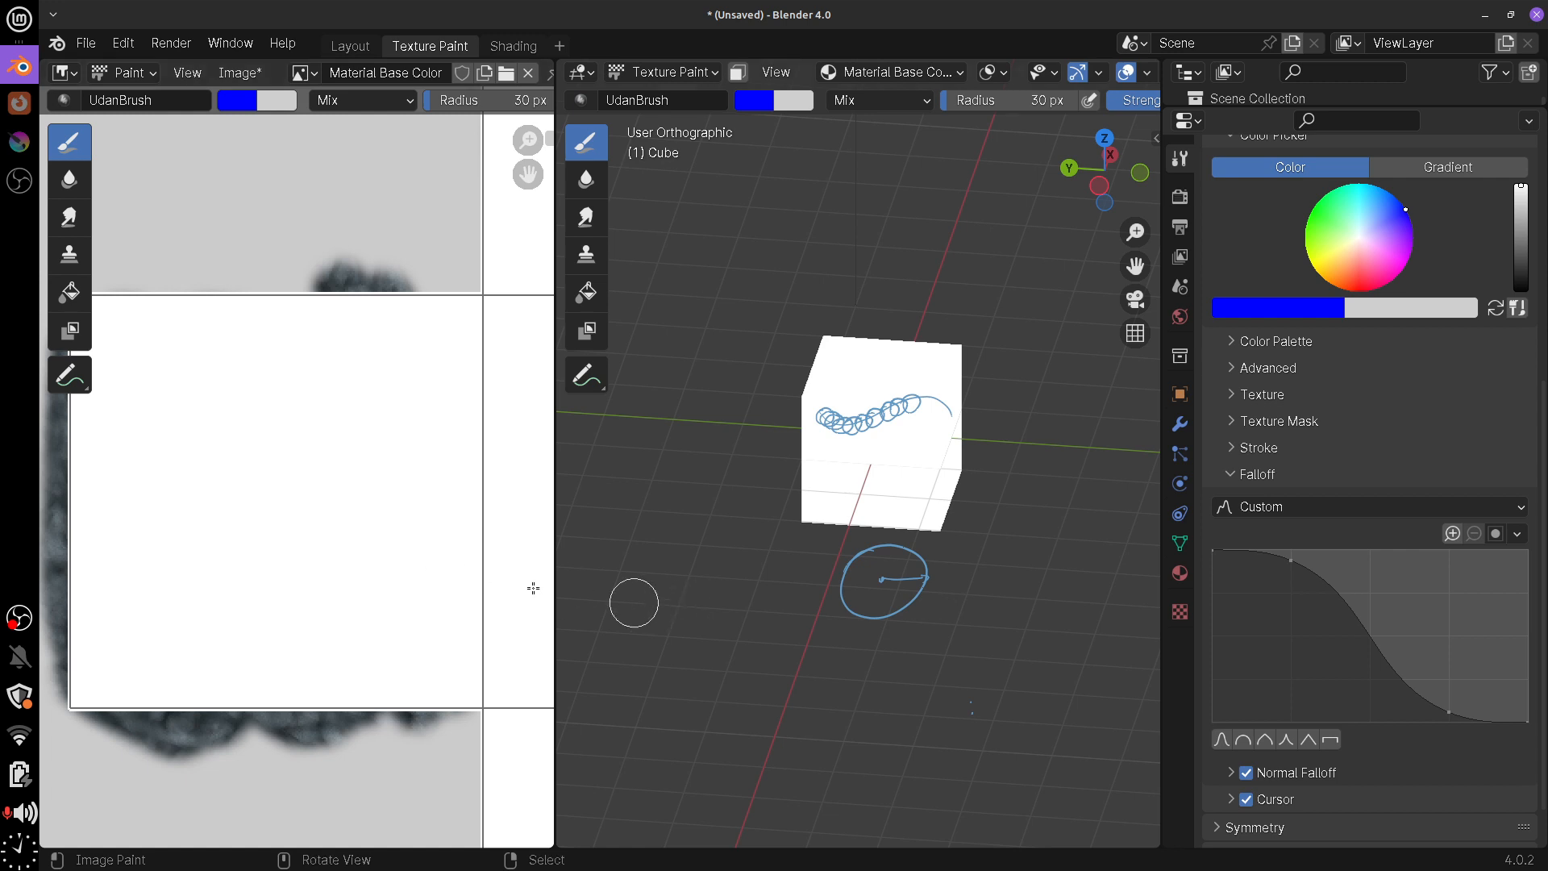
pyautogui.moveTo(157, 348); pyautogui.dragTo(165, 571)
pyautogui.hotkey('ctrl', 'z')
pyautogui.hotkey('ctrl', 'z')
# Widen the image editor and paint a vertical blue stroke with the smooth falloff near the white square's left edge
pyautogui.moveTo(271, 481); pyautogui.dragTo(376, 481, button='middle')
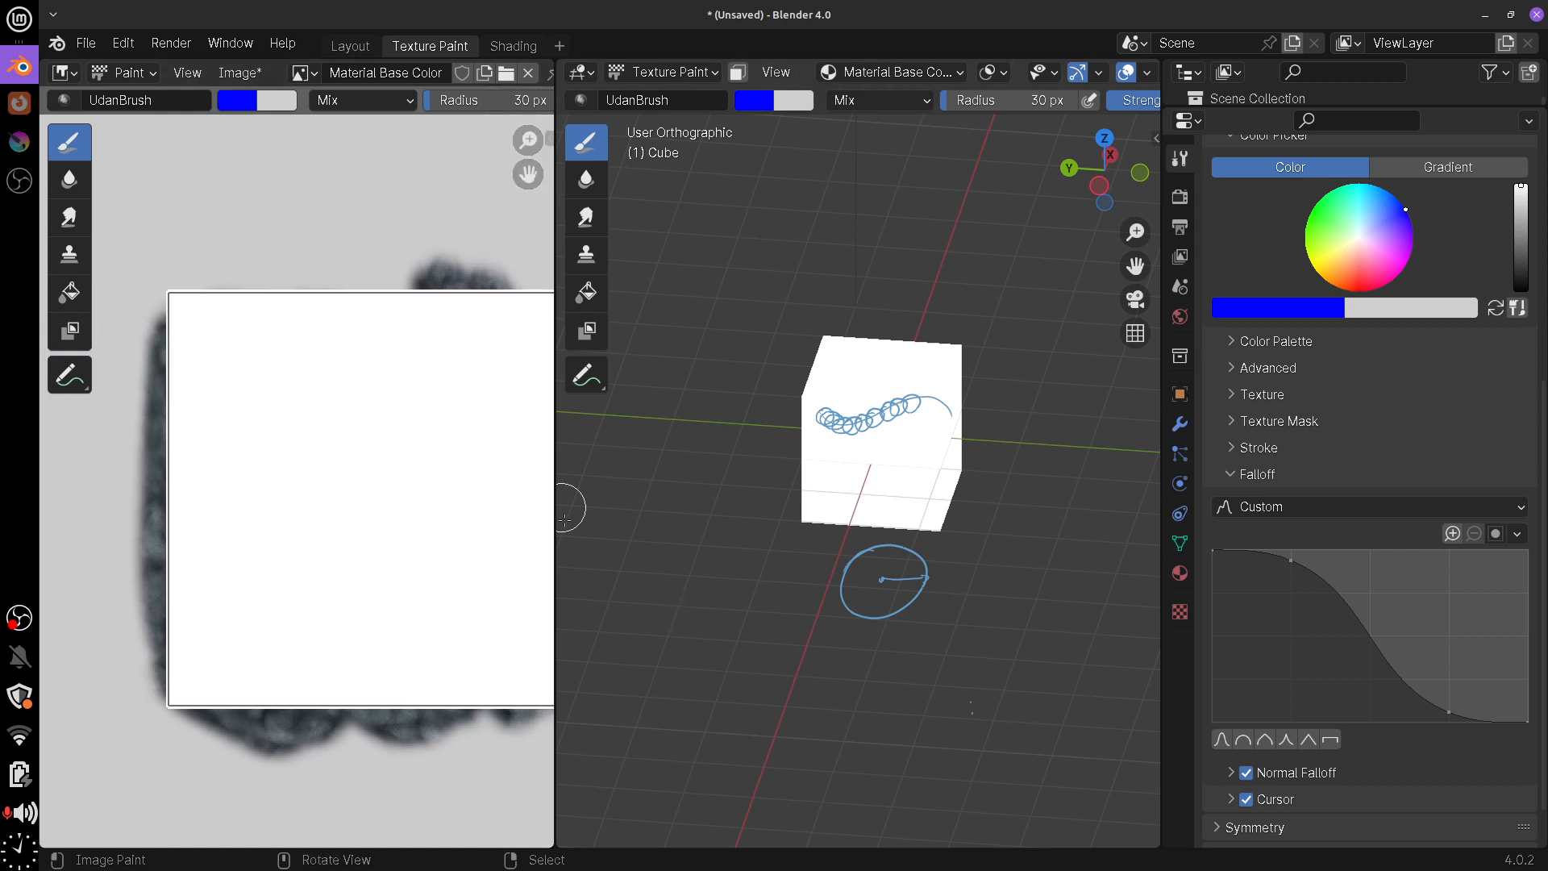
pyautogui.moveTo(555, 519); pyautogui.dragTo(853, 534)
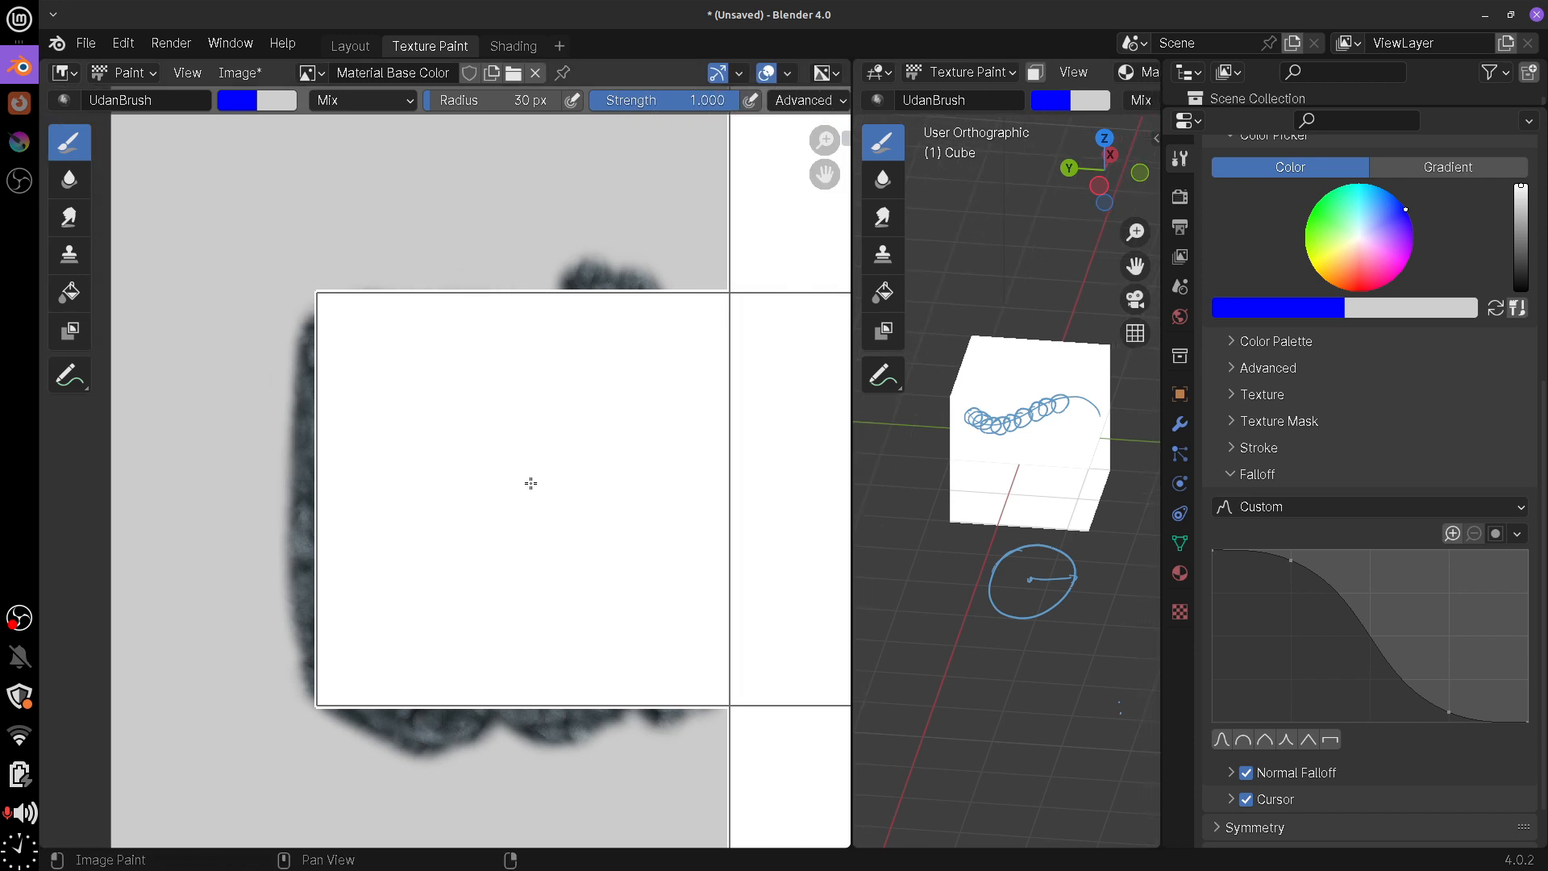
pyautogui.scroll(2, 531, 484)
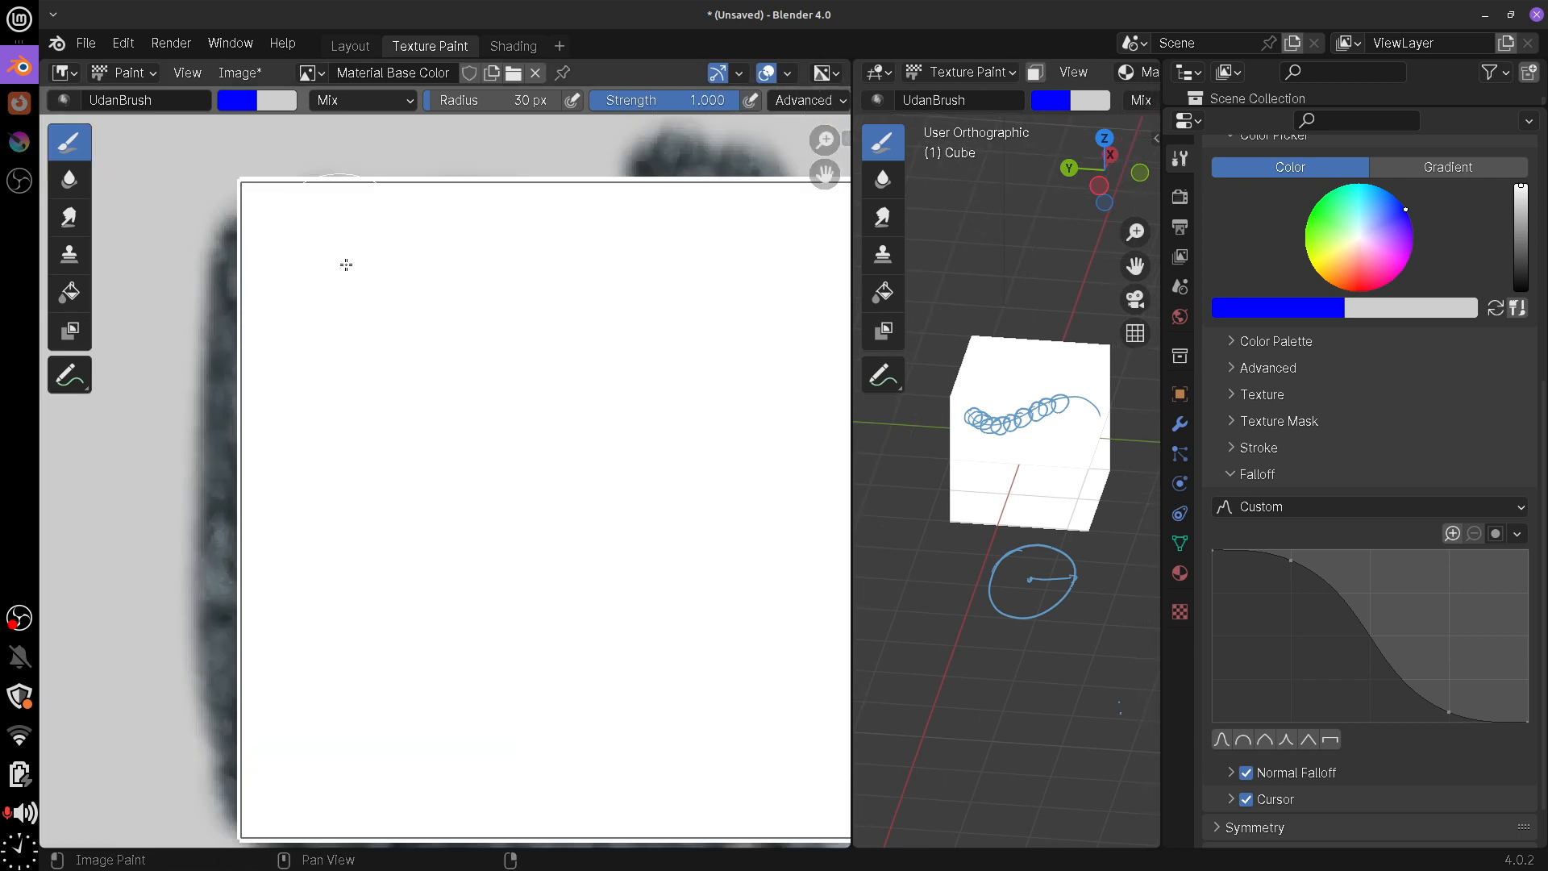
pyautogui.moveTo(345, 263); pyautogui.dragTo(360, 584)
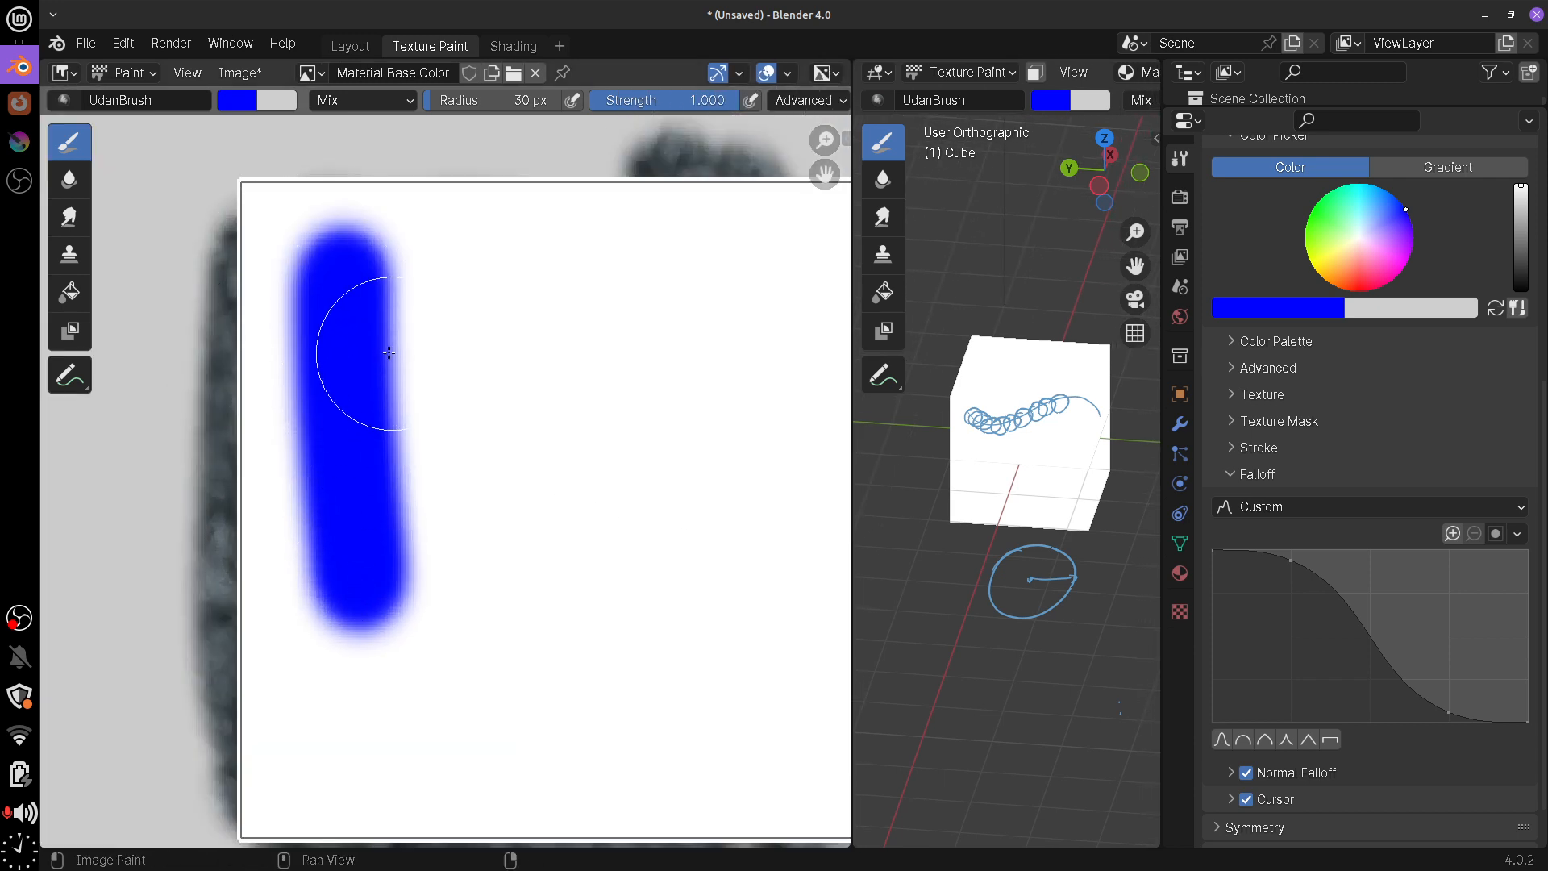
# Set the falloff curve to the round shape, reduce the brush radius to 21 px, and paint a second vertical stroke beside the first
pyautogui.click(1243, 740)
pyautogui.moveTo(480, 259); pyautogui.dragTo(503, 542)
pyautogui.hotkey('ctrl', 'z')
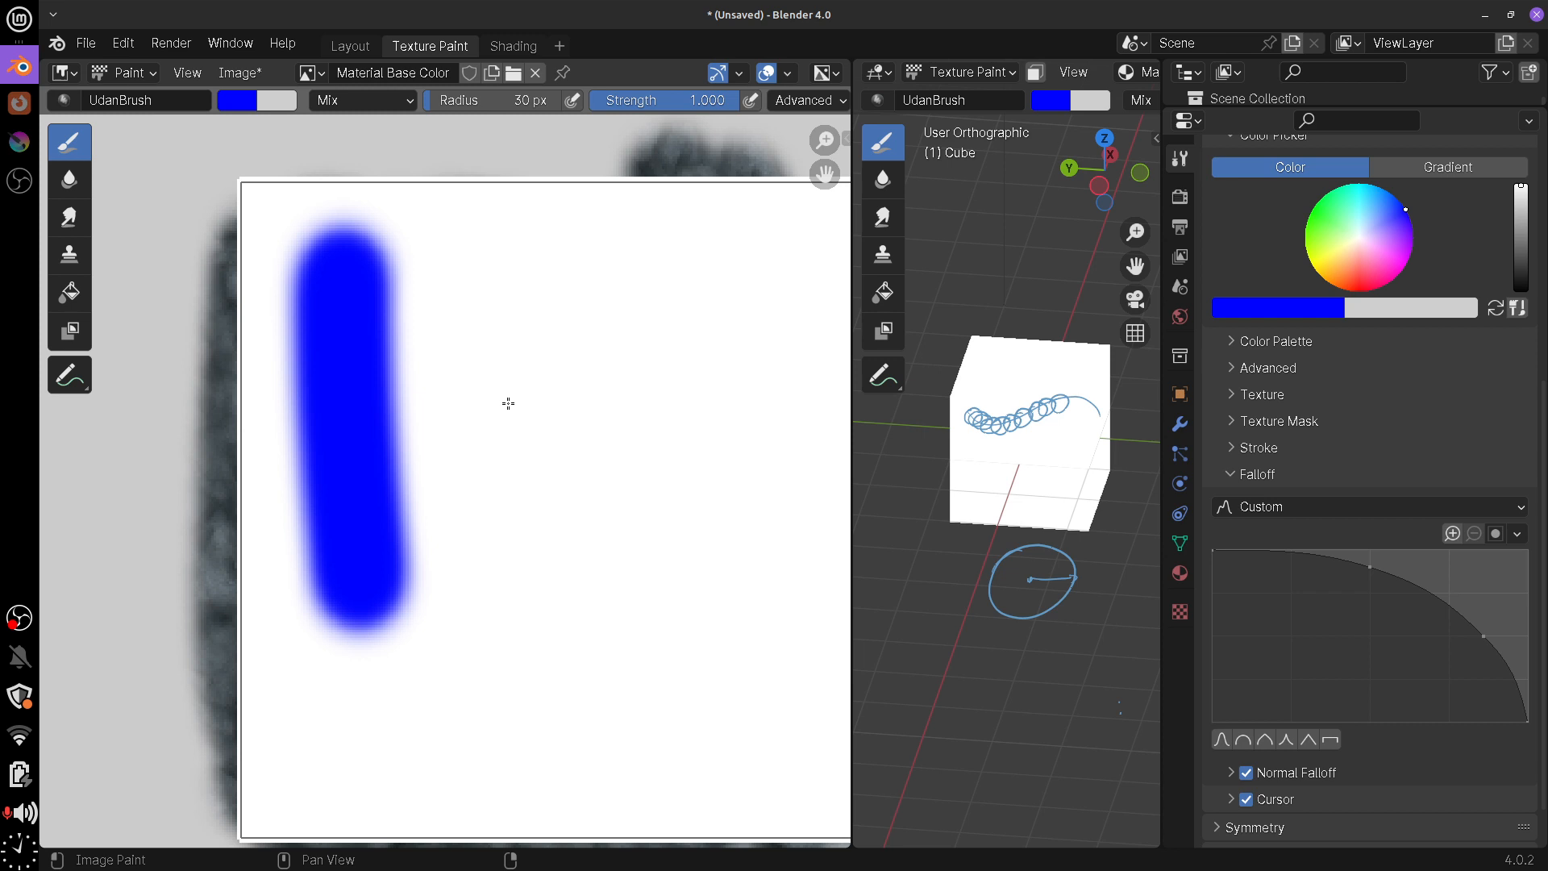
pyautogui.press('f')
pyautogui.click(528, 452)
pyautogui.moveTo(466, 273); pyautogui.dragTo(474, 555)
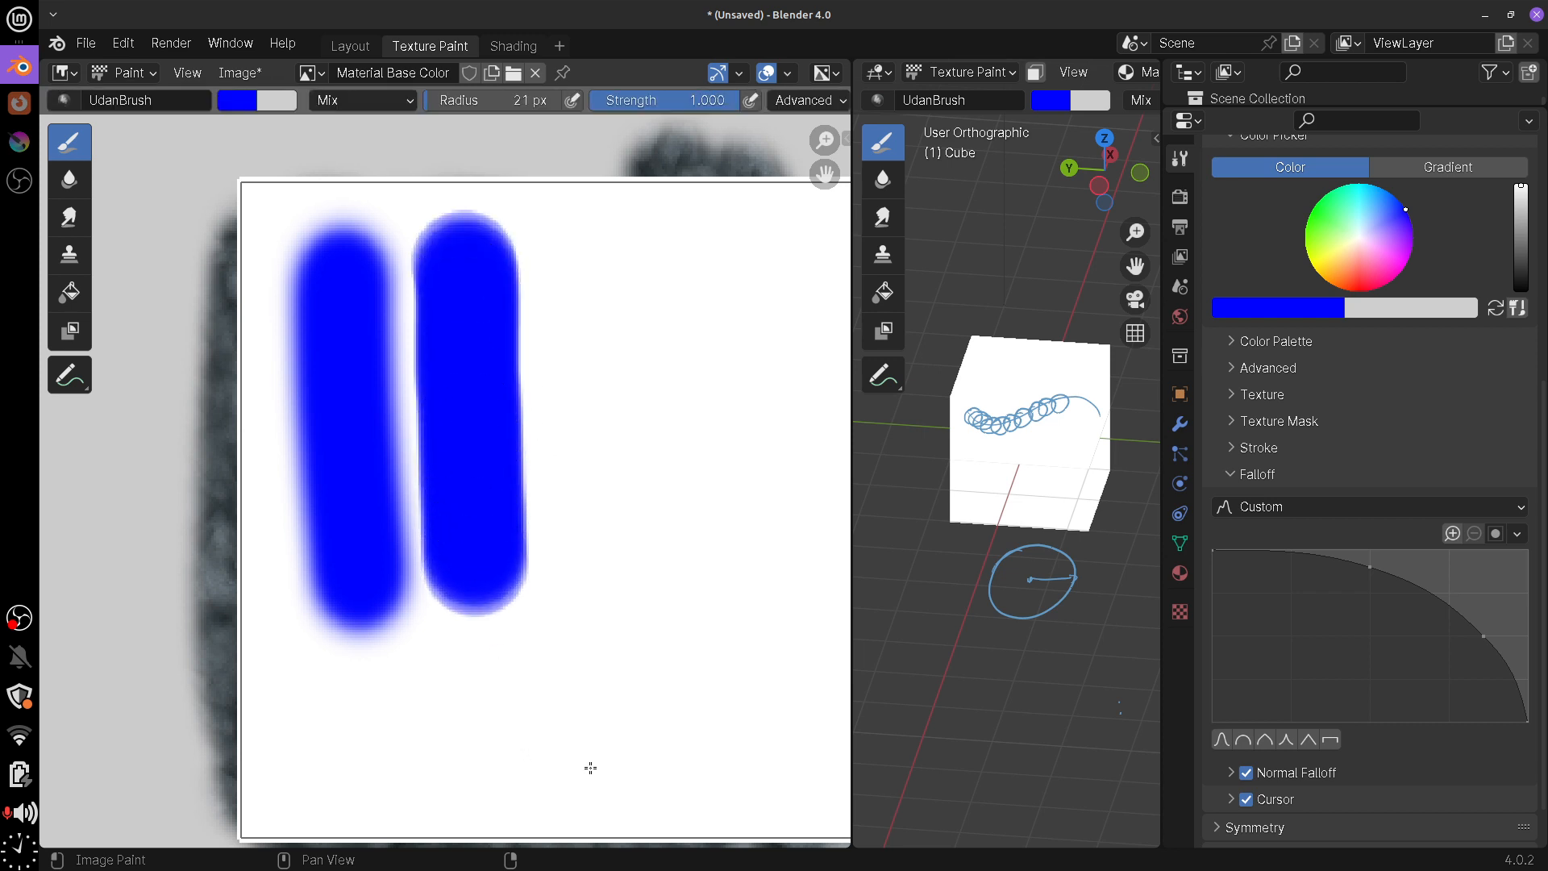
# Set the falloff curve to the sharp shape and paint a third vertical stroke, undoing the extra stroke next to it
pyautogui.click(1287, 739)
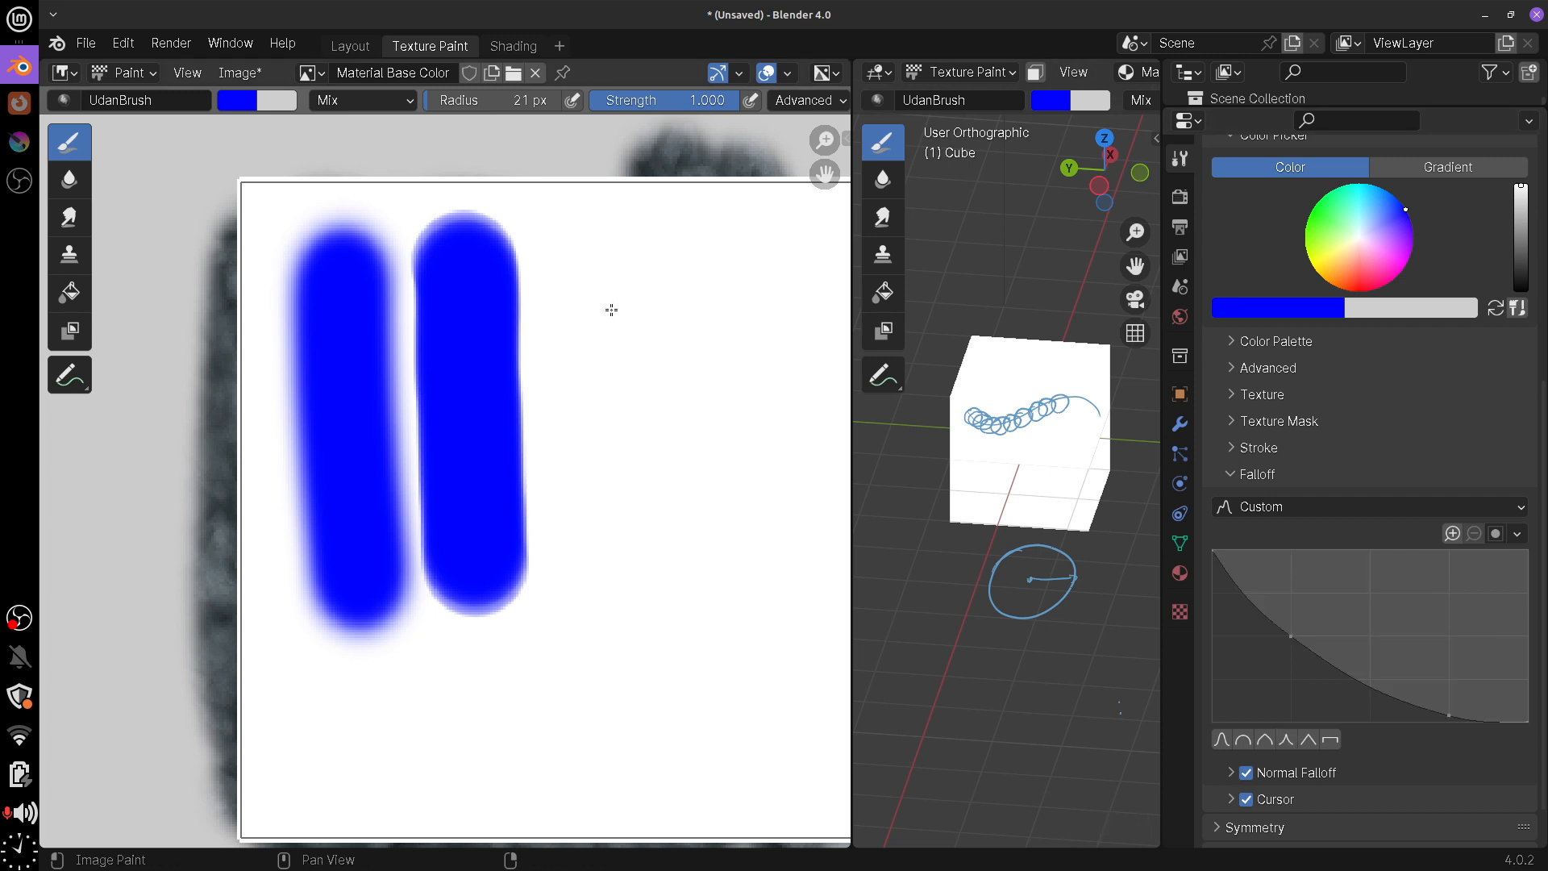
pyautogui.moveTo(596, 242); pyautogui.dragTo(613, 669)
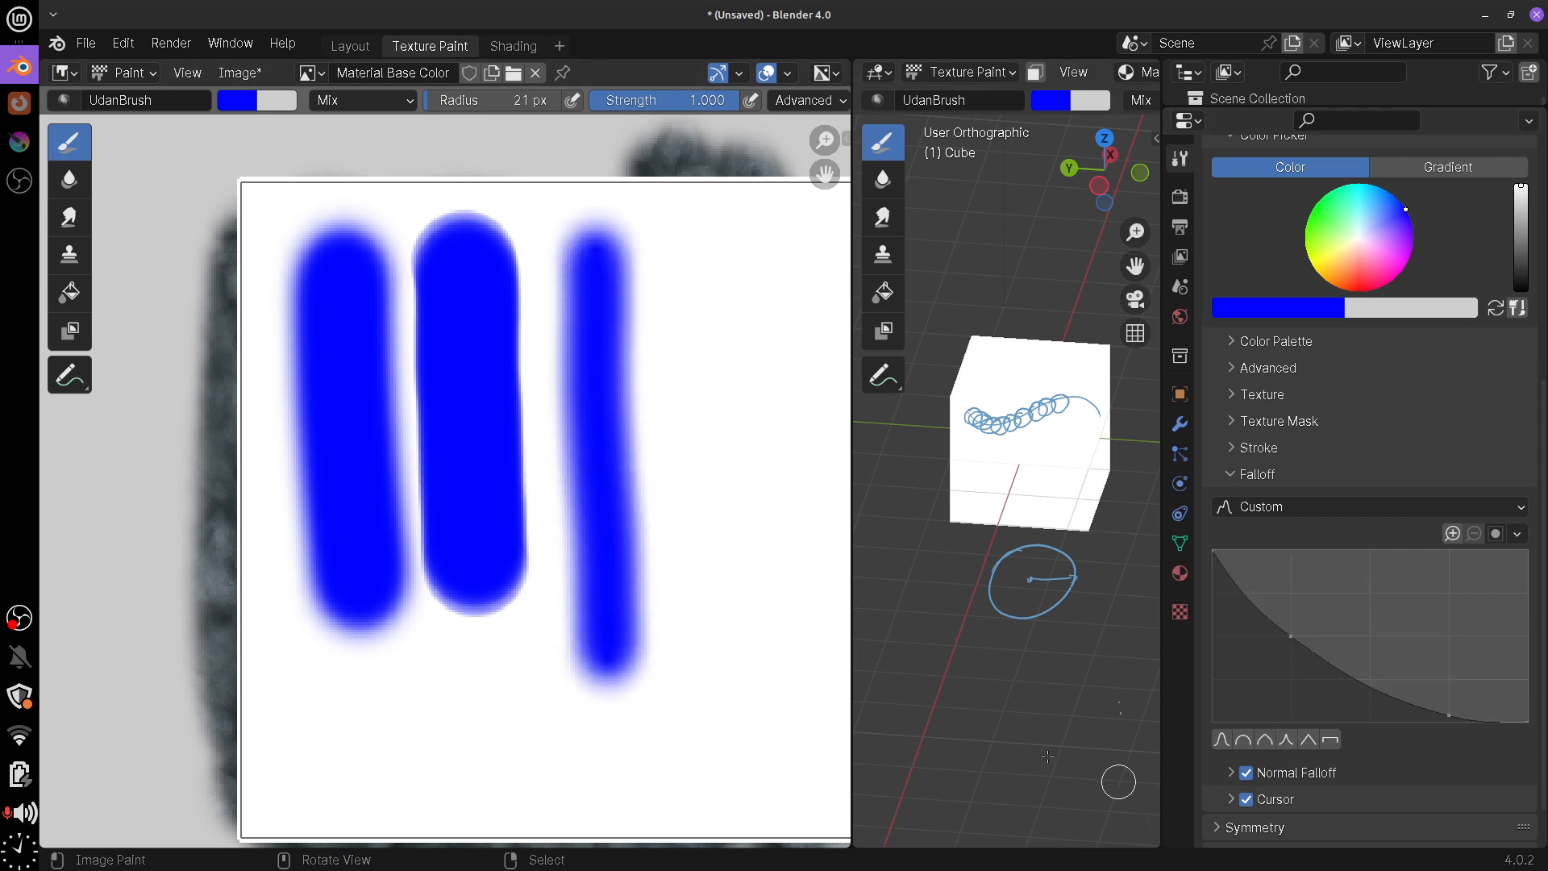
pyautogui.moveTo(700, 230); pyautogui.dragTo(710, 681)
pyautogui.hotkey('ctrl', 'z')
# Set the falloff curve to the constant shape, and paint a fourth vertical stroke and a short horizontal stroke below the others
pyautogui.click(1330, 740)
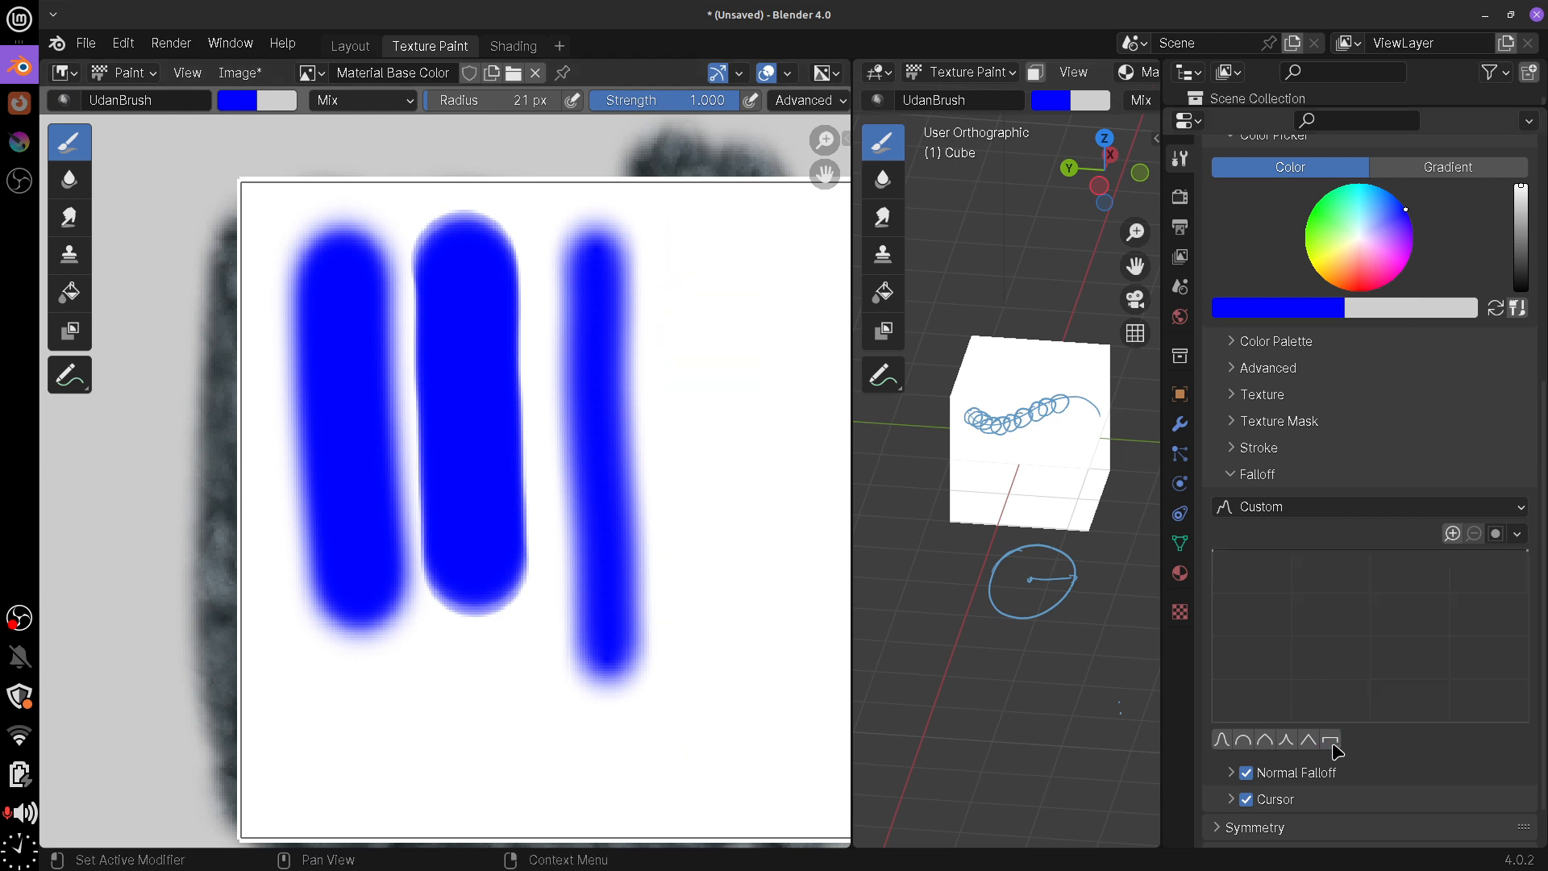
pyautogui.moveTo(735, 242); pyautogui.dragTo(746, 692)
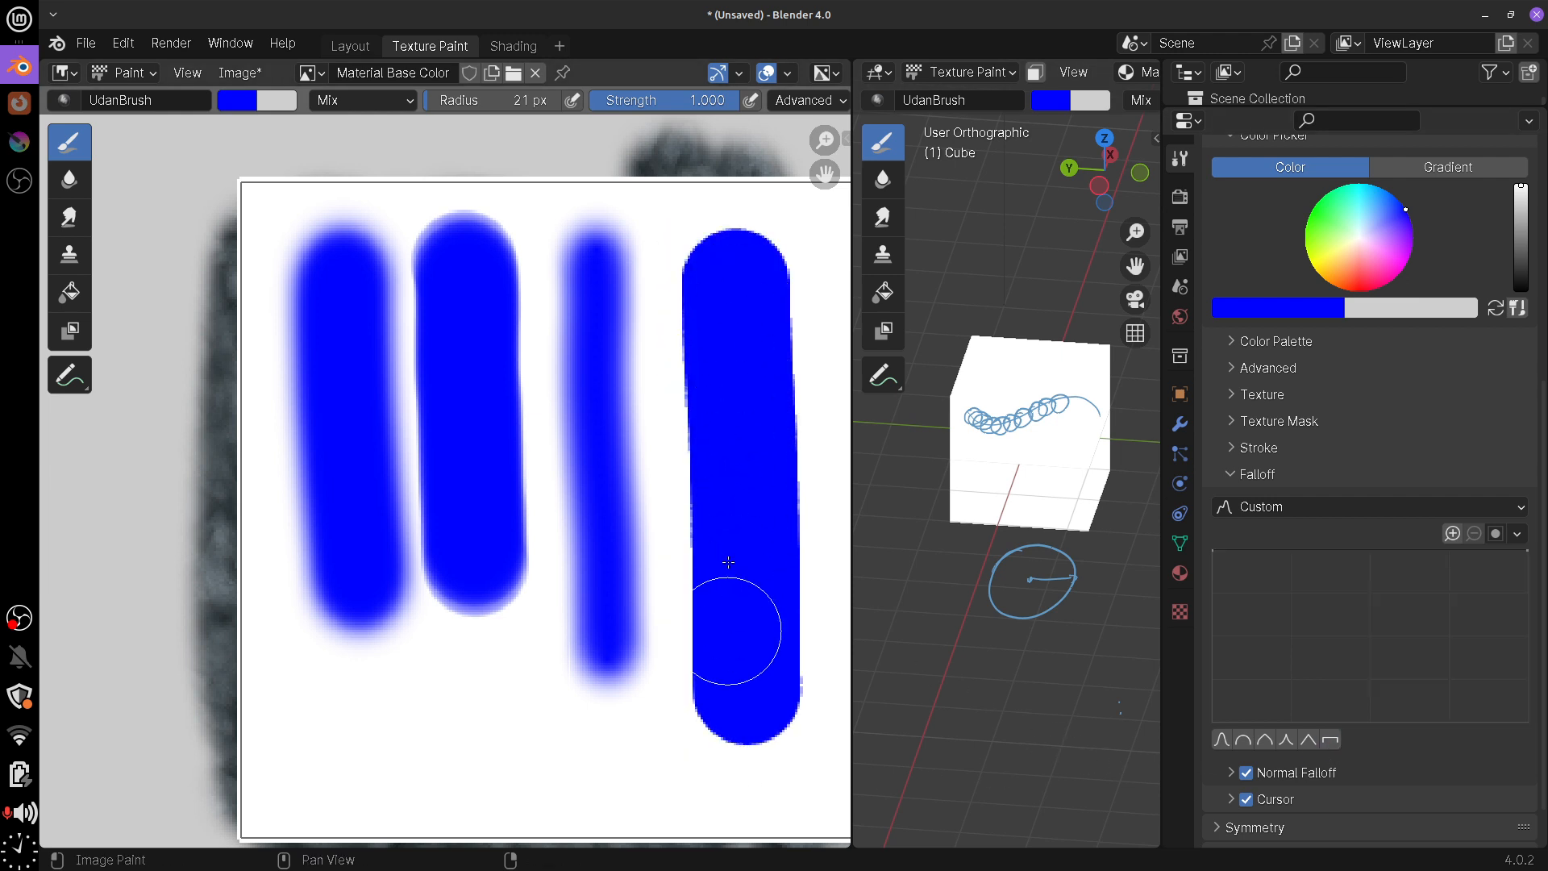
pyautogui.moveTo(423, 768); pyautogui.dragTo(651, 759)
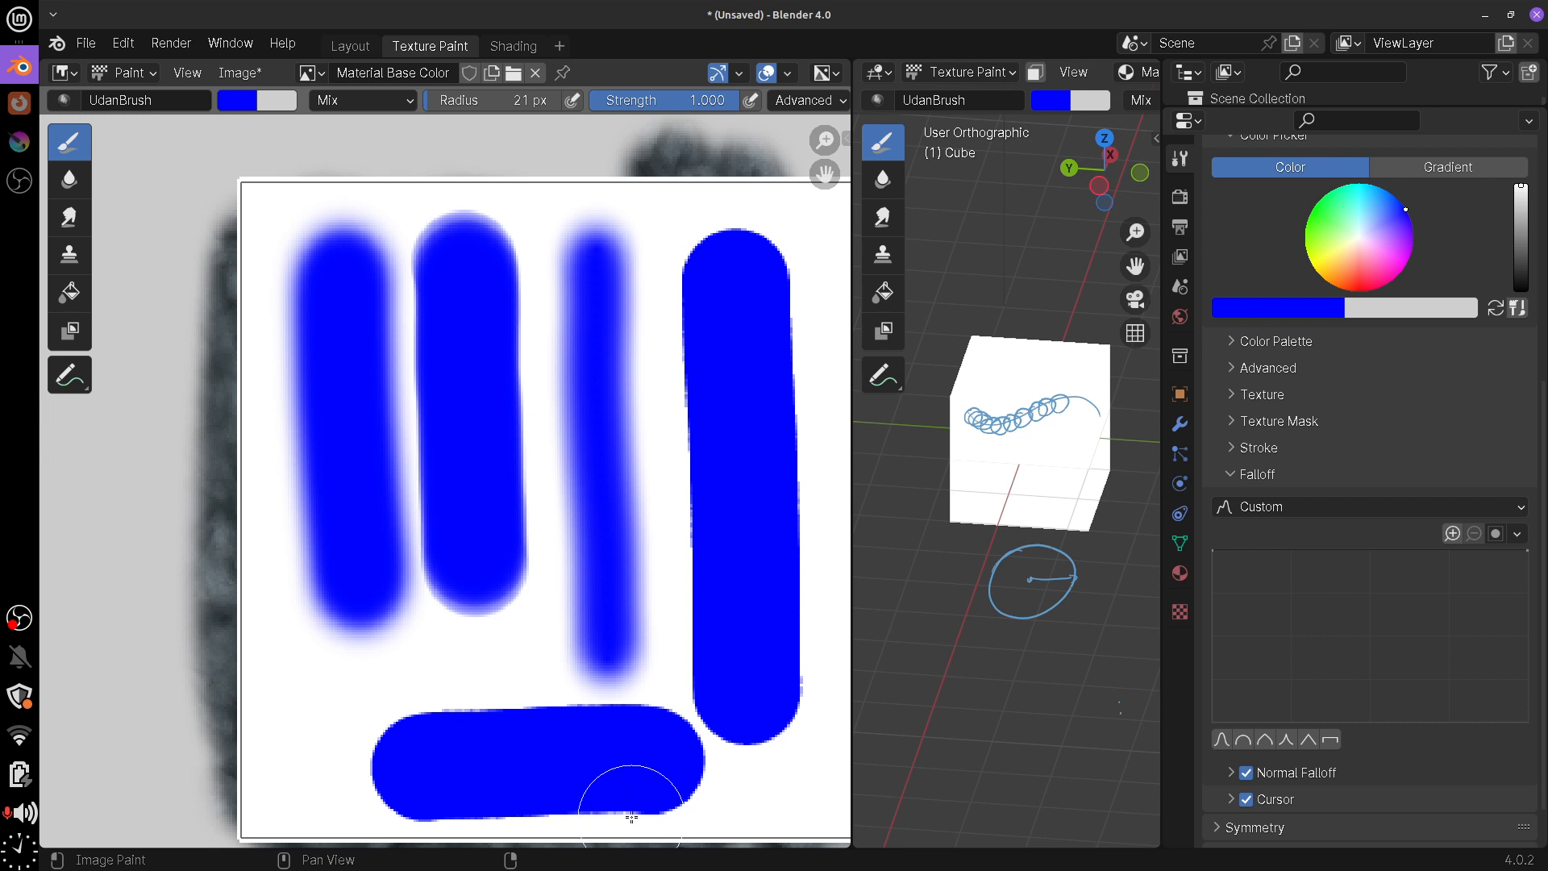
pyautogui.hotkey('ctrl', 'z')
pyautogui.moveTo(395, 724); pyautogui.dragTo(503, 726)
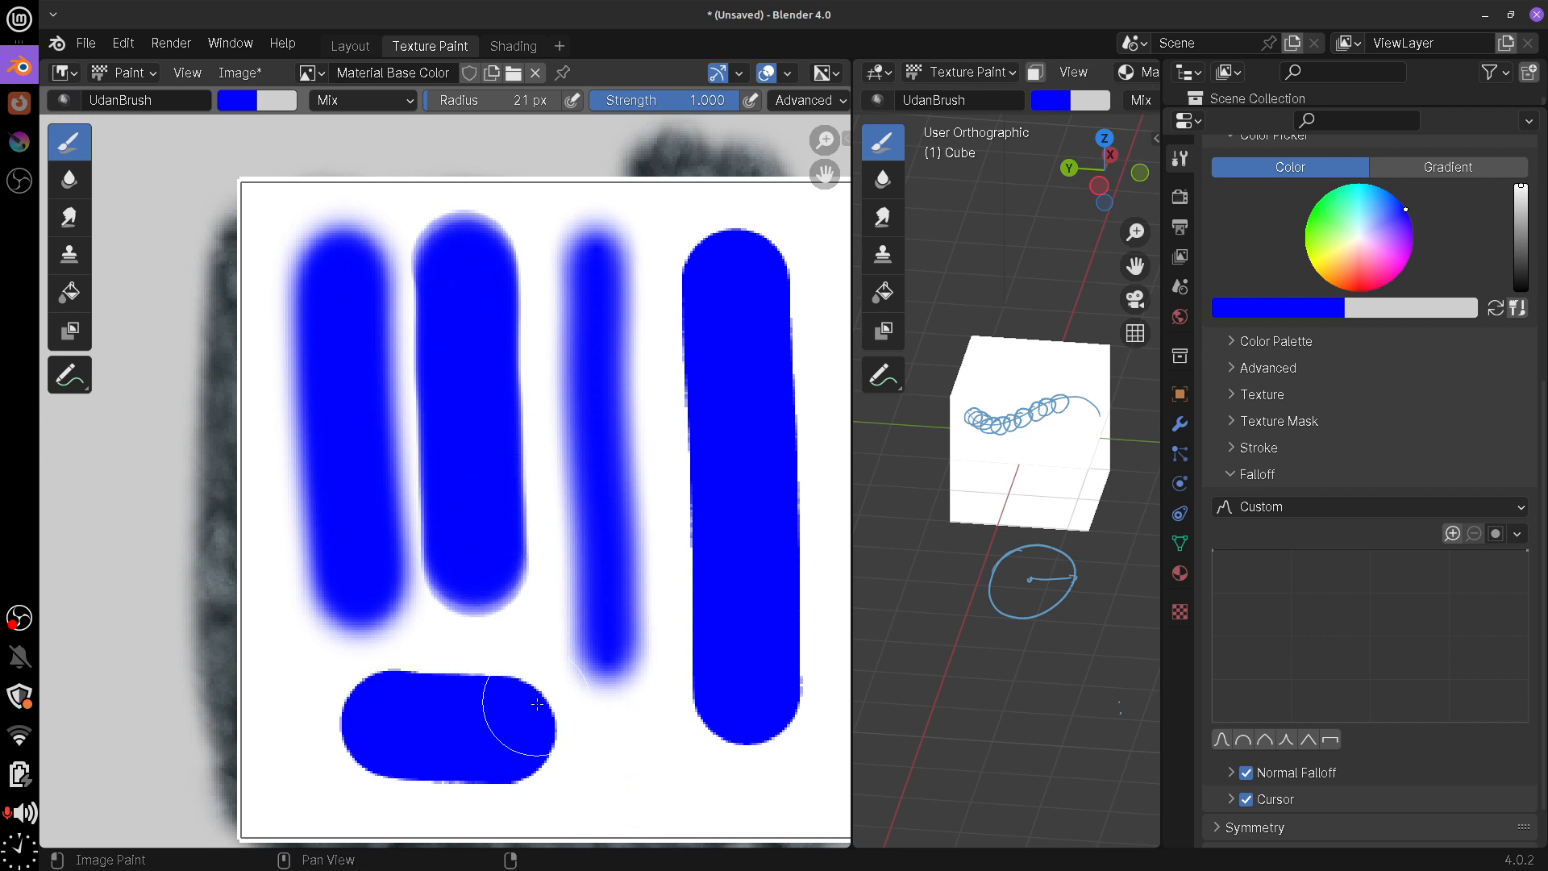
# Scribble a constant-falloff blue patch on the adjacent white square, and a smaller patch with the smooth falloff on the square below it
pyautogui.moveTo(740, 595); pyautogui.dragTo(515, 579, button='middle')
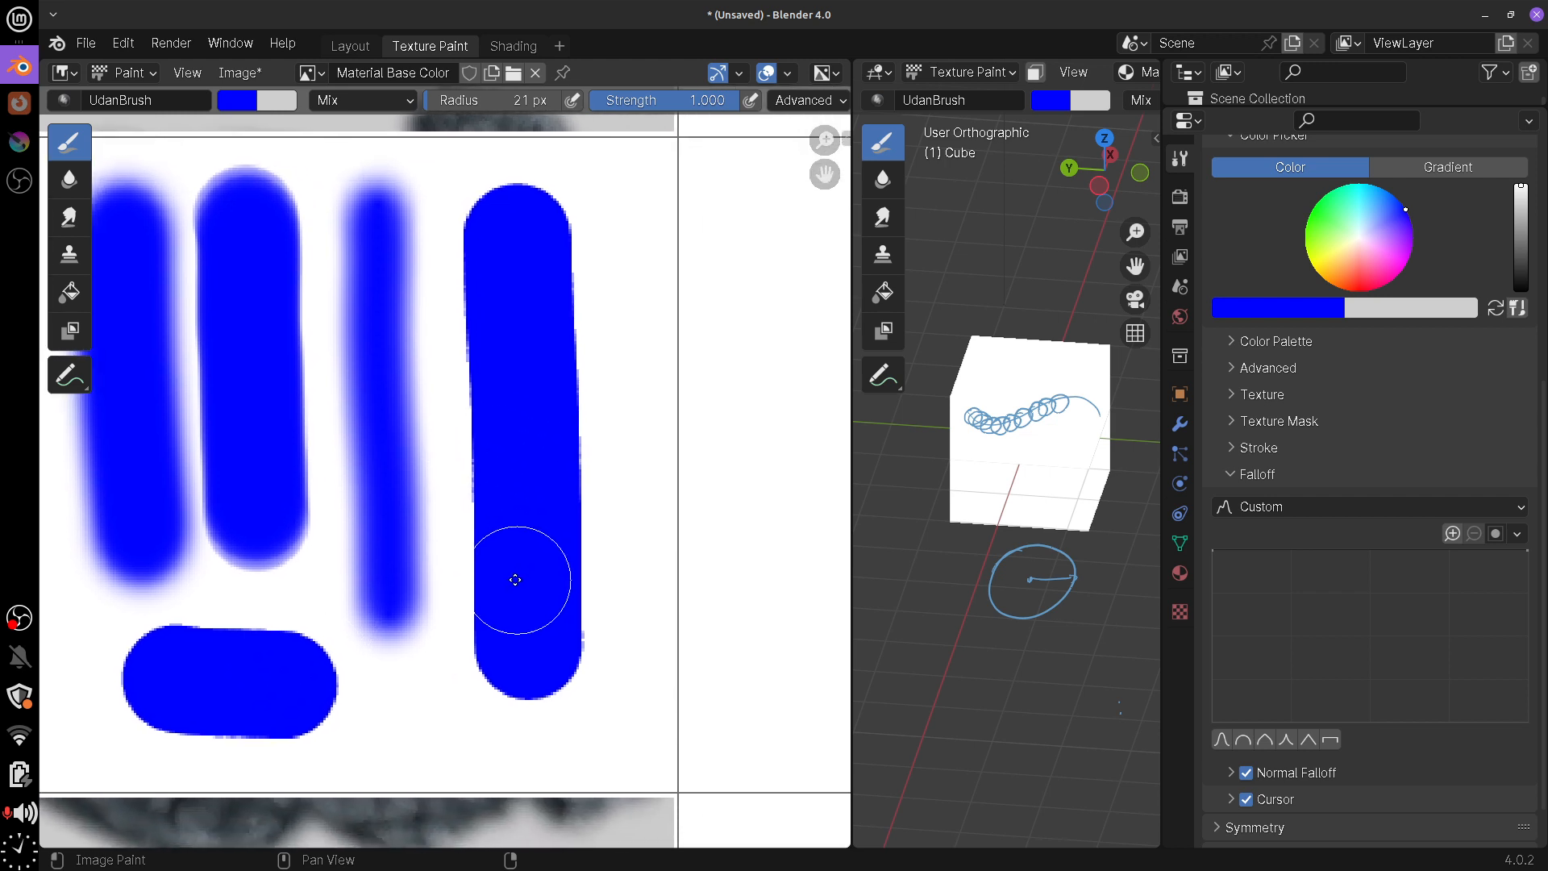
pyautogui.moveTo(642, 573); pyautogui.dragTo(522, 571, button='middle')
pyautogui.scroll(-3, 535, 570)
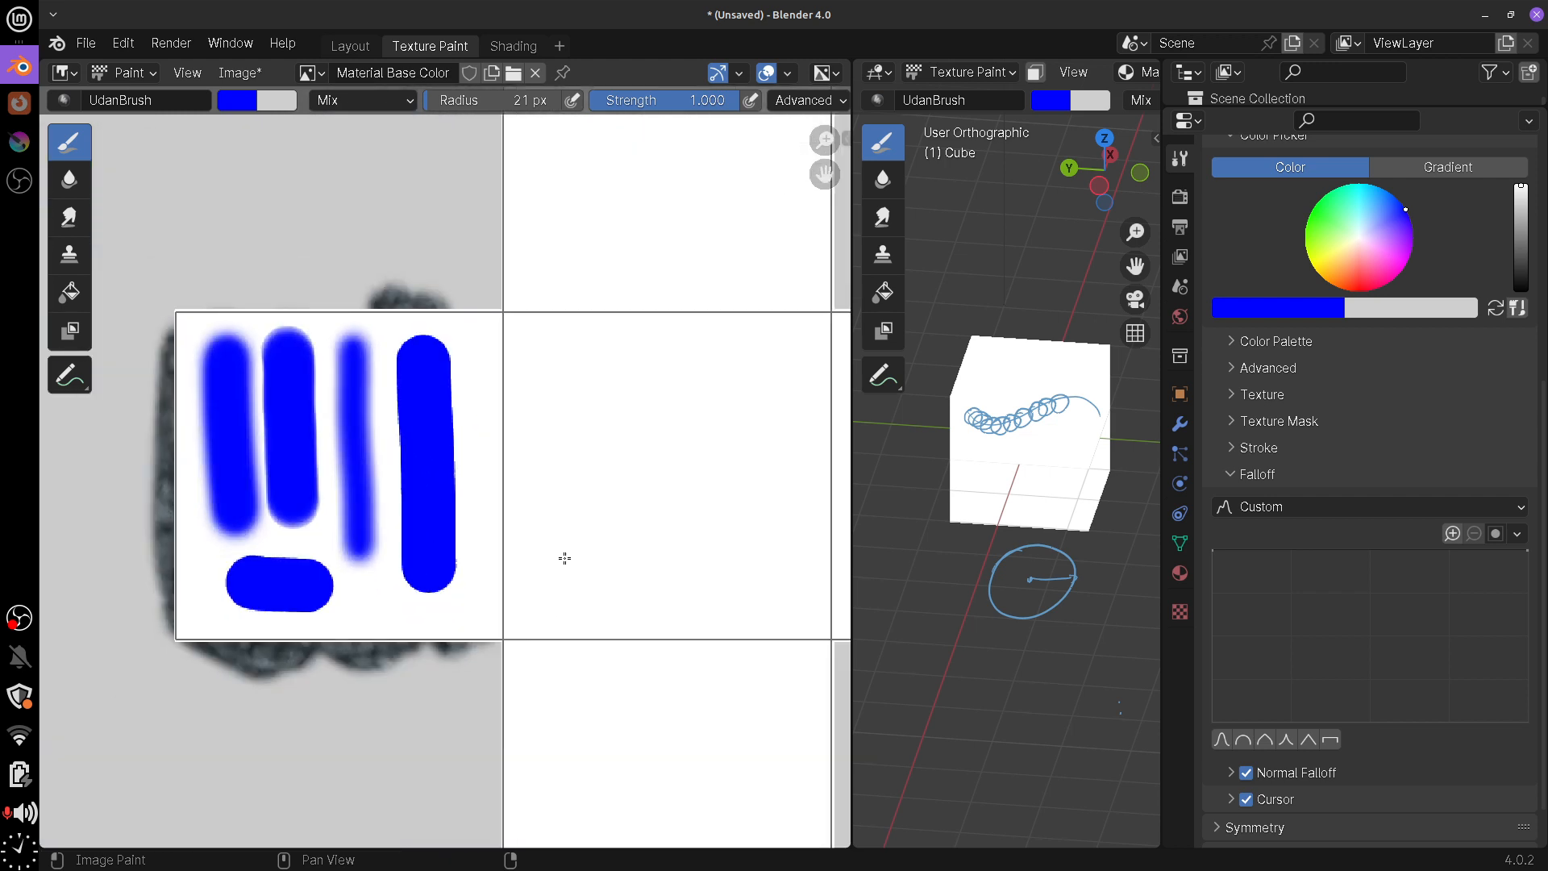
pyautogui.moveTo(596, 421)
pyautogui.mouseDown()
pyautogui.moveTo(580, 527)
pyautogui.moveTo(646, 473)
pyautogui.moveTo(665, 601)
pyautogui.mouseUp()
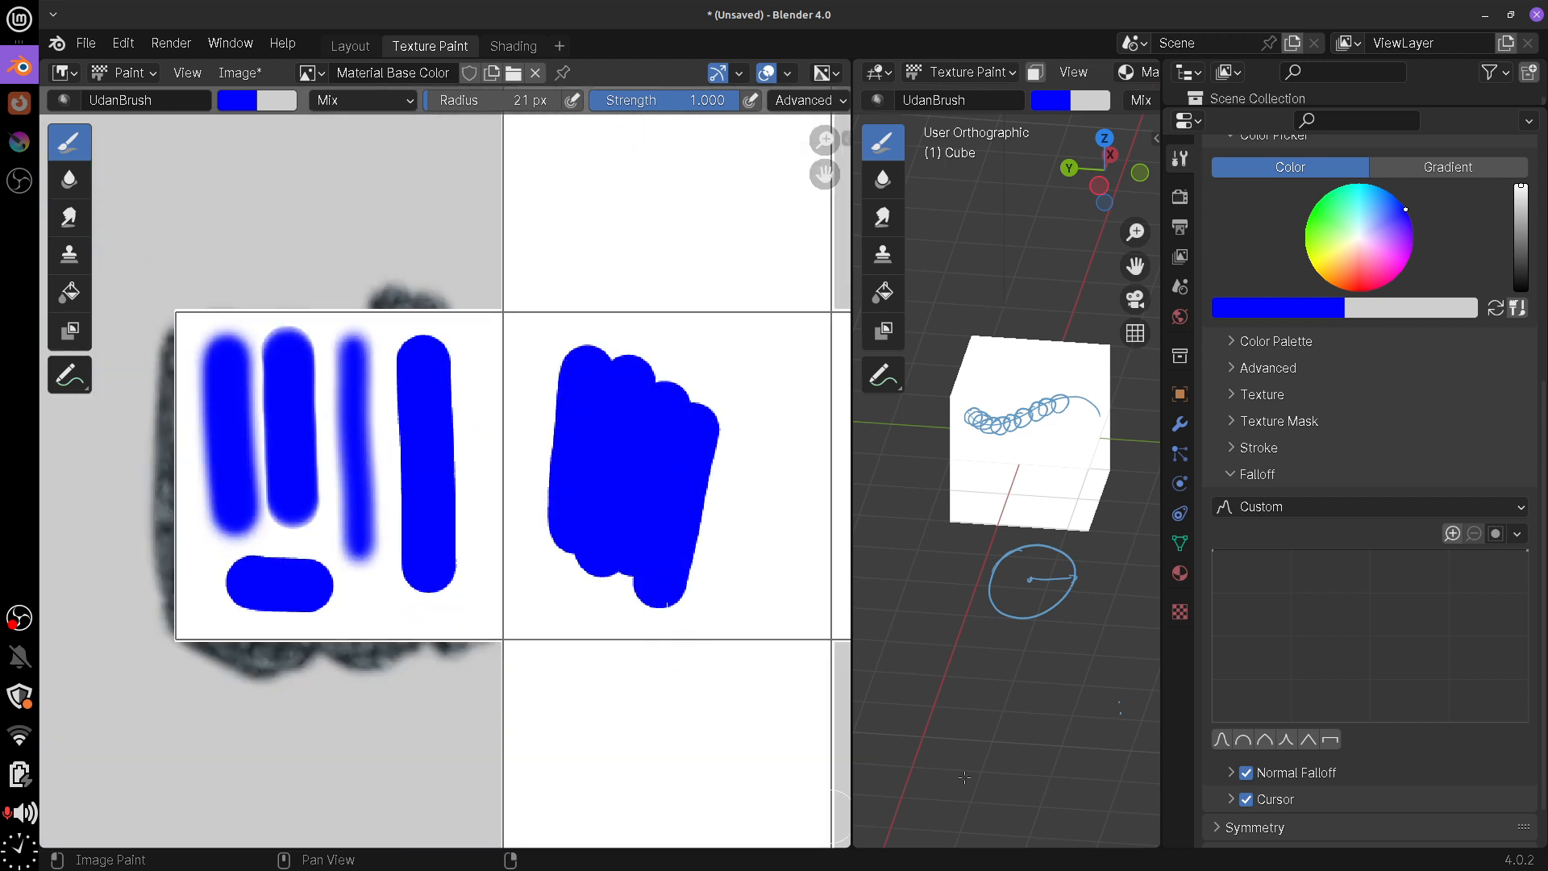
pyautogui.moveTo(597, 663)
pyautogui.mouseDown()
pyautogui.moveTo(657, 699)
pyautogui.moveTo(715, 817)
pyautogui.mouseUp()
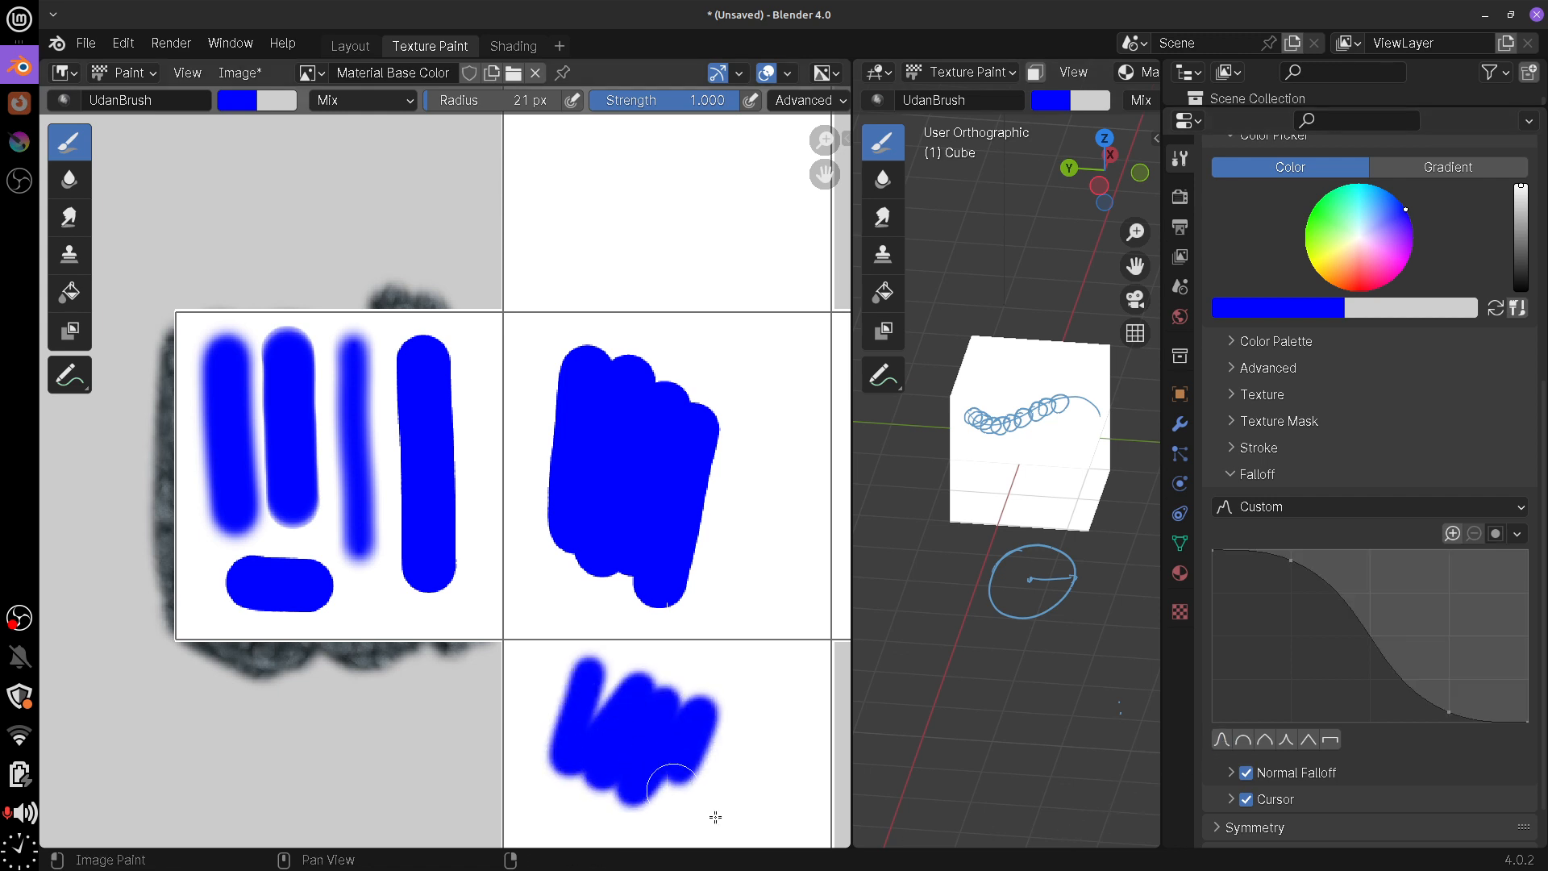
# Reshape the falloff curve by lowering its first inner point to X 0.20685, Y 0.19463, and paint a vertical stroke beside the large blue patch
pyautogui.moveTo(1291, 560); pyautogui.dragTo(1277, 687)
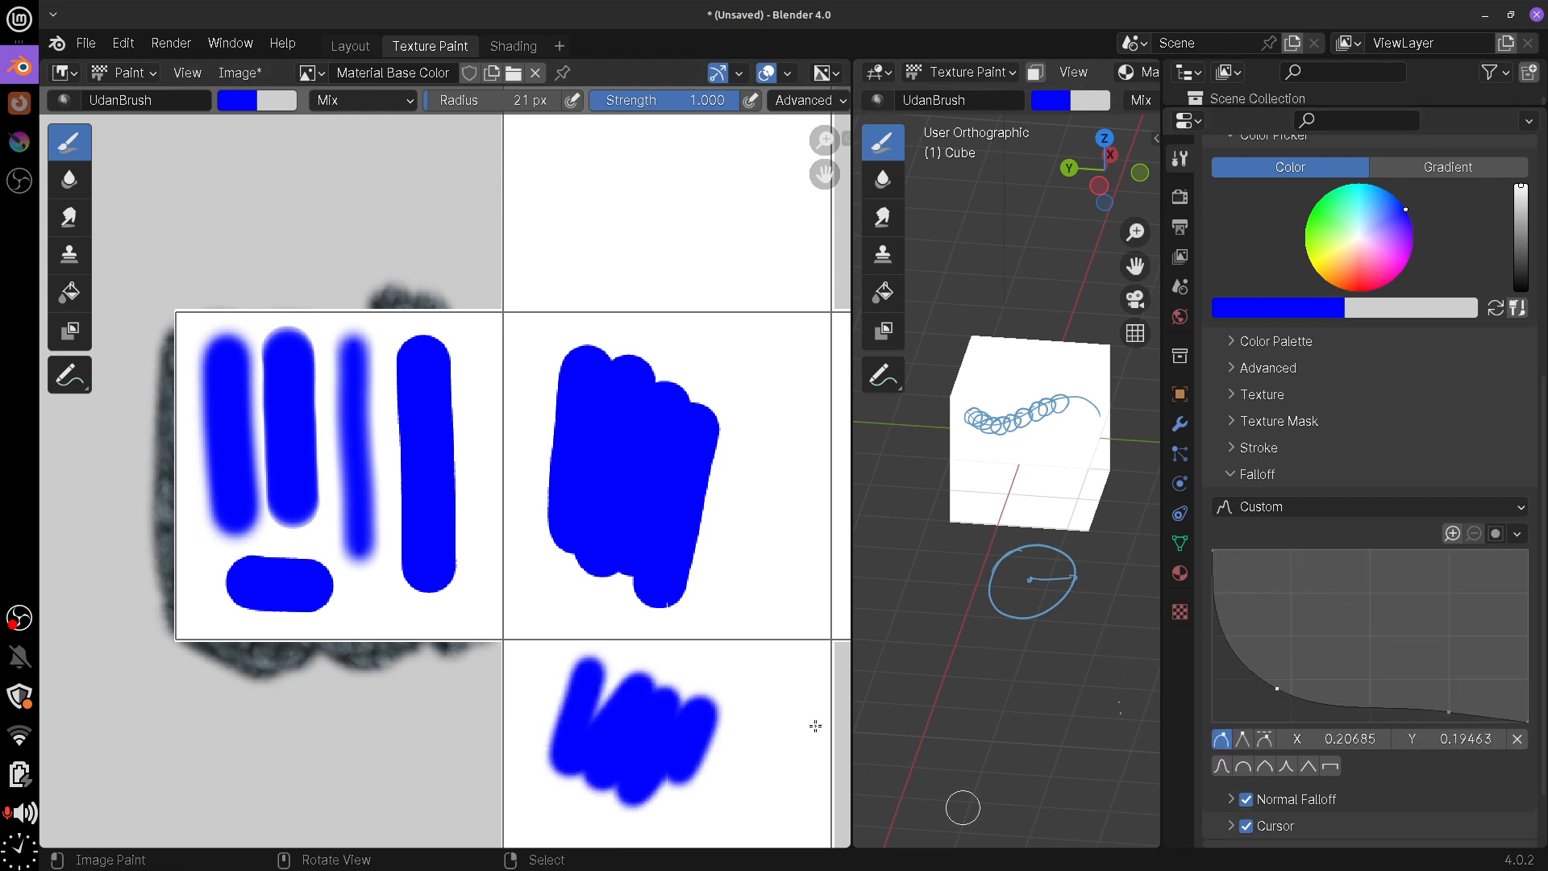
pyautogui.moveTo(705, 200)
pyautogui.mouseDown()
pyautogui.moveTo(665, 262)
pyautogui.moveTo(710, 291)
pyautogui.mouseUp()
pyautogui.hotkey('ctrl', 'z')
pyautogui.moveTo(773, 346); pyautogui.dragTo(761, 592)
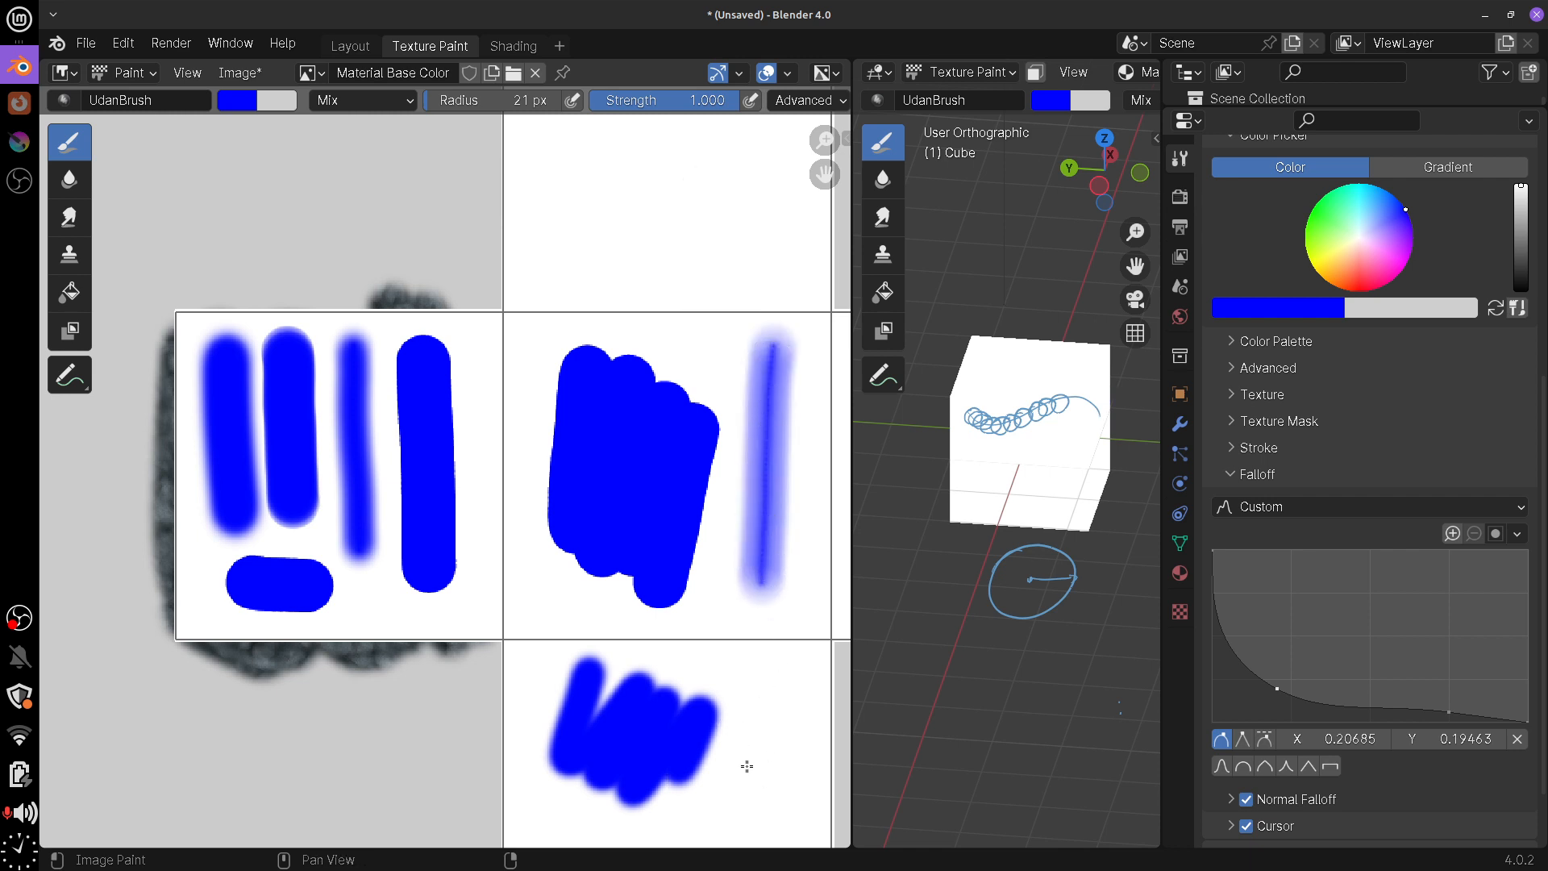
# Set the falloff curve to the smooth shape and scribble two blue patches above and overlapping the large patch's upper end
pyautogui.click(1221, 765)
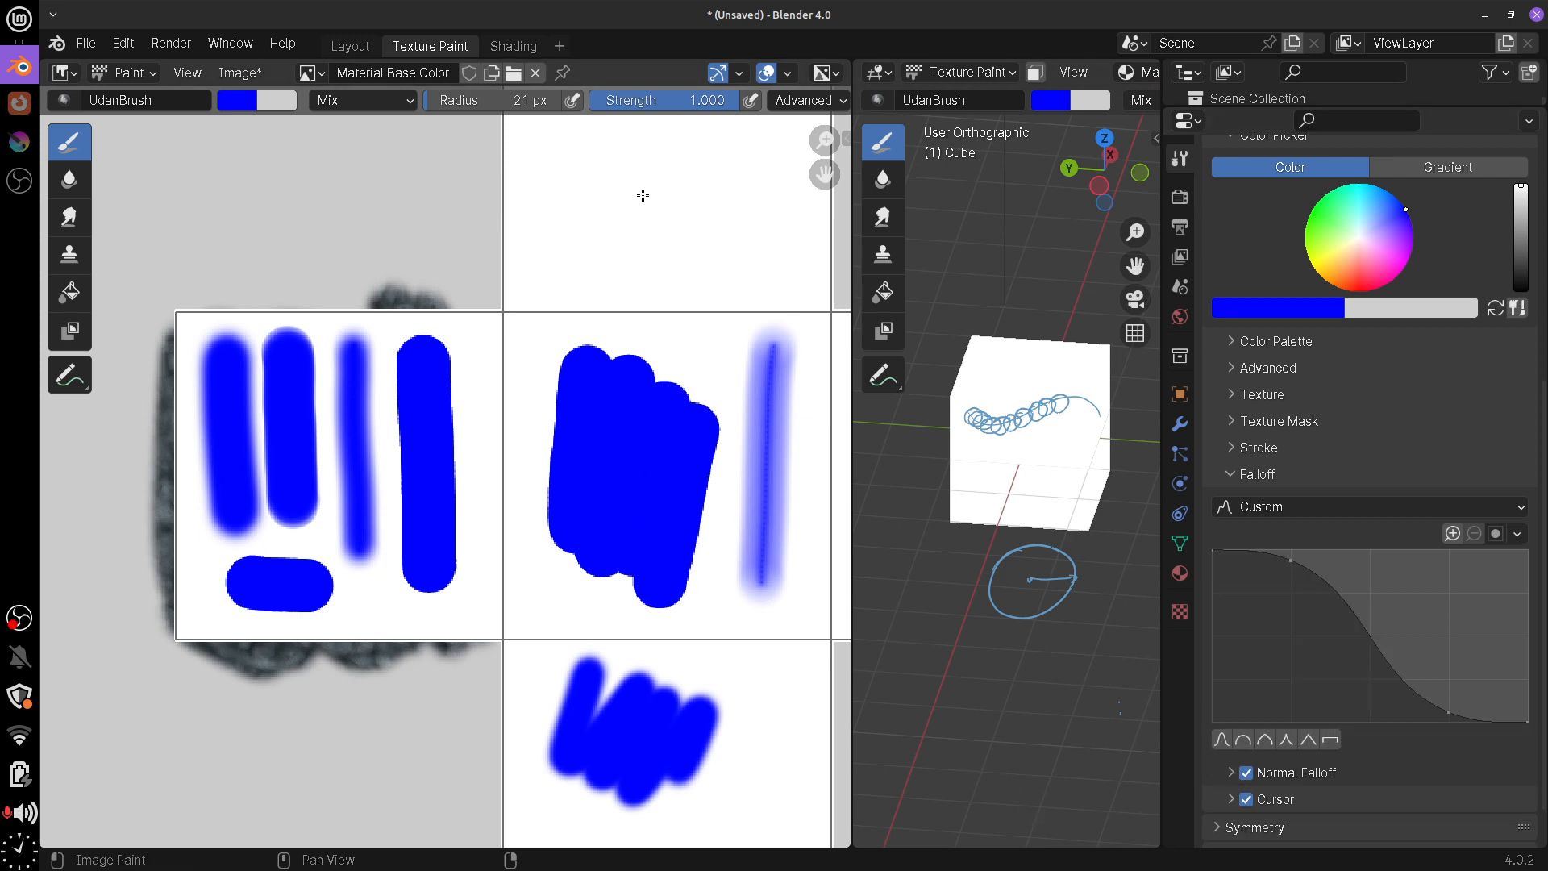
pyautogui.moveTo(643, 196); pyautogui.dragTo(657, 288)
pyautogui.moveTo(685, 189); pyautogui.dragTo(650, 466)
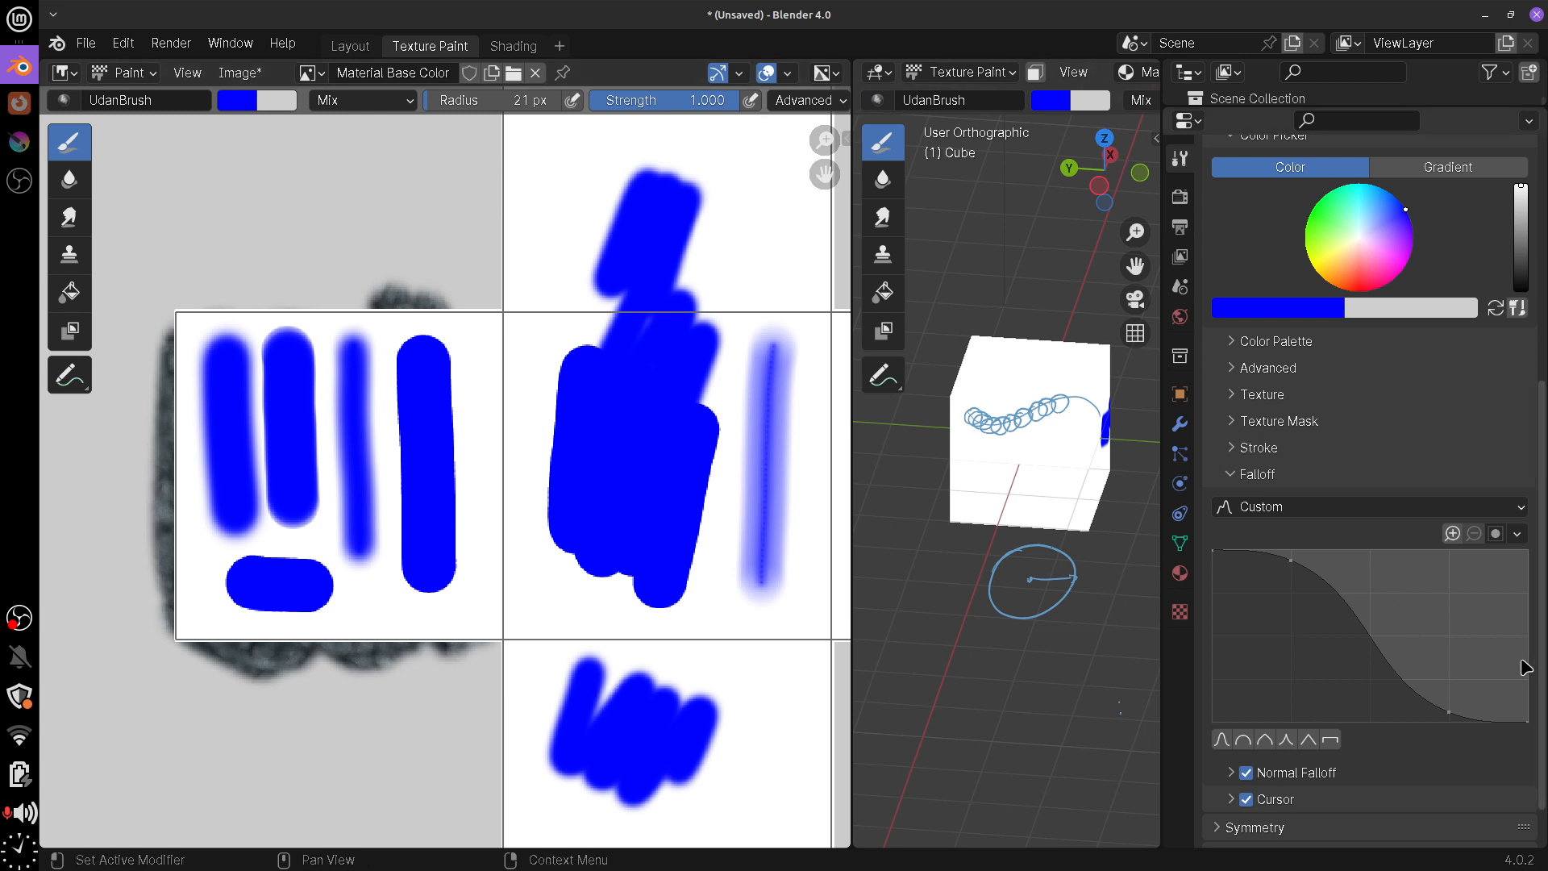
# Collapse the Falloff settings, expand the Cursor settings and set the brush's cursor color to red
pyautogui.scroll(-2, 1540, 680)
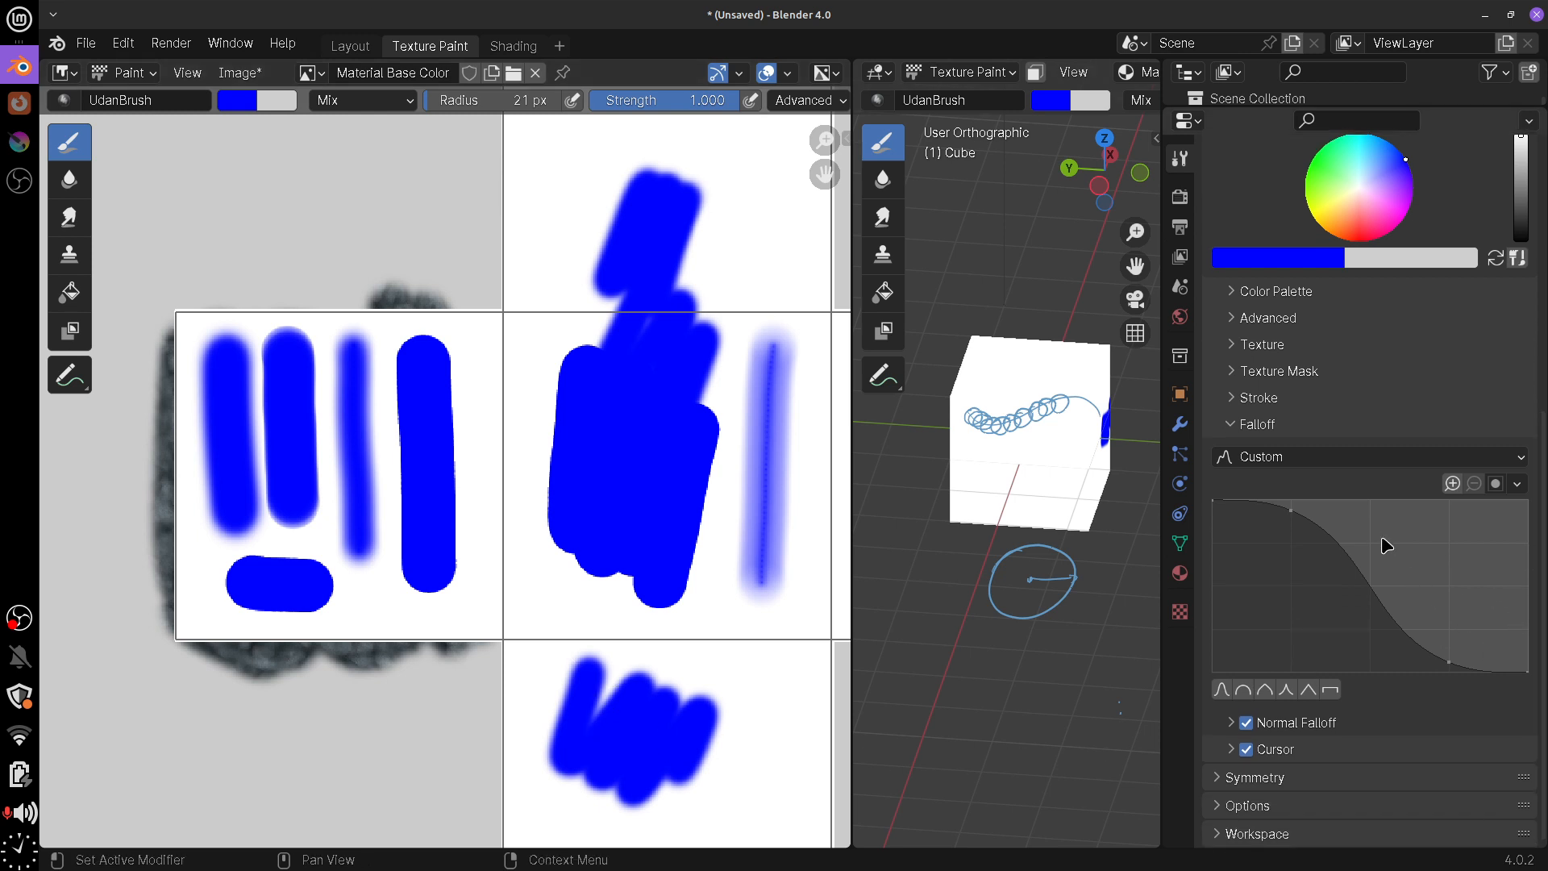
pyautogui.click(1246, 429)
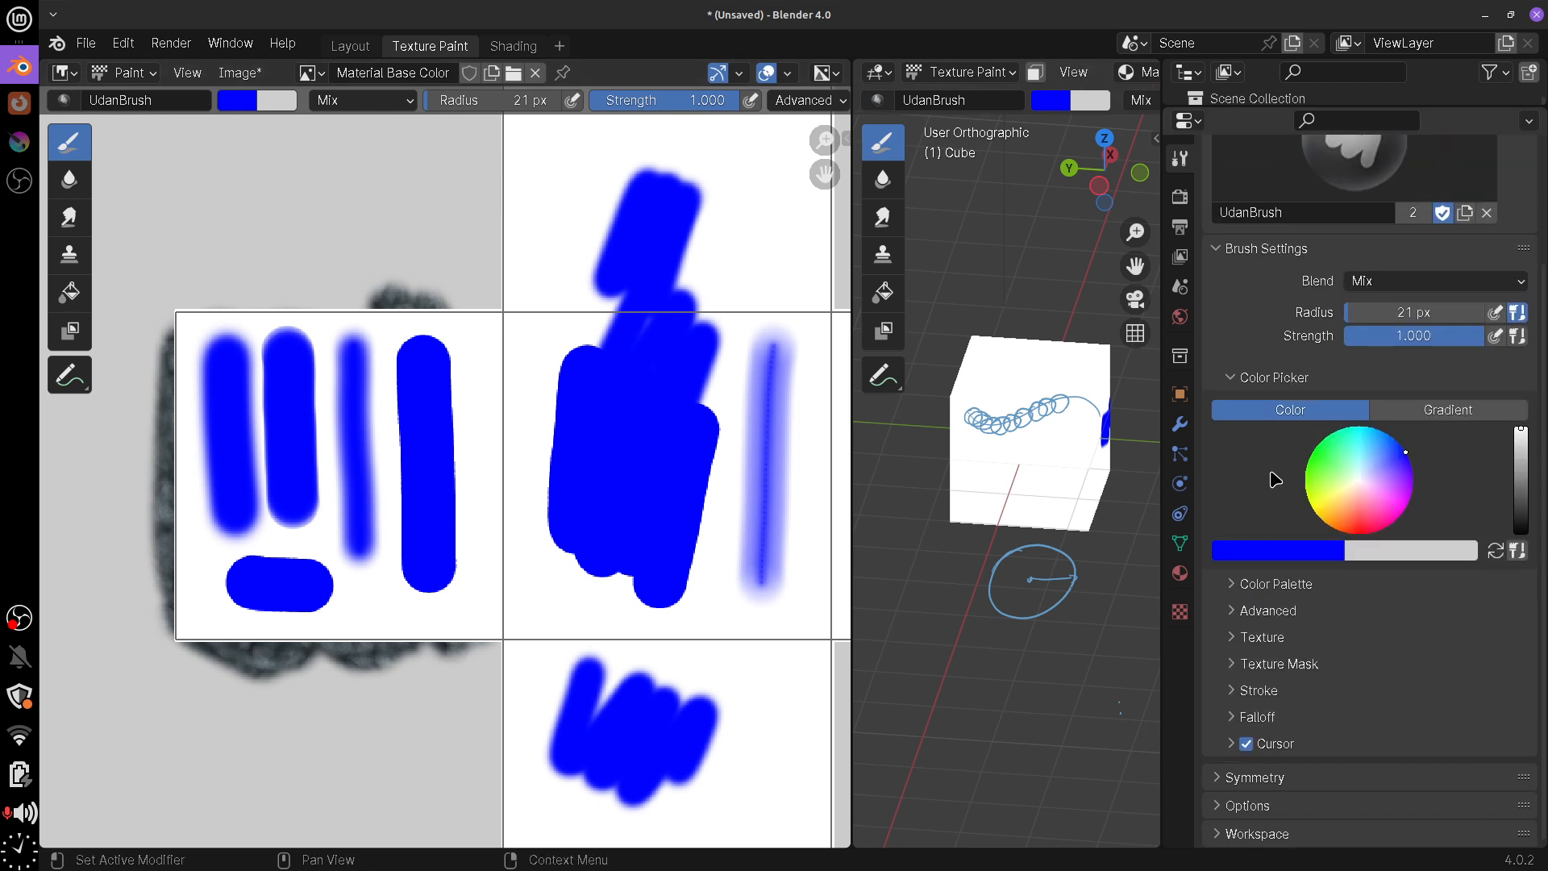
pyautogui.click(1239, 754)
pyautogui.scroll(-5, 1541, 604)
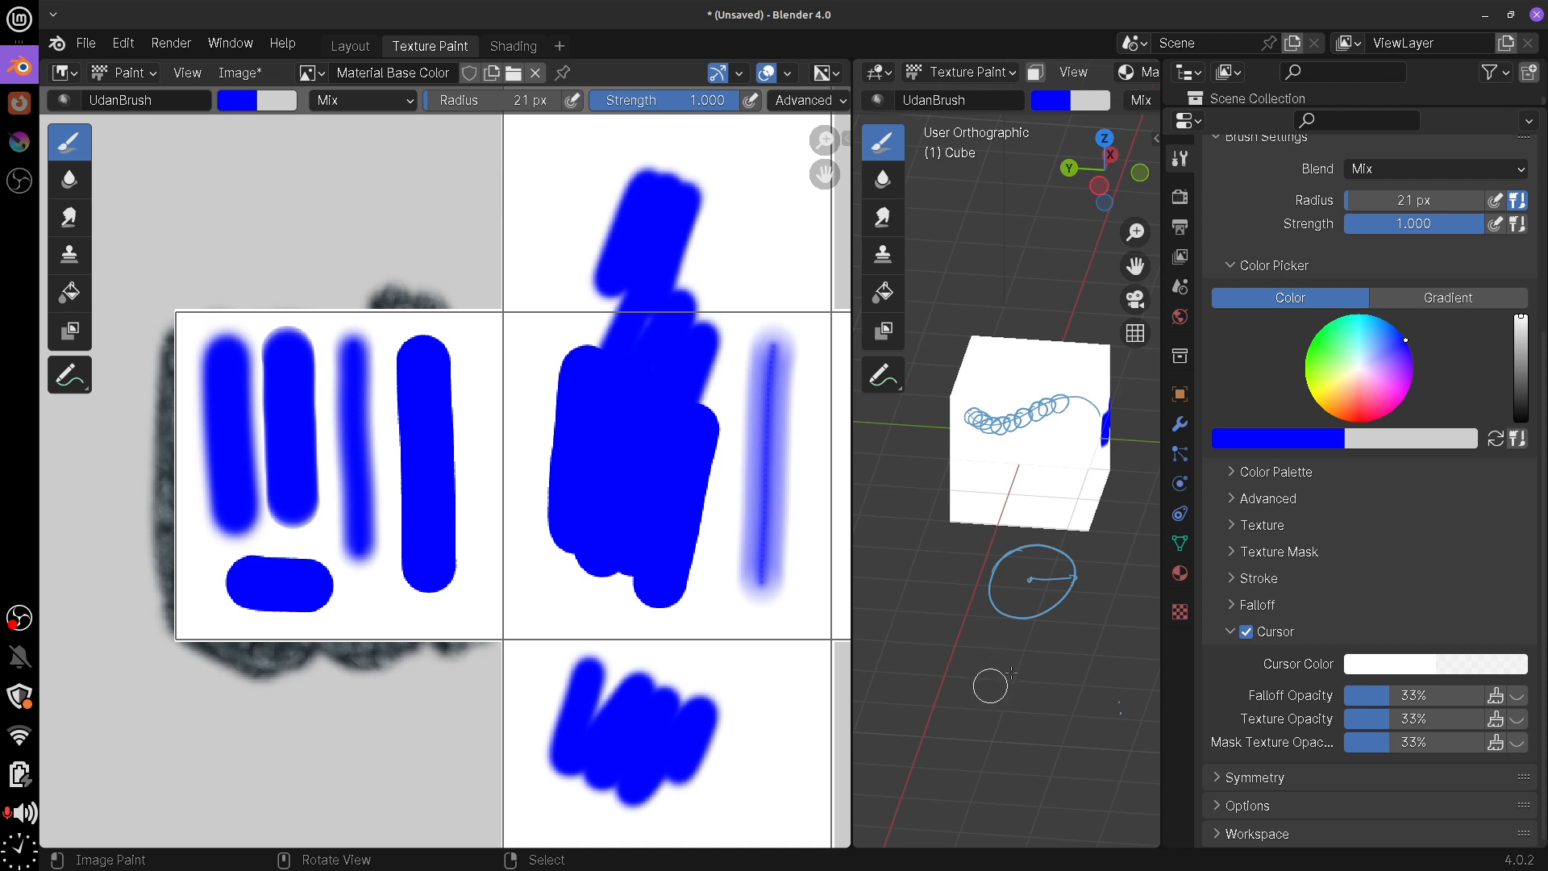
pyautogui.click(1401, 670)
pyautogui.moveTo(1435, 619); pyautogui.dragTo(1334, 587)
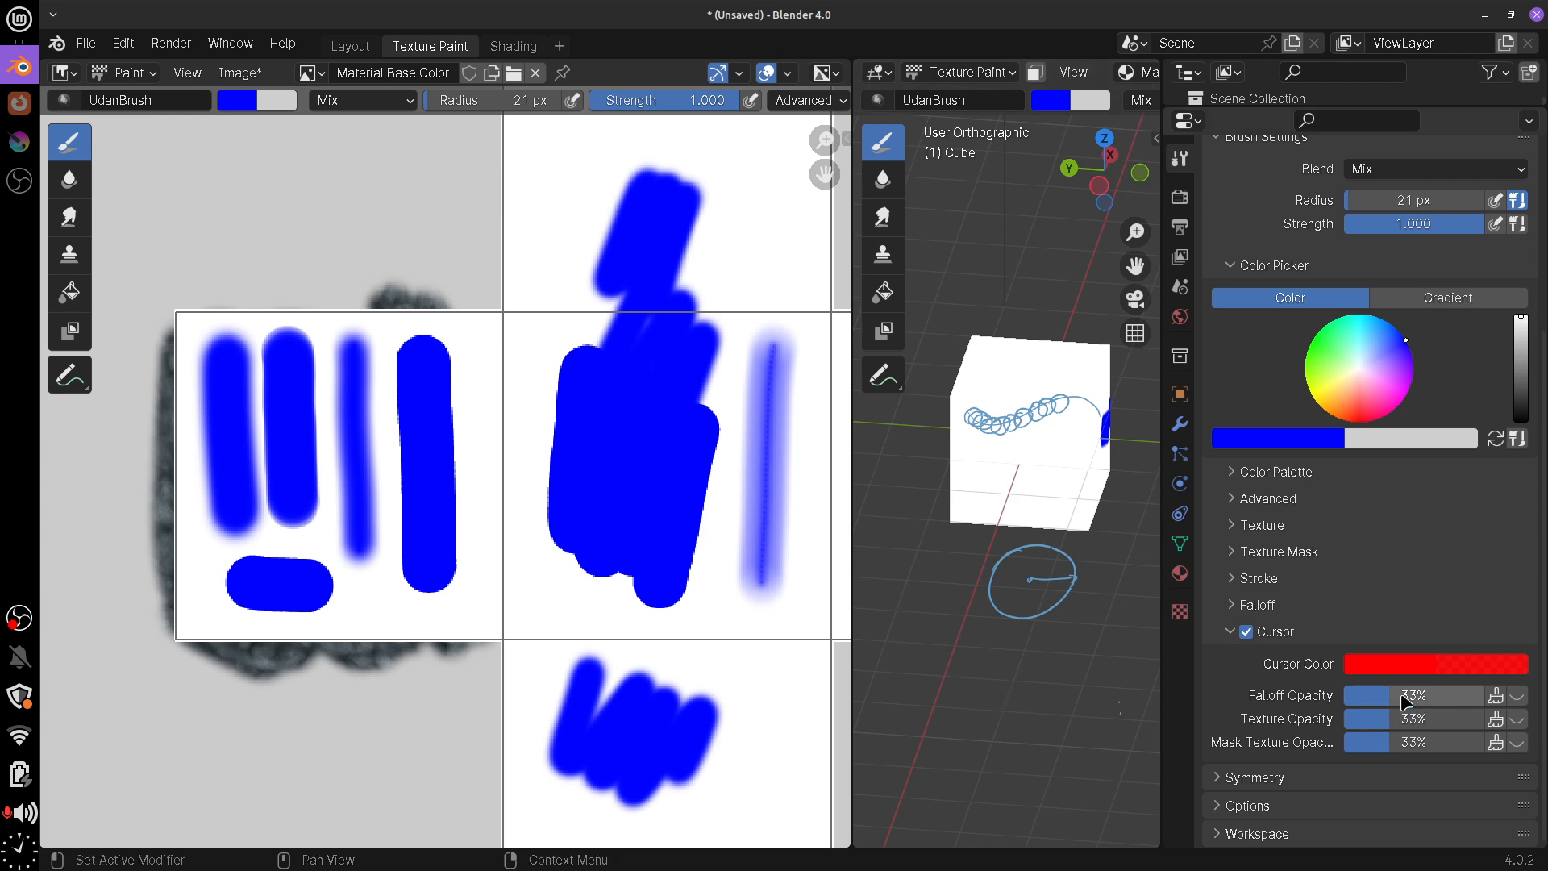
# Set the brush's cursor color back to white and collapse the Cursor settings
pyautogui.click(1427, 667)
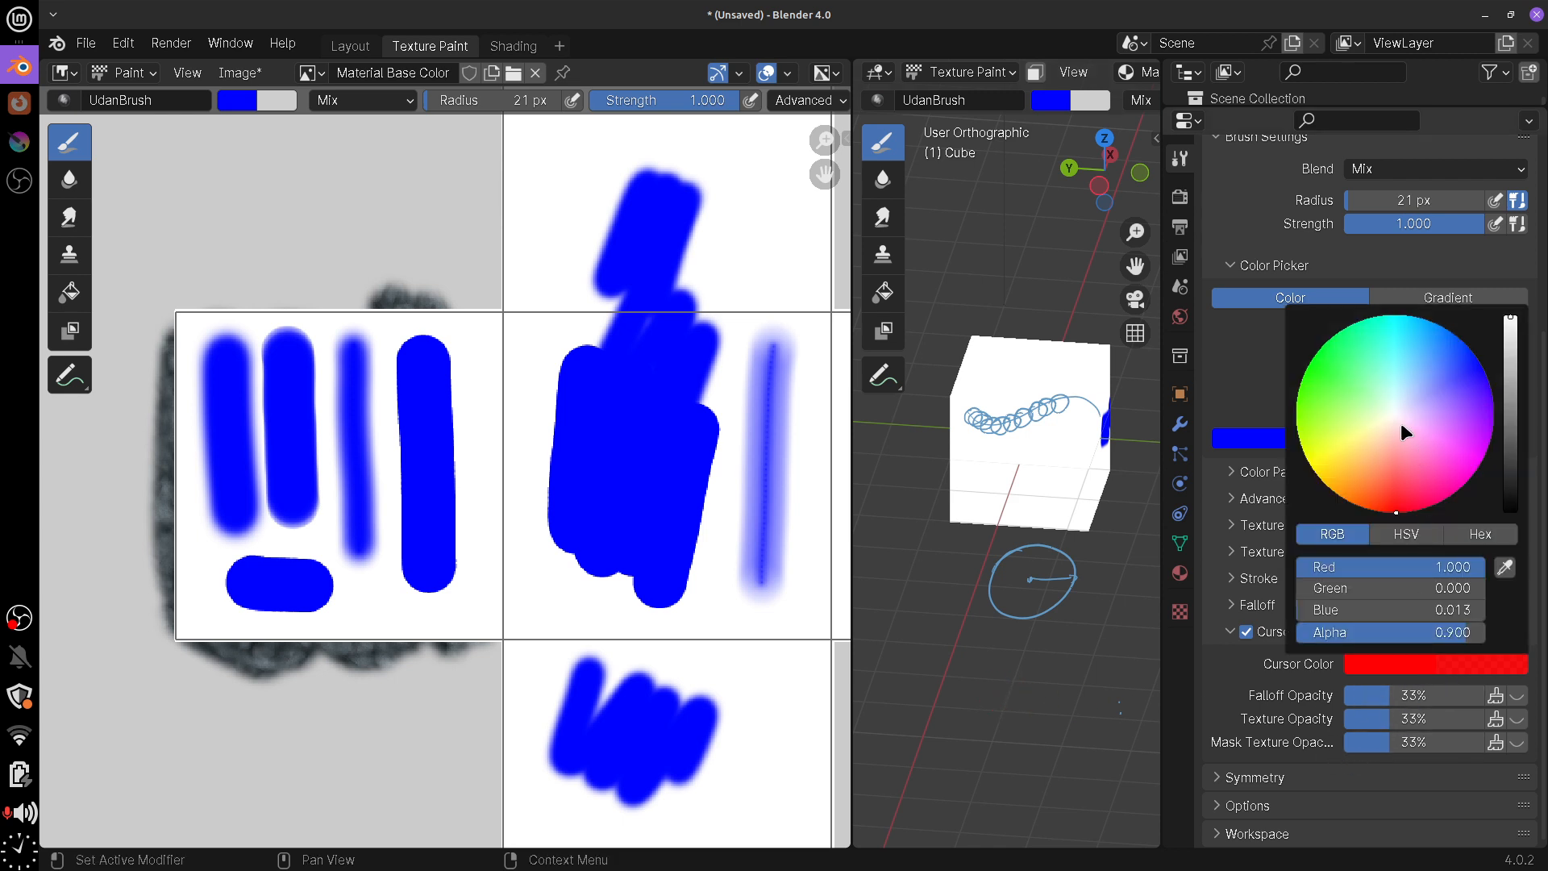
pyautogui.moveTo(1405, 433); pyautogui.dragTo(1397, 414)
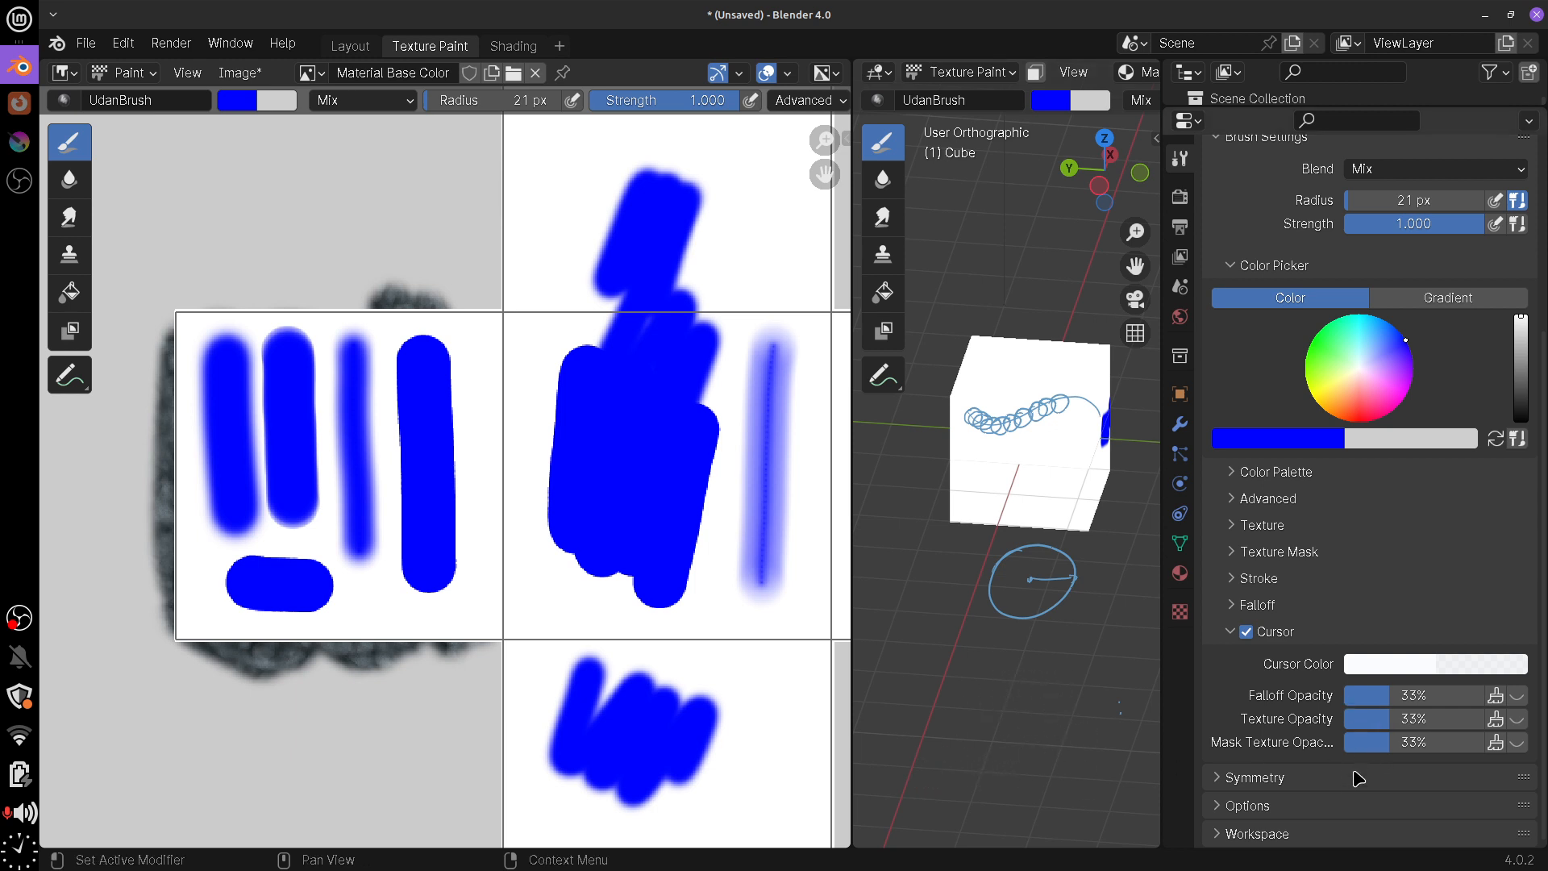
pyautogui.click(1232, 634)
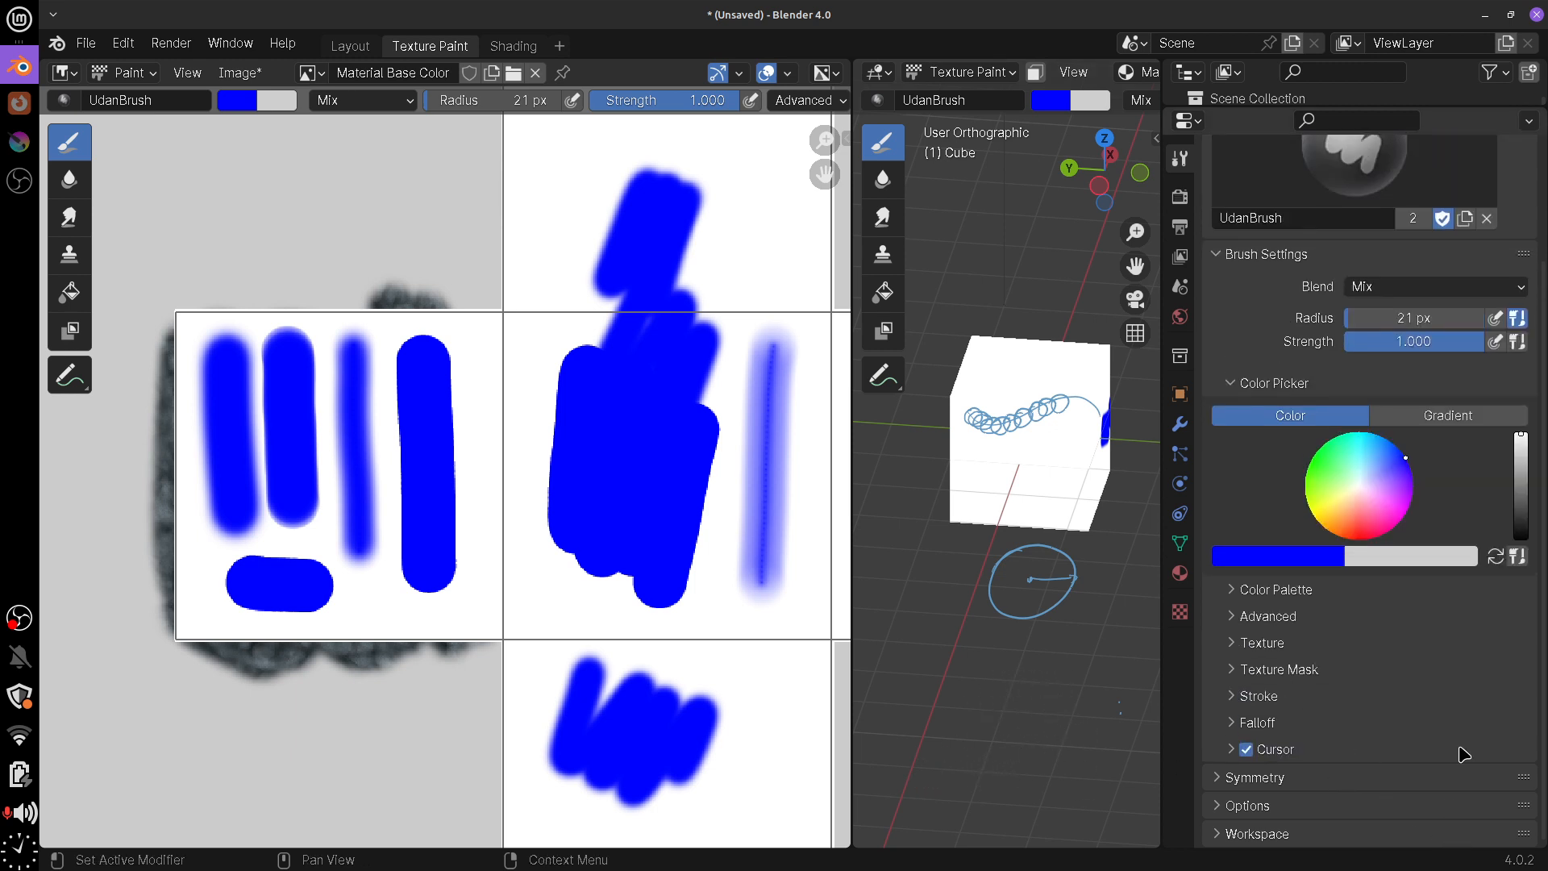
pyautogui.click(1227, 257)
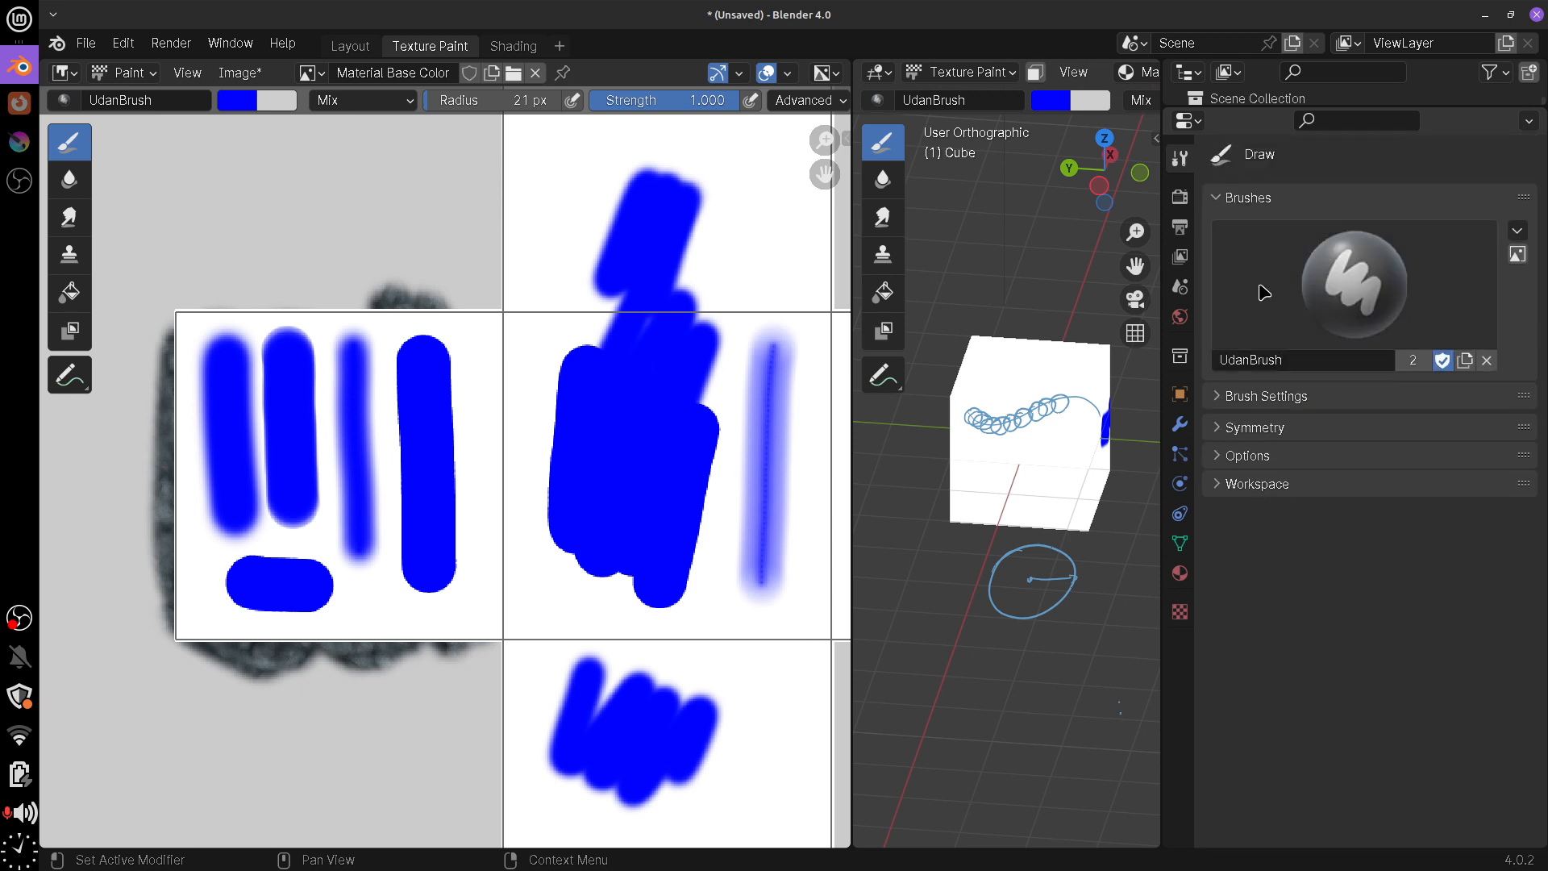
pyautogui.click(1229, 400)
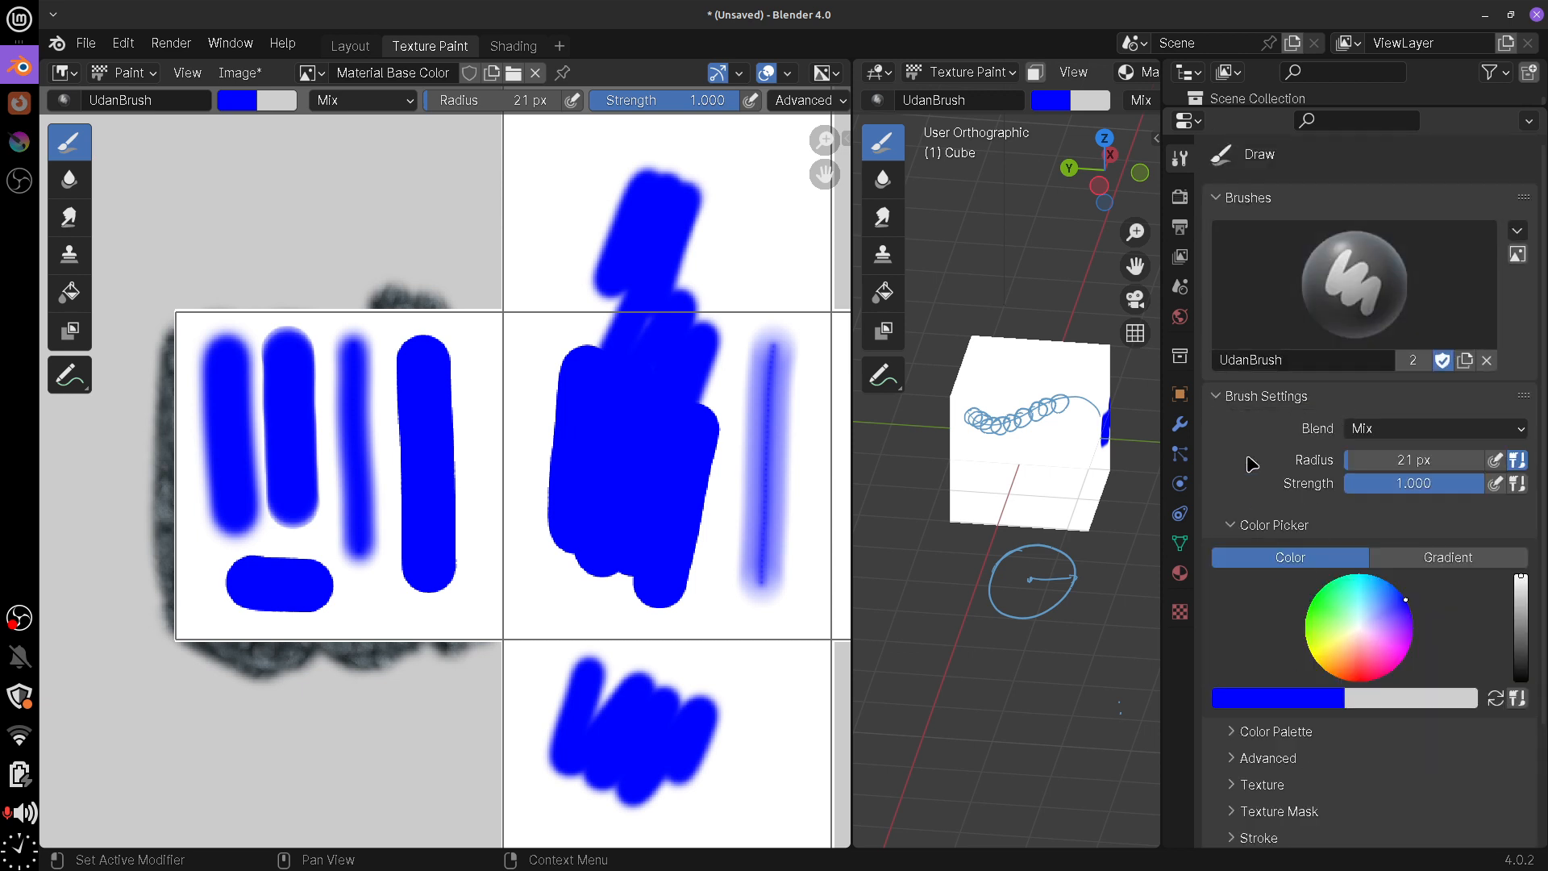
pyautogui.press('a')
pyautogui.click(1220, 400)
pyautogui.scroll(-2, 1539, 692)
pyautogui.scroll(-3, 1540, 692)
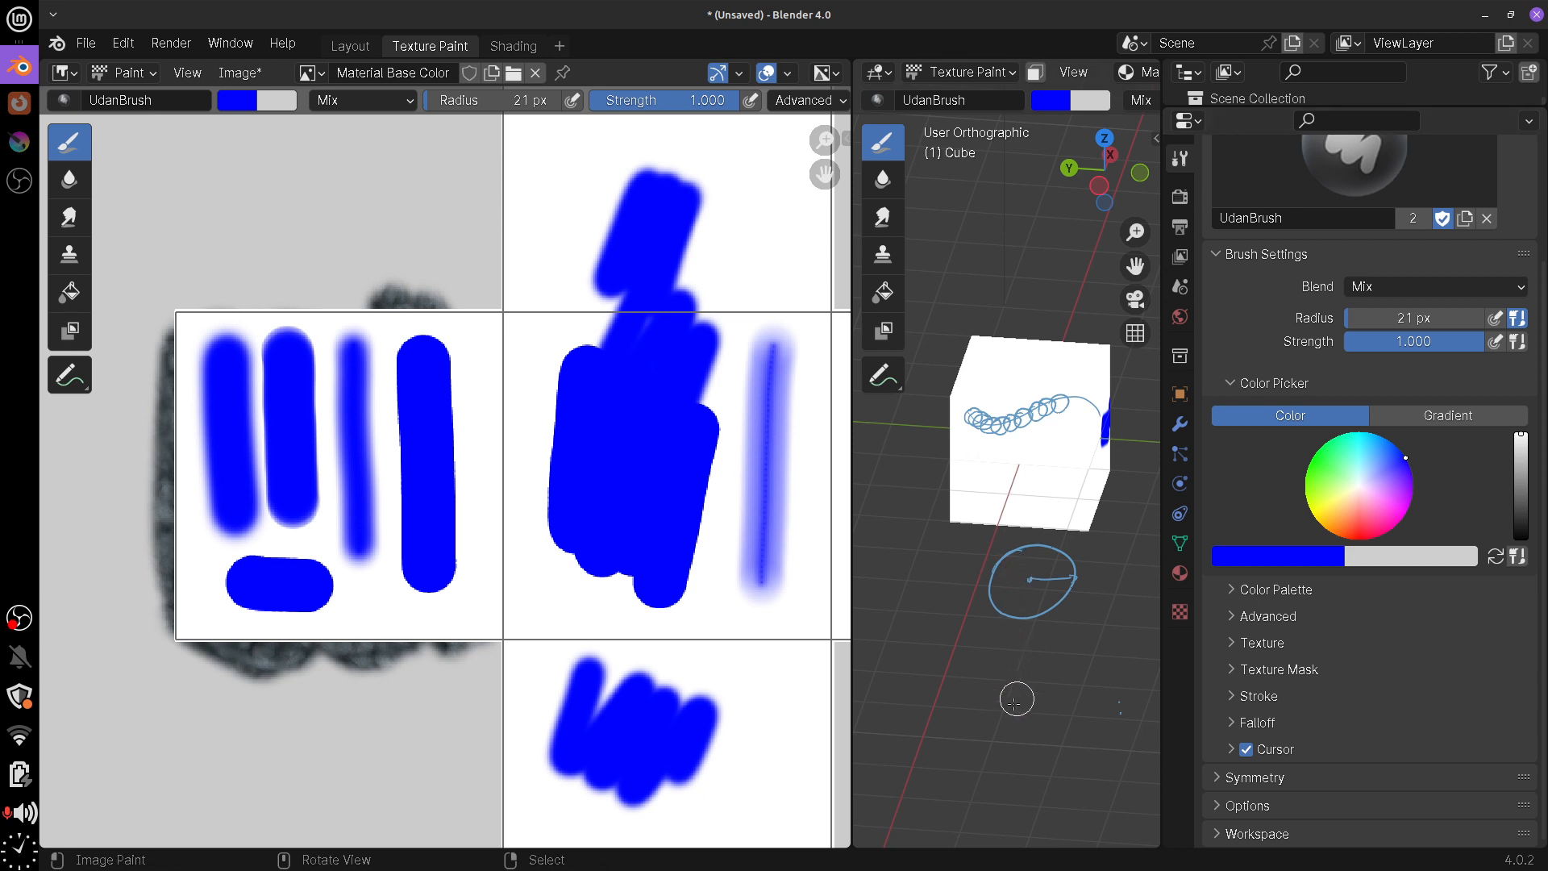
# Scribble a blue patch with the smooth falloff directly on the cube's side face in the 3D view
pyautogui.moveTo(1015, 698); pyautogui.dragTo(965, 673, button='middle')
pyautogui.moveTo(1025, 439)
pyautogui.mouseDown()
pyautogui.moveTo(996, 467)
pyautogui.moveTo(1048, 492)
pyautogui.mouseUp()
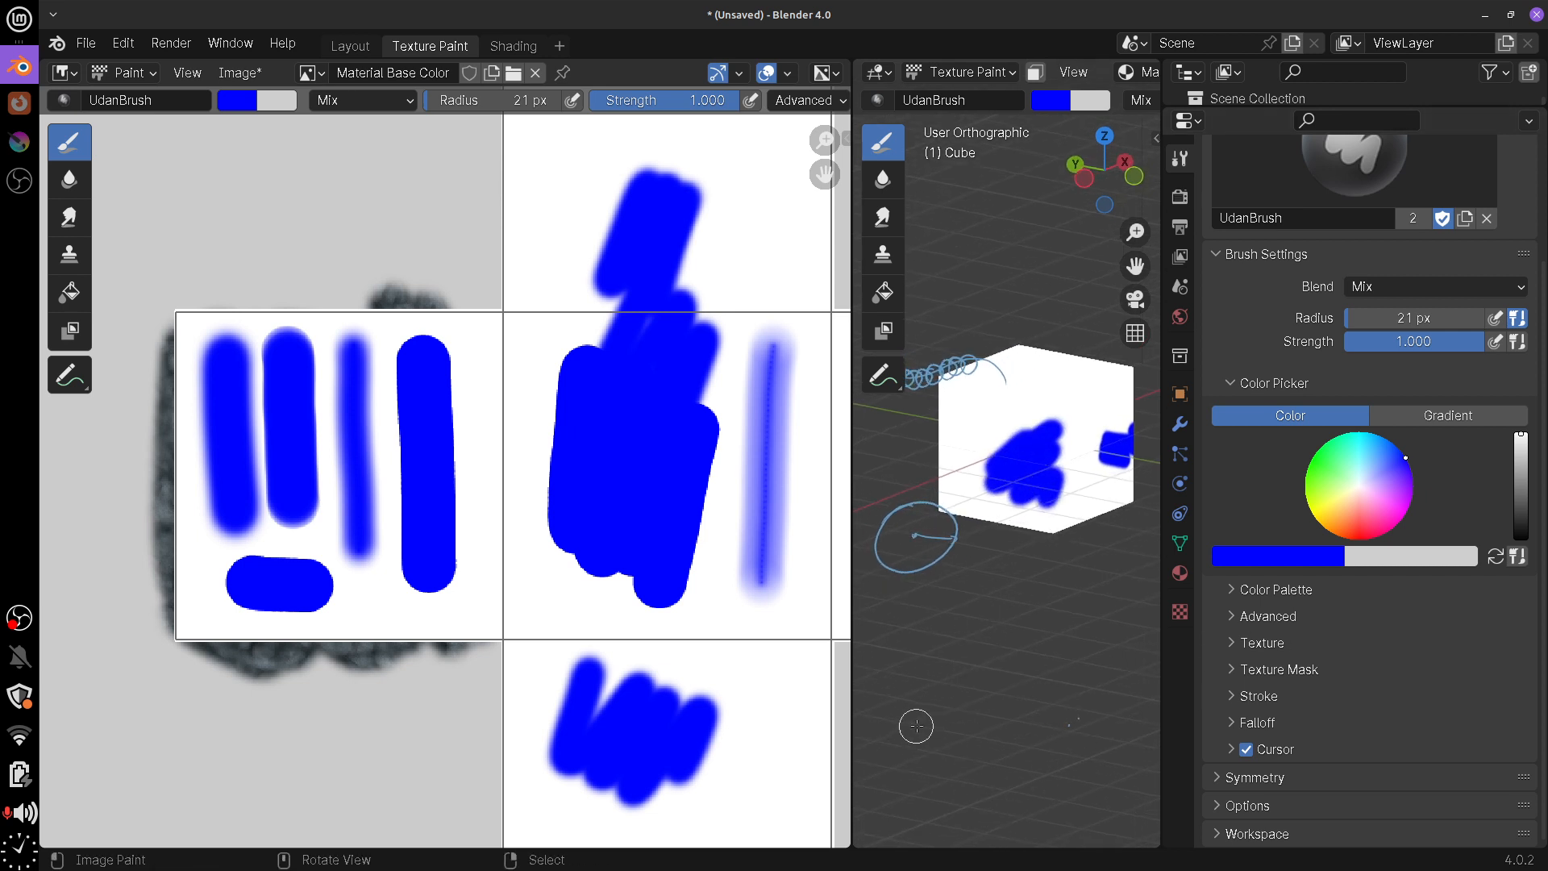
# Switch to the AcrylicJitter brush and expand its Texture Mask and Falloff settings
pyautogui.scroll(1, 1386, 667)
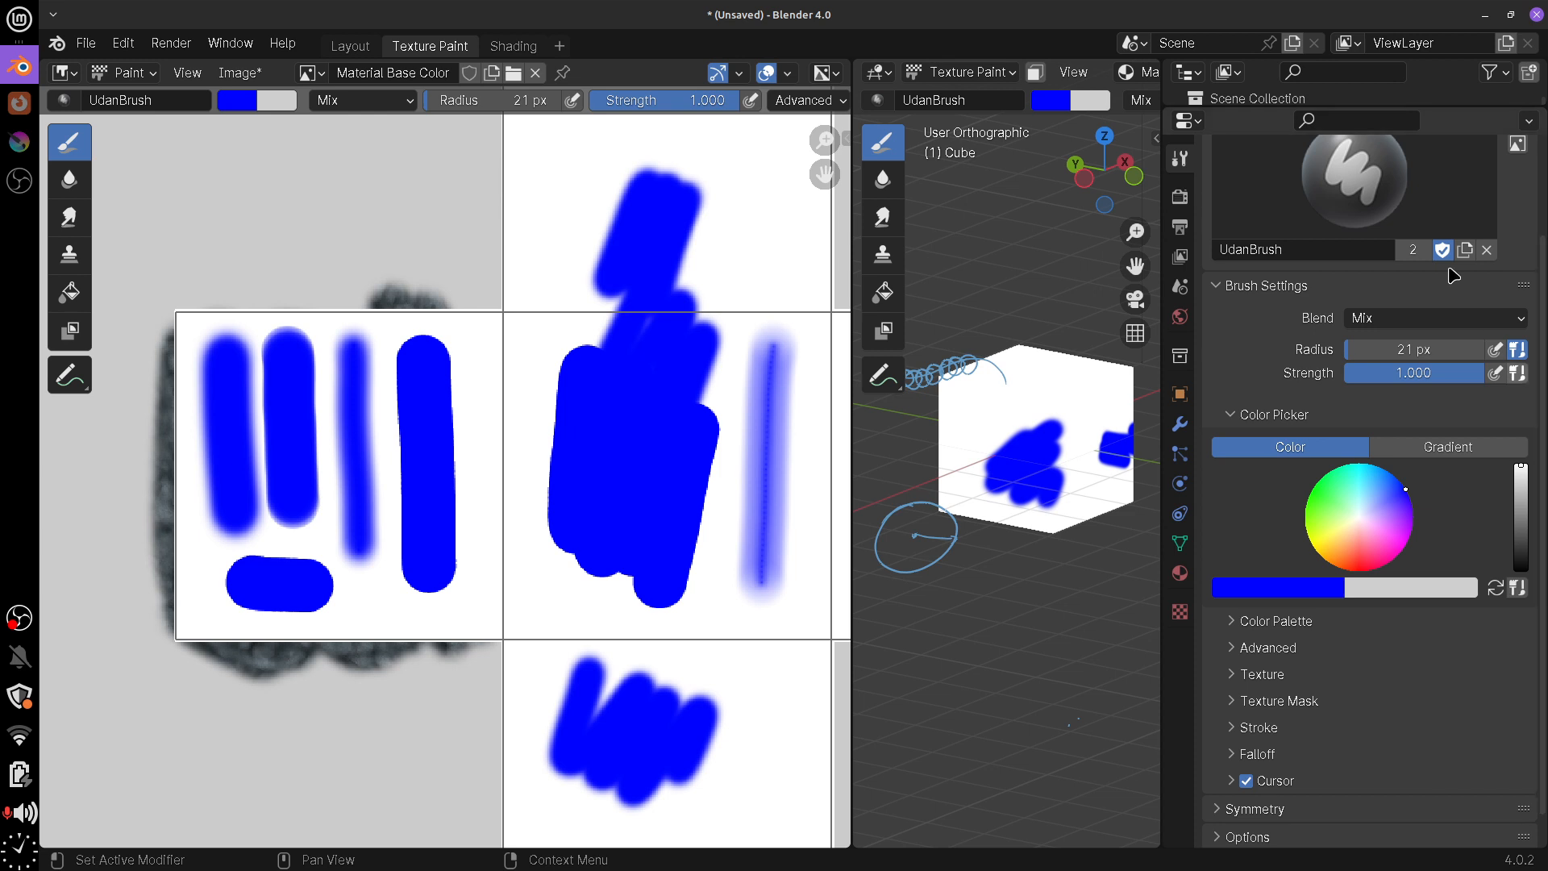
pyautogui.click(1355, 185)
pyautogui.click(839, 339)
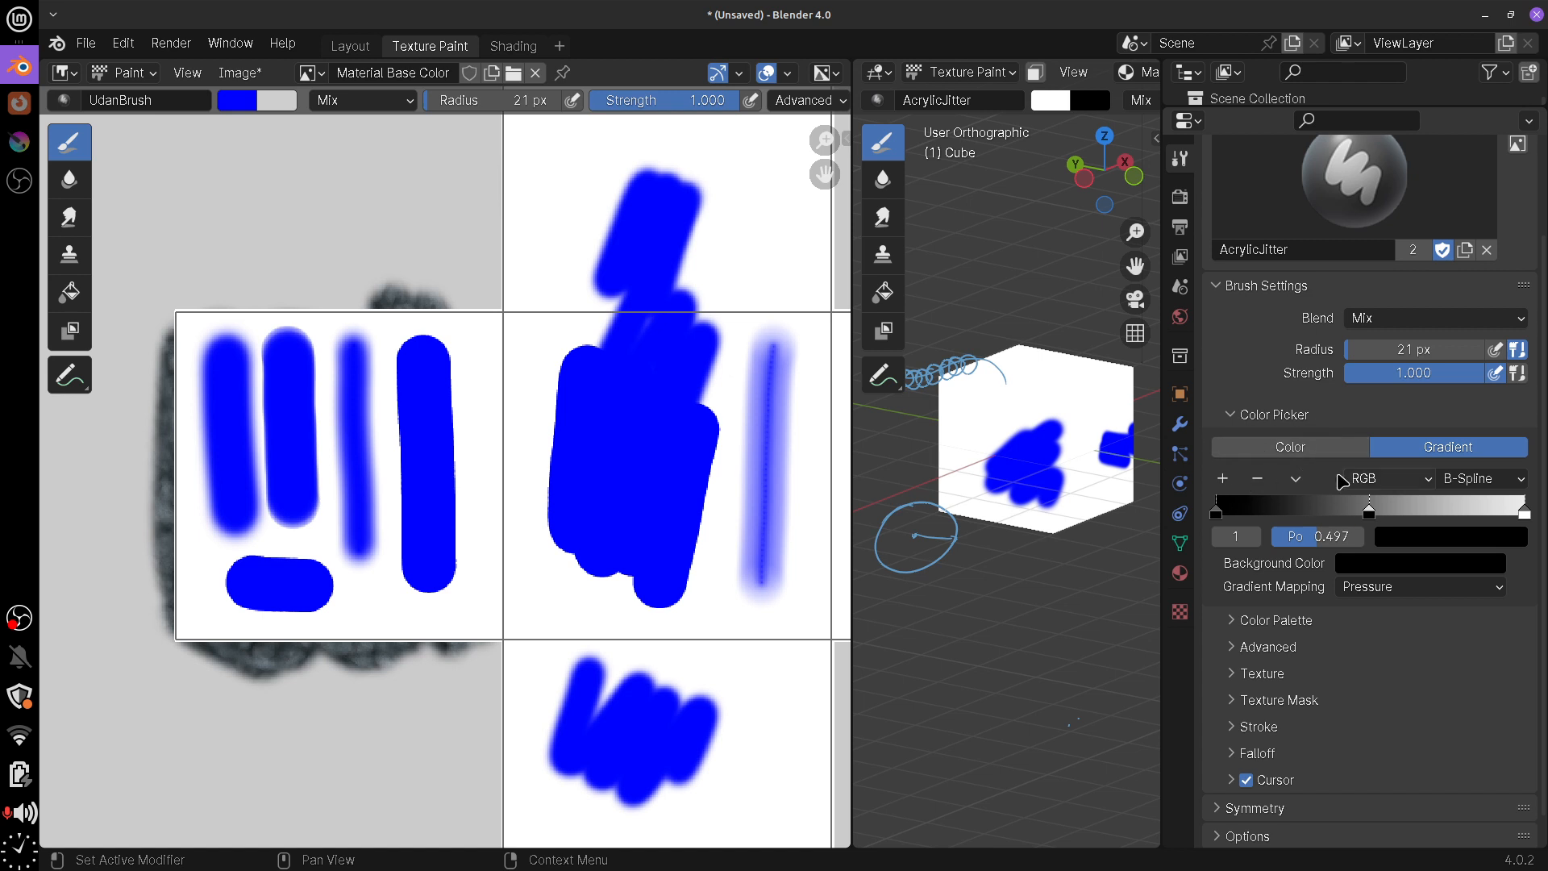
pyautogui.click(1295, 701)
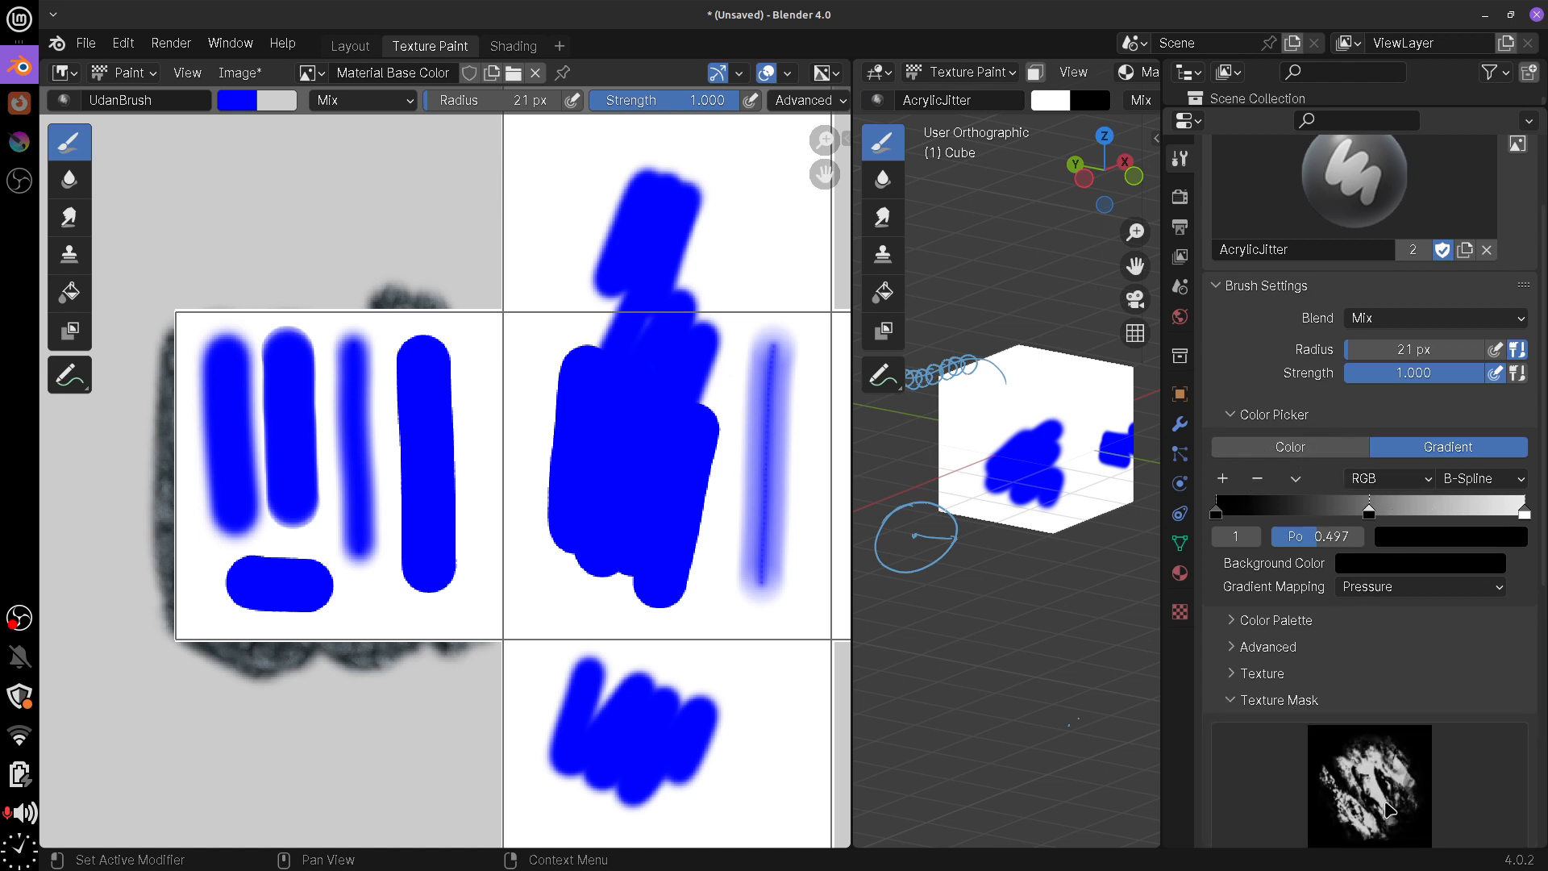
pyautogui.click(1543, 642)
pyautogui.click(1287, 730)
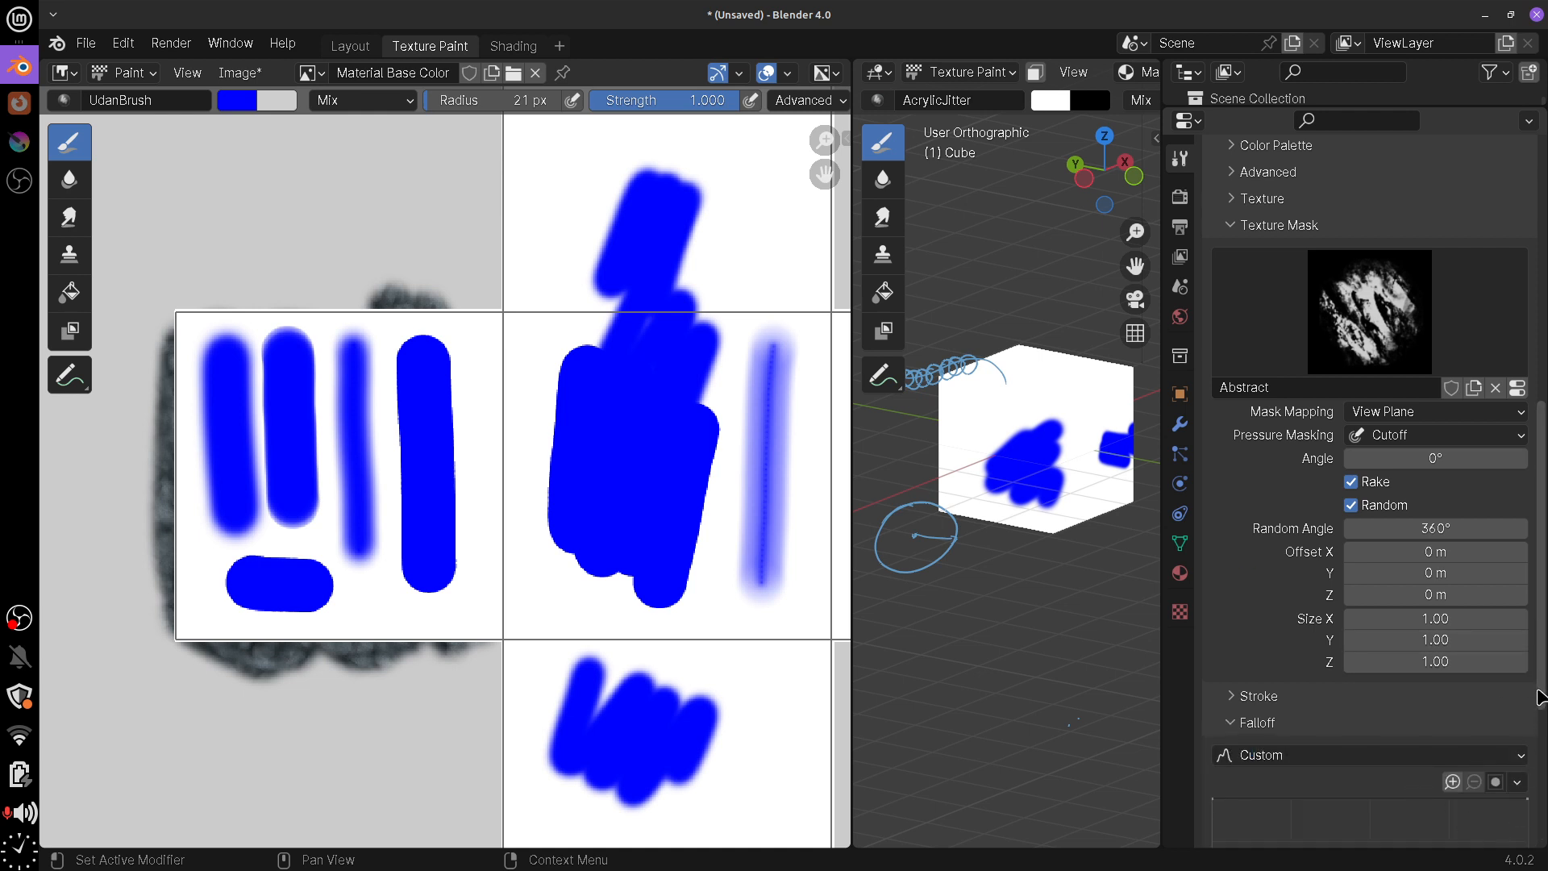
pyautogui.scroll(-5, 1536, 726)
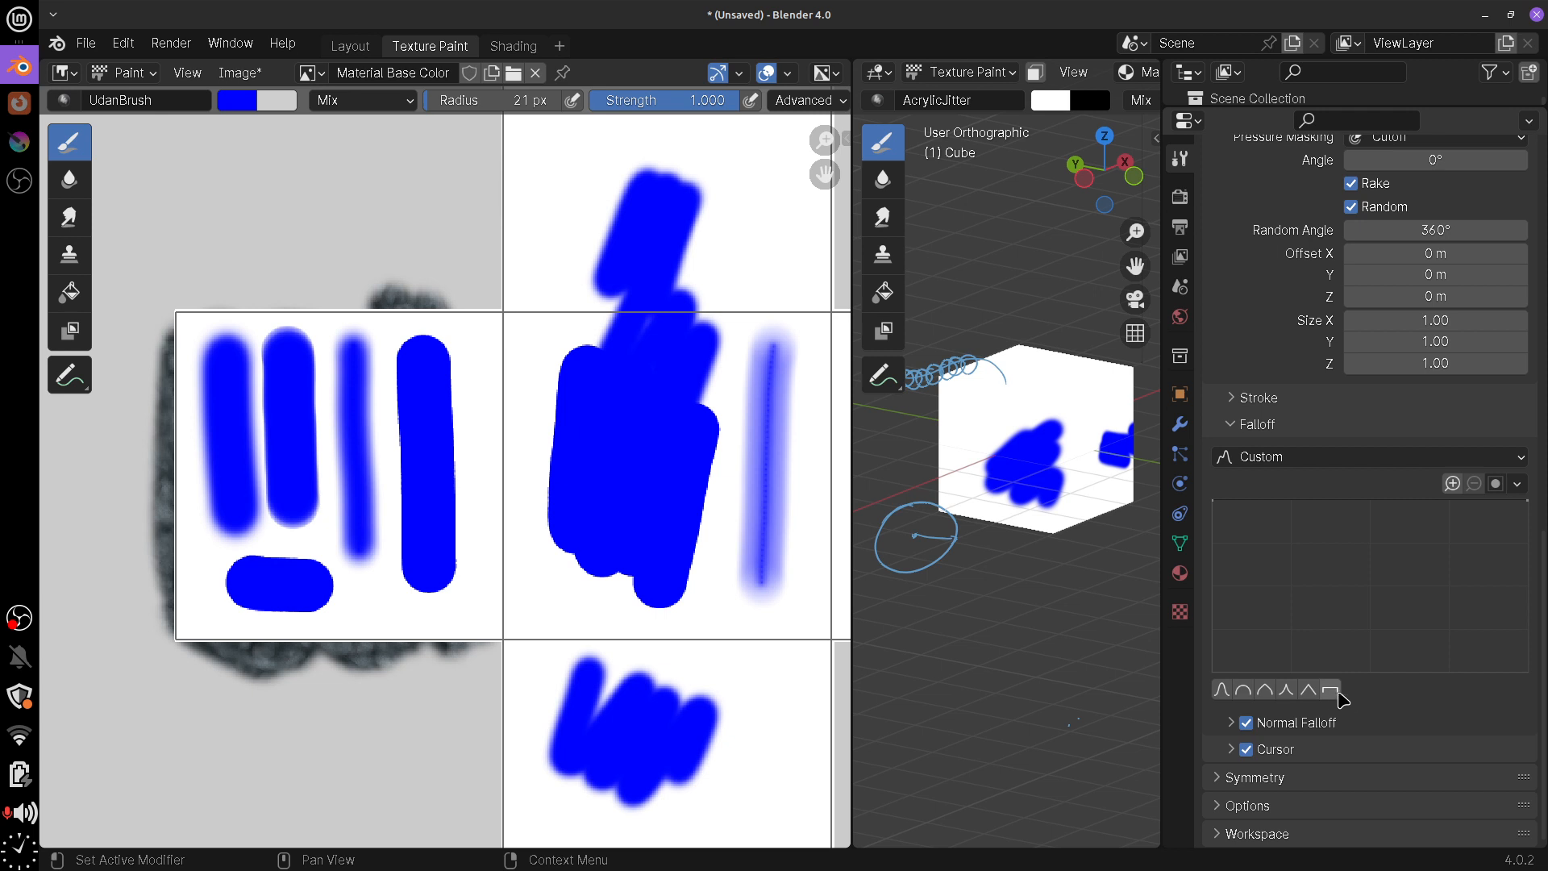
# Scribble a gray acrylic patch on the cube's top face in the 3D view
pyautogui.moveTo(1040, 644)
pyautogui.mouseDown(button='middle')
pyautogui.moveTo(1048, 629)
pyautogui.moveTo(1006, 568)
pyautogui.moveTo(1005, 414)
pyautogui.moveTo(1023, 415)
pyautogui.mouseUp(button='middle')
pyautogui.moveTo(1023, 414)
pyautogui.mouseDown()
pyautogui.moveTo(1012, 424)
pyautogui.moveTo(1045, 422)
pyautogui.moveTo(991, 403)
pyautogui.moveTo(1048, 452)
pyautogui.moveTo(1027, 495)
pyautogui.mouseUp()
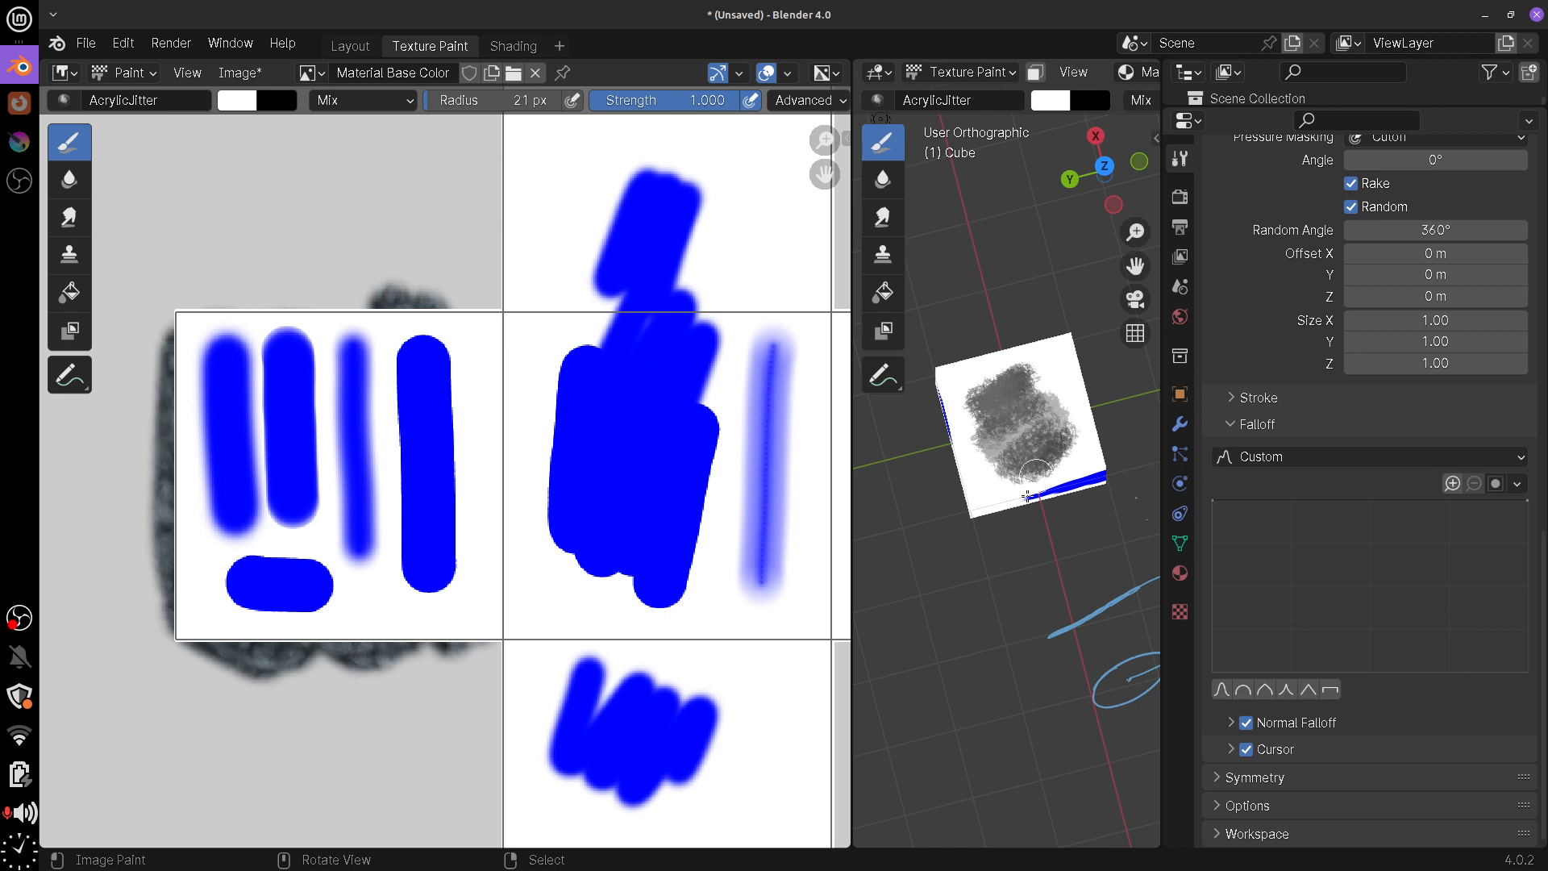
# Paint over the large blue patch and the scribbles above it in the texture image with layered gray acrylic strokes
pyautogui.moveTo(637, 387)
pyautogui.mouseDown()
pyautogui.moveTo(564, 451)
pyautogui.moveTo(718, 451)
pyautogui.moveTo(759, 475)
pyautogui.moveTo(701, 564)
pyautogui.moveTo(621, 379)
pyautogui.moveTo(637, 387)
pyautogui.mouseUp()
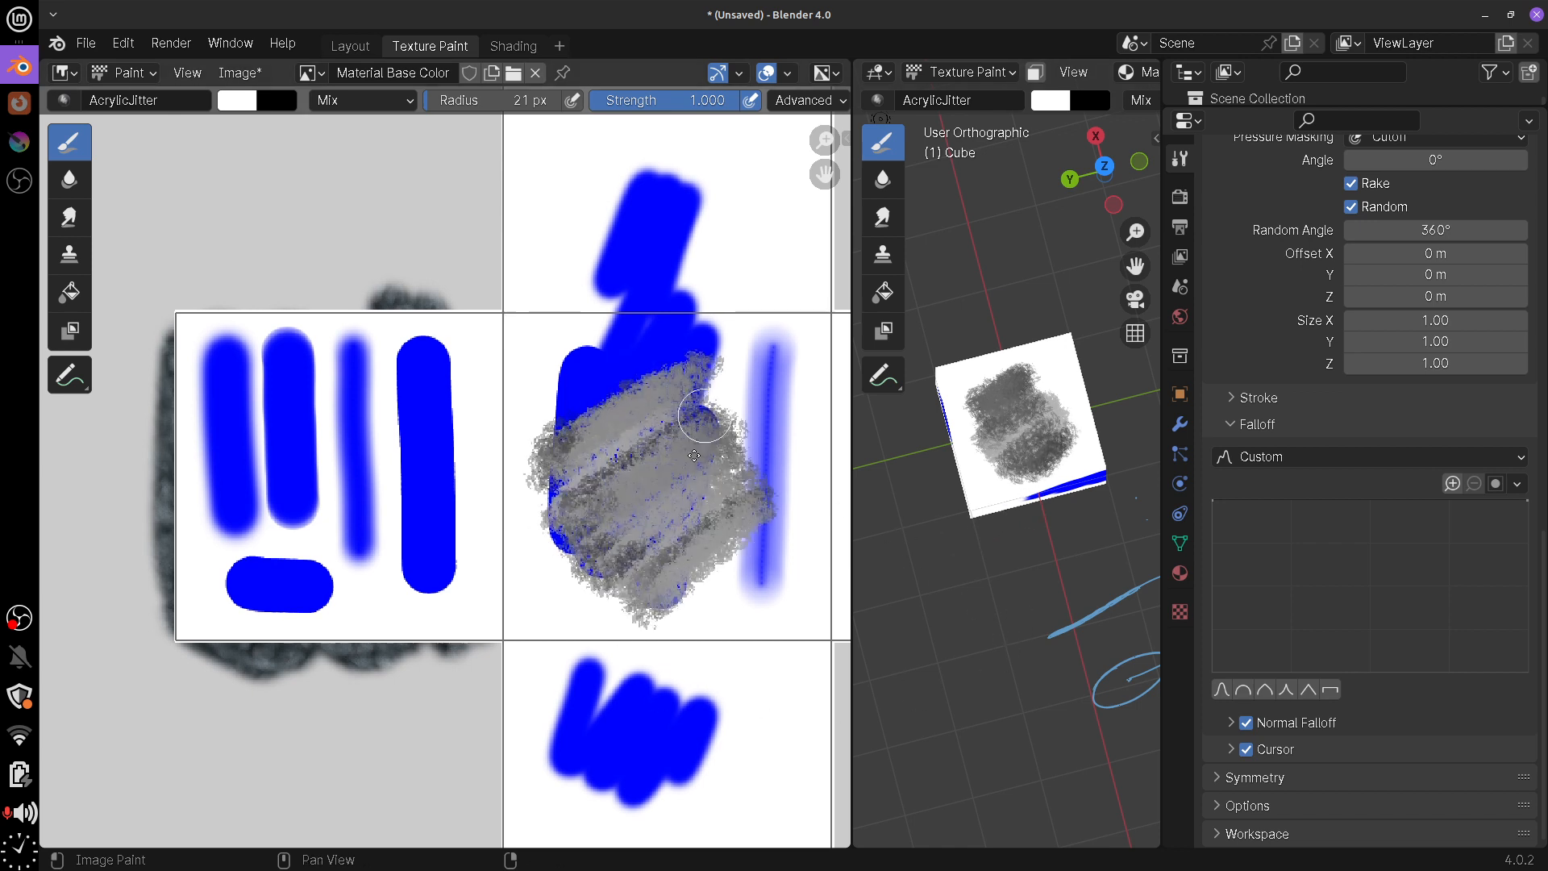
pyautogui.moveTo(694, 455); pyautogui.dragTo(632, 657, button='middle')
pyautogui.moveTo(634, 397)
pyautogui.mouseDown()
pyautogui.moveTo(528, 609)
pyautogui.moveTo(584, 591)
pyautogui.moveTo(650, 348)
pyautogui.moveTo(508, 484)
pyautogui.moveTo(524, 661)
pyautogui.moveTo(580, 518)
pyautogui.moveTo(671, 455)
pyautogui.moveTo(689, 637)
pyautogui.moveTo(669, 581)
pyautogui.moveTo(518, 469)
pyautogui.moveTo(484, 726)
pyautogui.moveTo(544, 547)
pyautogui.moveTo(627, 699)
pyautogui.moveTo(693, 743)
pyautogui.moveTo(701, 709)
pyautogui.moveTo(660, 643)
pyautogui.mouseUp()
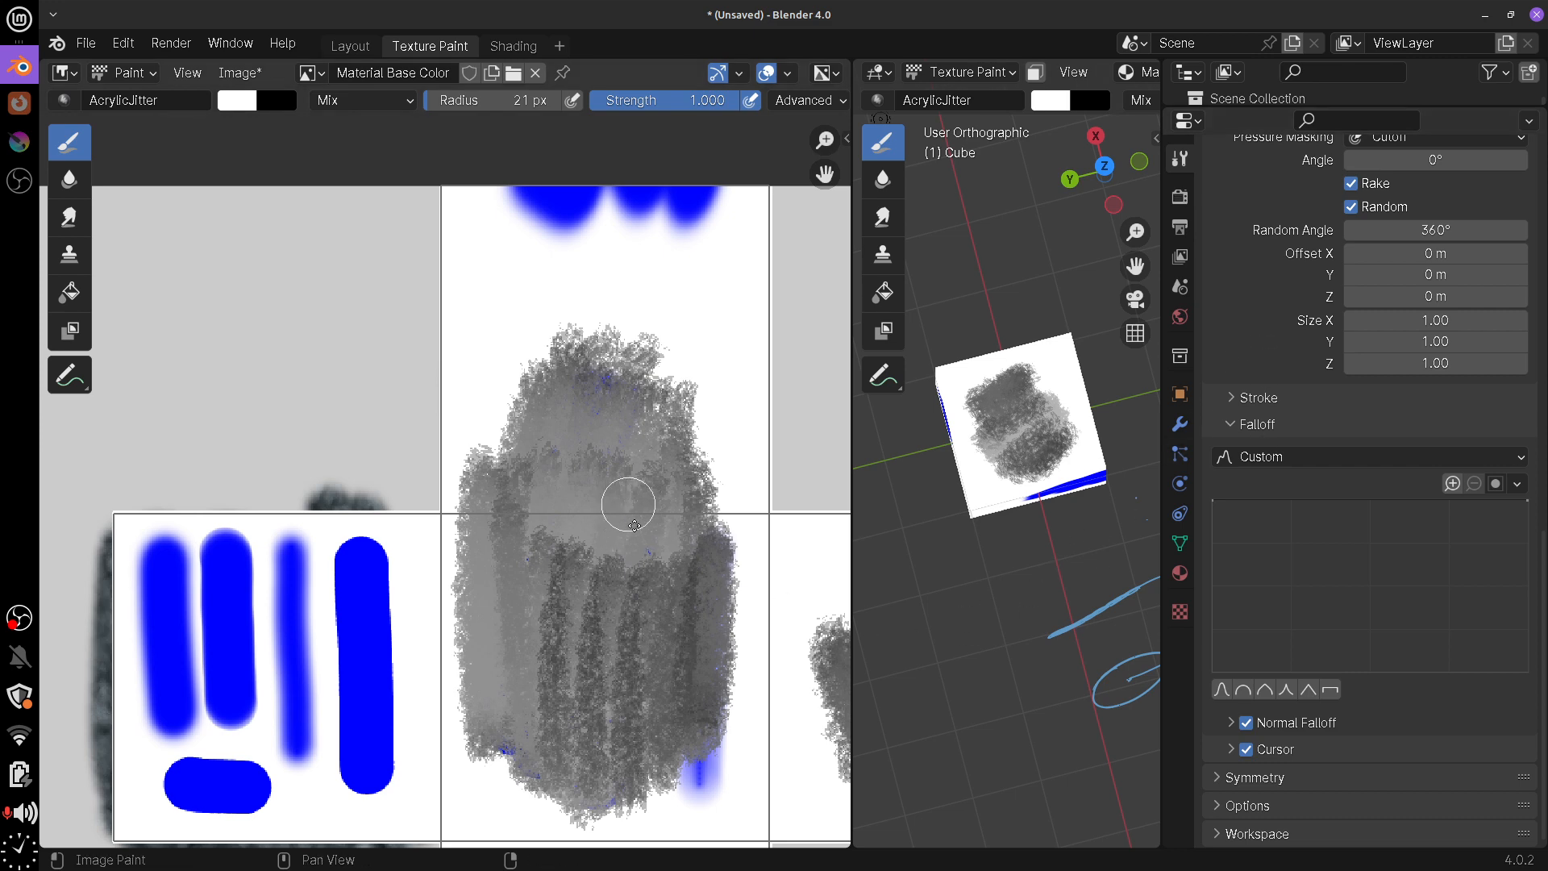
pyautogui.moveTo(621, 501); pyautogui.dragTo(616, 620, button='middle')
pyautogui.moveTo(491, 430)
pyautogui.mouseDown()
pyautogui.moveTo(484, 613)
pyautogui.moveTo(580, 637)
pyautogui.moveTo(645, 468)
pyautogui.moveTo(694, 691)
pyautogui.mouseUp()
pyautogui.moveTo(694, 691); pyautogui.dragTo(695, 503, button='middle')
pyautogui.moveTo(508, 375)
pyautogui.mouseDown()
pyautogui.moveTo(582, 630)
pyautogui.moveTo(625, 545)
pyautogui.moveTo(656, 632)
pyautogui.moveTo(658, 606)
pyautogui.mouseUp()
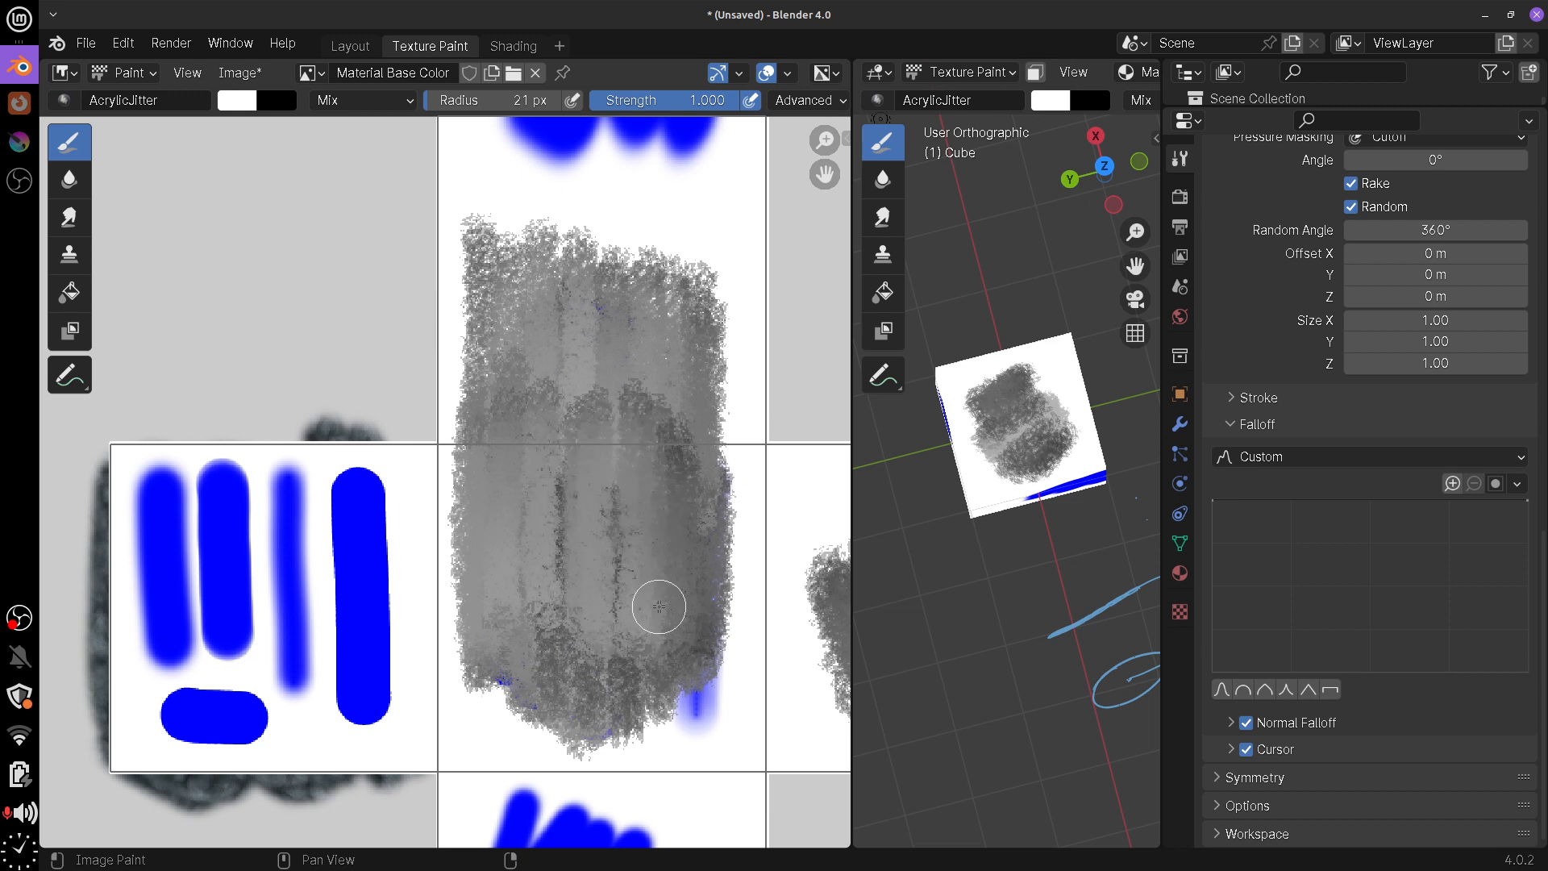
# Widen the 3D view by narrowing the image editor
pyautogui.moveTo(851, 536); pyautogui.dragTo(621, 547)
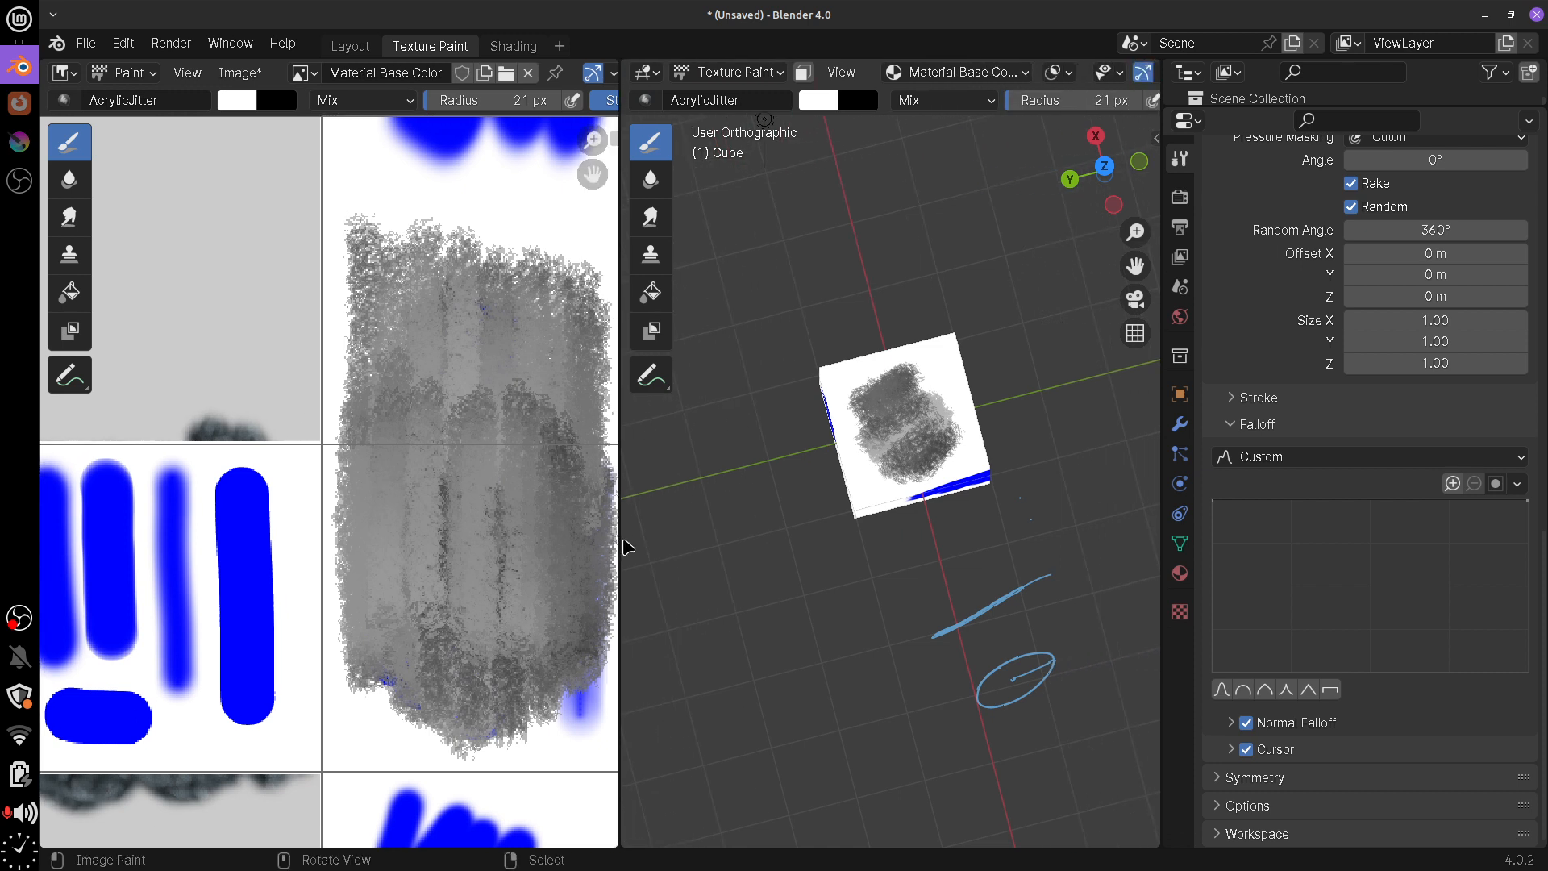